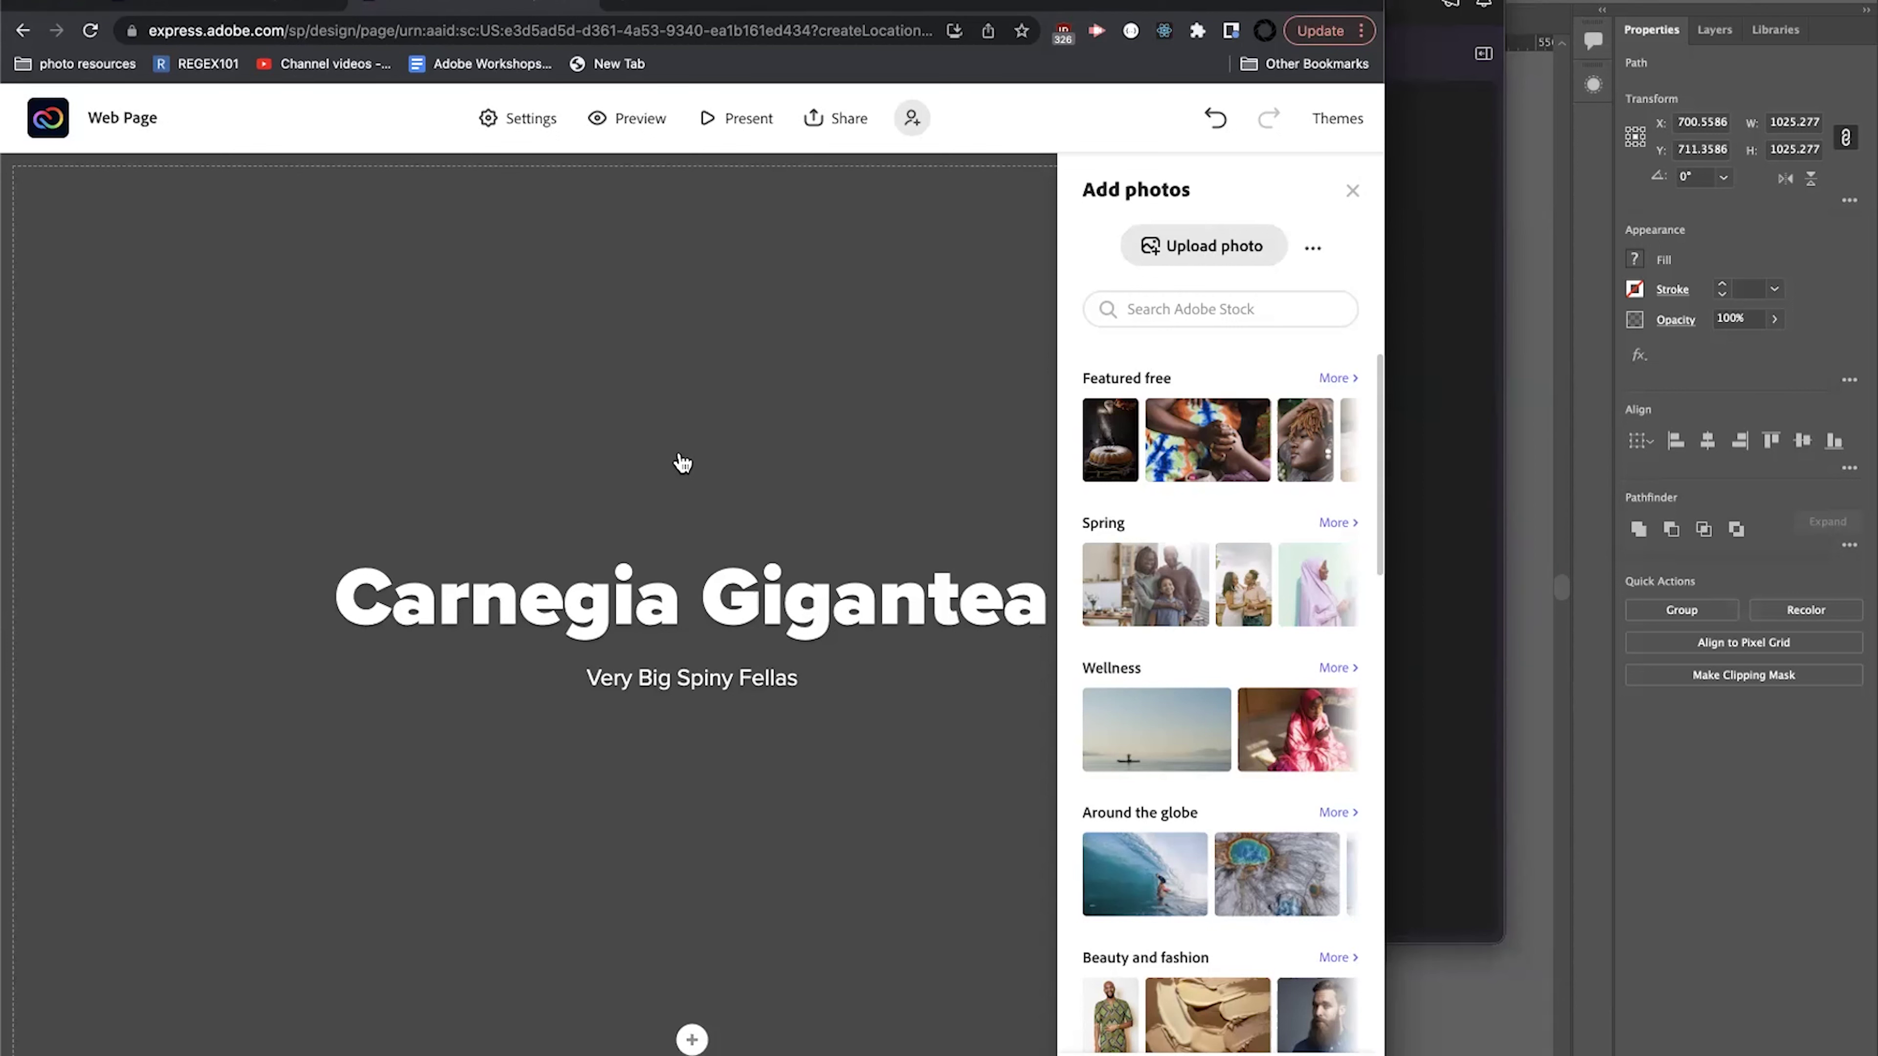
Search the Adobe Stock photos for "sonoran desert".
scroll(1174, 638, down, 12)
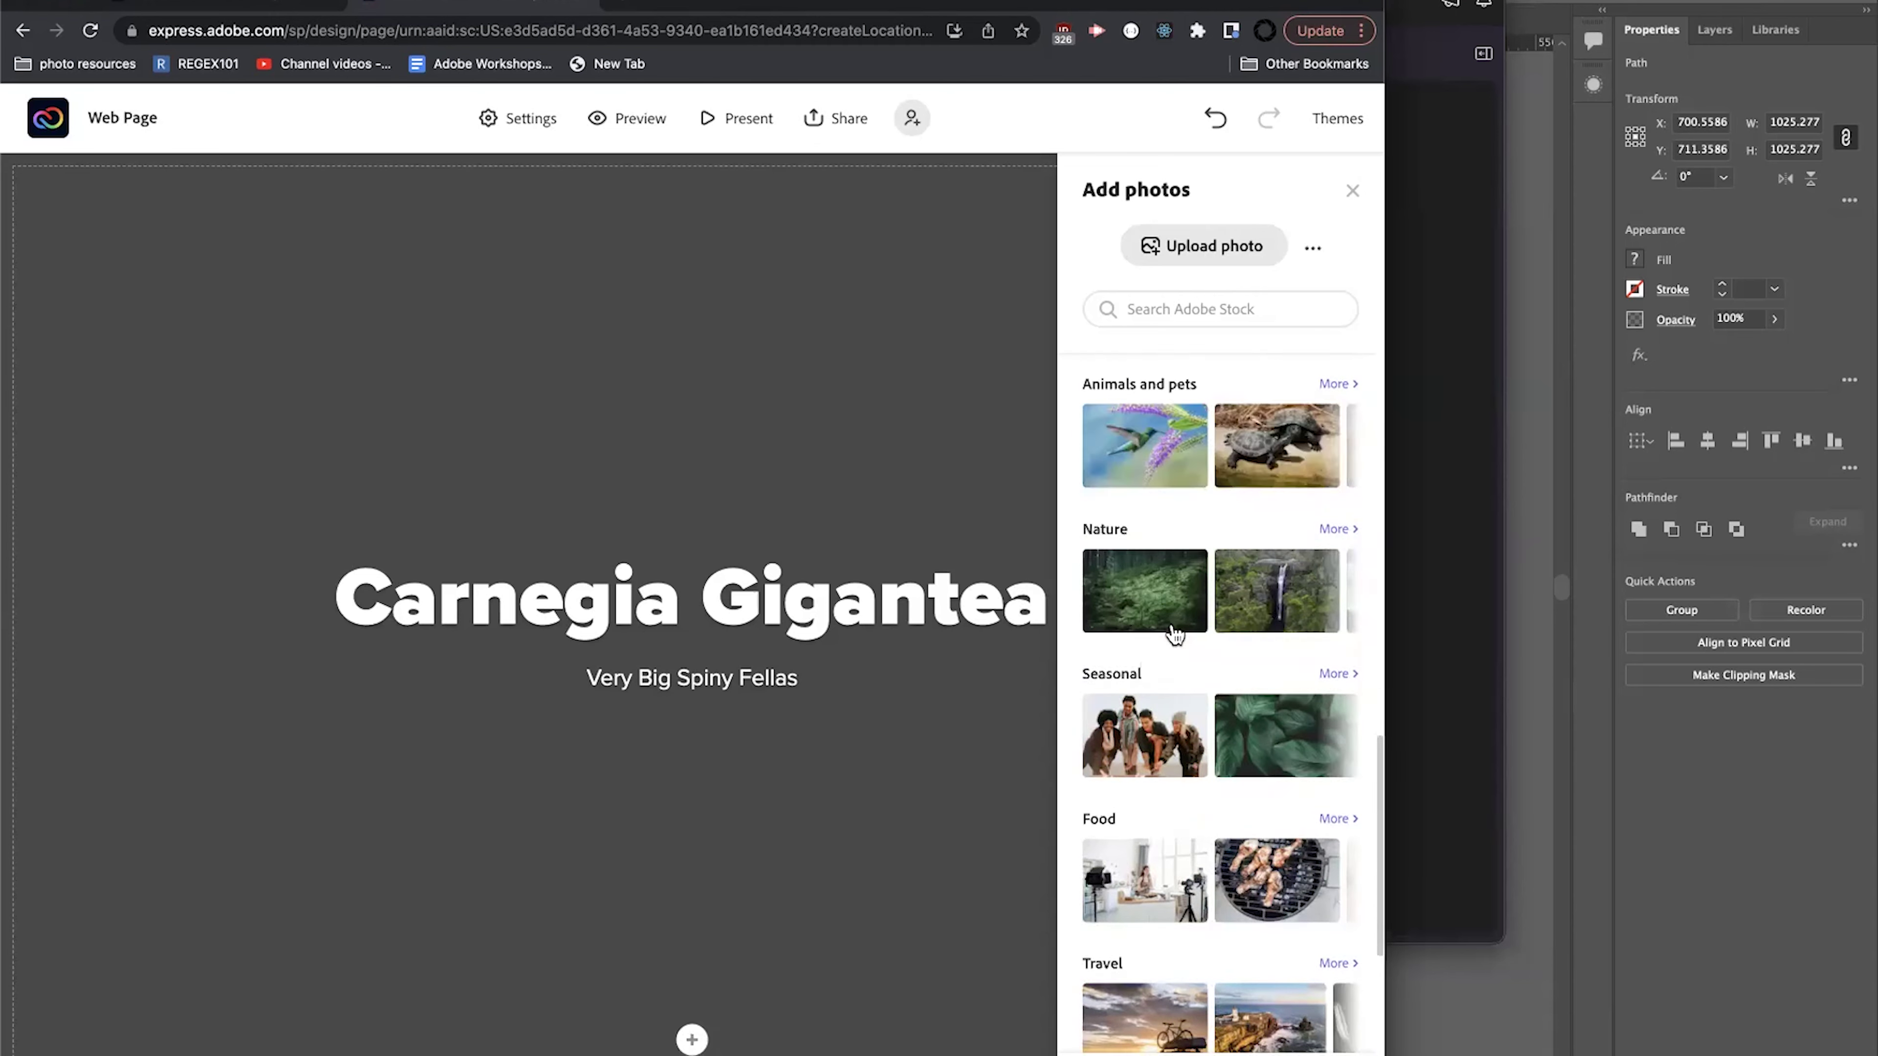
scroll(1174, 630, up, 12)
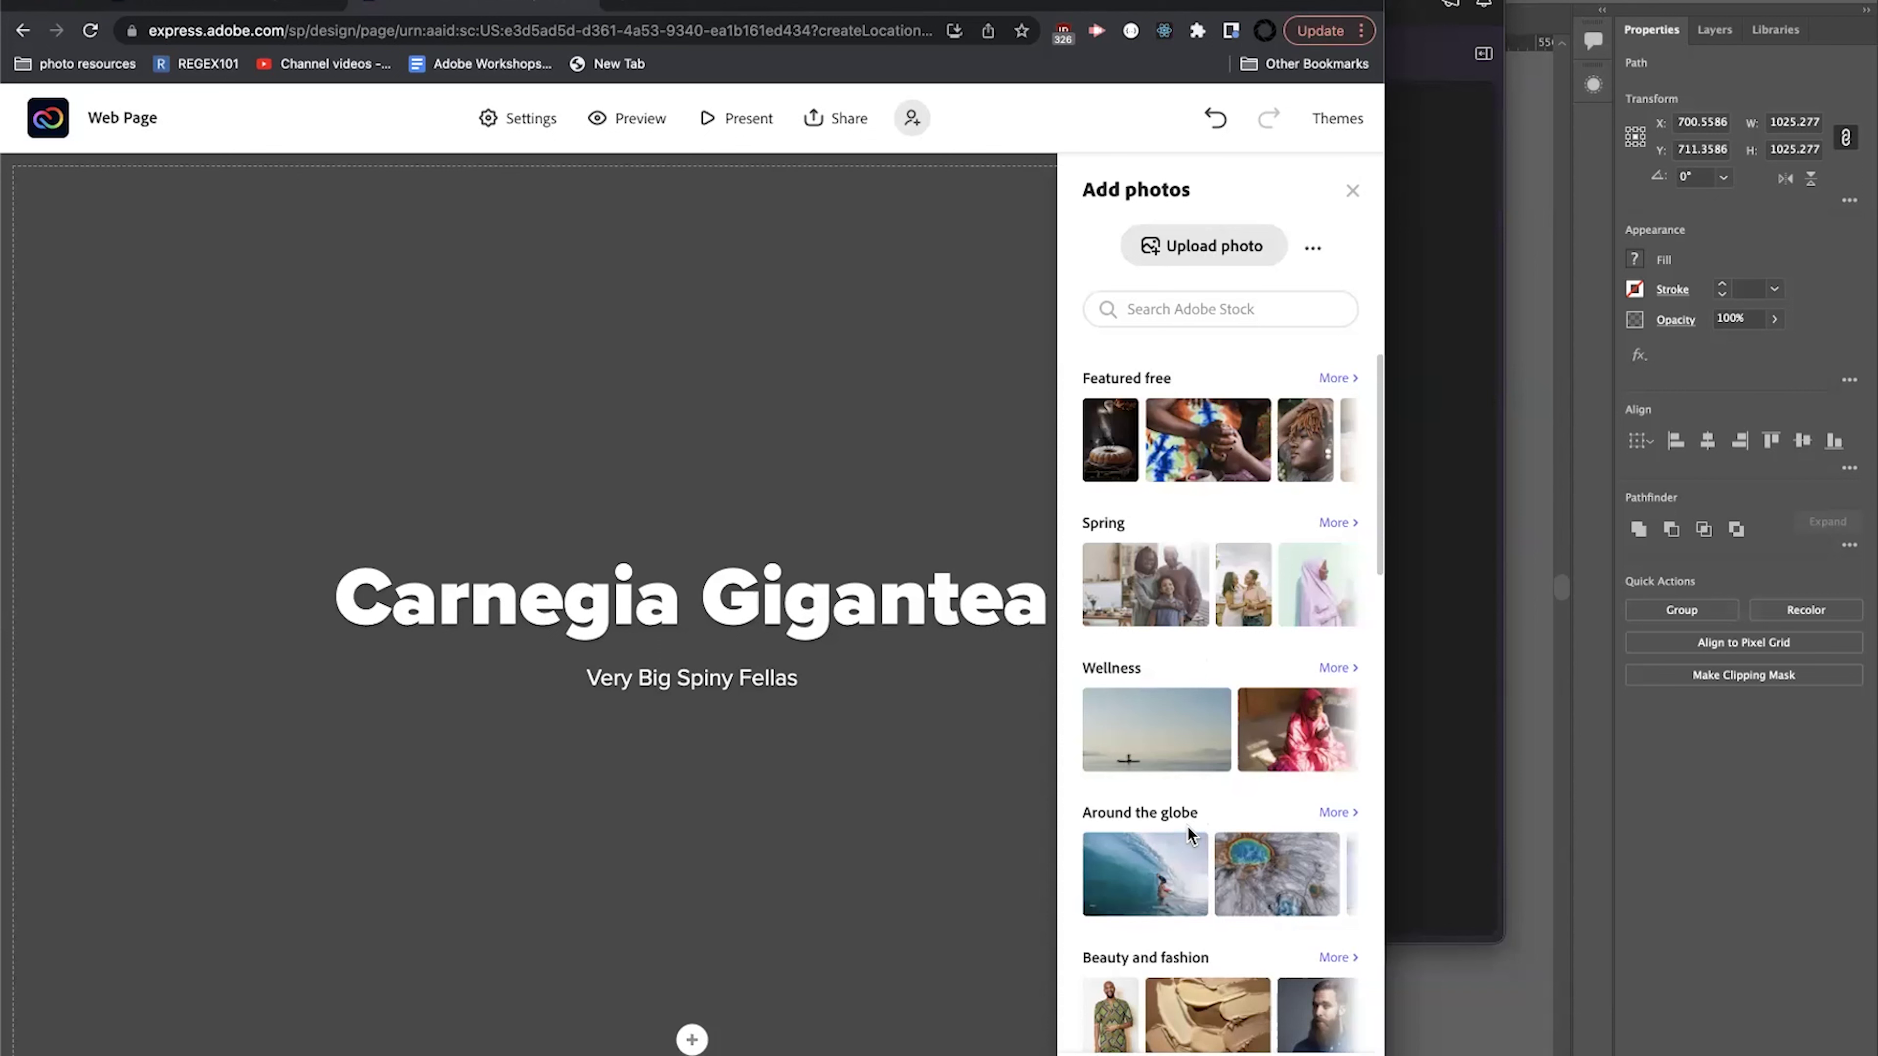
click(1201, 310)
text(snbio)
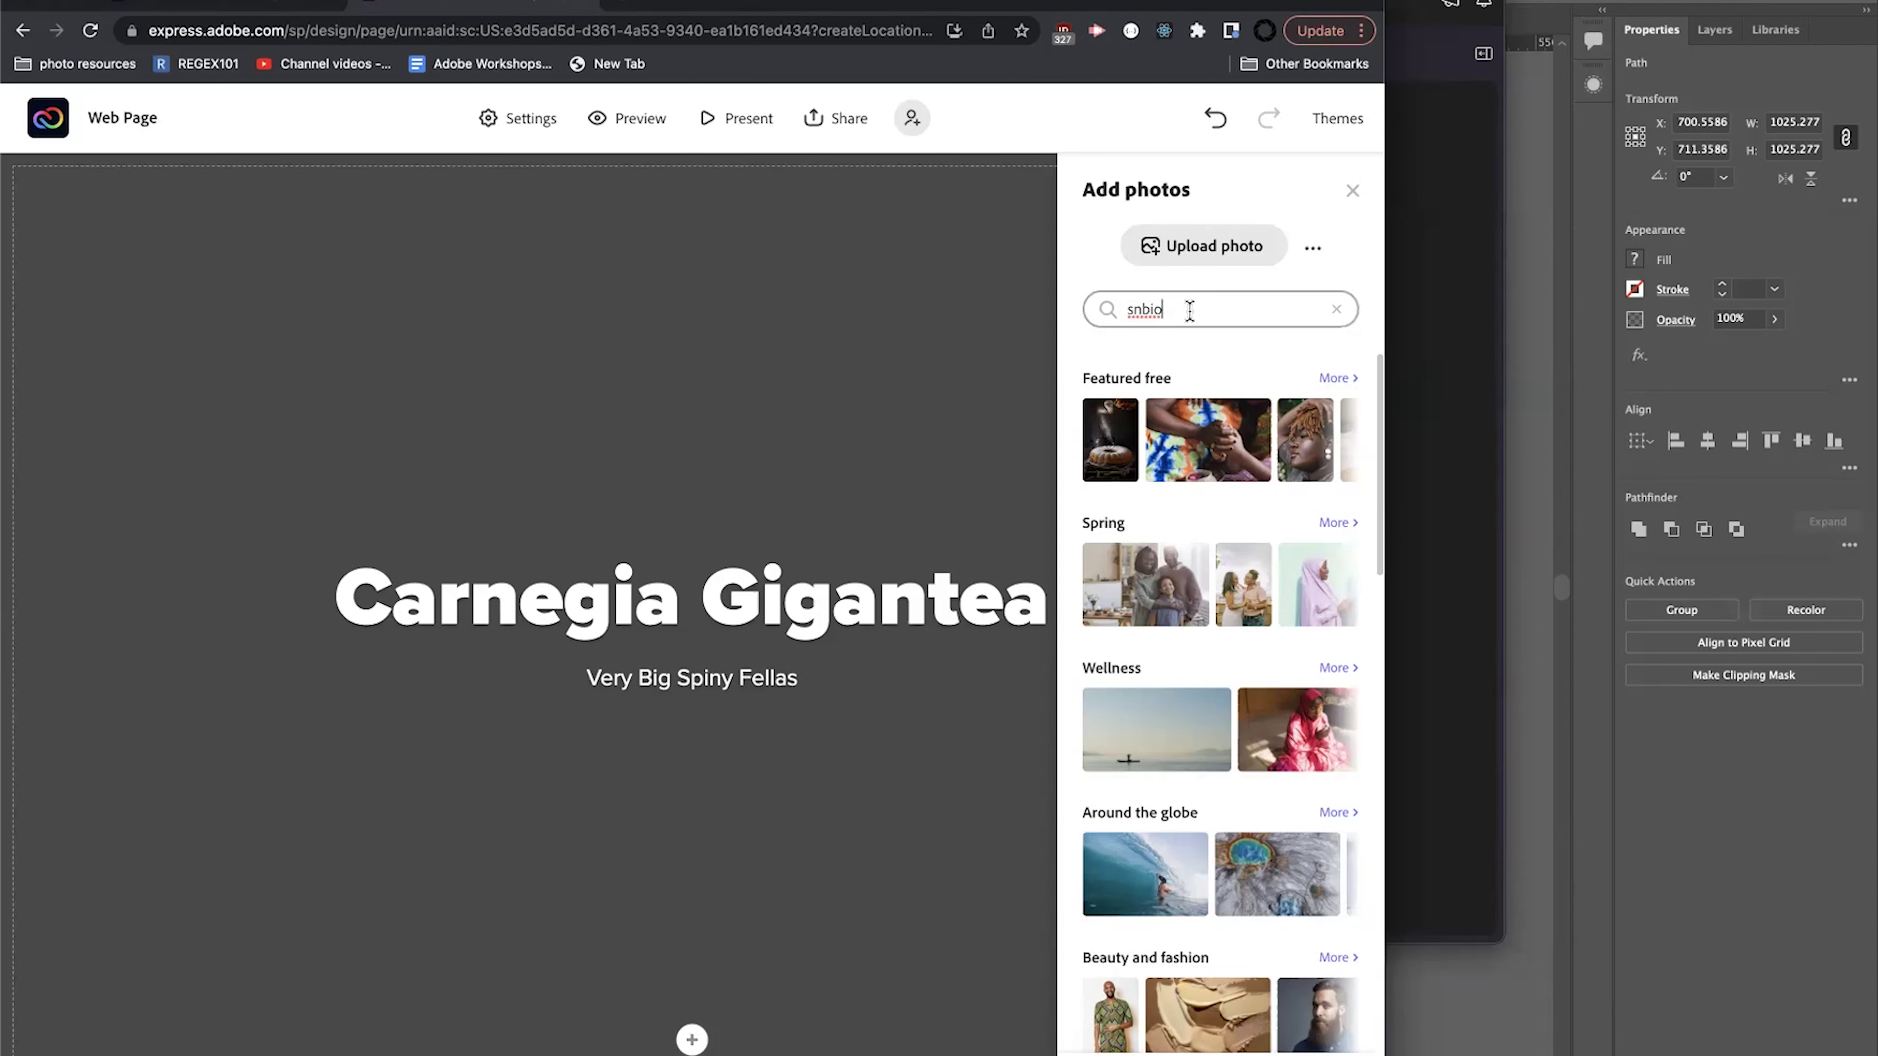
click(1336, 309)
text(sonoran desert)
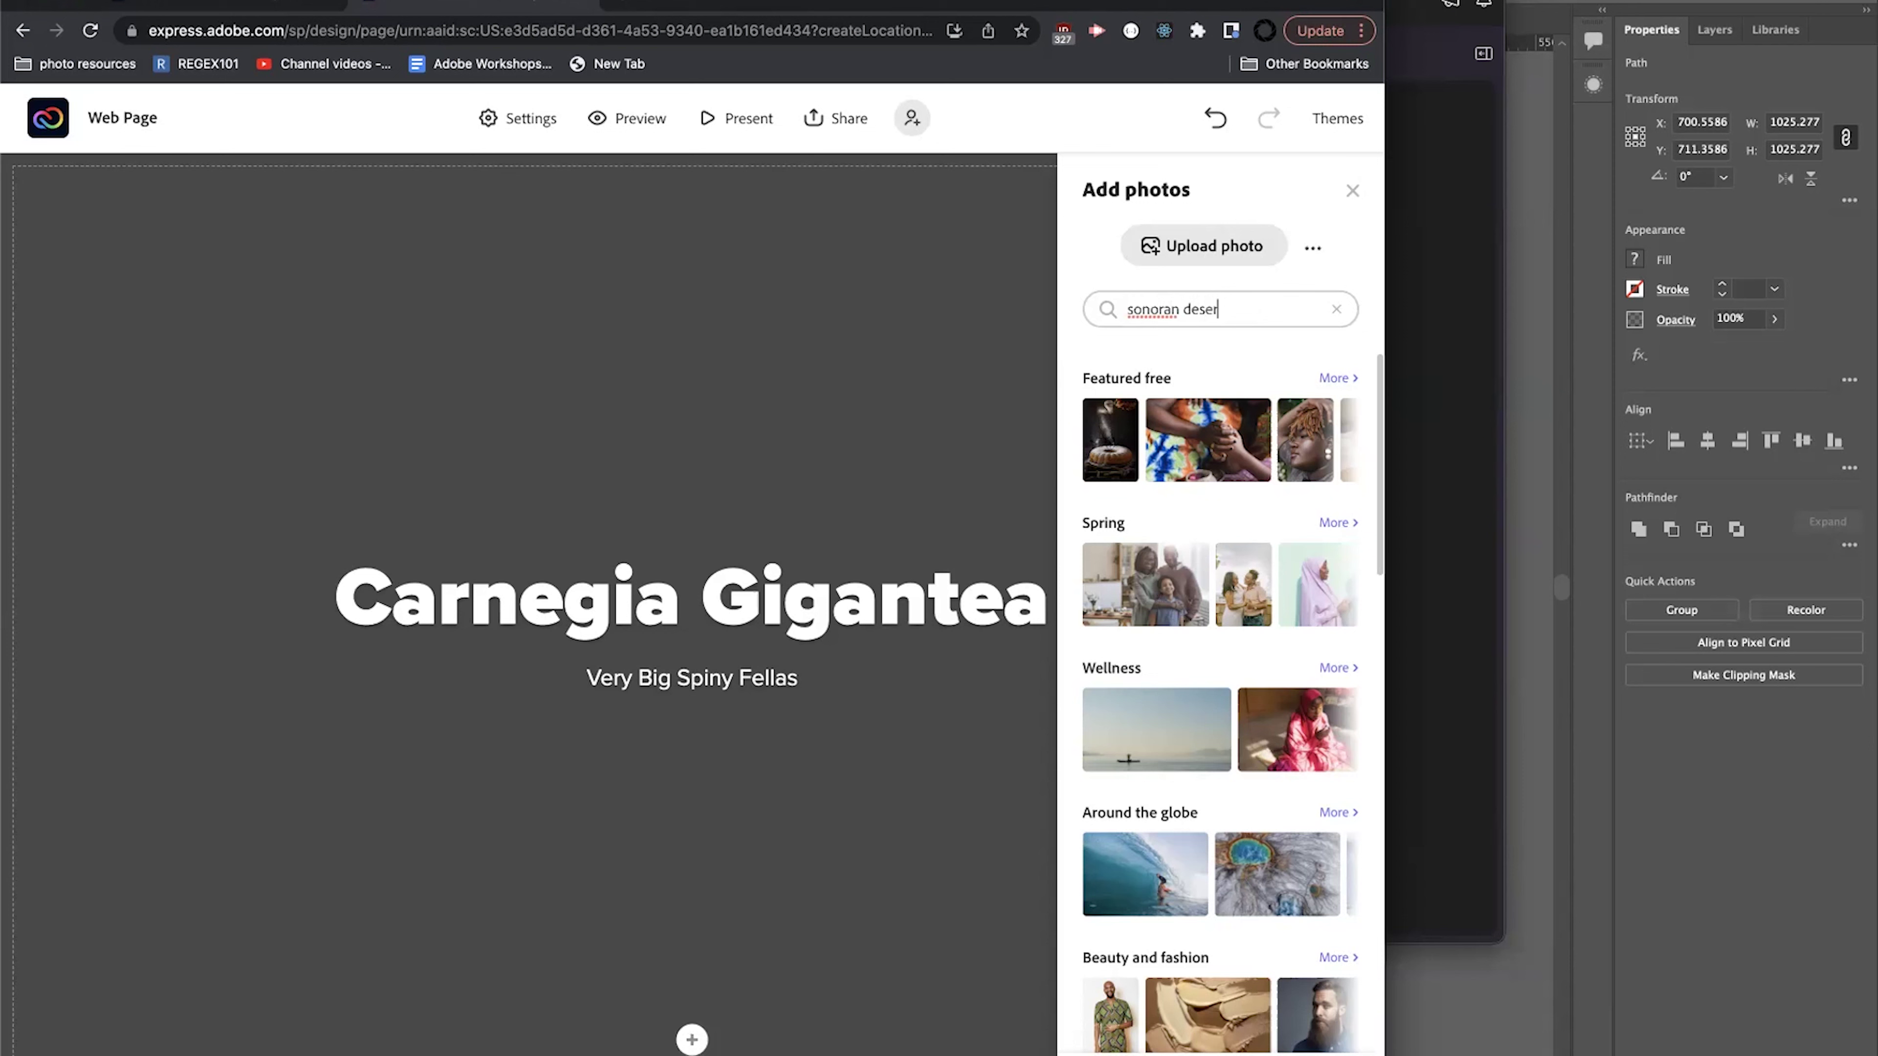
key(Return)
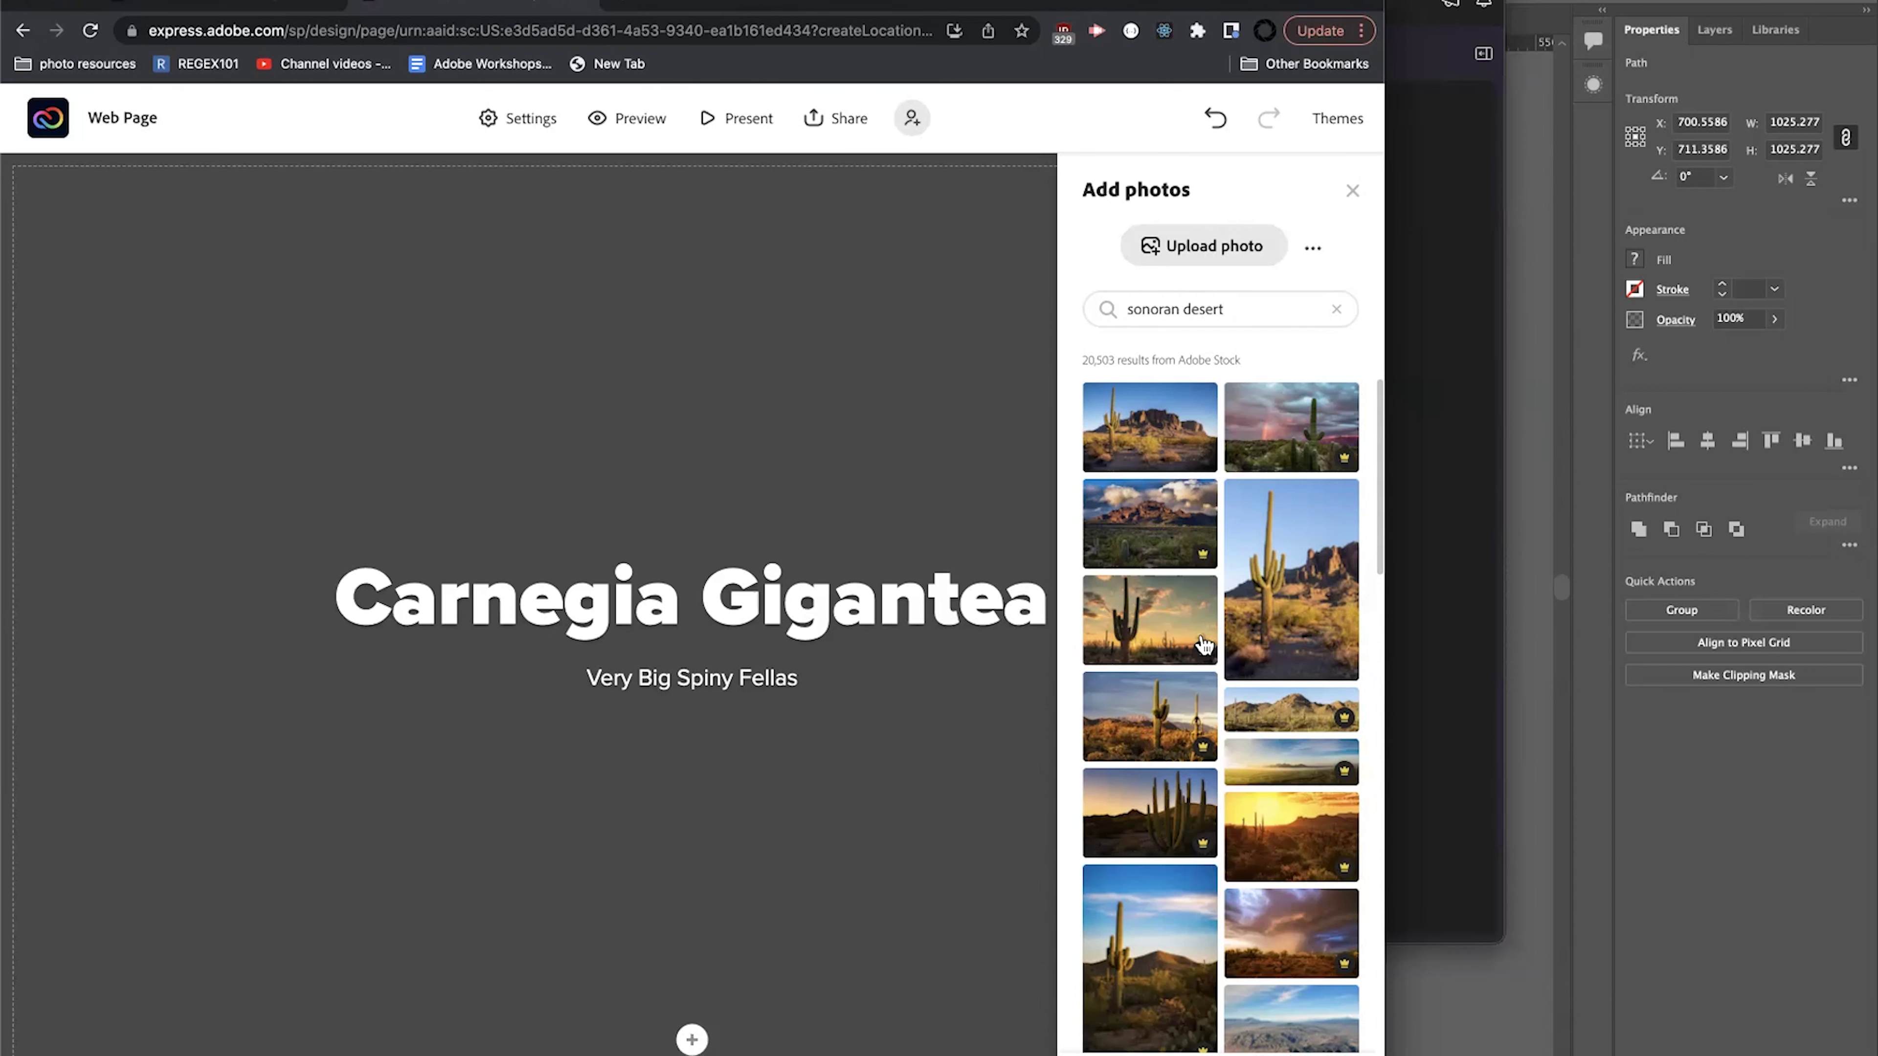
Set the hazy golden photo of many saguaro cacti as the title section's background.
scroll(1181, 665, down, 5)
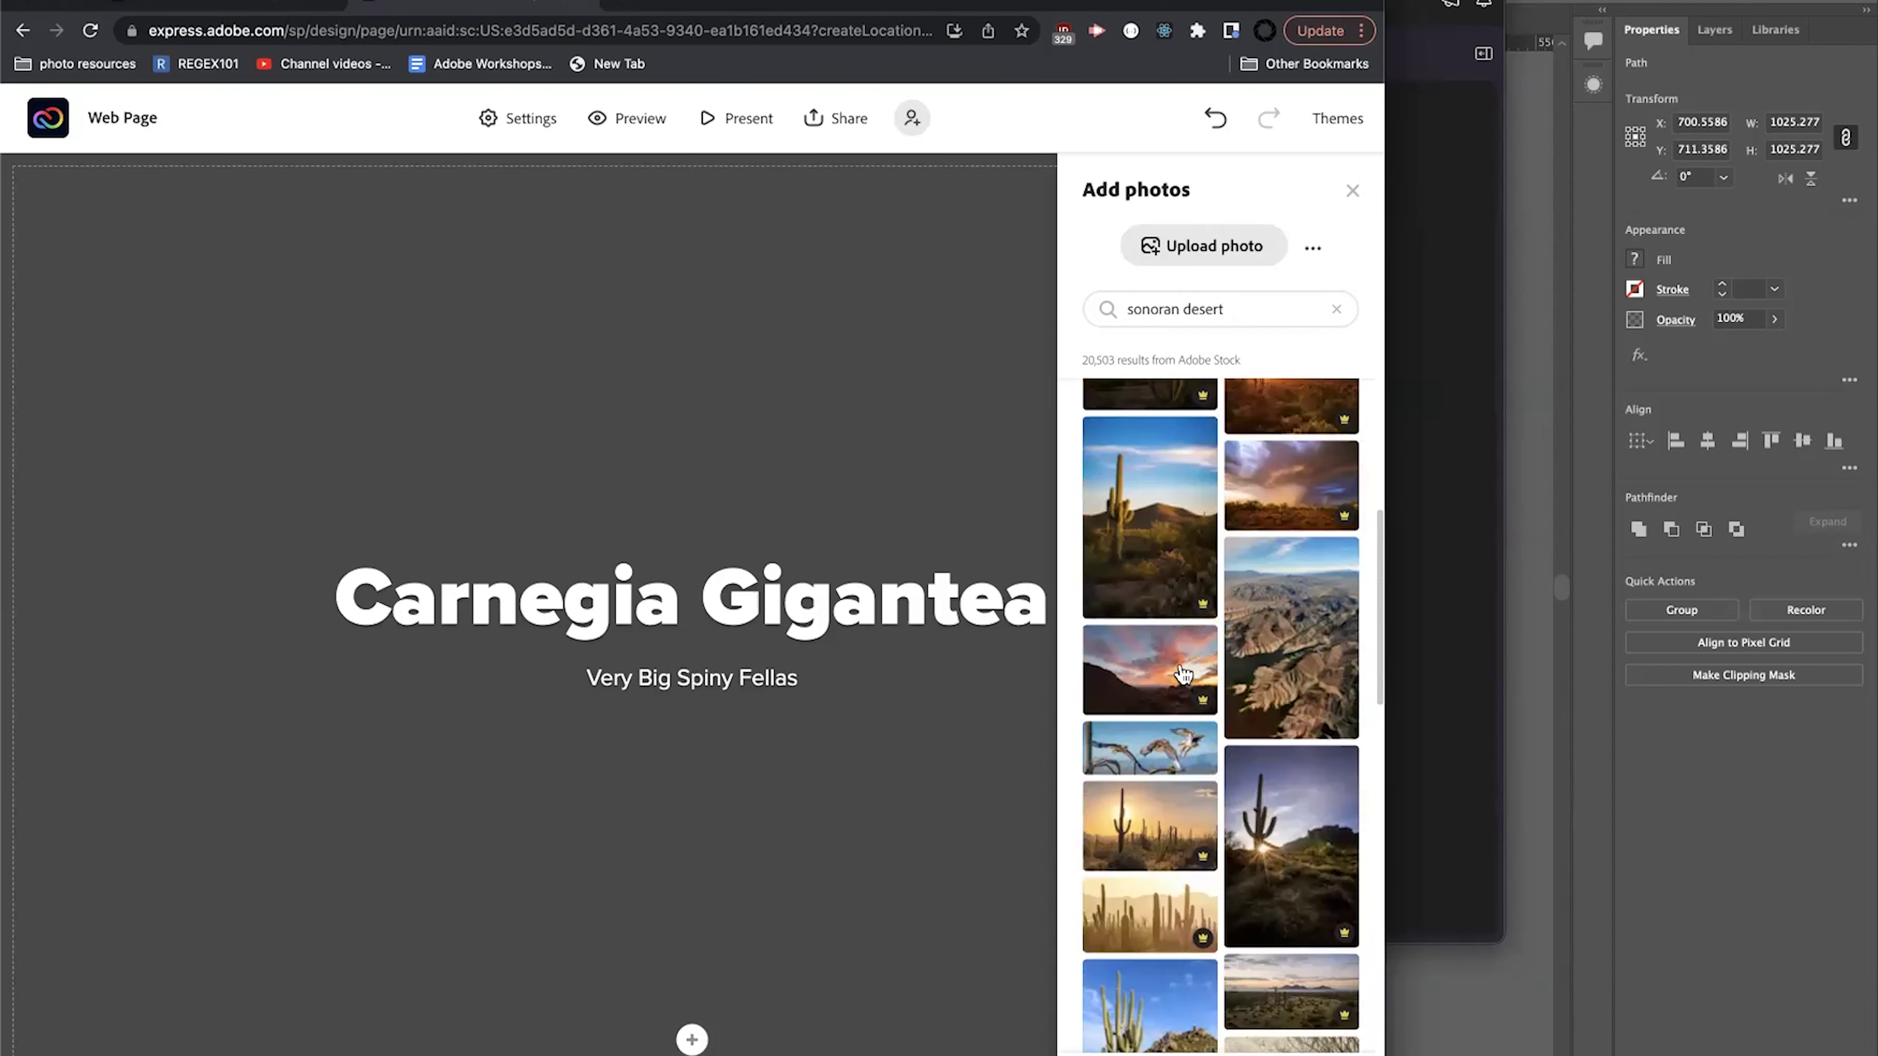
scroll(1182, 673, down, 1)
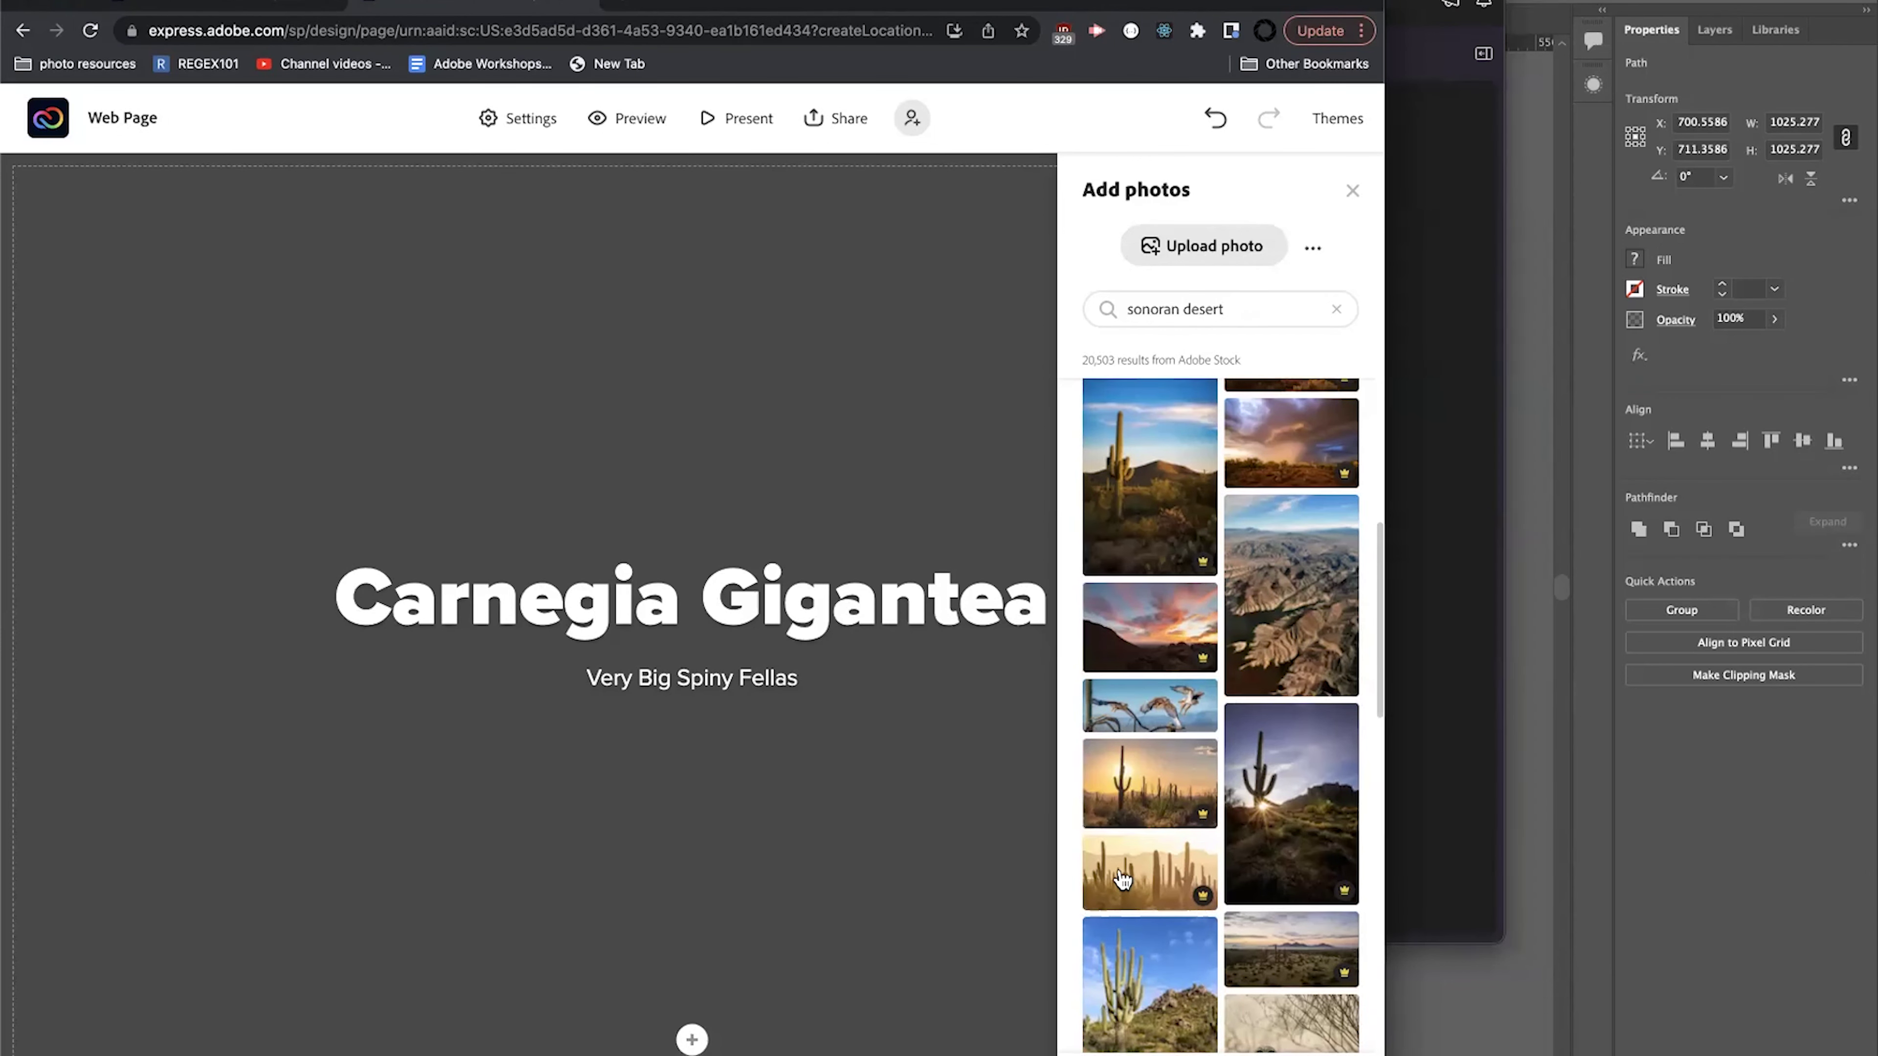
click(1122, 880)
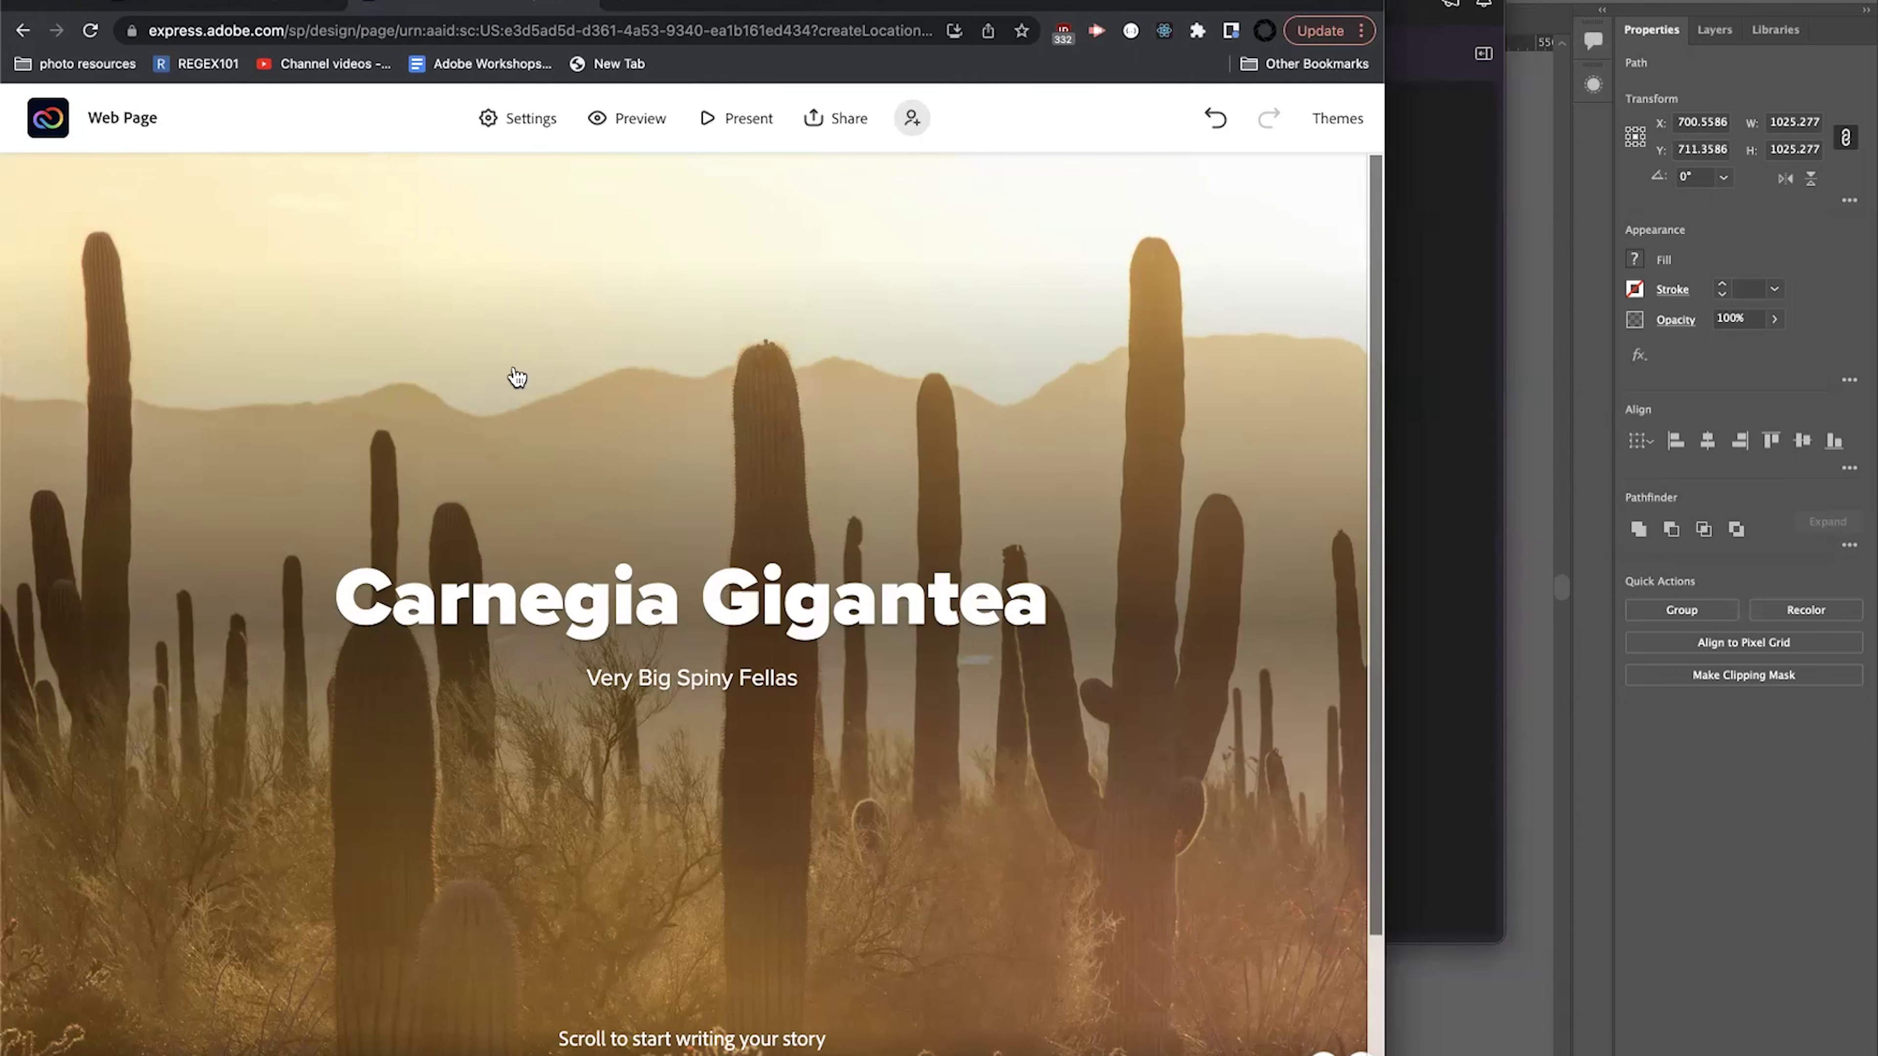
Try the Medium and Dark brand themes on the web page.
click(1338, 124)
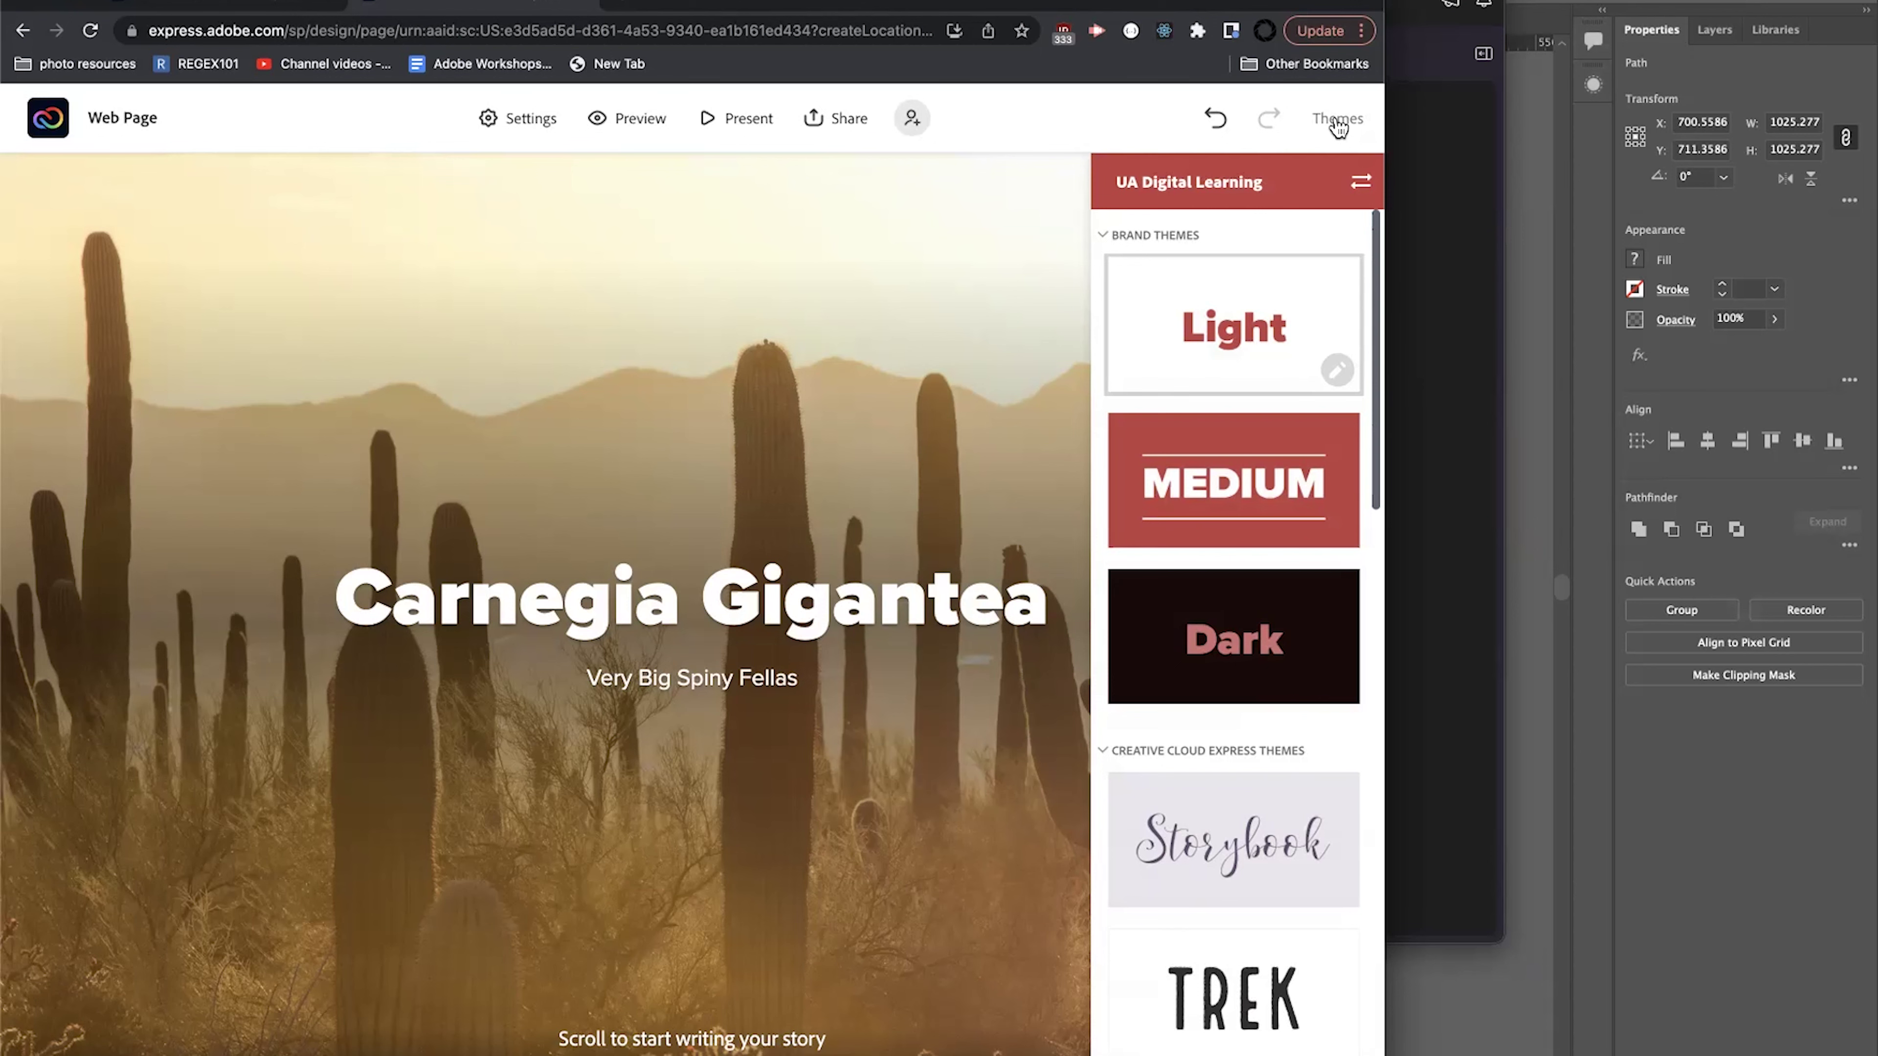
click(1227, 470)
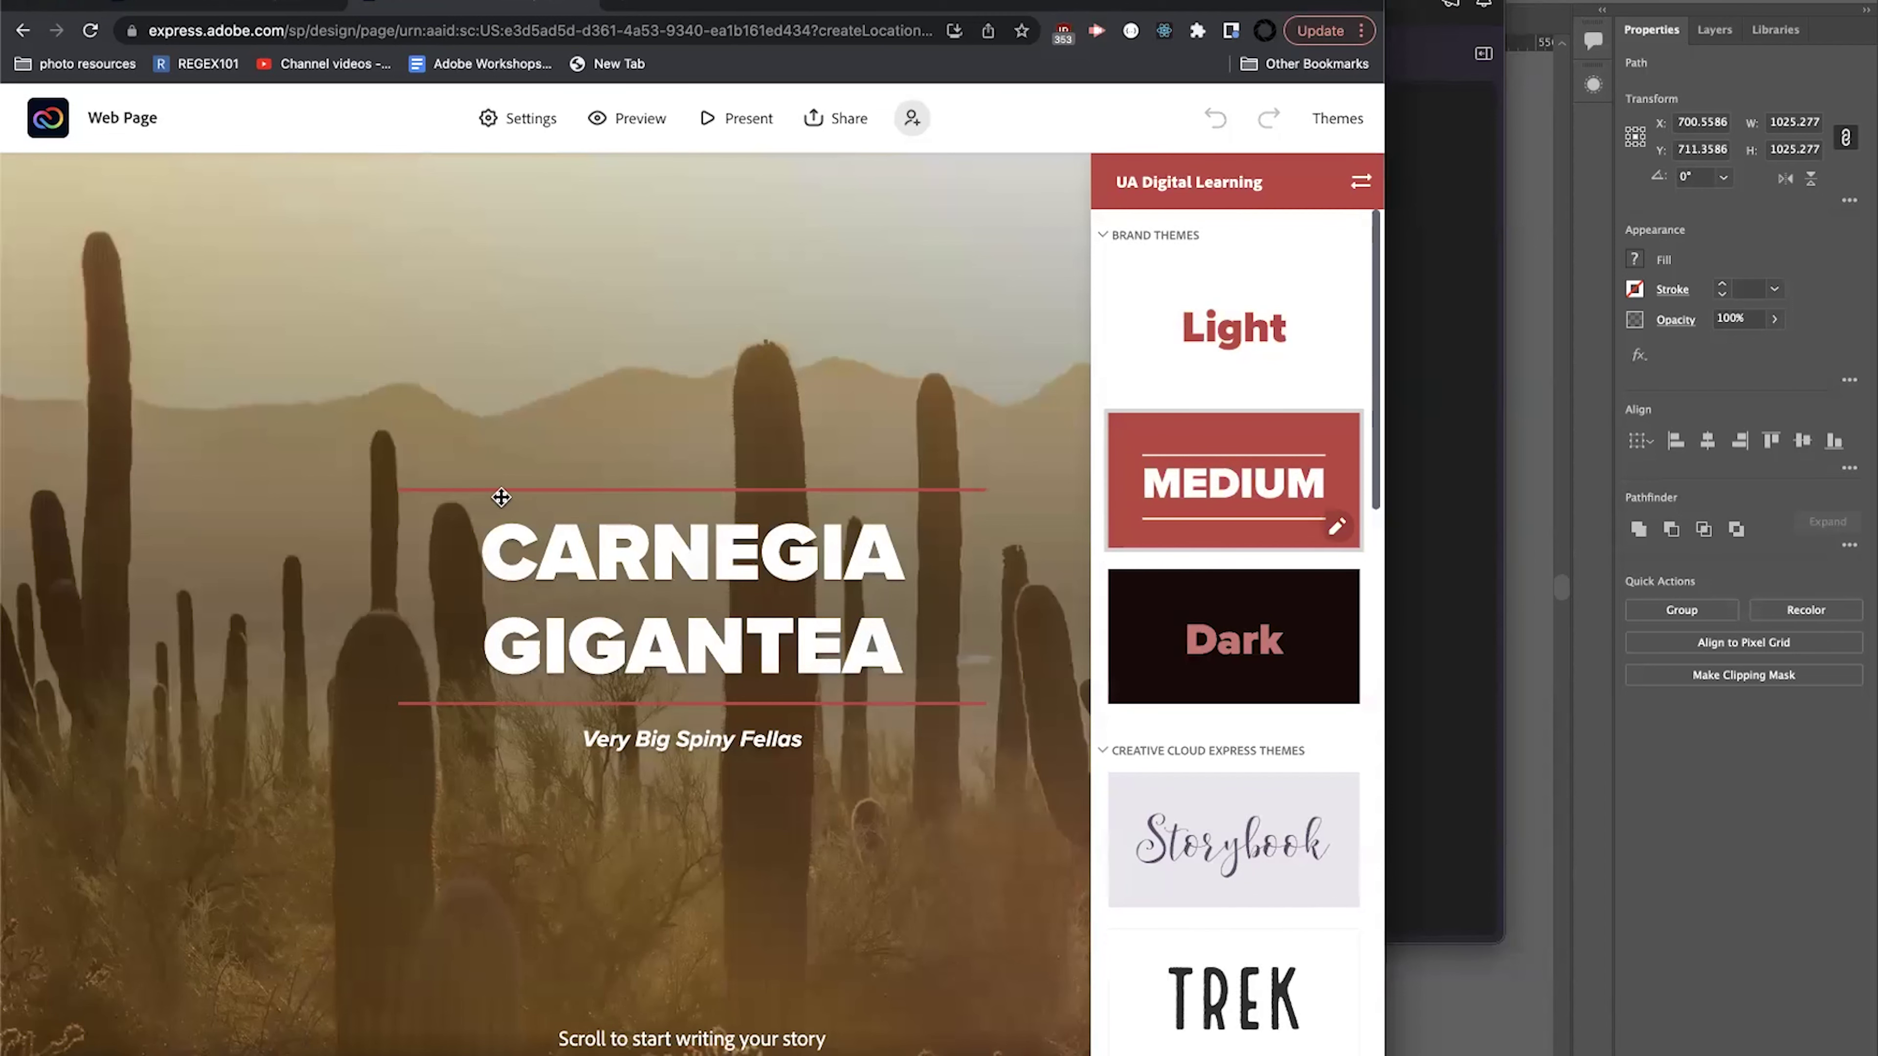
click(1231, 662)
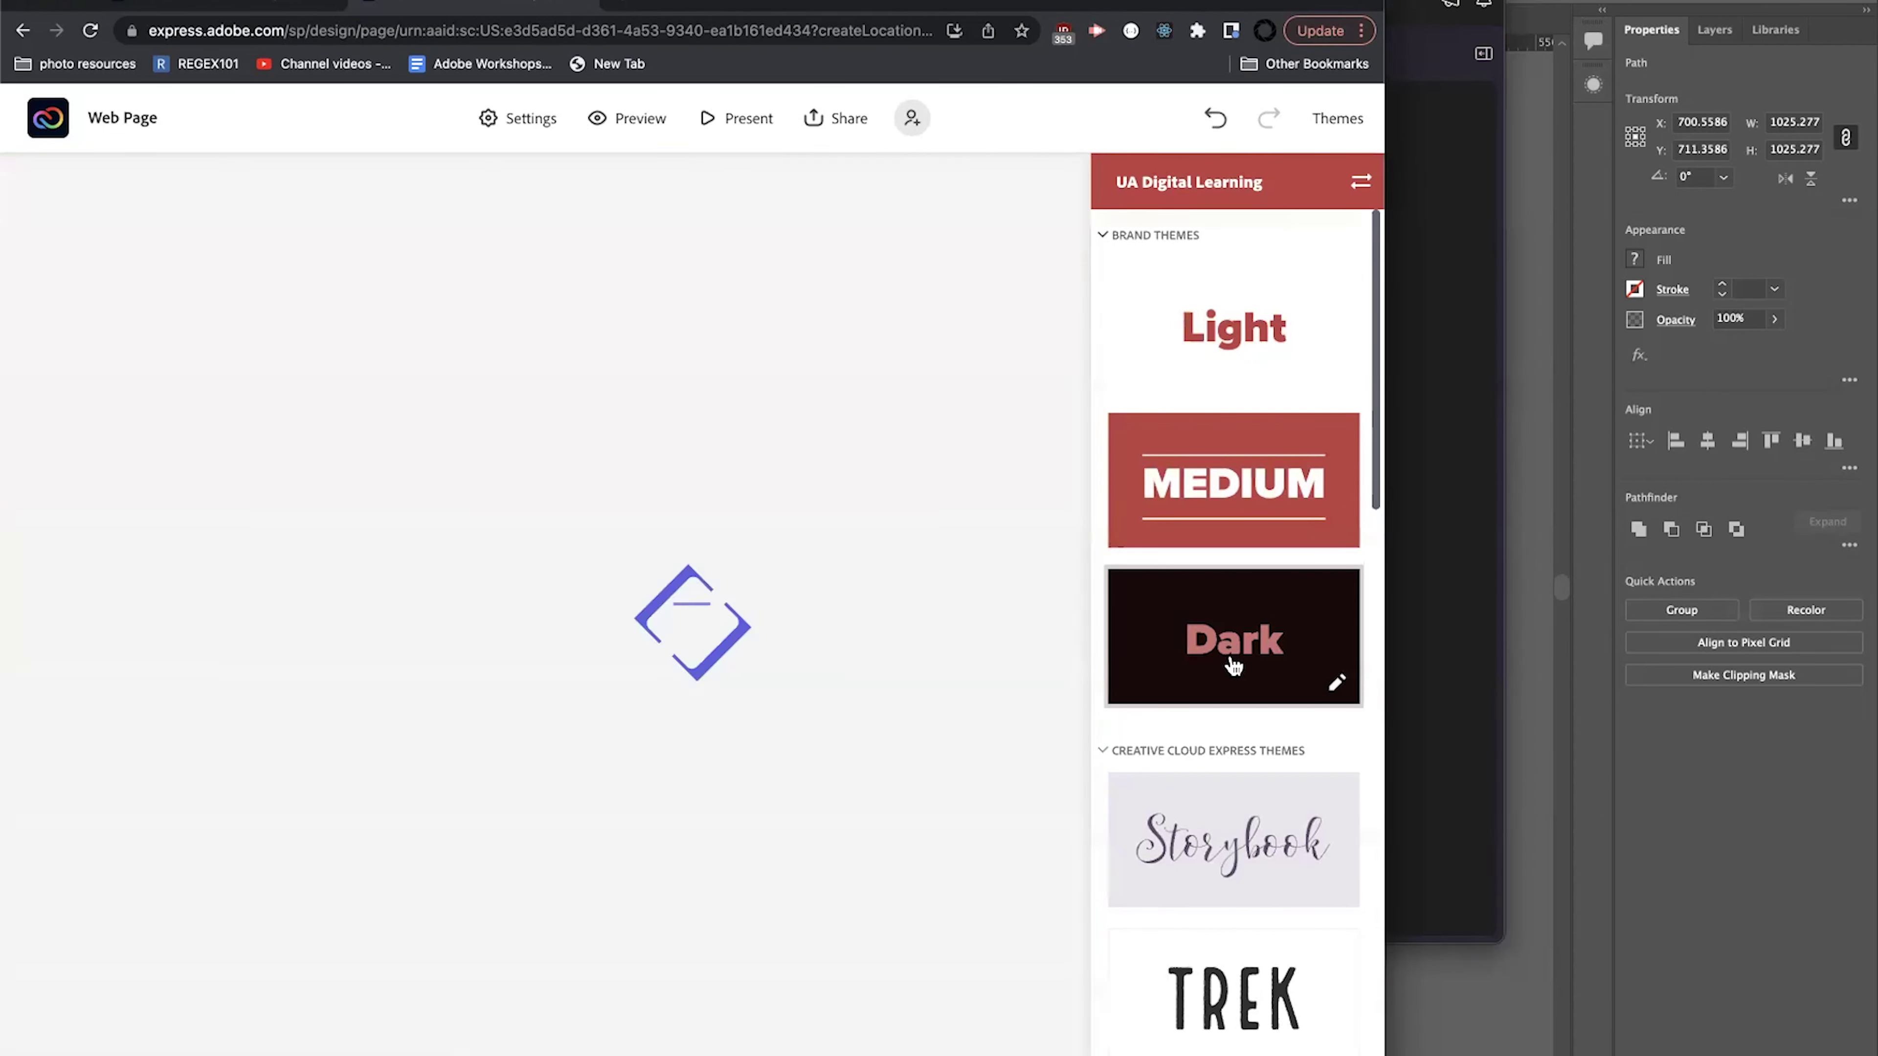
Try several Creative Cloud Express themes on the page, including Whimsy and Chic.
scroll(1242, 665, down, 7)
click(1232, 347)
scroll(1212, 459, down, 2)
click(1174, 795)
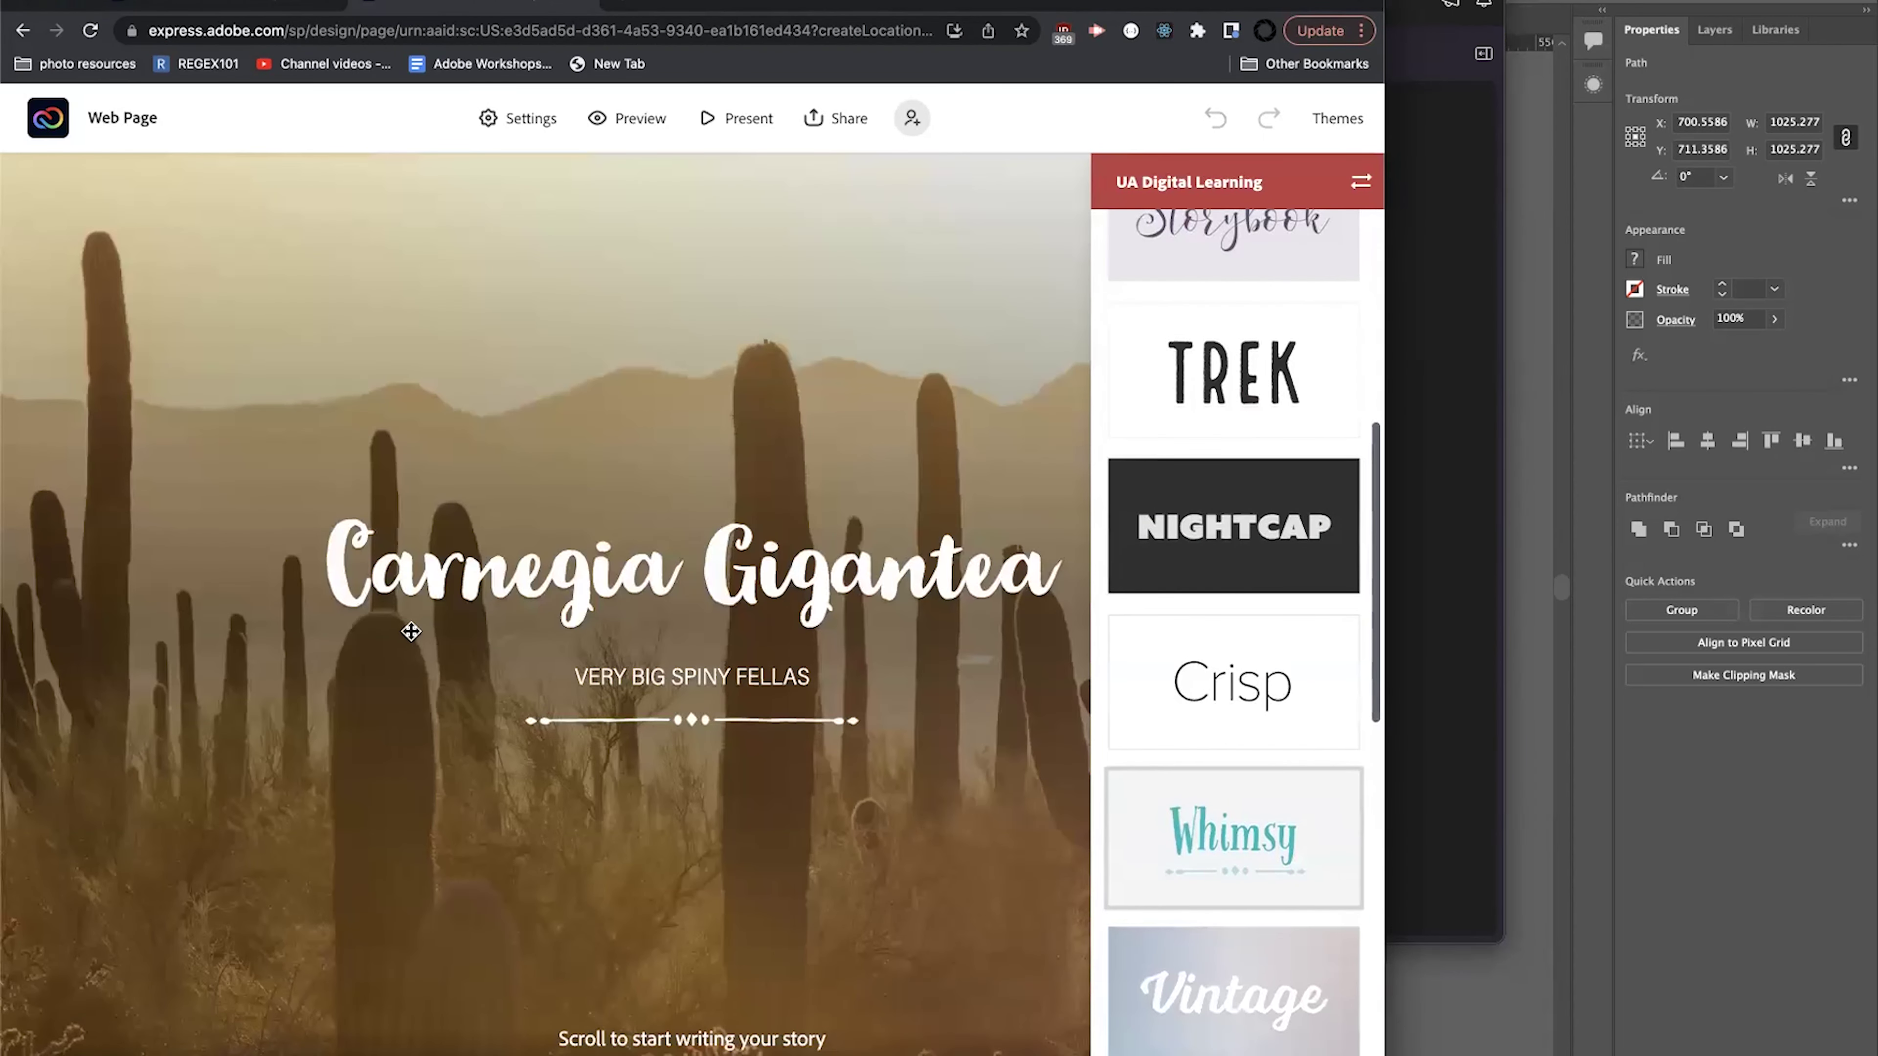
scroll(1242, 821, down, 5)
click(1225, 817)
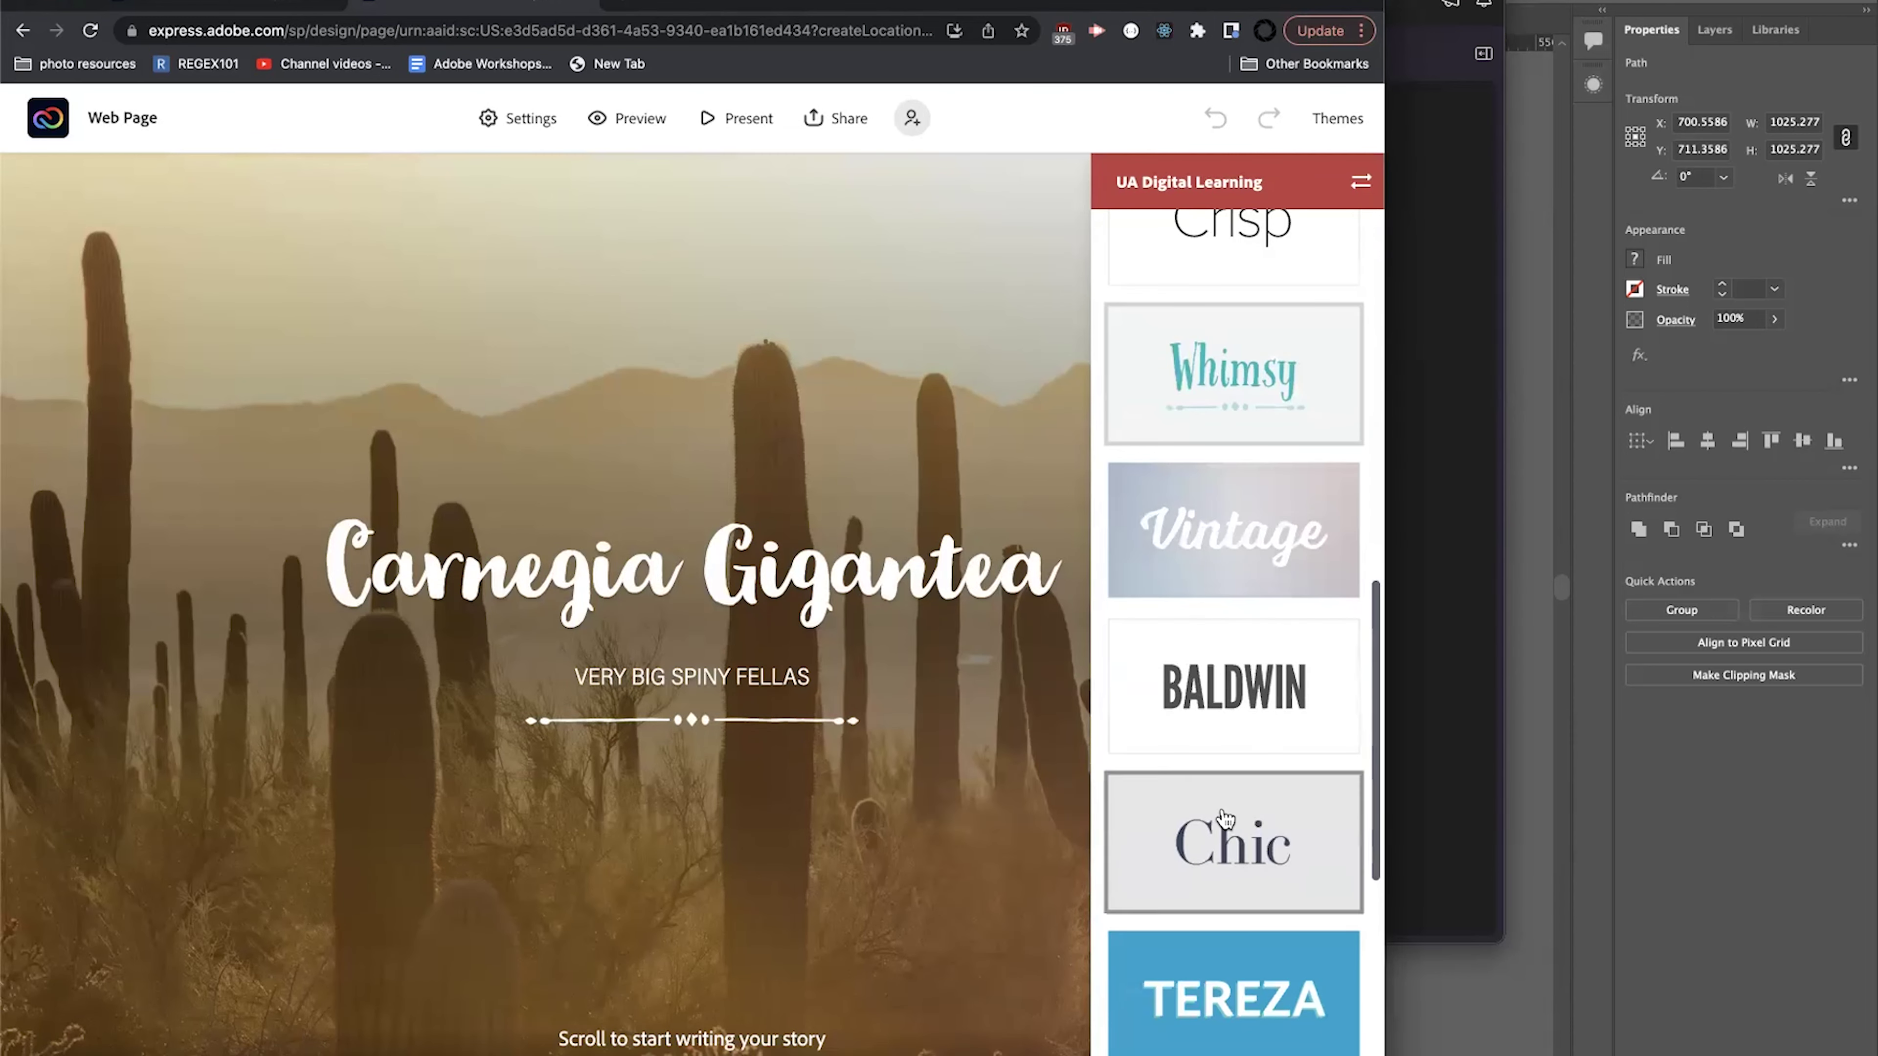
click(826, 847)
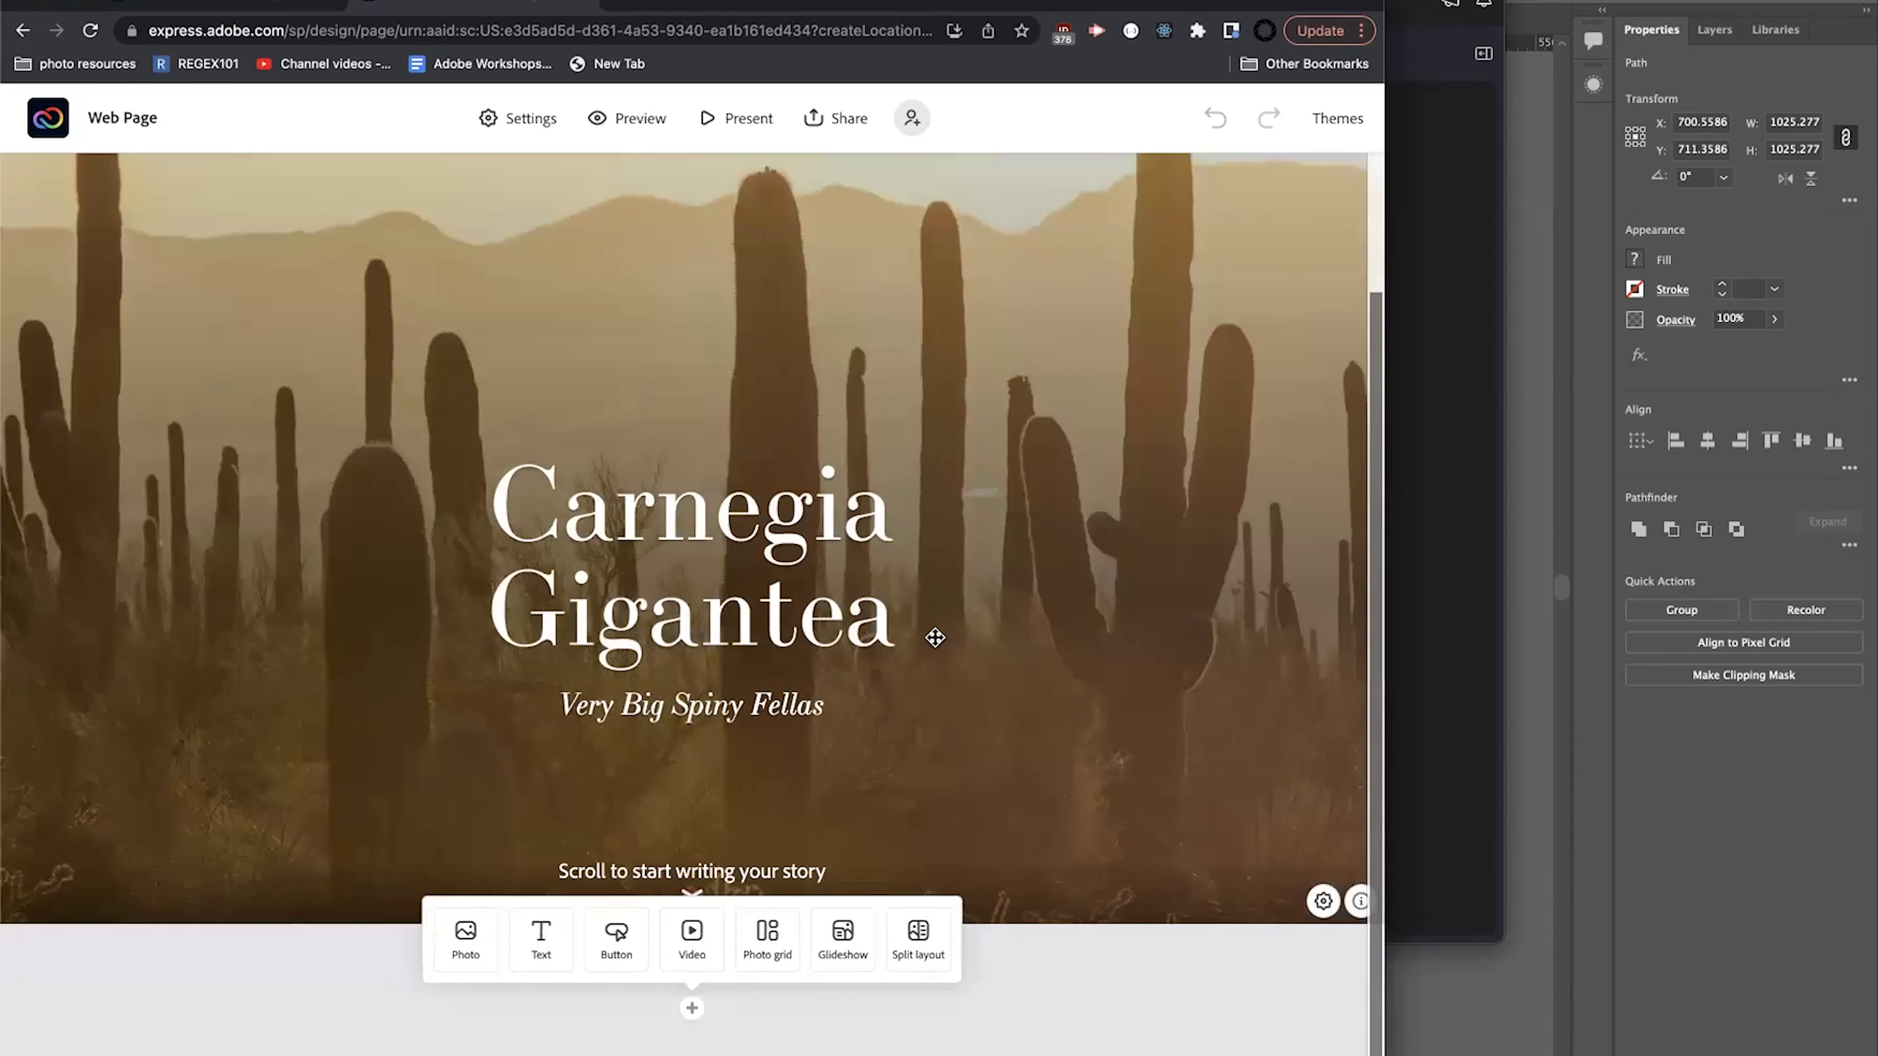
Apply the Bruce theme to the web page and close the theme list.
click(1330, 120)
scroll(1245, 695, down, 5)
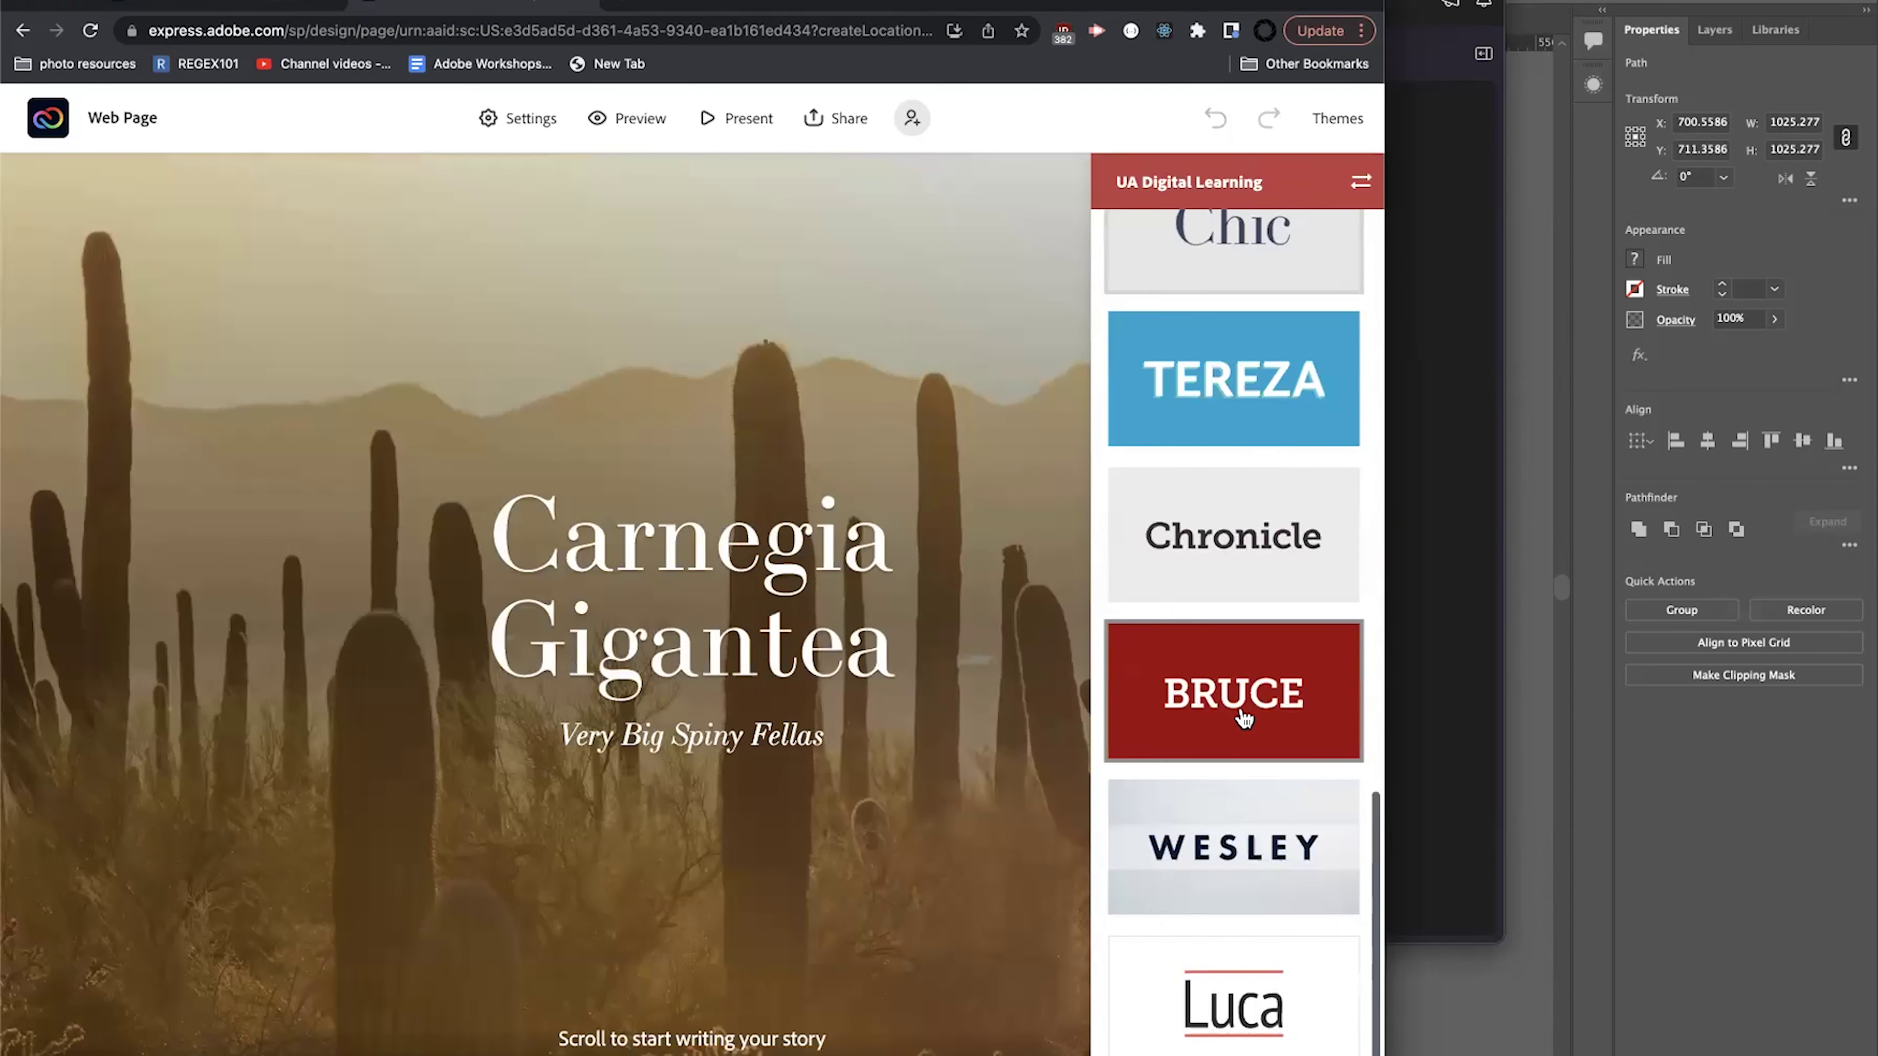
click(1192, 725)
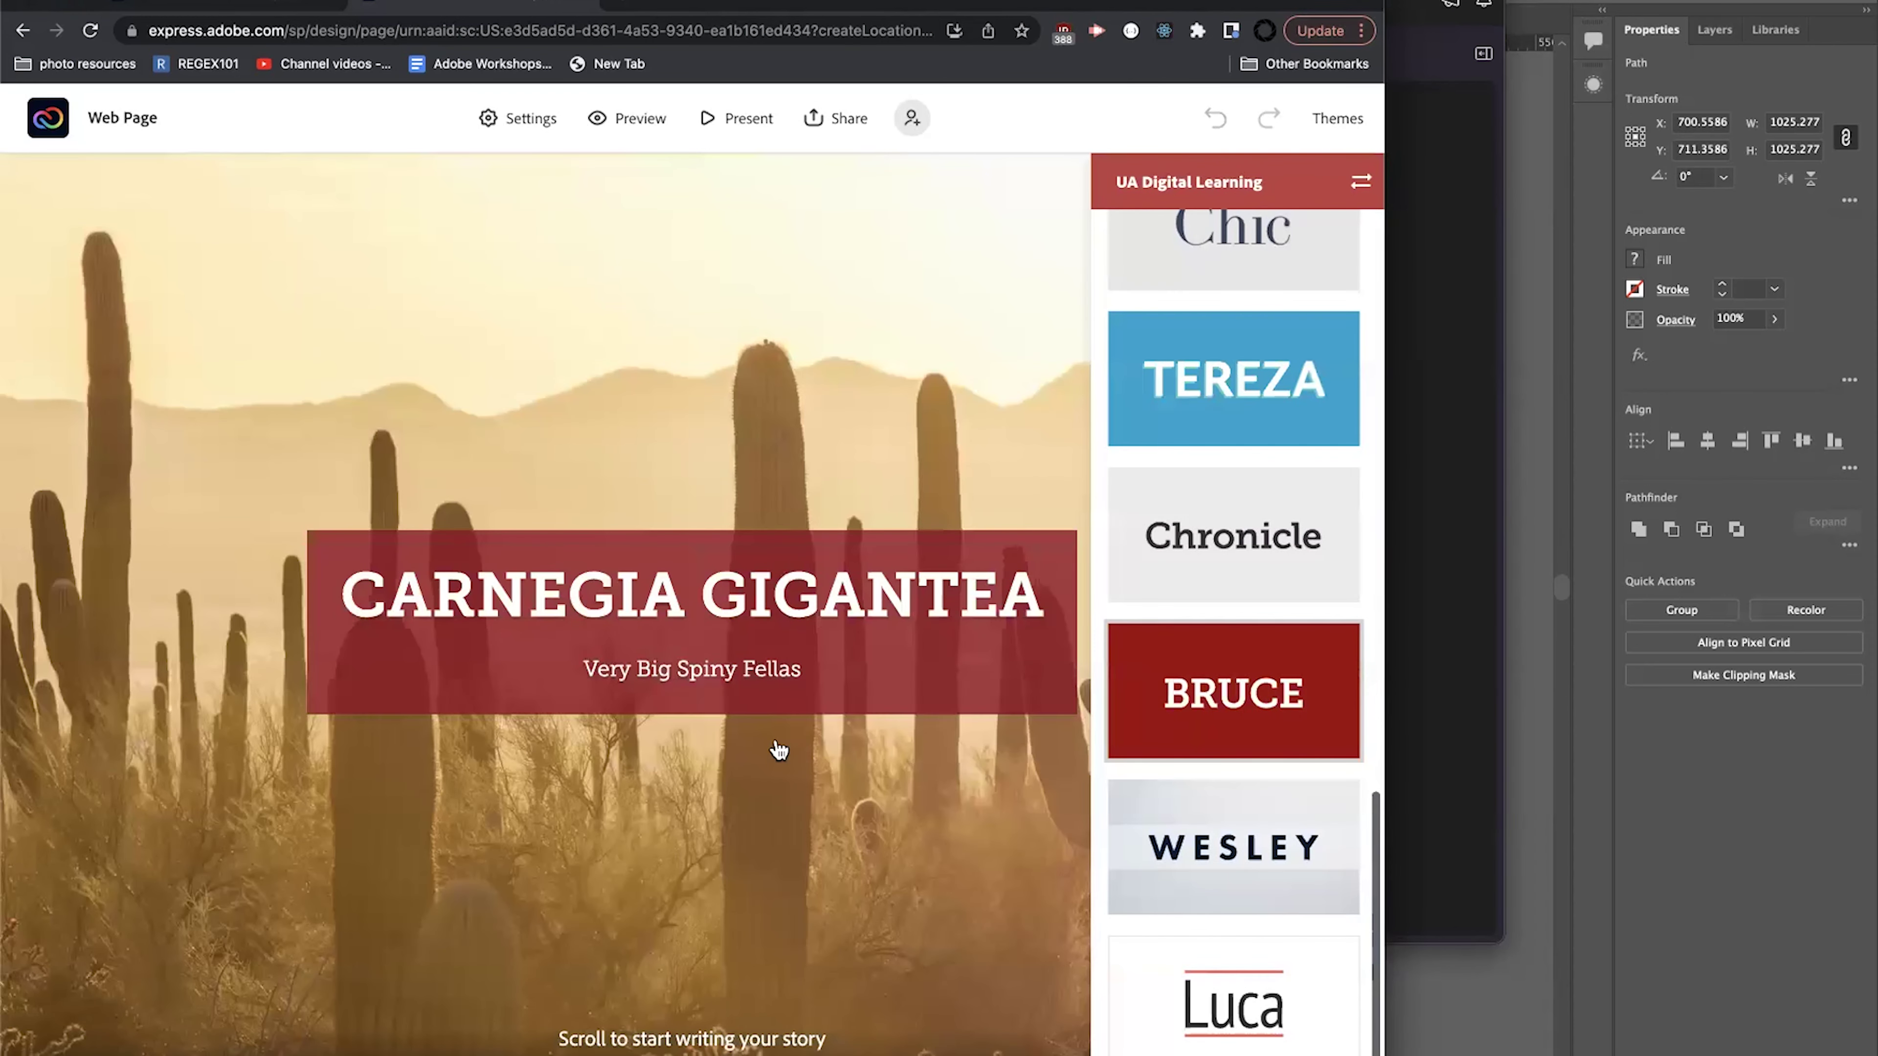
click(1335, 122)
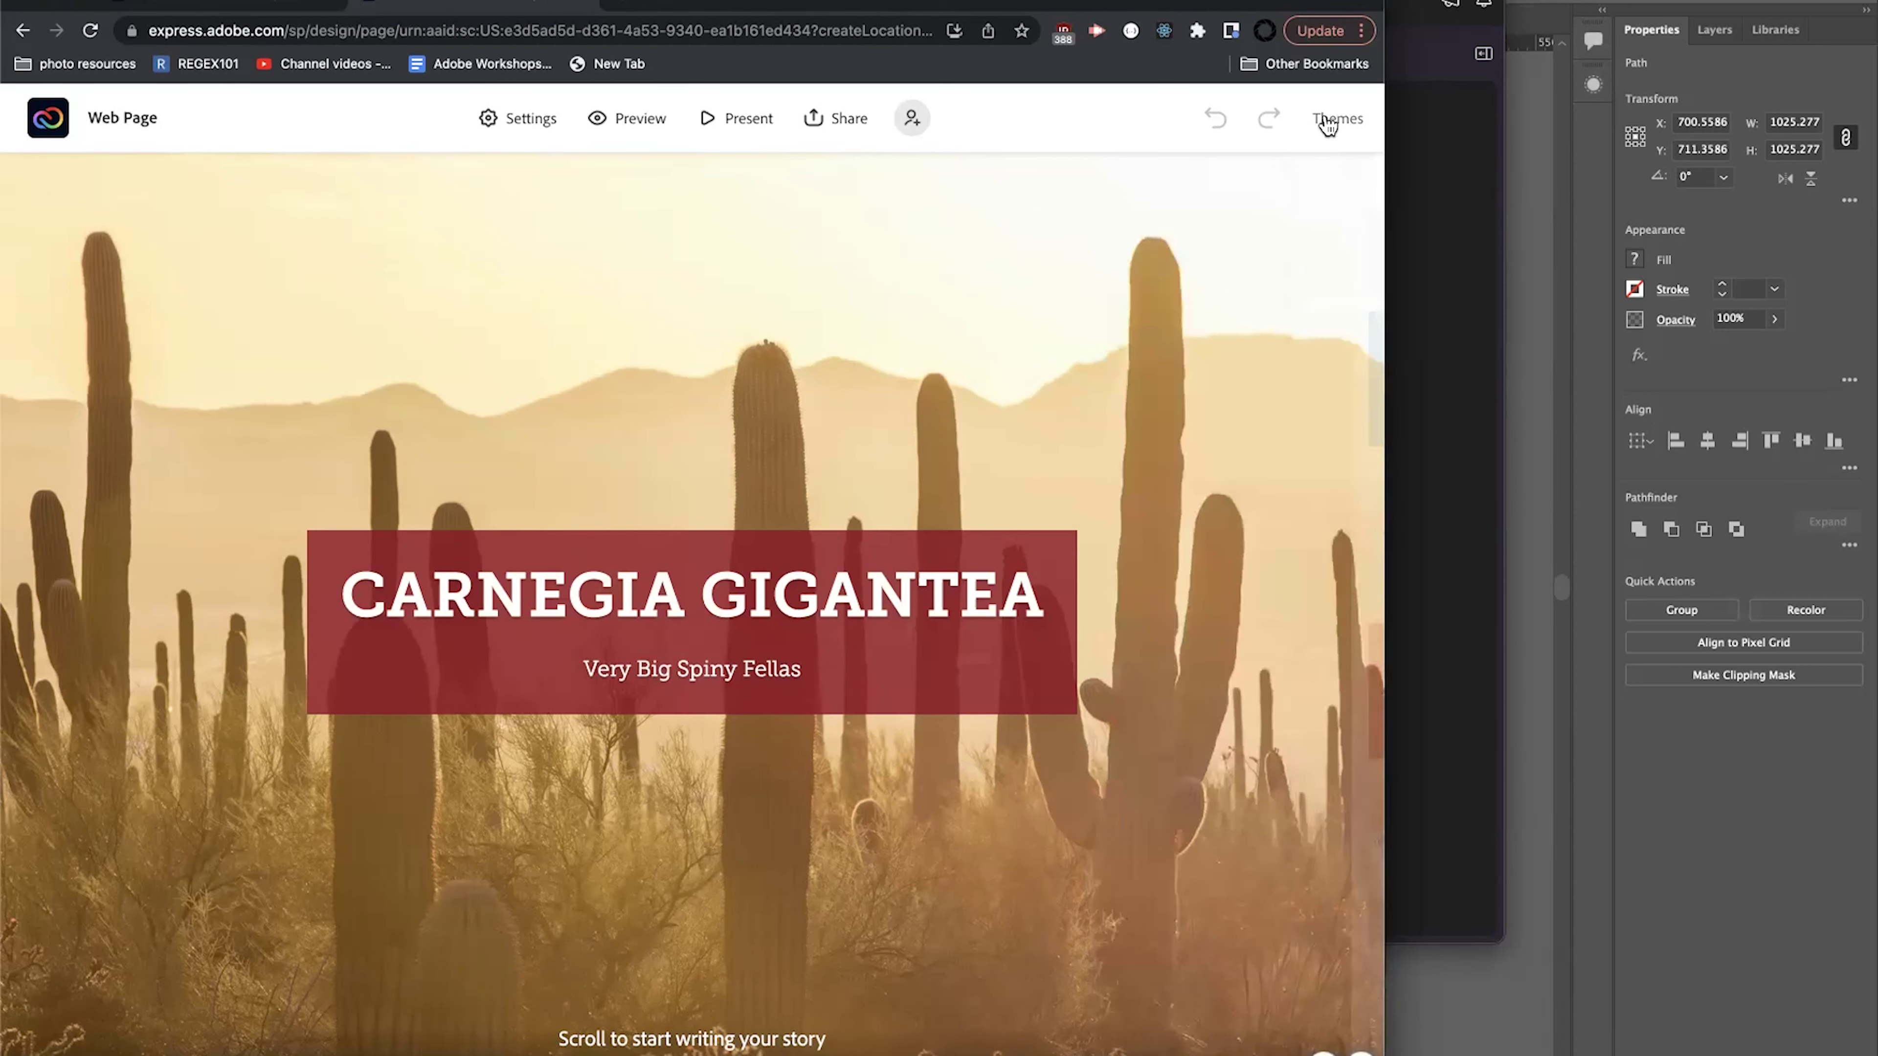
Review the UA Digital Learning brand themes, compare them with the published CCX Web Pages site, and return to the Bruce theme.
click(1335, 122)
scroll(1257, 577, up, 5)
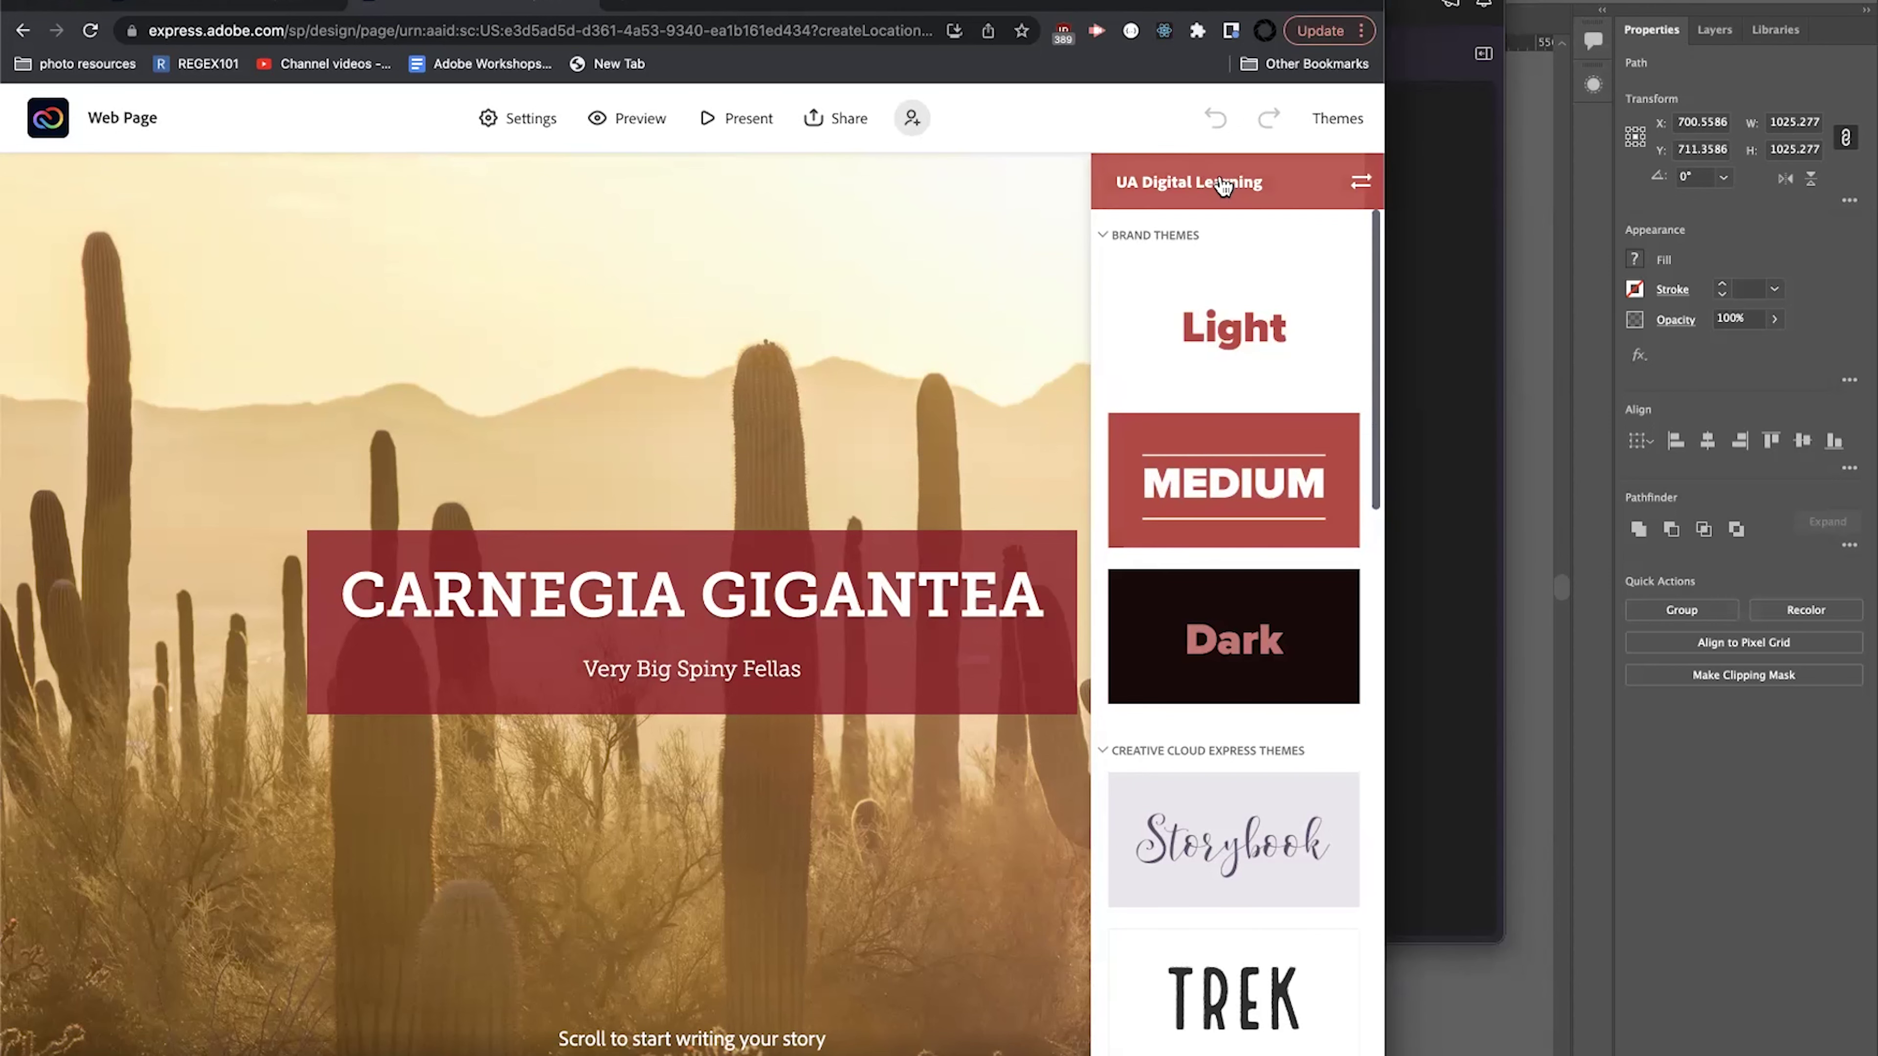
click(237, 6)
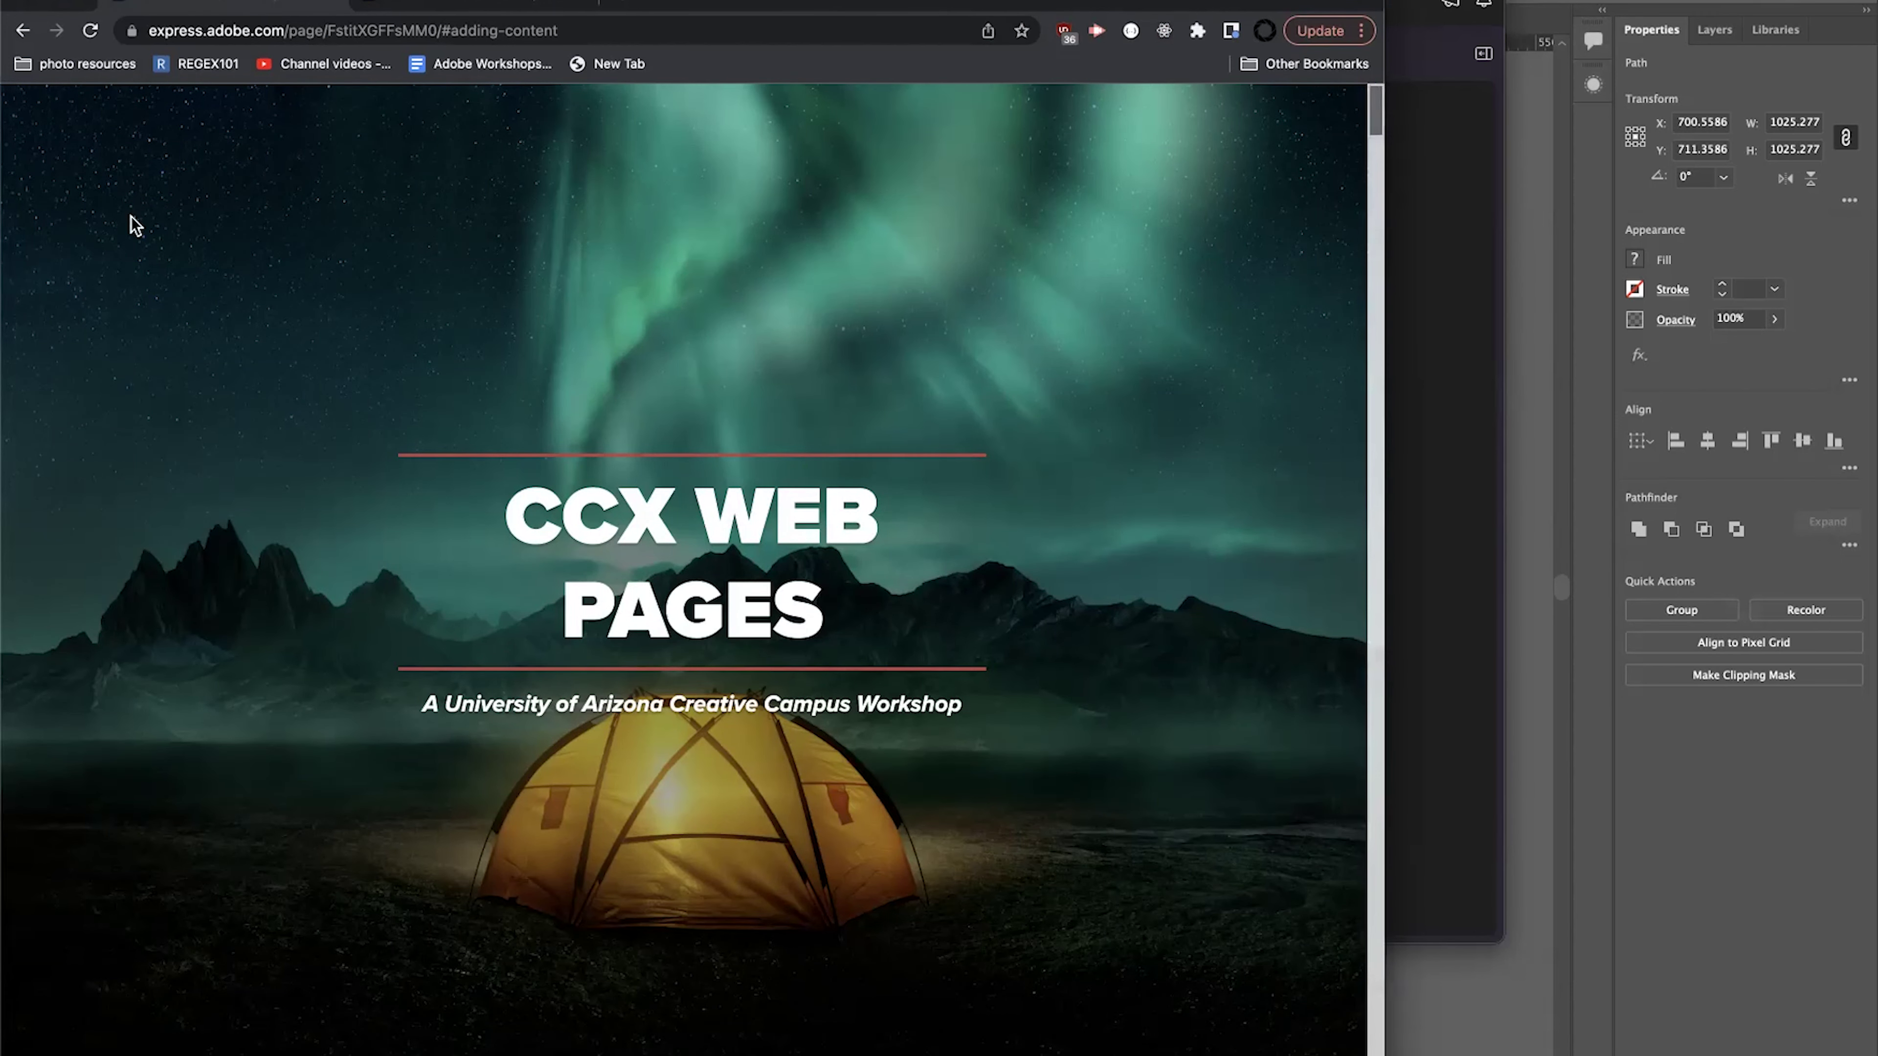
click(391, 9)
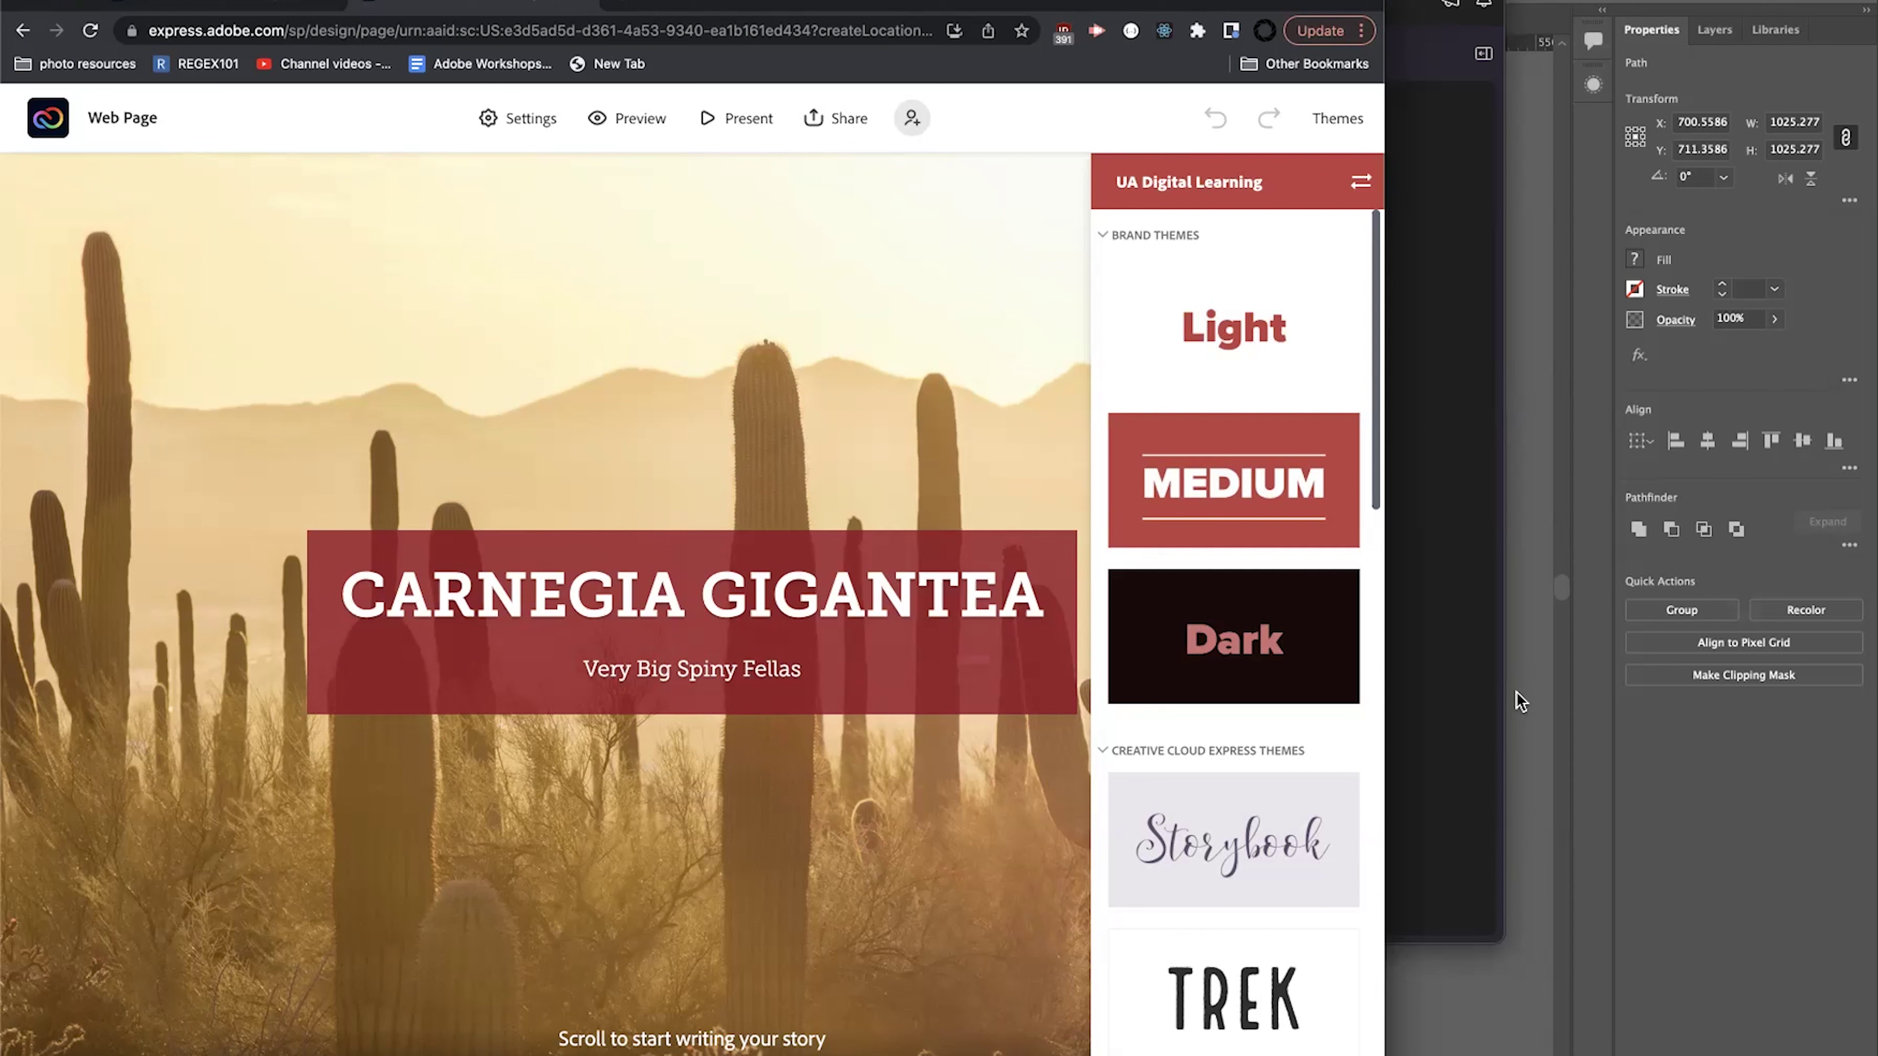
click(670, 346)
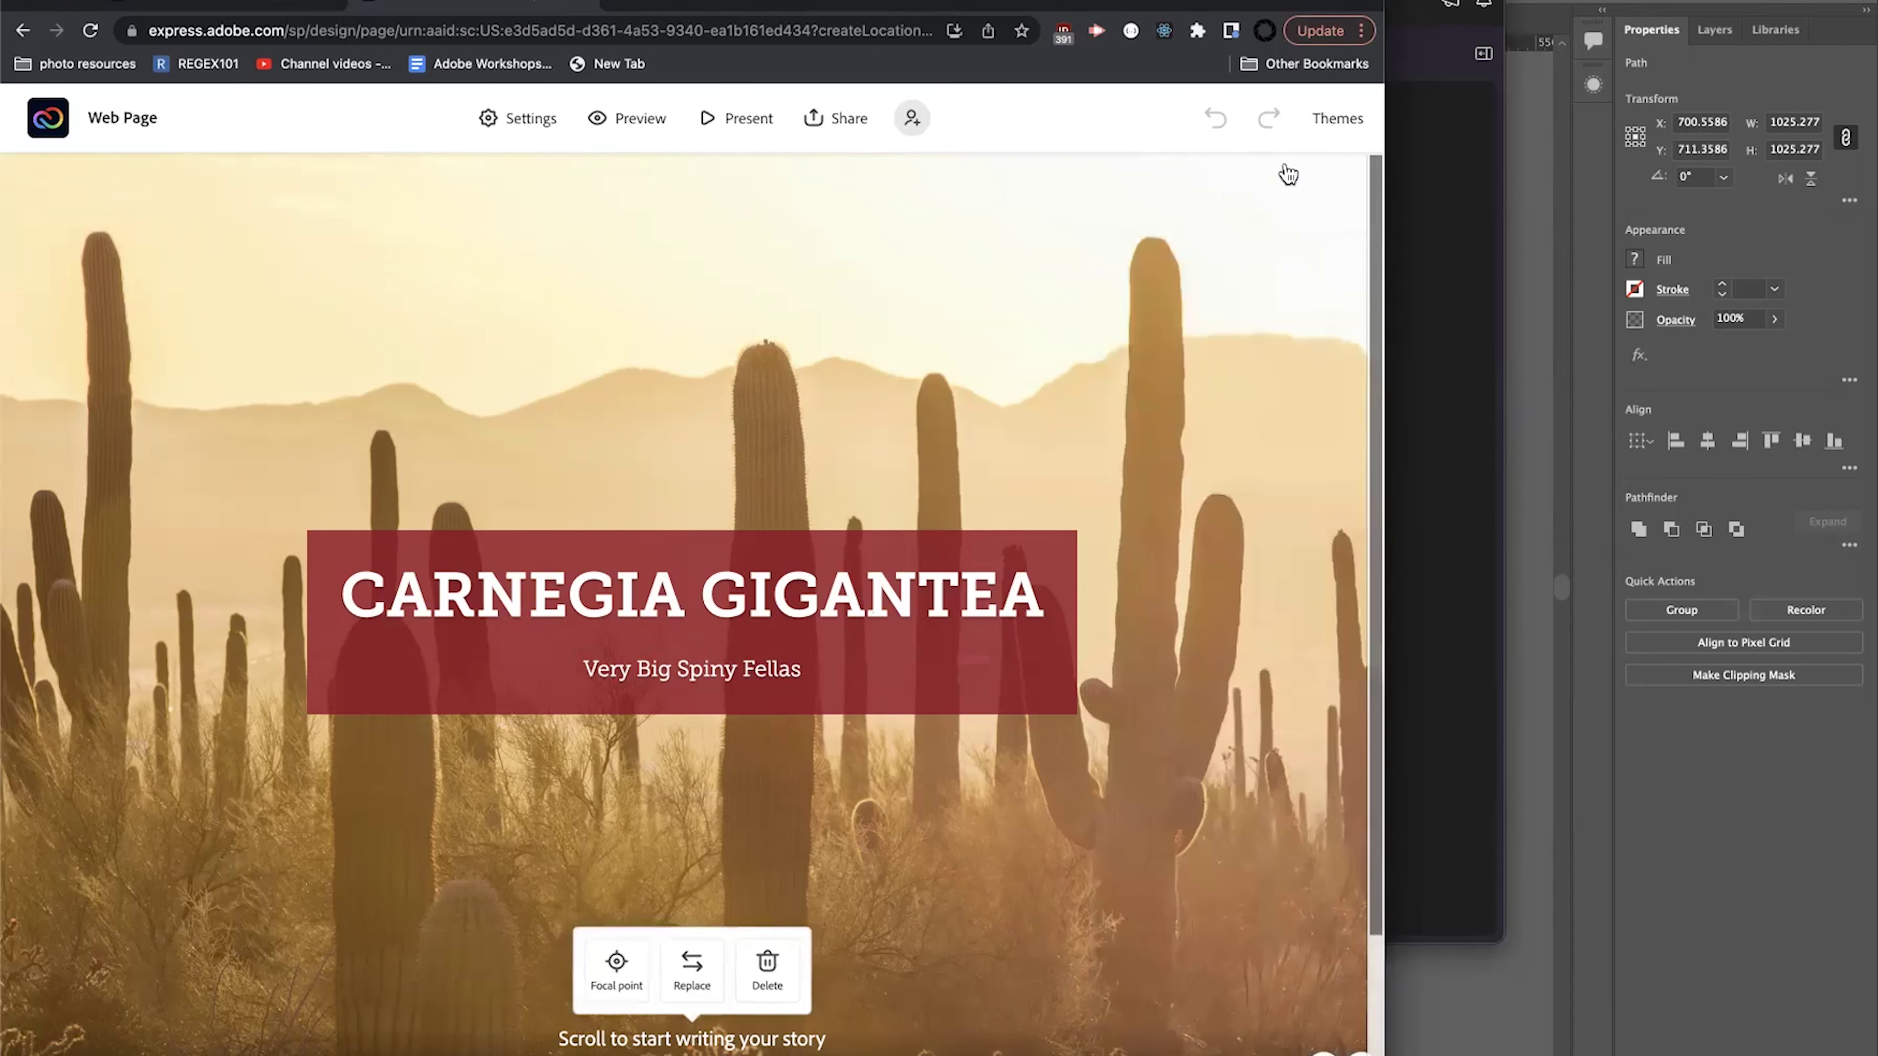
click(1336, 118)
scroll(1283, 670, down, 5)
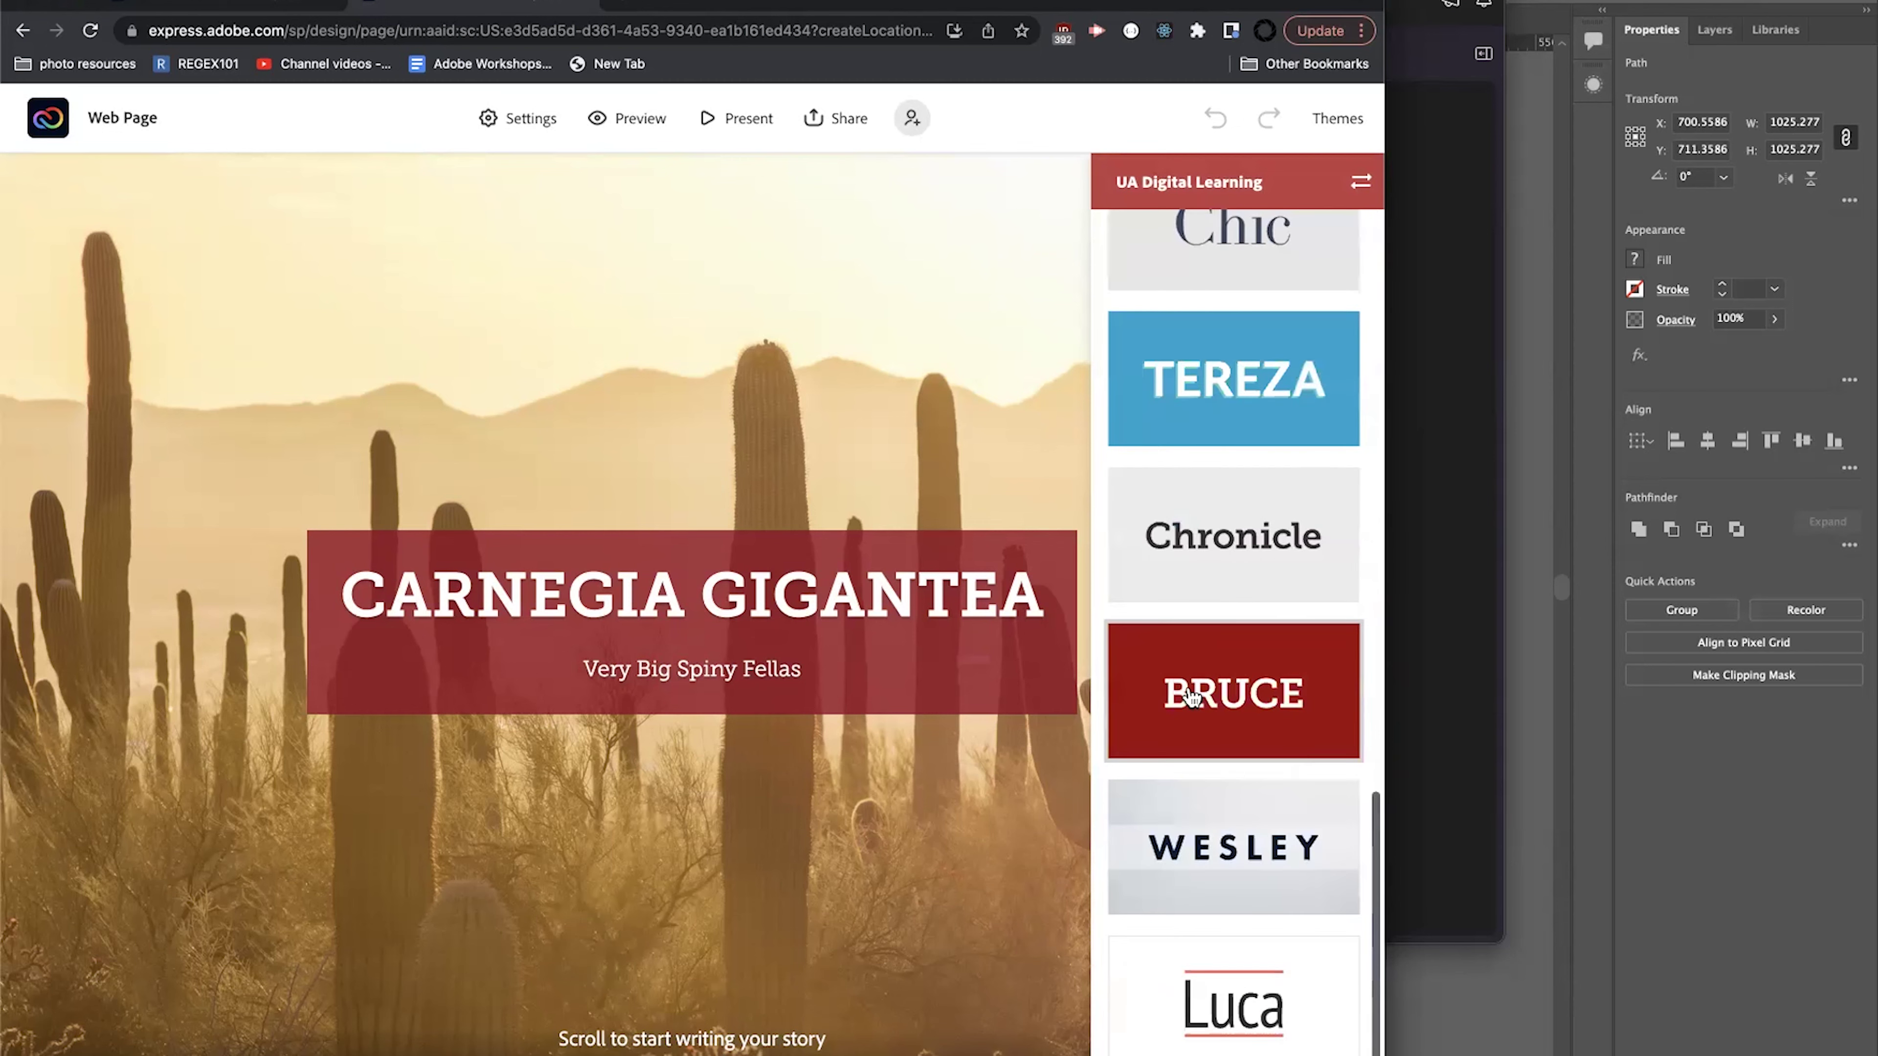
click(1330, 120)
scroll(635, 813, down, 2)
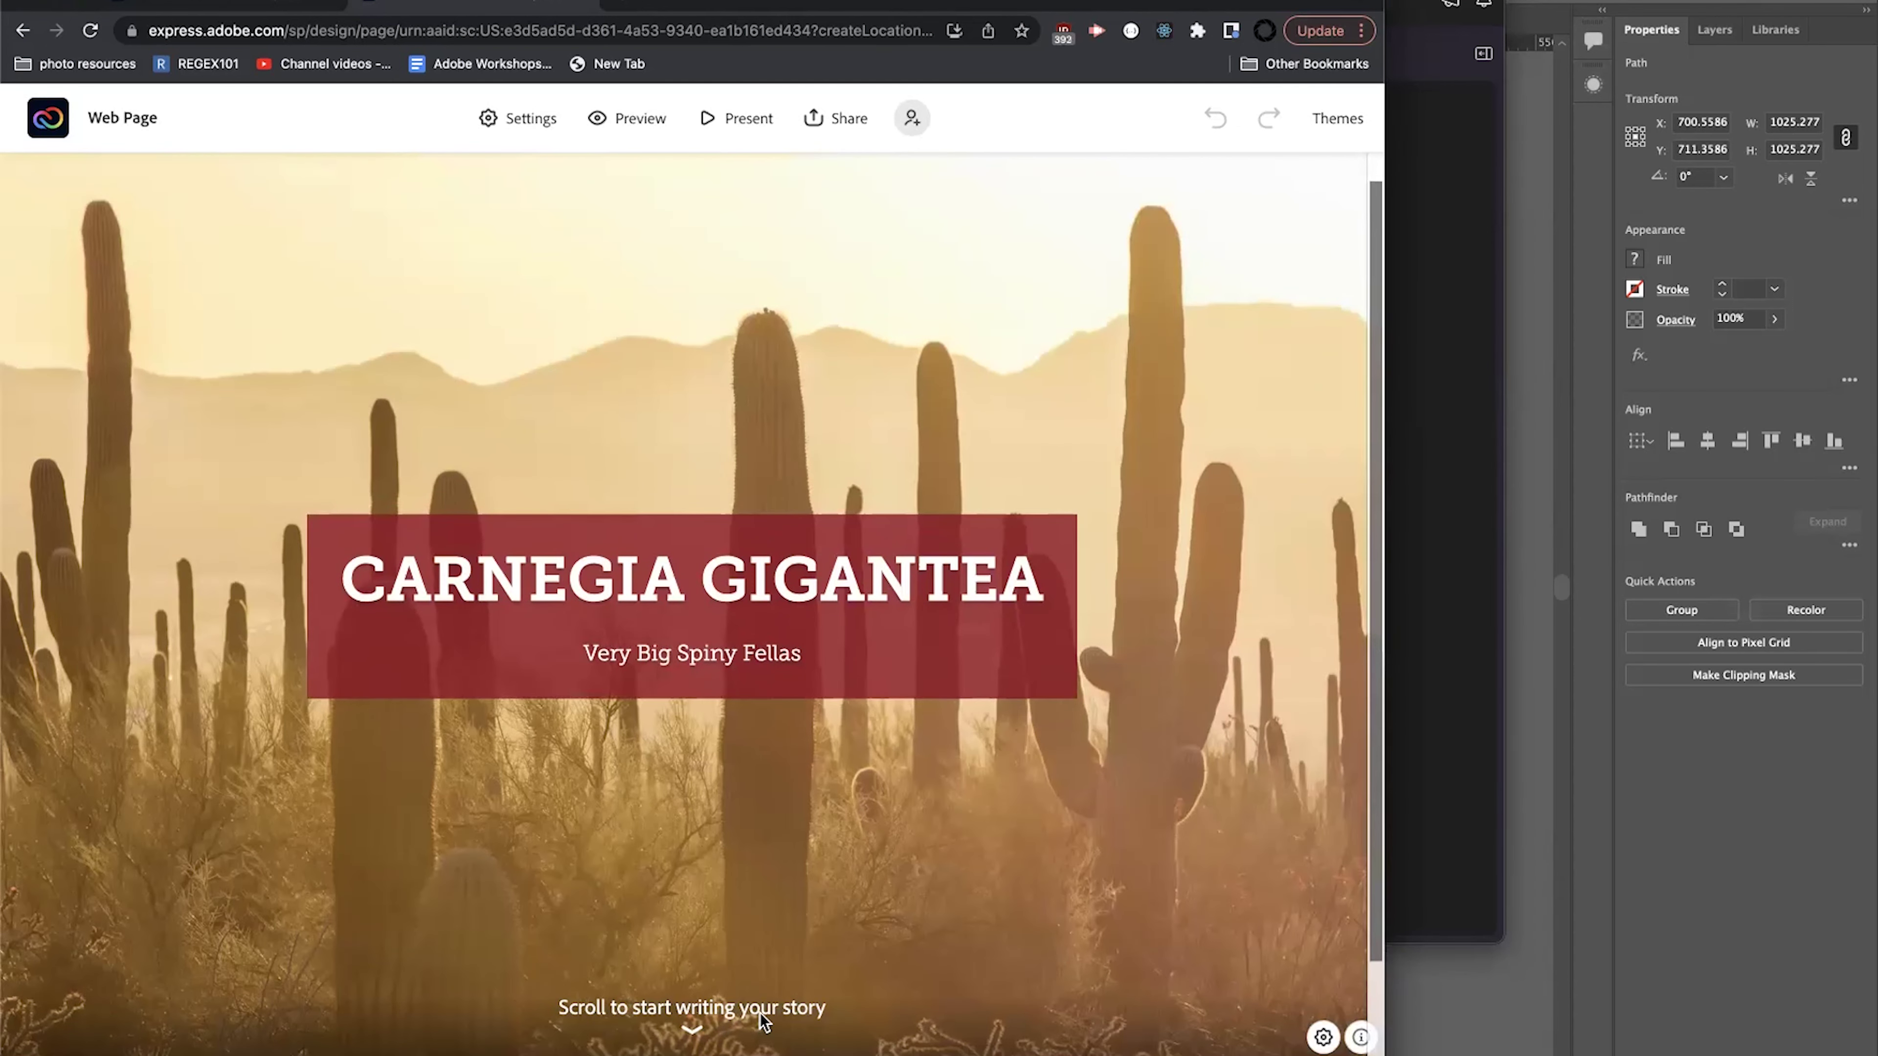
scroll(732, 1013, down, 3)
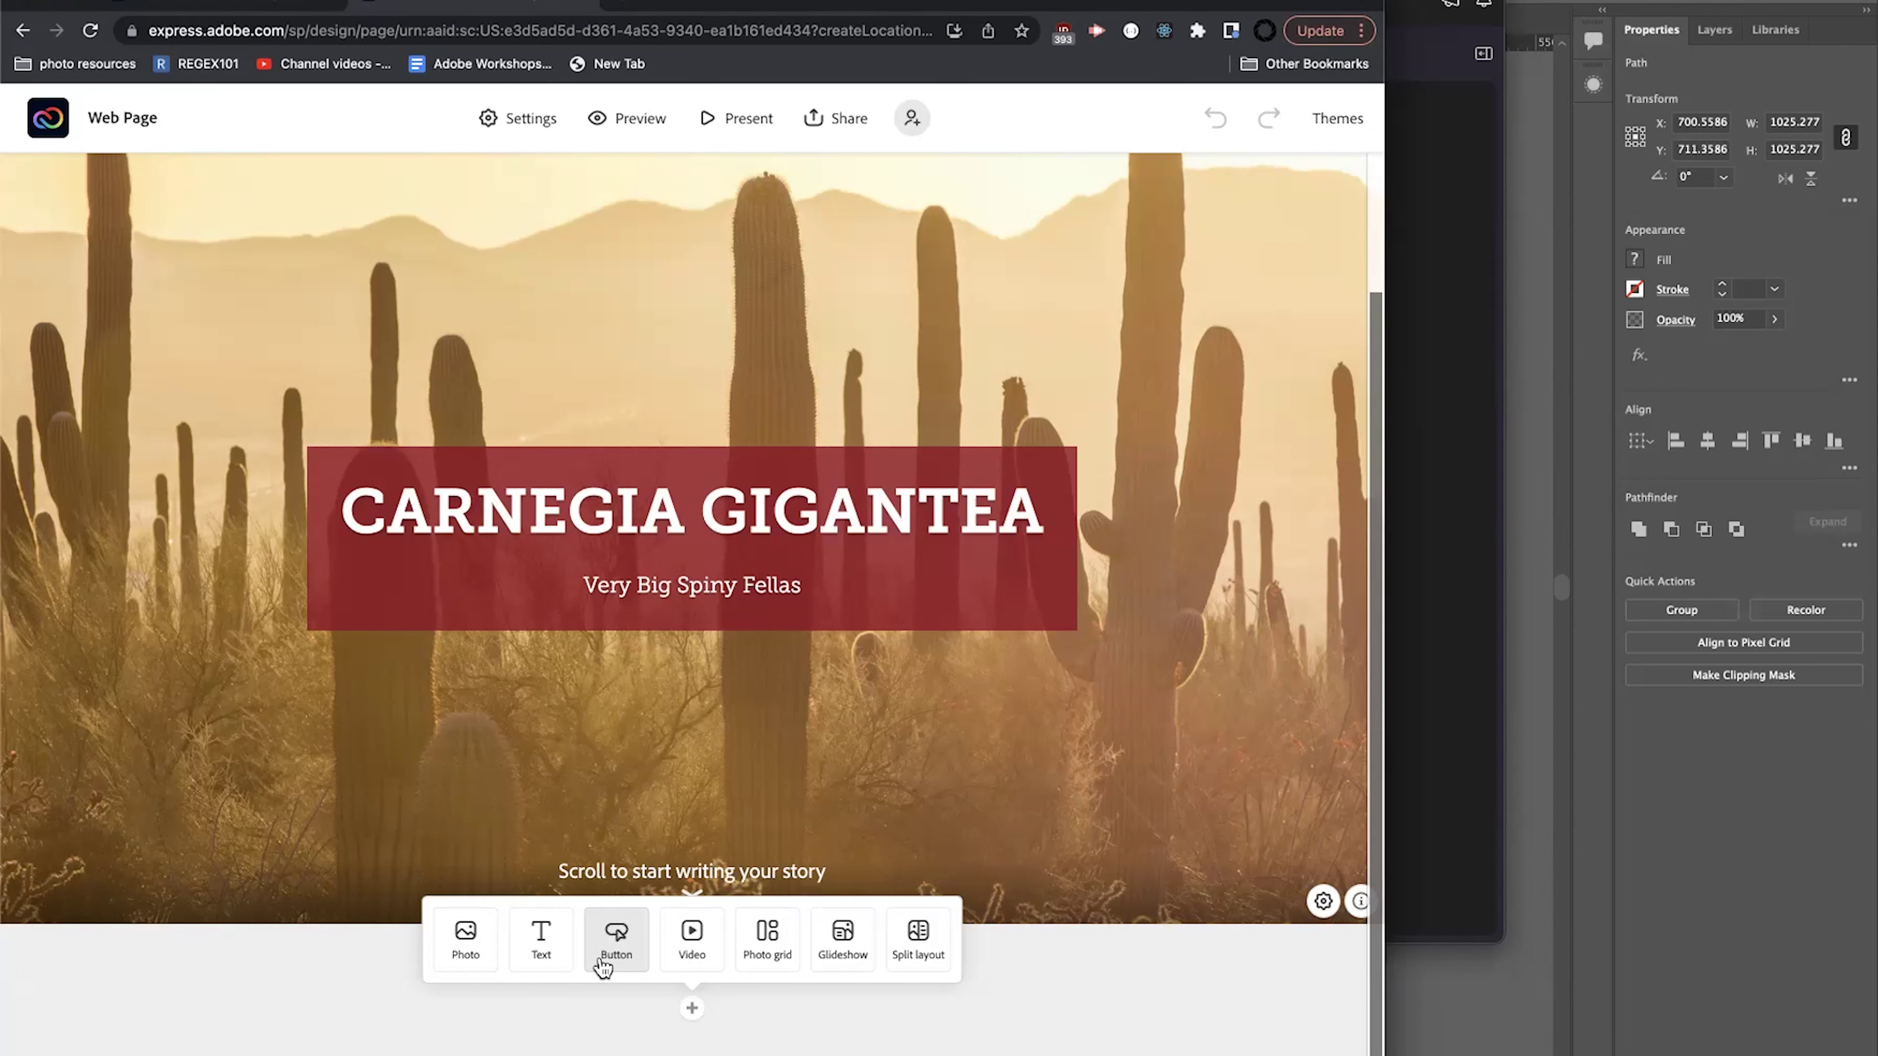
click(699, 961)
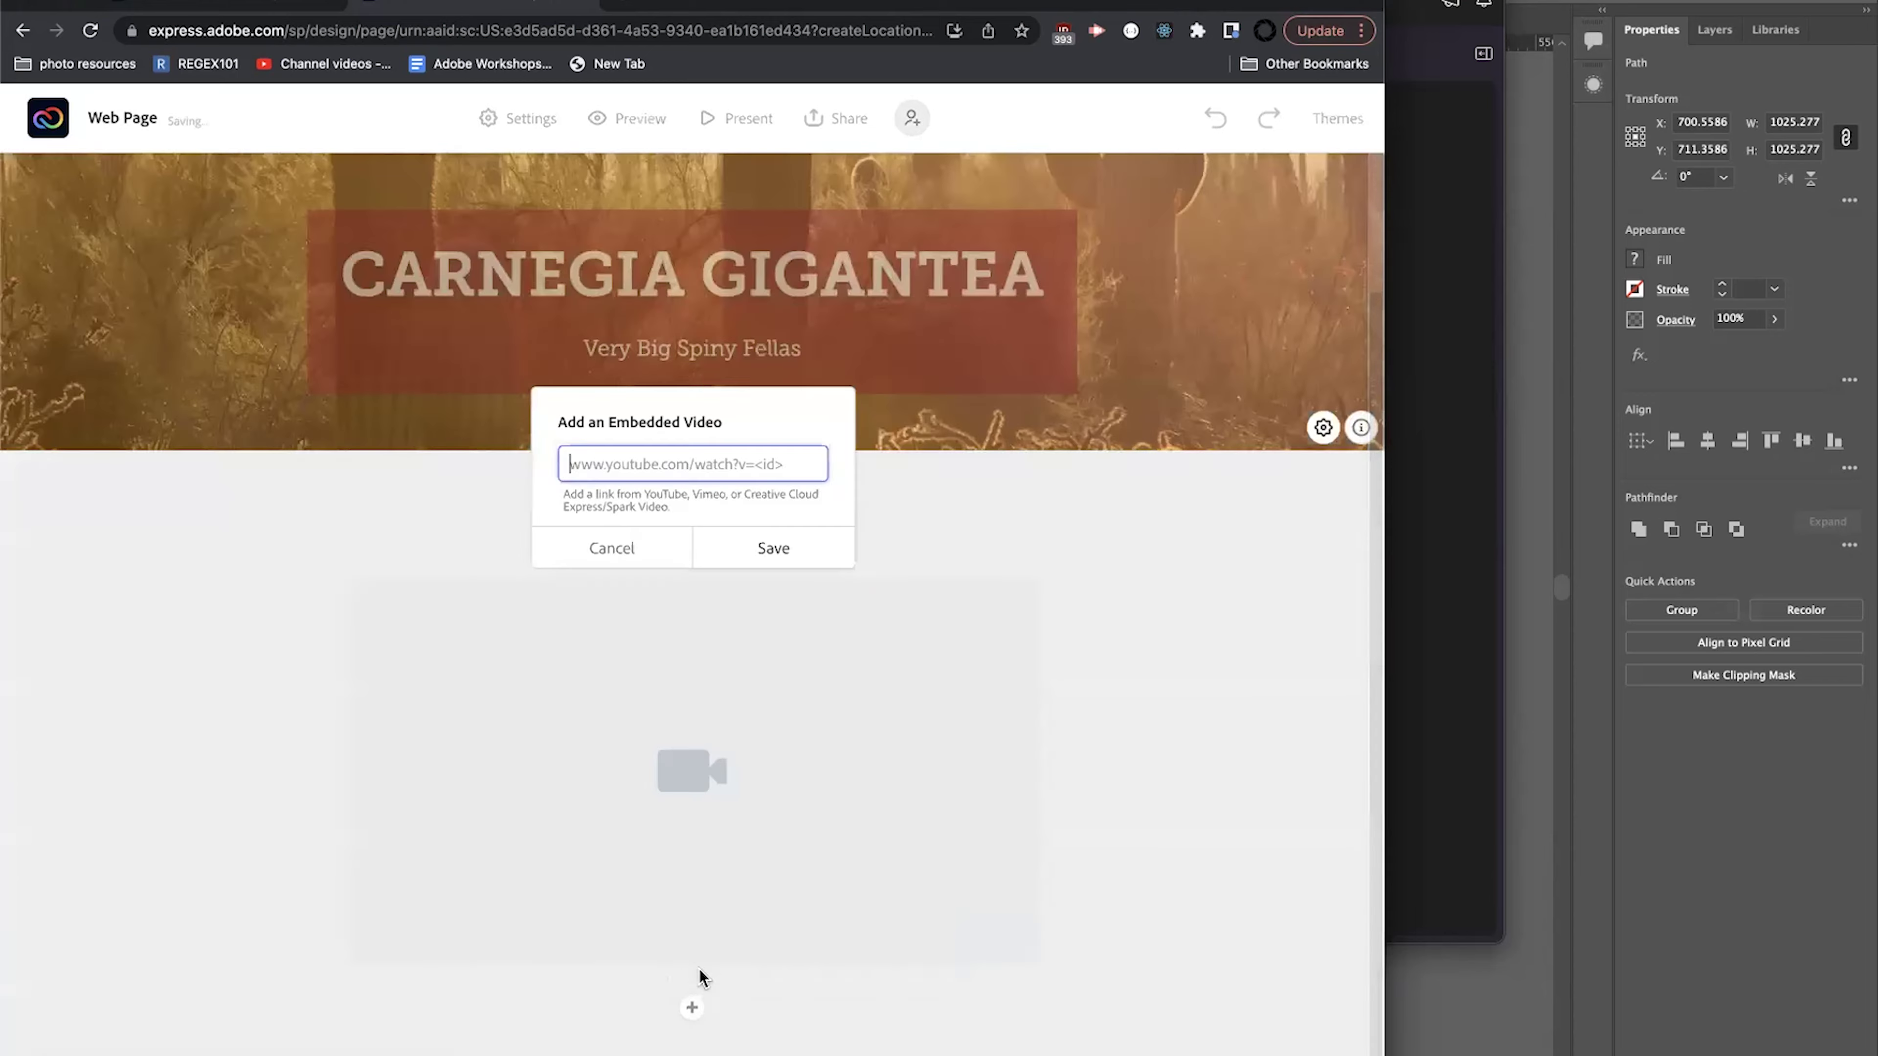
click(618, 546)
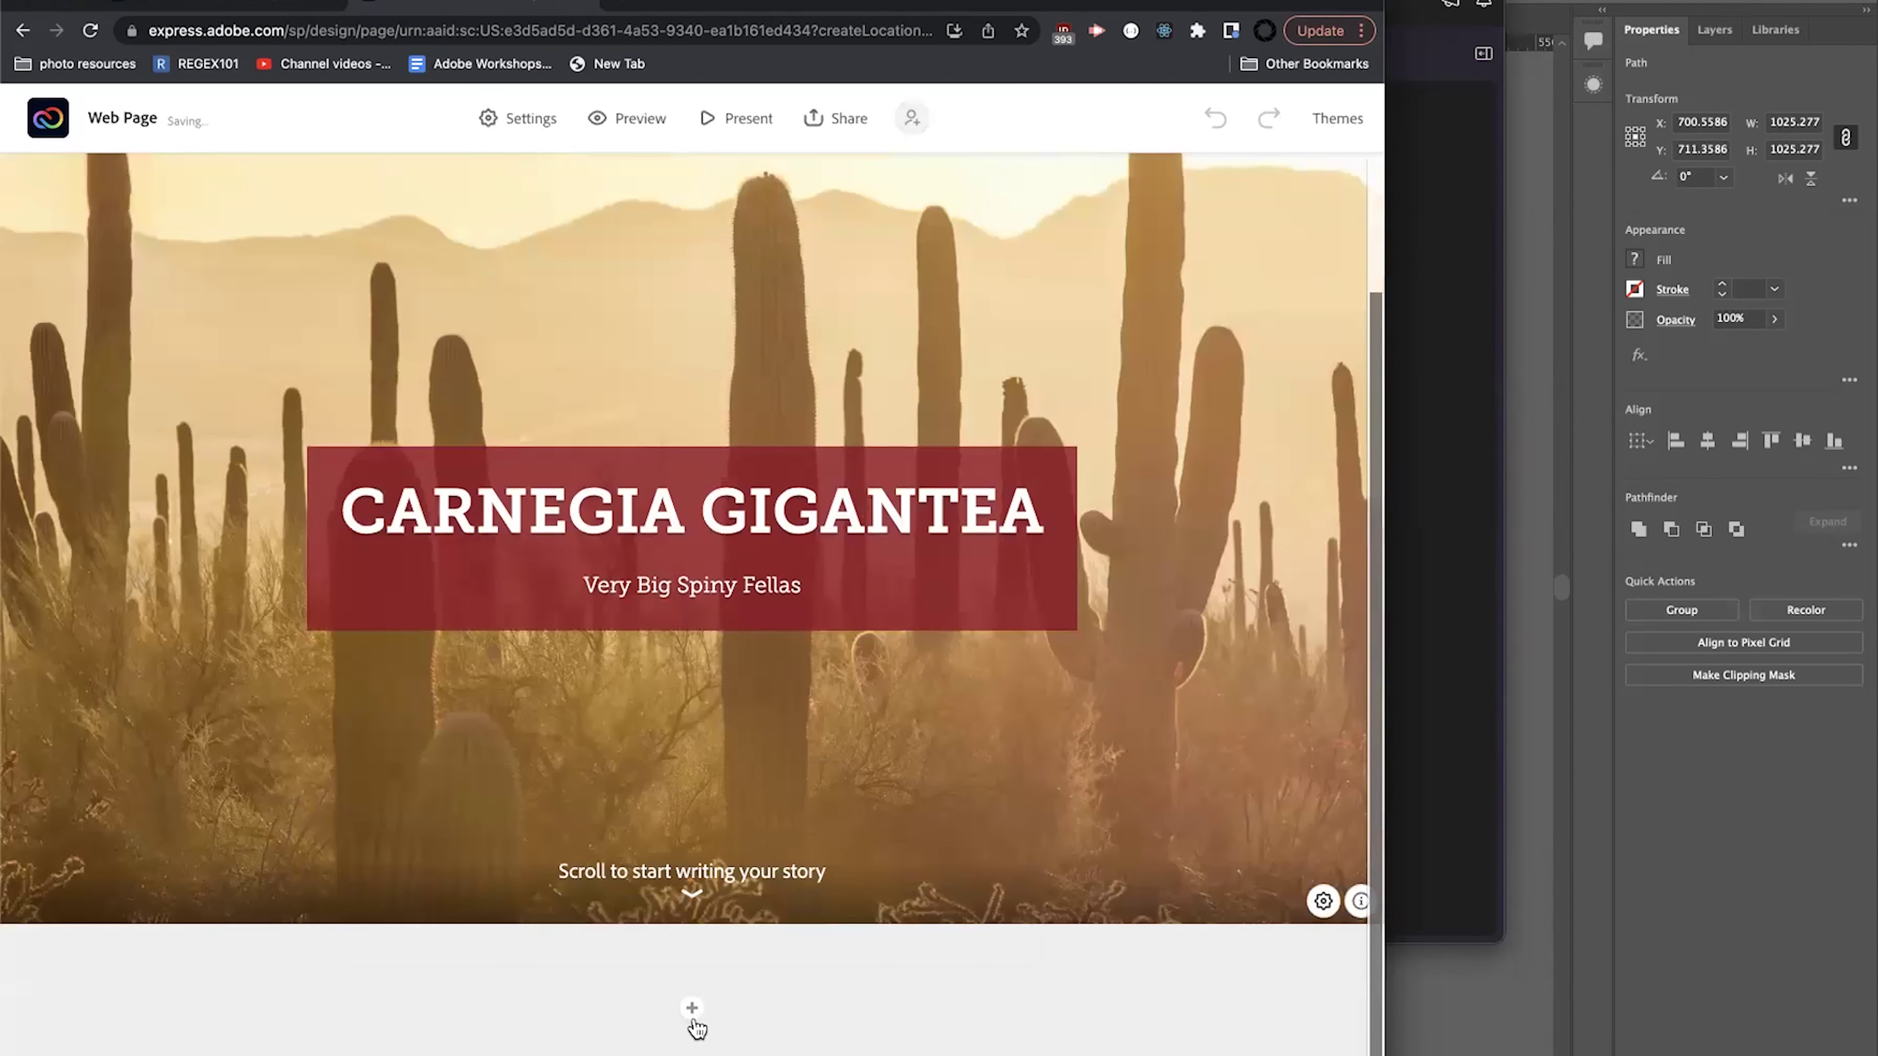
Add a Glideshow section below the title section.
click(692, 1011)
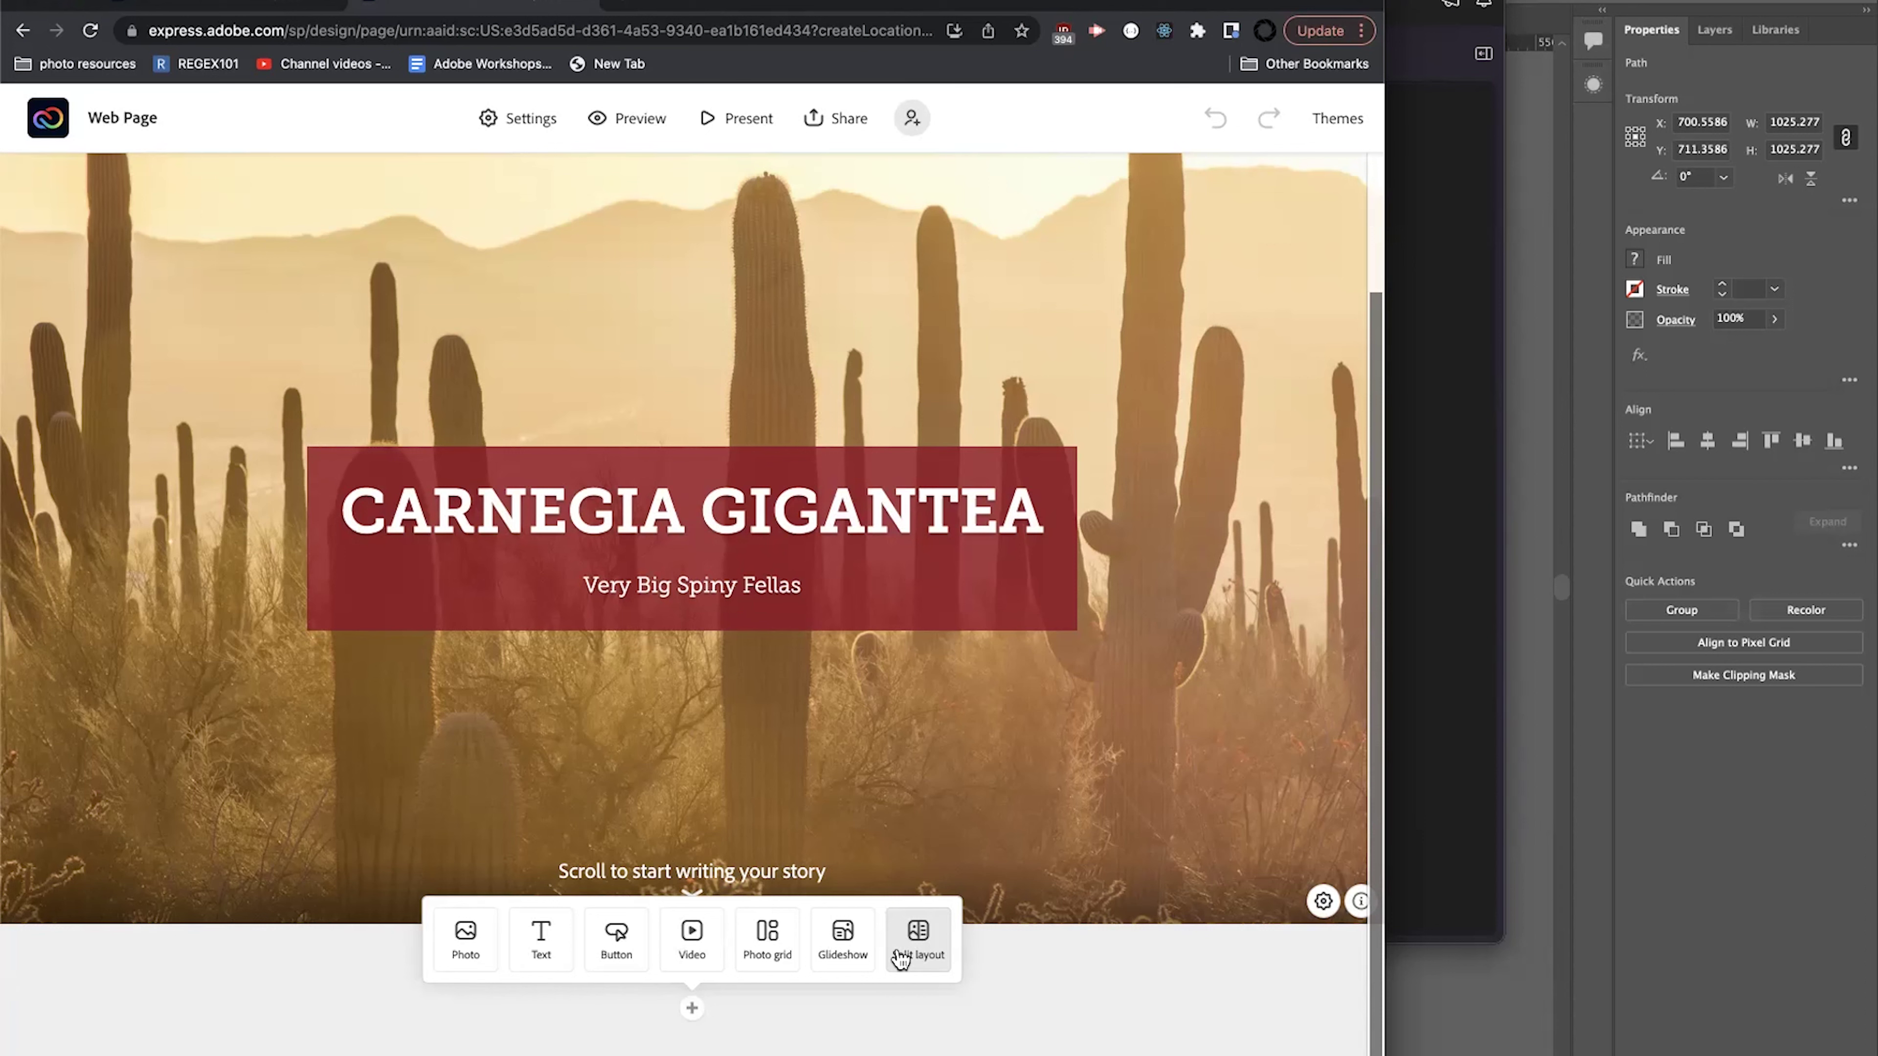
click(844, 944)
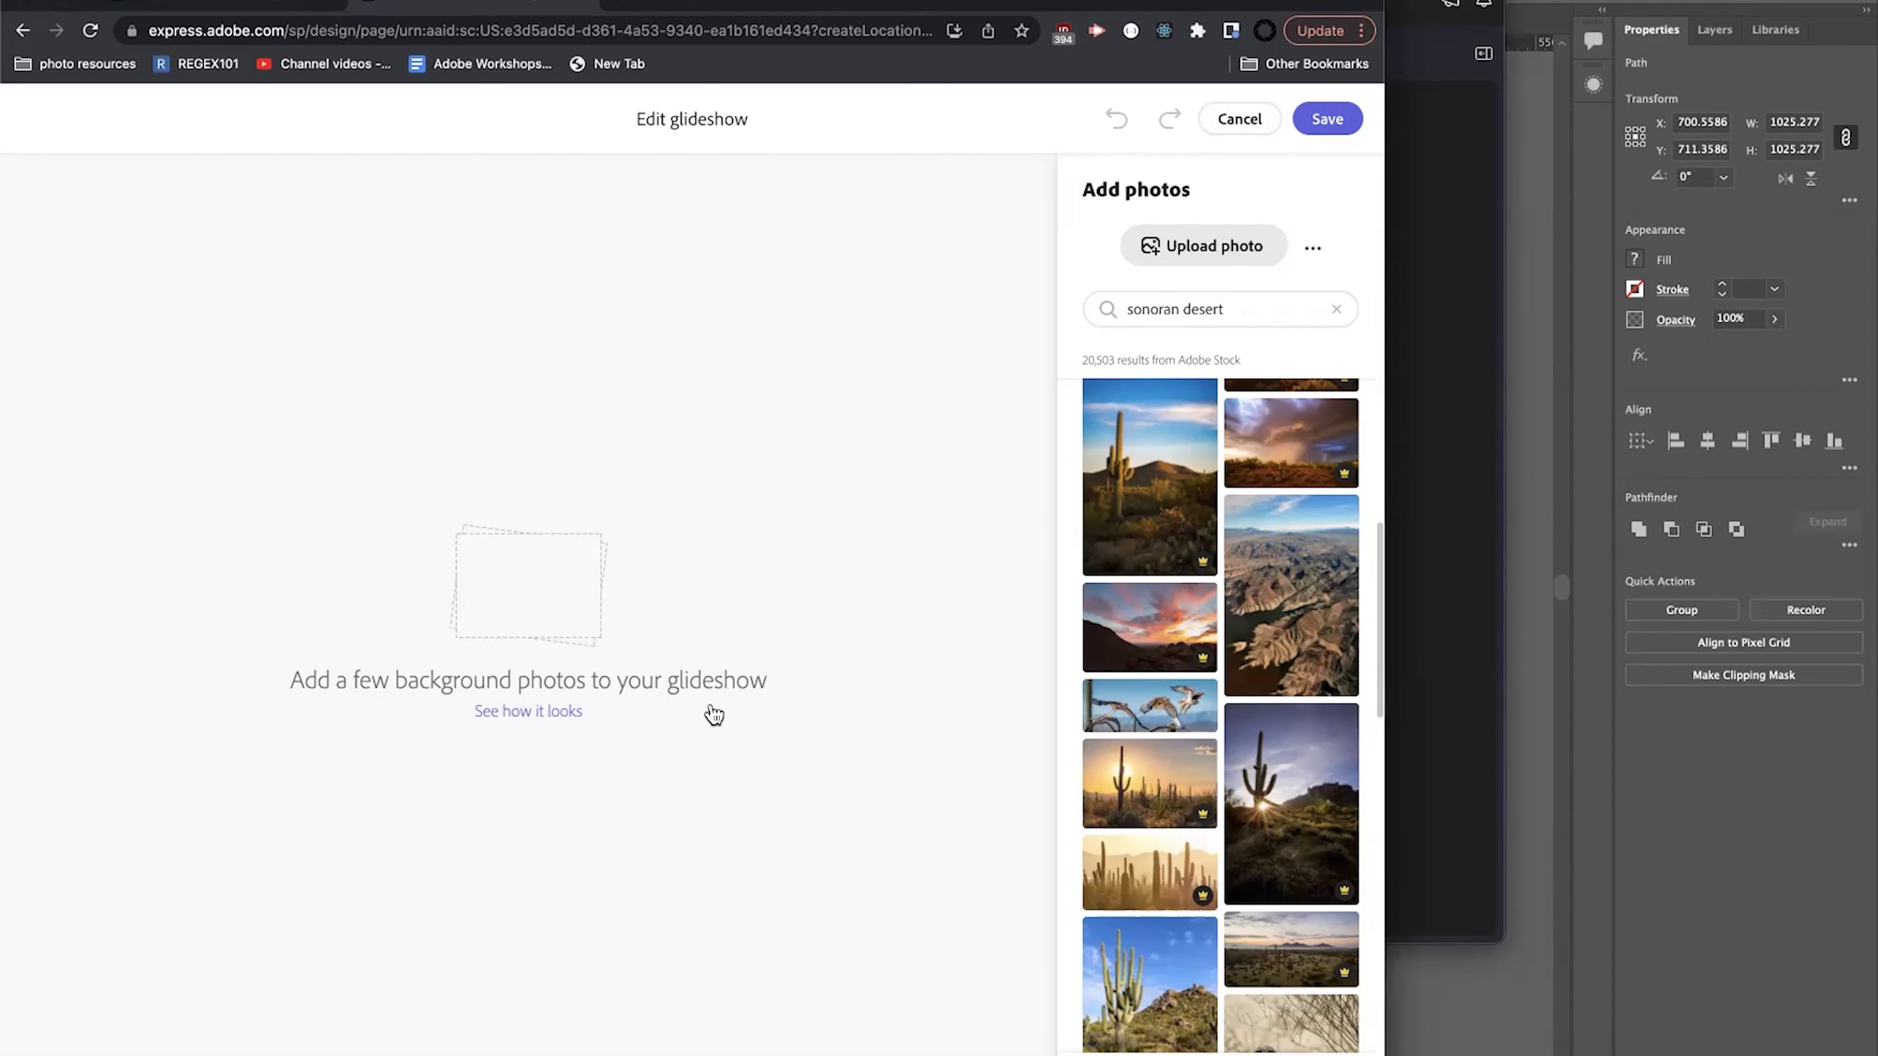
Switch to the published CCX Web Pages site and examine how its Welcome glideshow section behaves while scrolling.
click(189, 11)
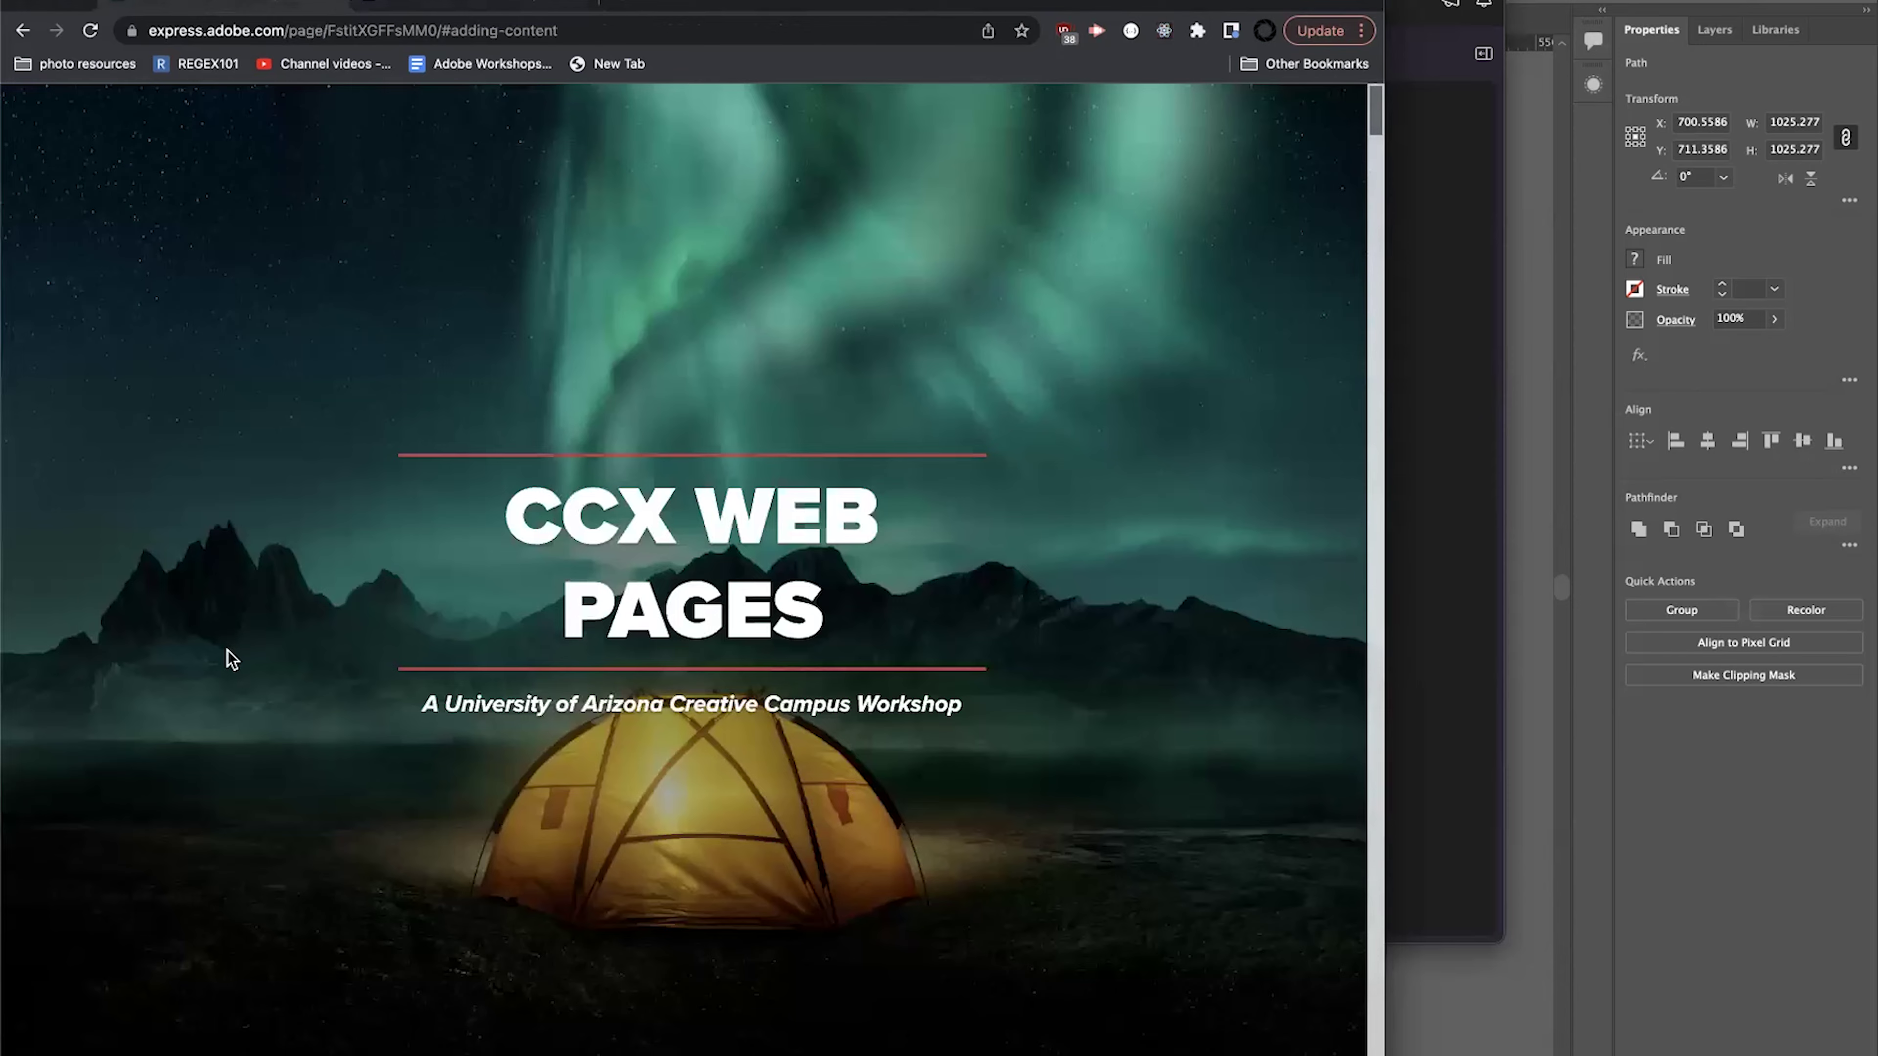
scroll(227, 651, down, 5)
scroll(226, 650, down, 5)
scroll(227, 650, up, 10)
scroll(226, 650, down, 5)
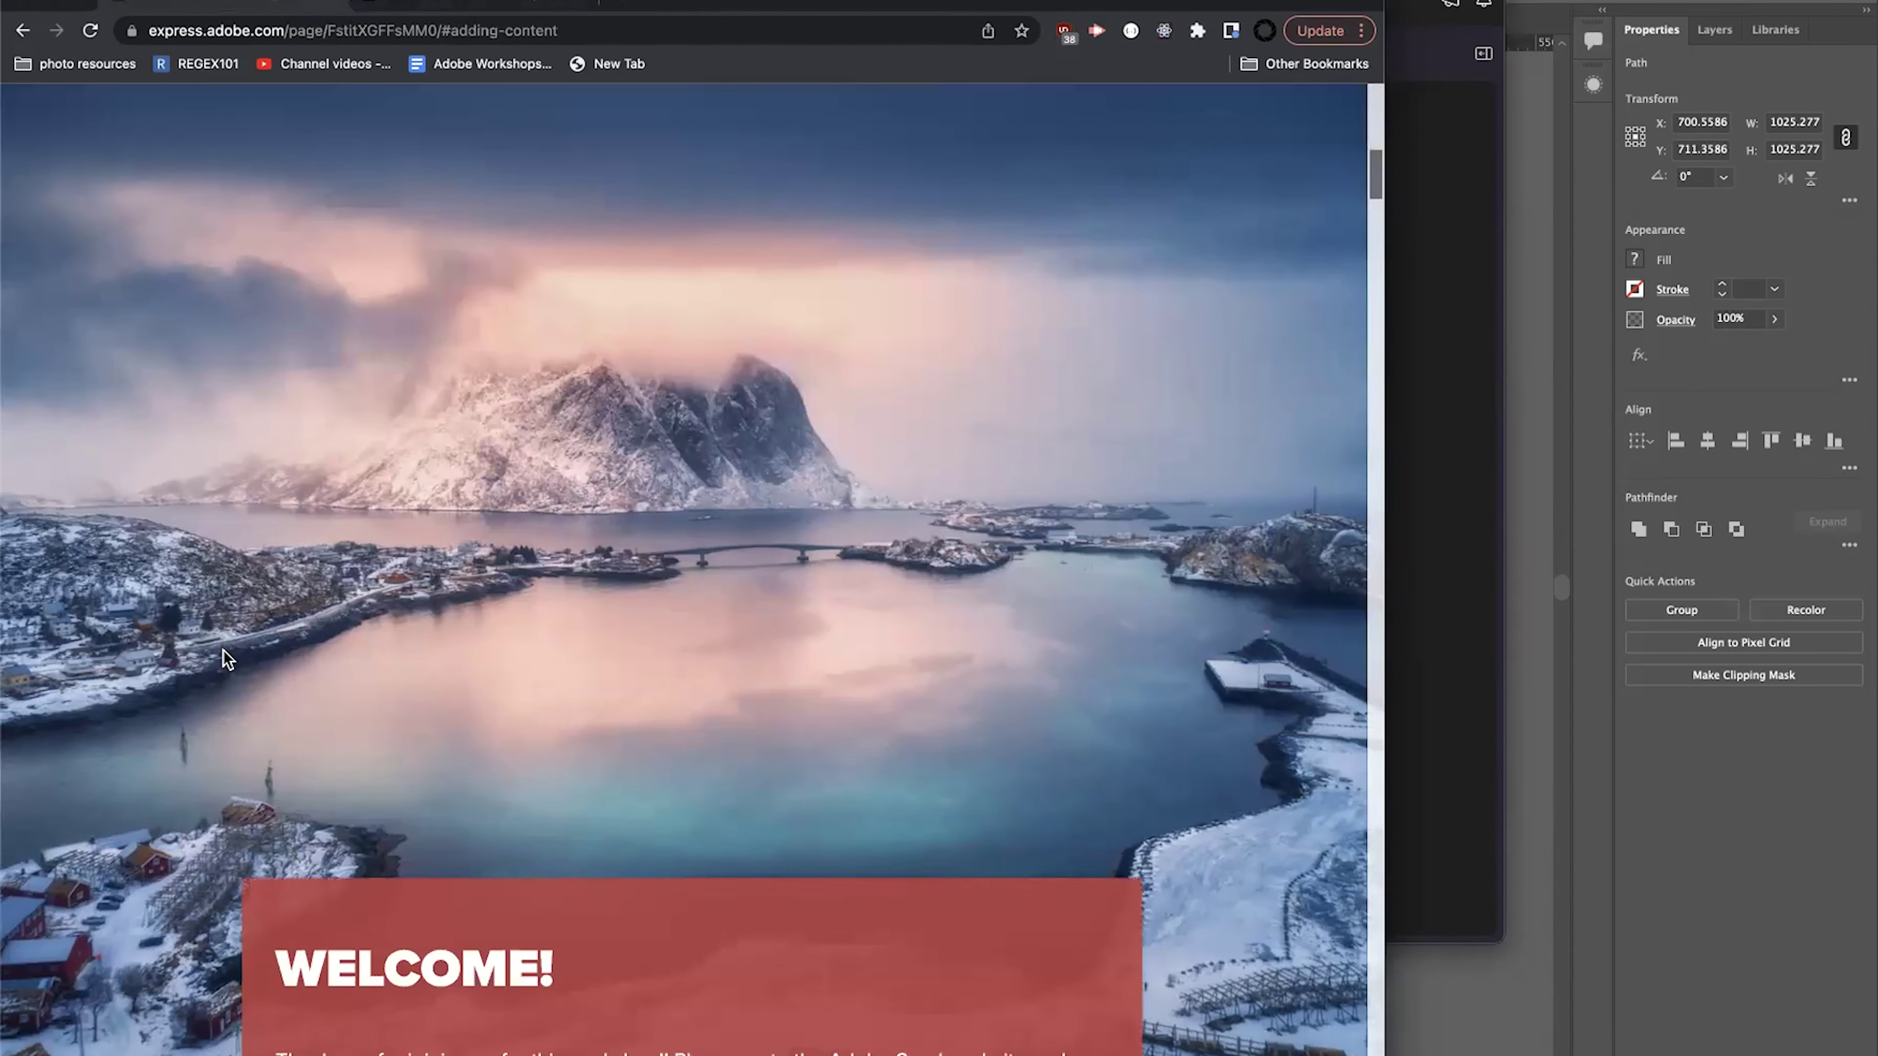
scroll(217, 595, up, 1)
scroll(211, 556, up, 2)
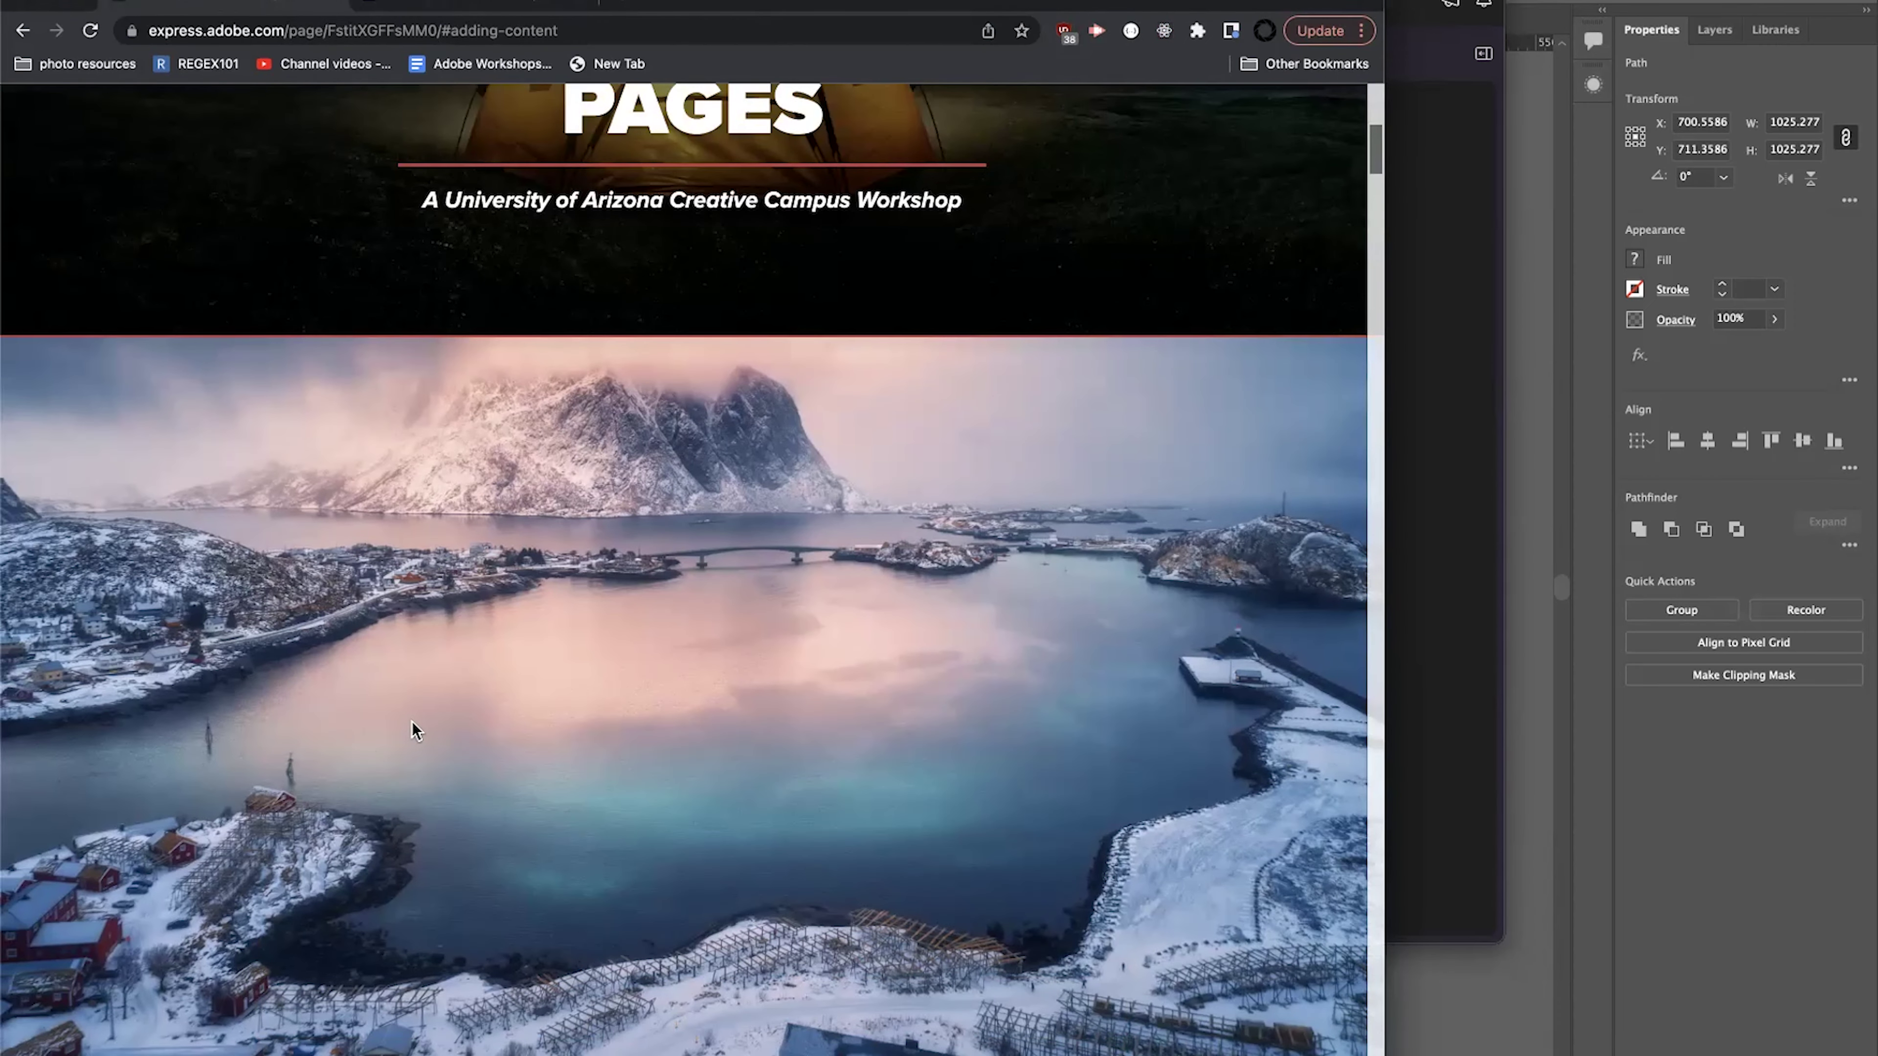
scroll(413, 721, down, 5)
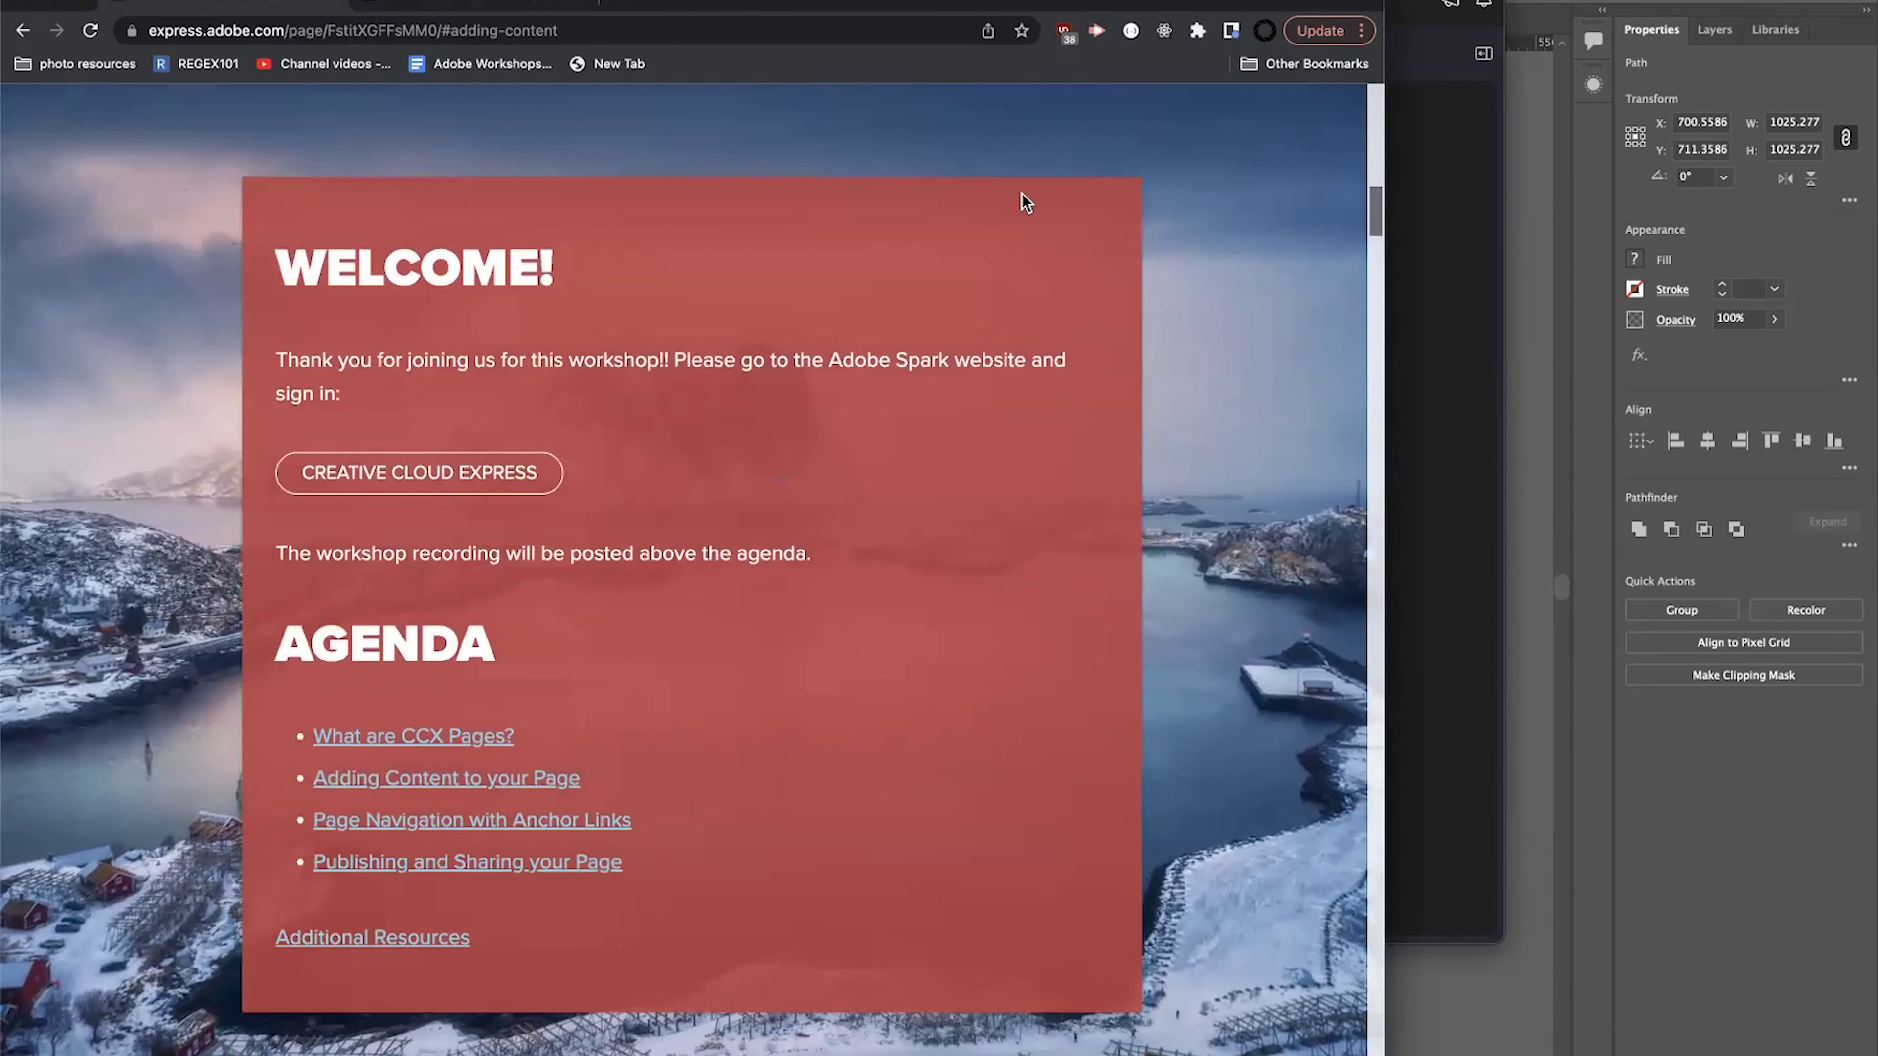
Jump to the "What are CCX Pages?" section and examine its background and content panel, highlighting the quotation.
click(451, 737)
scroll(424, 732, down, 10)
scroll(423, 725, up, 15)
scroll(423, 724, down, 3)
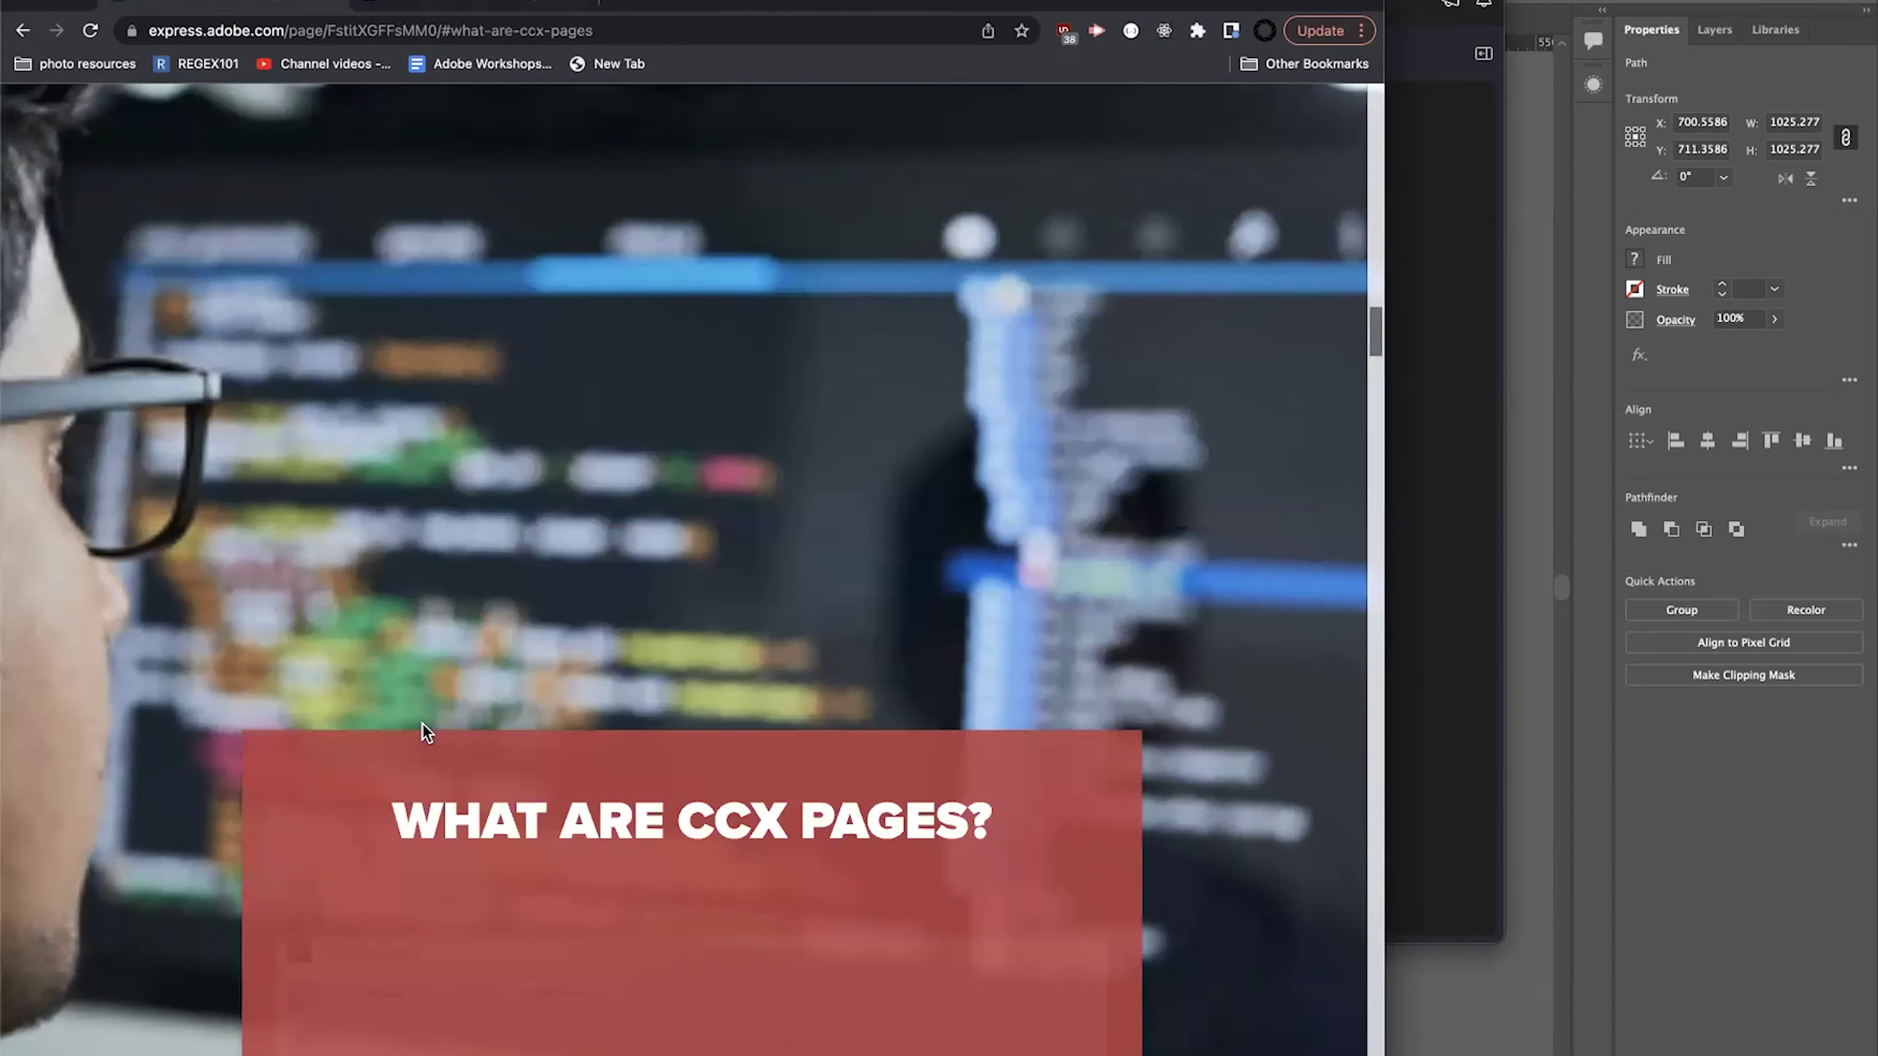
scroll(423, 724, down, 6)
scroll(740, 614, down, 3)
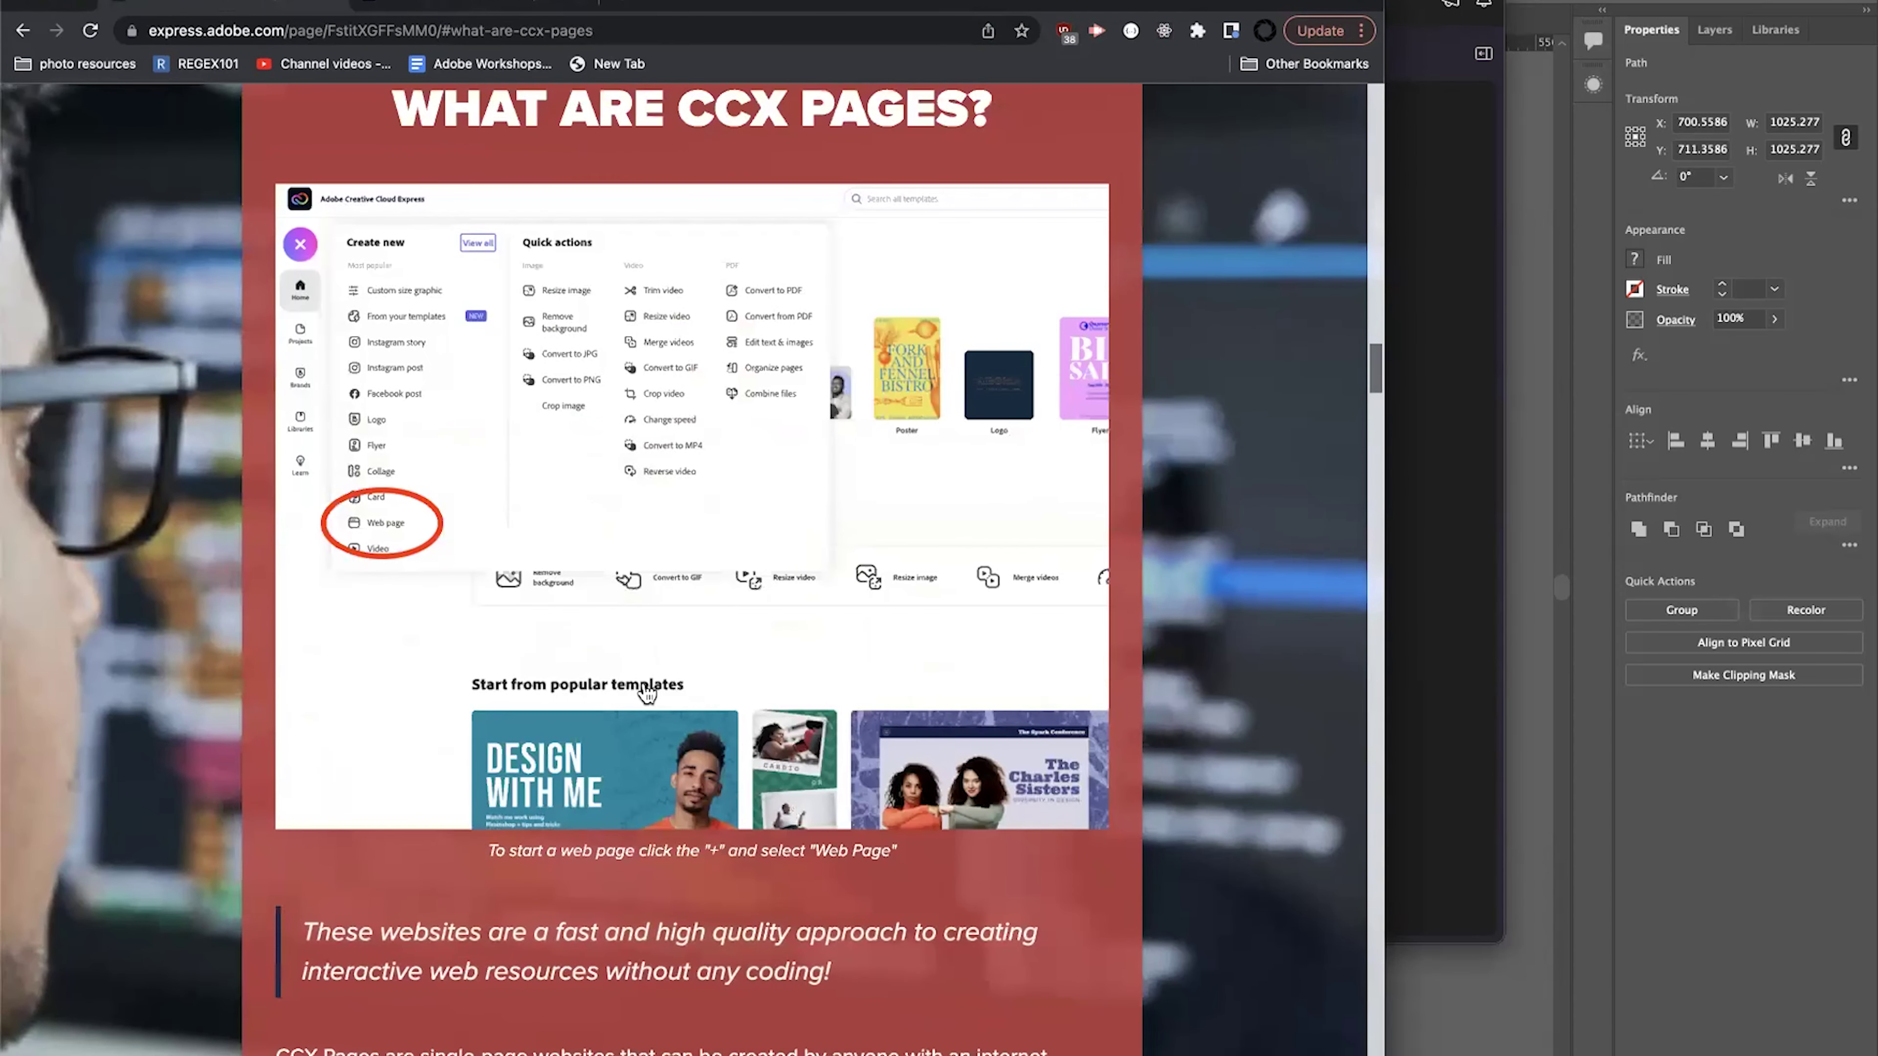
drag(305, 930, 836, 974)
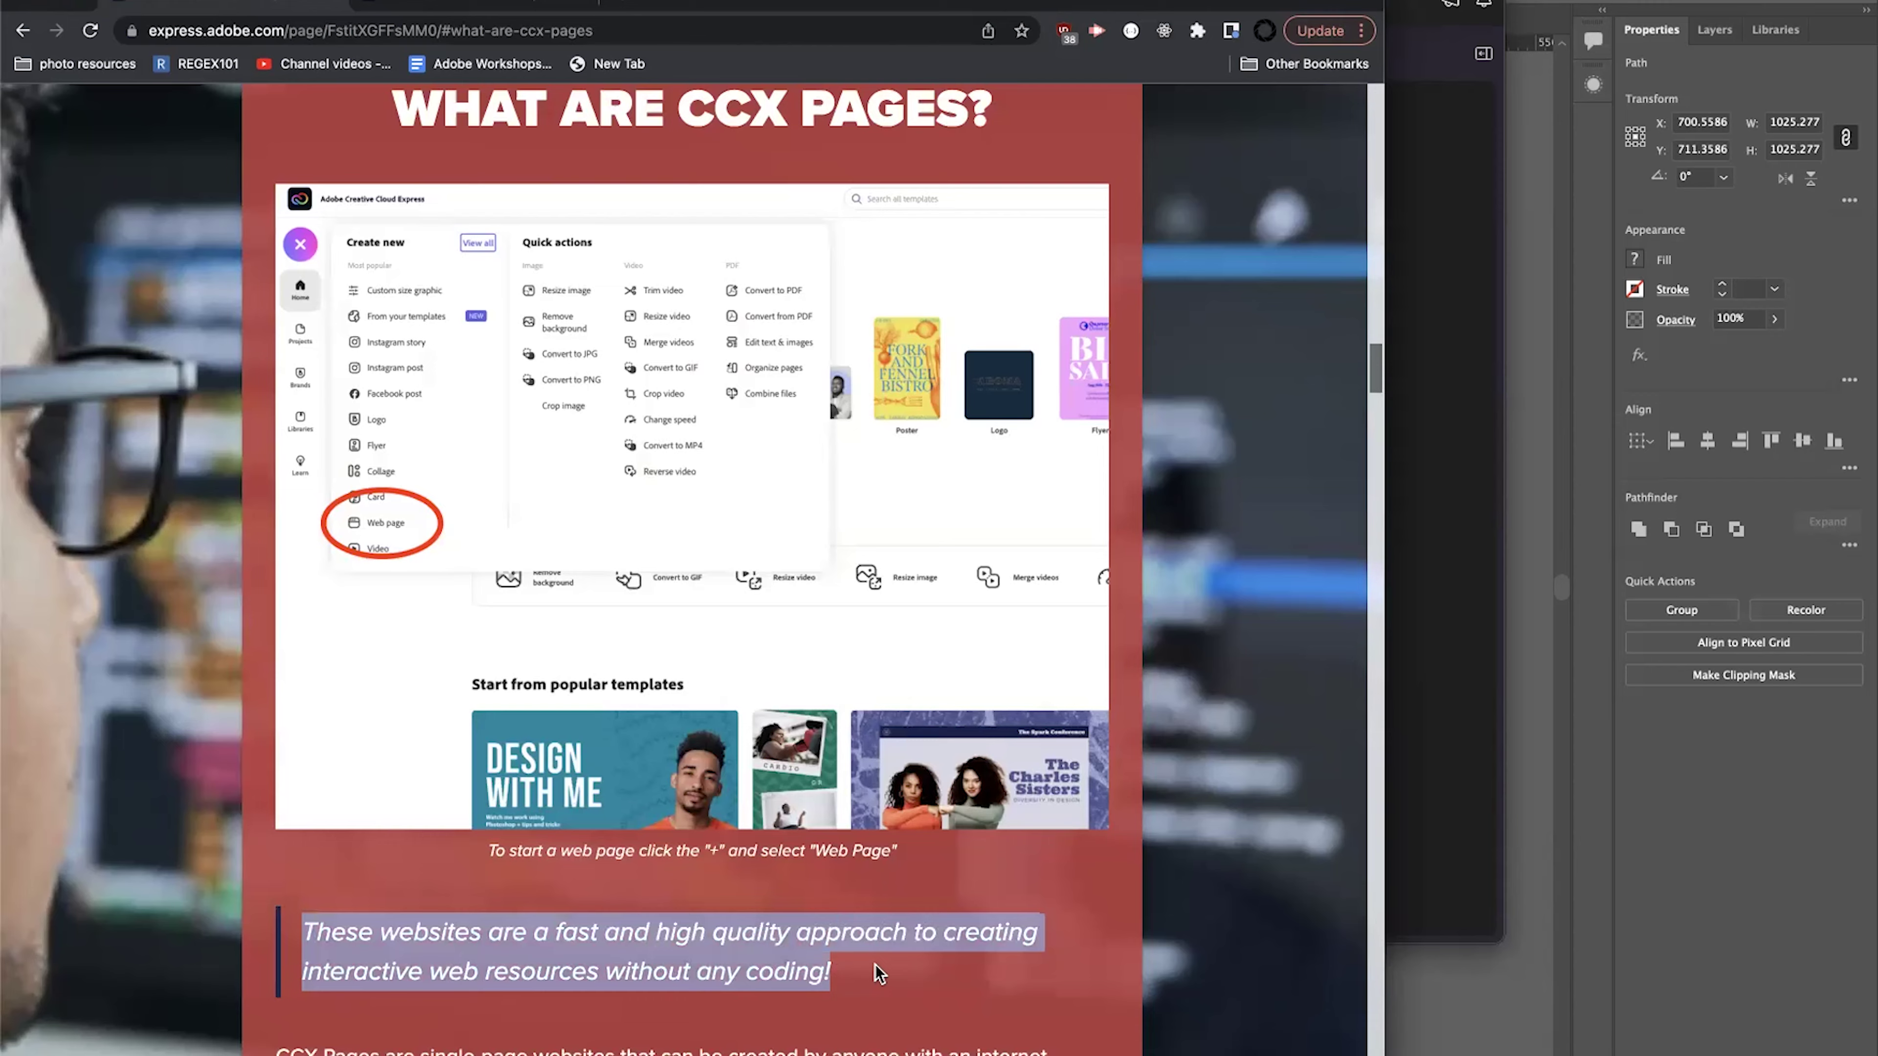
Add the star-trail saguaro photo from the "sonoran desert" results to the web page's glideshow and save the glideshow.
scroll(879, 975, down, 3)
scroll(728, 911, down, 9)
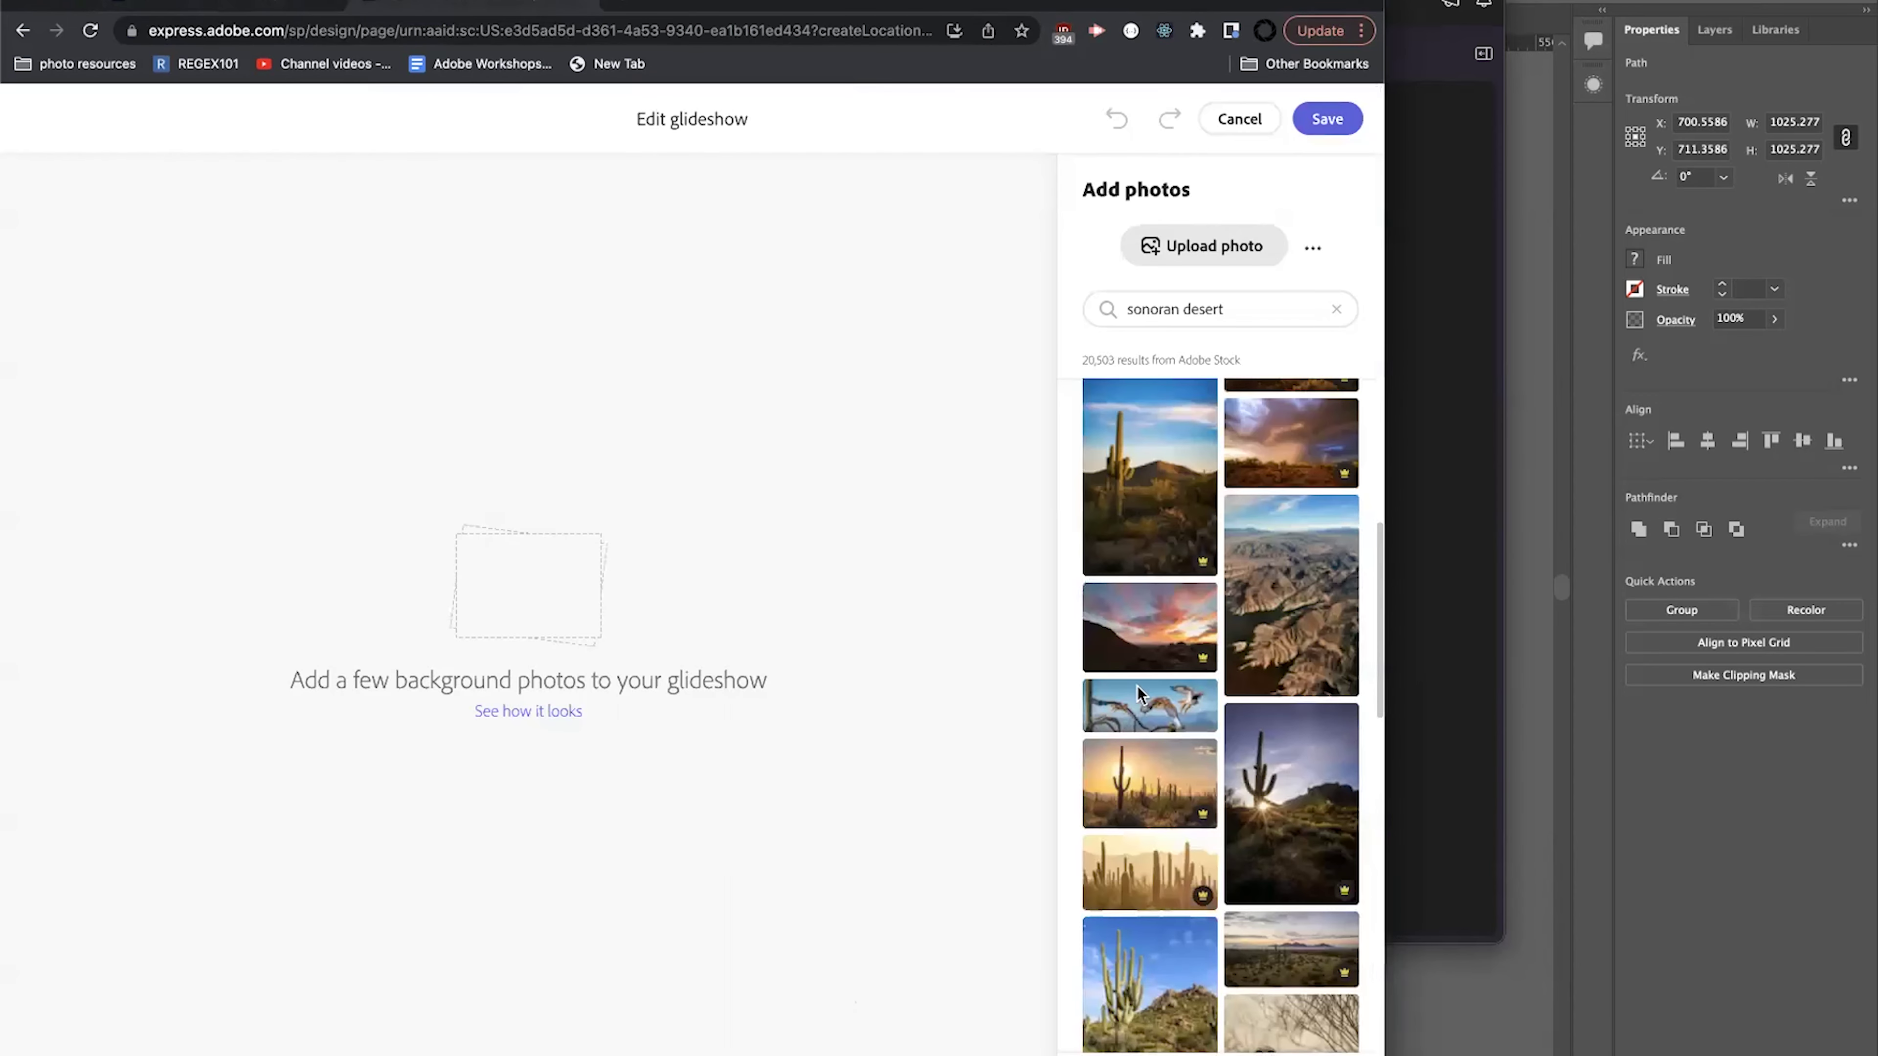
scroll(1212, 740, down, 10)
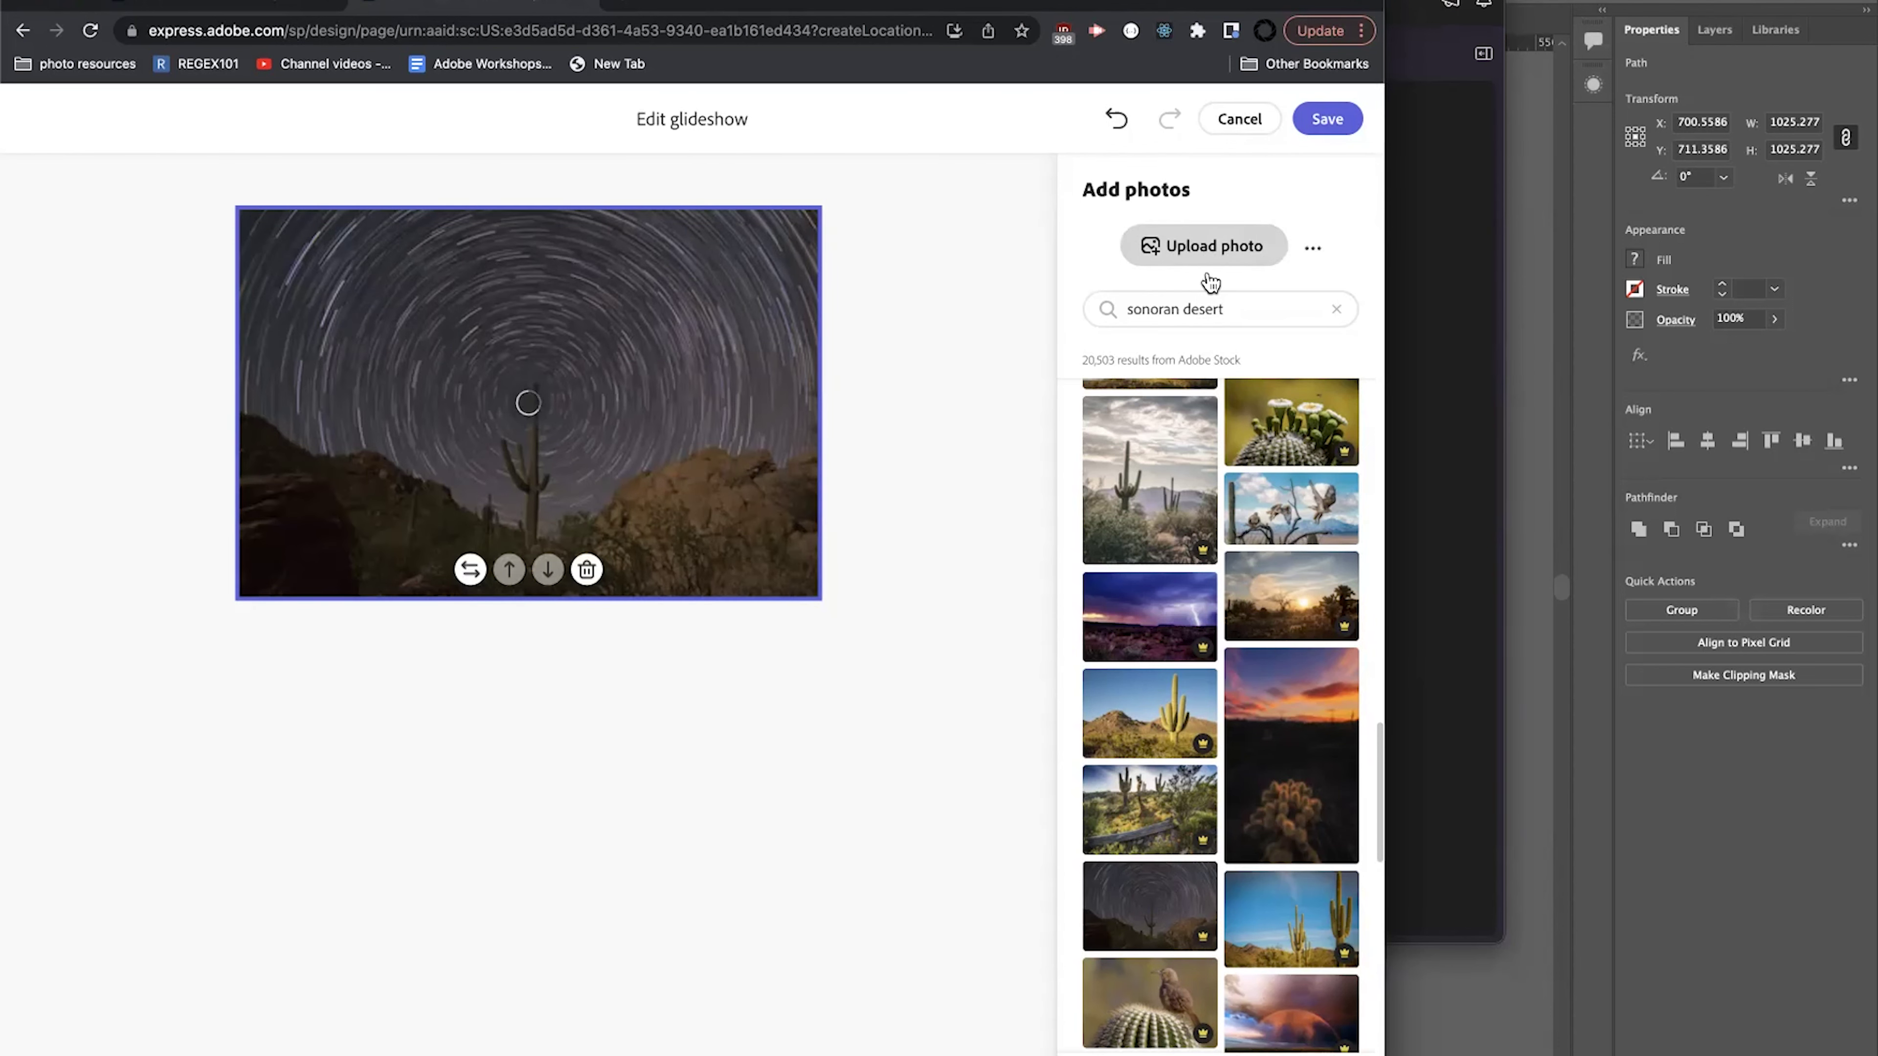
scroll(1227, 701, down, 5)
scroll(1227, 701, up, 10)
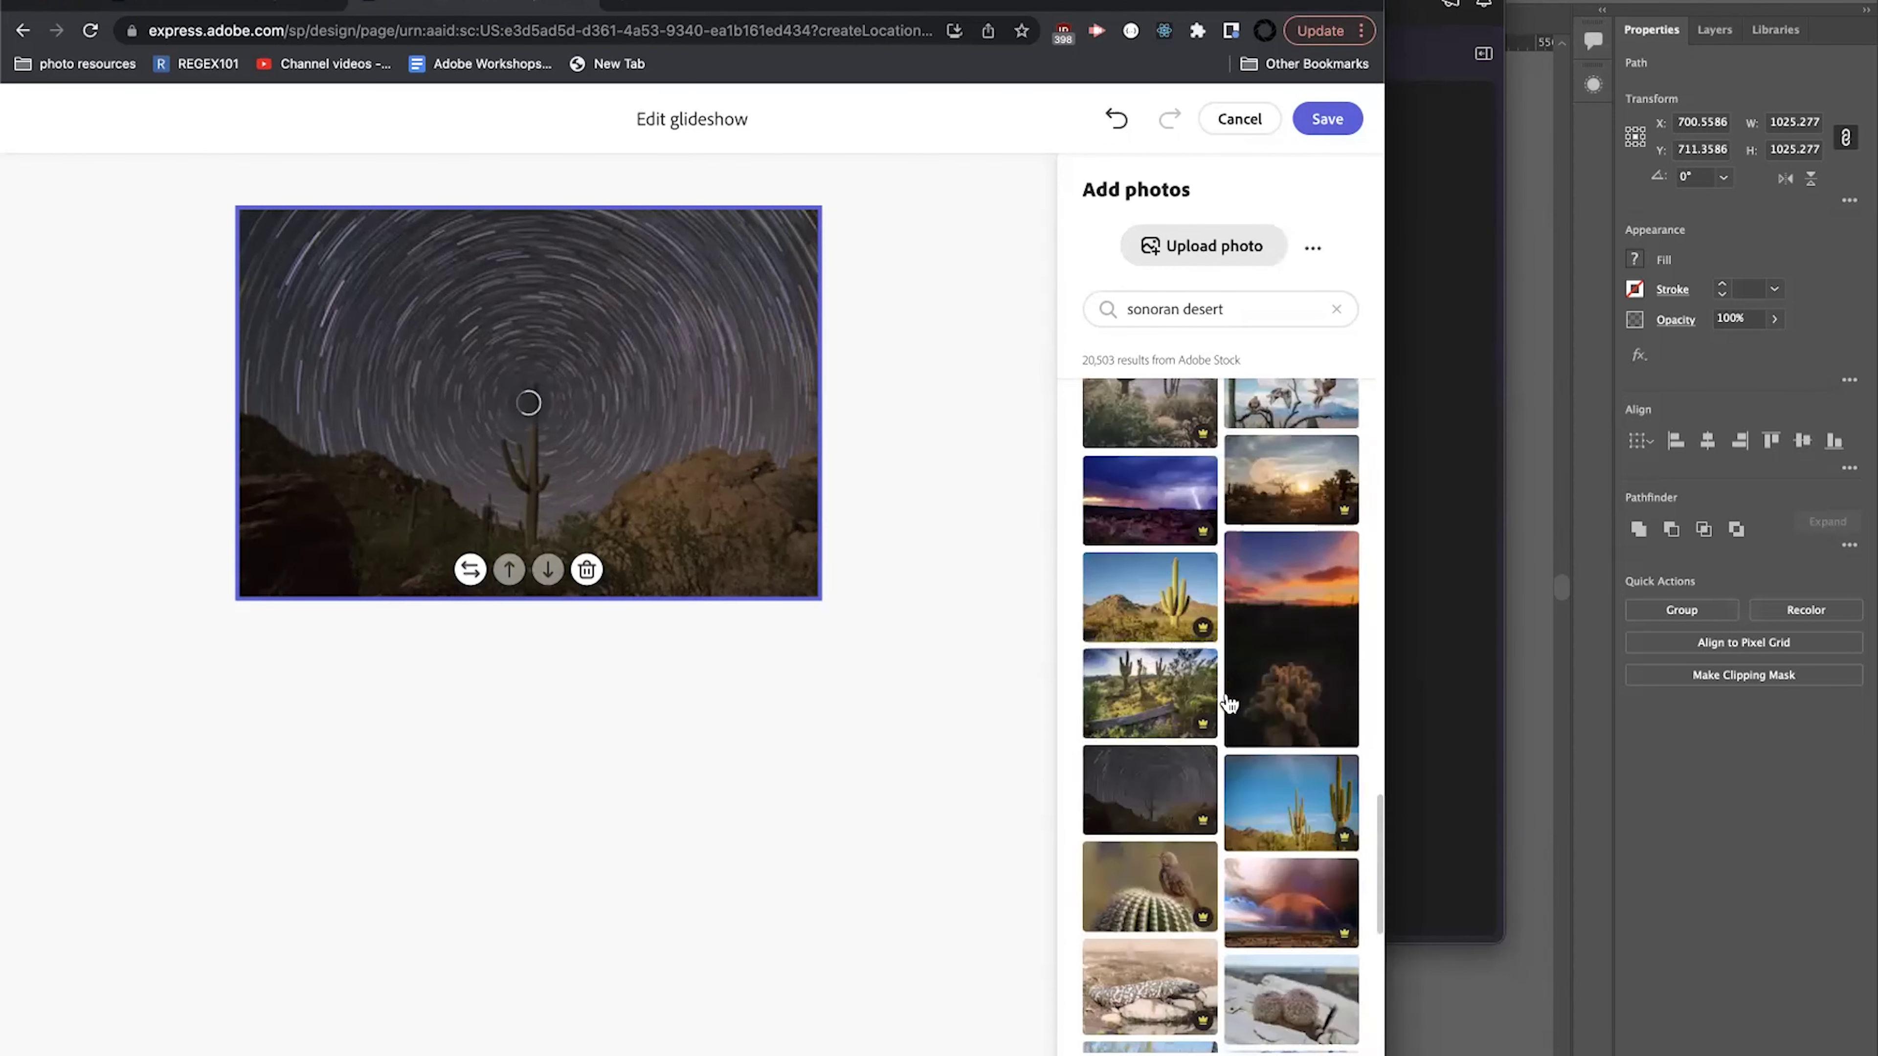
click(1327, 119)
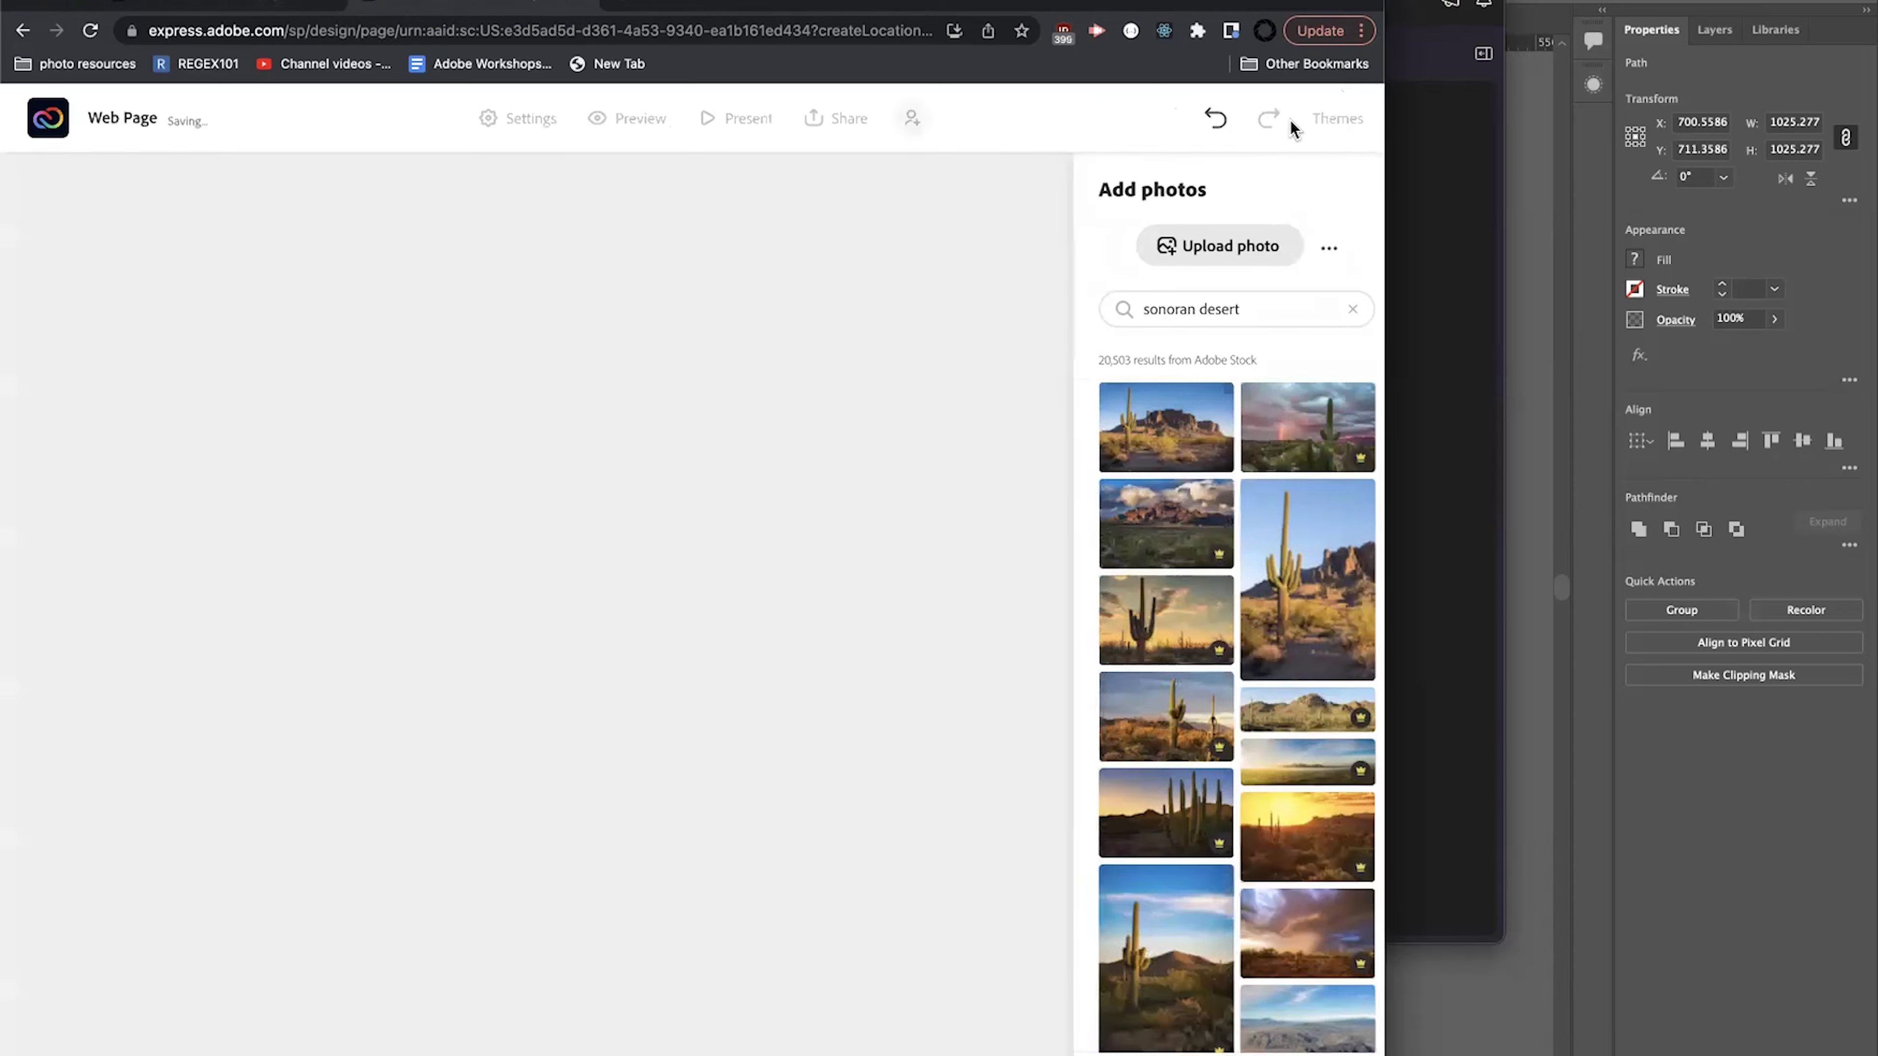
Try the glideshow's content panel on its far side, and place it centred over the star-trail photo.
scroll(818, 633, up, 15)
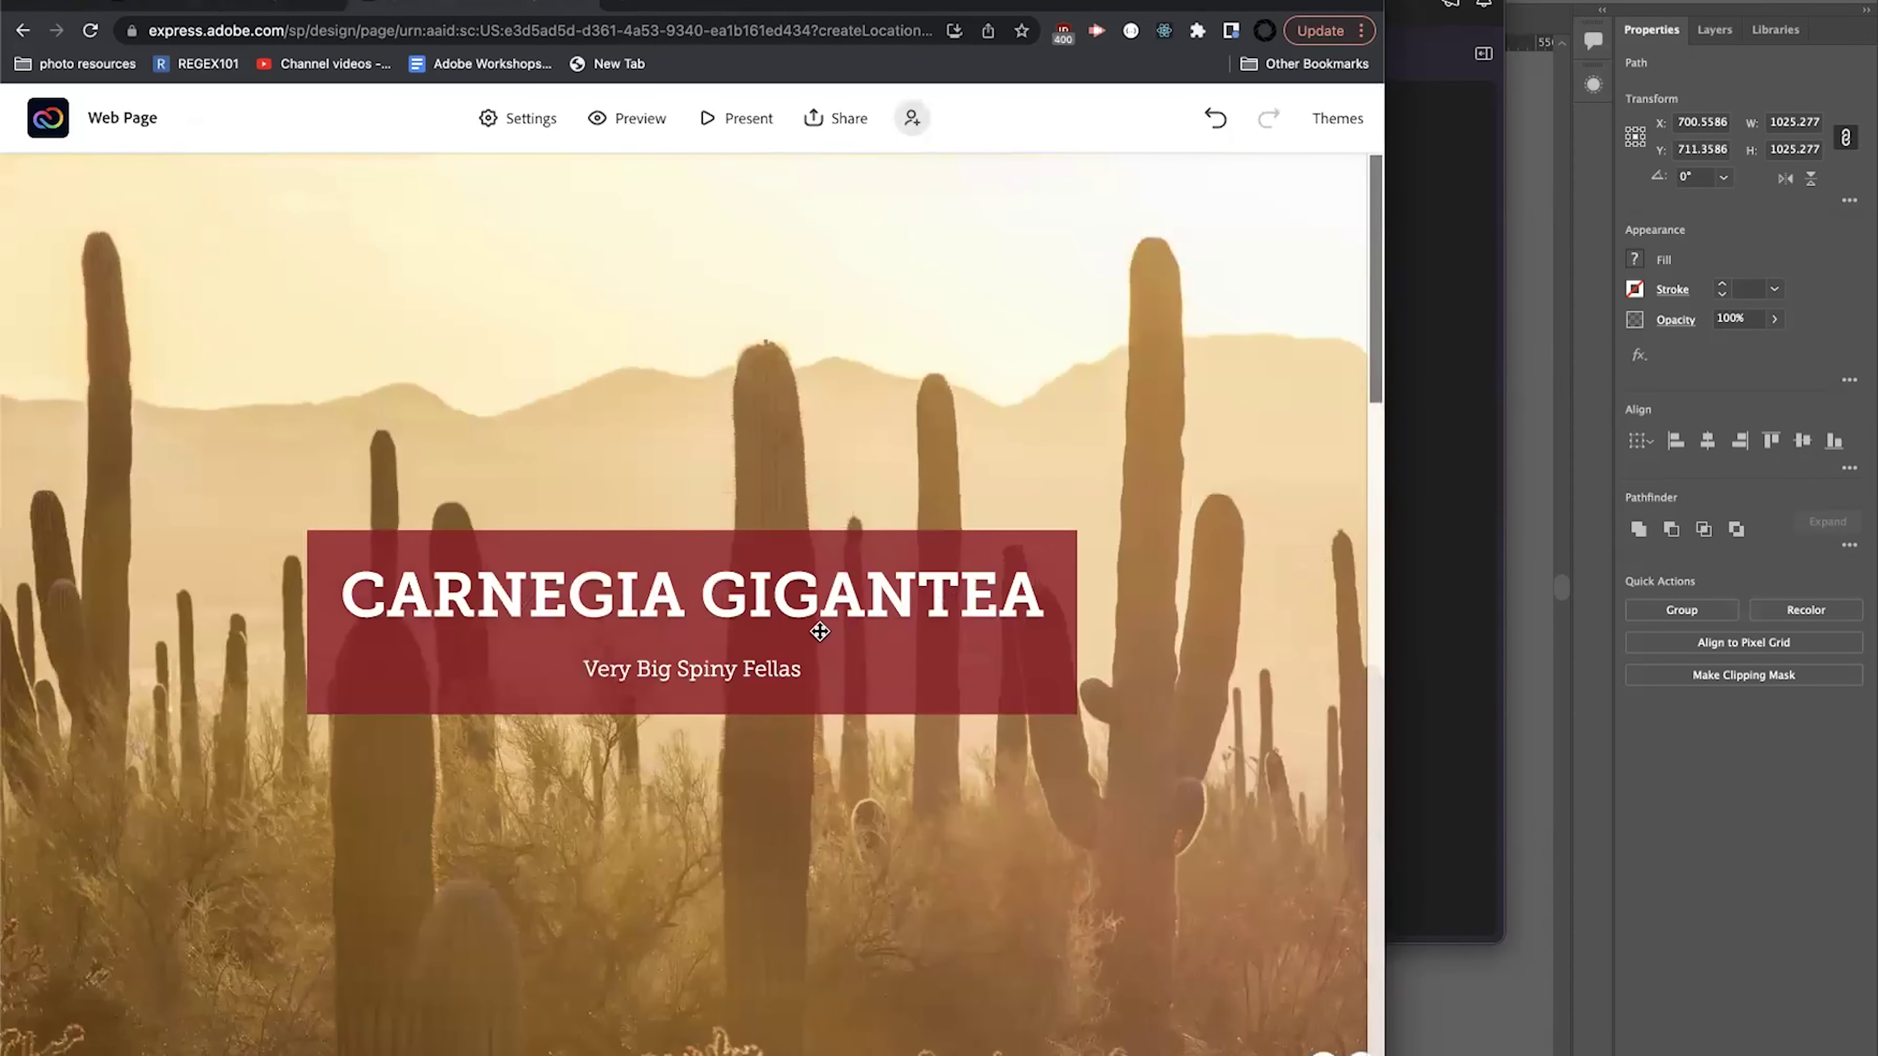
scroll(657, 612, down, 3)
scroll(657, 612, down, 10)
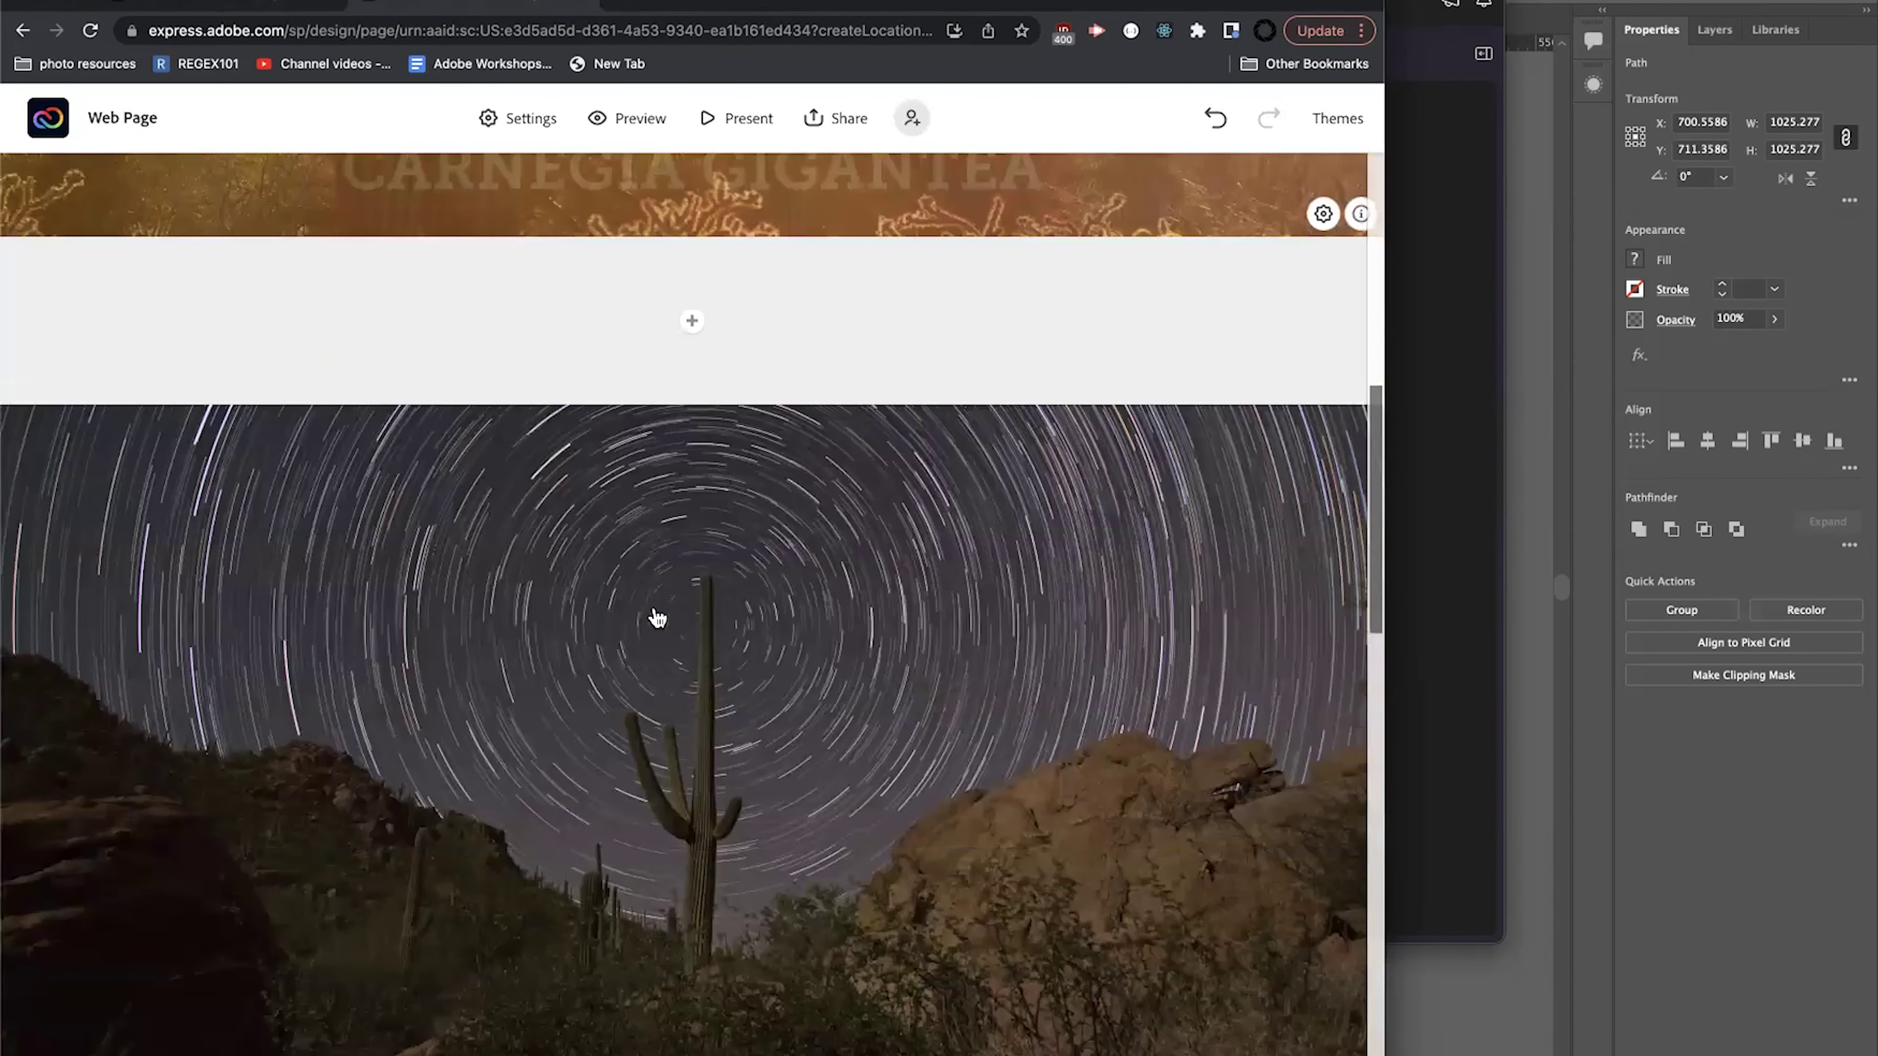
scroll(657, 617, down, 2)
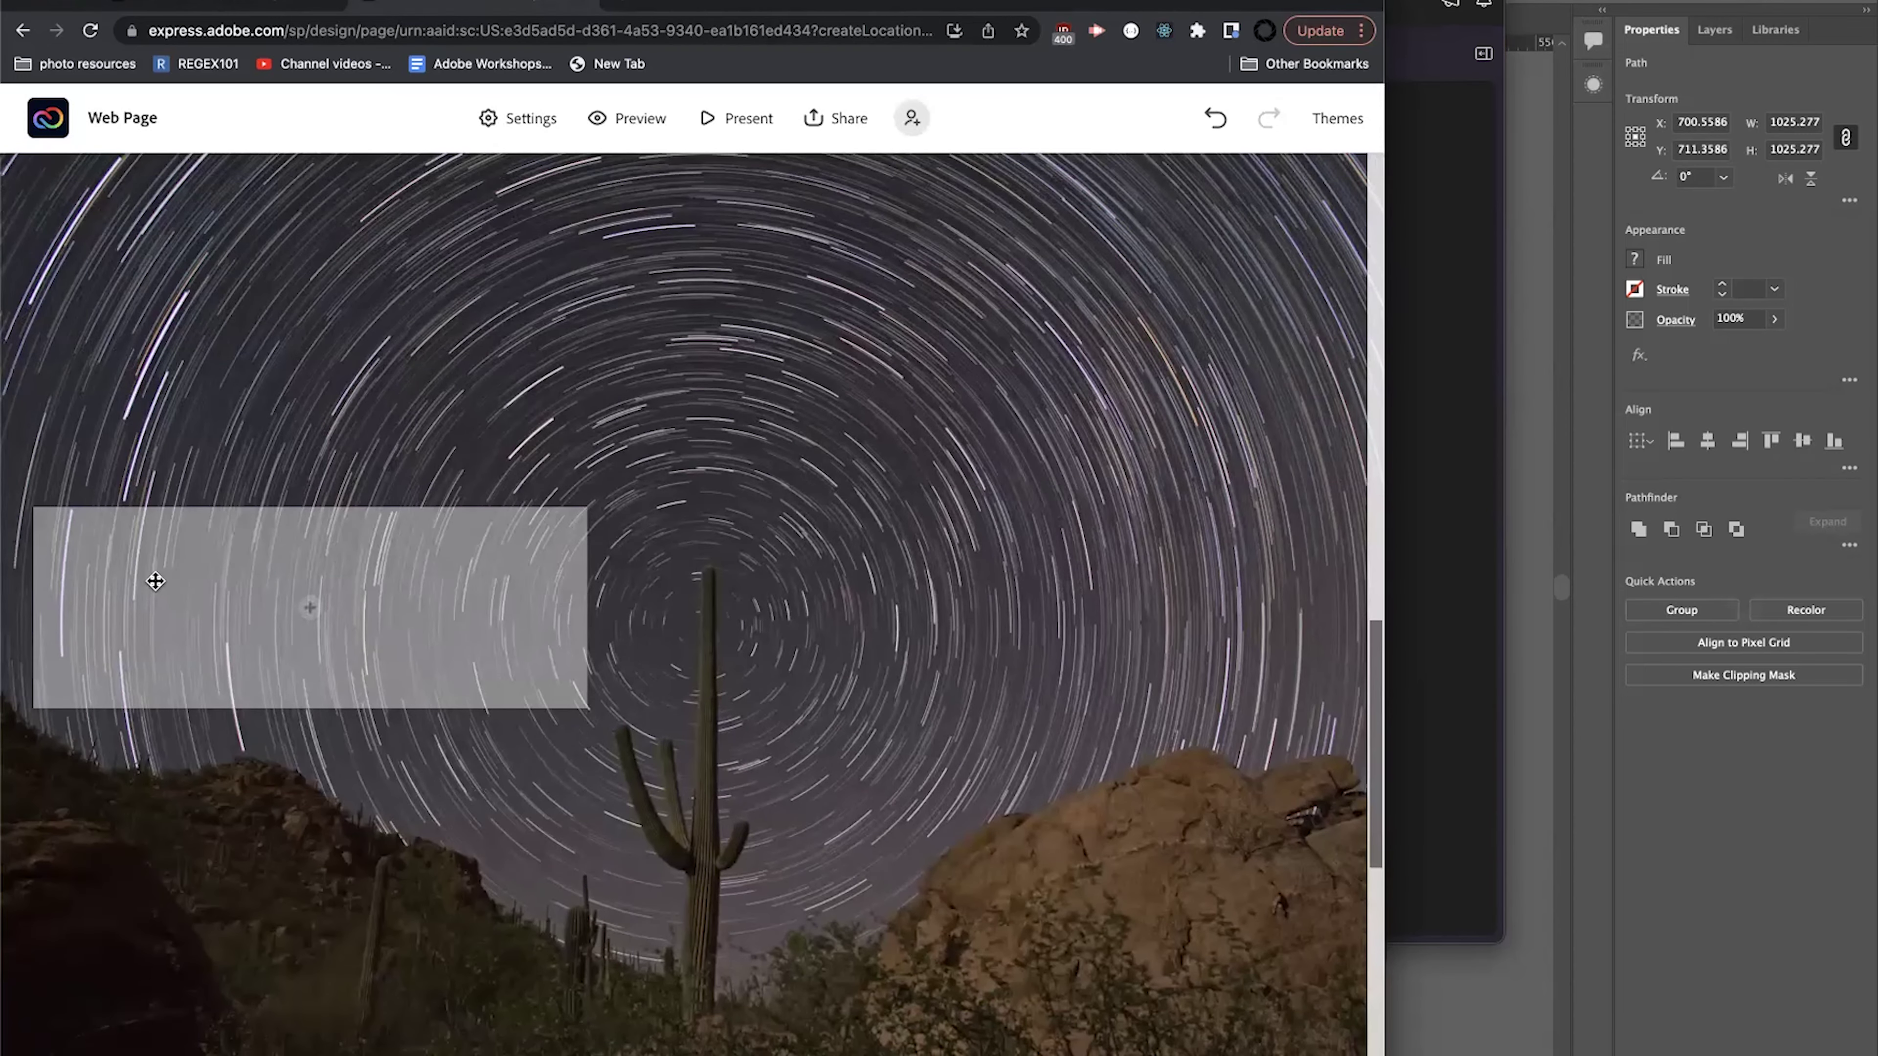
drag(392, 562, 1052, 600)
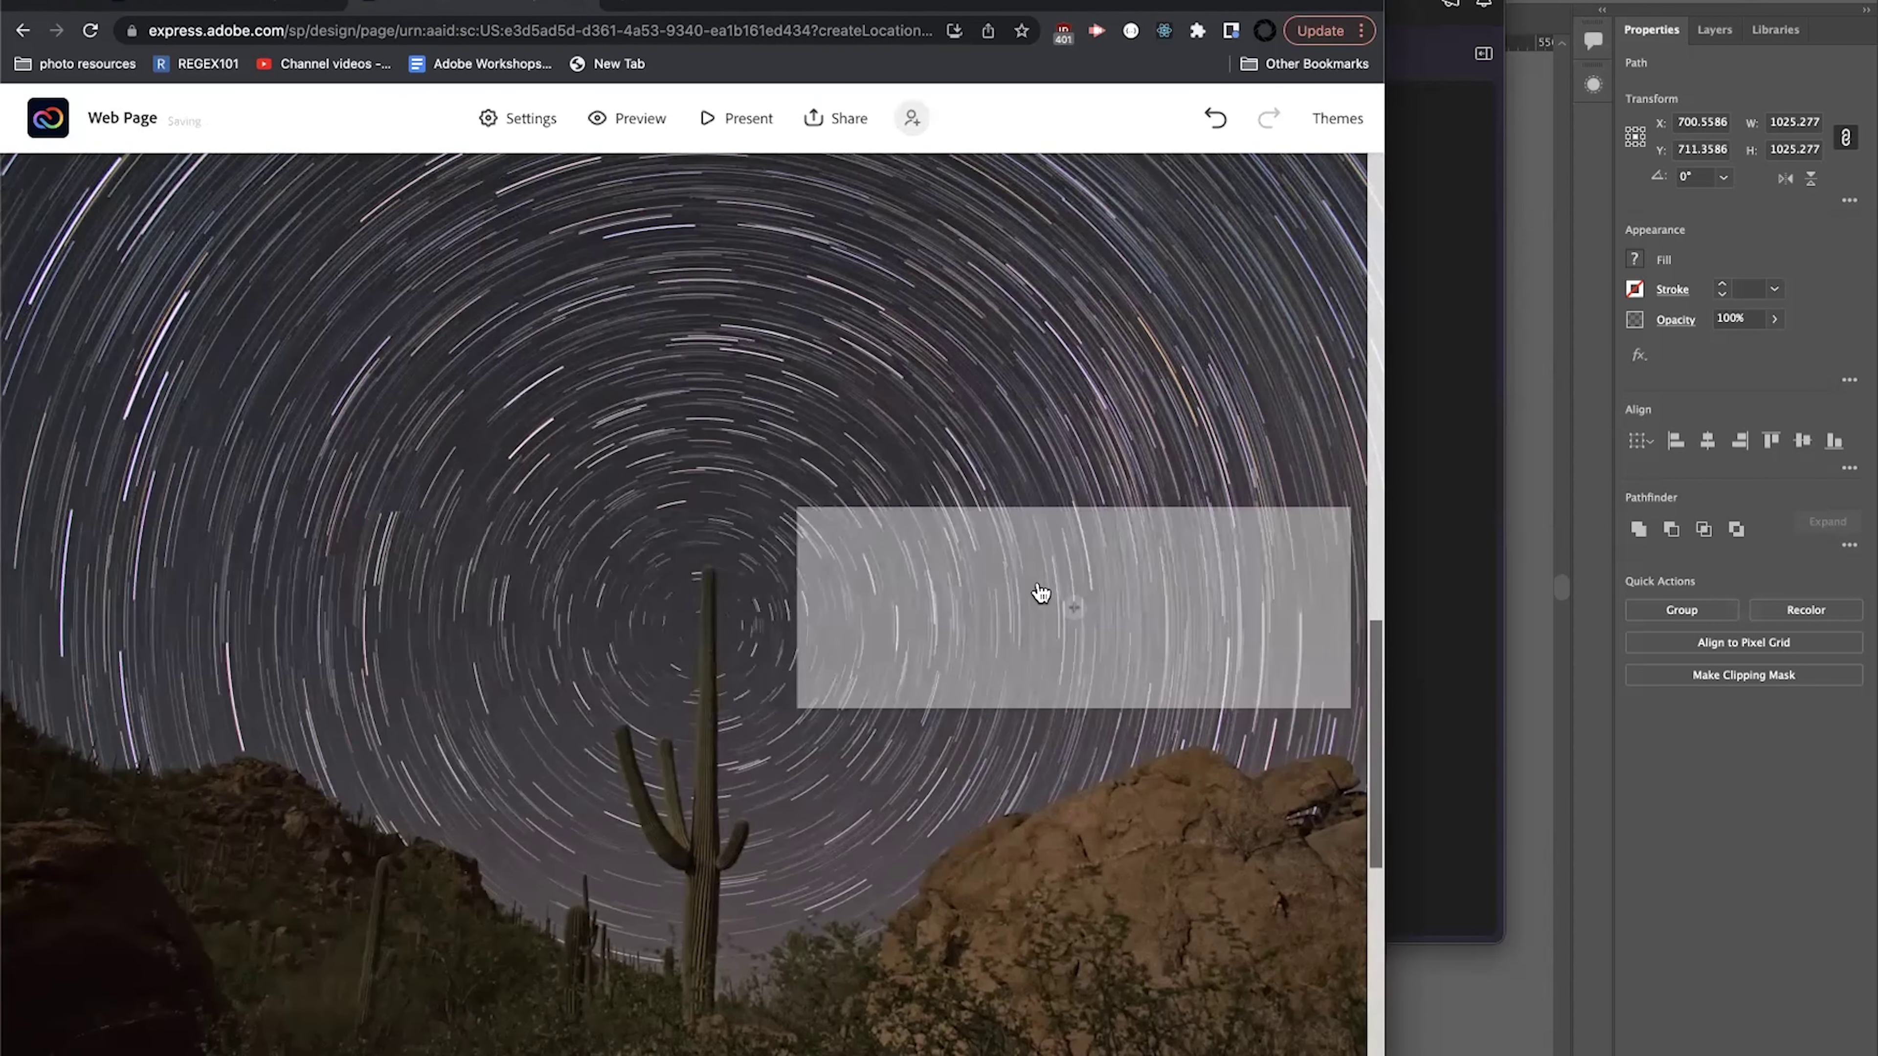
drag(921, 587, 414, 658)
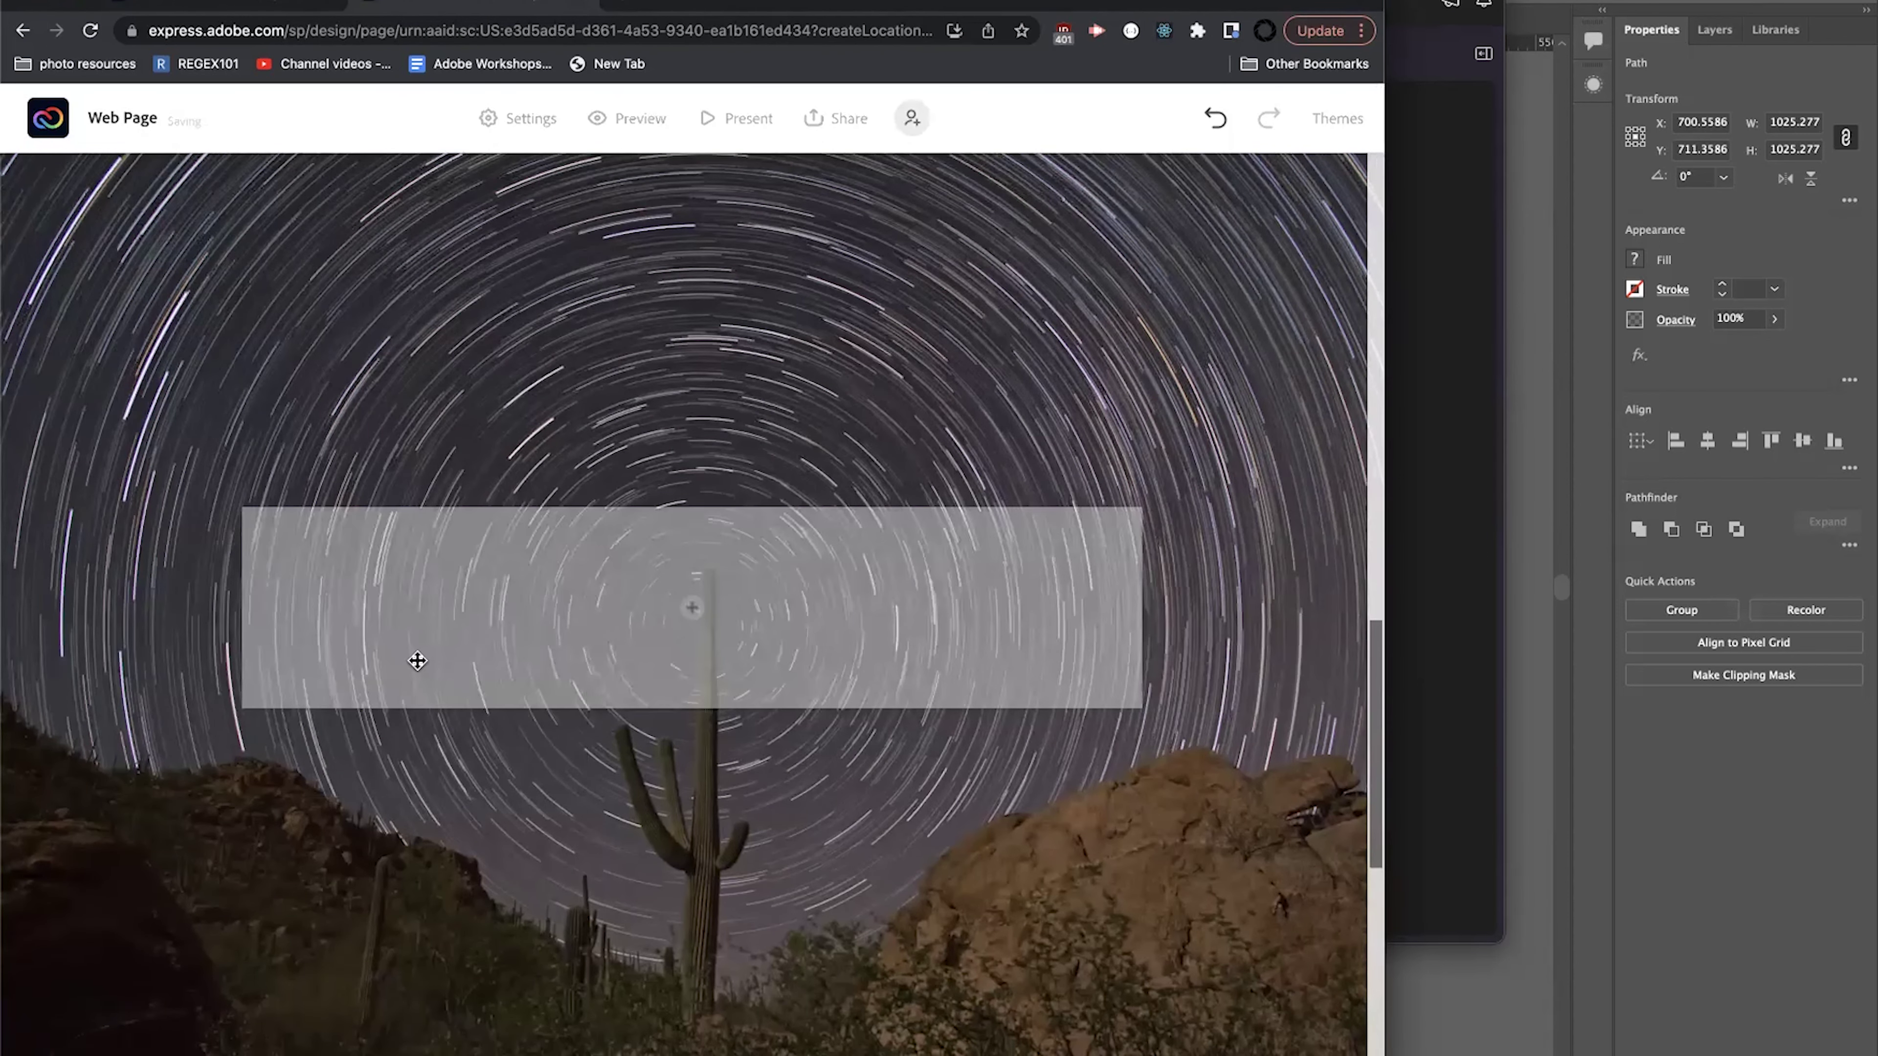
Add a text block inside the glideshow's centred panel and format it as an H1 heading.
click(691, 619)
click(657, 575)
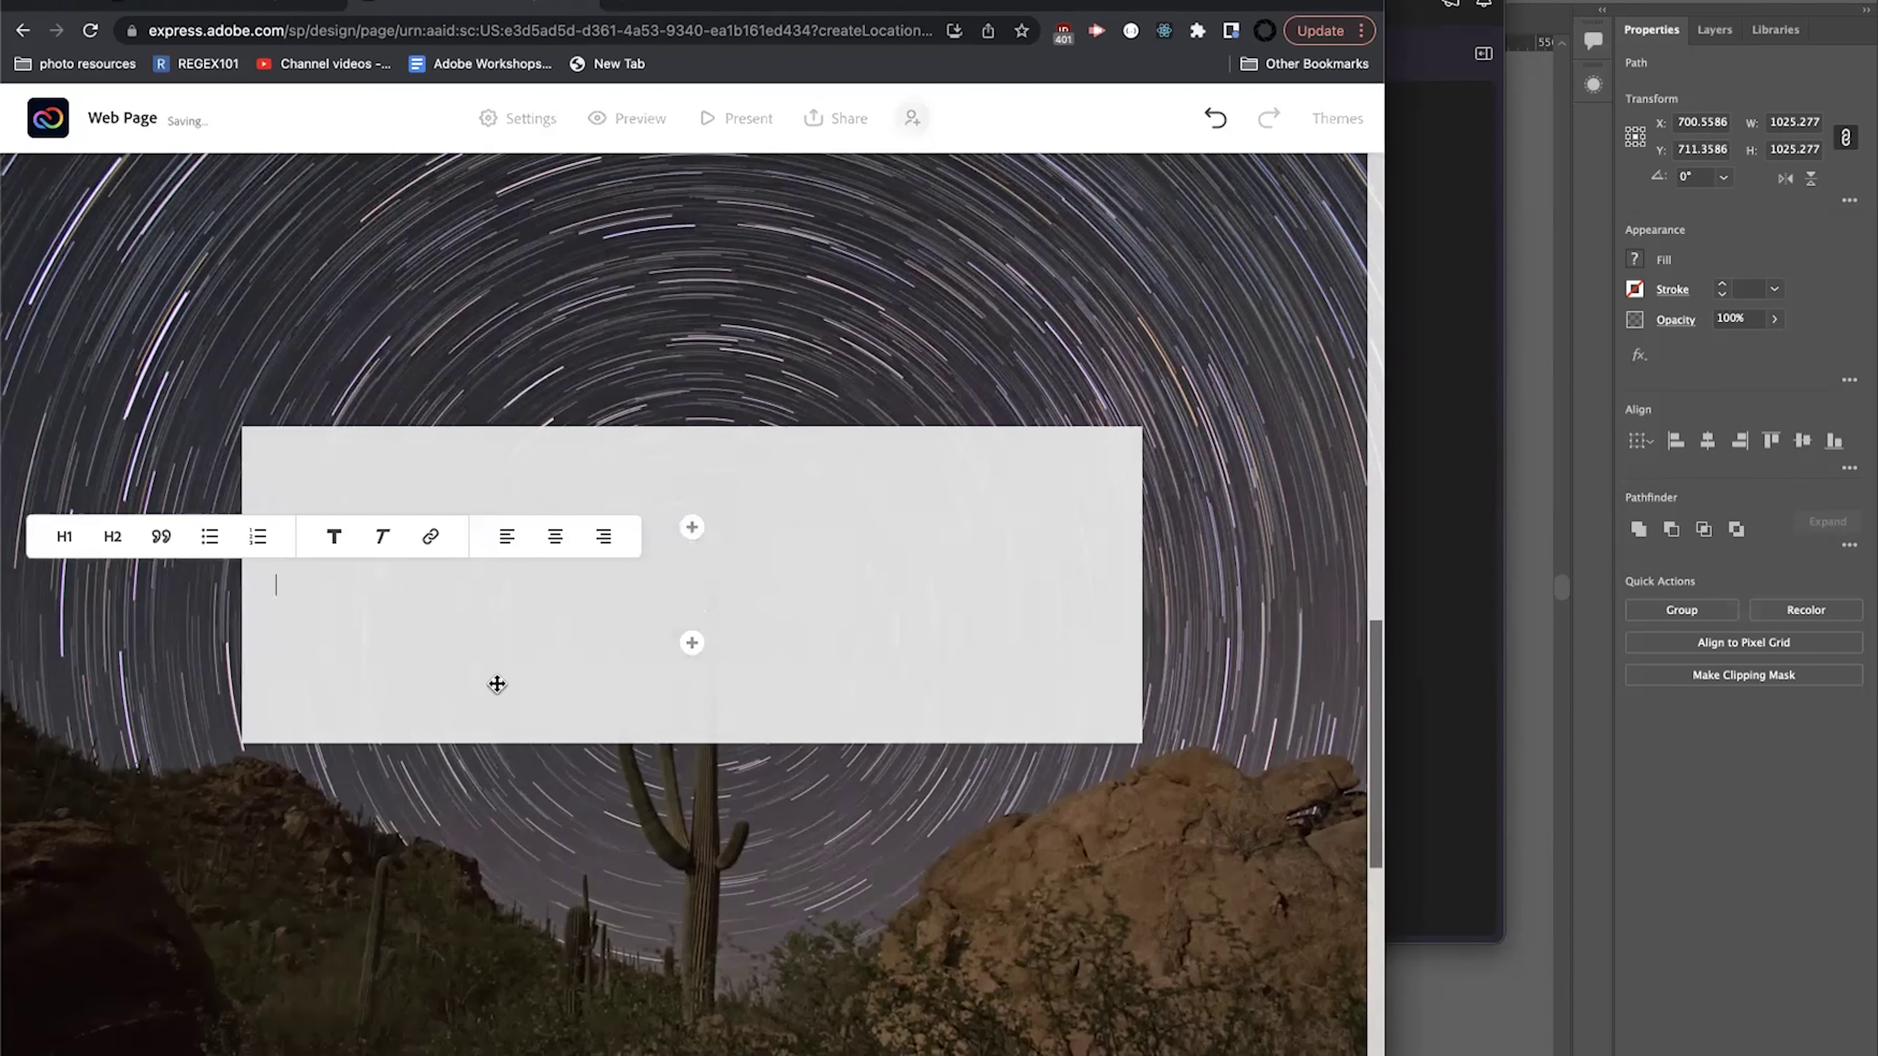
click(65, 536)
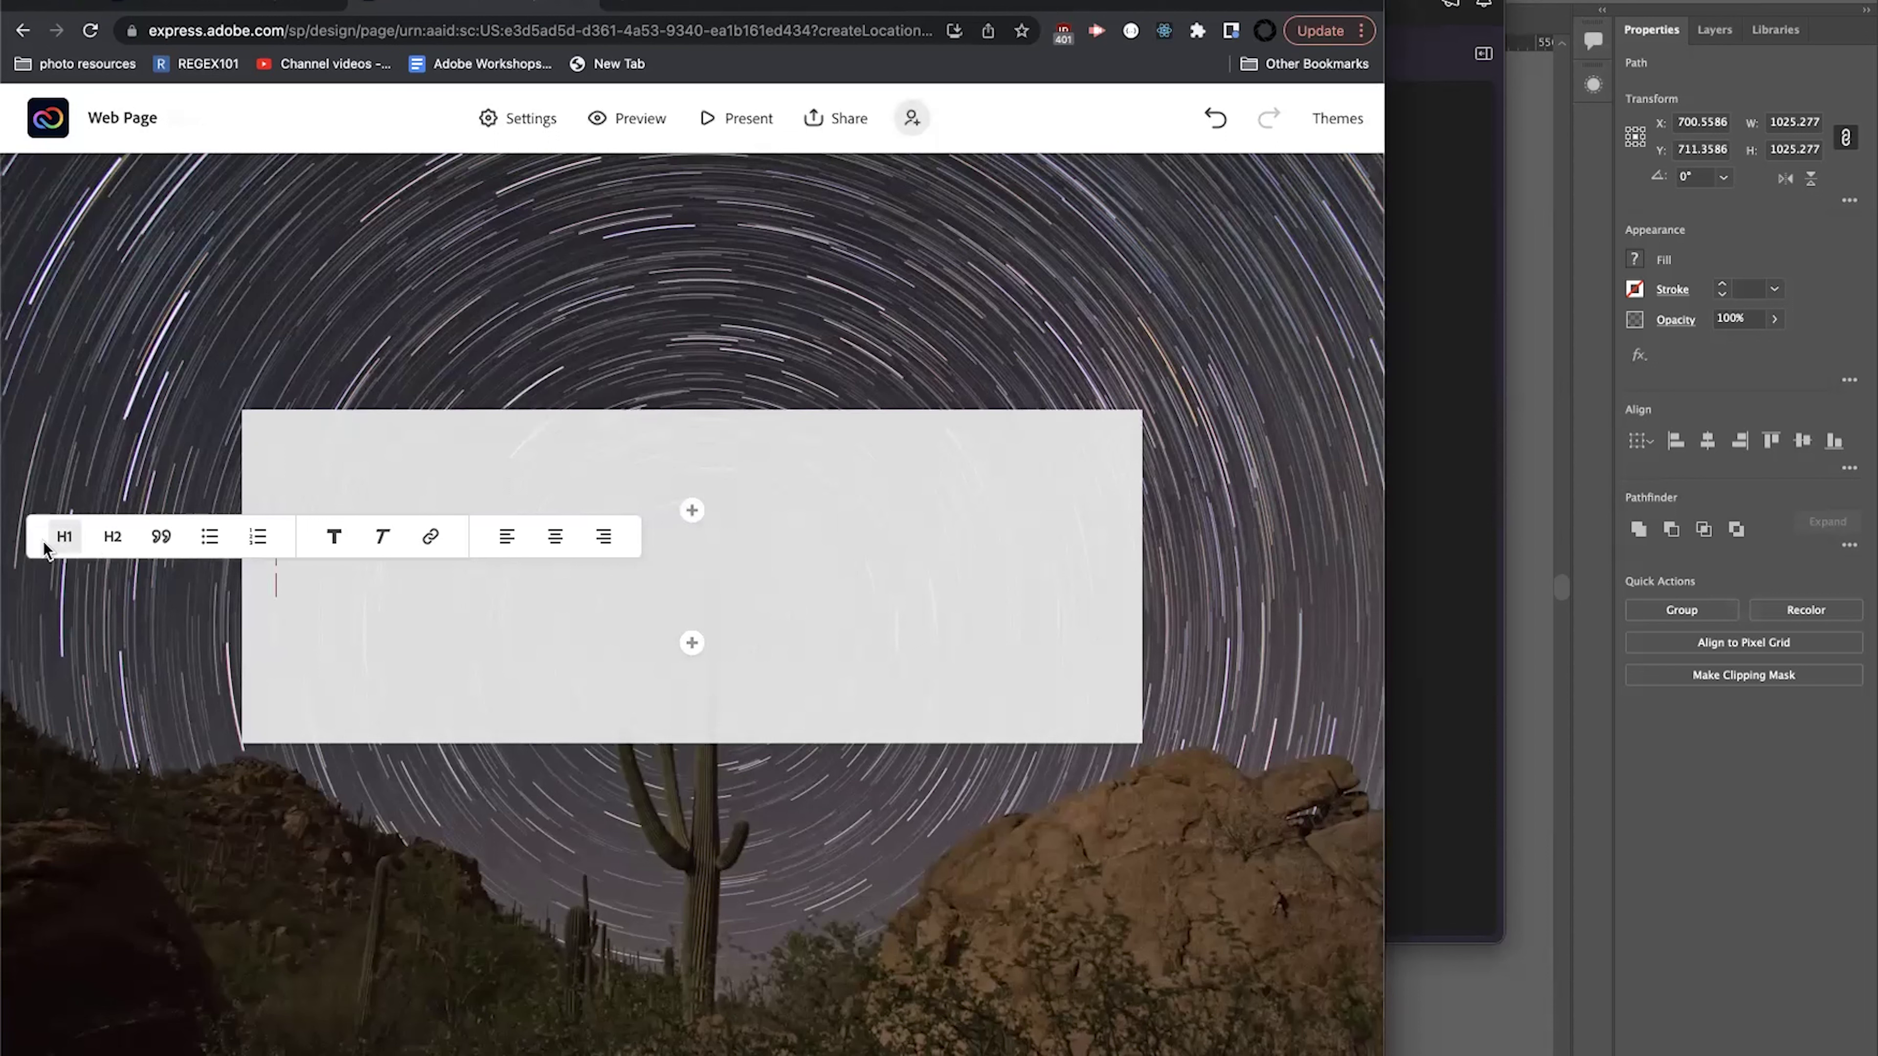
Enter the heading text "Unrivaled Giants of the Sonoran Desert" in the glideshow panel.
text(Unrive)
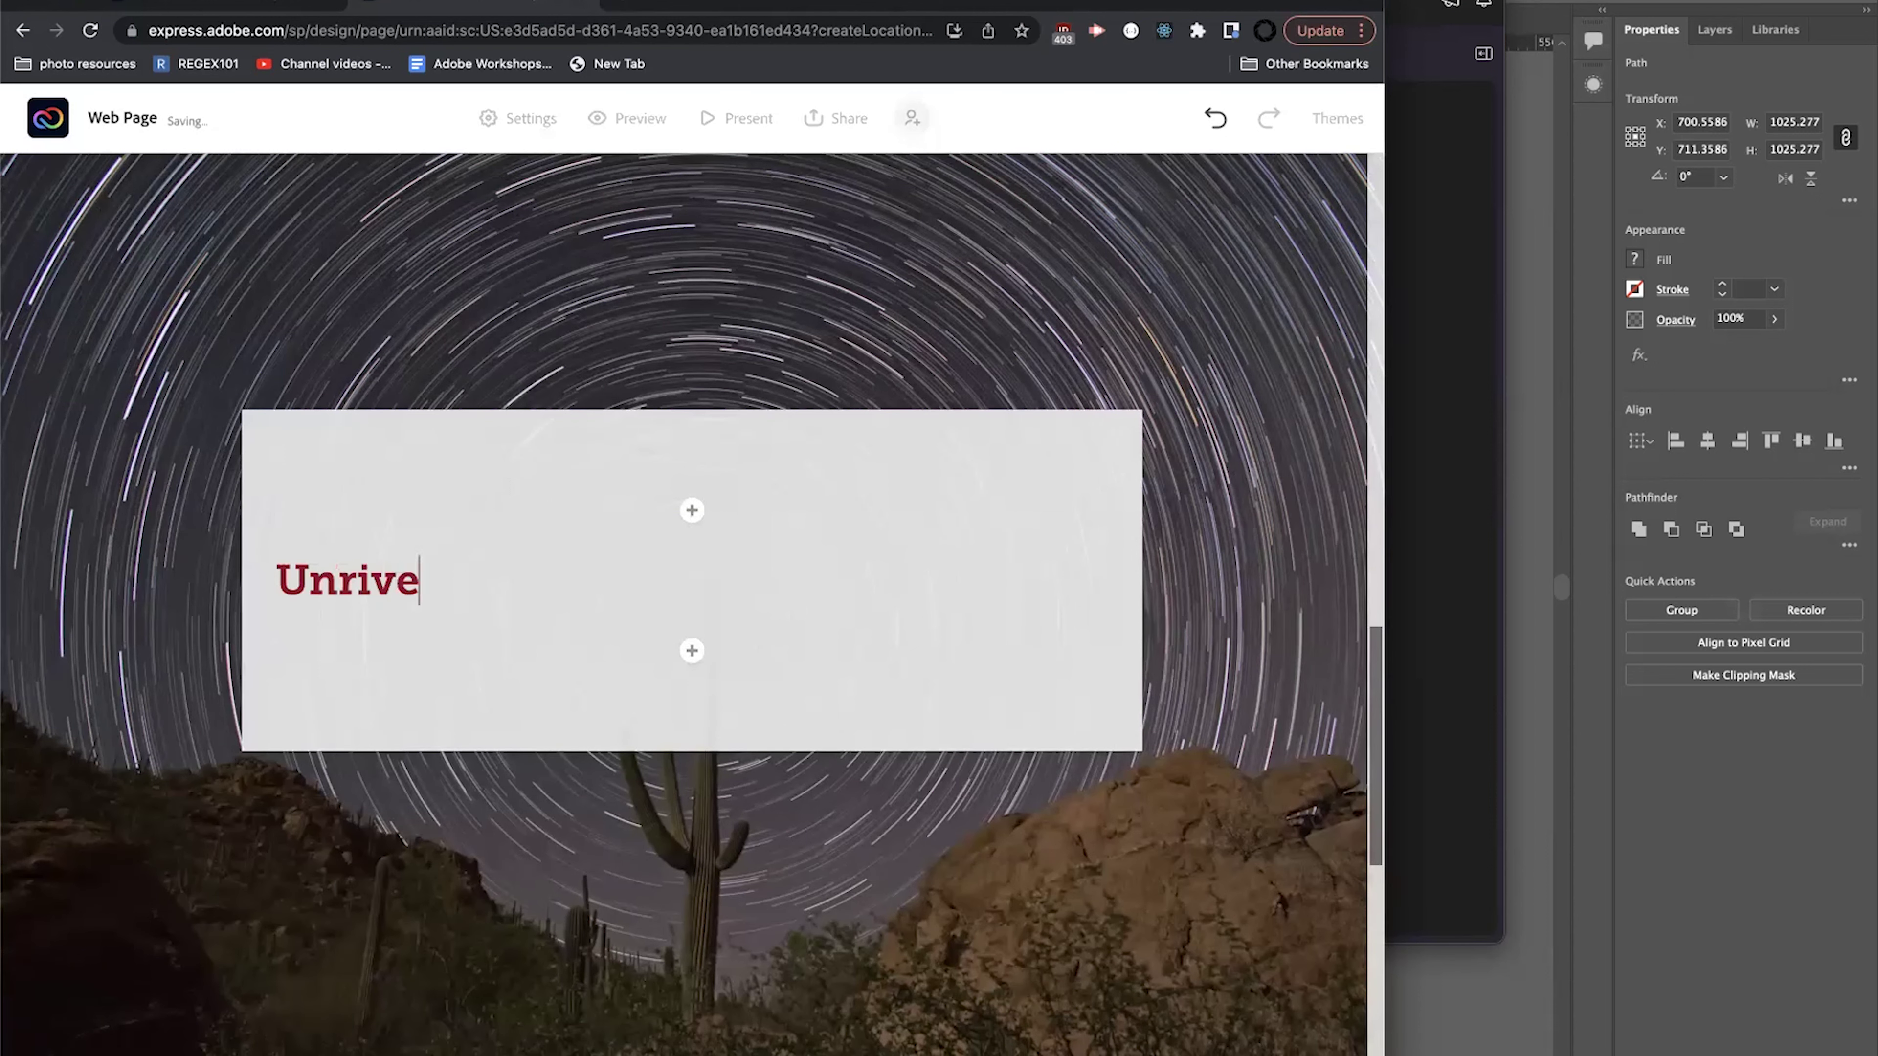
key(BackSpace)
text(aled Giants of the )
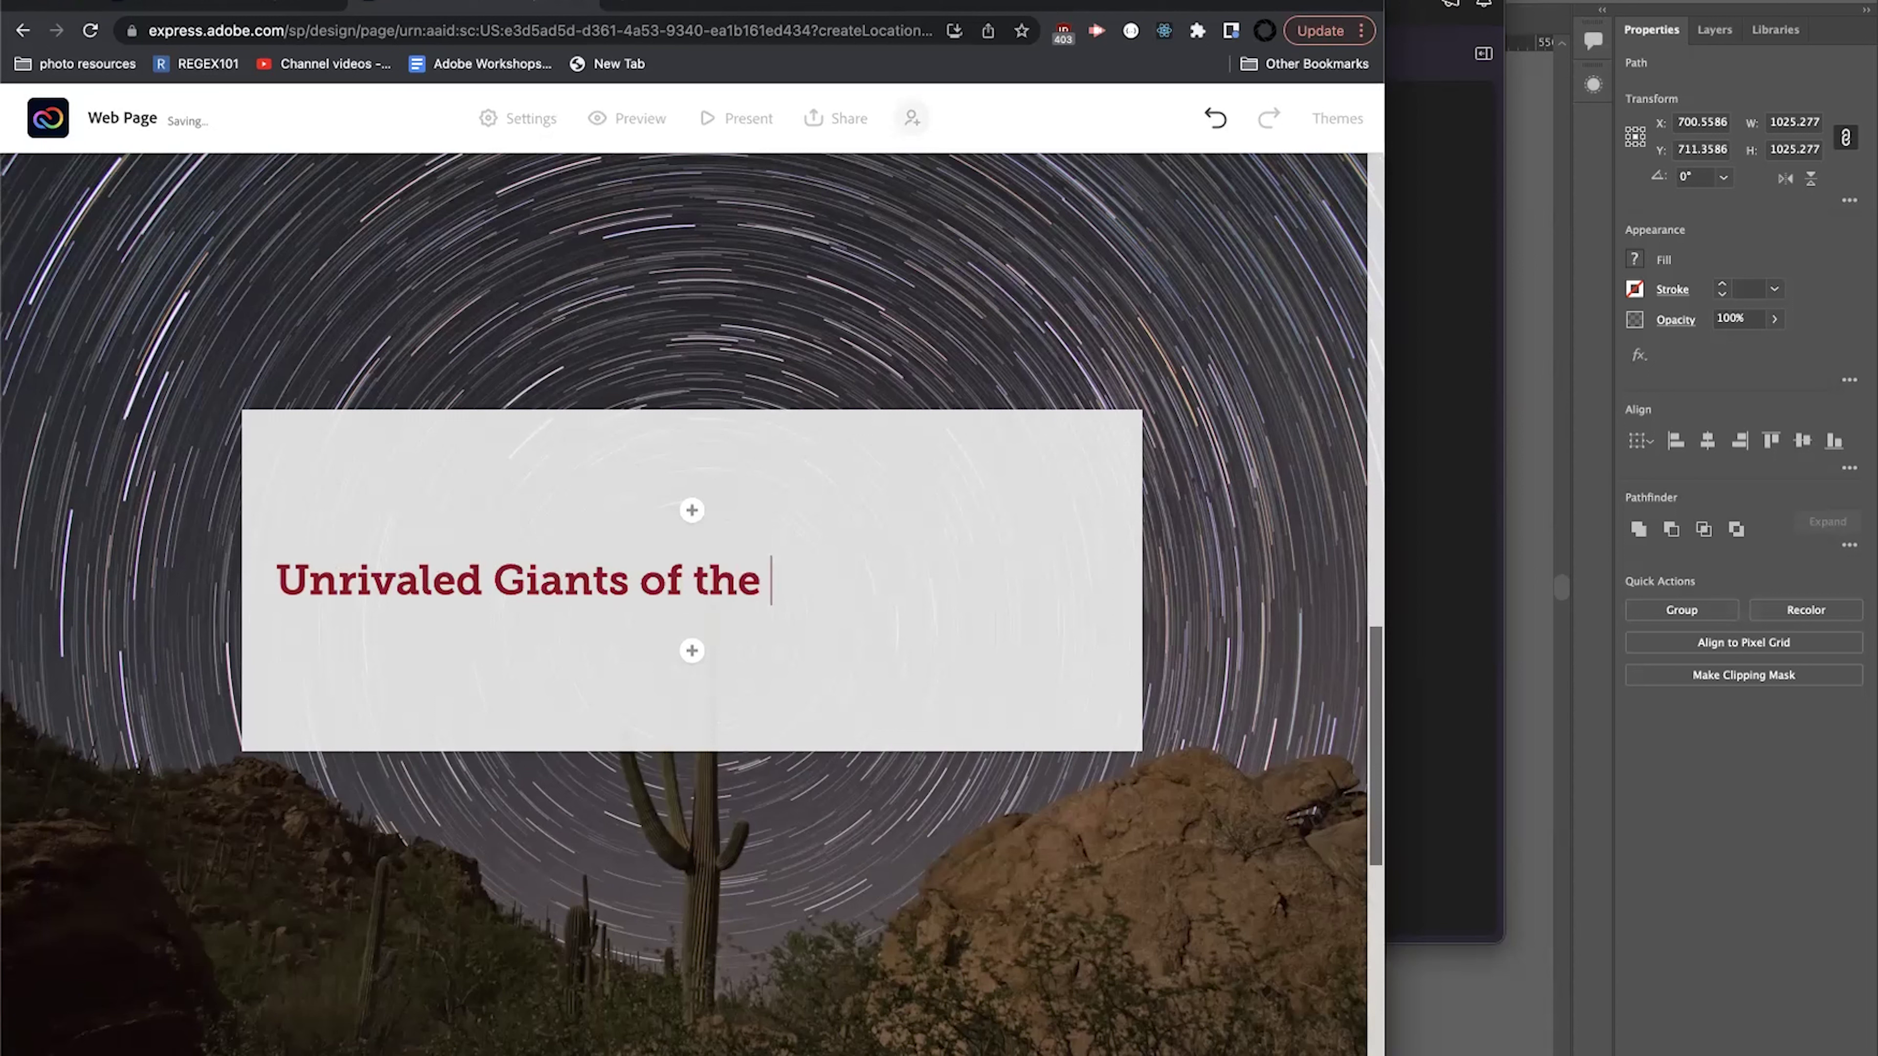
text(Sonra)
key(BackSpace)
key(BackSpace)
text(op)
key(BackSpace)
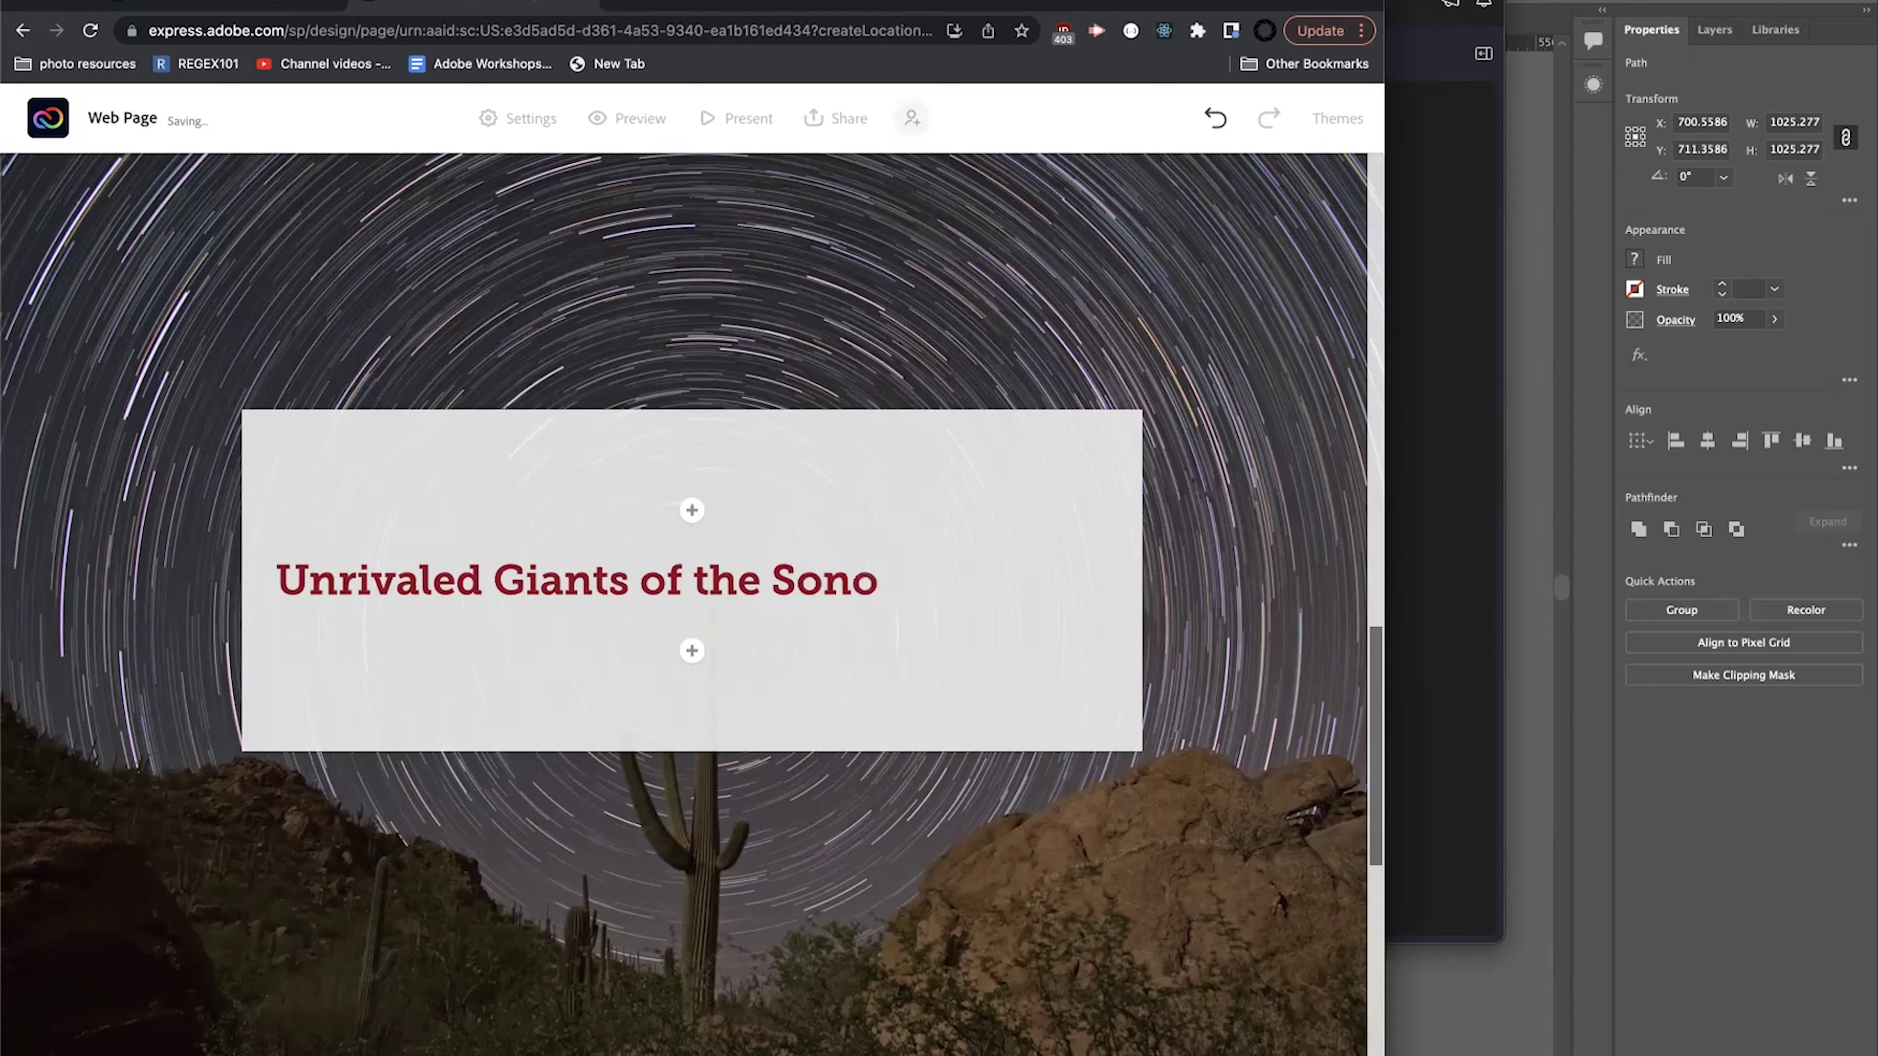
text(rance D)
key(BackSpace)
key(BackSpace)
key(BackSpace)
key(BackSpace)
text(e DEser)
key(BackSpace)
key(BackSpace)
key(BackSpace)
key(BackSpace)
text(eser)
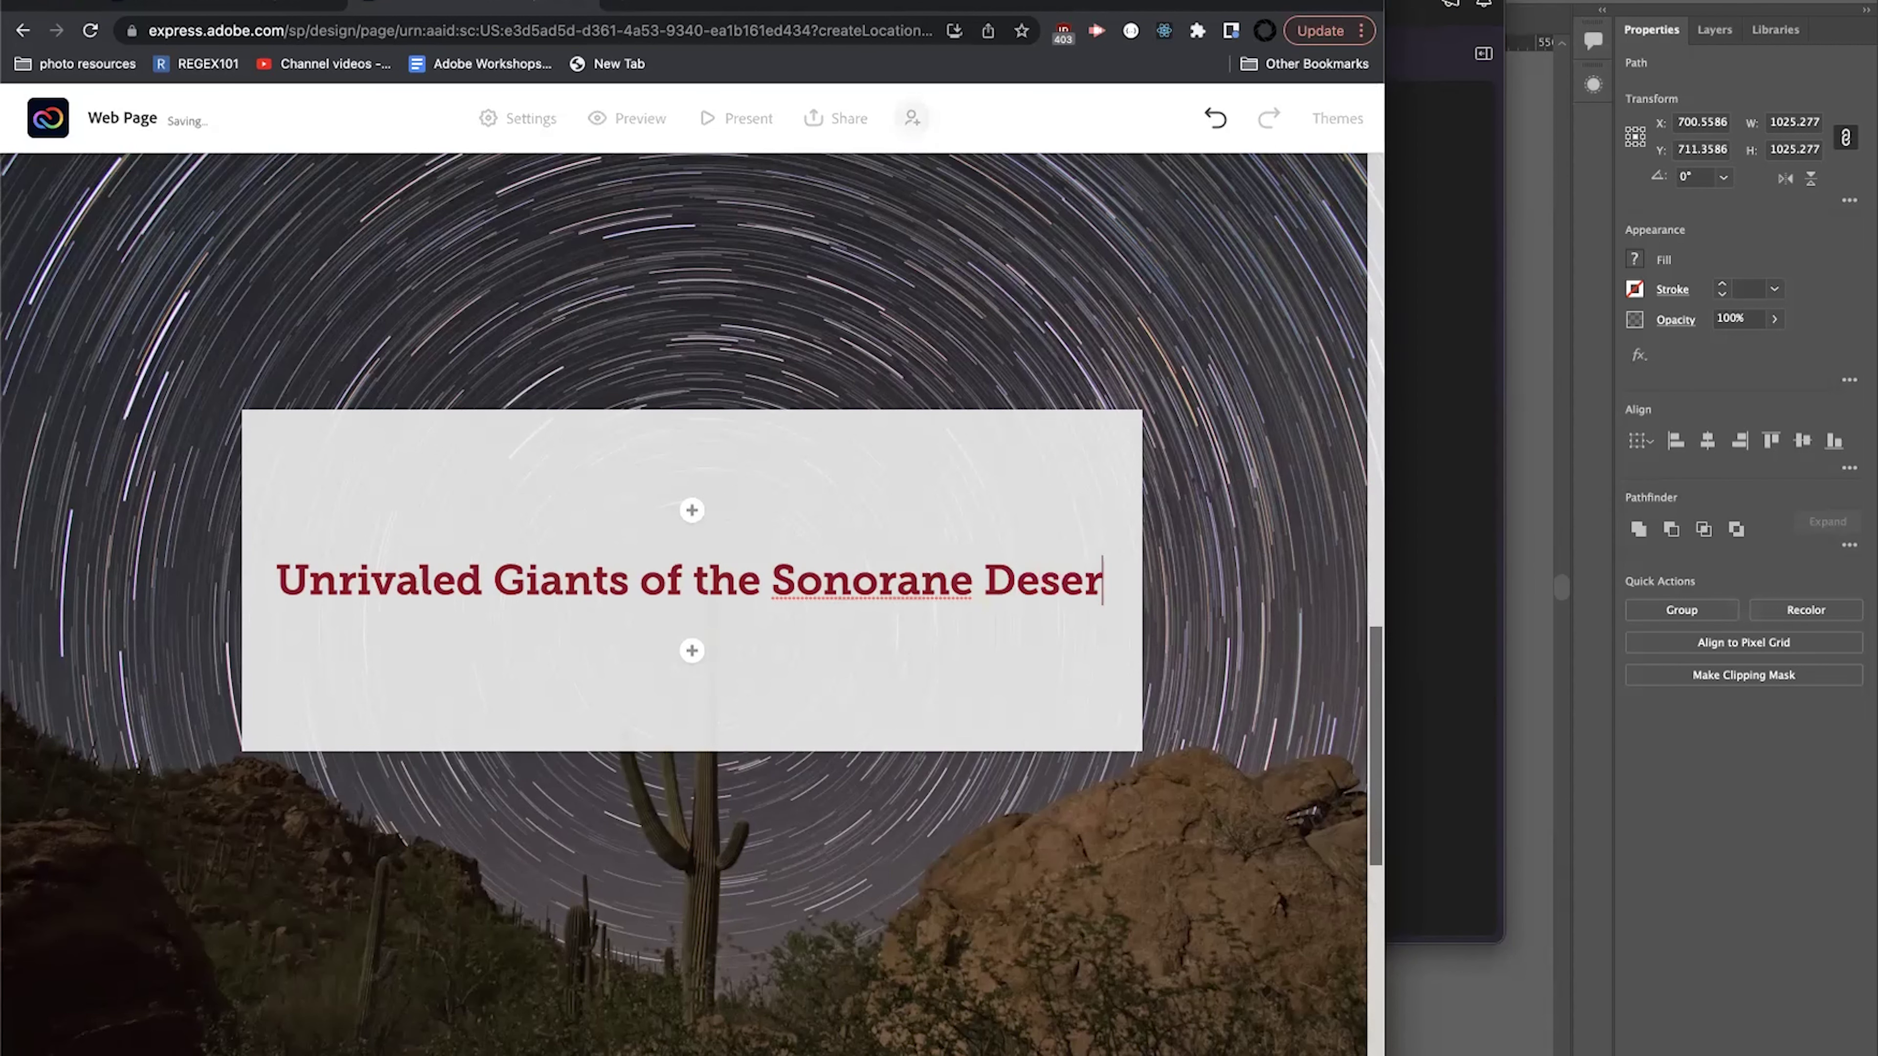
text(t)
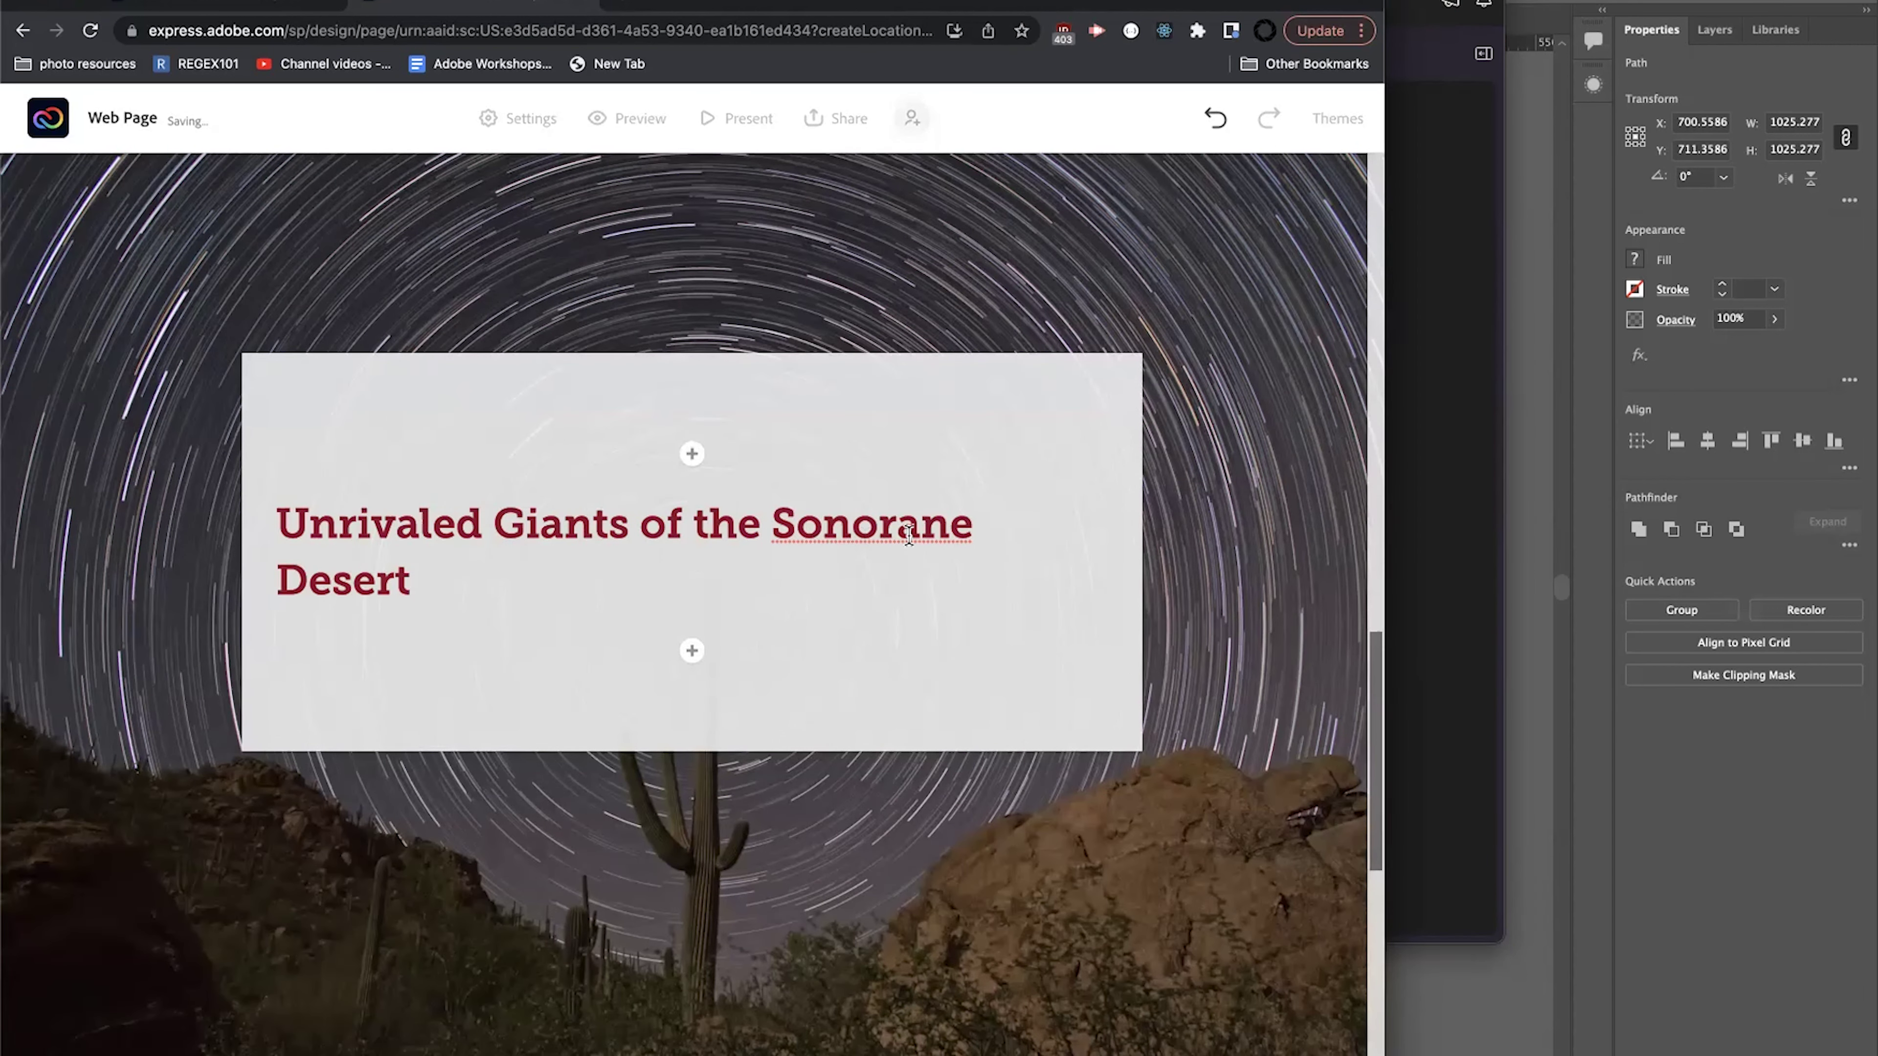
click(973, 524)
key(BackSpace)
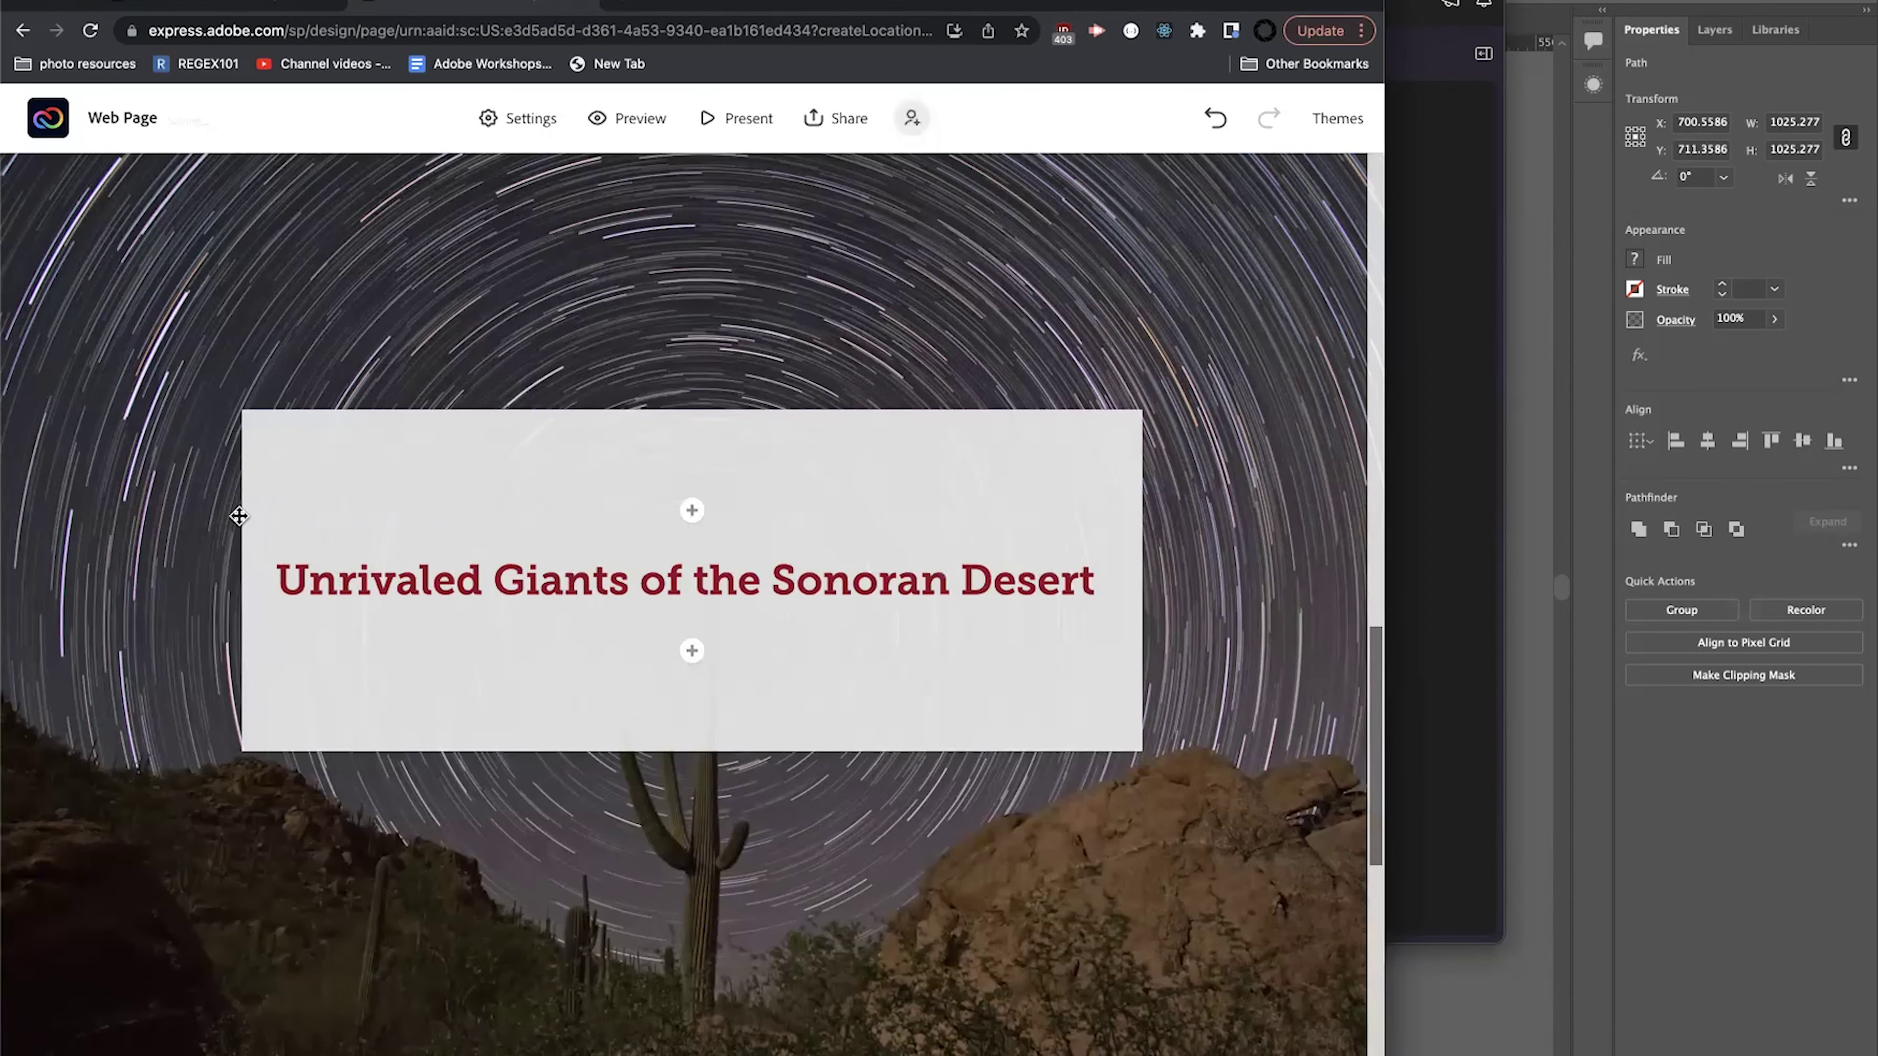
Widen the browser window slightly and try breaking the heading before "Sonoran", restoring it to one line.
mouse_move(1384, 1054)
mouse_down()
mouse_move(548, 982)
mouse_move(1425, 1054)
mouse_move(1398, 1053)
mouse_up()
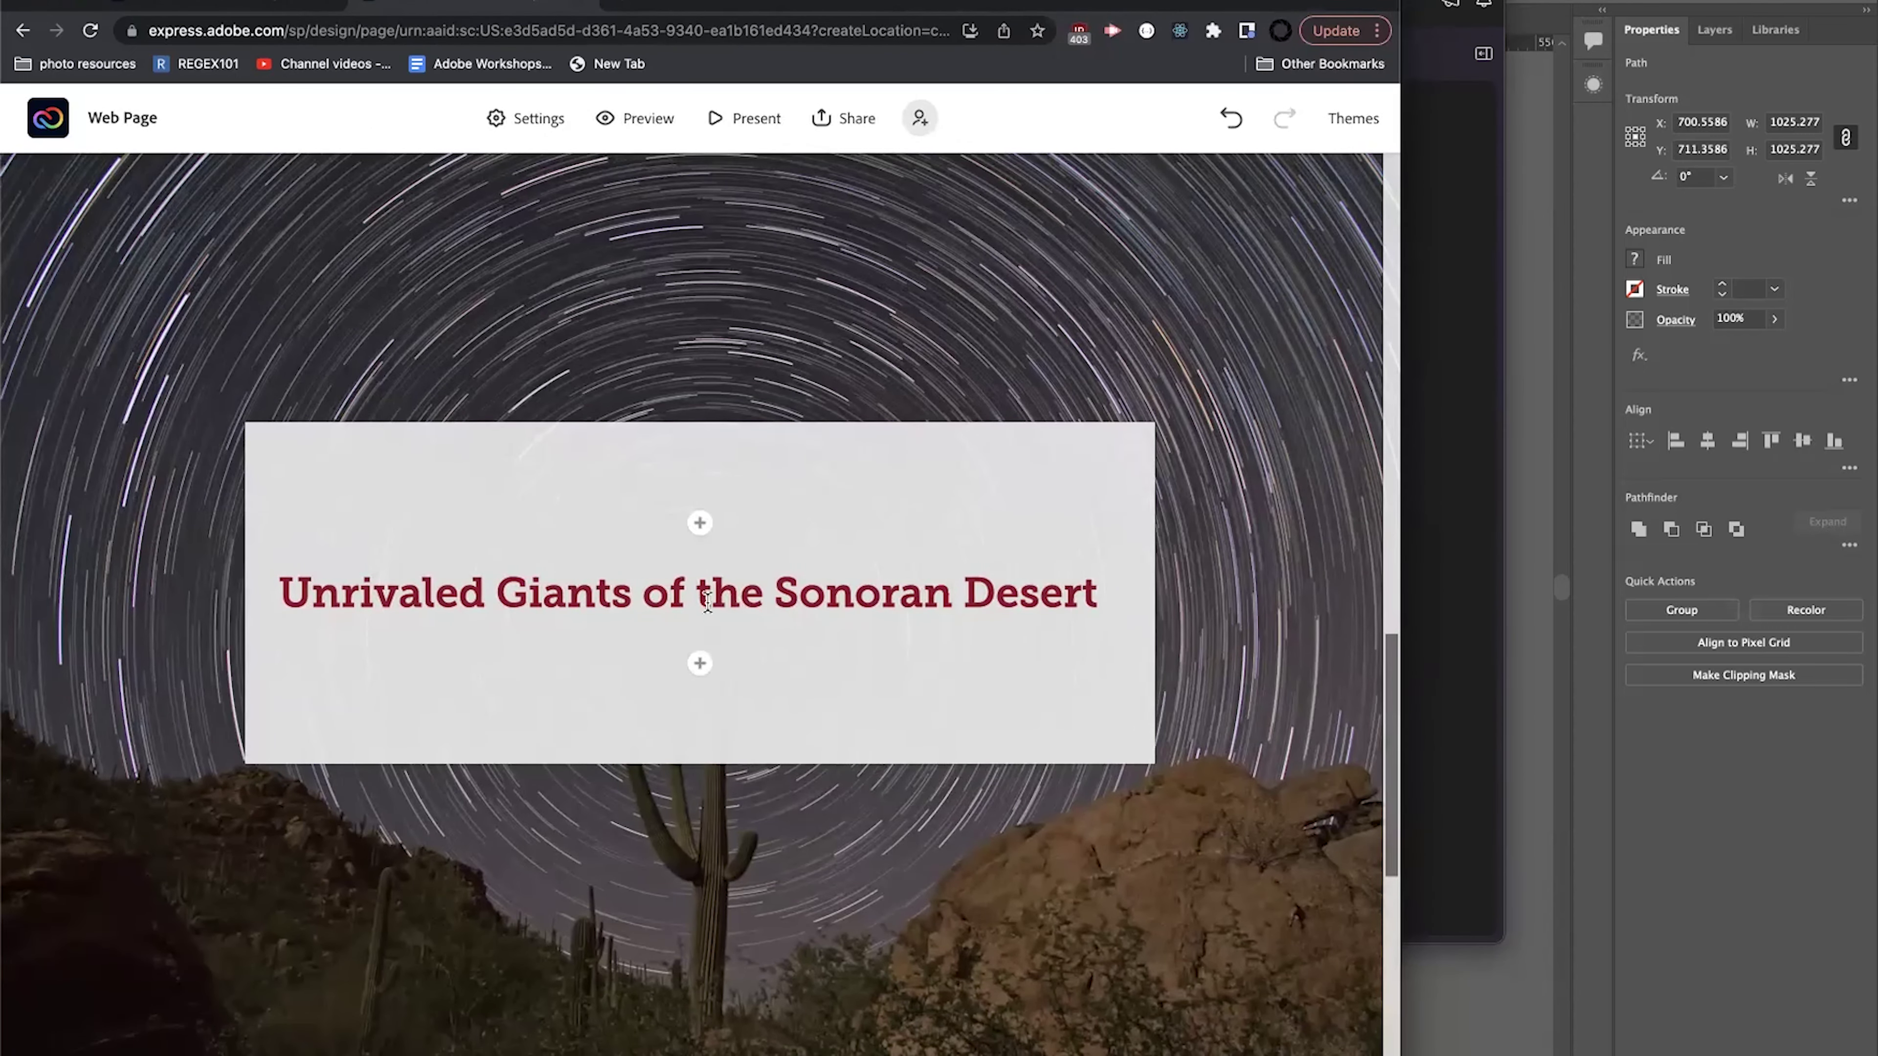
click(768, 595)
key(Return)
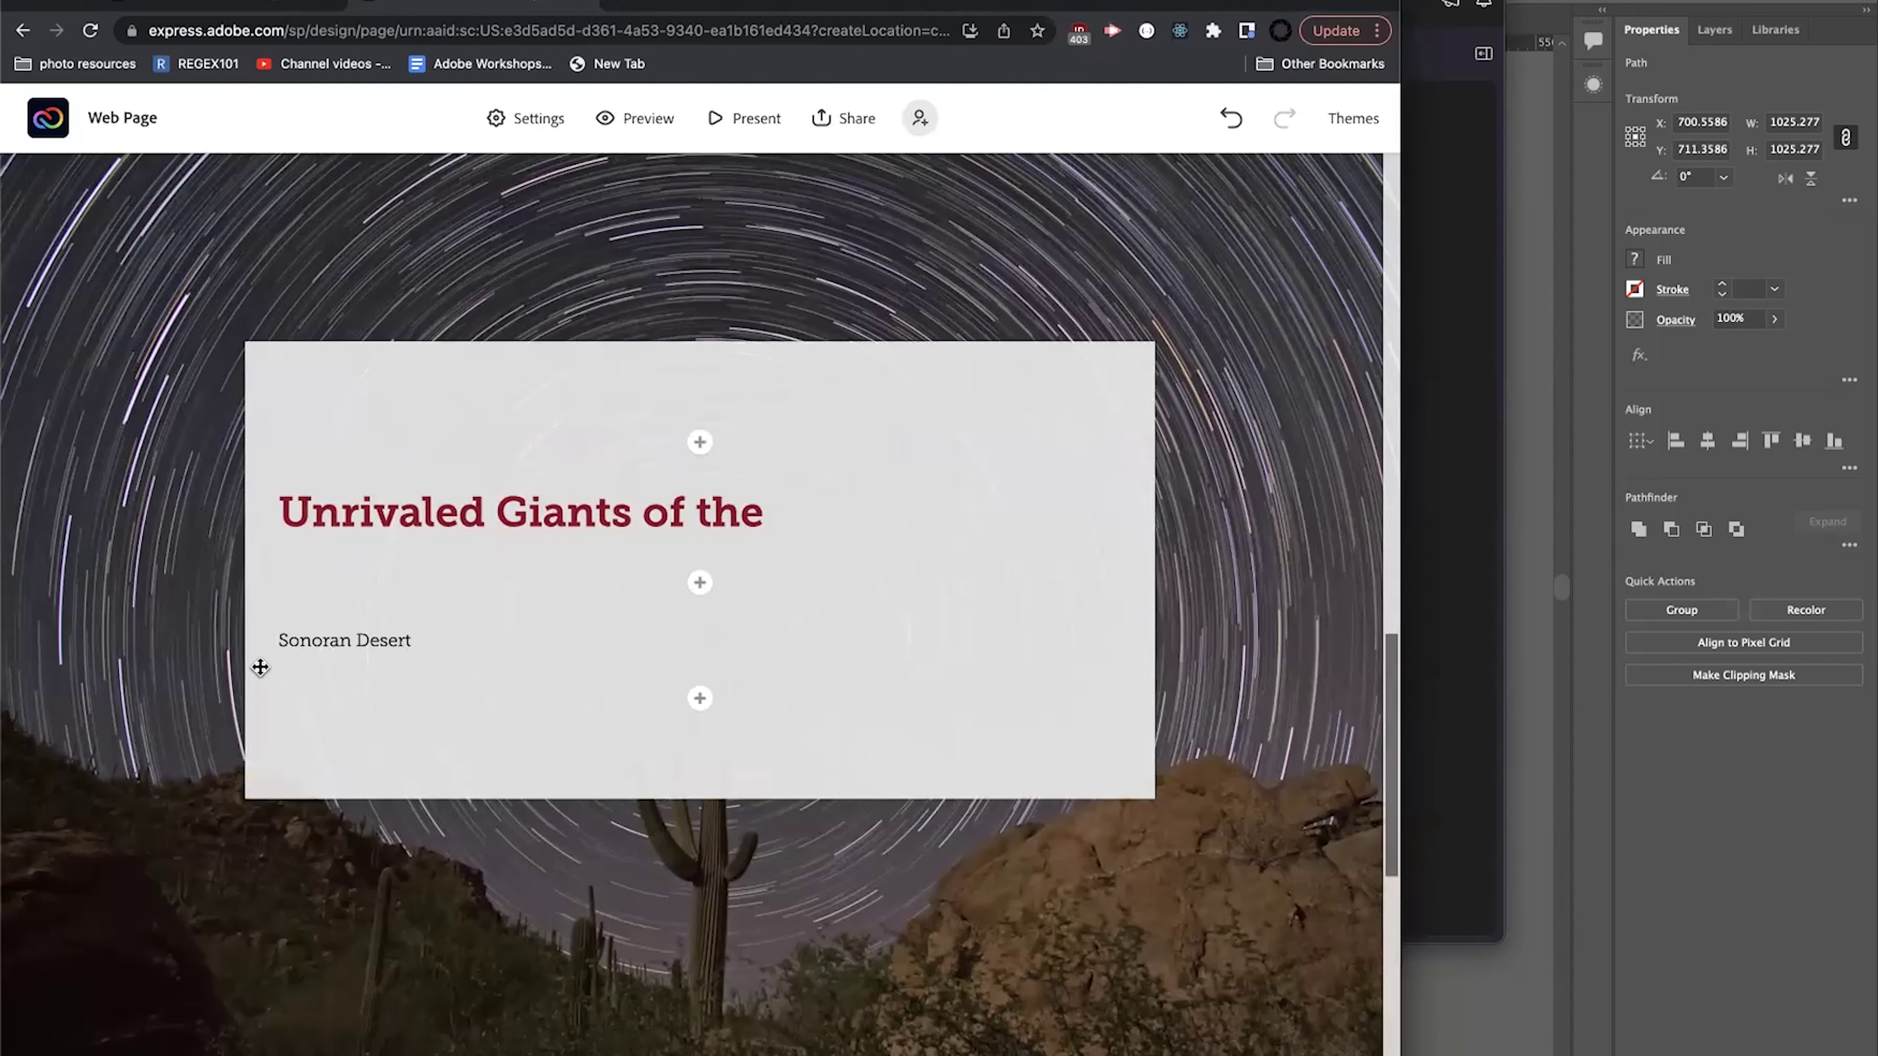
key(BackSpace)
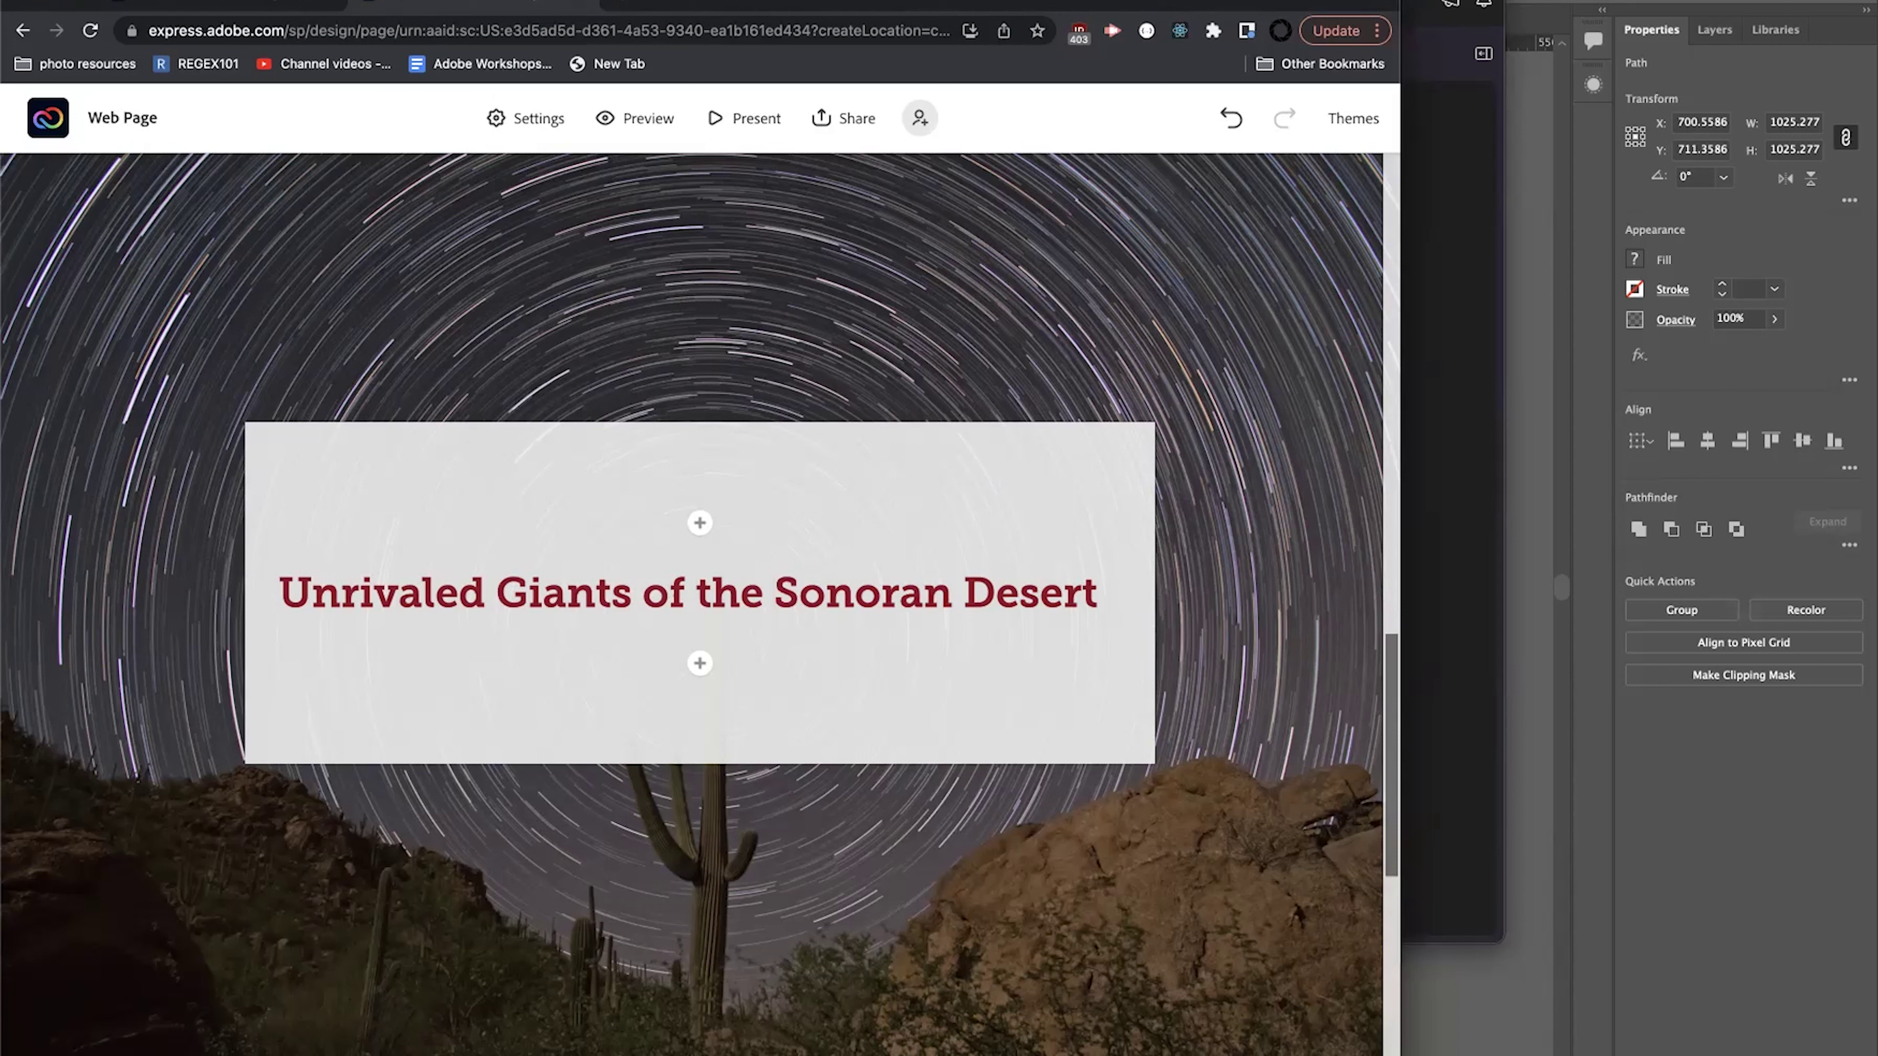
Try plain text, H2, quote, bulleted list and numbered list formatting on the heading, ending with plain text.
click(403, 596)
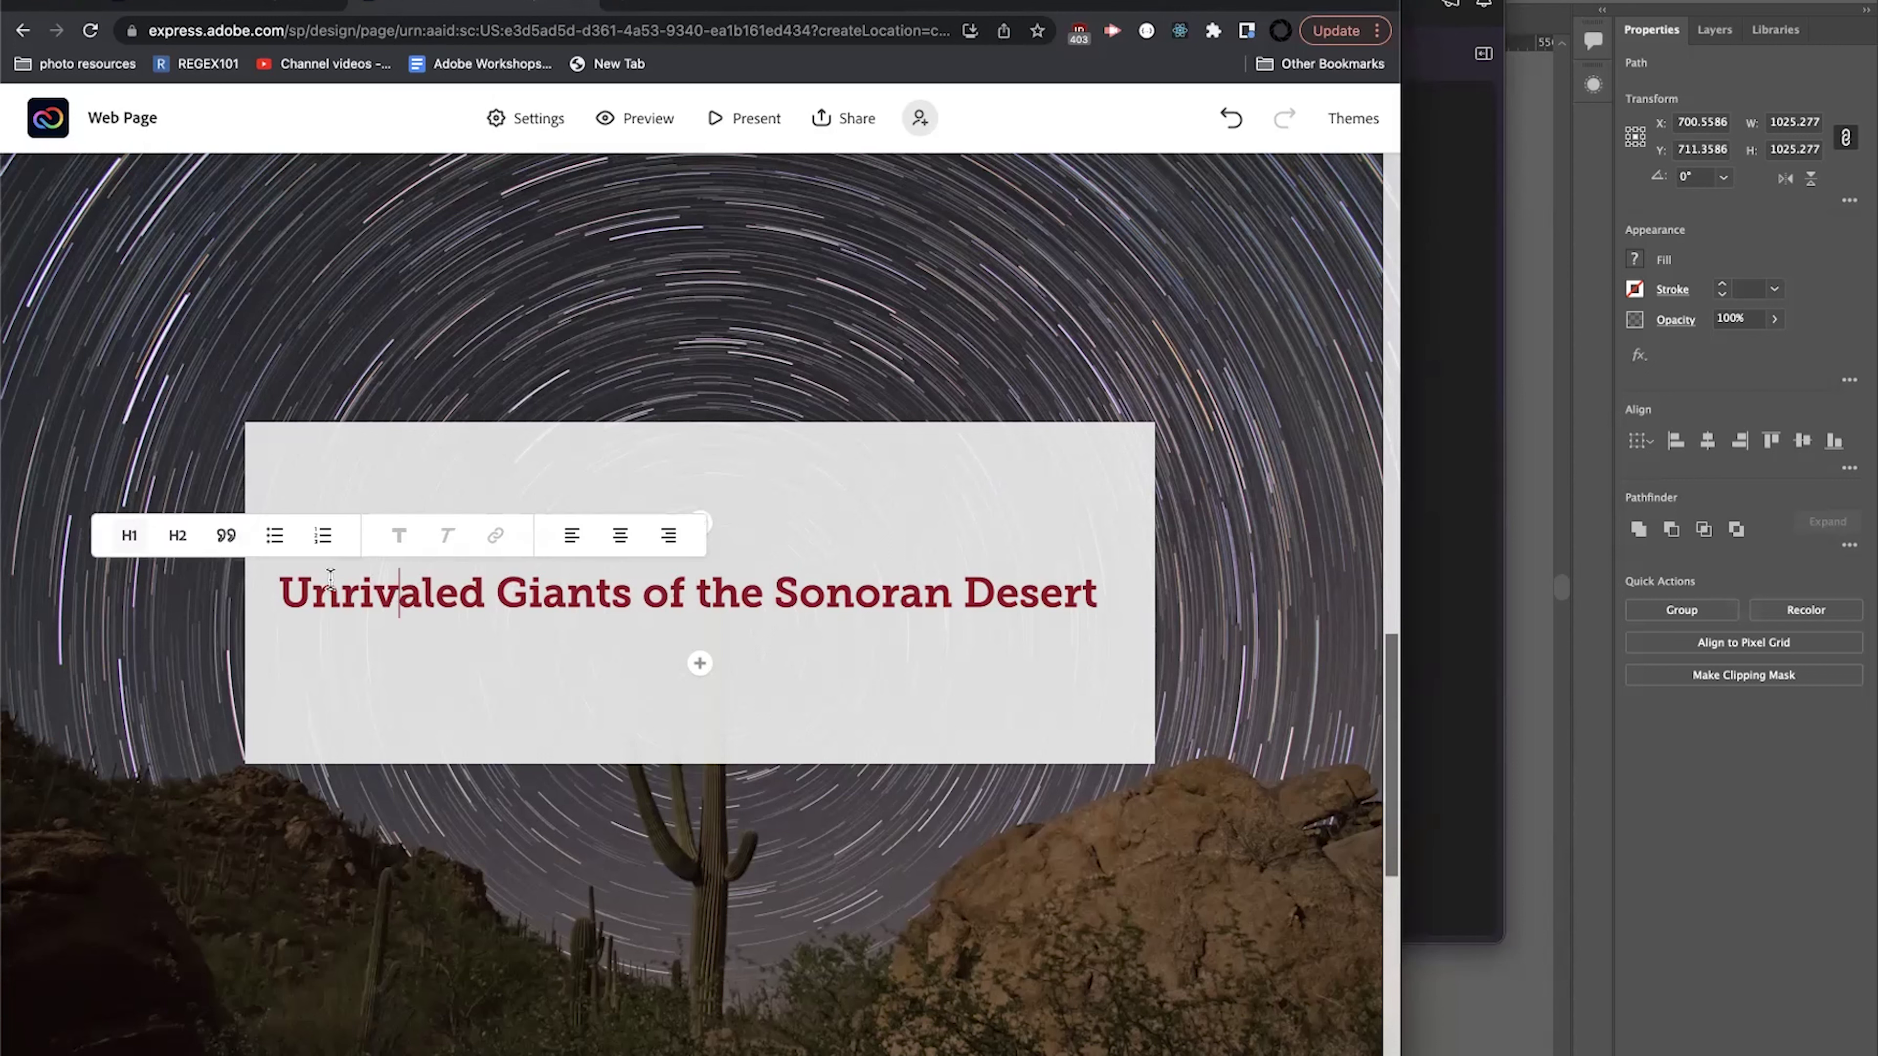
click(294, 591)
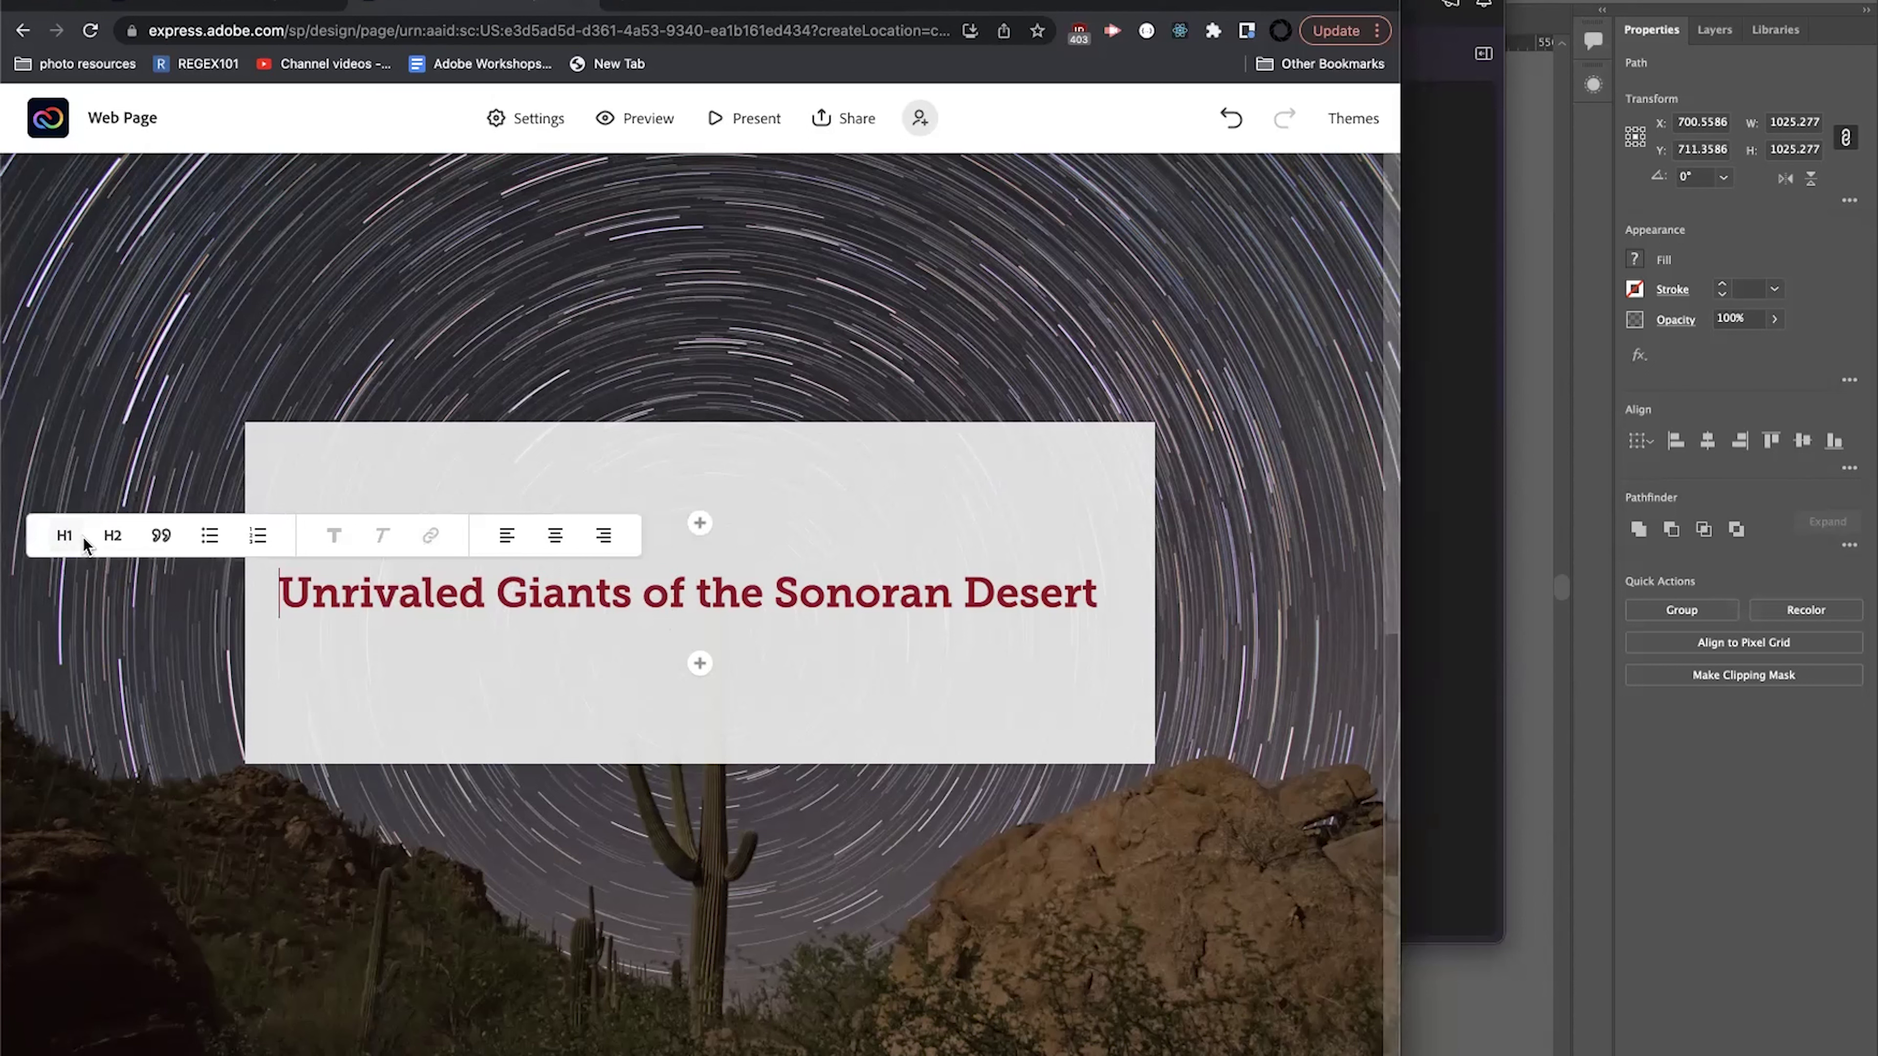
click(65, 537)
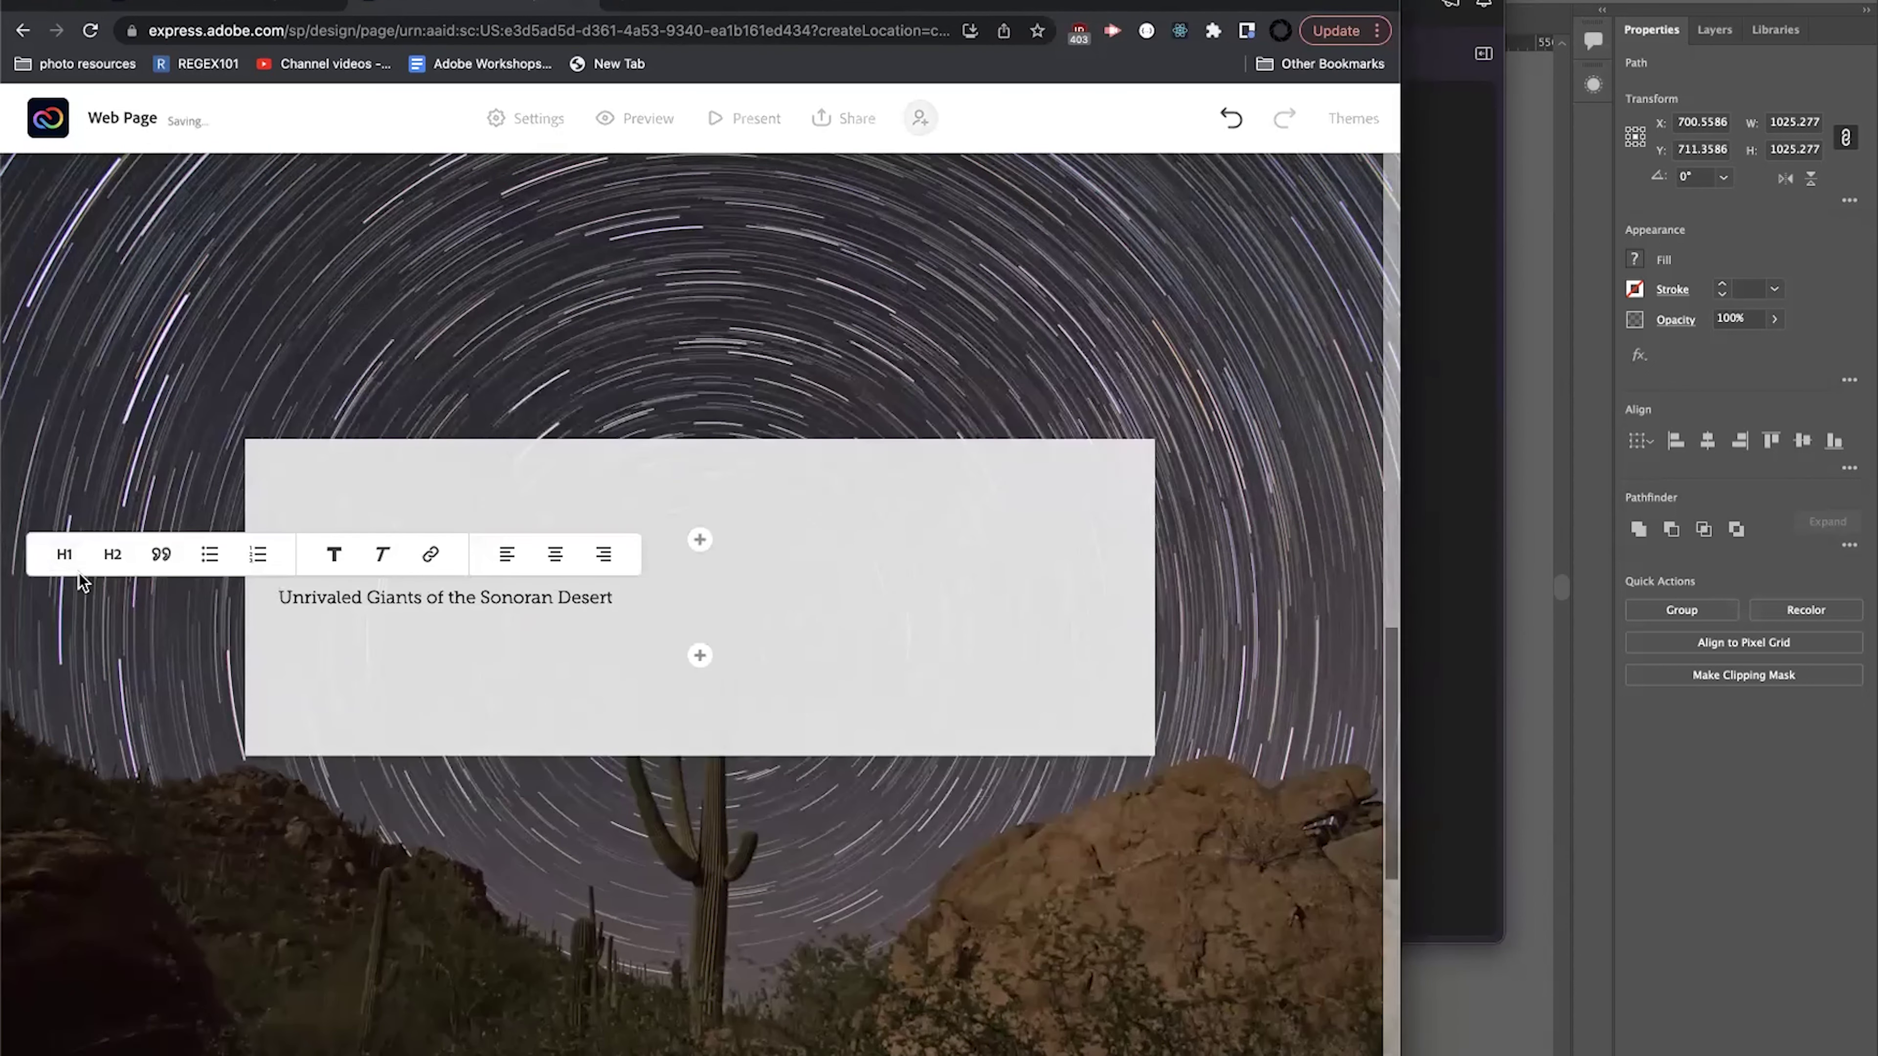
click(67, 539)
click(113, 538)
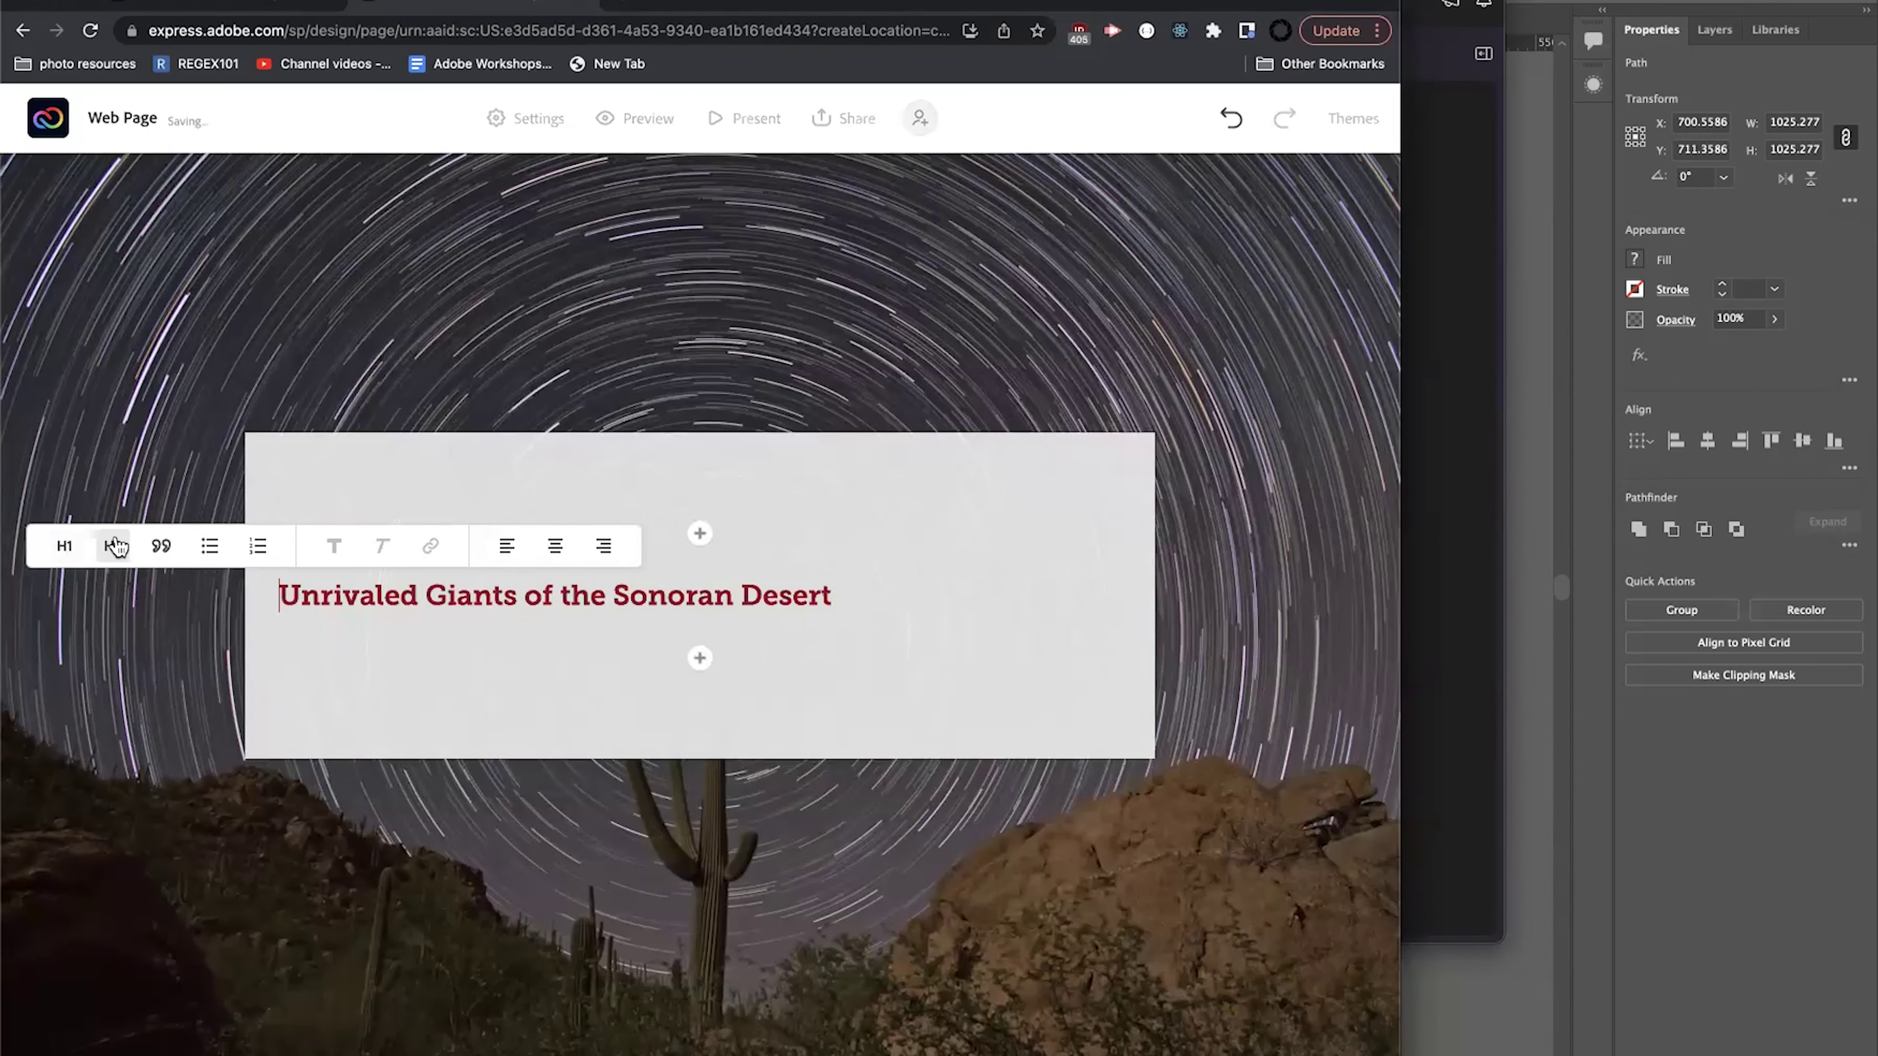
click(160, 547)
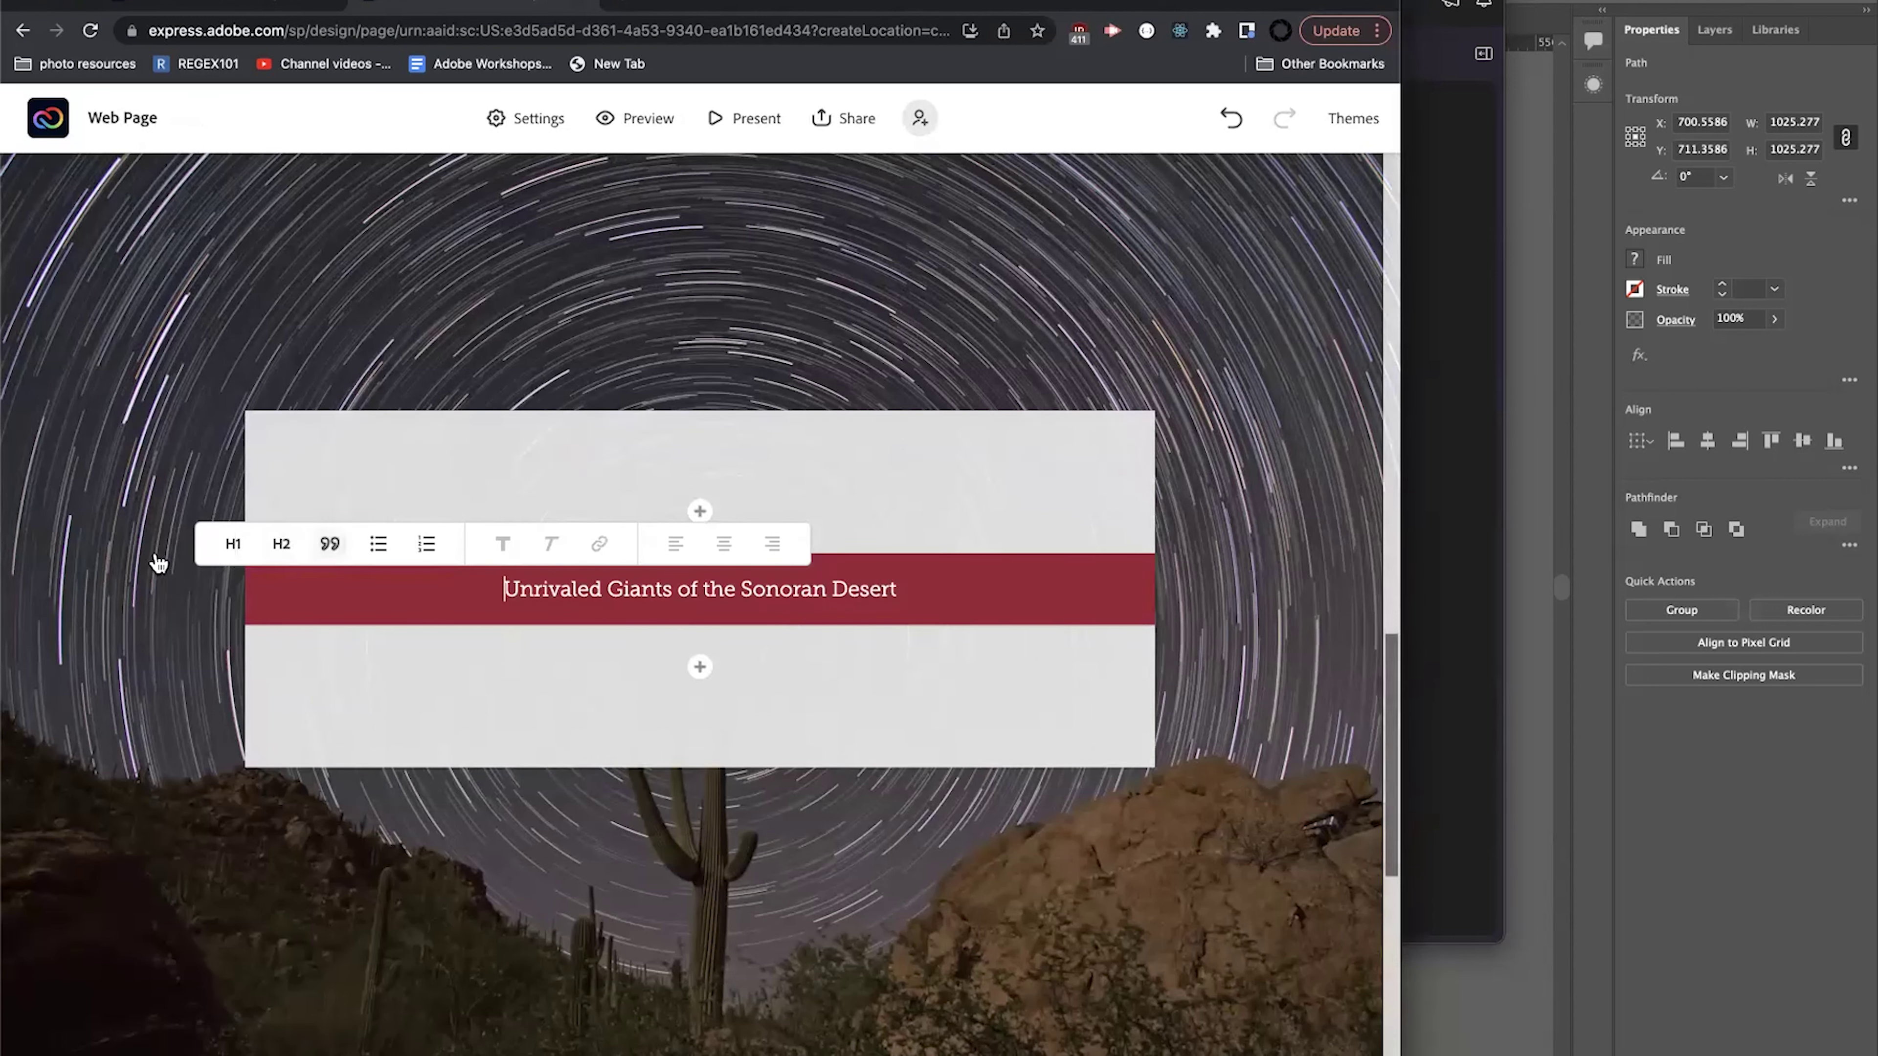
click(377, 546)
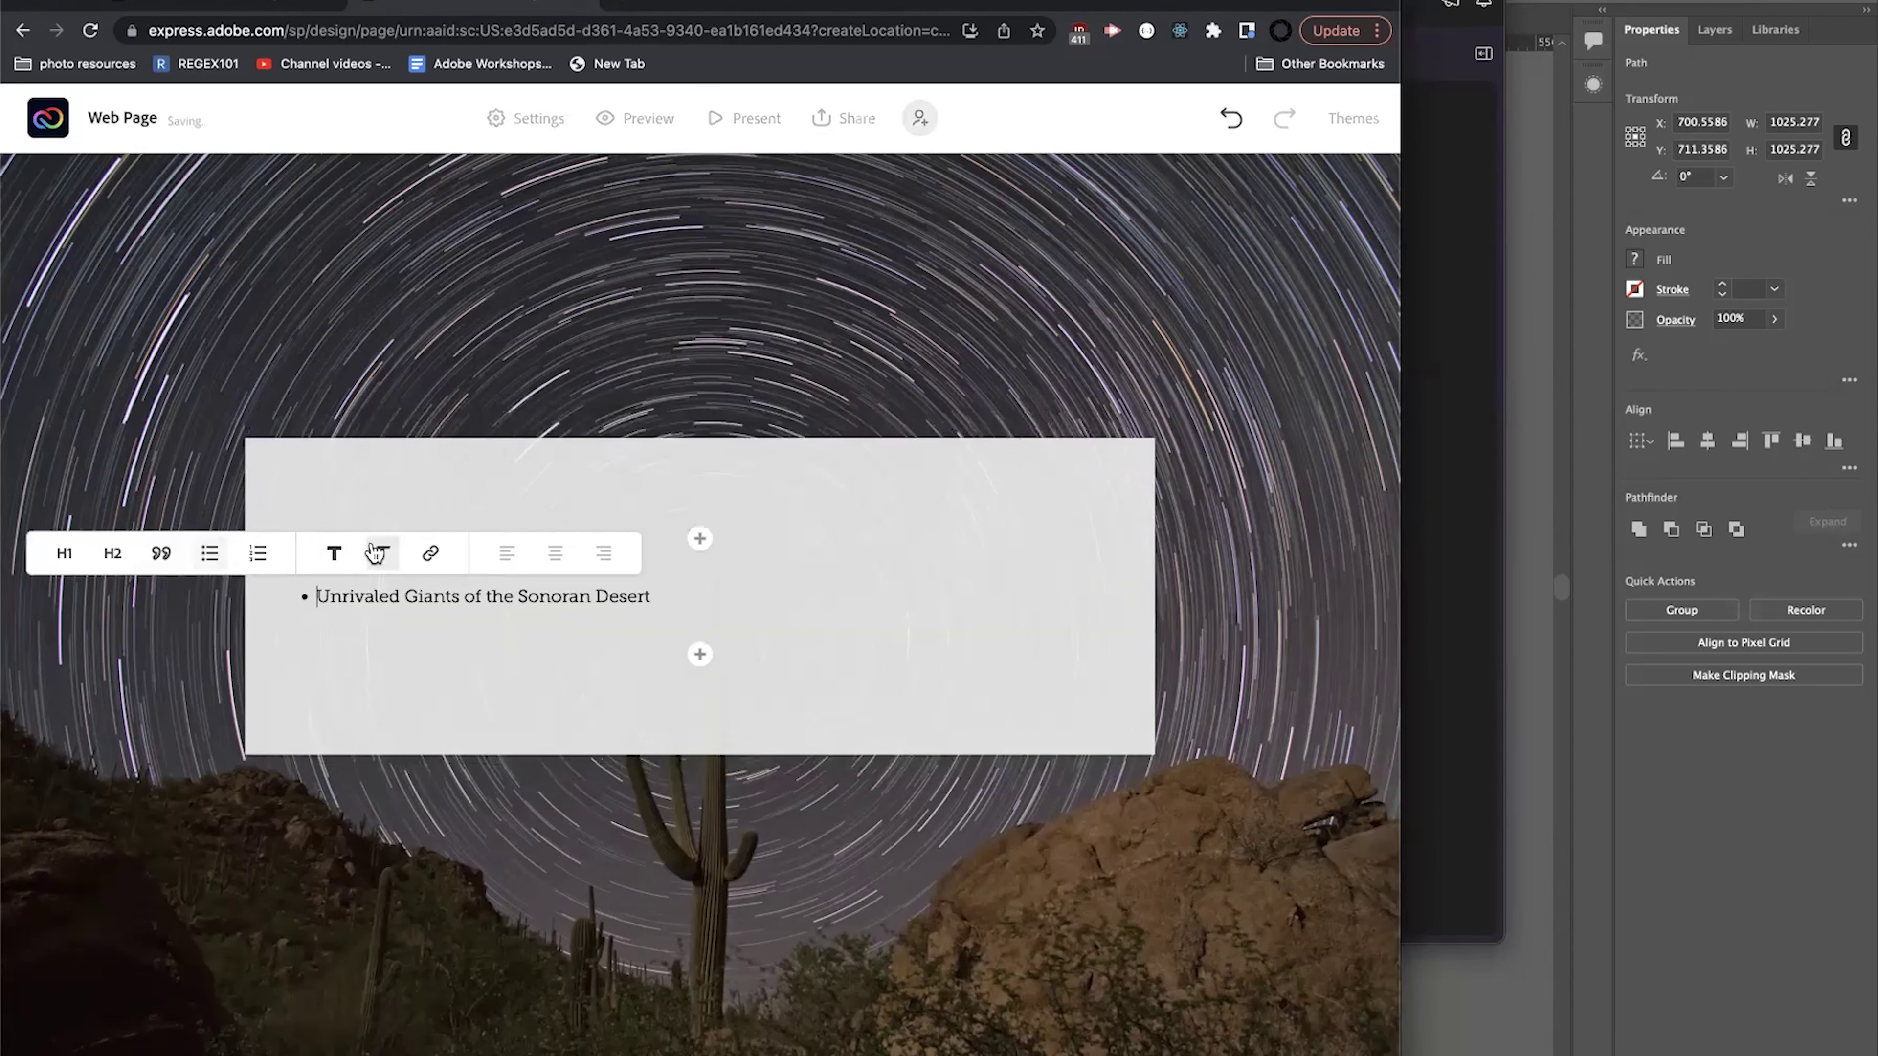
click(258, 553)
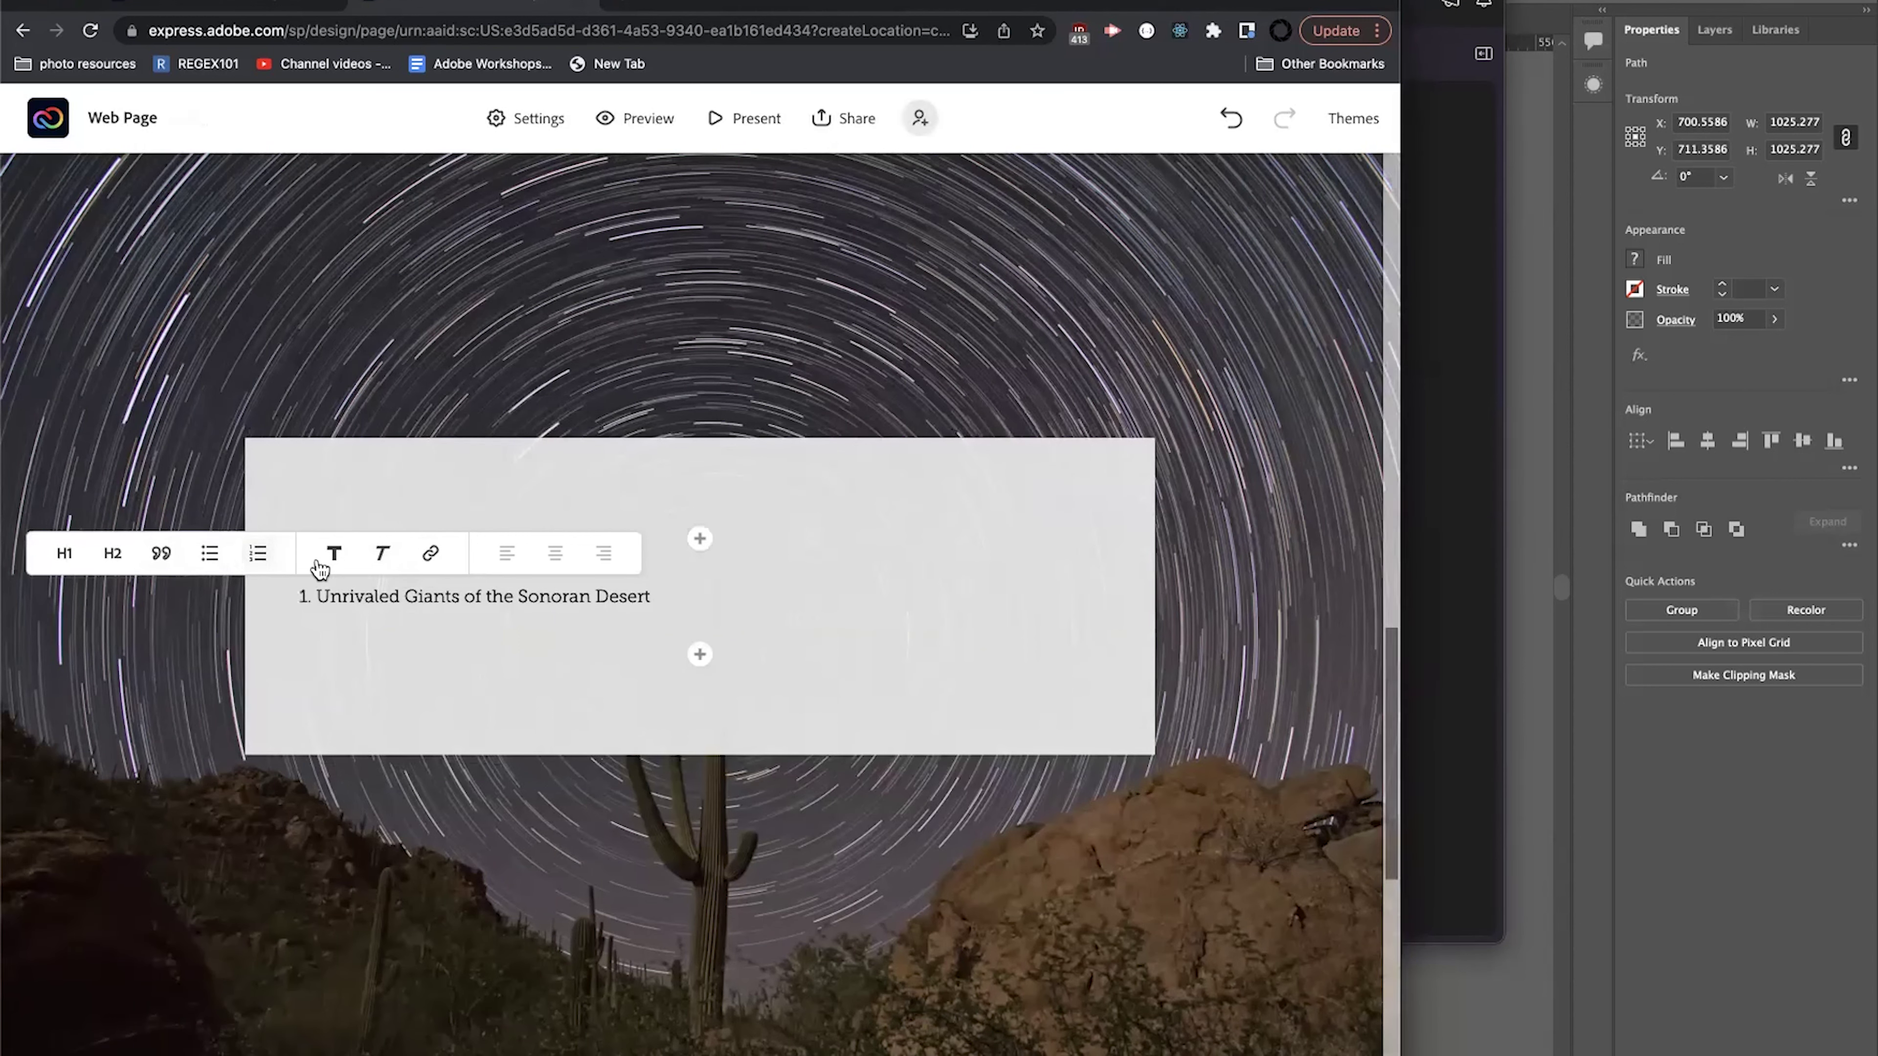
click(258, 561)
Try bold and italic on the whole "Unrivaled Giants of the Sonoran Desert" line, and return it to H1.
drag(279, 596, 622, 606)
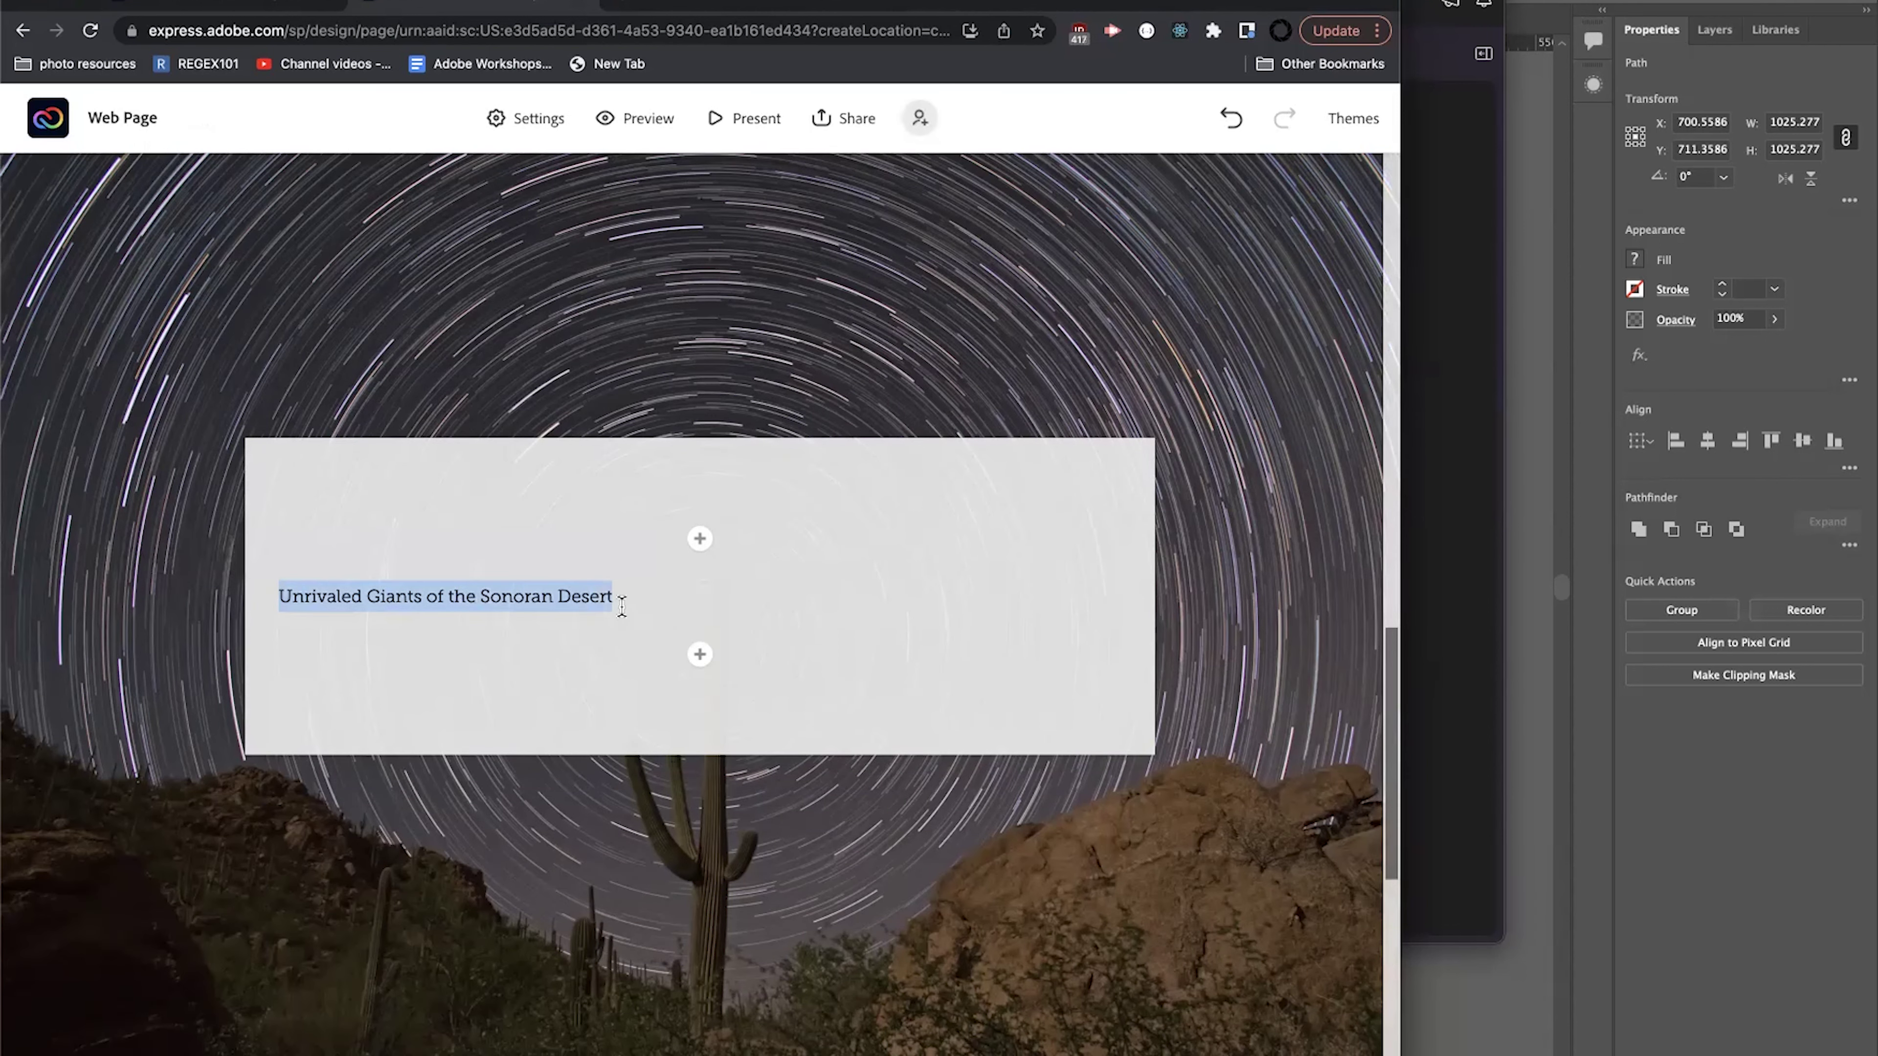
click(490, 597)
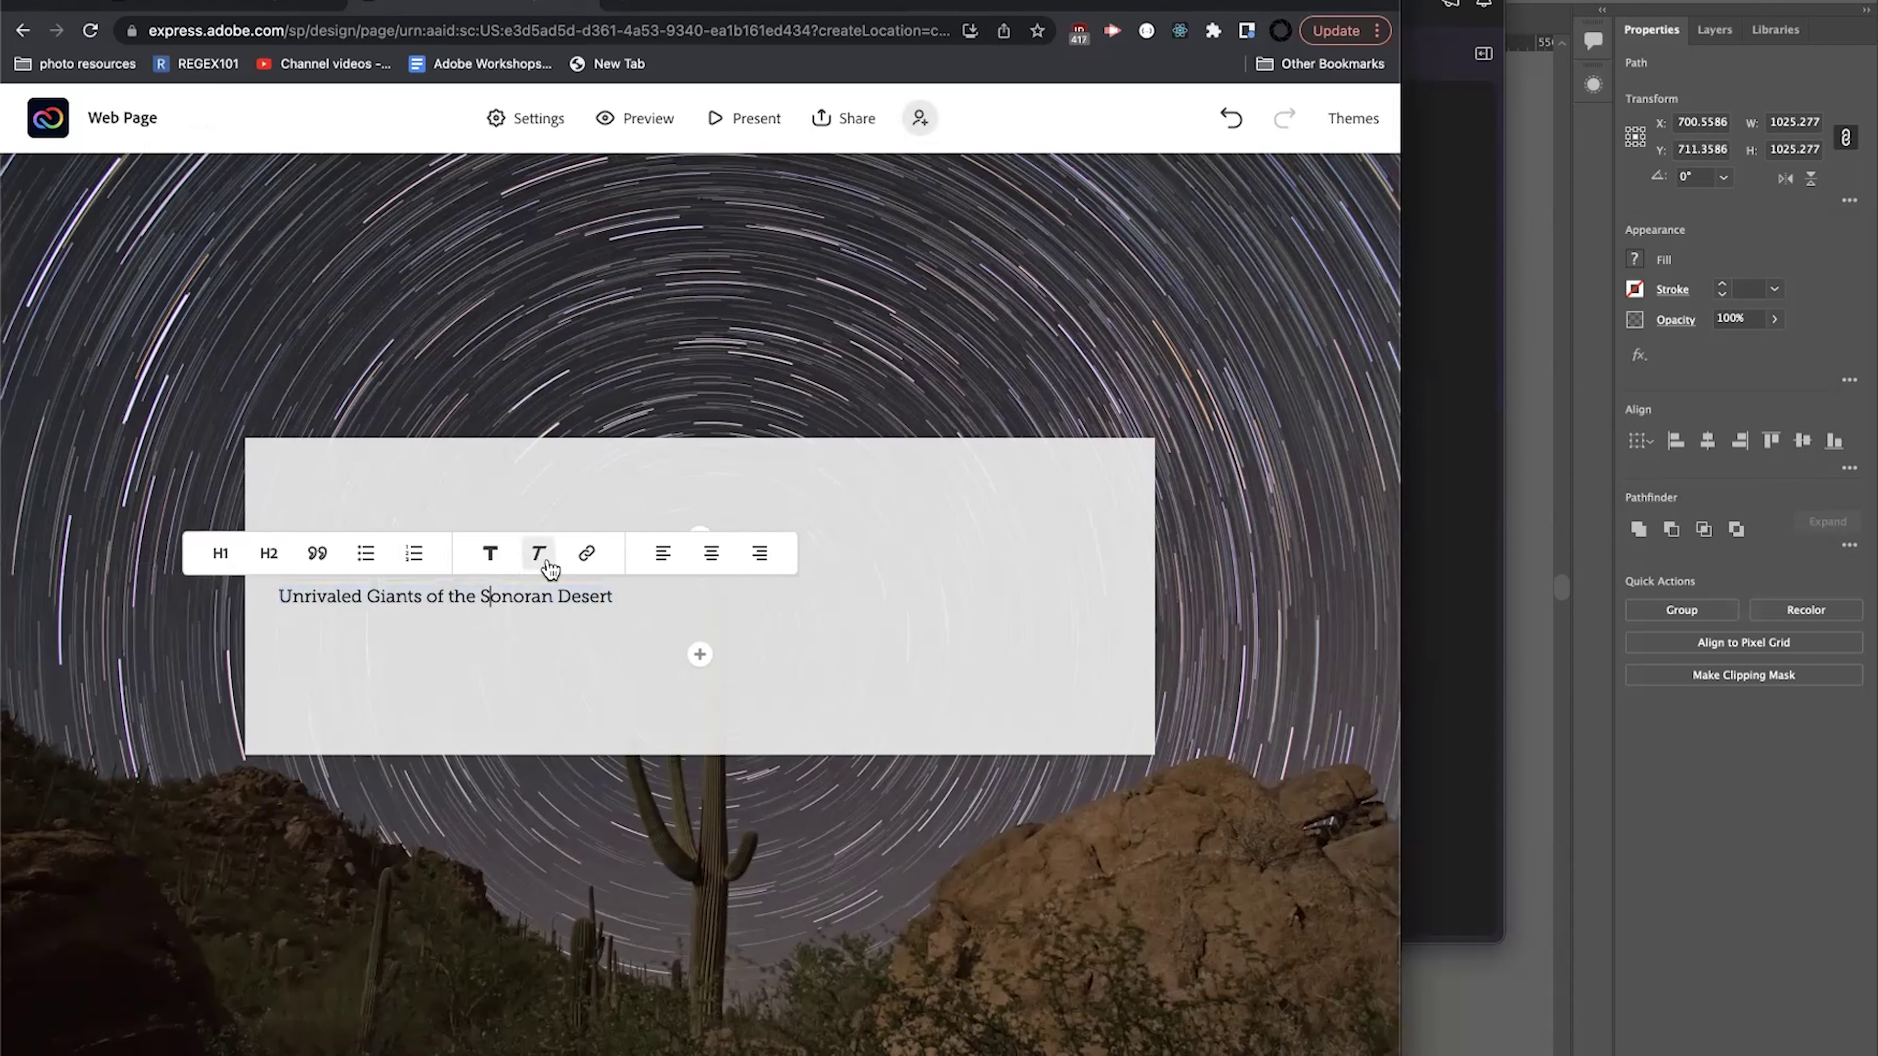
triple_click(323, 588)
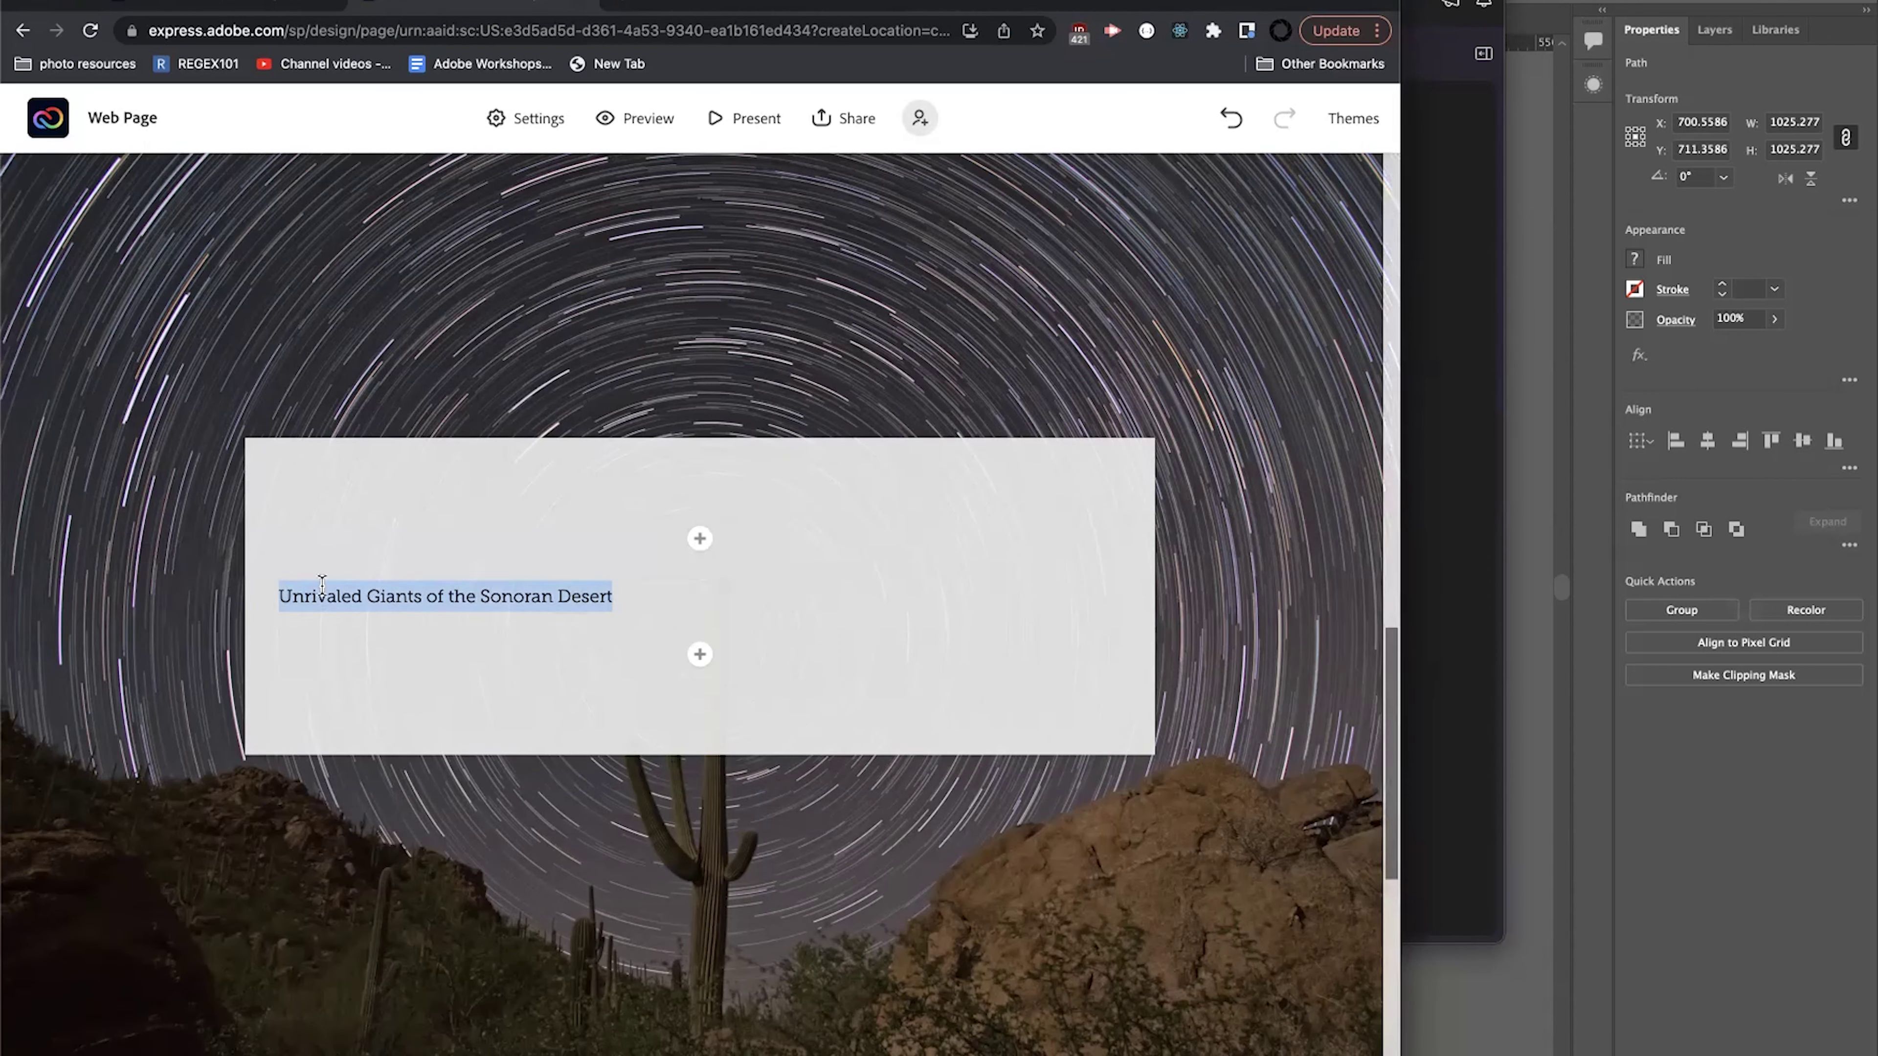
click(437, 553)
key(super+i)
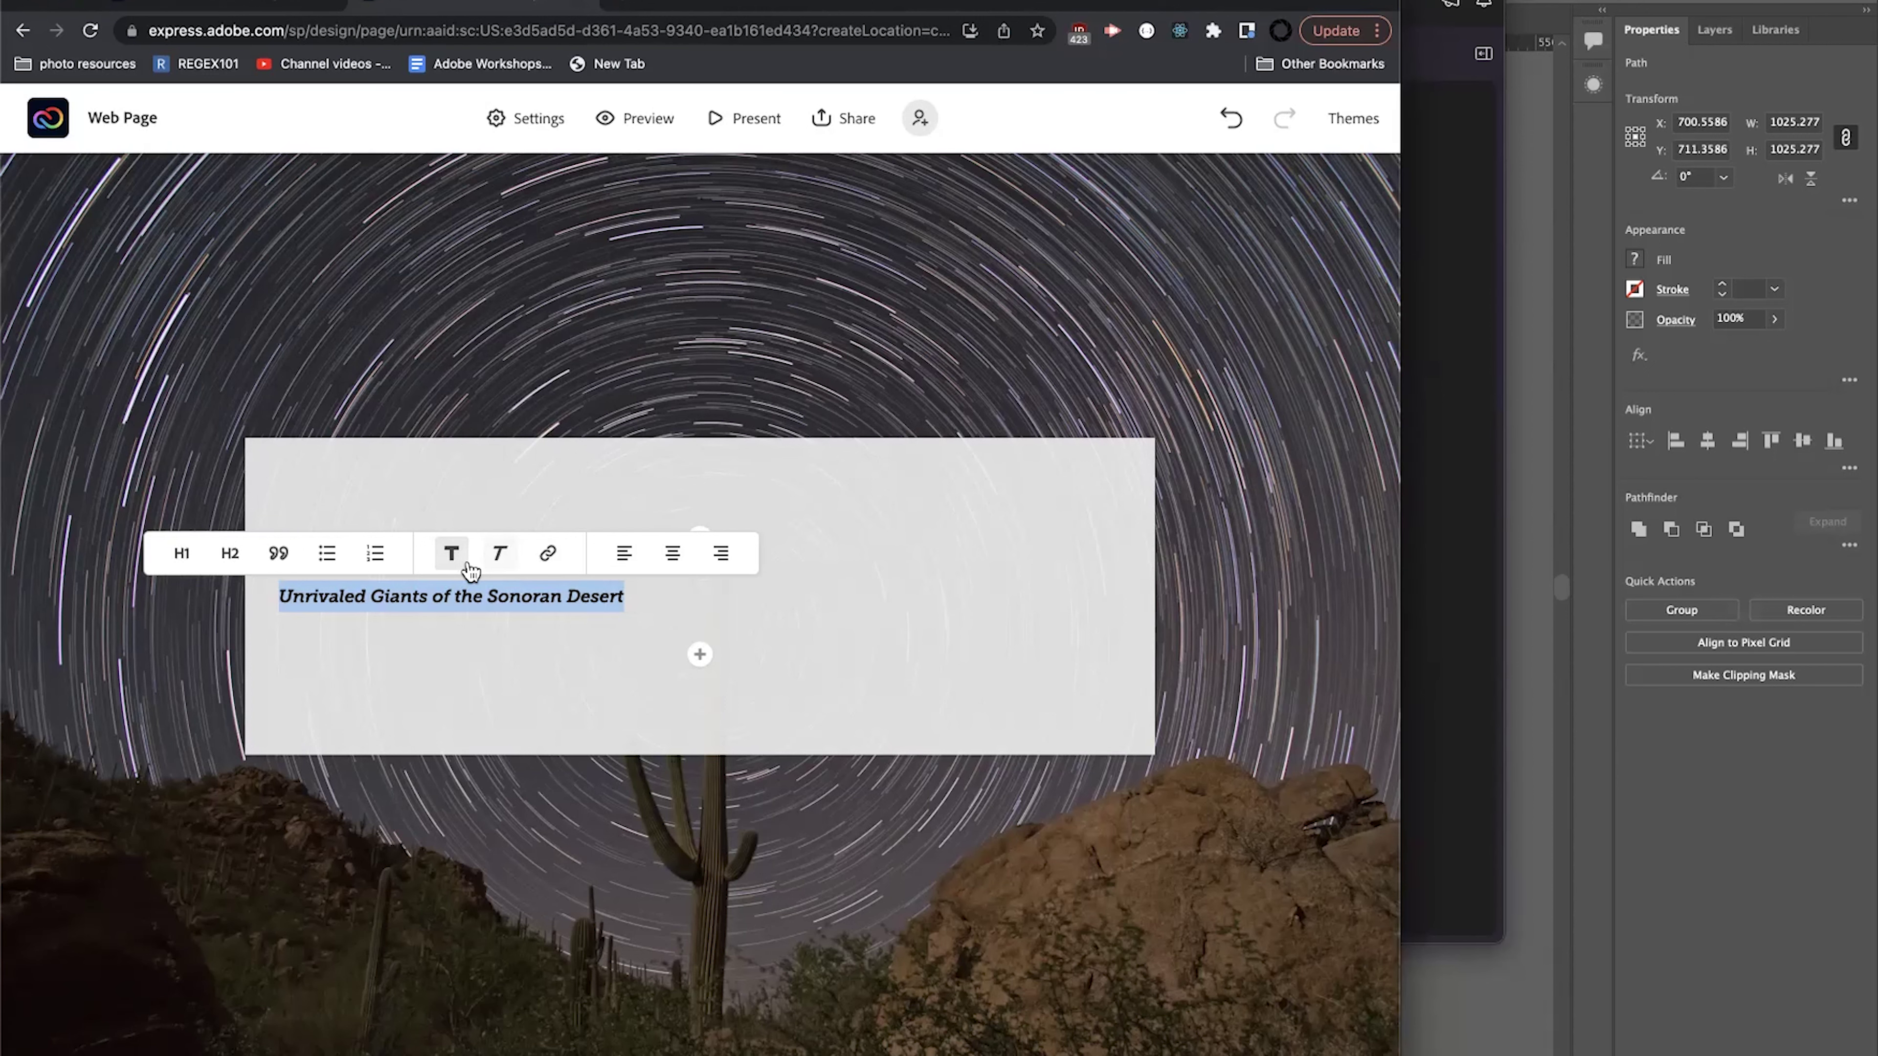
click(181, 553)
Compare the content types offered below the heading inside the glideshow panel with those offered beneath the glideshow section.
click(700, 662)
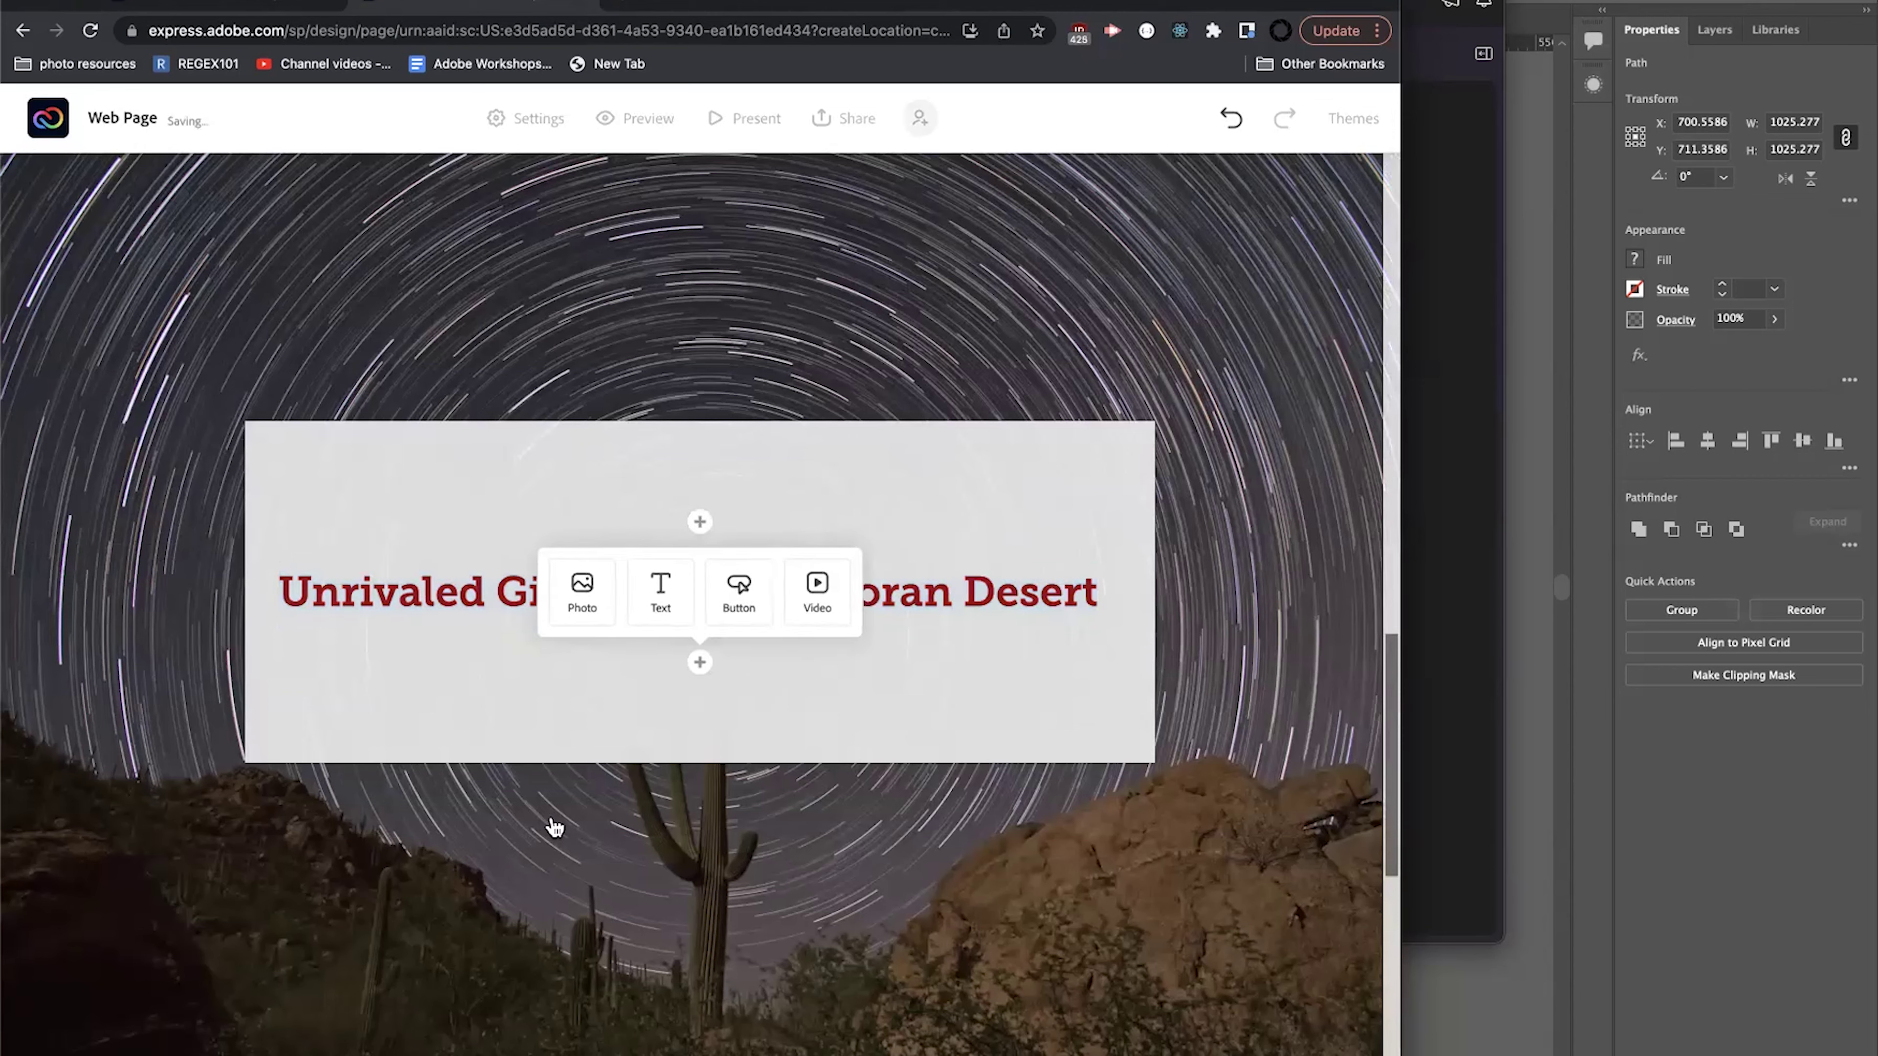
click(474, 604)
scroll(473, 604, down, 5)
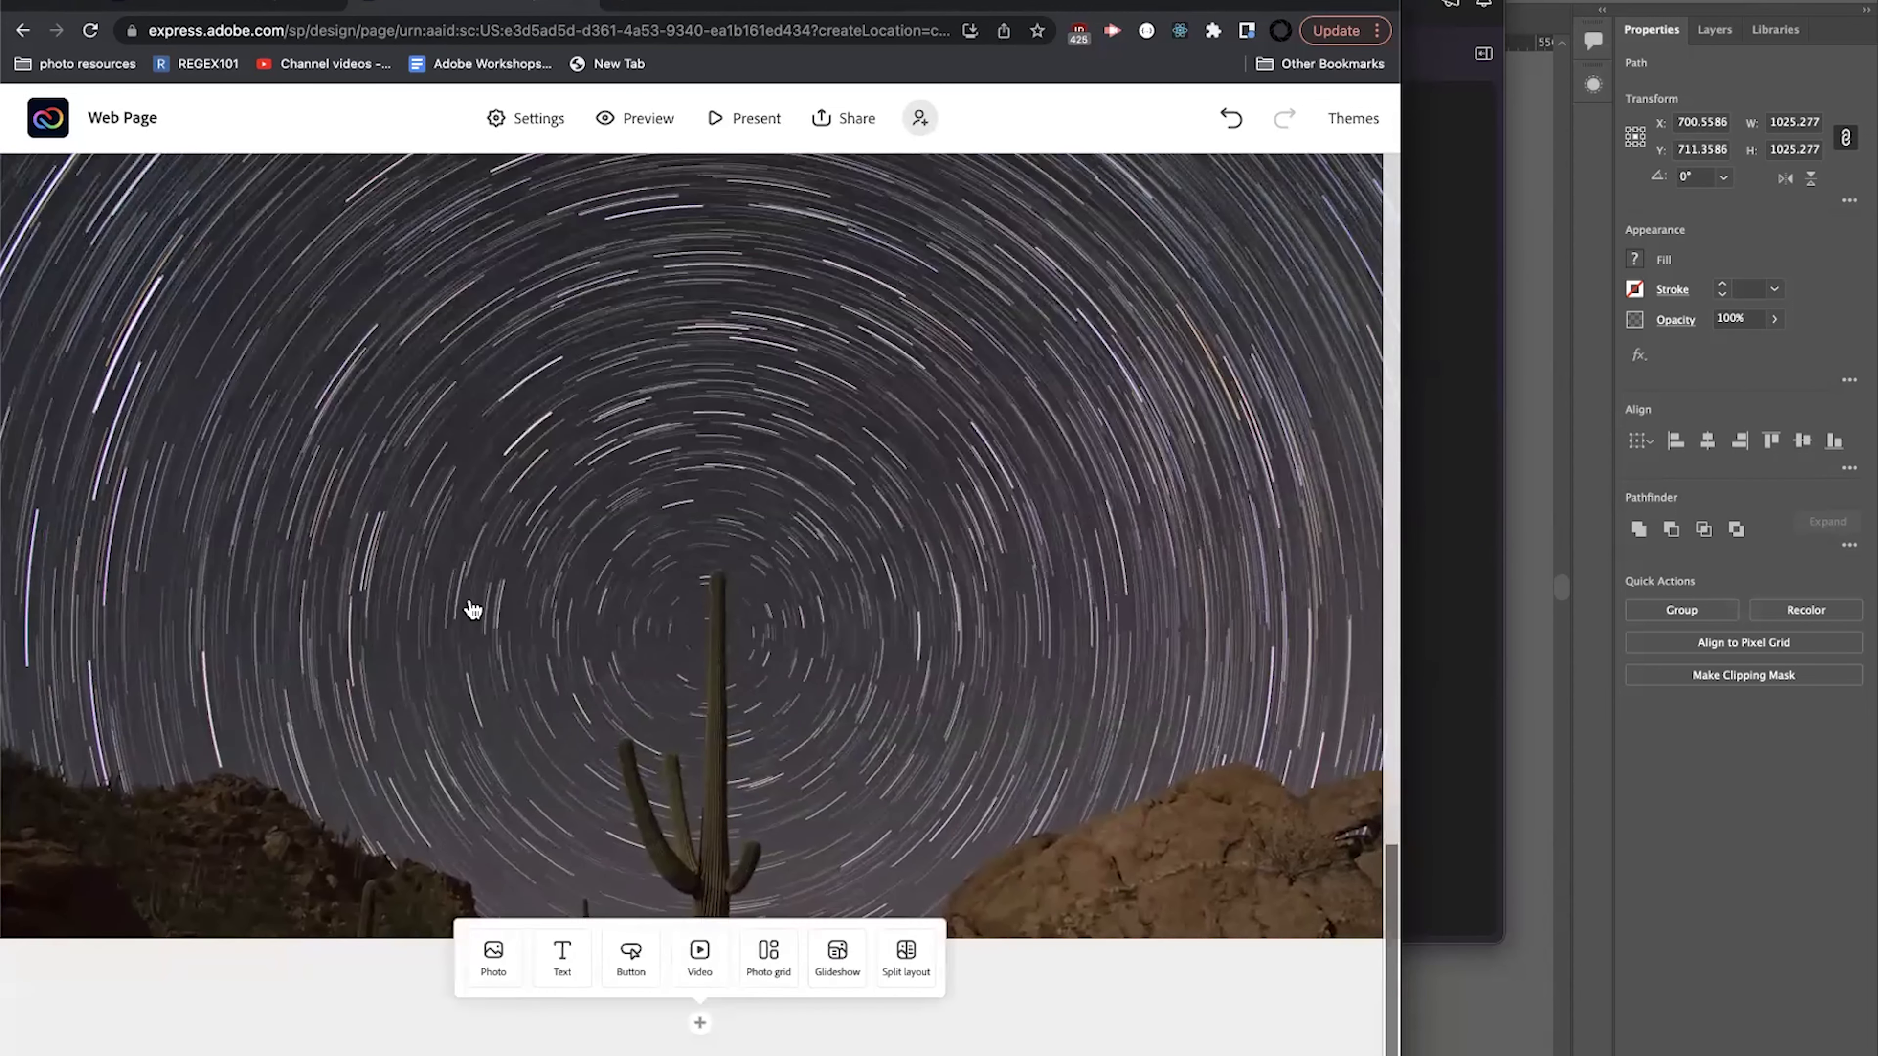
scroll(474, 607, up, 10)
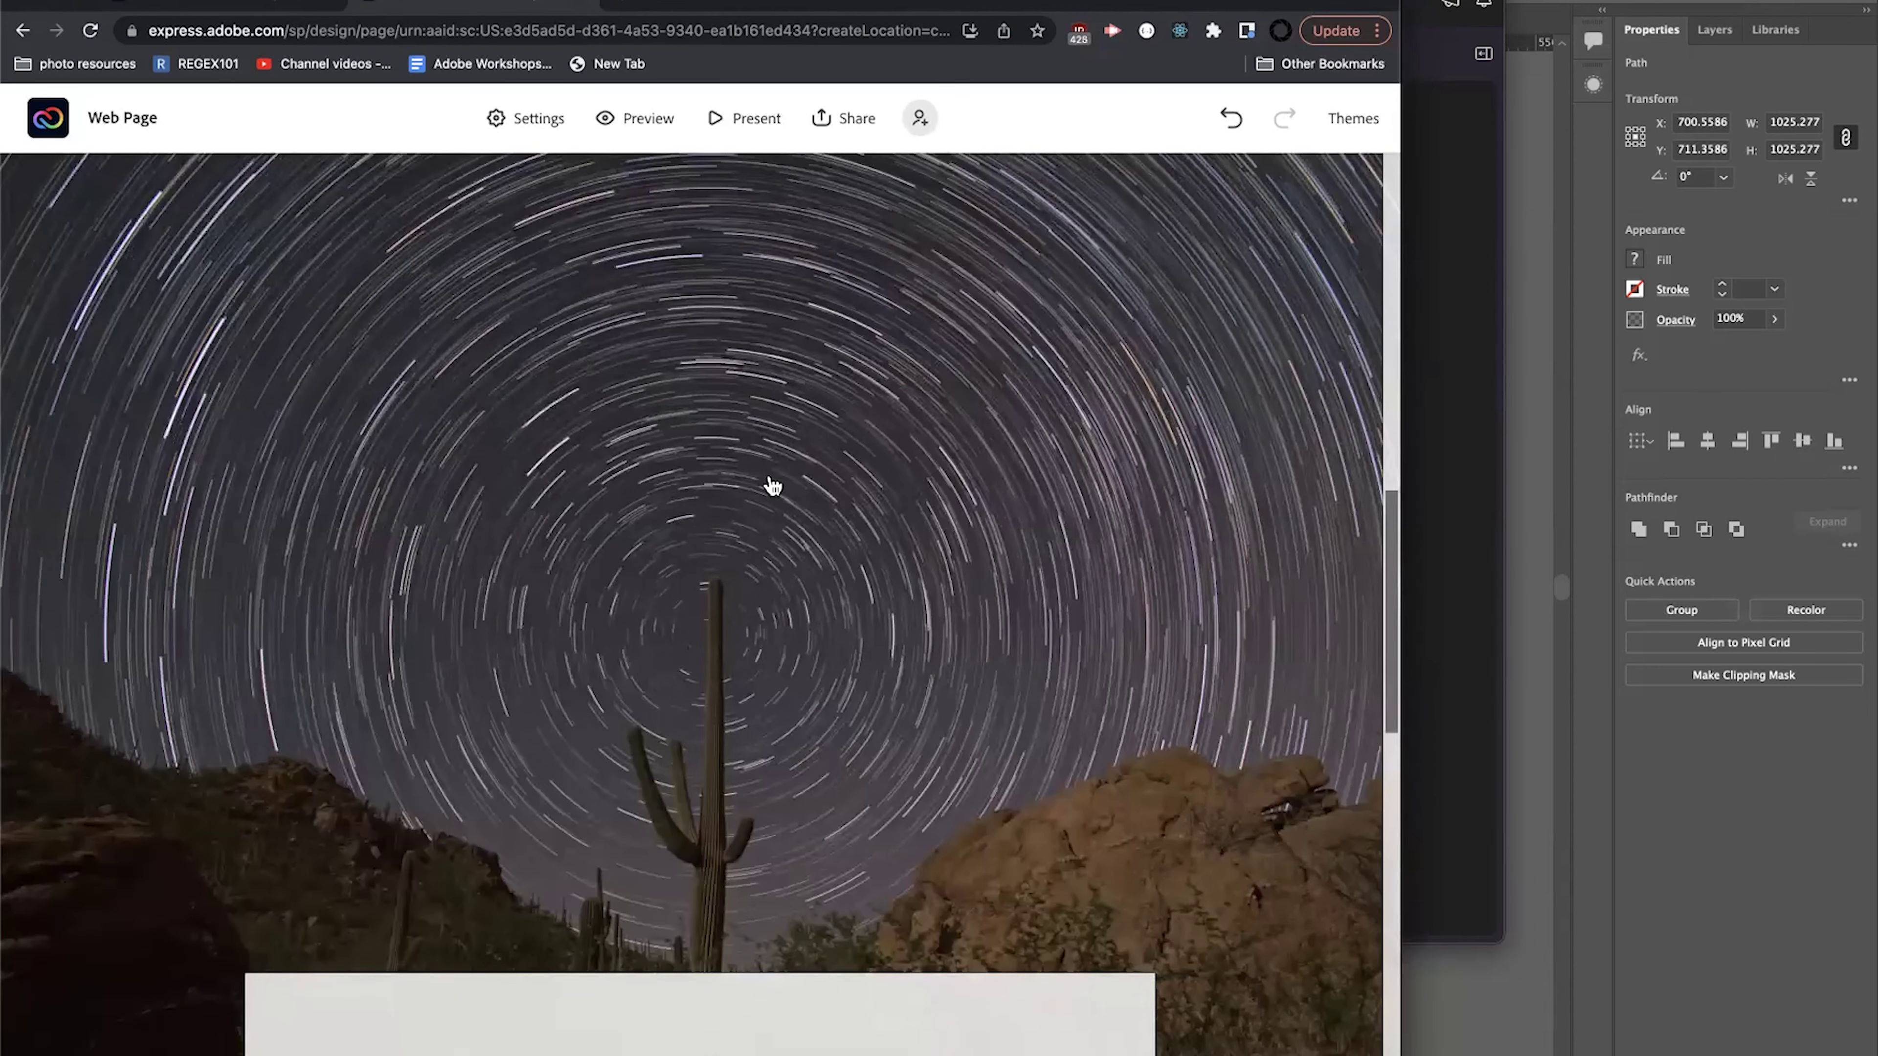
scroll(772, 487, down, 5)
click(699, 638)
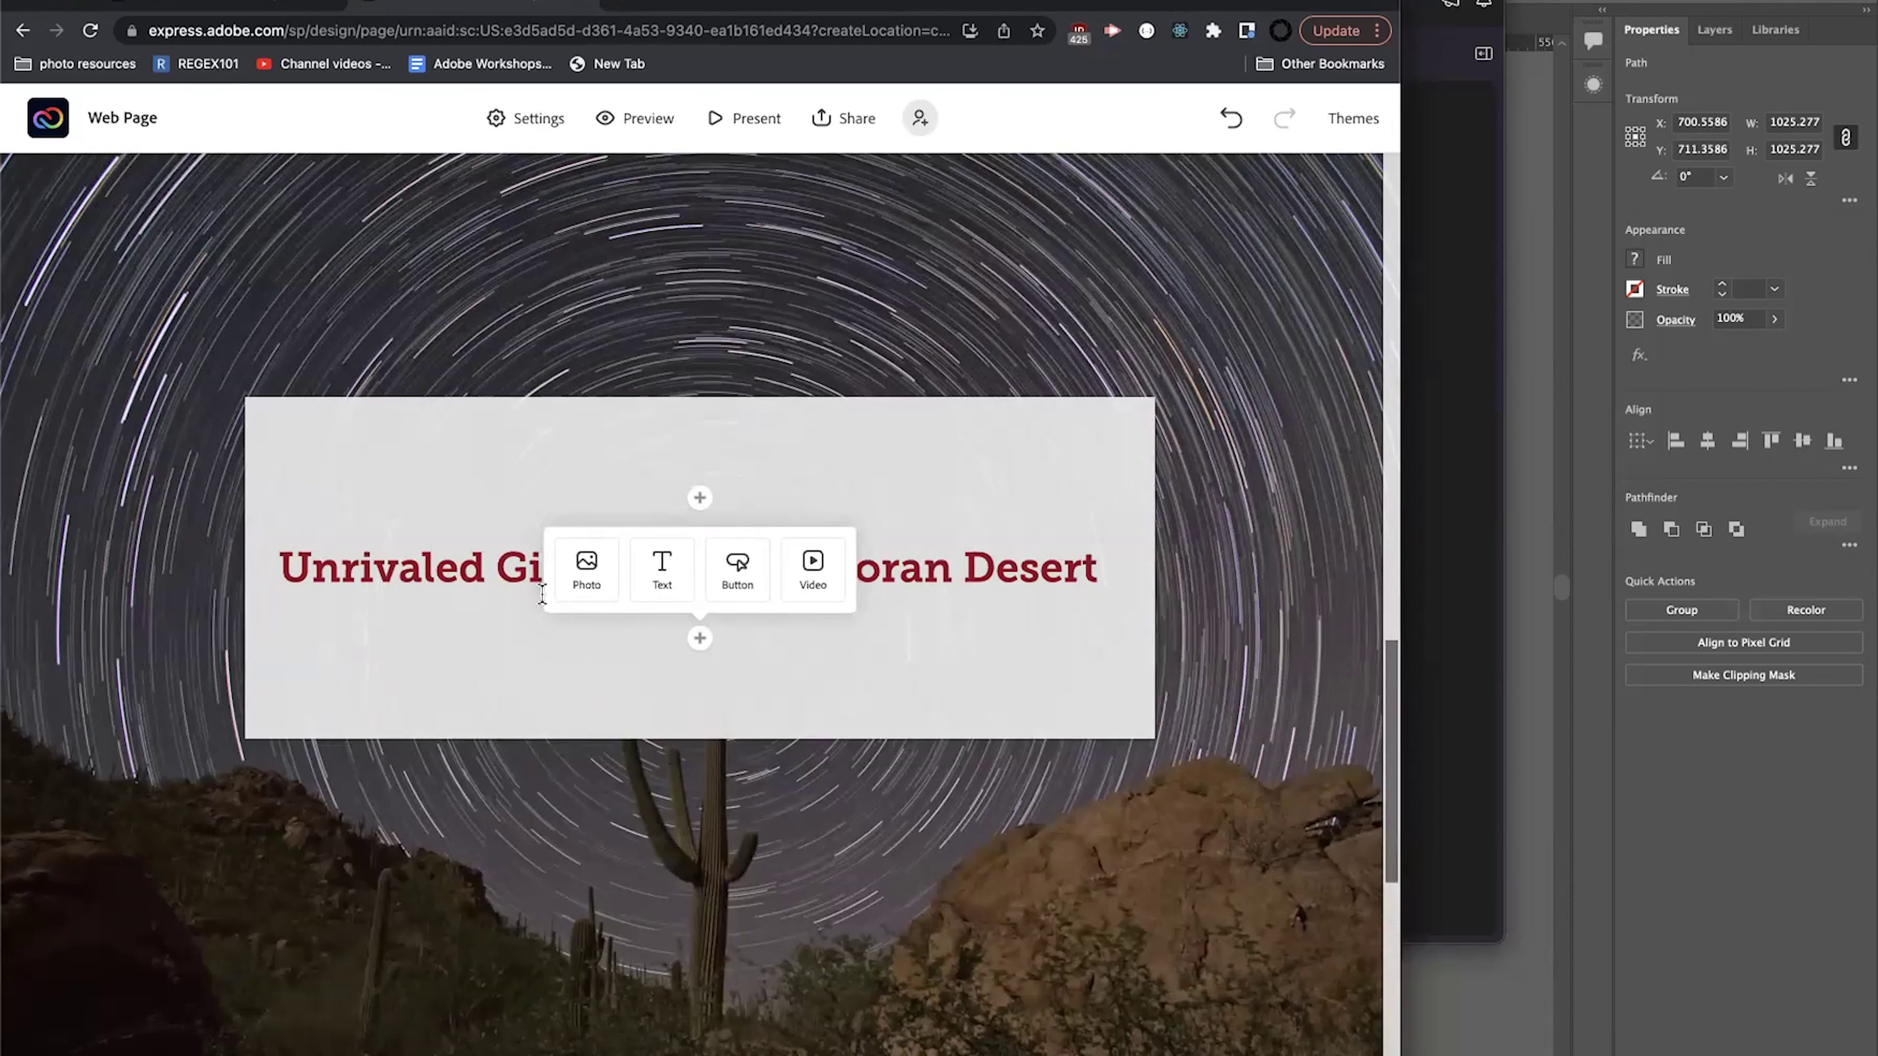
Add a video block below the heading, search YouTube for "saguaros", and open "Best of Saguaro National Park | America's National Parks".
click(789, 590)
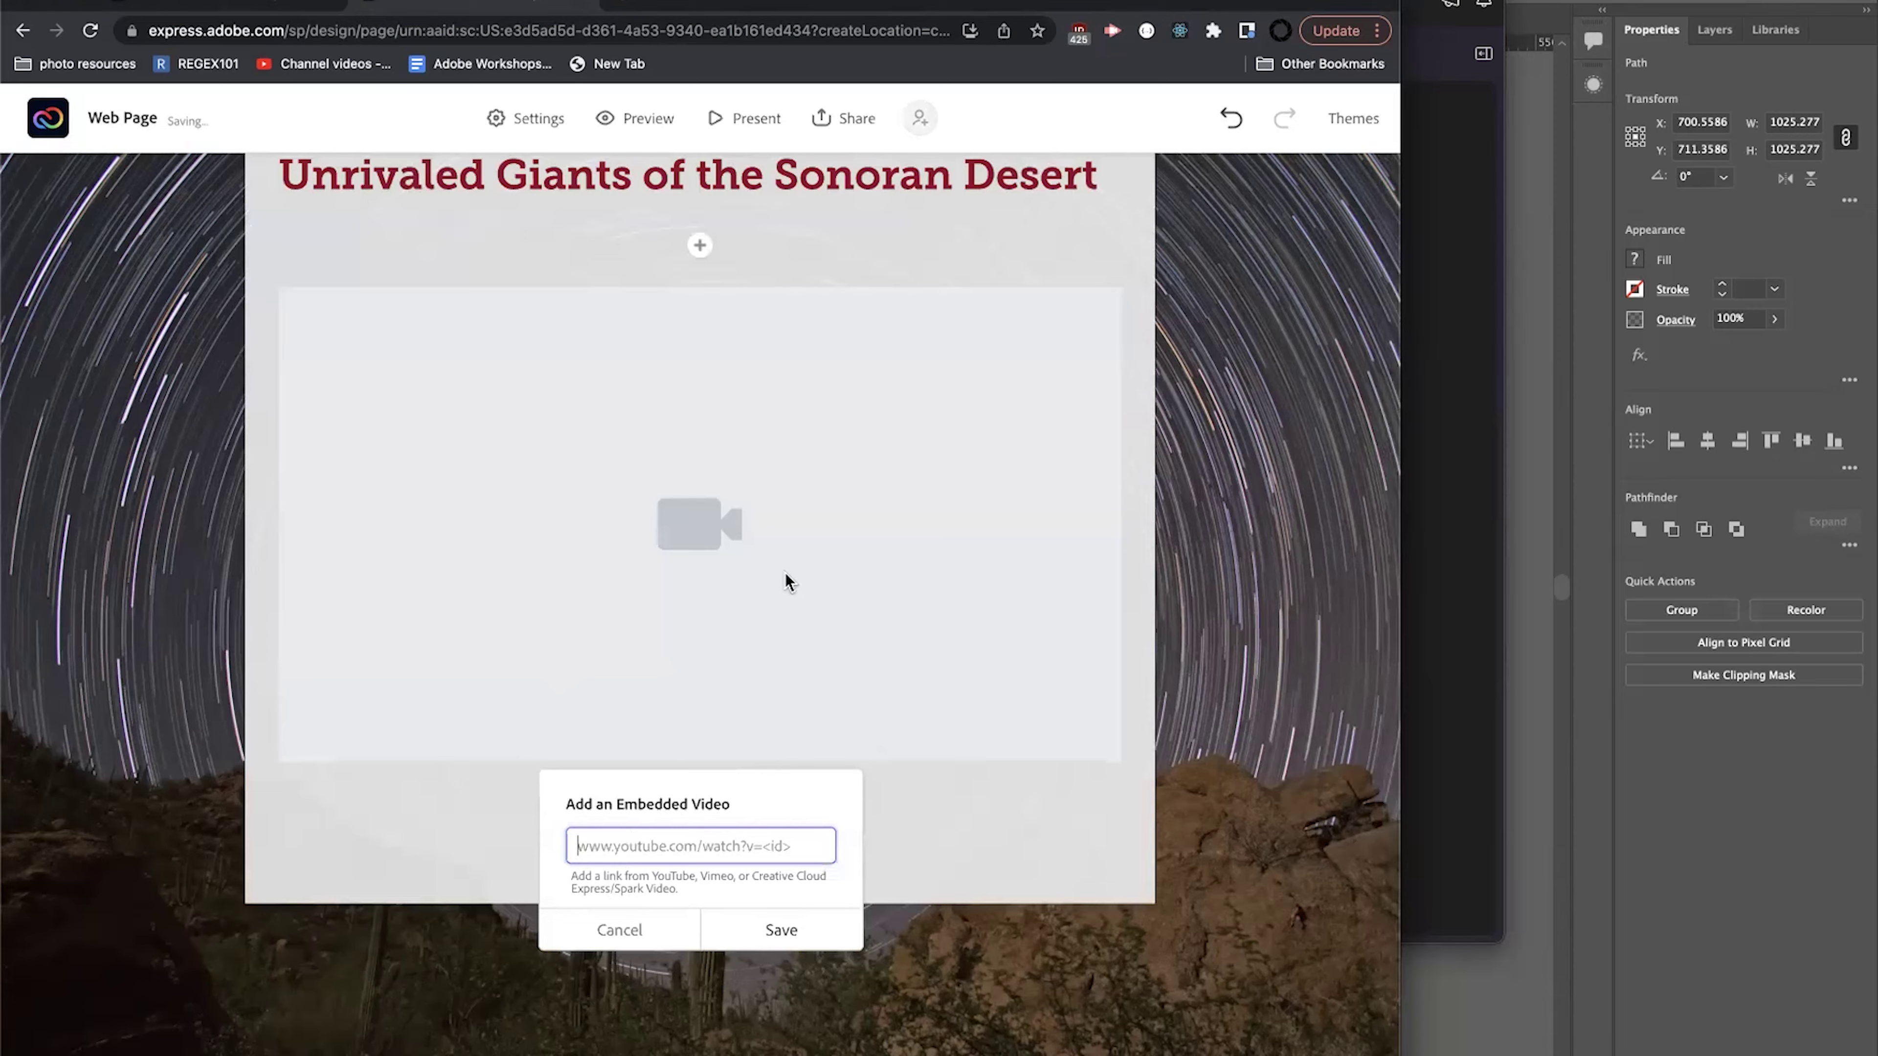
key(ctrl+t)
text(youtube.com)
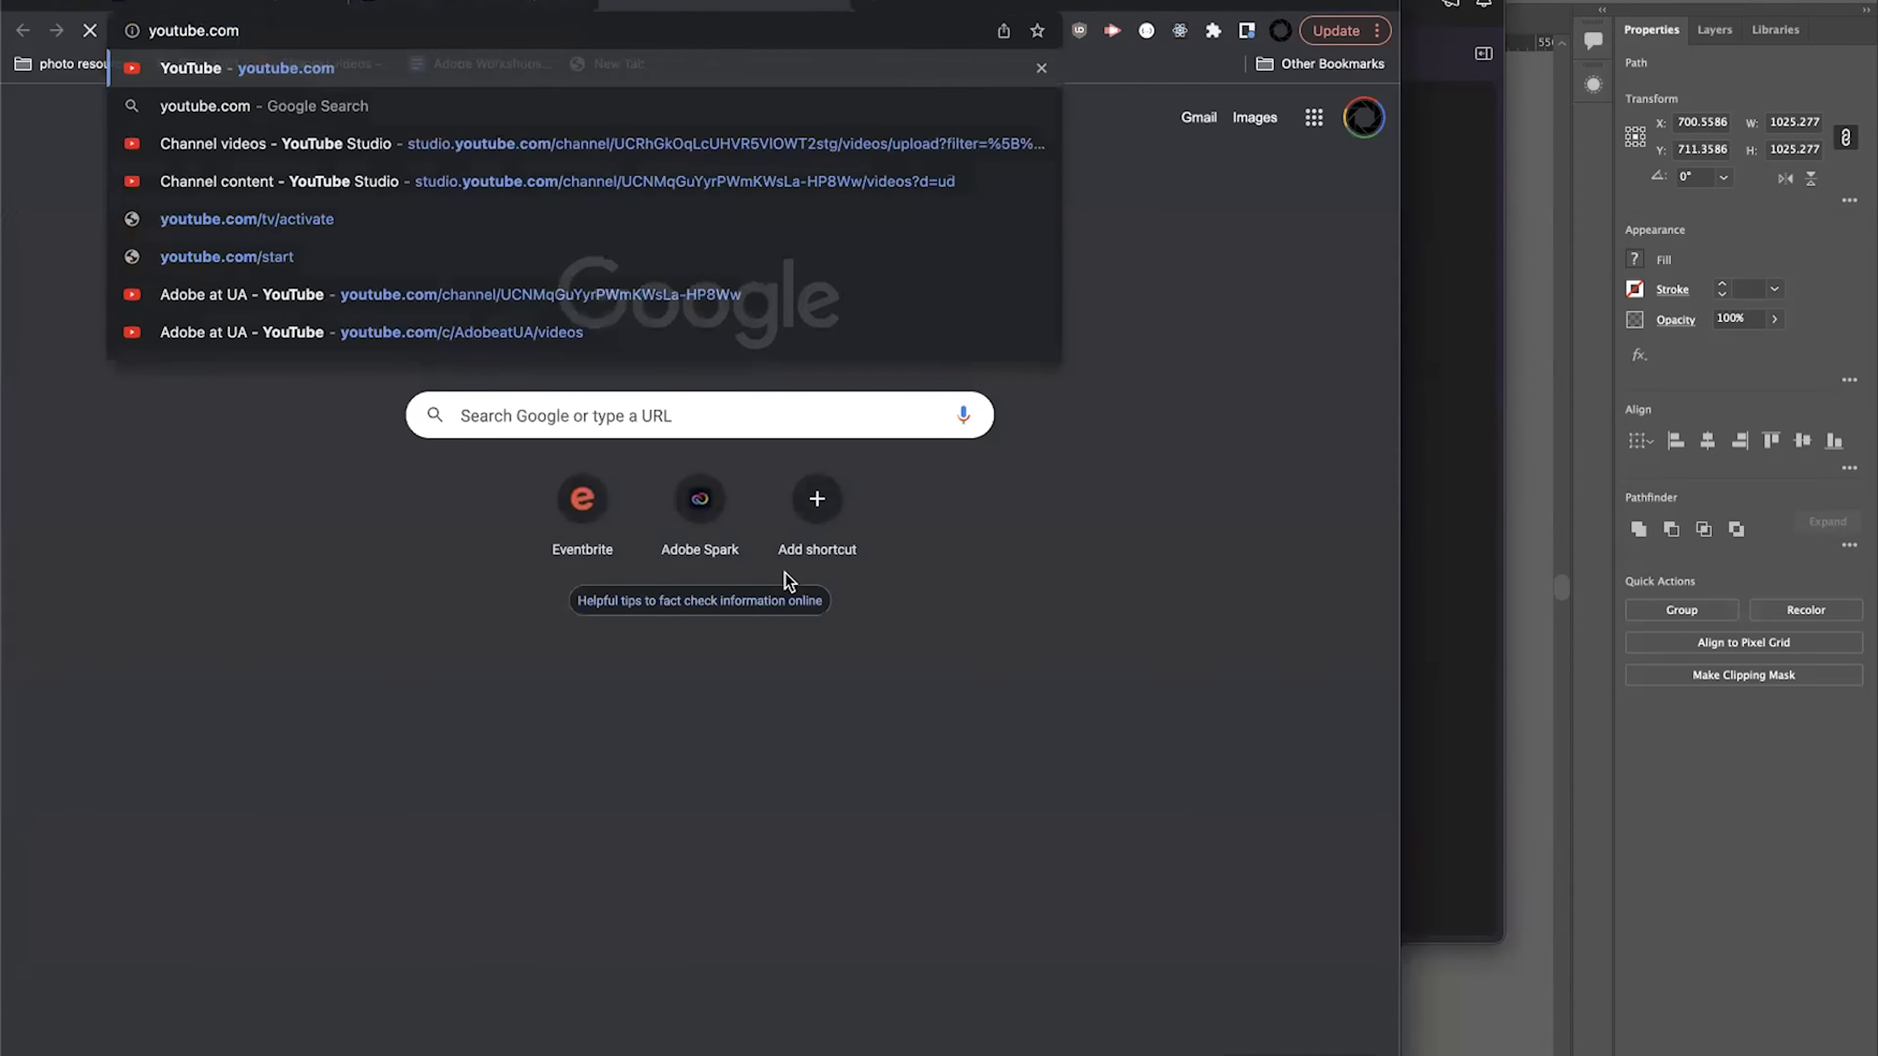
key(Return)
click(435, 118)
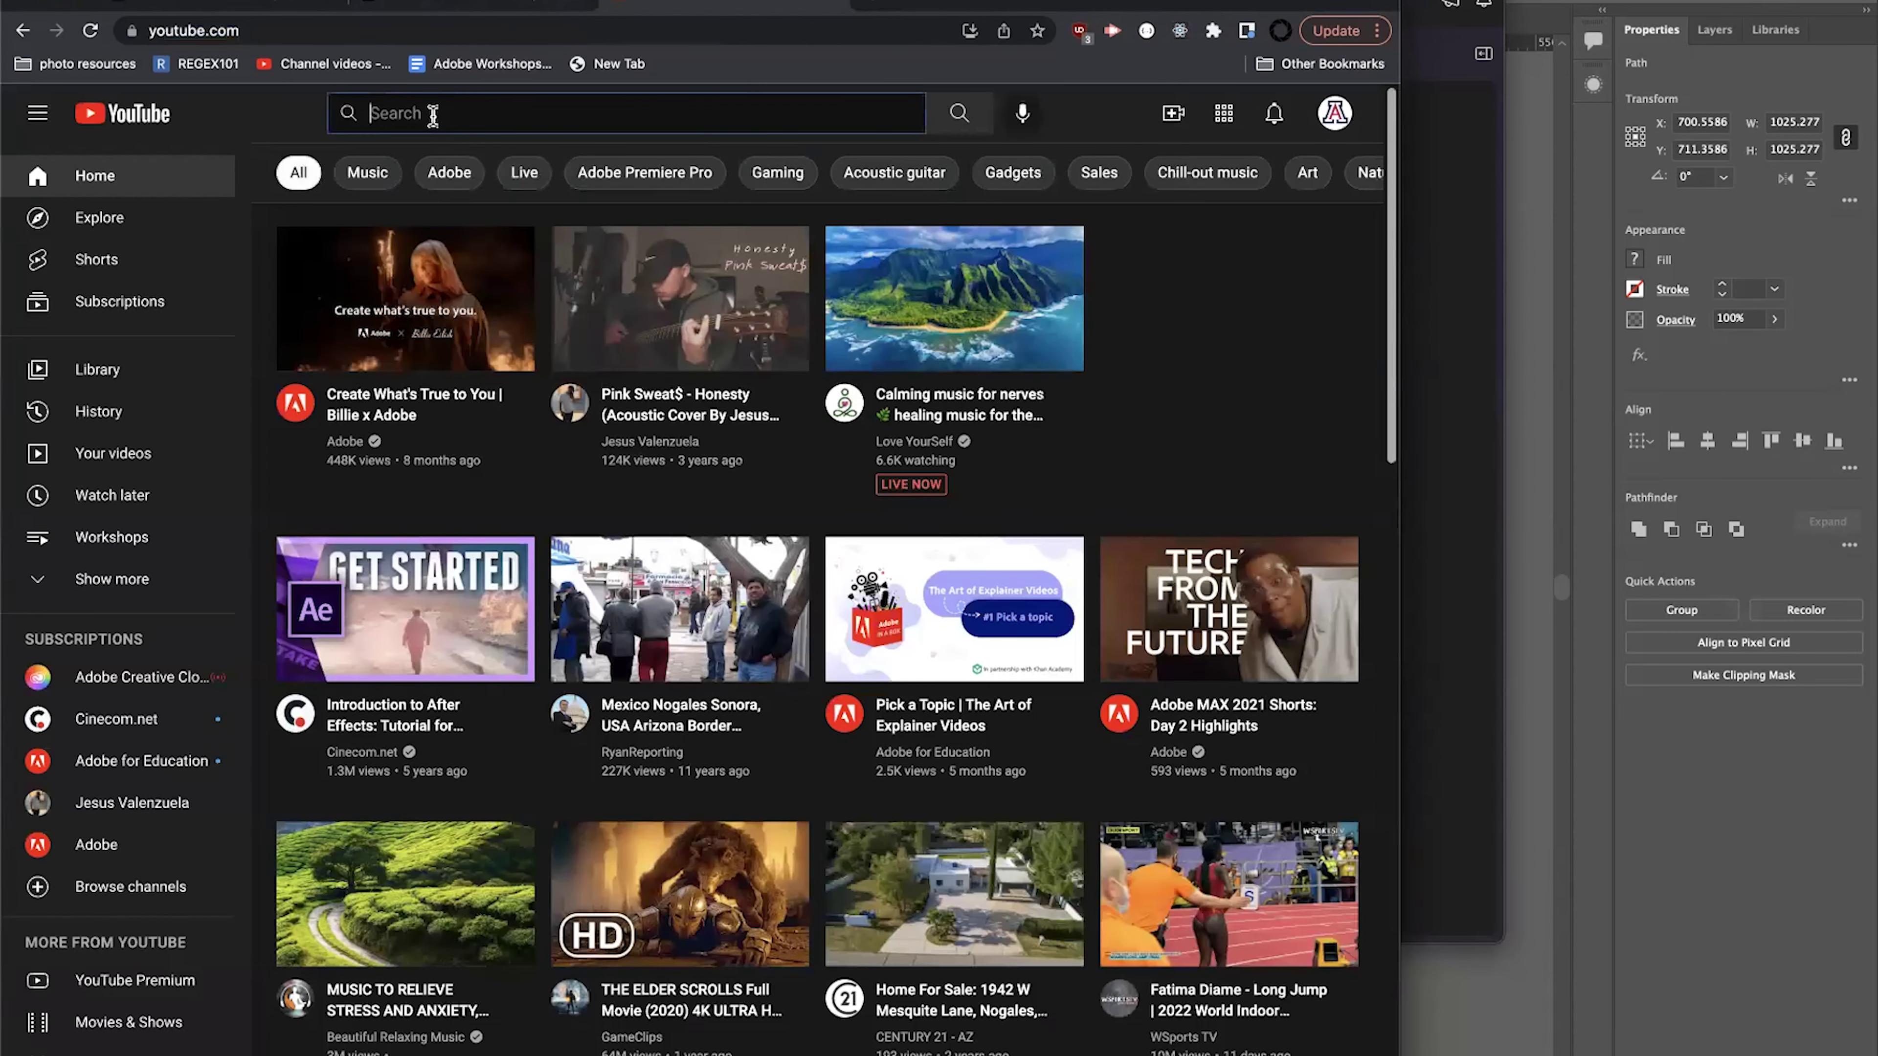
text(saguaros)
key(Return)
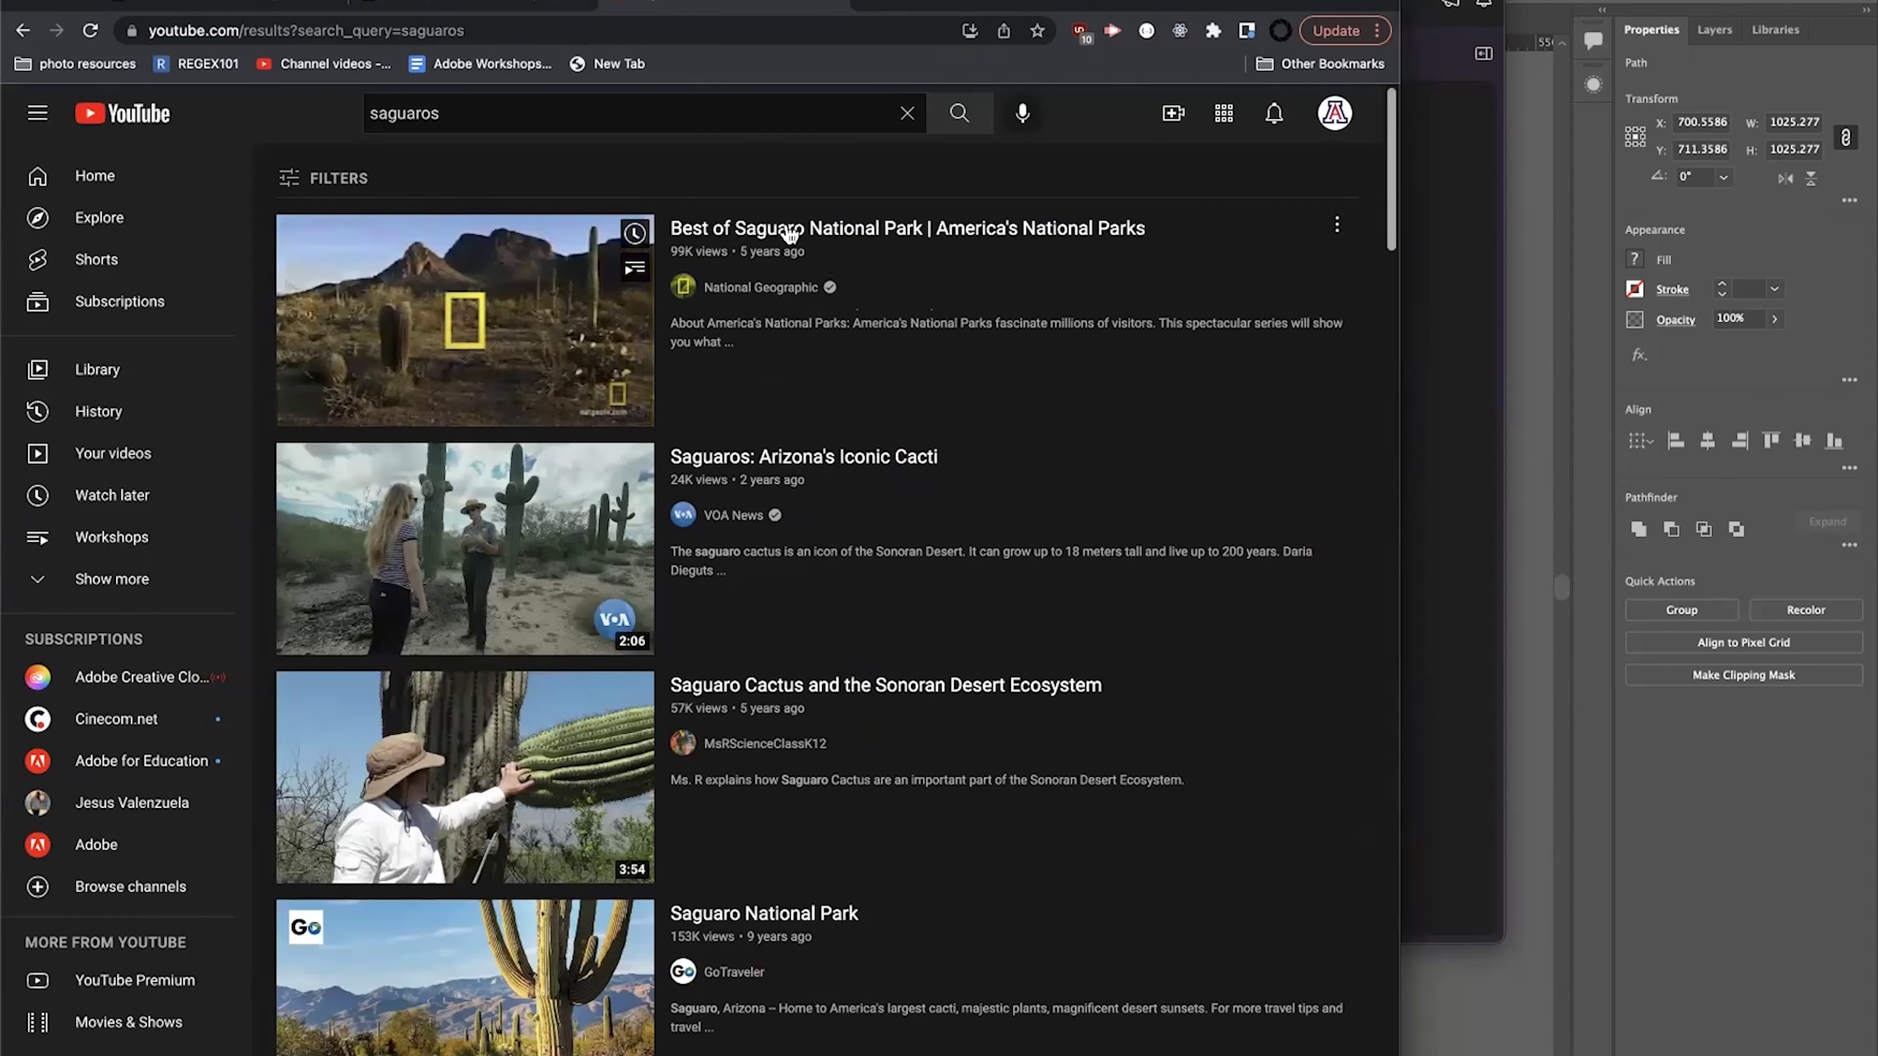
click(782, 232)
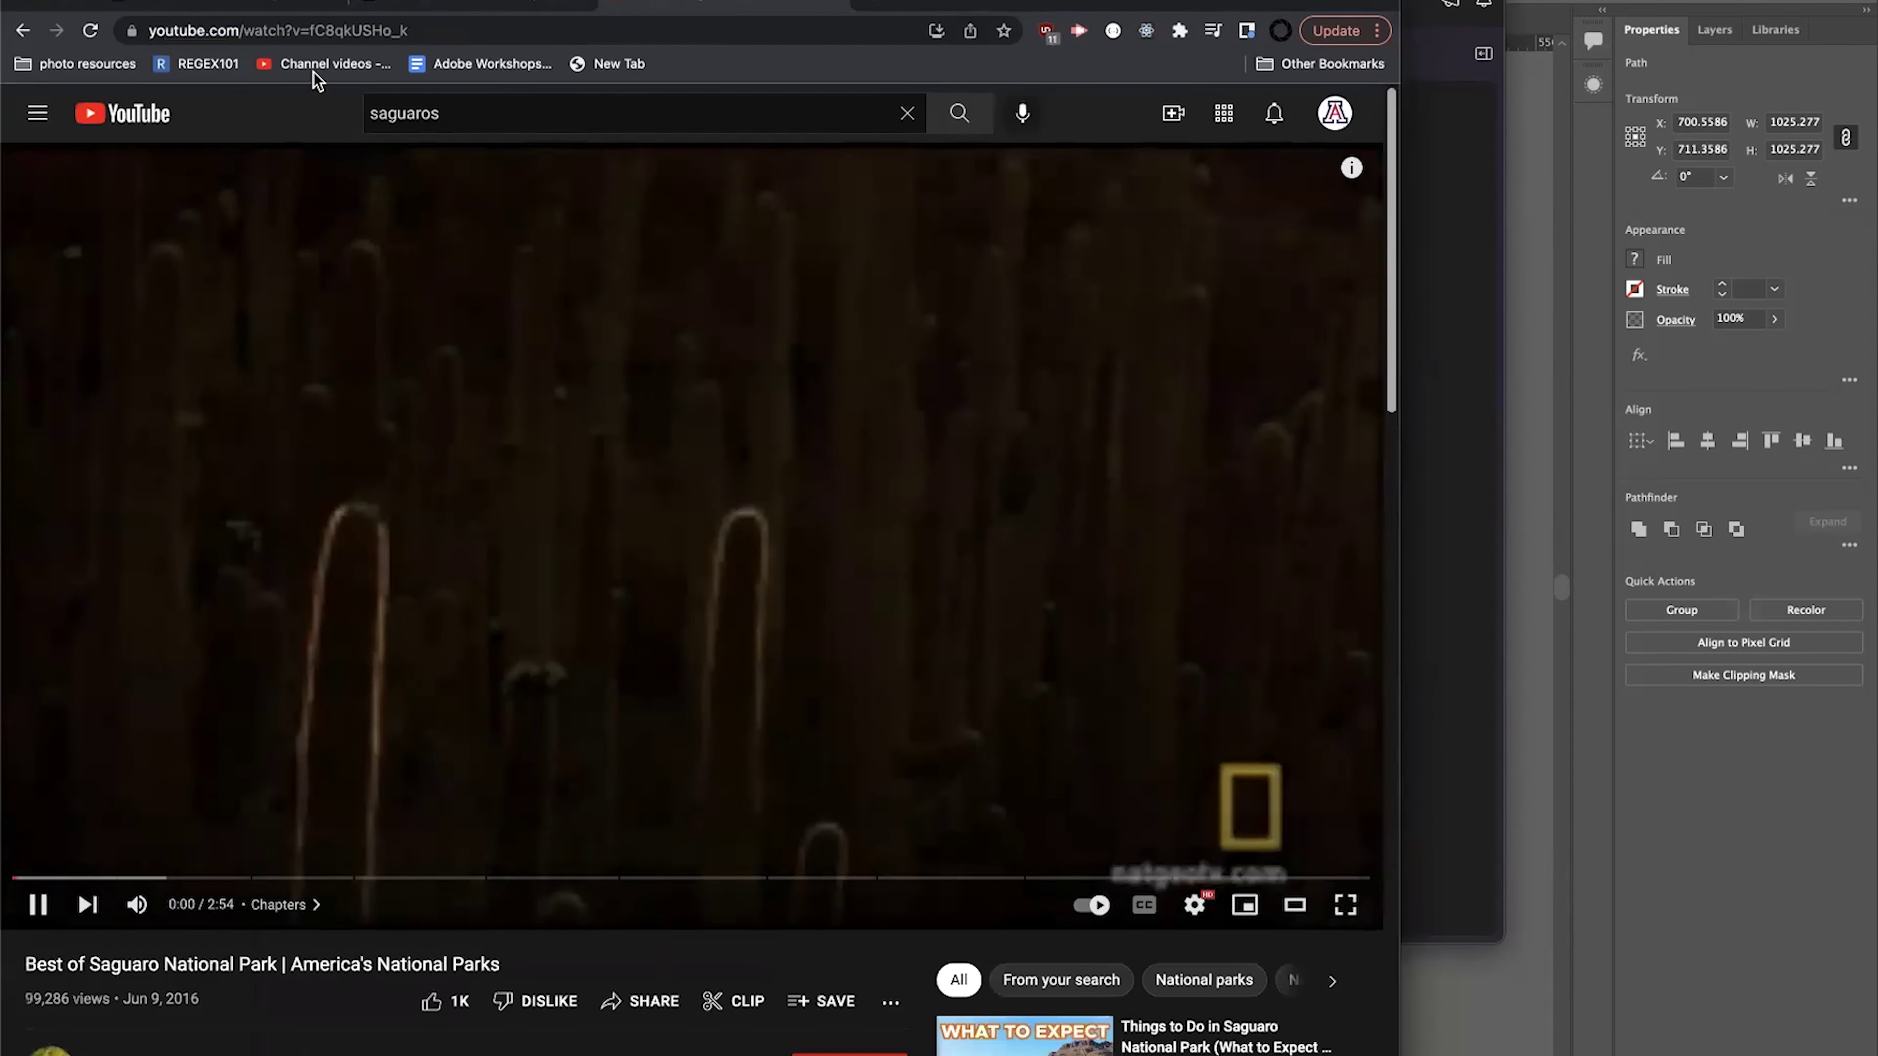
Copy the YouTube video's address and embed it in the empty video block of the glideshow panel.
click(297, 37)
key(ctrl+shift+Tab)
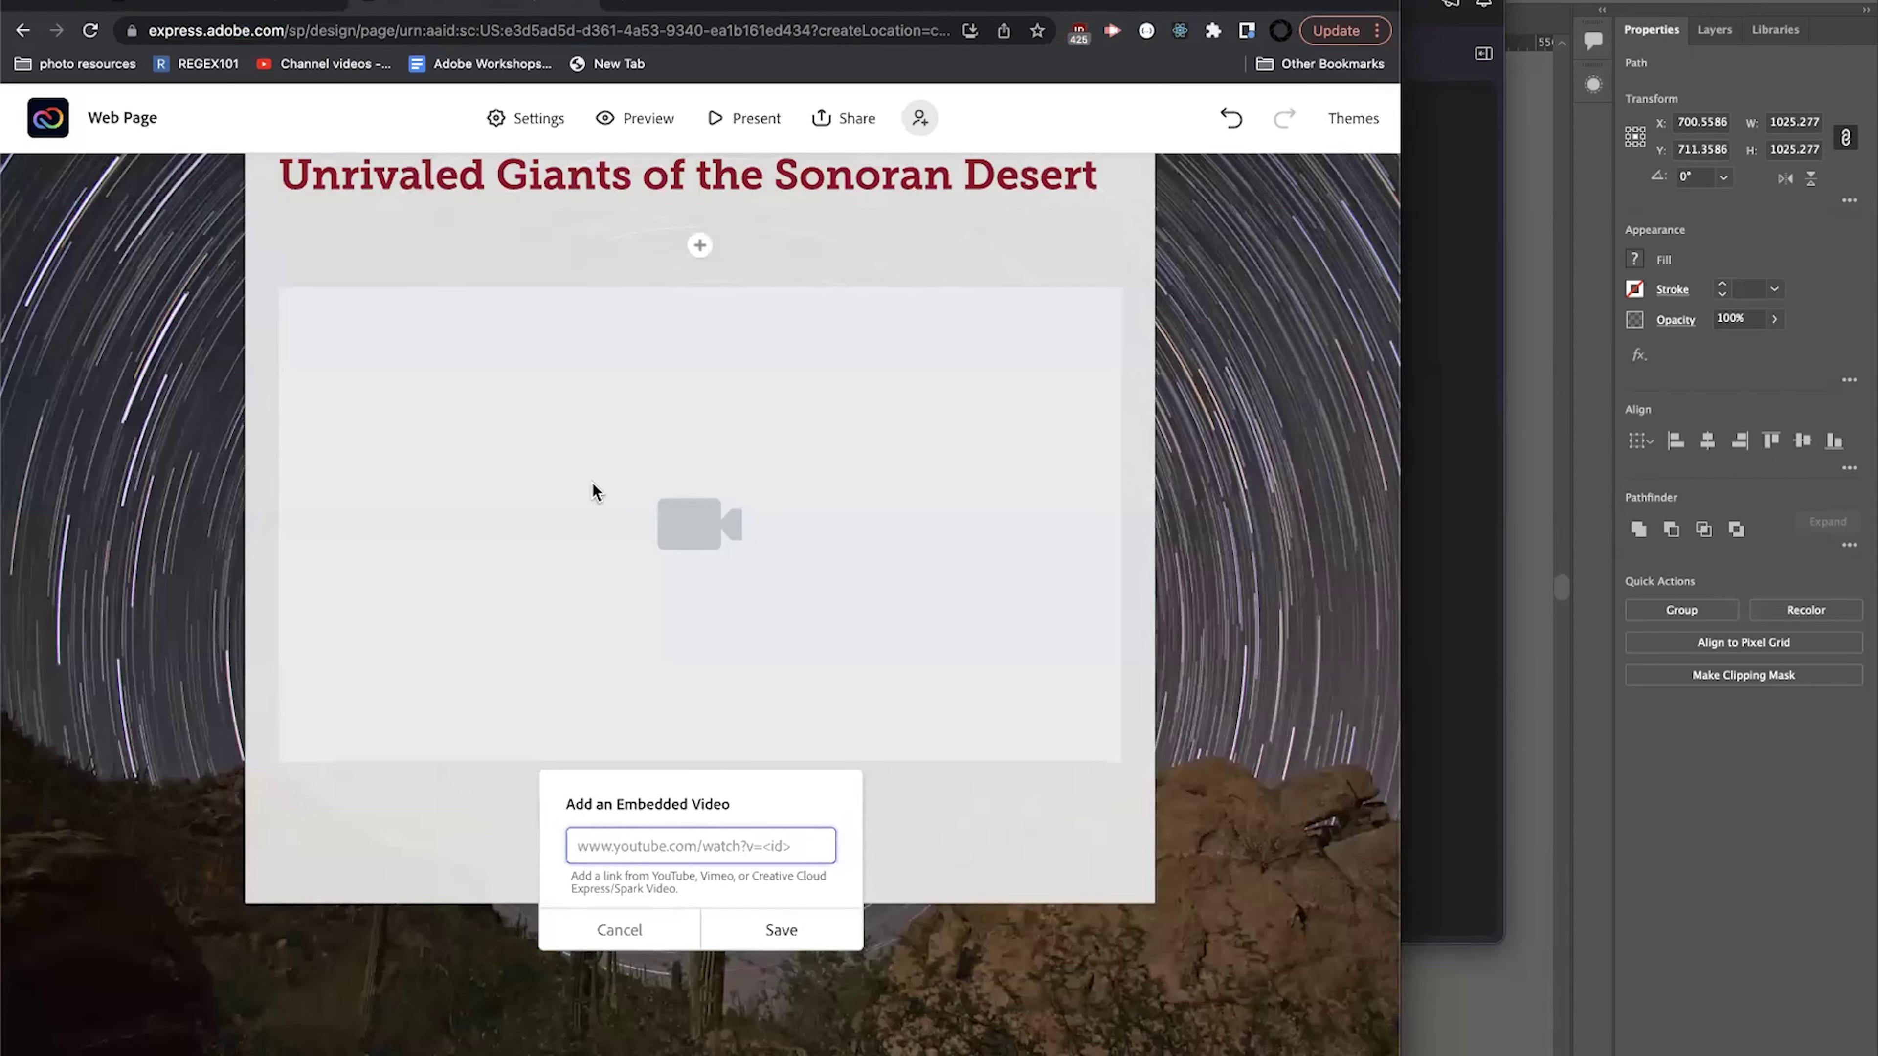
key(super+v)
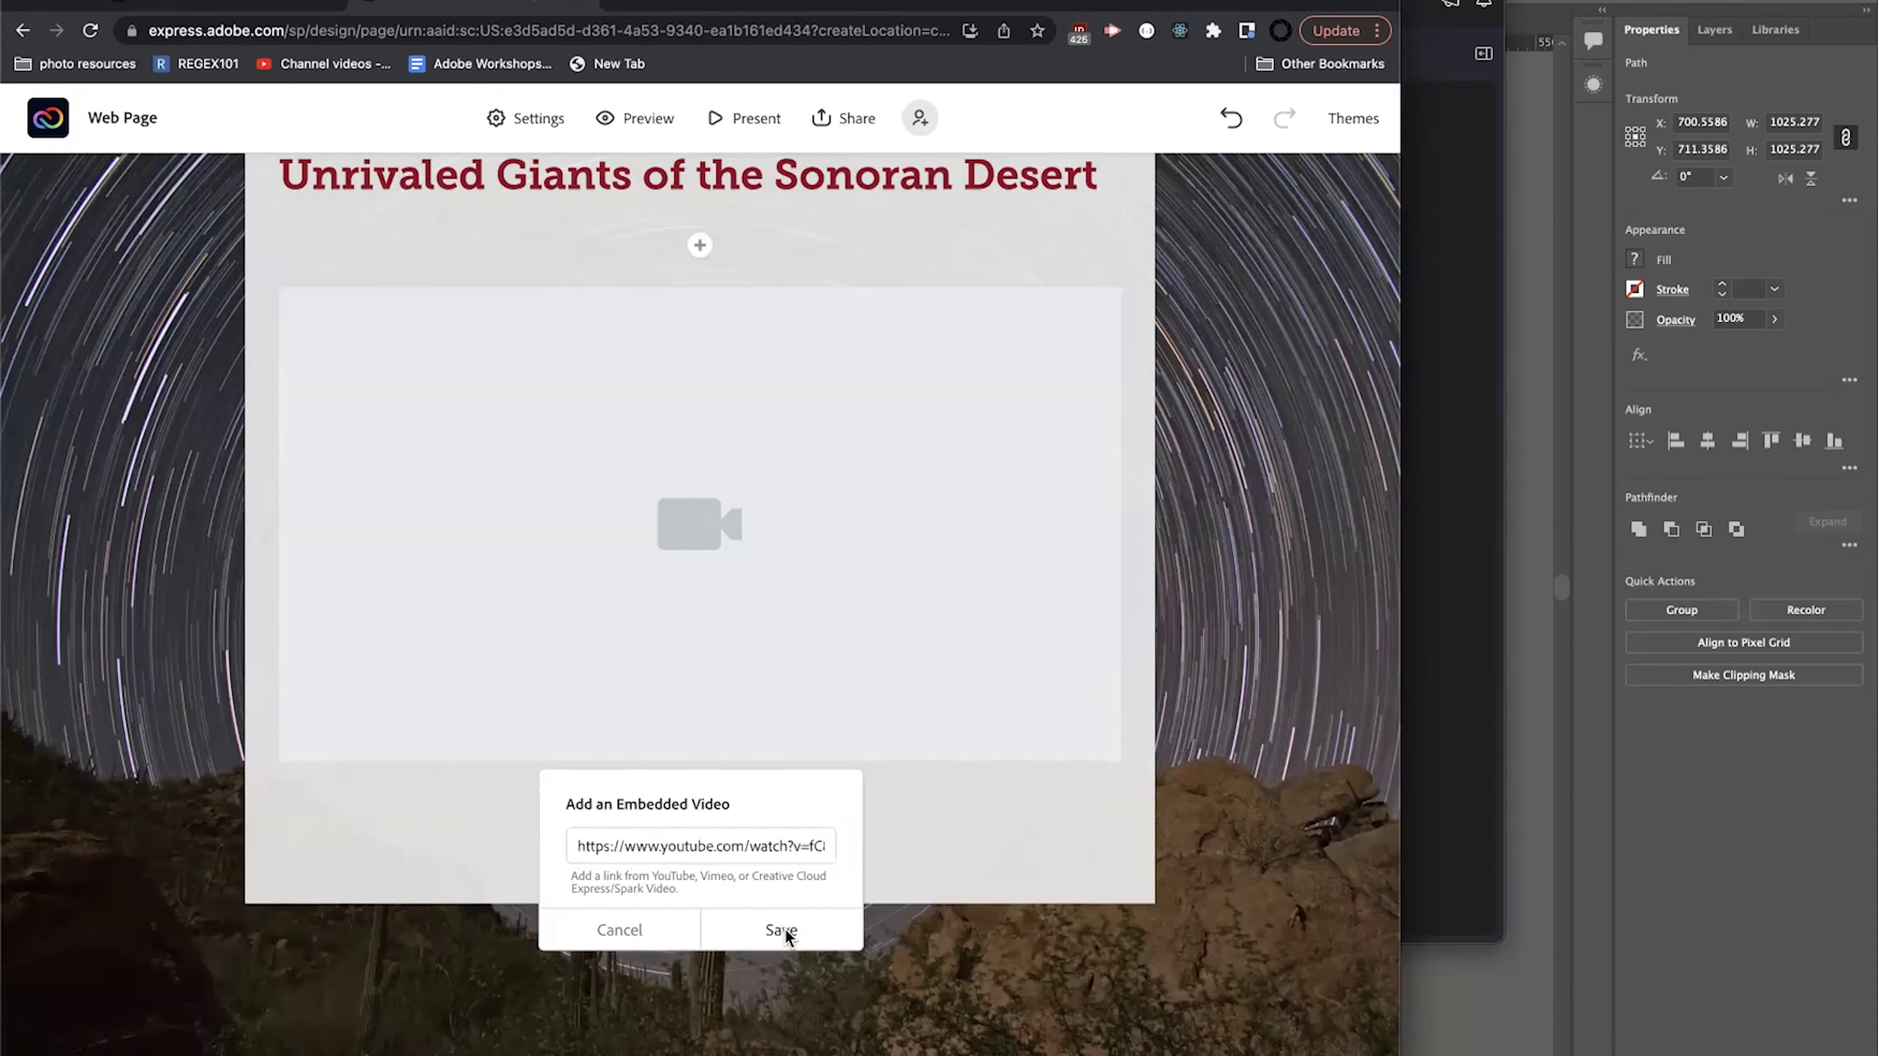
click(776, 930)
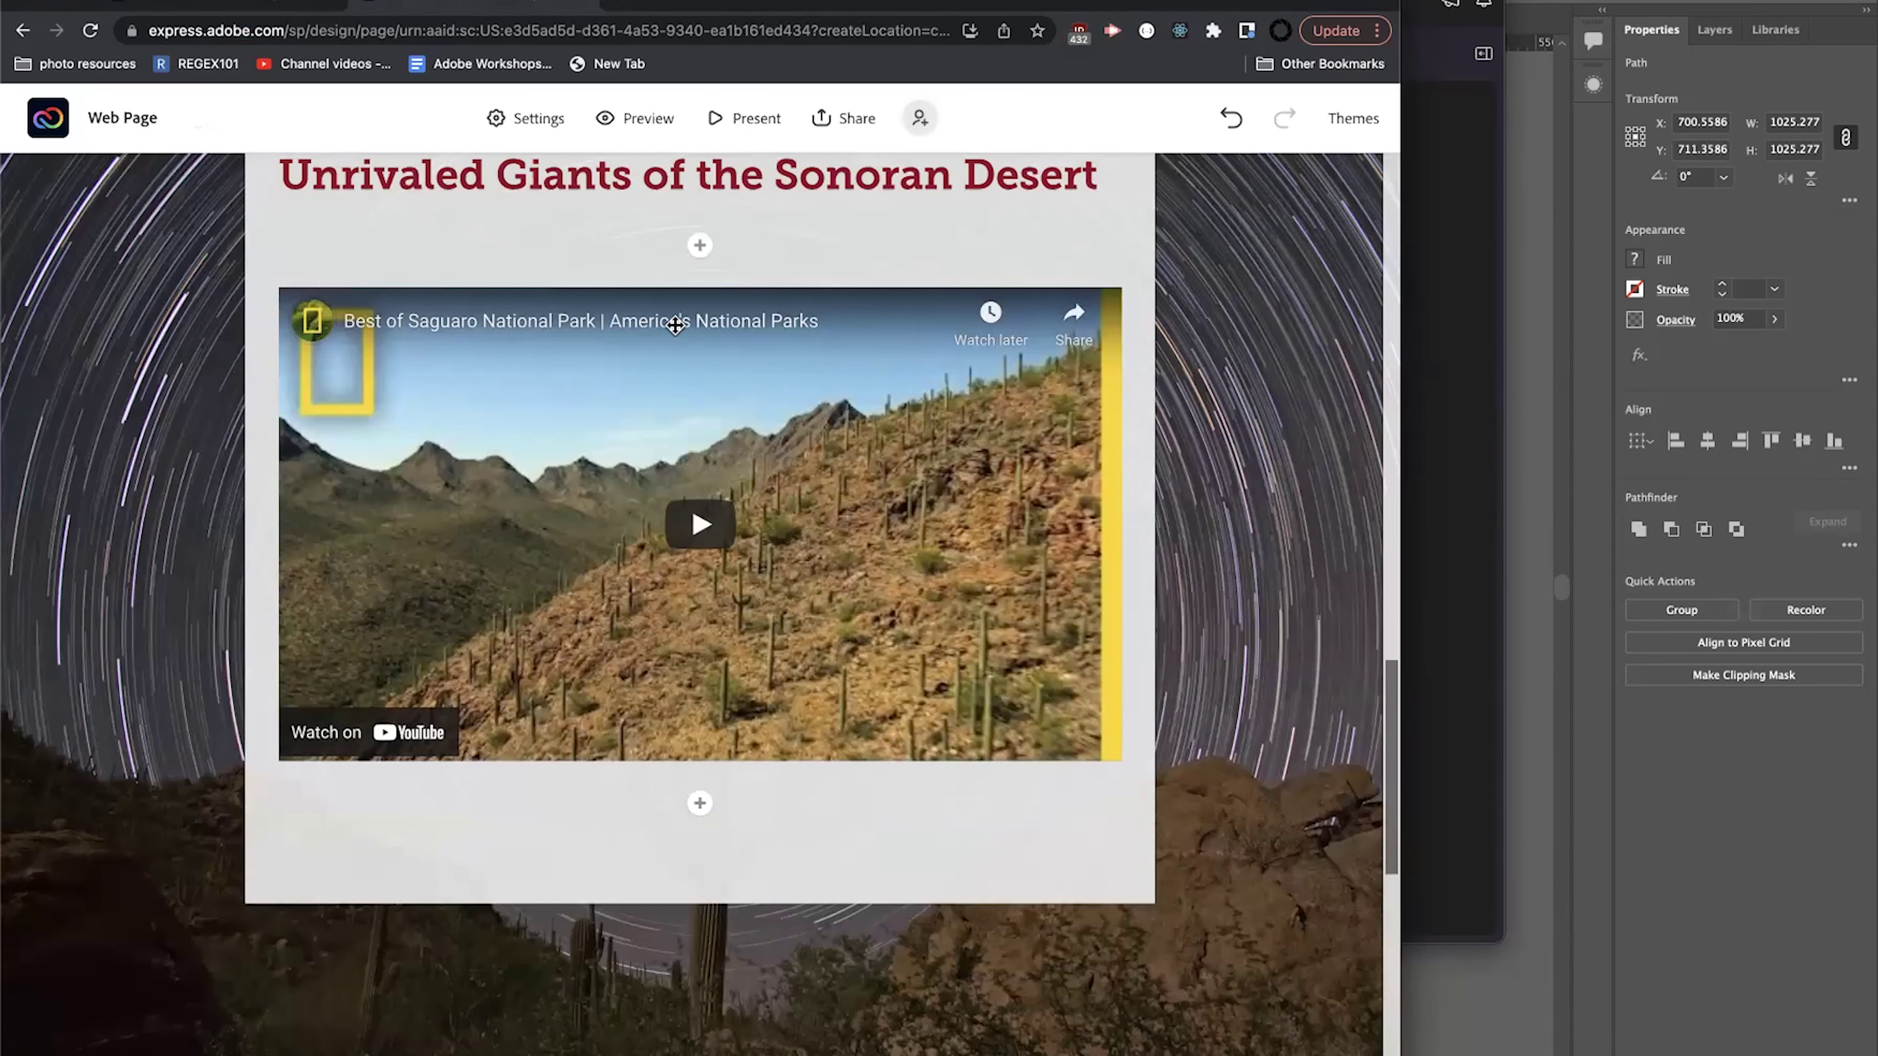
Add a text block beneath the embedded video, and open loremipsum.io from a web search for "lorem ipsum generator".
scroll(675, 424, down, 2)
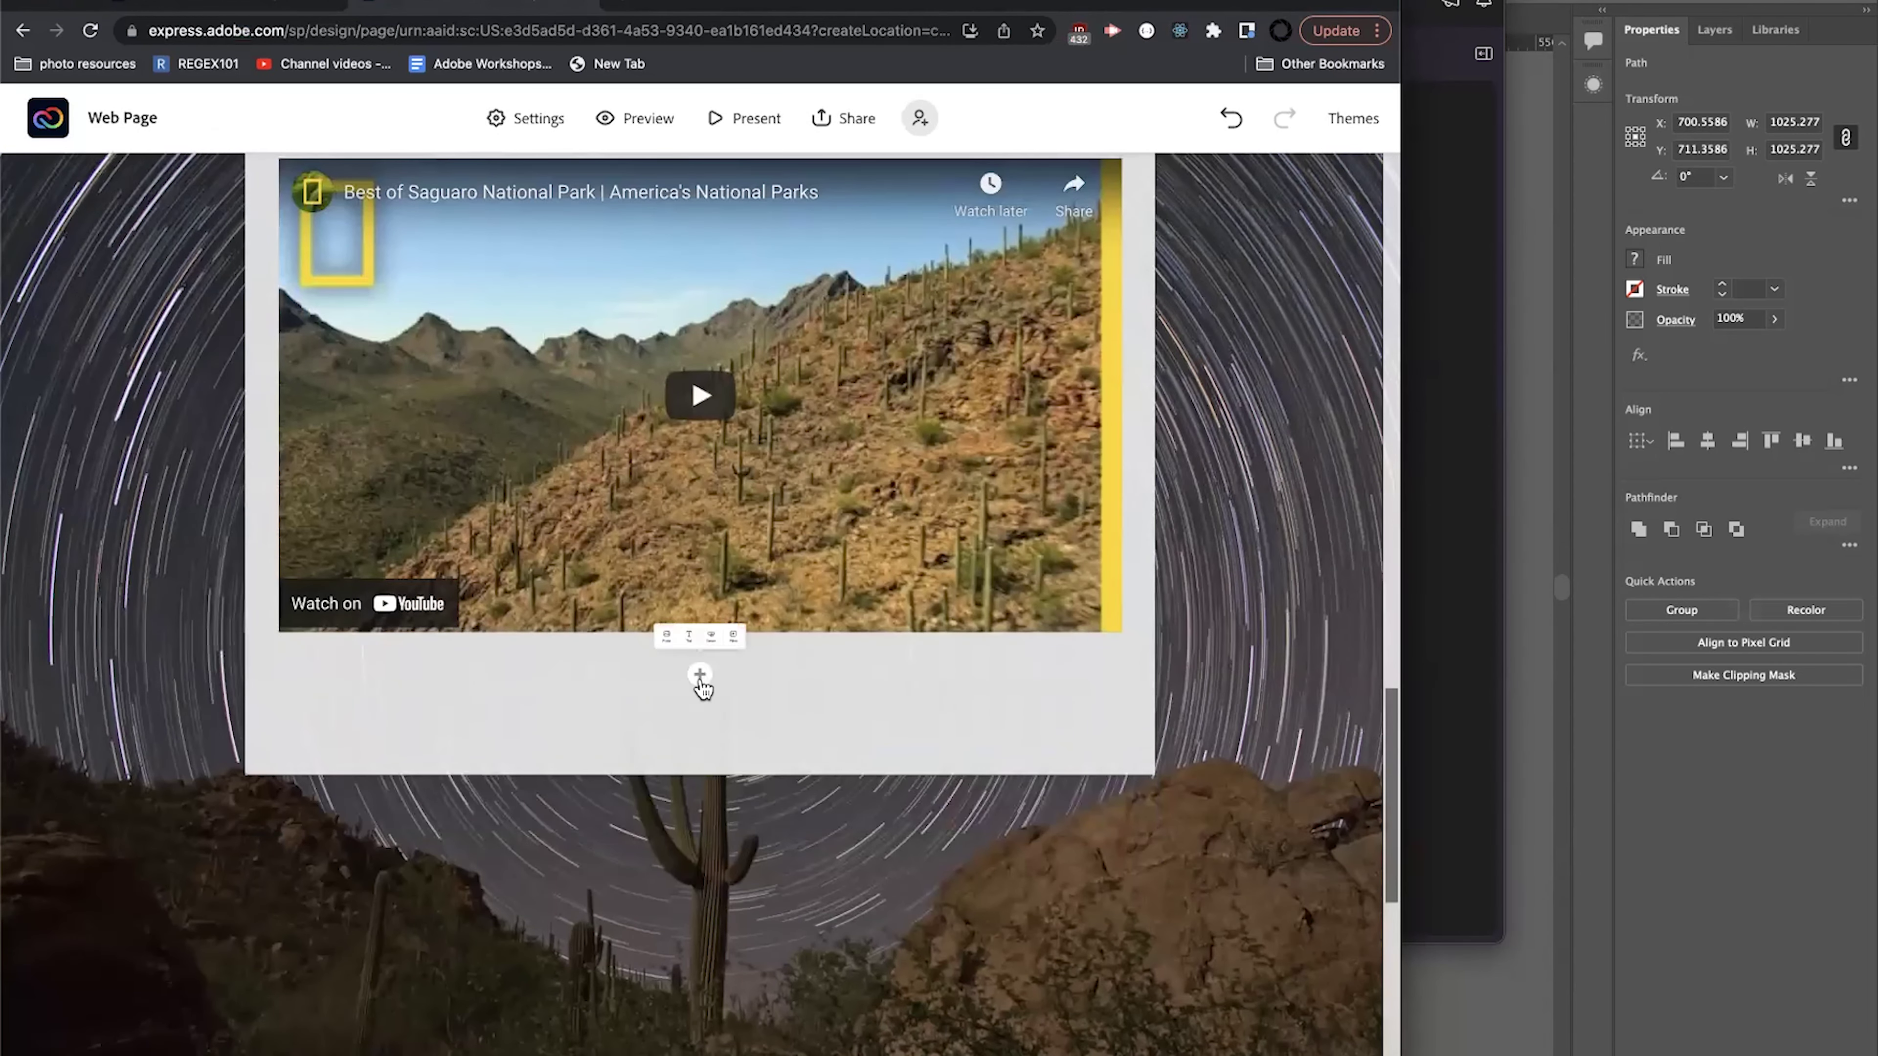
click(699, 674)
click(683, 616)
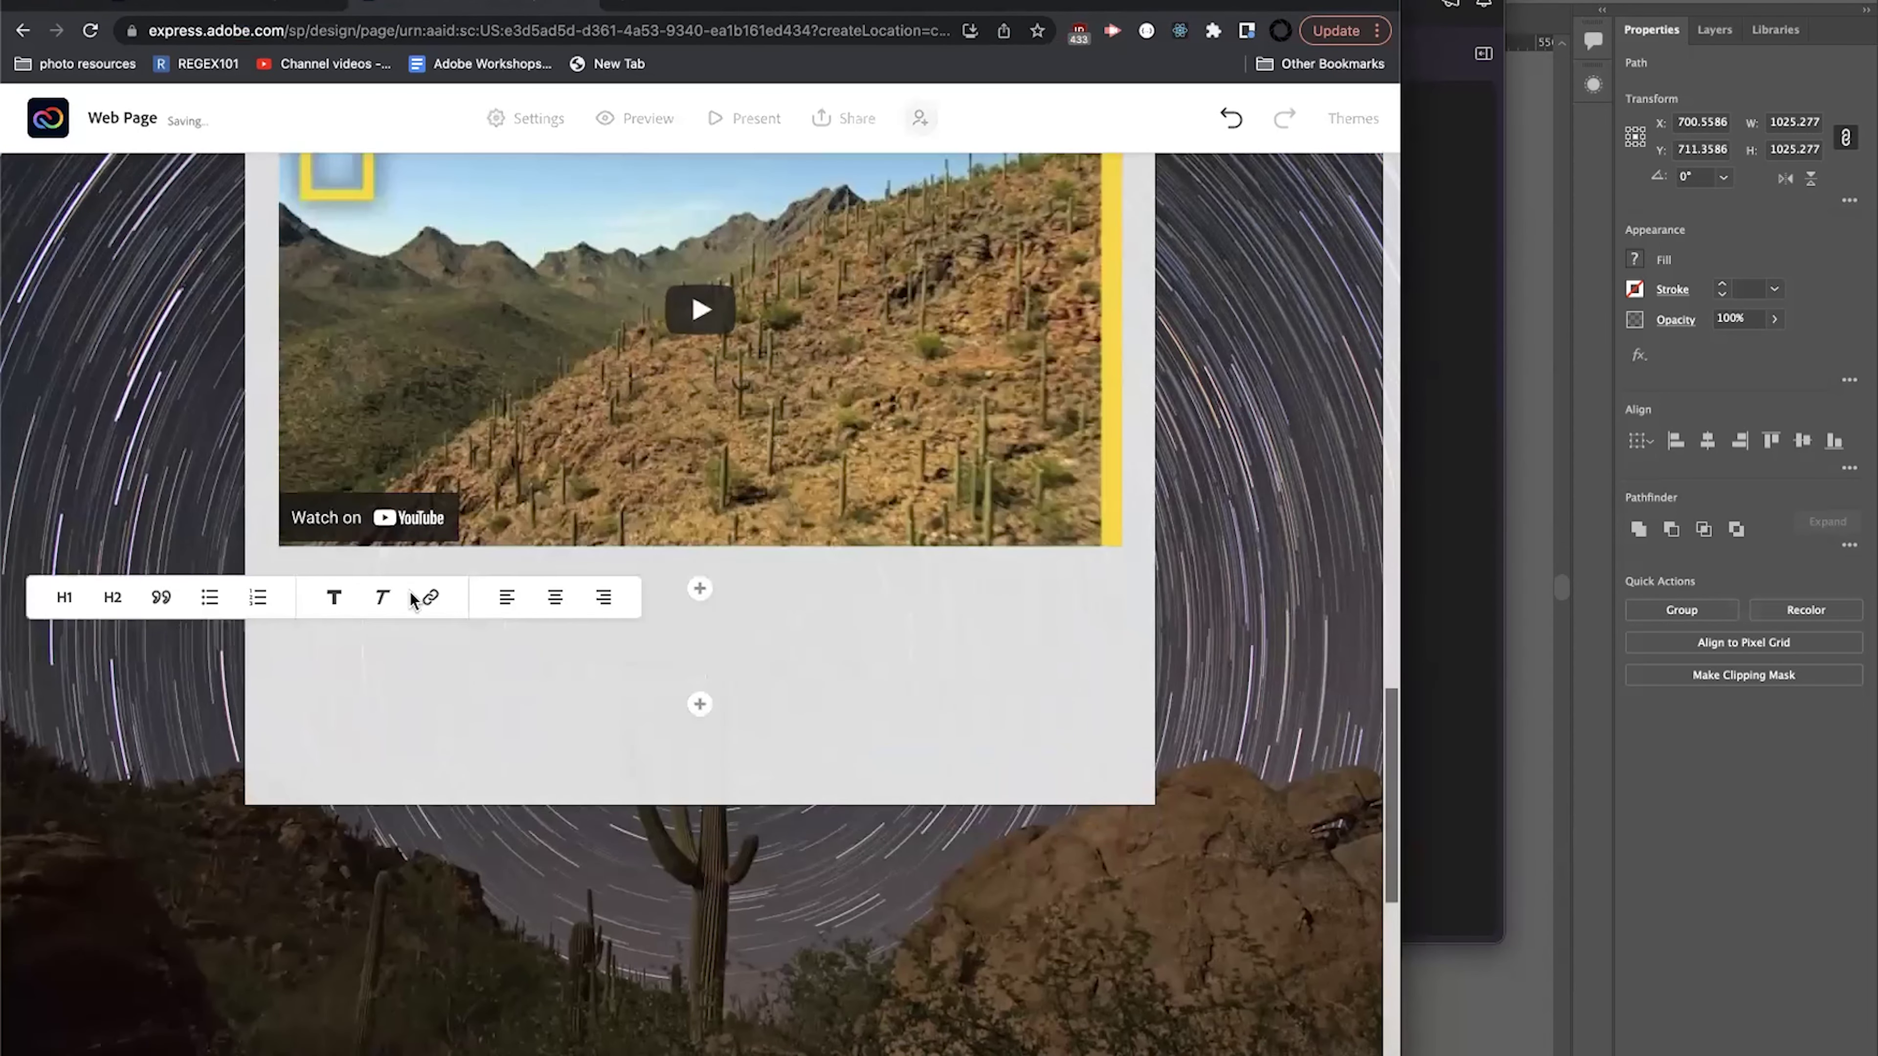
key(super+t)
text(lorem ips)
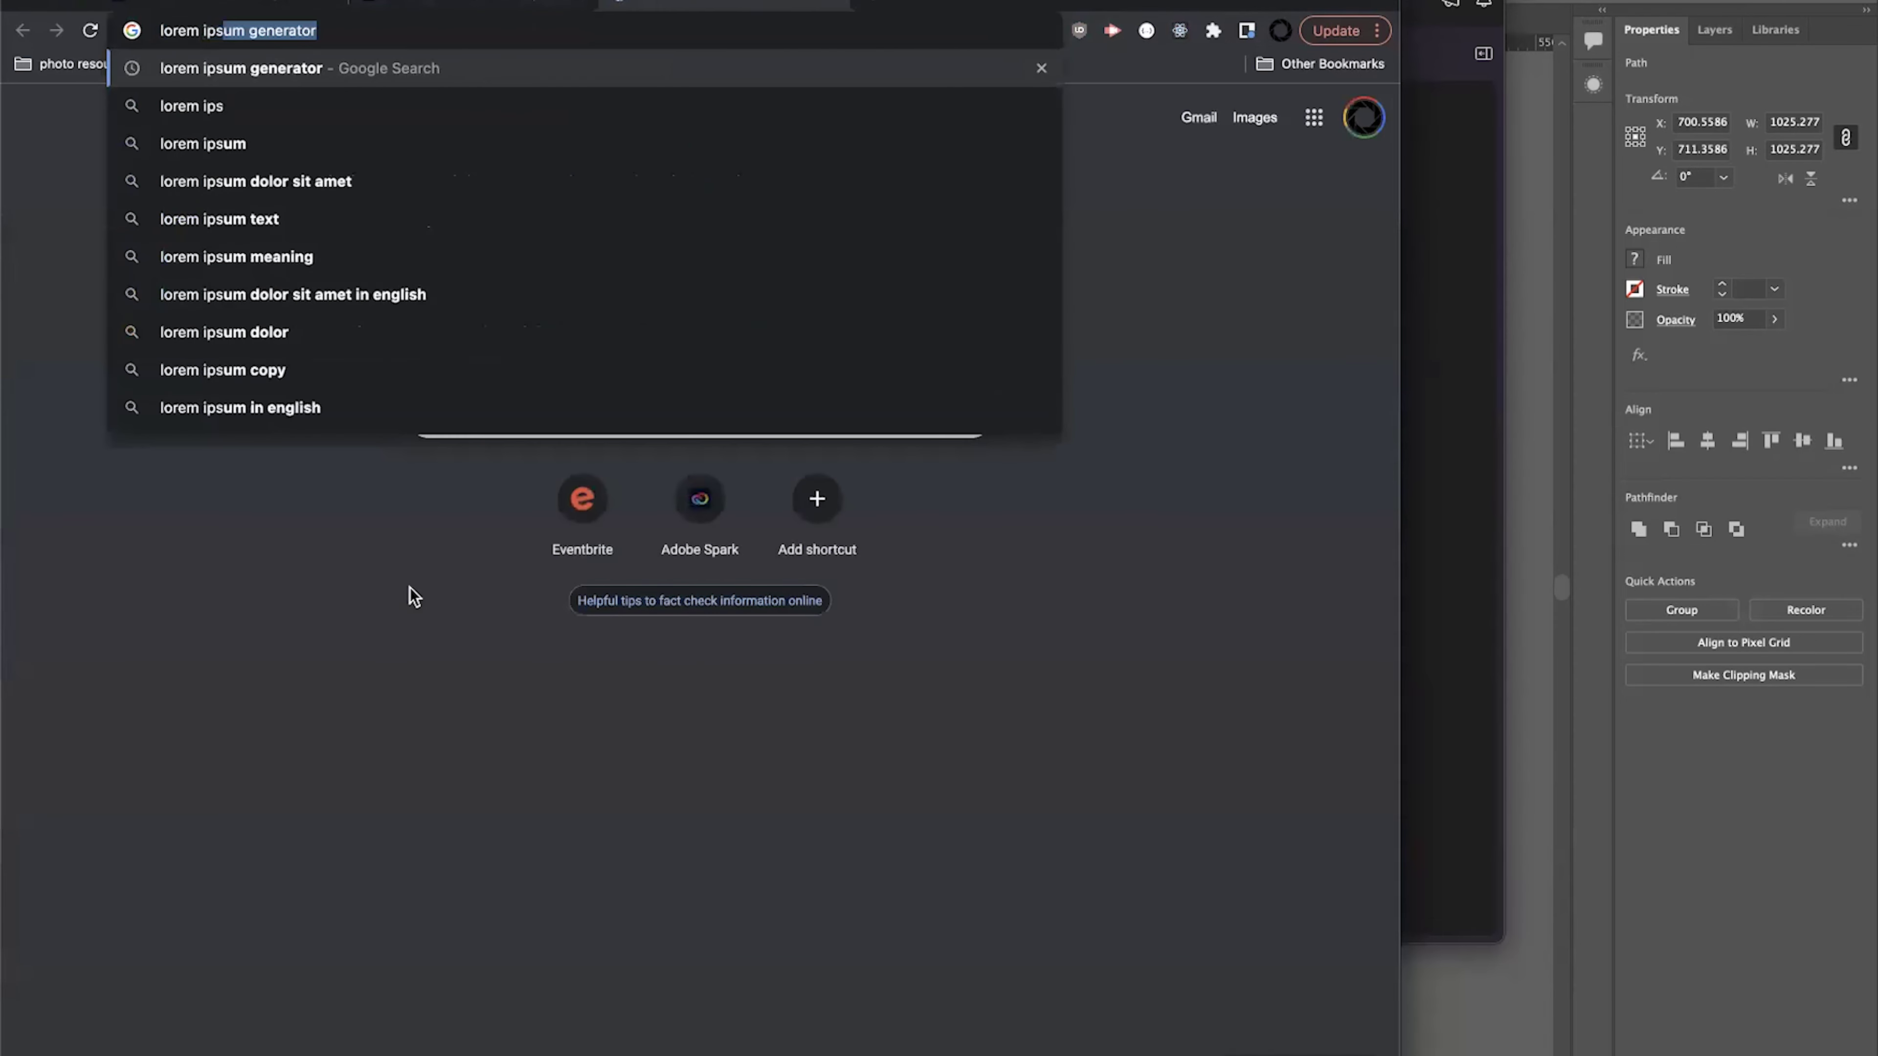
key(Return)
click(296, 316)
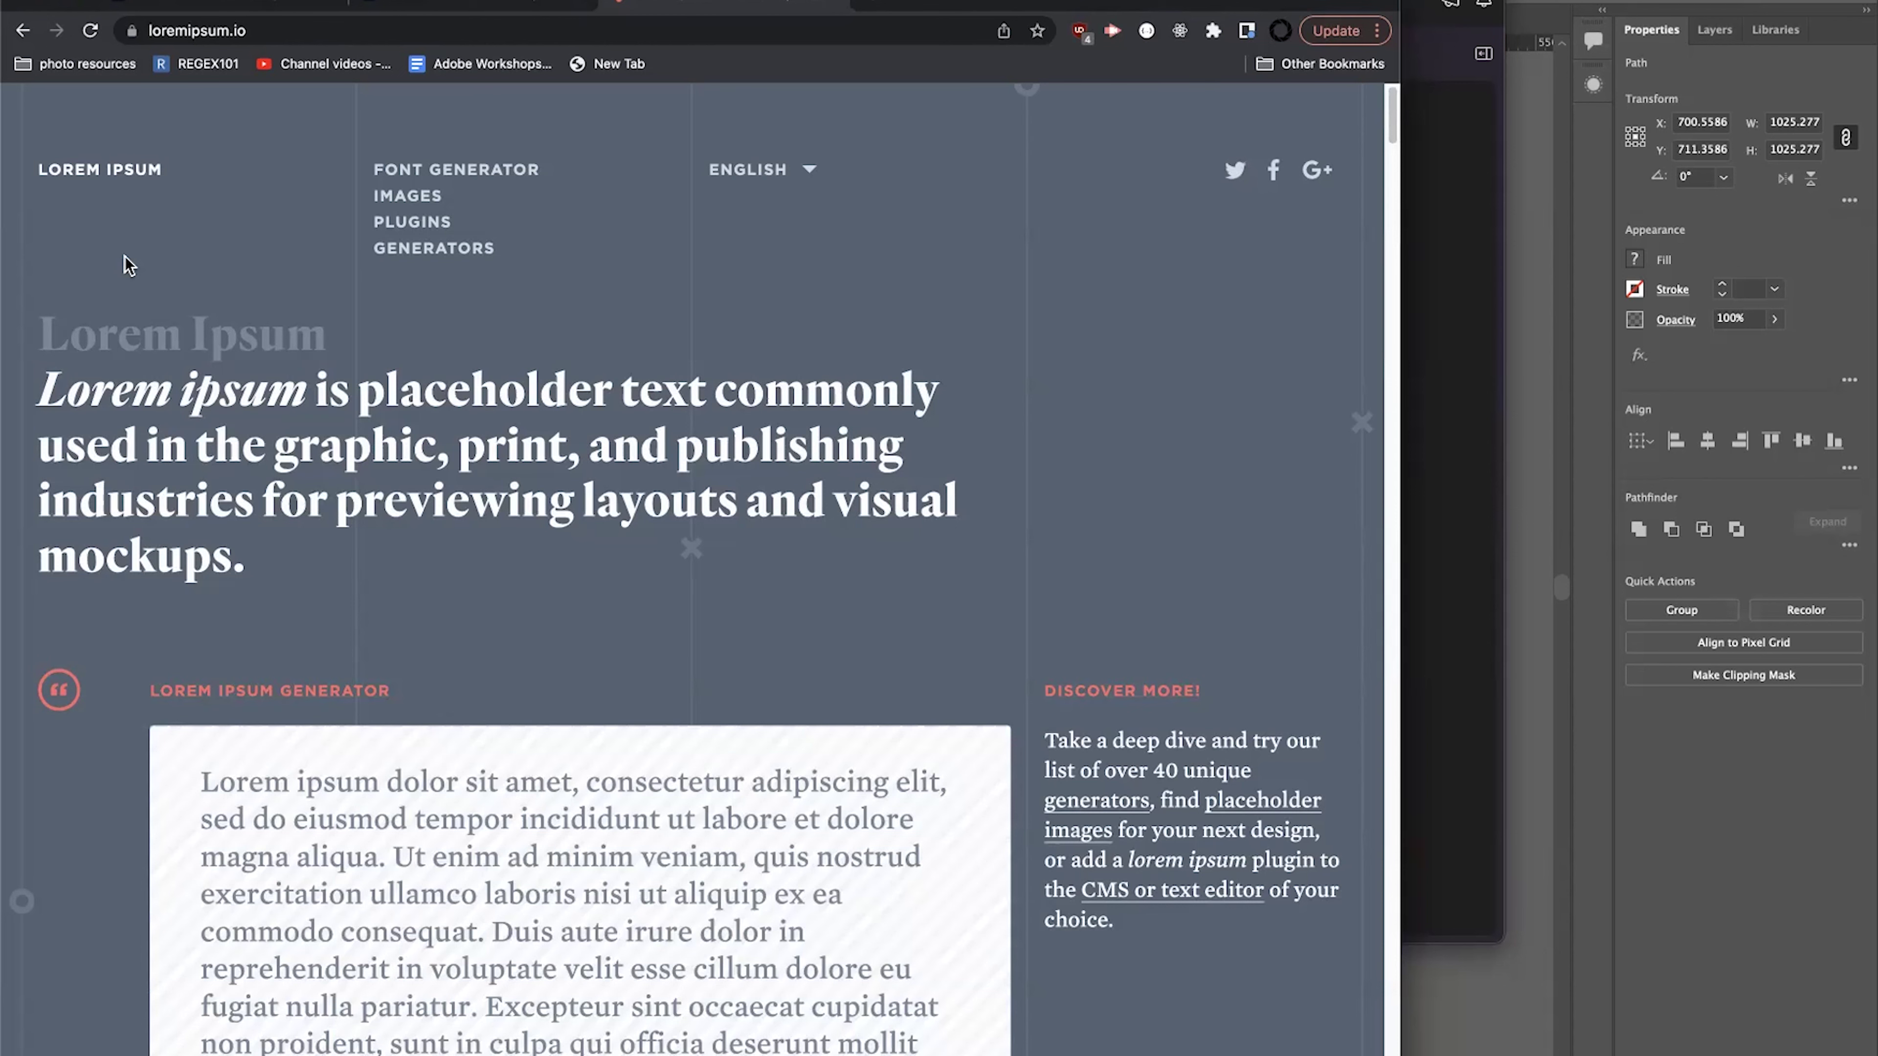
Generate 3 paragraphs of lorem ipsum placeholder text and copy them.
scroll(503, 587, down, 5)
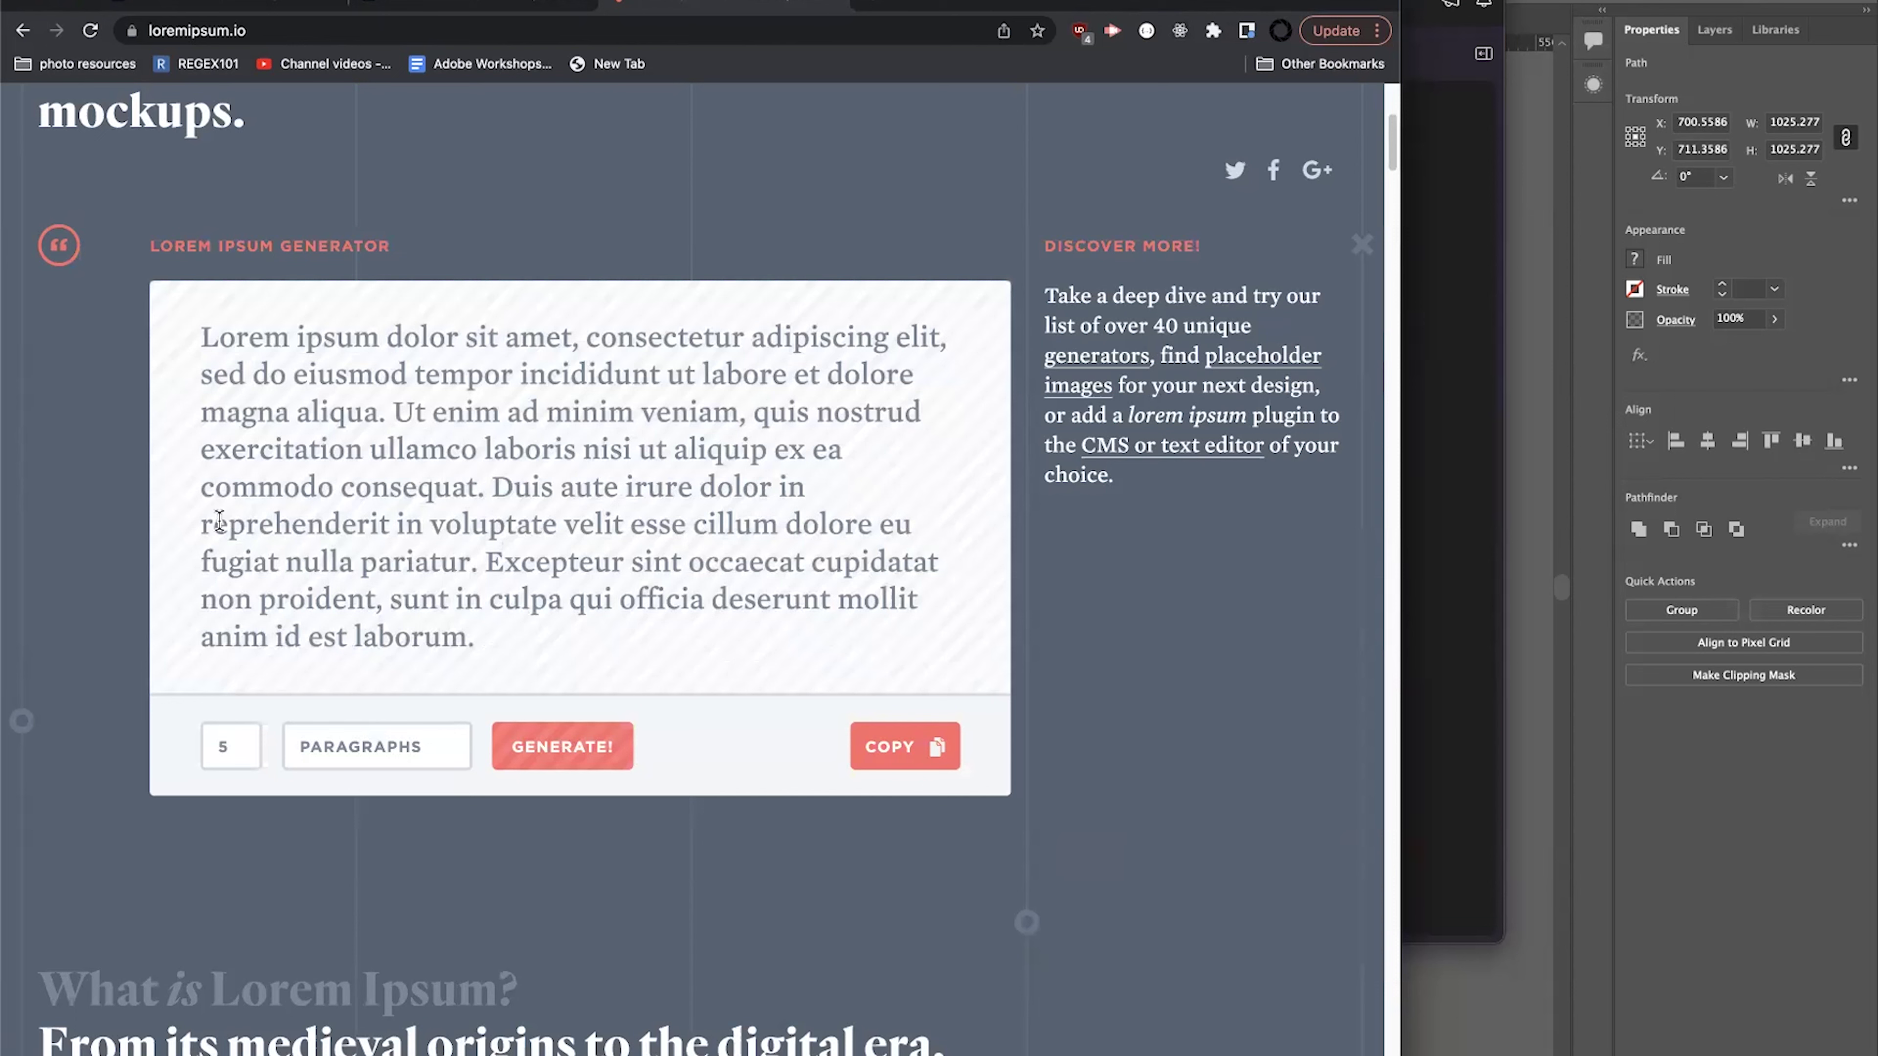
click(240, 749)
text(3)
click(534, 746)
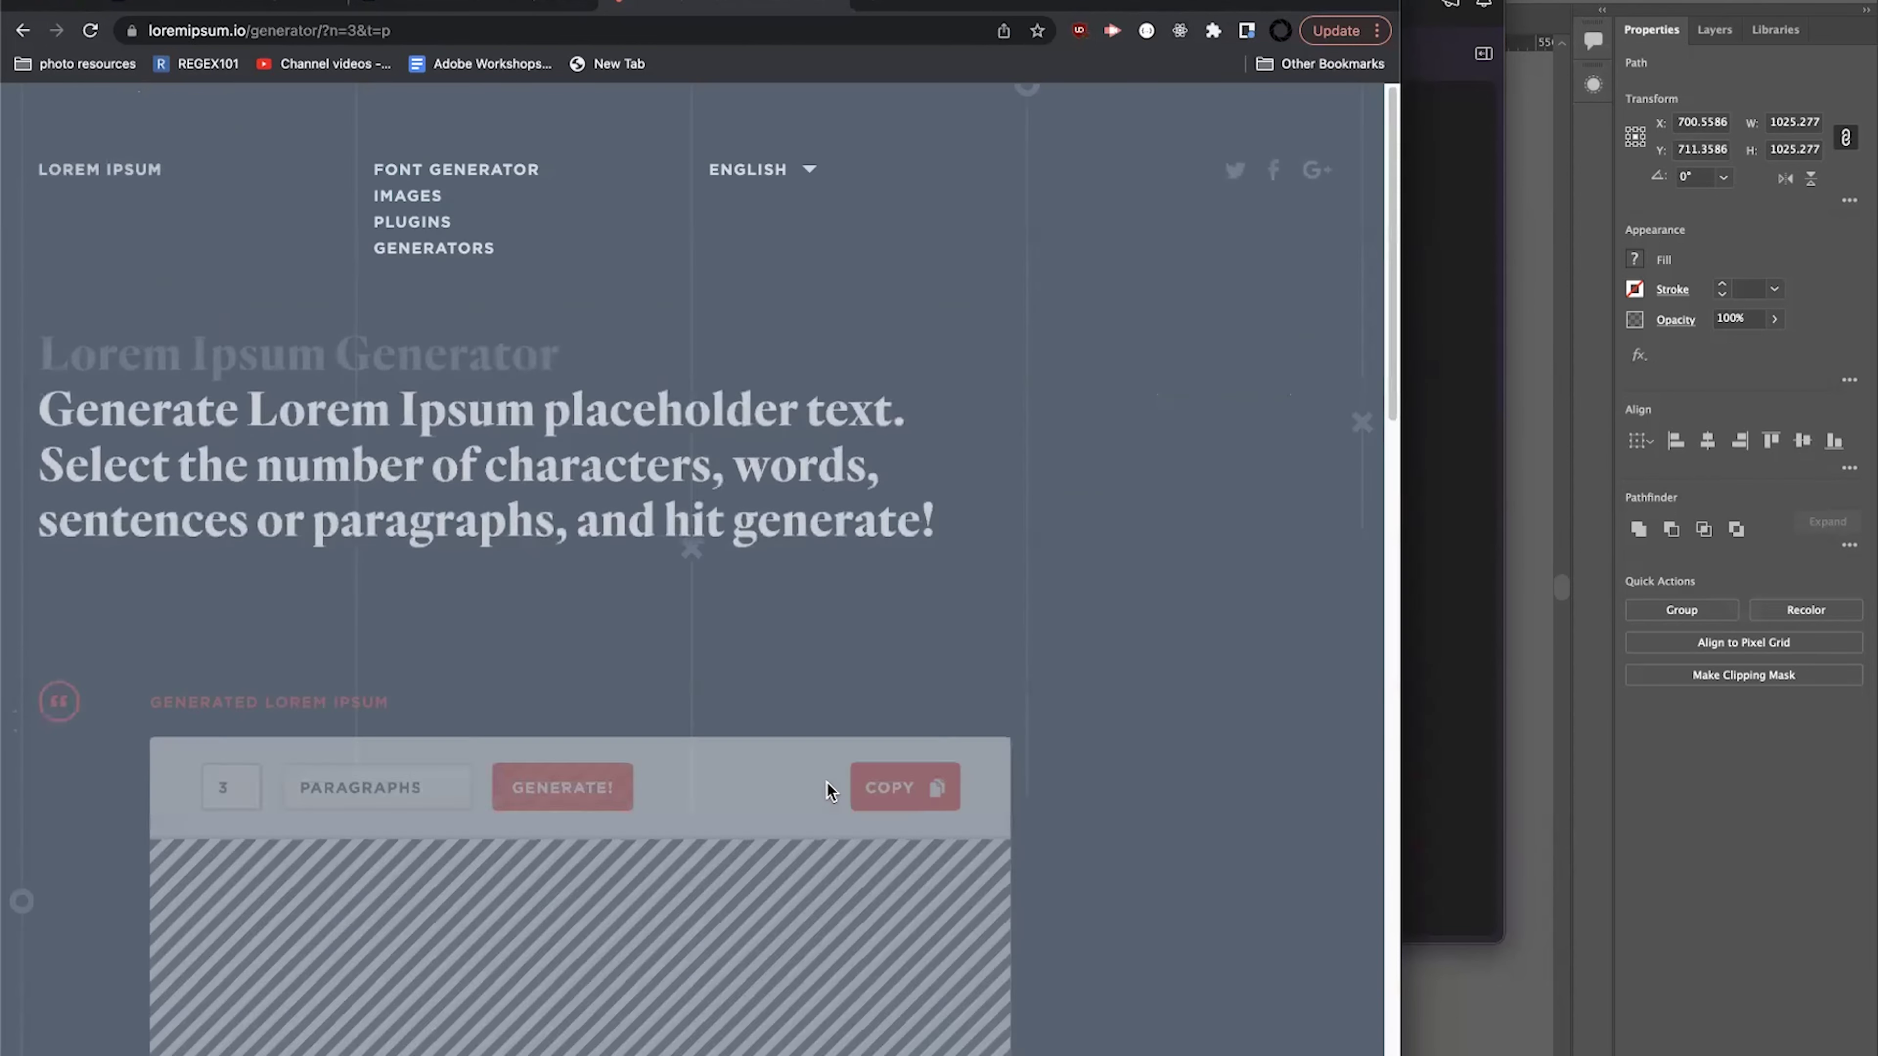
click(930, 753)
Paste the copied placeholder paragraphs into the text block beneath the video on the web page and look them over.
click(502, 6)
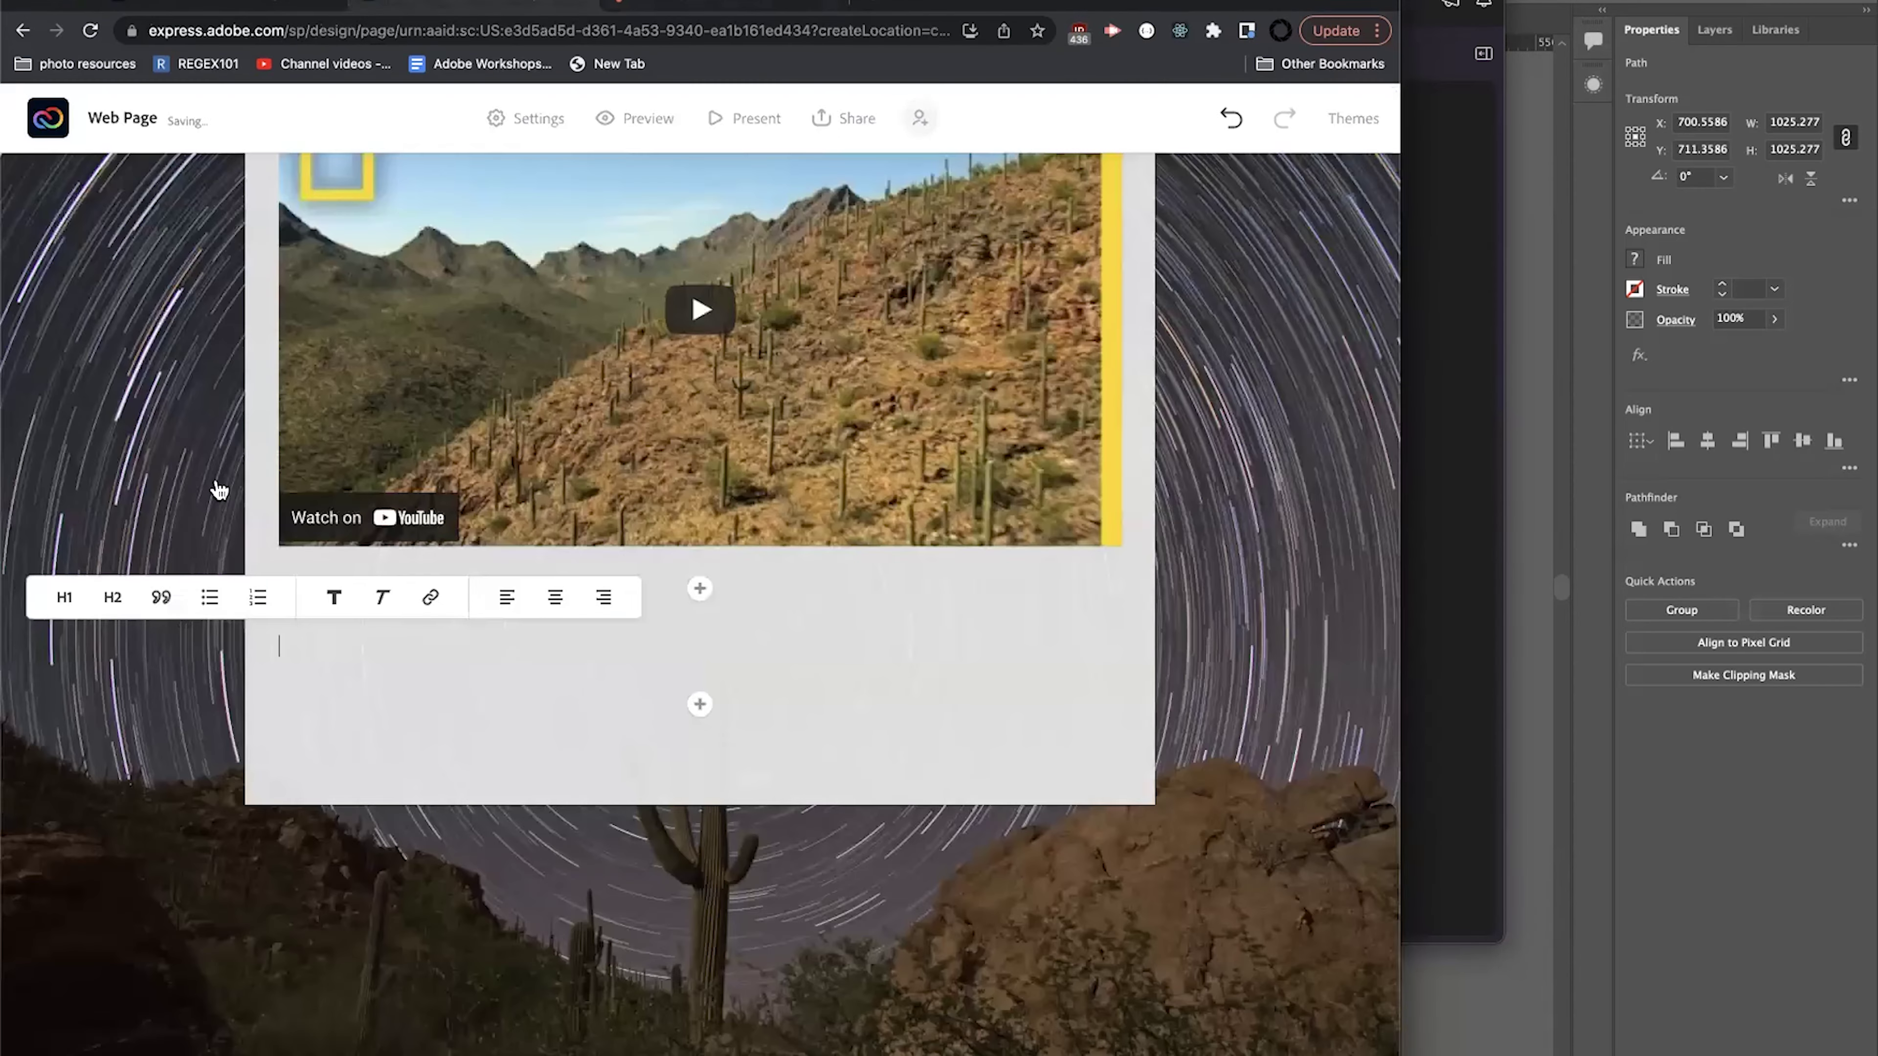
key(super+v)
scroll(704, 729, up, 10)
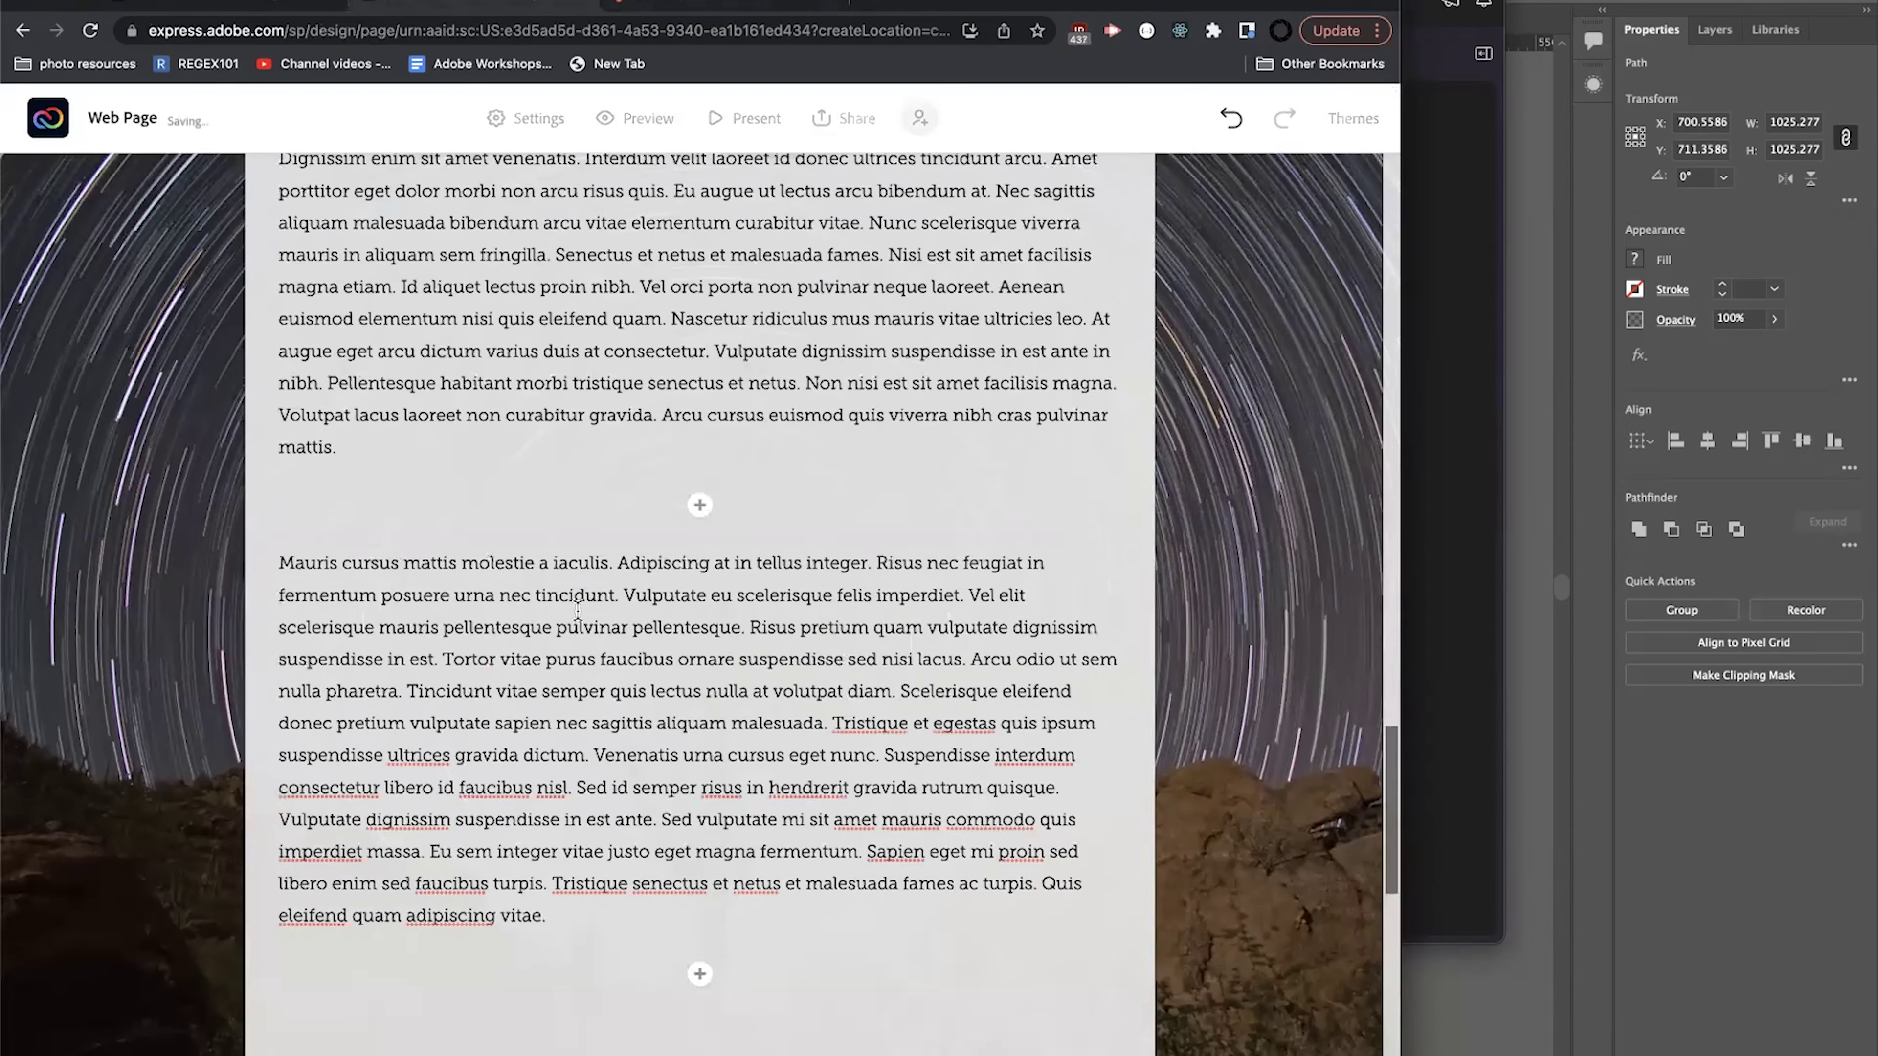
scroll(547, 400, down, 10)
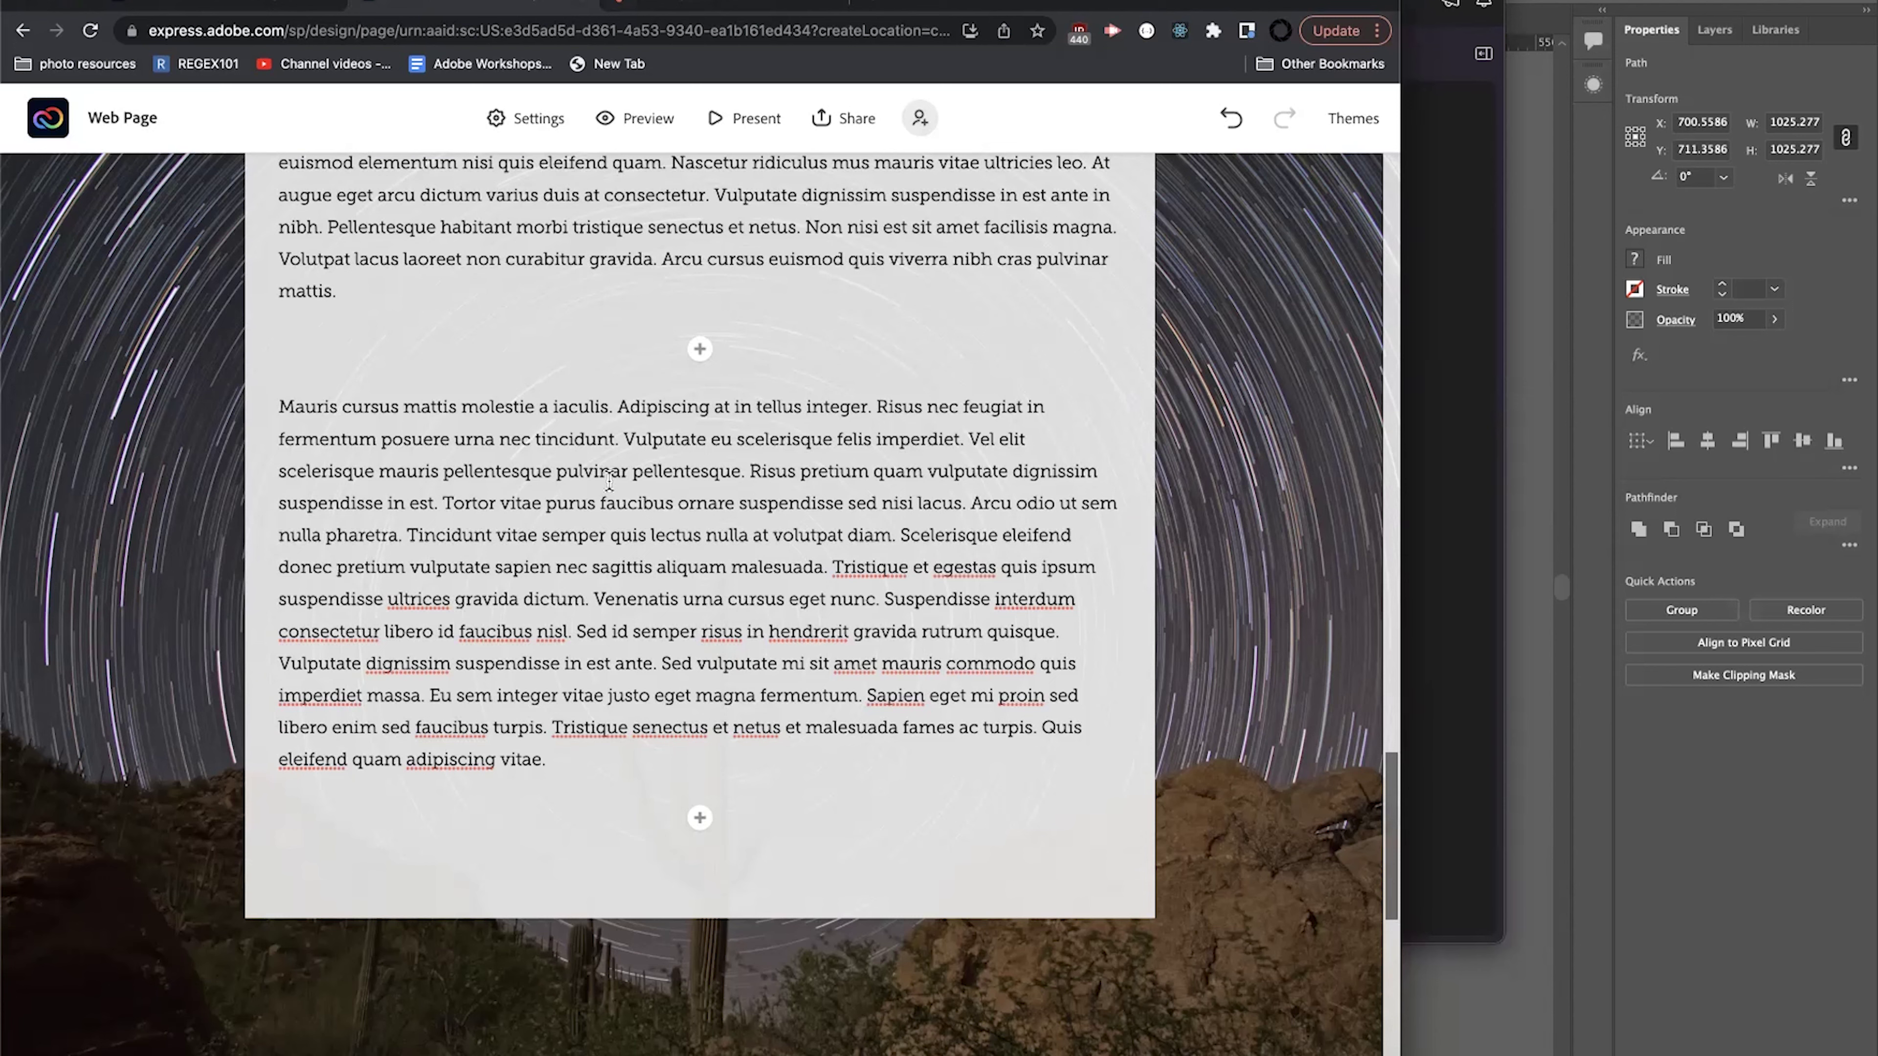
scroll(837, 564, up, 10)
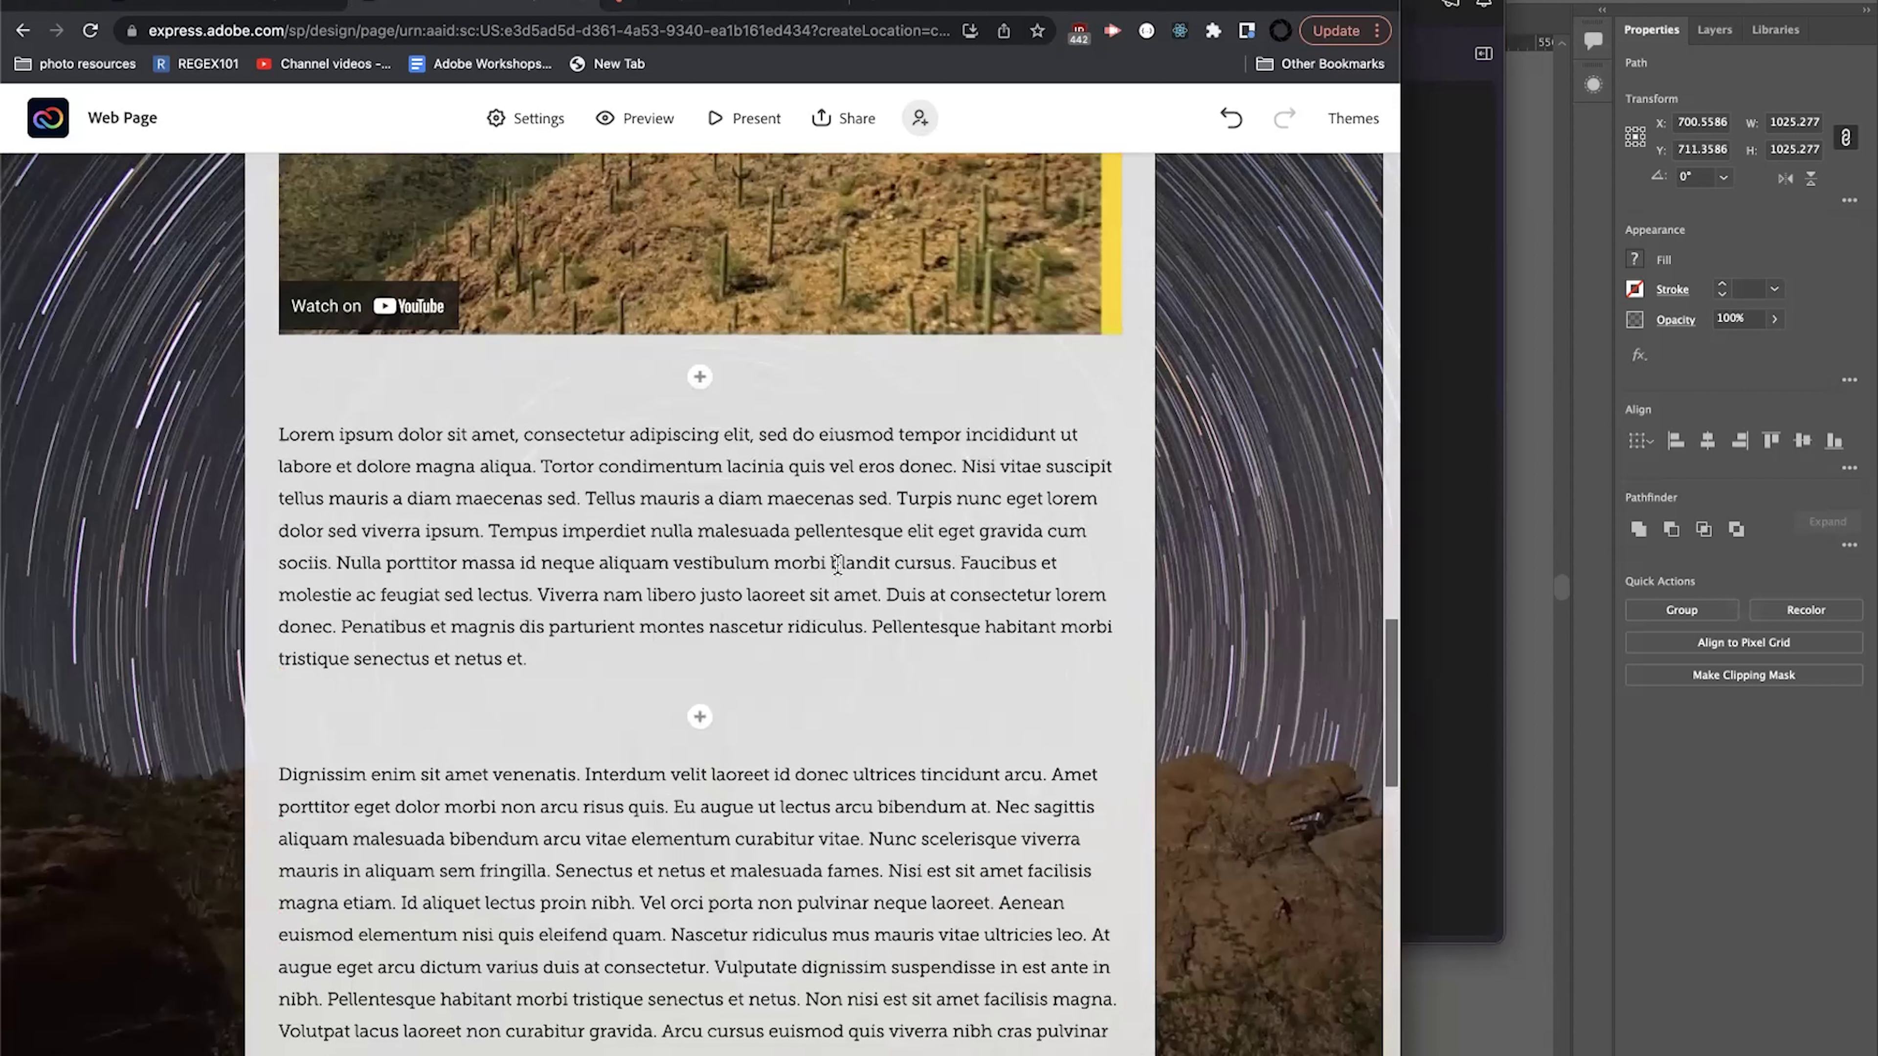
Make the word "donec" bold and the word "lectus" italic in the first placeholder paragraph.
click(791, 563)
drag(899, 467, 952, 474)
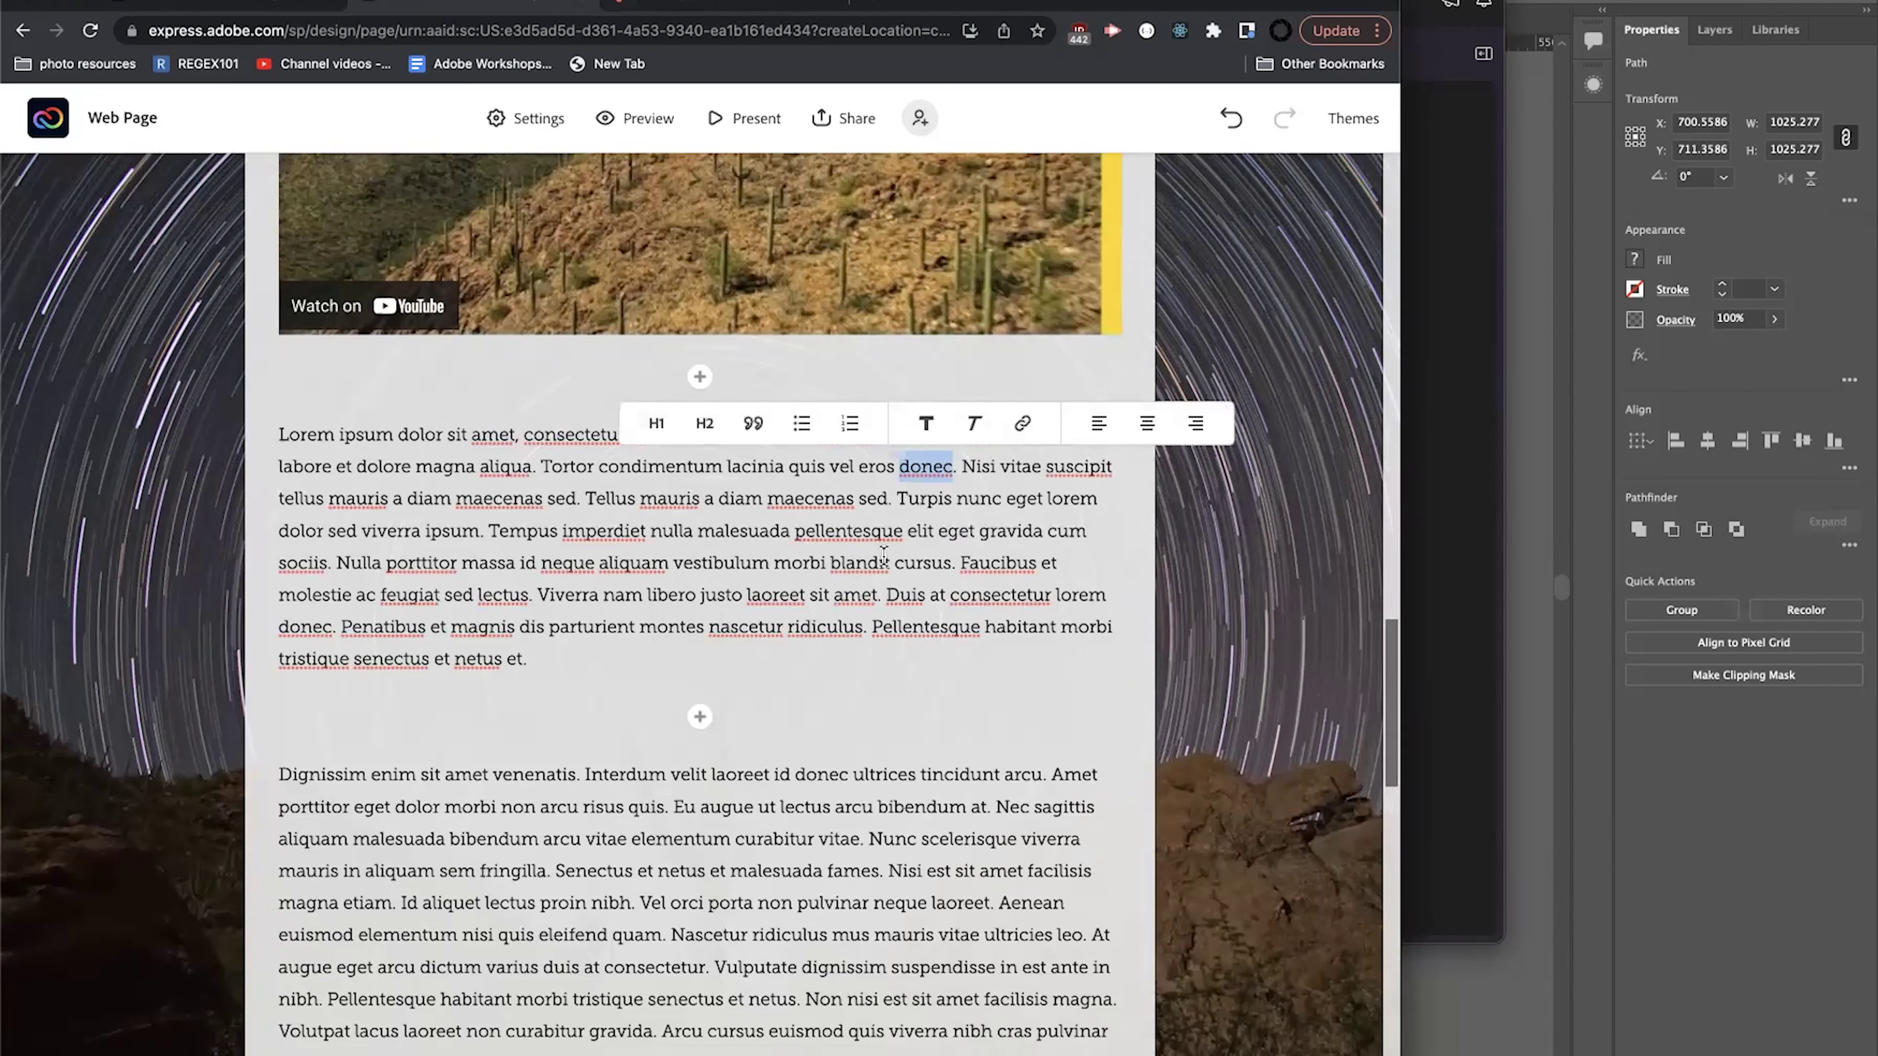
key(super+b)
drag(481, 596, 531, 597)
key(super+i)
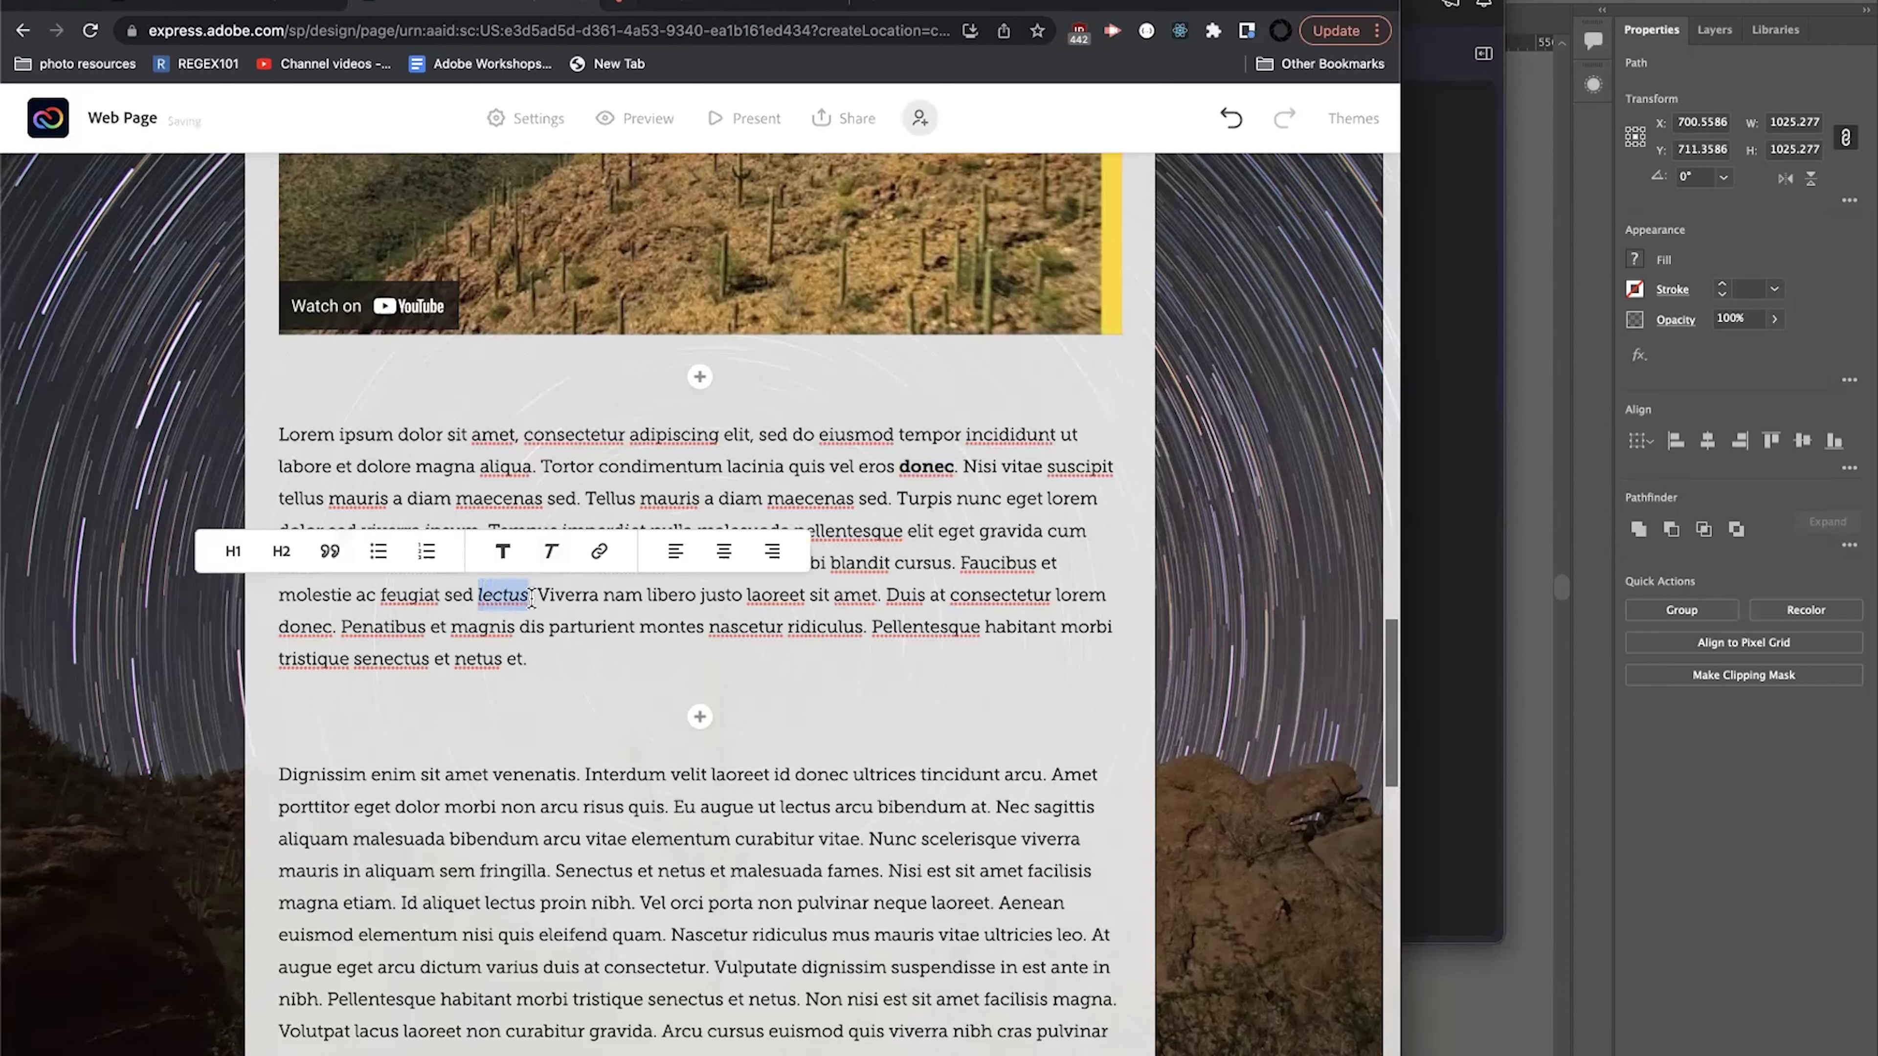
Link the words "nascetur ridiculus" in the first paragraph to google.com.
drag(709, 626, 862, 627)
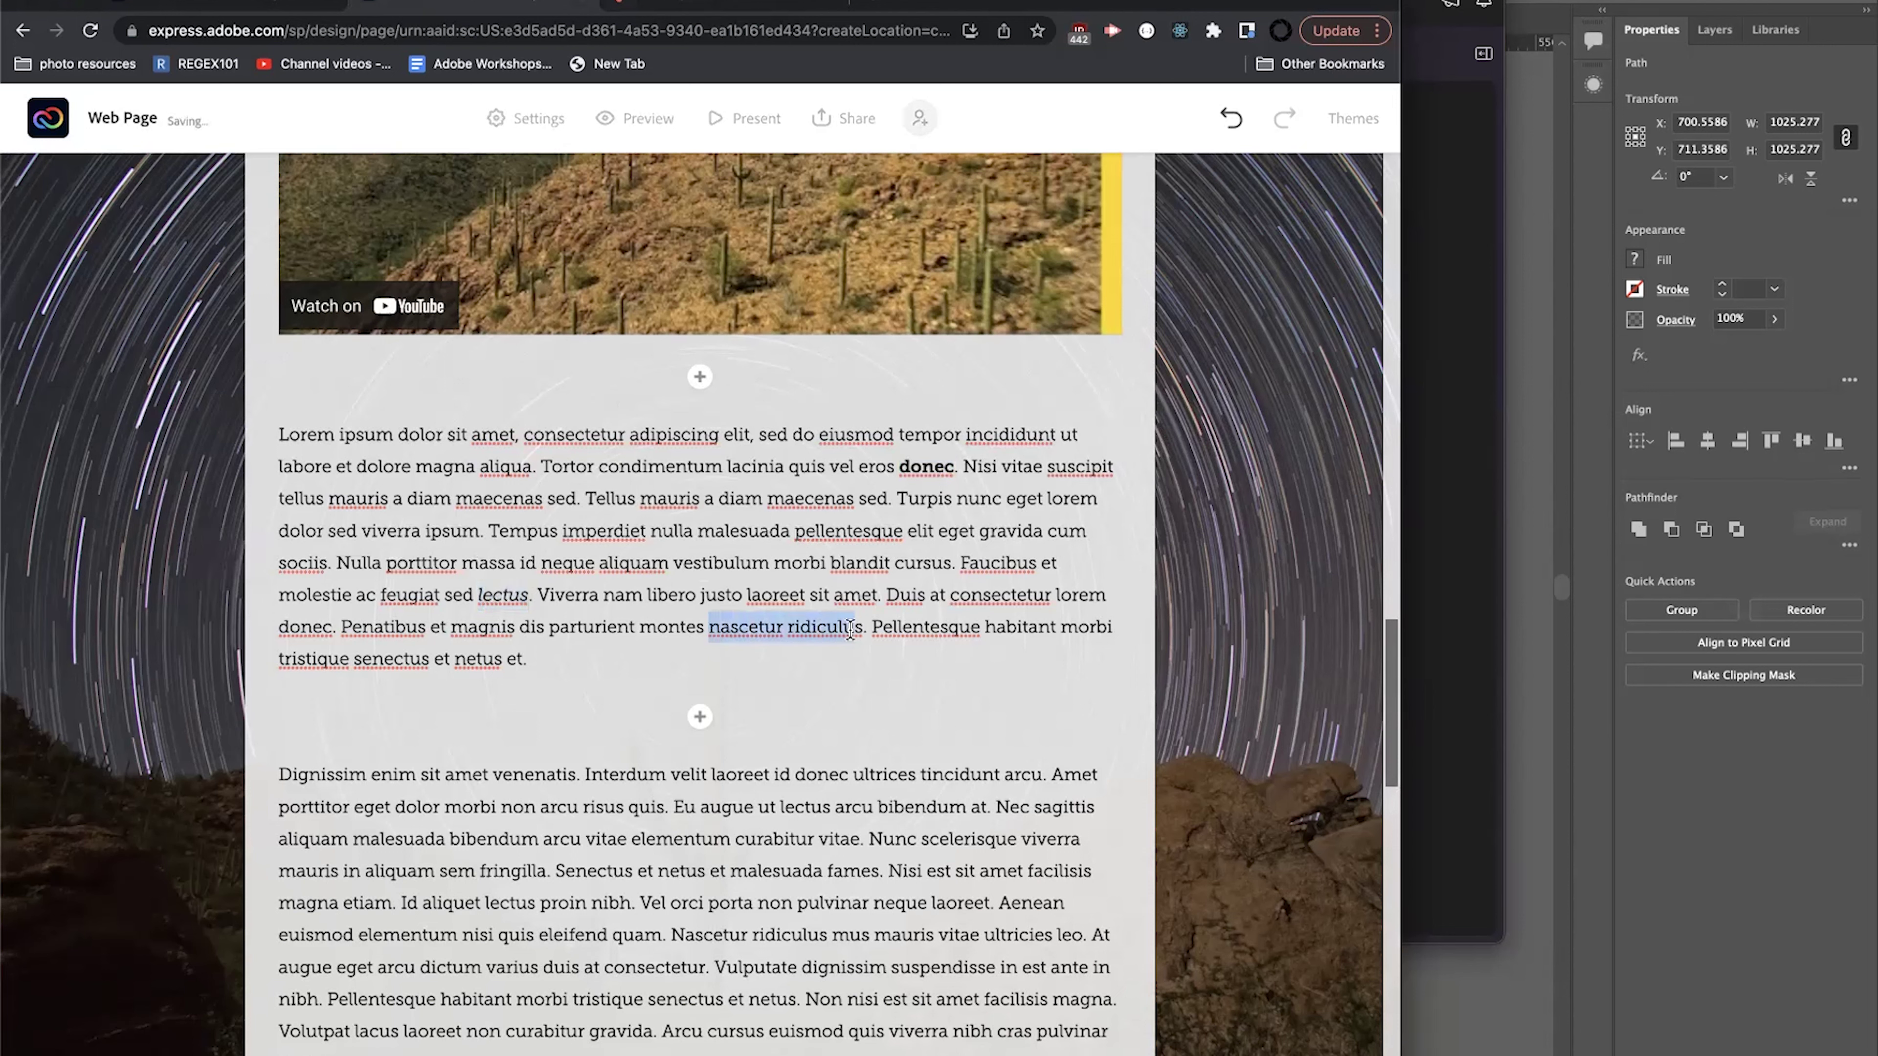
click(884, 586)
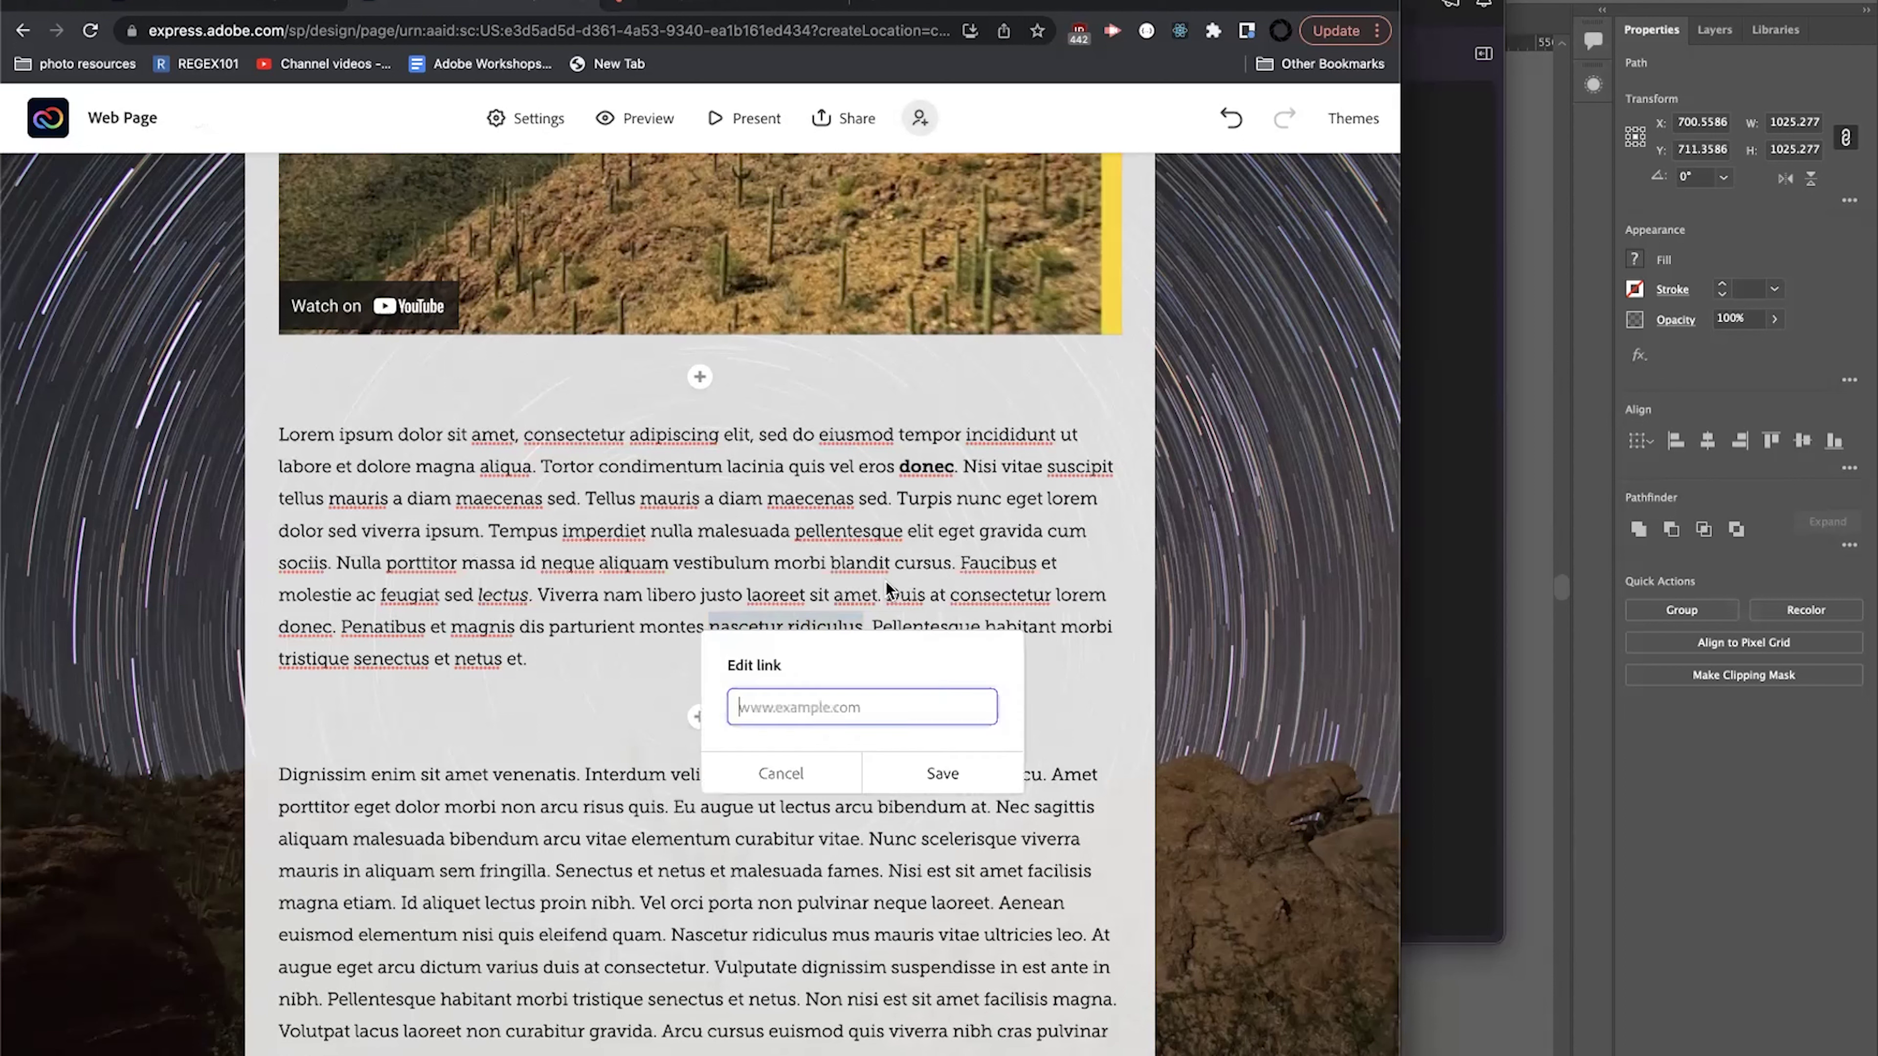
text(google.com)
key(Return)
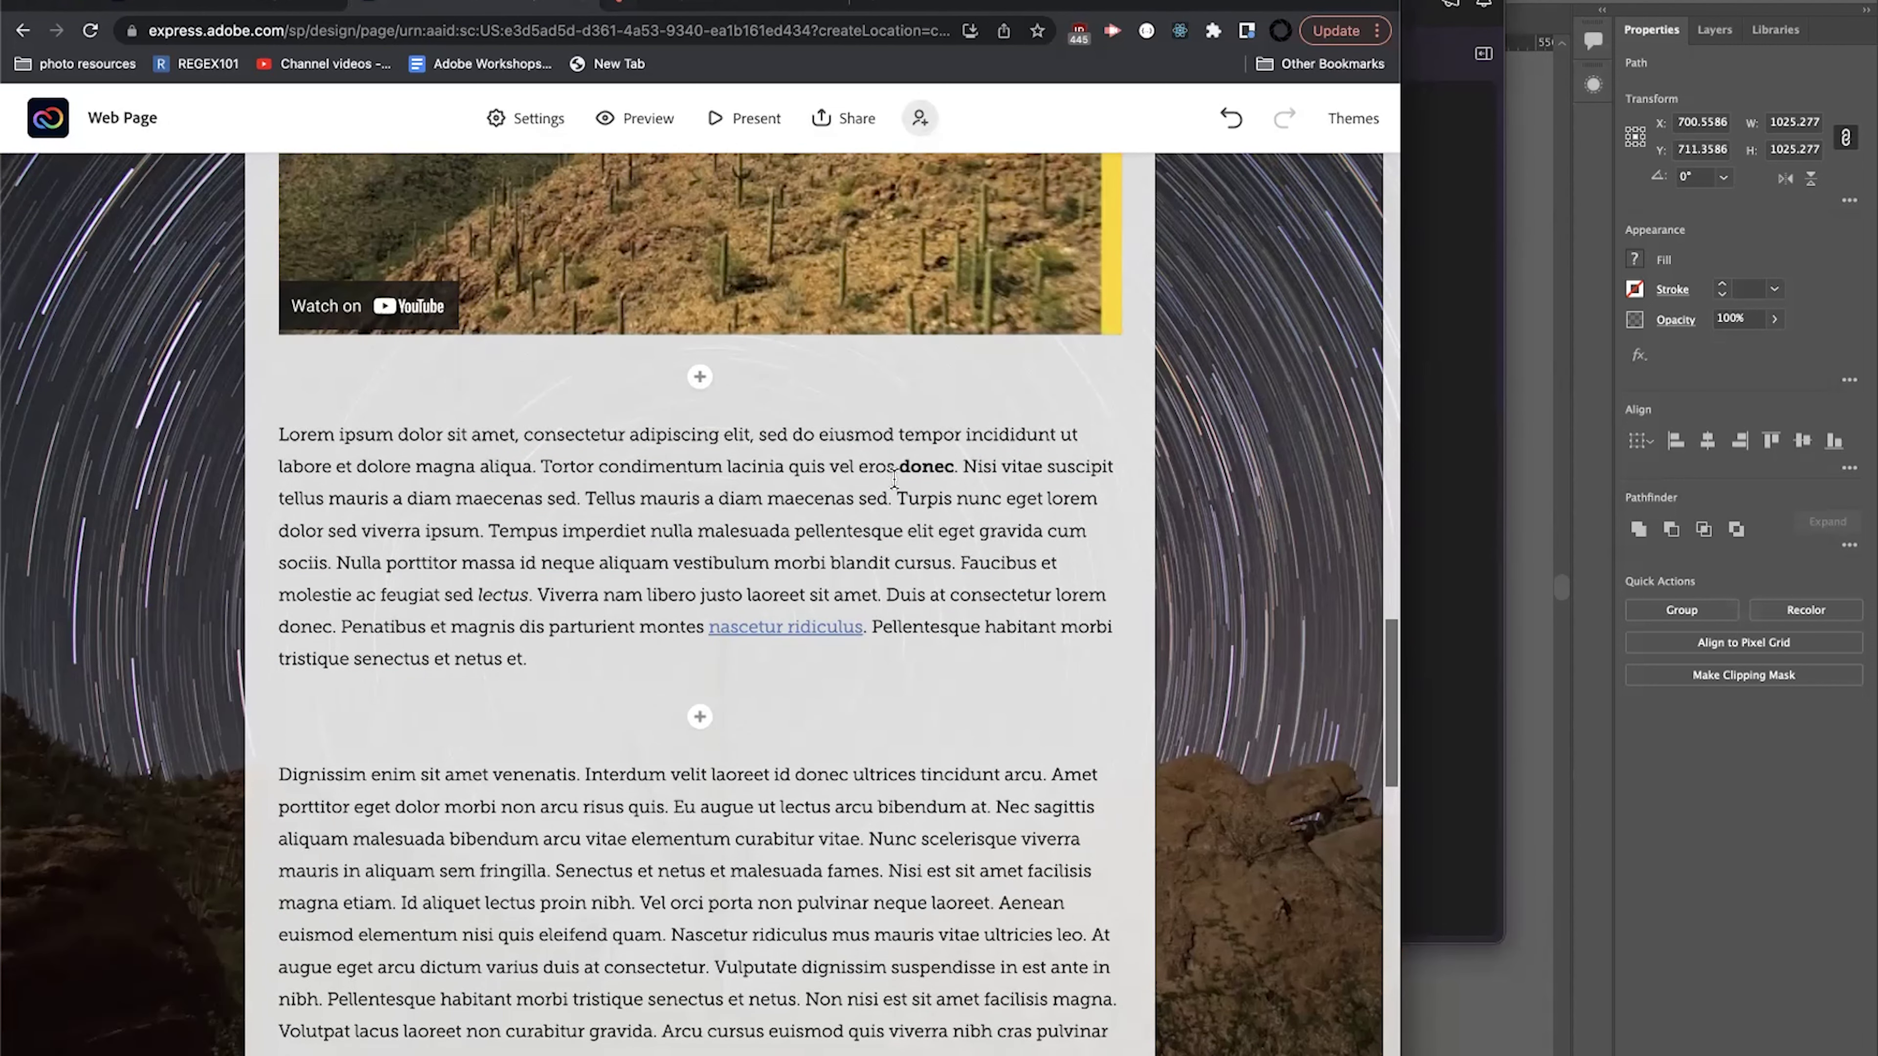
Insert a text block between the first and second paragraphs, format it as a quote, and enter "Saguaros are NEAT!".
scroll(894, 479, up, 8)
scroll(865, 550, down, 3)
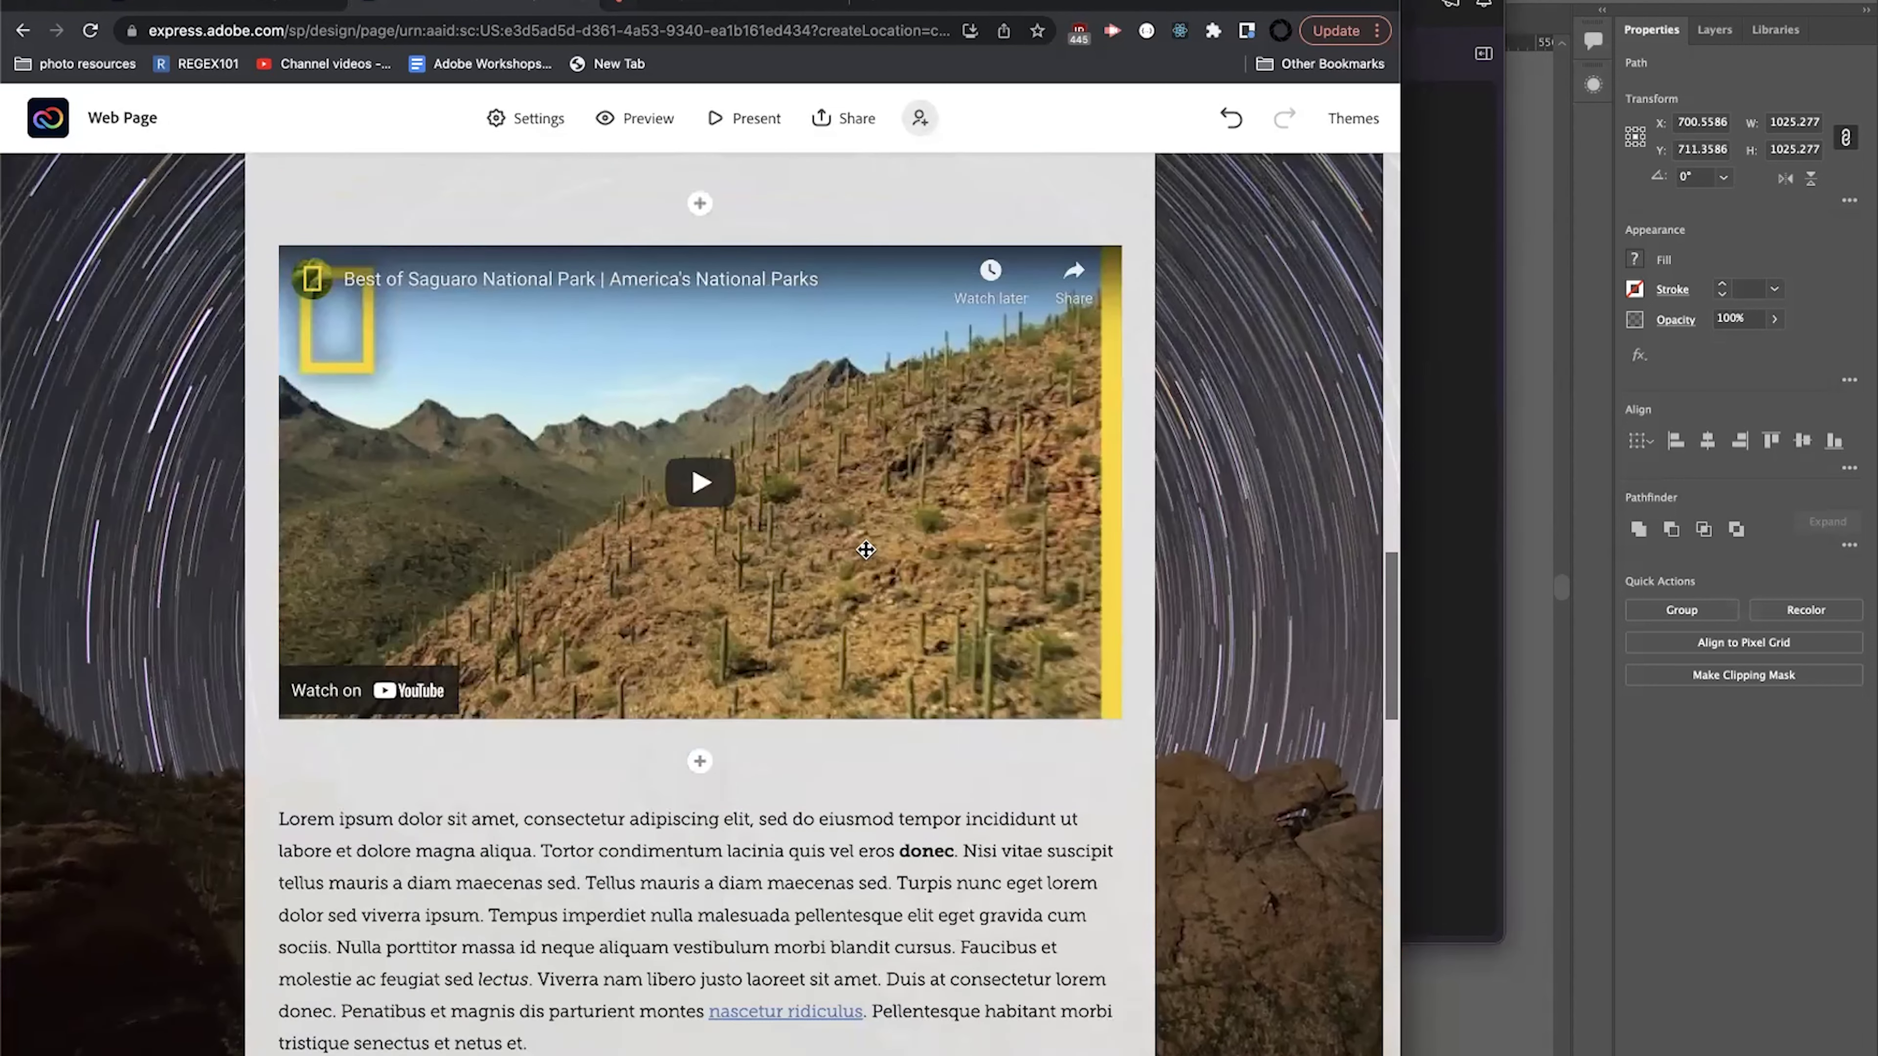
scroll(866, 549, down, 5)
click(699, 747)
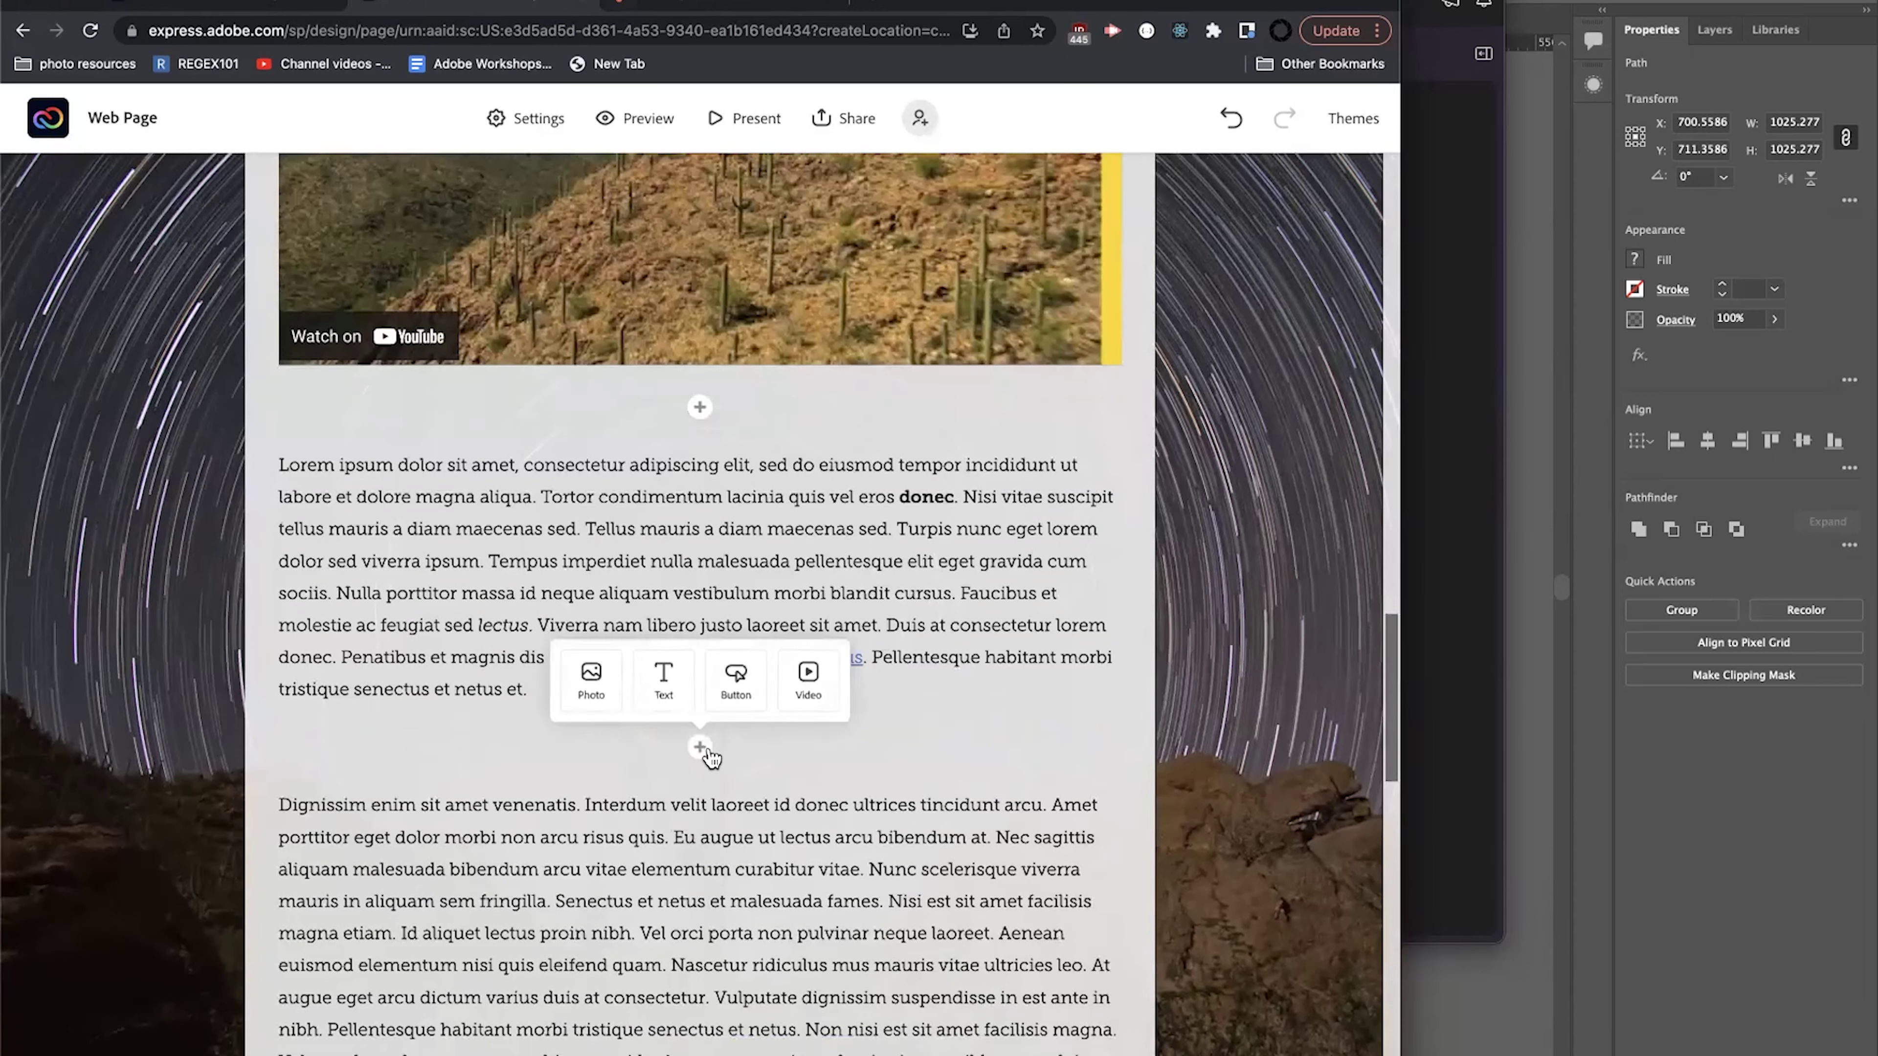
click(660, 692)
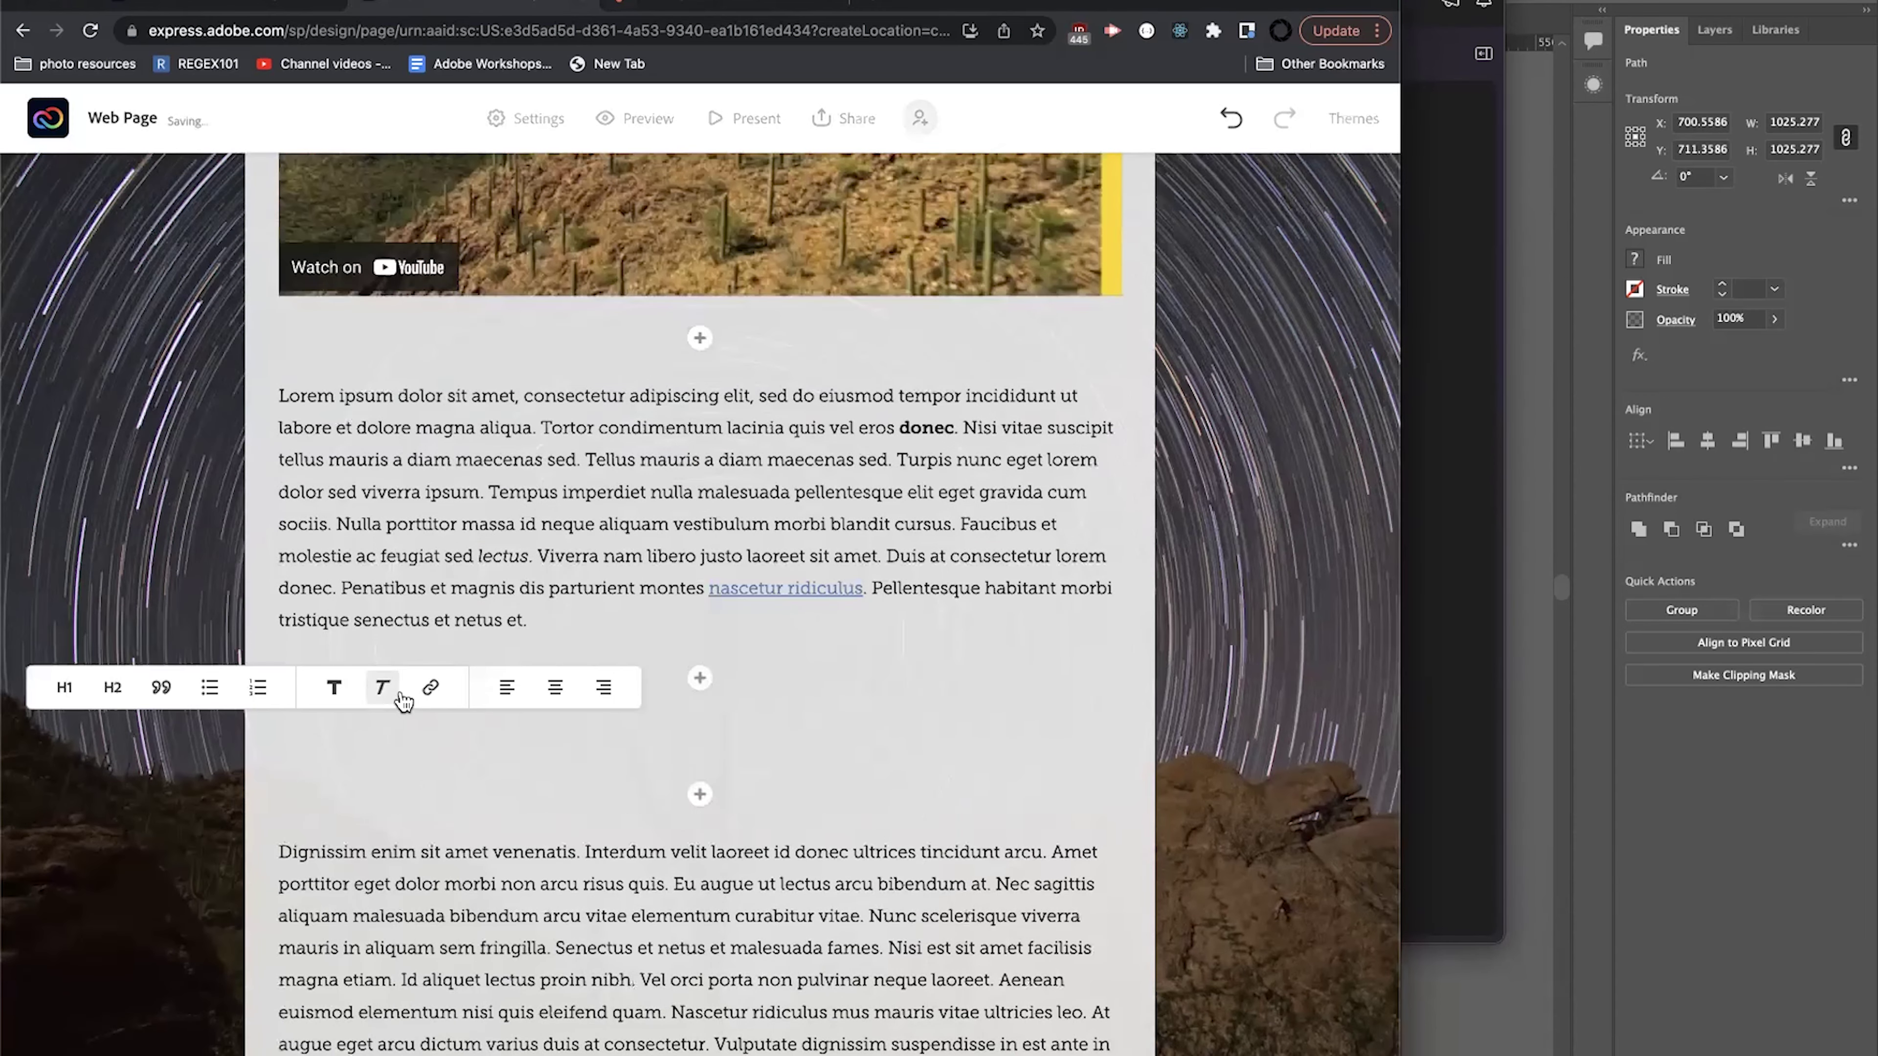
click(161, 687)
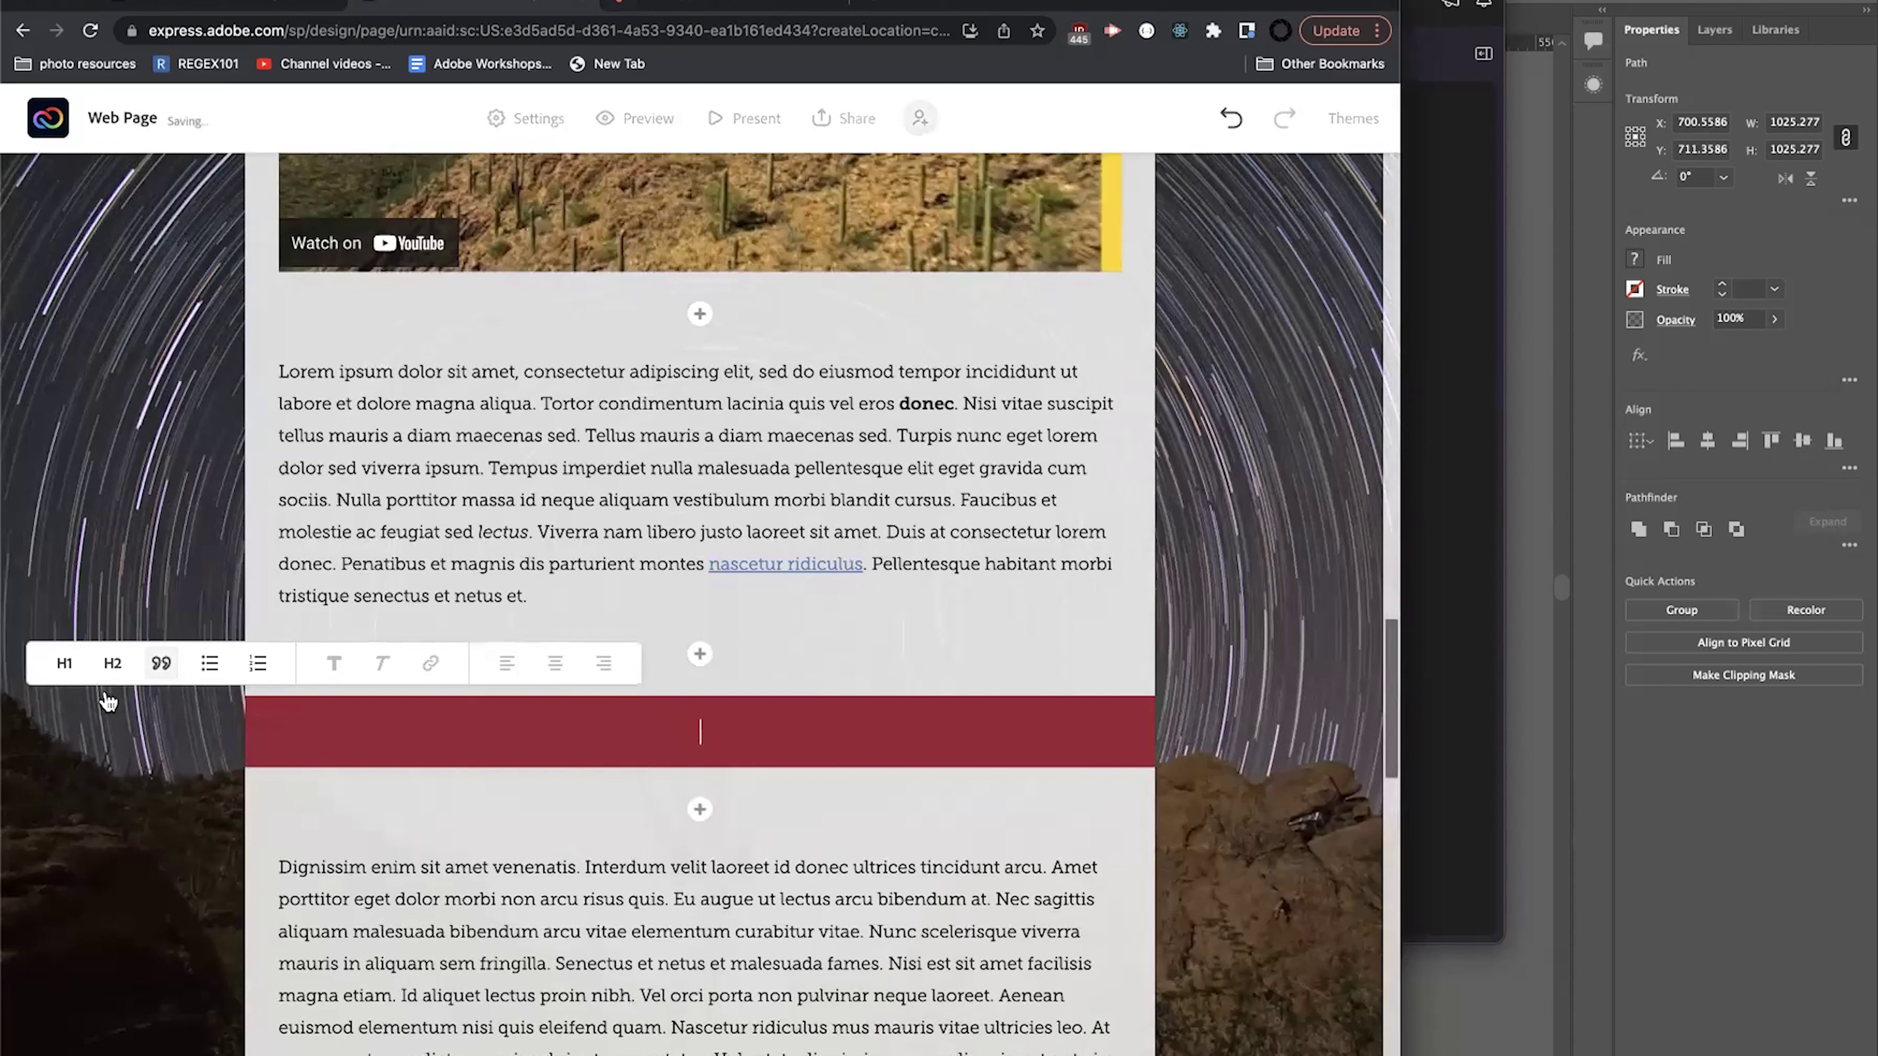
click(696, 732)
text(Saguarosa)
key(BackSpace)
text(are NEAT!)
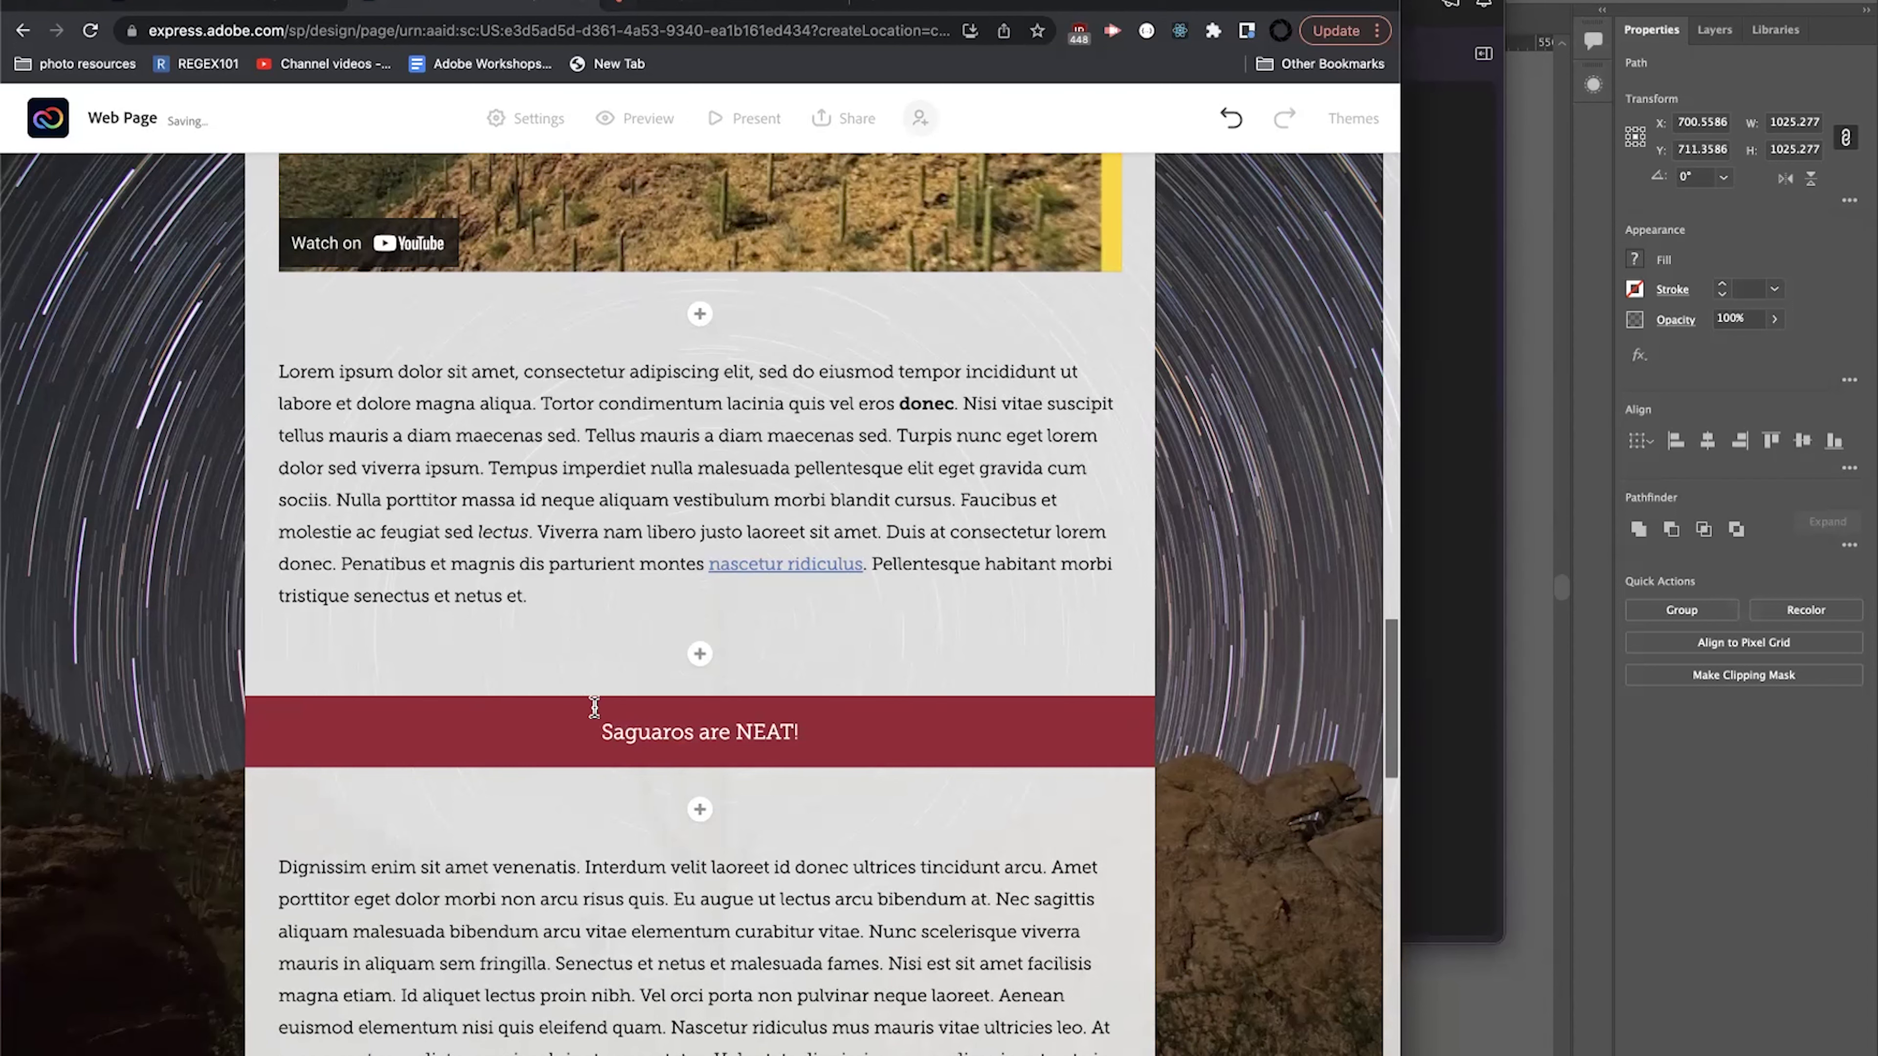
Review the glideshow section from its opening photo to its end and the content types offered beneath it.
scroll(594, 708, down, 10)
scroll(596, 710, up, 20)
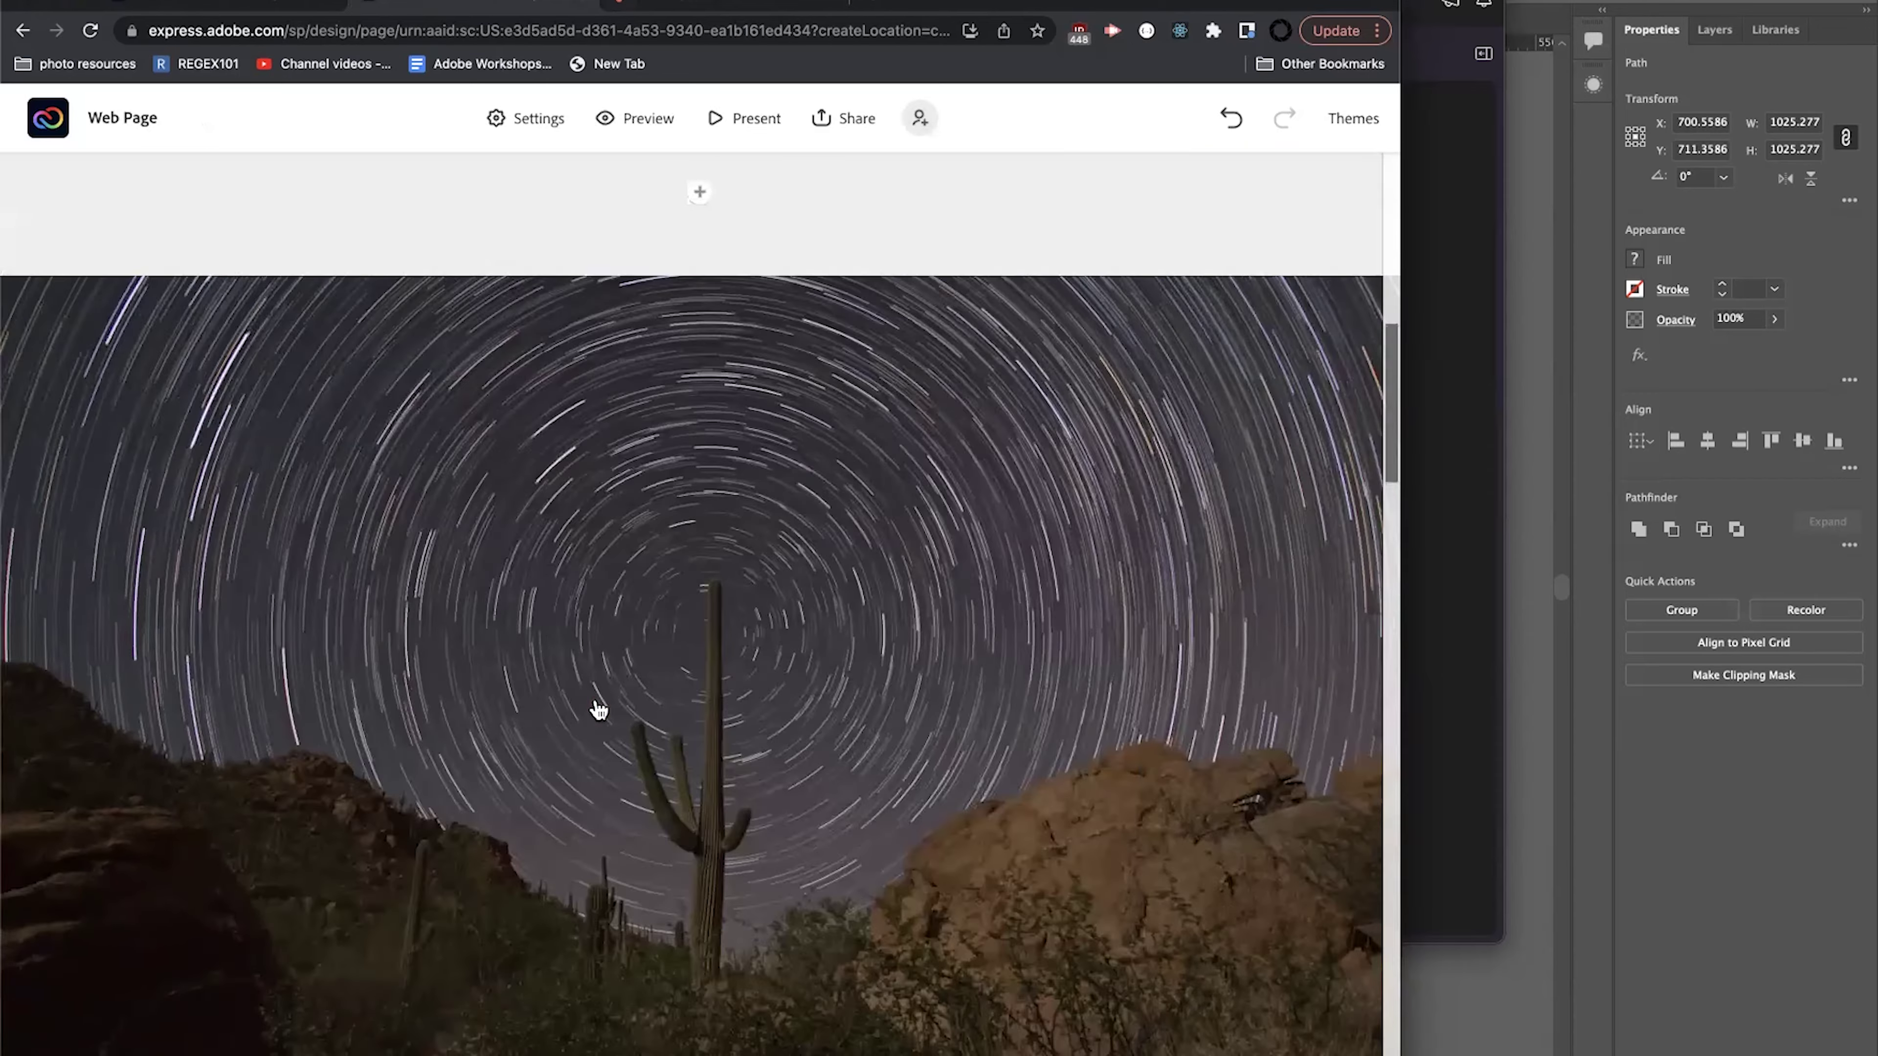
scroll(599, 710, up, 10)
scroll(599, 710, down, 15)
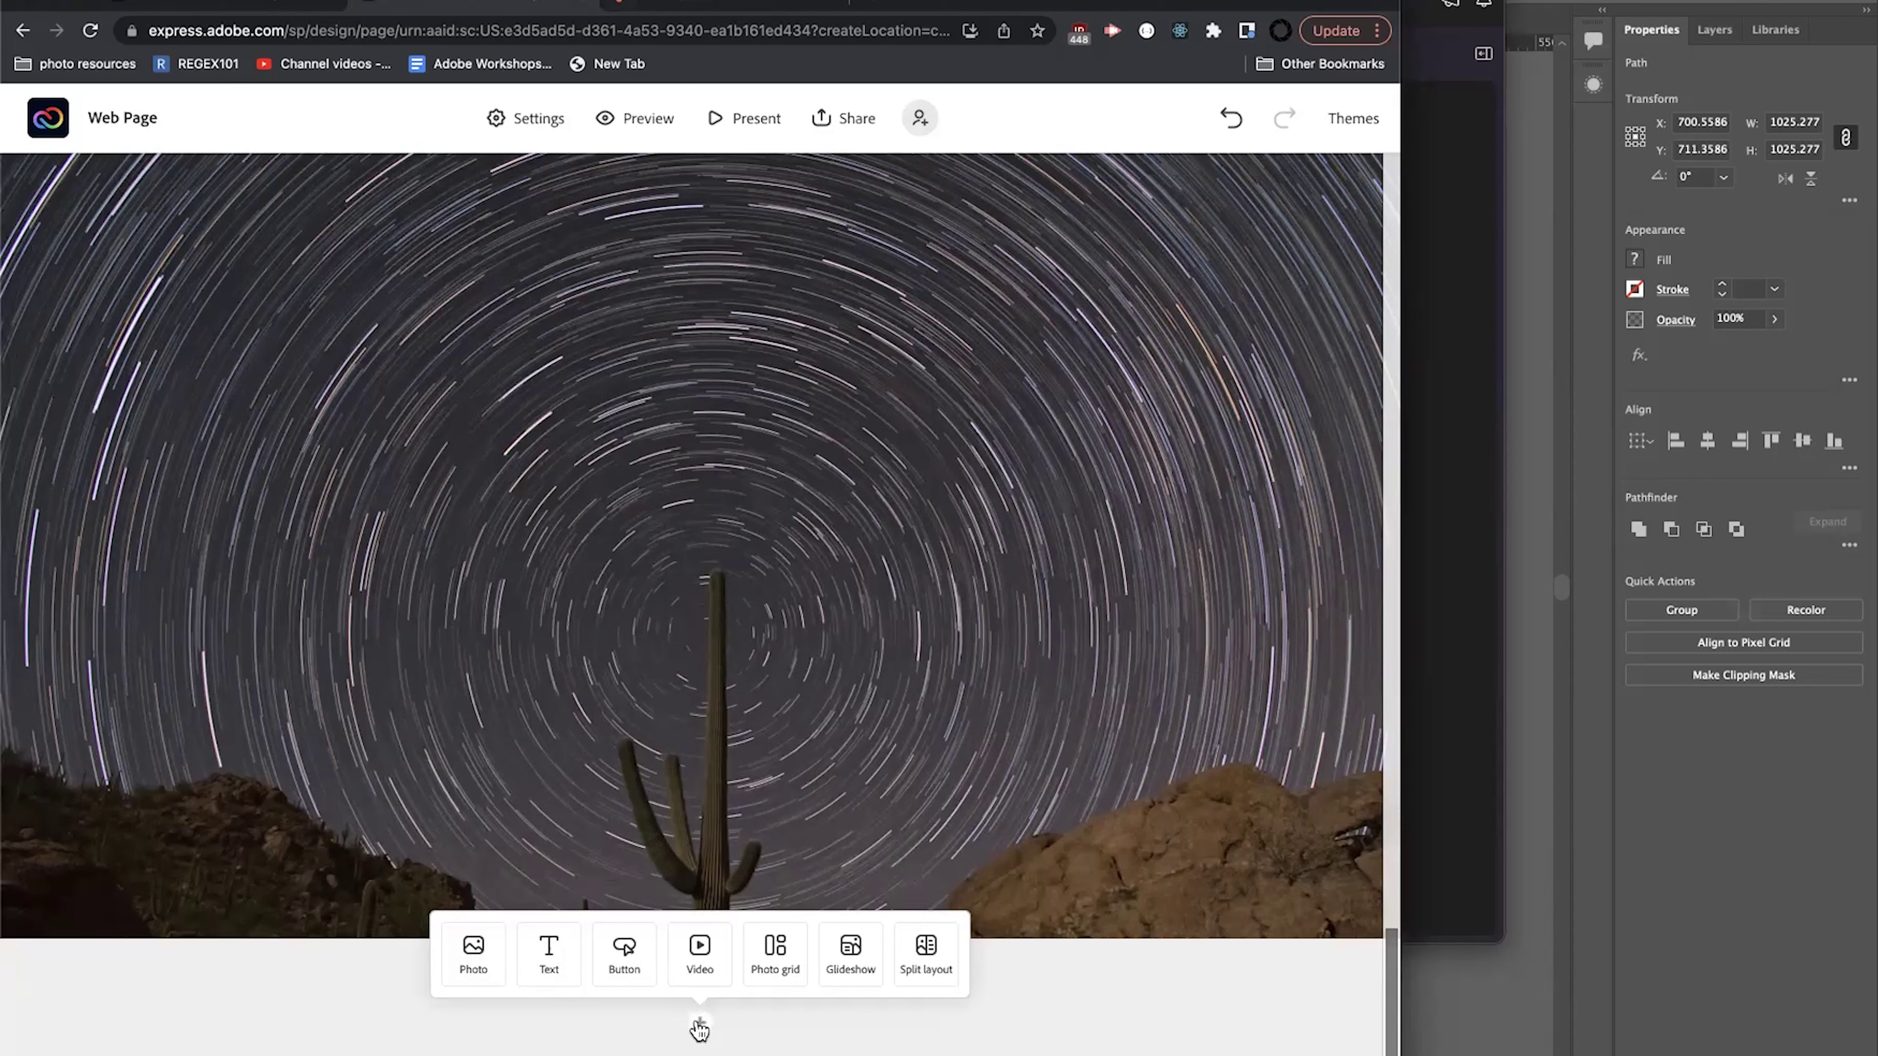
scroll(683, 692, up, 5)
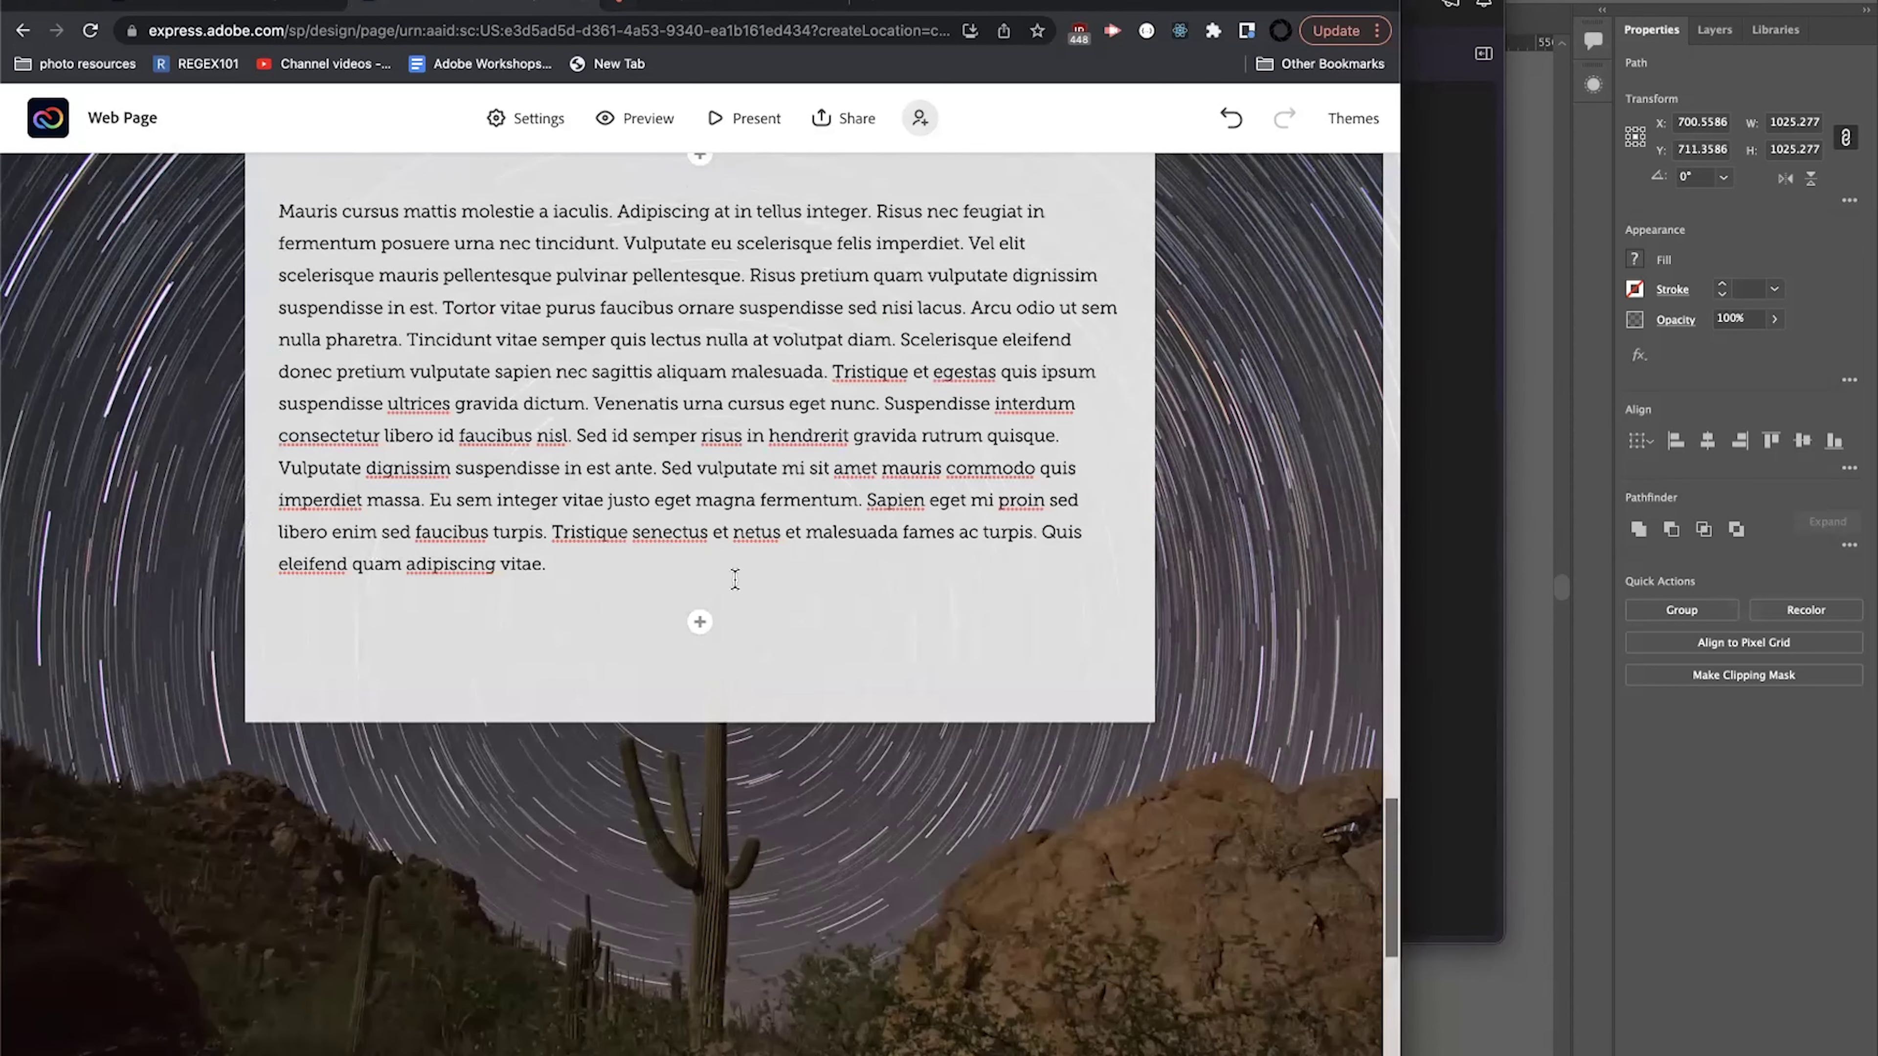
scroll(735, 579, down, 5)
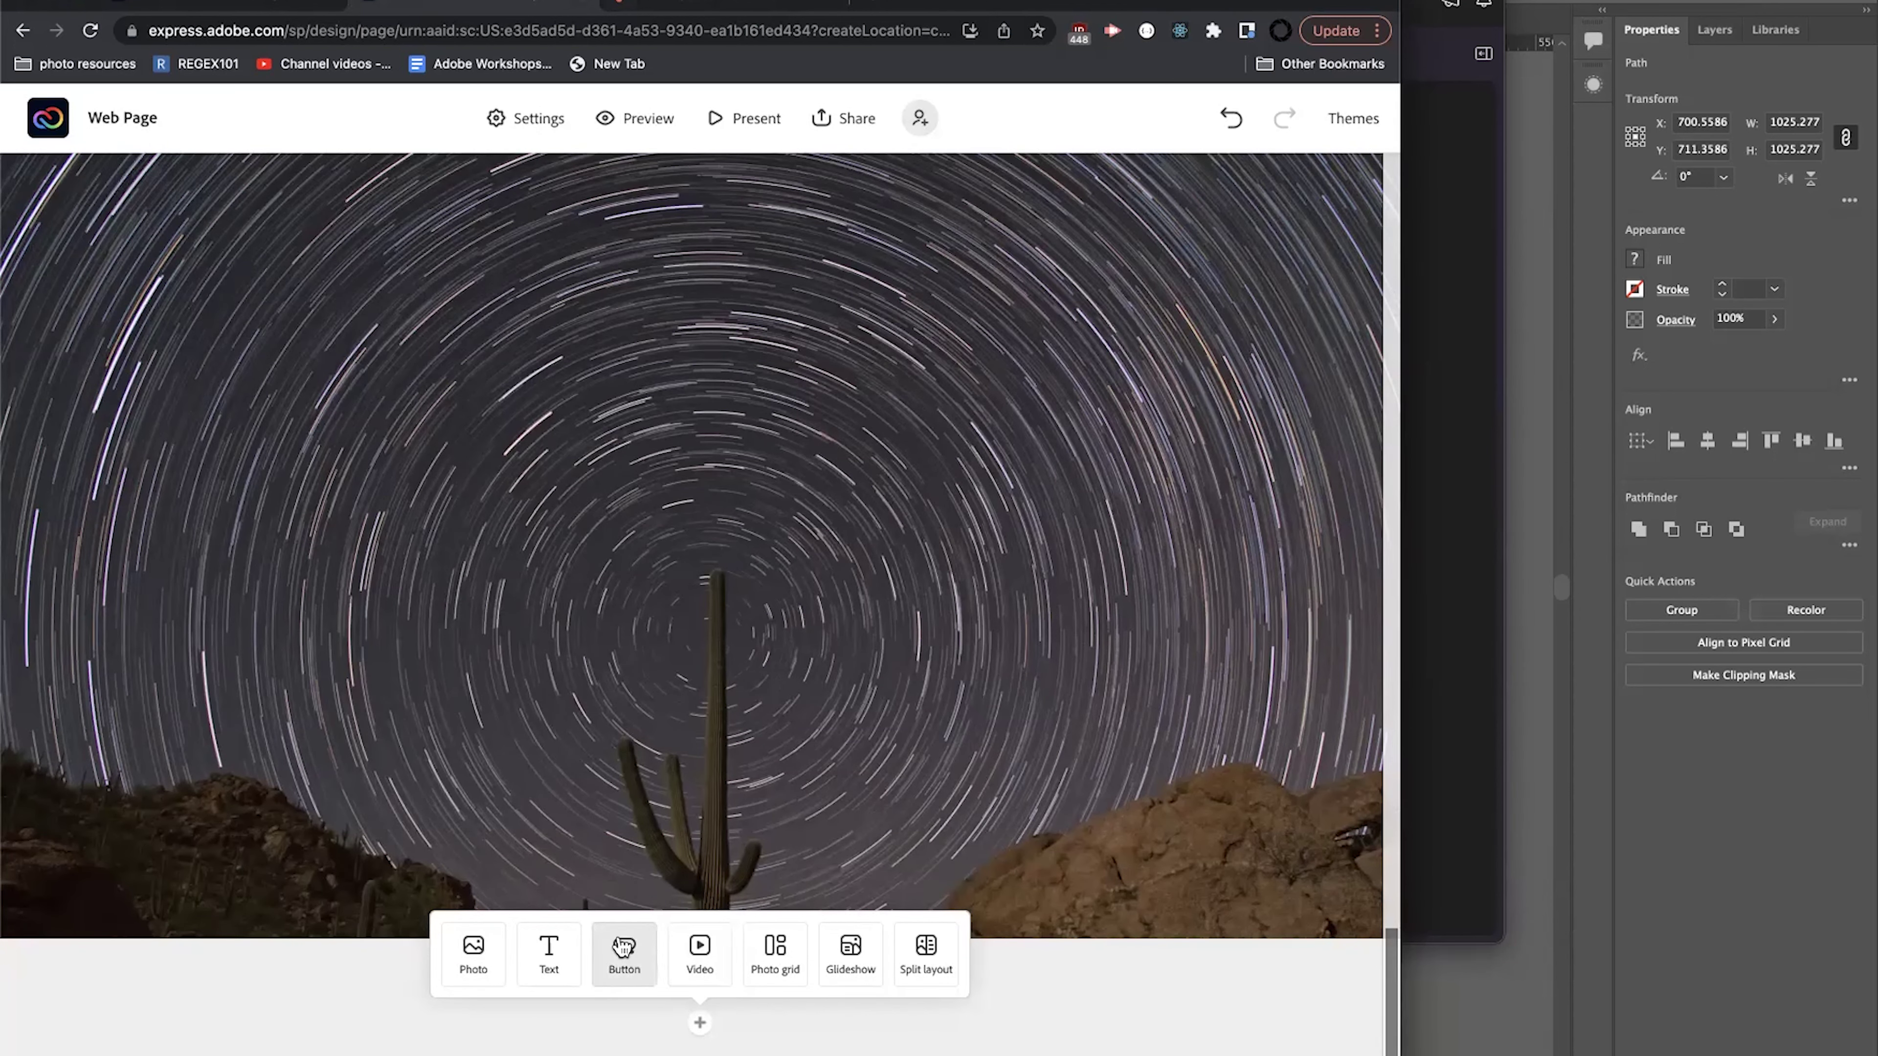
Start adding a photo beneath the glideshow and search Adobe Stock for "bat sagurao".
click(471, 961)
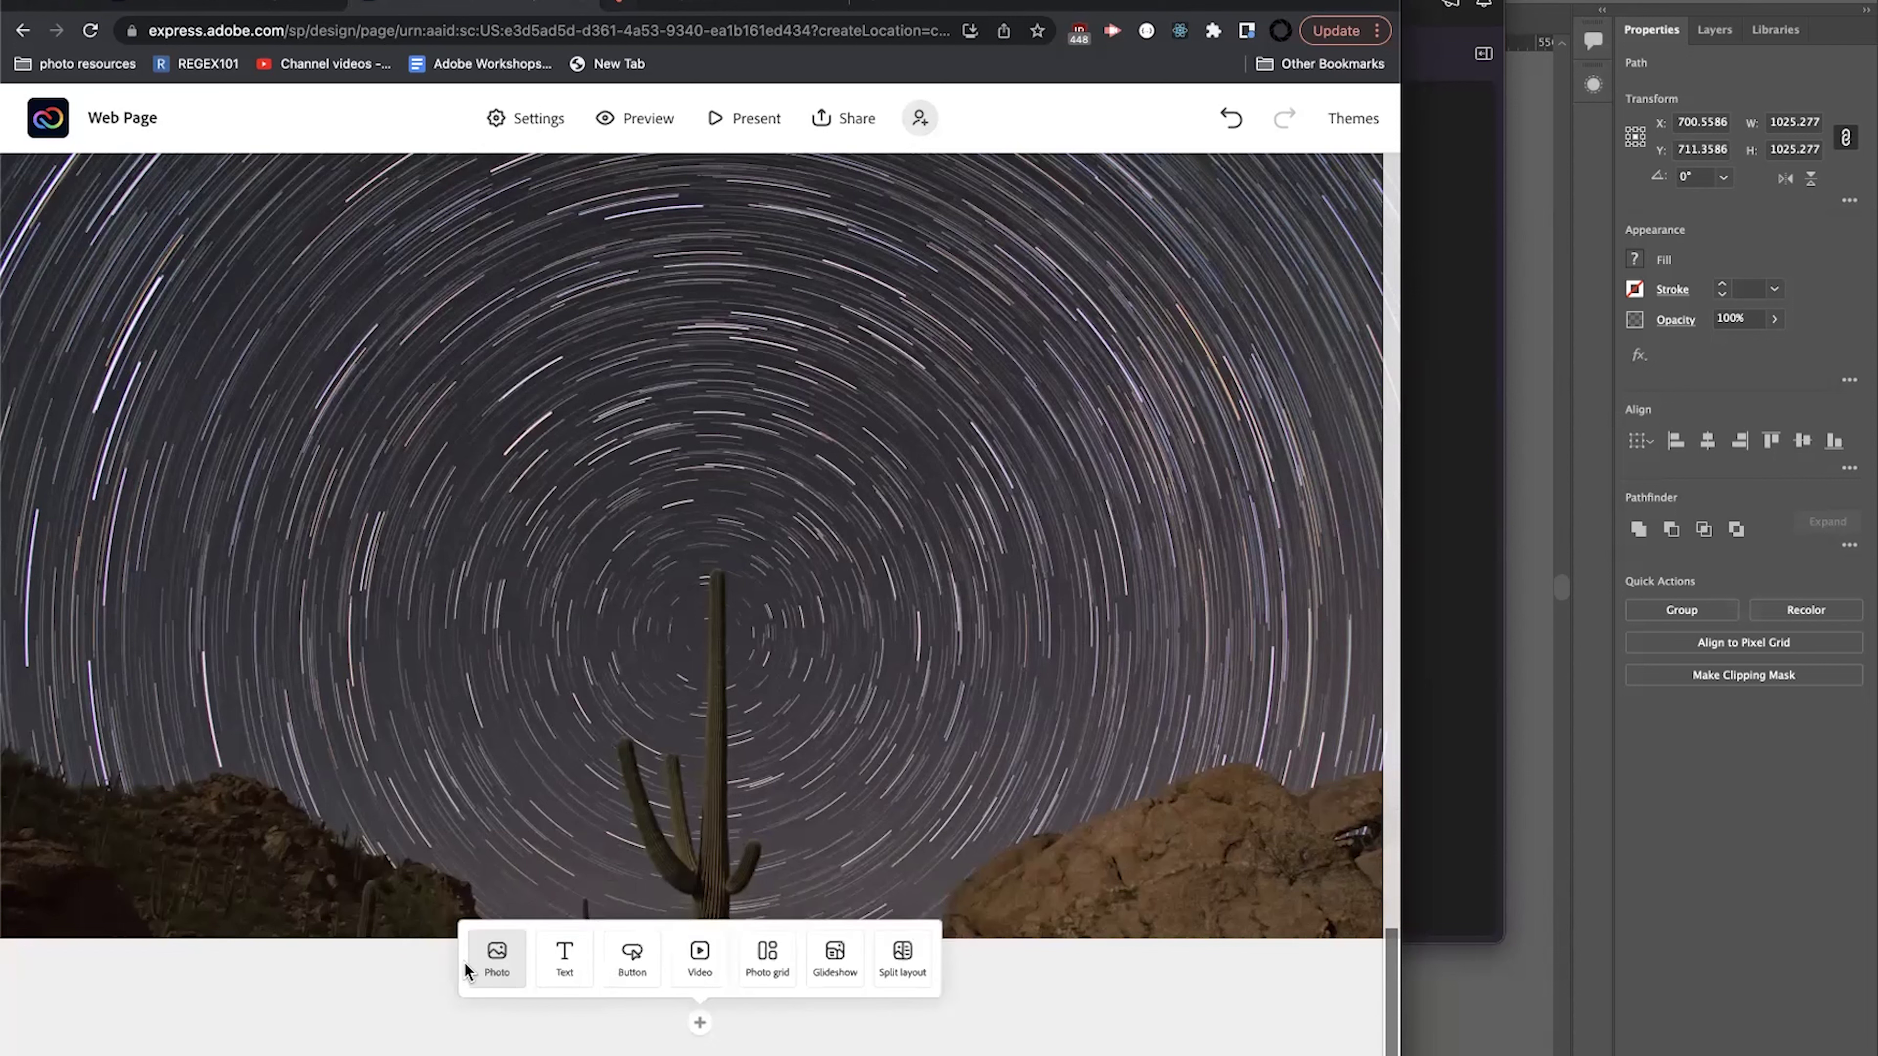
click(1352, 309)
text(cac)
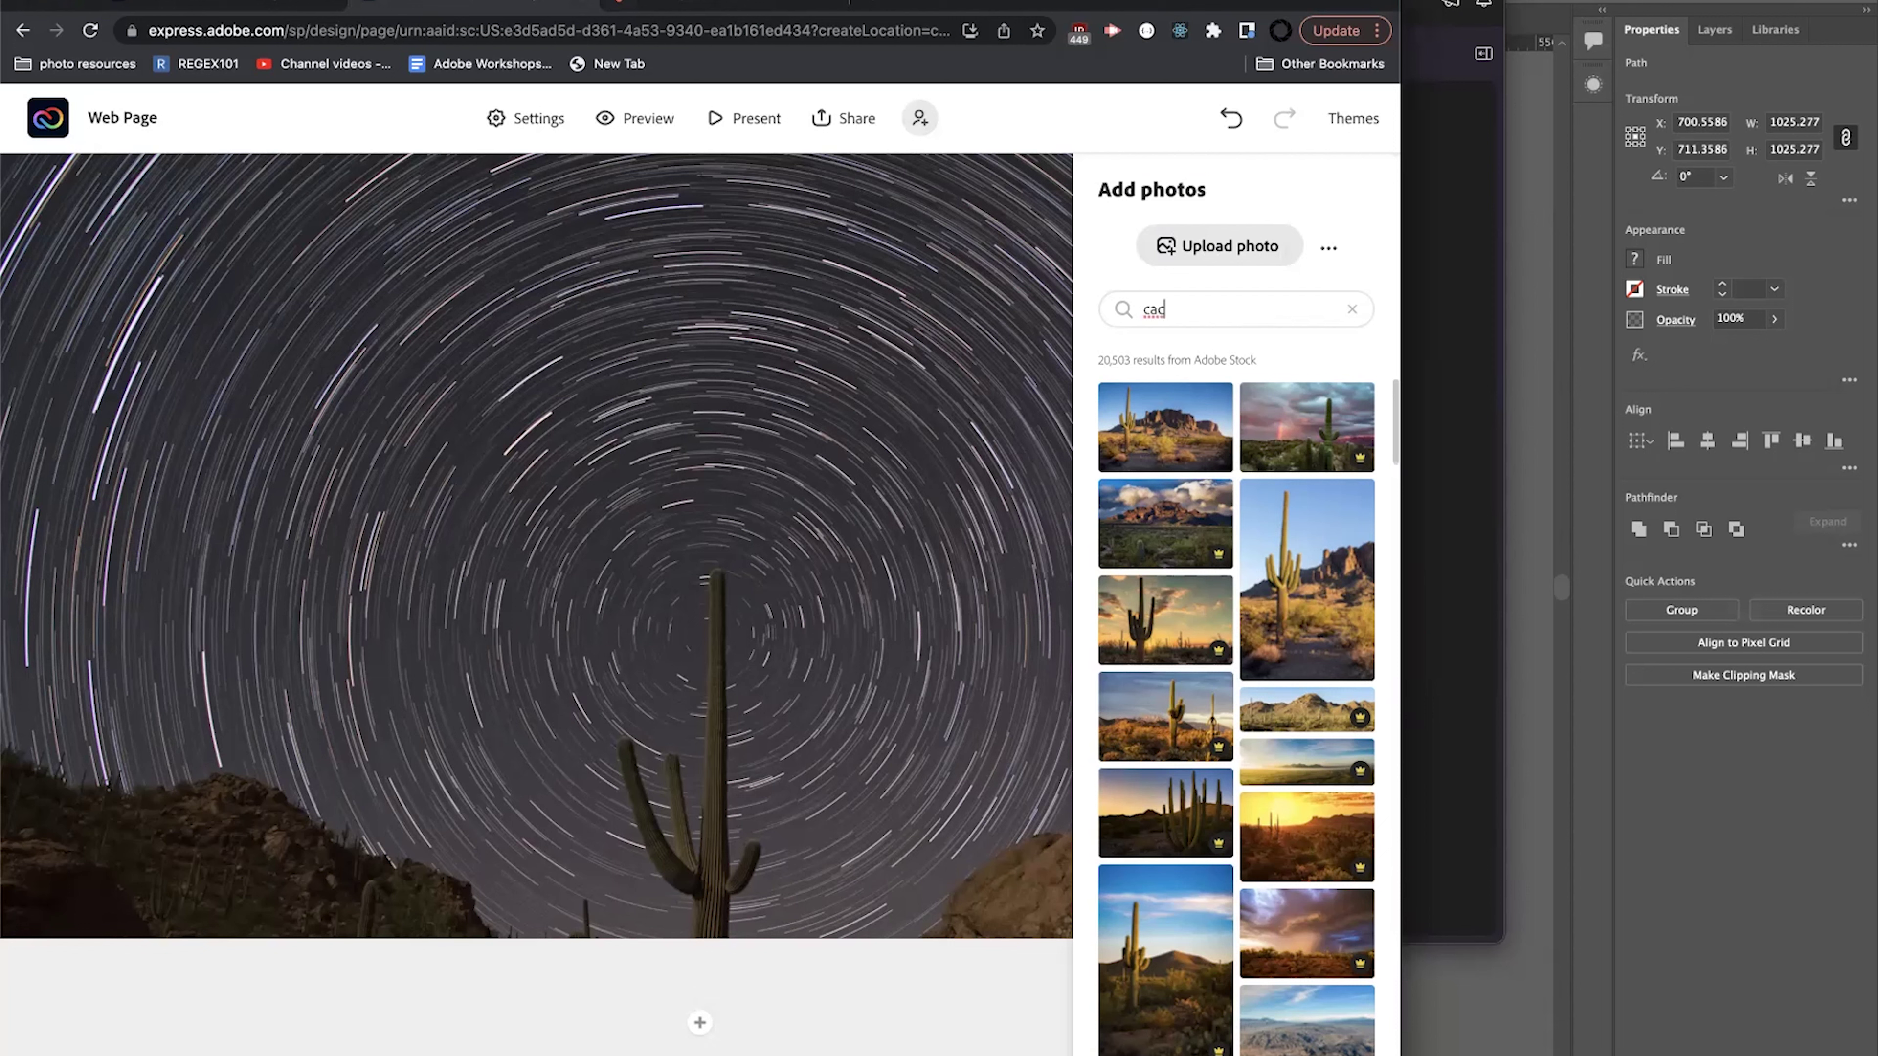
click(1351, 311)
click(1155, 338)
click(1351, 309)
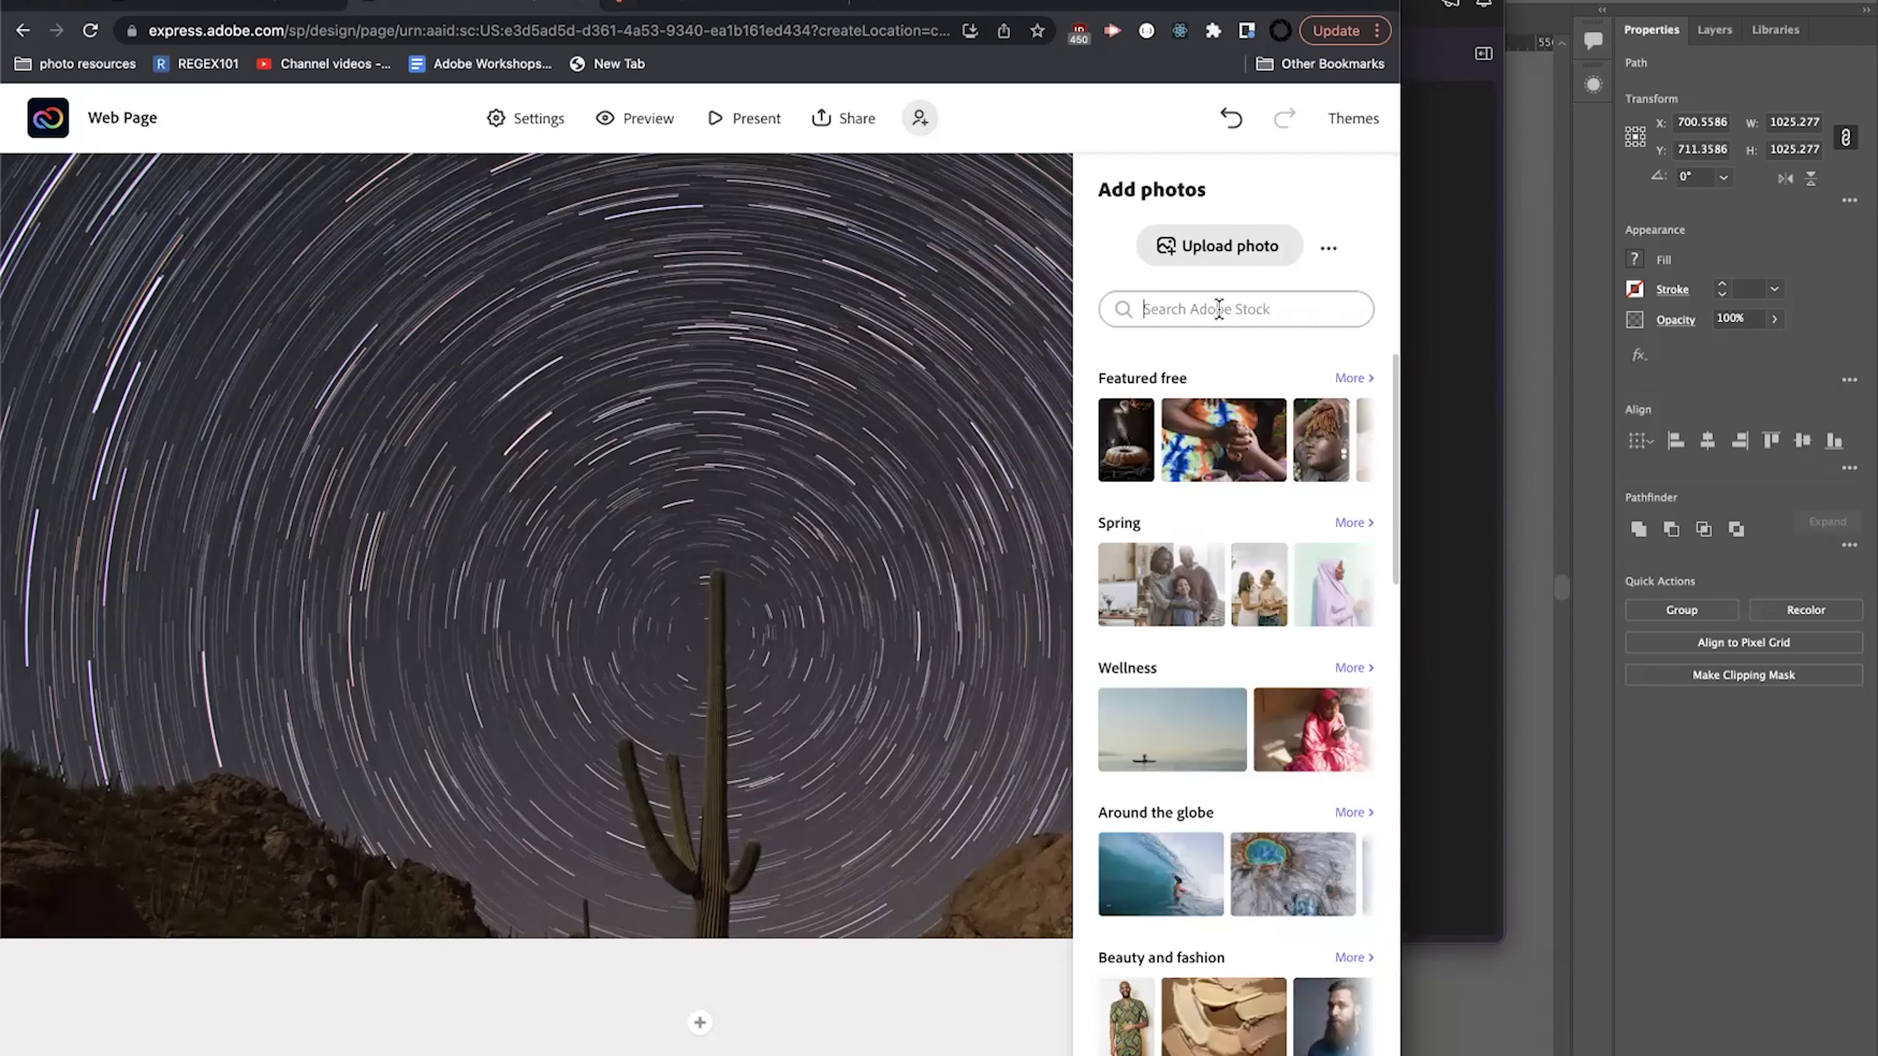
text(ba)
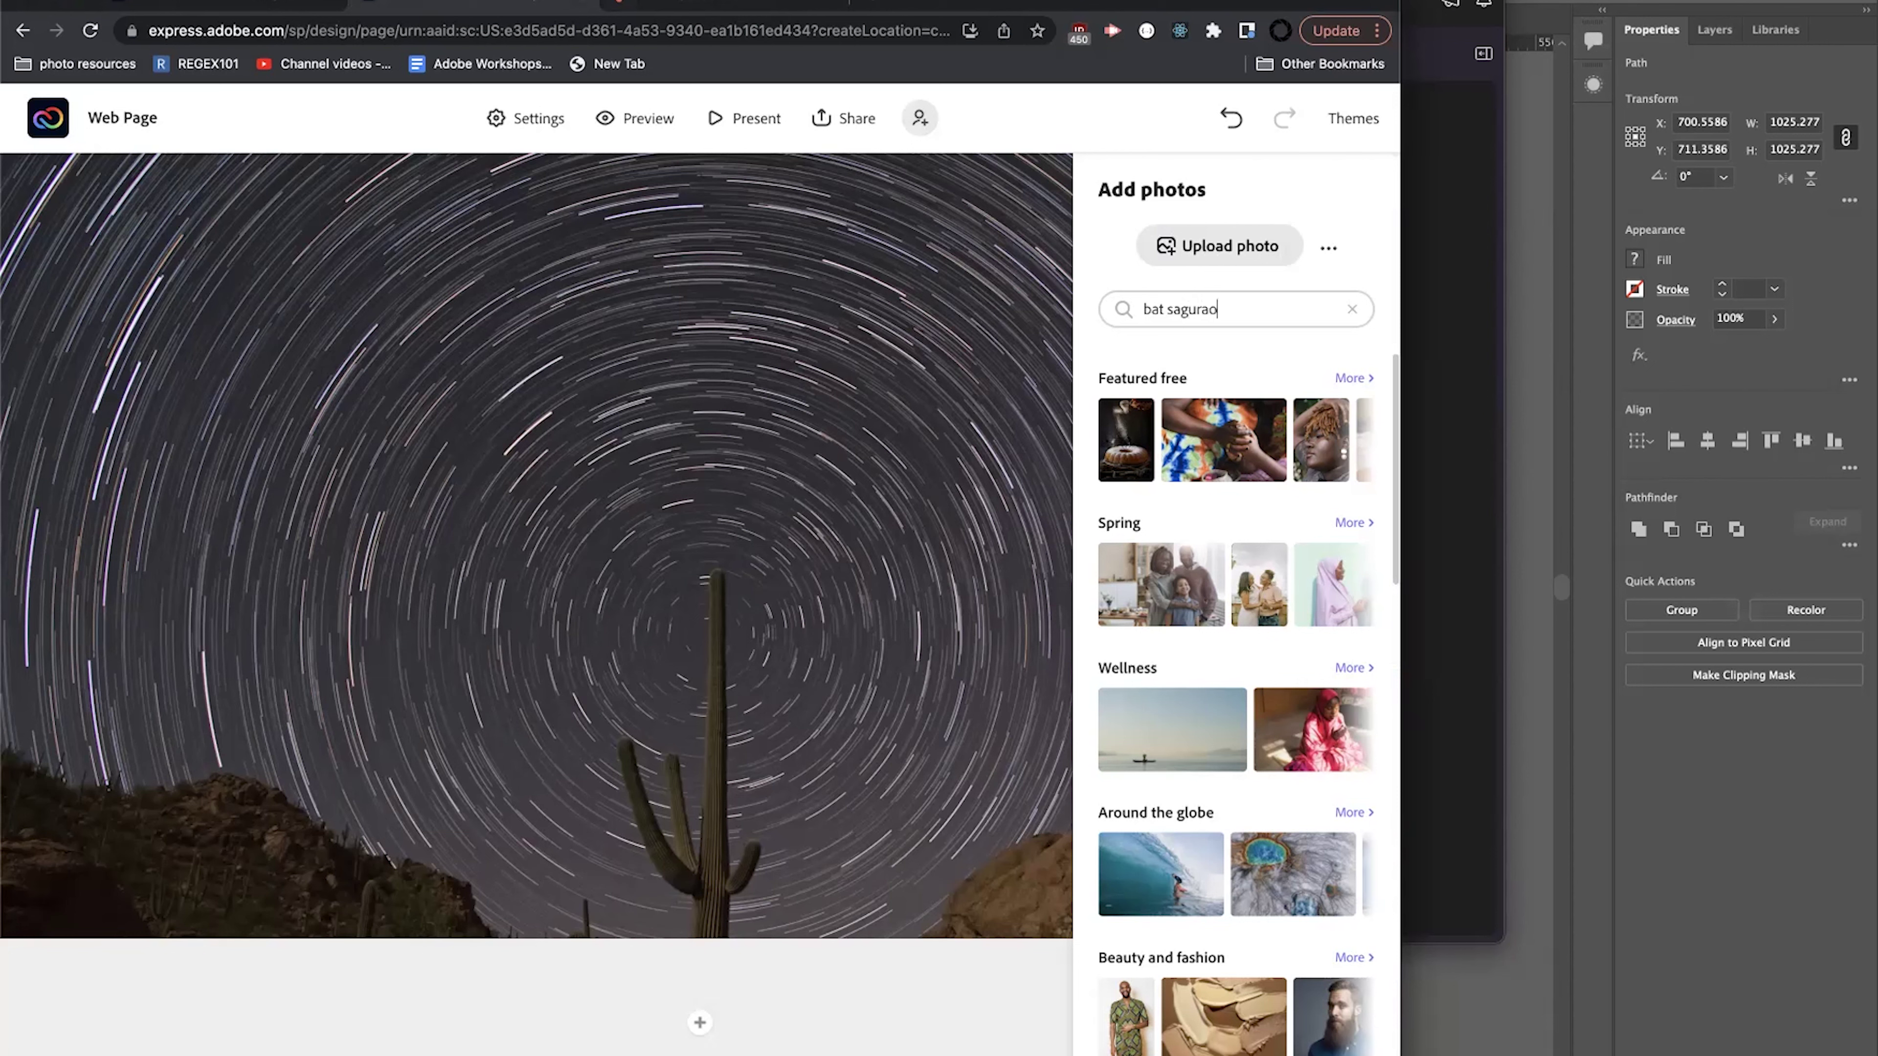
text(t sagurao)
key(Return)
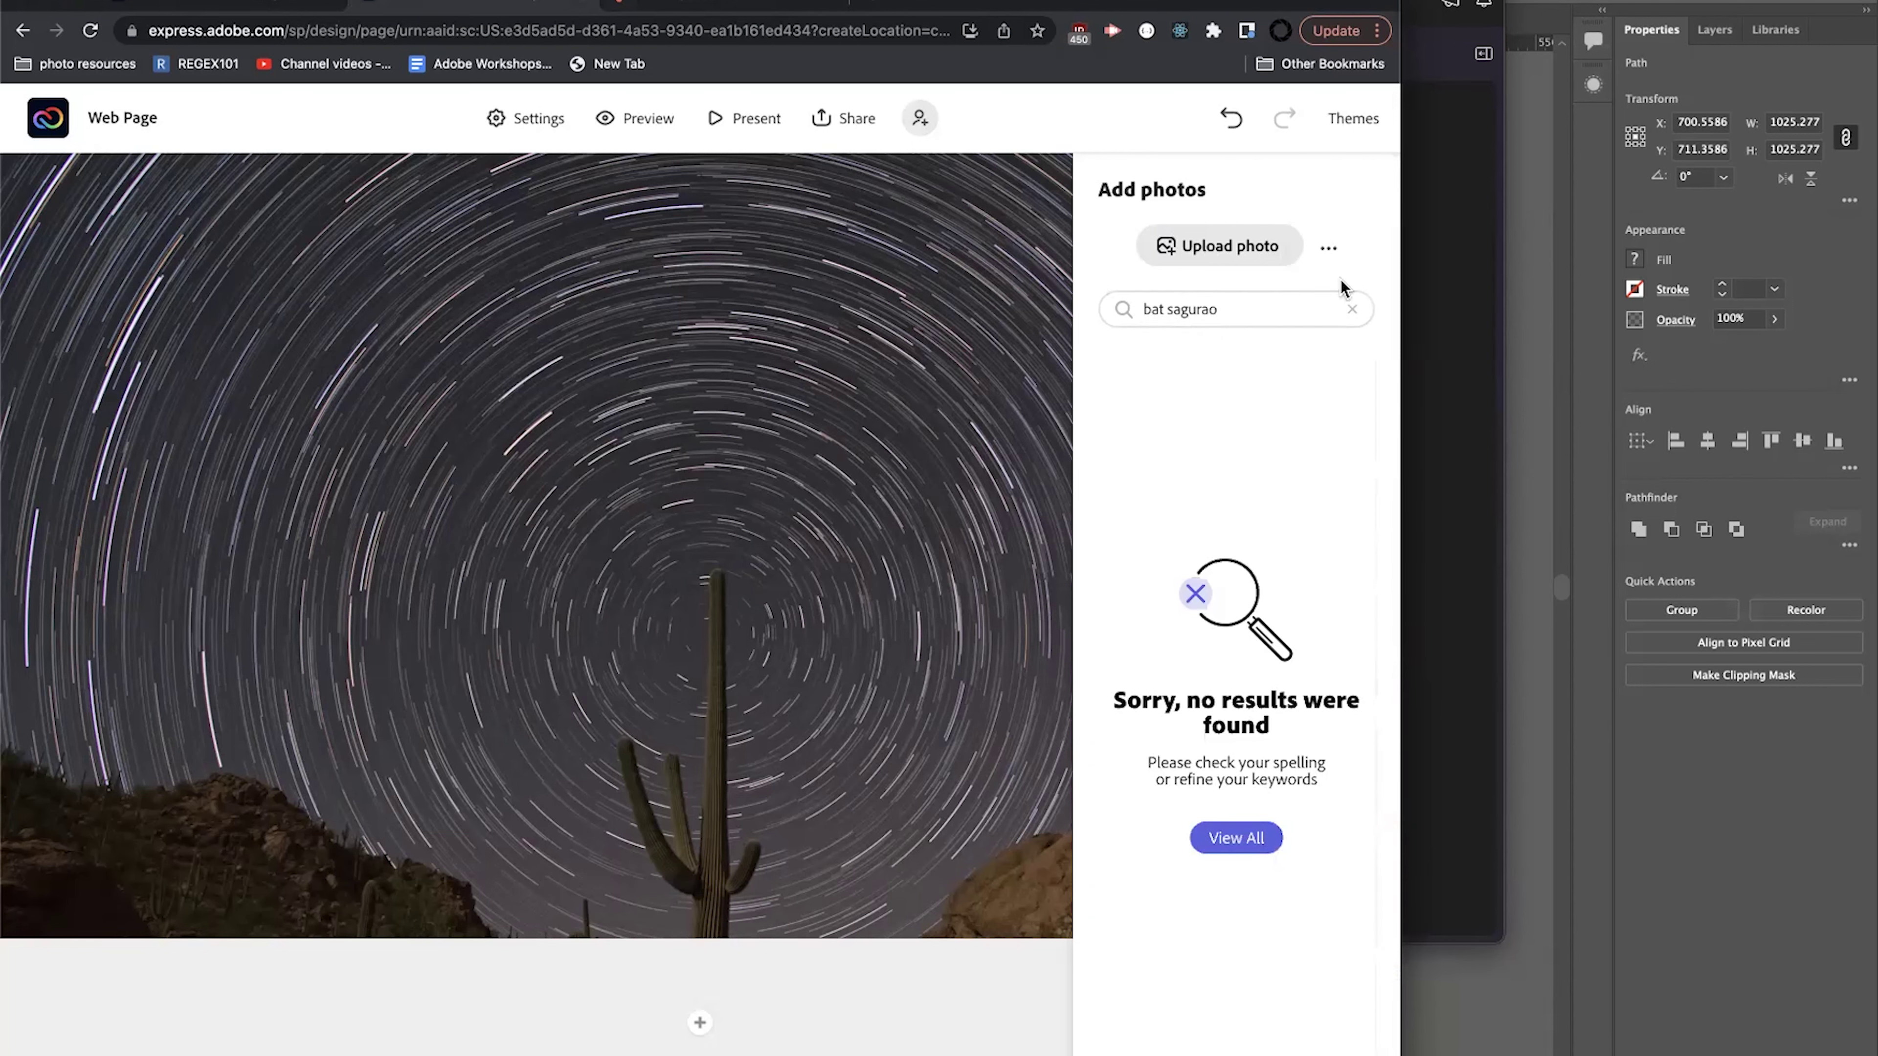
Search Adobe Stock for "cactus fruit" and insert the photo of two pink cactus fruits against a blue sky.
click(1351, 309)
text(cactus fruit)
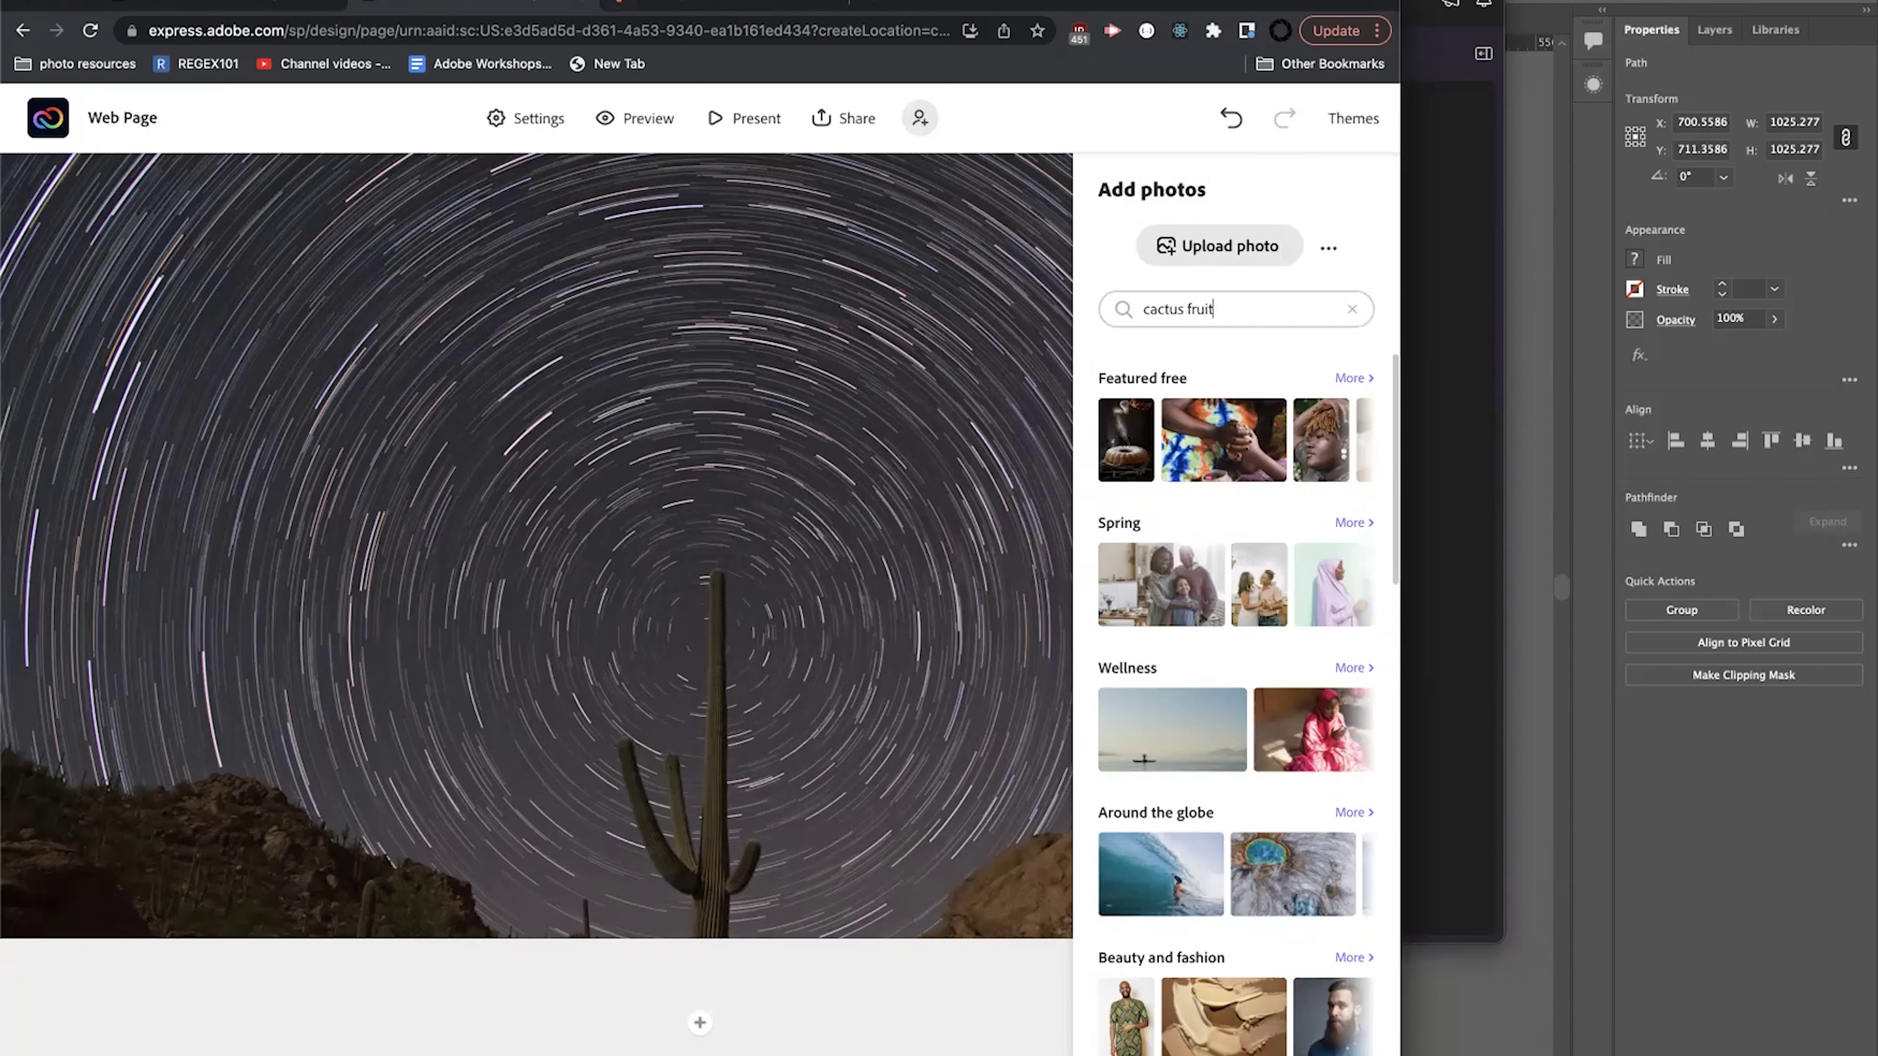
key(Return)
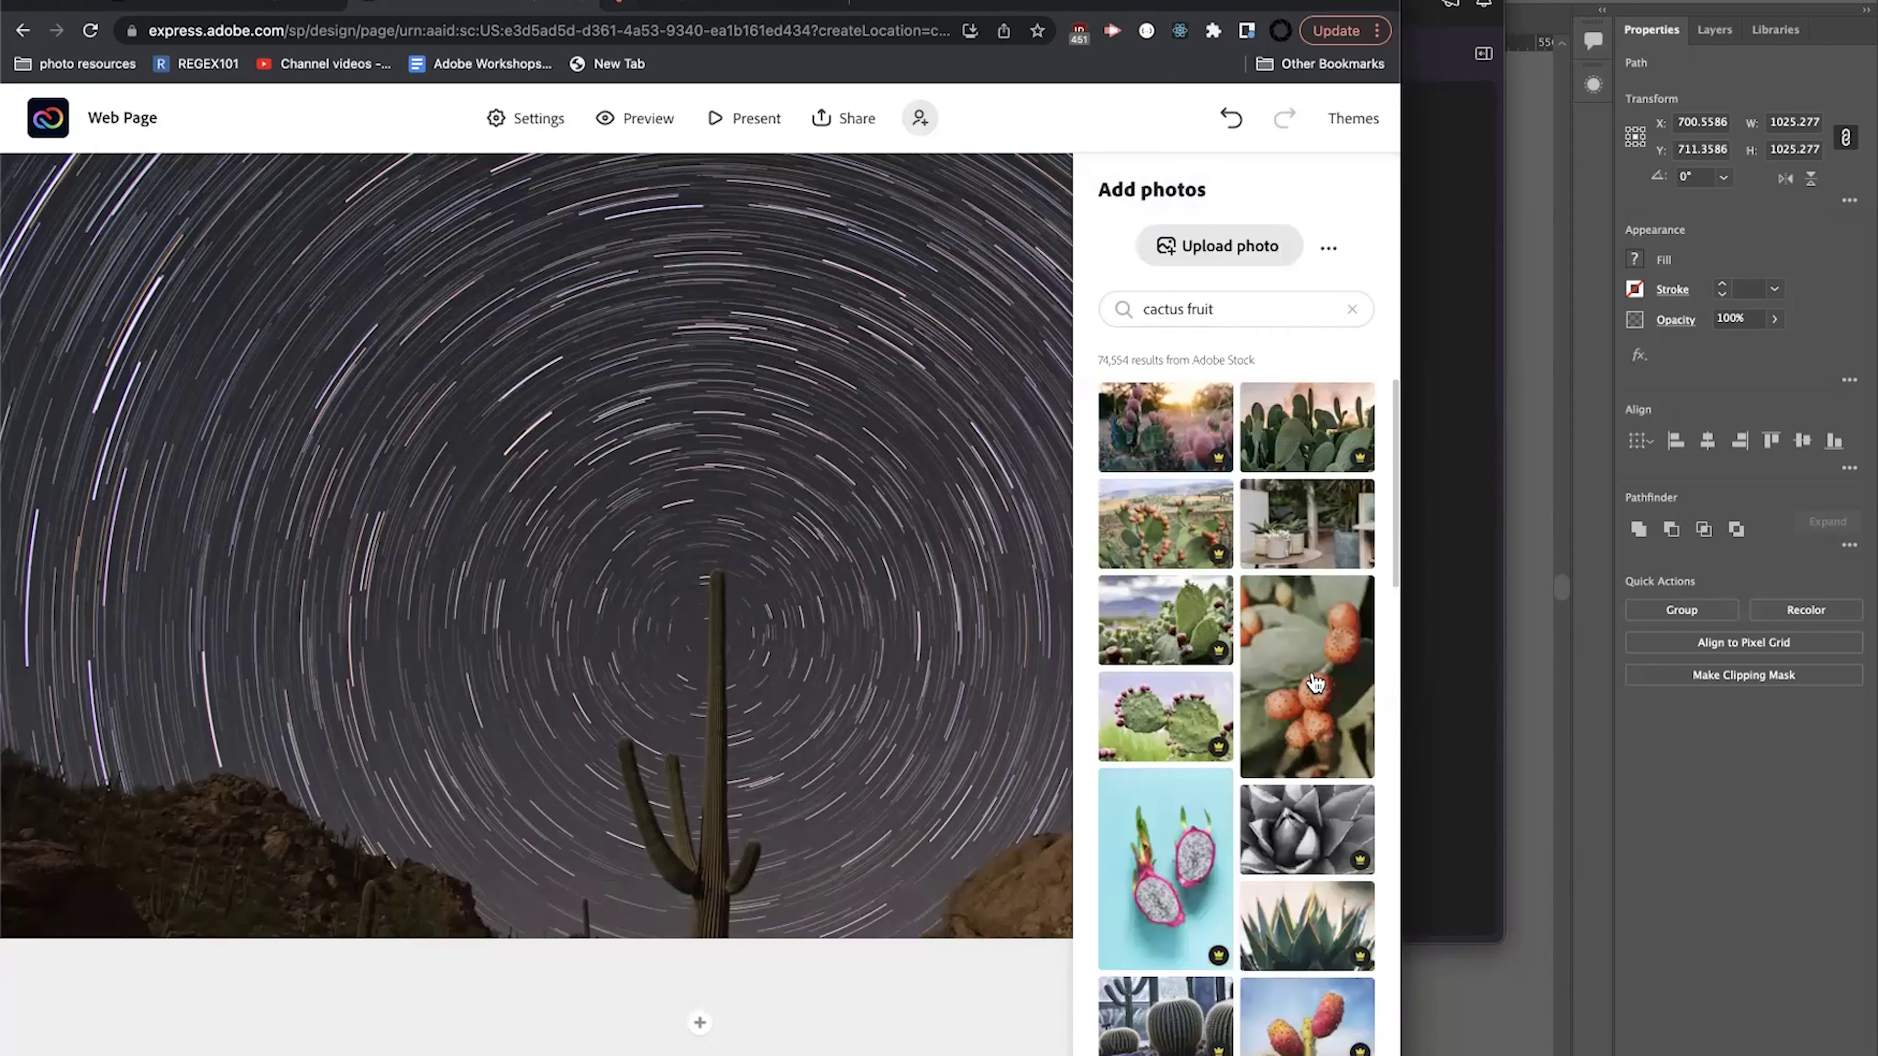
scroll(1316, 682, down, 3)
click(1307, 908)
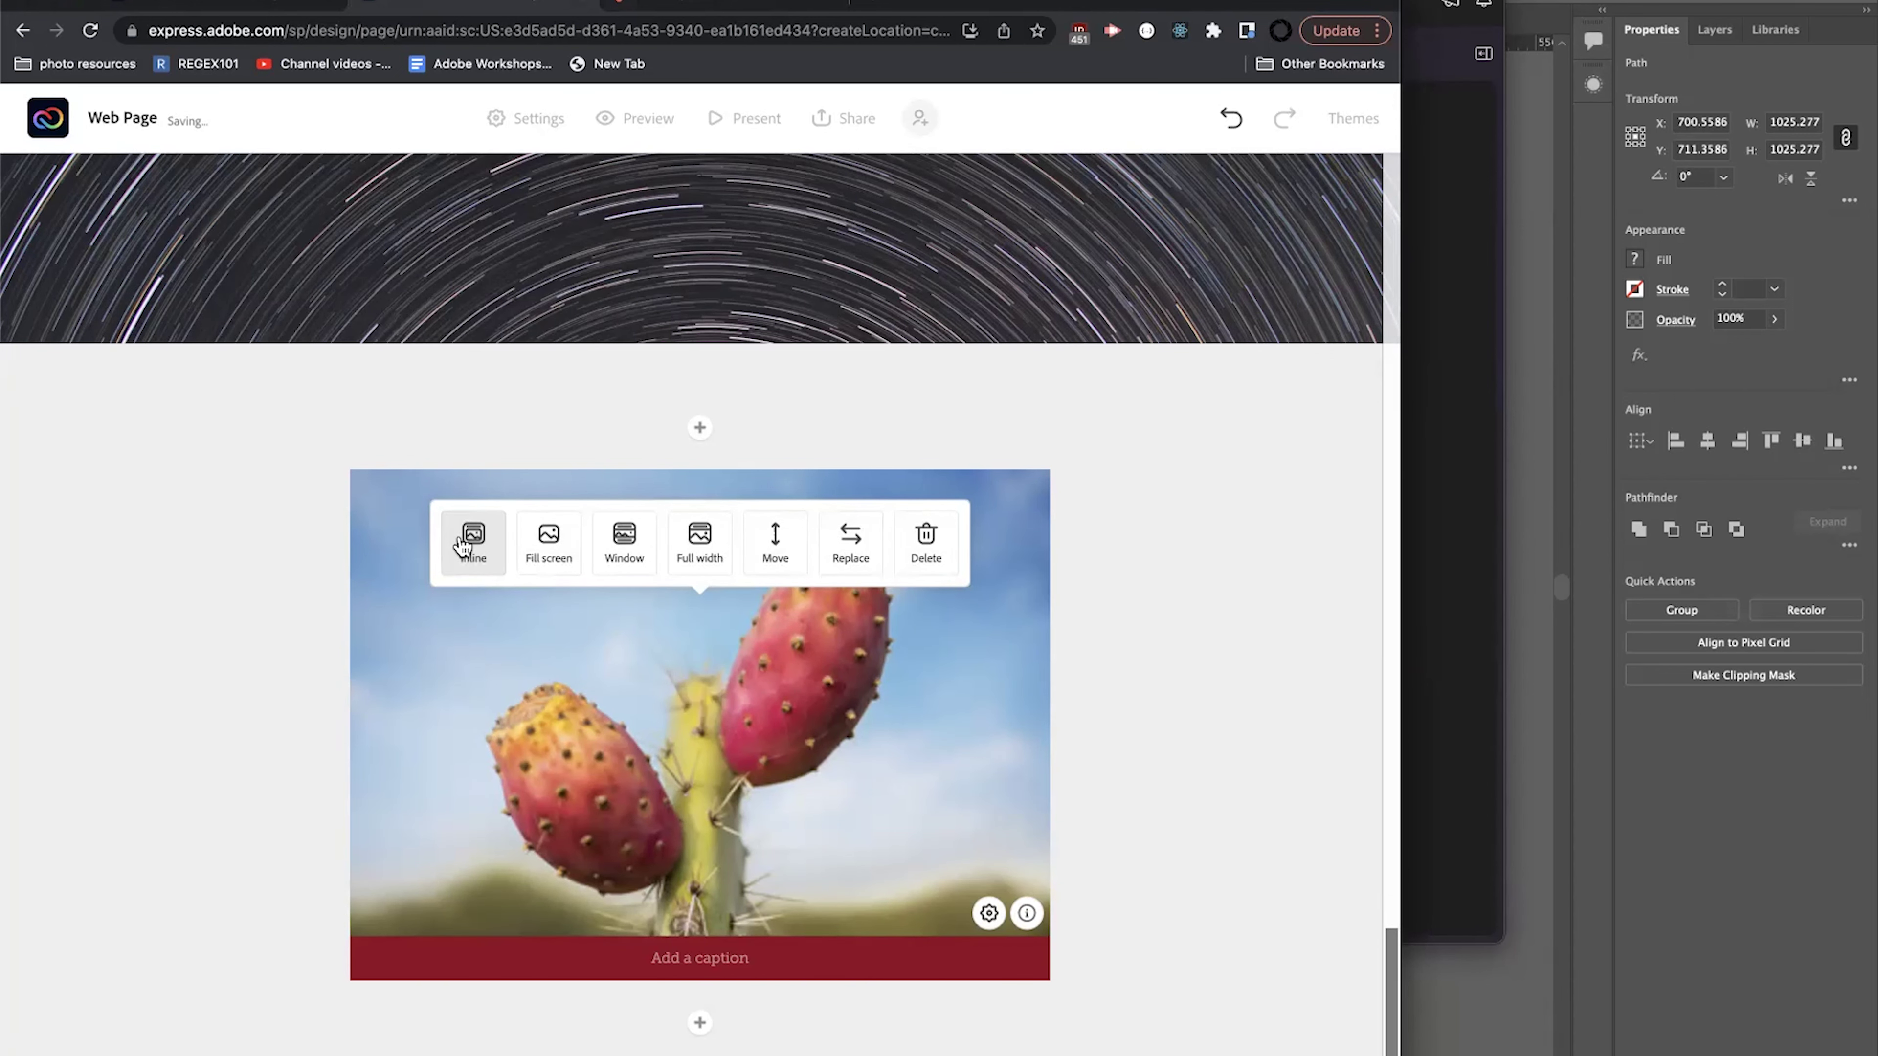
Set the cactus fruit photo to the Fill screen layout and check how it scrolls on the page.
click(547, 543)
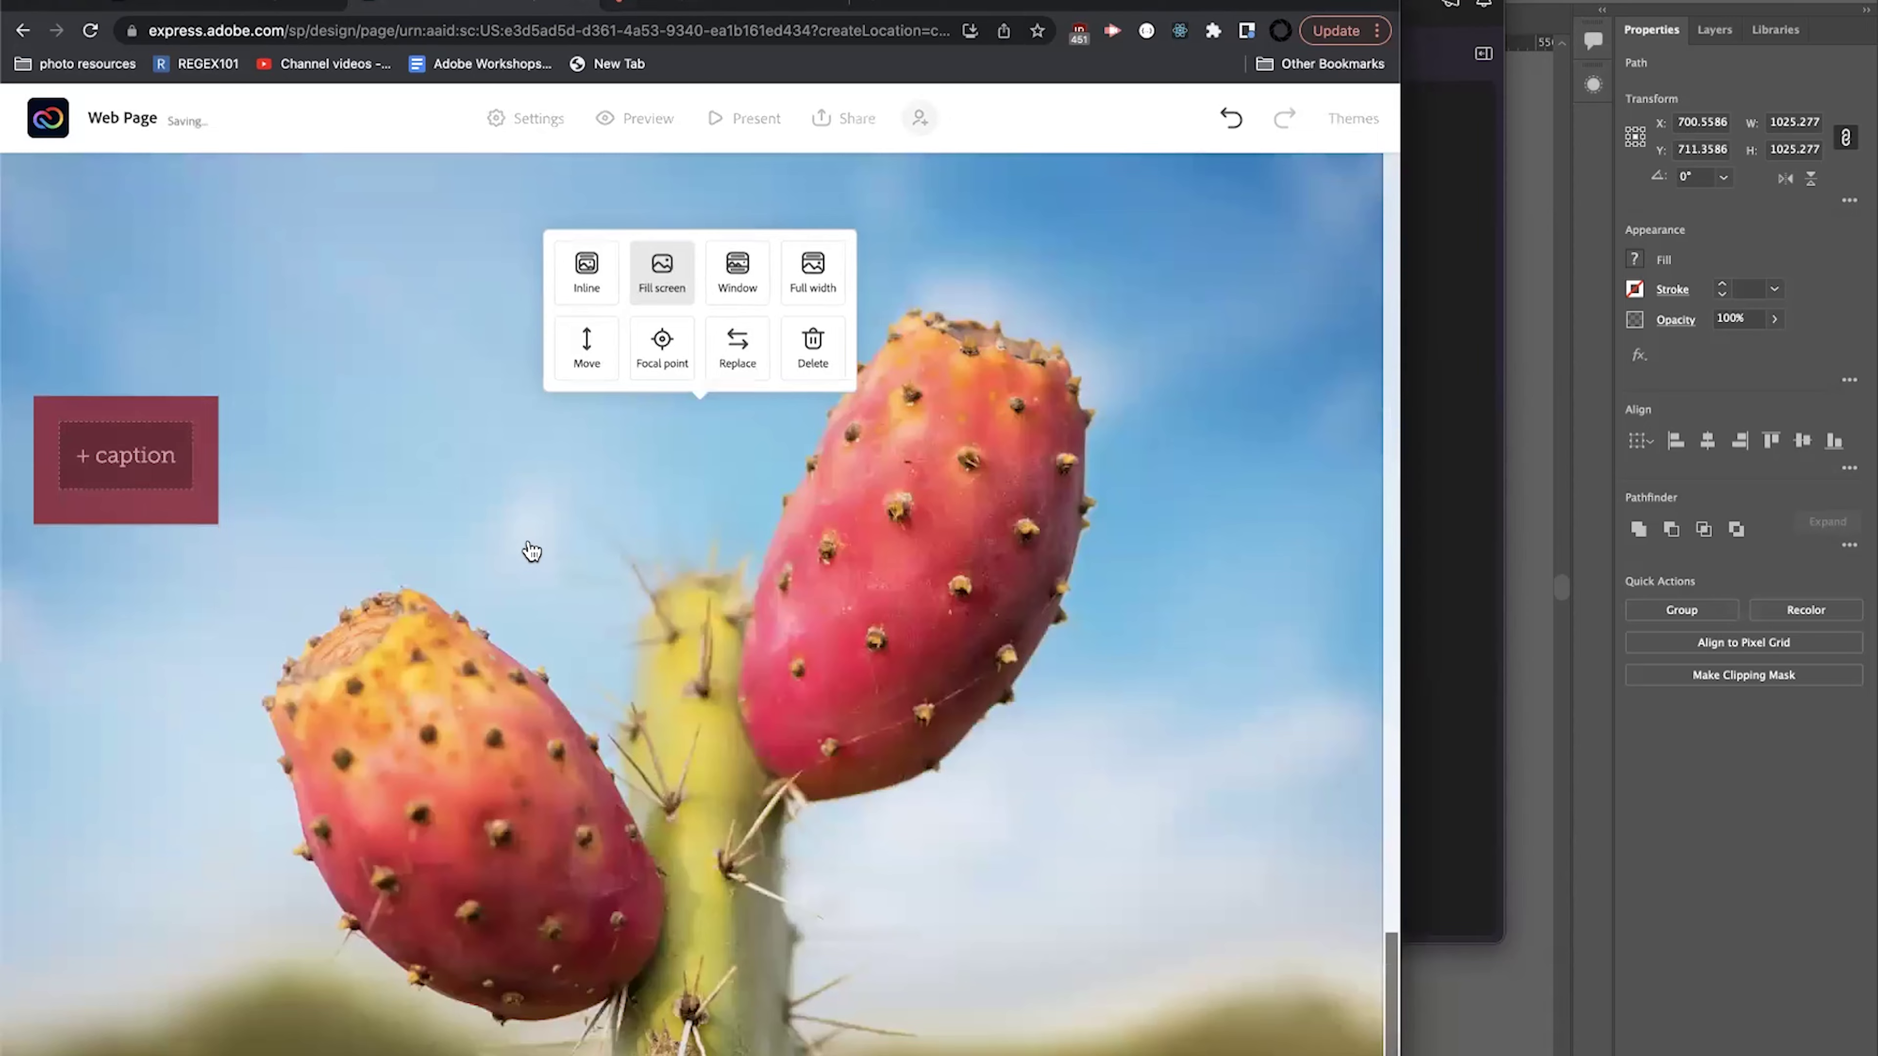
scroll(529, 547, up, 10)
scroll(529, 547, down, 3)
scroll(527, 543, down, 5)
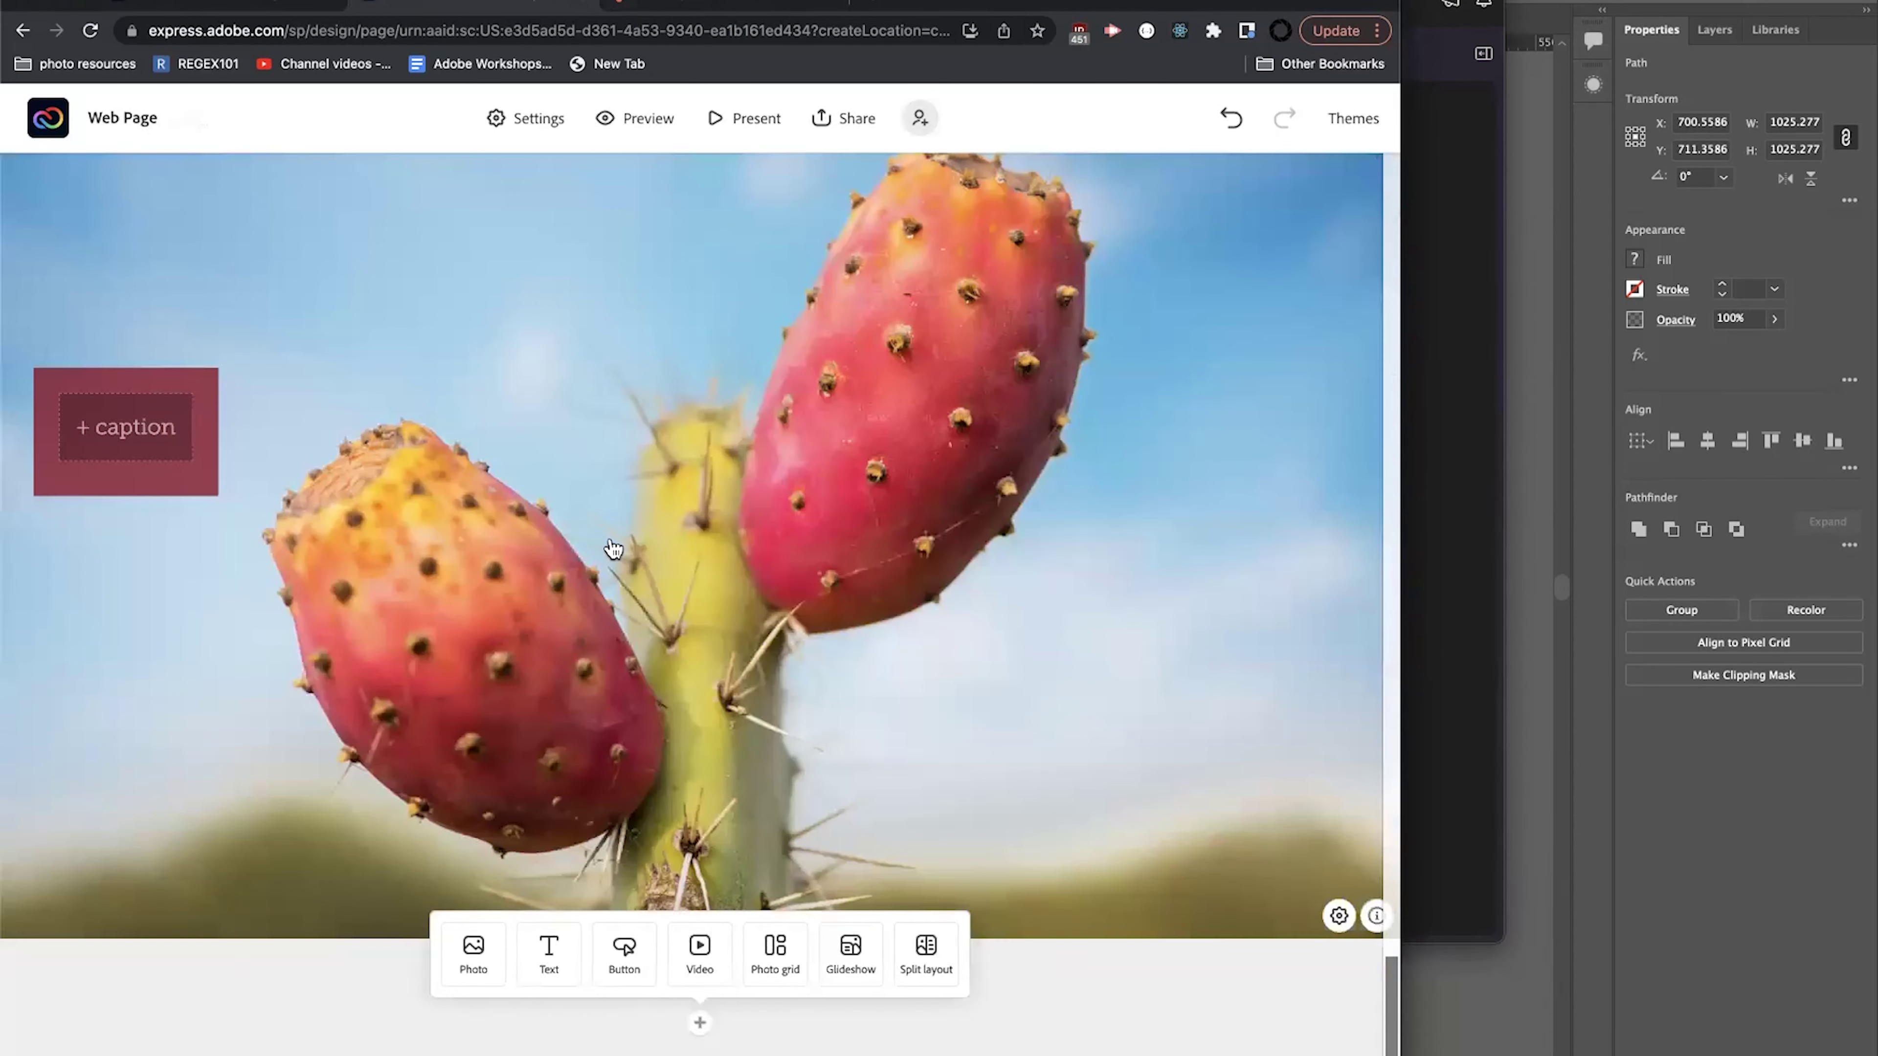
Switch the cactus fruit photo to the Window layout and review its scrolling effect.
click(547, 437)
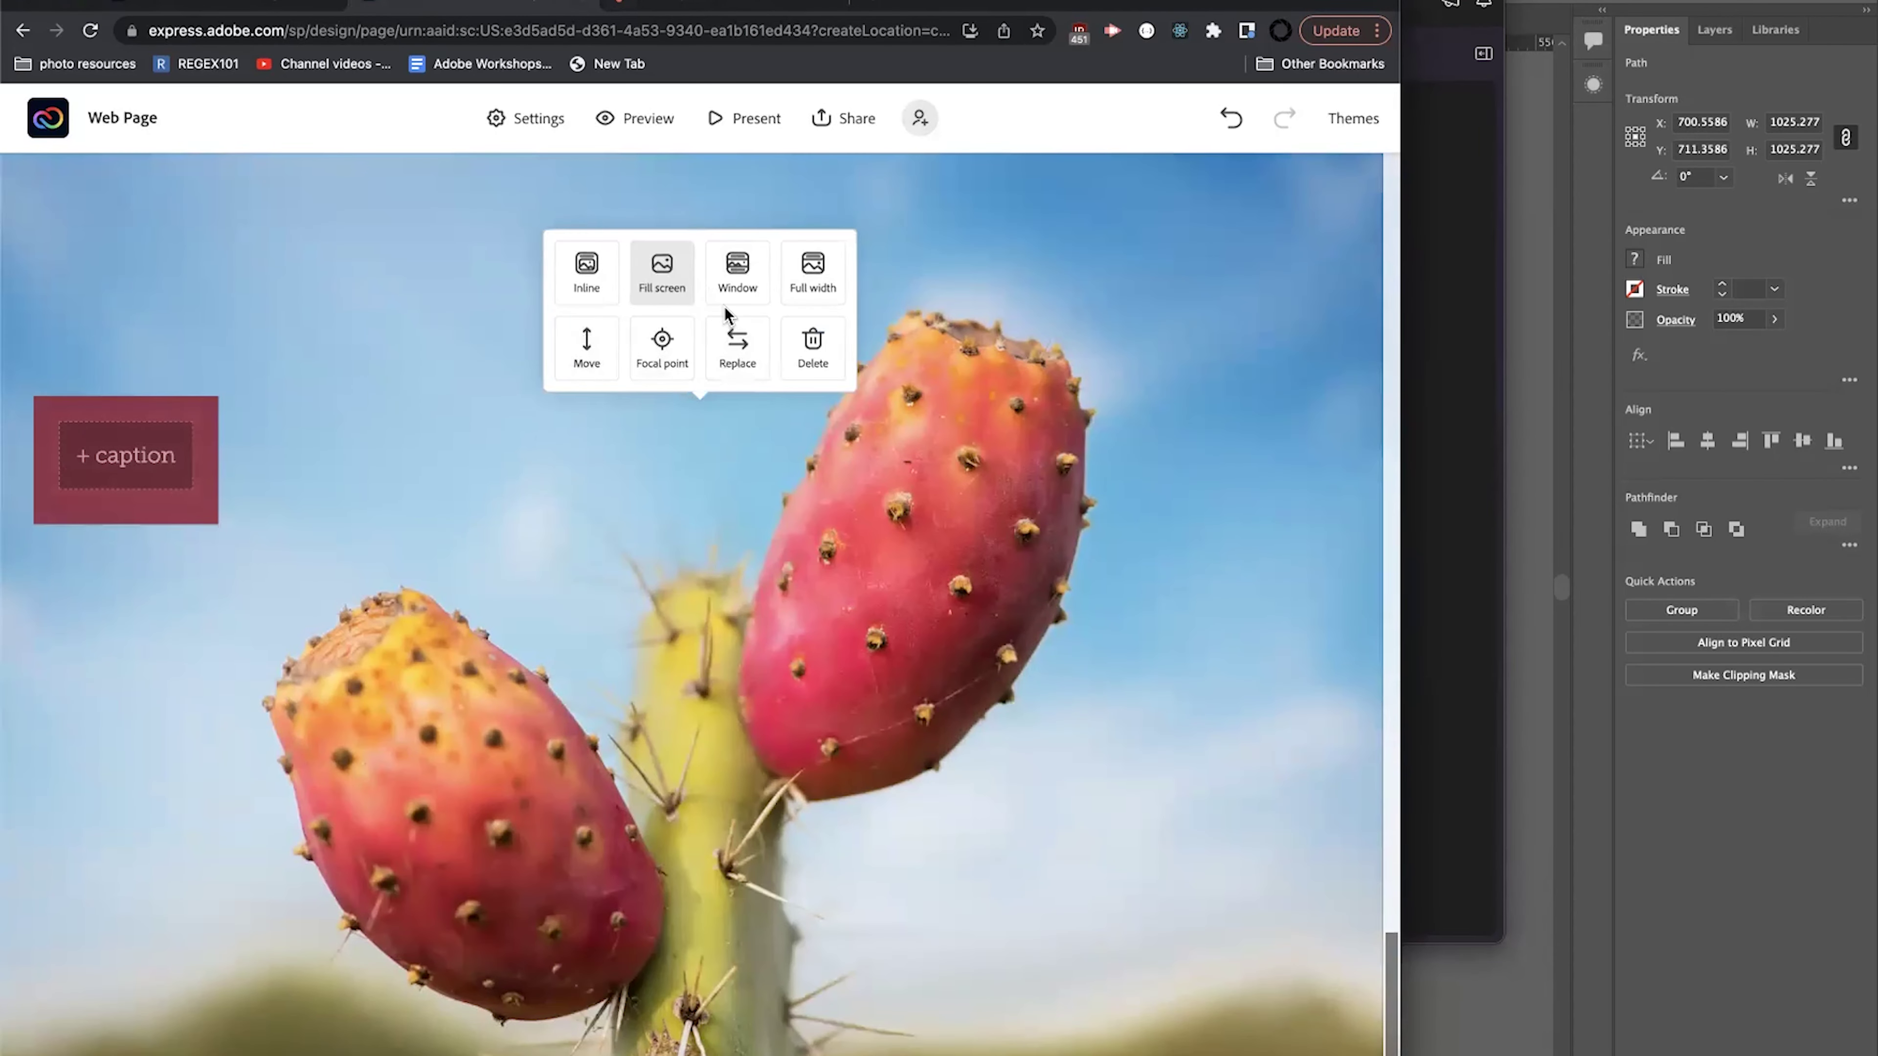
click(730, 290)
scroll(507, 671, down, 3)
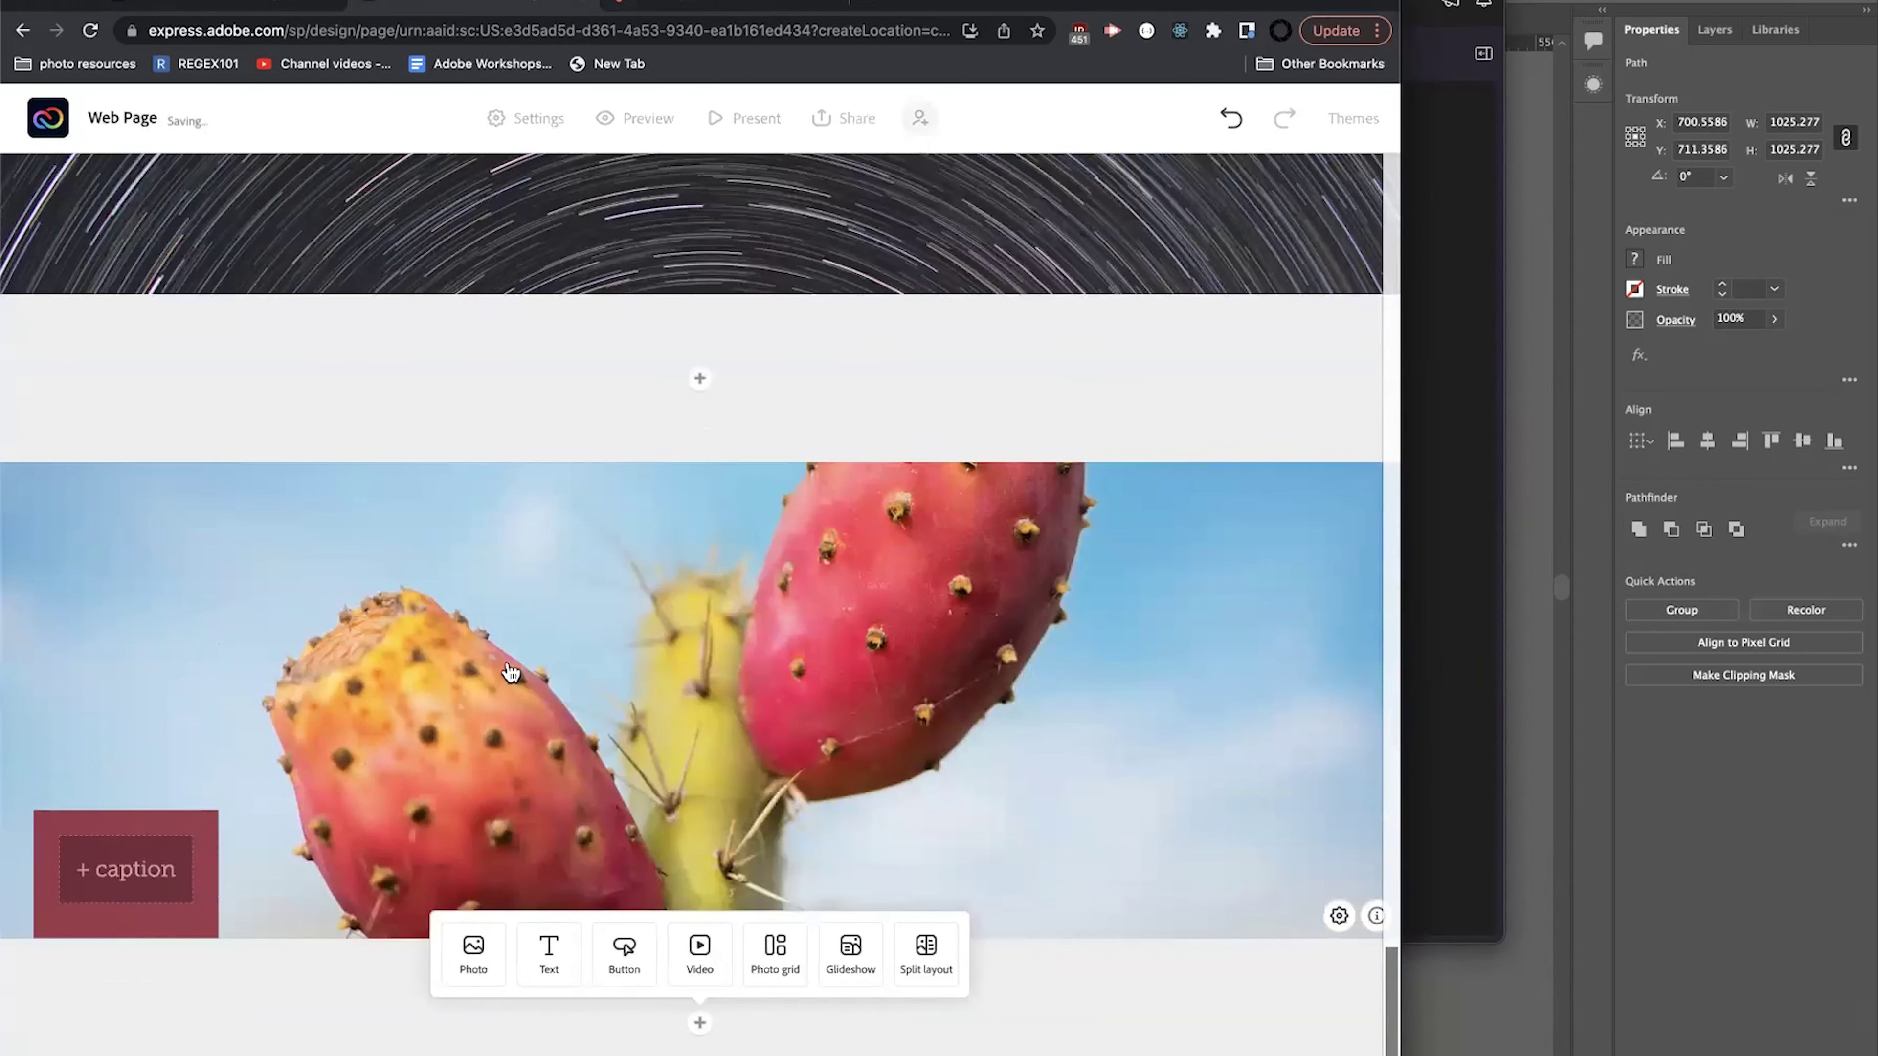
scroll(507, 665, up, 10)
scroll(586, 627, down, 8)
Change the cactus fruit photo to the Full width layout and scroll past it to compare.
click(591, 622)
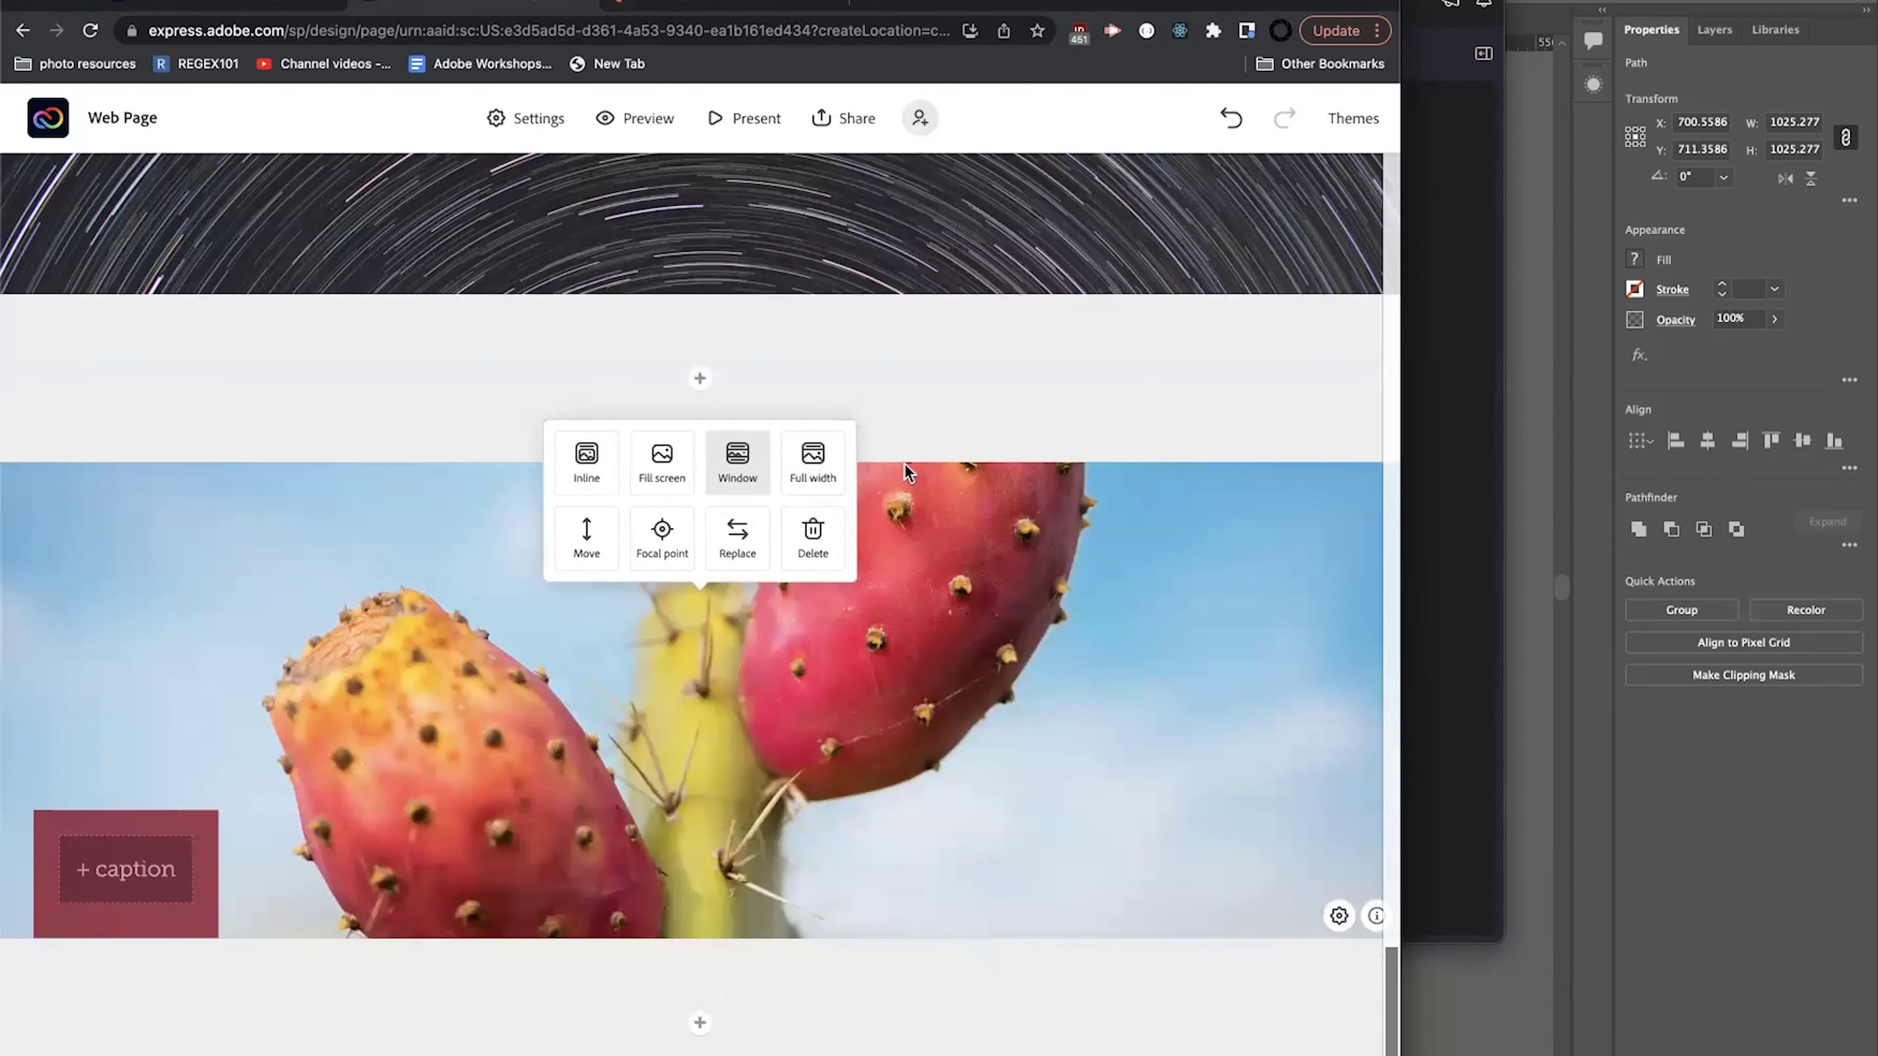
click(813, 455)
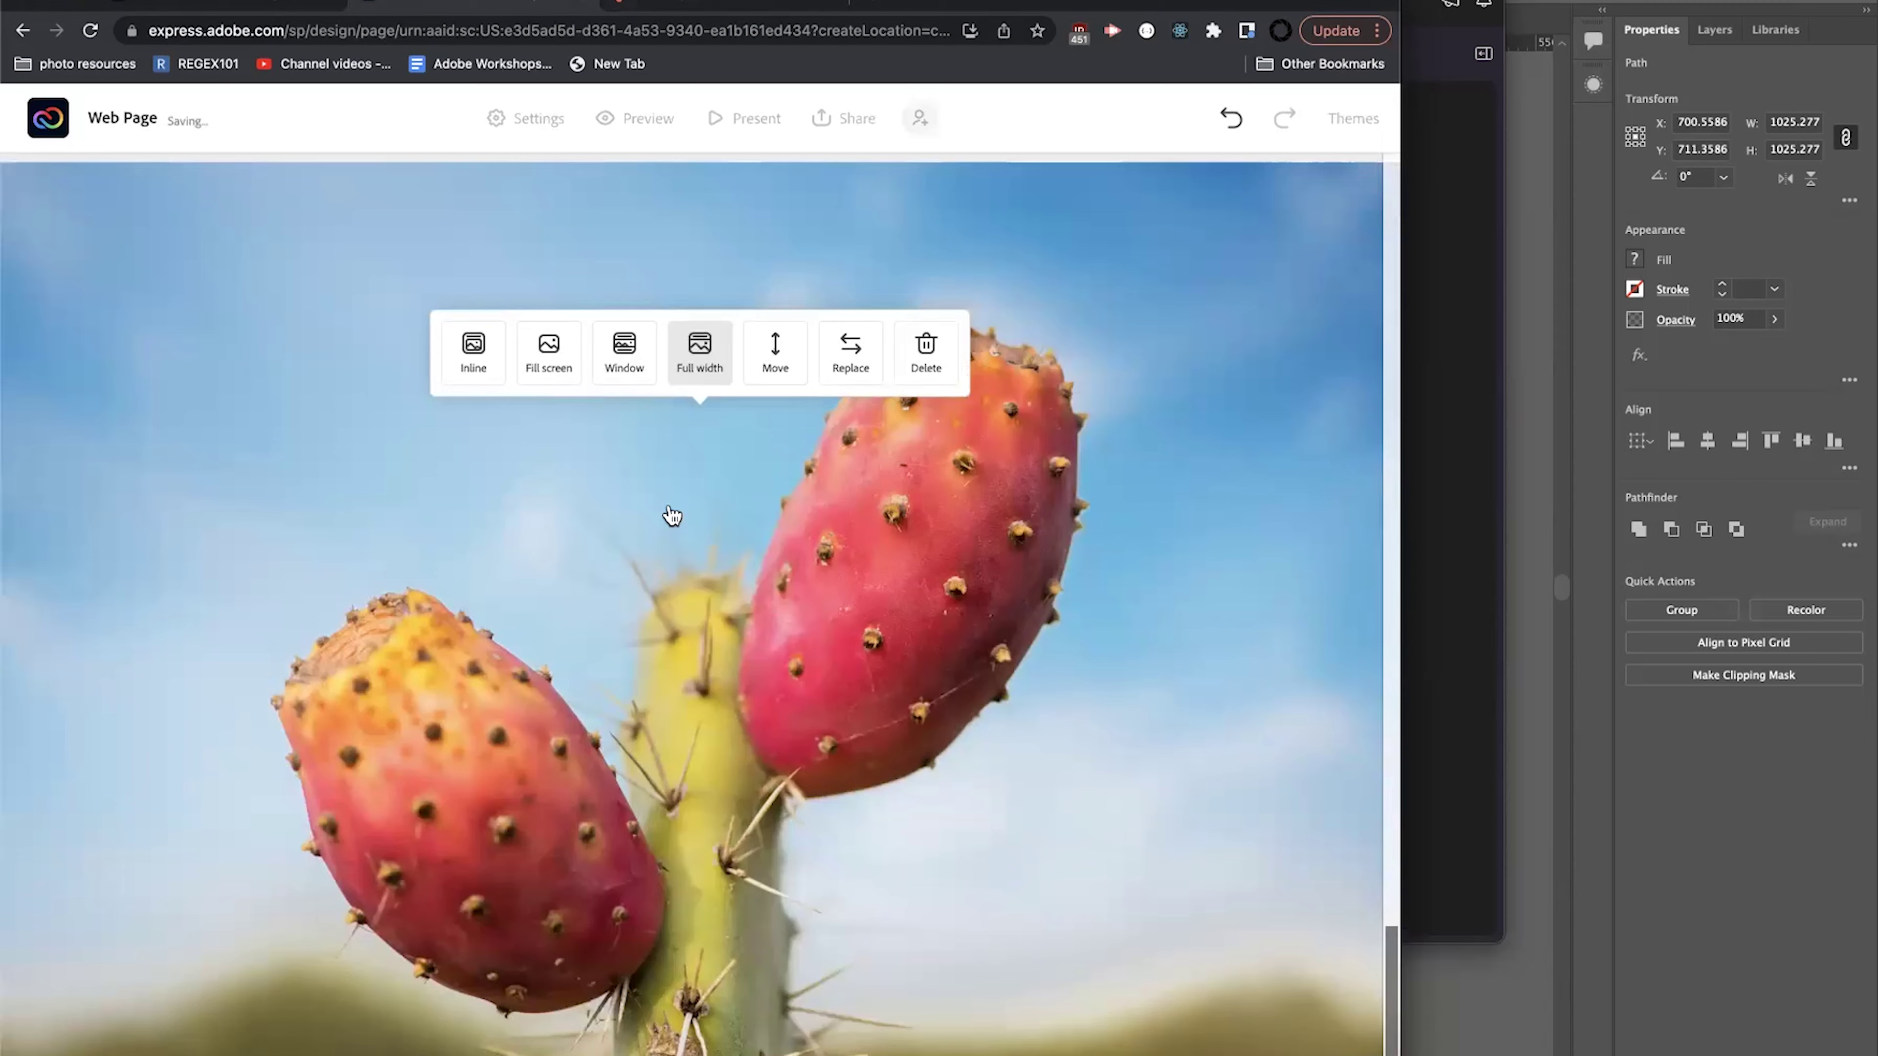
scroll(667, 559, down, 2)
scroll(671, 612, up, 10)
scroll(669, 611, down, 8)
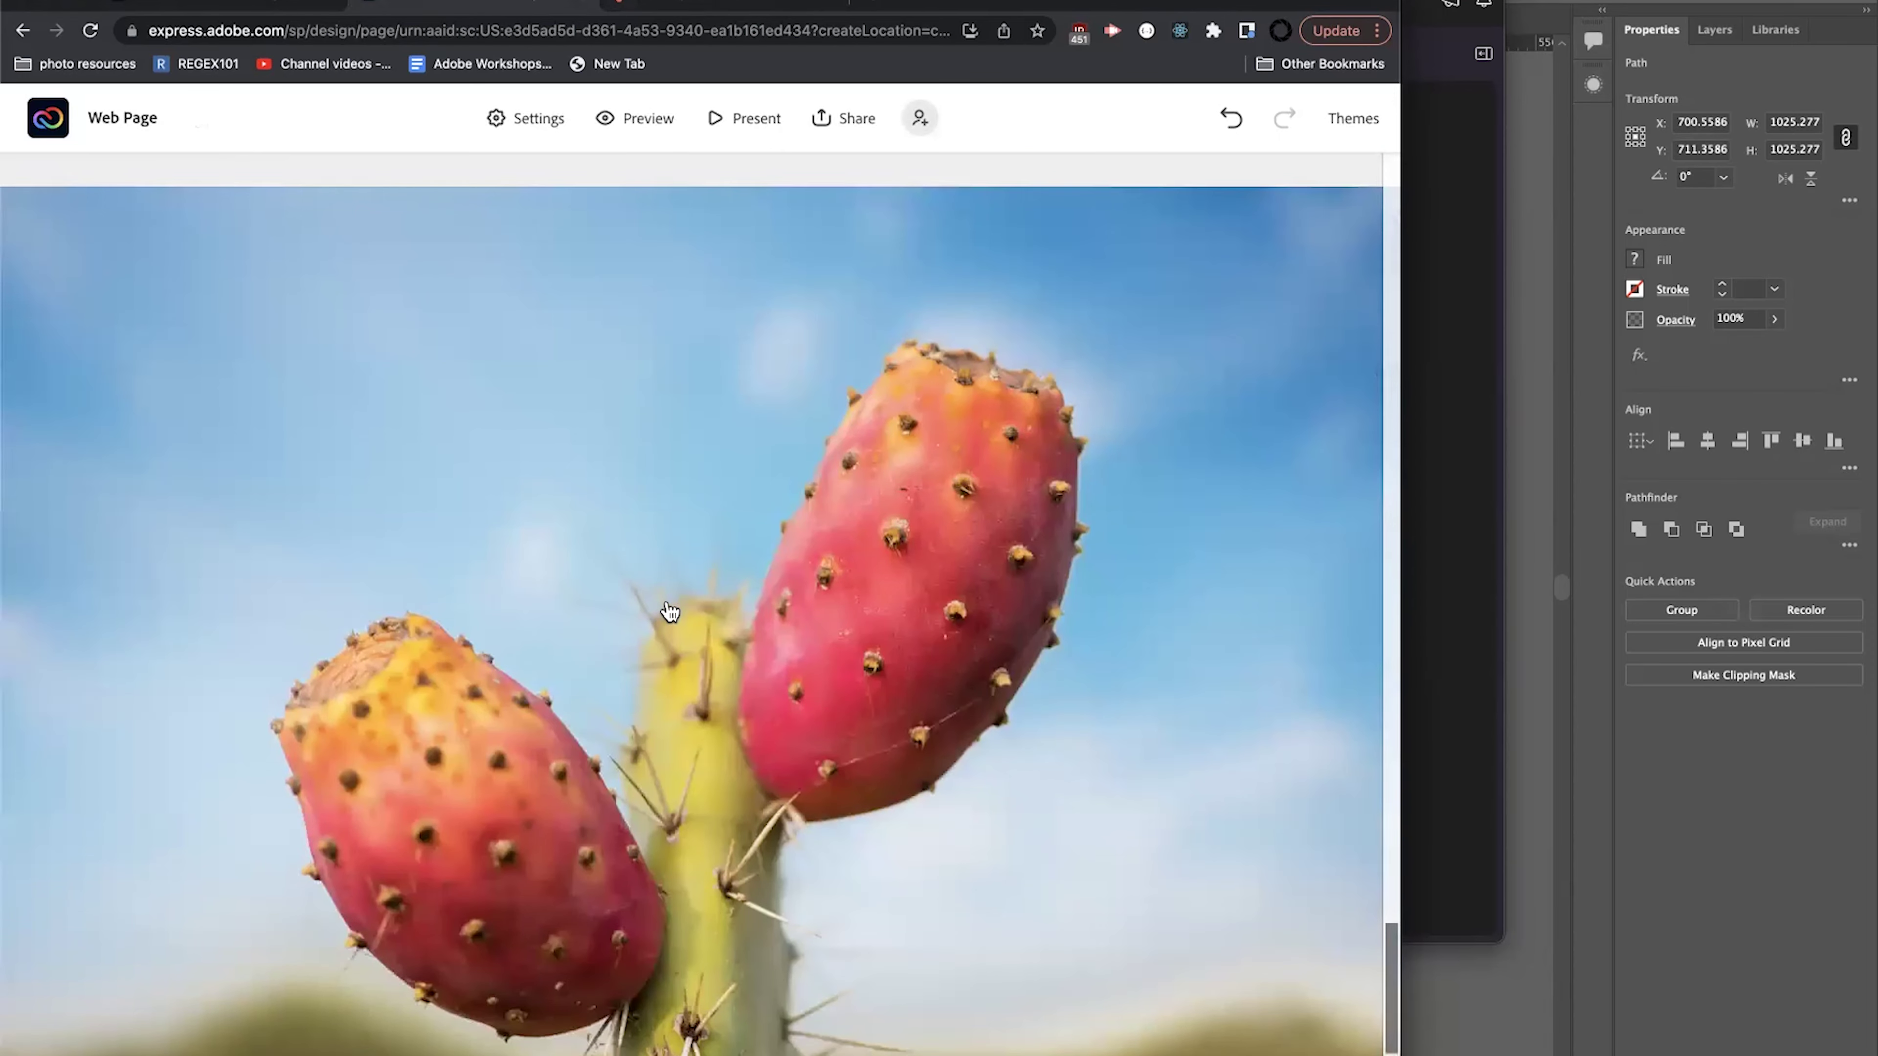
Try moving the cactus fruit photo within the page, then check its place beneath the glideshow.
click(669, 611)
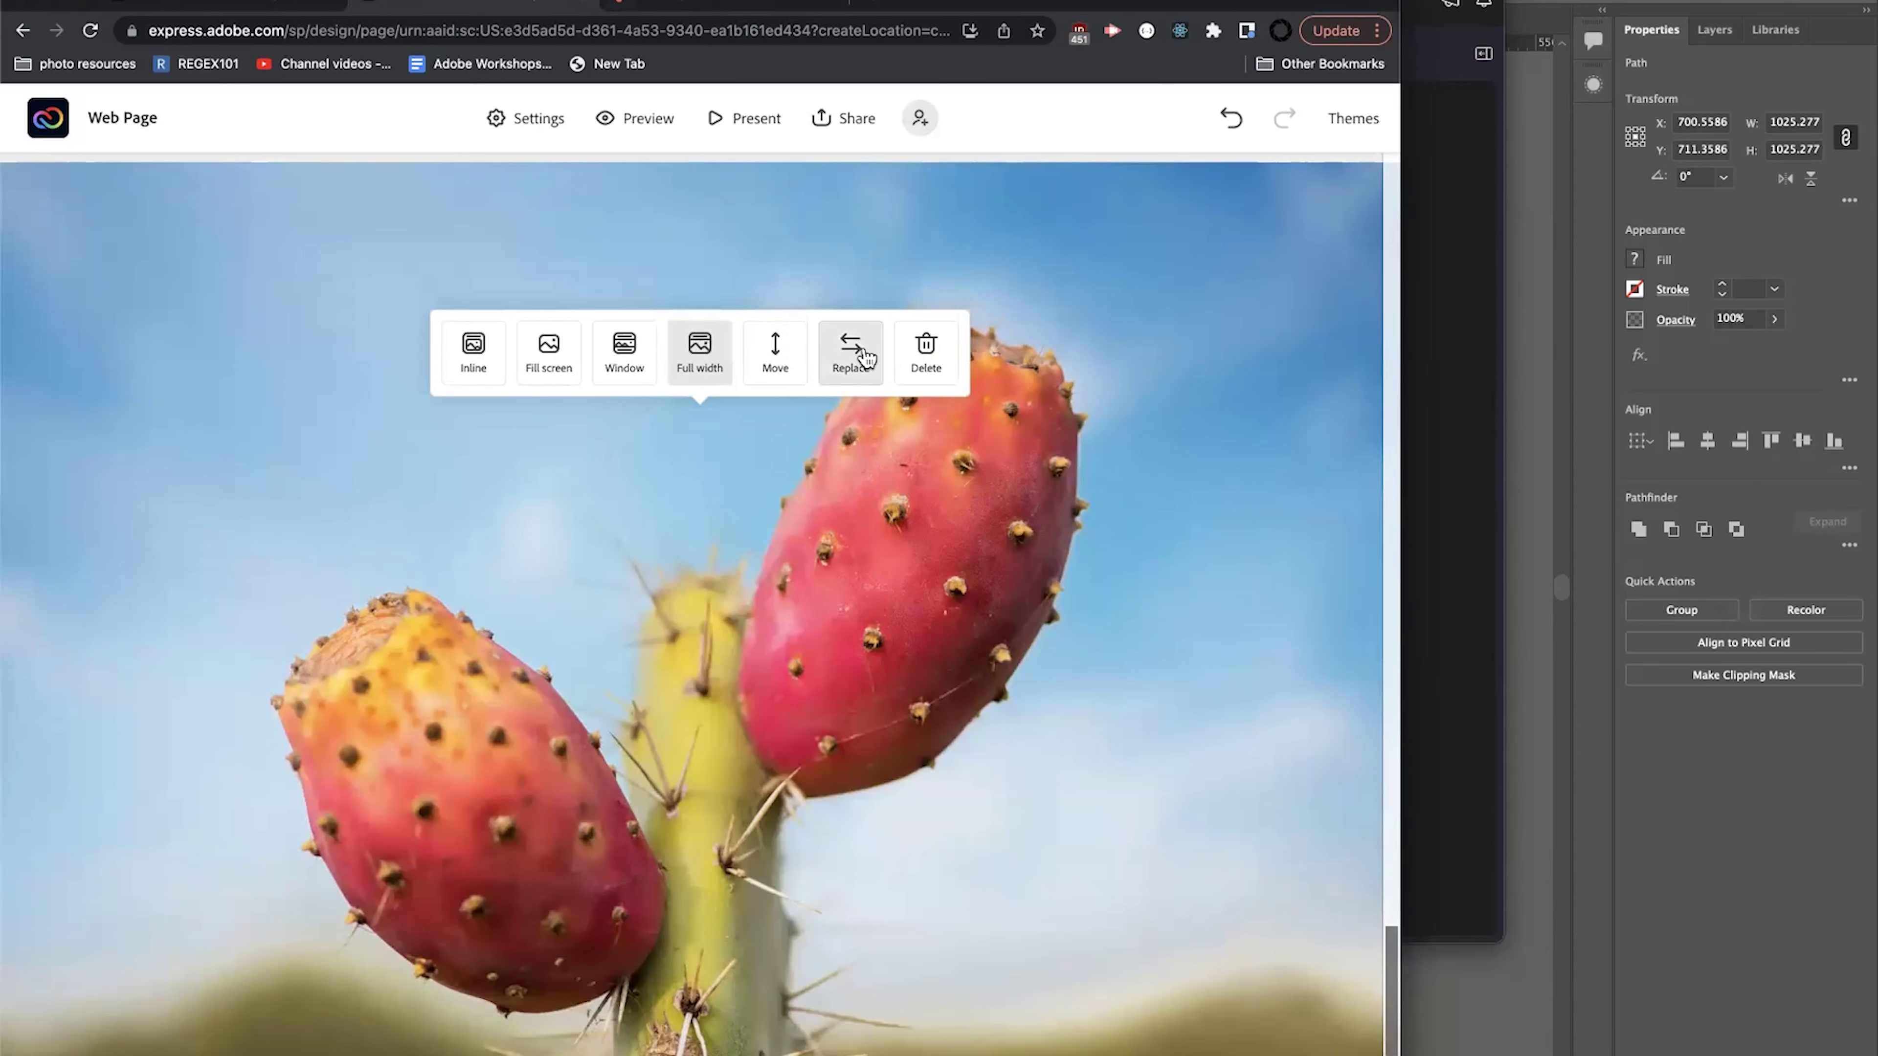
click(776, 362)
click(699, 651)
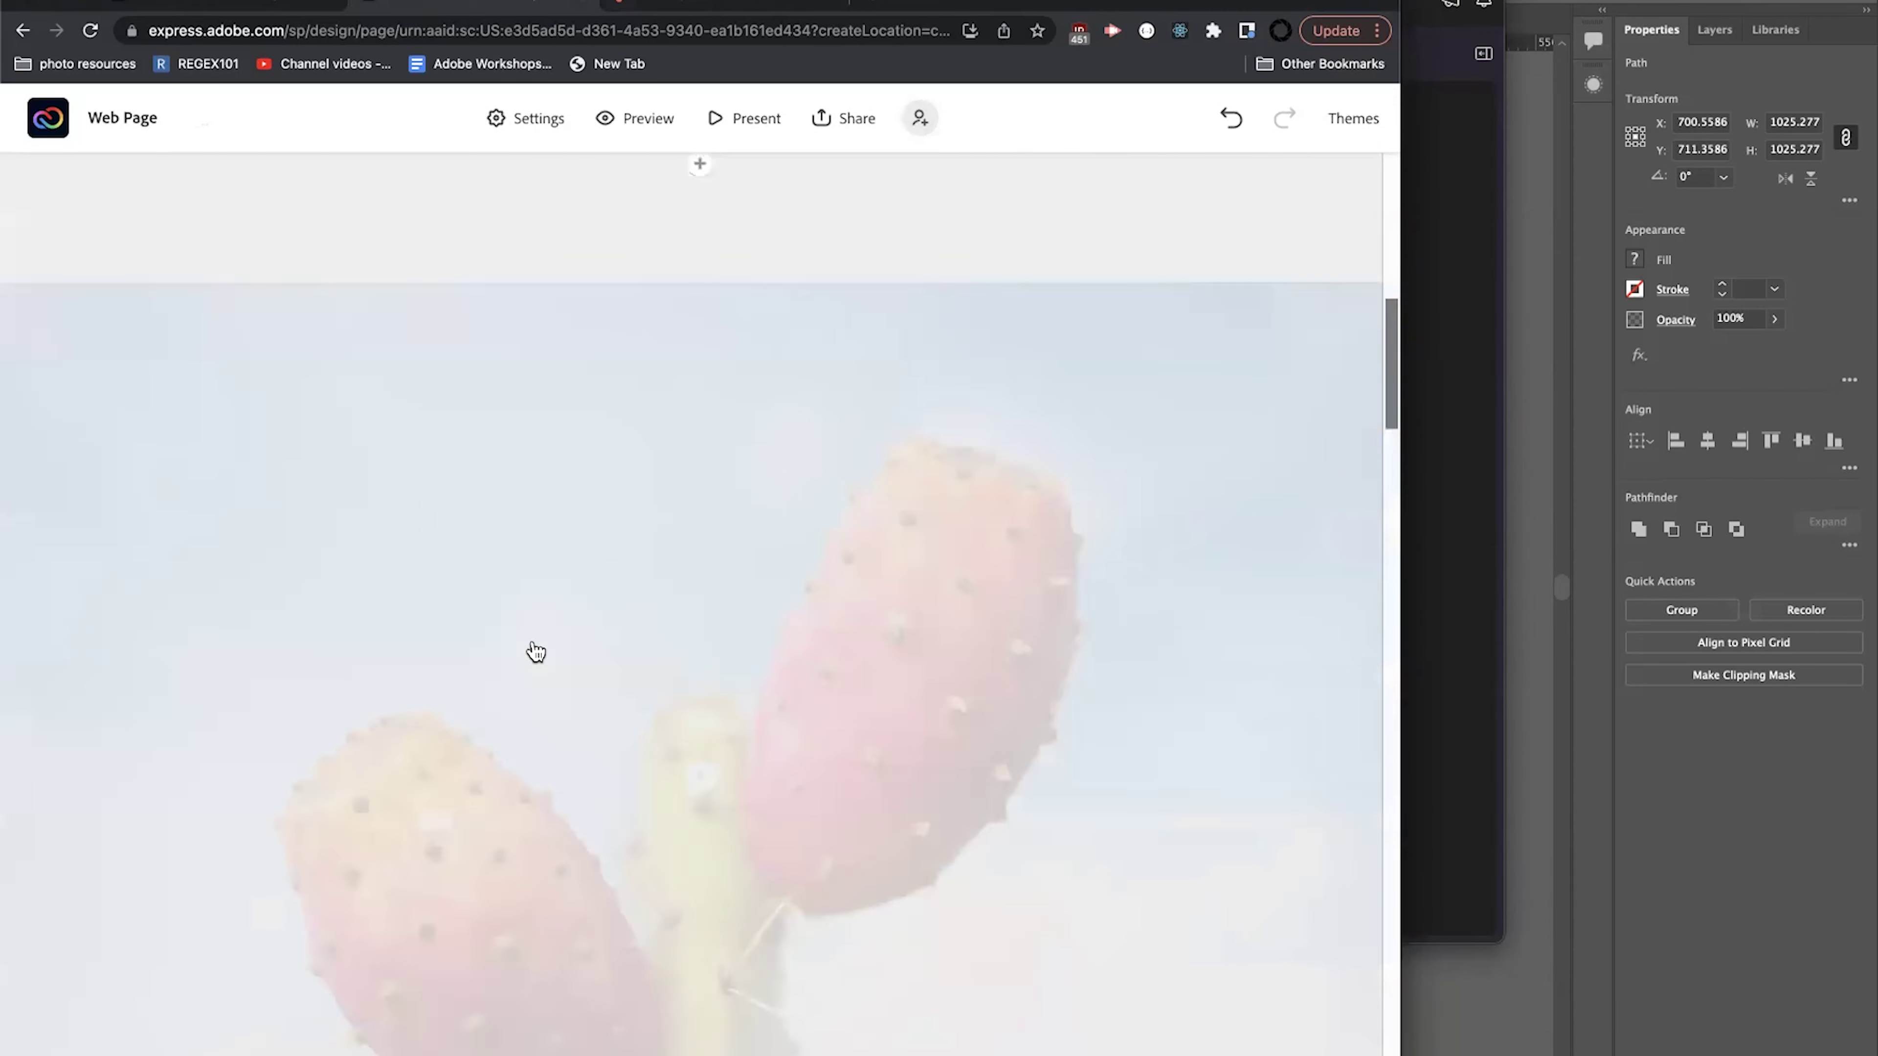
click(820, 511)
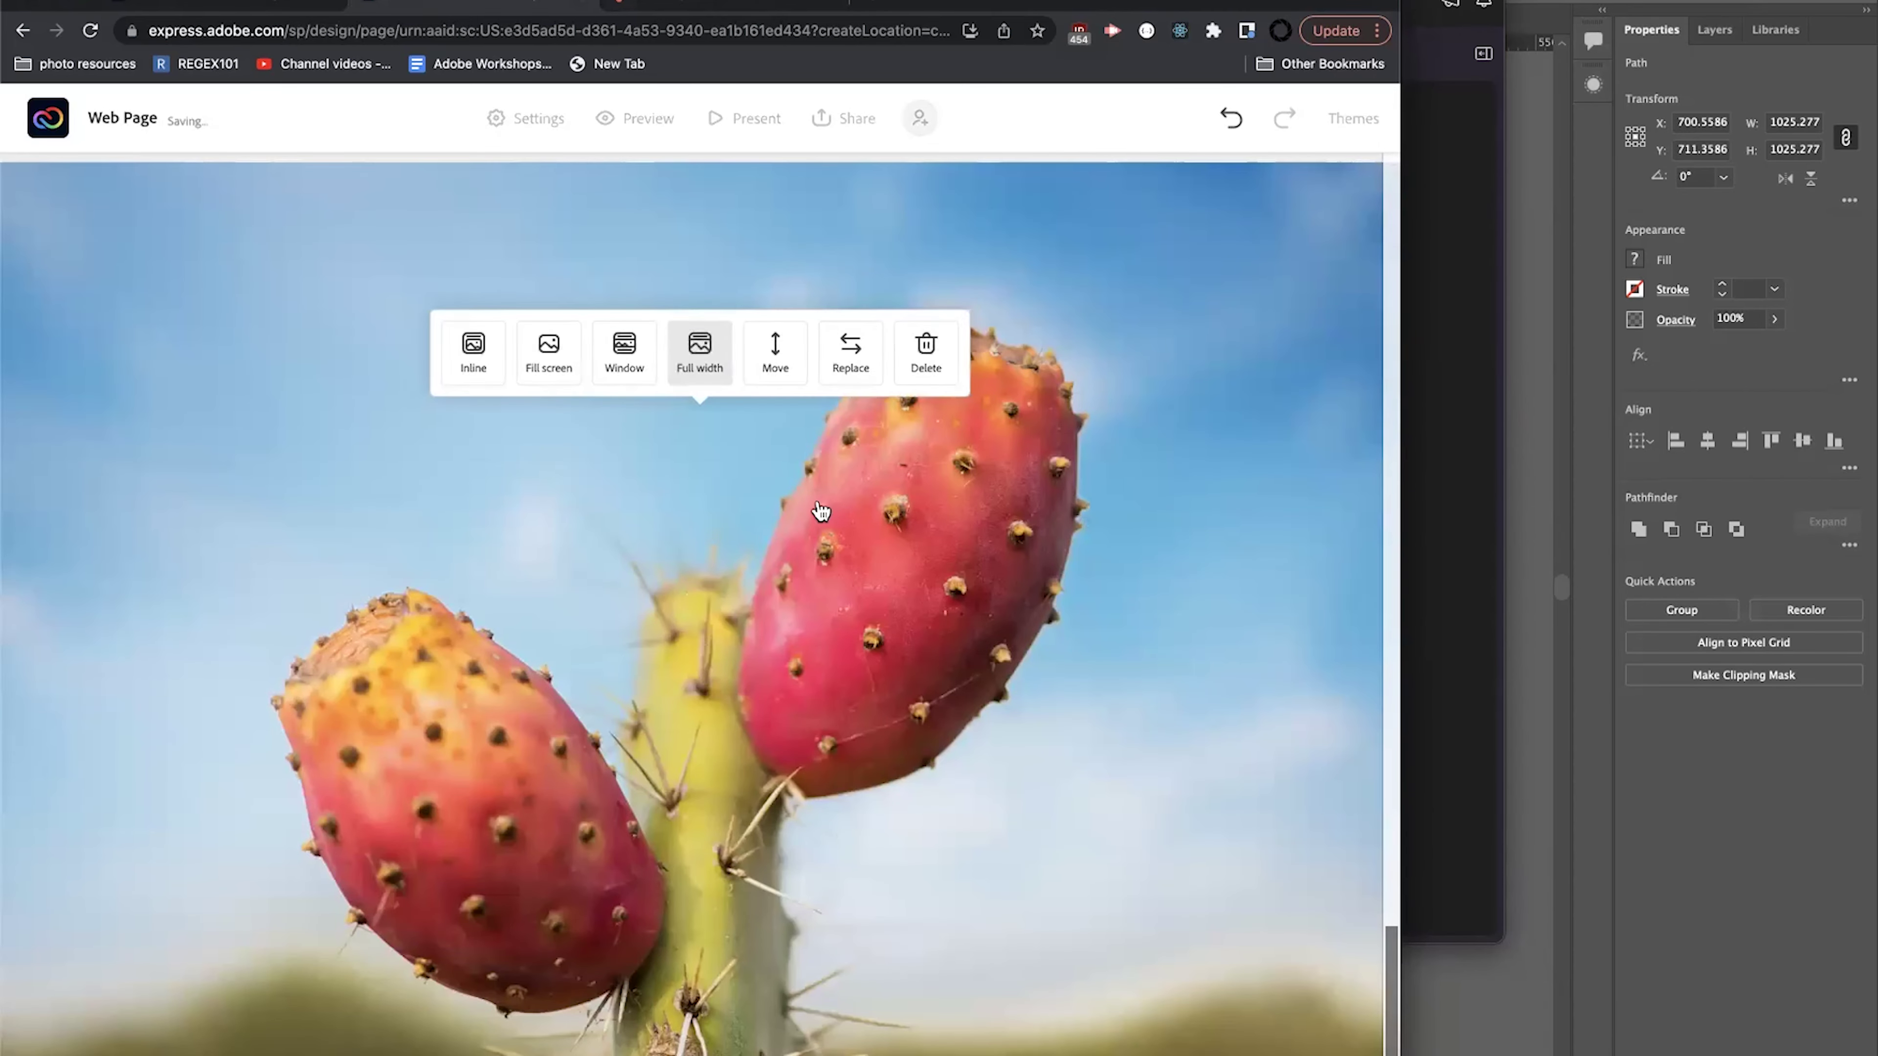
scroll(261, 494, up, 5)
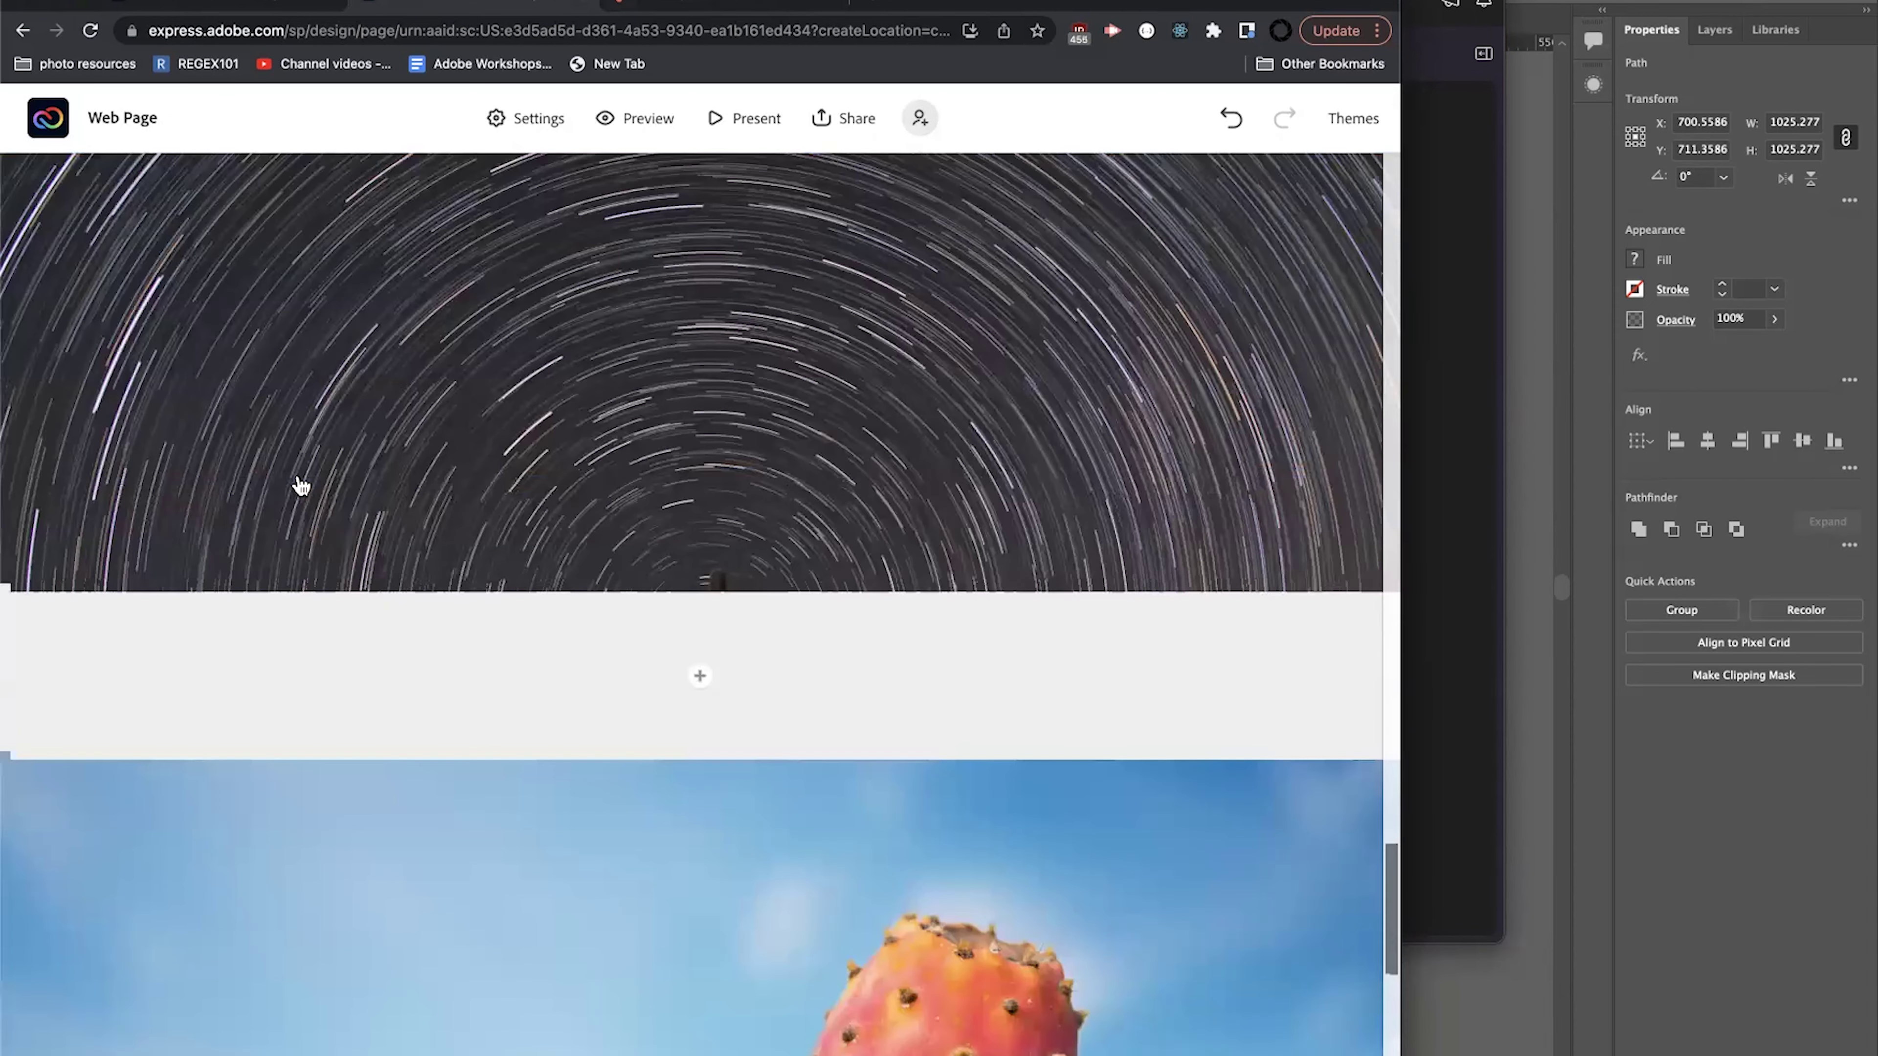
scroll(297, 486, down, 6)
scroll(300, 486, up, 4)
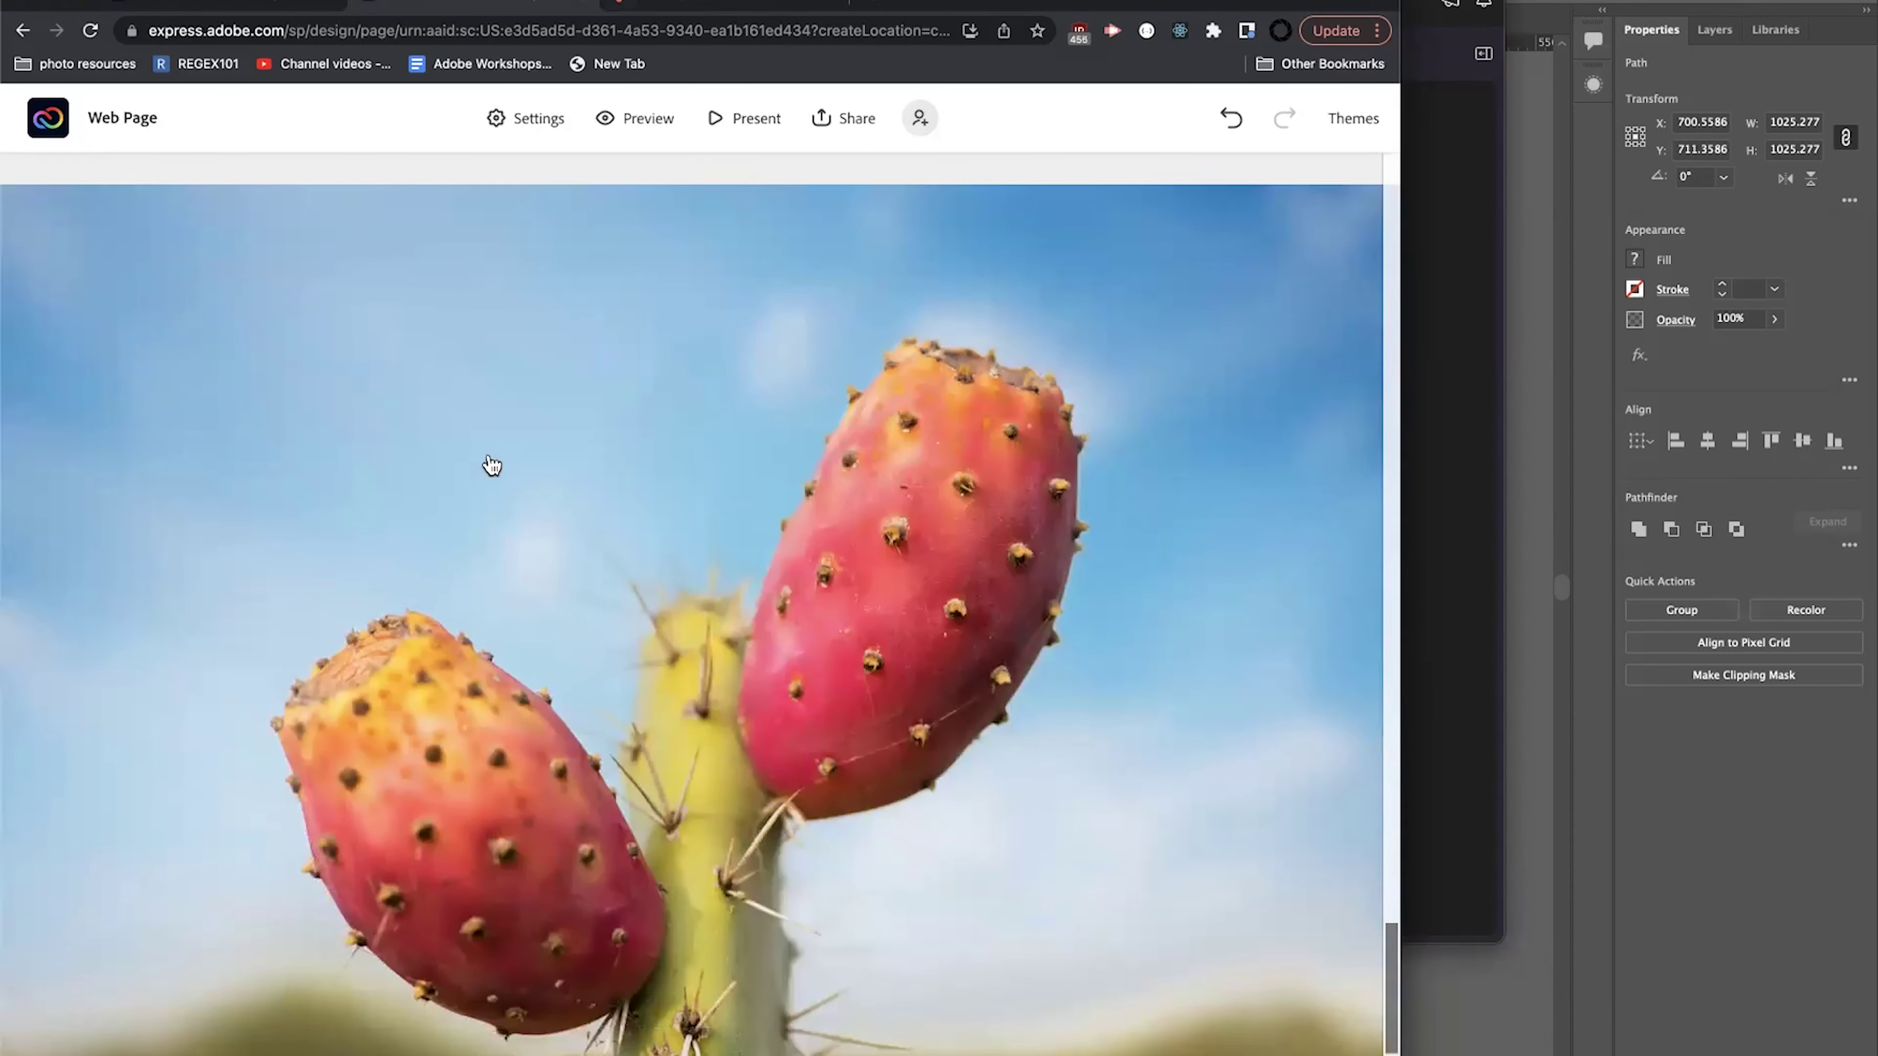
Set the cactus fruit photo to the Inline layout.
click(491, 469)
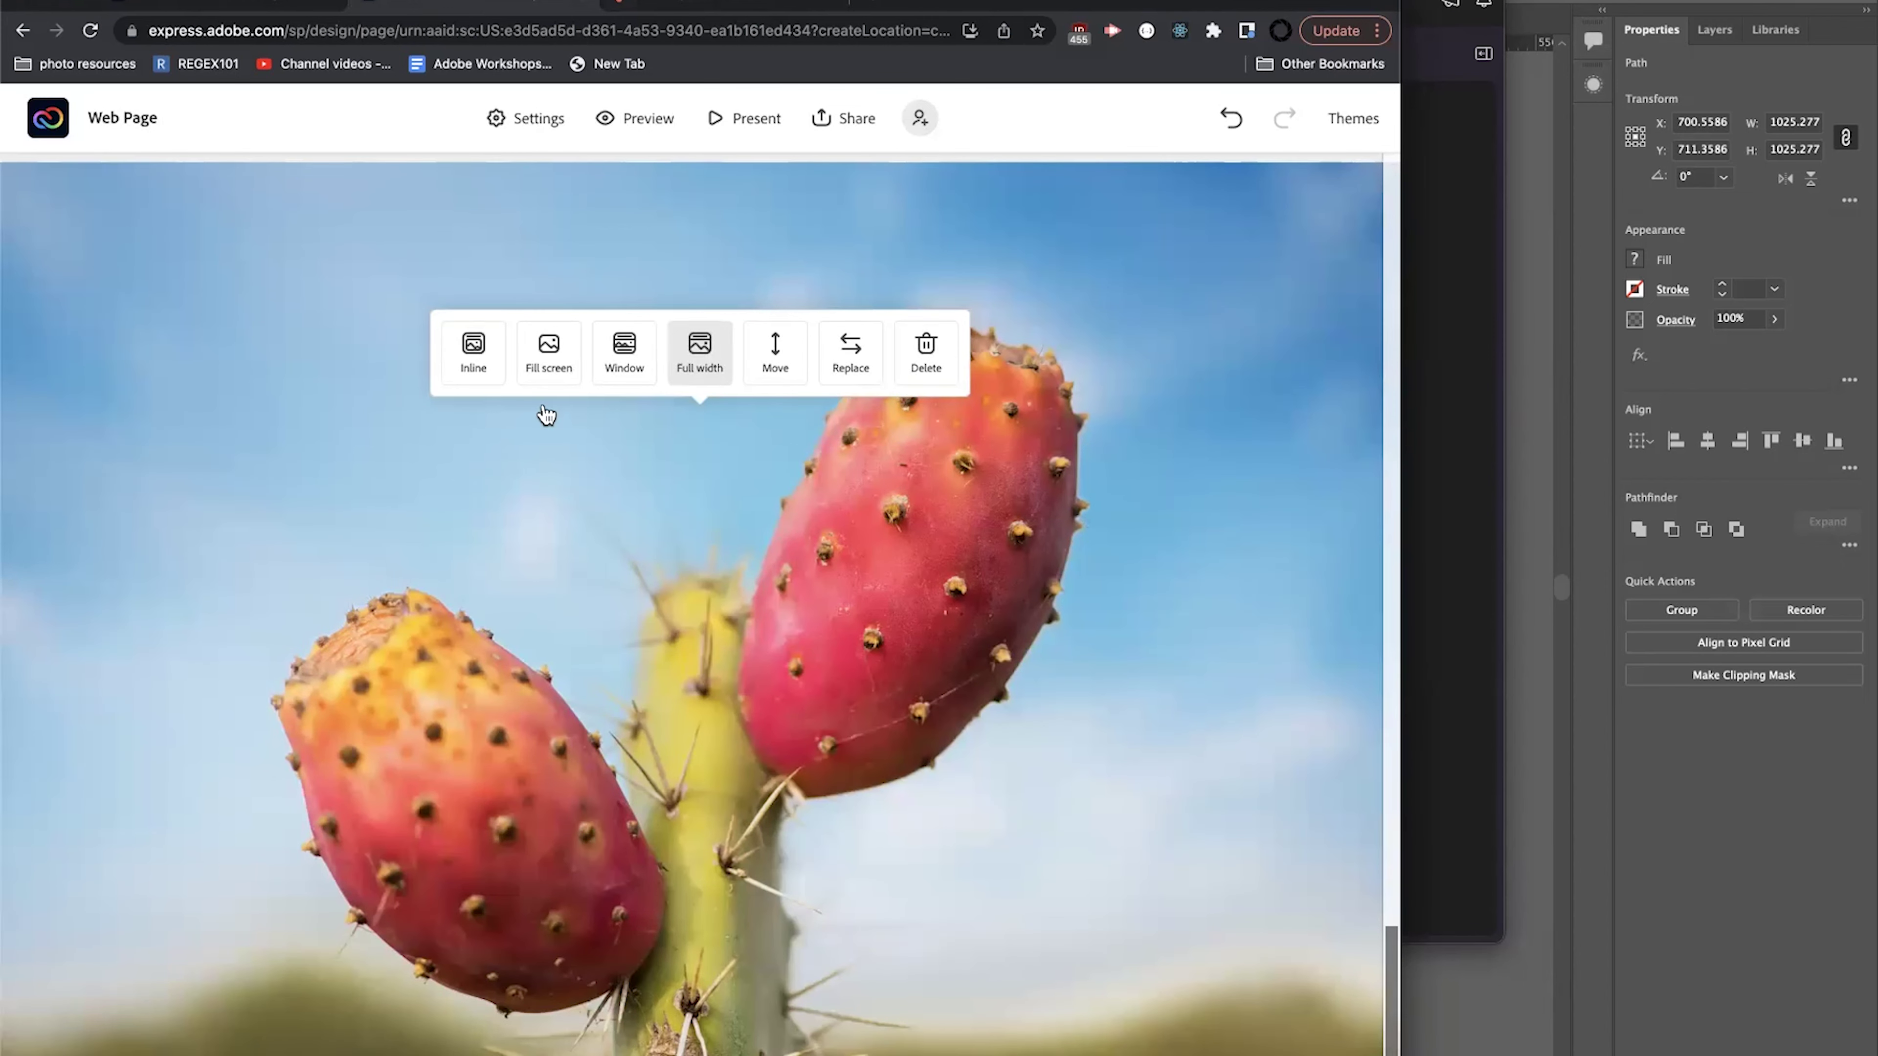
click(476, 354)
mouse_move(550, 961)
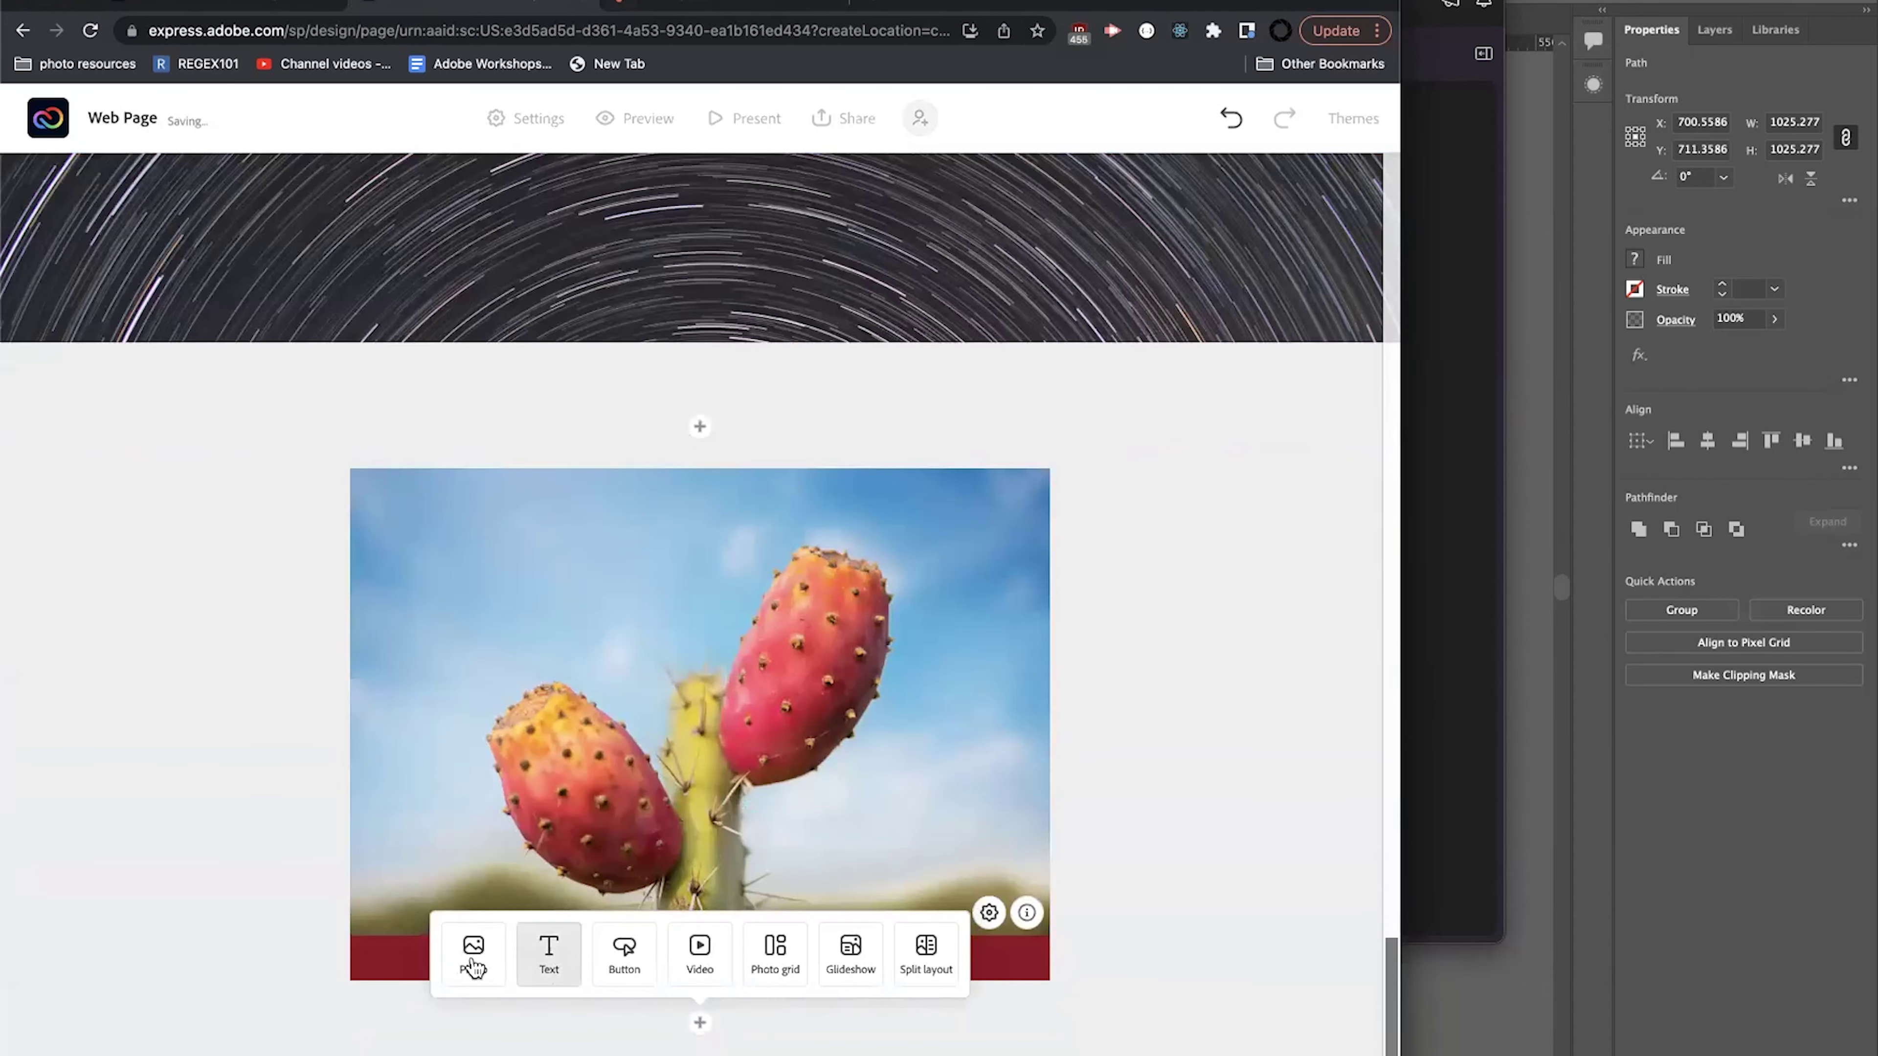
Insert a text block above the cactus fruit photo with the centred H2 heading "Cactus Fruit".
click(697, 425)
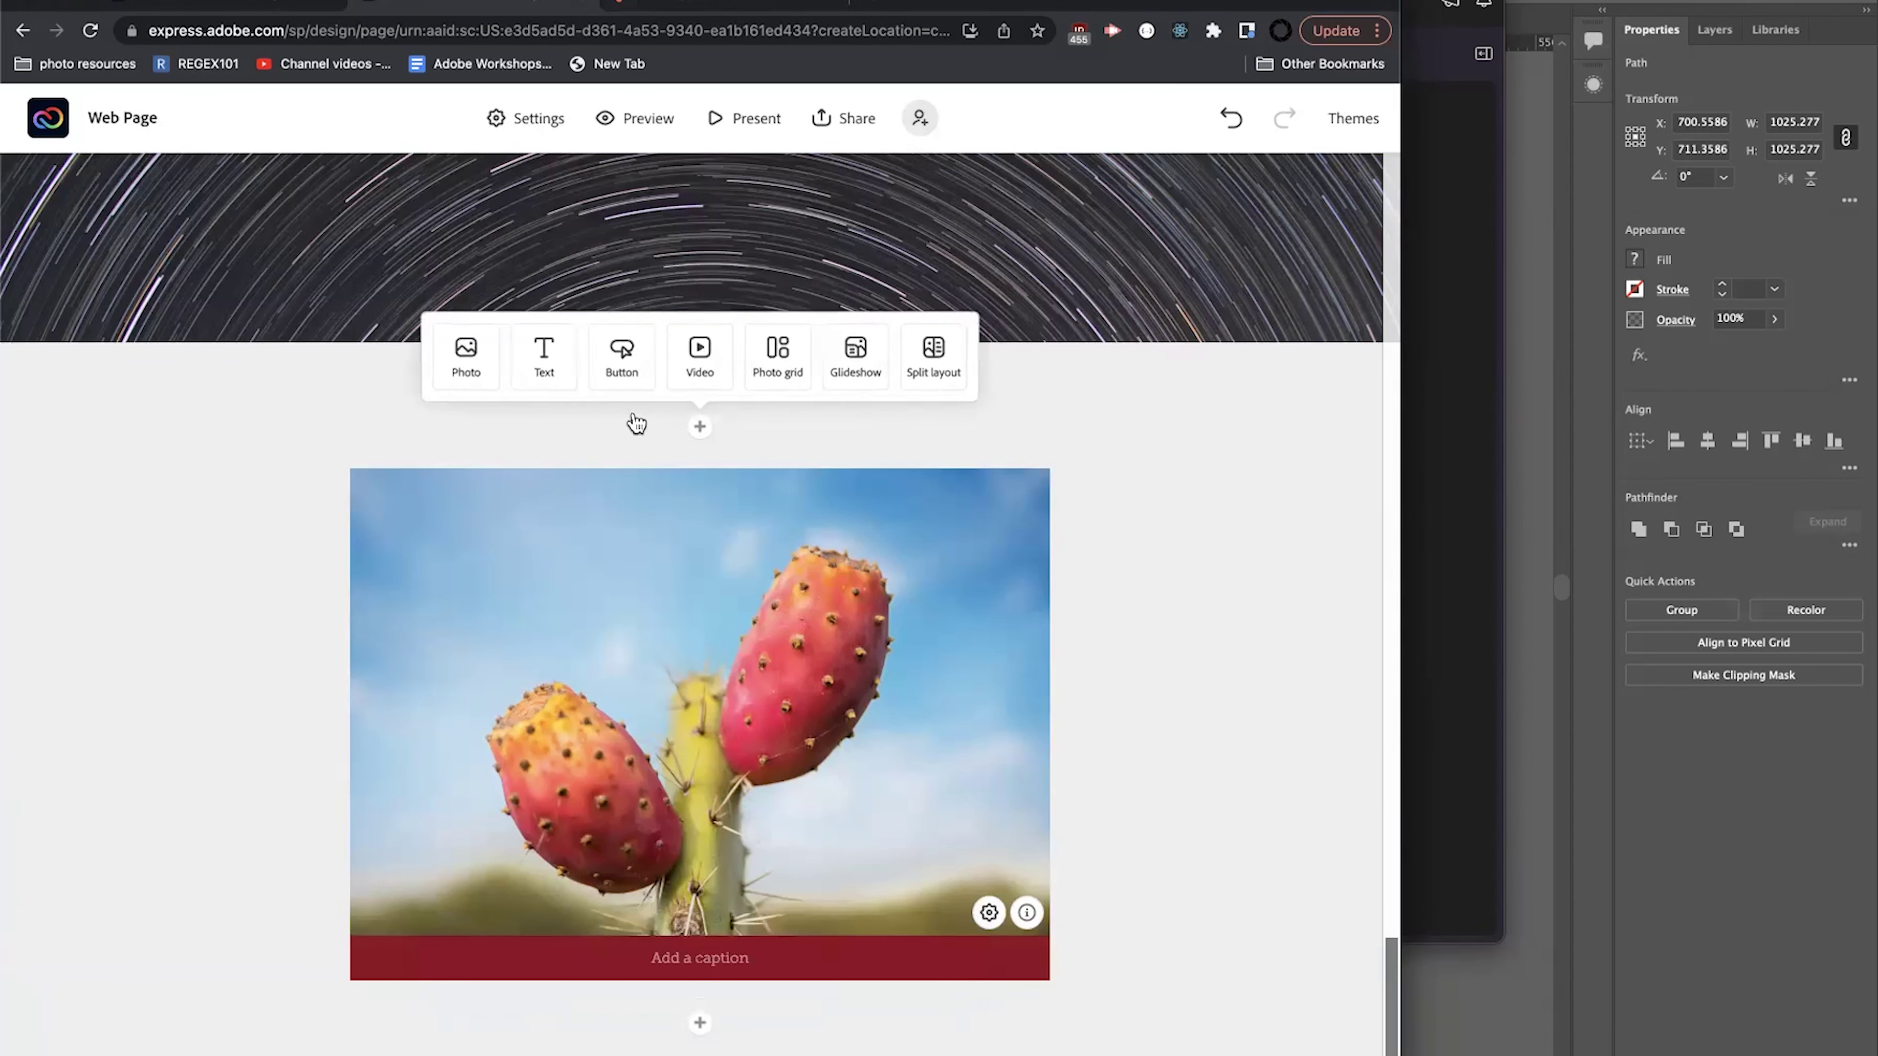
click(547, 359)
click(132, 321)
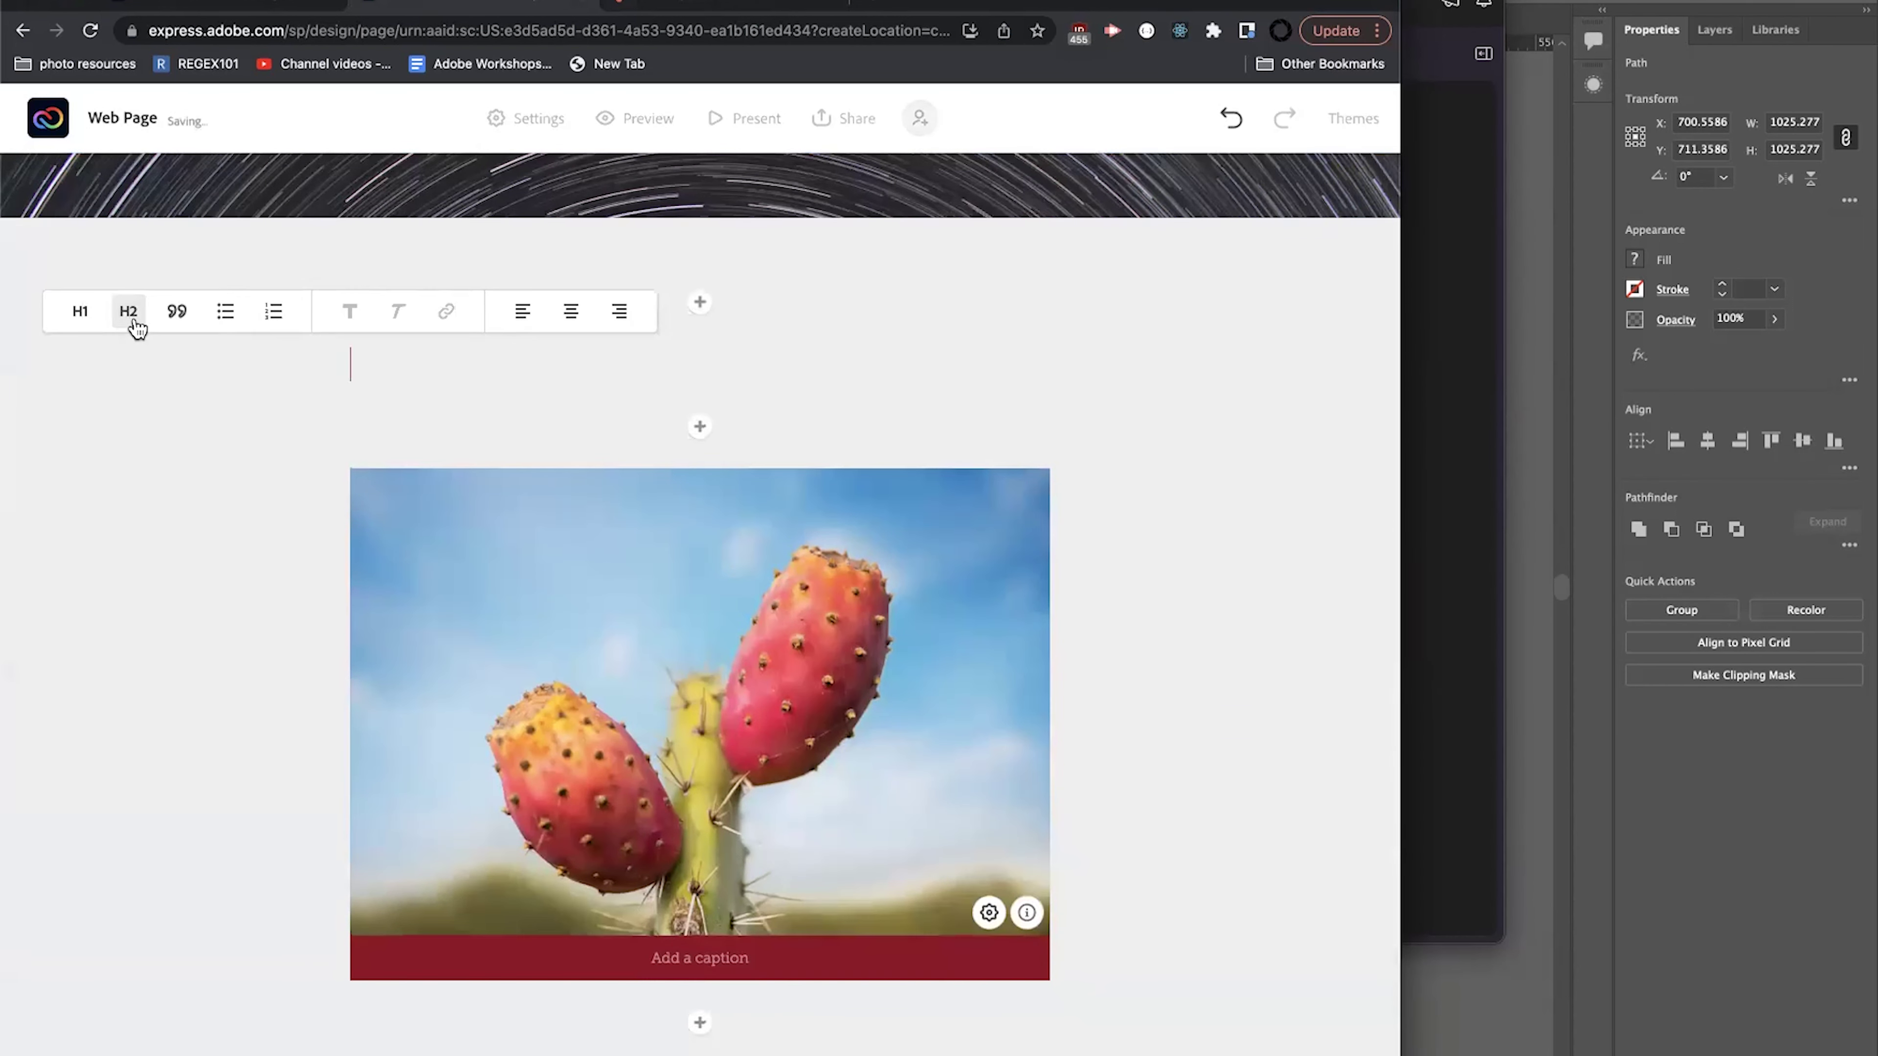
text(Cactus Fruit)
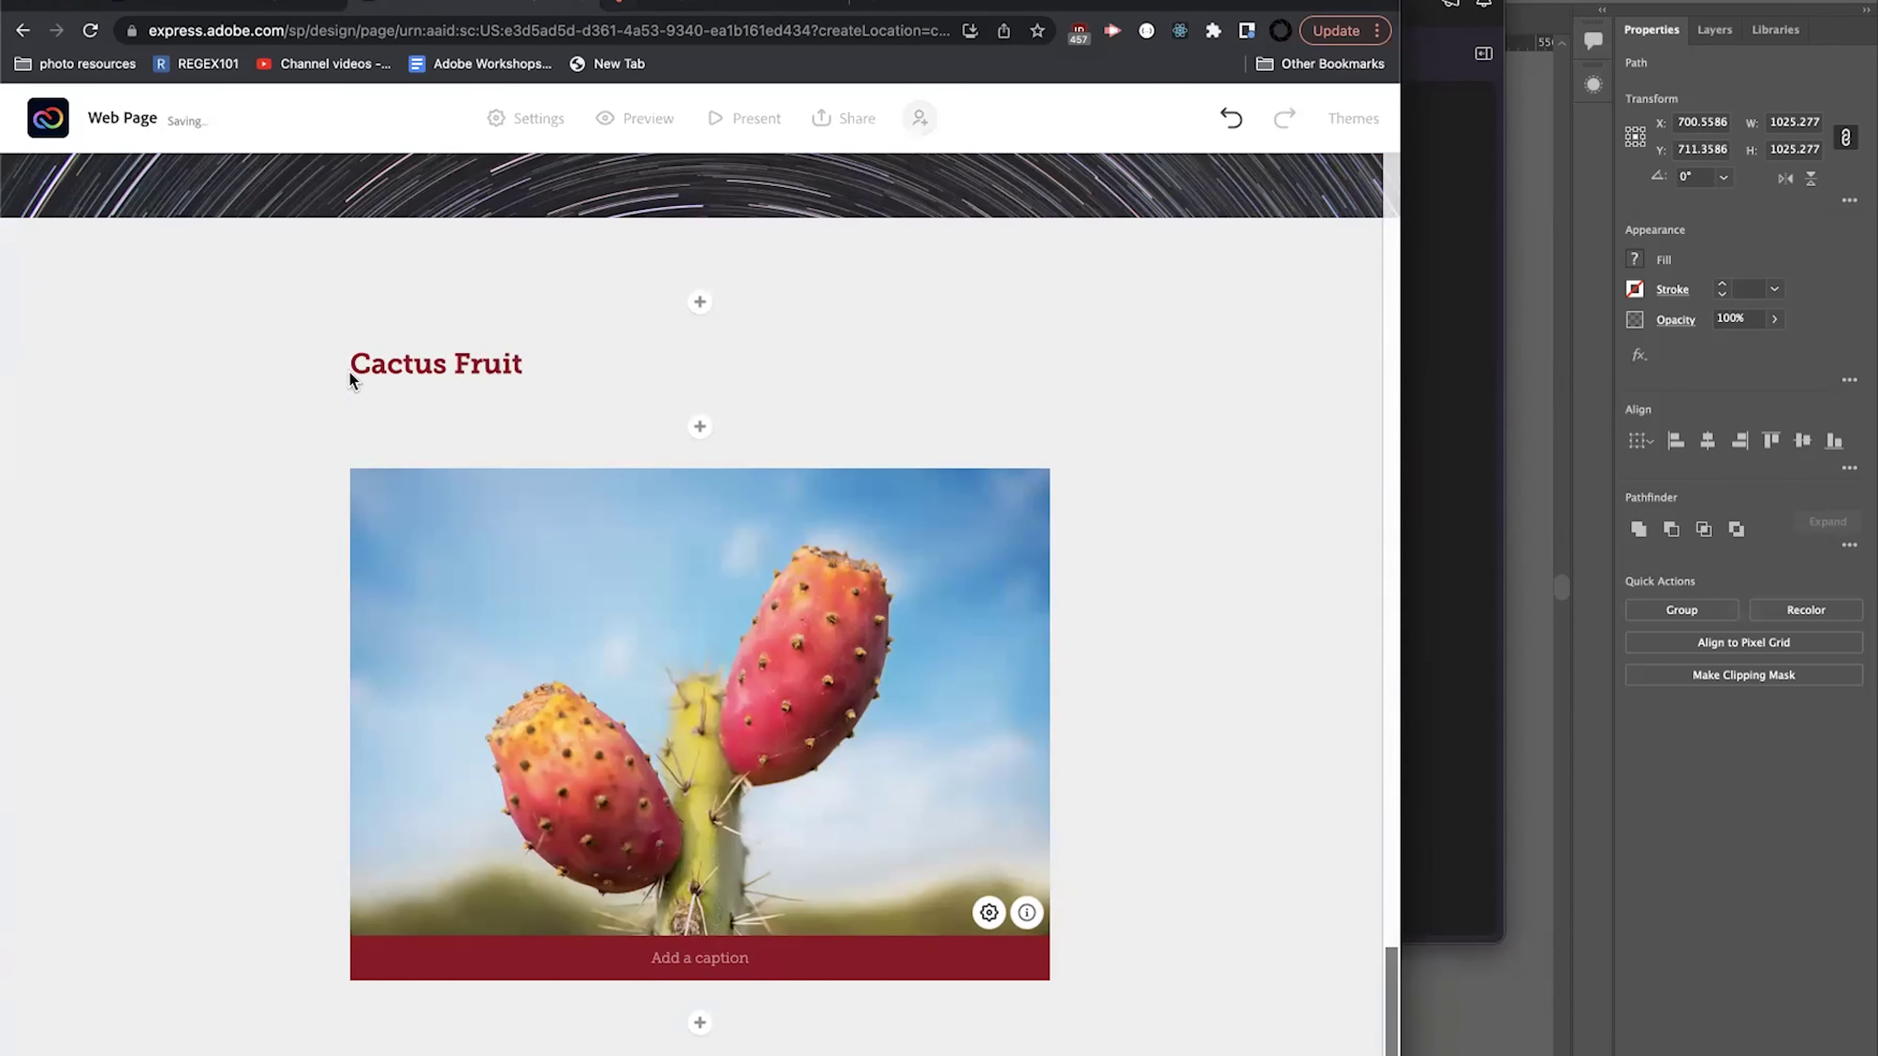
click(632, 314)
Enter "Caption here" as the cactus fruit photo's caption and make it italic.
scroll(569, 719, up, 4)
scroll(796, 784, down, 4)
click(699, 1022)
click(385, 960)
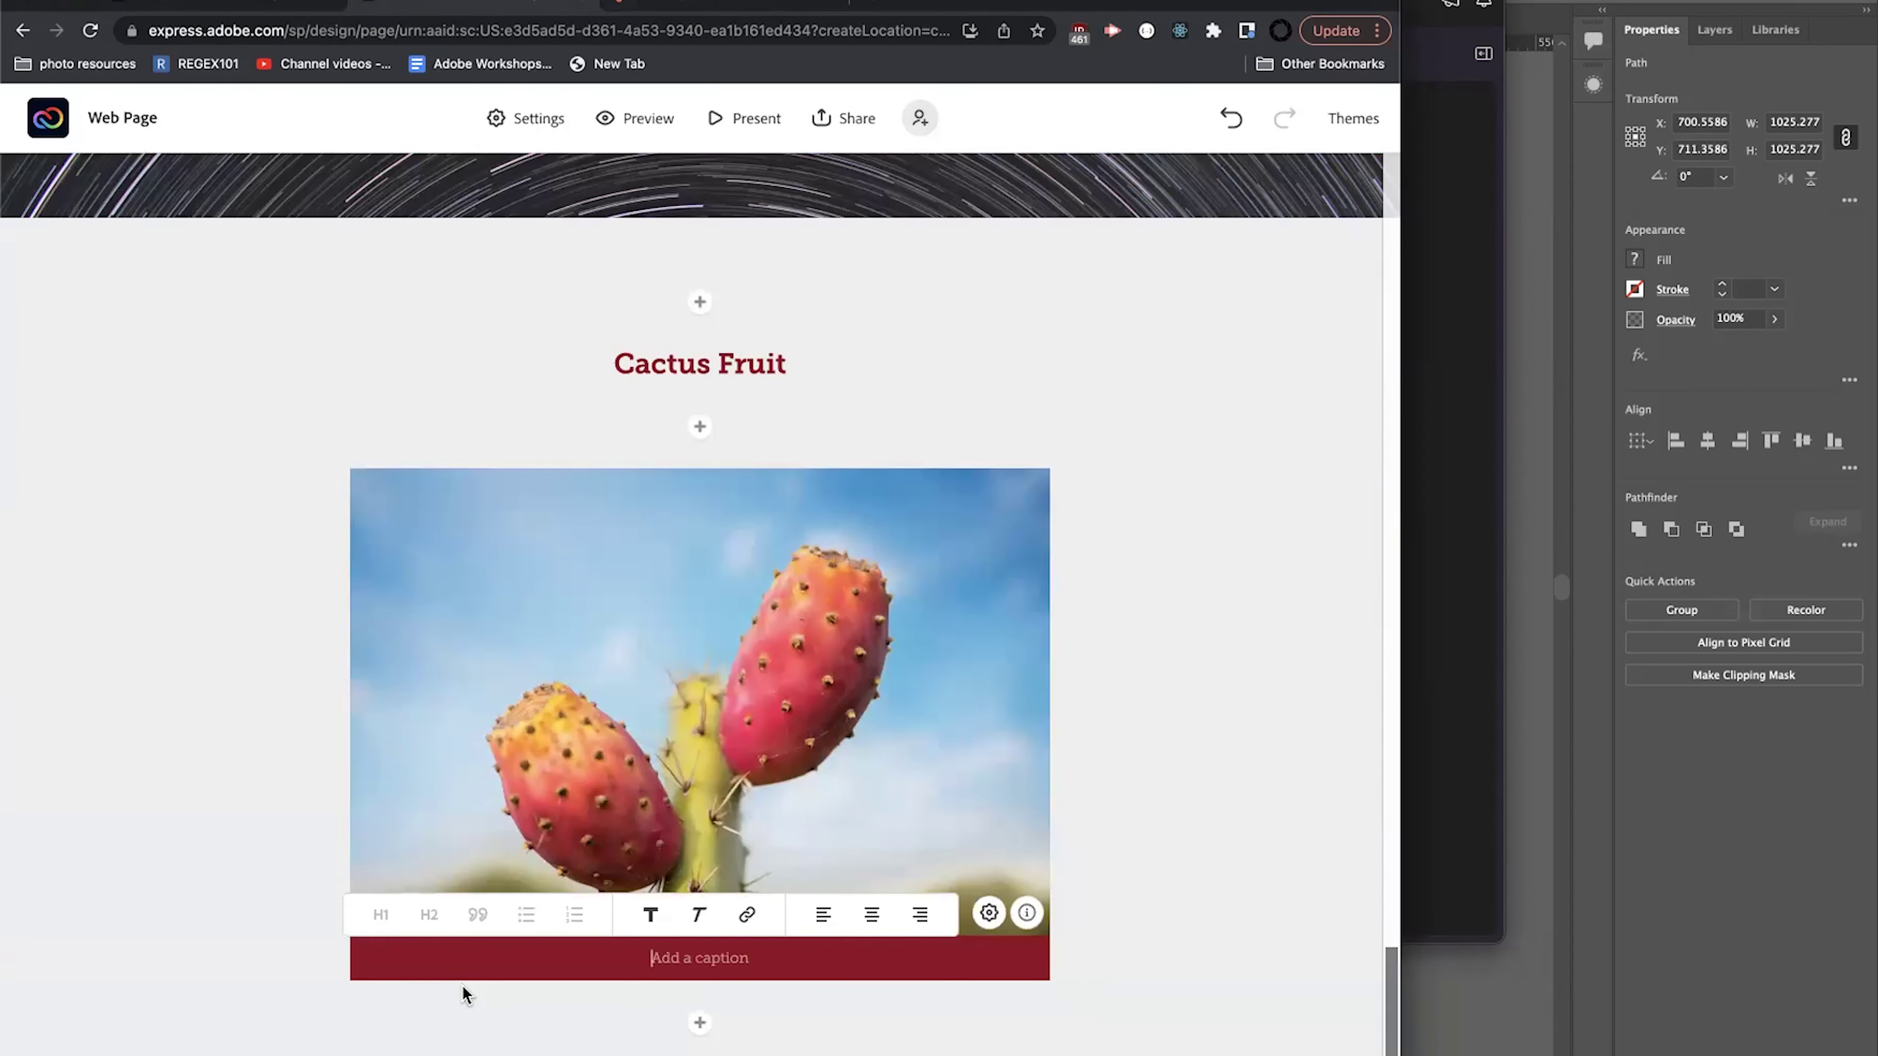
text(Caption here)
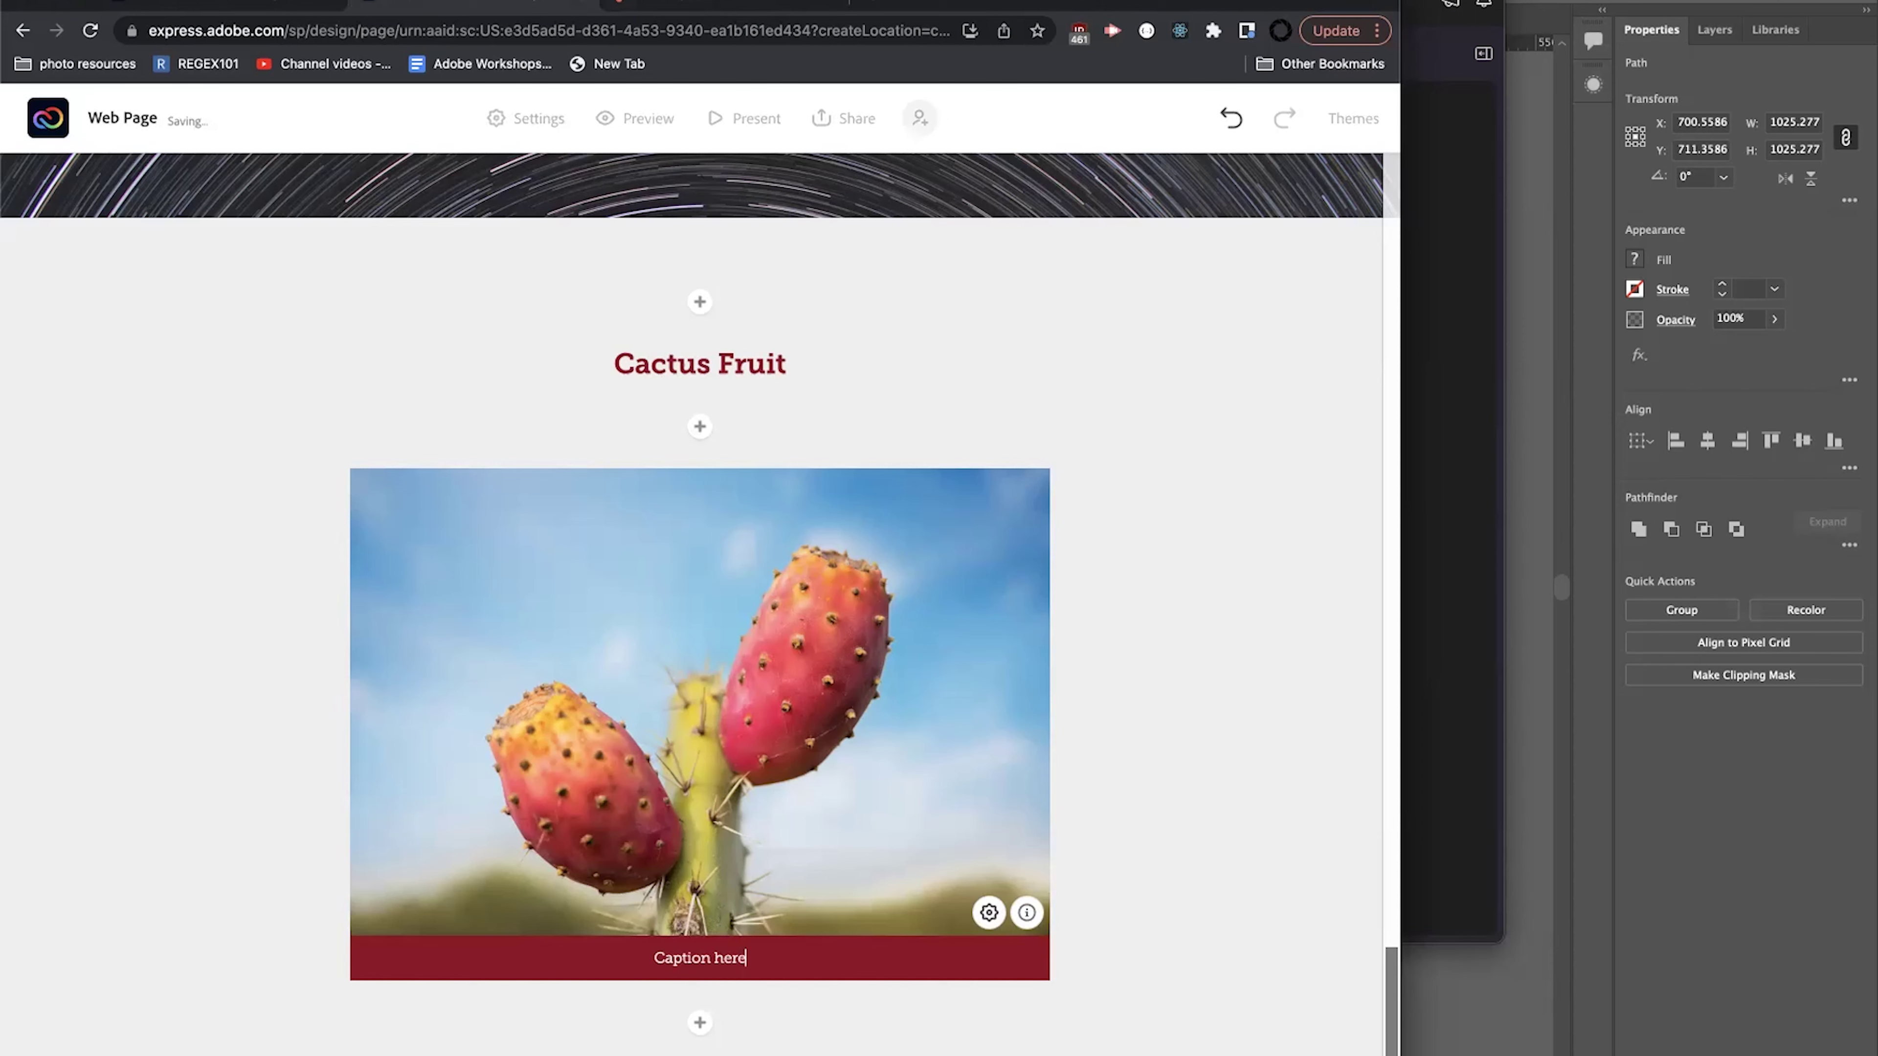
key(super+a)
key(super+i)
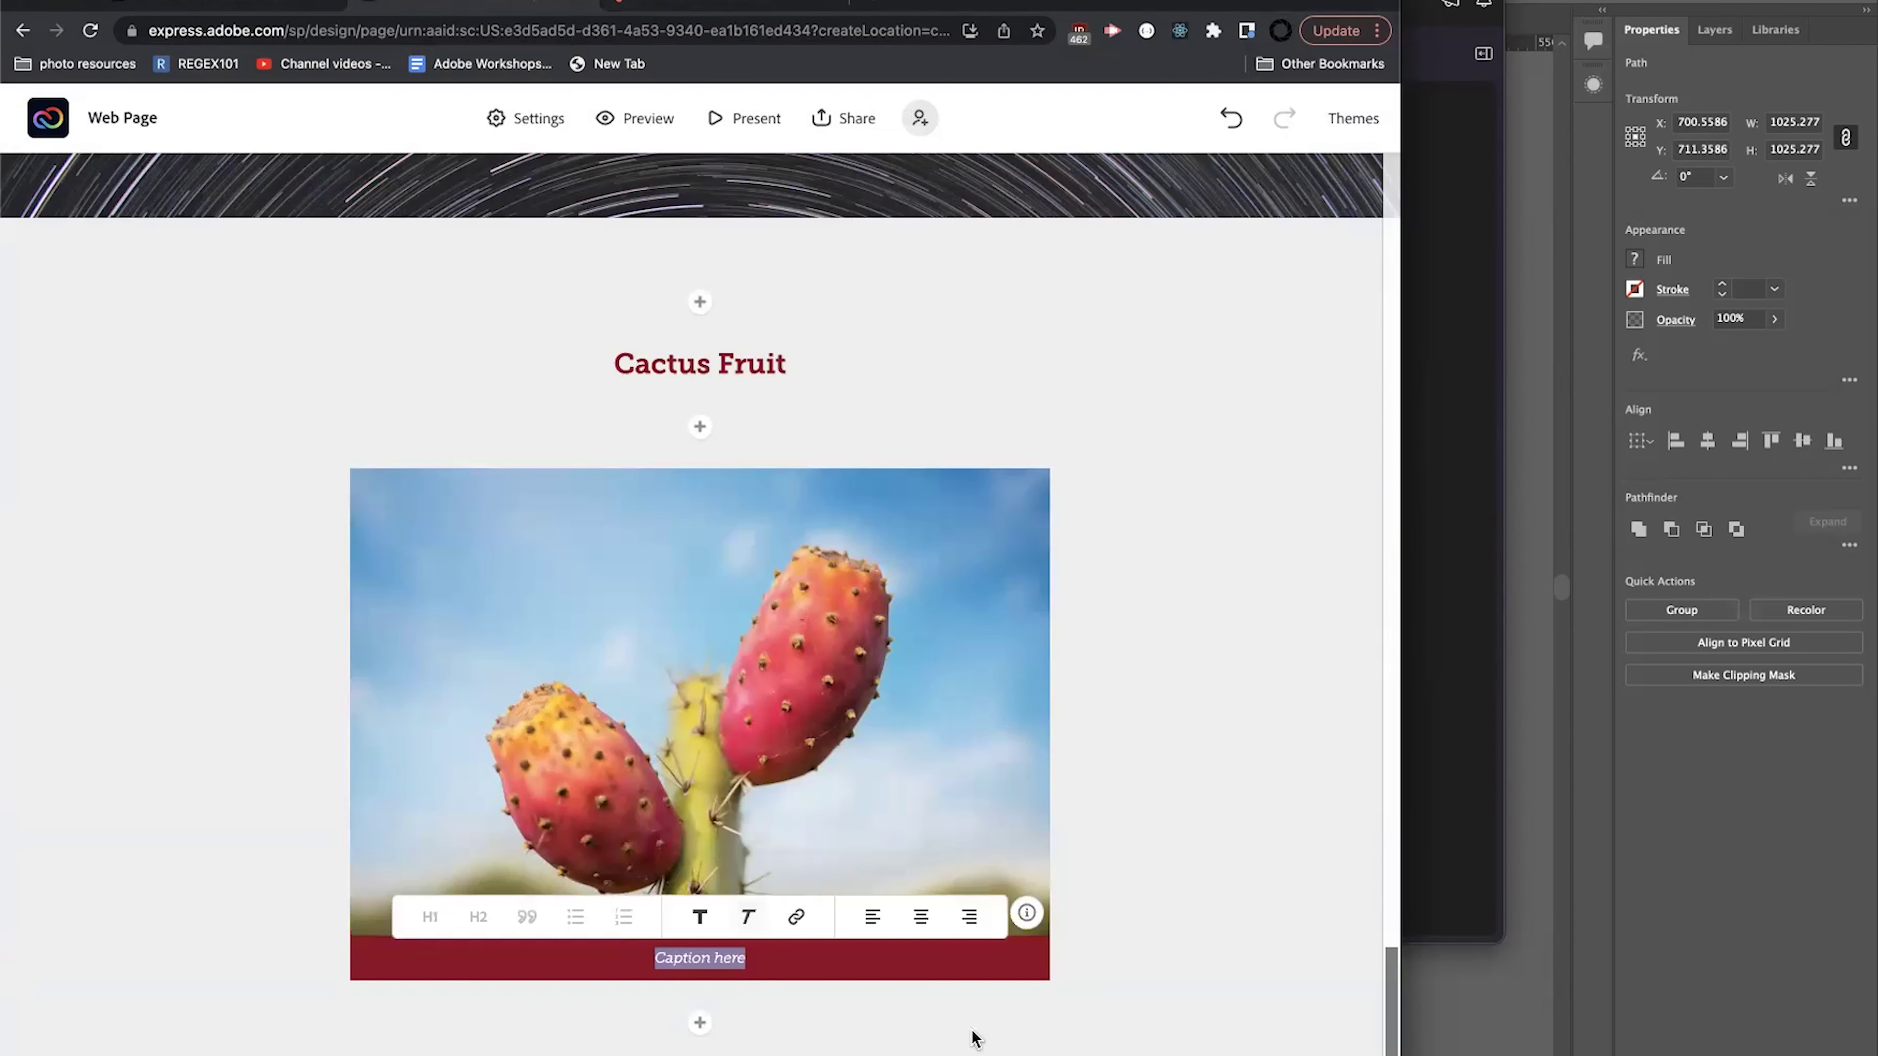
Set the captioned cactus fruit photo to Fill screen and check its caption box.
click(699, 1022)
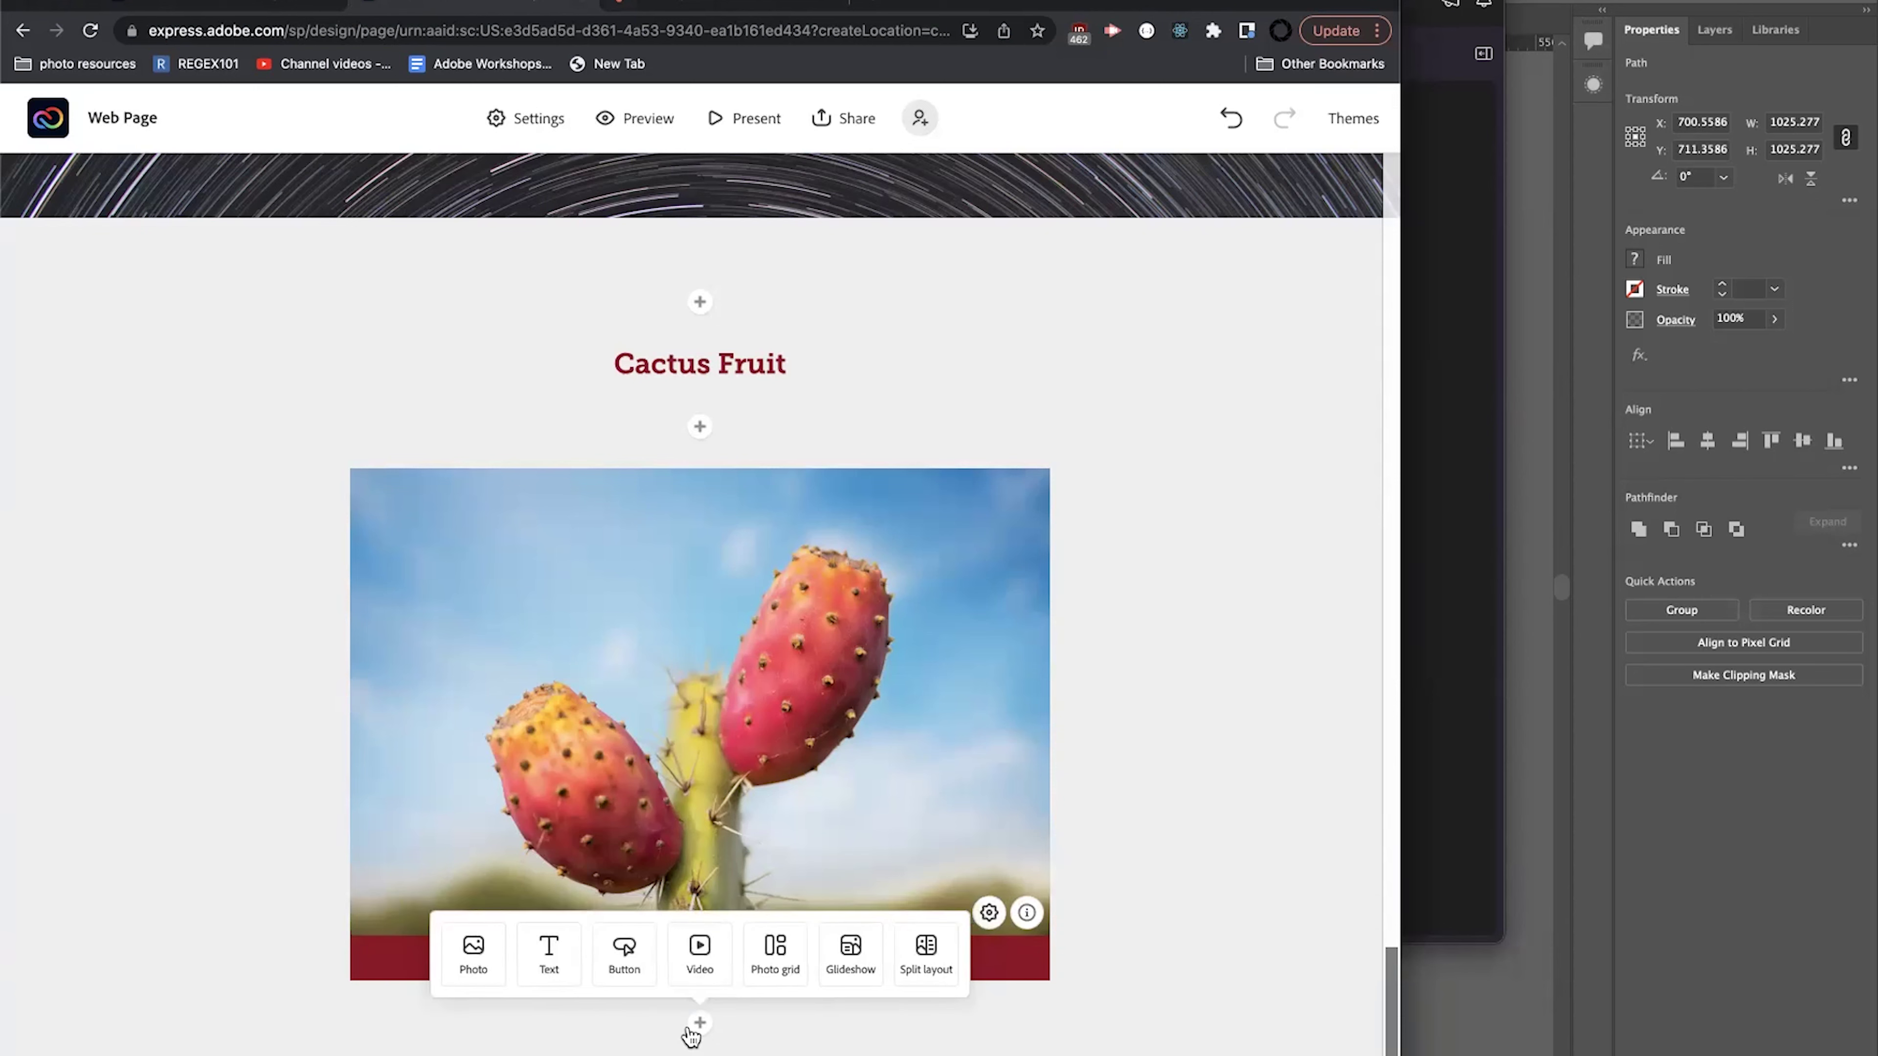
click(605, 791)
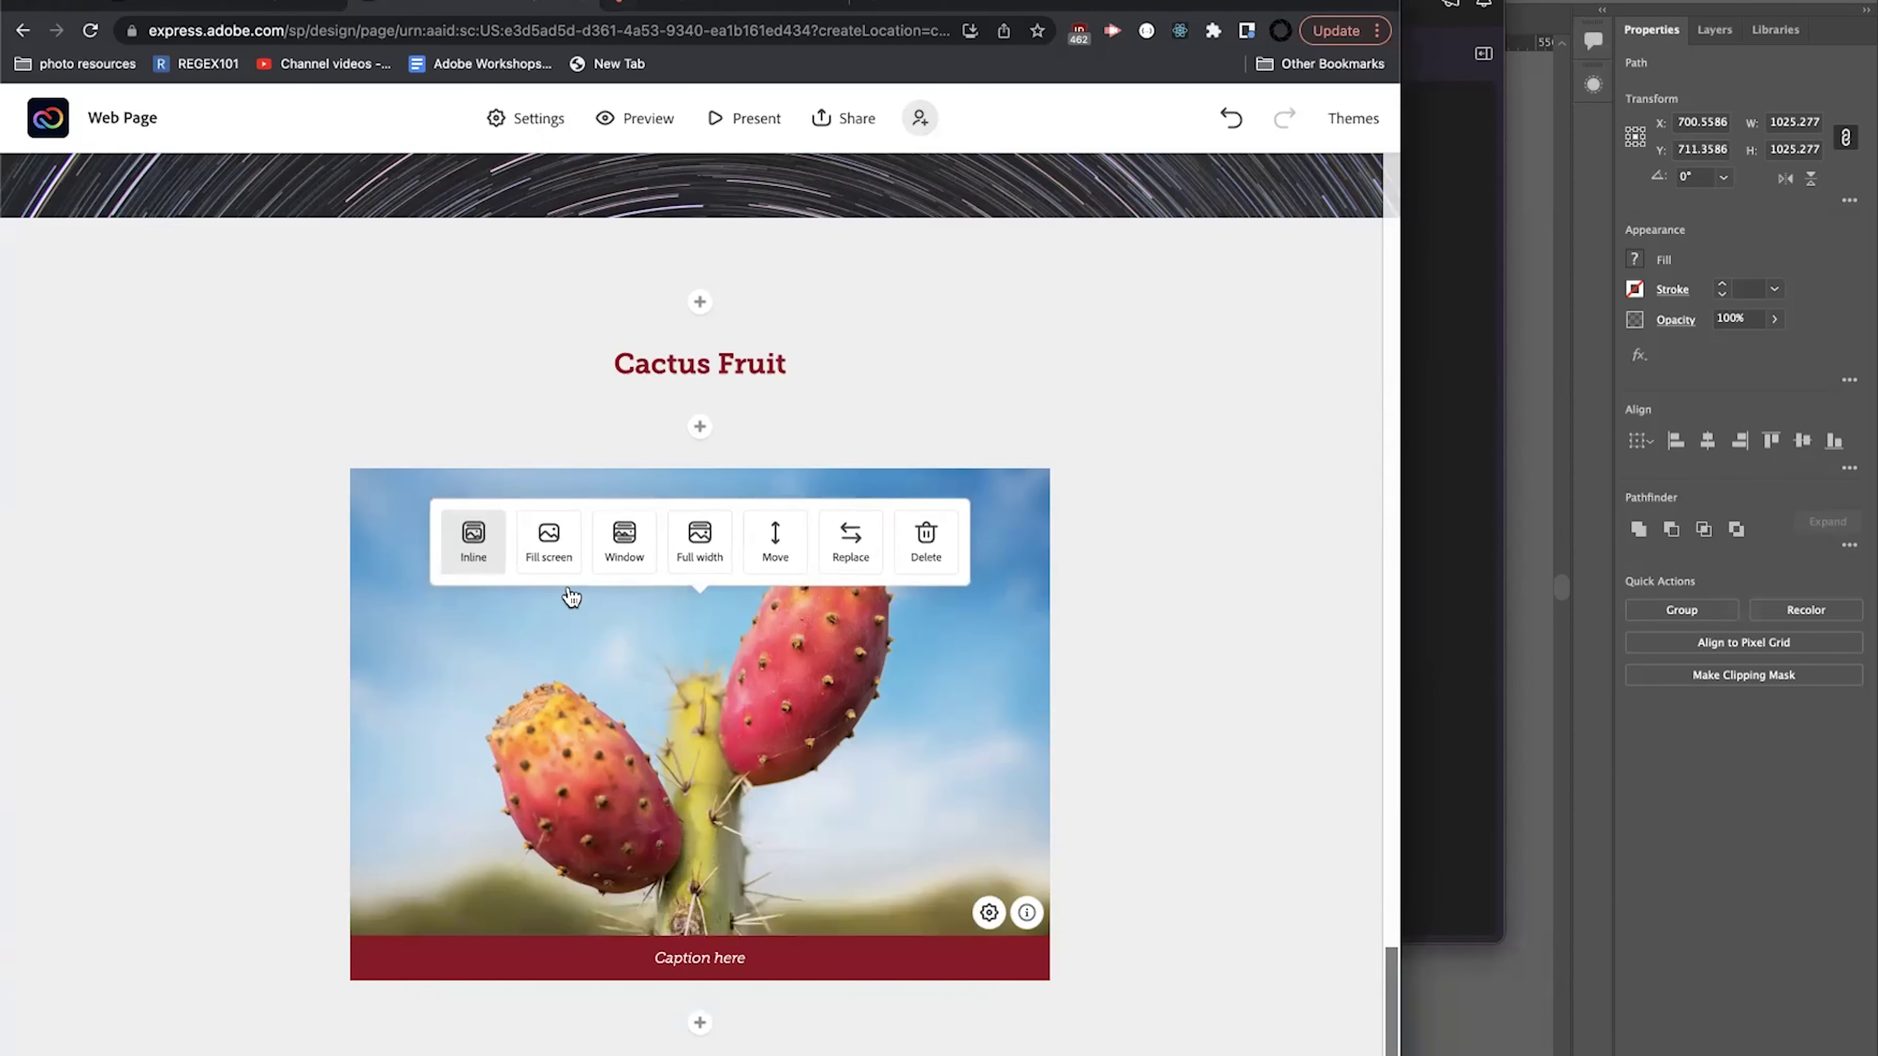
click(548, 543)
click(111, 441)
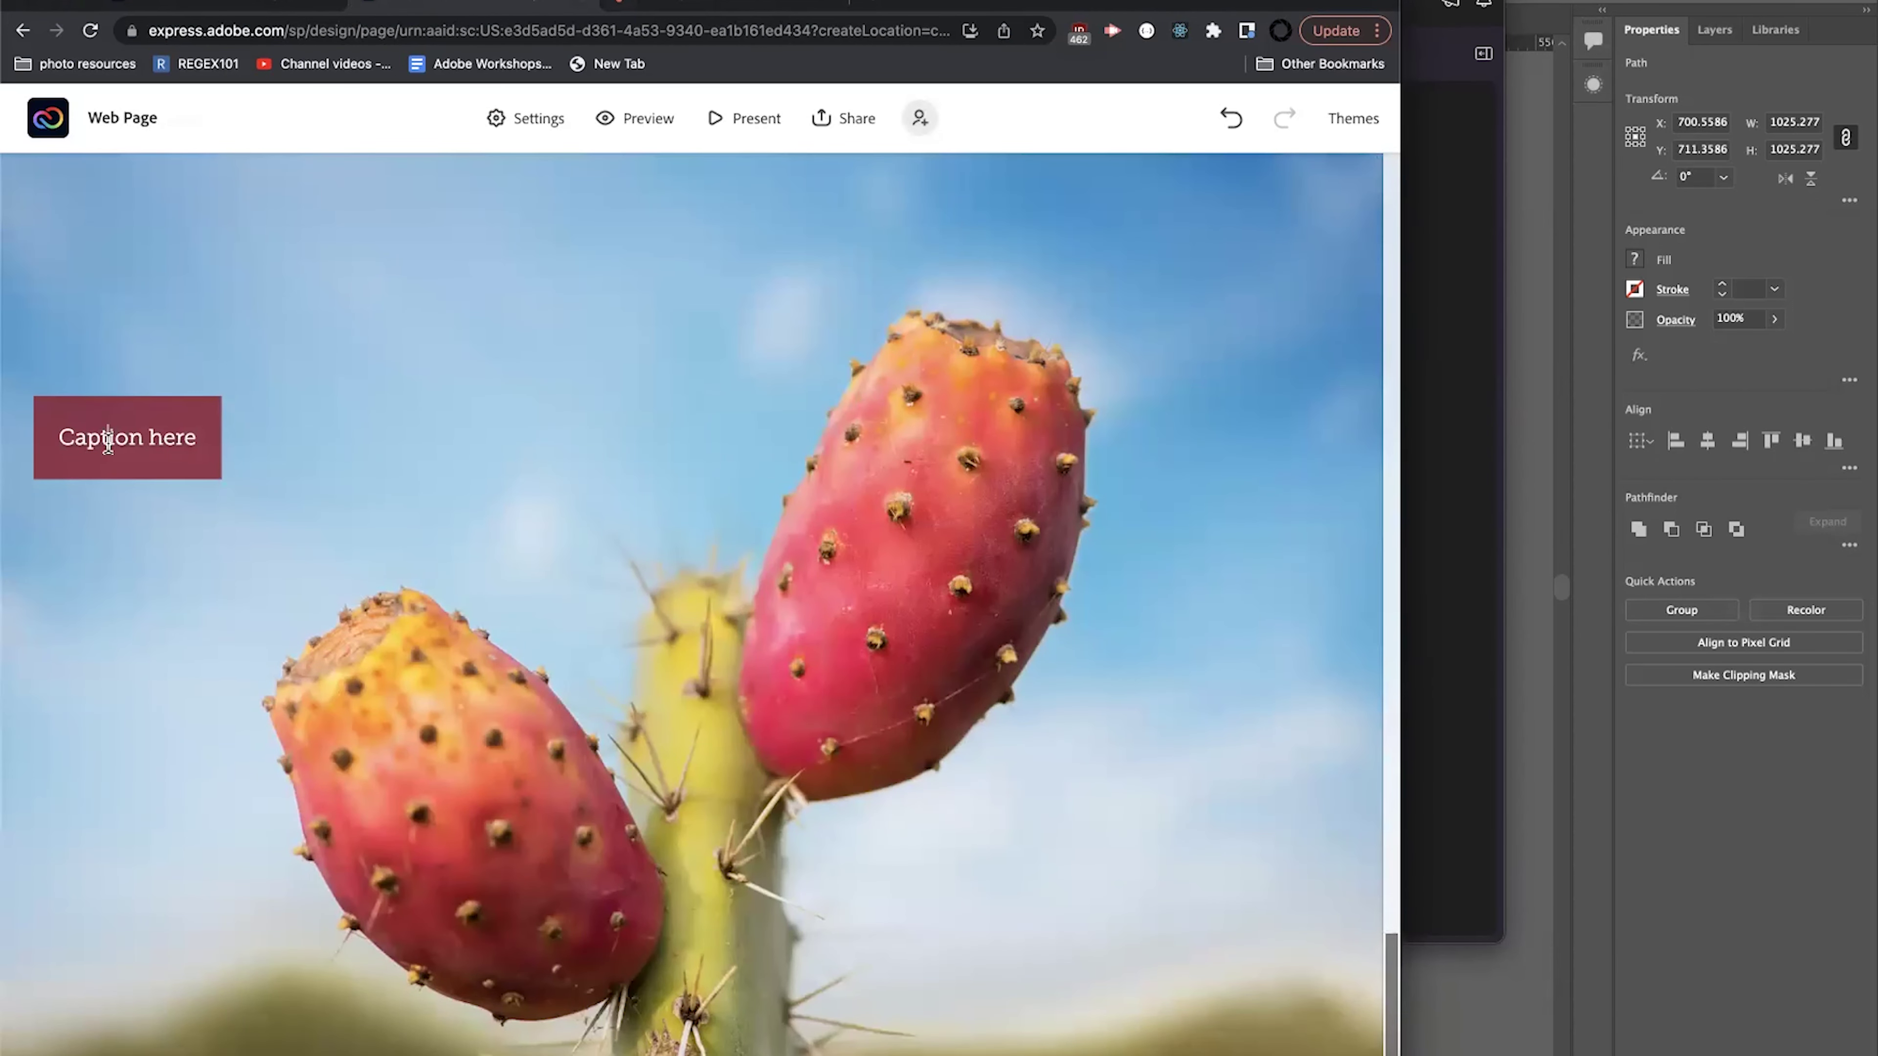
click(110, 443)
Apply the Window layout to the captioned cactus fruit photo and review how the caption scrolls with it.
click(665, 435)
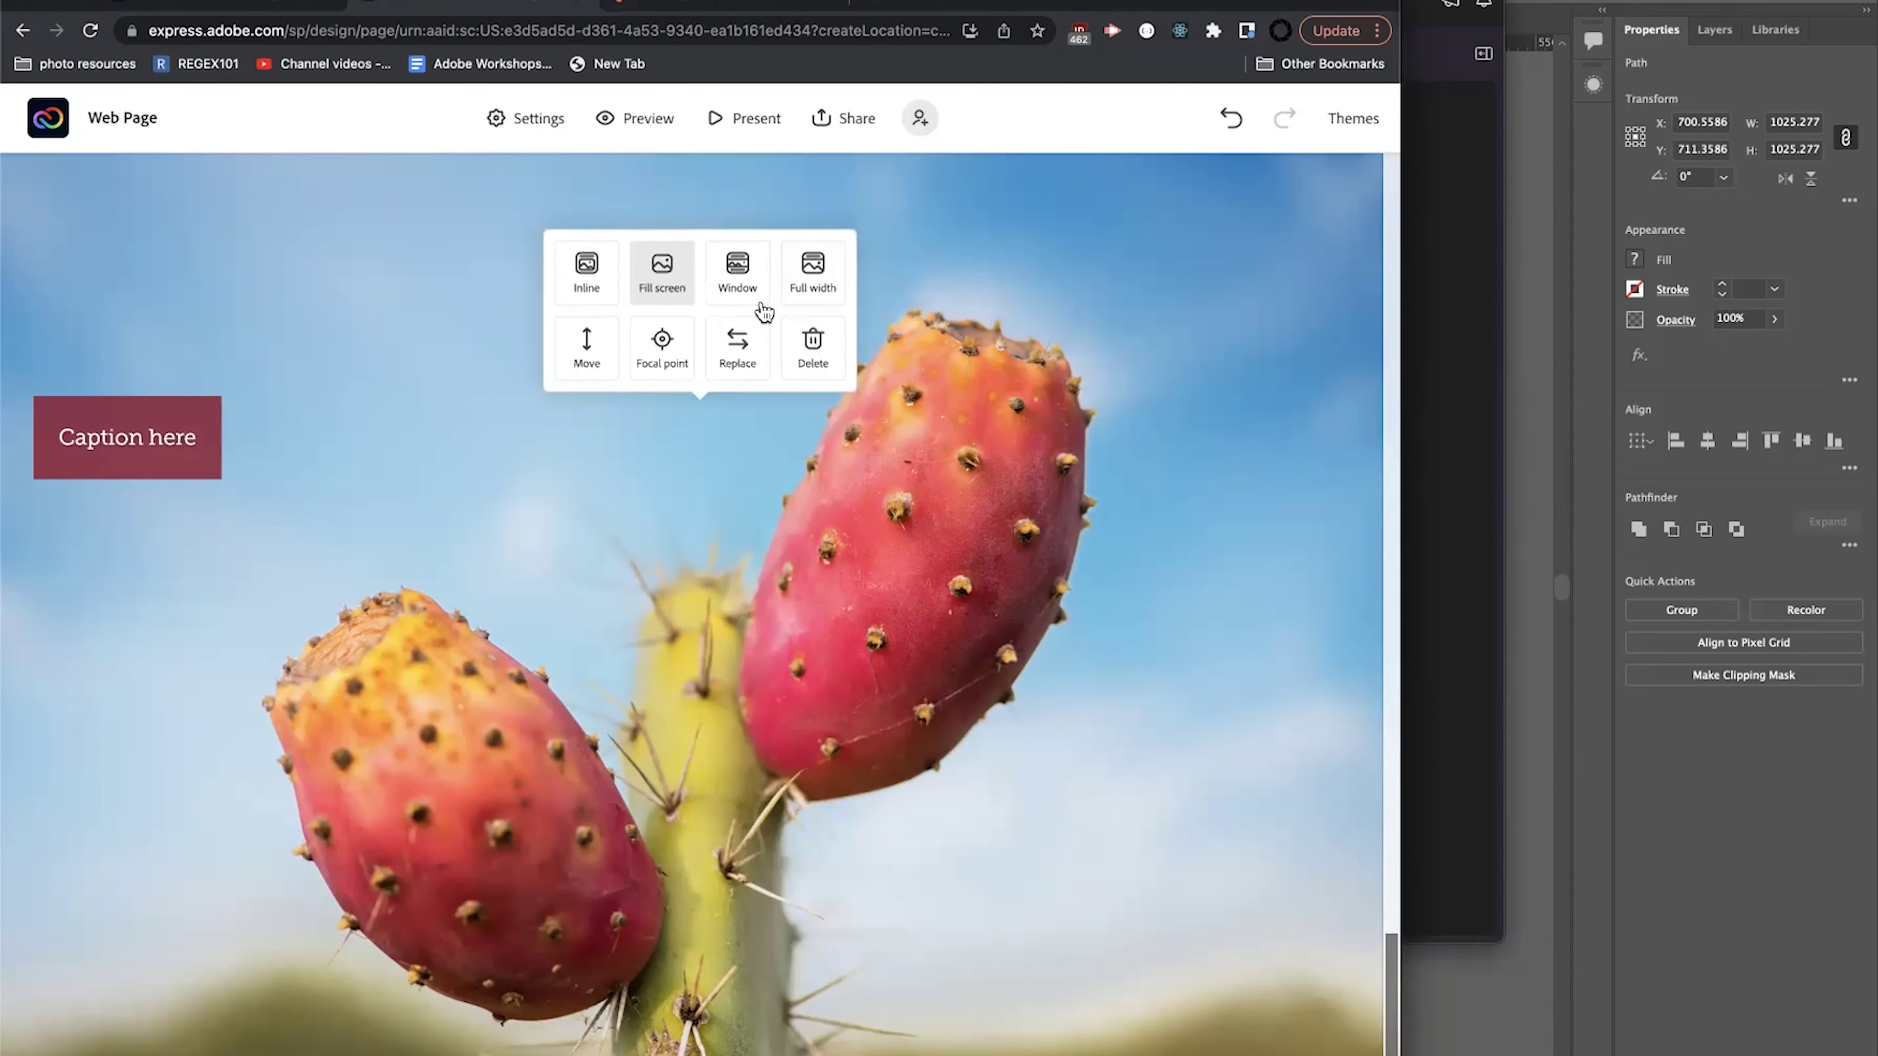
click(758, 304)
scroll(382, 764, down, 2)
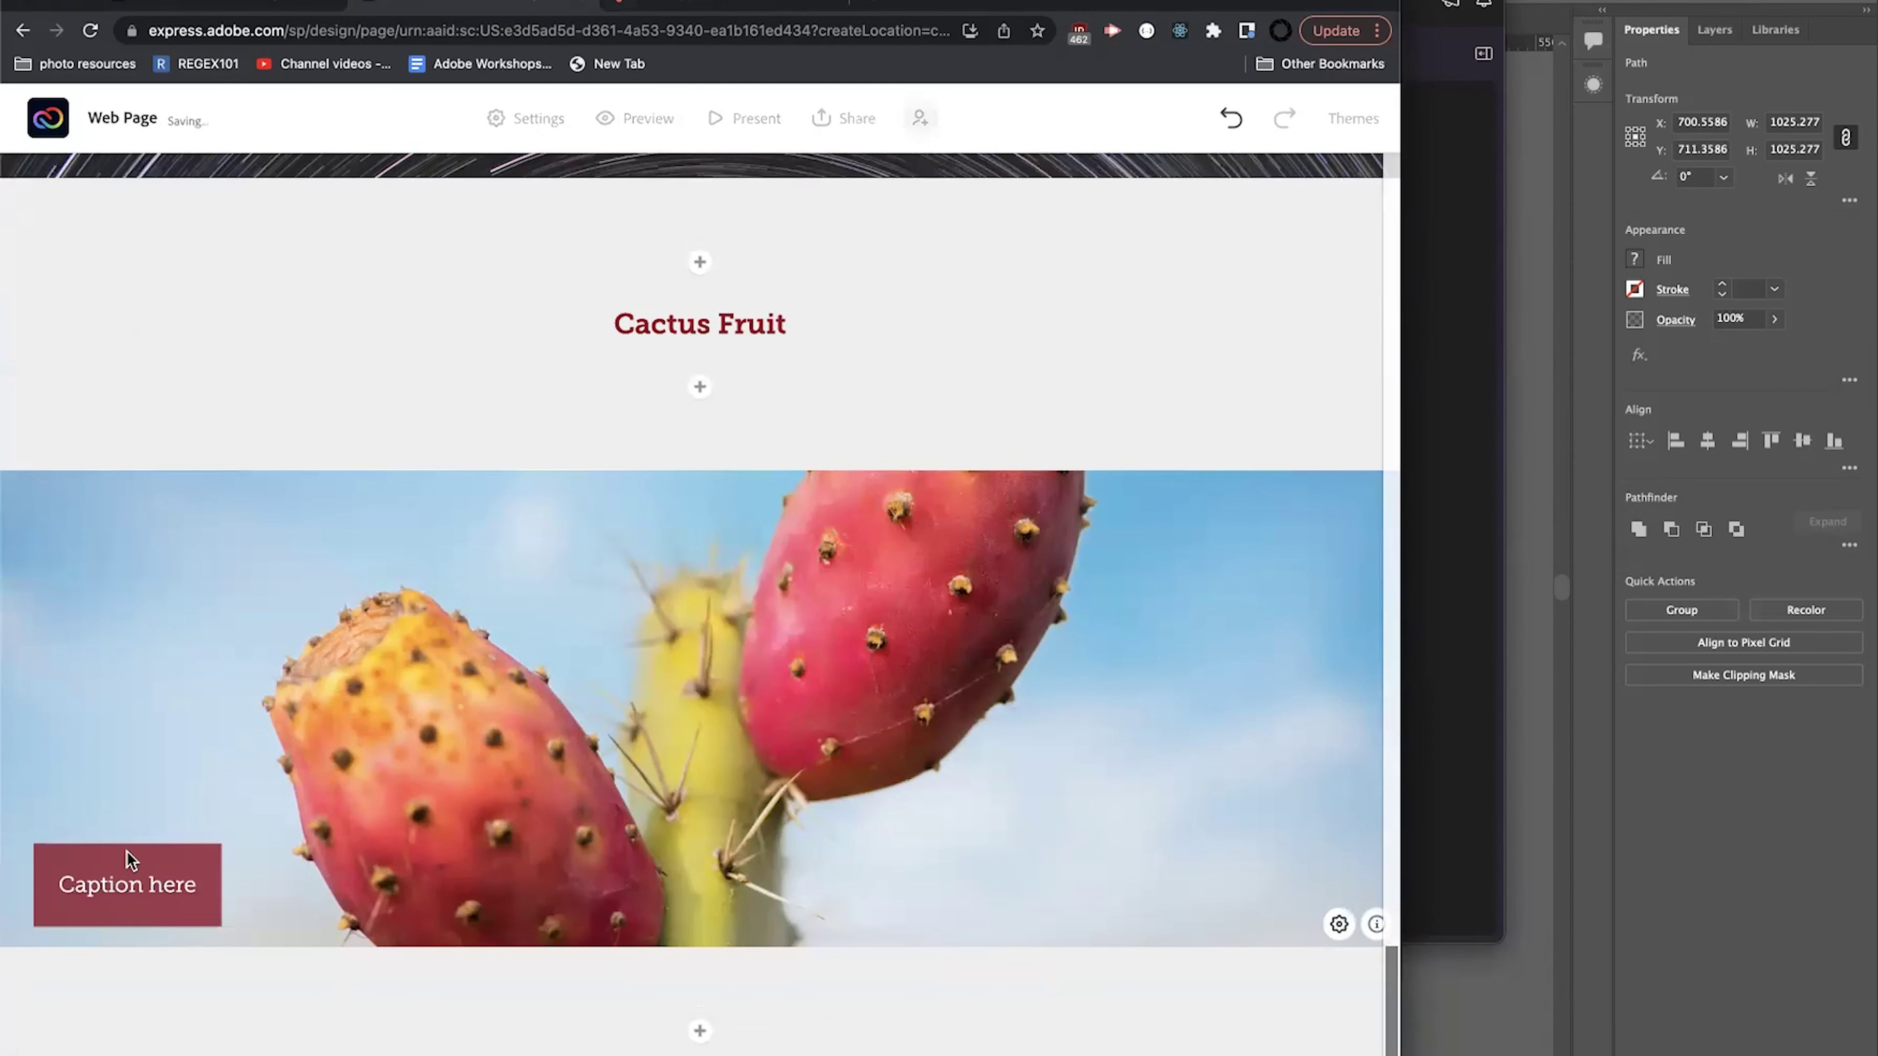
scroll(222, 784, up, 10)
scroll(320, 769, down, 3)
scroll(320, 769, down, 4)
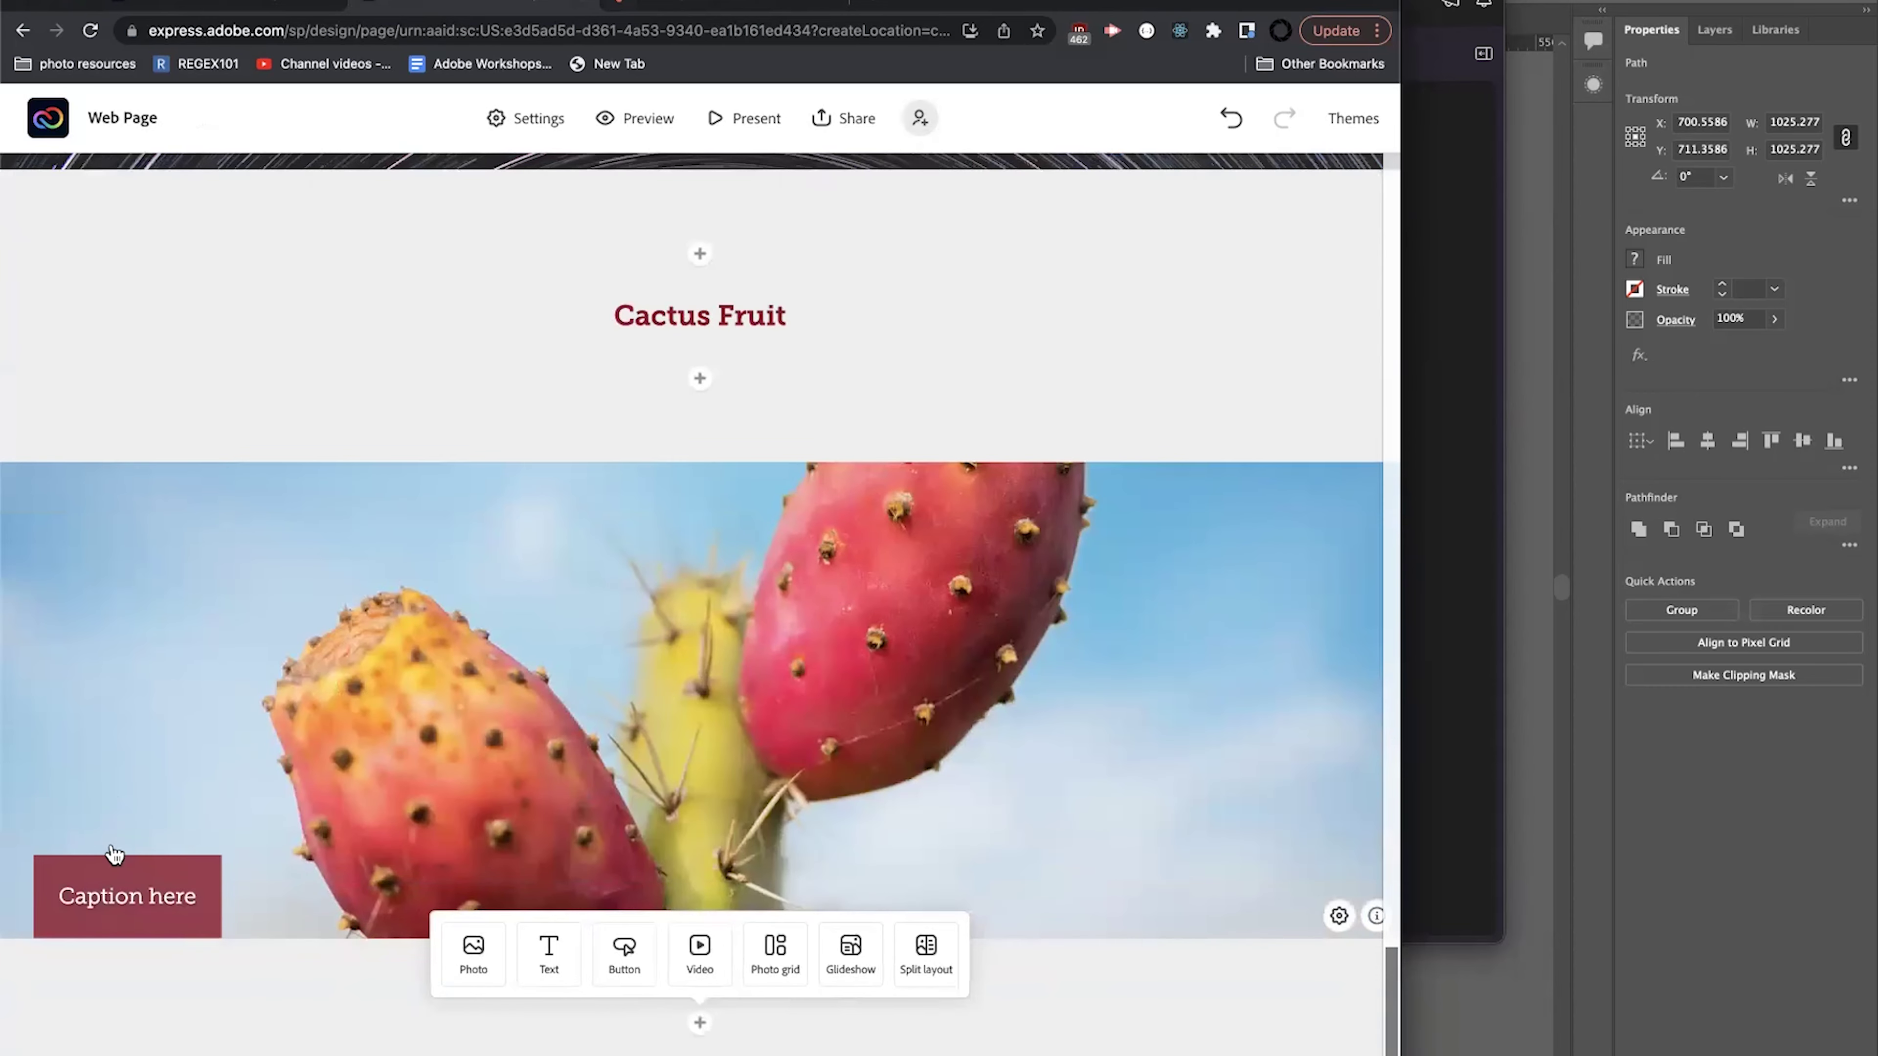
Set the captioned cactus fruit photo to the Inline layout.
click(656, 721)
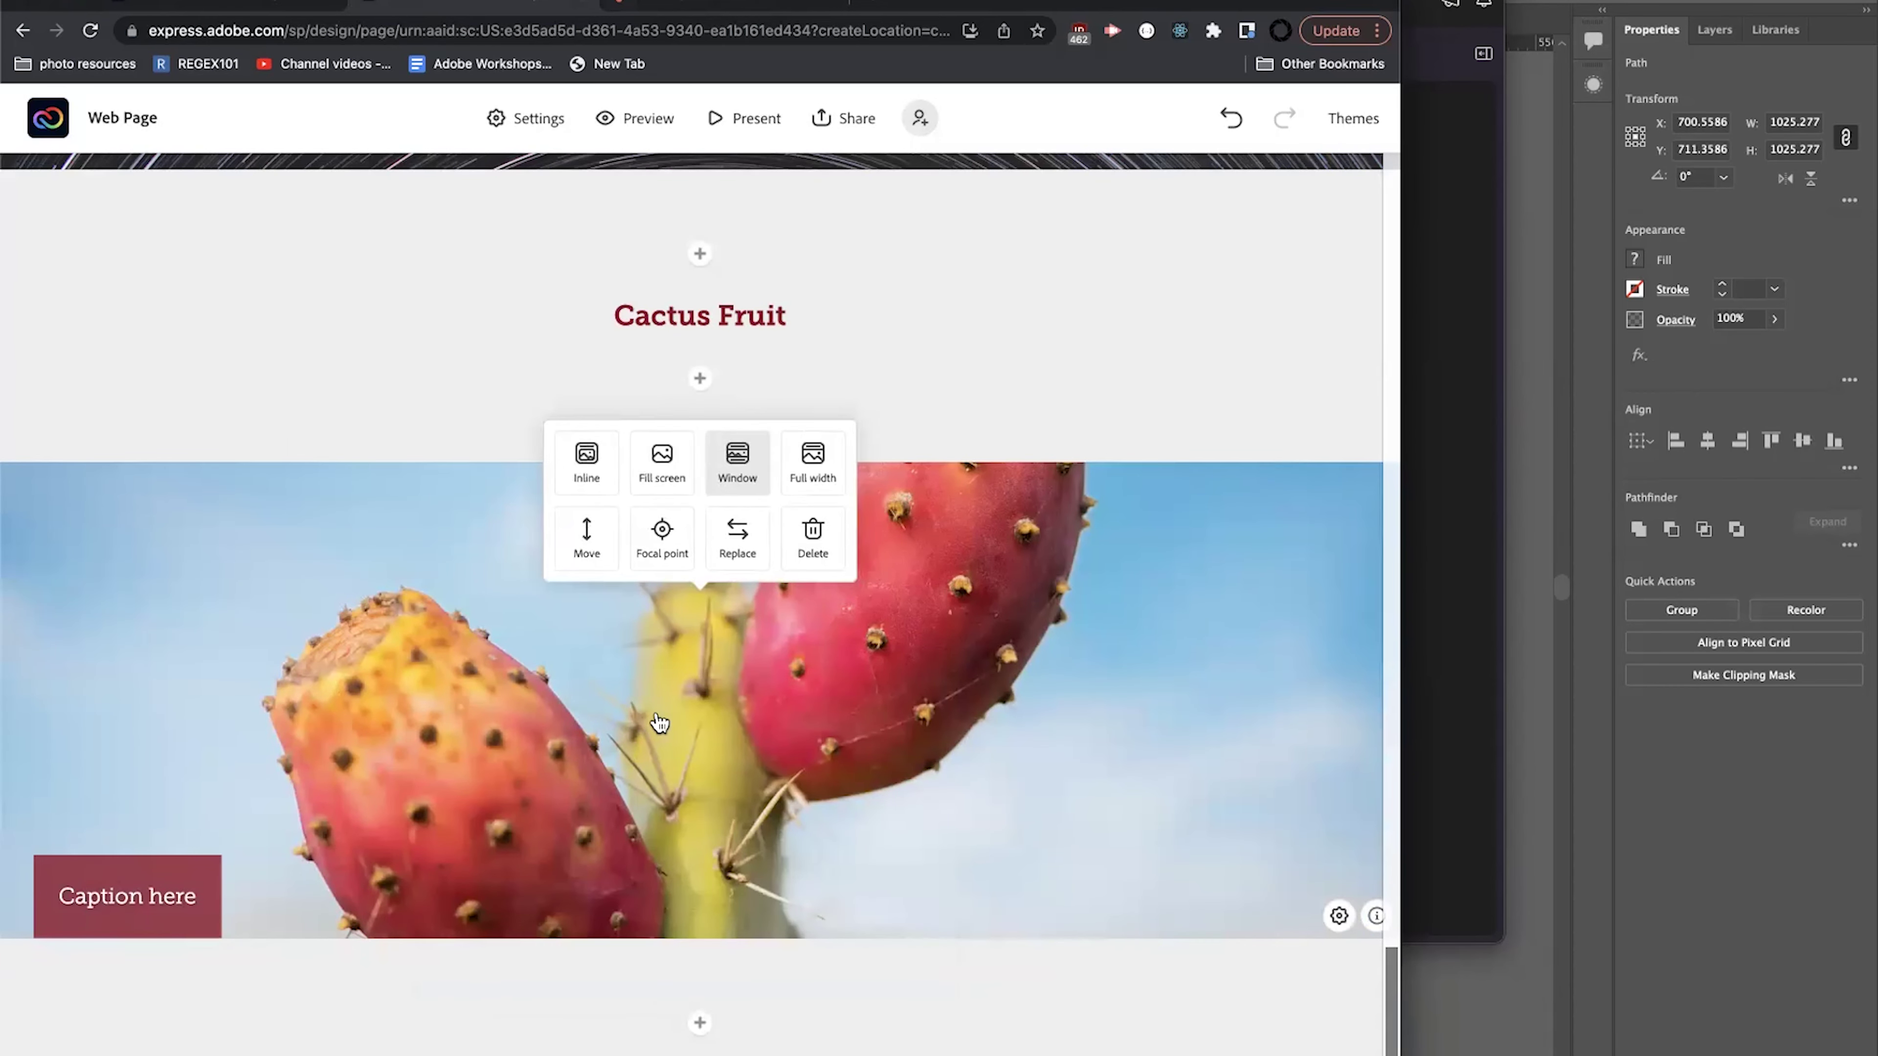
click(586, 473)
scroll(662, 522, down, 15)
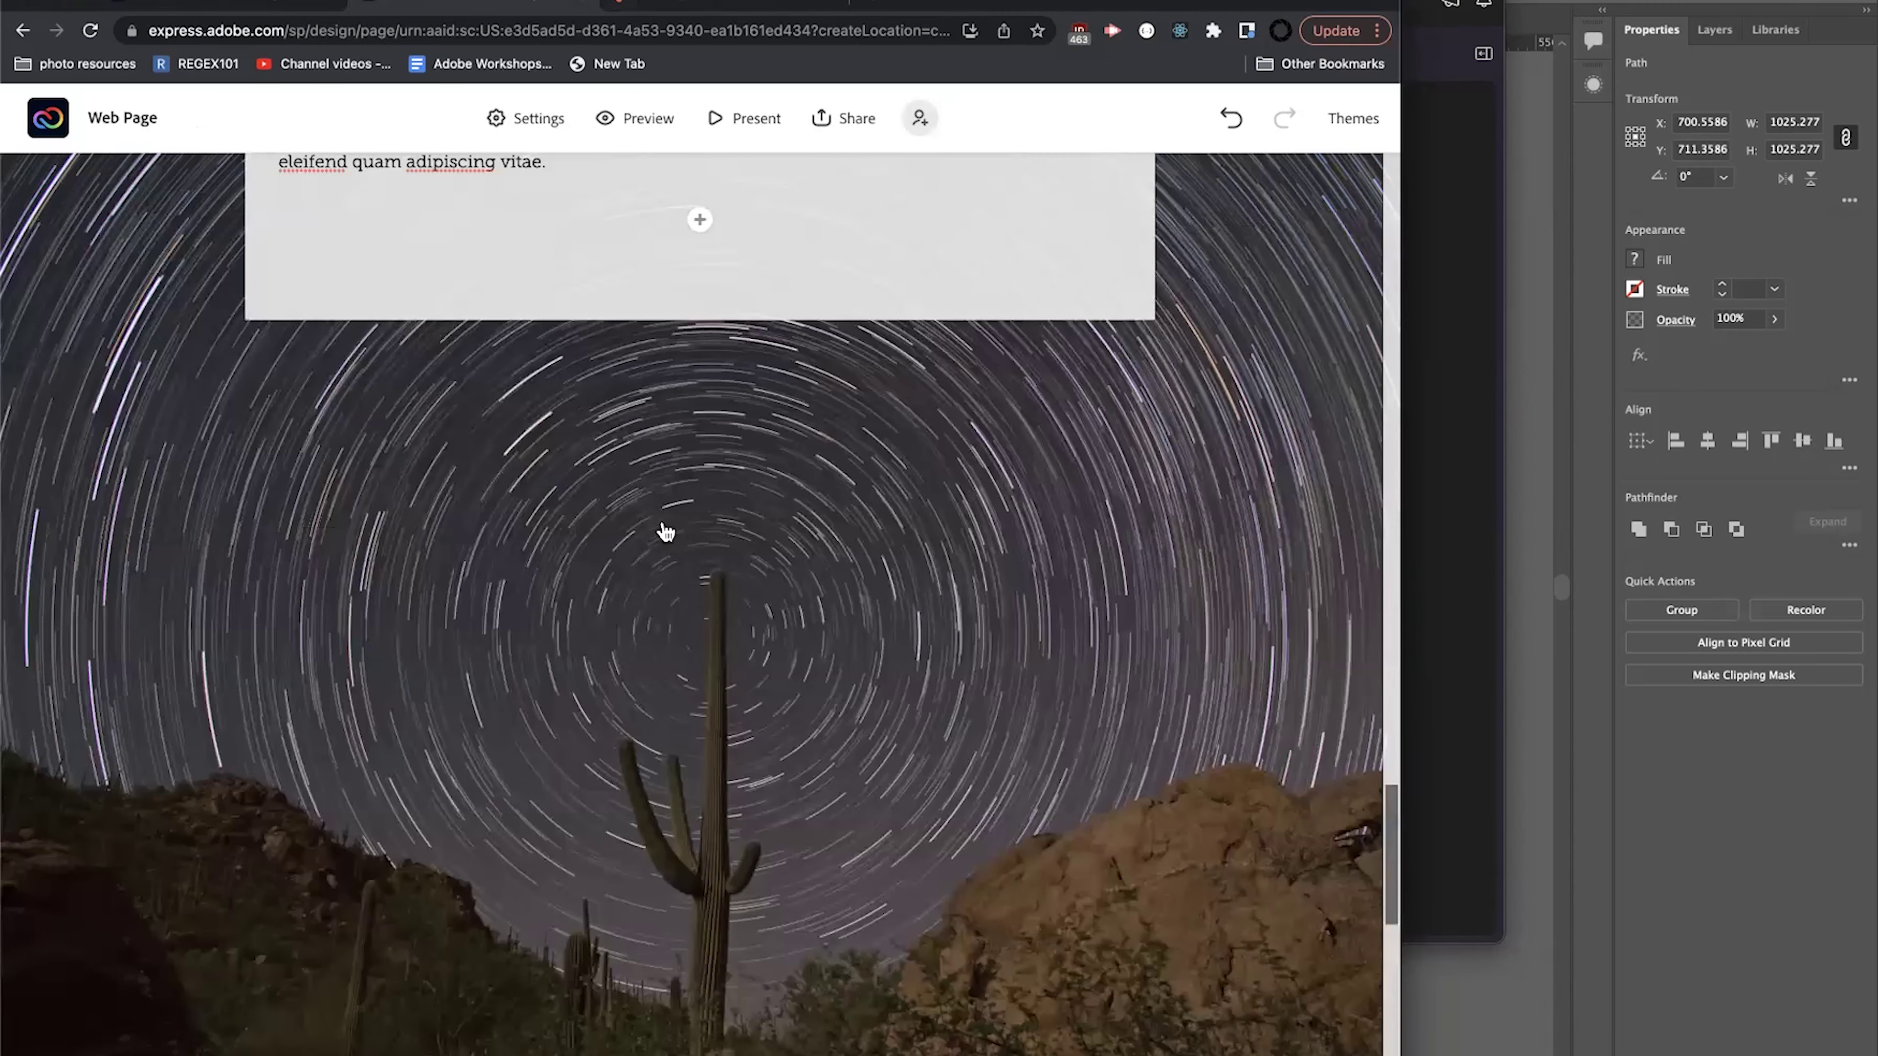
Preview the page, checking the video section and the inline cactus fruit photo with its caption, and return to editing.
scroll(663, 522, up, 2)
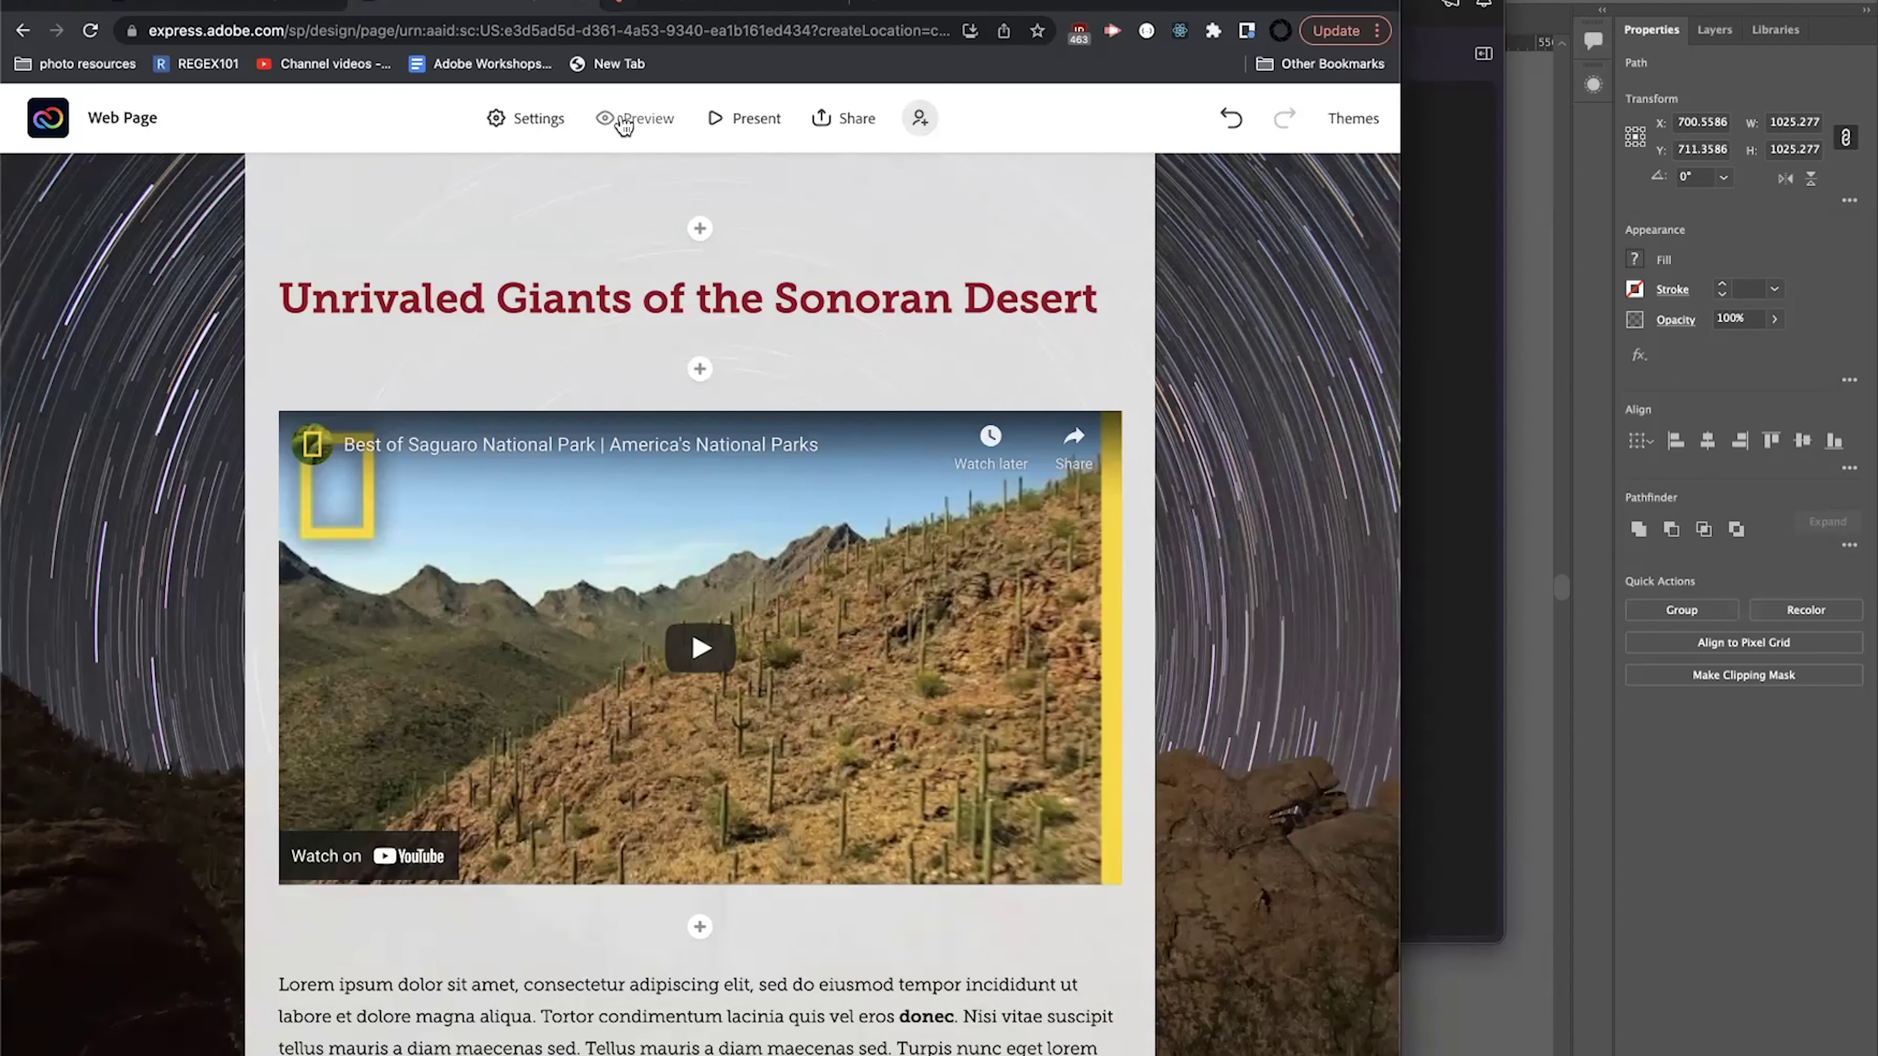
click(624, 122)
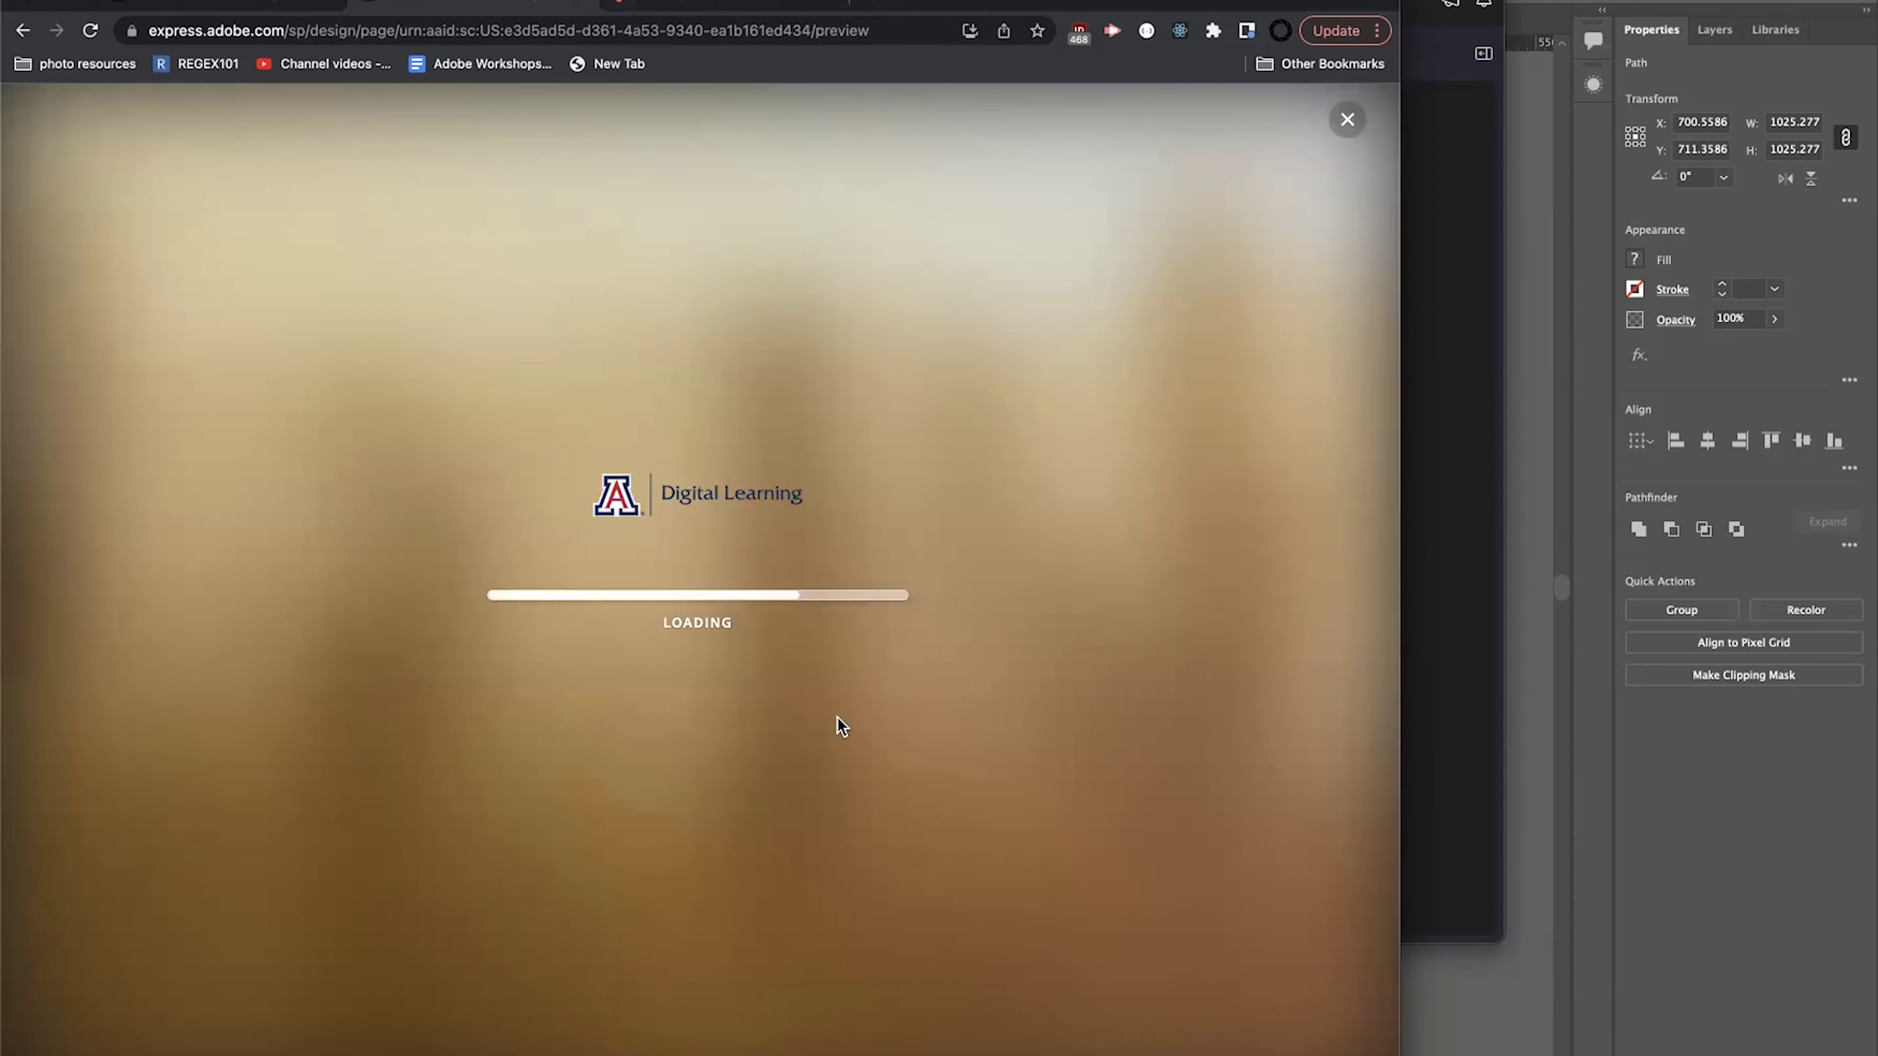
scroll(471, 423, down, 15)
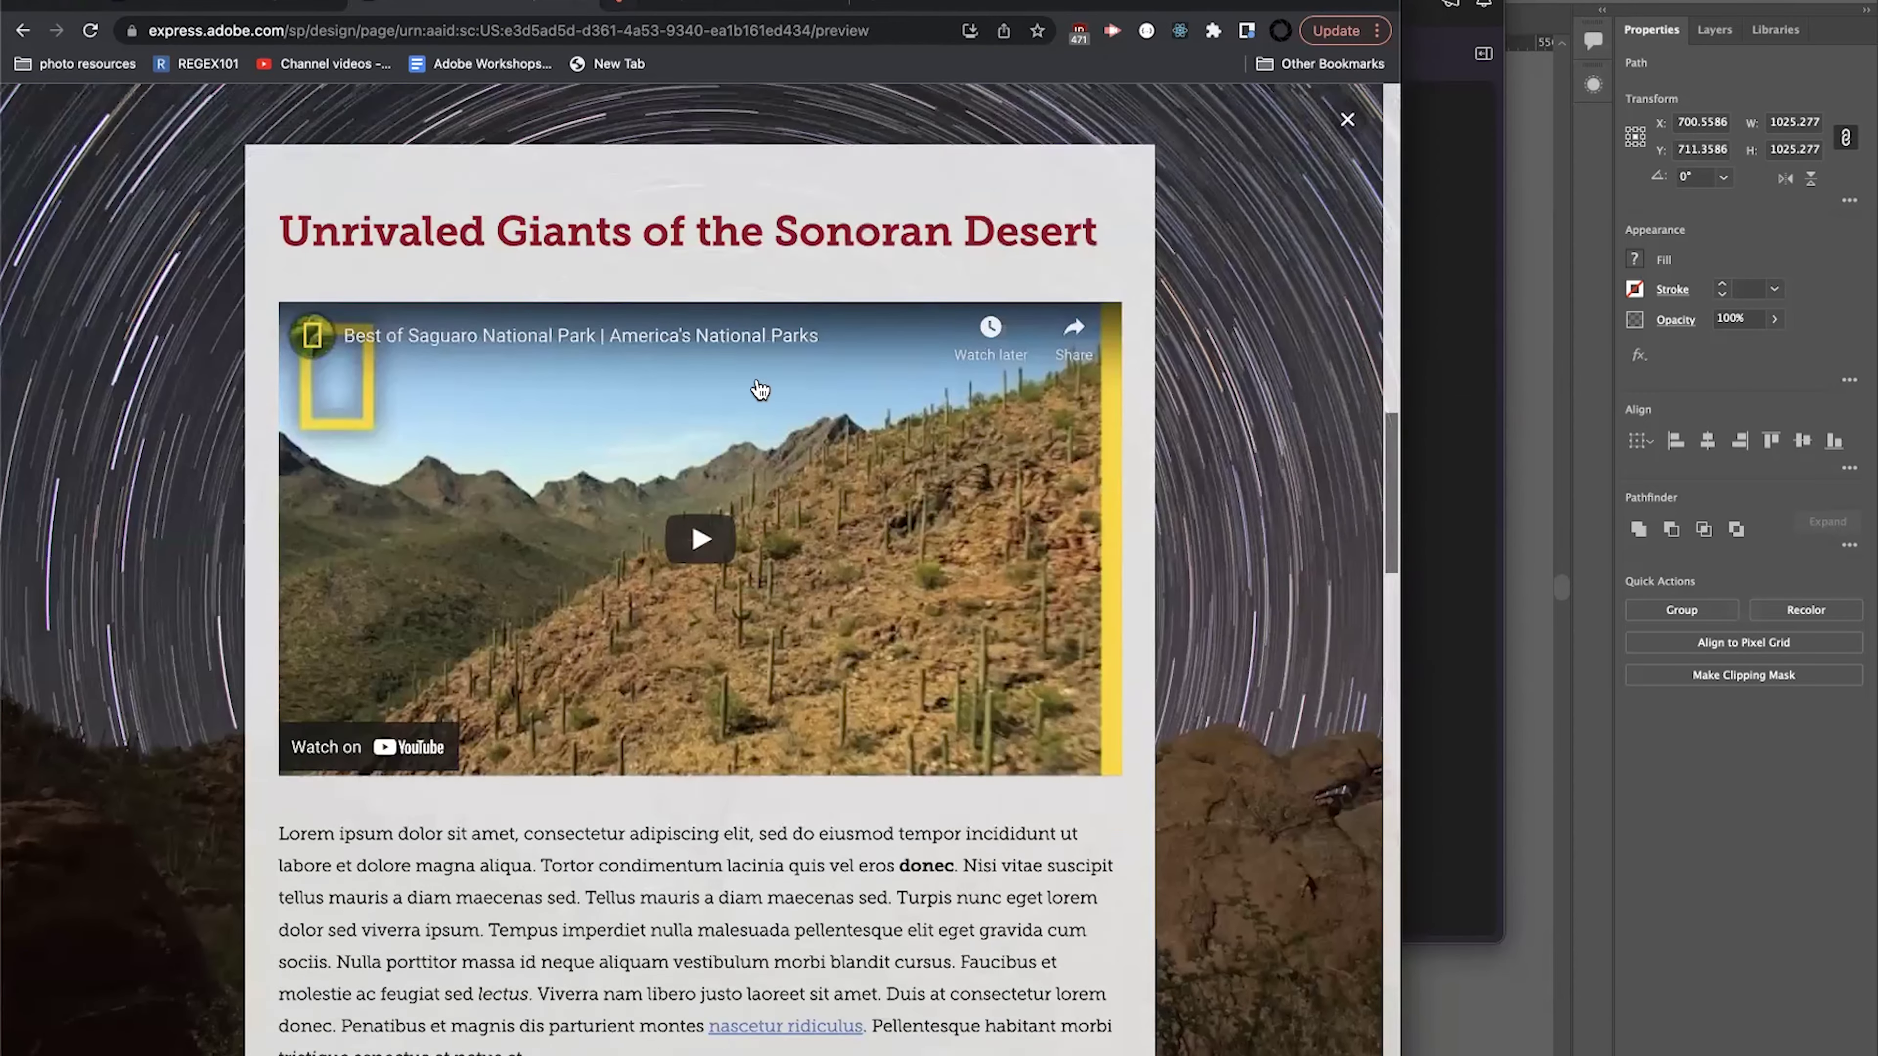
scroll(510, 703, down, 10)
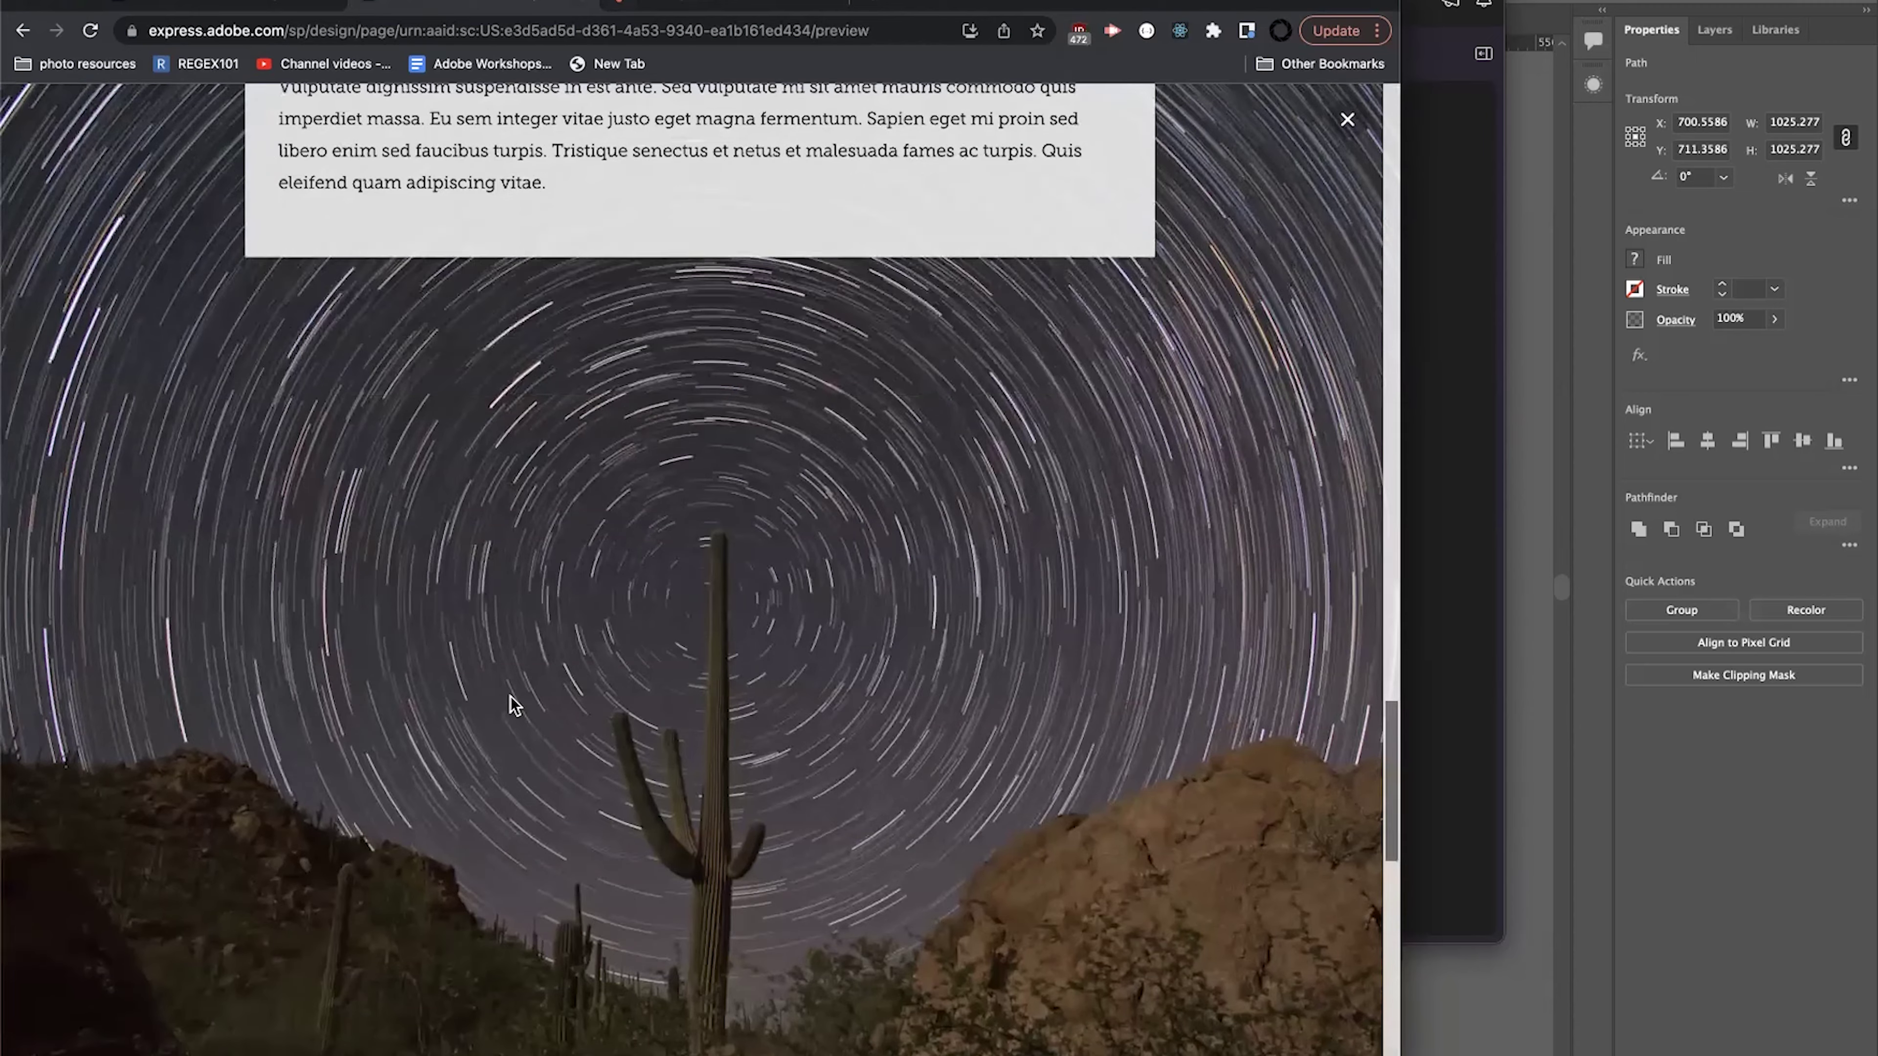
scroll(511, 693, up, 5)
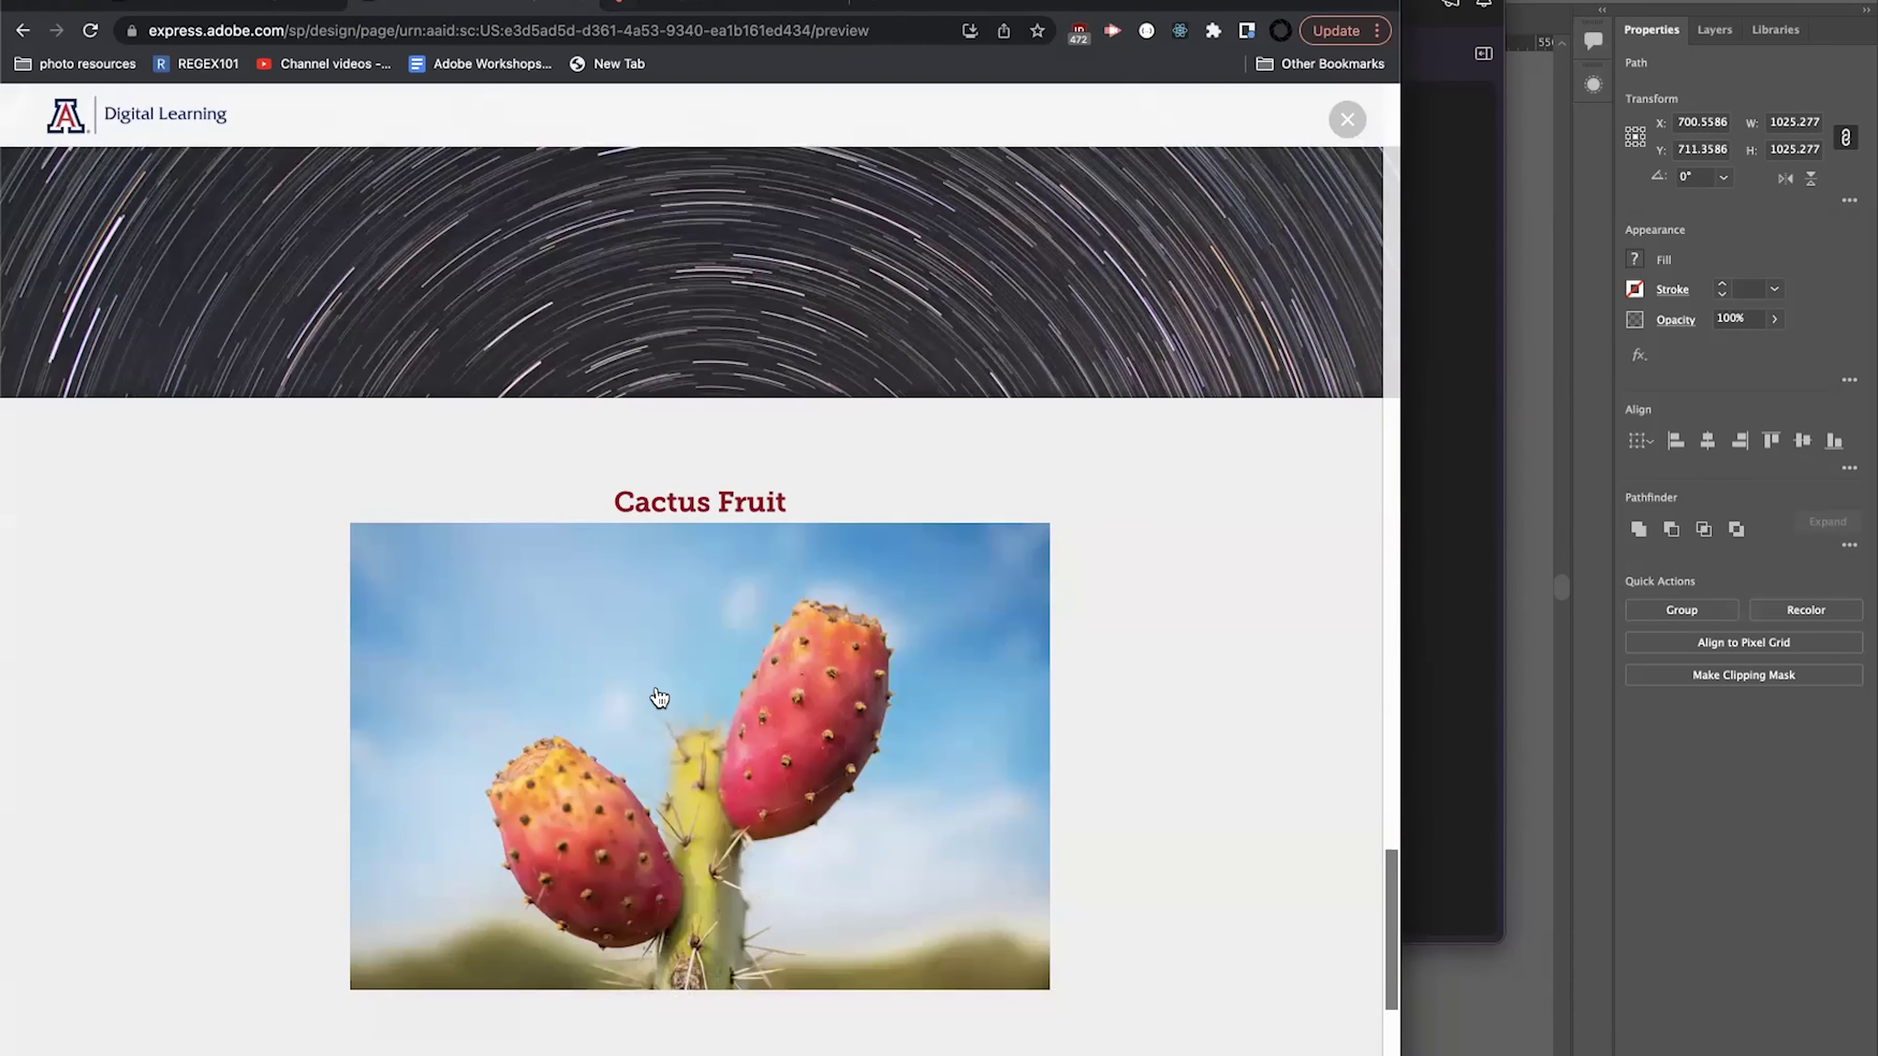
scroll(699, 736, down, 5)
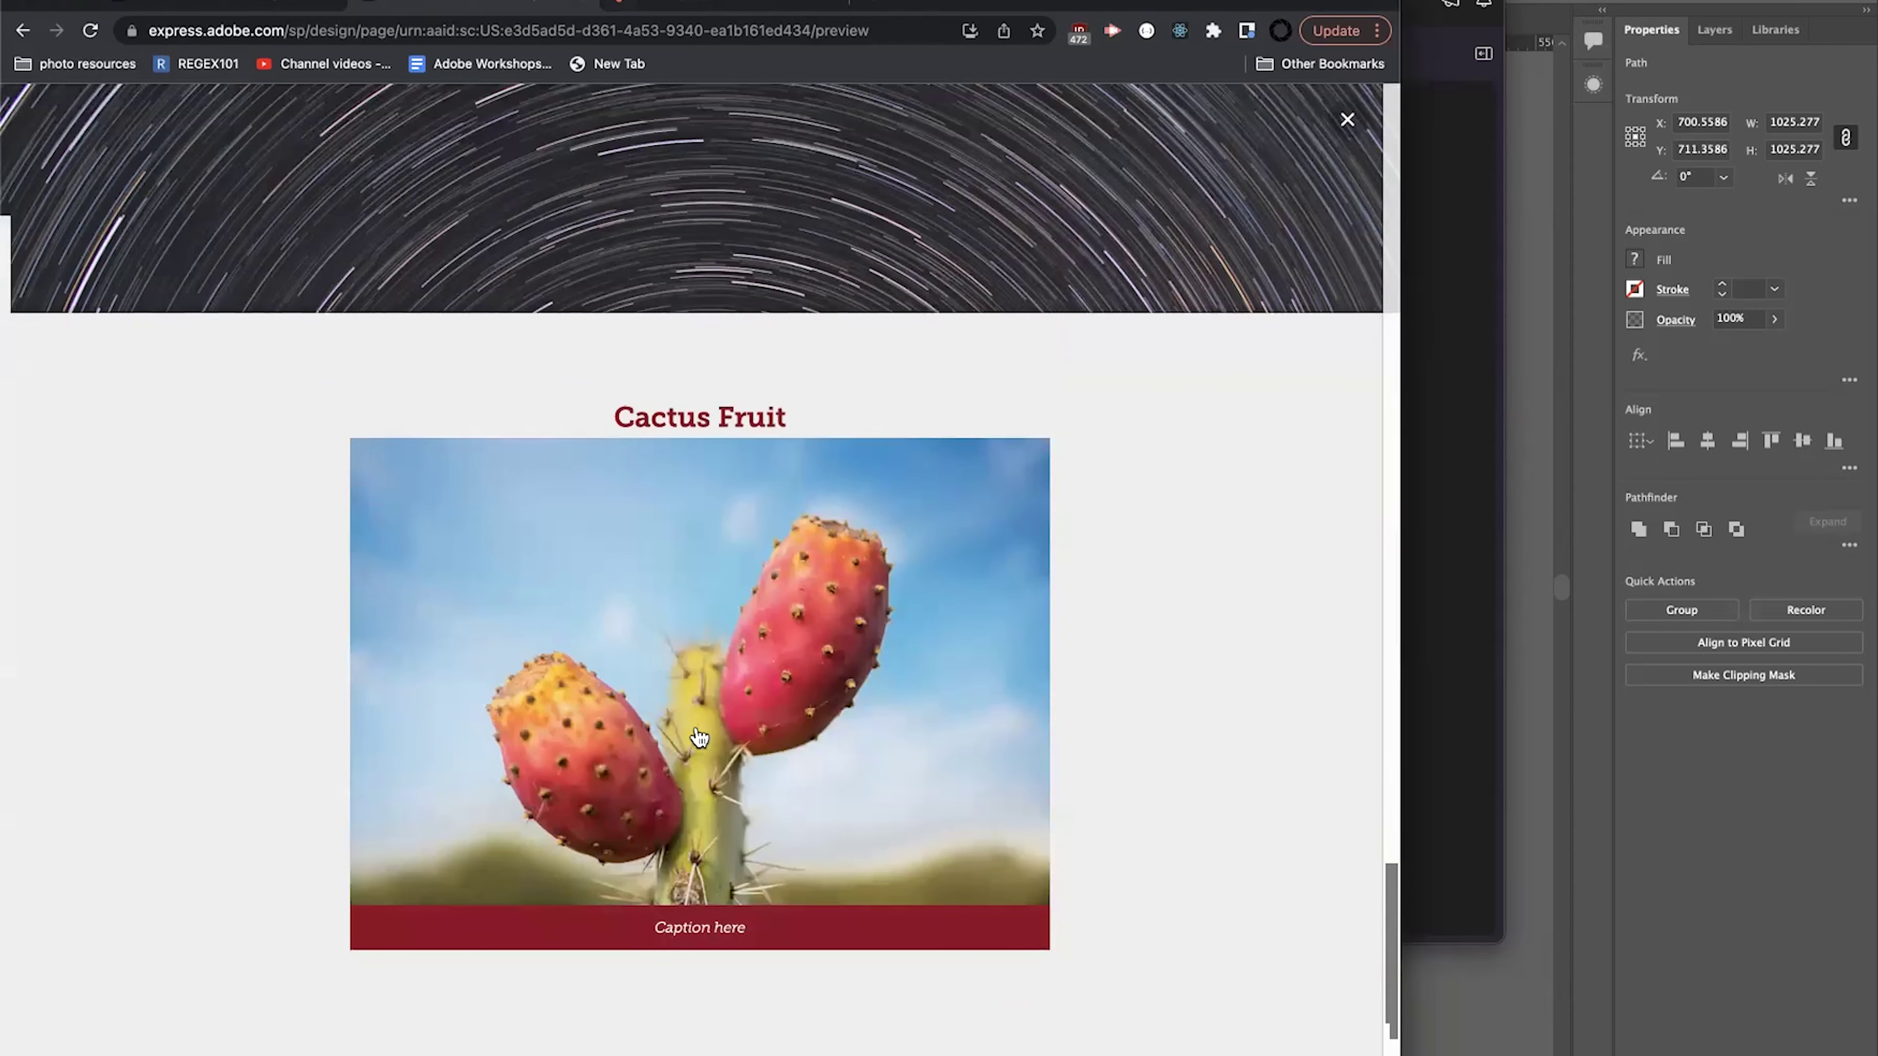
scroll(699, 736, up, 15)
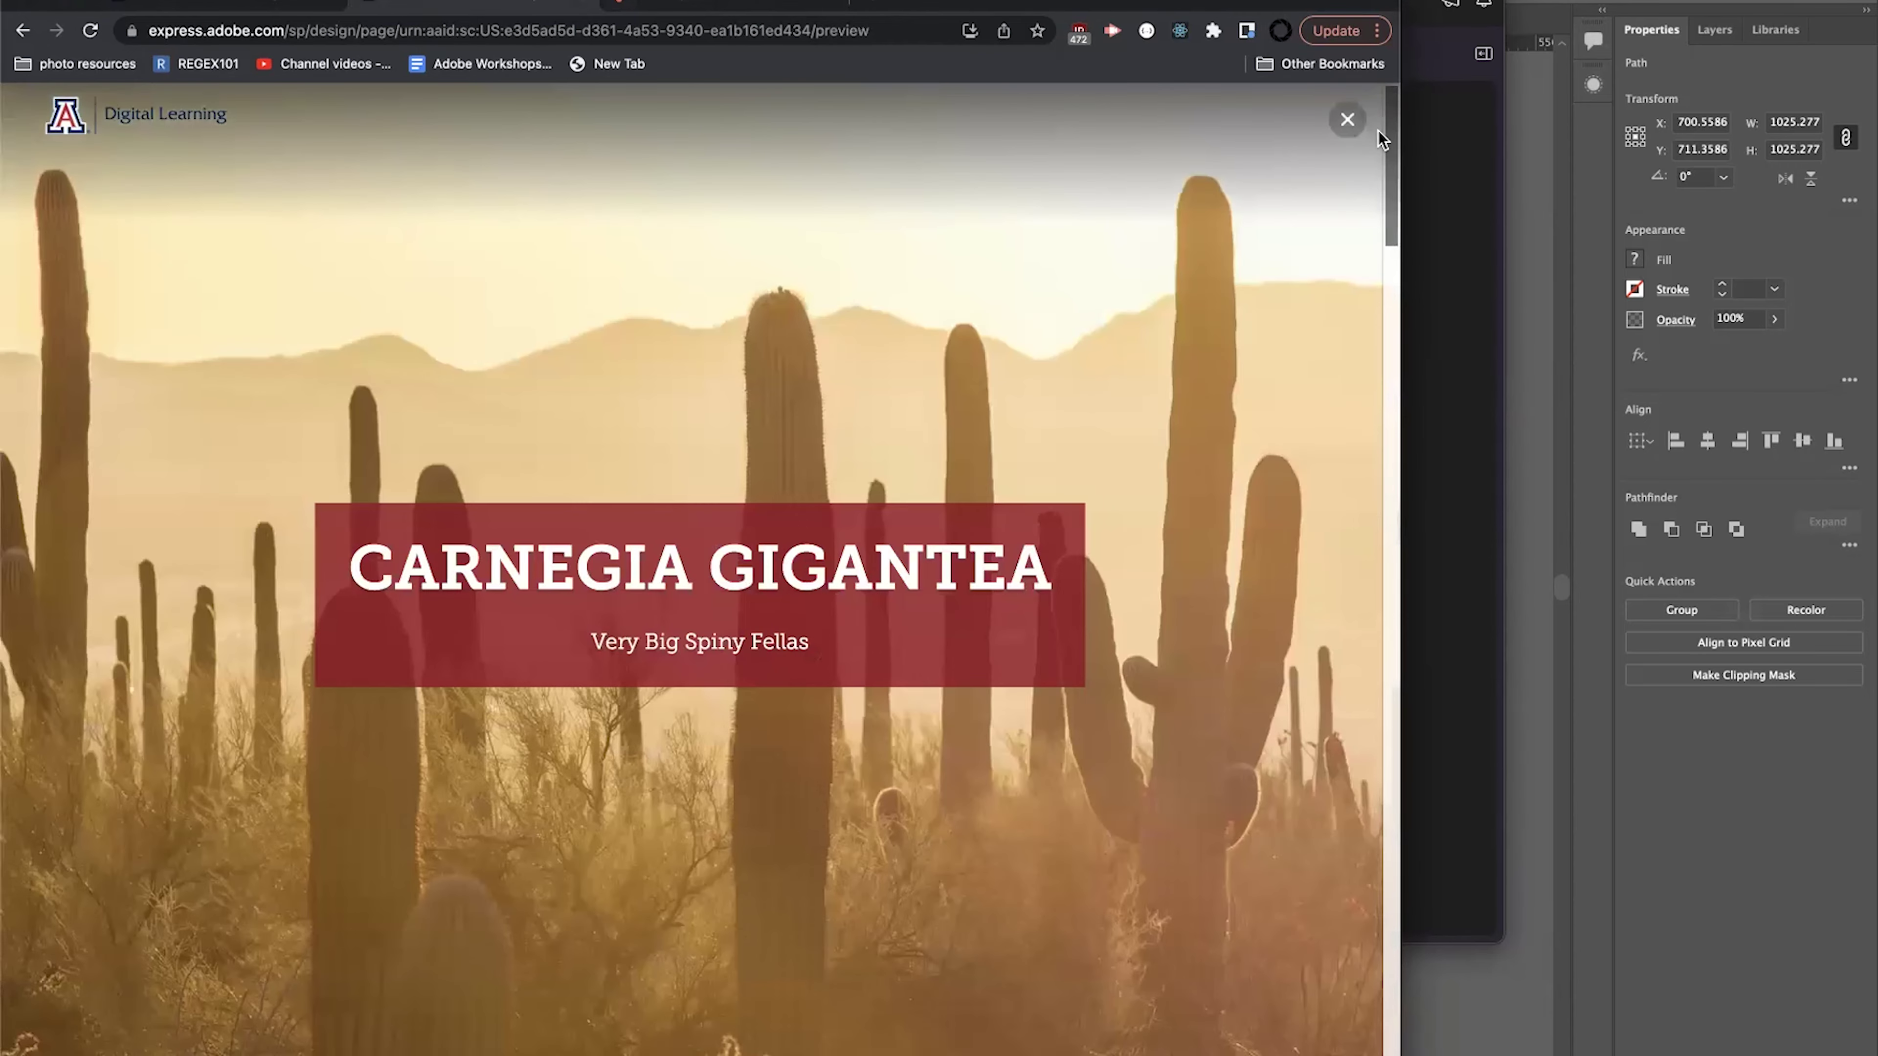
click(1347, 119)
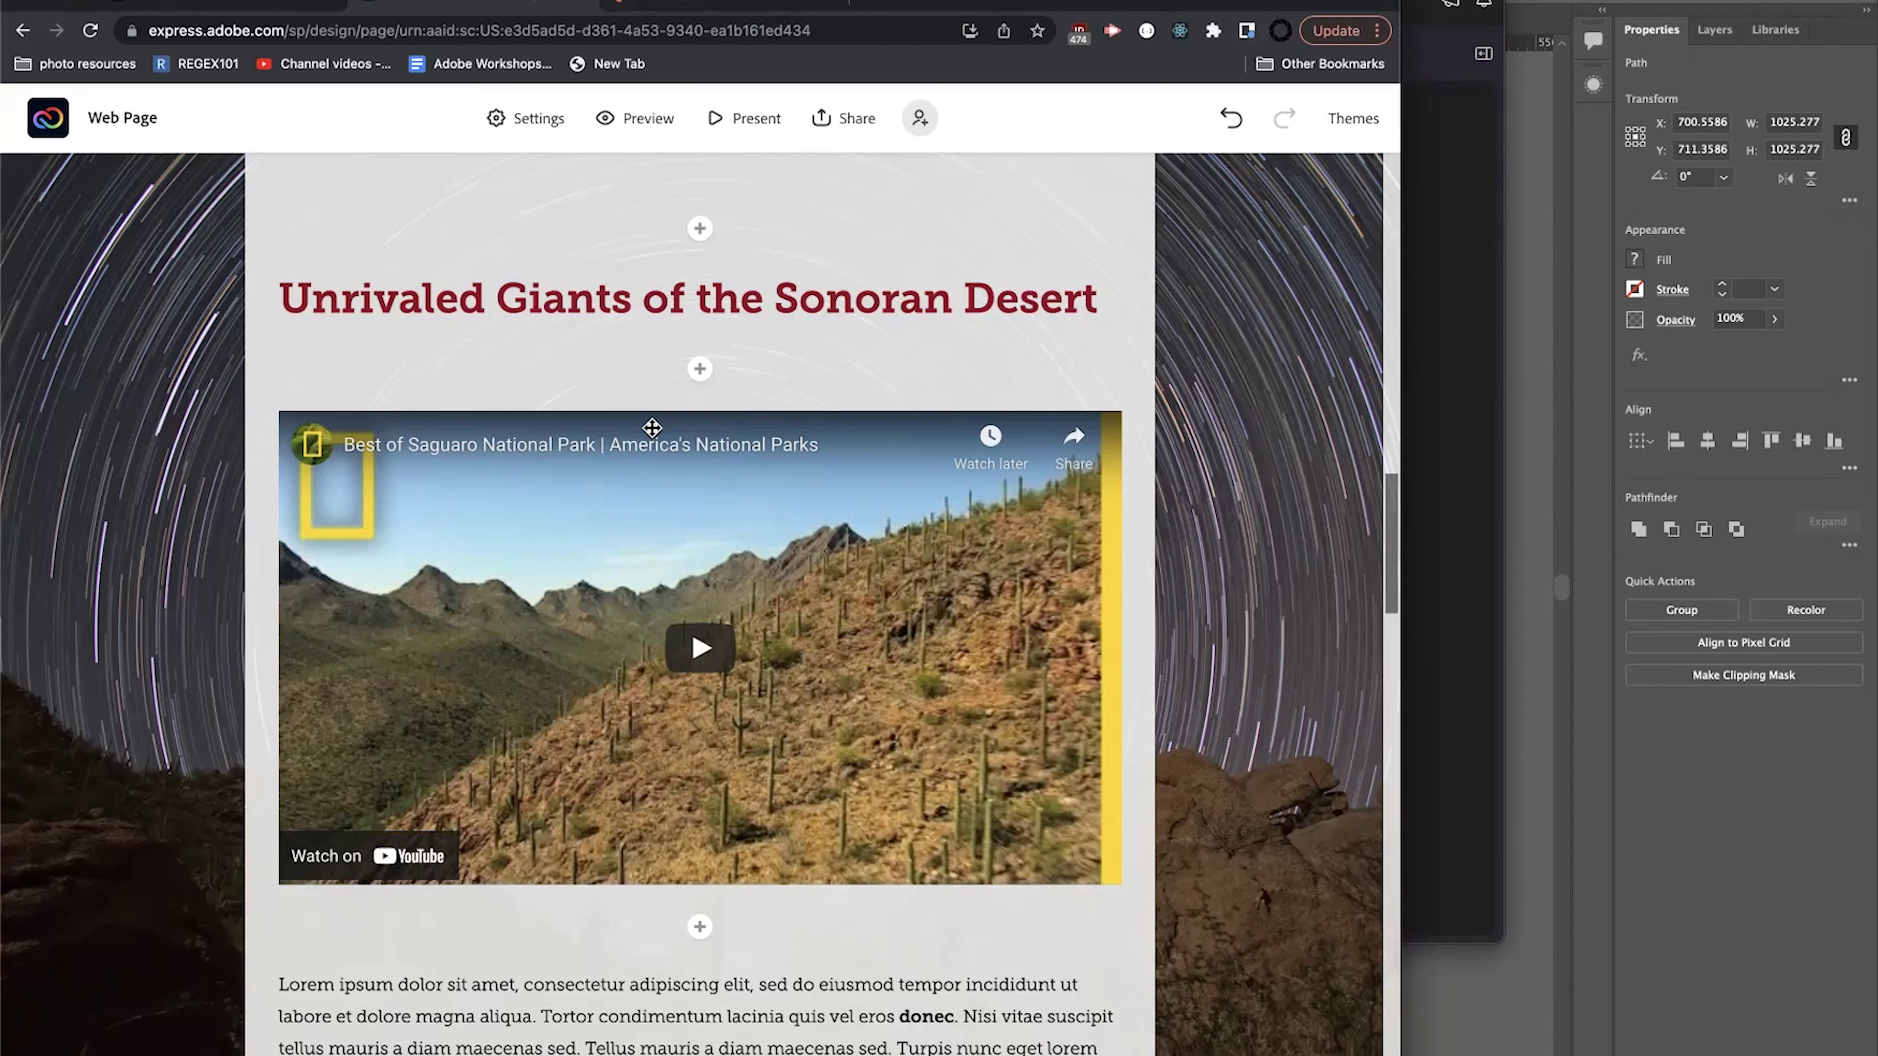
Insert a photo grid below the cactus fruit photo, starting with the prickly pear, grey agave, orange cactus fruit and barrel cactus photos.
scroll(571, 527, down, 20)
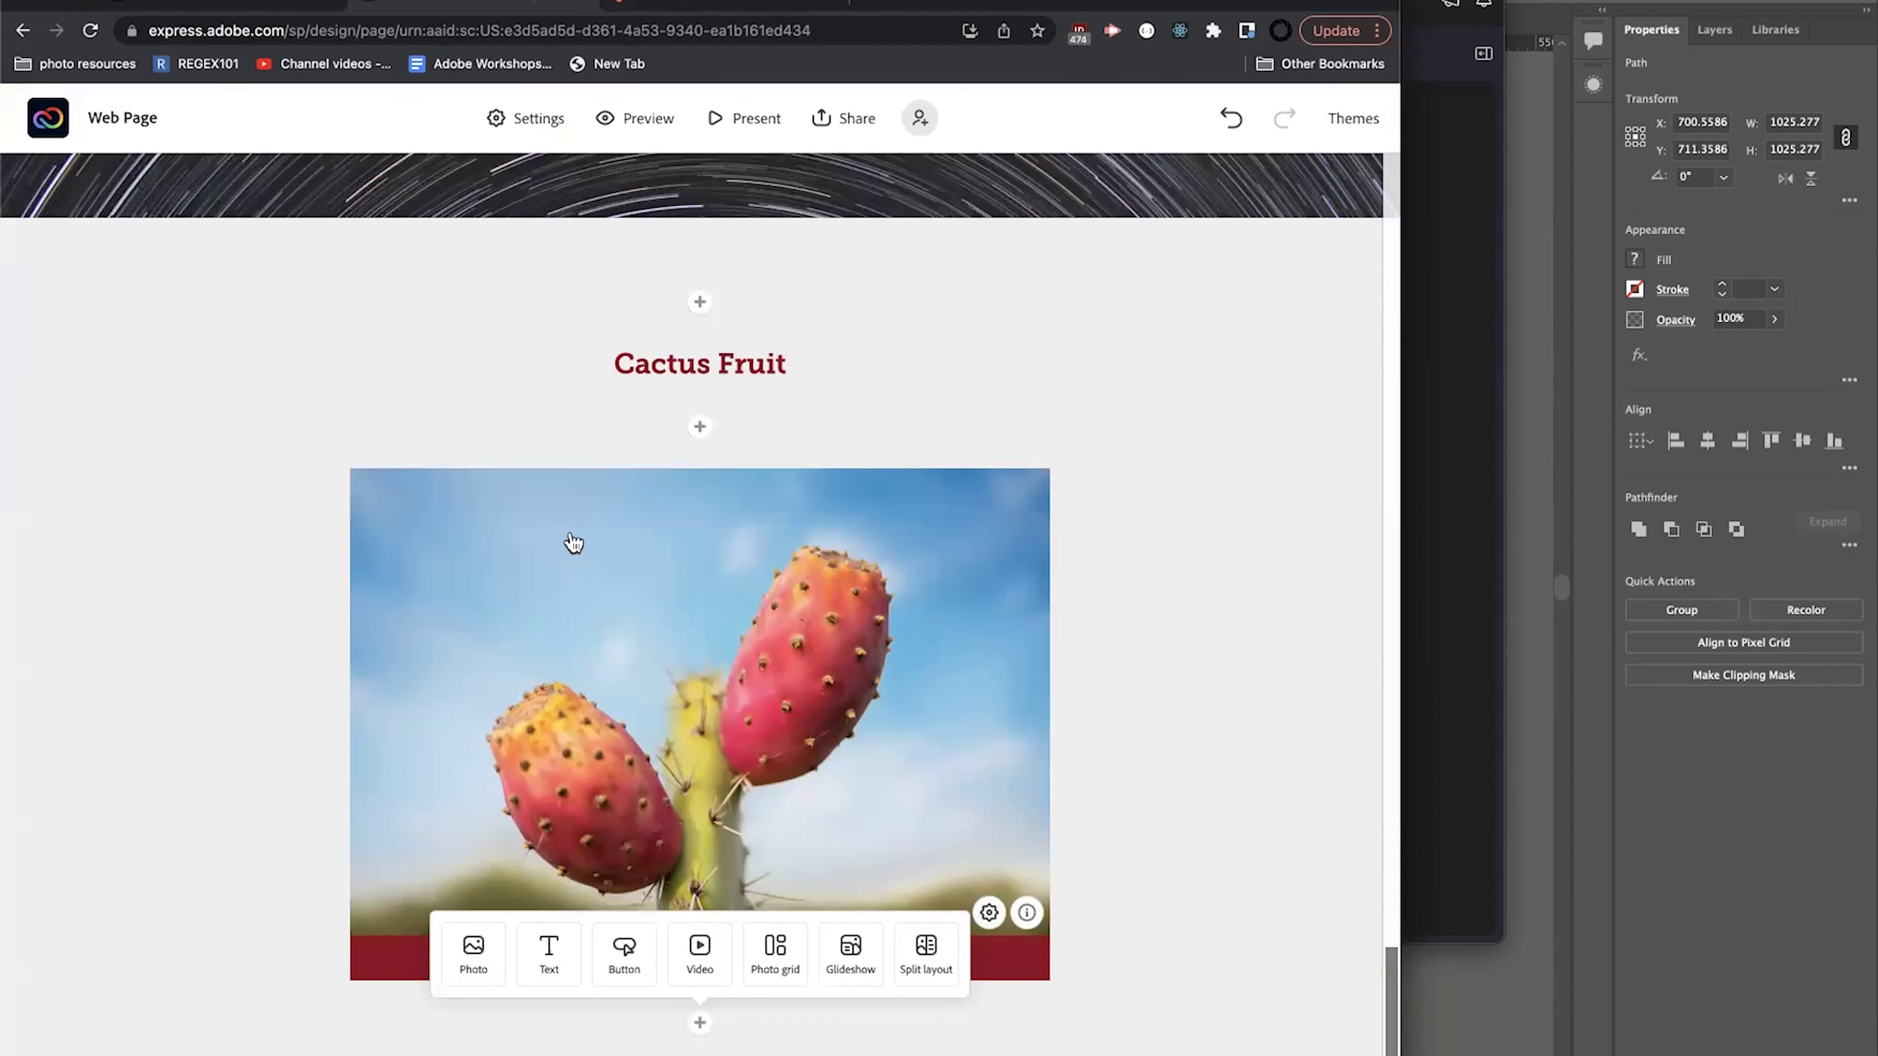
click(475, 956)
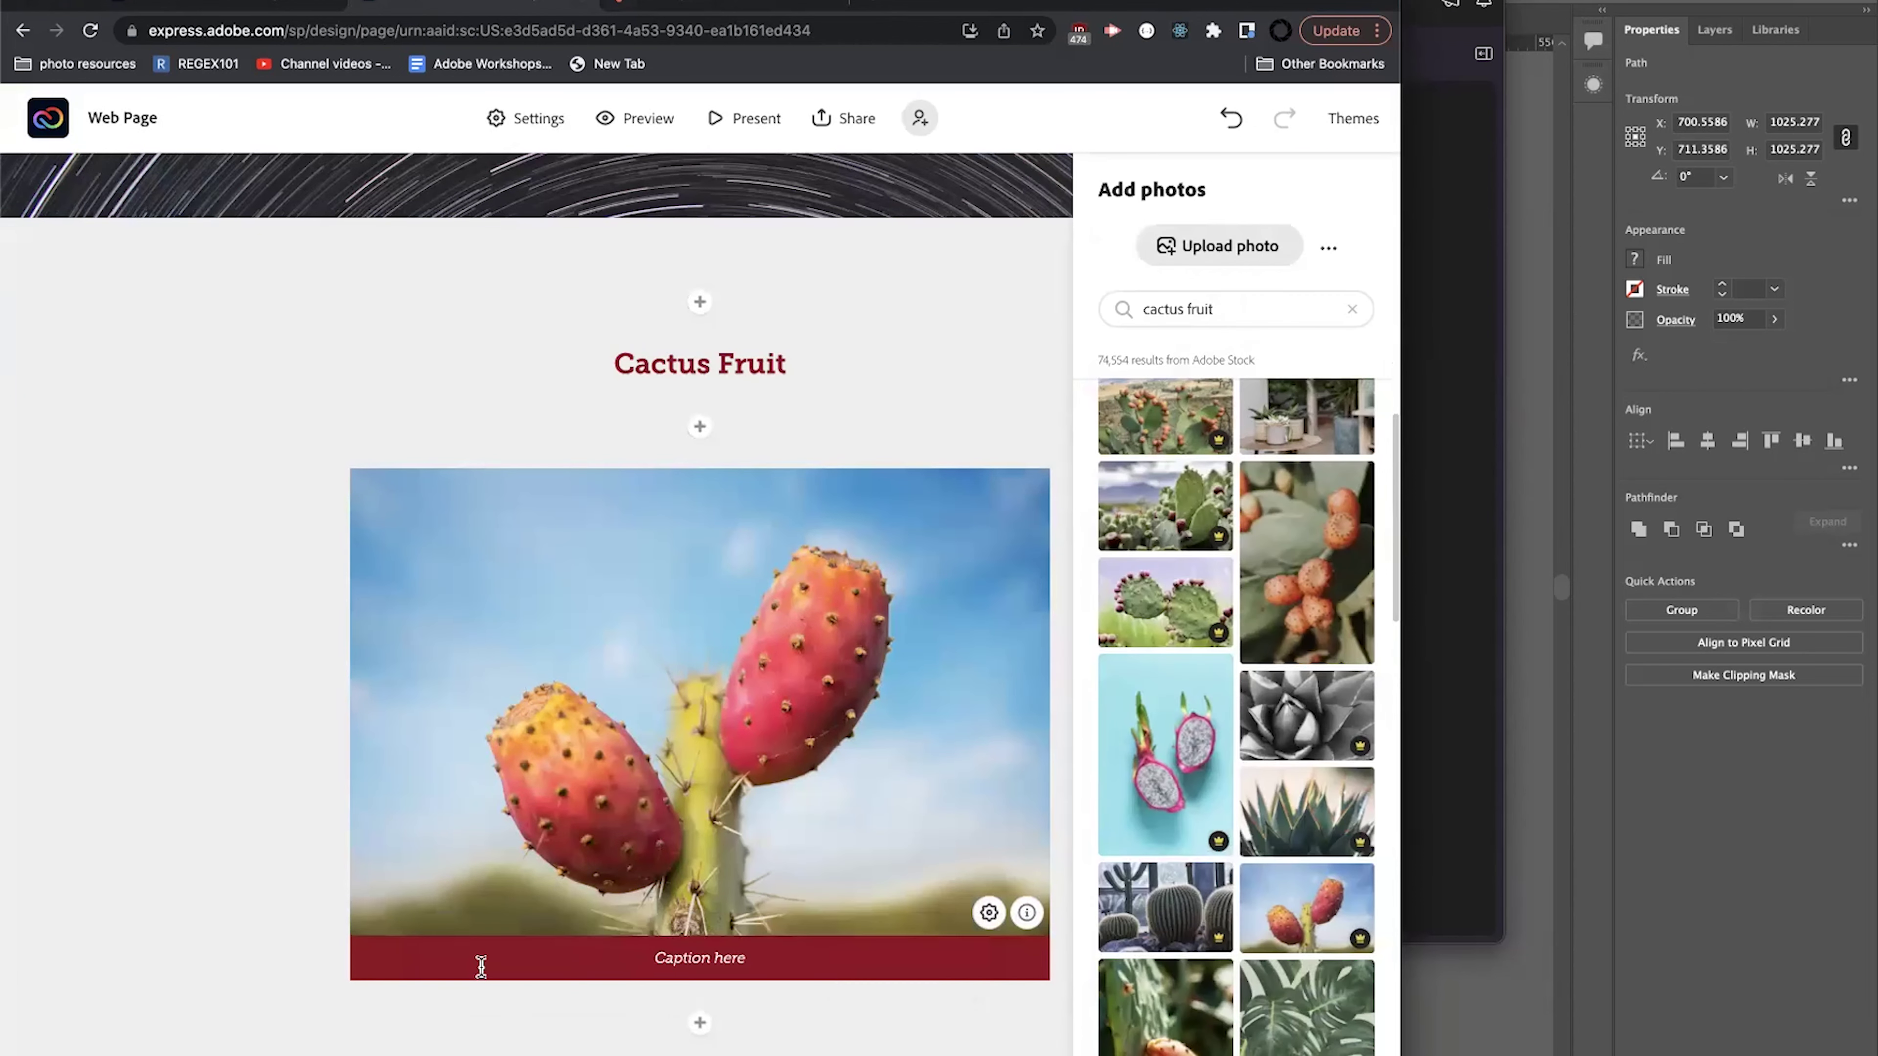
click(845, 344)
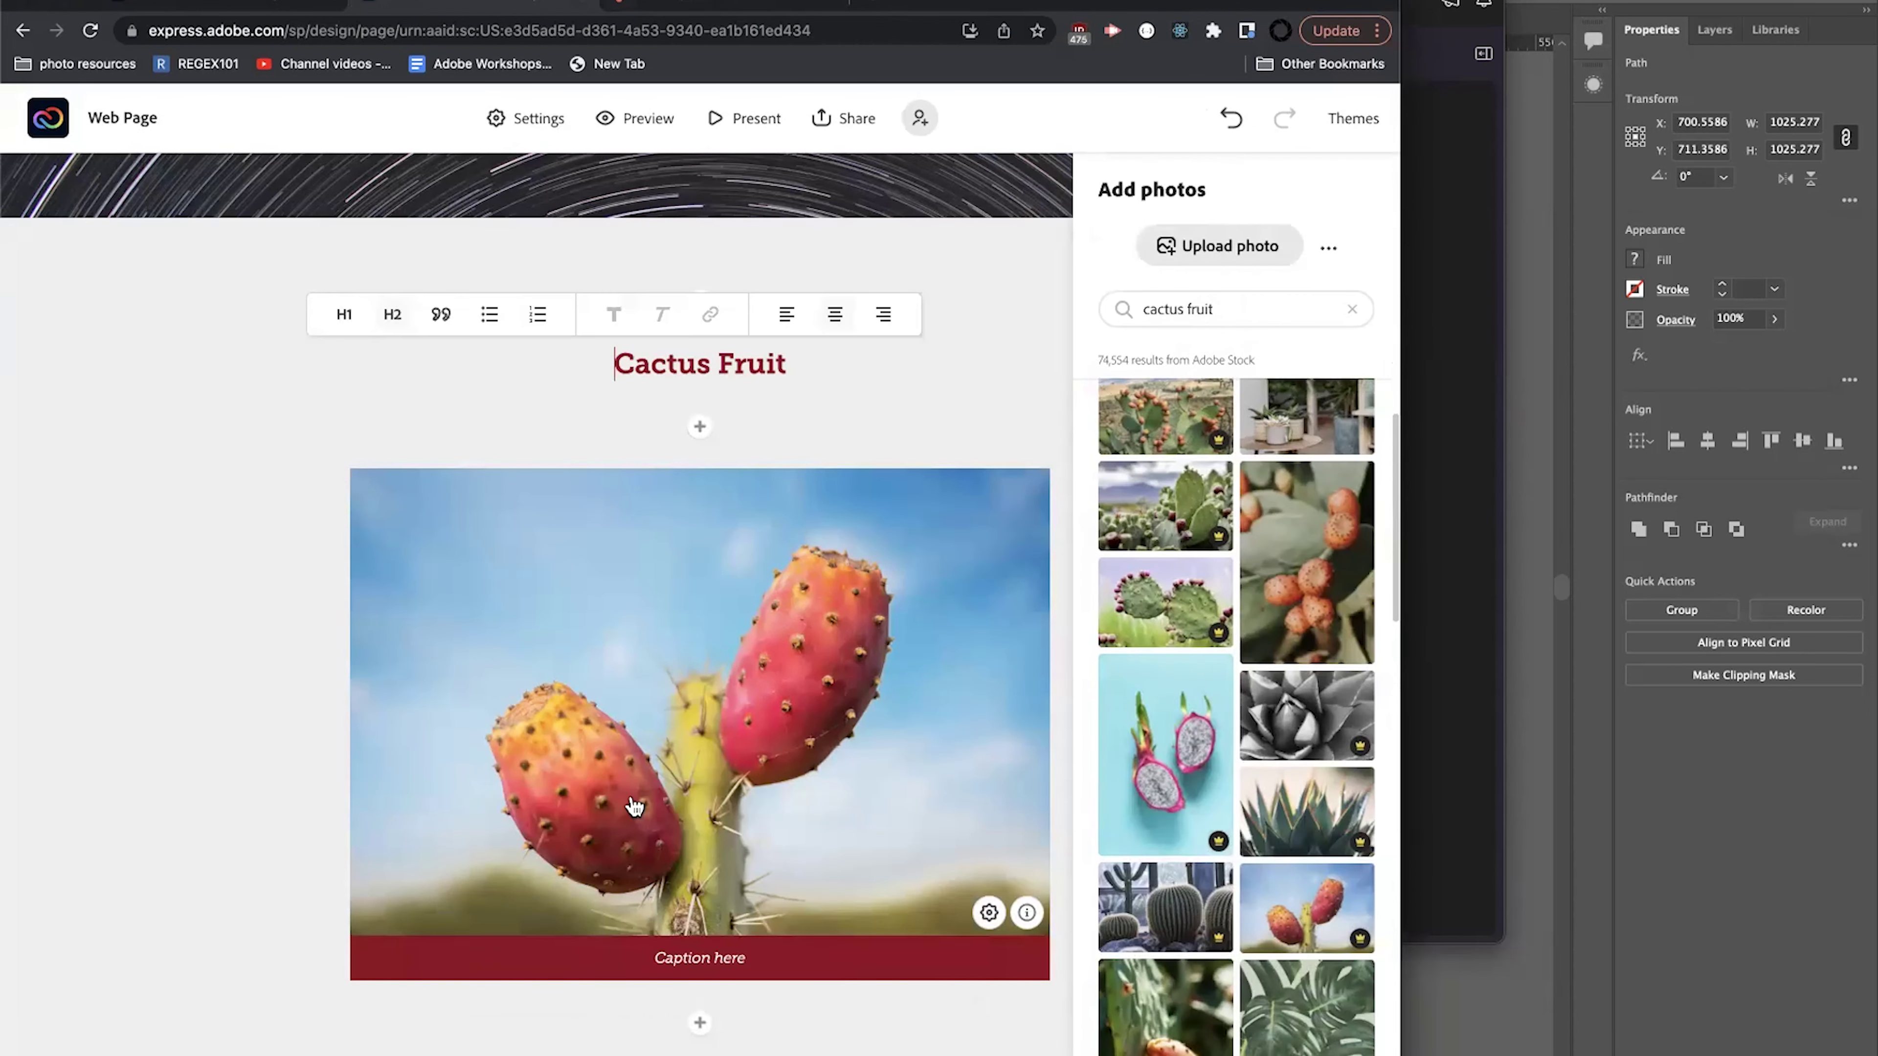
click(700, 1026)
click(776, 958)
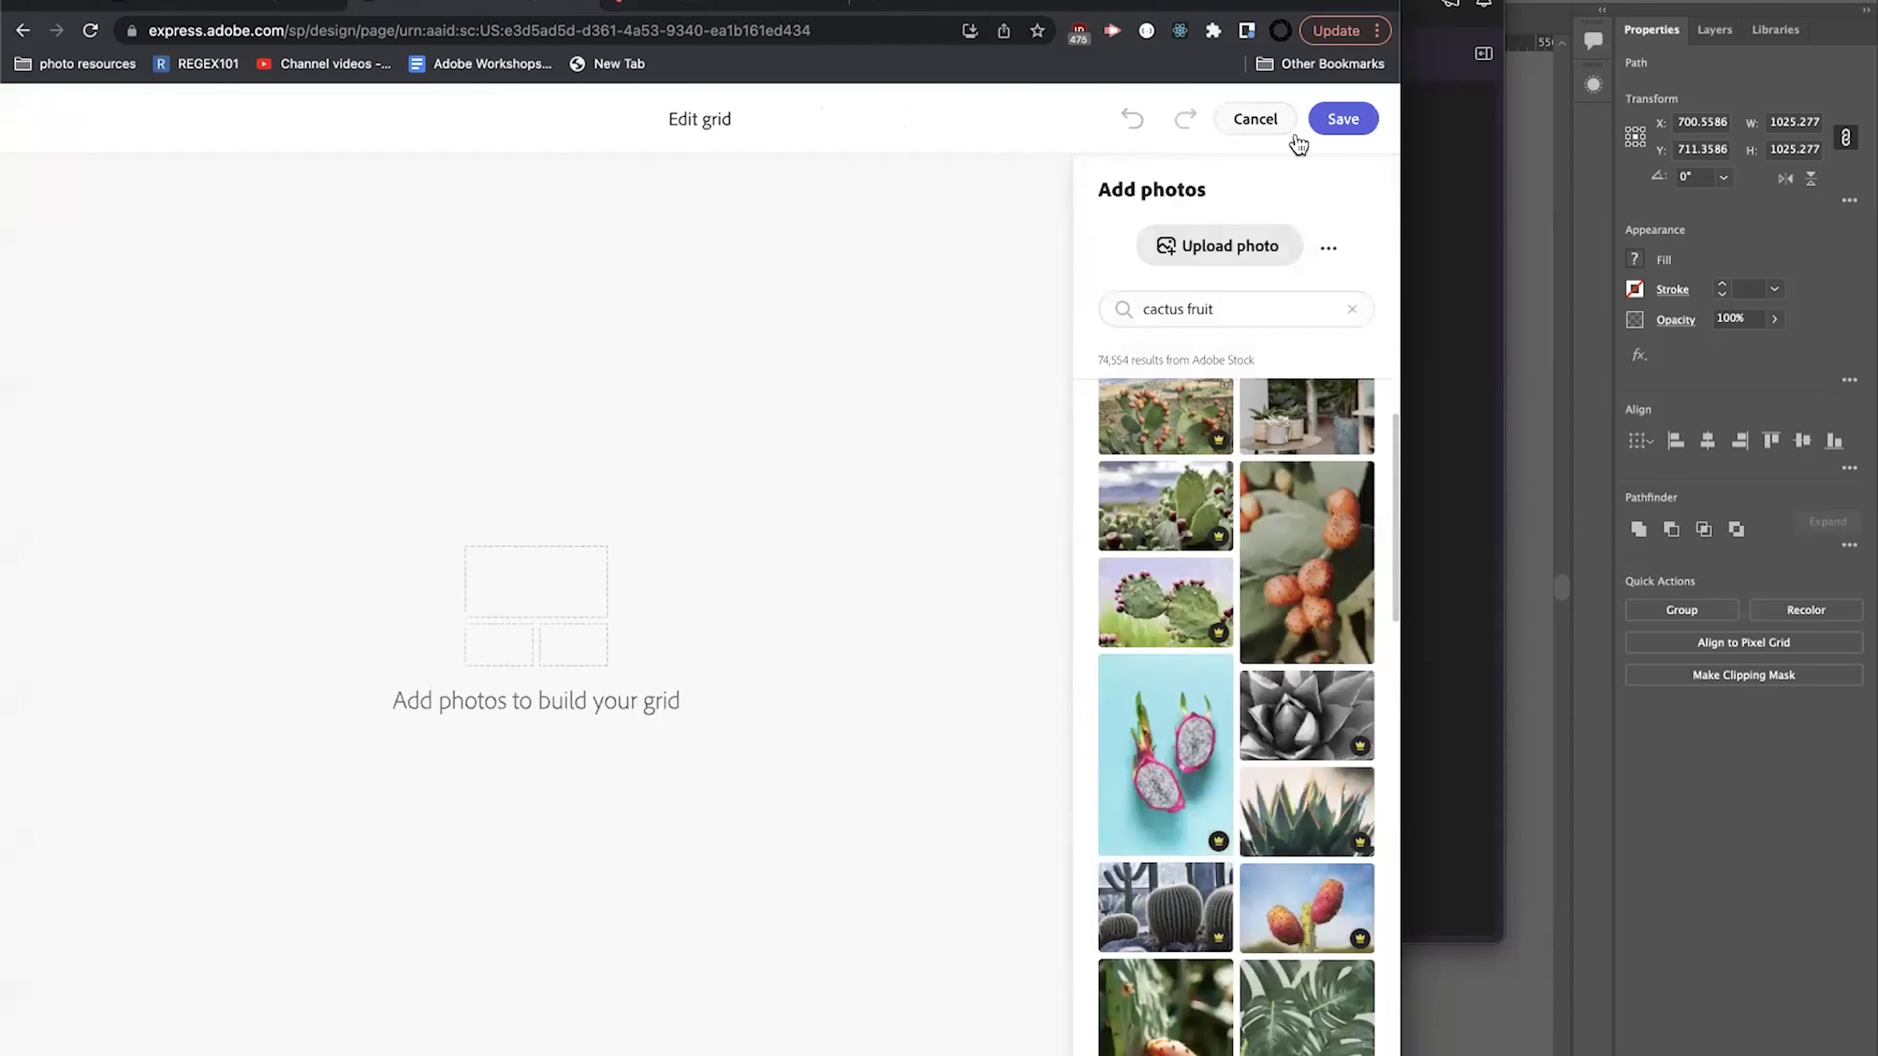
click(1162, 510)
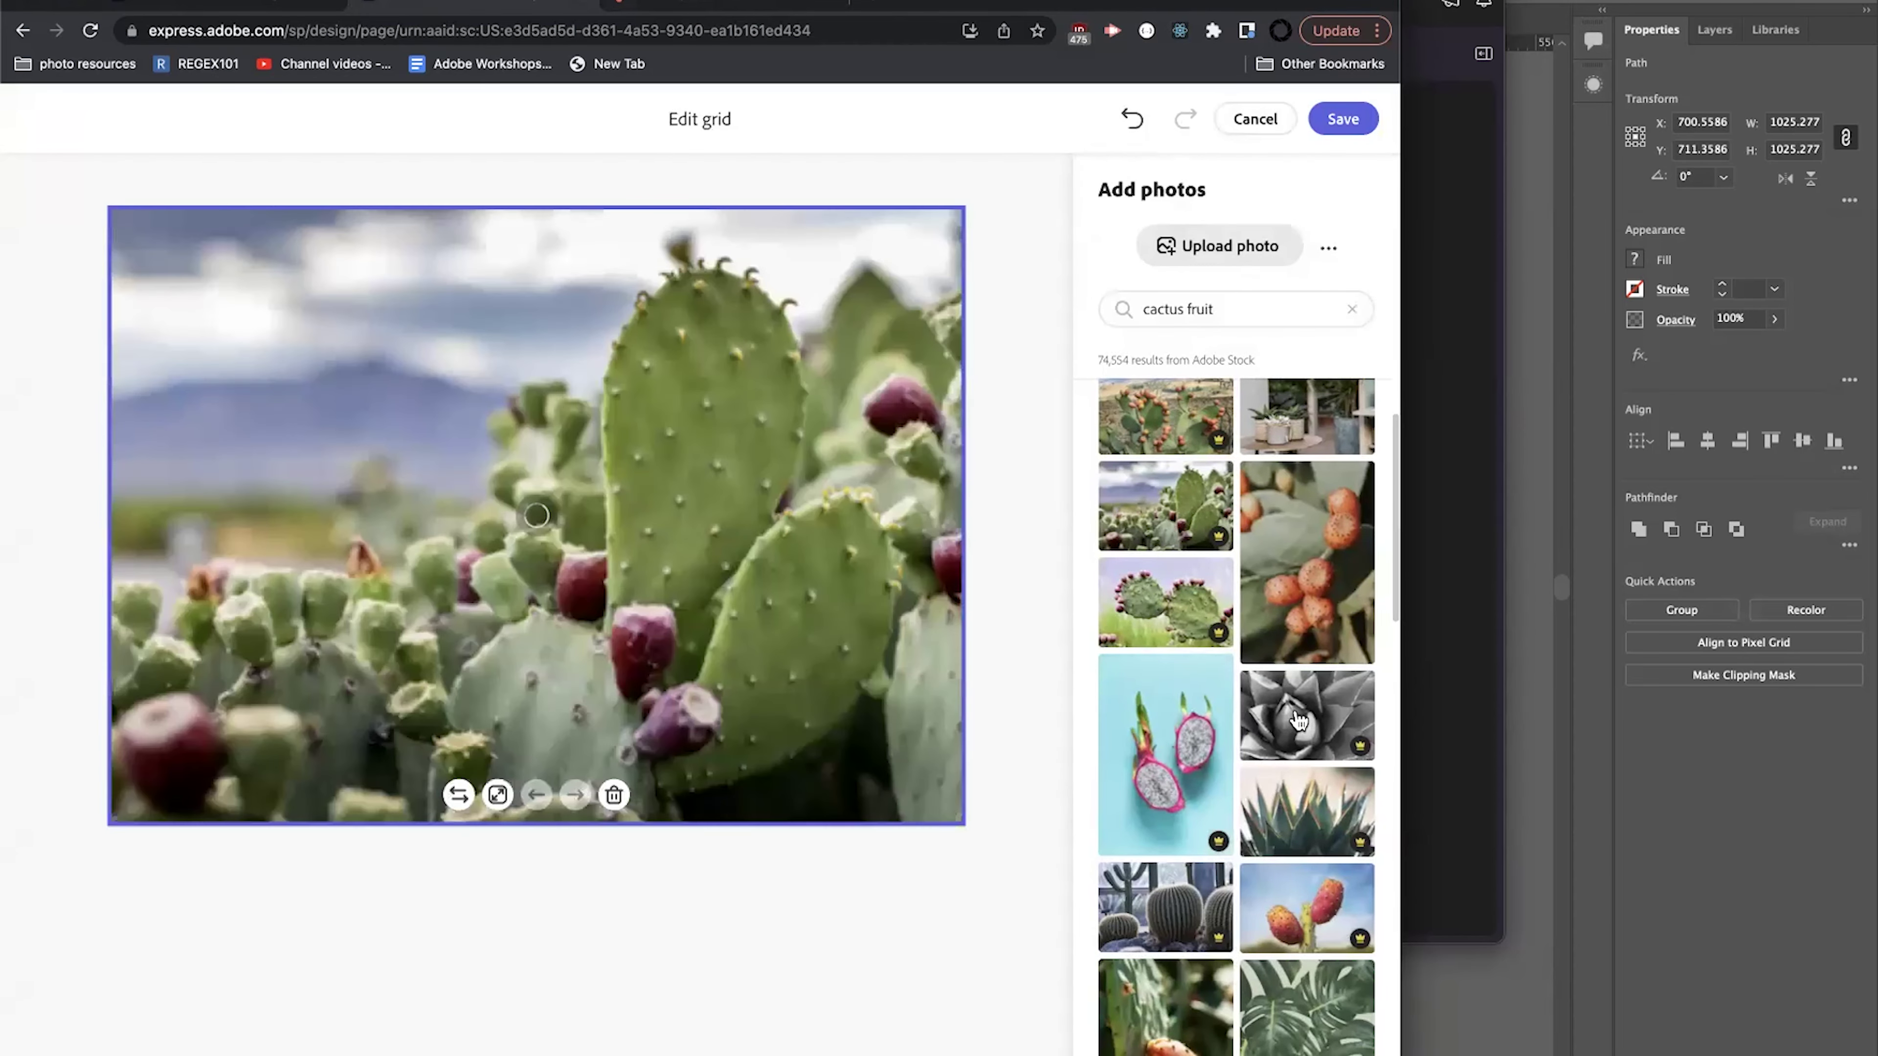
click(1298, 719)
click(1302, 621)
click(1167, 946)
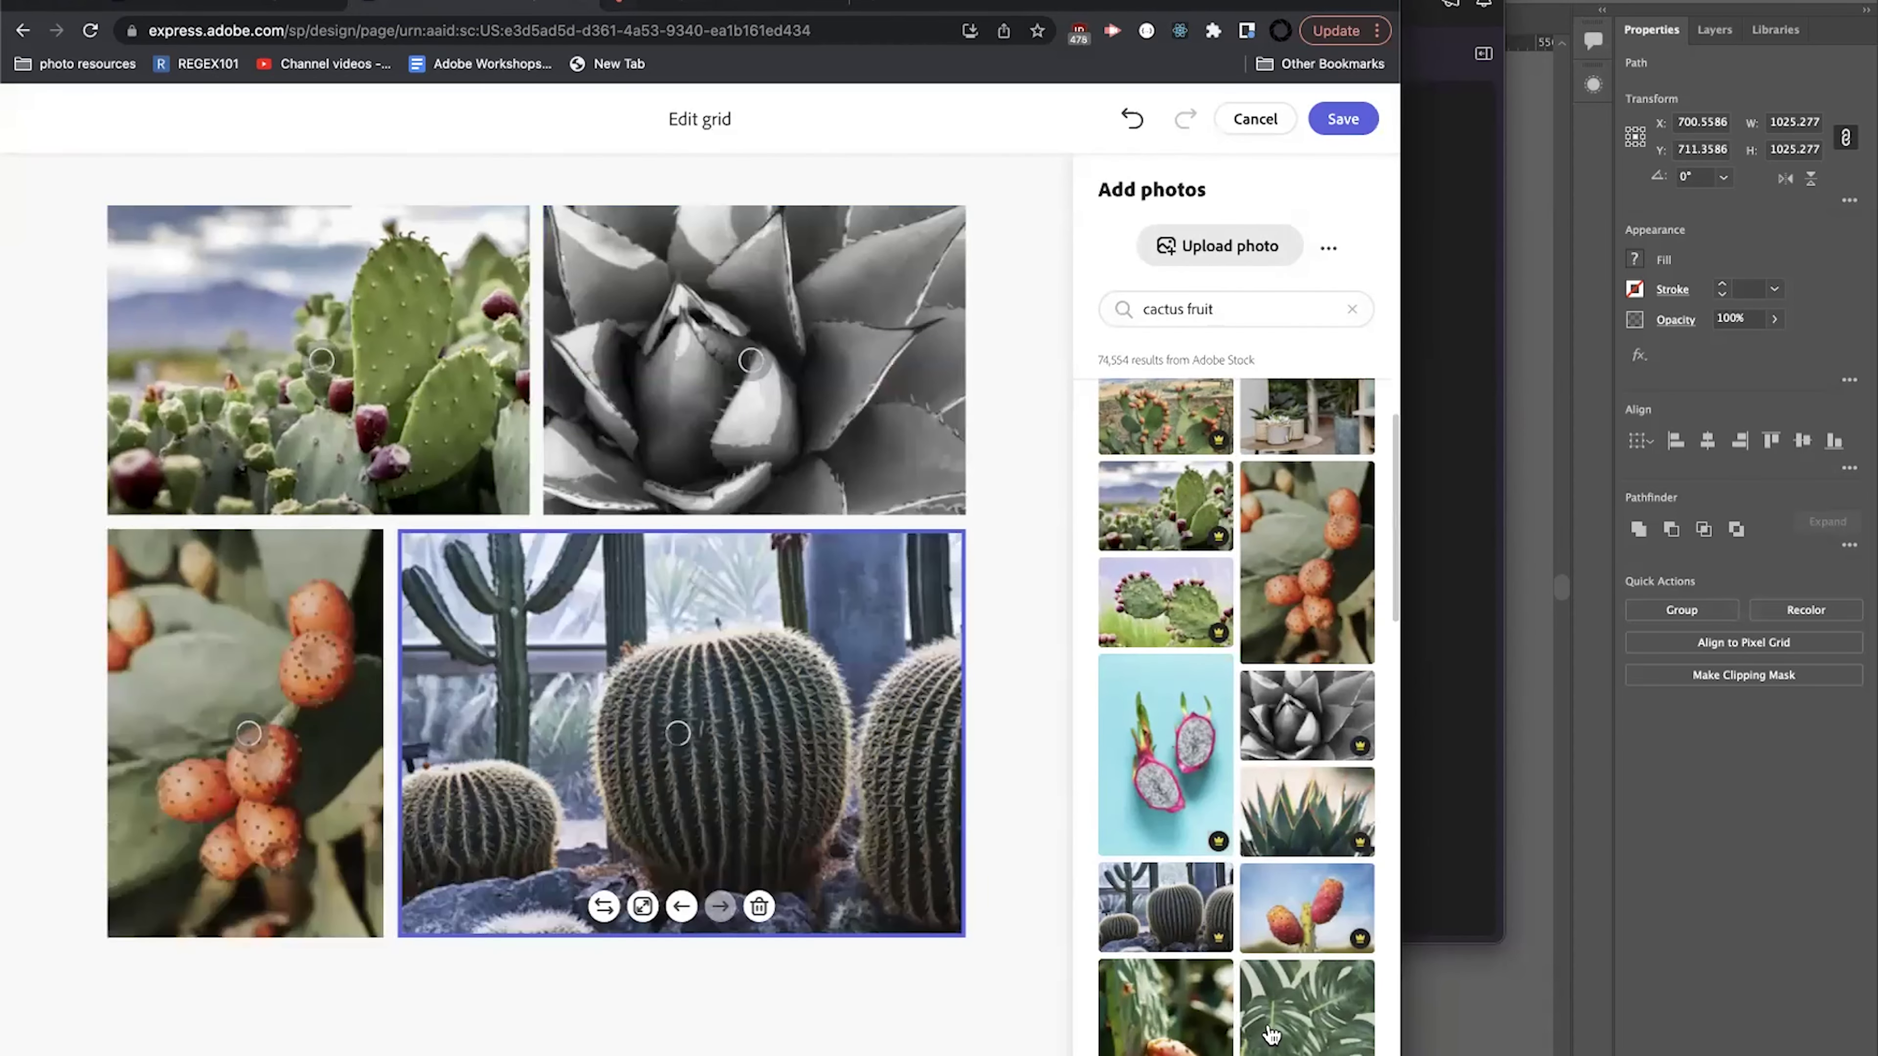
Add the red prickly pear fruit, monstera leaf and dark green agave photos to the grid and save it.
click(1153, 991)
click(1306, 1006)
scroll(1163, 752, down, 4)
click(1306, 965)
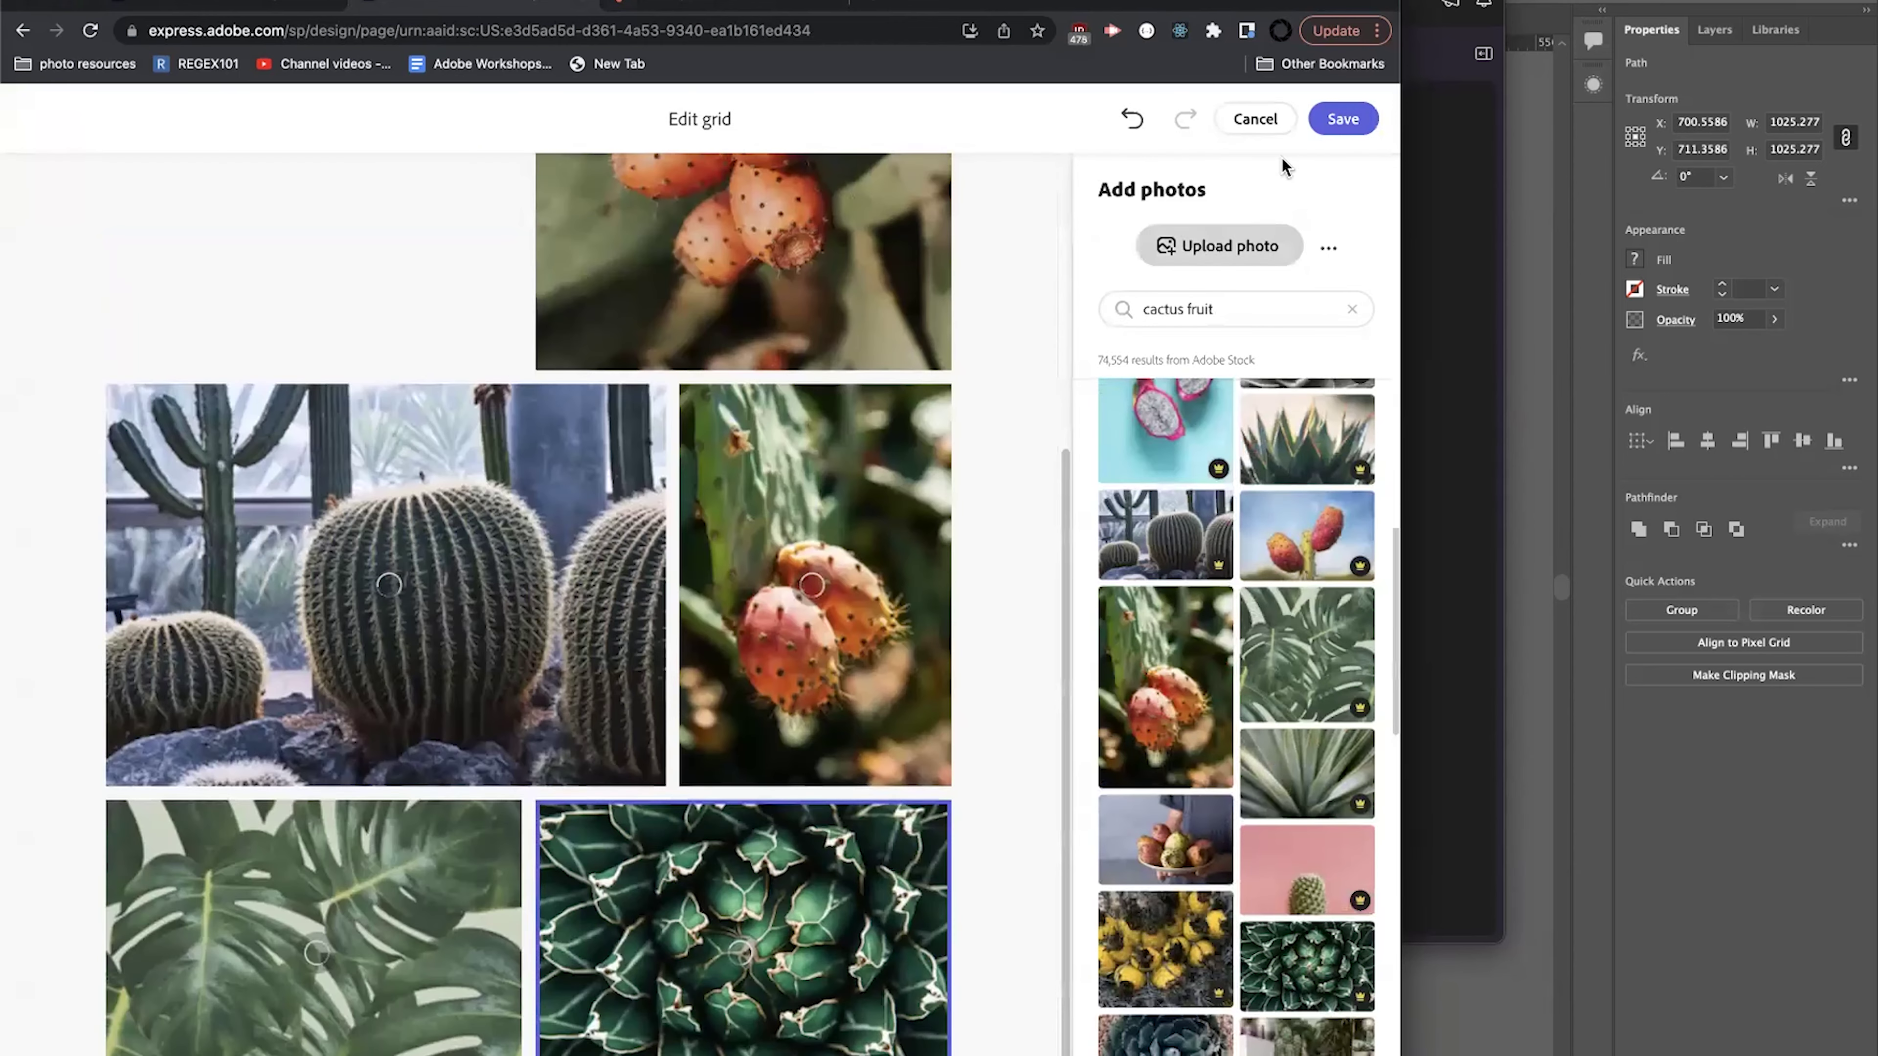
click(1343, 119)
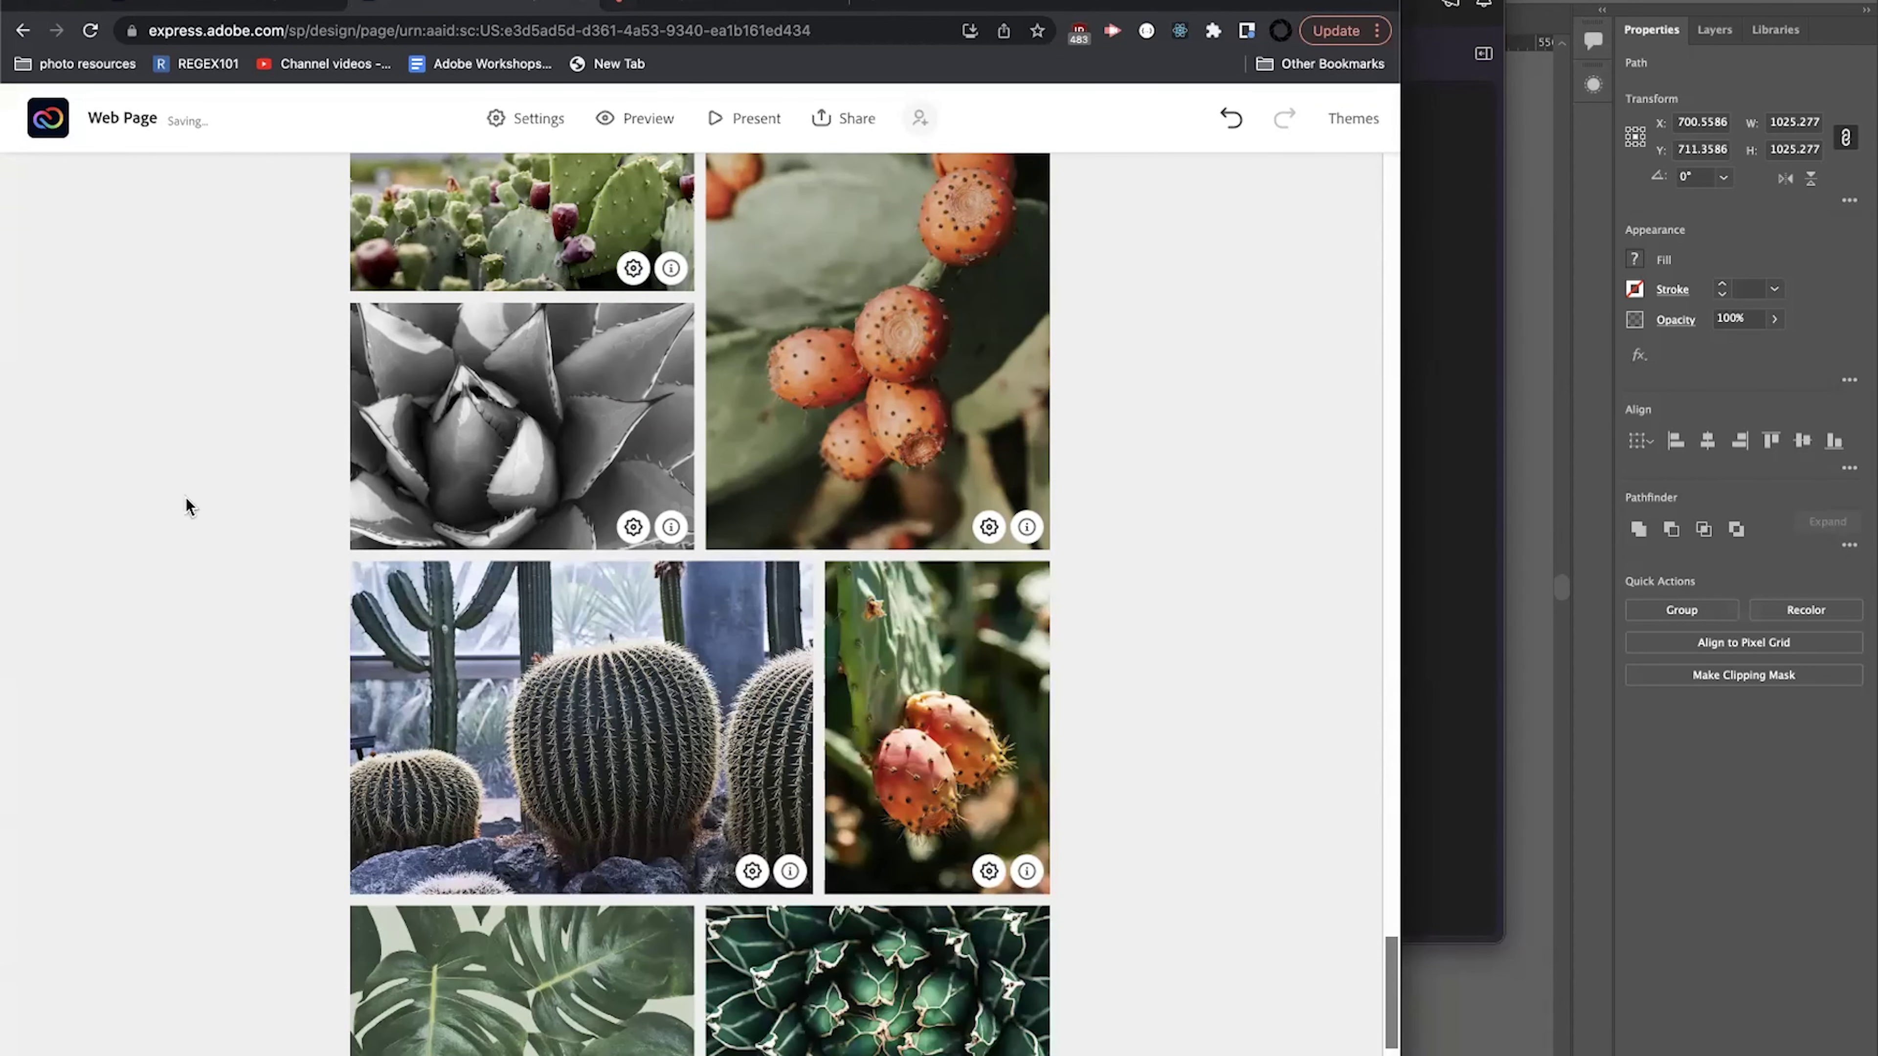
Insert a text block between the captioned cactus fruit photo and the photo grid and format it as a quote.
scroll(547, 551, up, 5)
scroll(544, 545, down, 10)
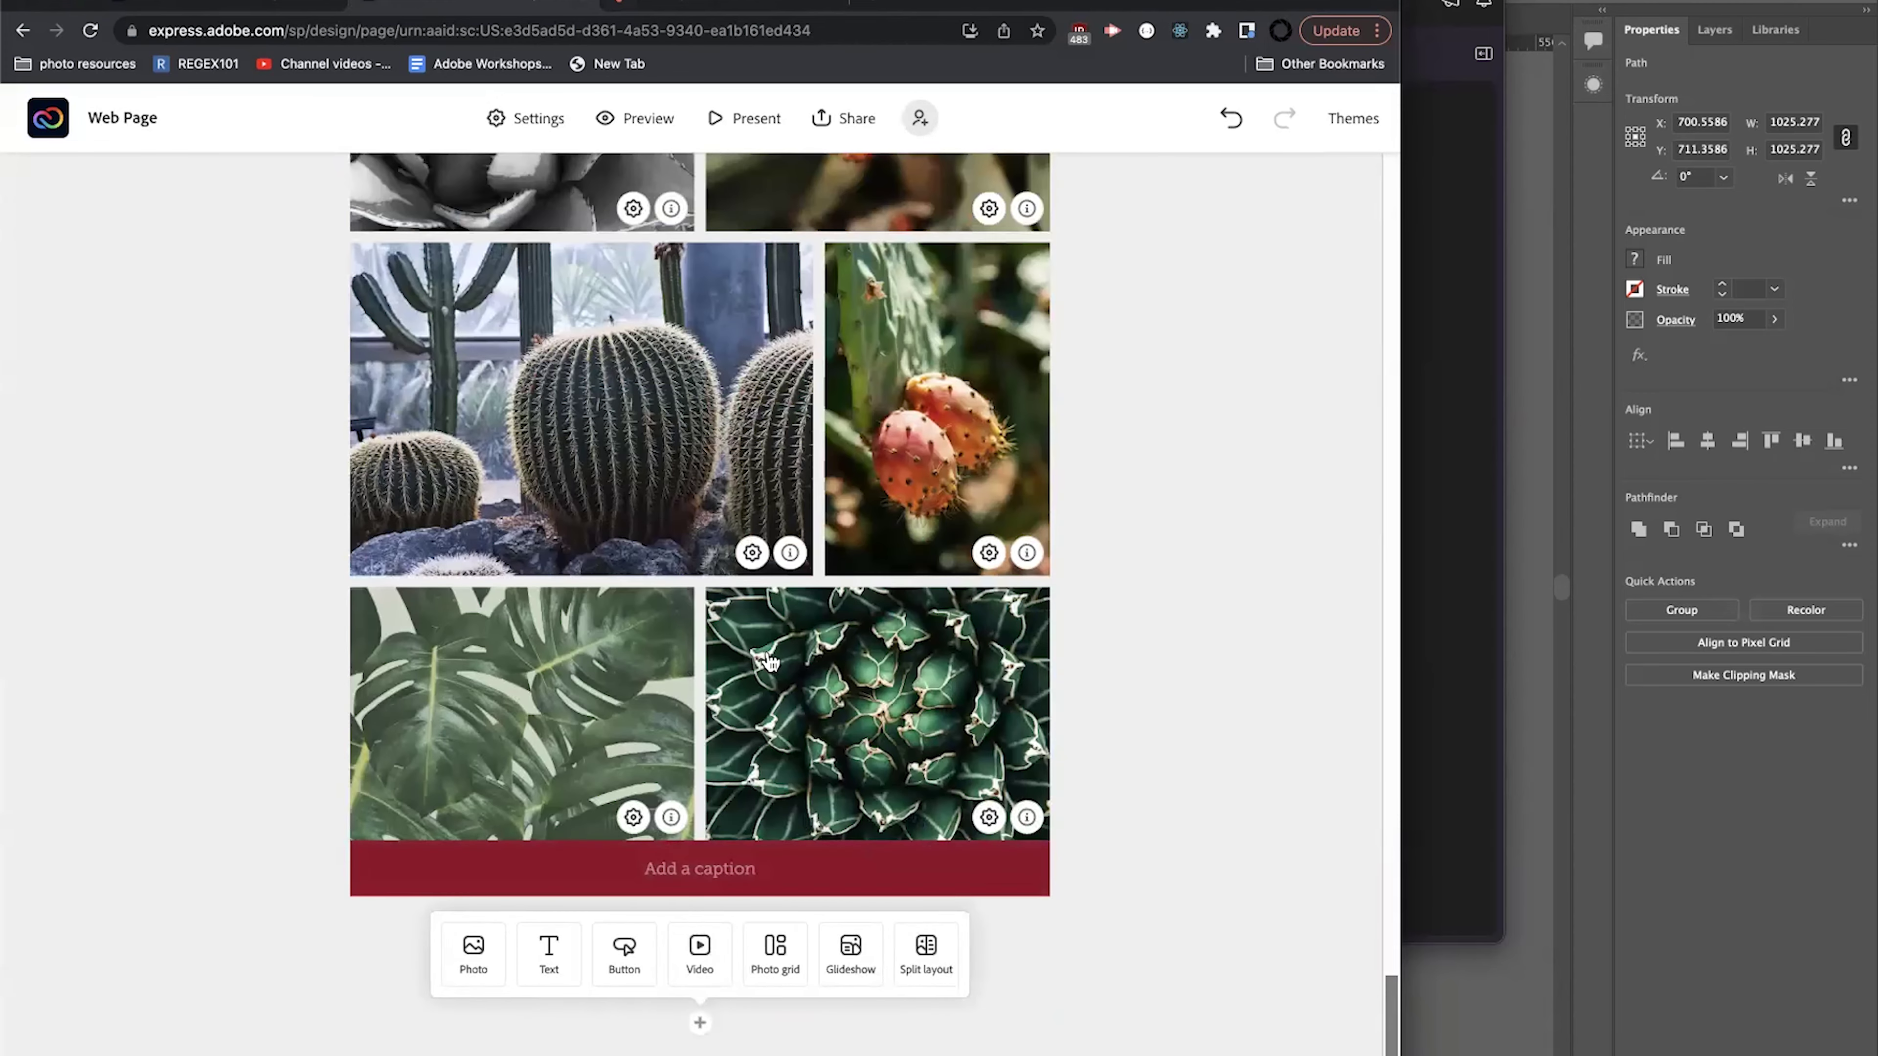
scroll(702, 553, up, 1)
scroll(702, 553, up, 9)
click(699, 345)
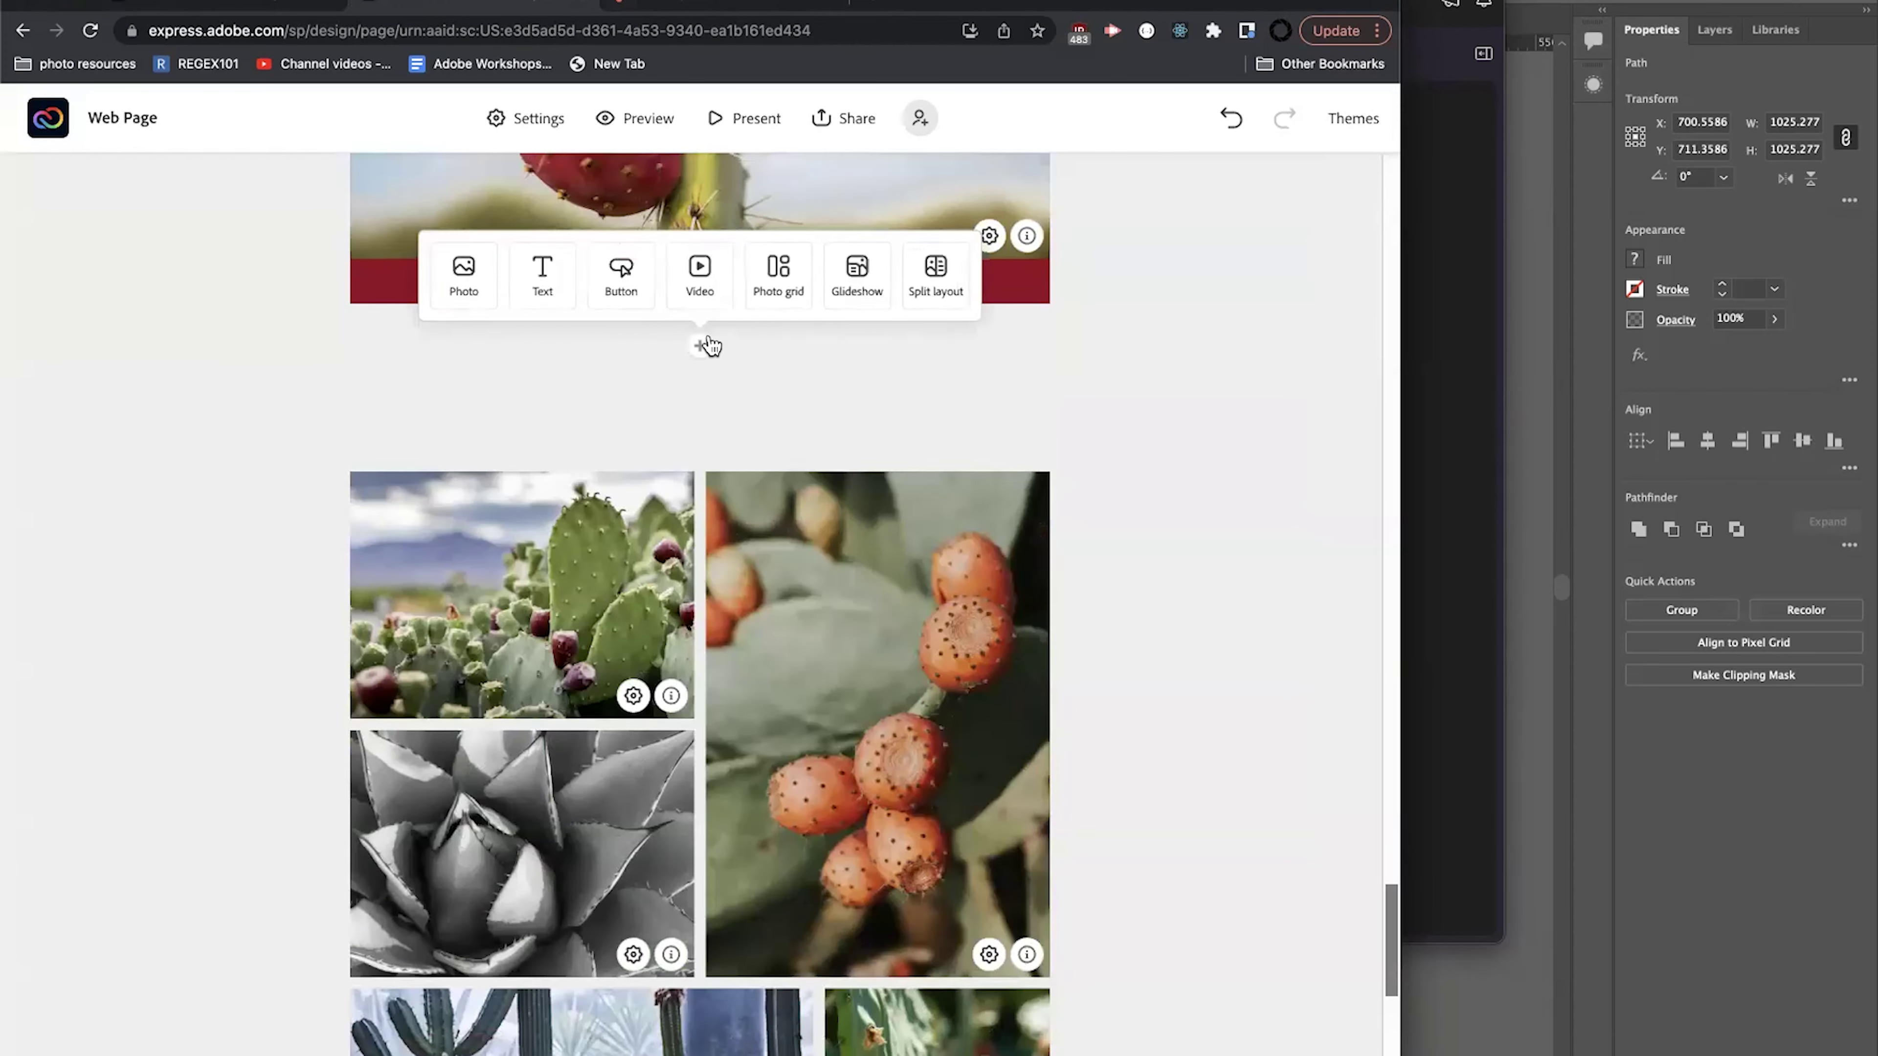
click(534, 278)
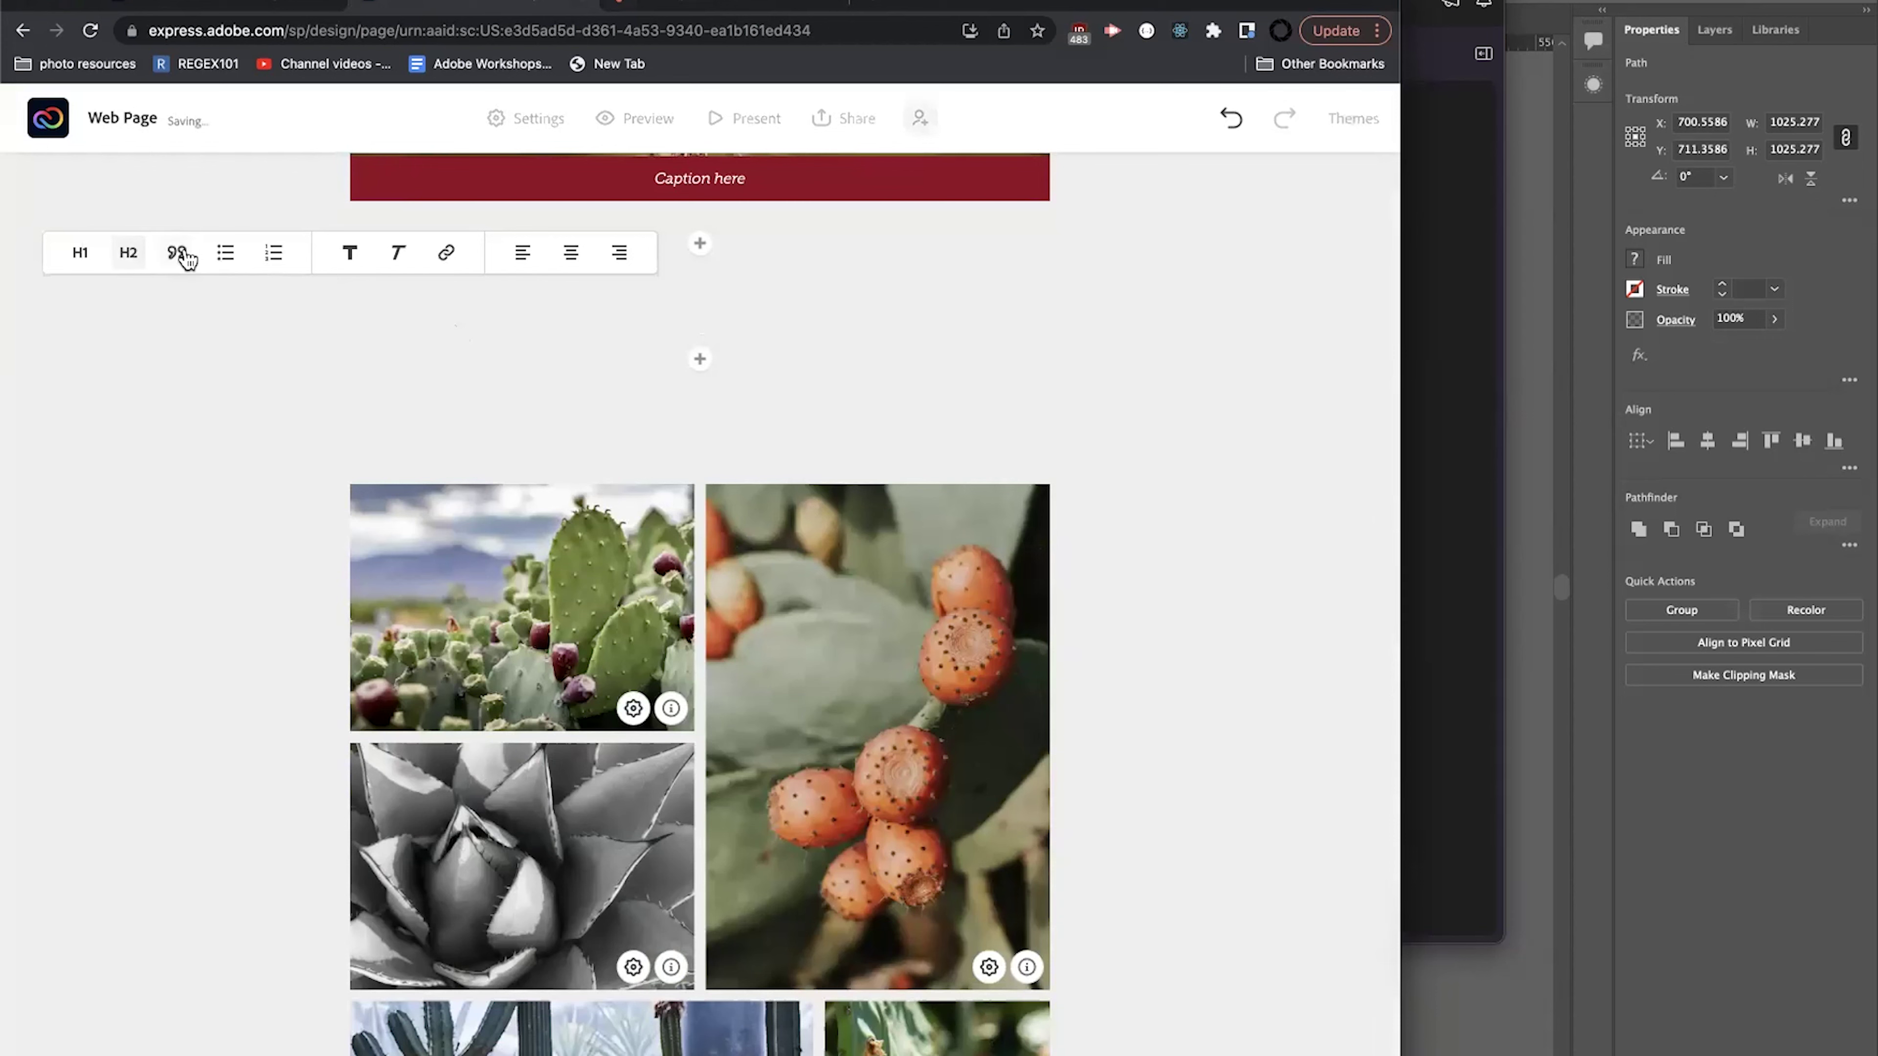
click(180, 254)
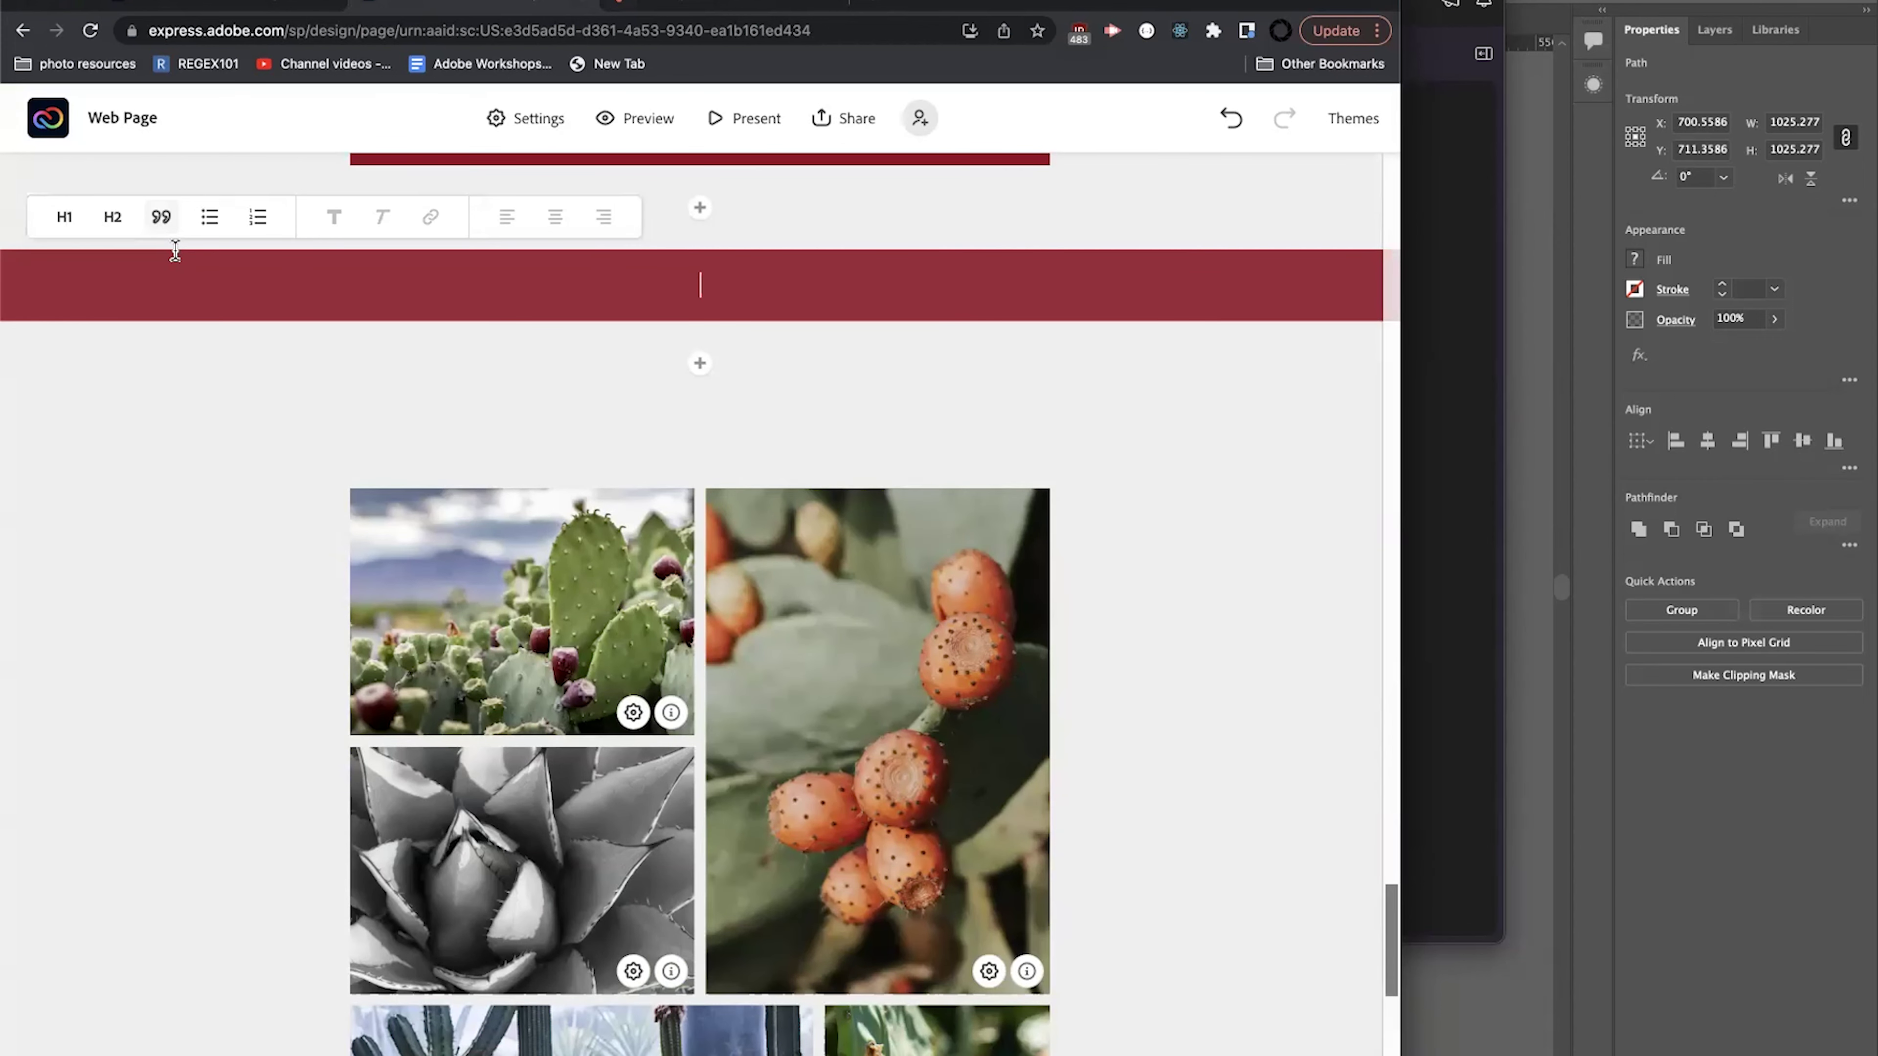
Enter "Image Mosaic:" as the text of the quote banner above the photo grid.
text(Image <)
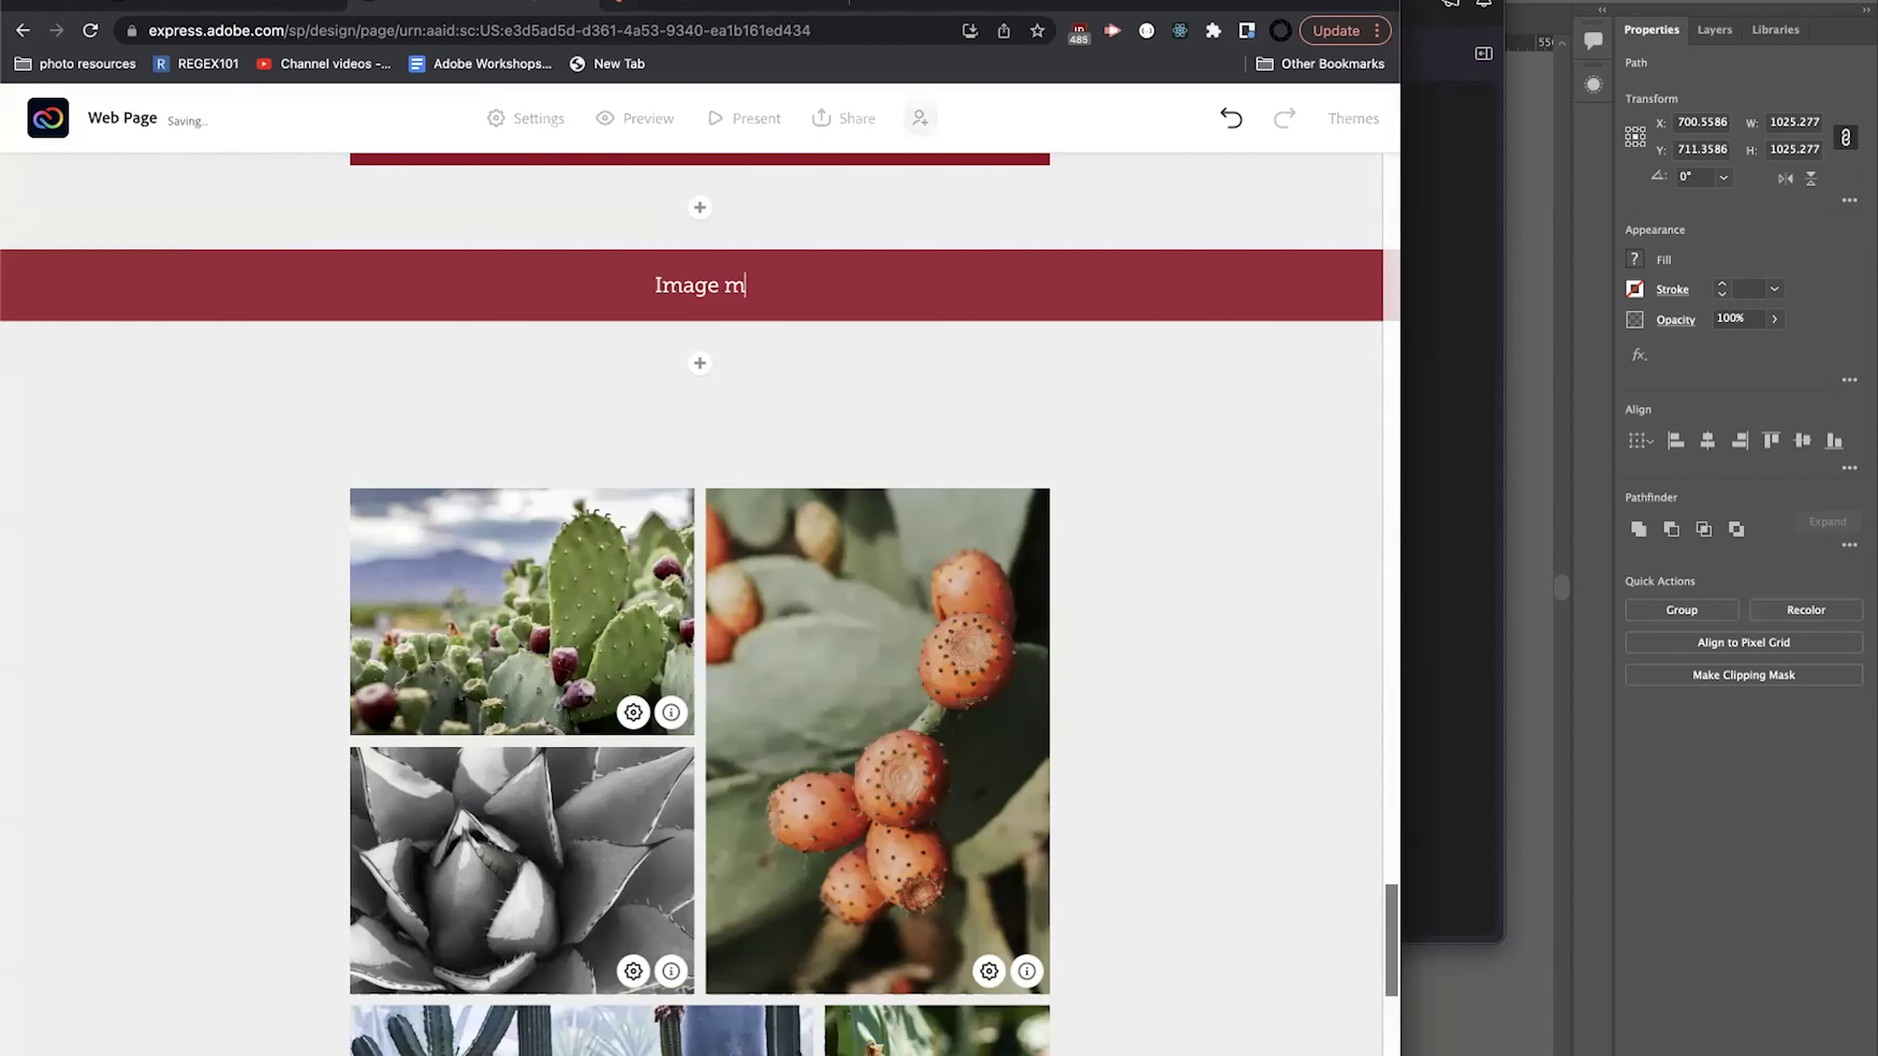
text(os)
key(BackSpace)
key(BackSpace)
key(BackSpace)
text(Mosaic:)
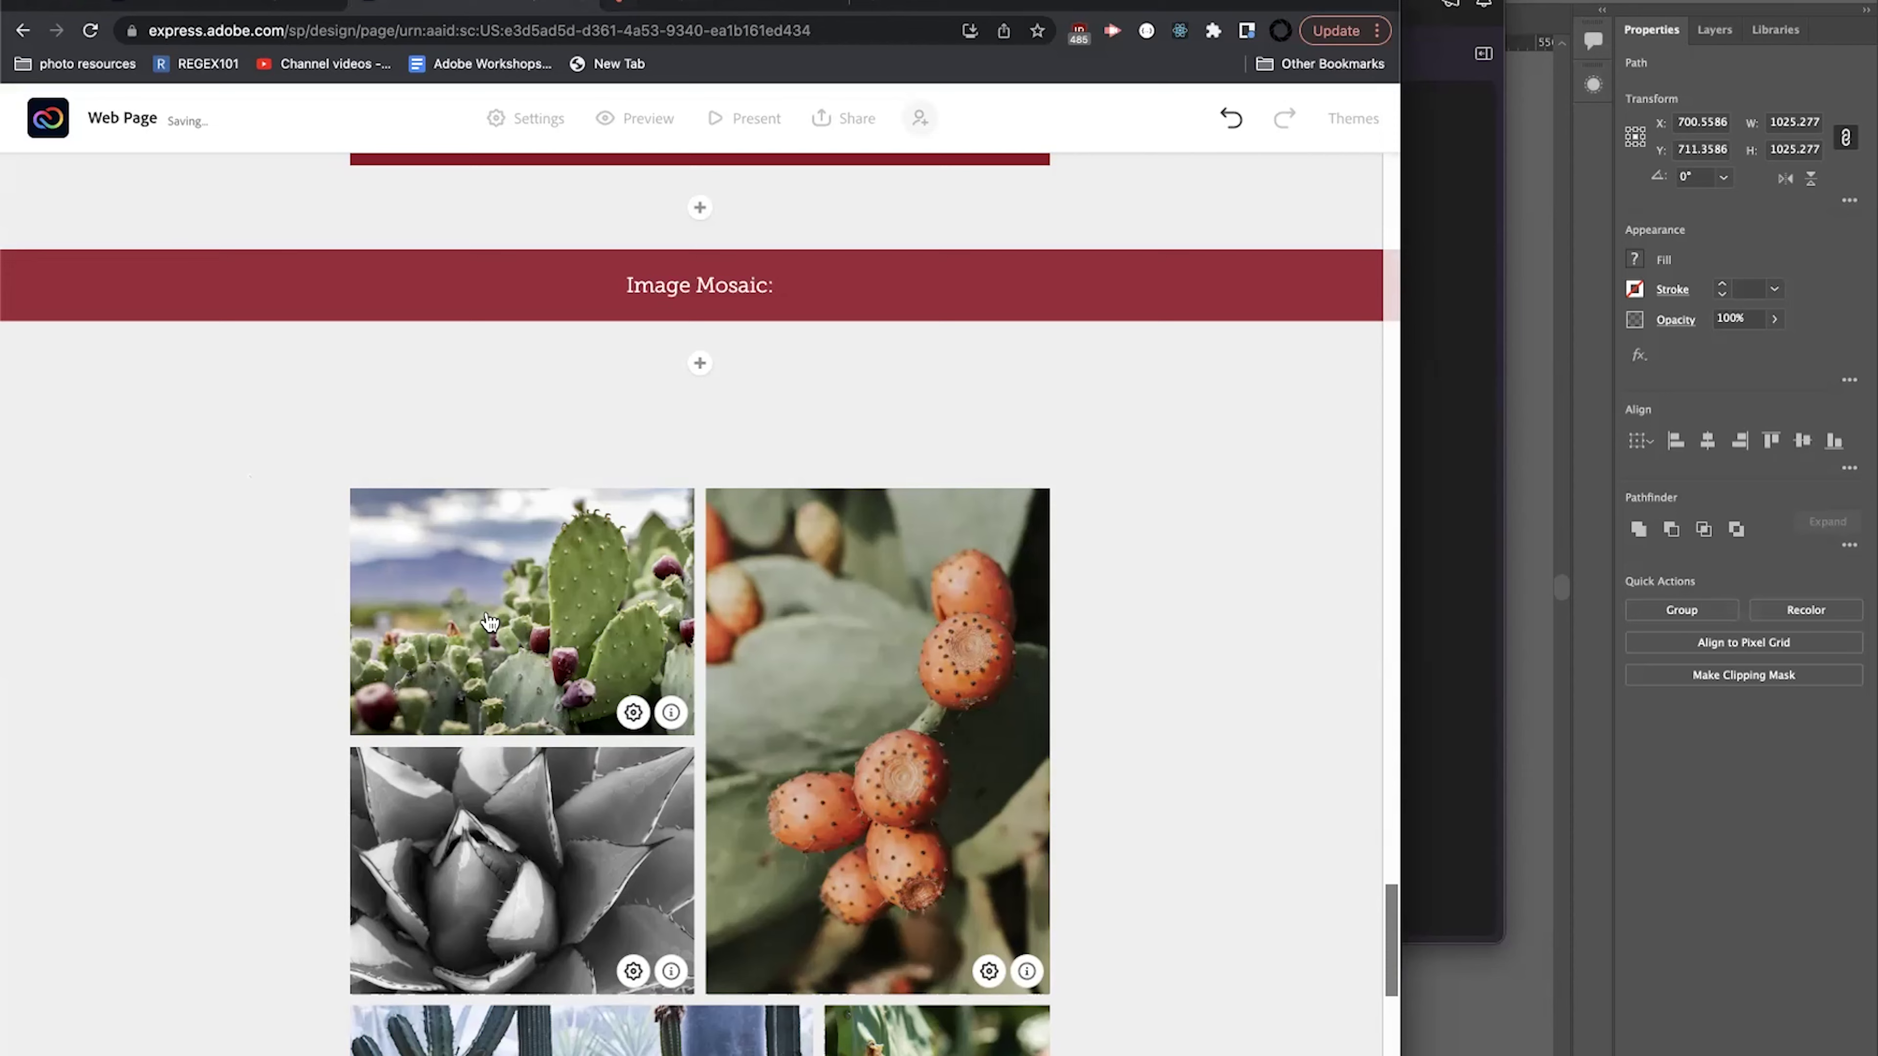
Preview the page and check the Image Mosaic banner and the photo grid below it.
scroll(481, 610, down, 6)
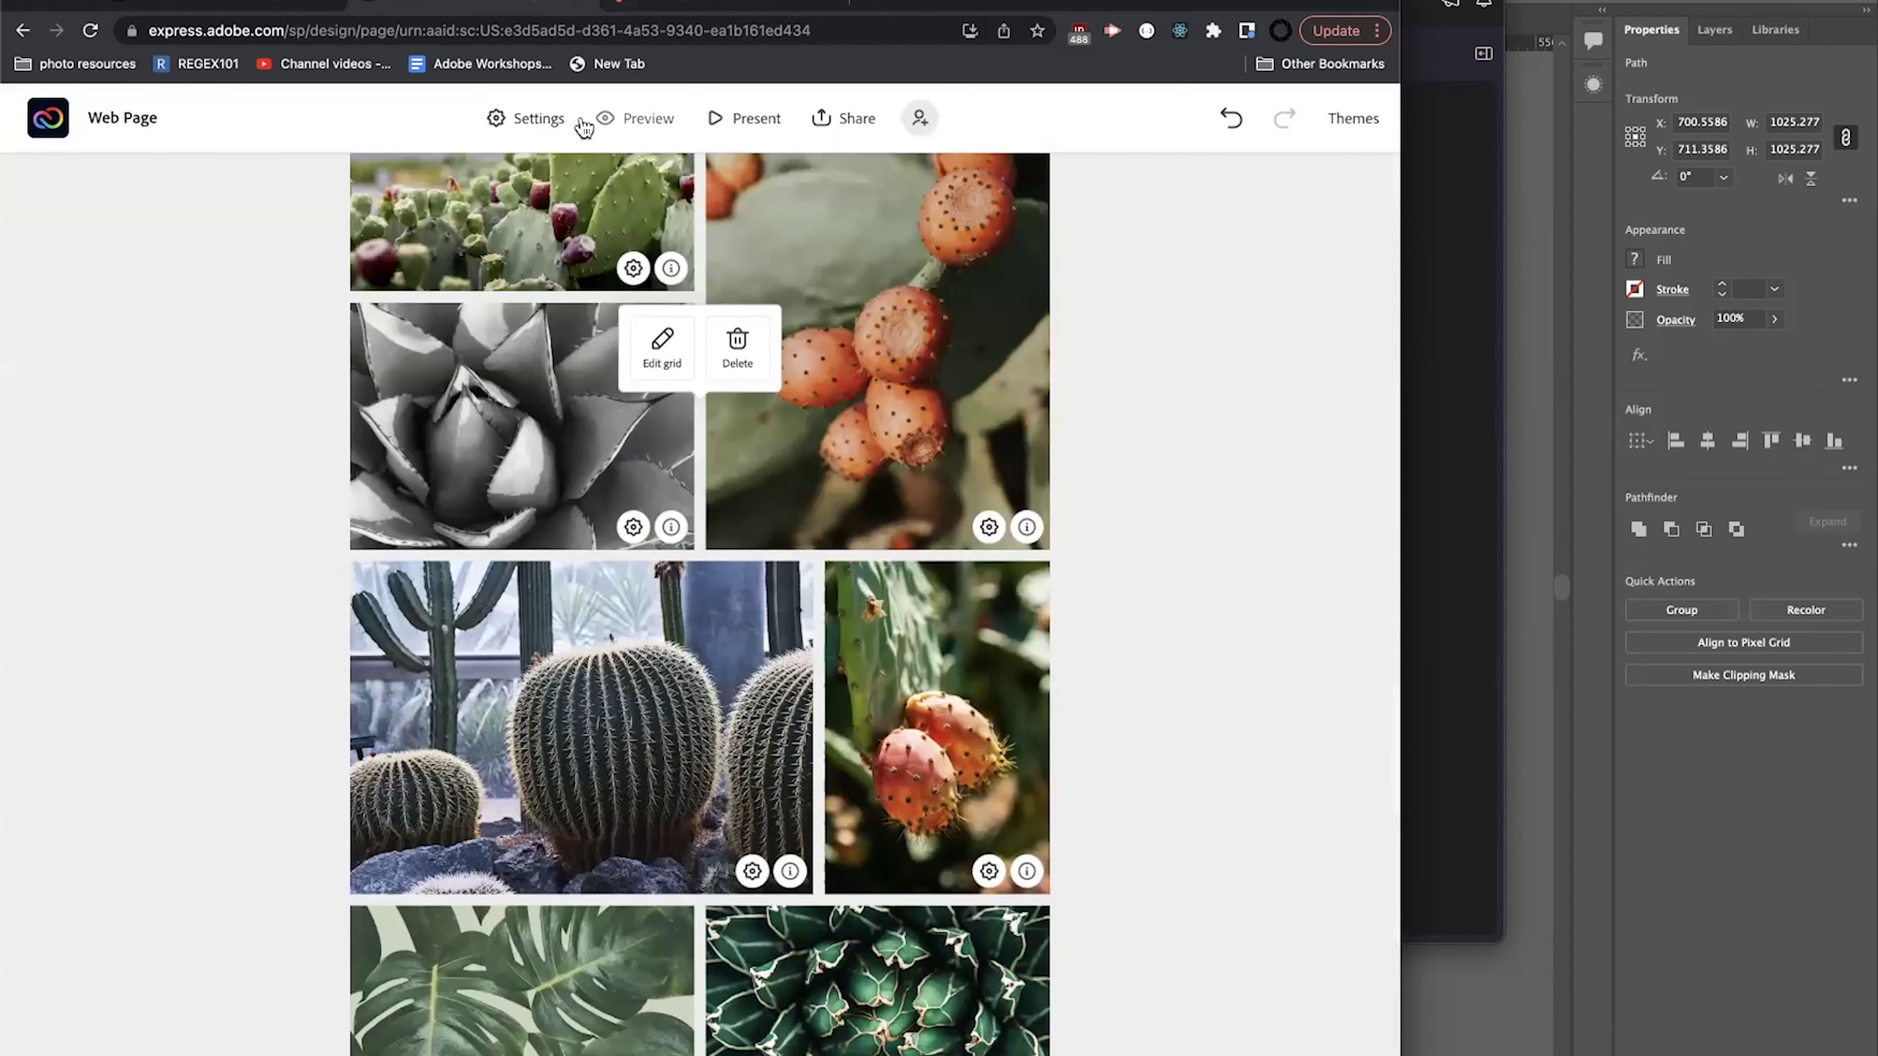
click(630, 123)
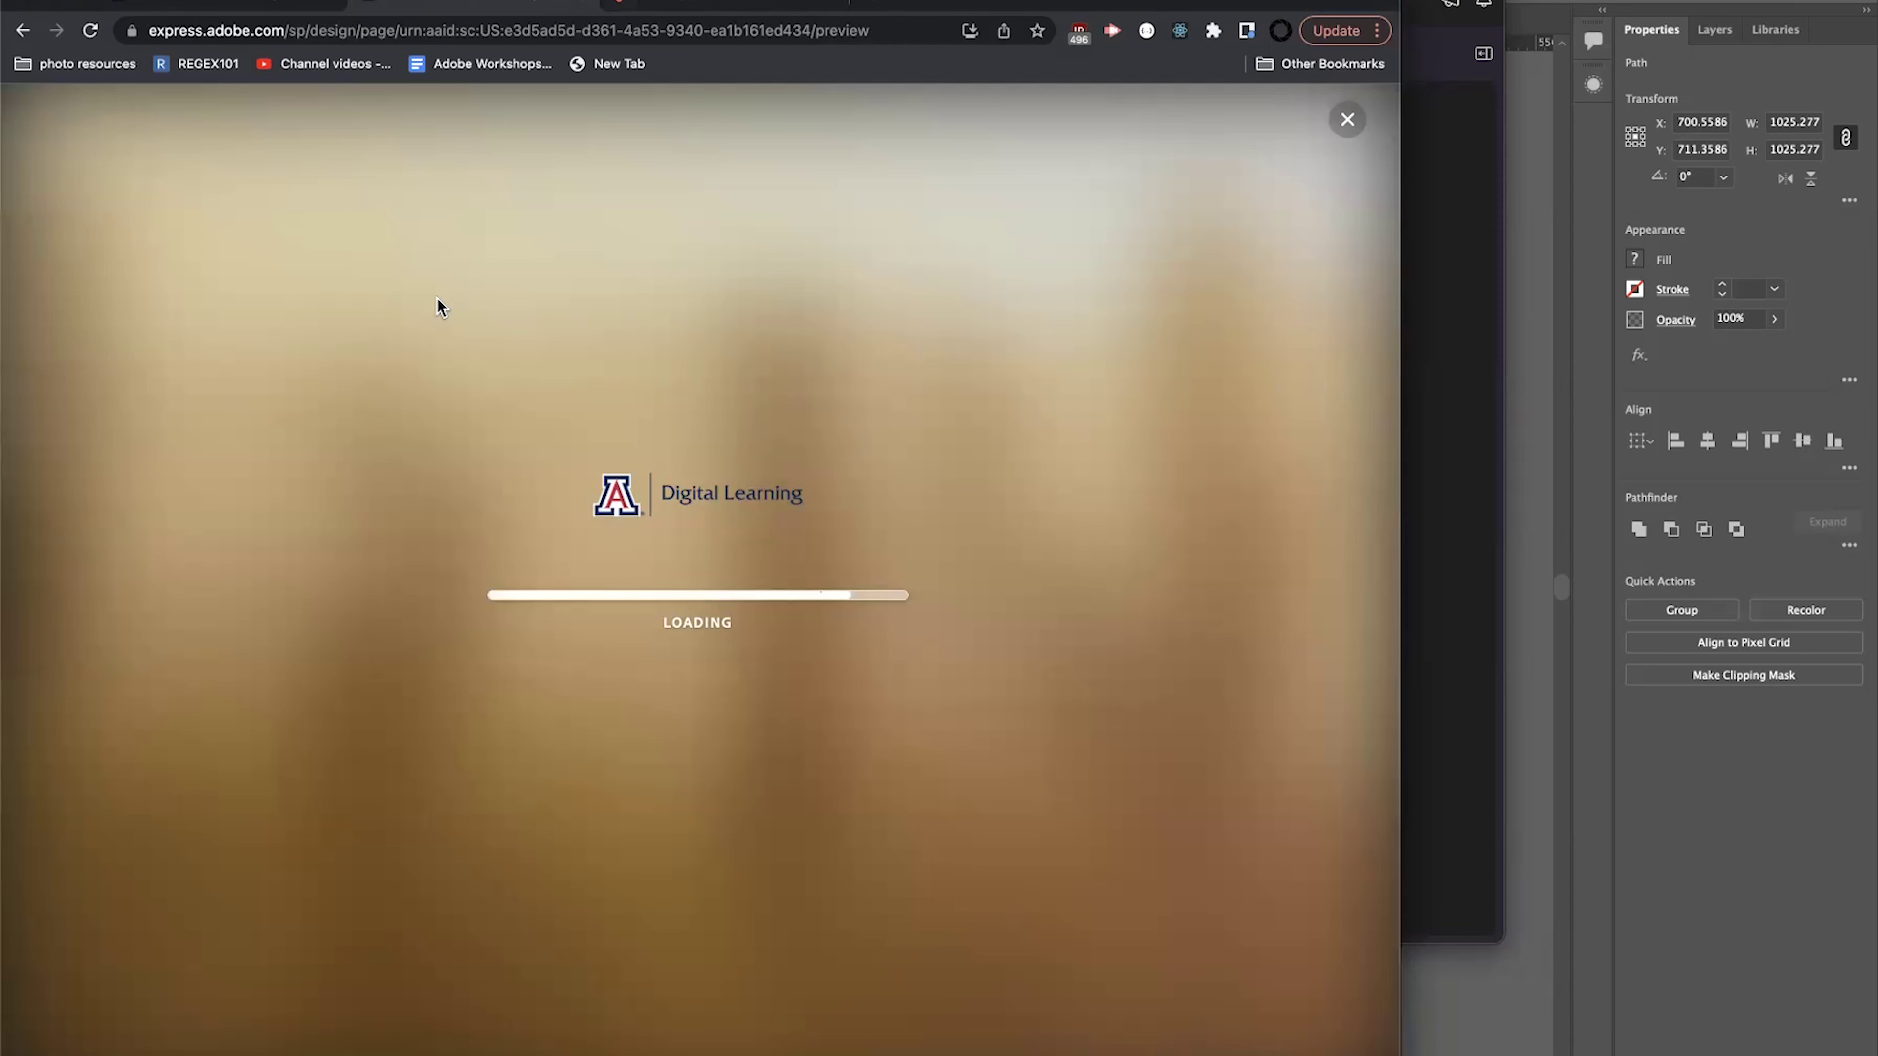
scroll(584, 309, up, 6)
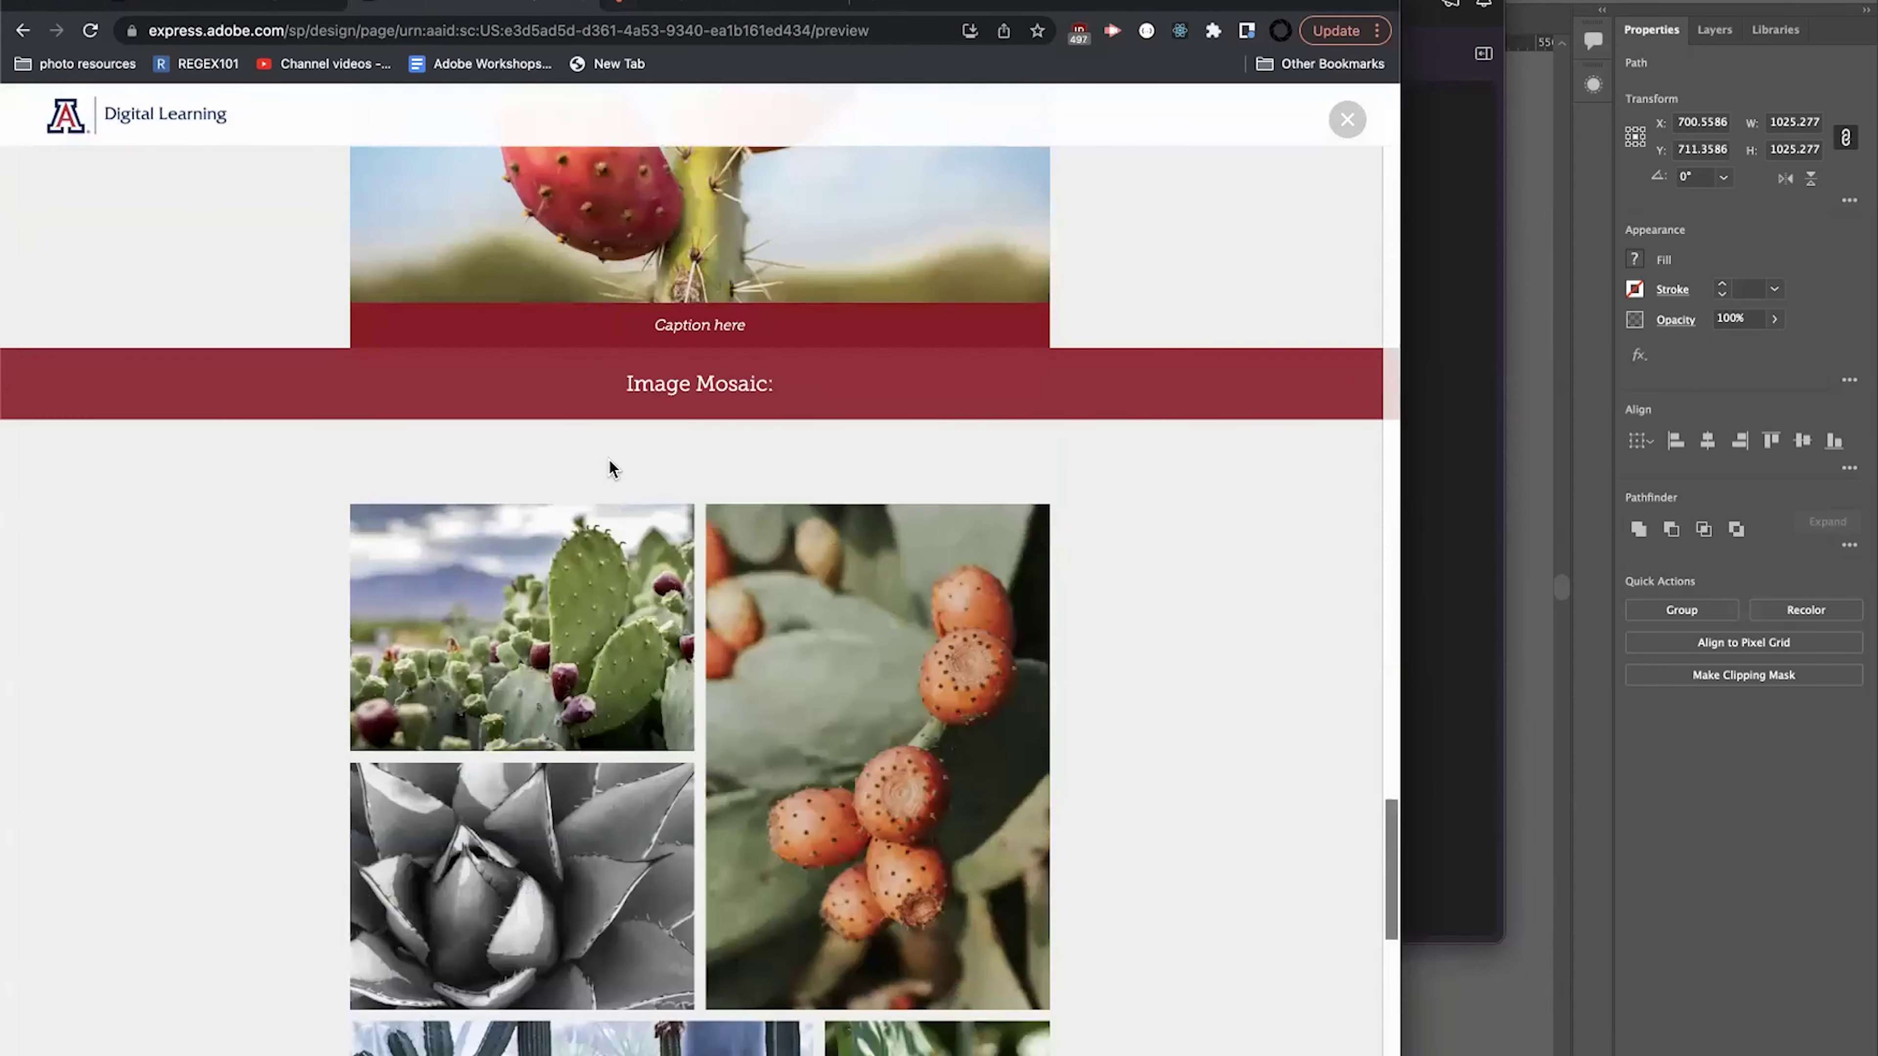
scroll(638, 451, down, 1)
Browse the grid photos in the enlarged view, check the credits at the end of the page and close the preview.
click(515, 687)
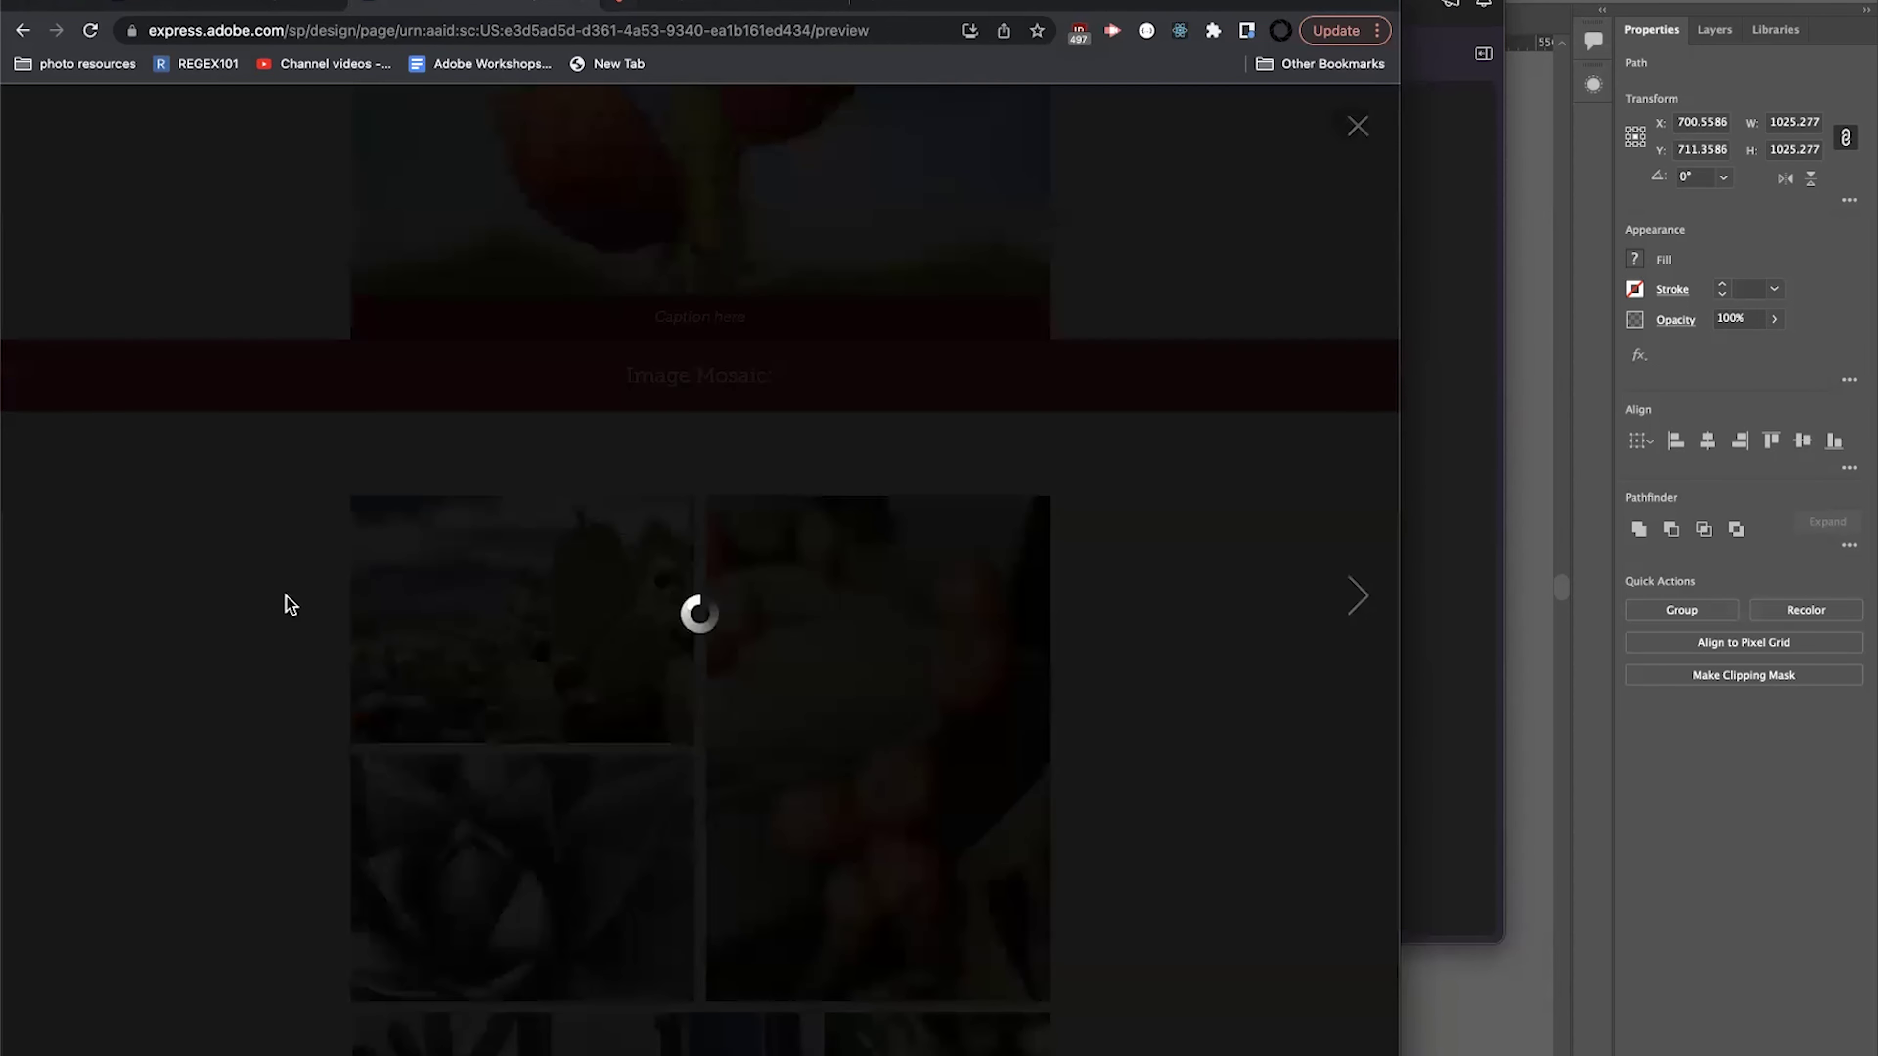
click(1355, 605)
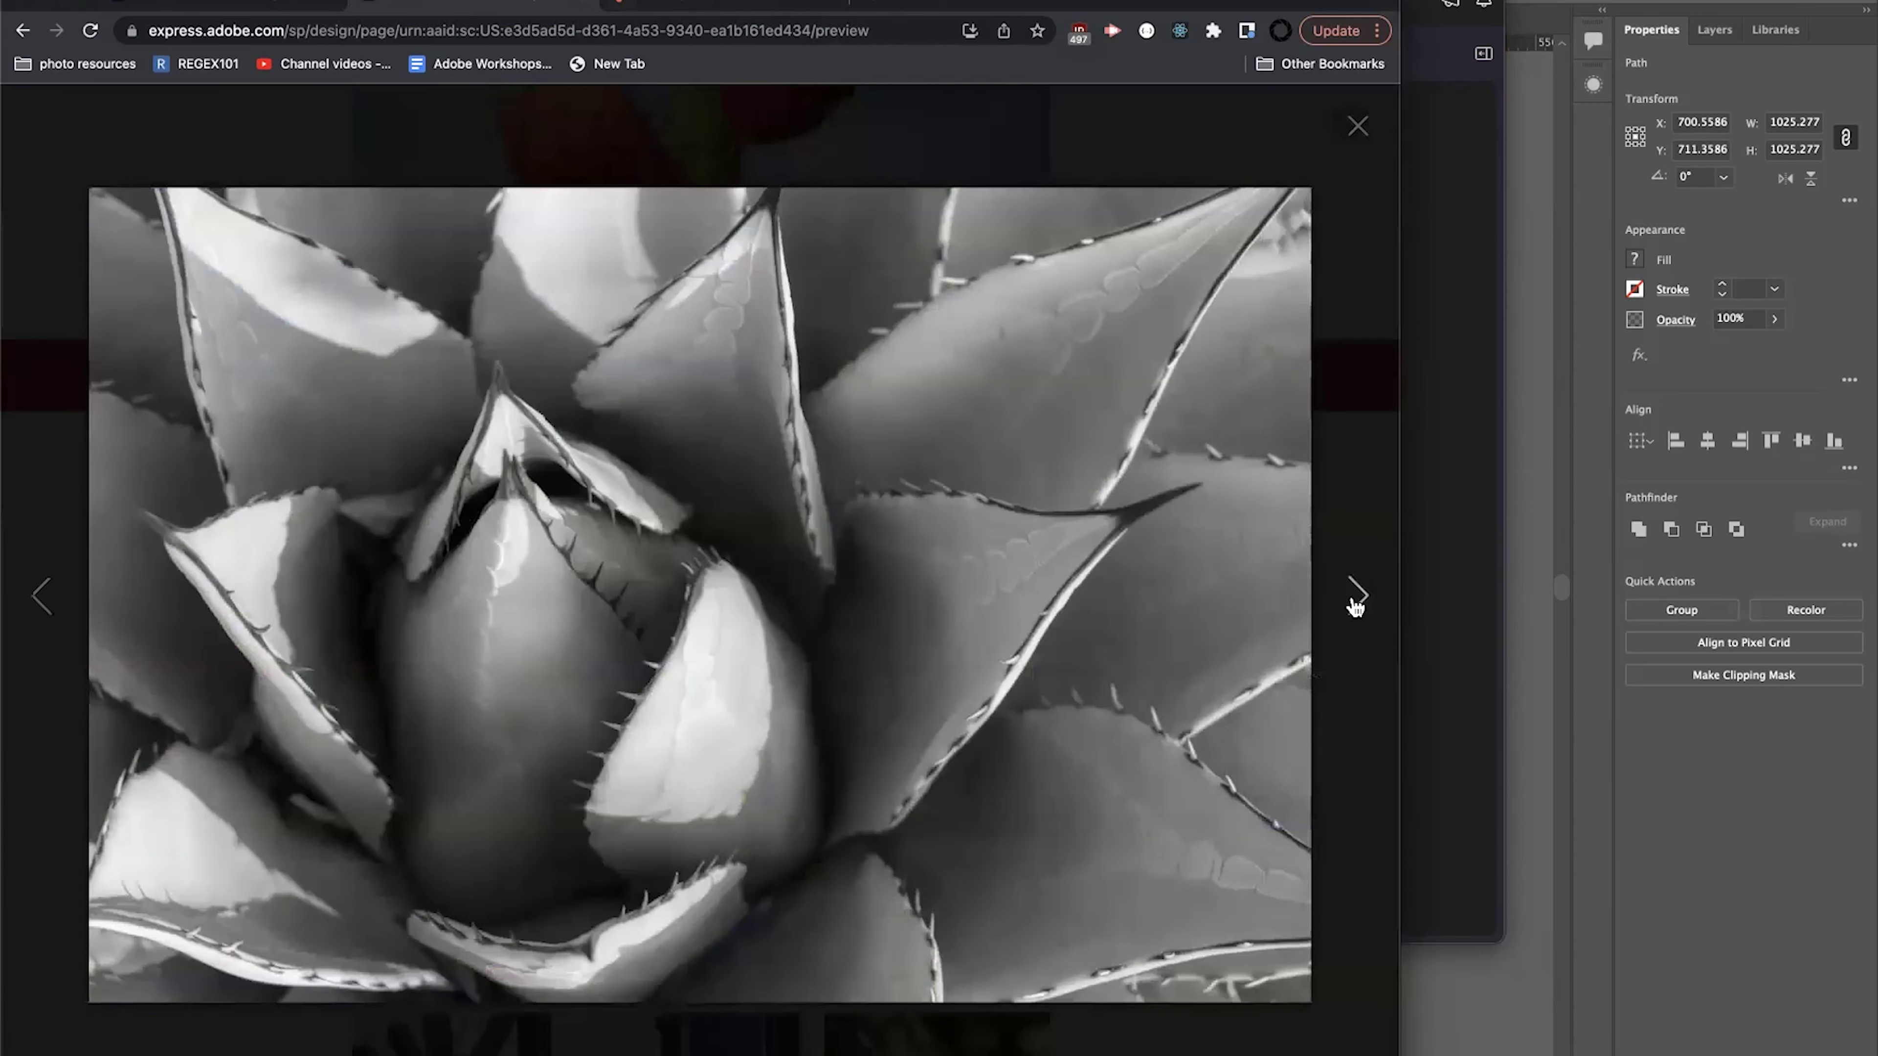
click(1354, 605)
click(1355, 605)
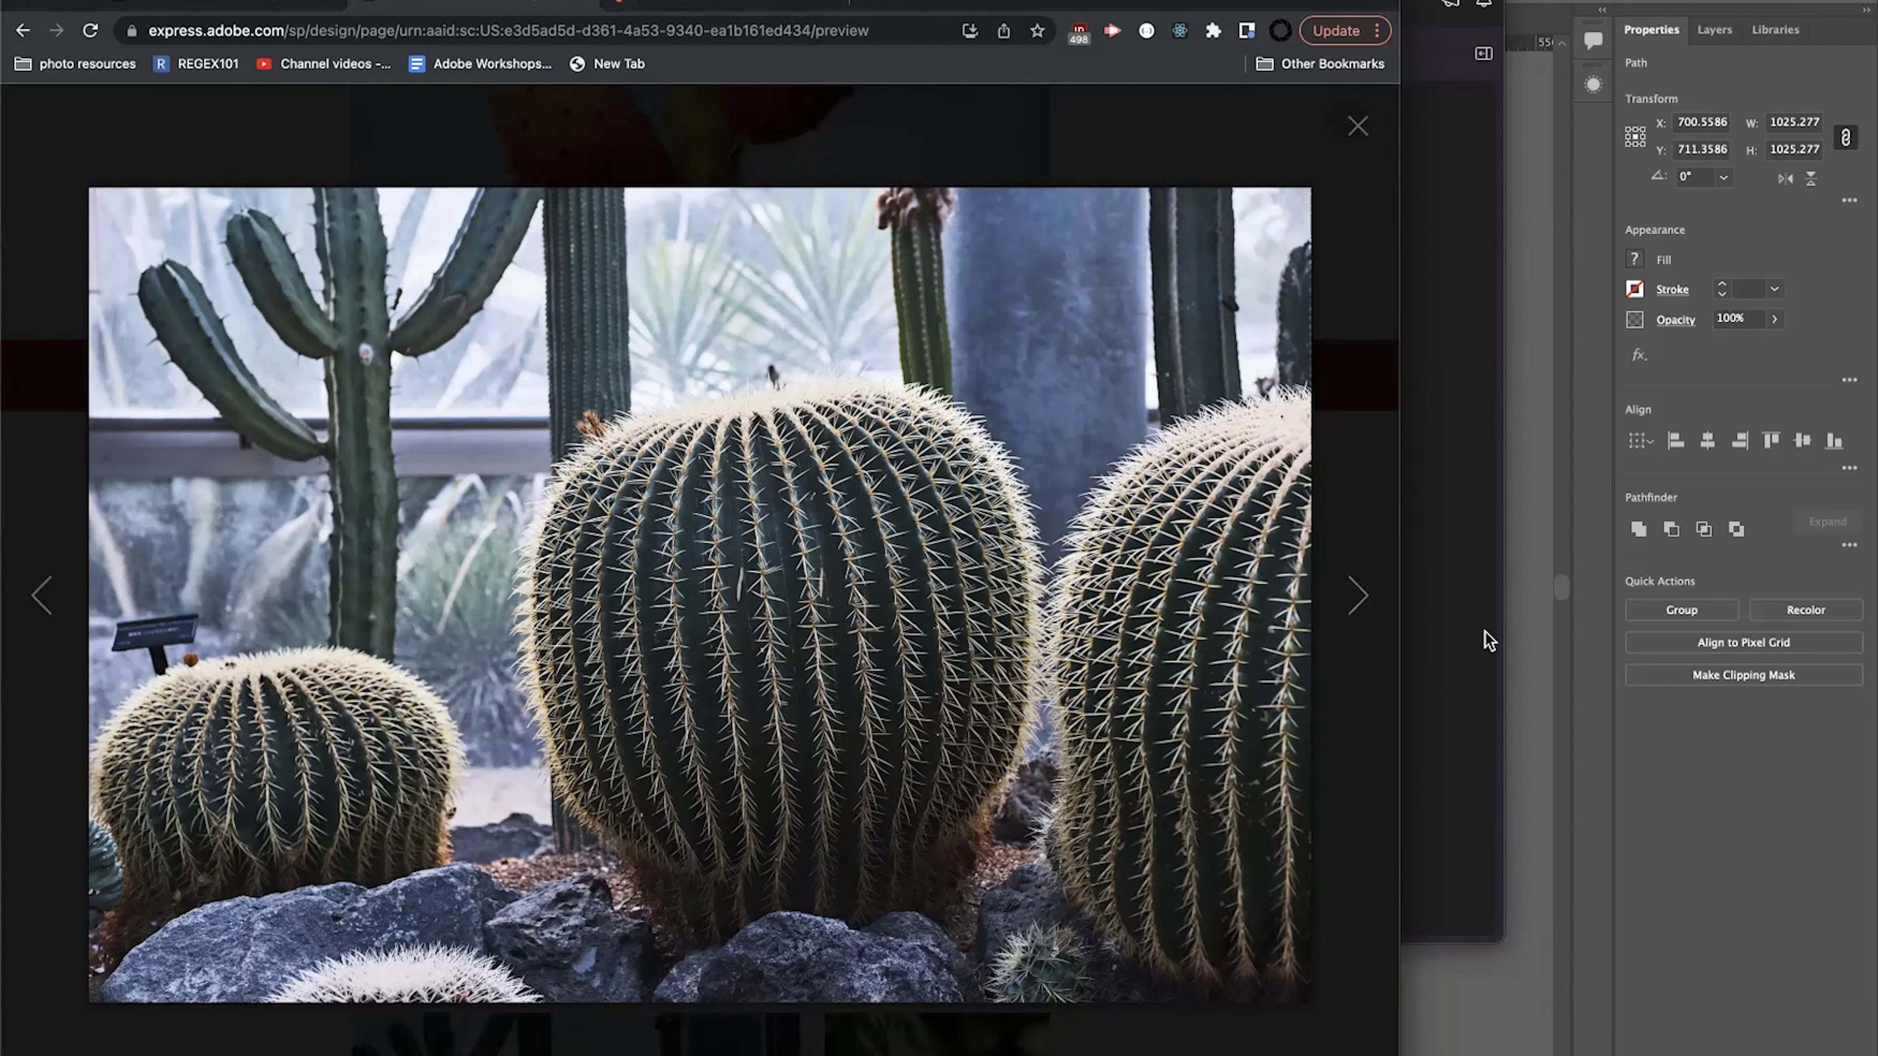
click(1359, 596)
click(1359, 596)
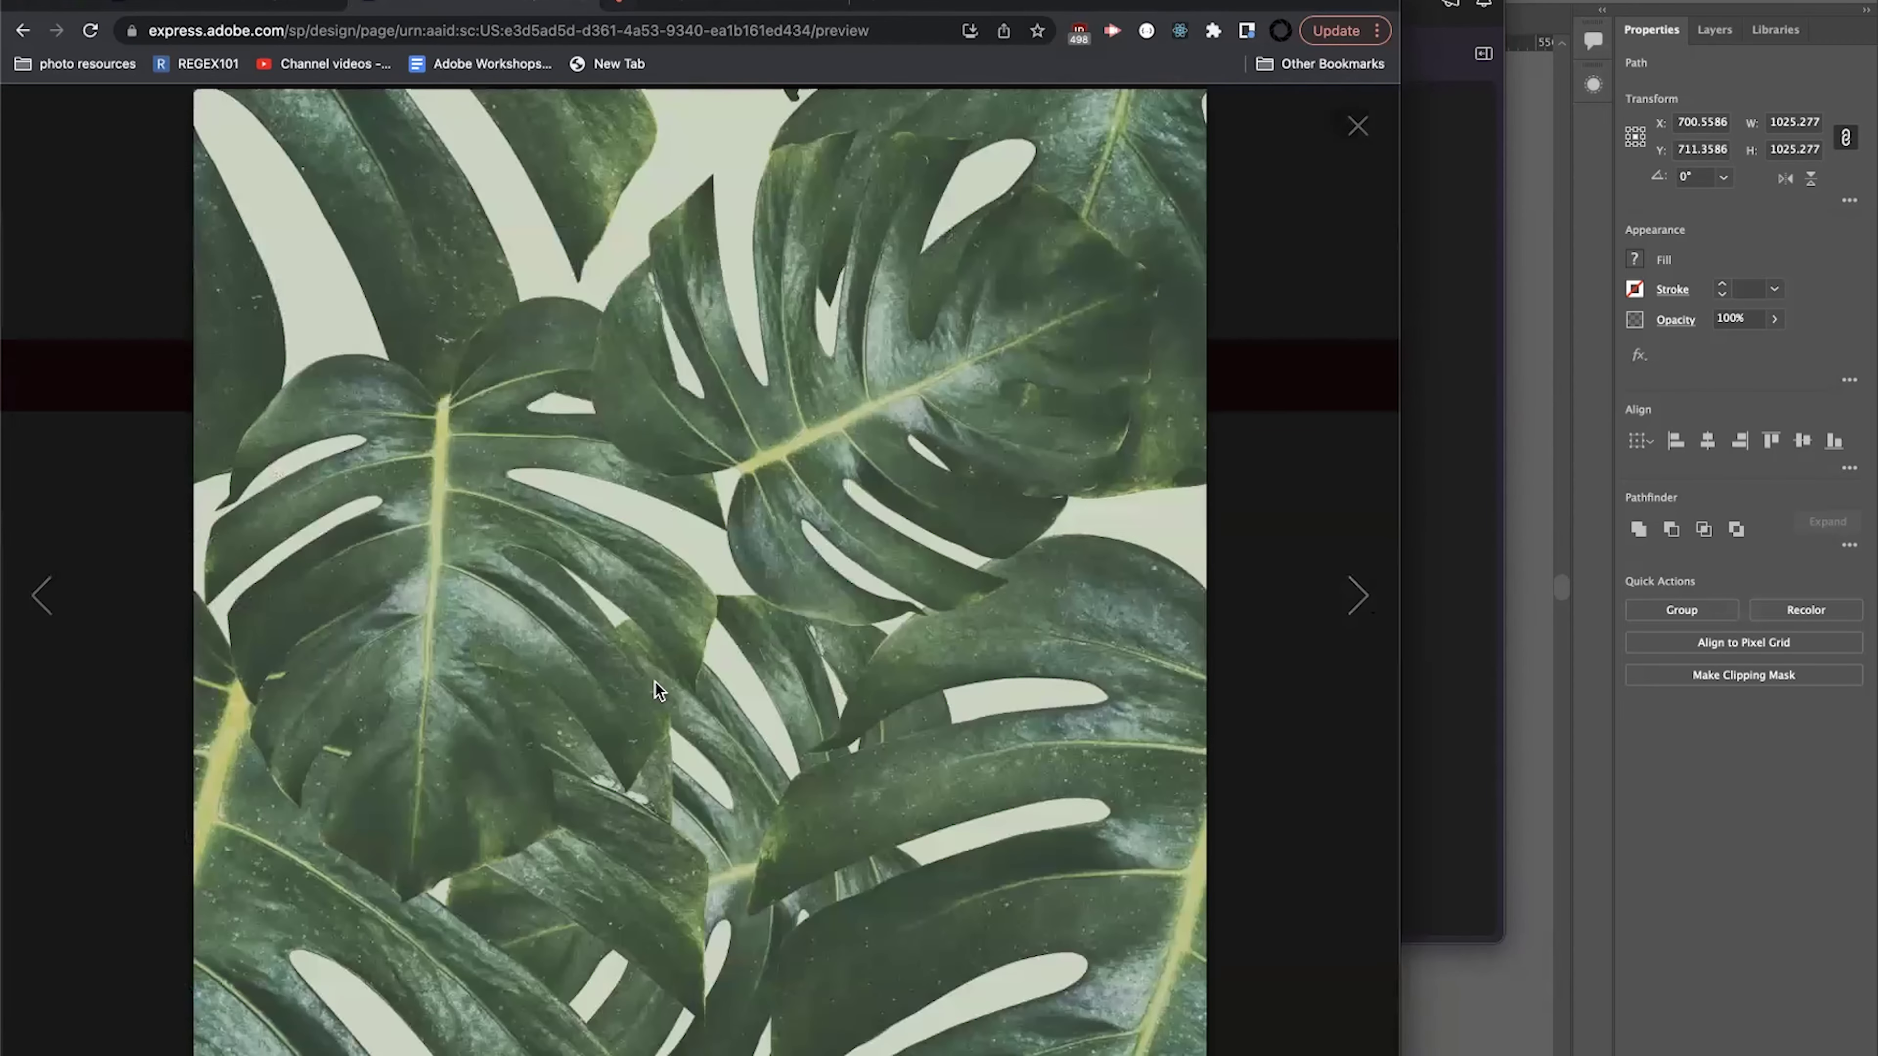
key(Right)
click(1357, 126)
scroll(897, 742, down, 12)
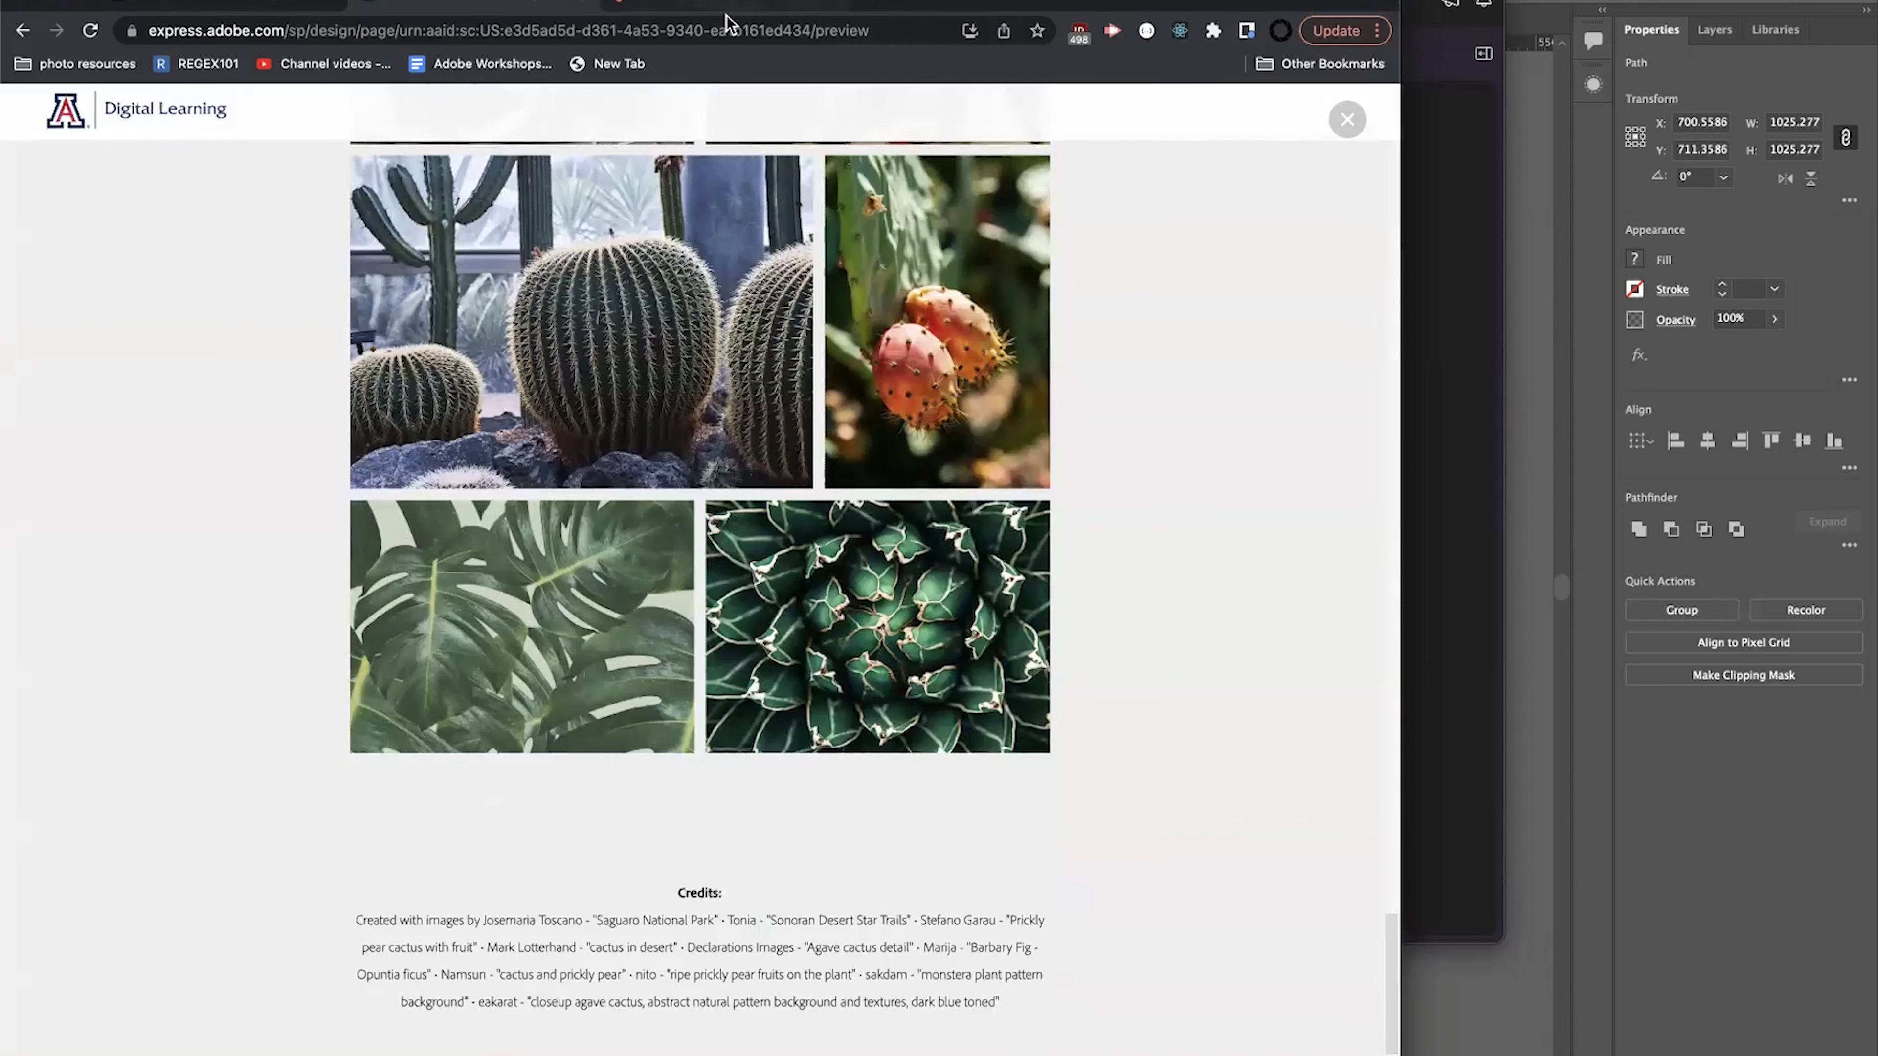
click(1347, 120)
Look at the grey agave photo's alt text options, dismiss them without changes and review the photo grid.
click(673, 520)
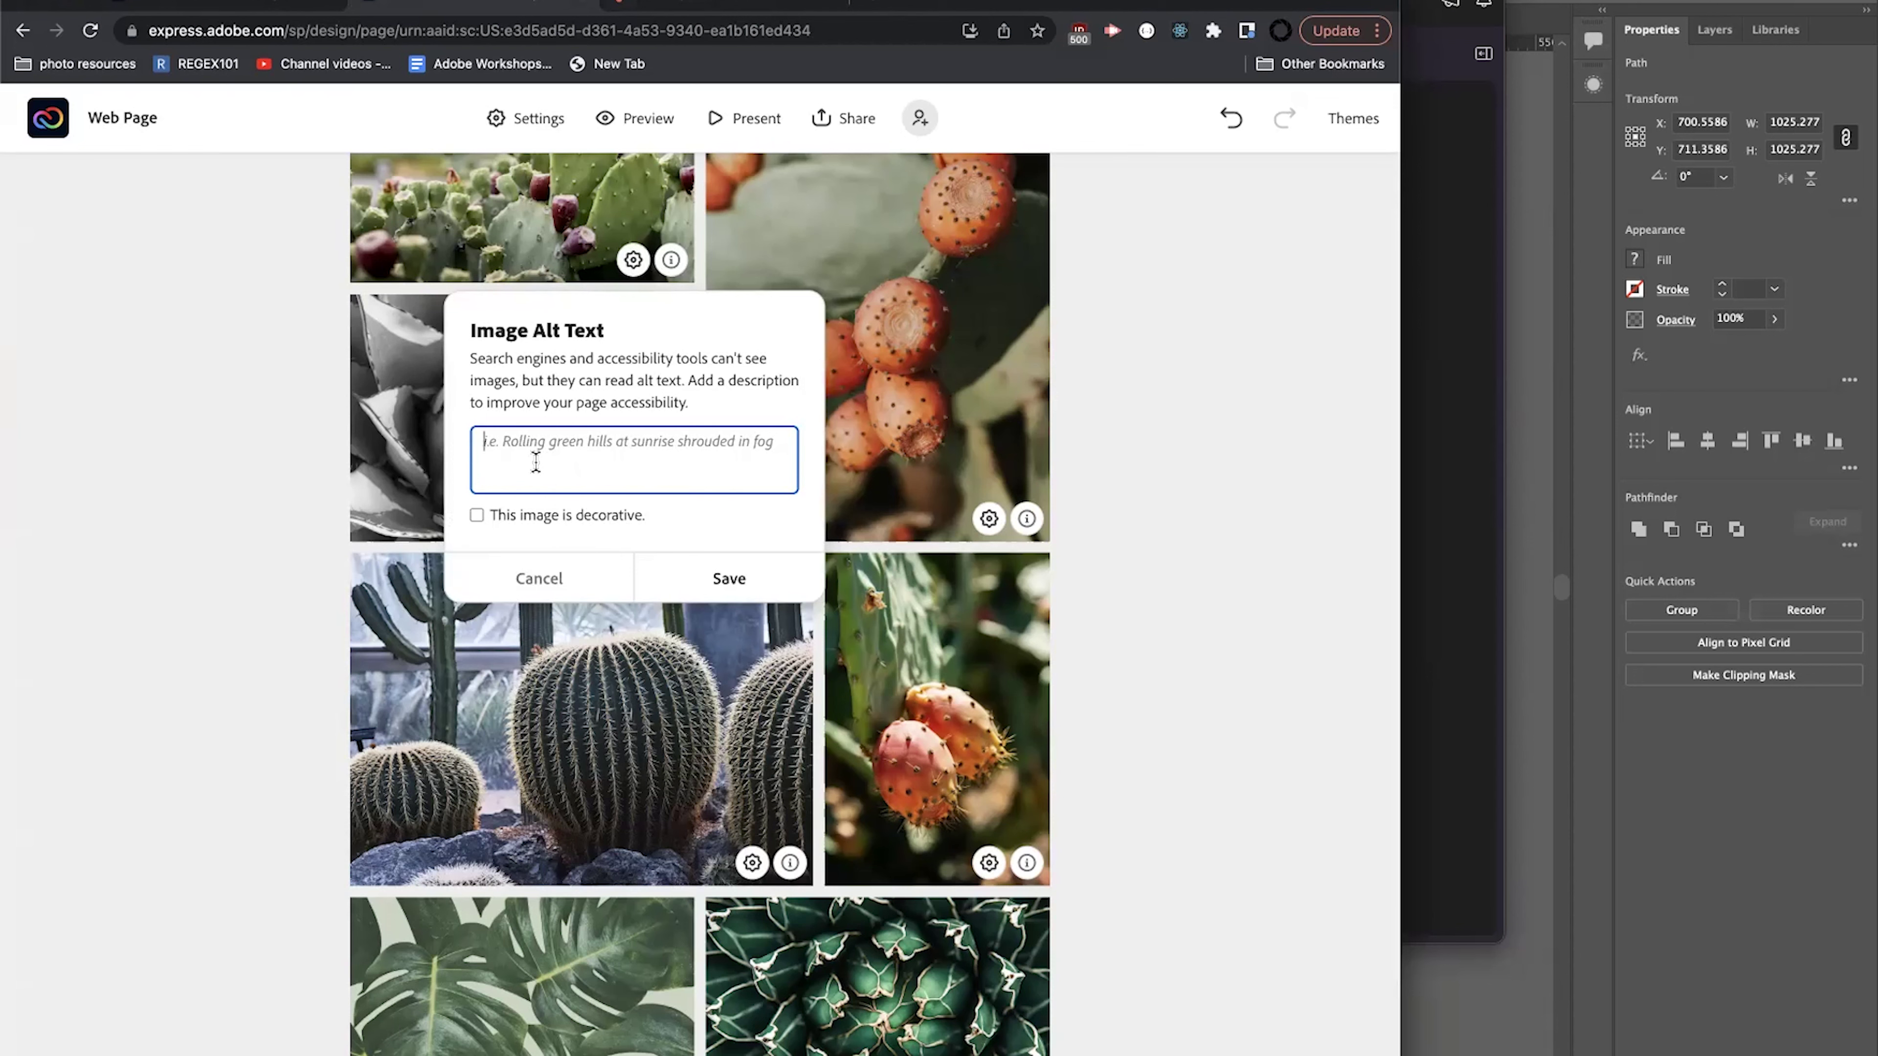
click(536, 577)
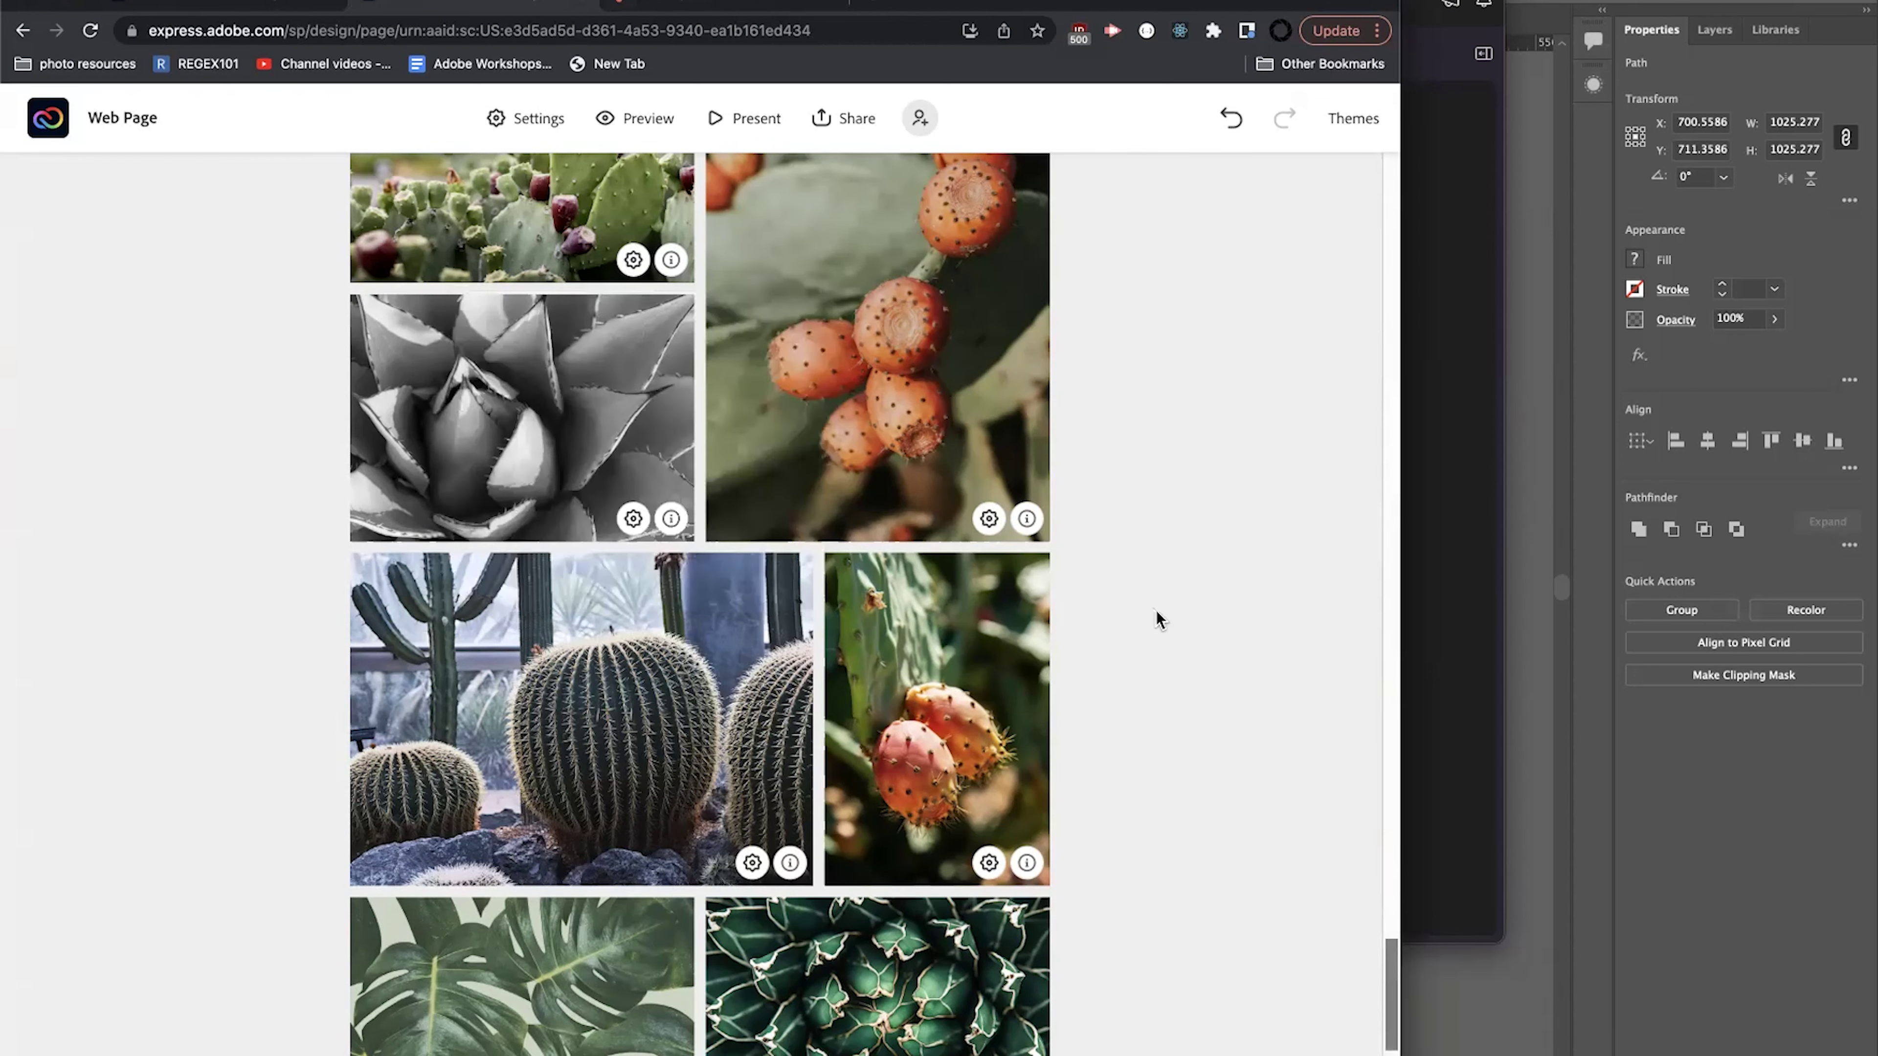
scroll(1035, 653, down, 5)
scroll(1027, 643, up, 8)
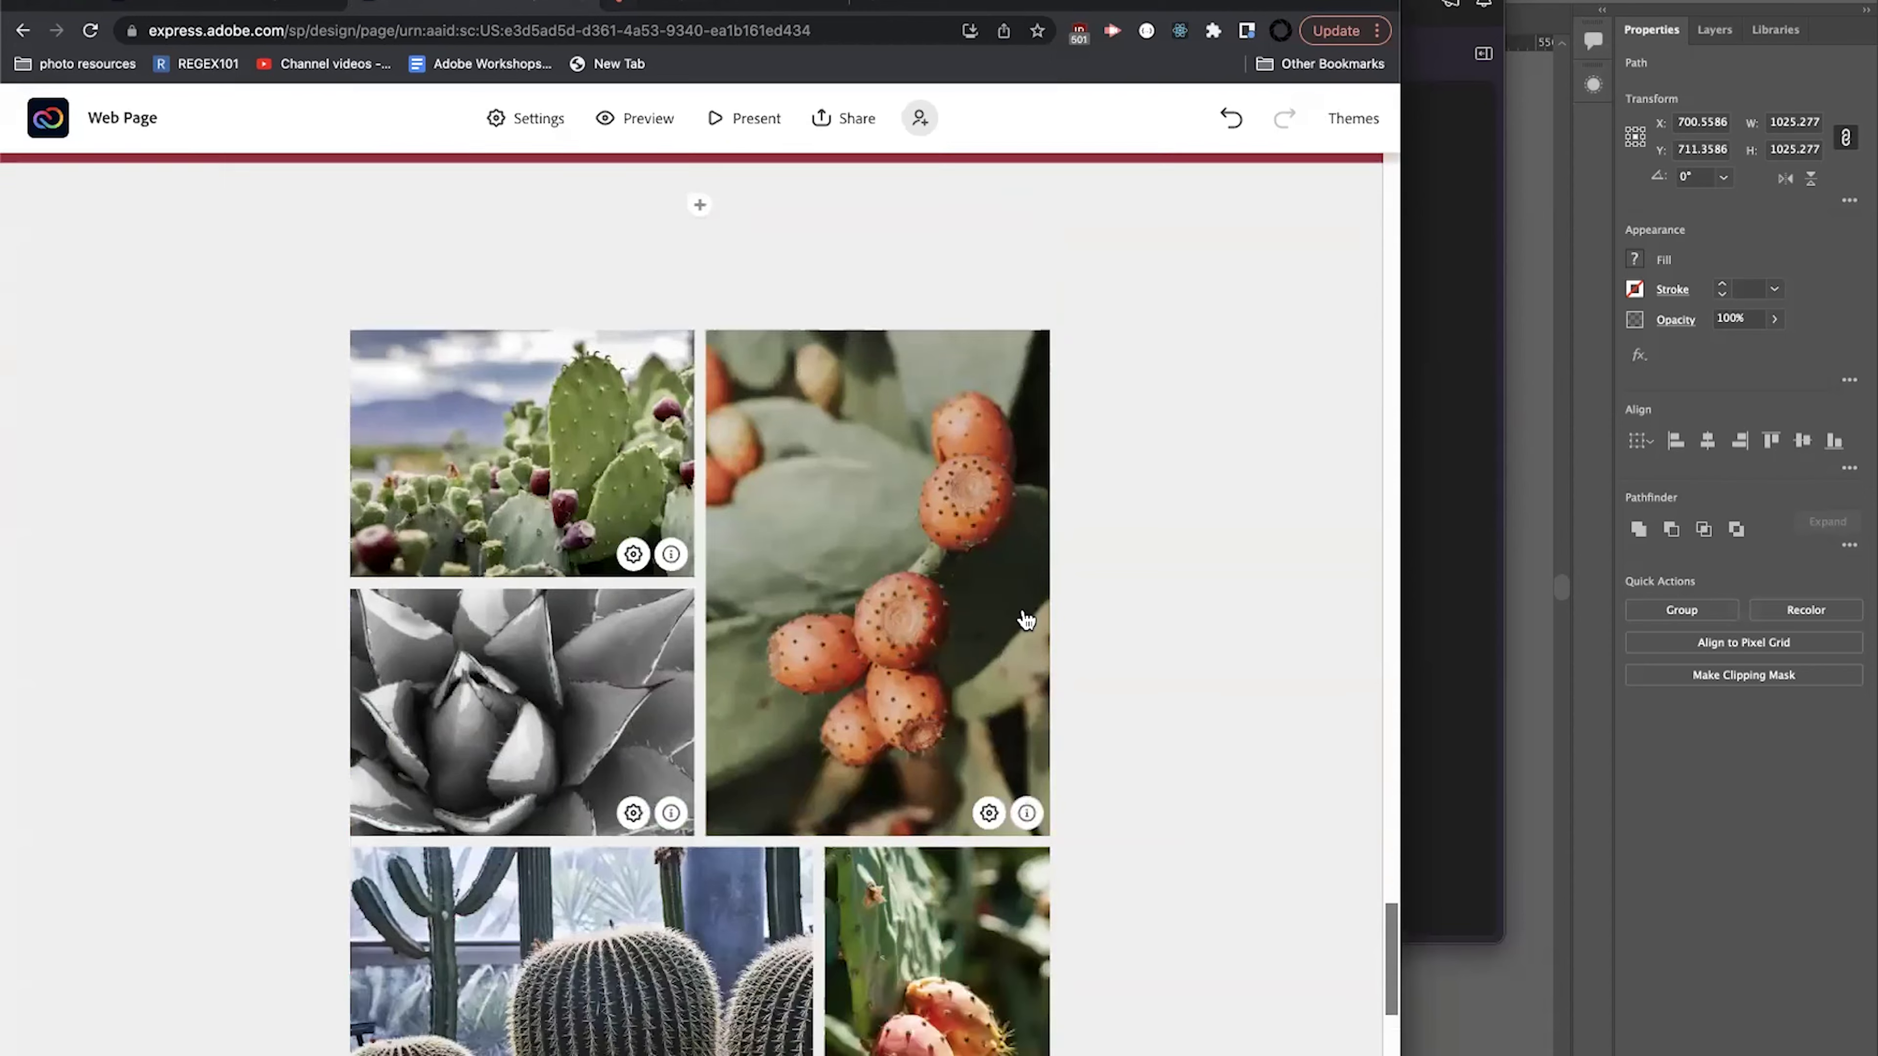
Add a split layout below the photo grid and fill its image side with the tall cloudy-sky cactus photo from a "saguaro" search.
scroll(1019, 616, down, 8)
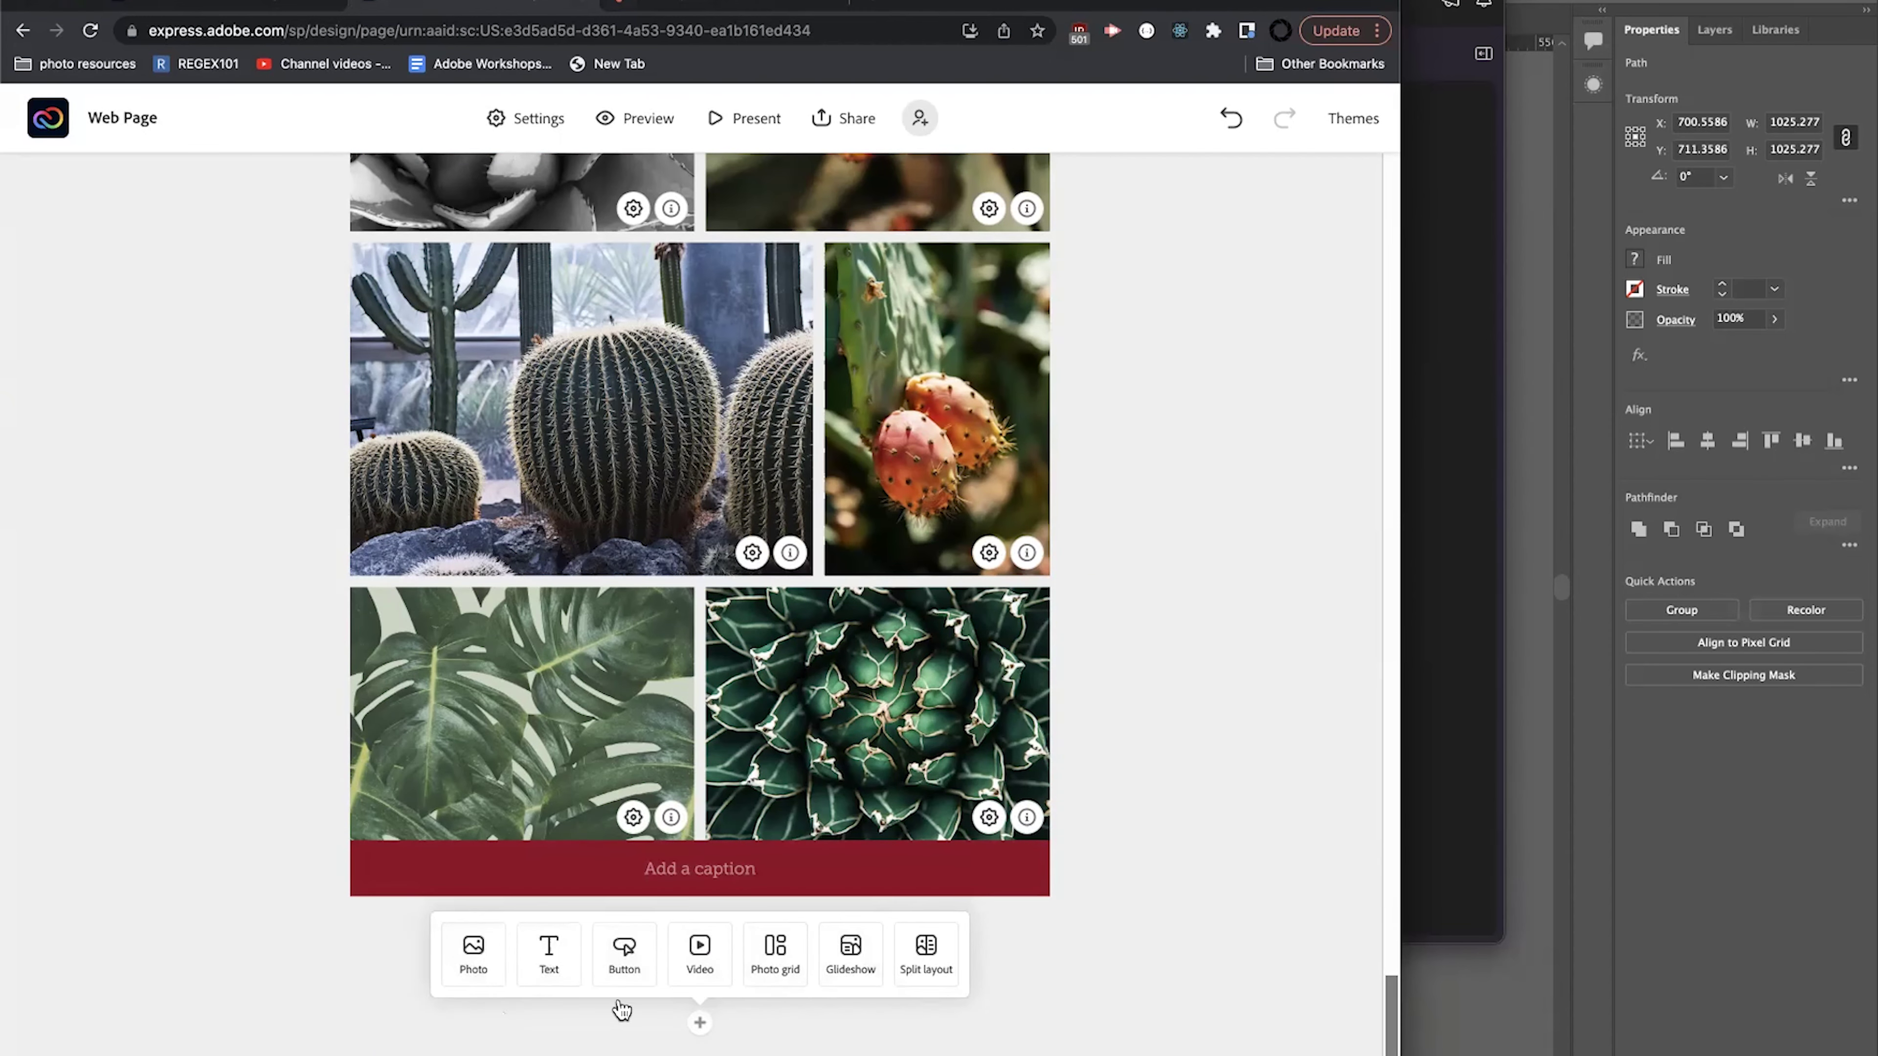
click(933, 960)
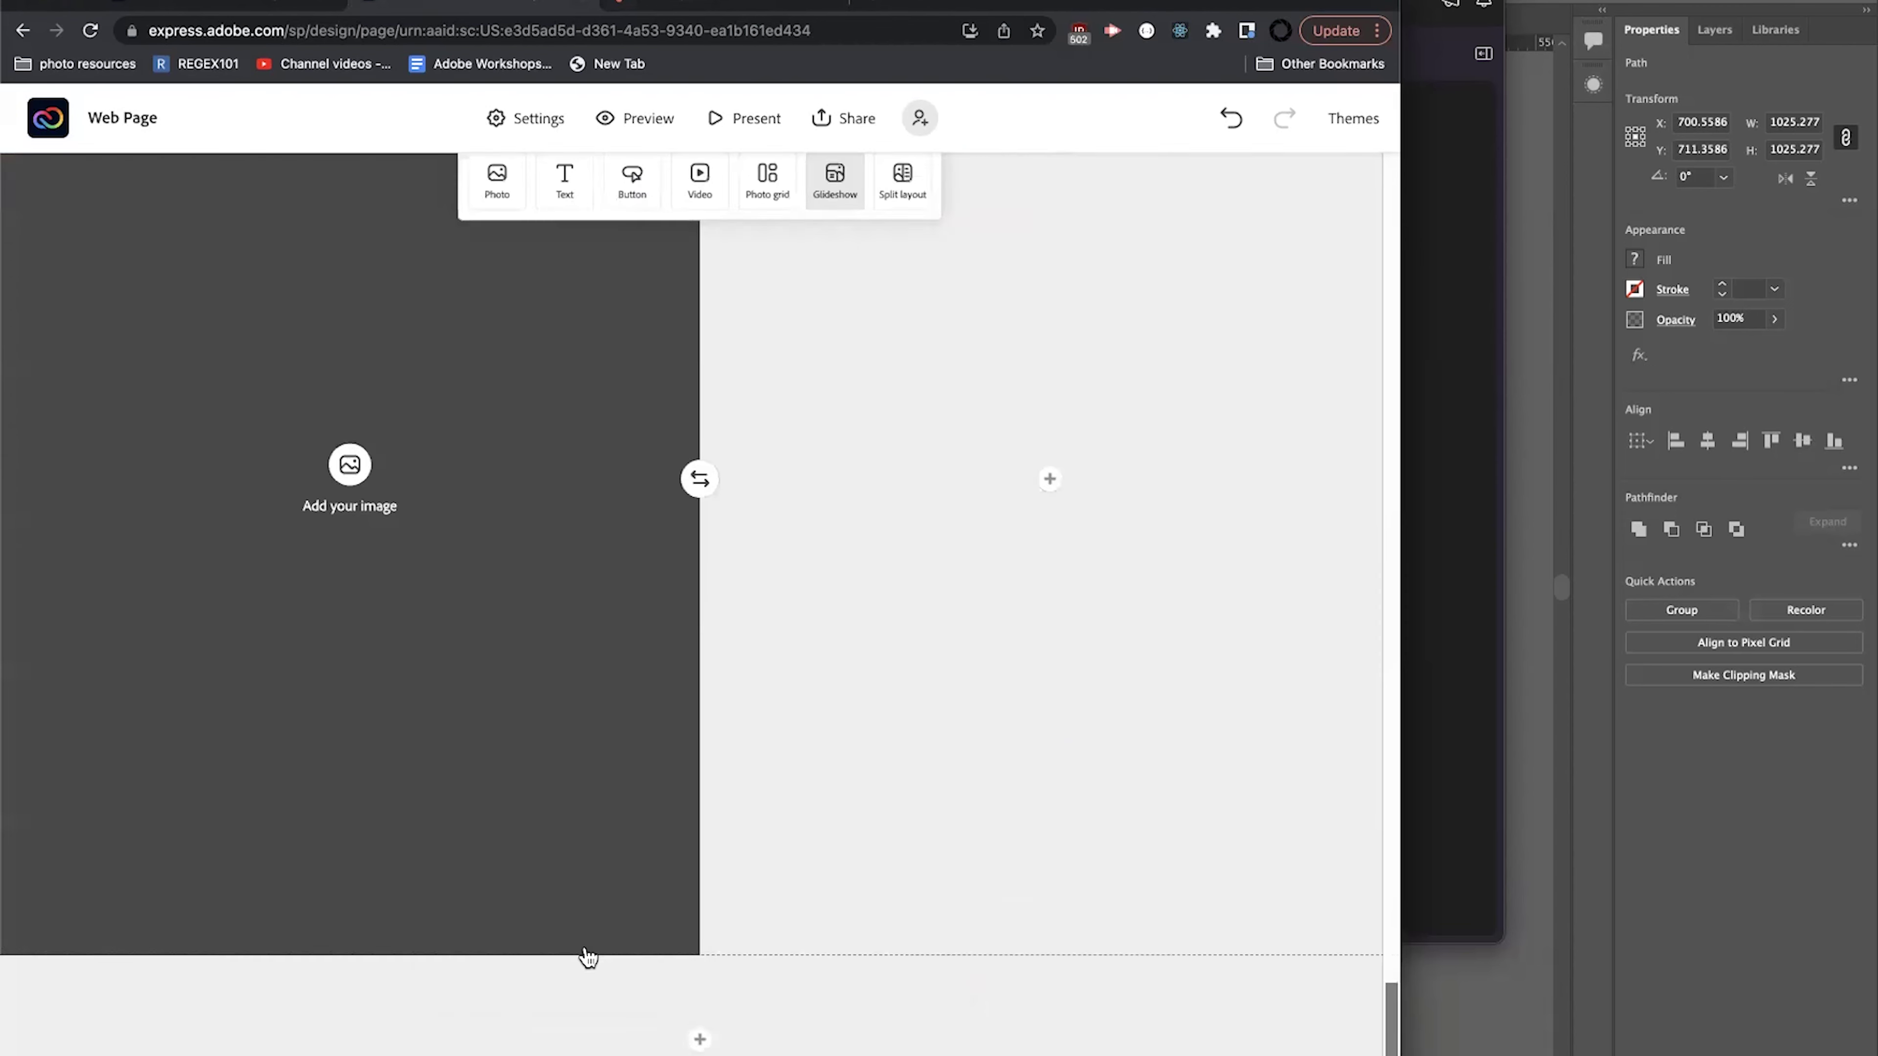
click(349, 615)
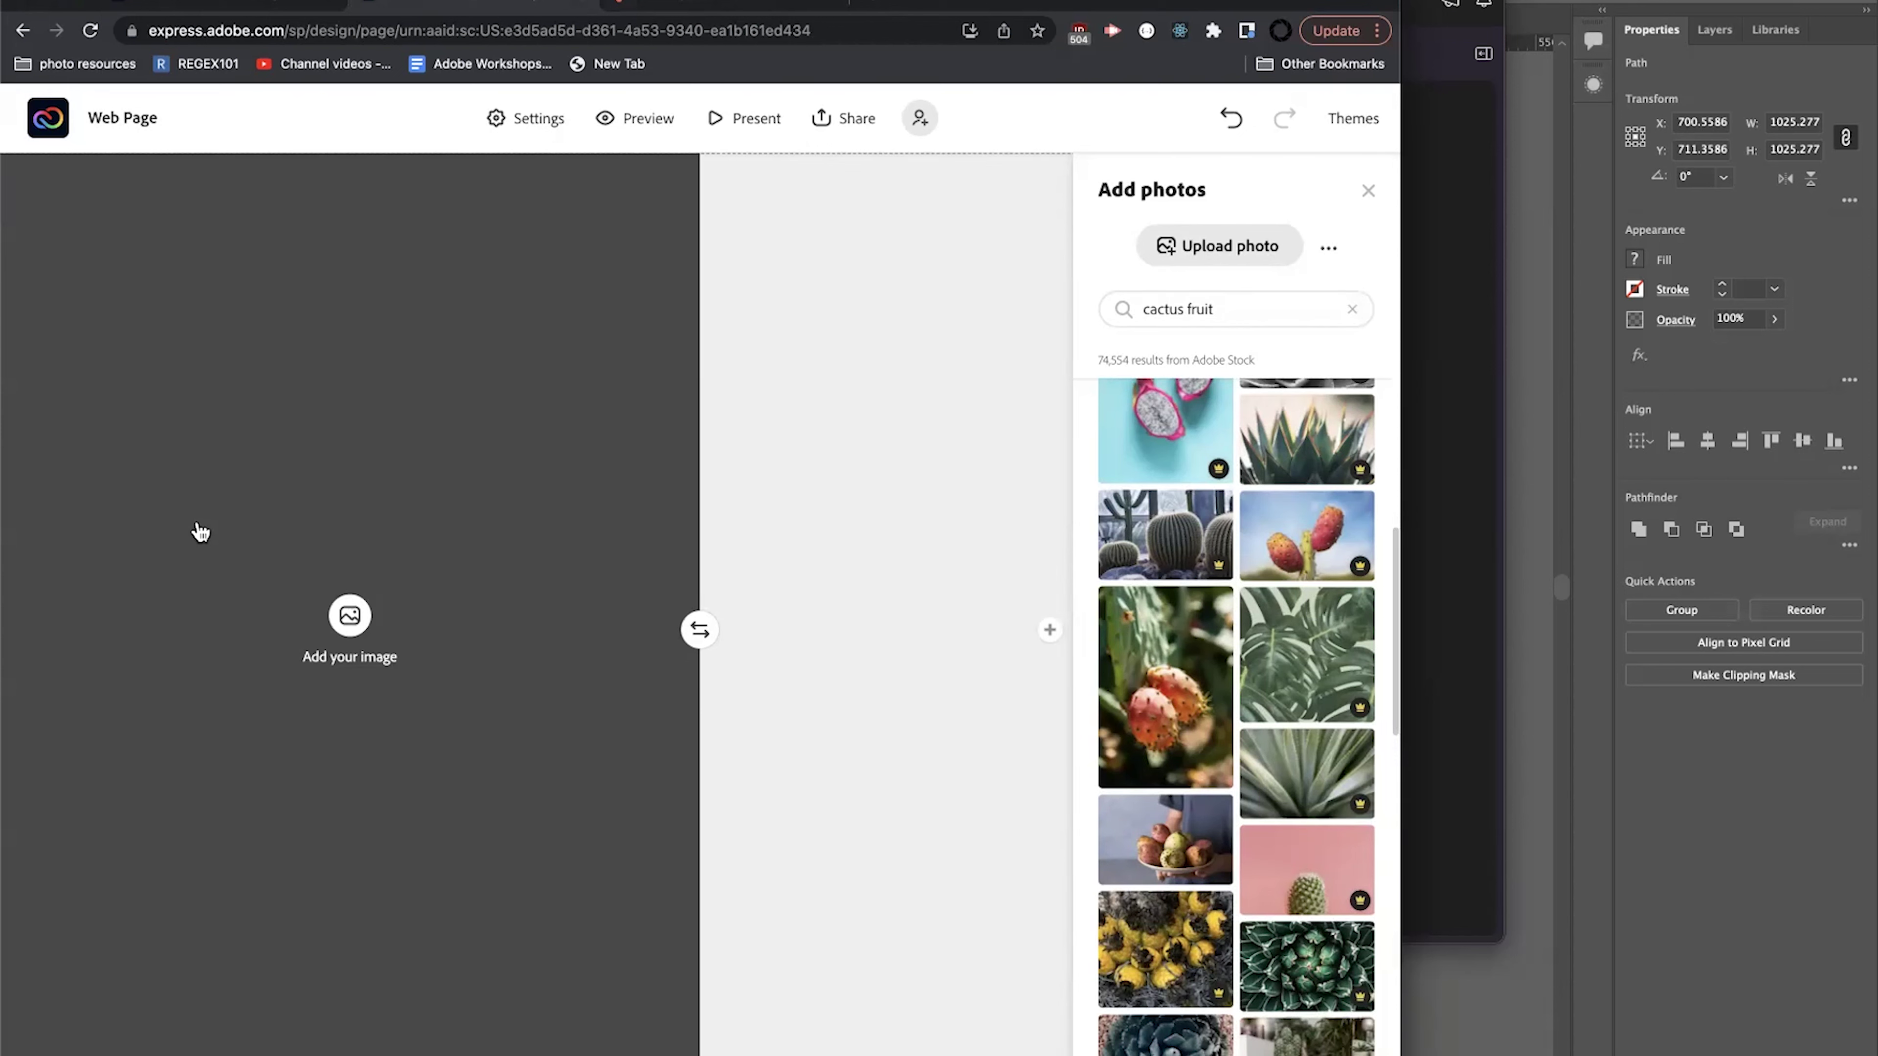
scroll(1249, 746, down, 6)
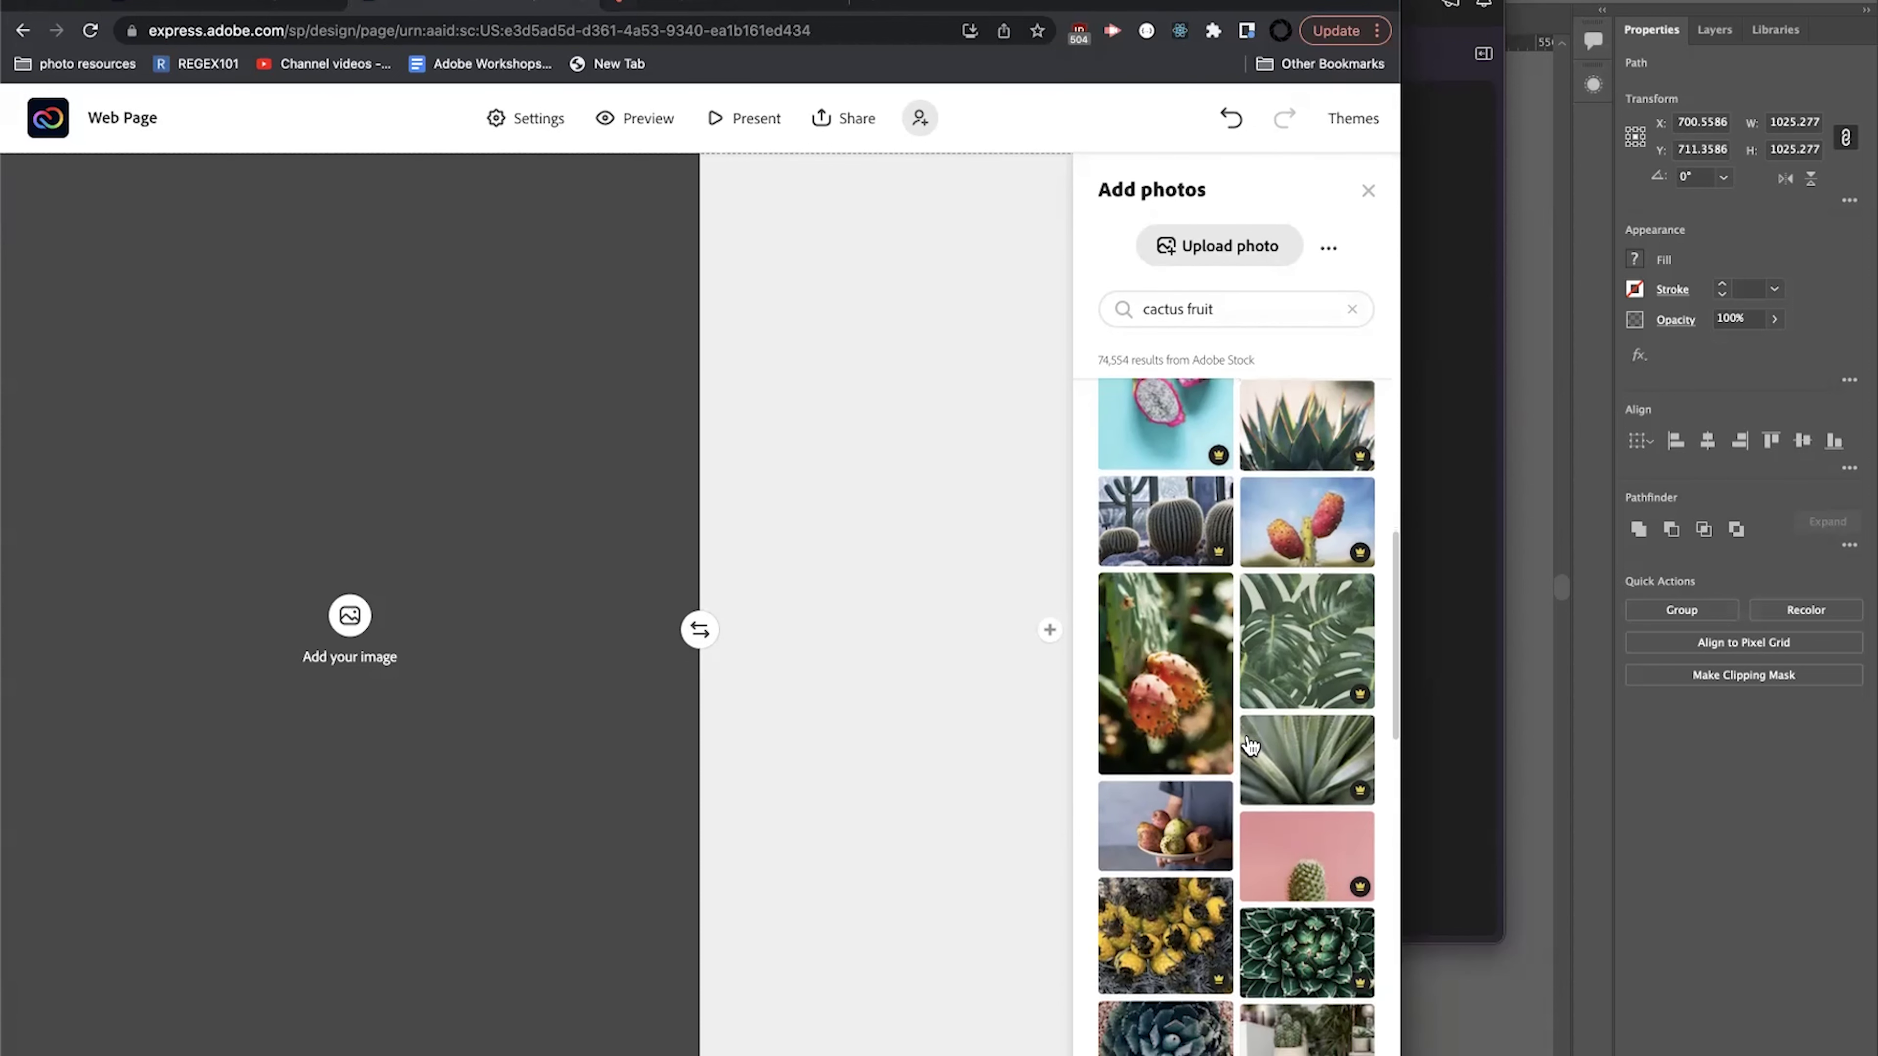
click(1349, 312)
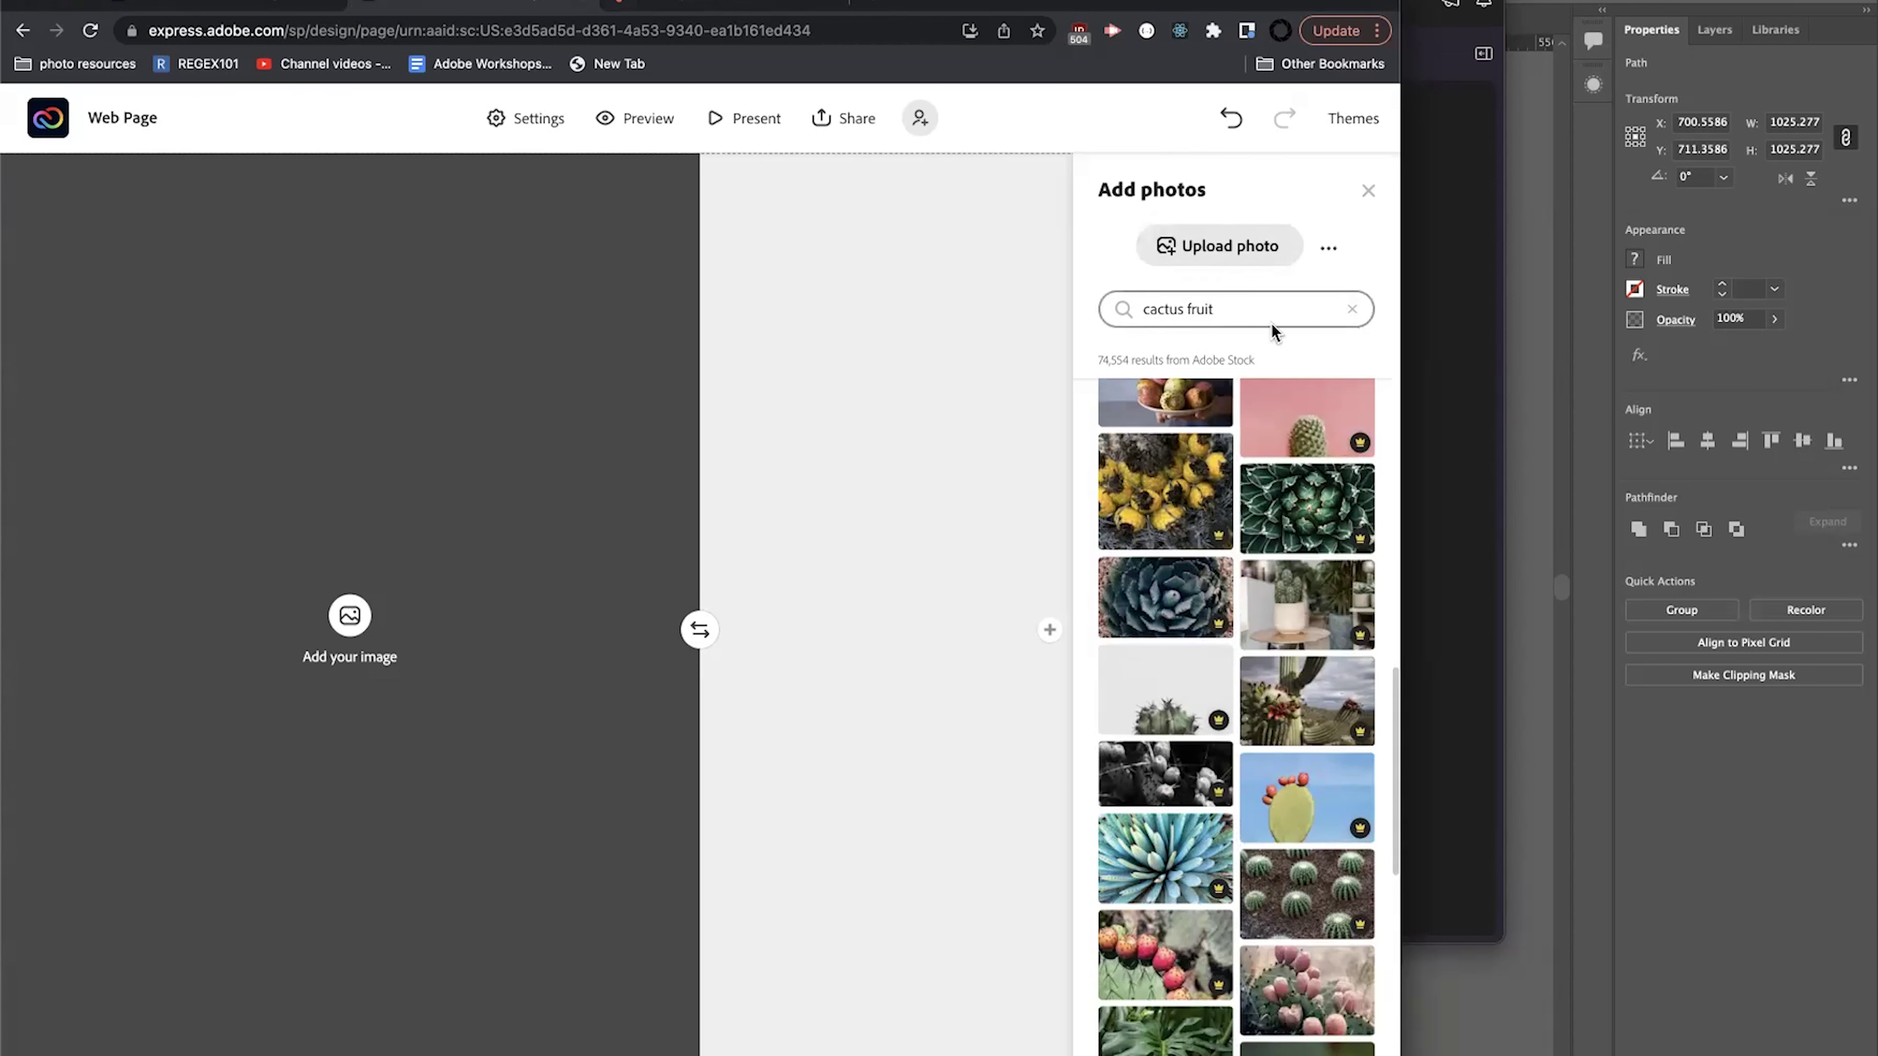
text(saguaro)
key(Return)
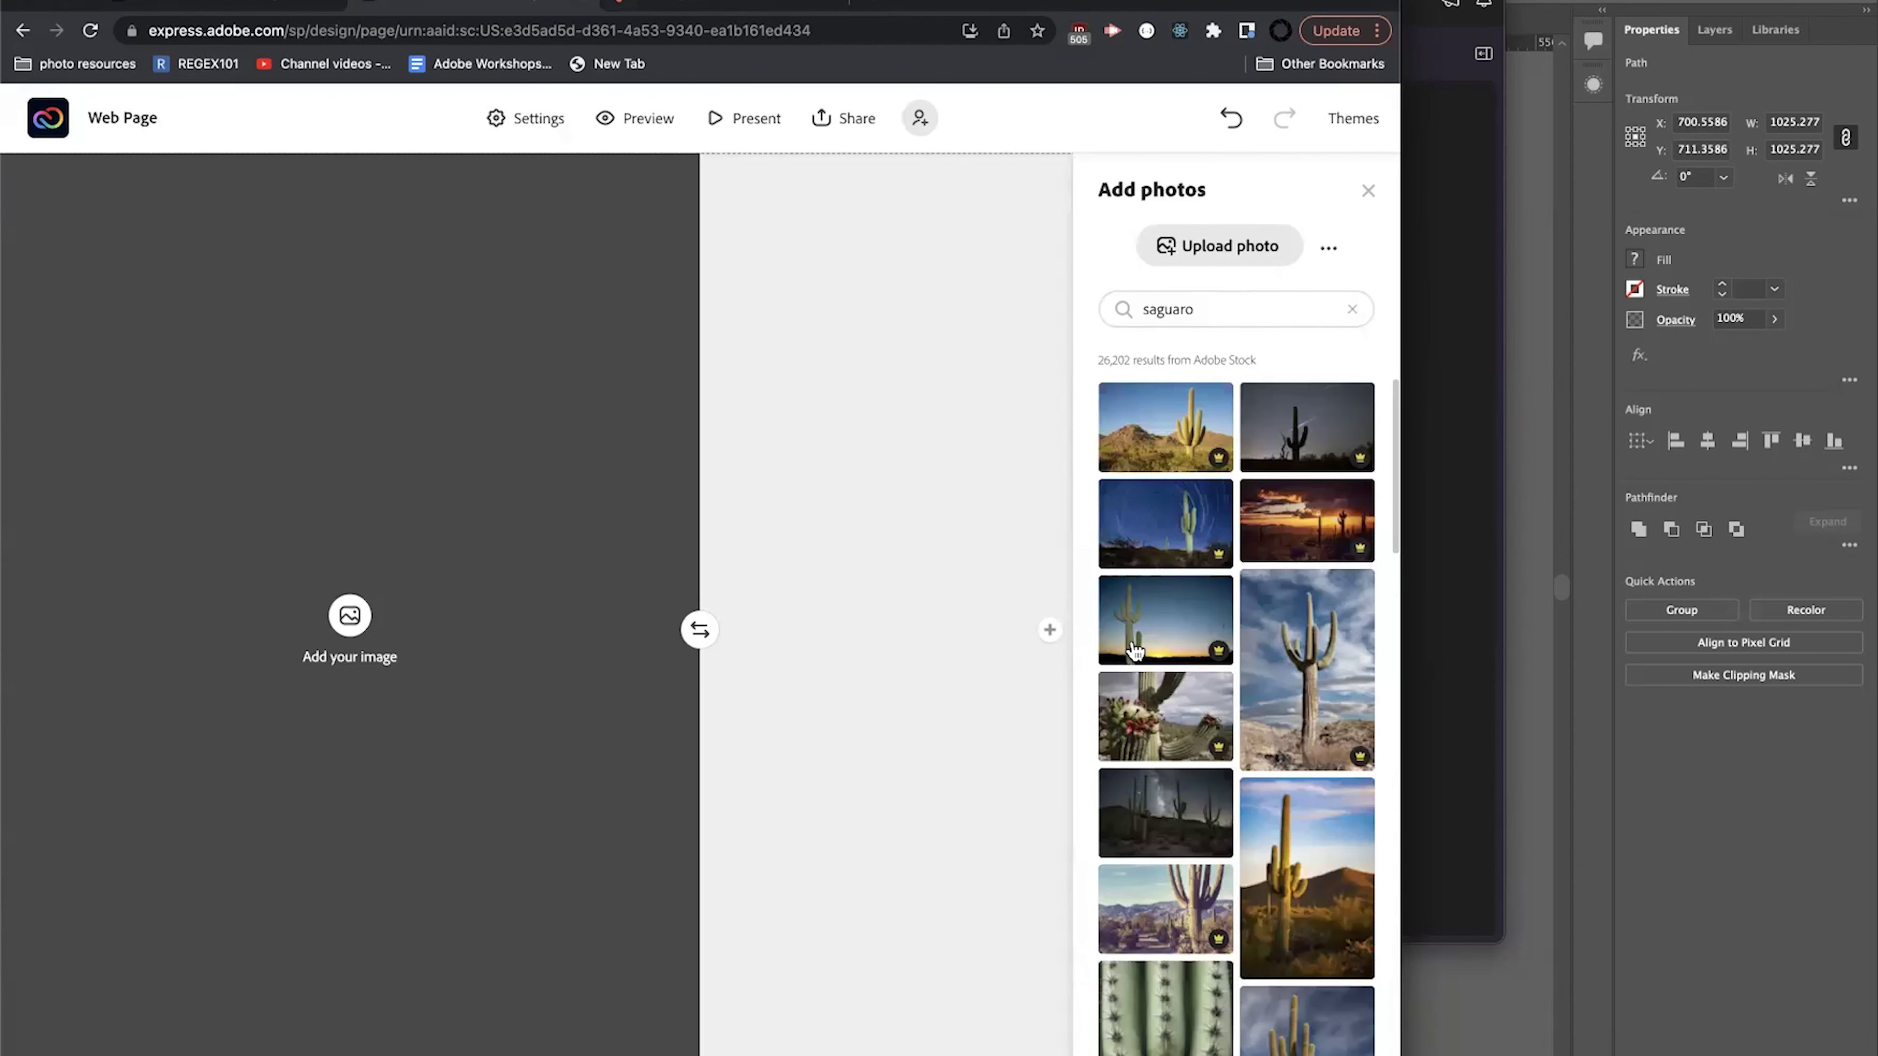
drag(697, 867, 700, 869)
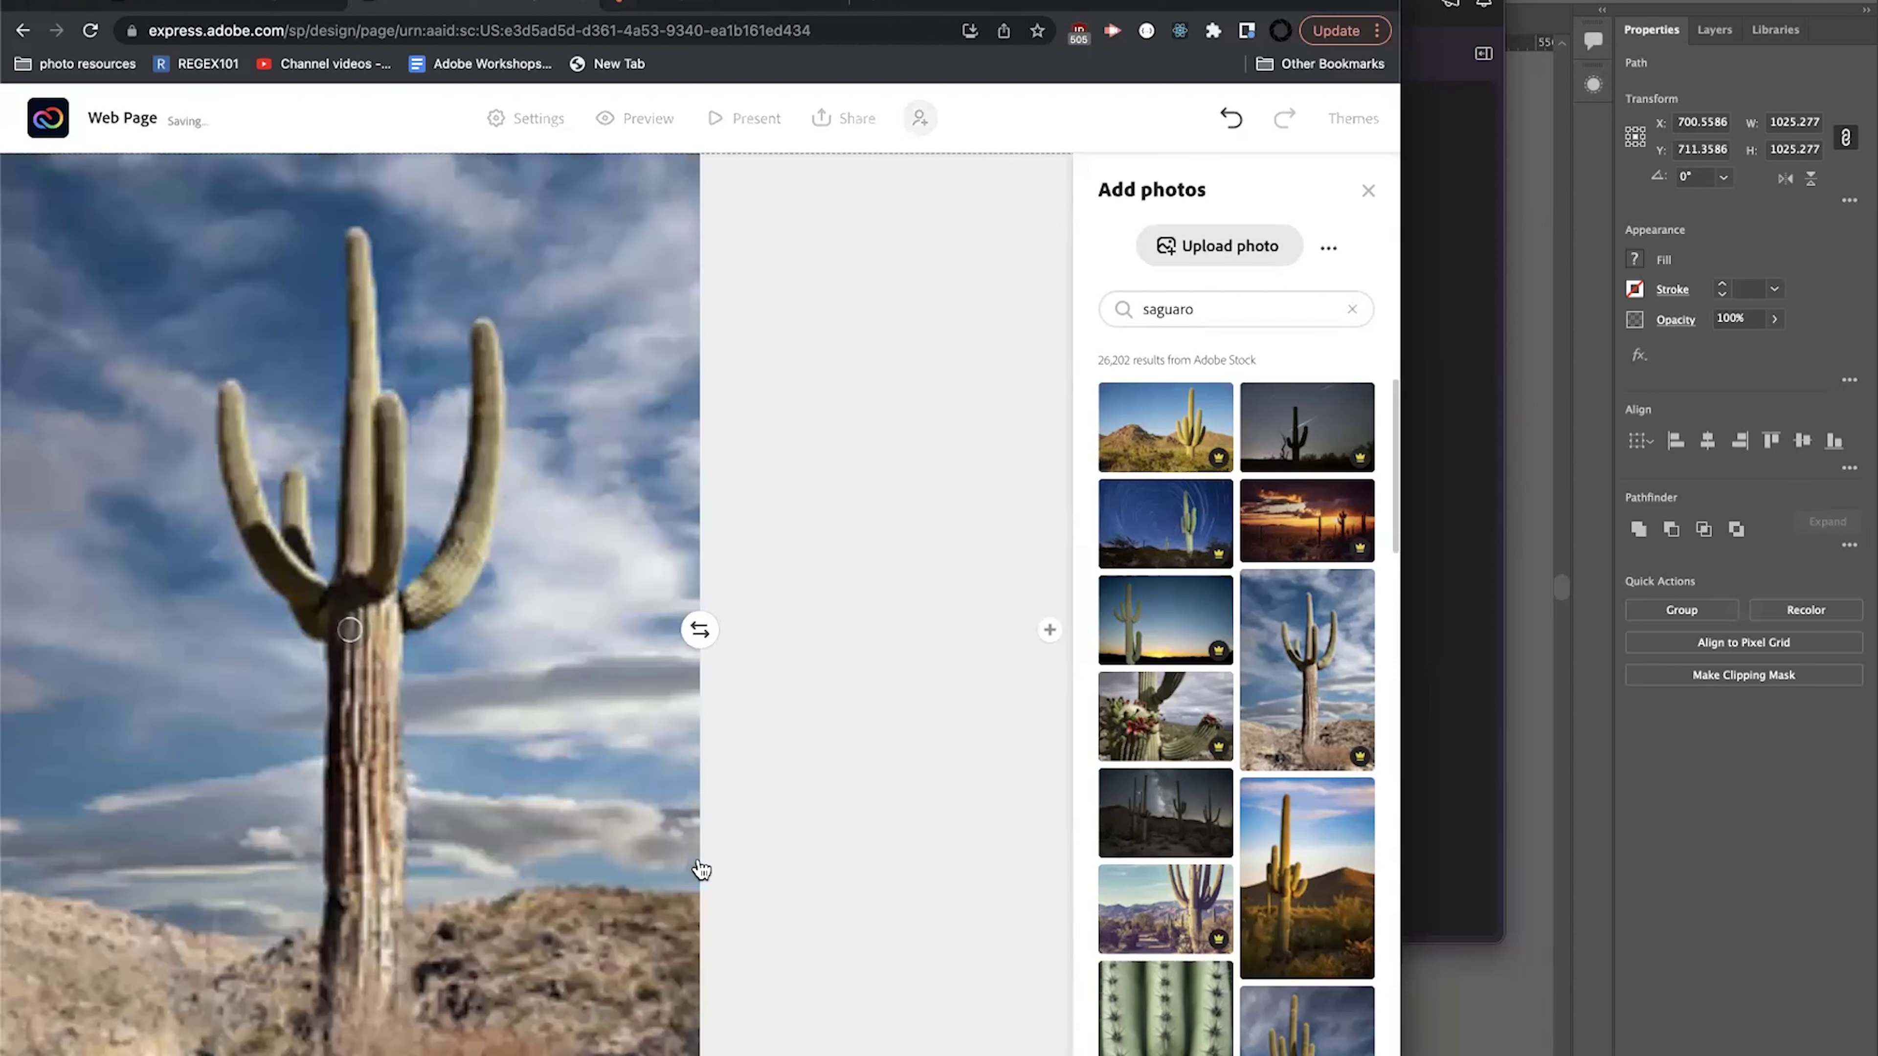
Add an H1 heading reading "Title Text" in the empty half of the split layout.
click(897, 652)
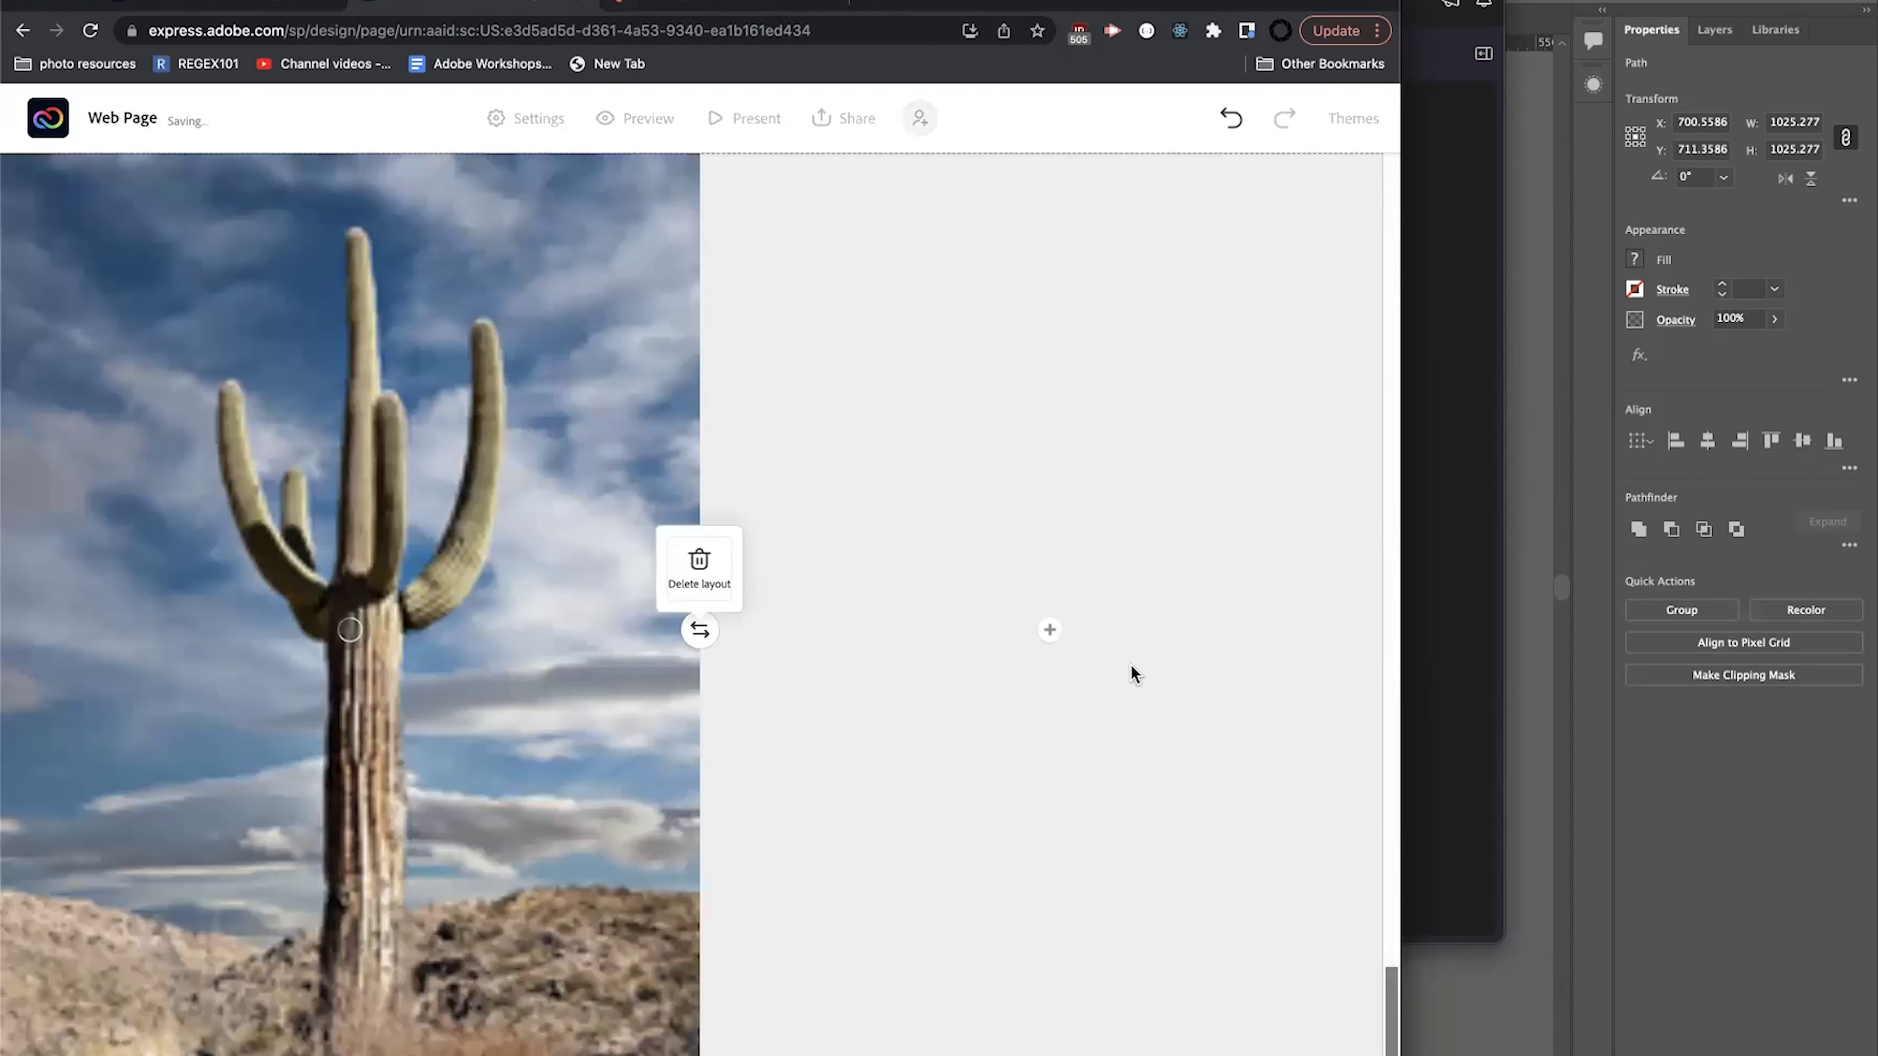
click(1061, 633)
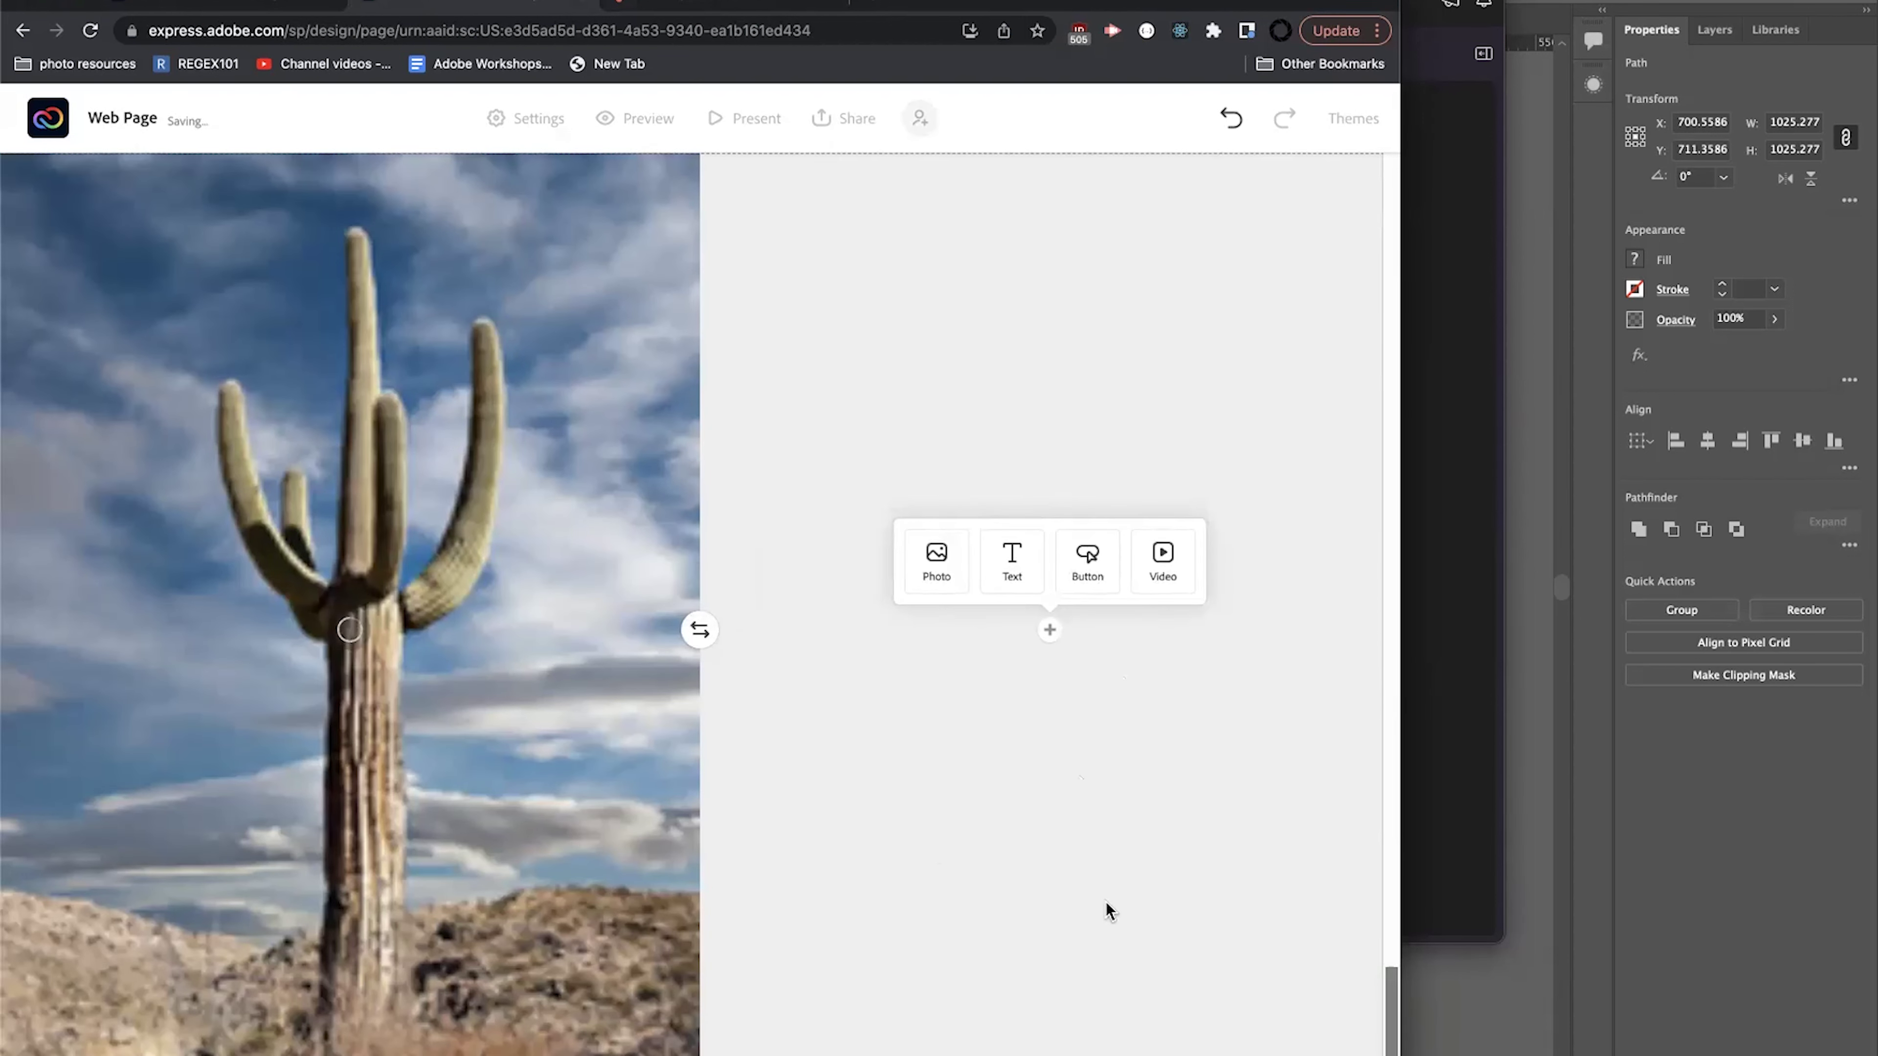
click(1029, 580)
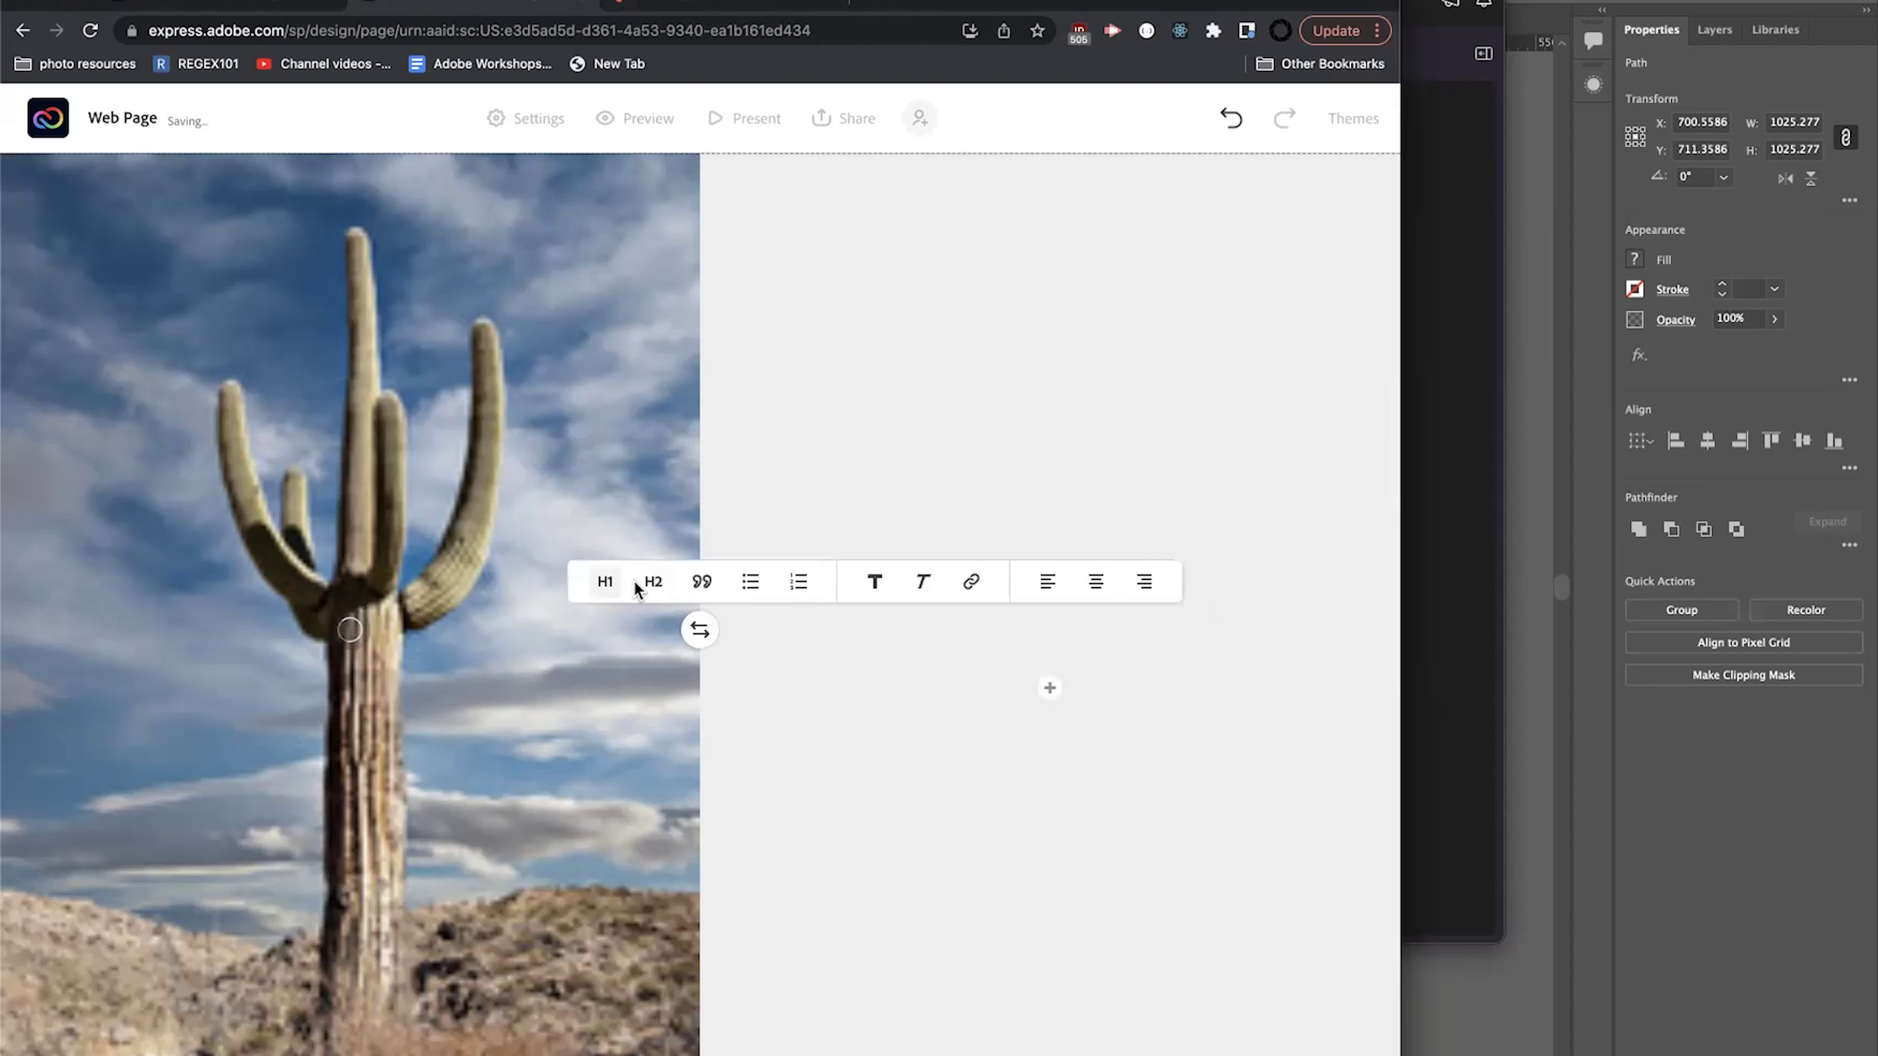
click(613, 580)
text(Title Text)
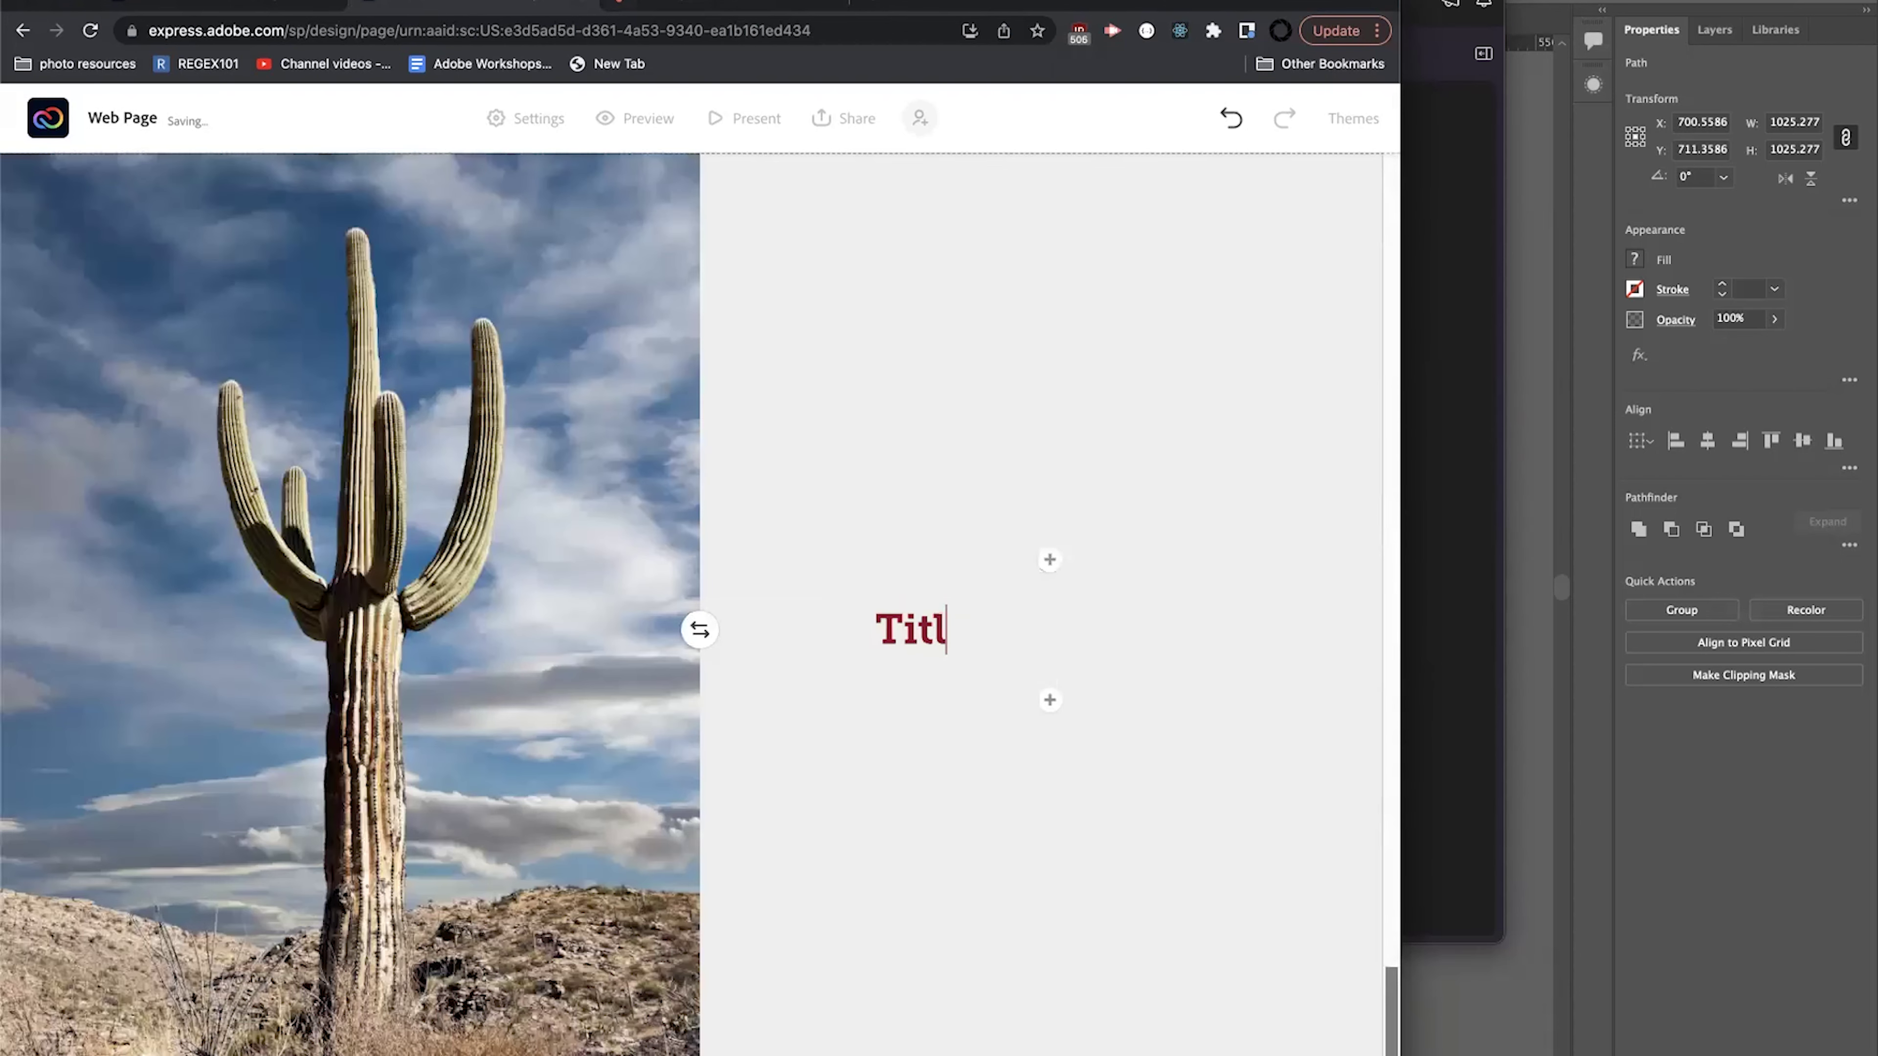
Search the stock photos for "spines" and insert the cactus photo with blue sky and white clouds below the heading.
click(1050, 699)
click(924, 629)
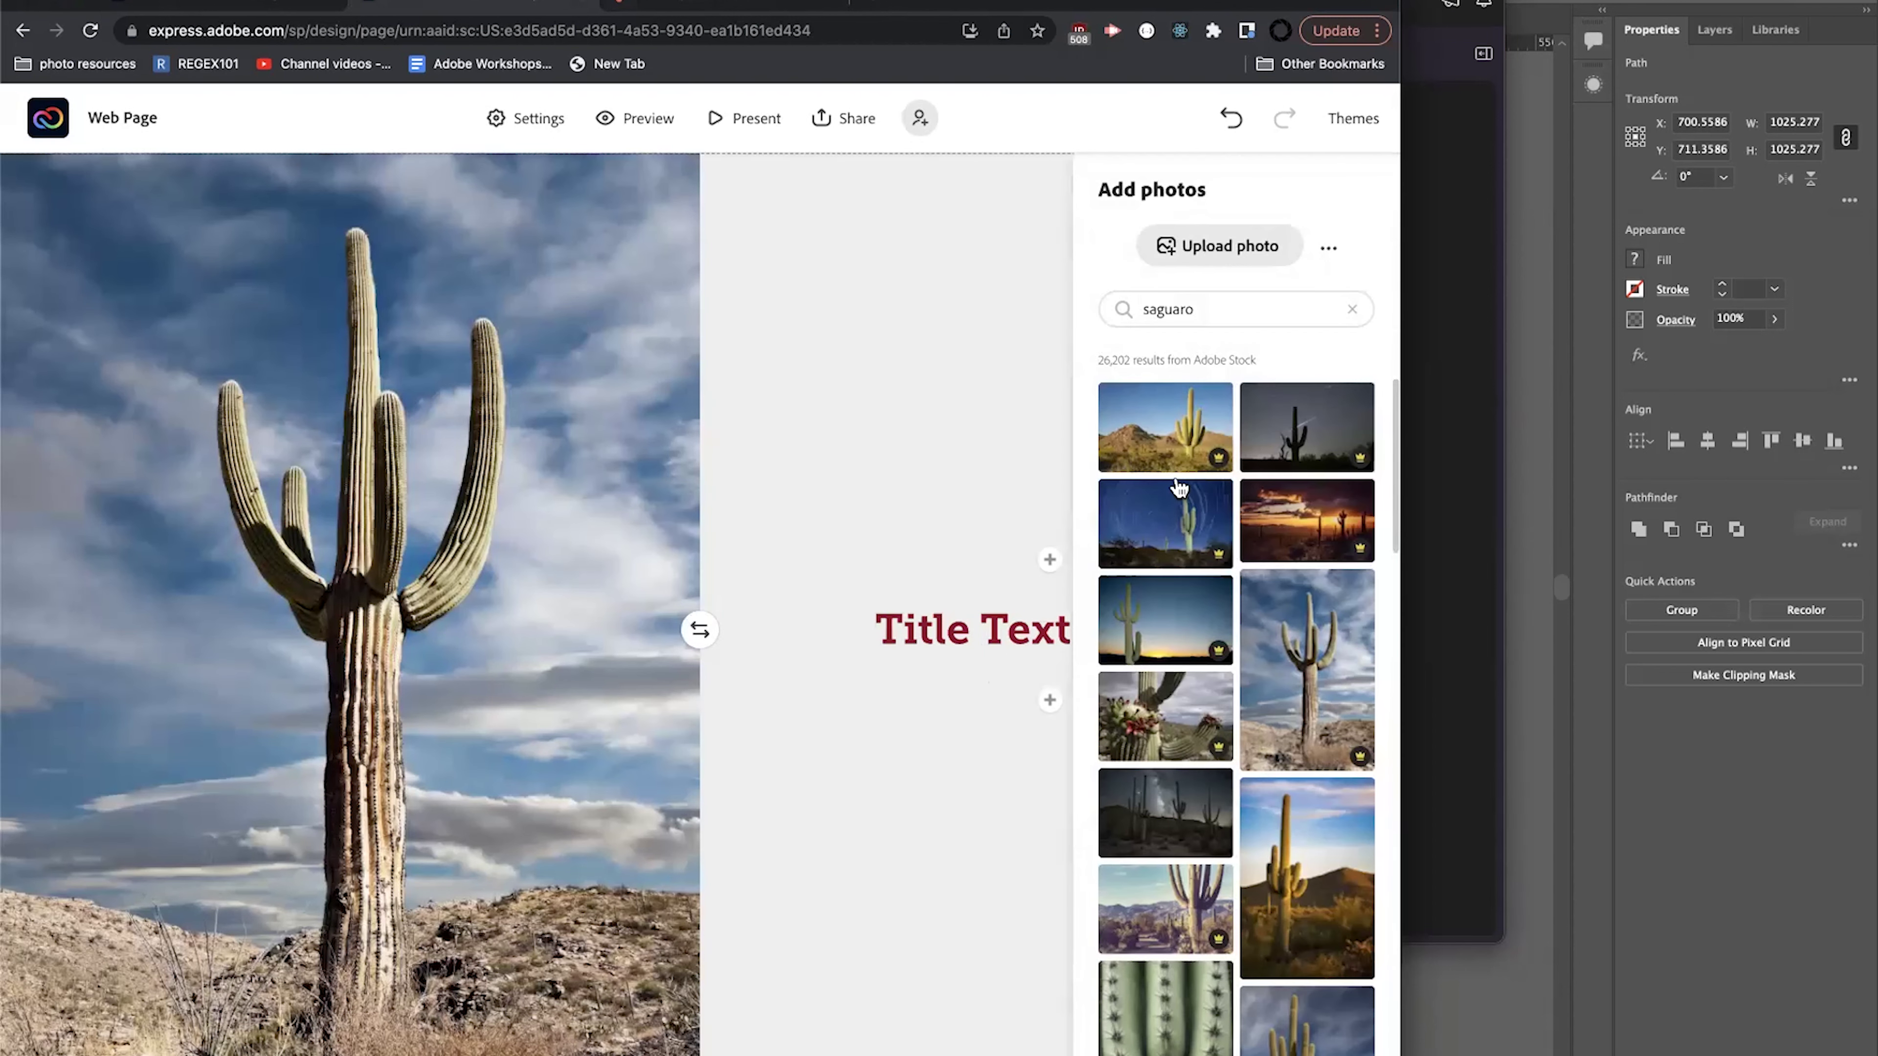
click(1348, 314)
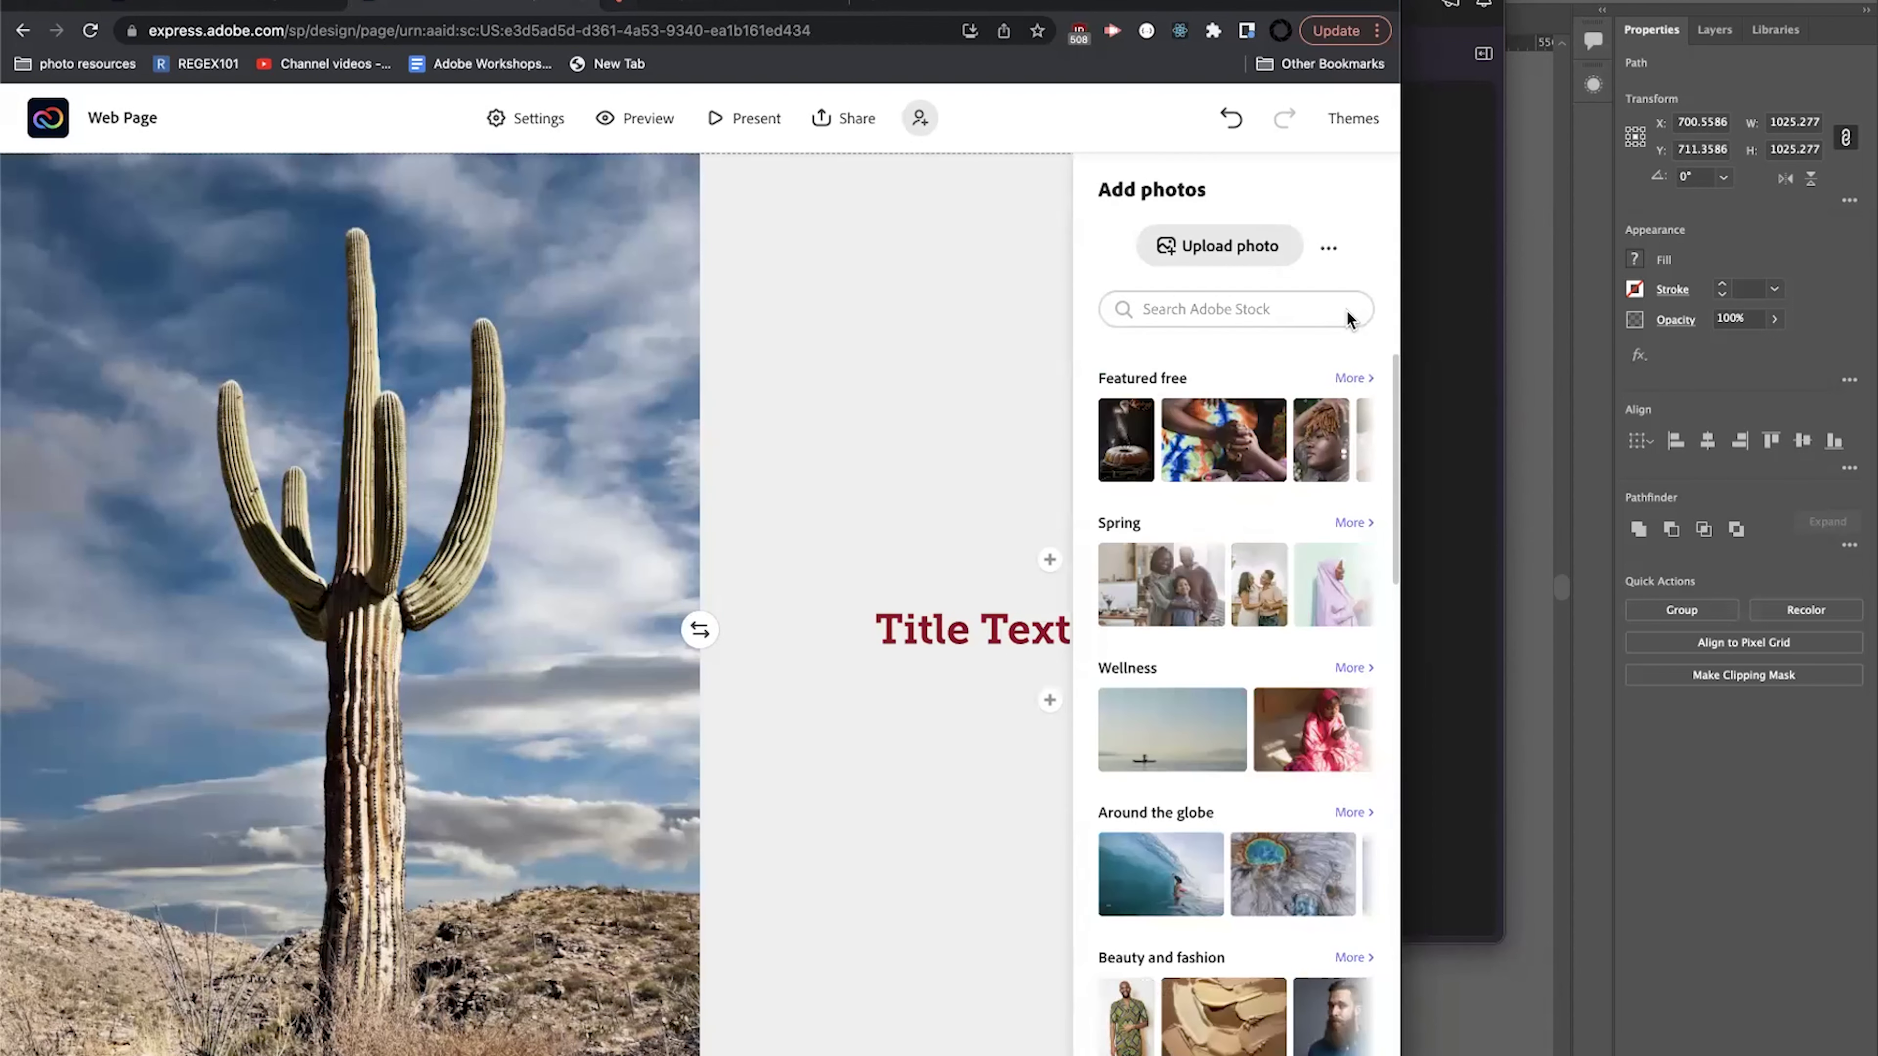
text(spines)
key(Return)
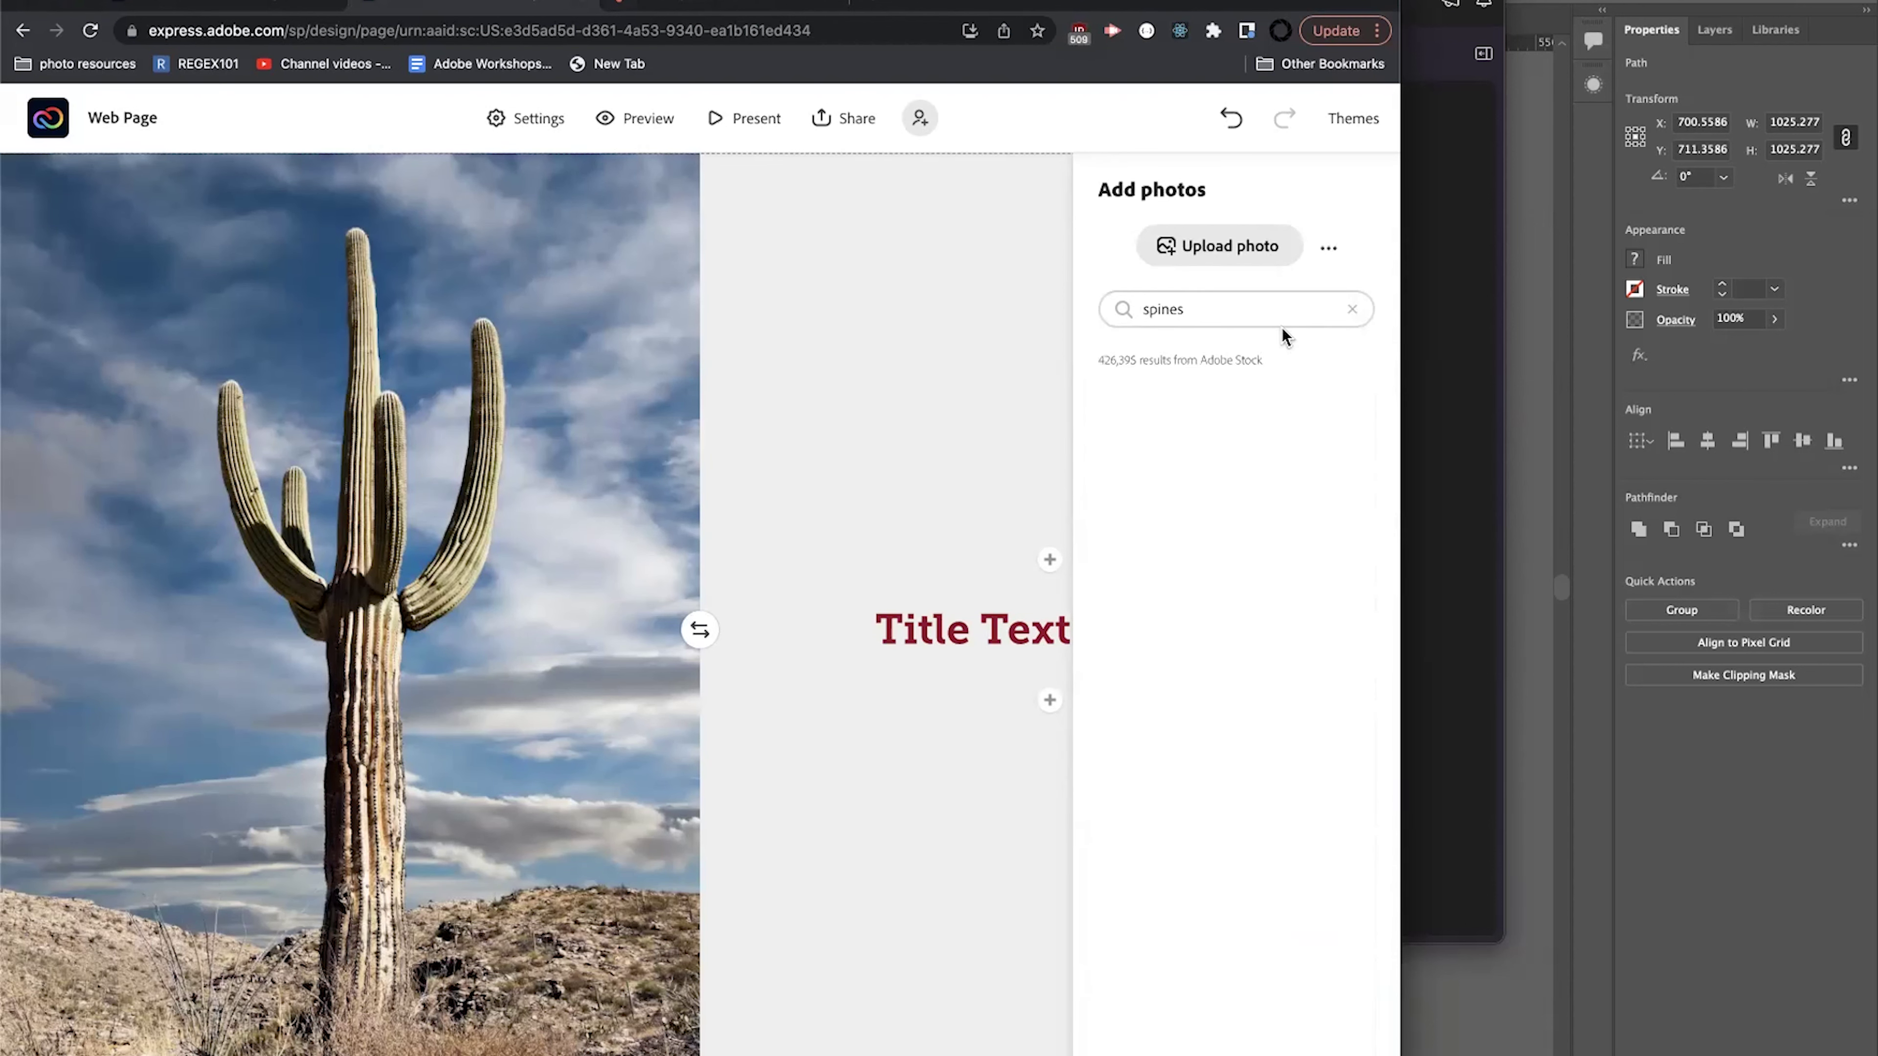
scroll(1255, 509, down, 10)
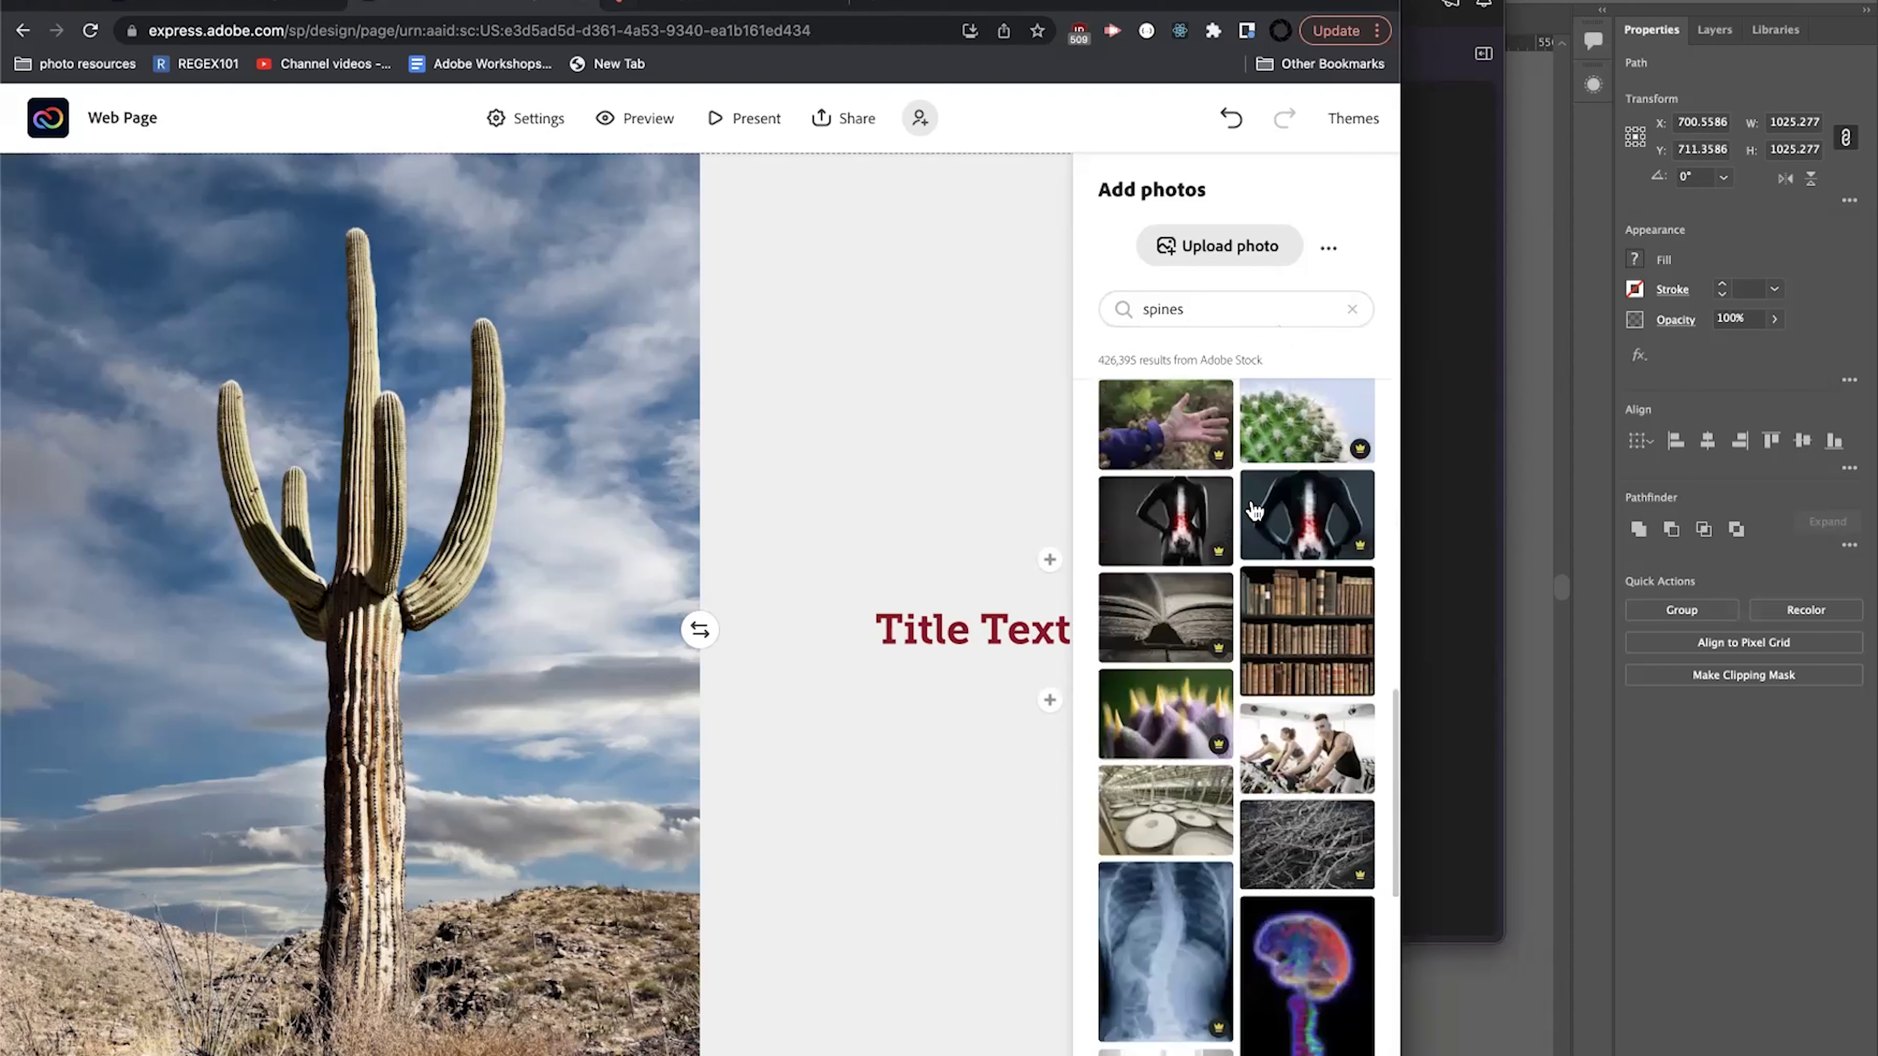
scroll(1255, 509, down, 8)
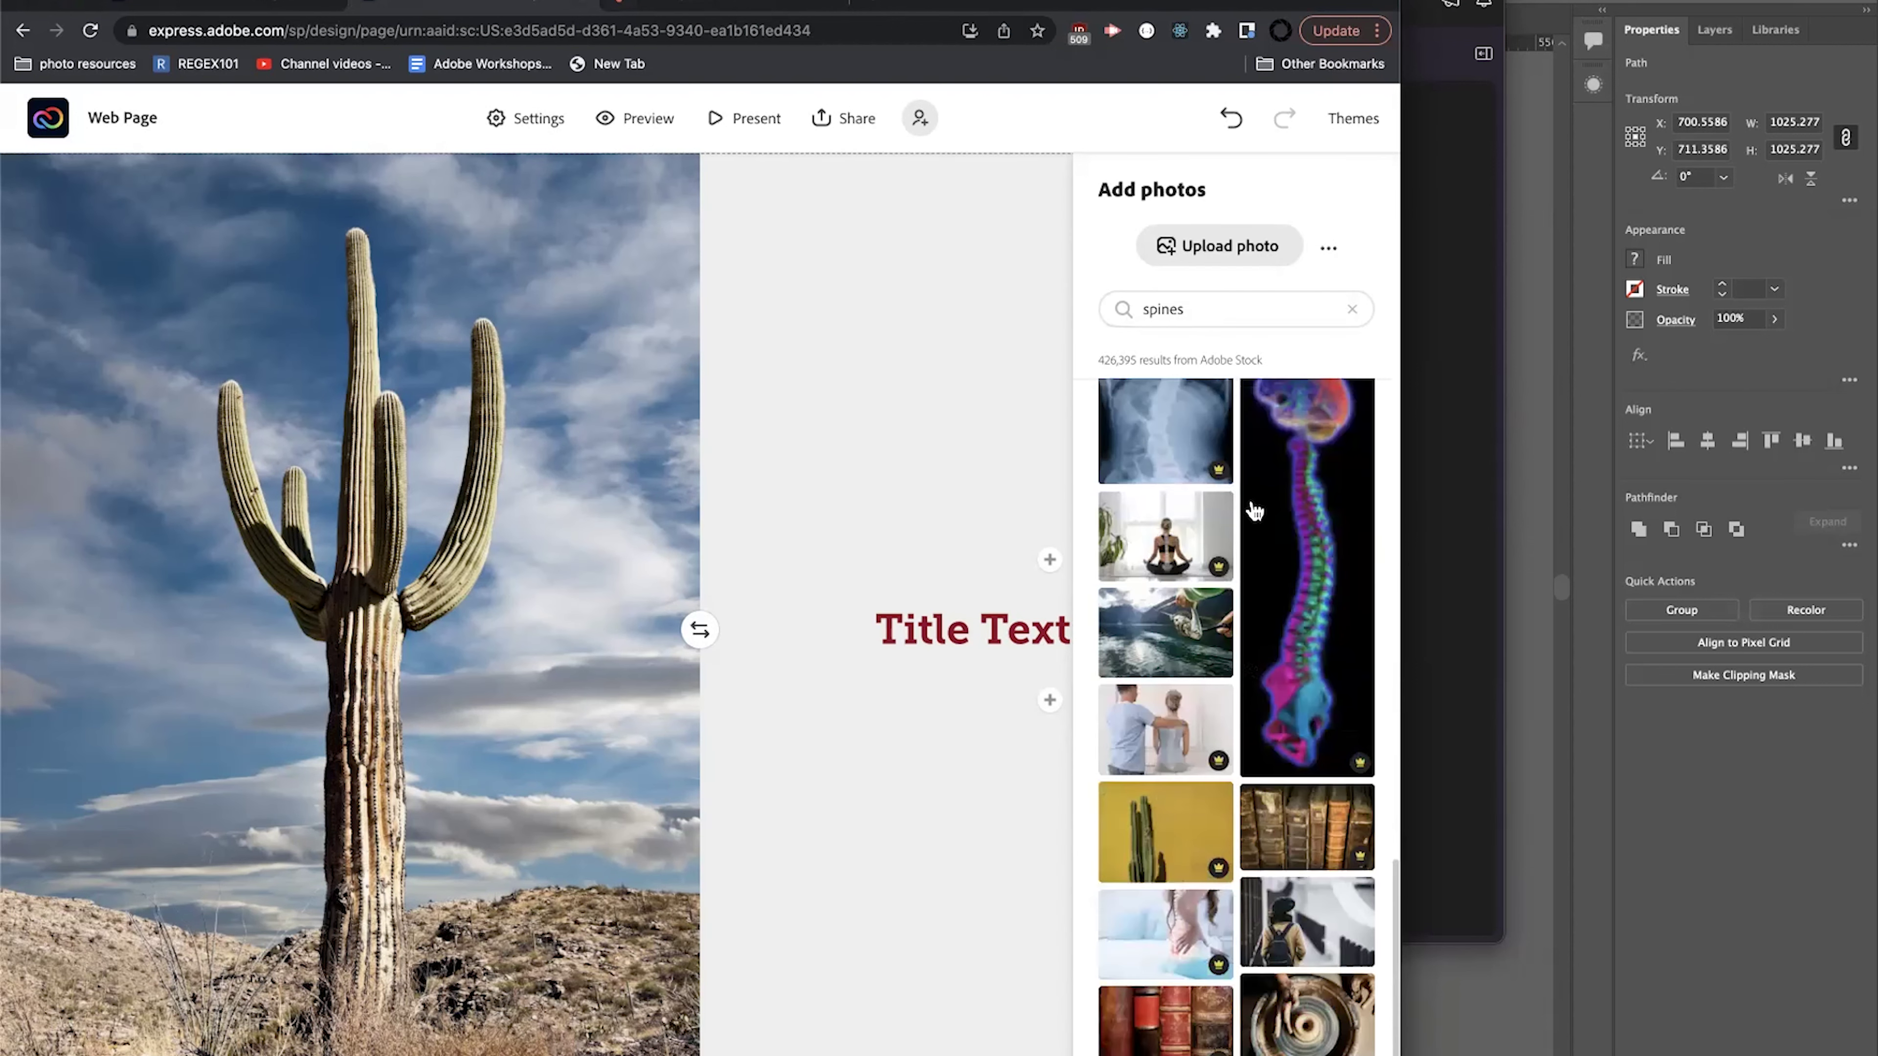
scroll(1144, 832, down, 5)
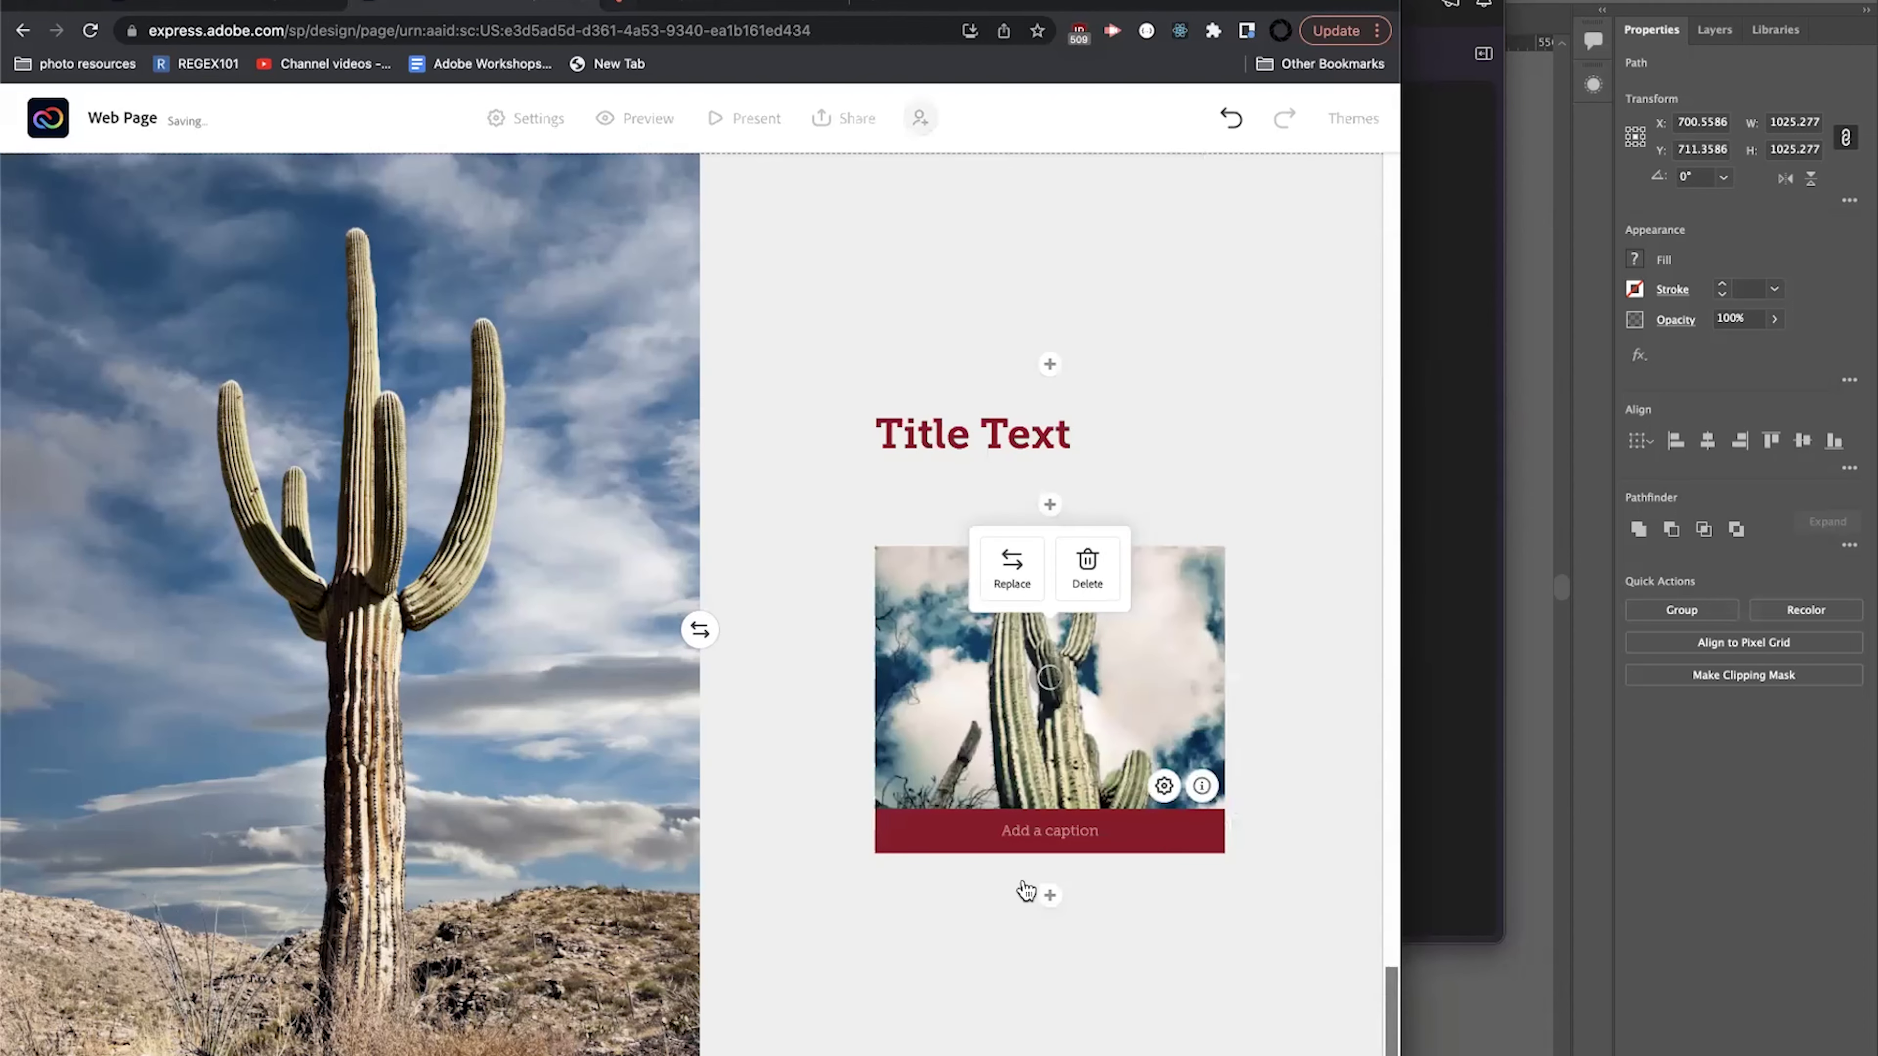
Add a button labelled "Saguaro National Park" below the cactus photo in the split layout.
click(1050, 896)
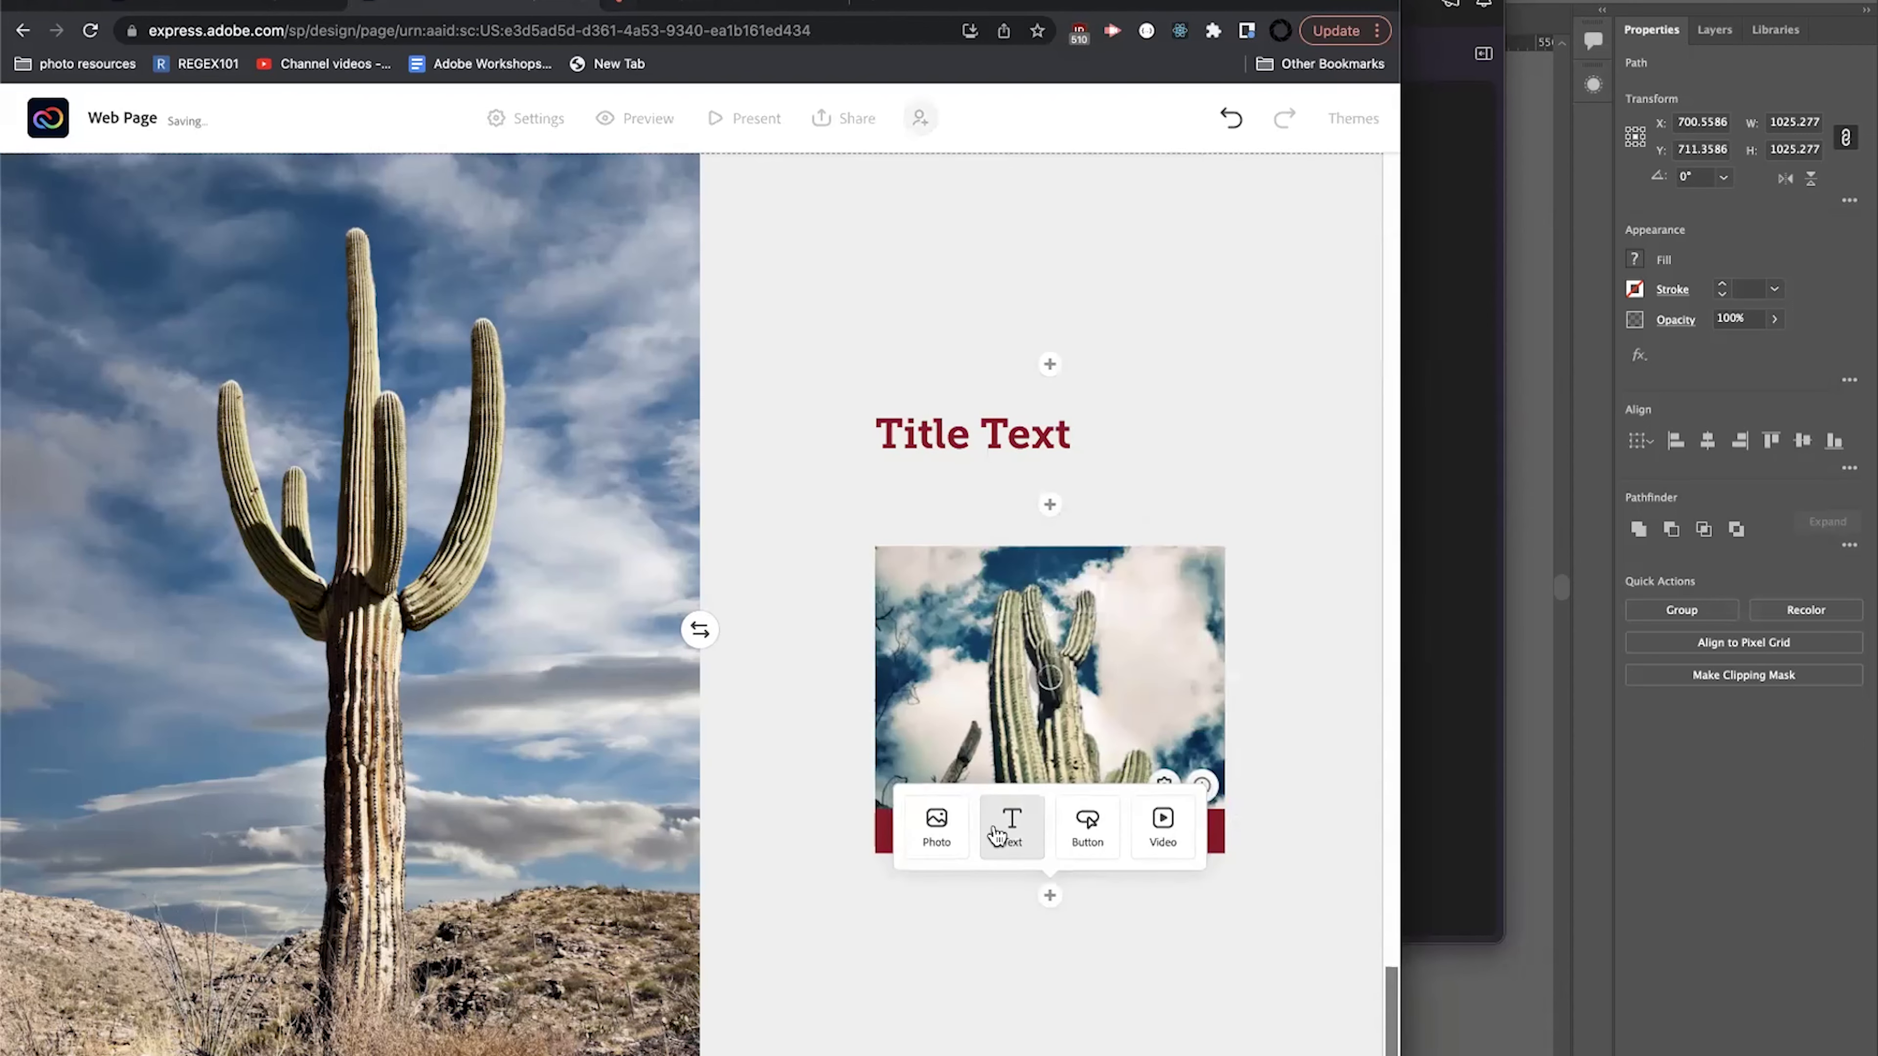
click(1085, 829)
text(Saguaro Natio)
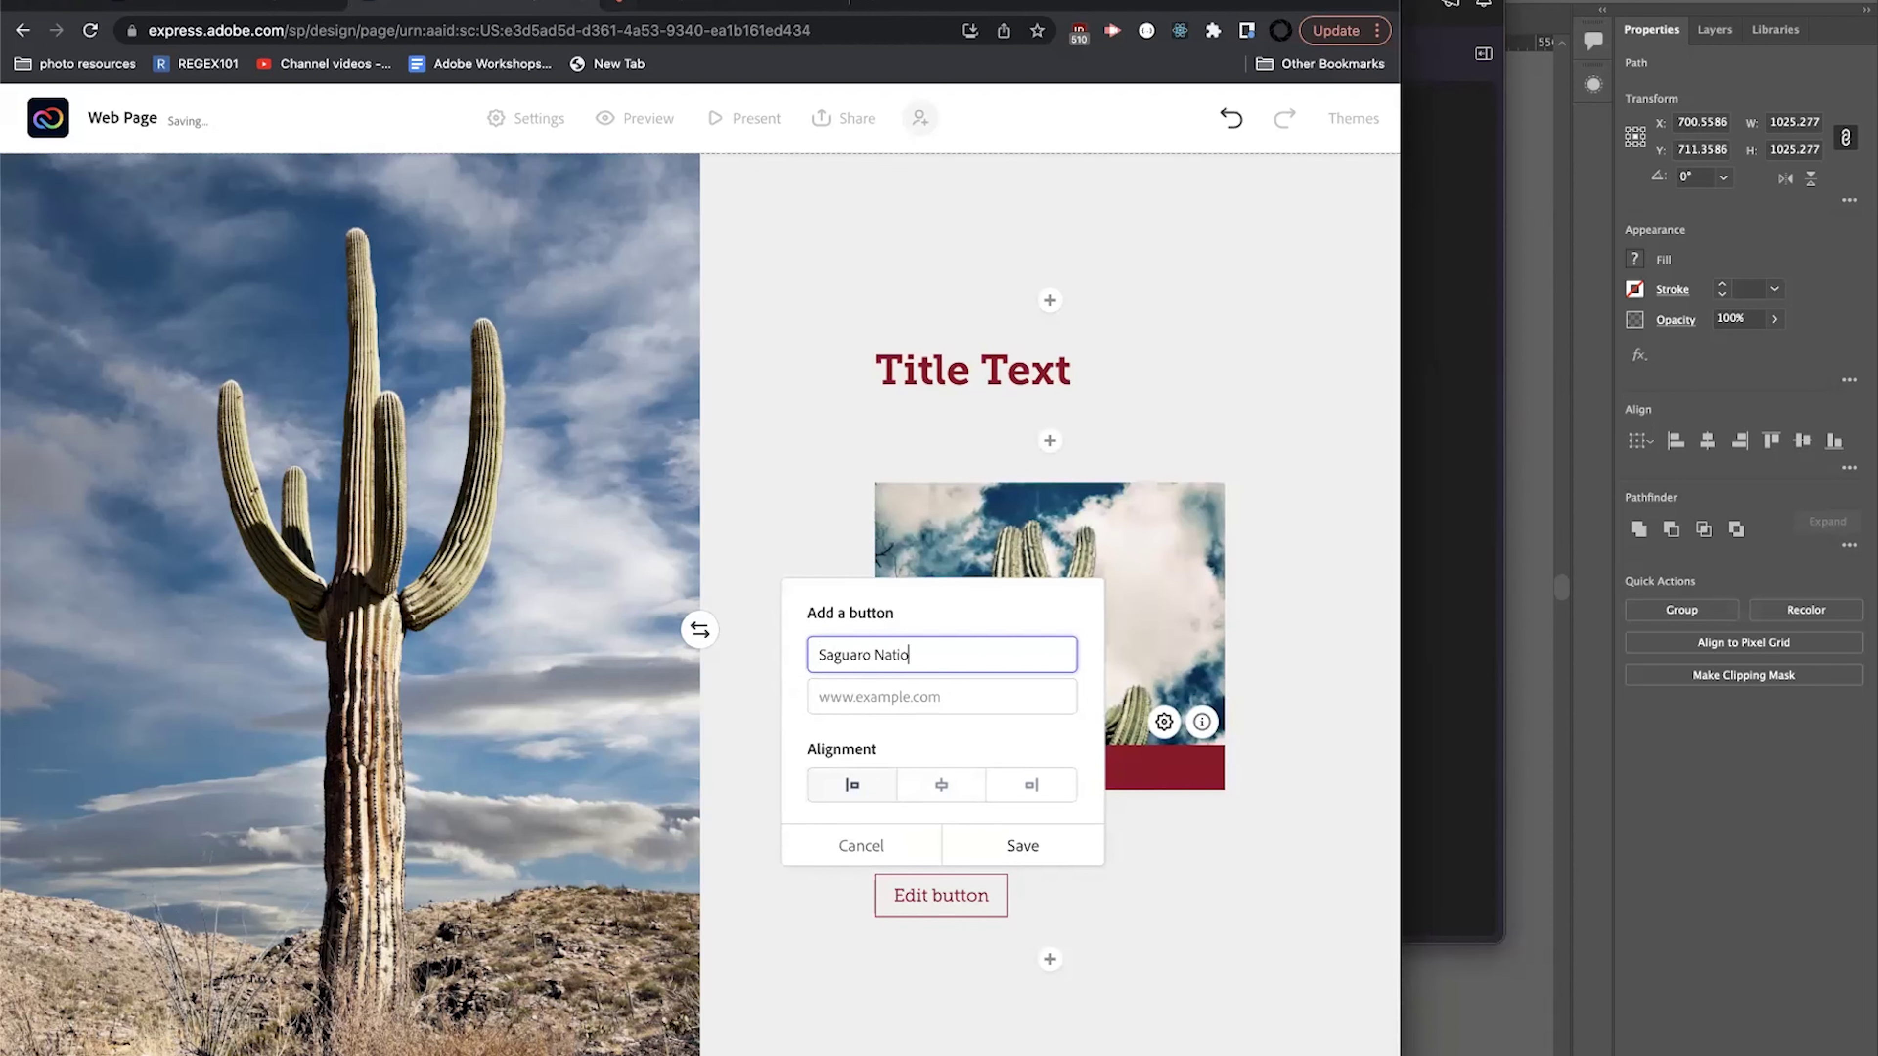
text(nal Park)
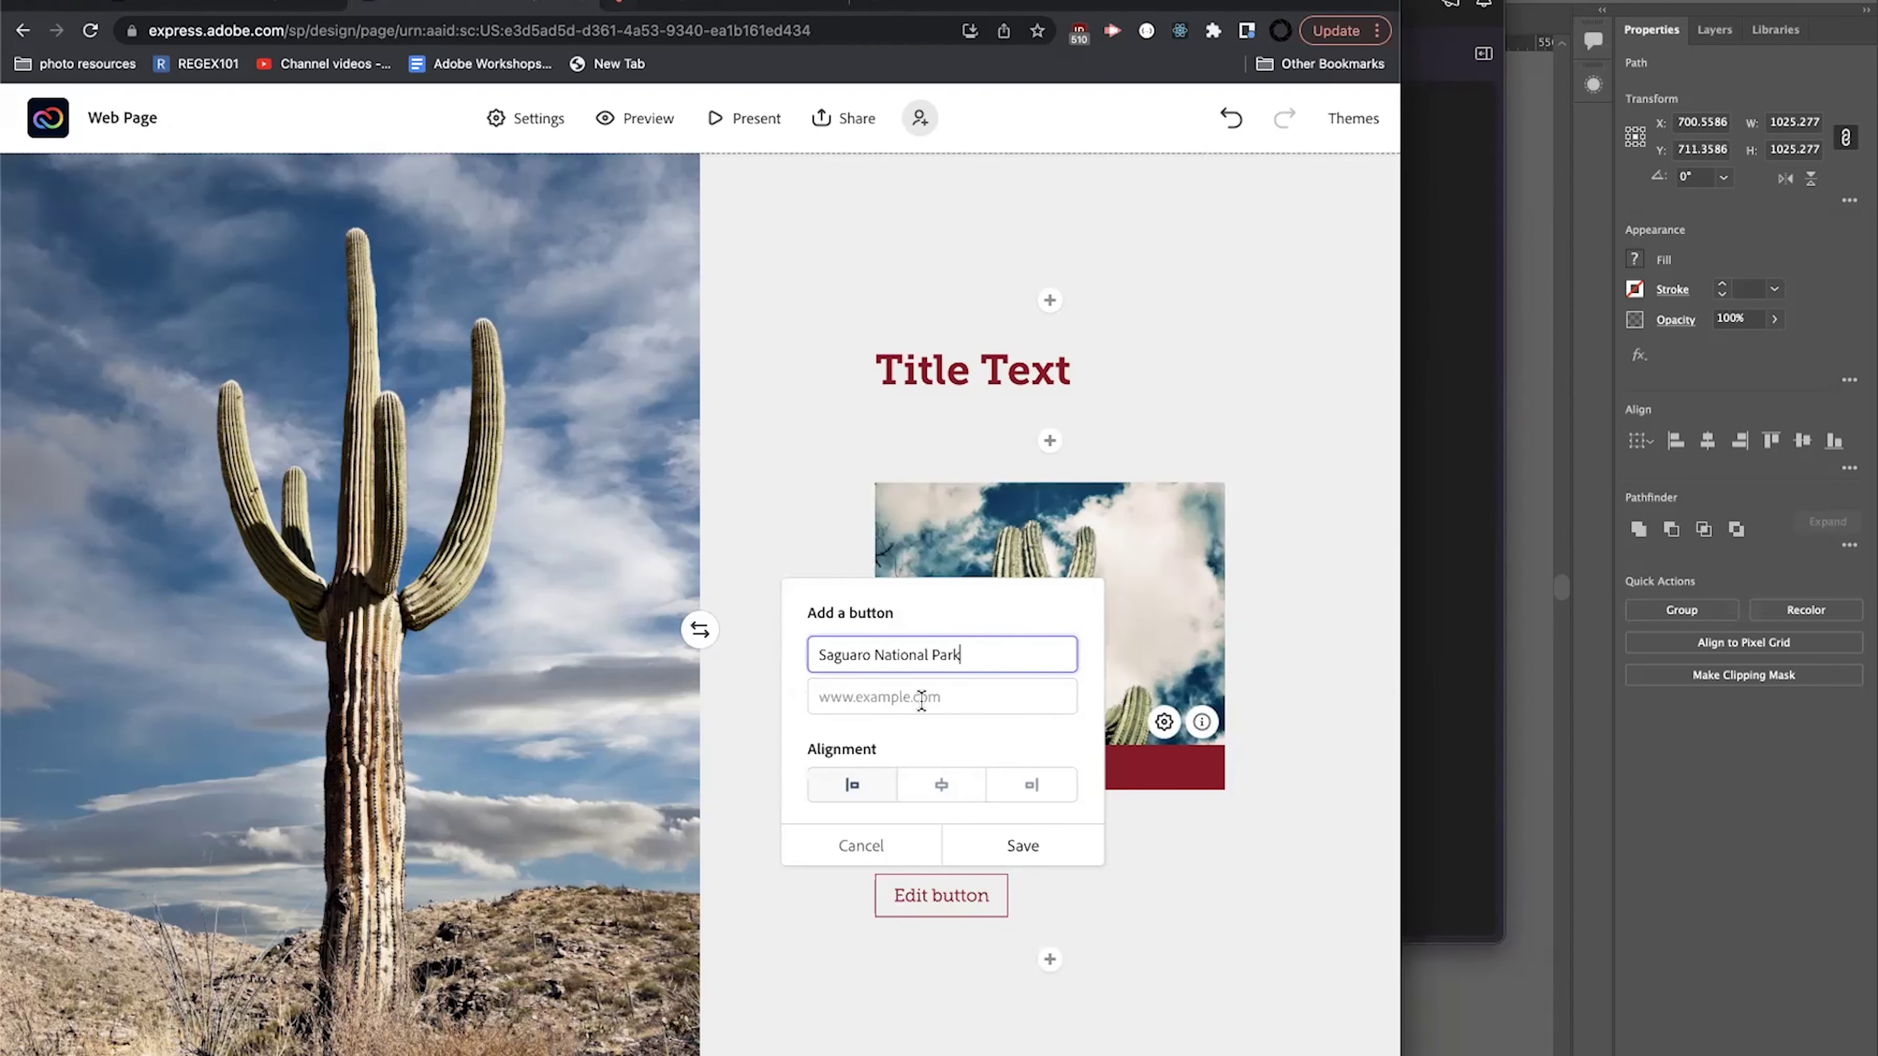
Find the National Park Service page through a Google search for "saguaro national park" in a new tab and copy its web address.
key(ctrl+t)
text(saguaro)
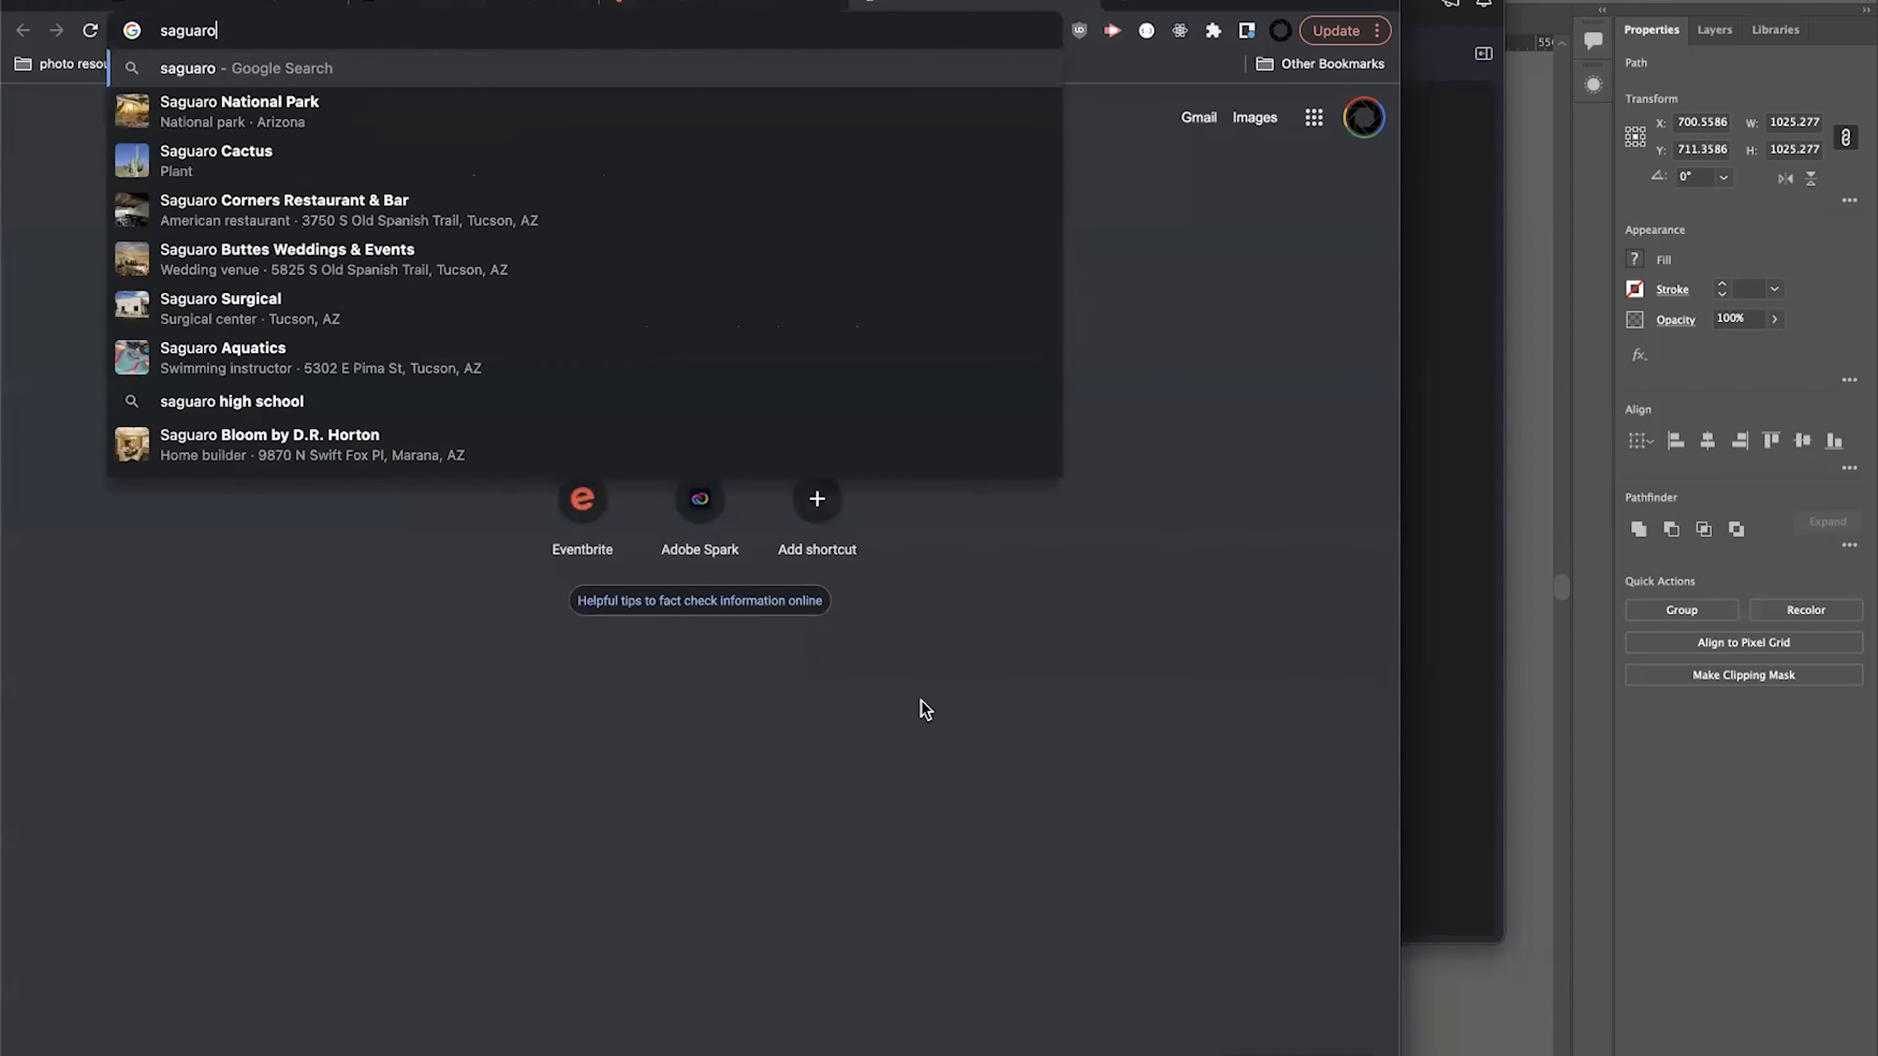
text( nation)
key(Return)
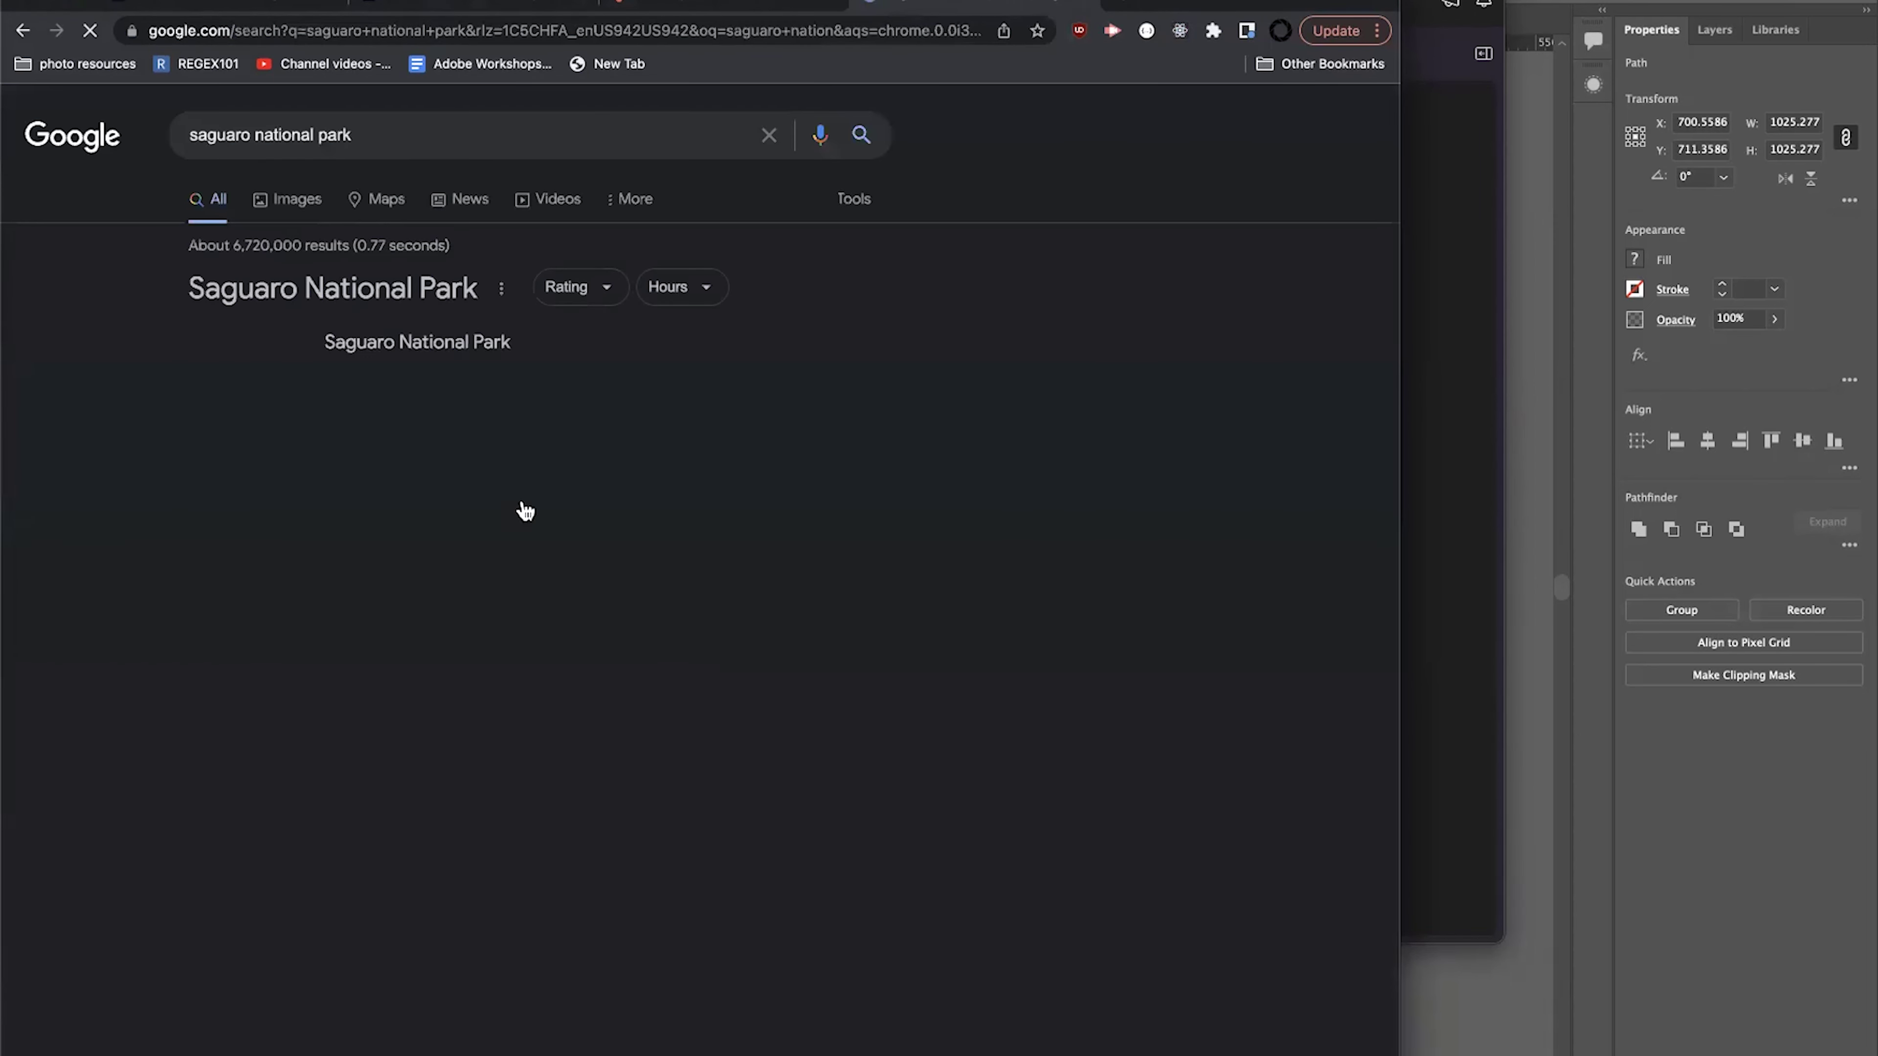
click(373, 905)
click(194, 31)
key(ctrl+c)
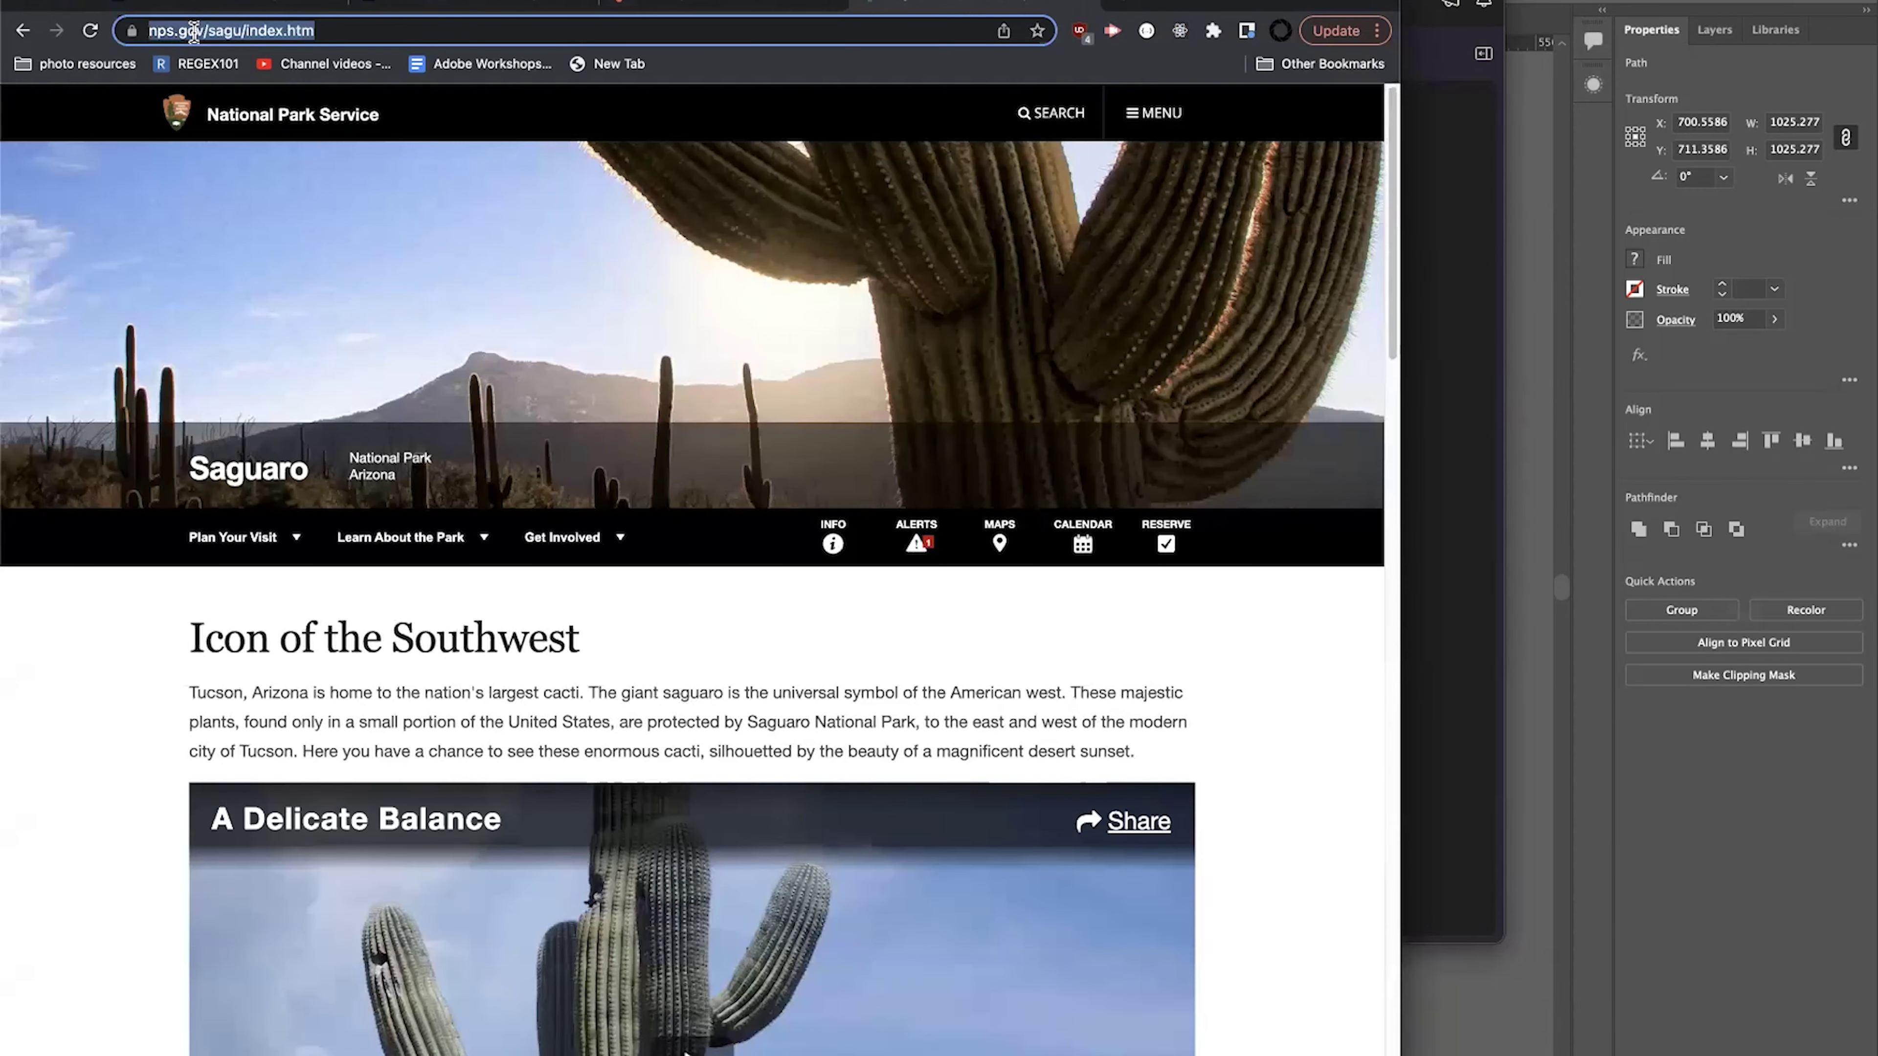
key(ctrl+shift+Tab)
key(ctrl+shift+Tab)
click(873, 704)
key(ctrl+v)
click(941, 784)
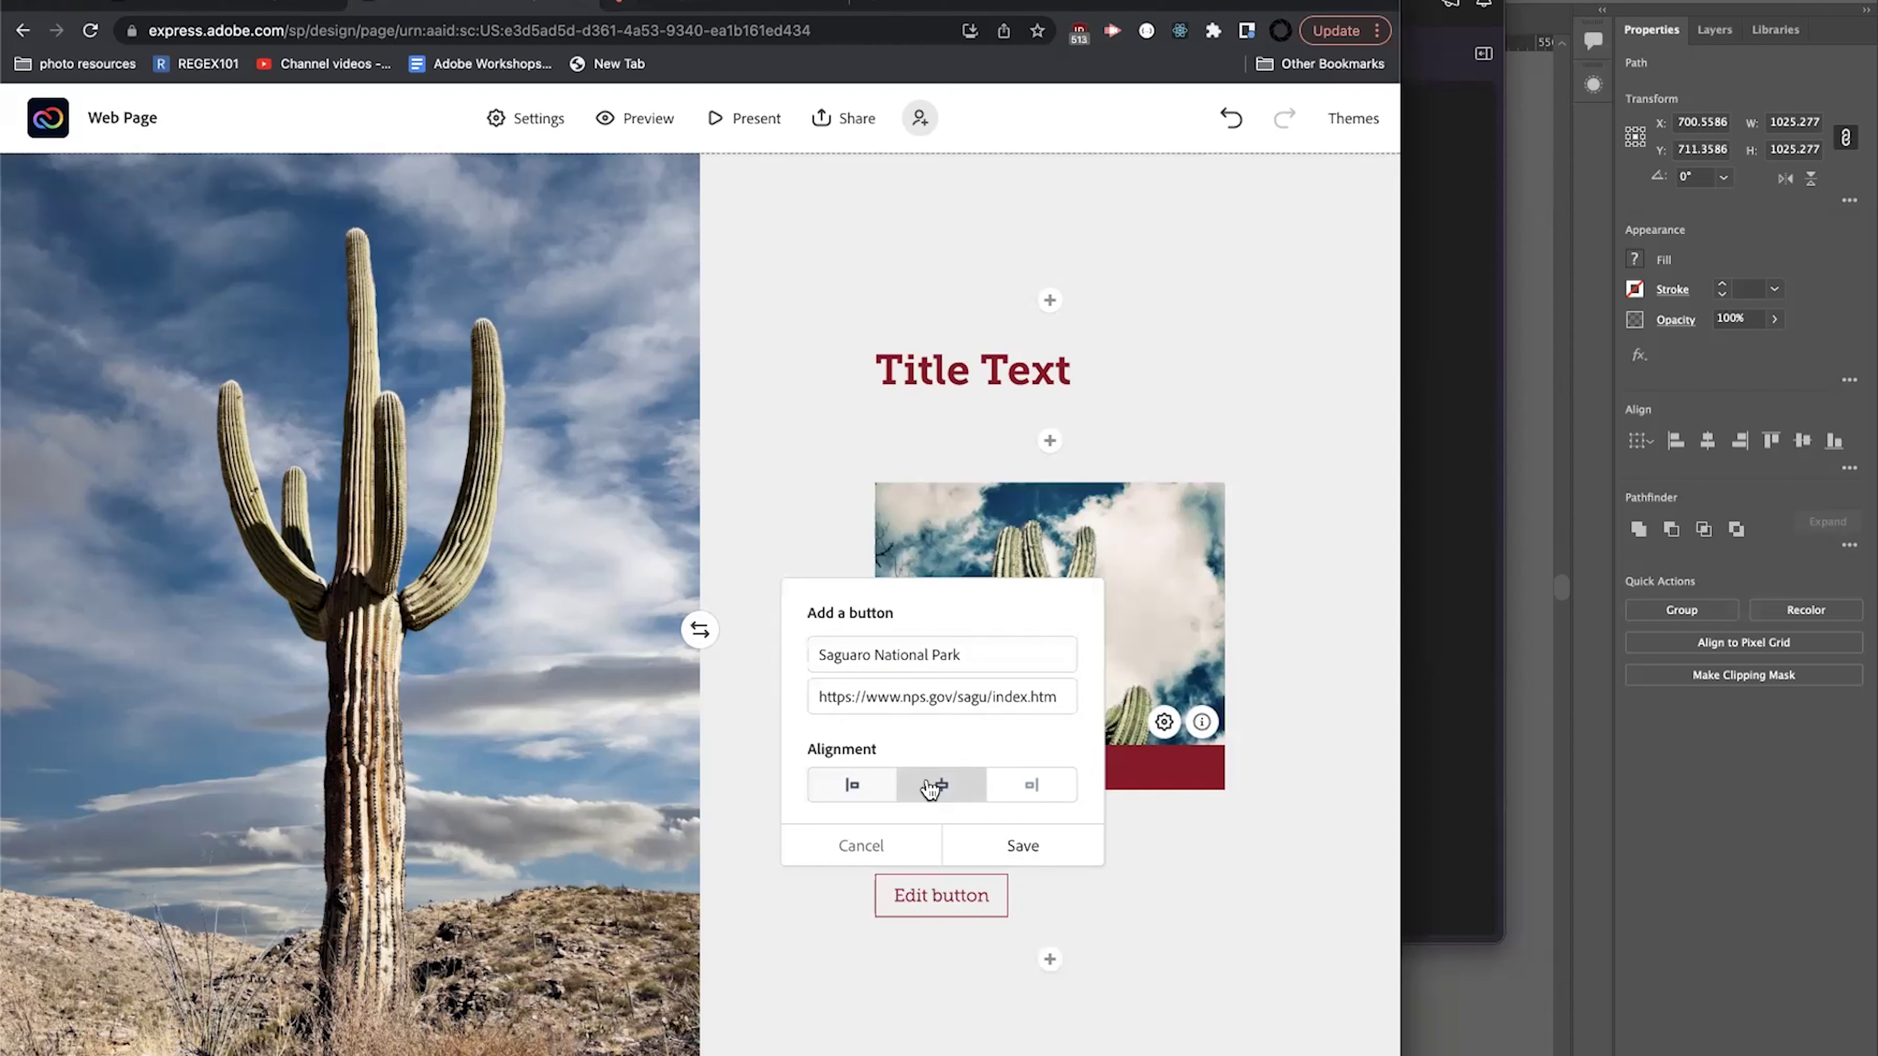
click(1021, 845)
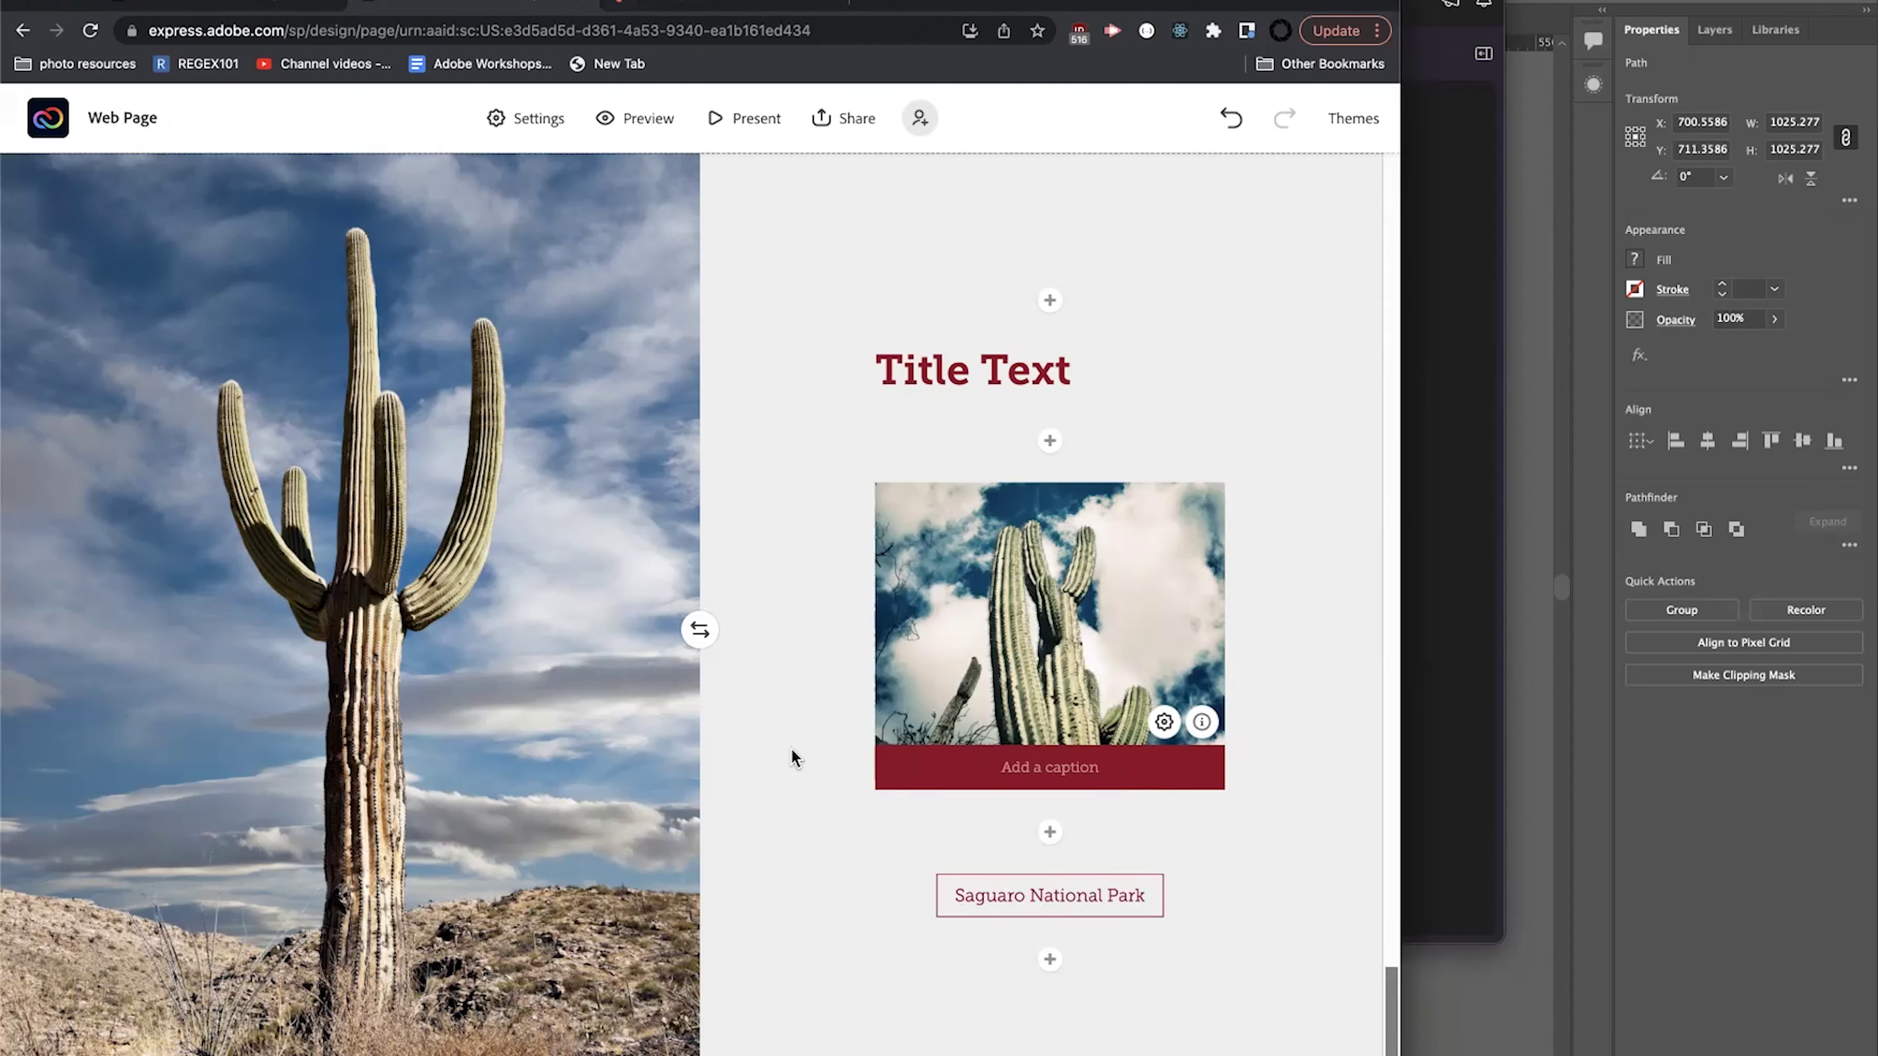
Review the whole page from the new split layout back up to the title header.
scroll(805, 495, down, 10)
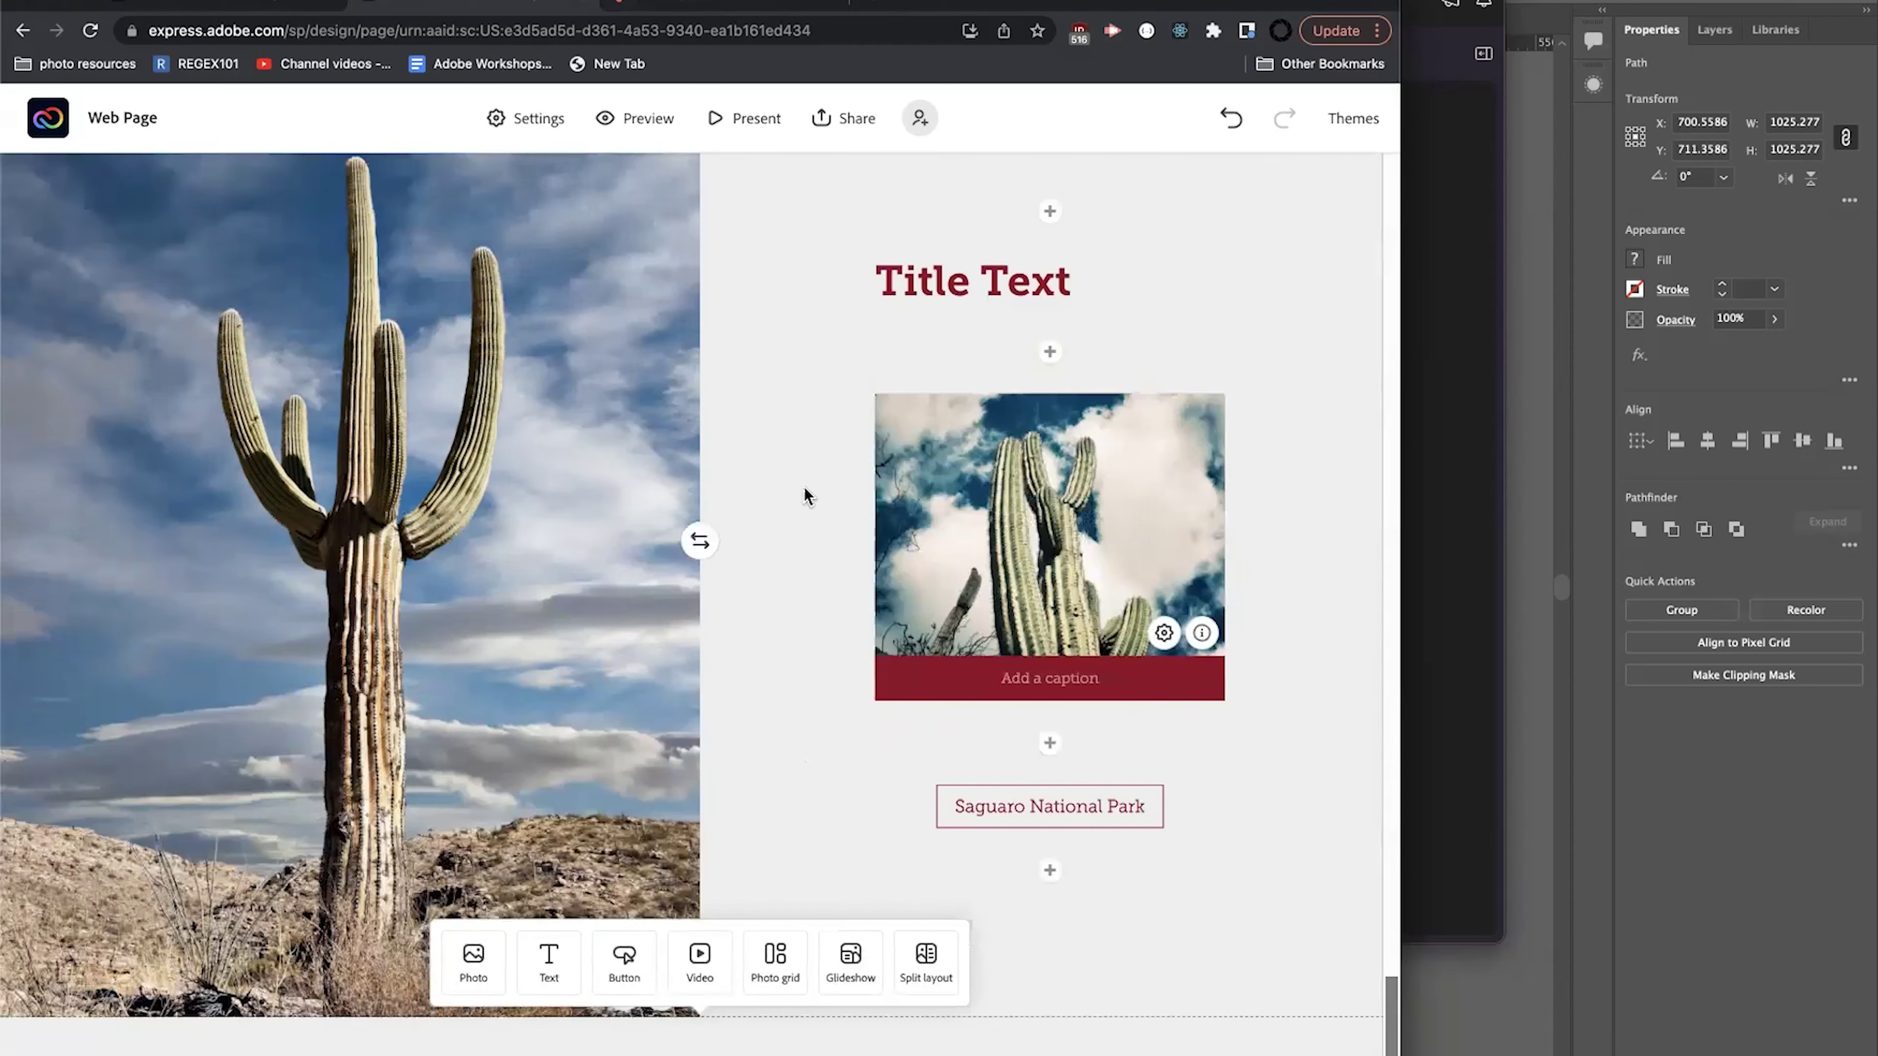
scroll(805, 495, up, 10)
scroll(805, 494, down, 10)
scroll(798, 444, up, 5)
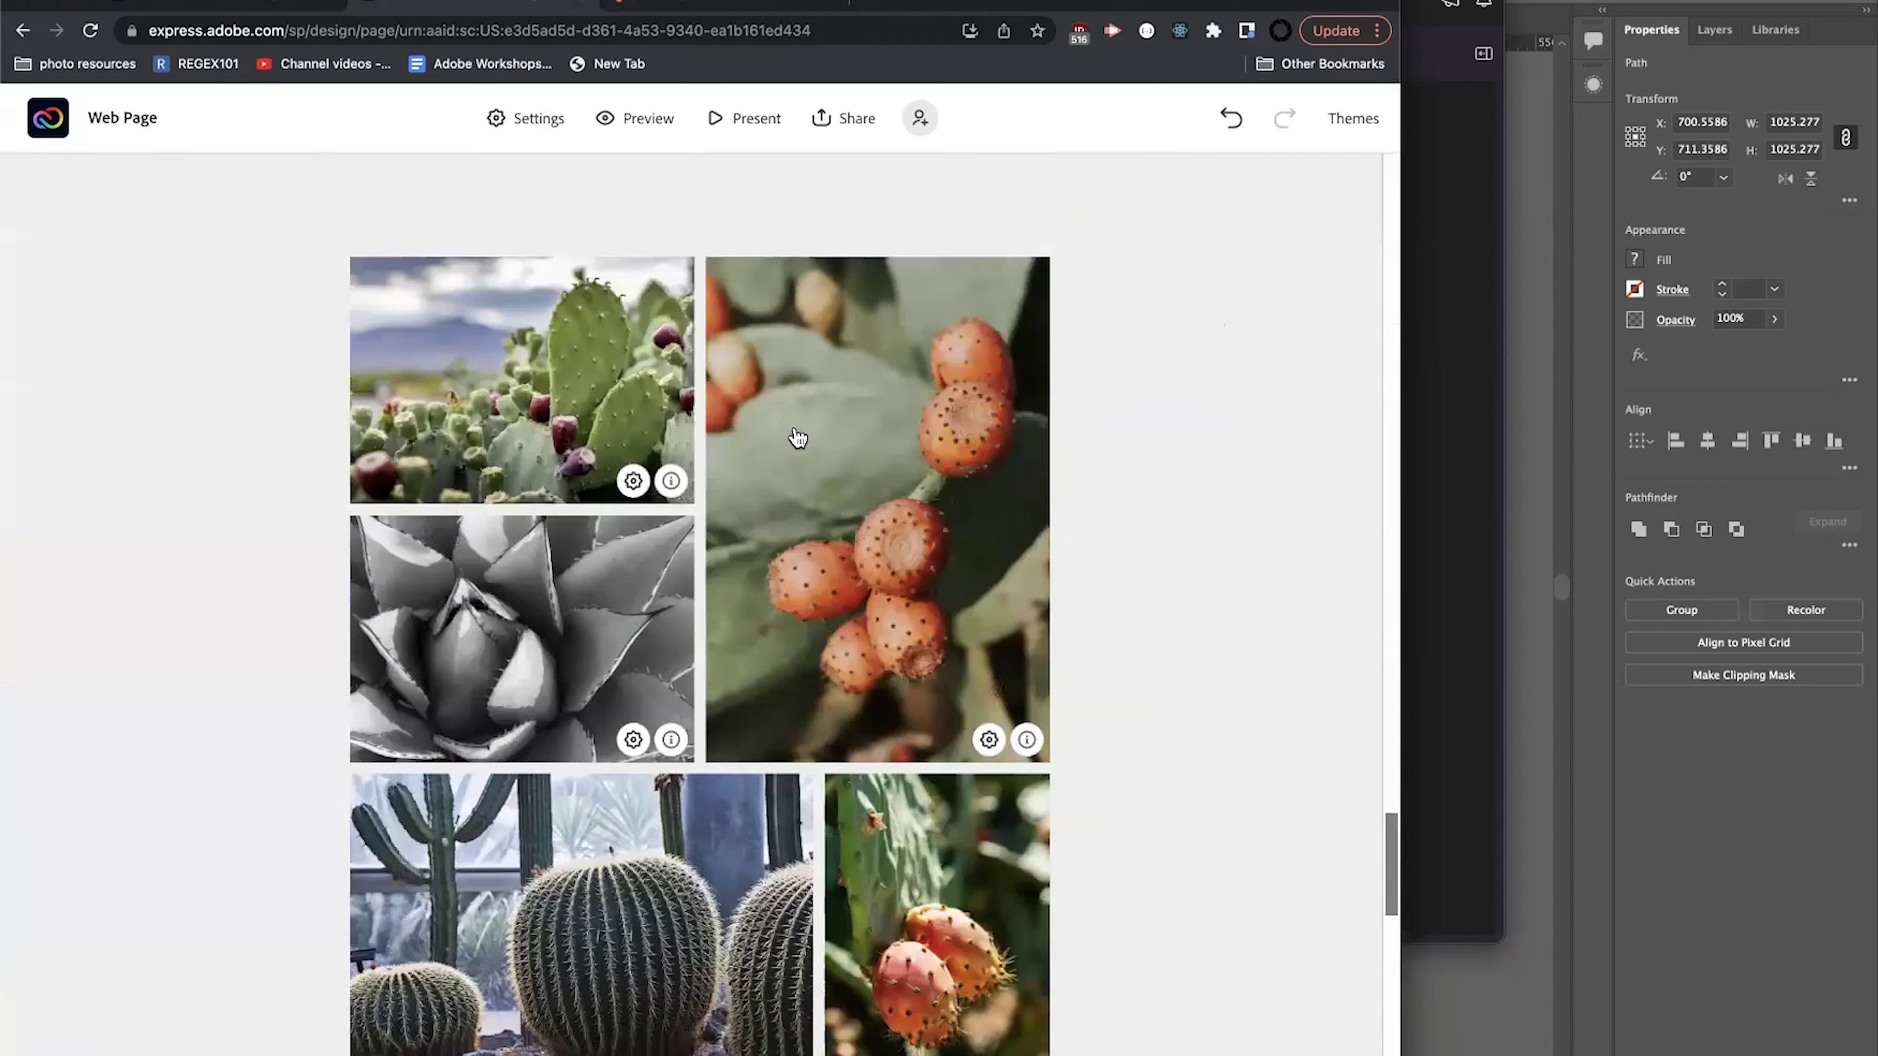
scroll(796, 459, up, 10)
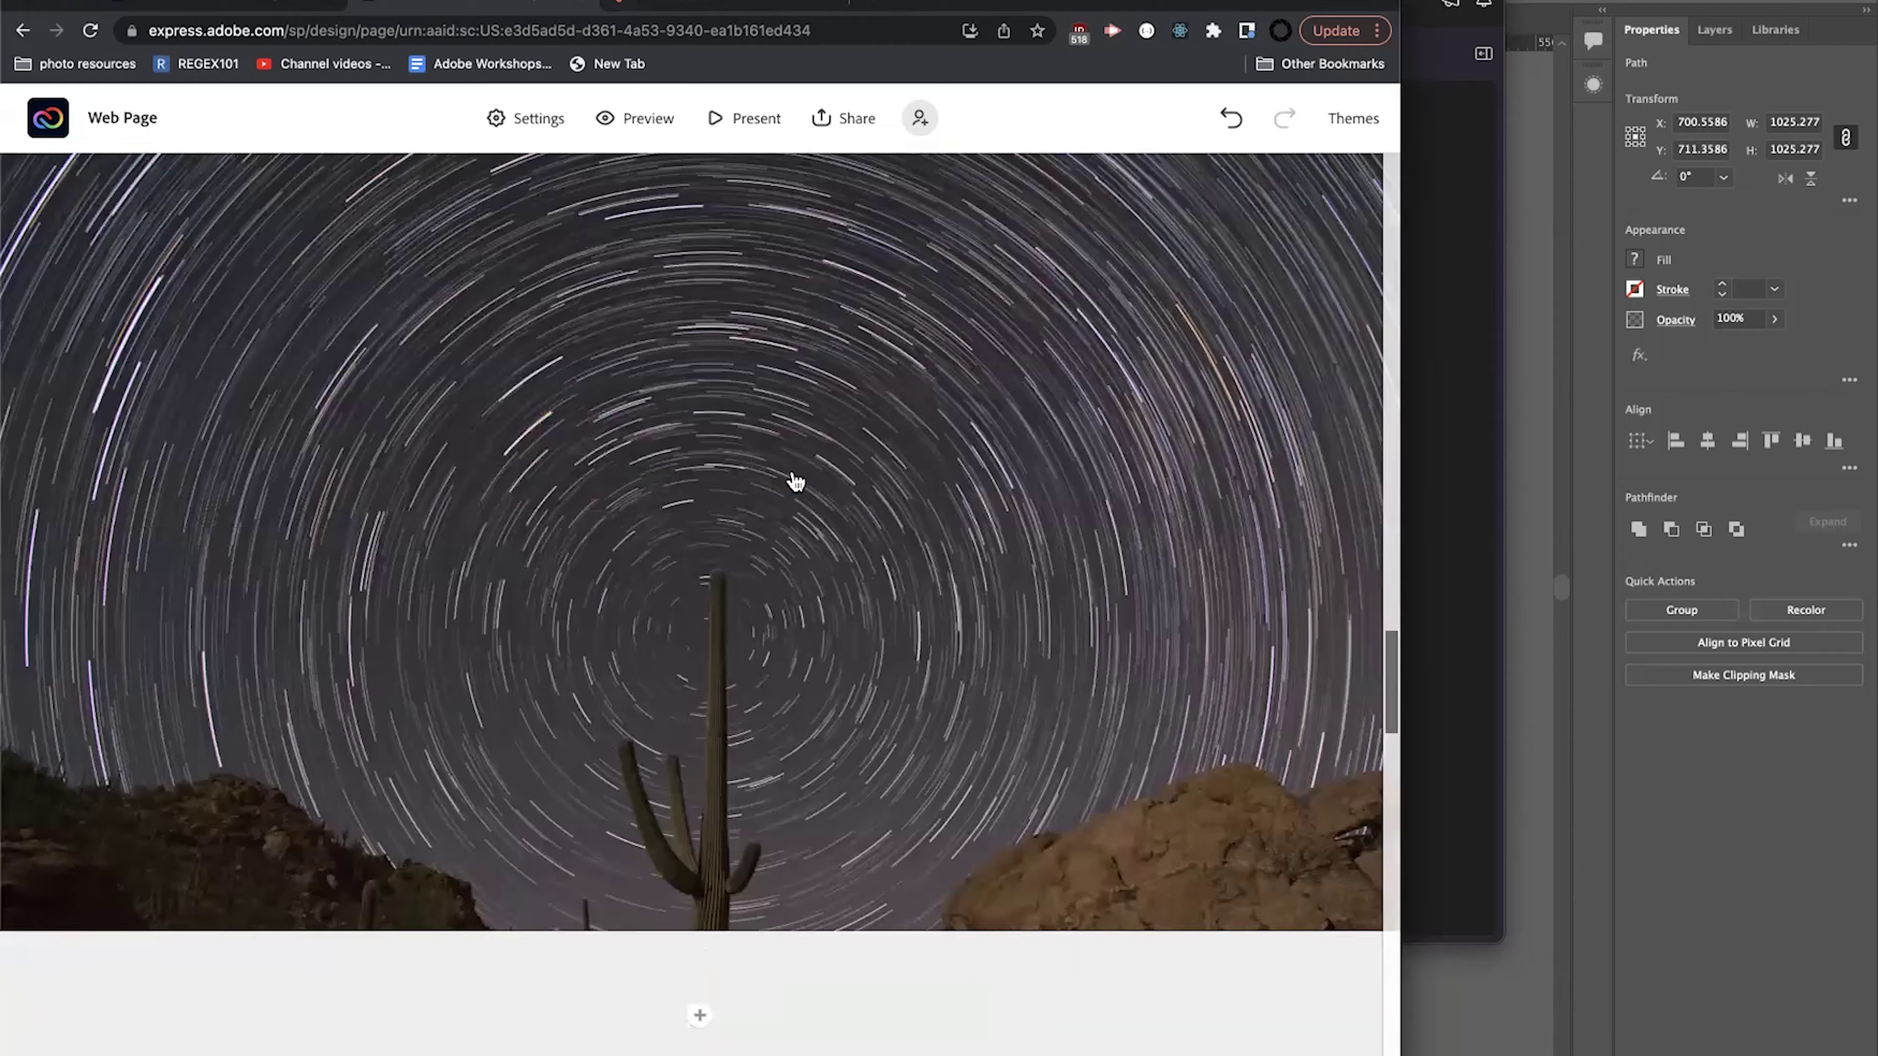
scroll(792, 472, up, 10)
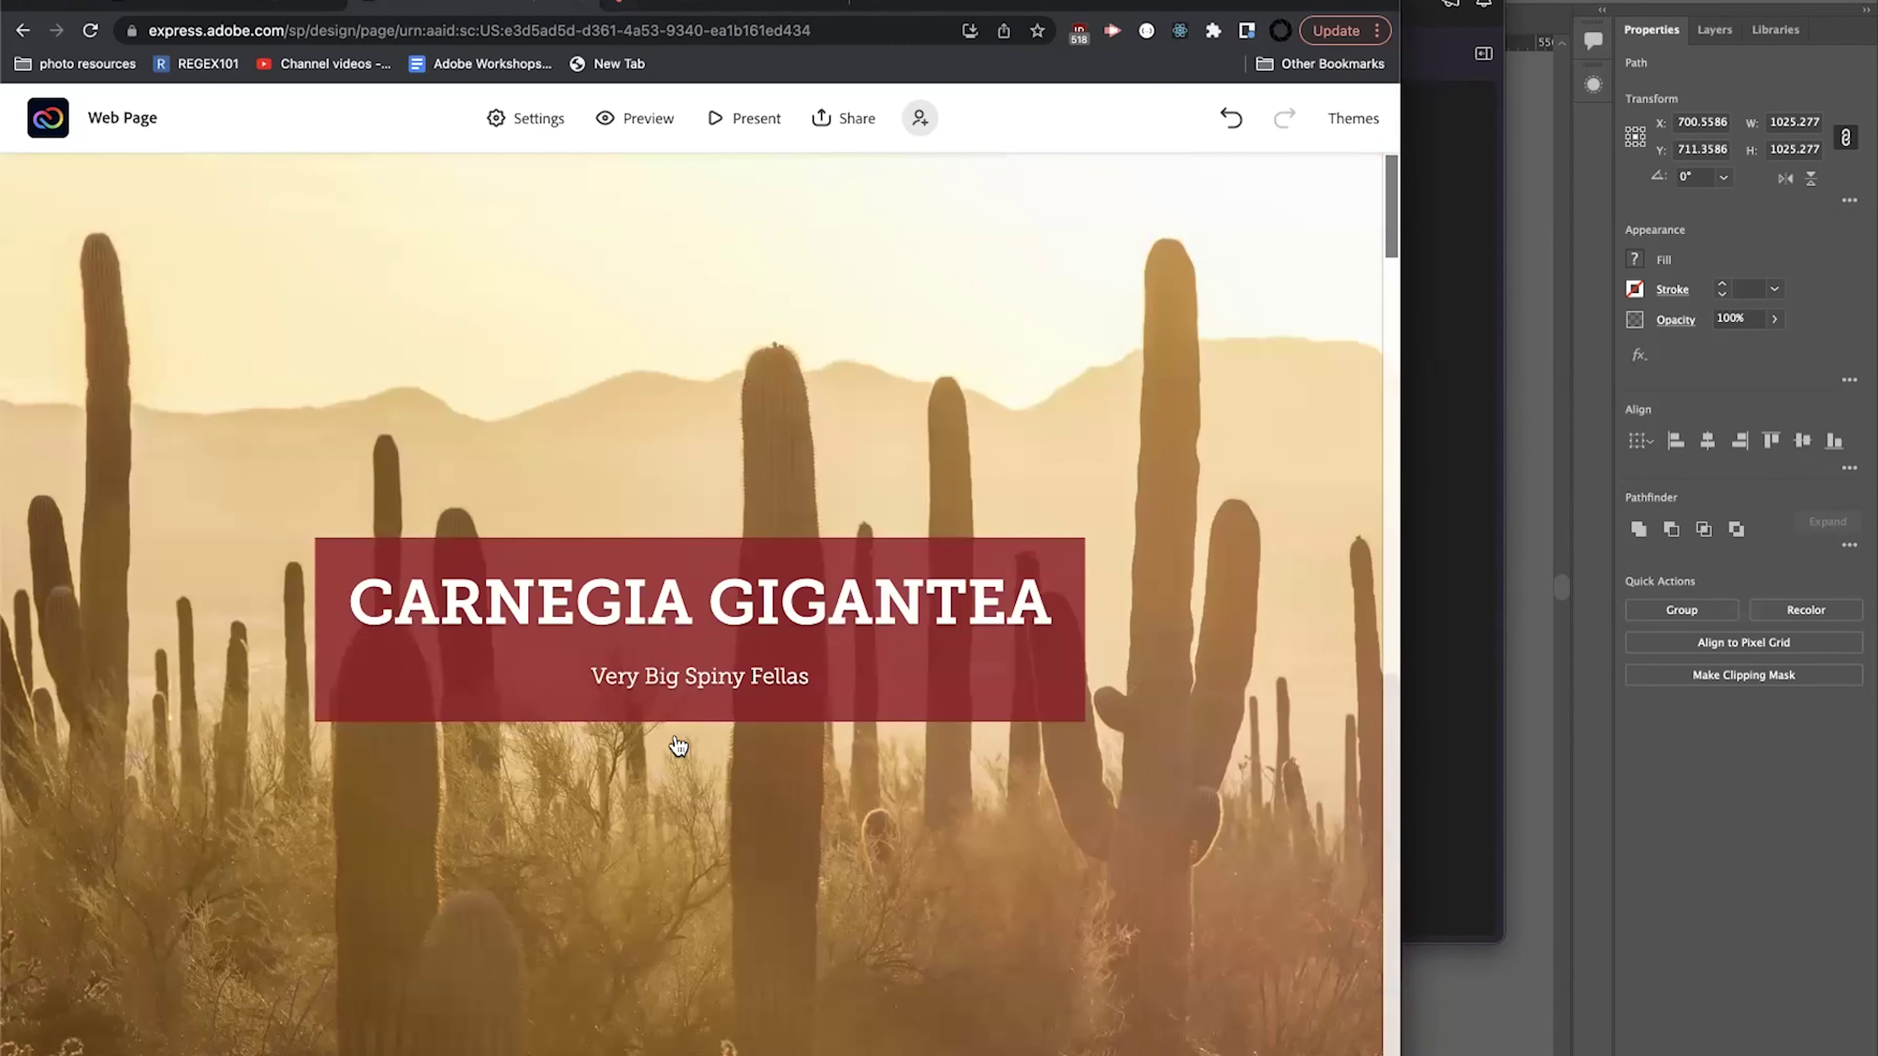
Swap the two sides of the split layout and swap them back again.
scroll(676, 743, down, 15)
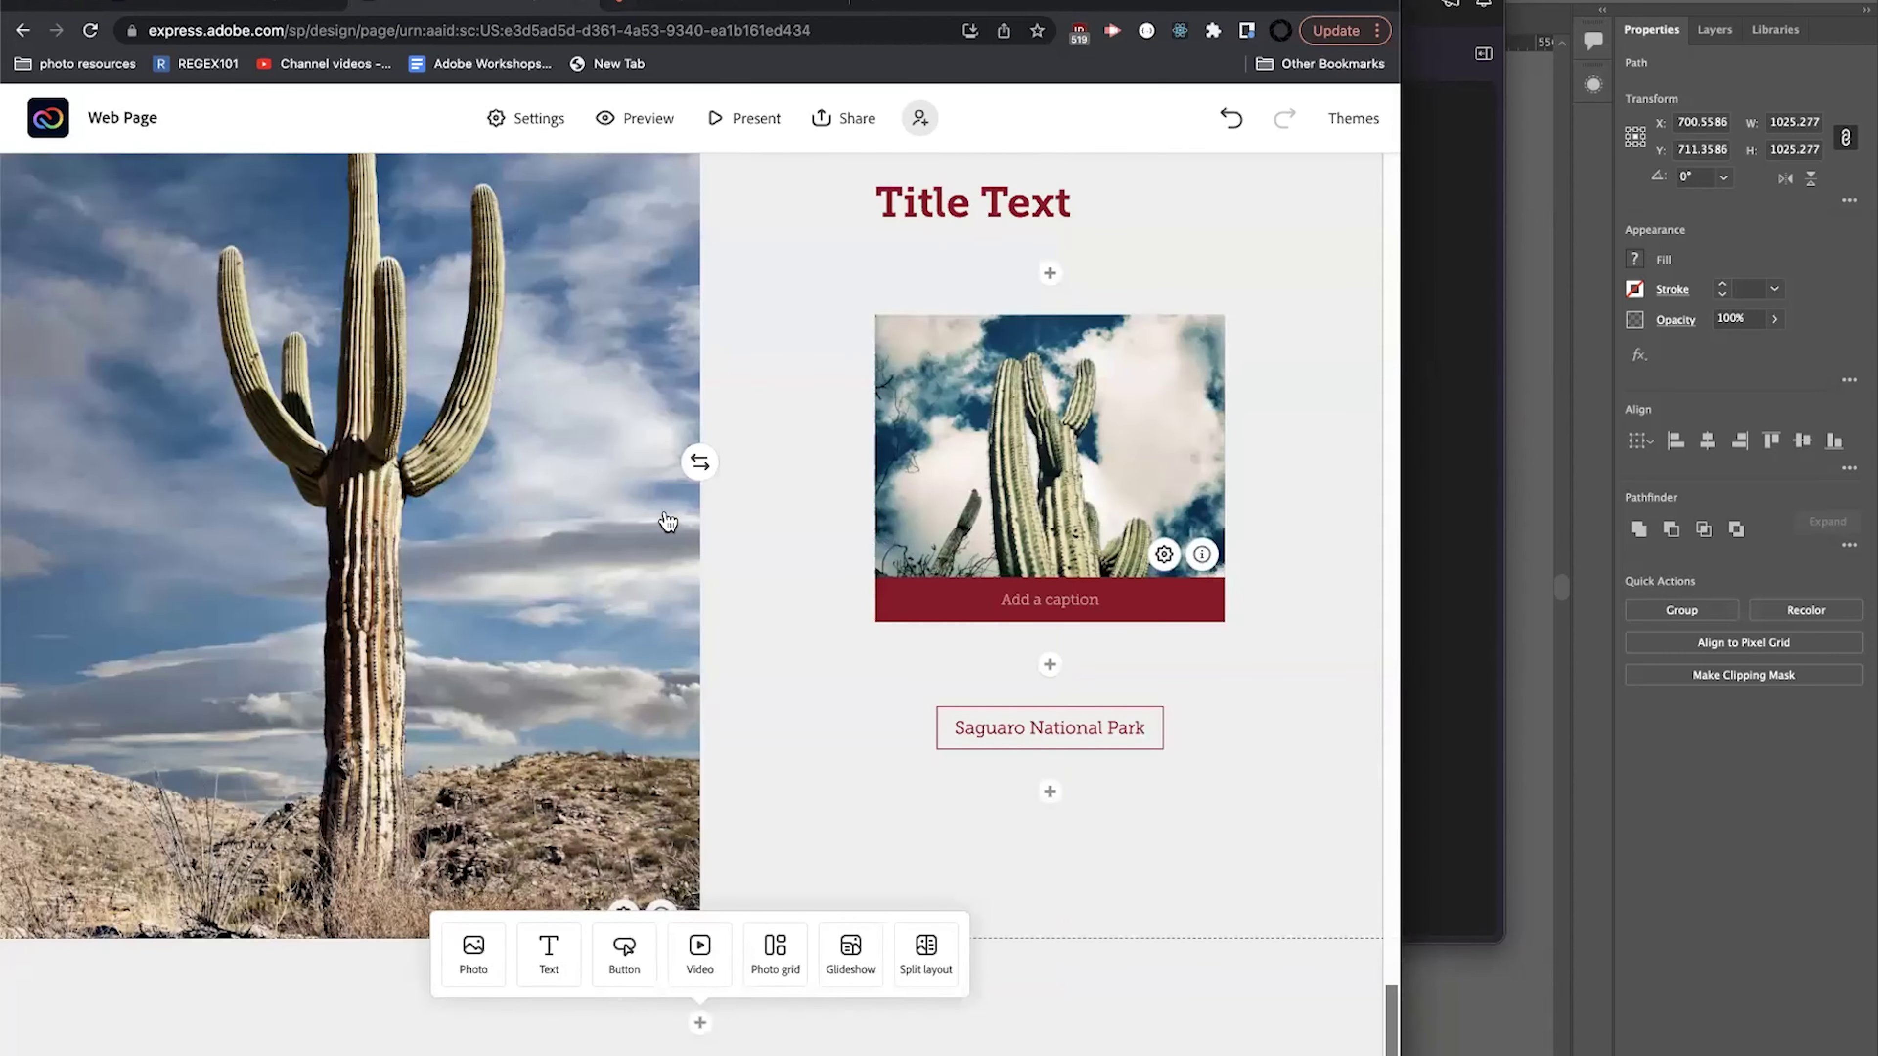
click(699, 462)
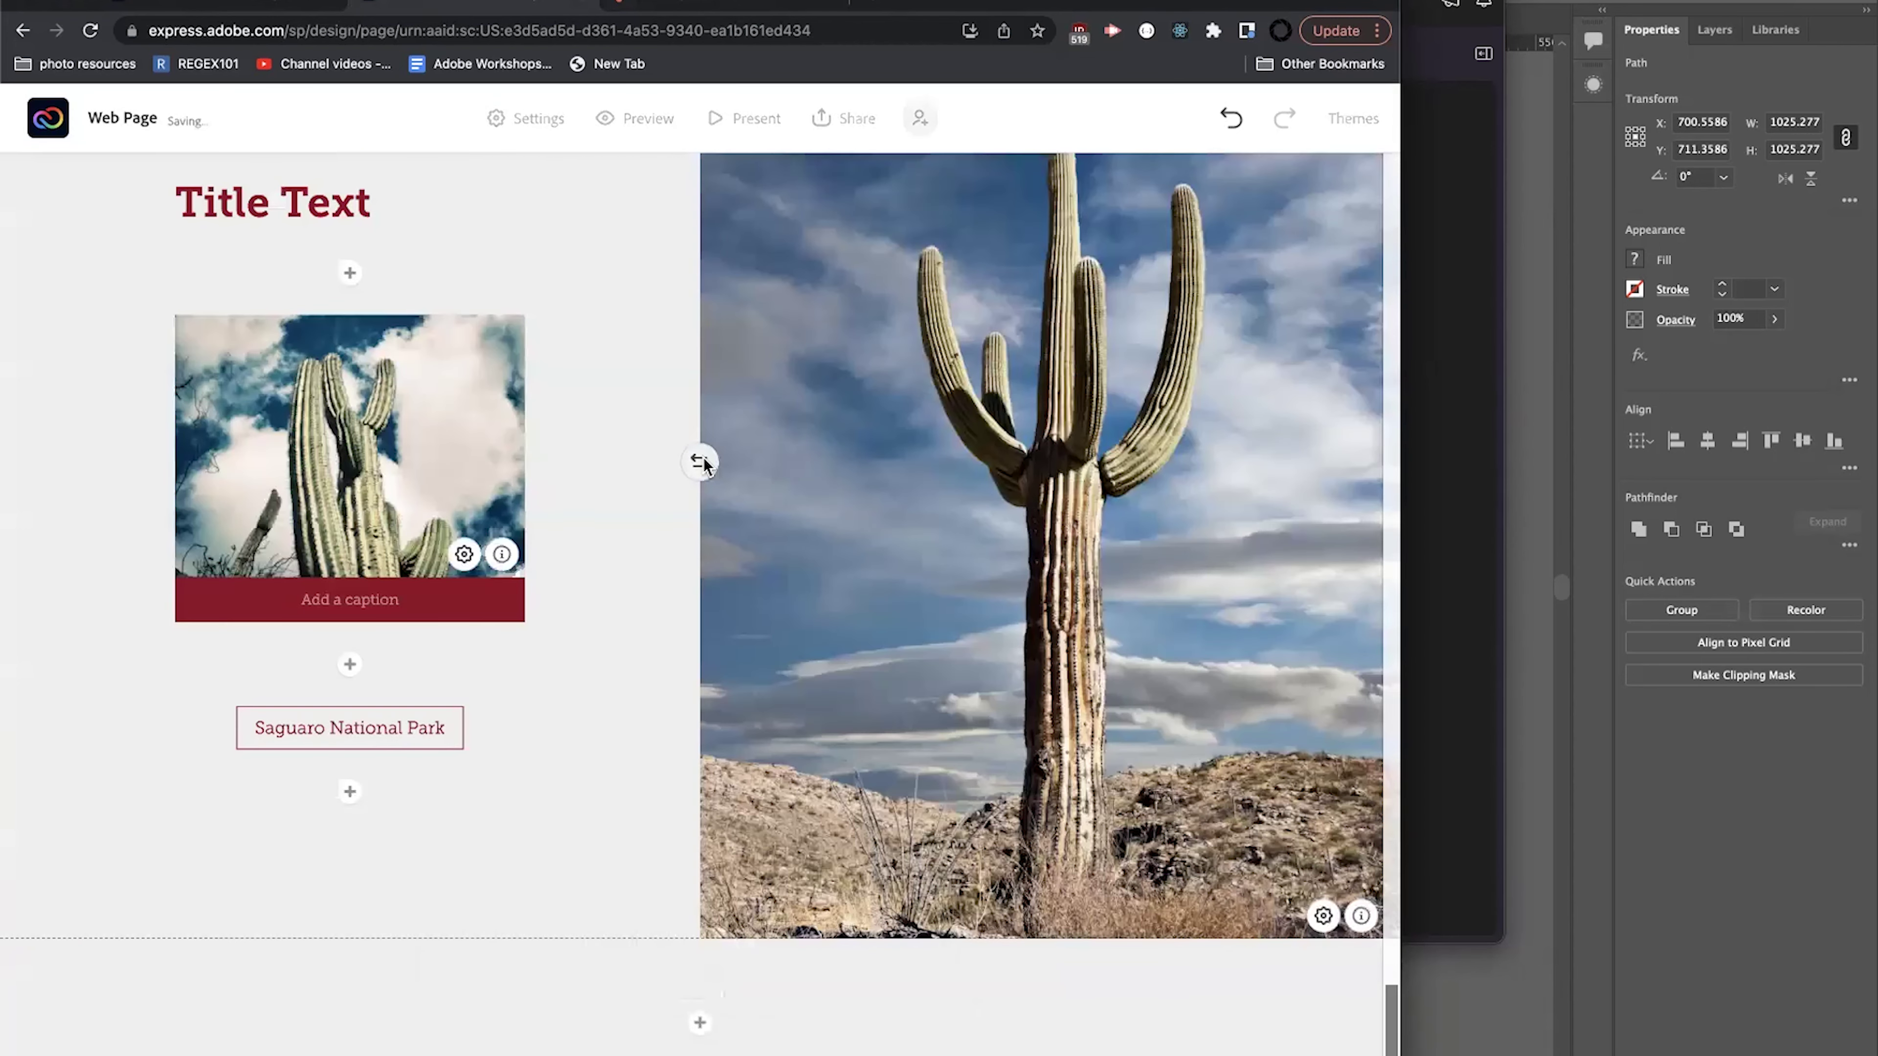
click(704, 459)
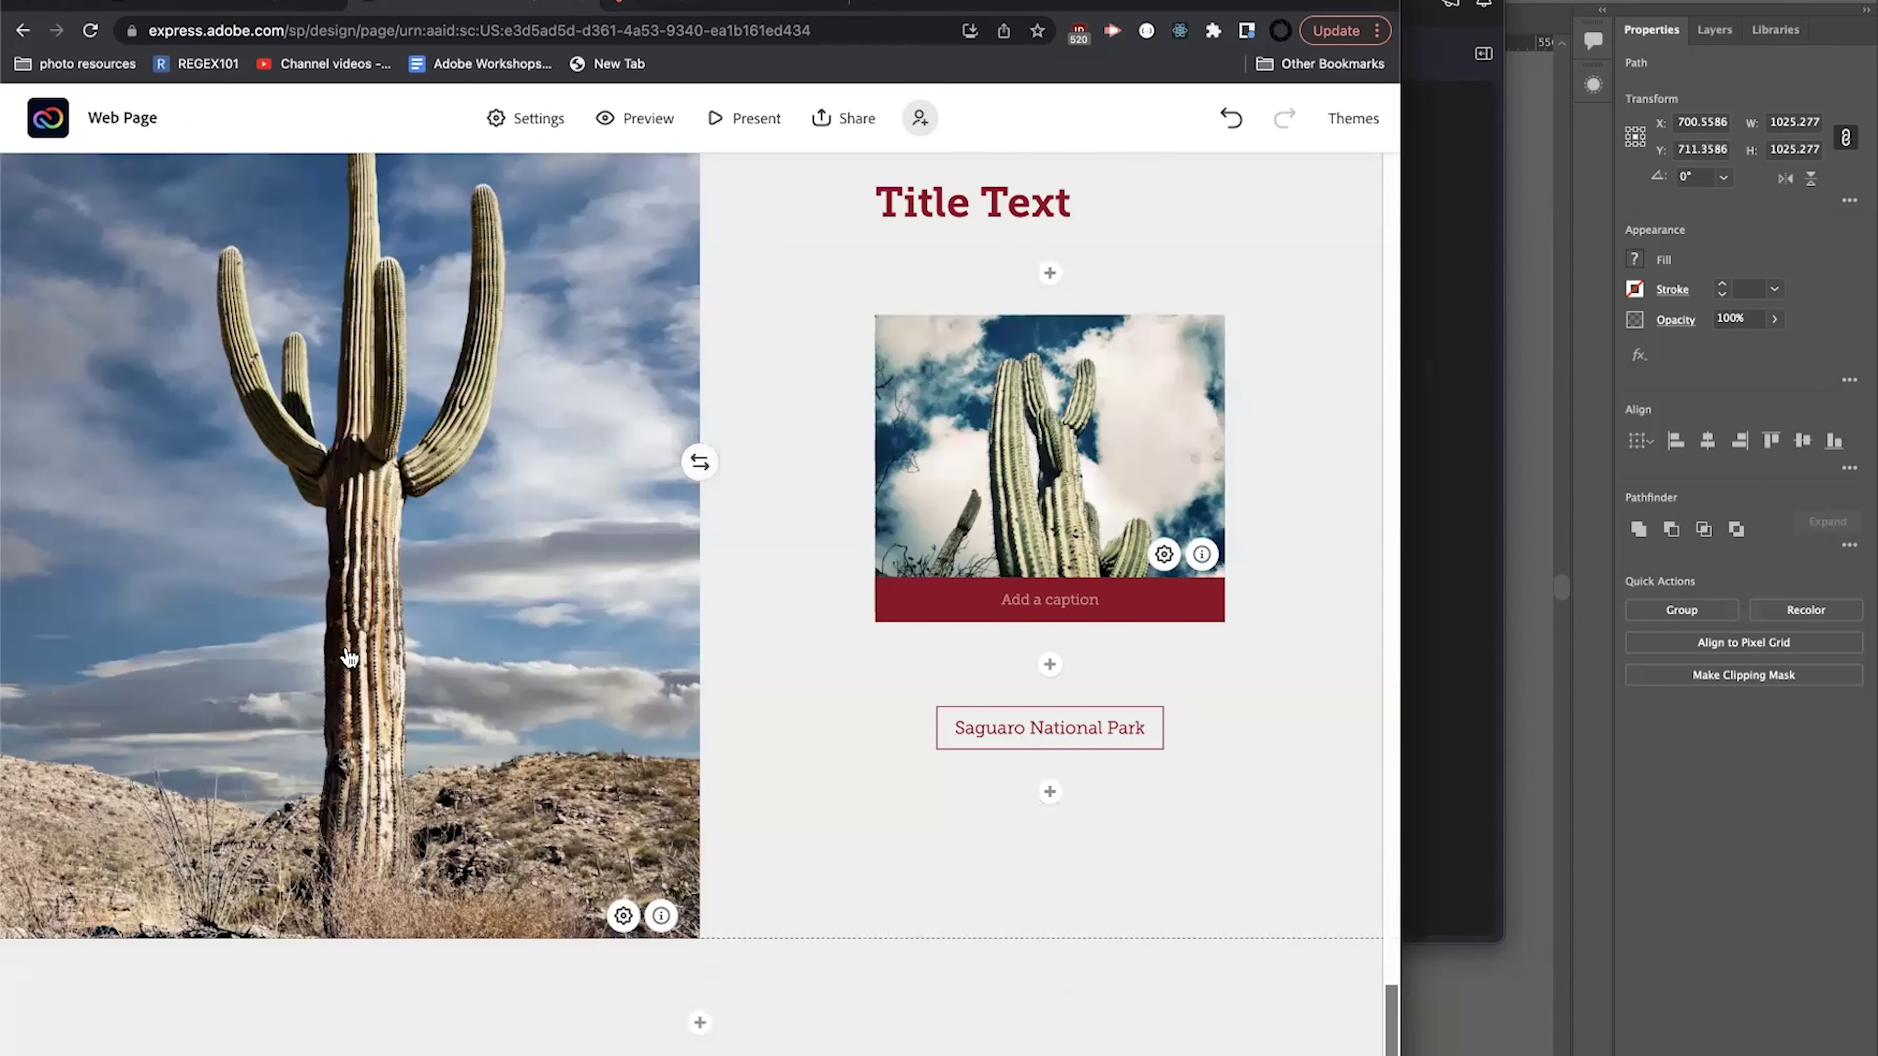
Add a glideshow below the split layout with the photo of red antique book spines and save it.
scroll(433, 579, up, 10)
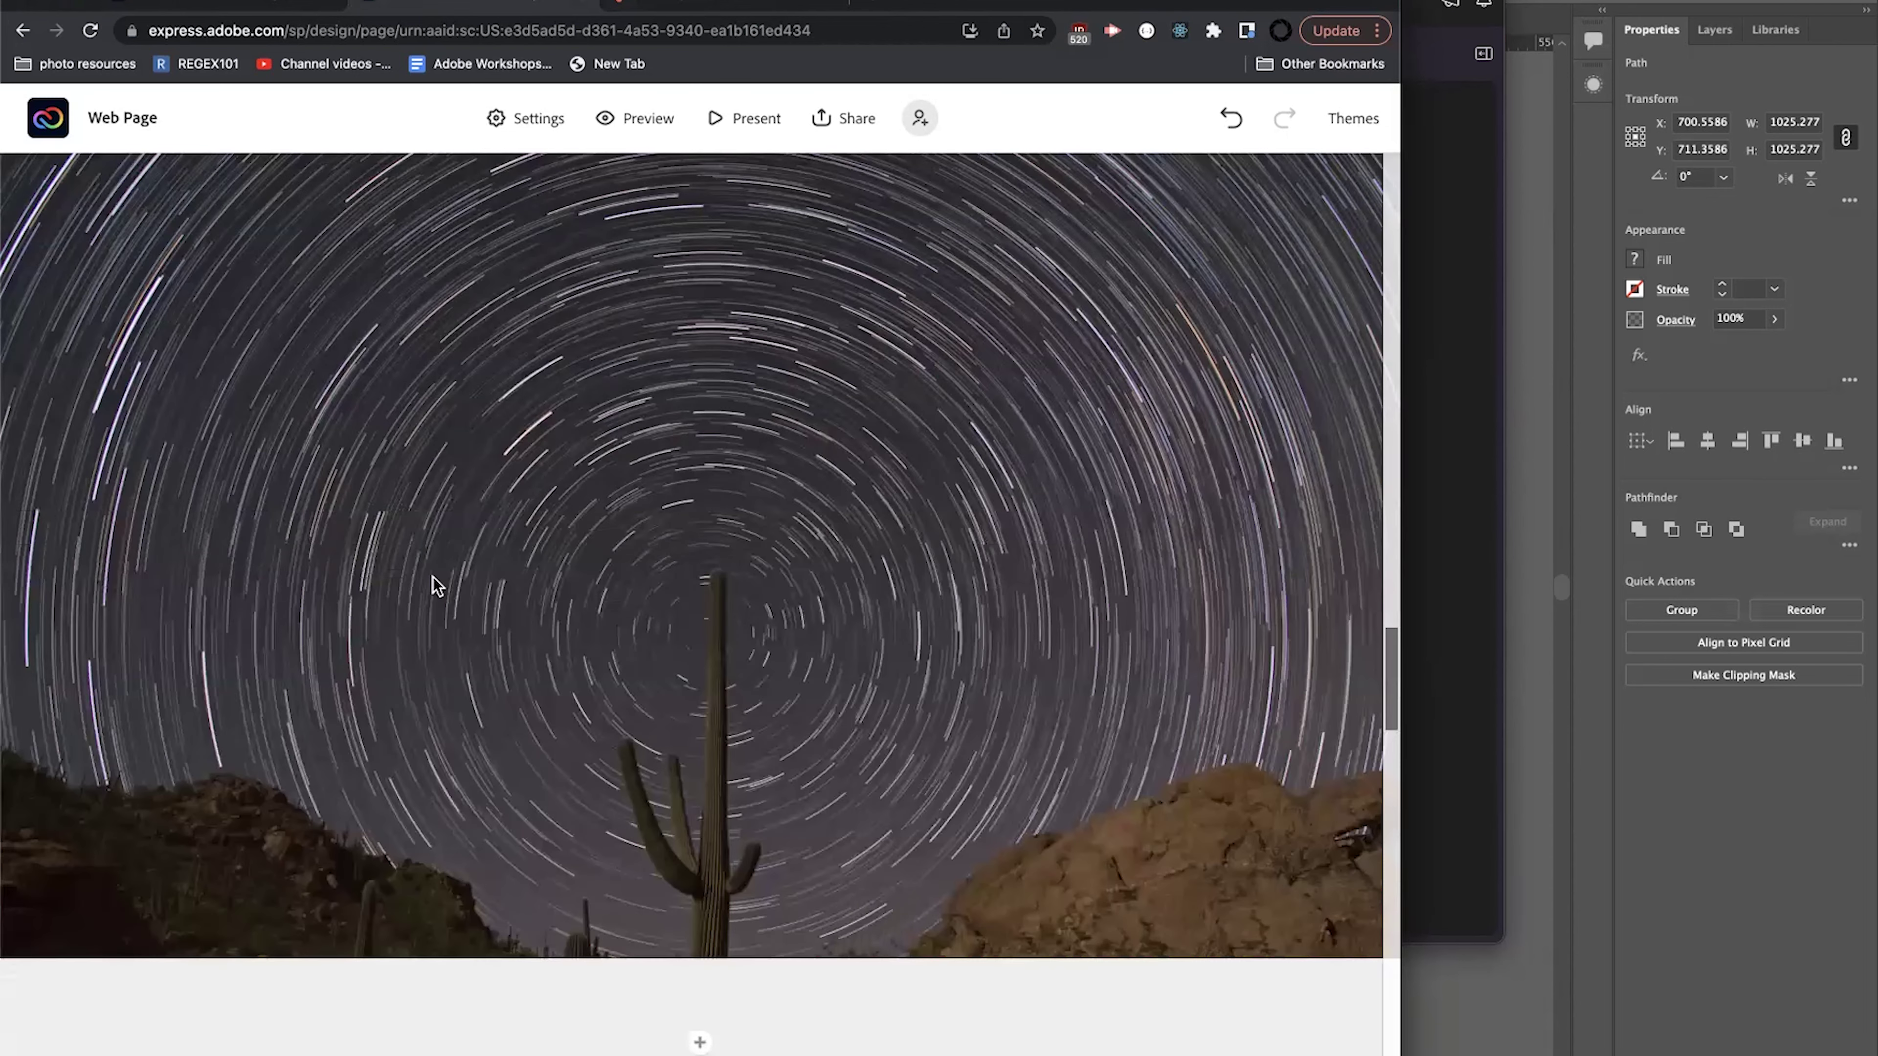
scroll(433, 577, up, 15)
scroll(432, 579, down, 20)
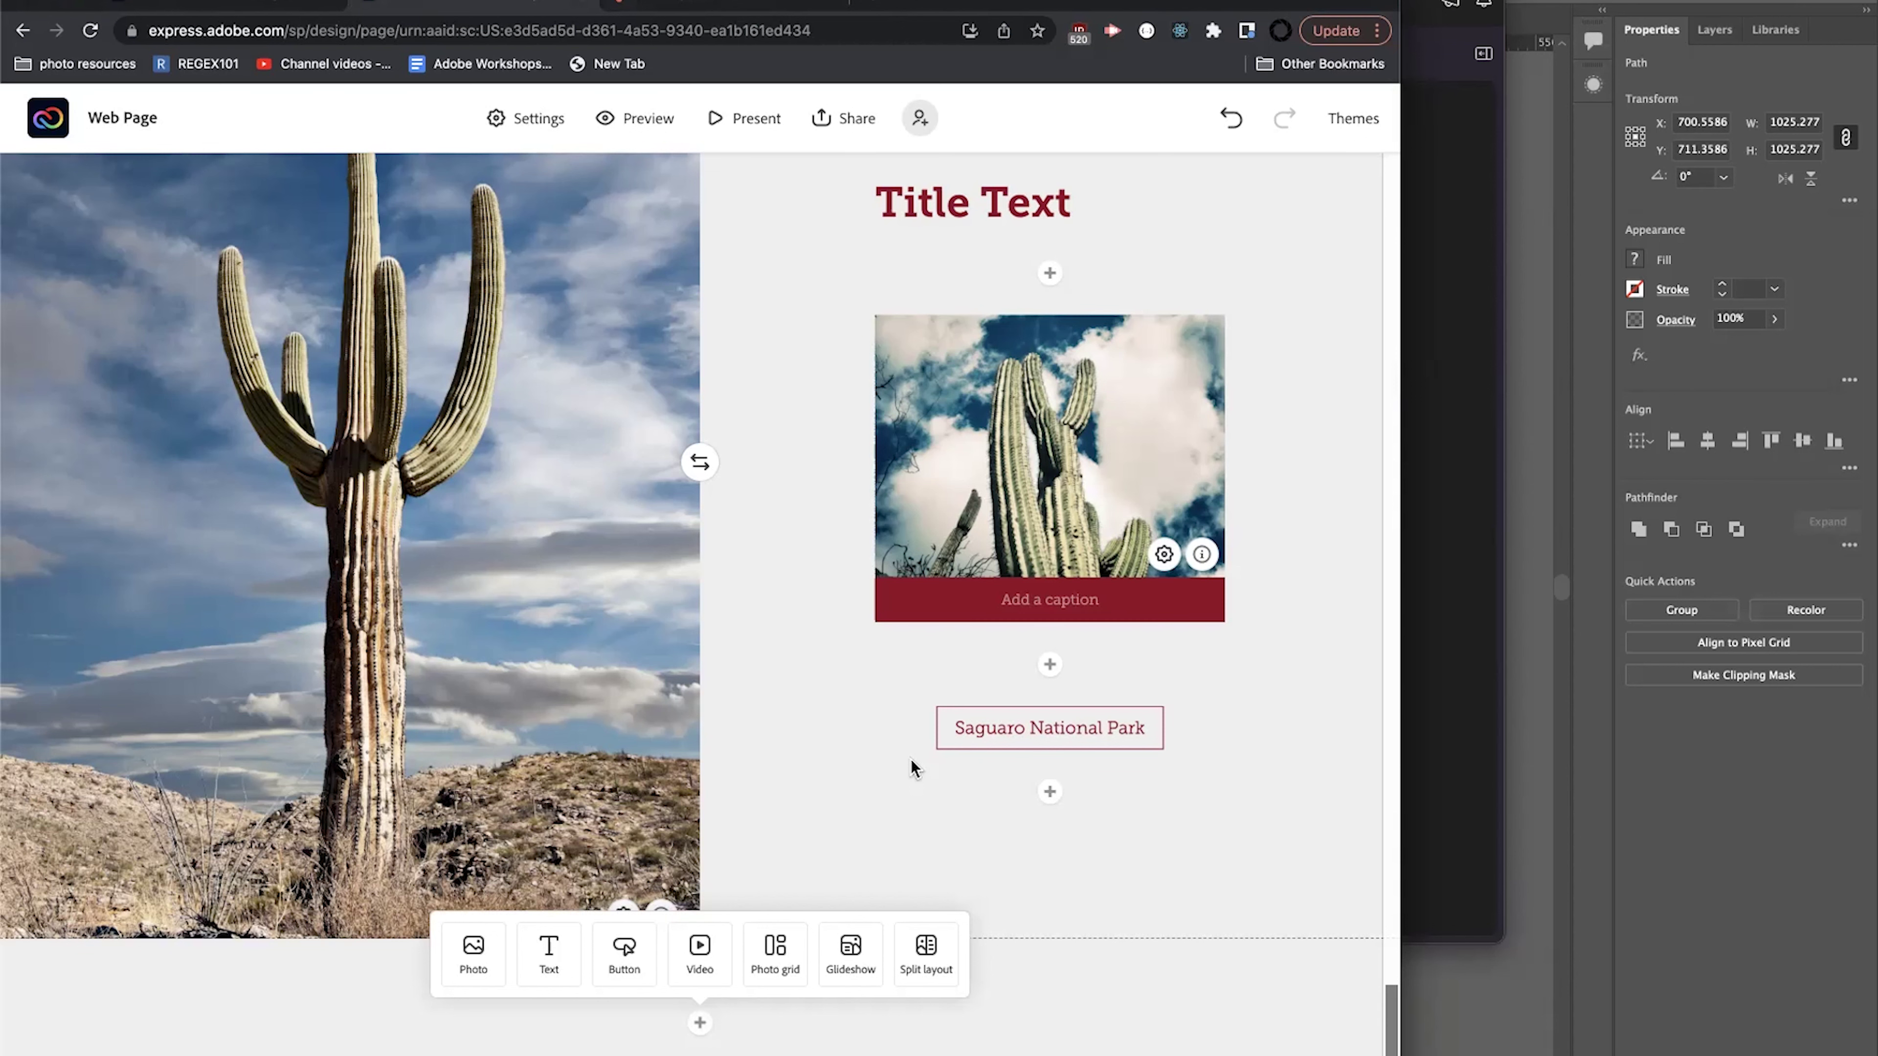
click(842, 952)
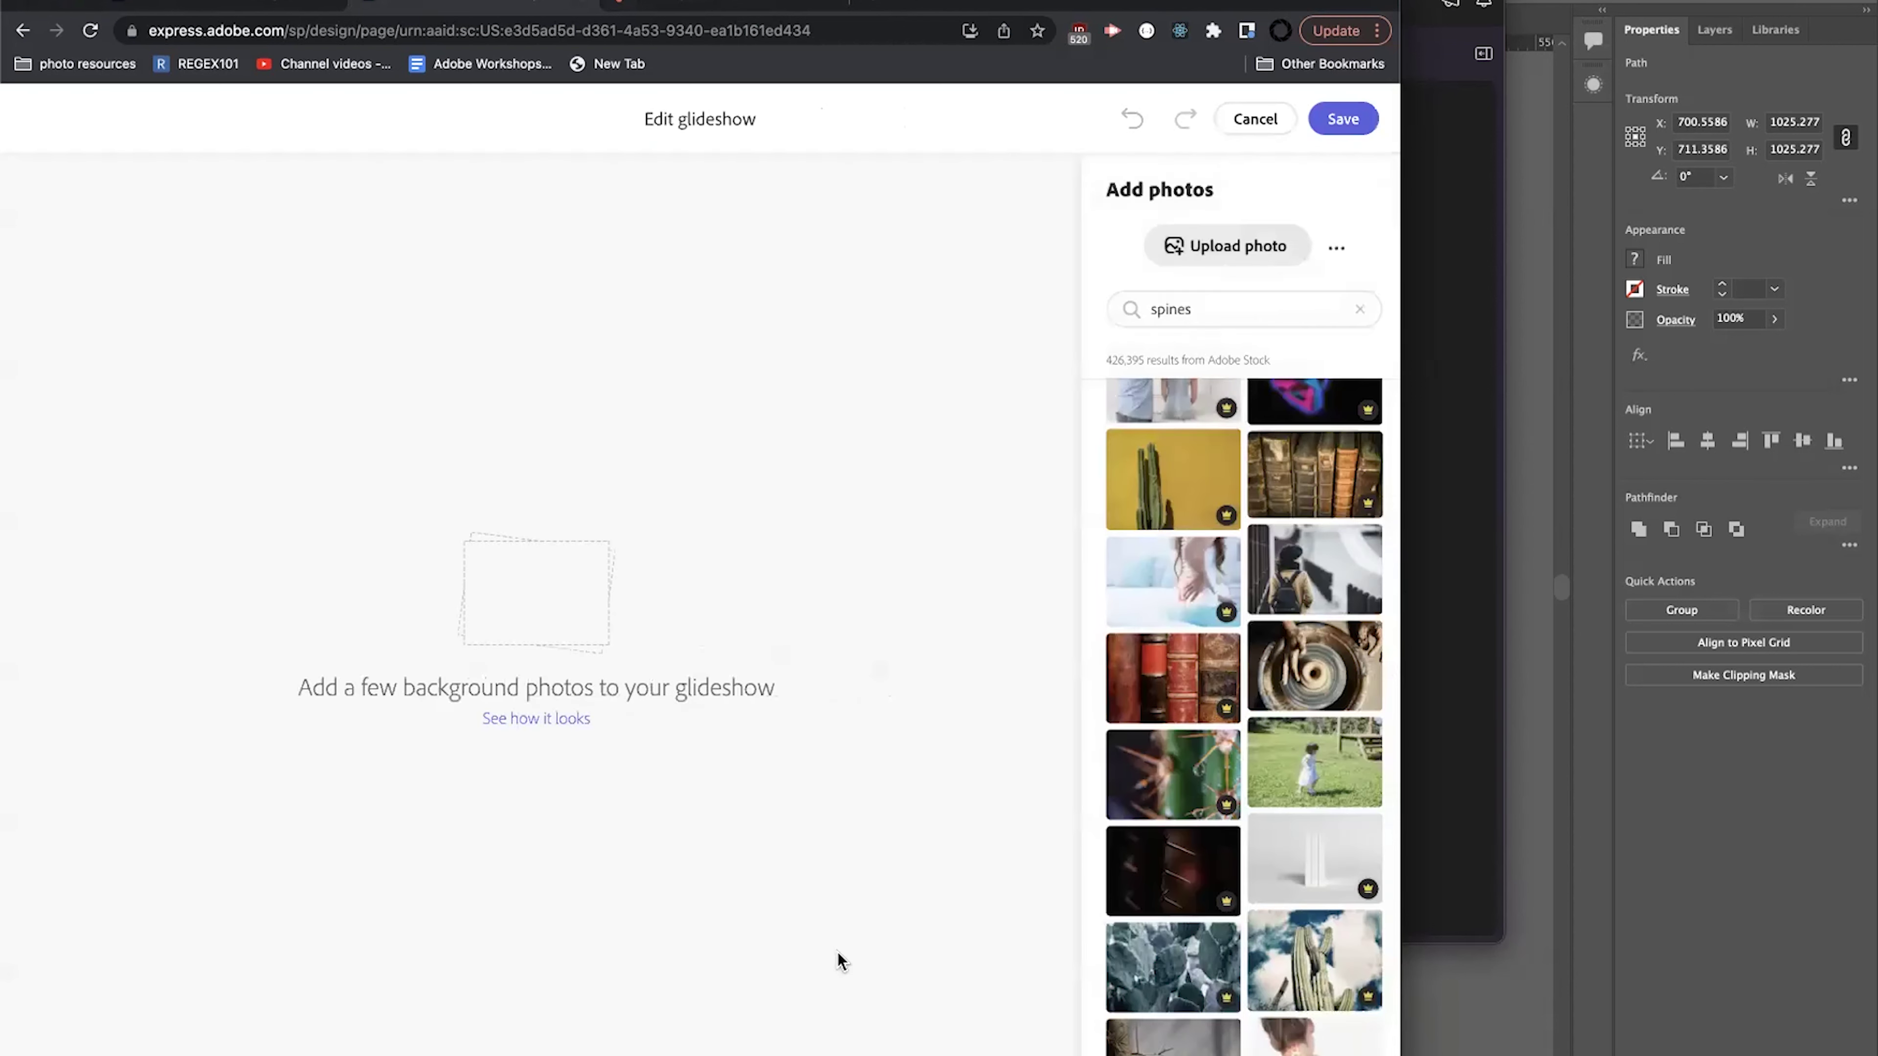
click(1177, 678)
click(1340, 120)
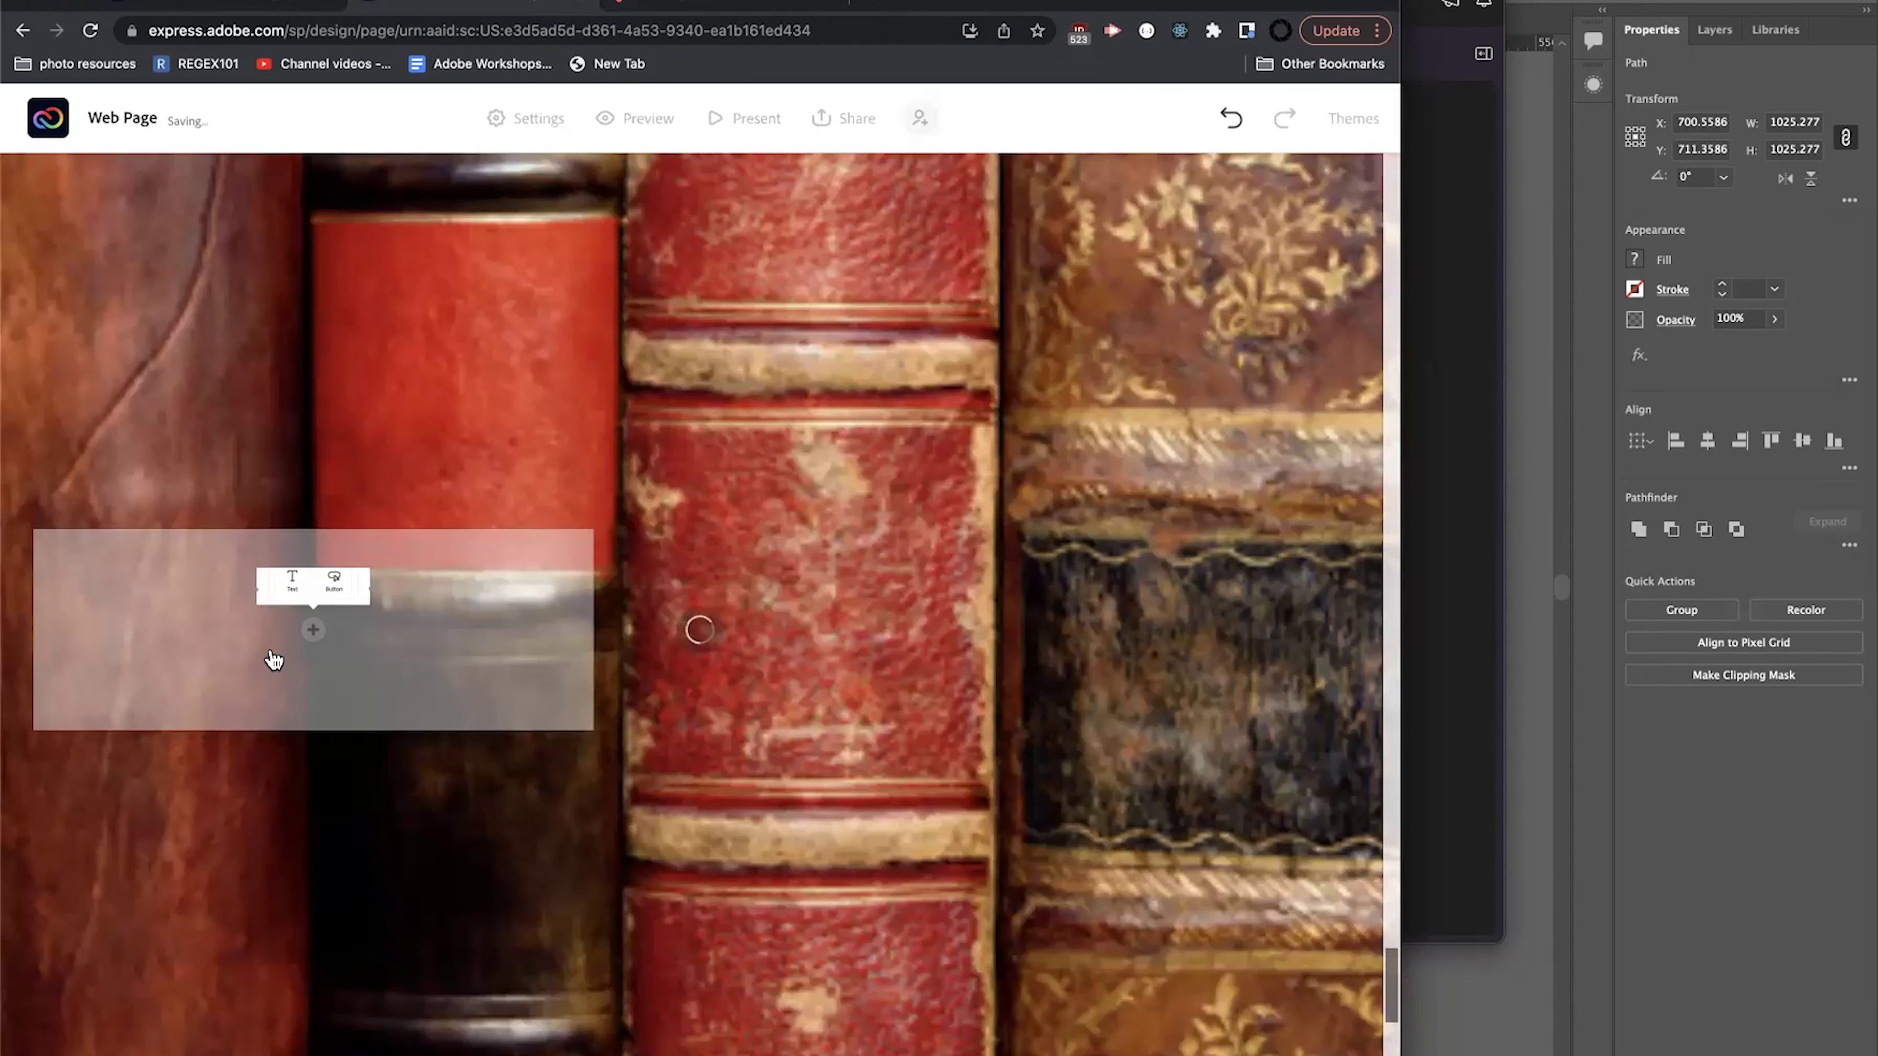
Add an H1 heading reading "Resources" to the text panel of the book-spine glideshow.
click(275, 568)
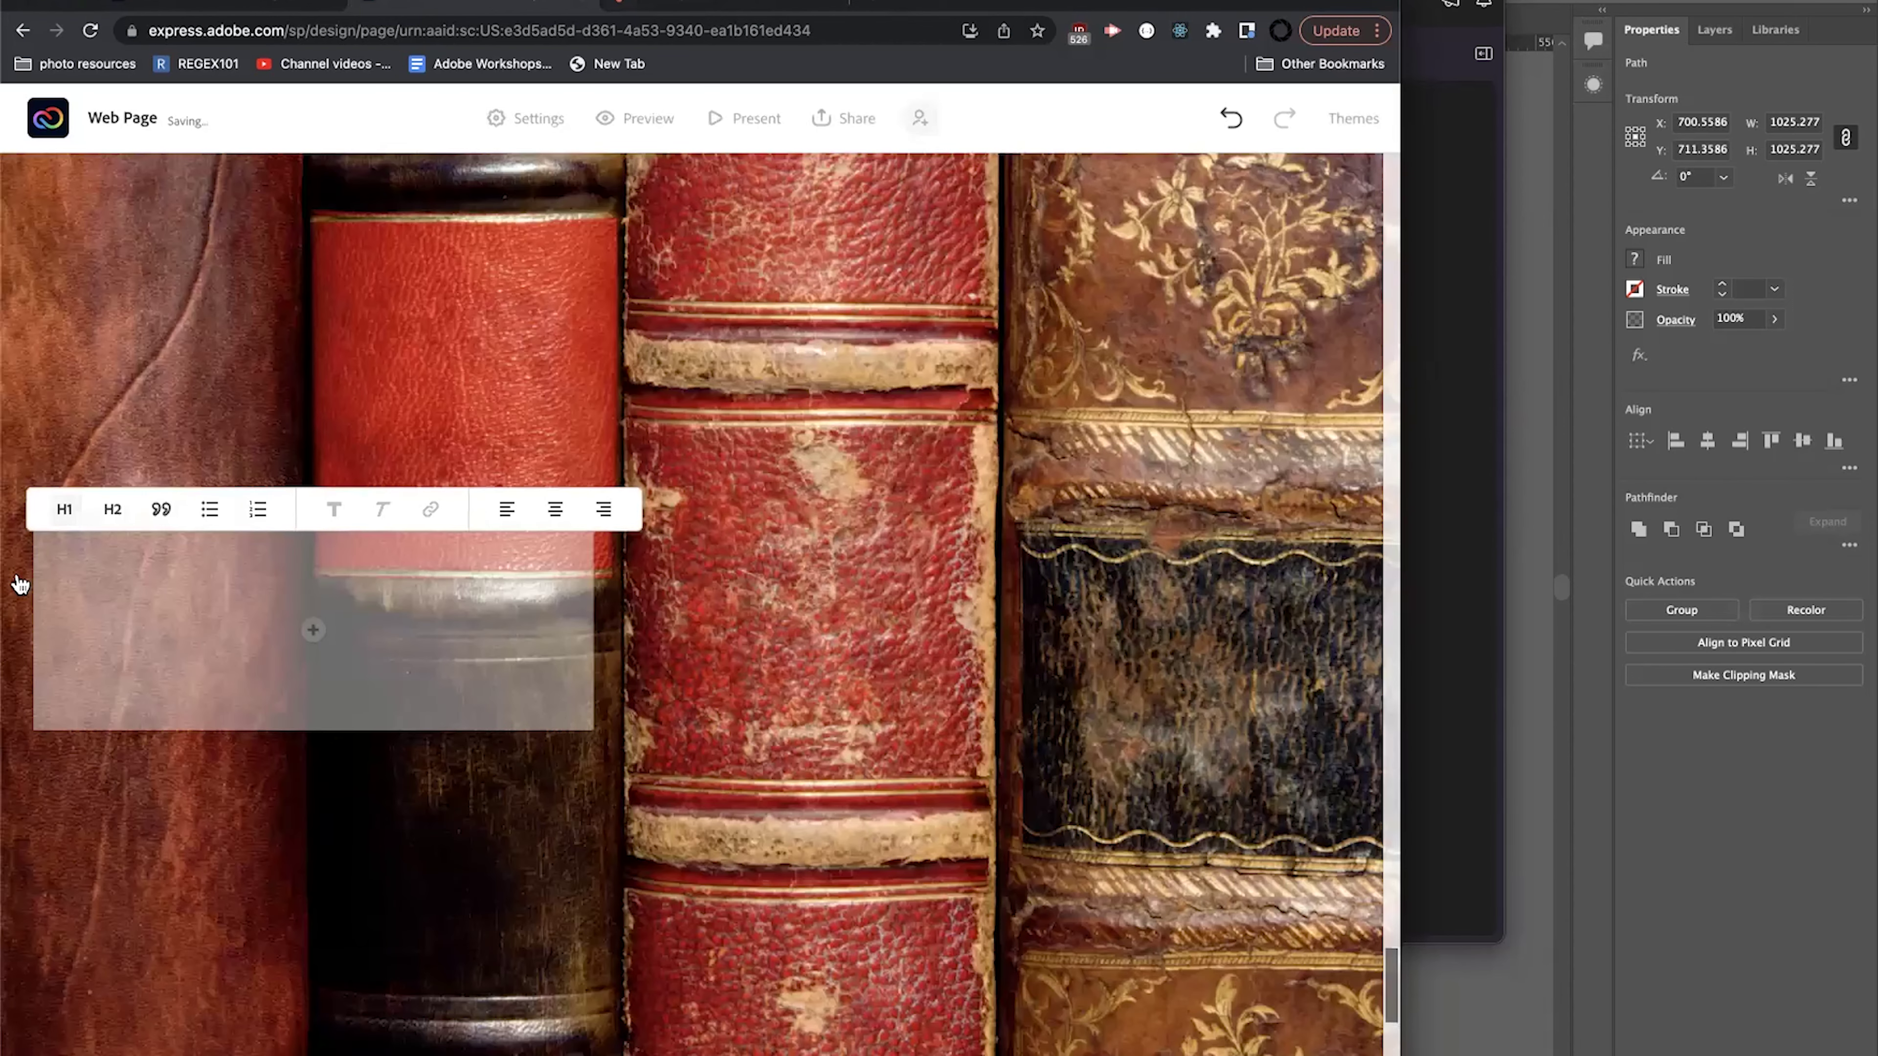
click(65, 514)
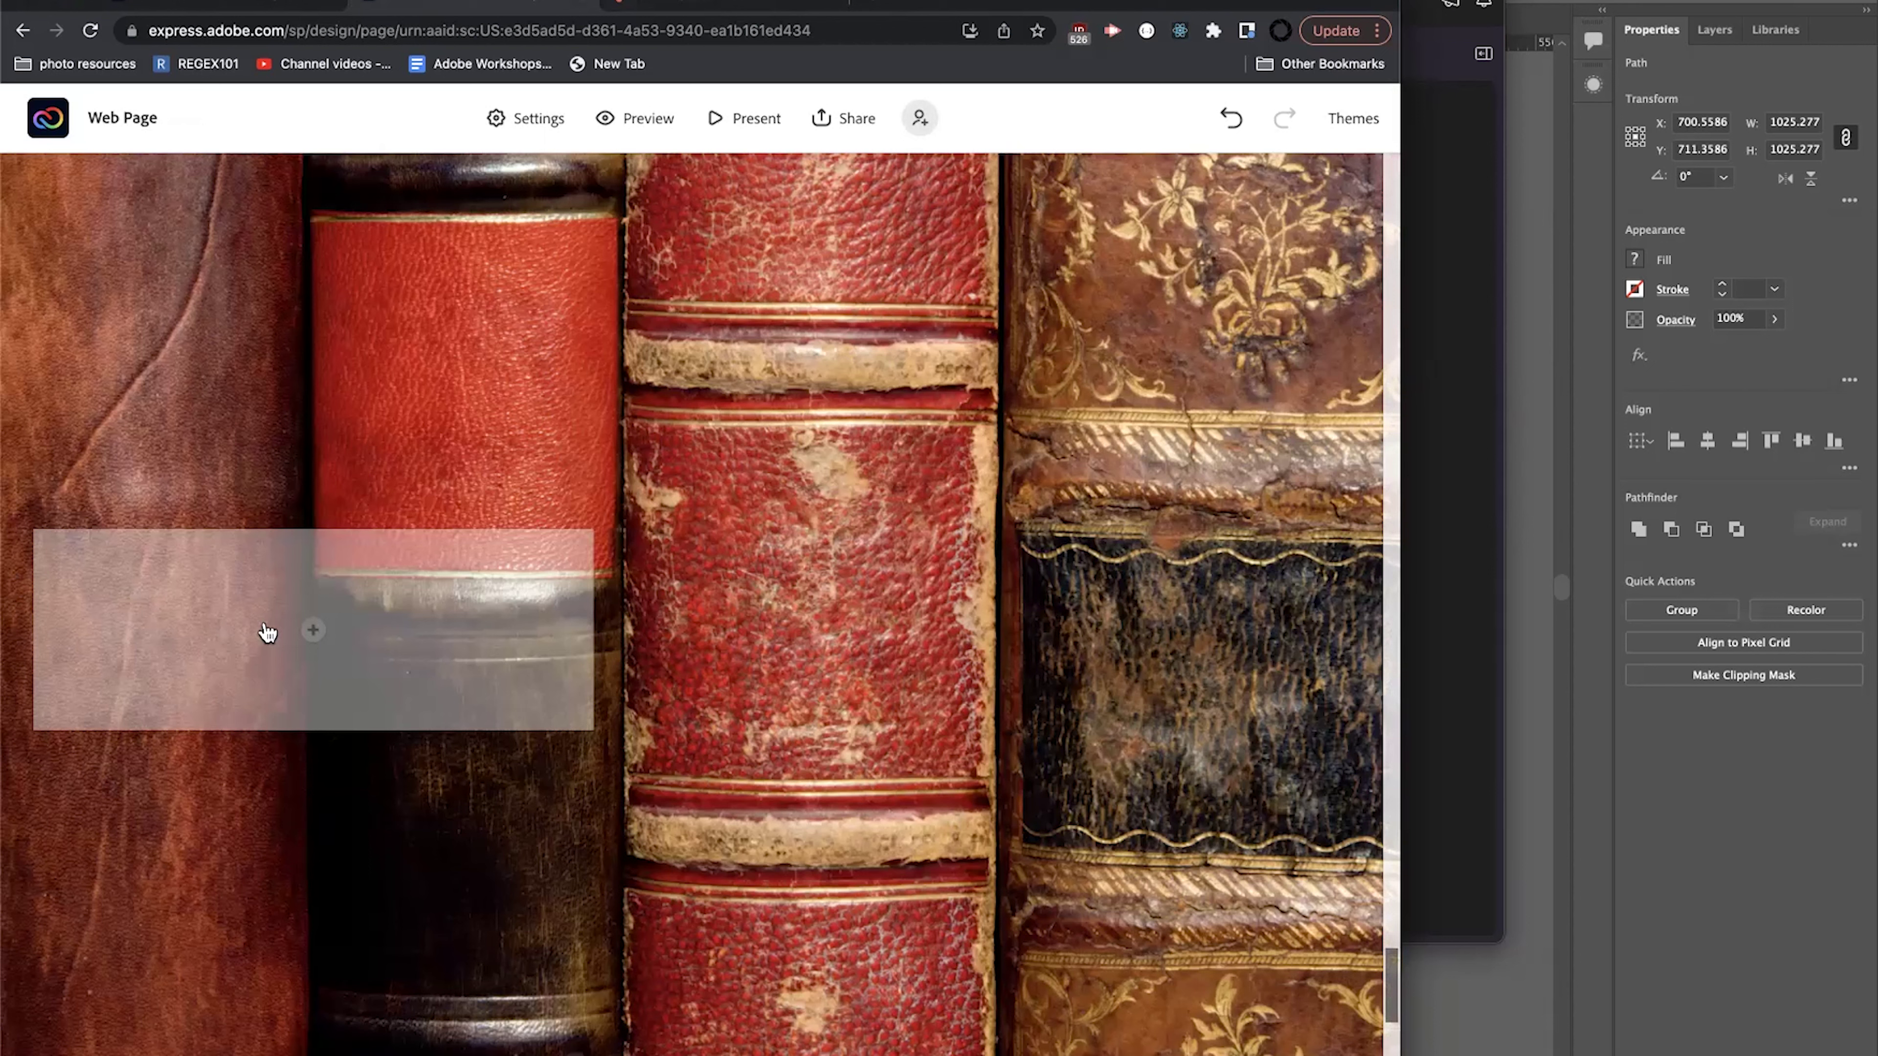
click(312, 629)
click(264, 573)
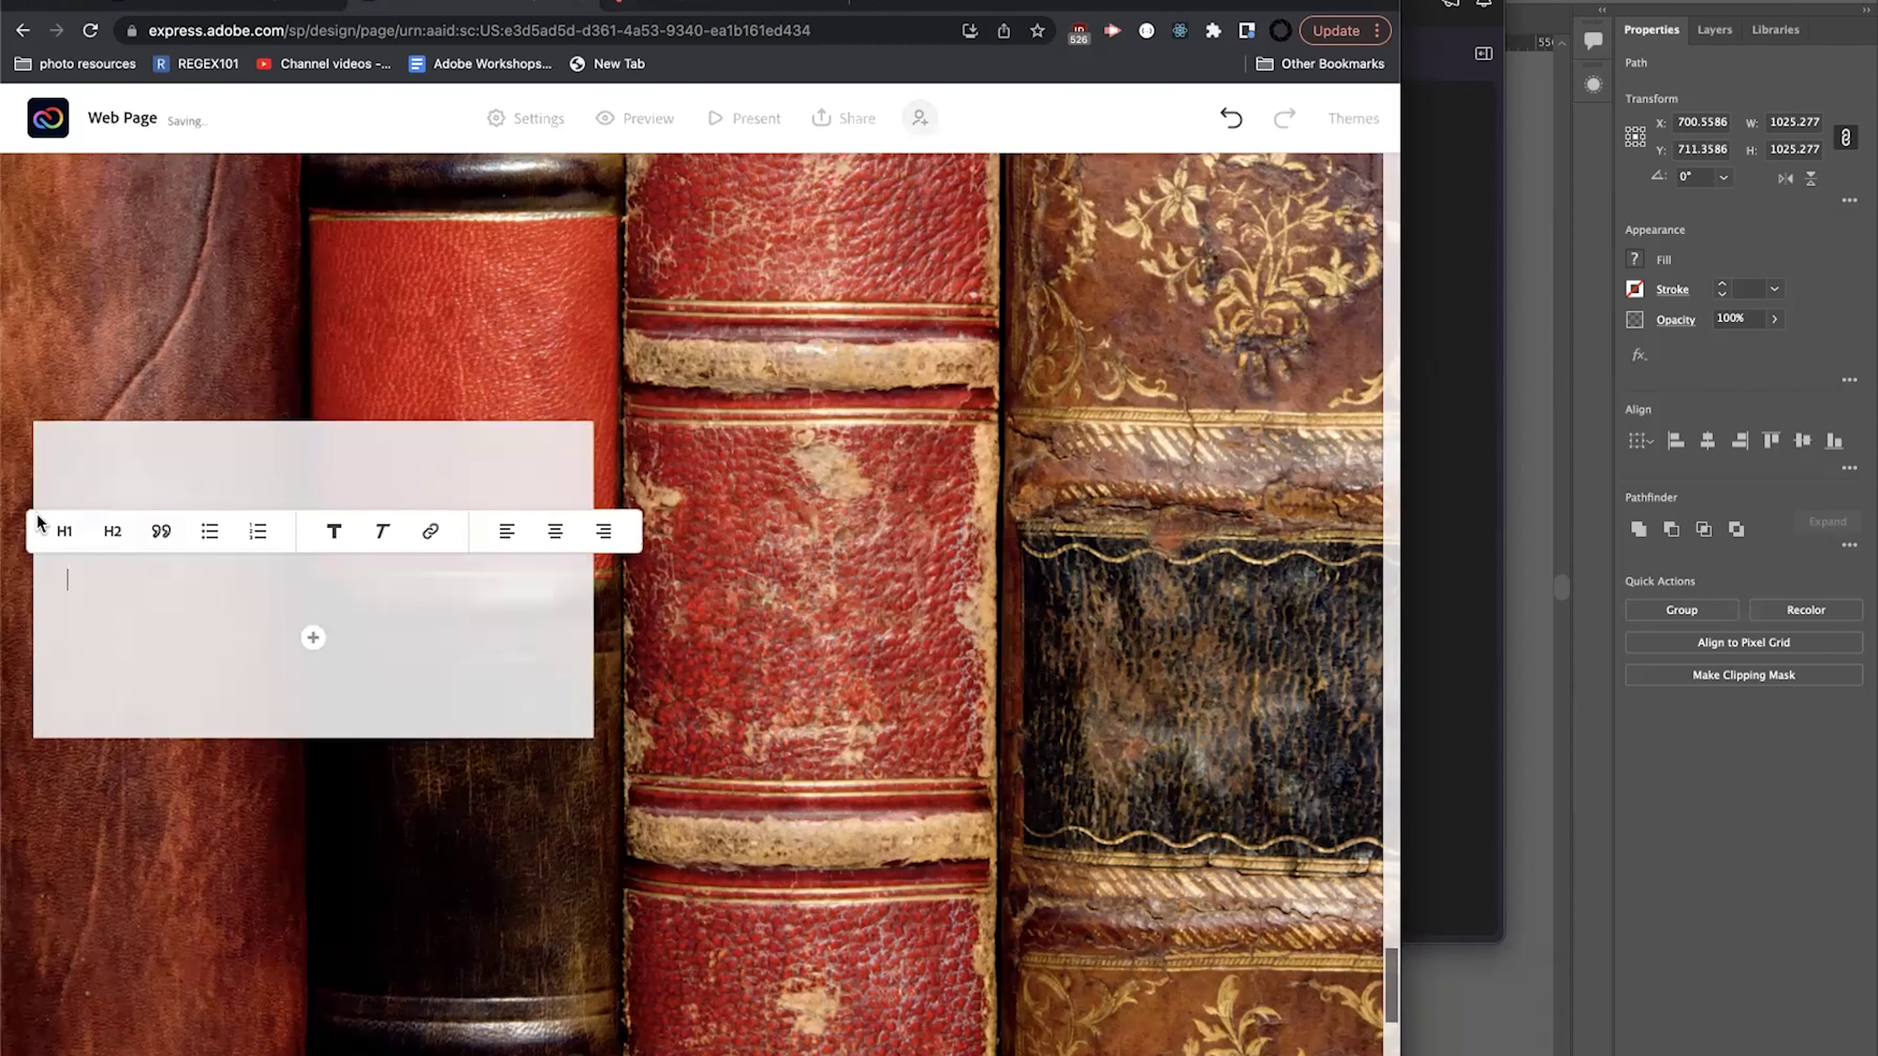
click(65, 530)
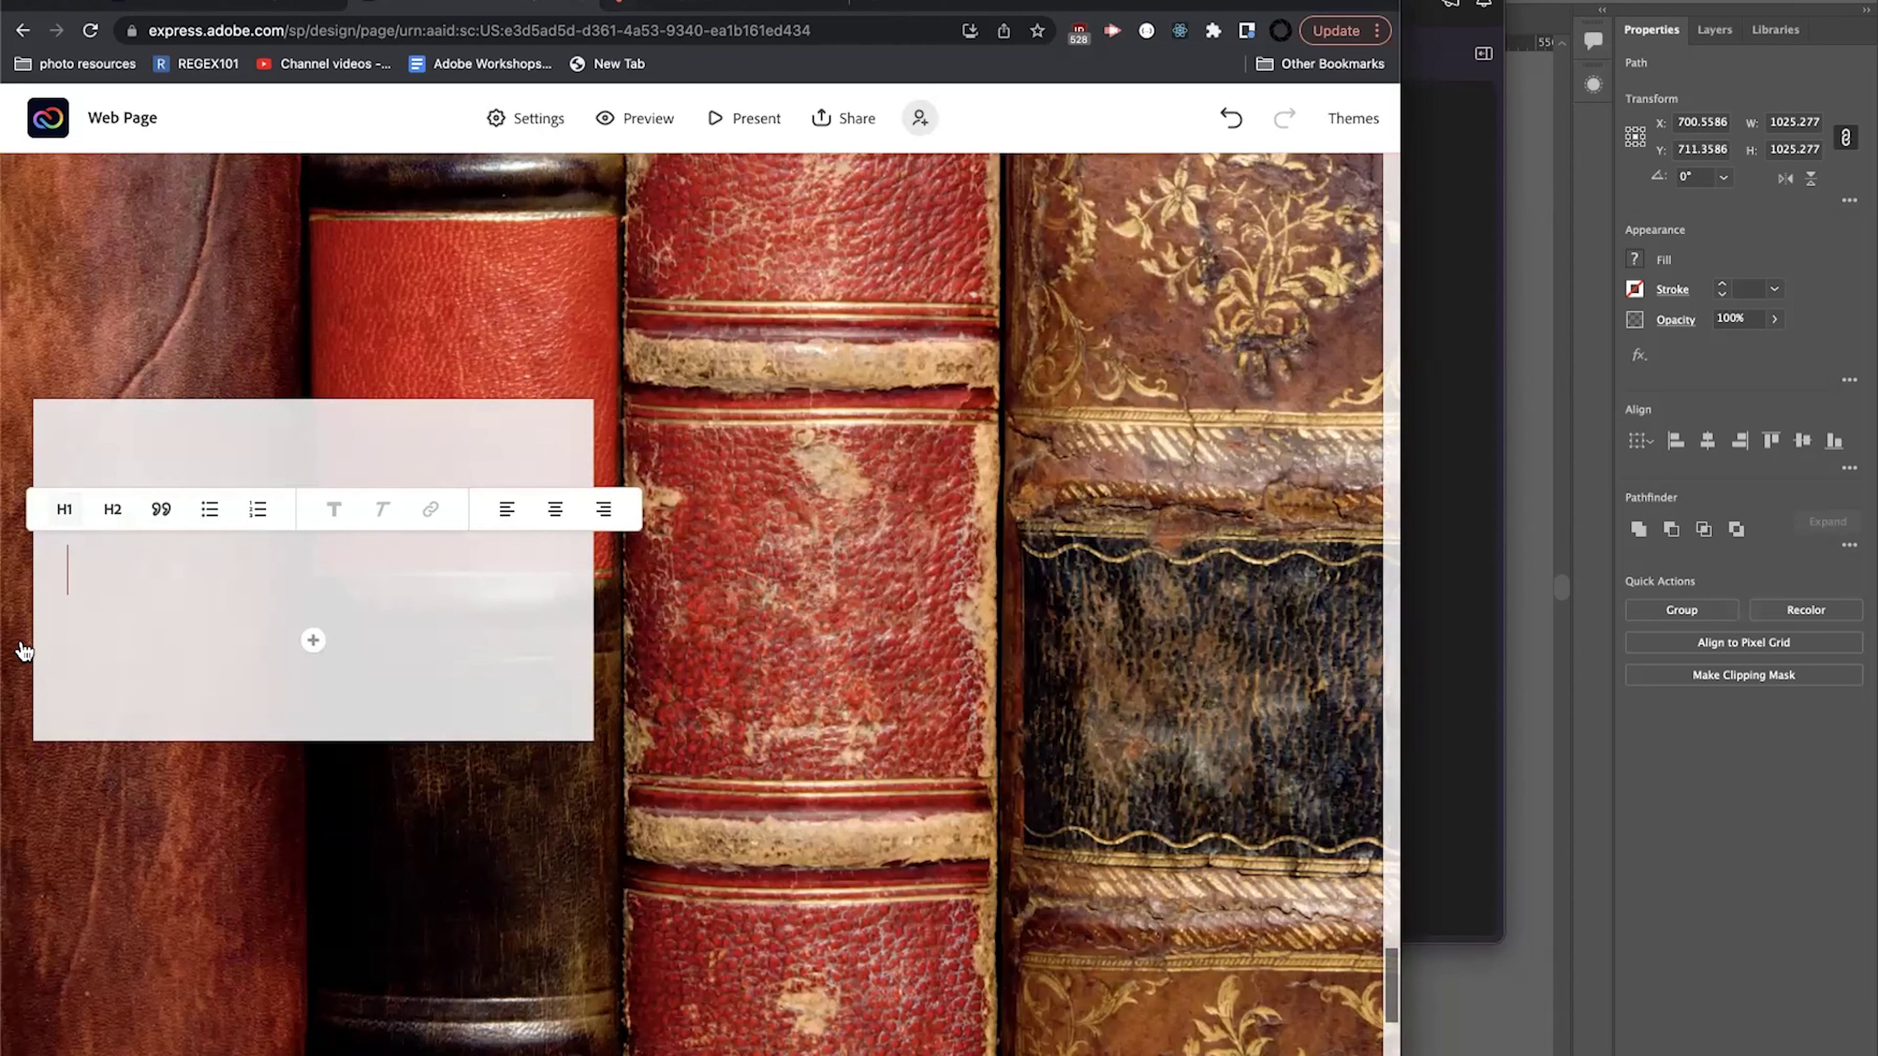
text(Resources)
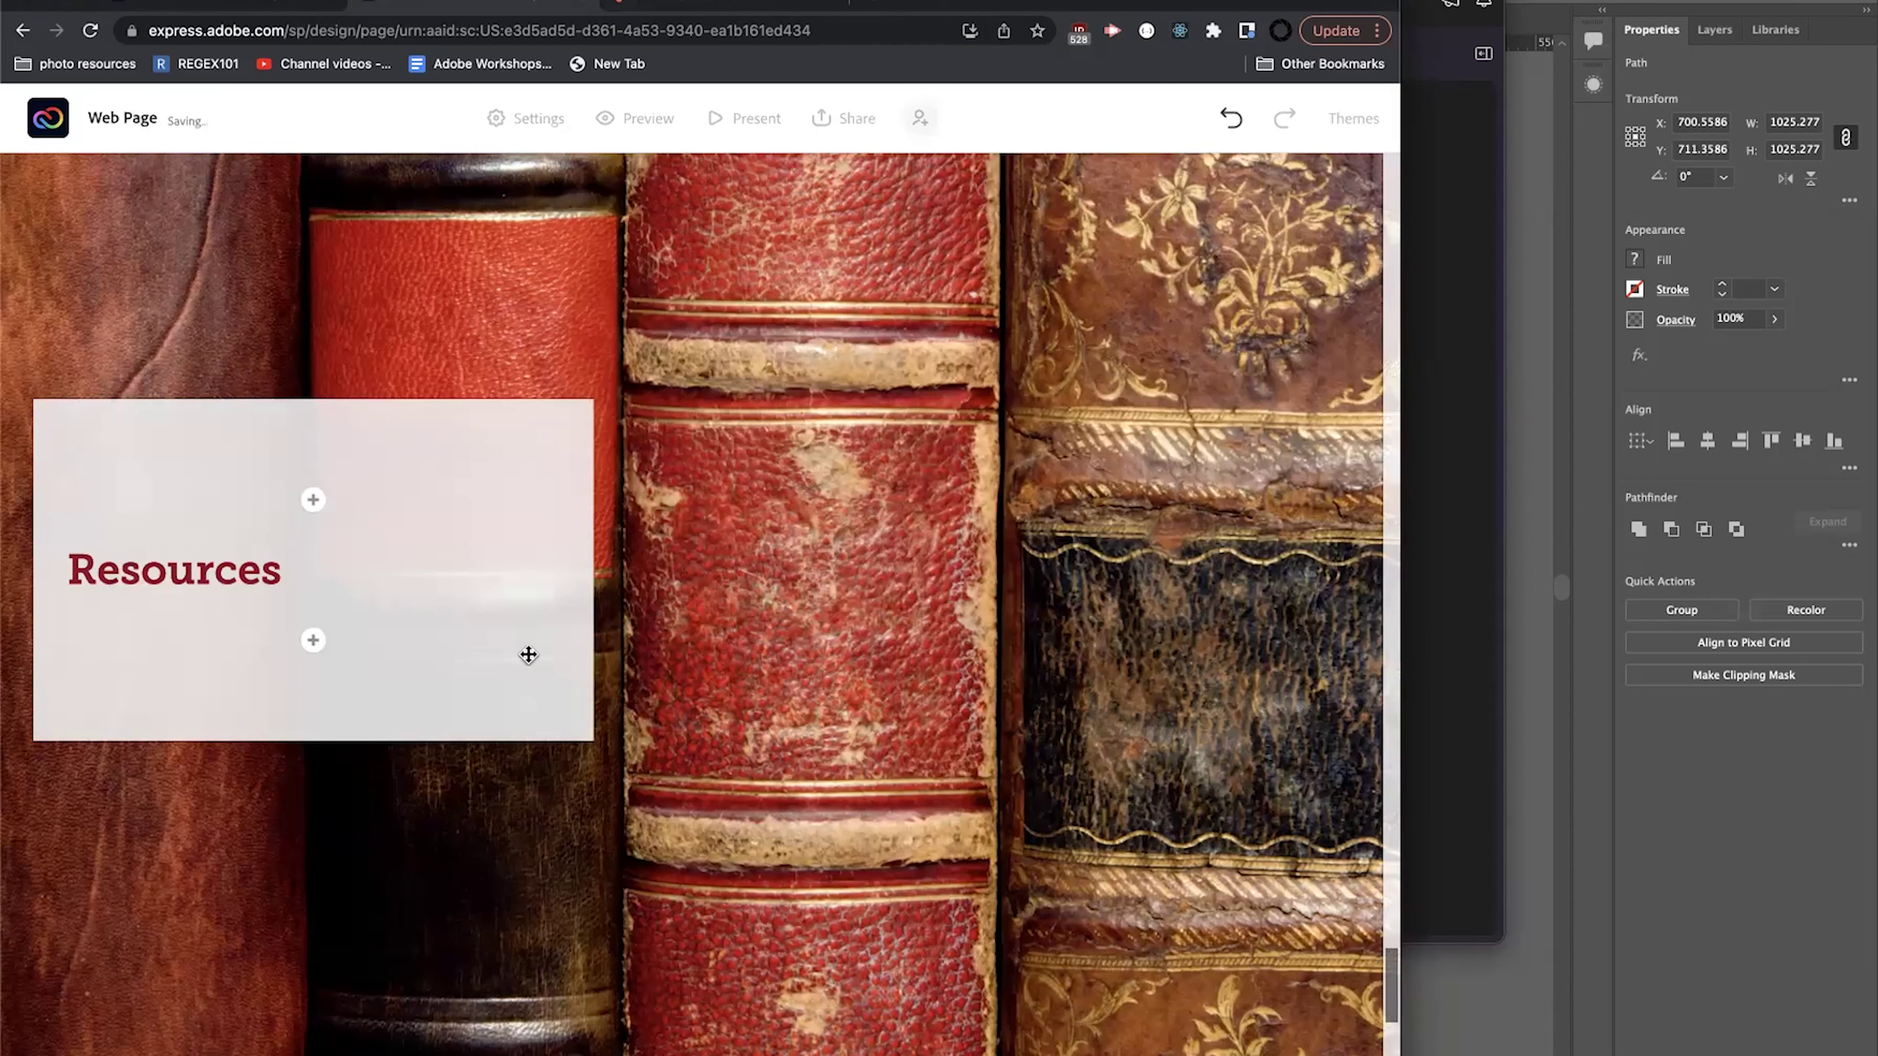
Convert the "Image Mosaic:" quote above the photo grid to an H2 heading and reword it as "Image Gallery:".
scroll(33, 491, down, 15)
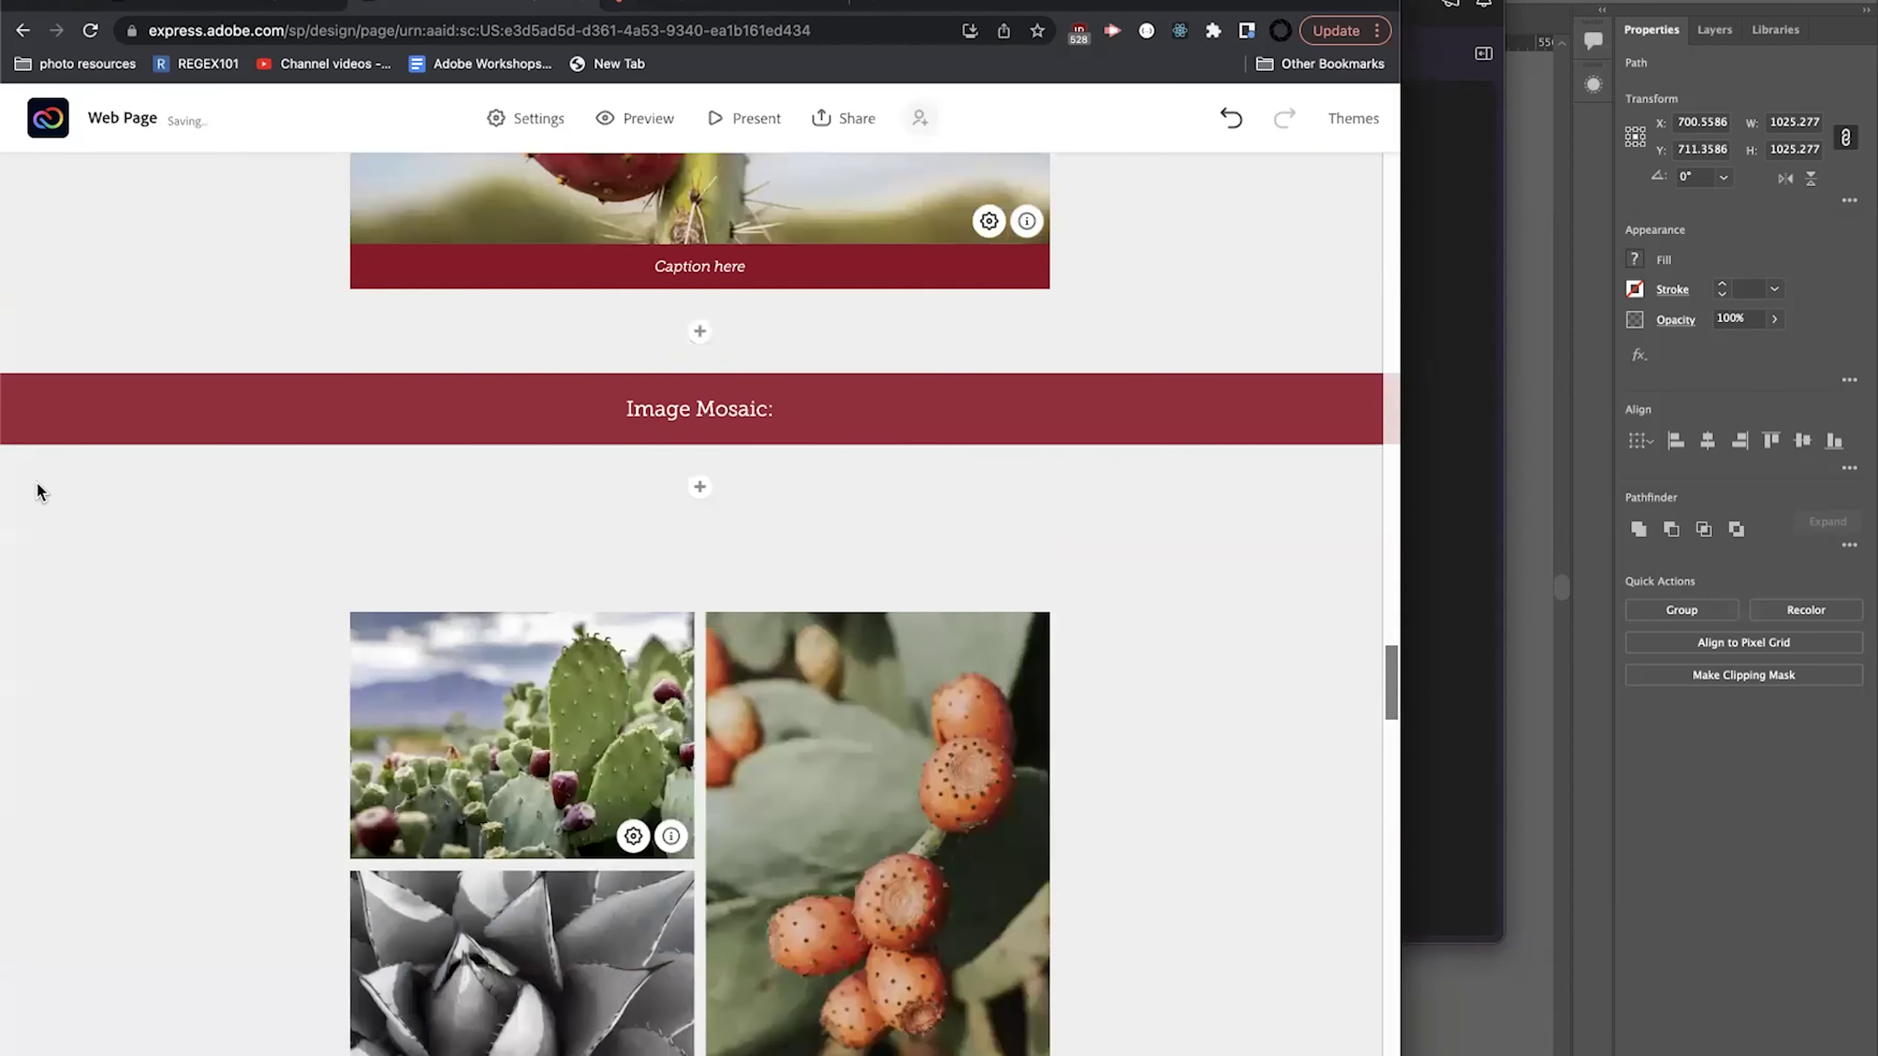
scroll(63, 492, up, 10)
scroll(66, 491, down, 10)
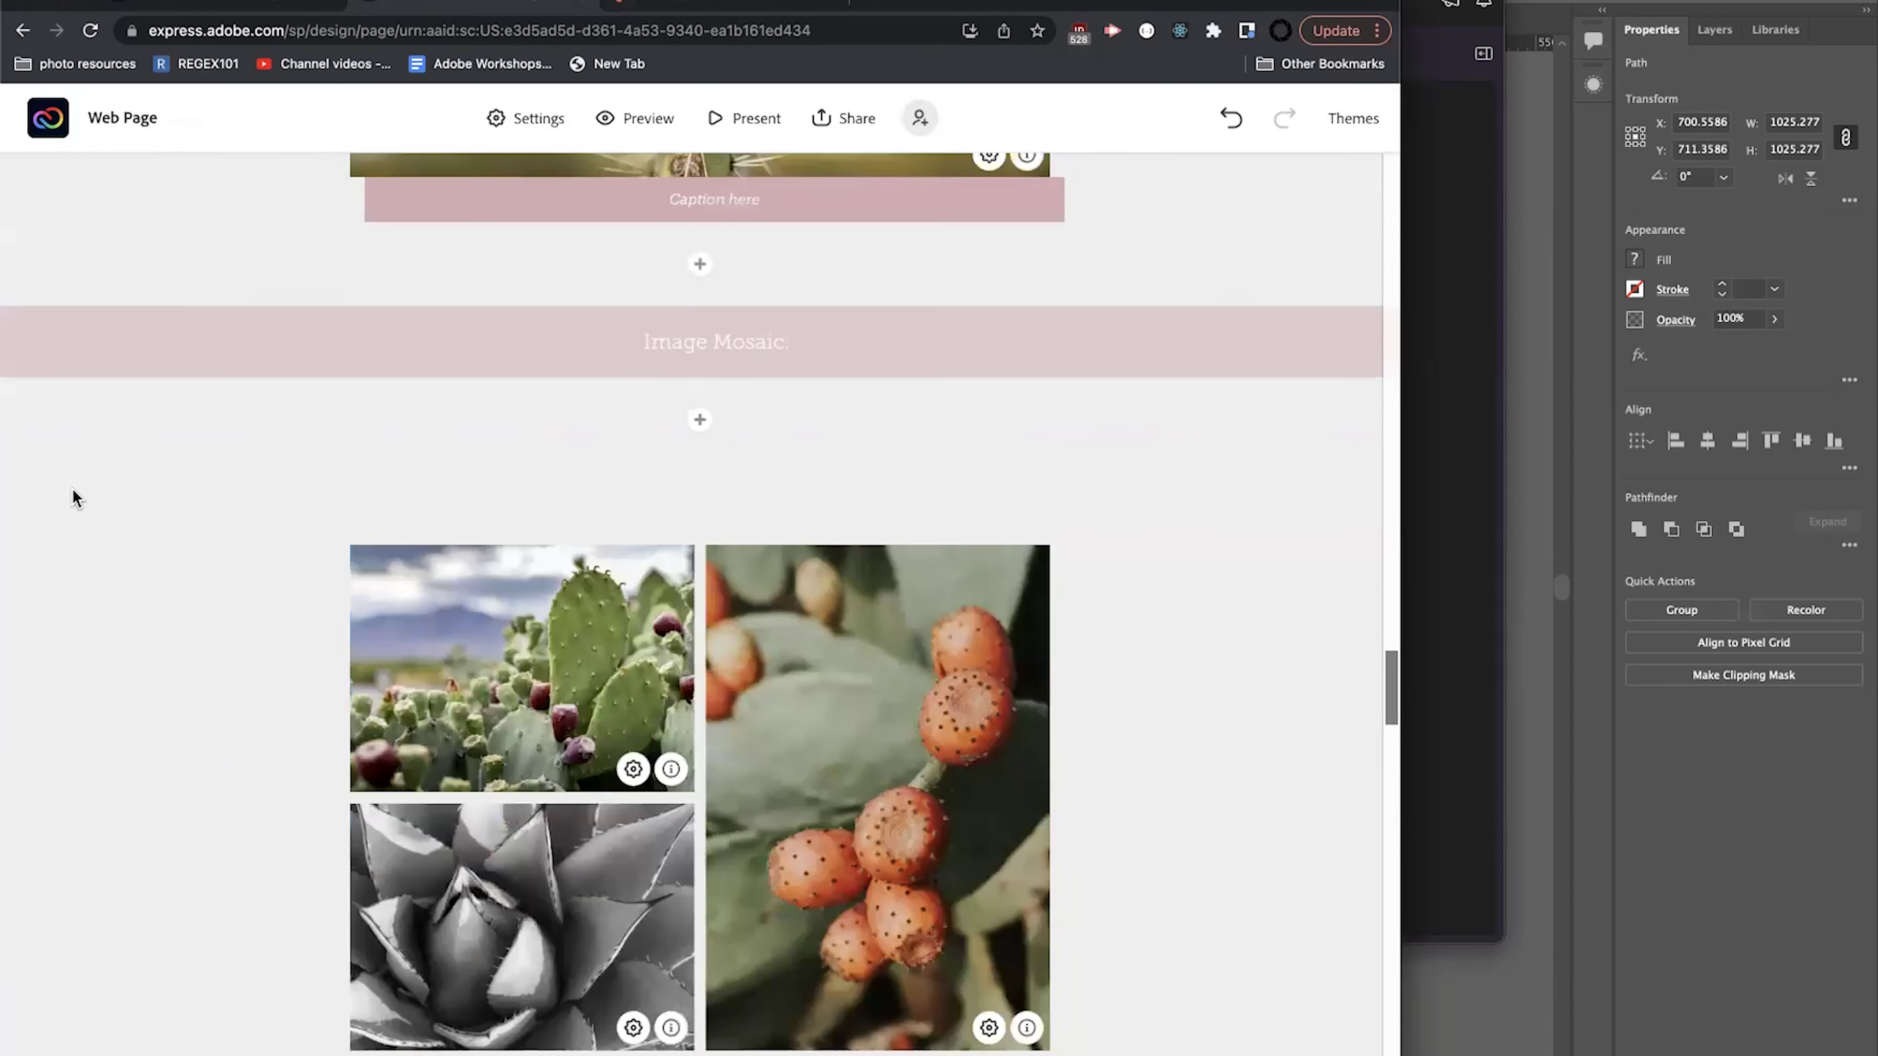
click(679, 357)
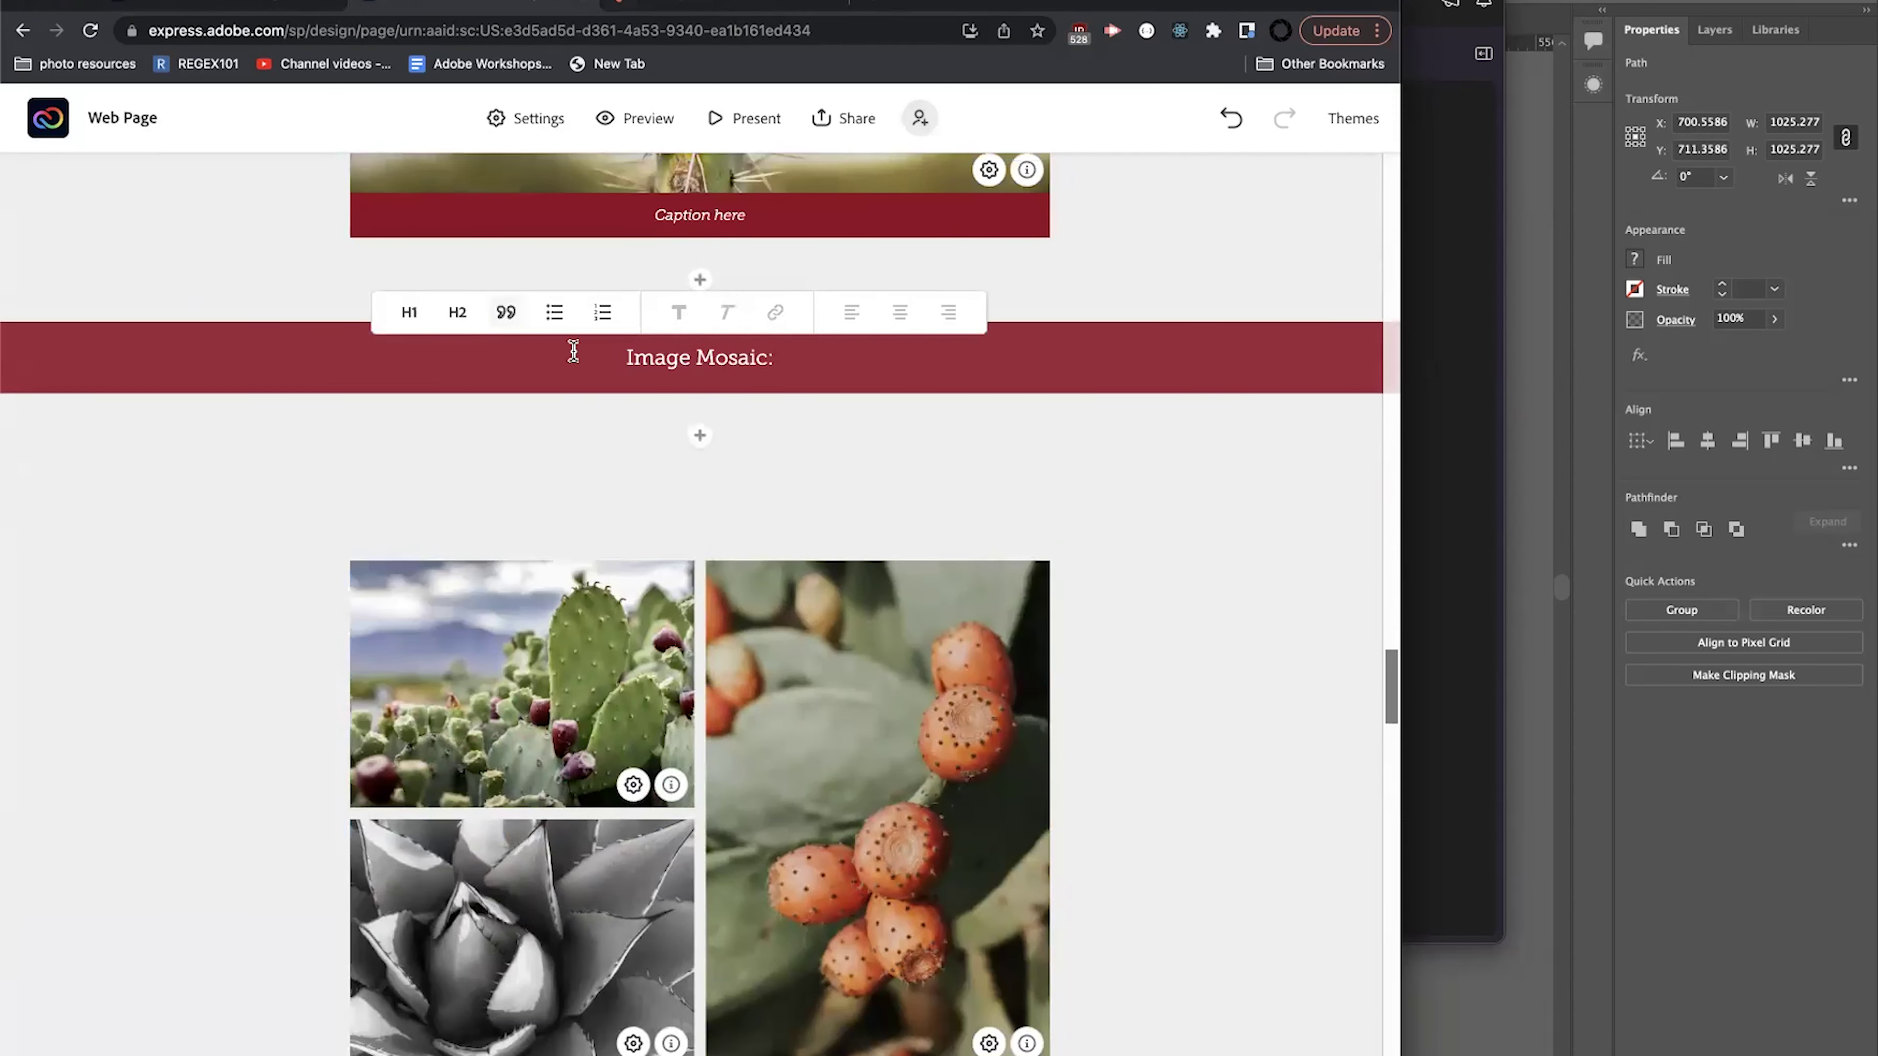
click(457, 311)
drag(547, 361, 447, 363)
text(Gallery)
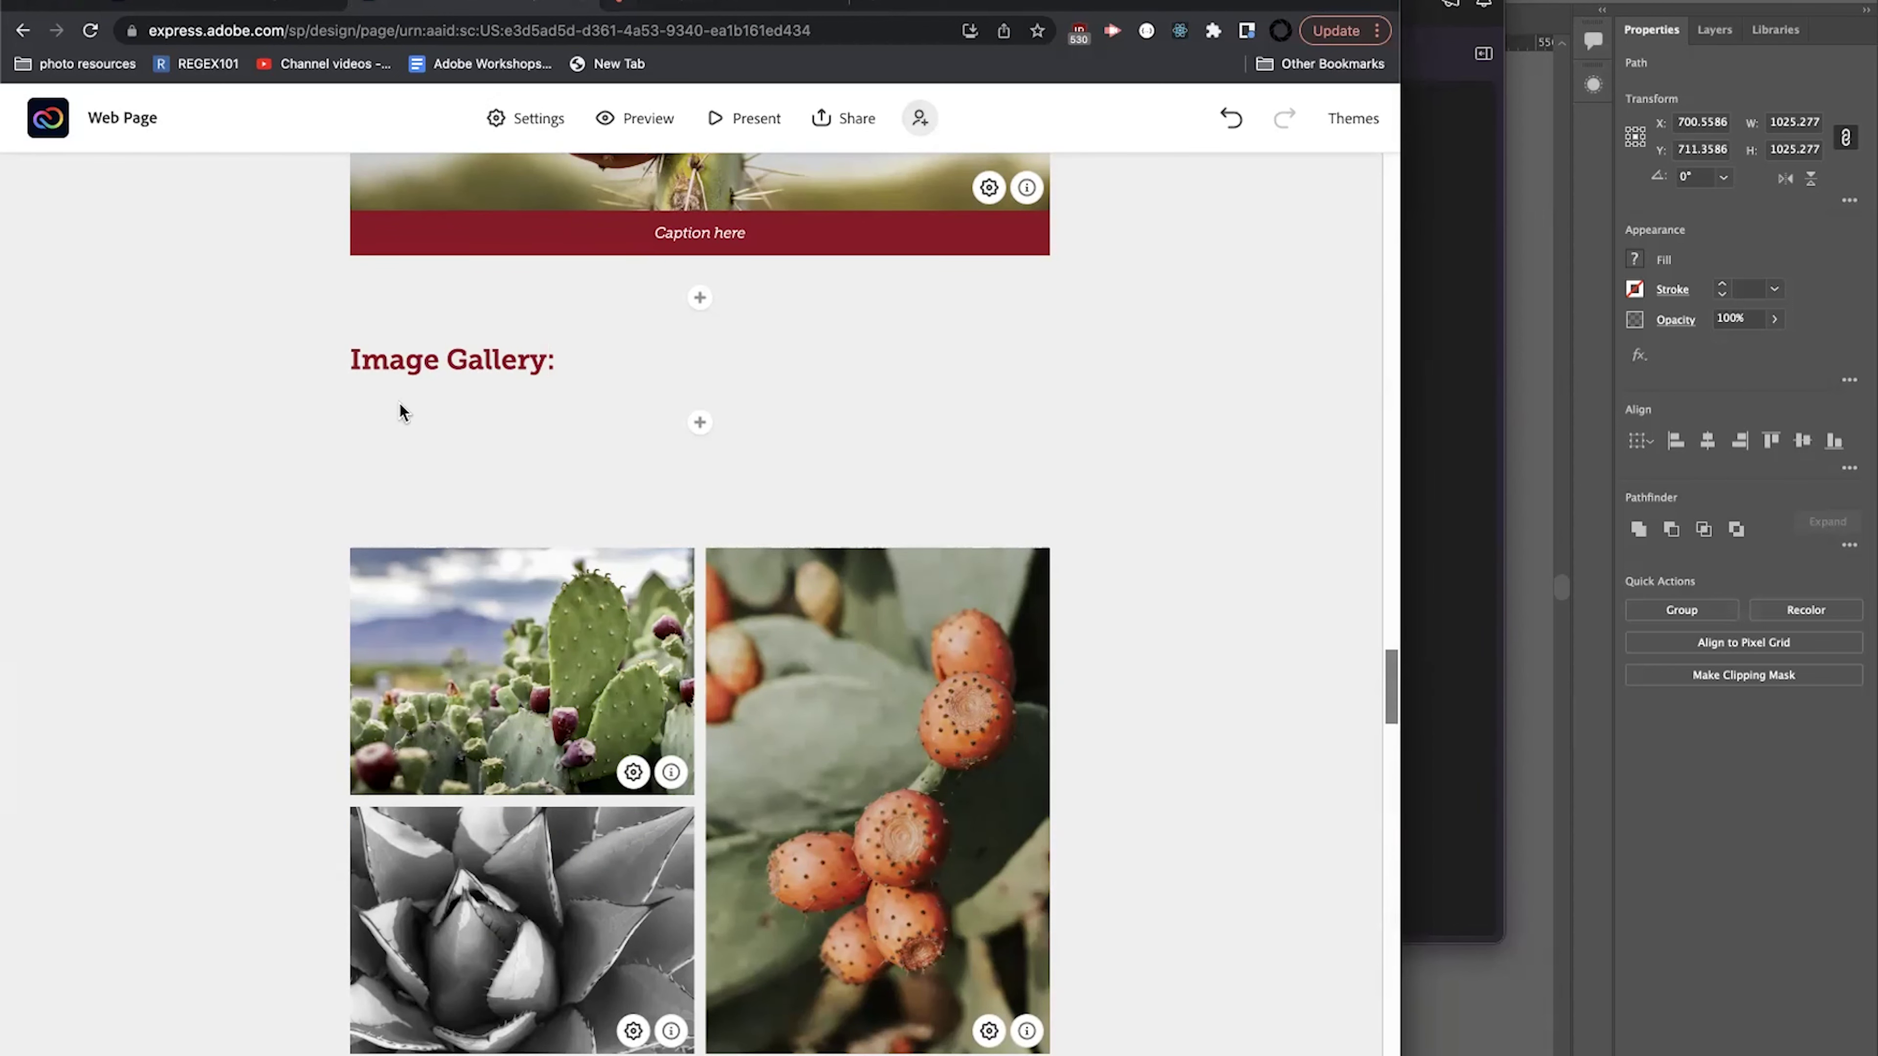
drag(569, 360, 334, 356)
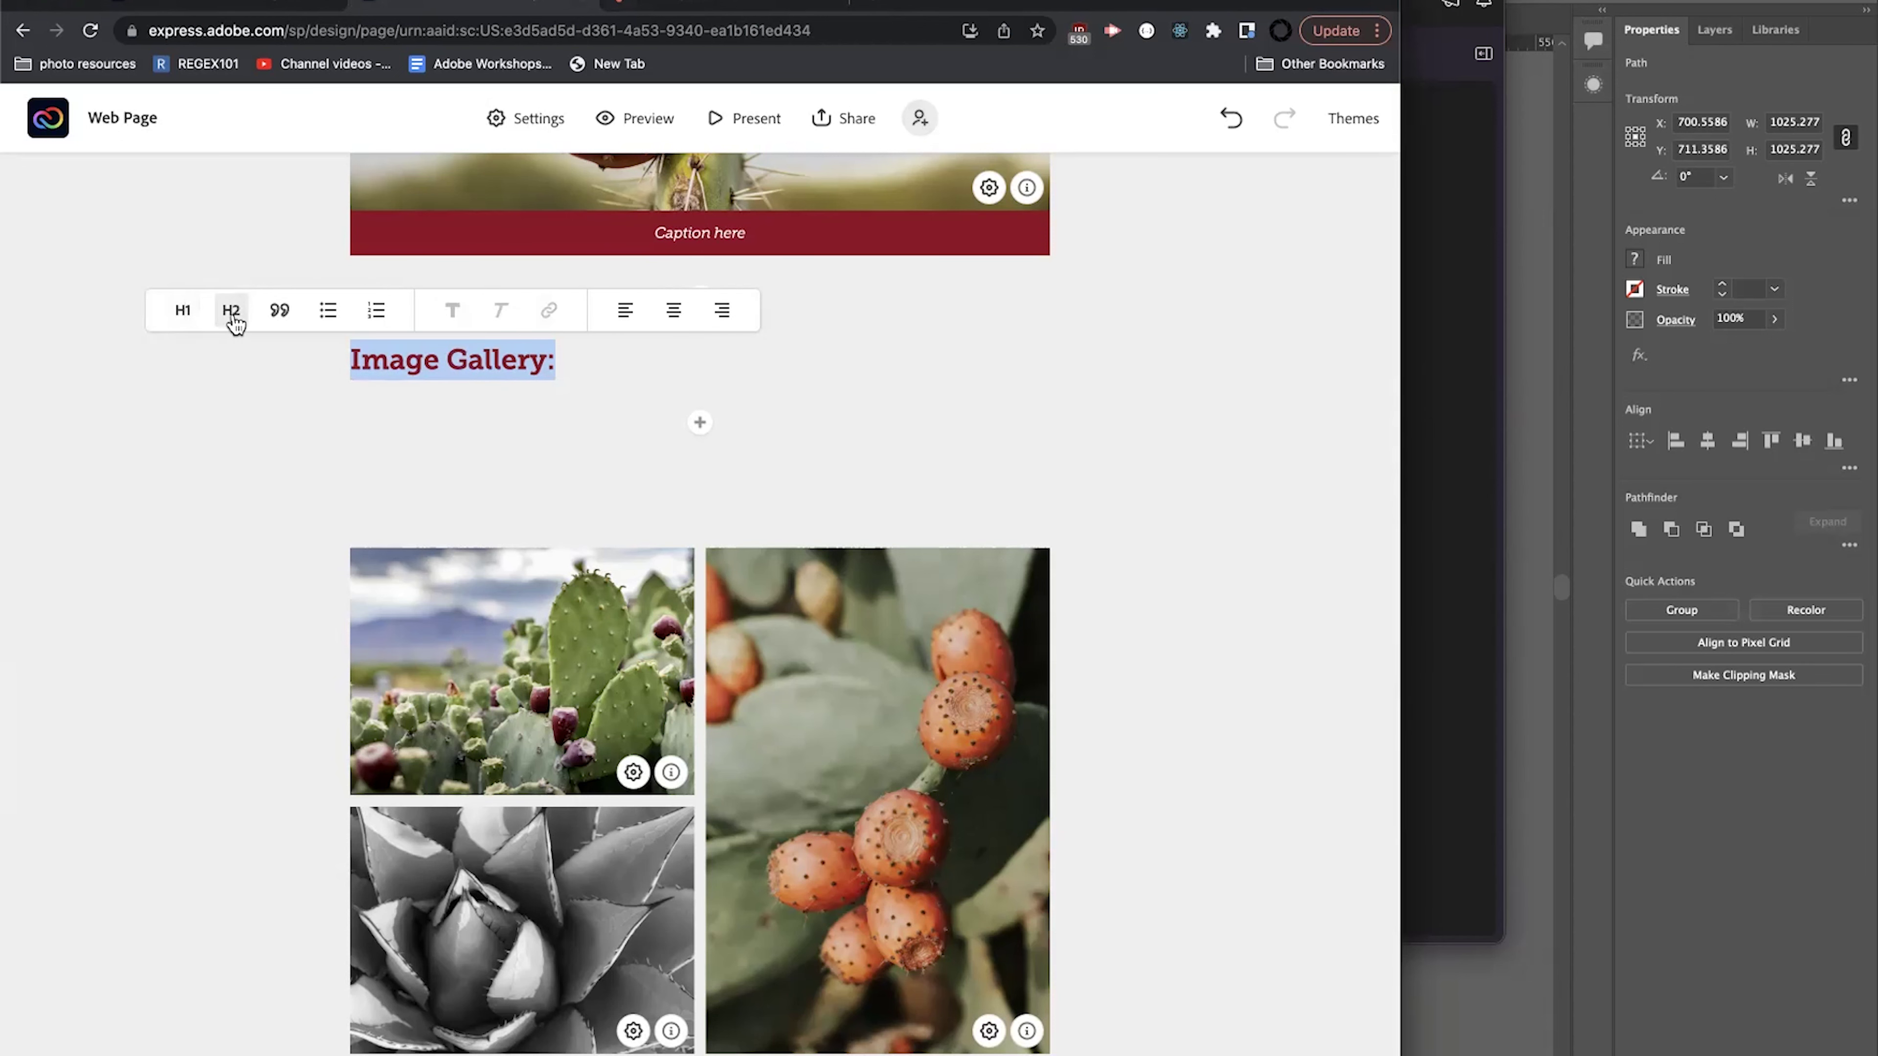
Switch to the published workshop page, copy the Welcome heading's anchor link and examine the #welcome ending of the page address.
click(207, 3)
scroll(593, 543, down, 10)
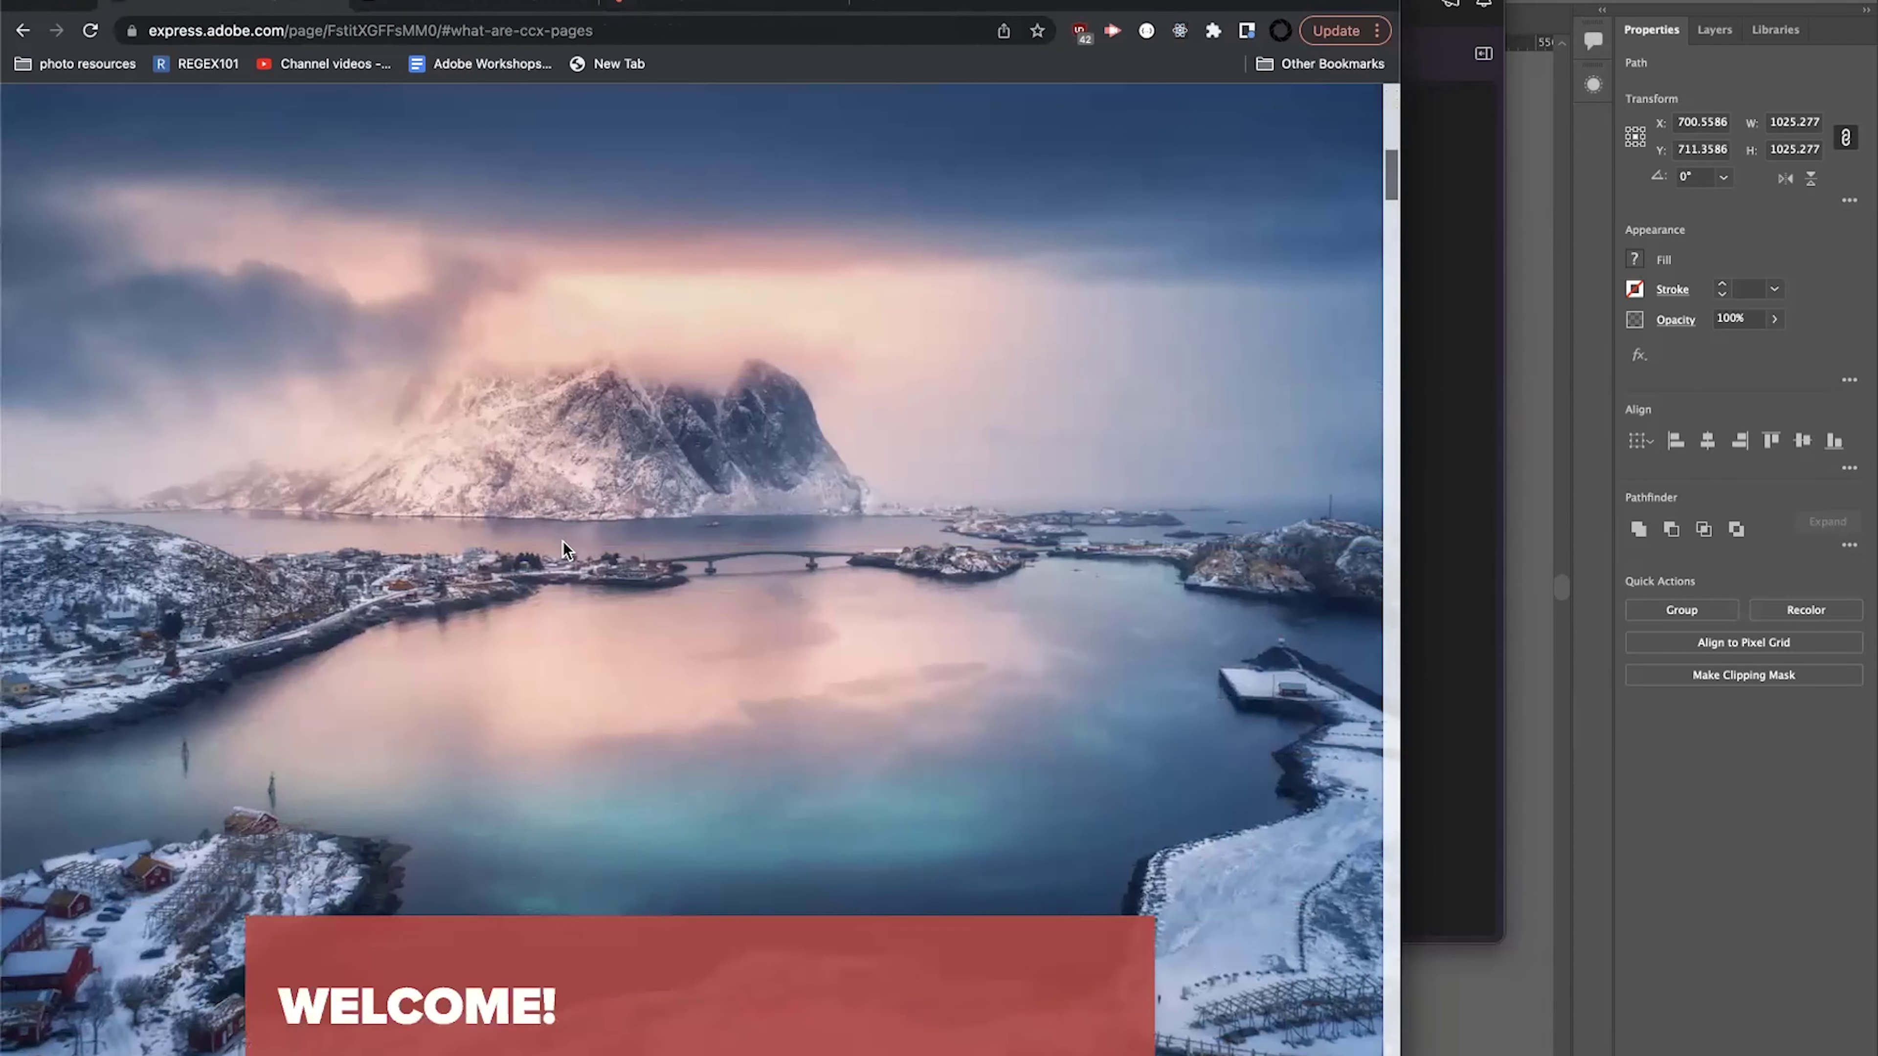
scroll(564, 541, down, 5)
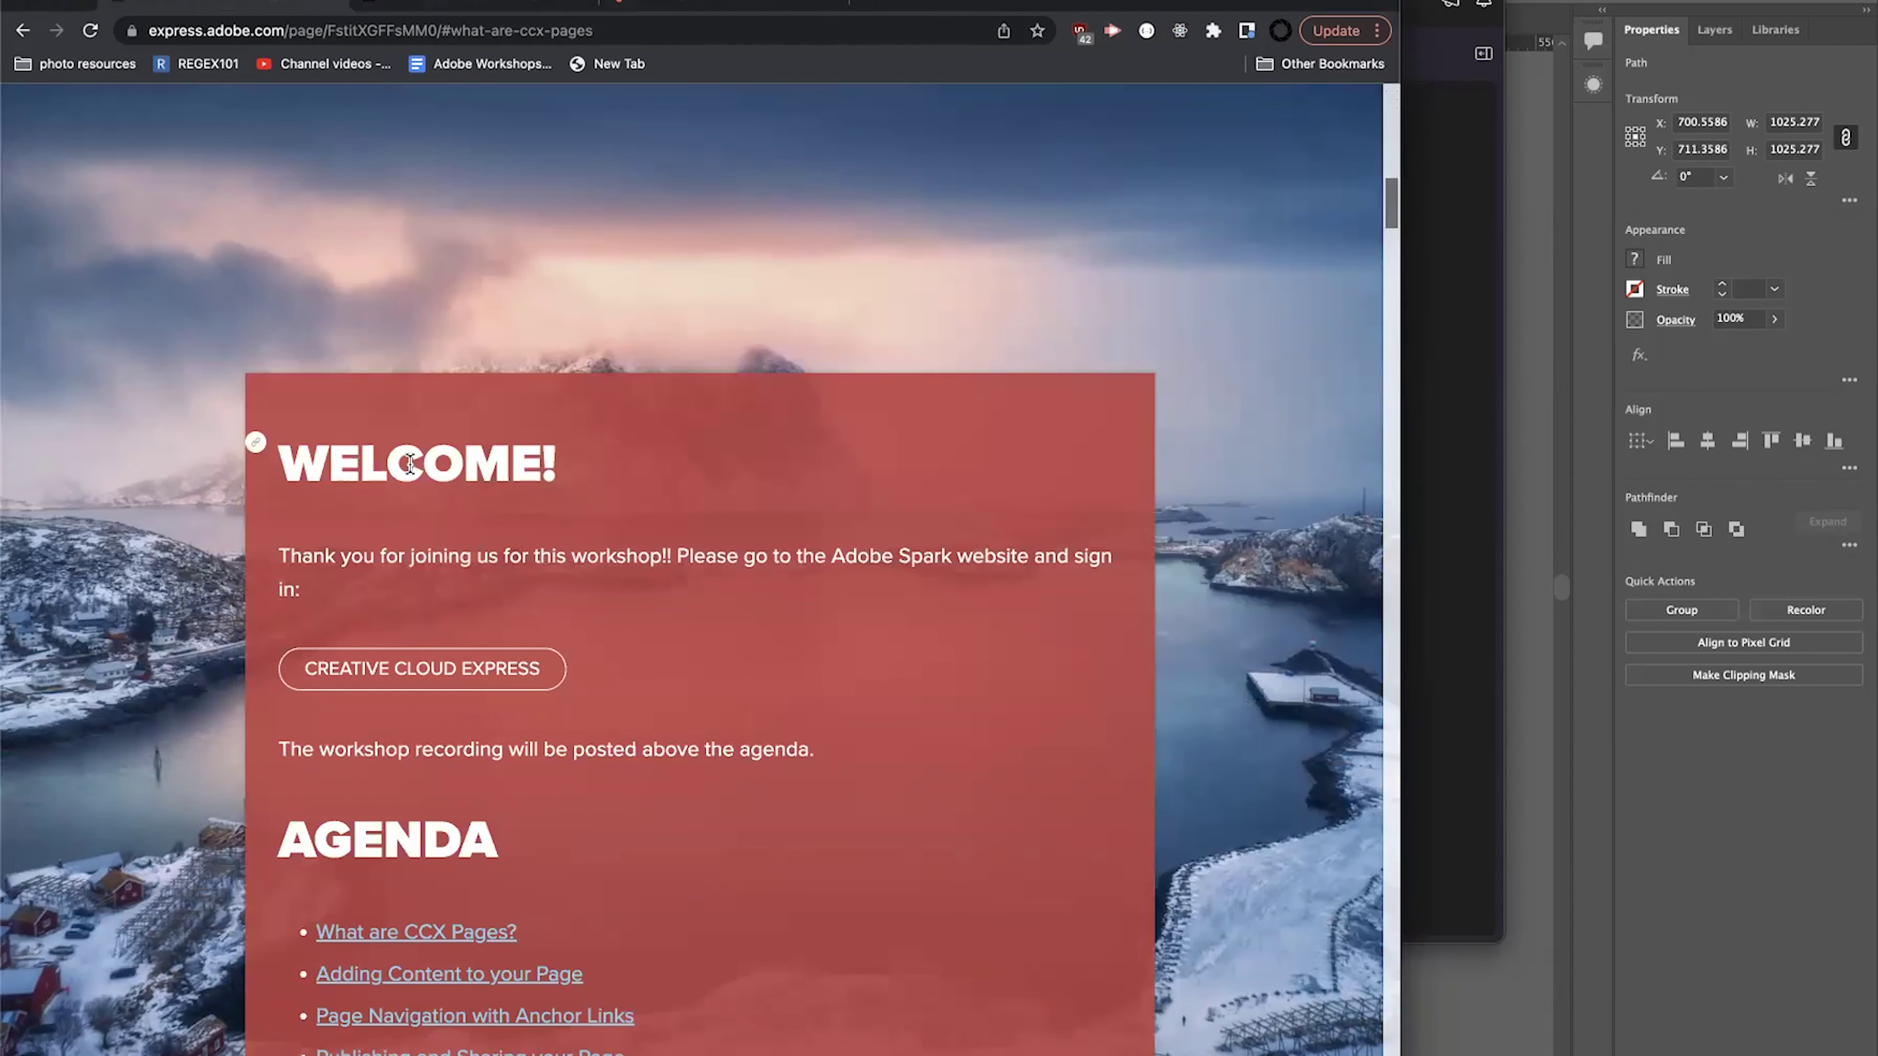
click(256, 447)
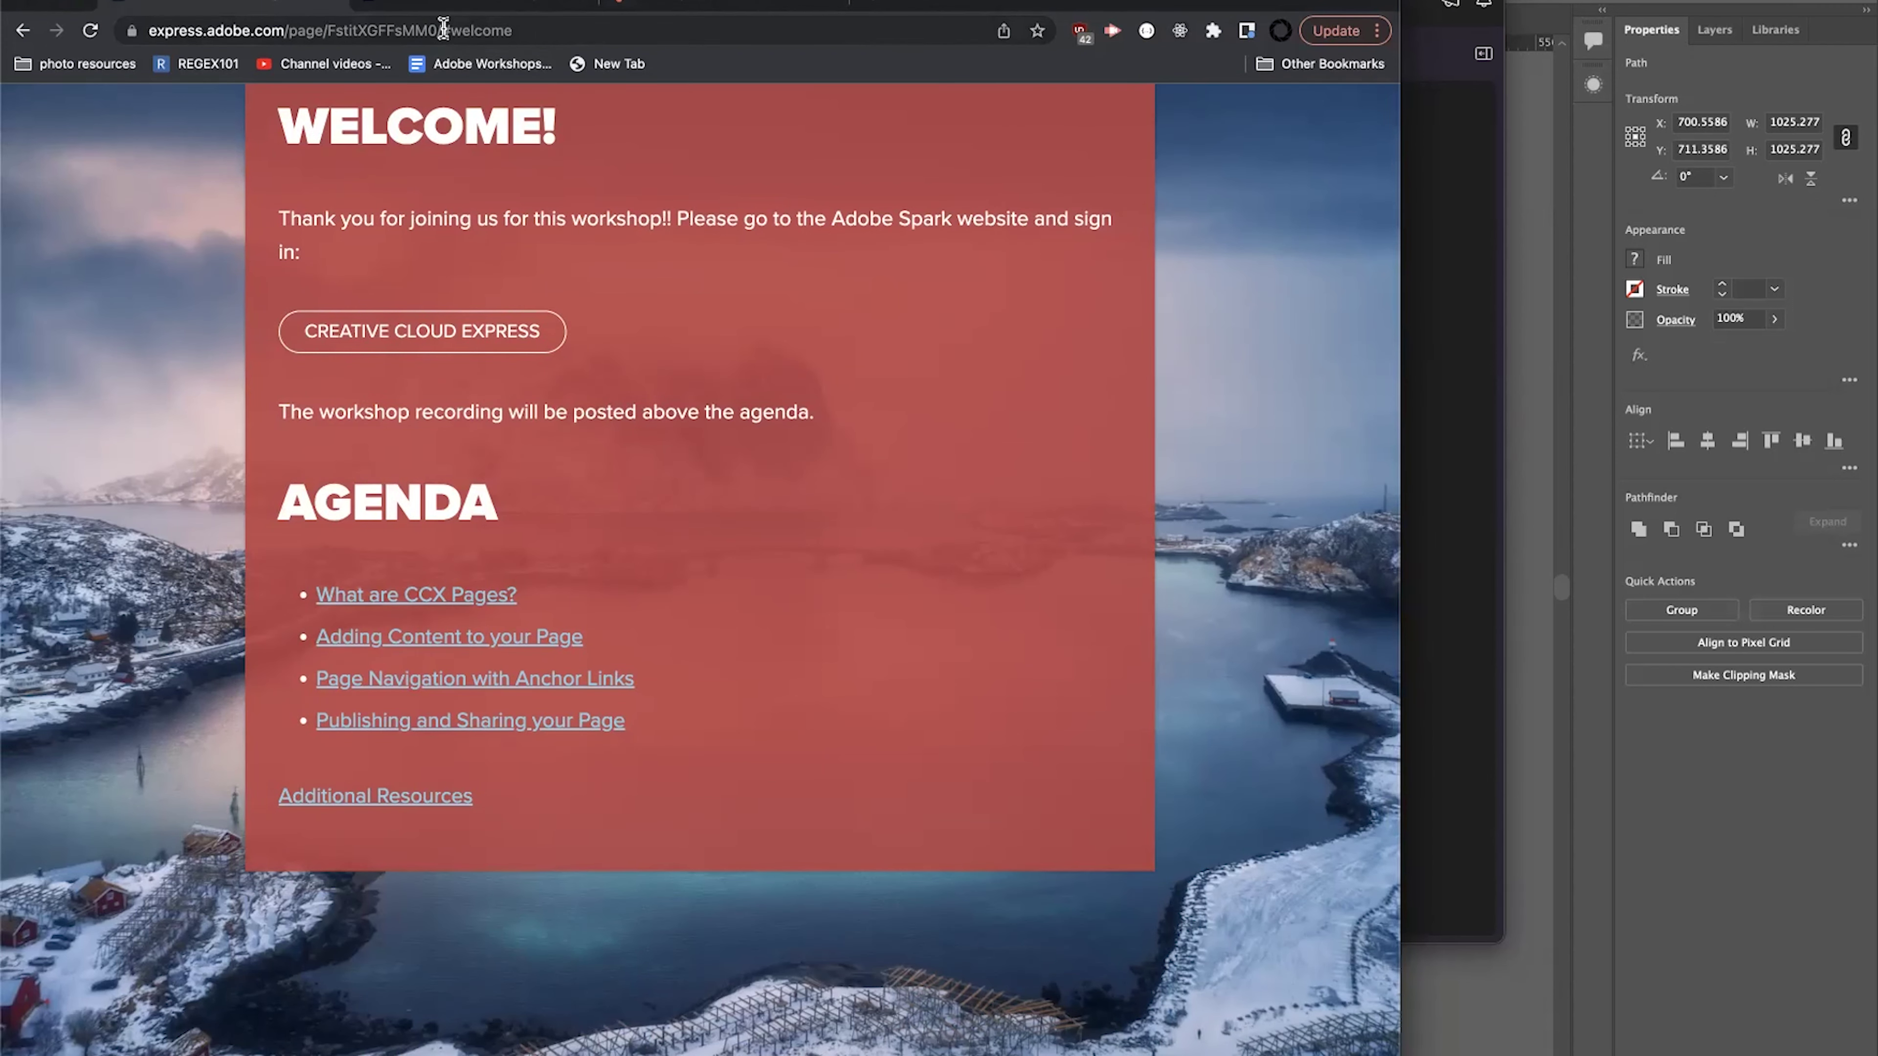
drag(442, 30, 529, 30)
click(251, 484)
Look over the What are CCX Pages section, then follow the agenda link to Page Navigation with Anchor Links.
scroll(369, 592, down, 10)
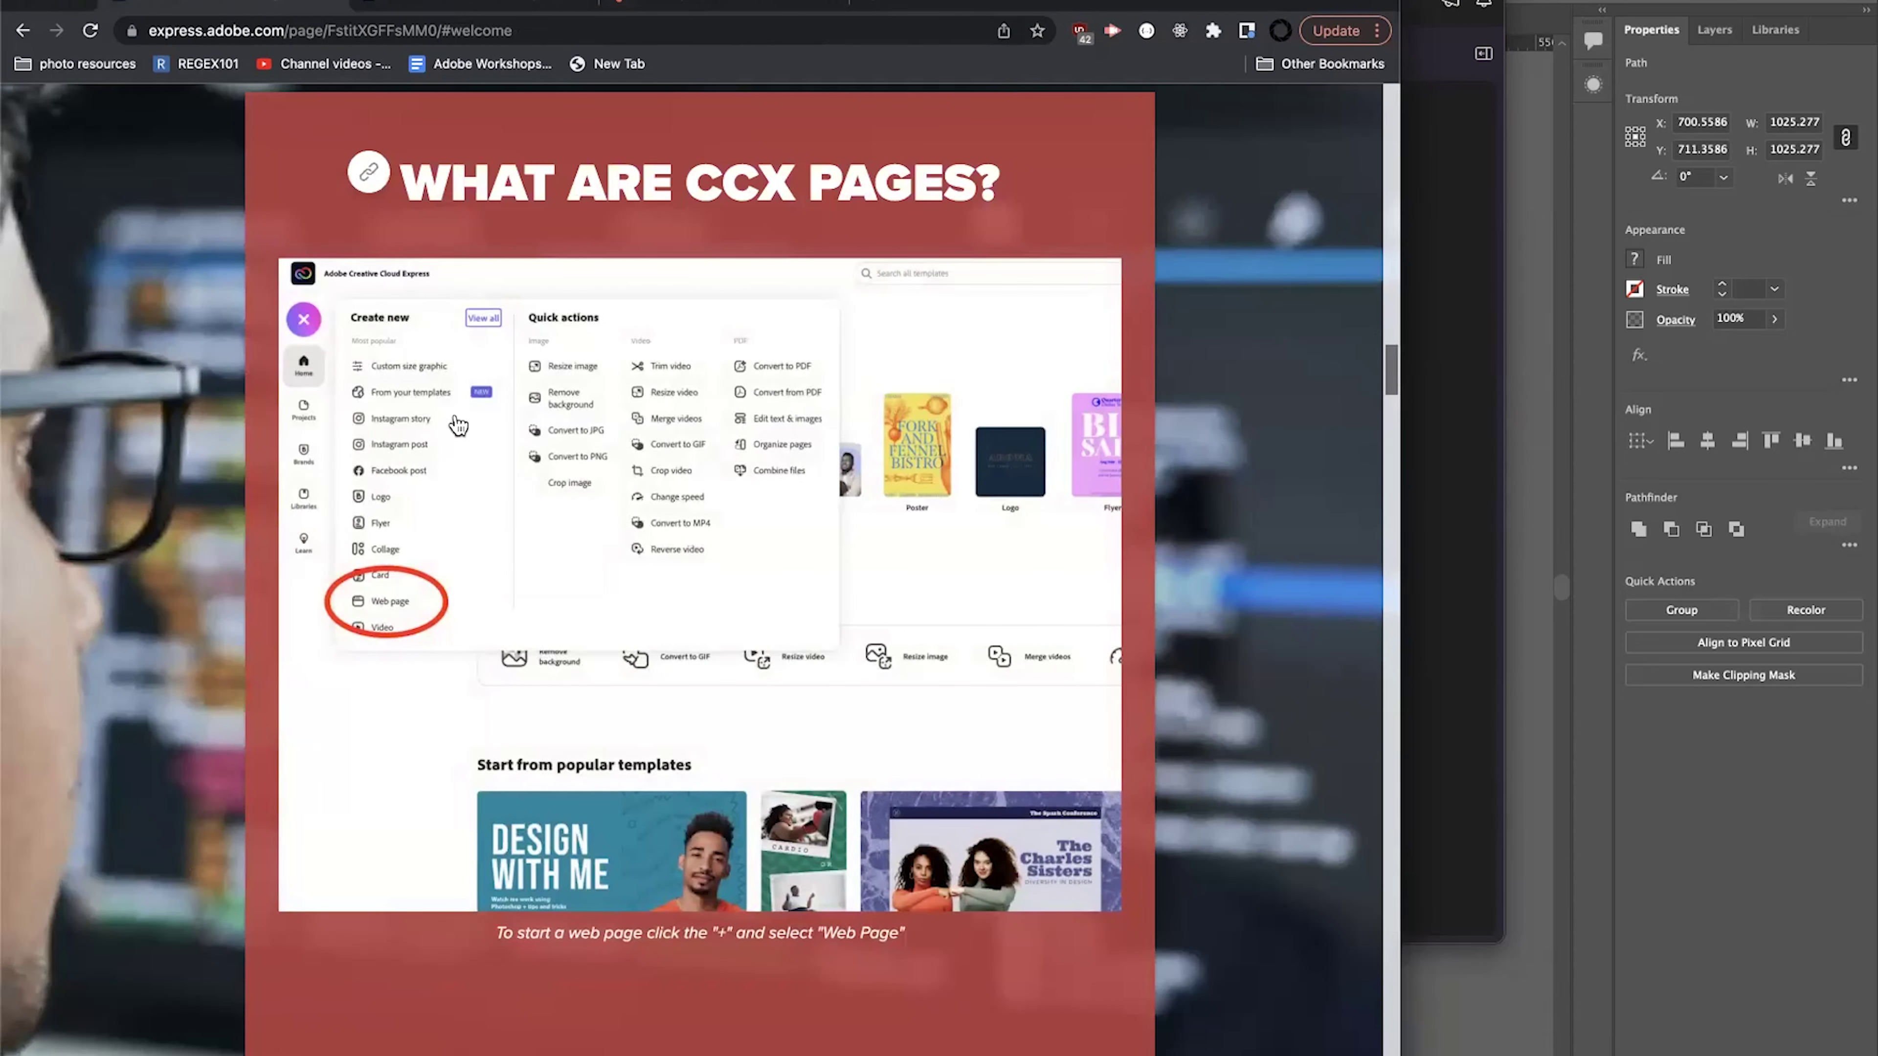
scroll(344, 491, up, 15)
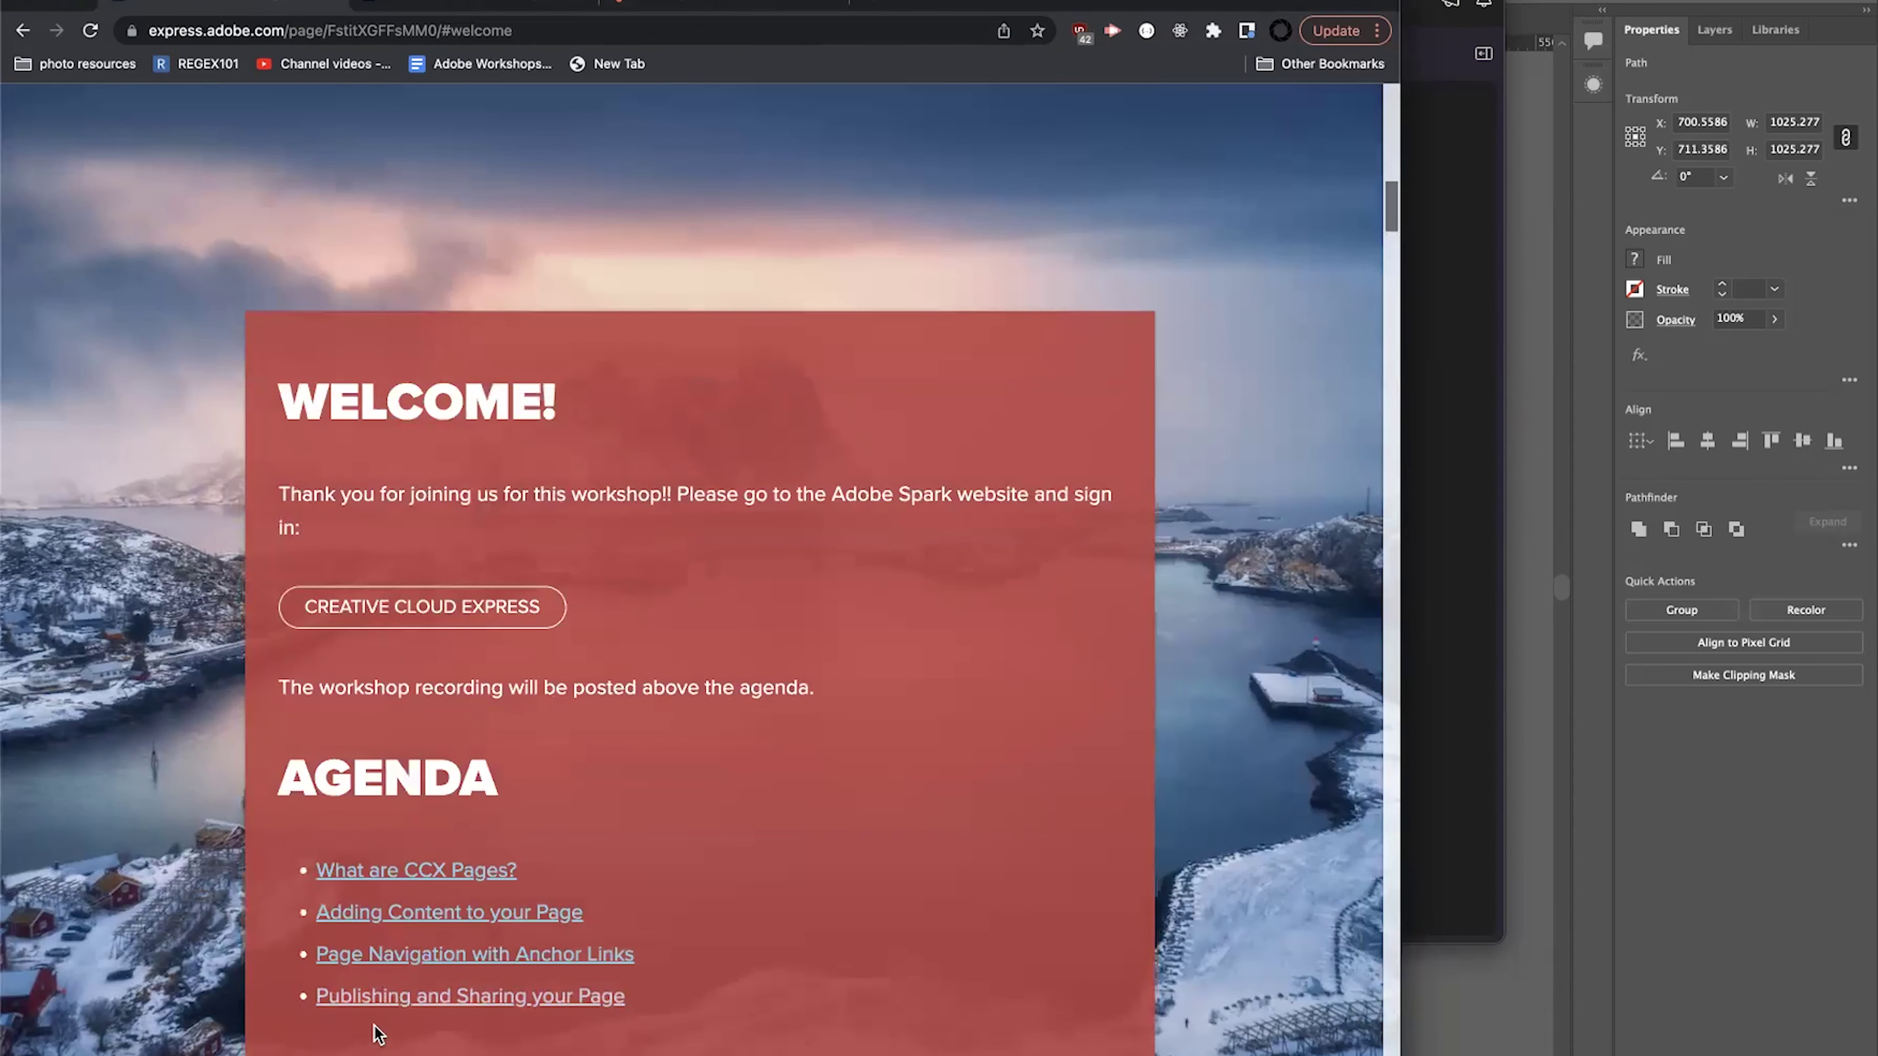
click(363, 954)
mouse_move(258, 113)
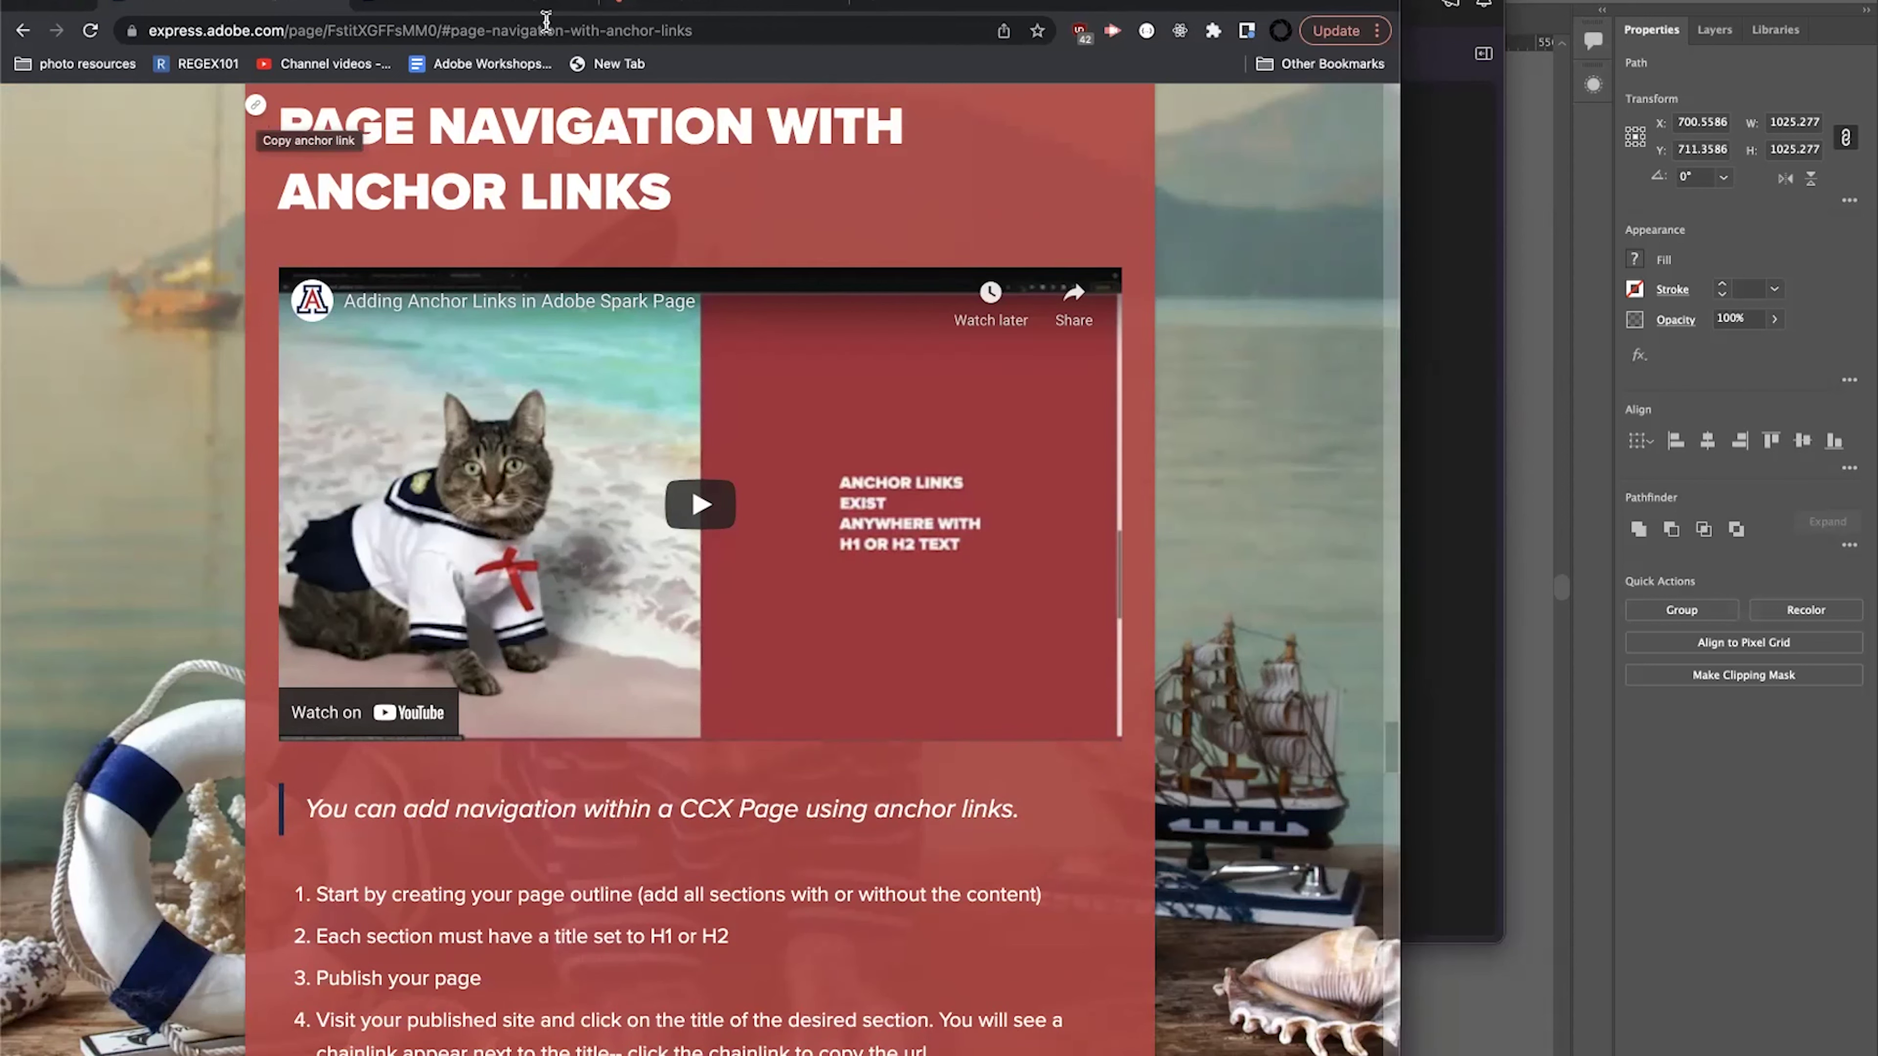
Return to the Carnegia Gigantea page in the editor and open its Publish and share link settings.
click(452, 6)
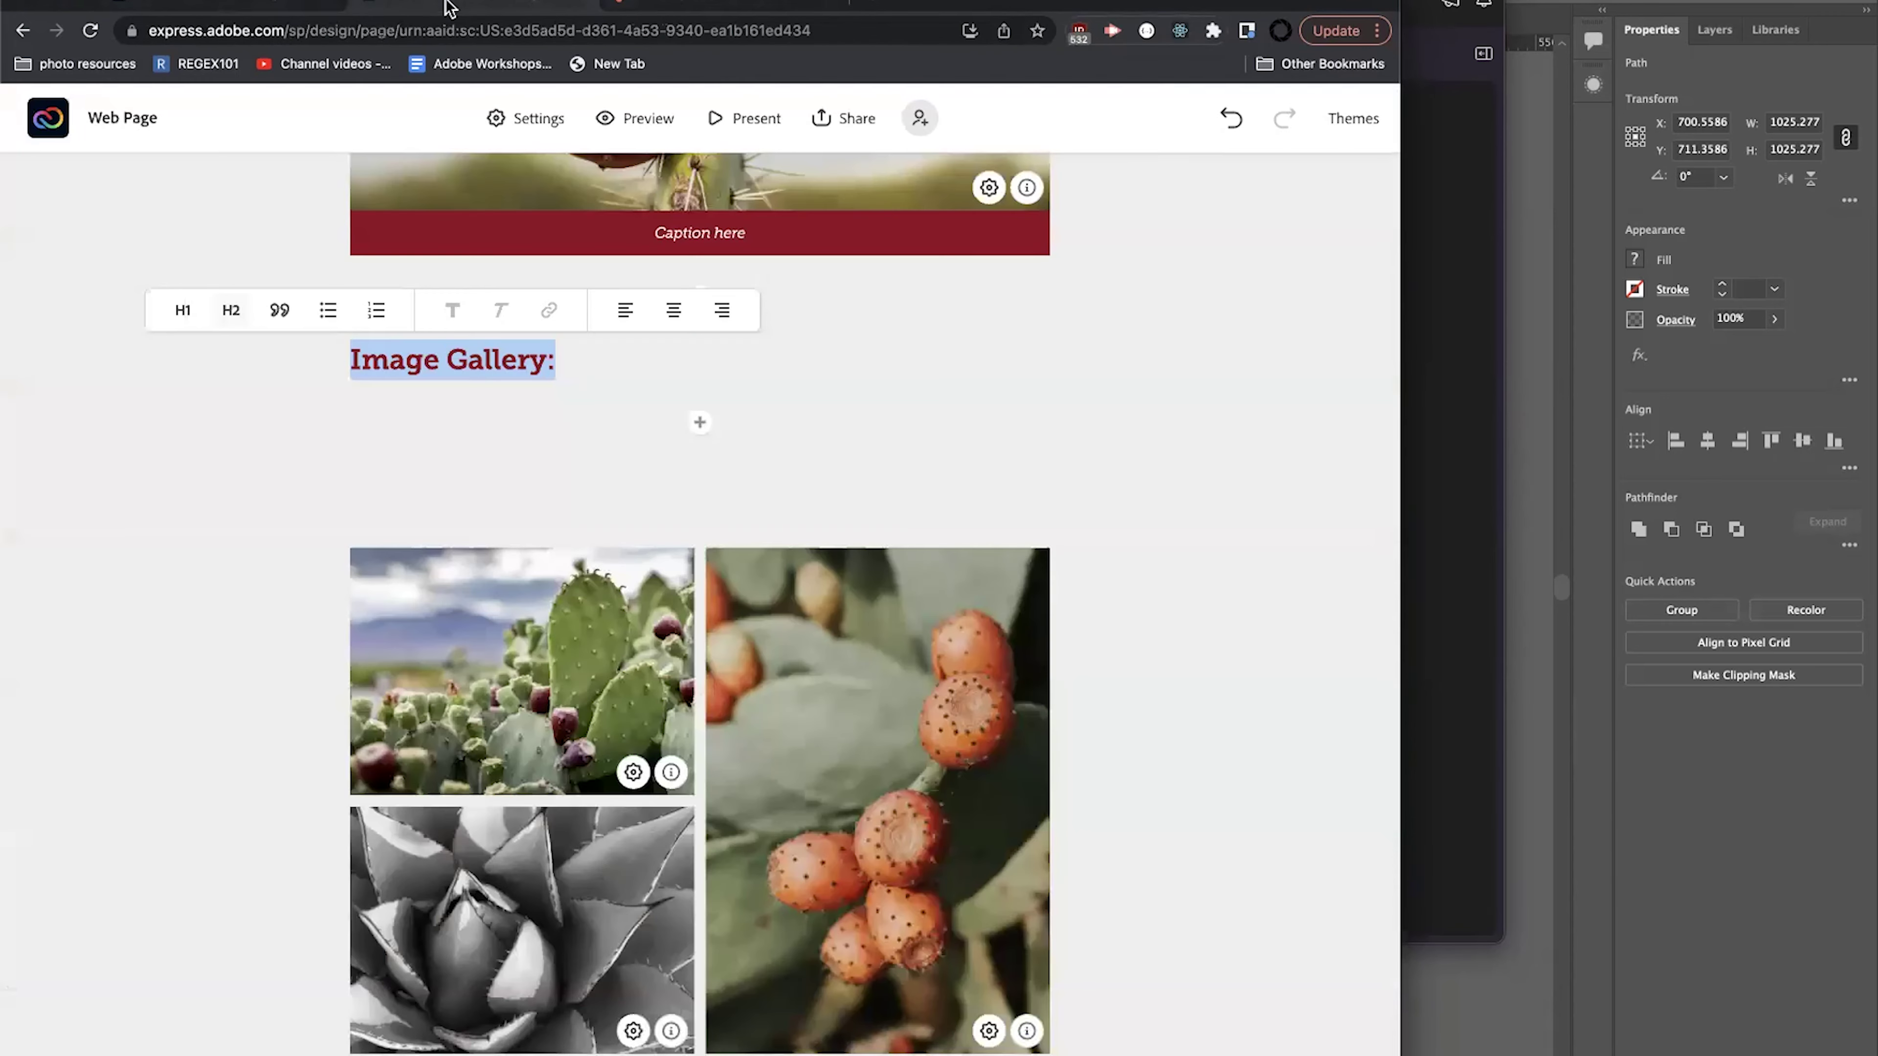
click(570, 510)
scroll(571, 511, up, 15)
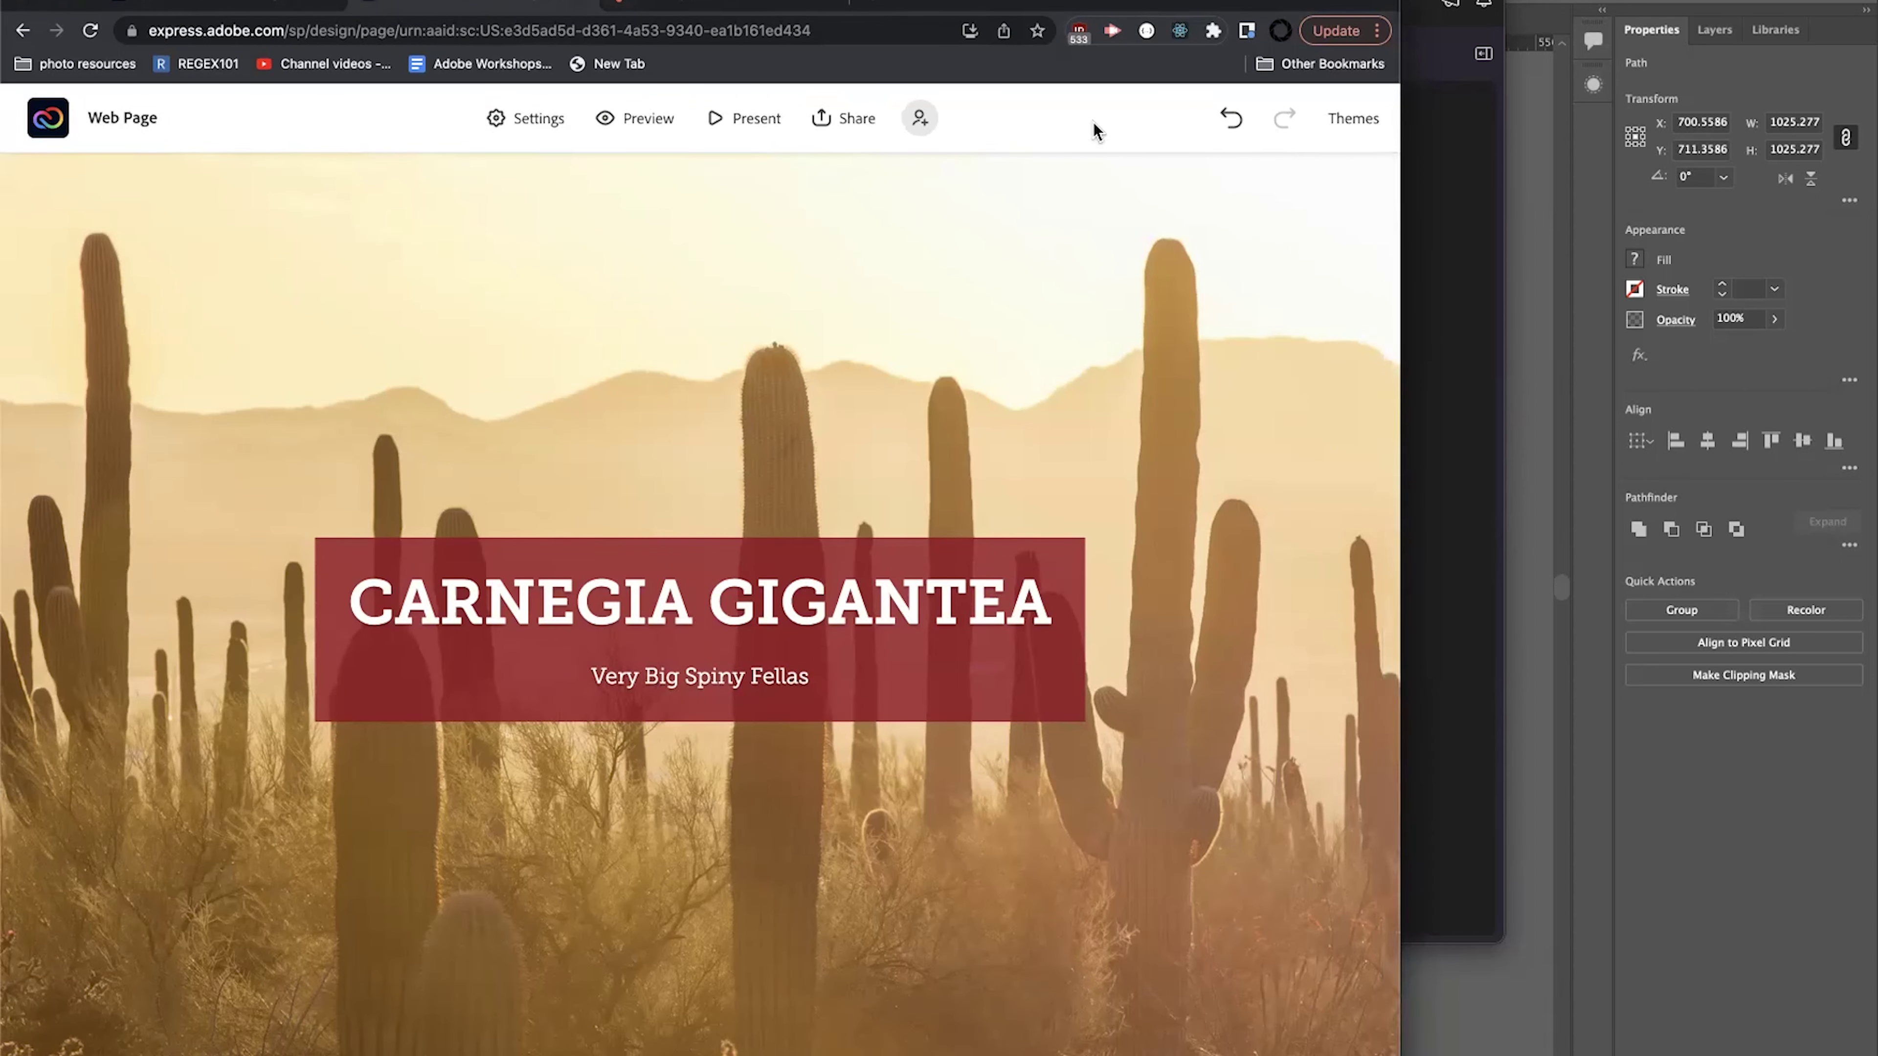
click(840, 122)
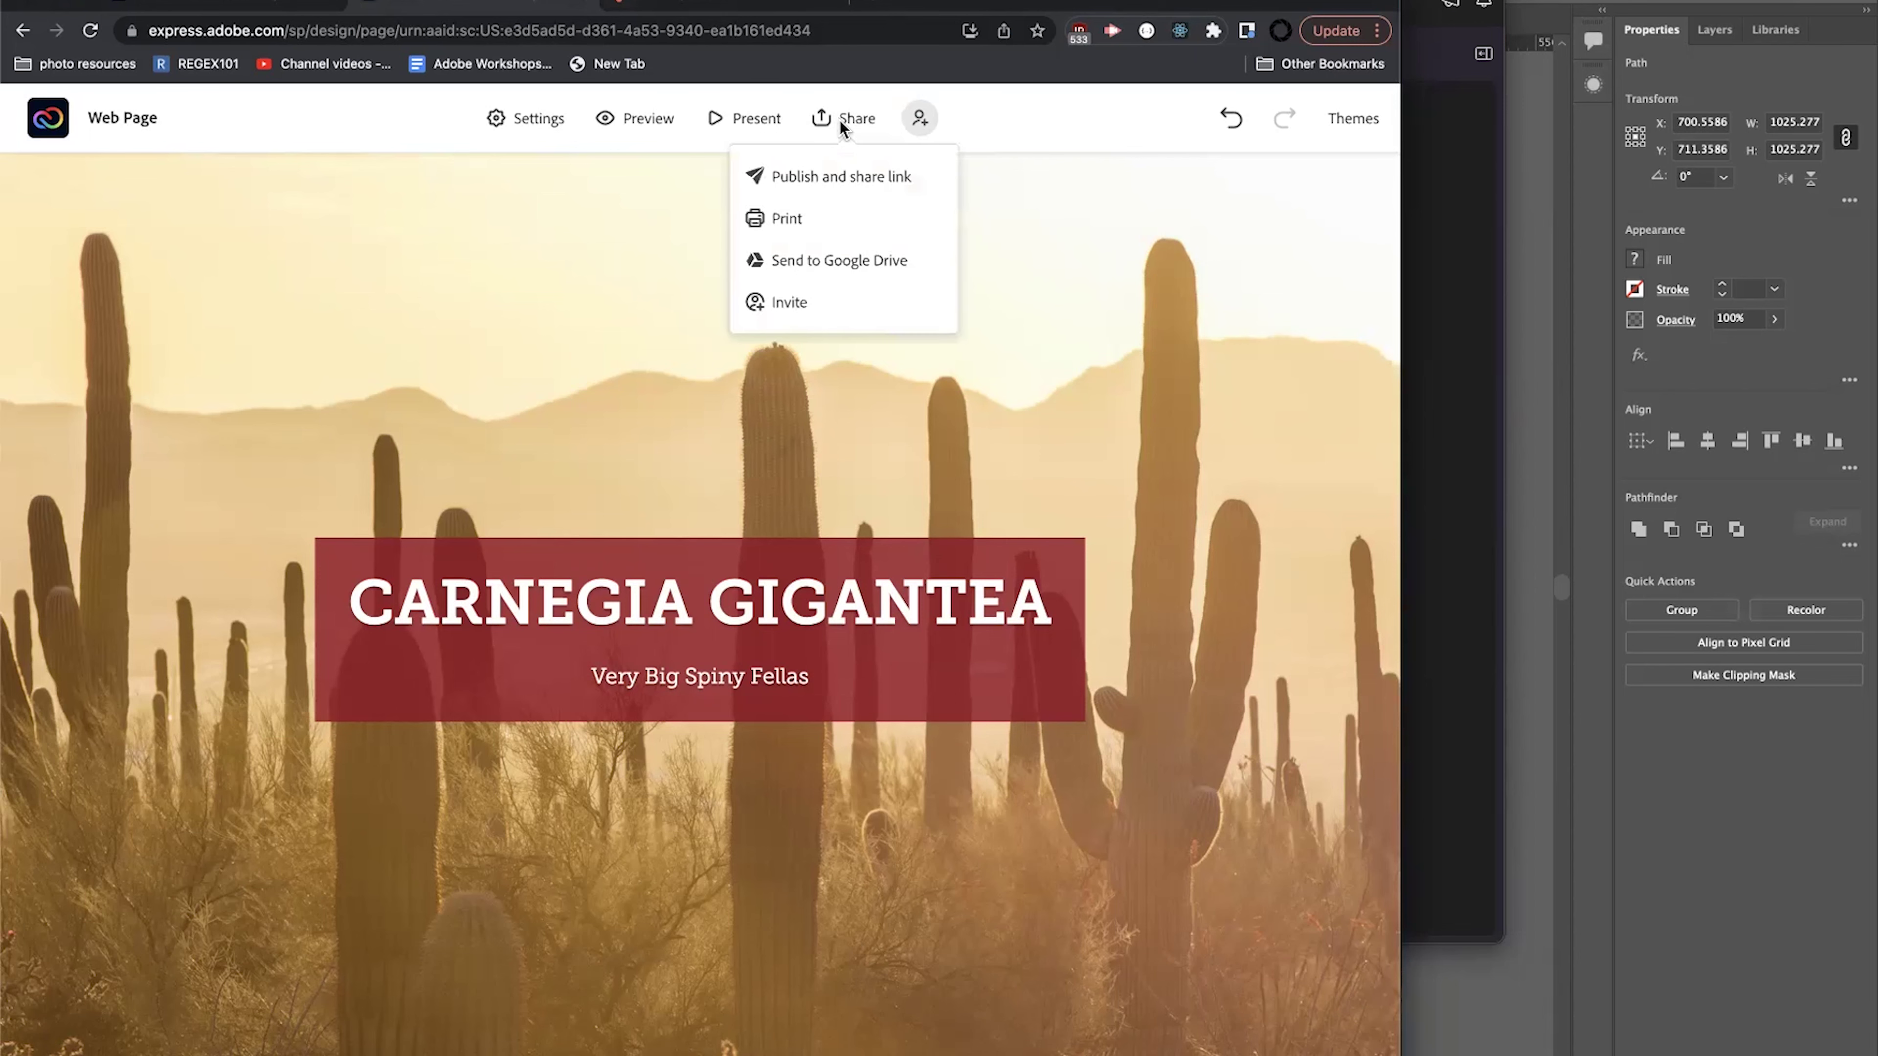
click(782, 185)
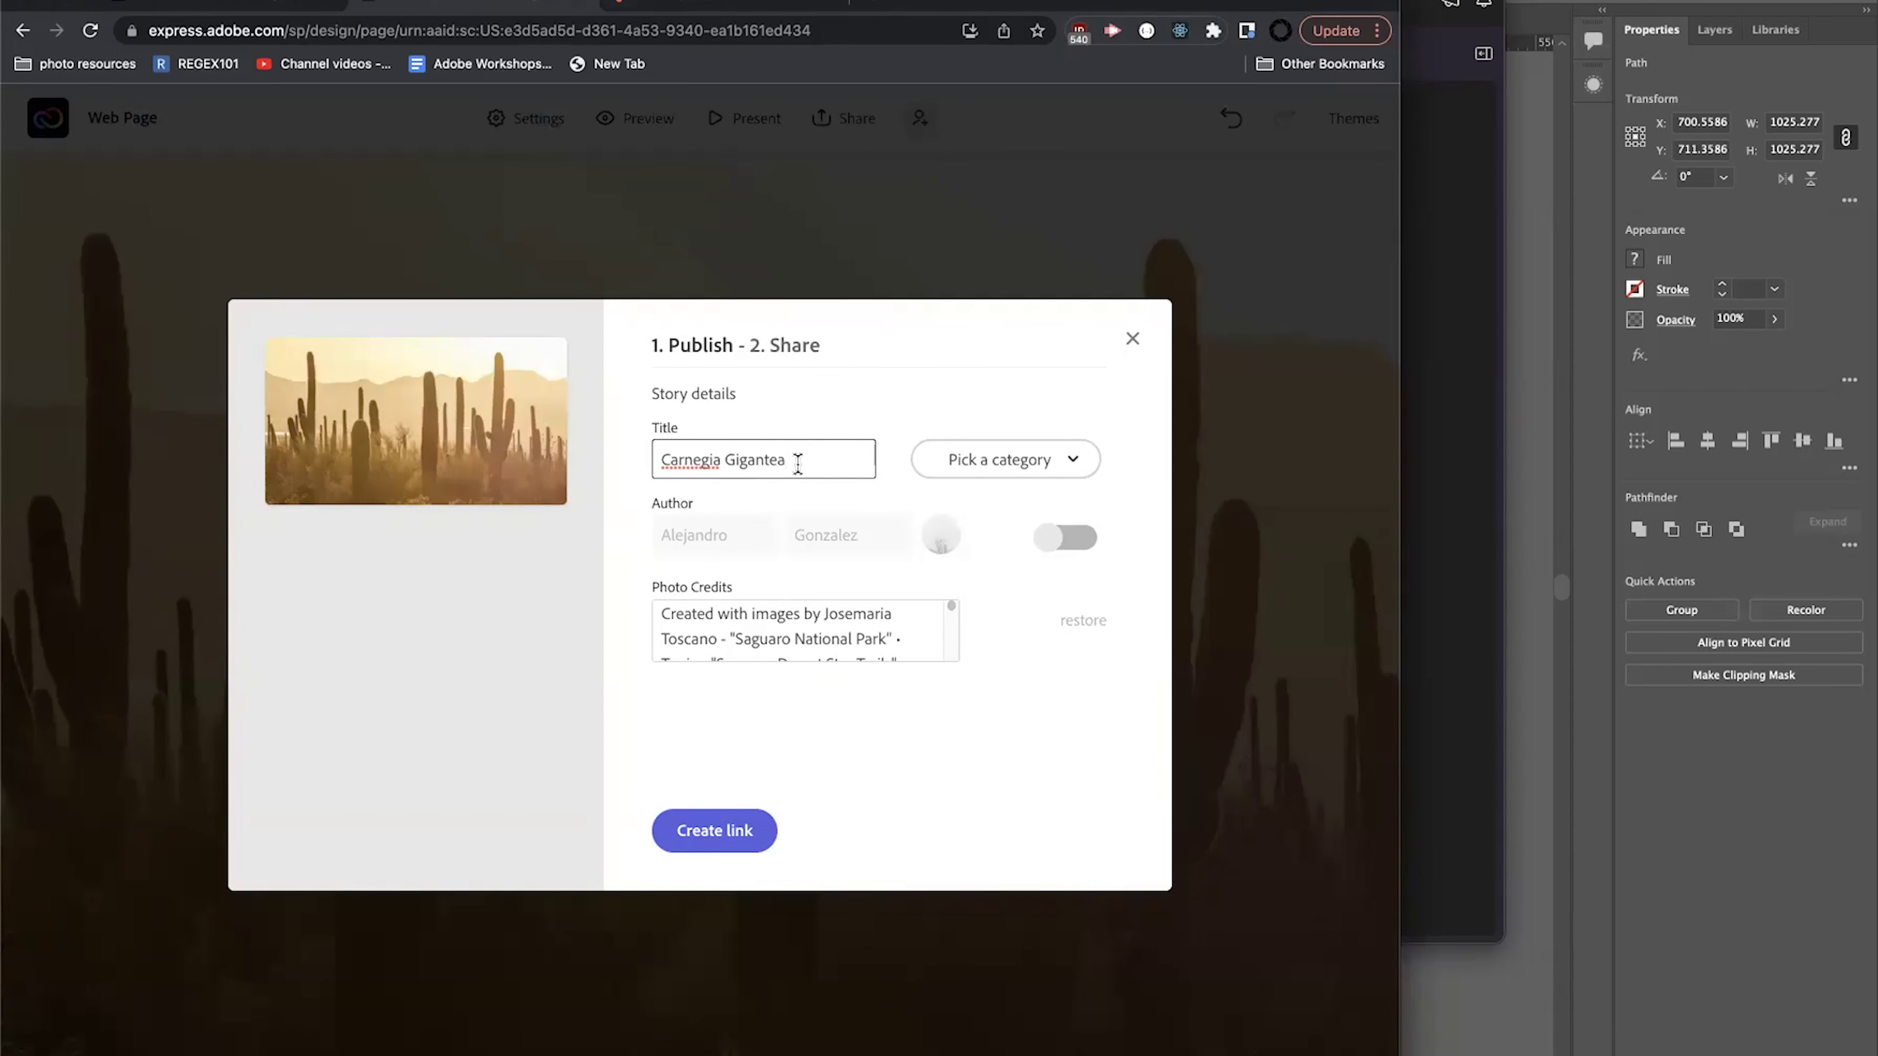
Switch back to the workshop page to consult its Page Navigation with Anchor Links instructions.
click(207, 9)
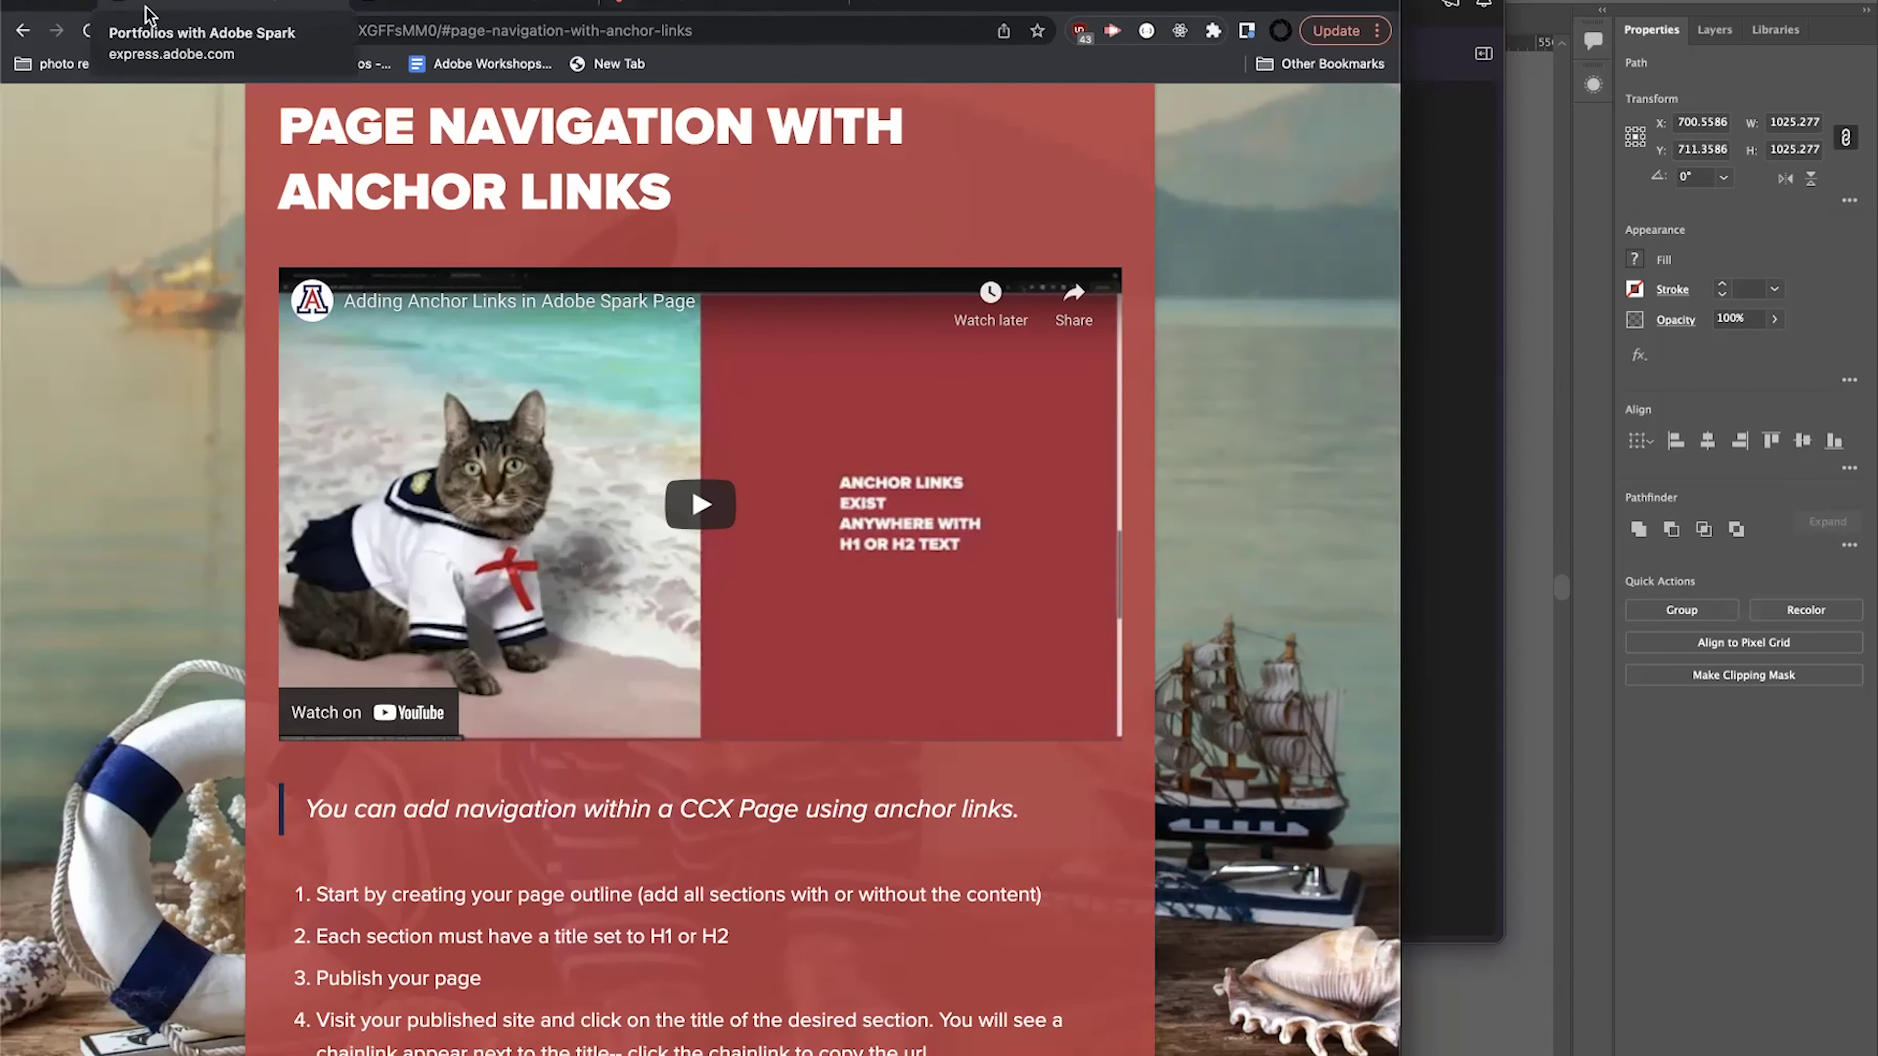
Return to the Carnegia Gigantea page's publish details, keep its title and set the category to Education.
click(497, 5)
drag(845, 473, 548, 462)
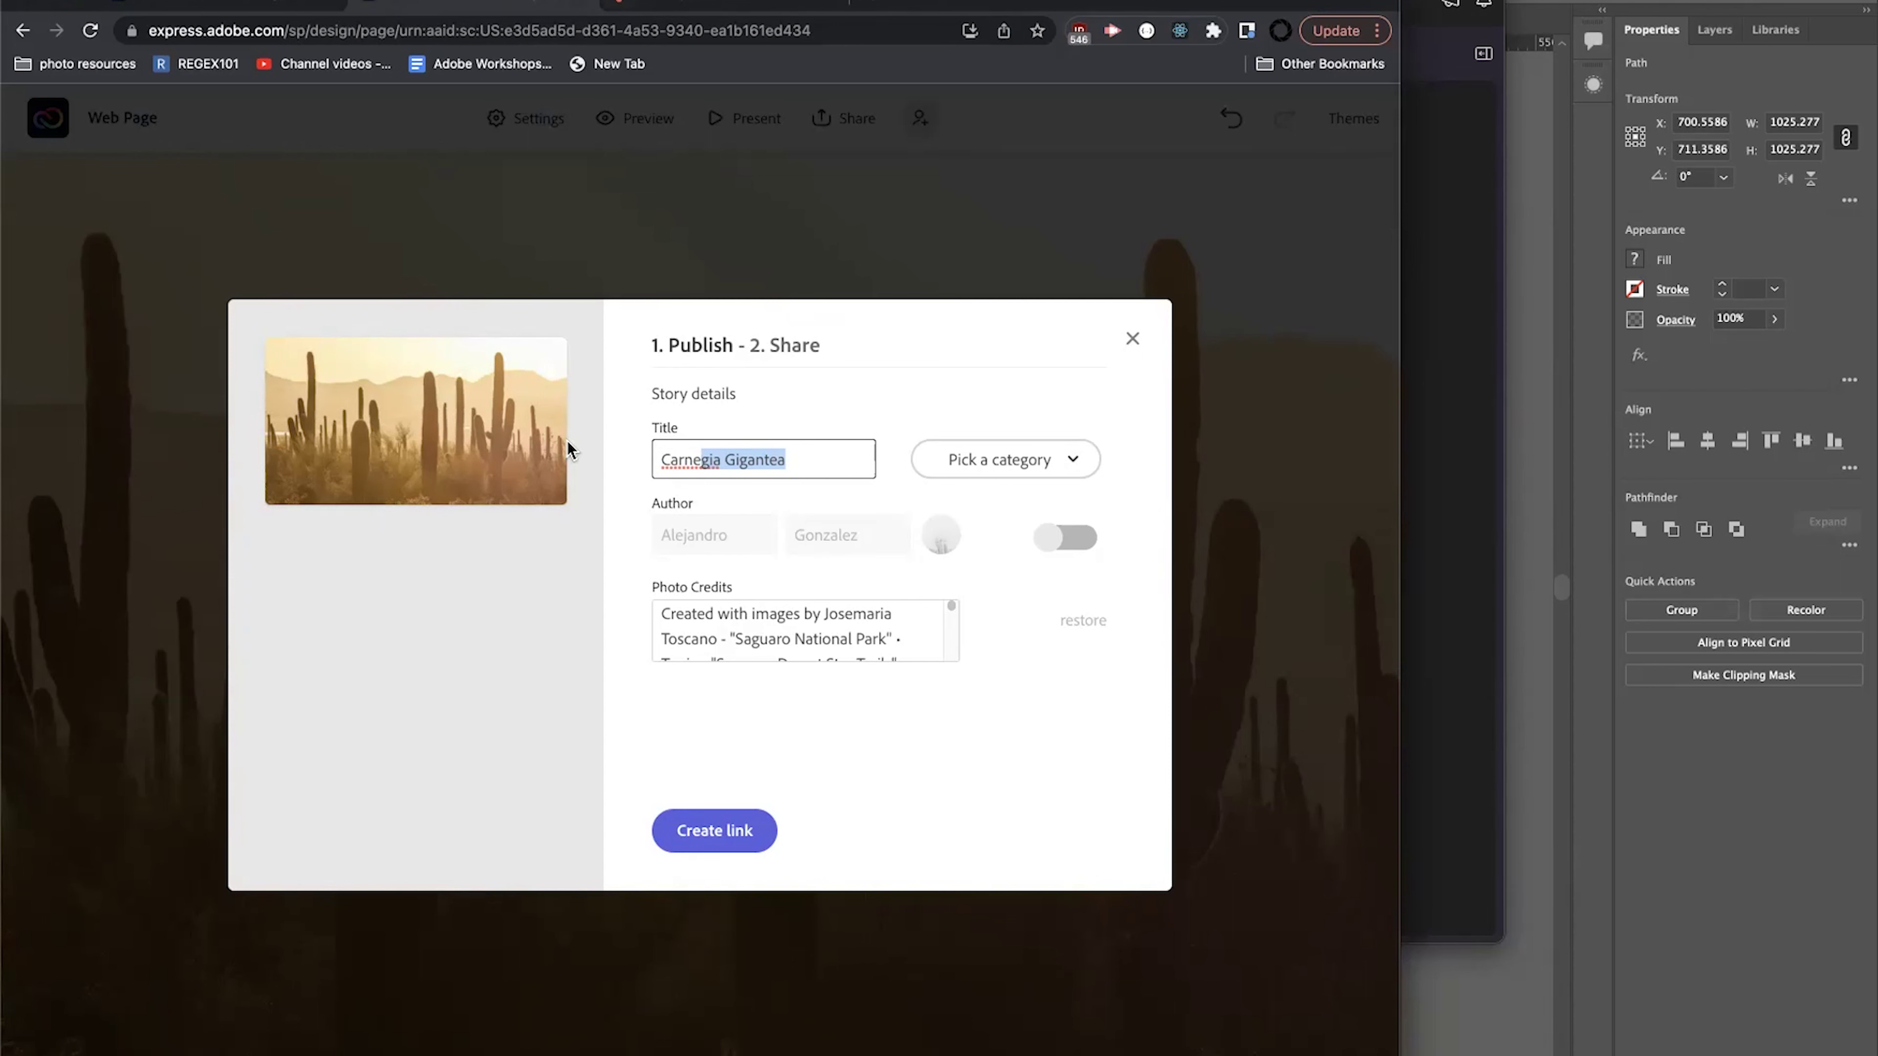
click(722, 454)
drag(796, 459, 600, 462)
click(959, 466)
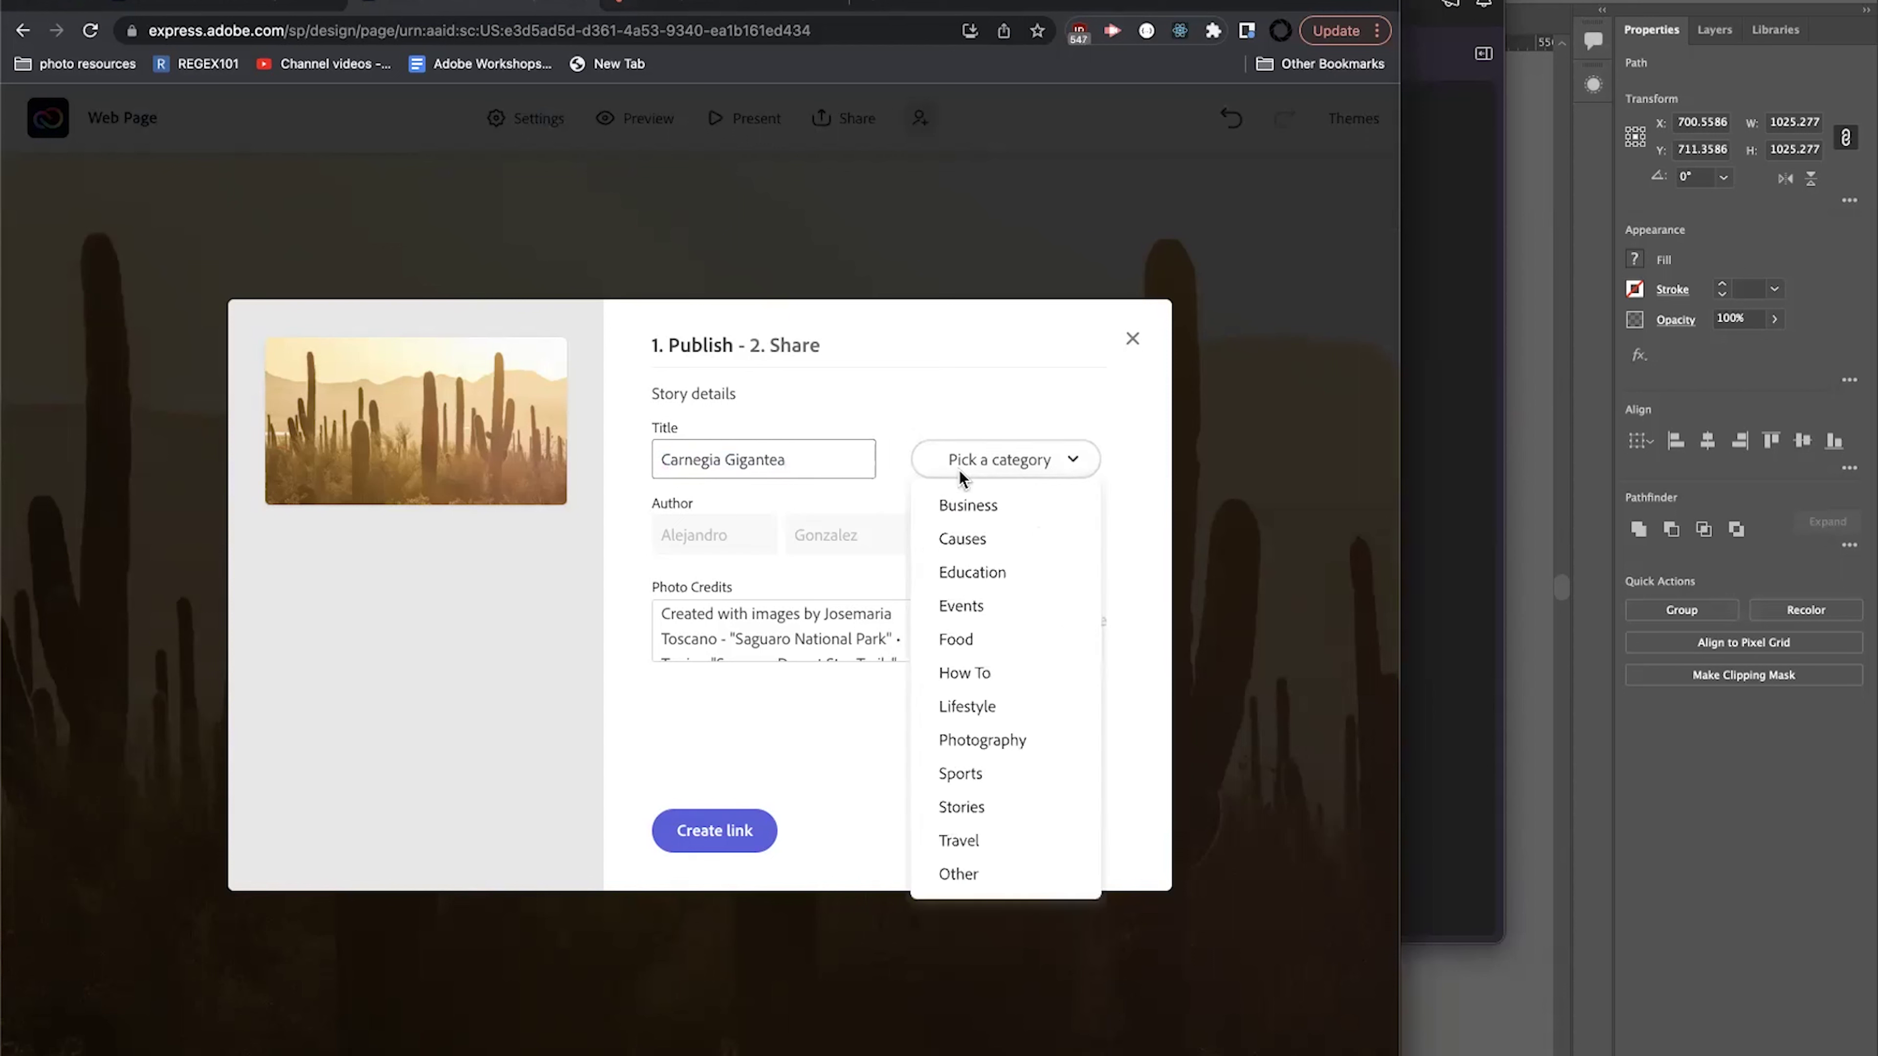
click(1043, 571)
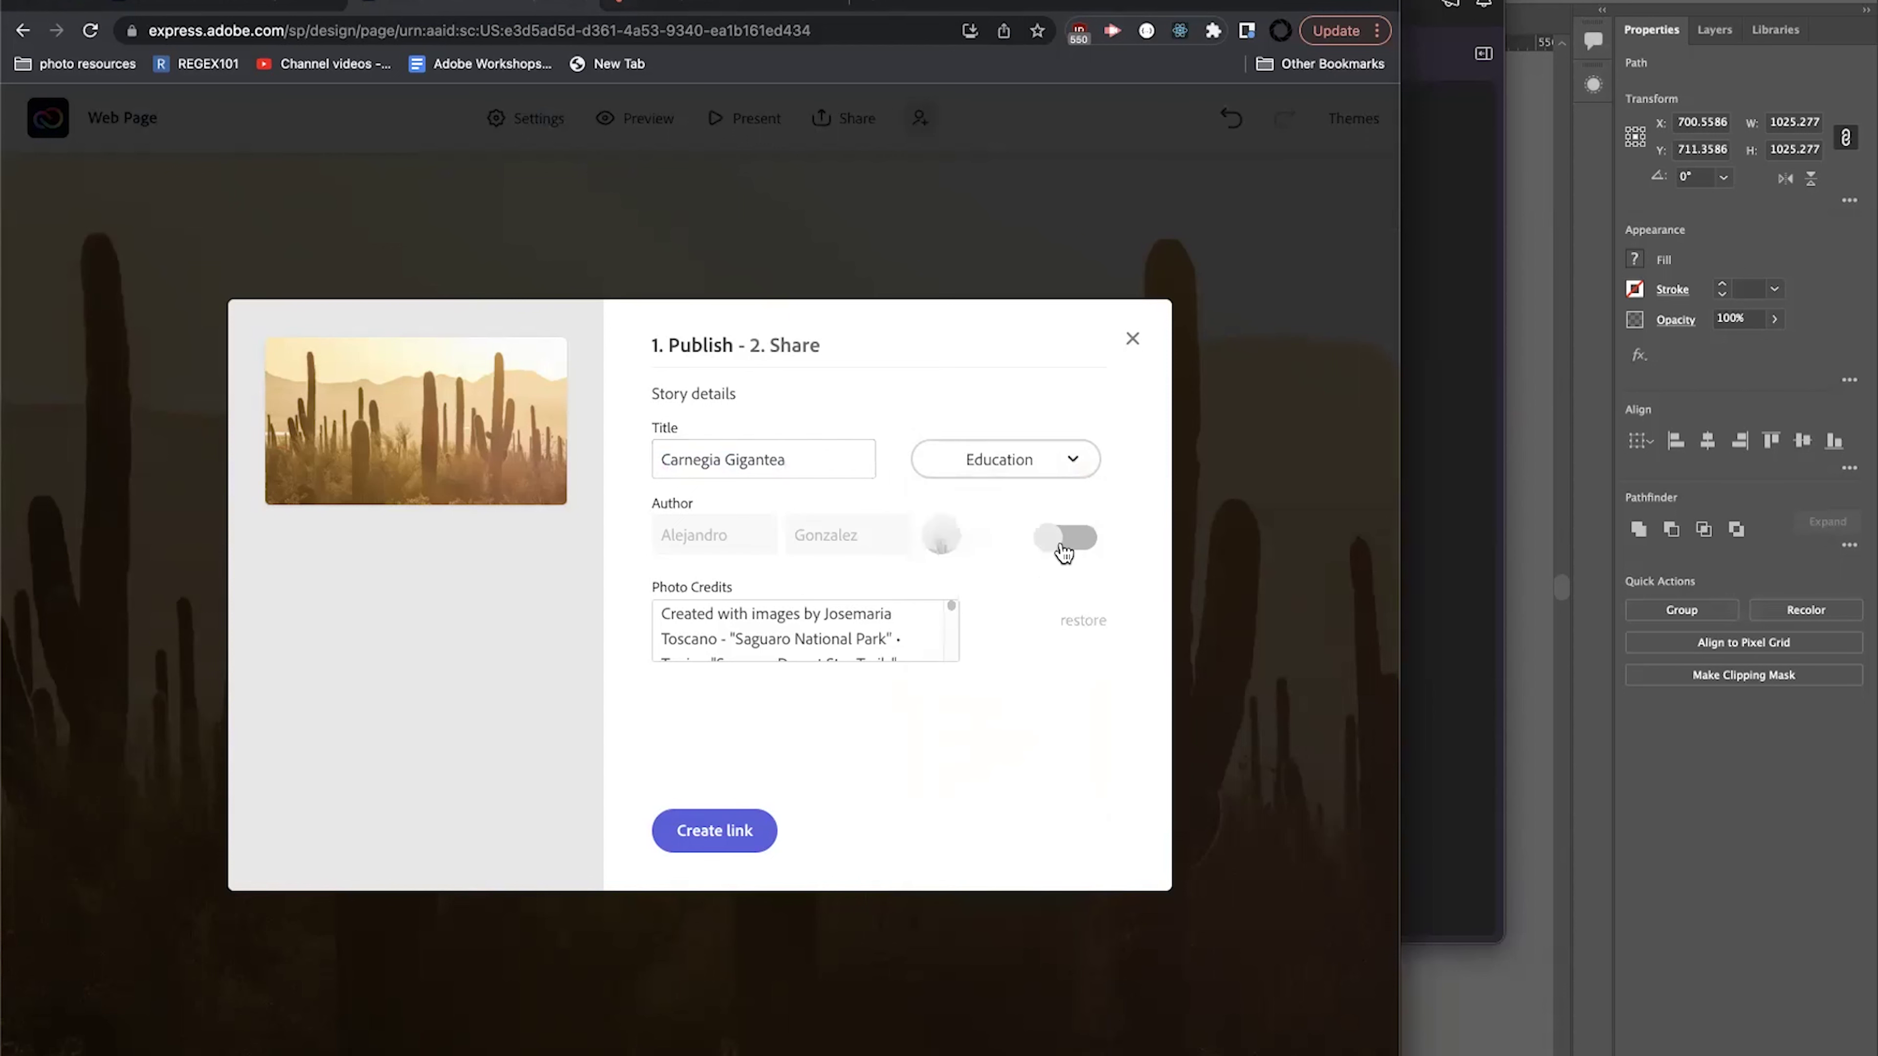
Turn on the author display, check the photo credits to the end and create the page's published link.
click(1063, 550)
drag(952, 611, 957, 665)
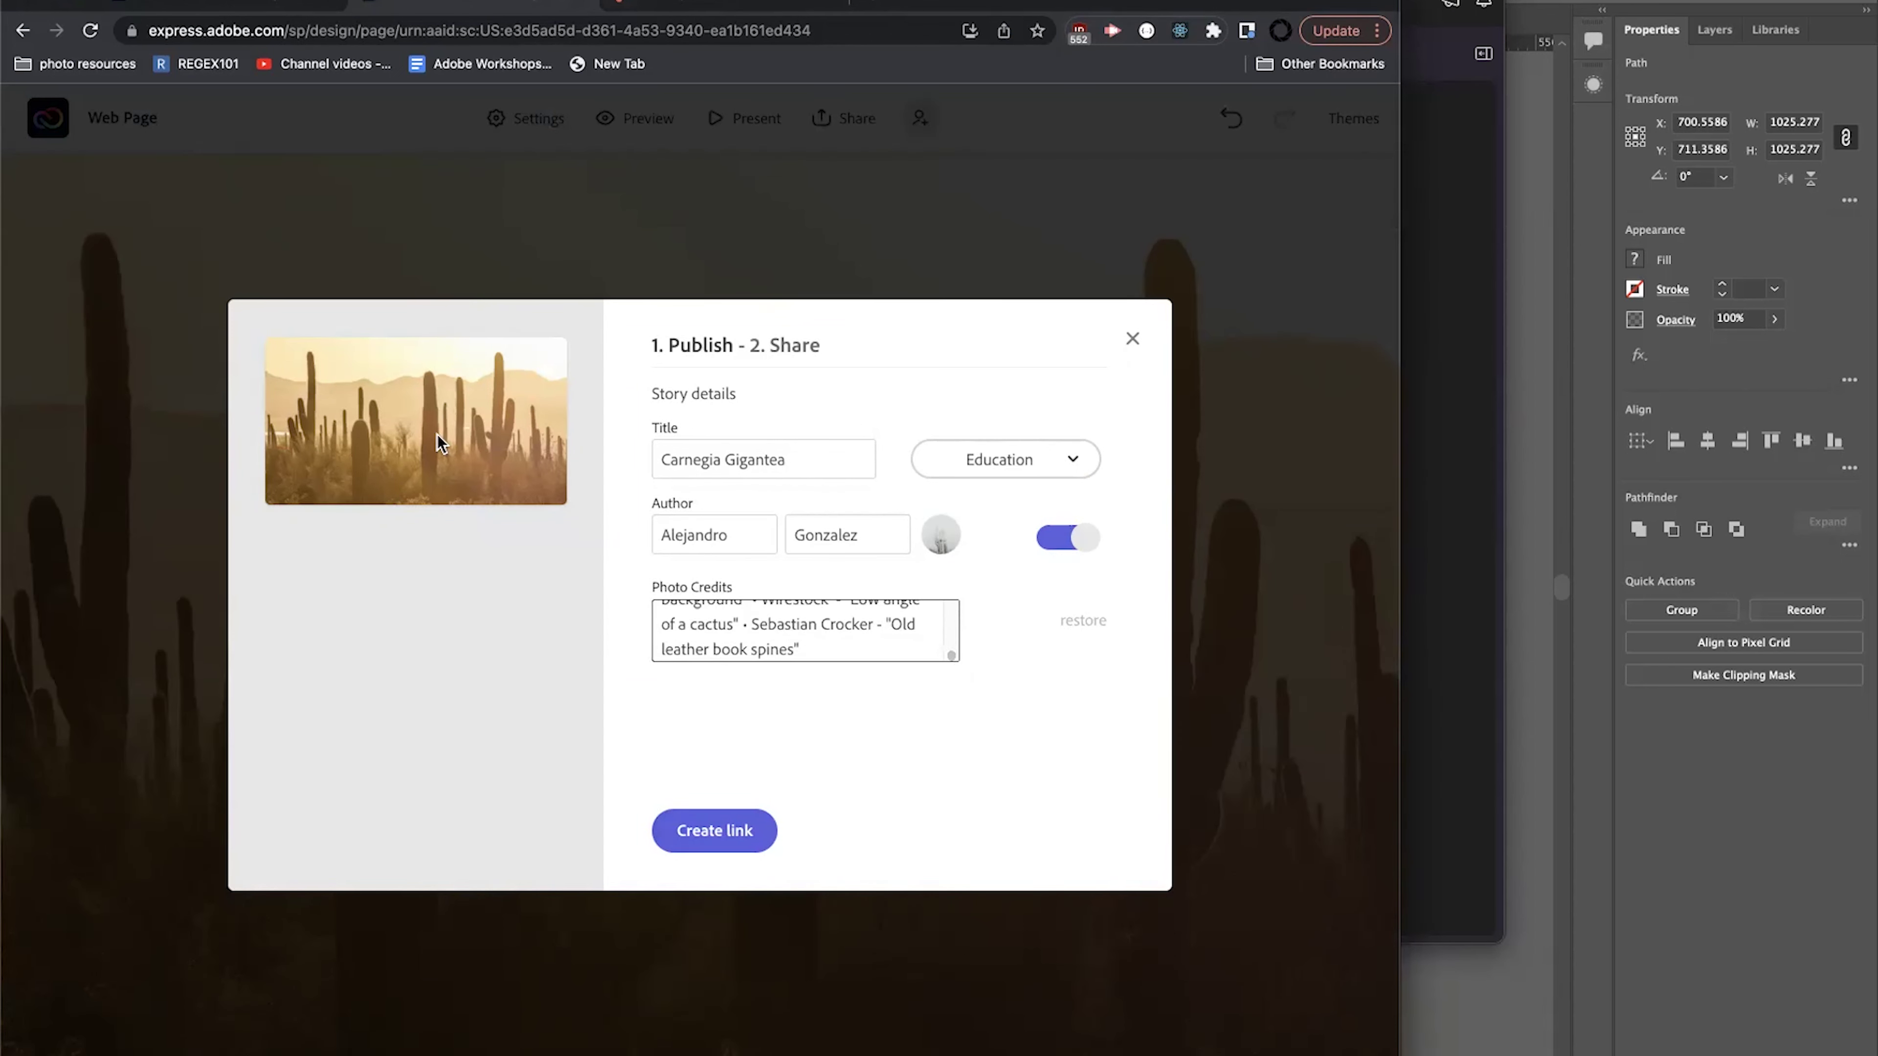
click(728, 832)
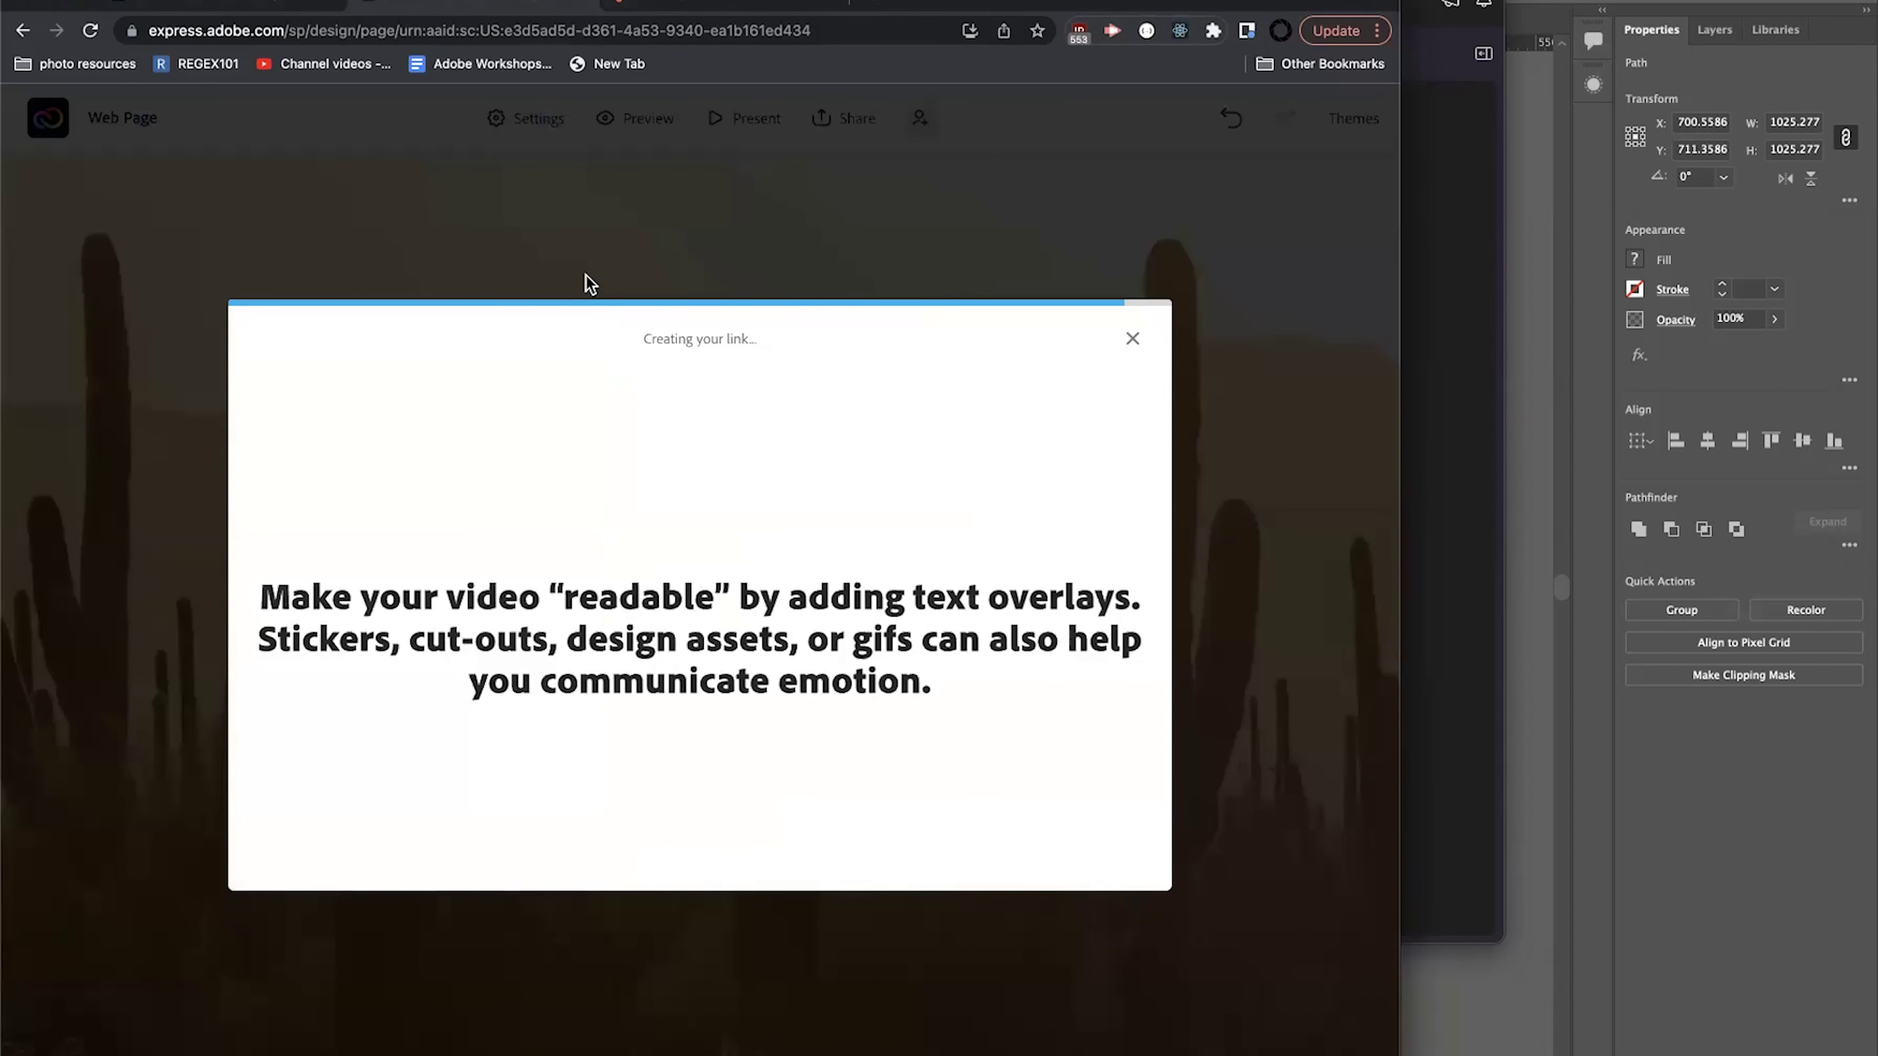
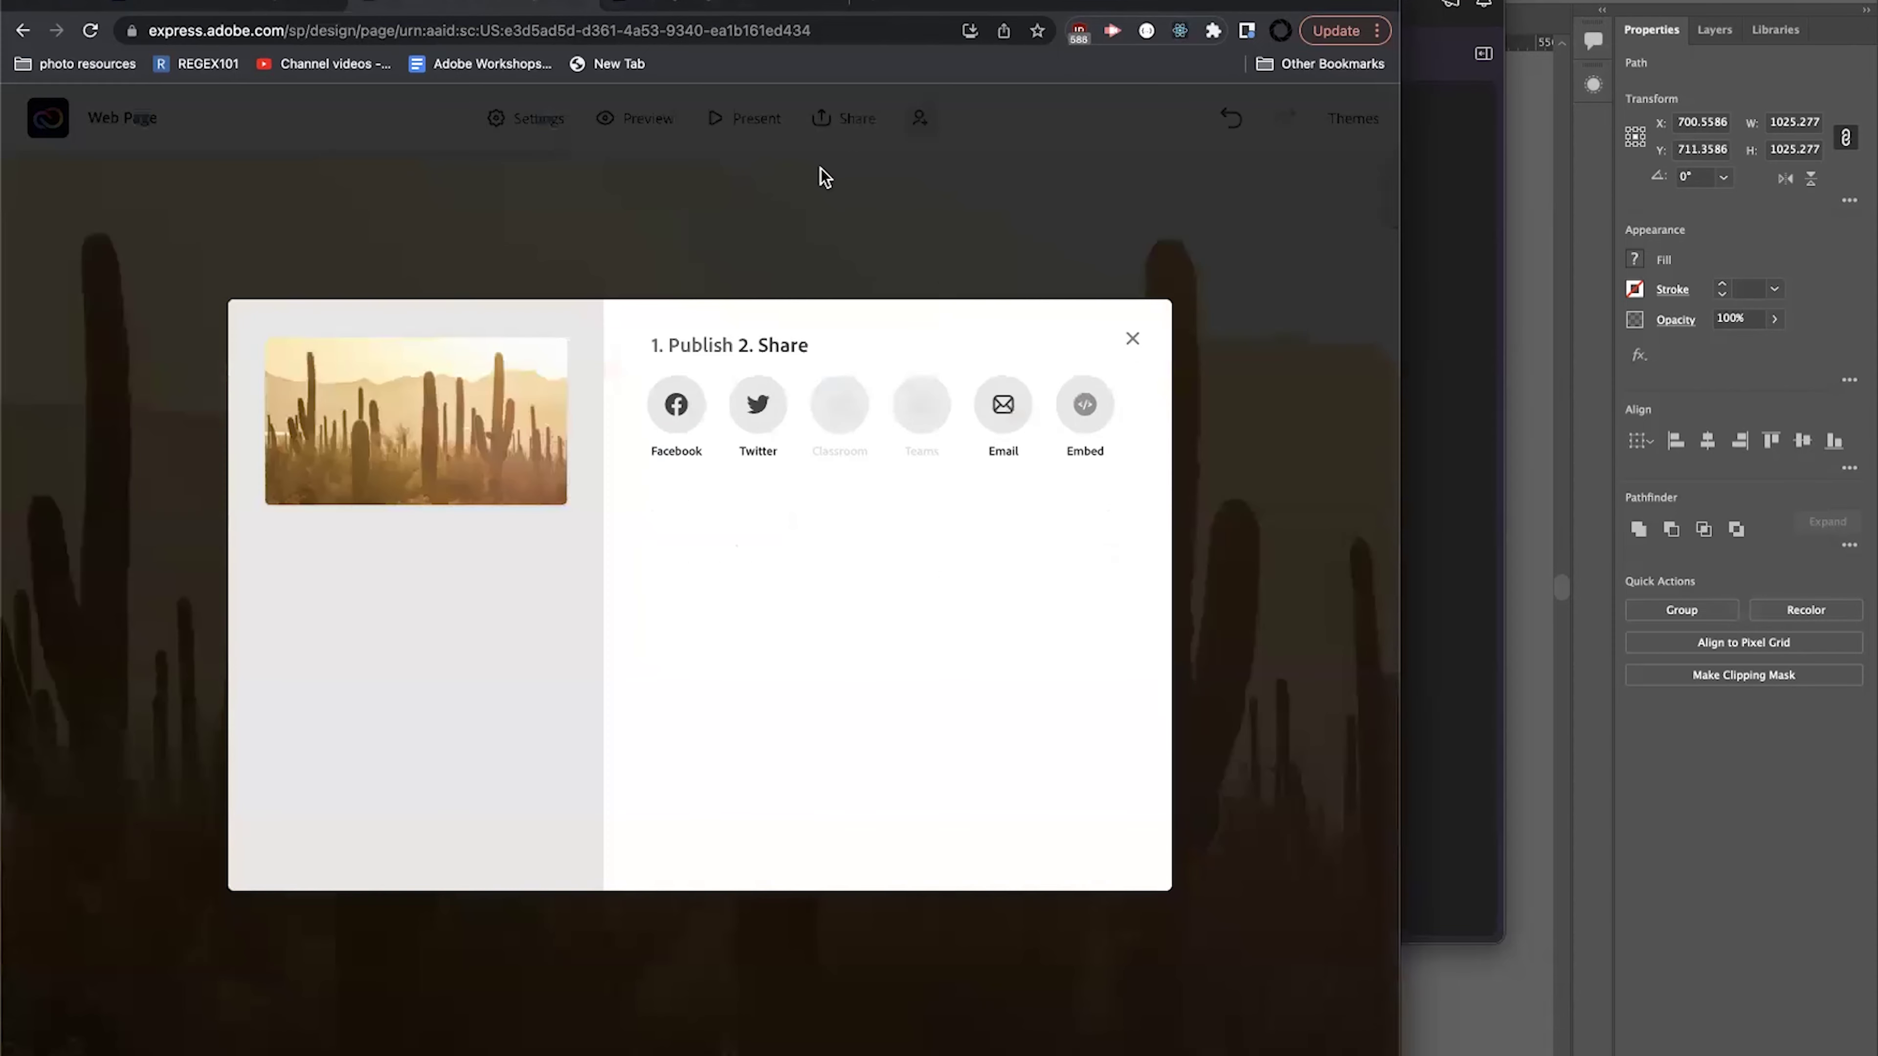
Examine the published page's embed code and publish options, and leave the sharing dialog.
click(1083, 582)
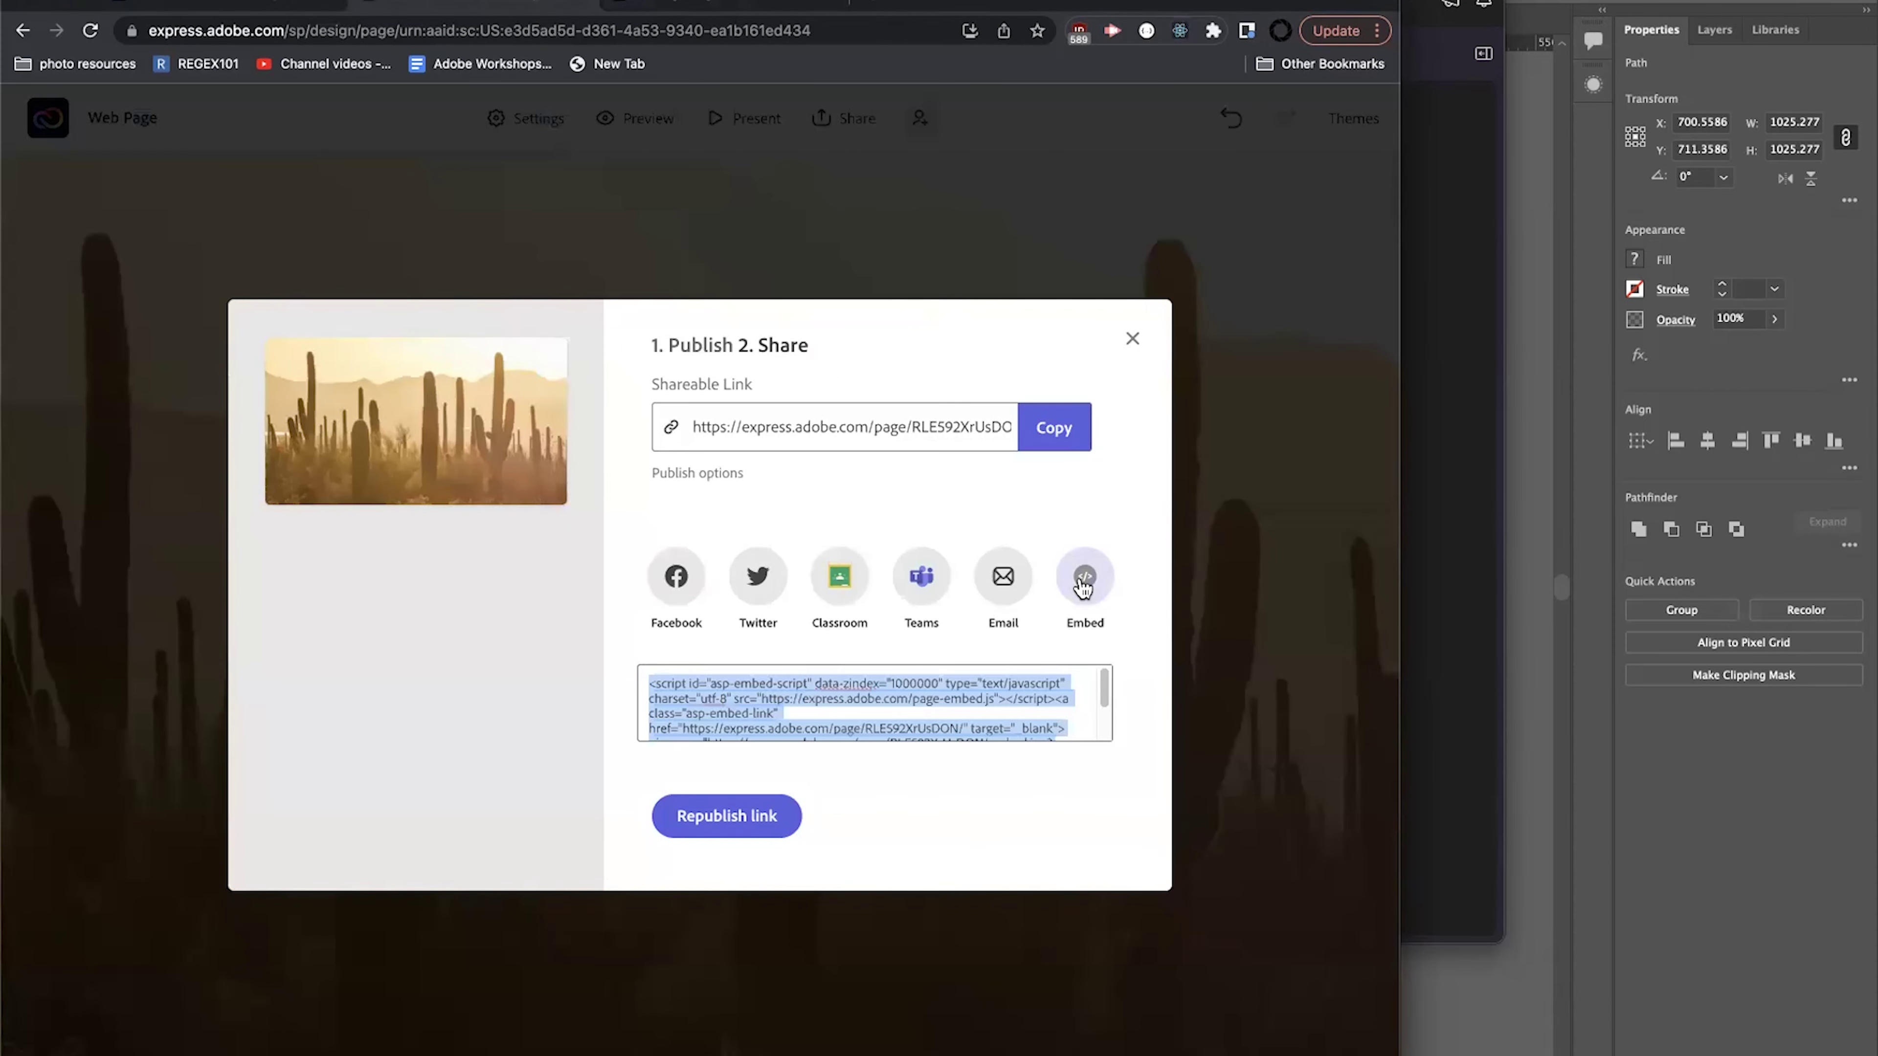
mouse_move(1104, 682)
mouse_down()
mouse_move(1106, 721)
mouse_move(1107, 671)
mouse_up()
mouse_move(1106, 700)
mouse_down()
mouse_move(1106, 725)
mouse_move(1109, 677)
mouse_up()
click(781, 471)
click(1088, 581)
click(1131, 338)
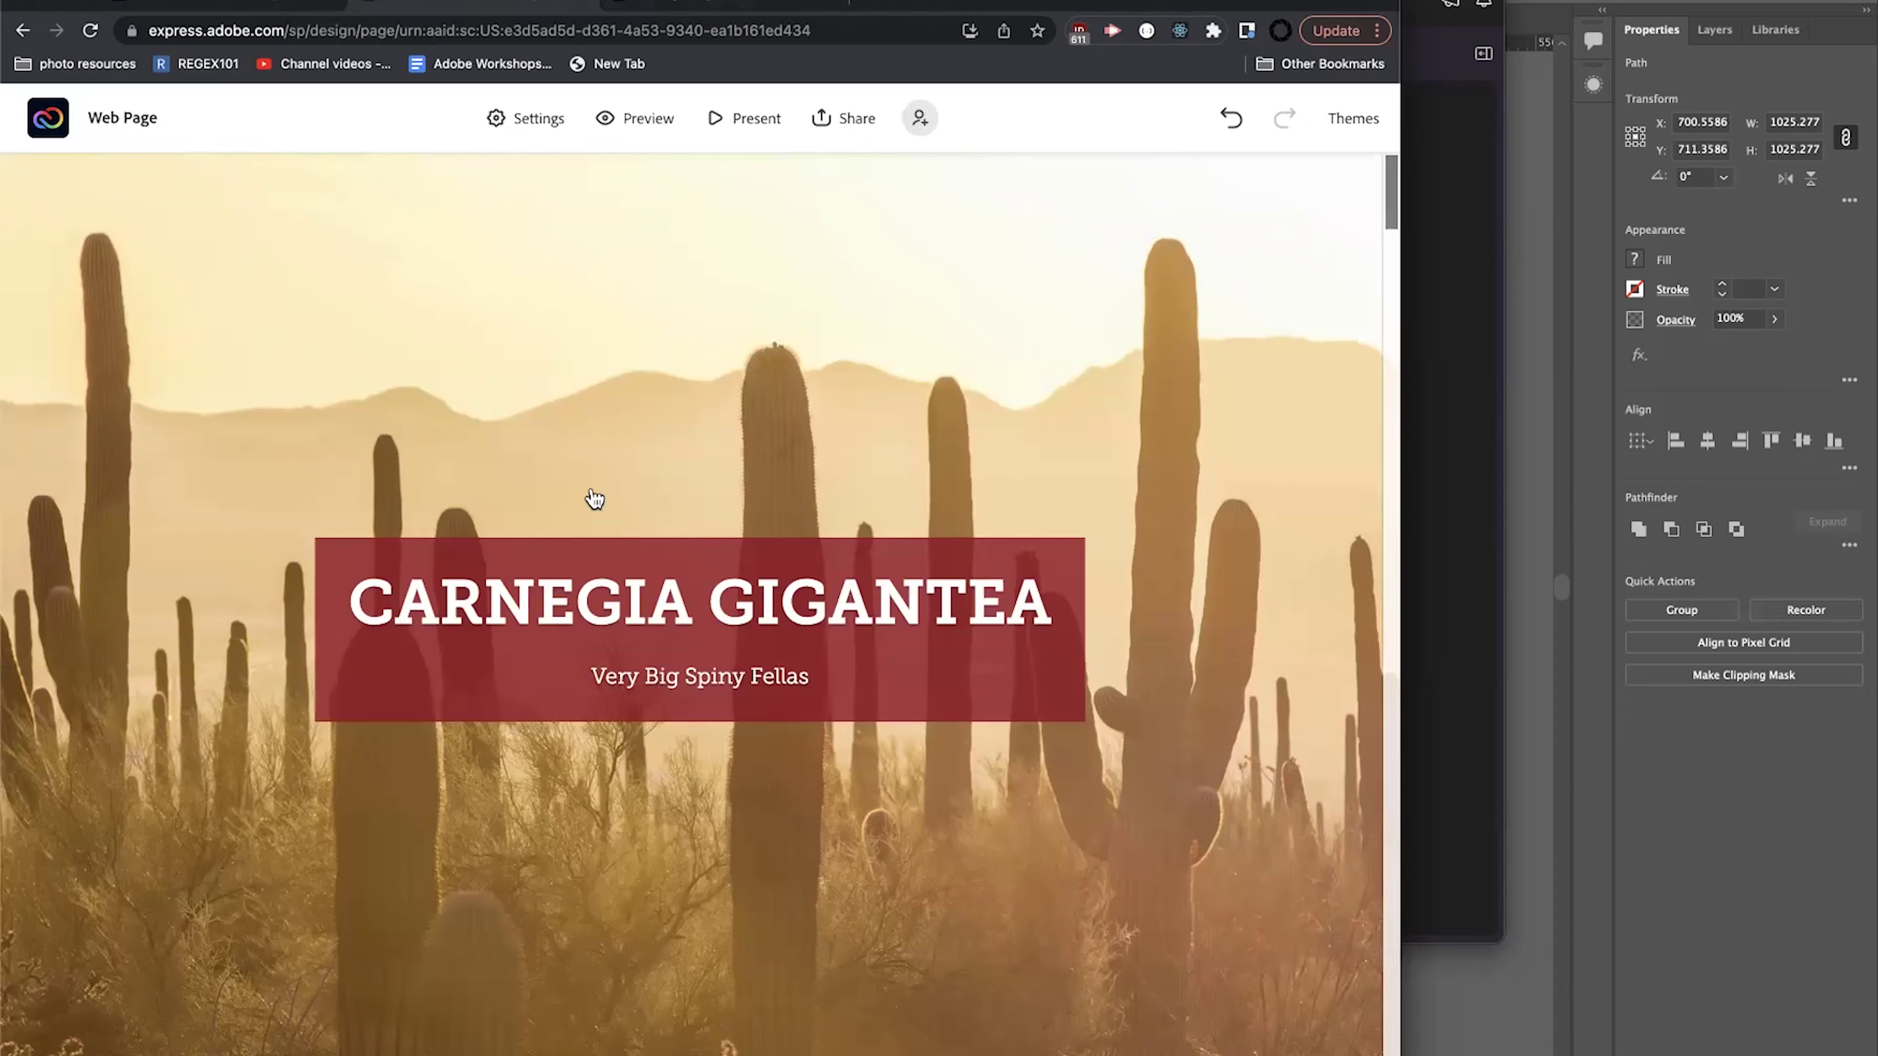
Add the text "Table of Contents" in the blank section below the title header and format it as an H2 heading.
scroll(595, 499, down, 15)
scroll(601, 505, up, 12)
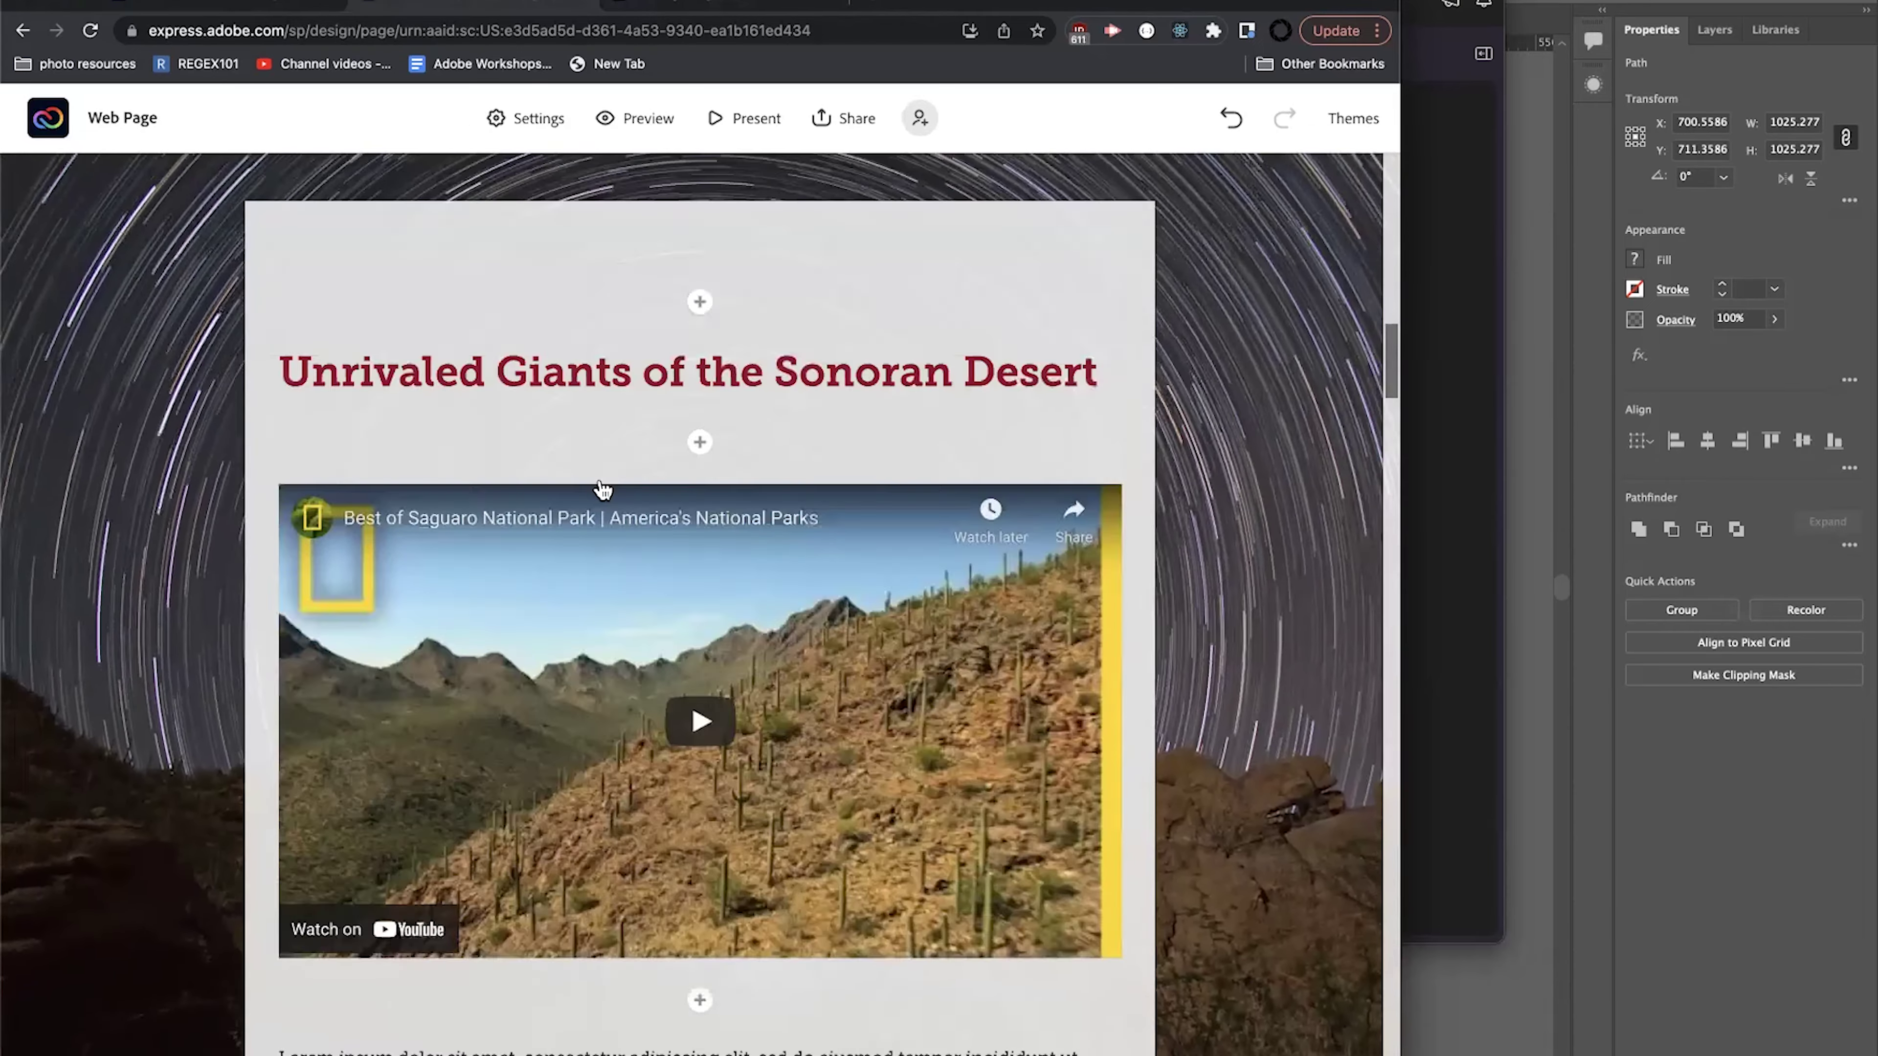
scroll(602, 473, up, 10)
scroll(603, 473, down, 3)
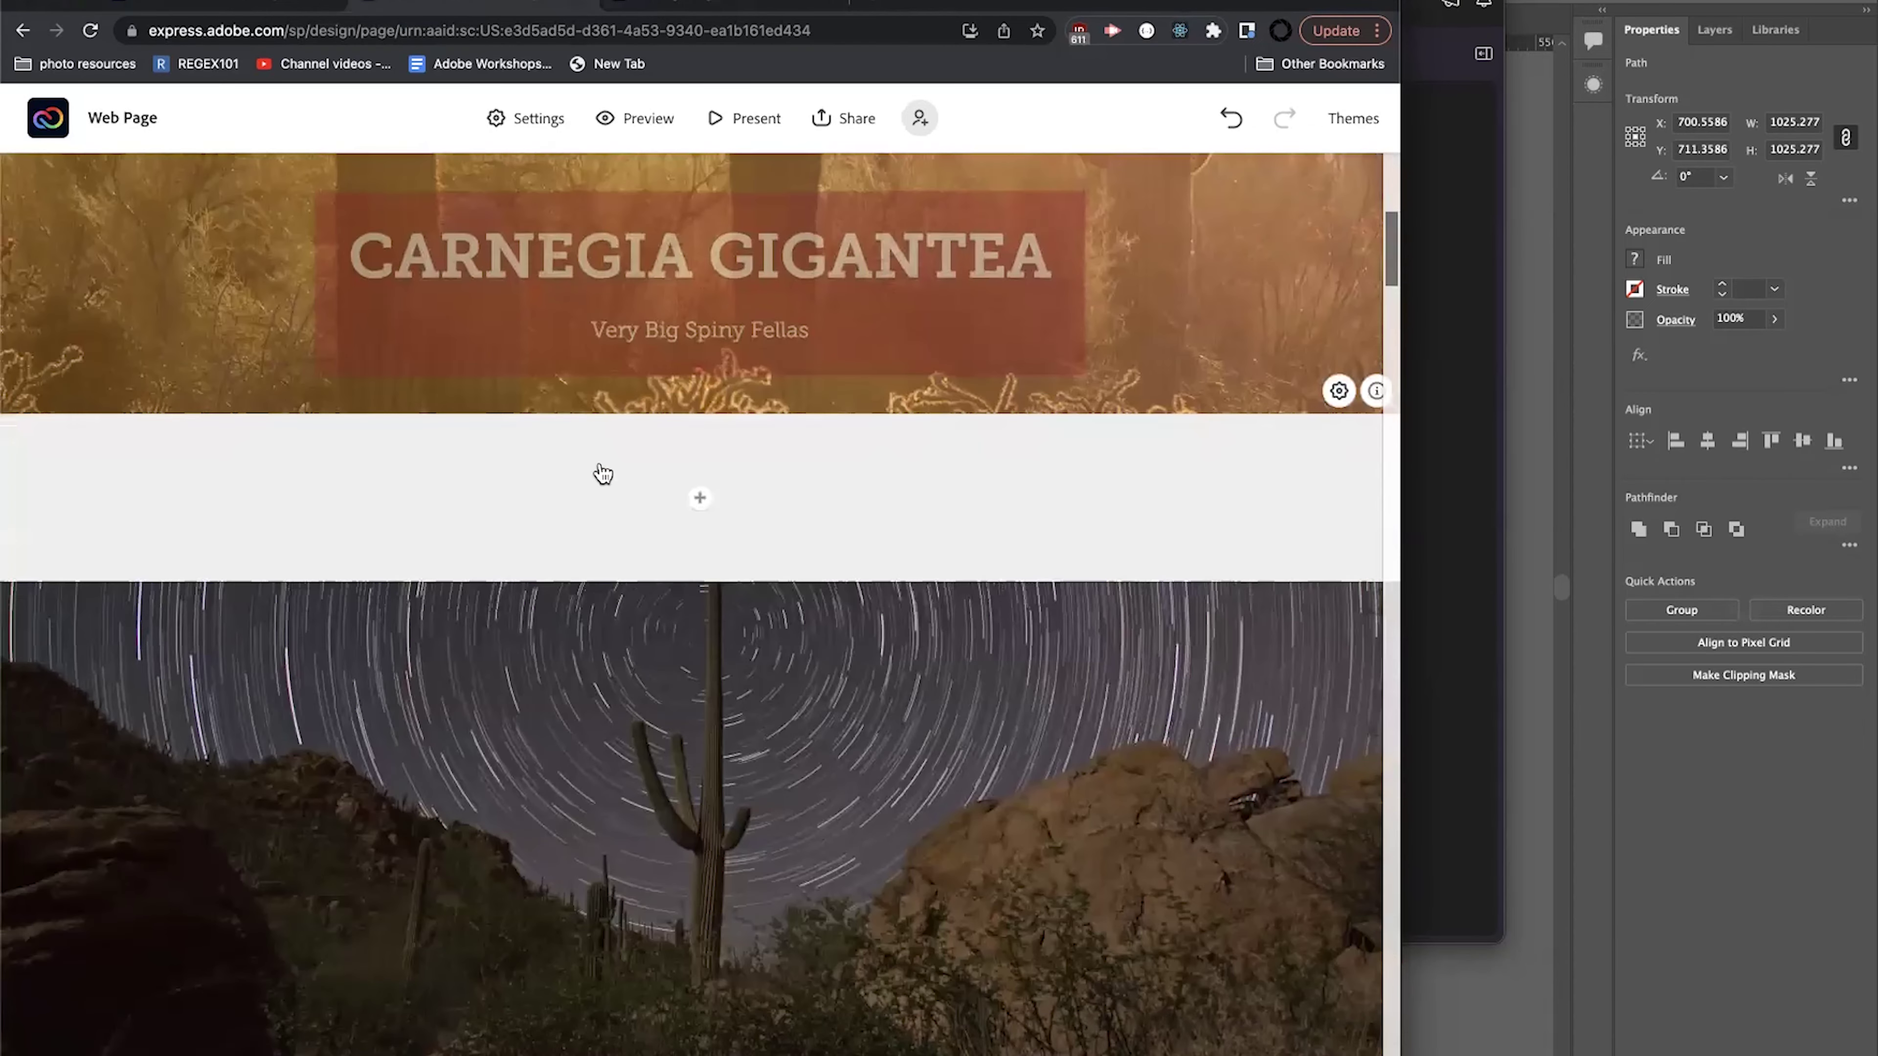
click(698, 499)
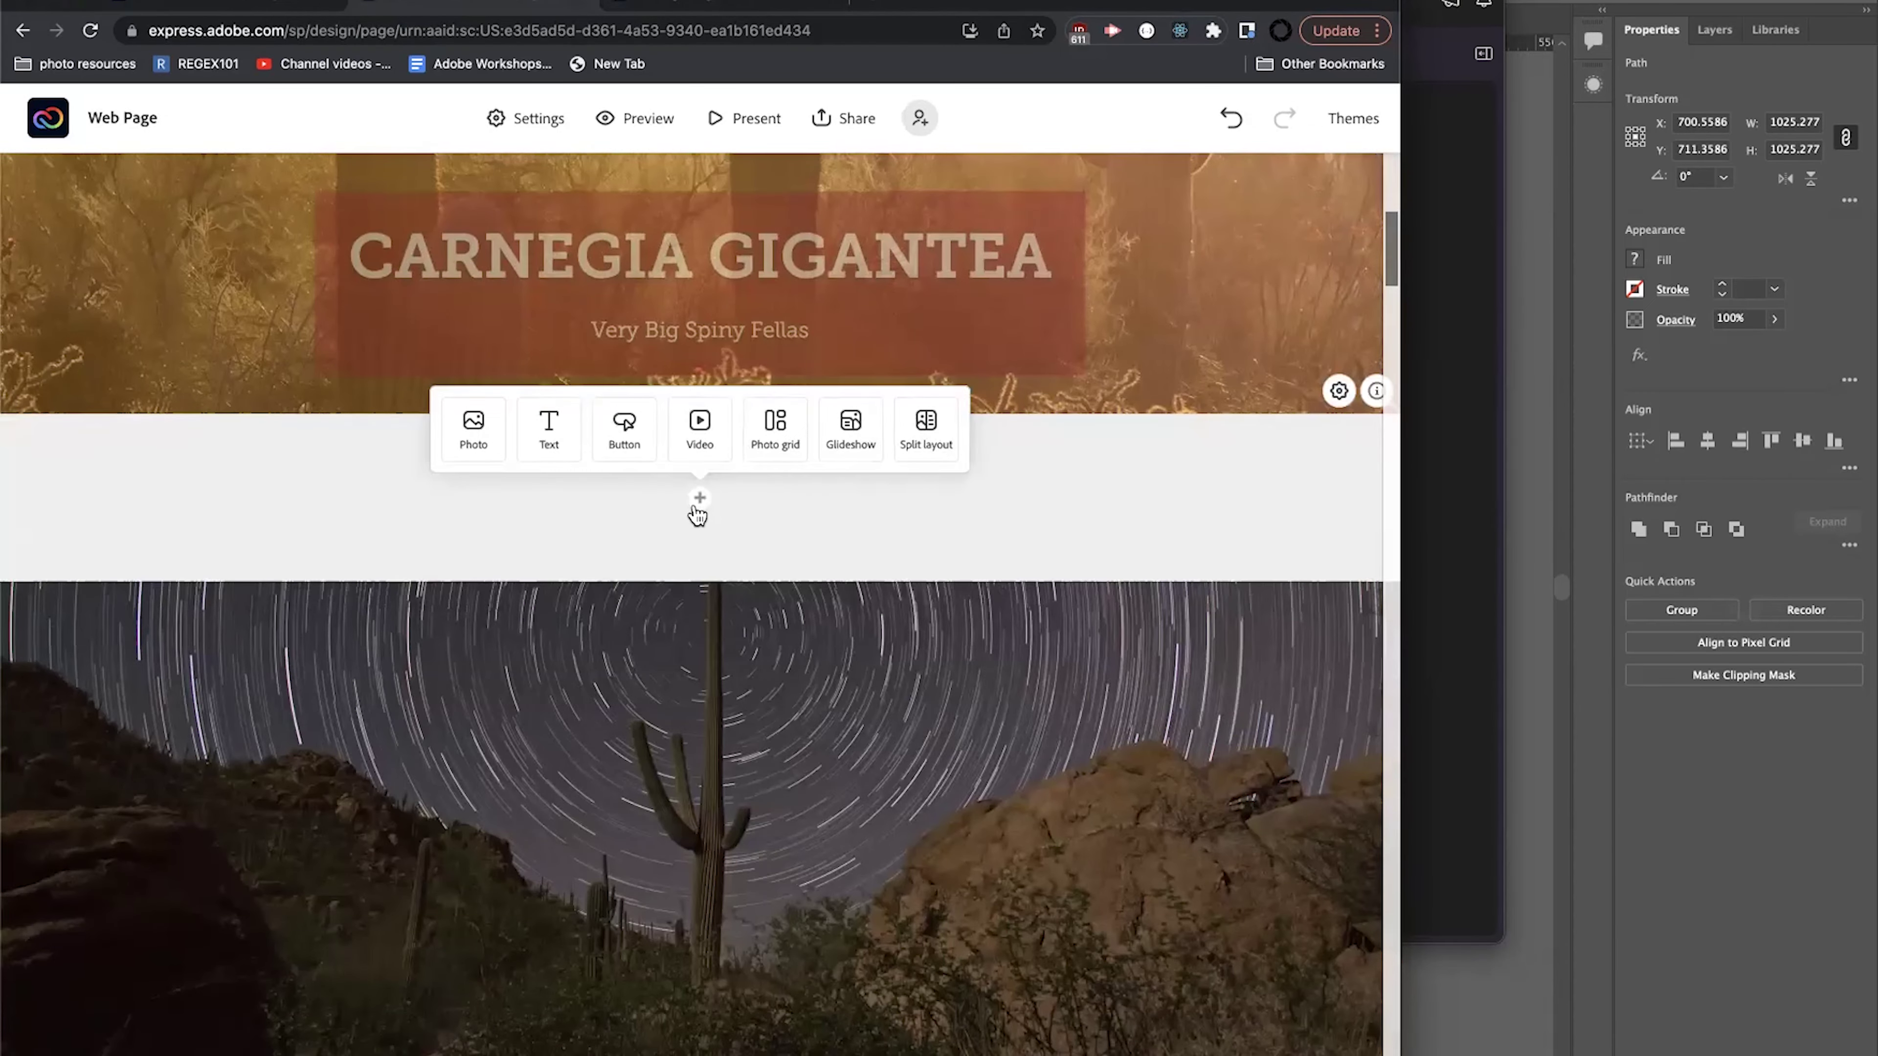
click(549, 429)
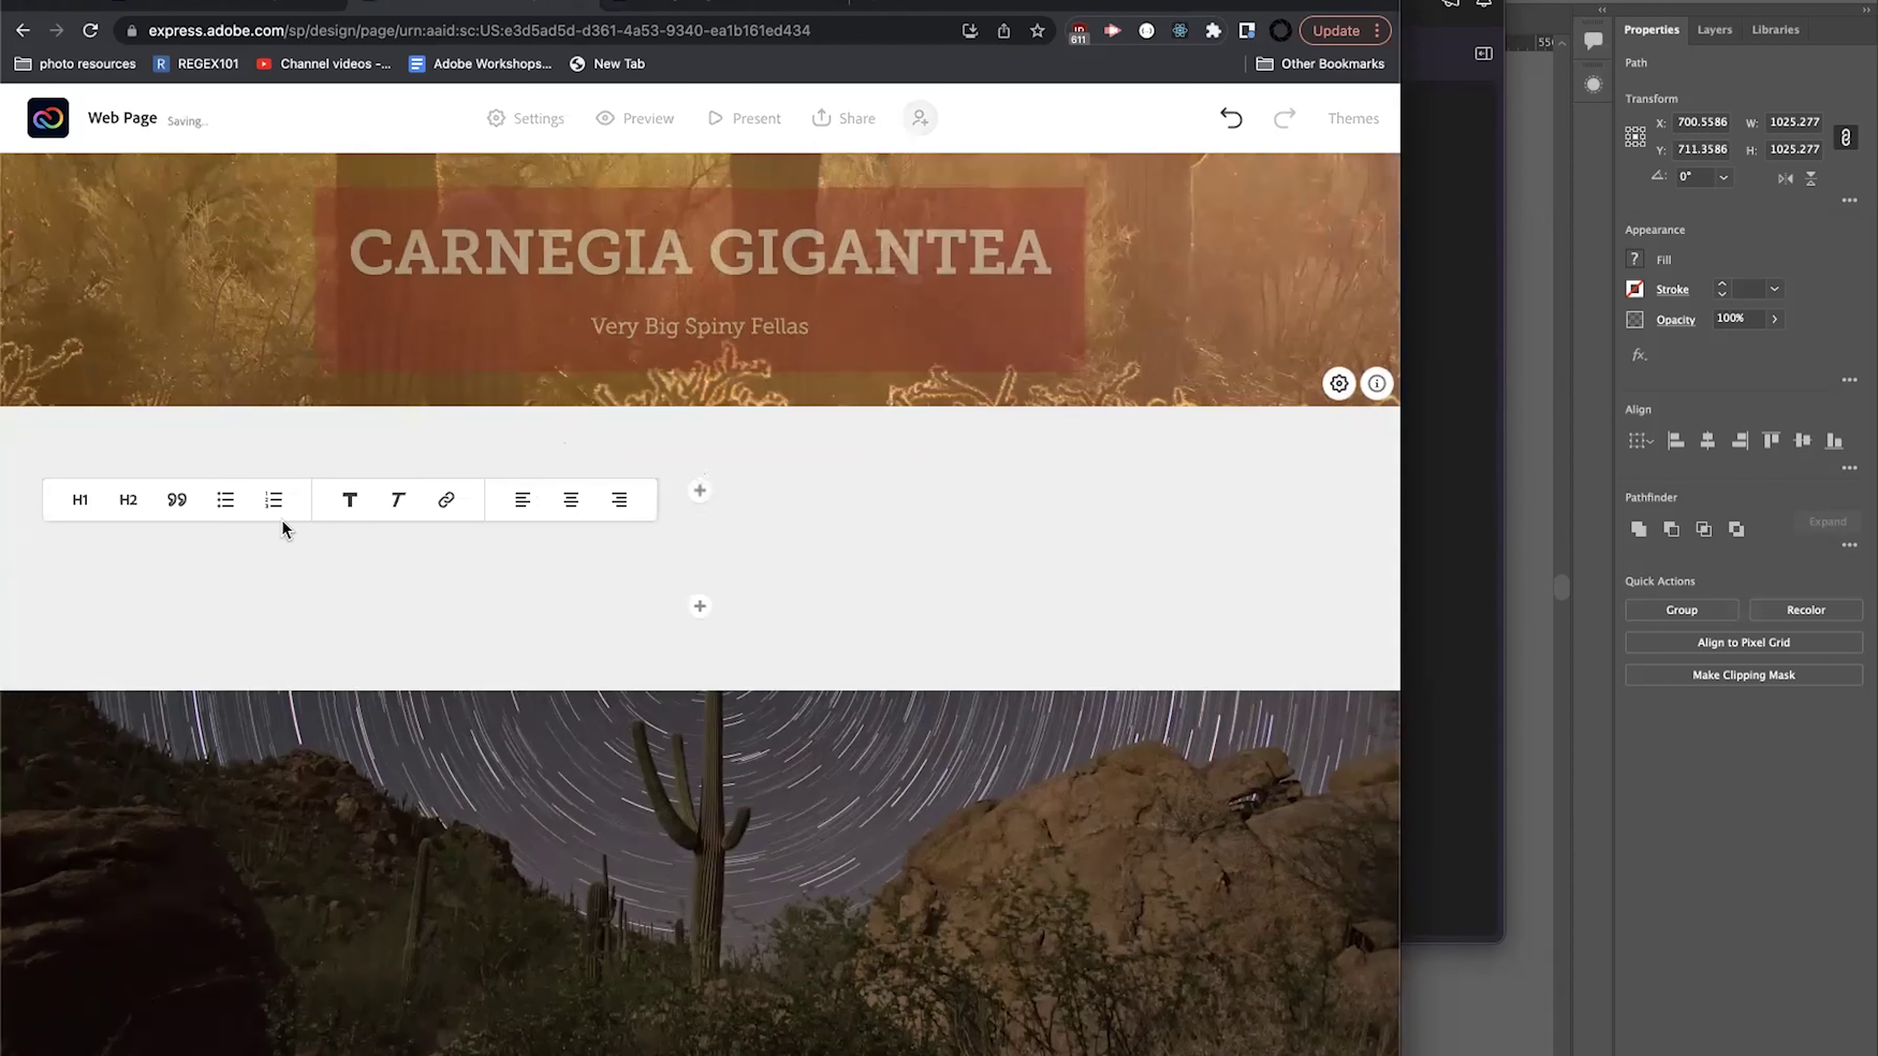
text(Table of Contents)
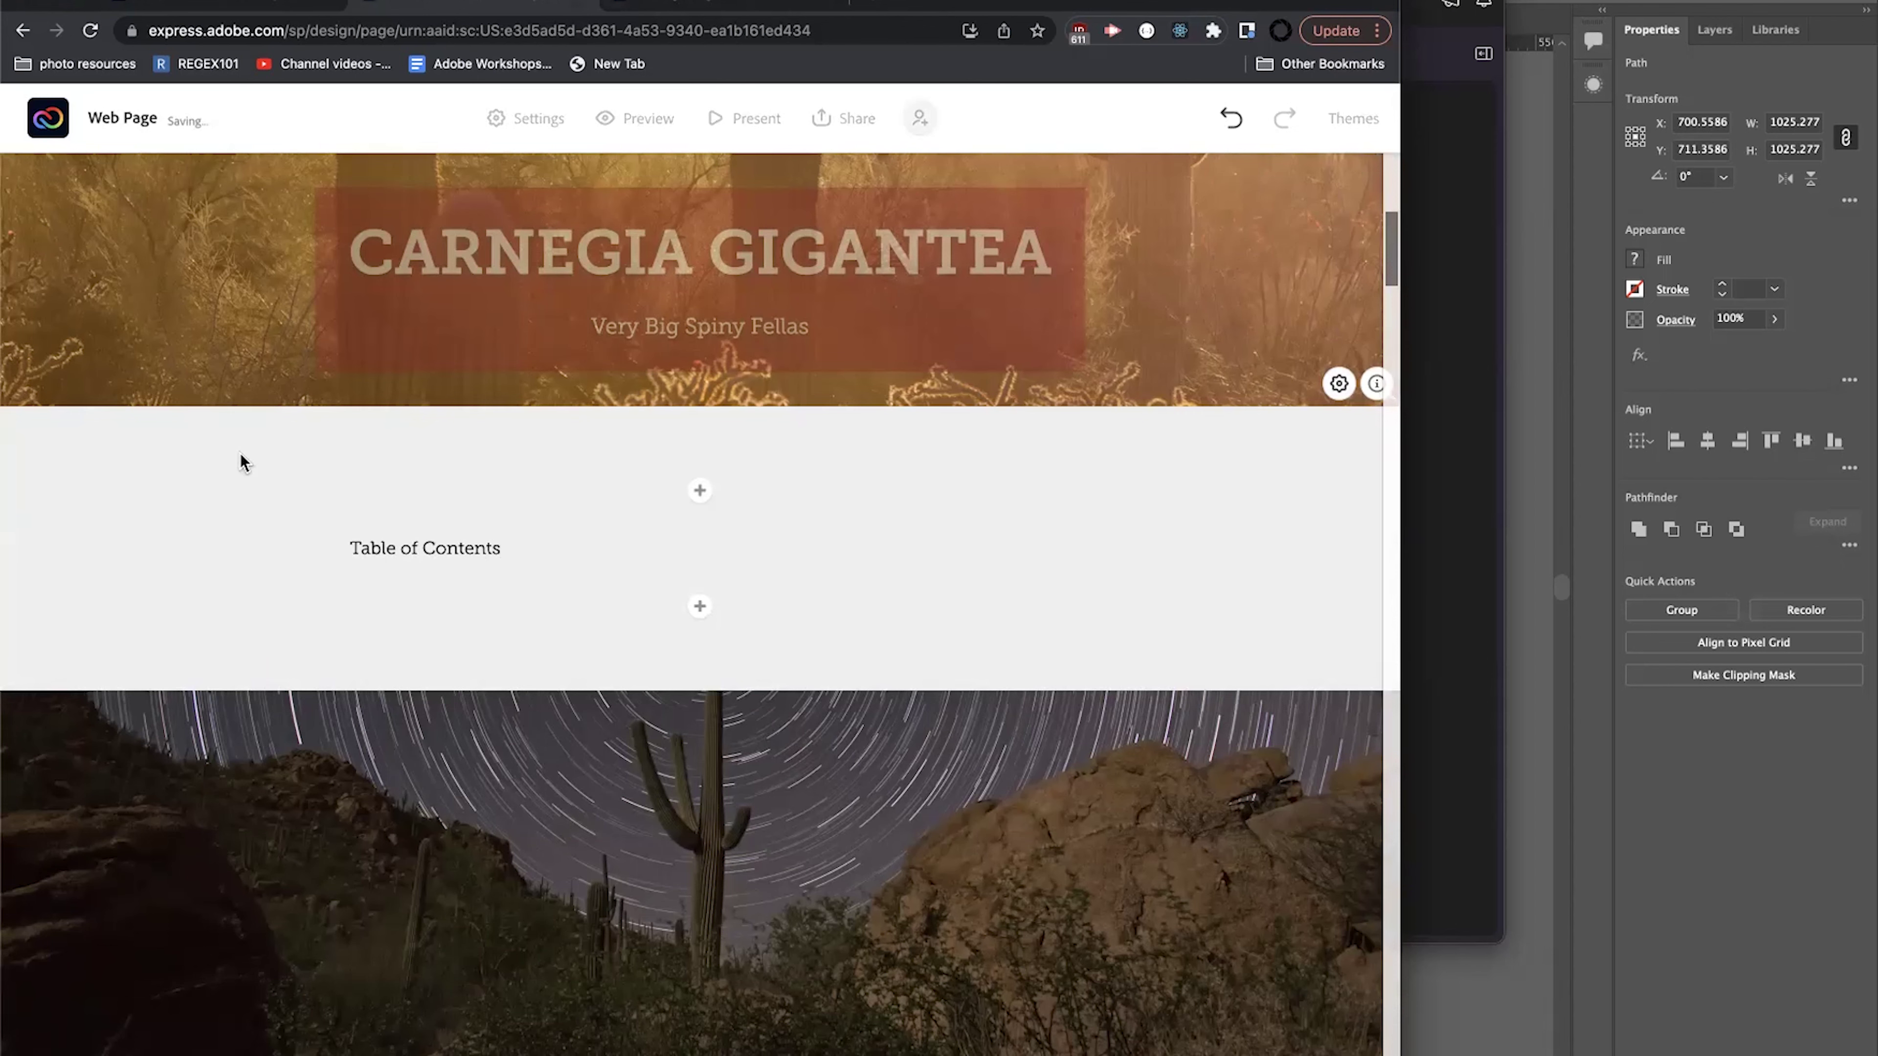
key(super+a)
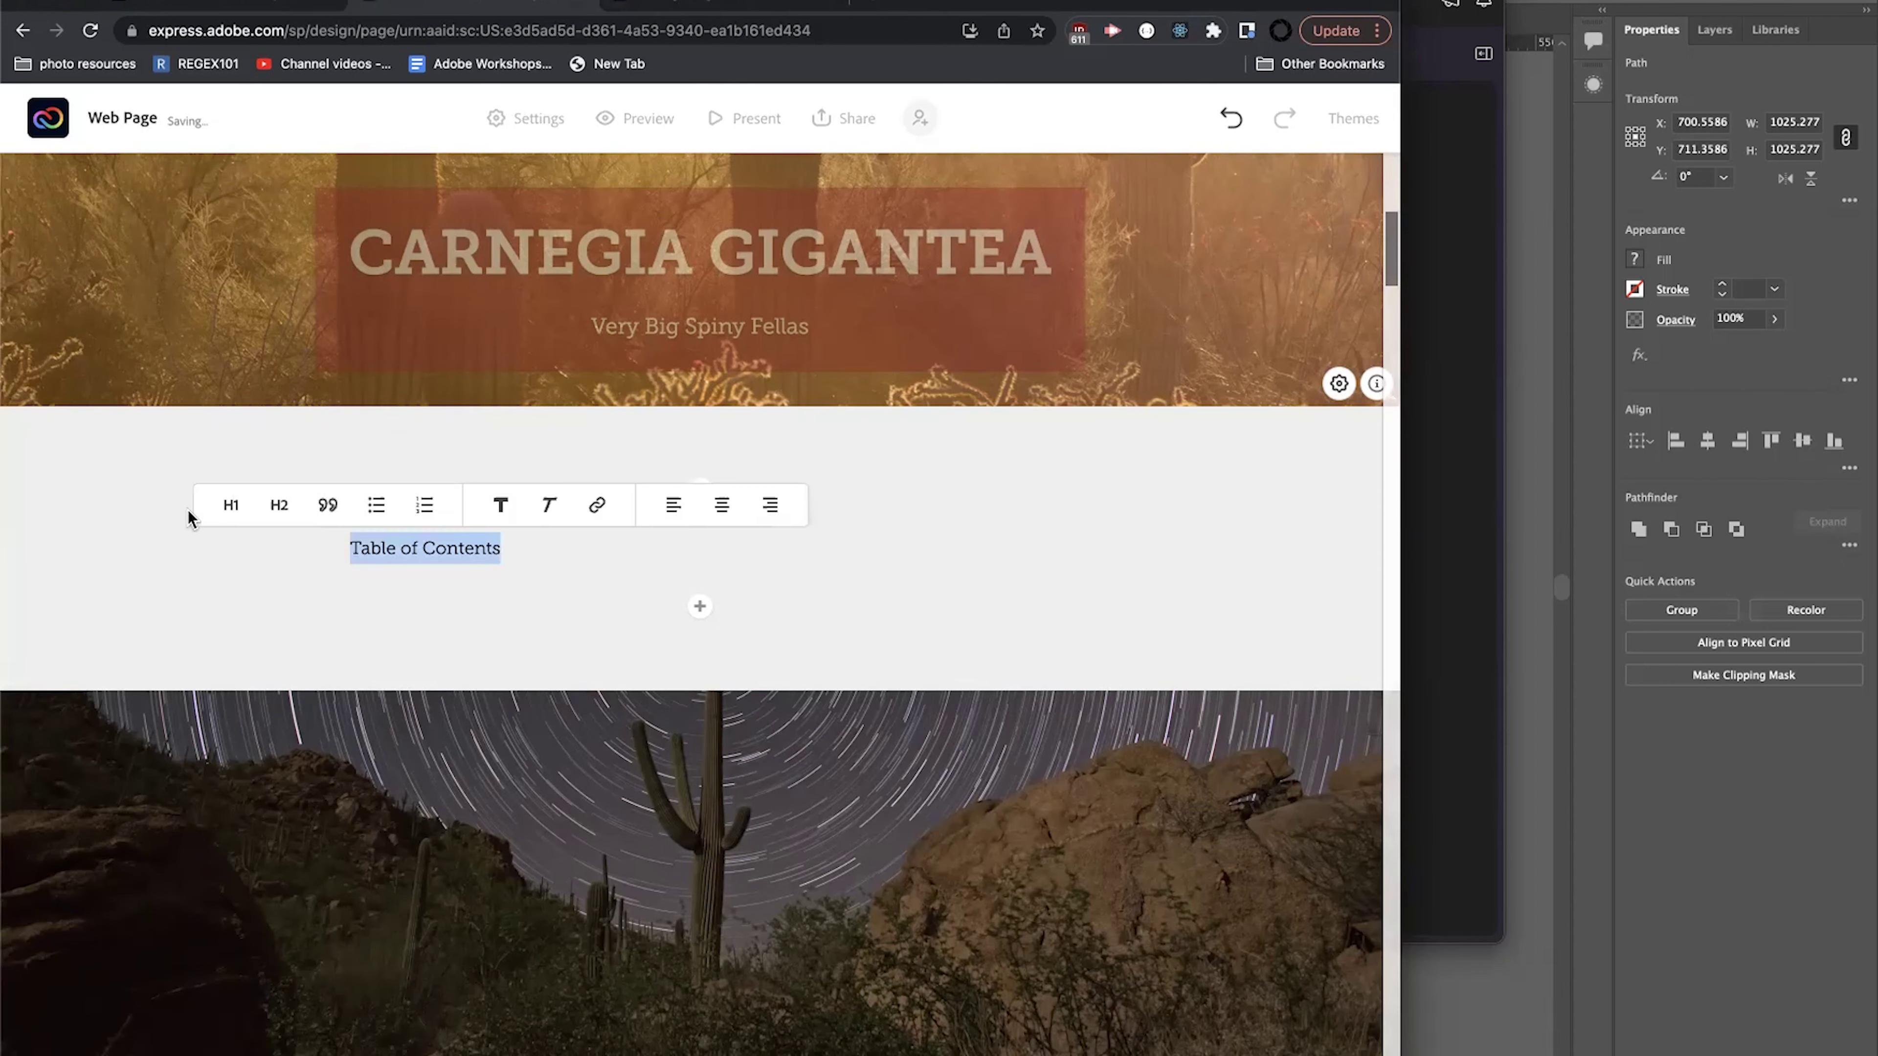
click(253, 503)
click(611, 555)
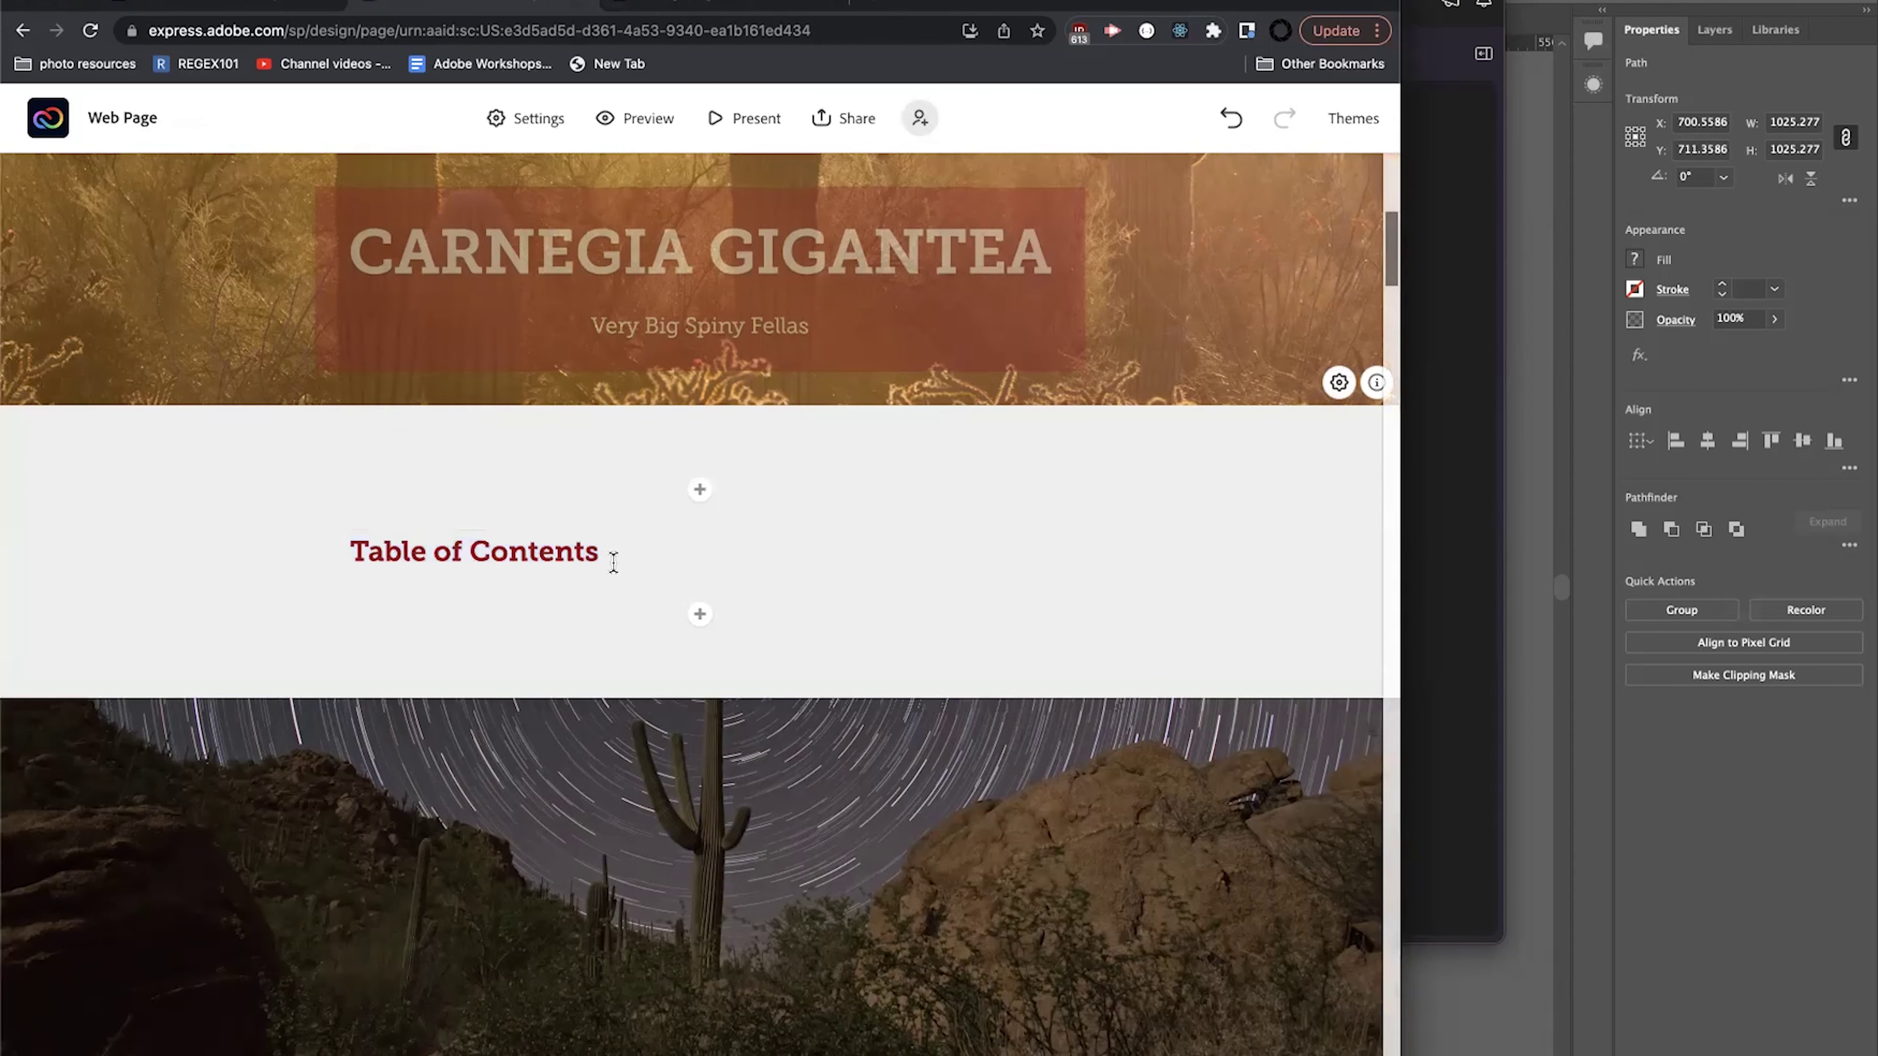
Add a bulleted list under the Table of Contents heading with the entries Video, Photo Slideshow and Resources.
scroll(612, 620, down, 10)
scroll(607, 615, up, 5)
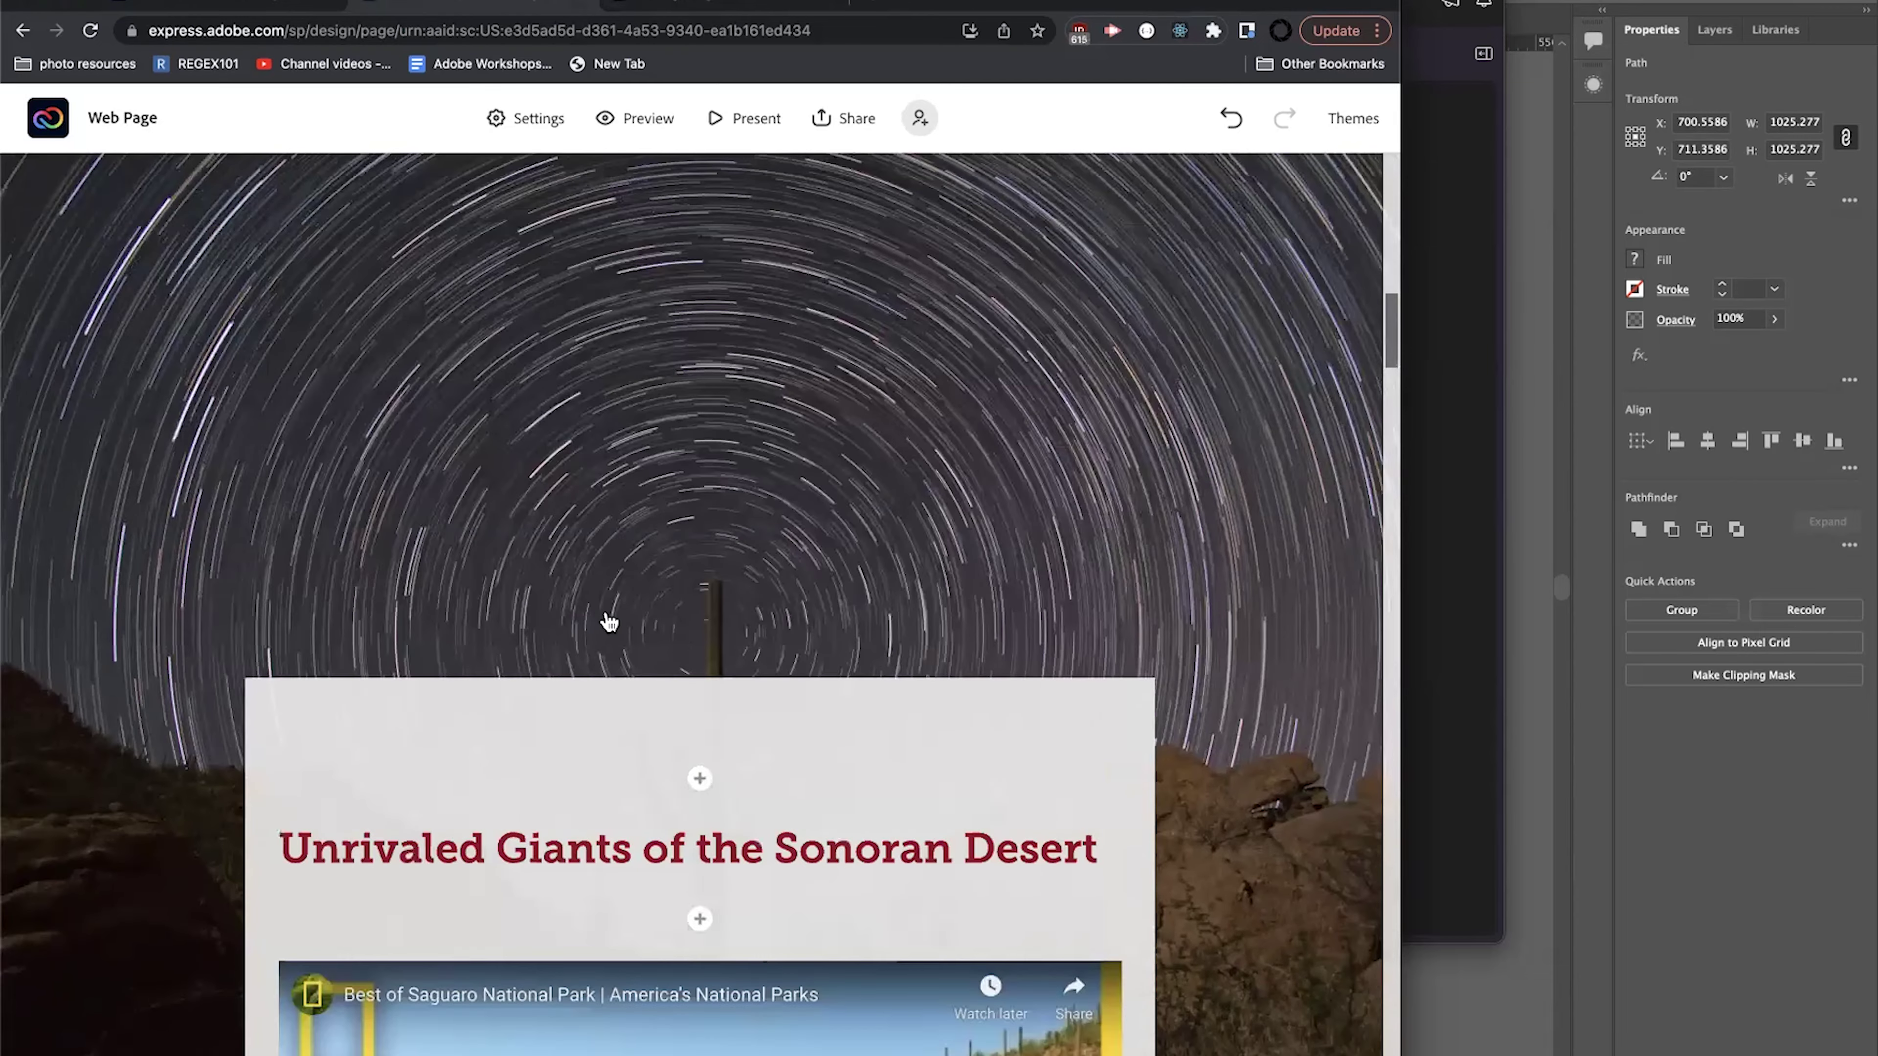
scroll(607, 614, up, 5)
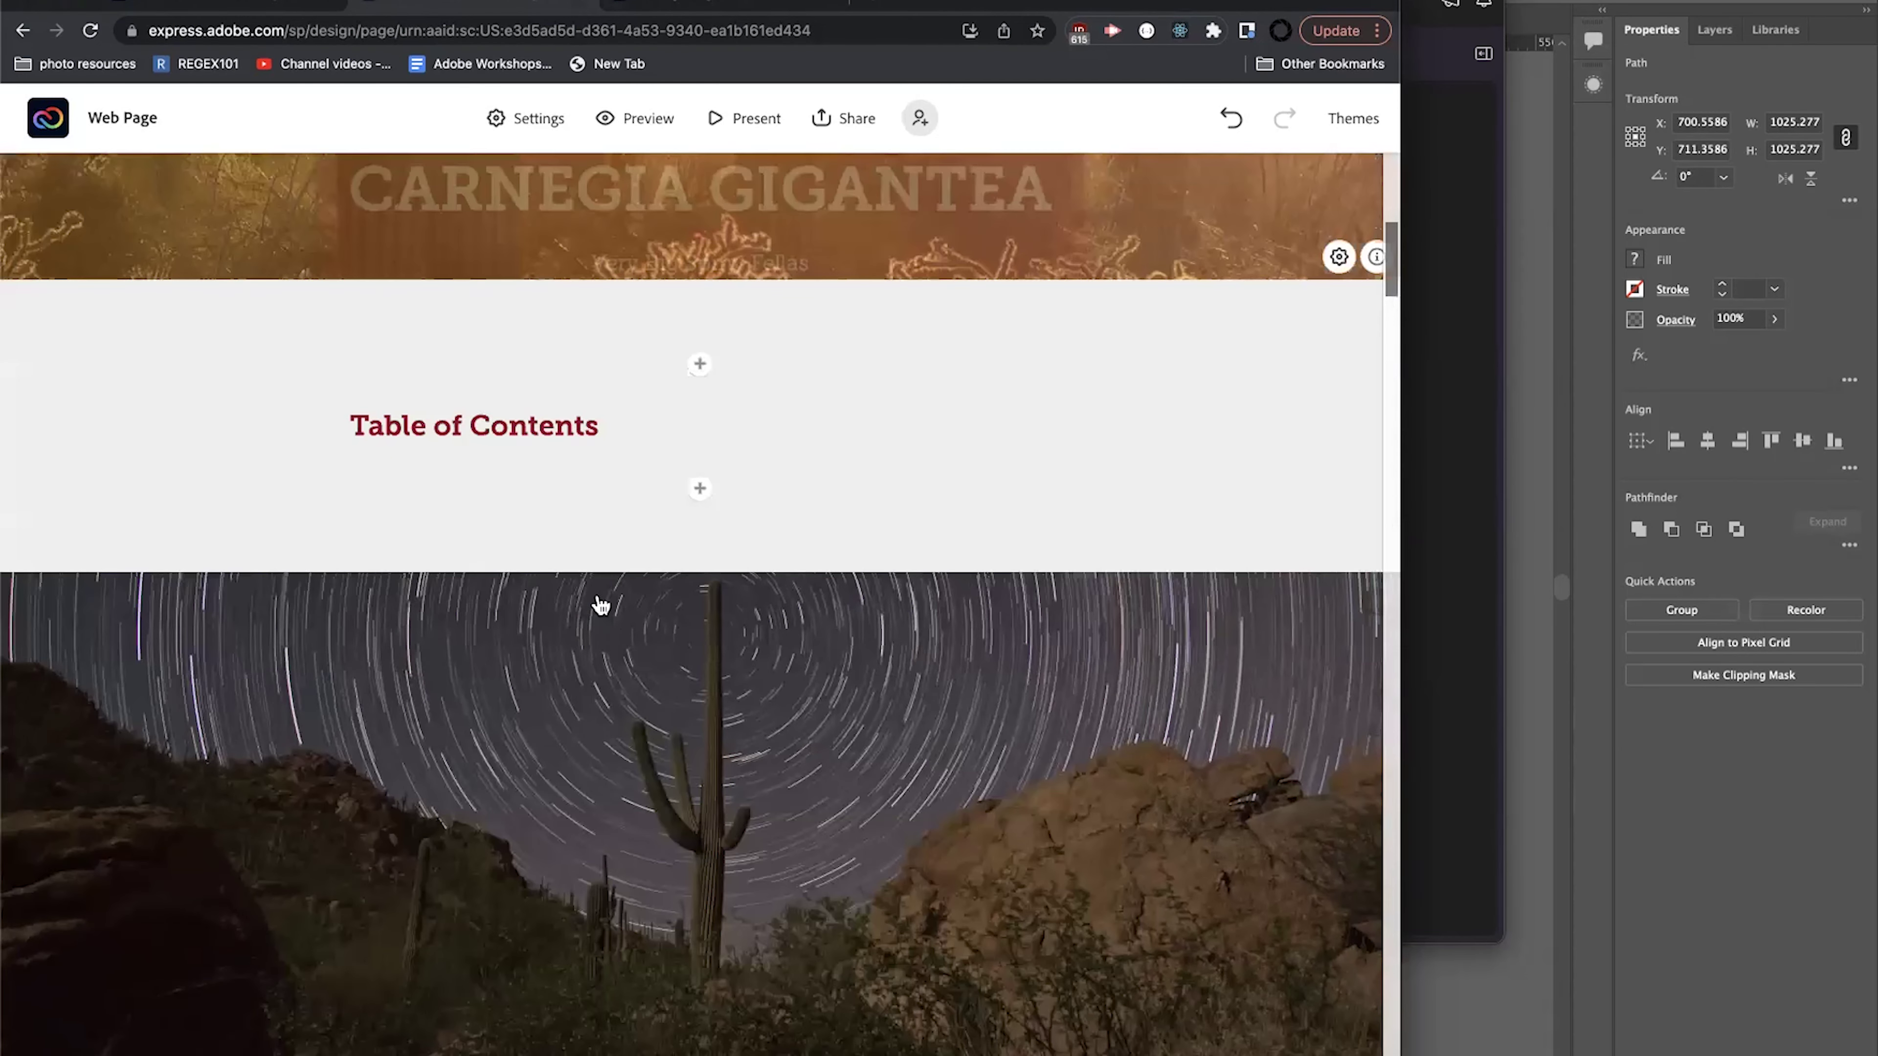
click(599, 420)
key(Return)
text(Video)
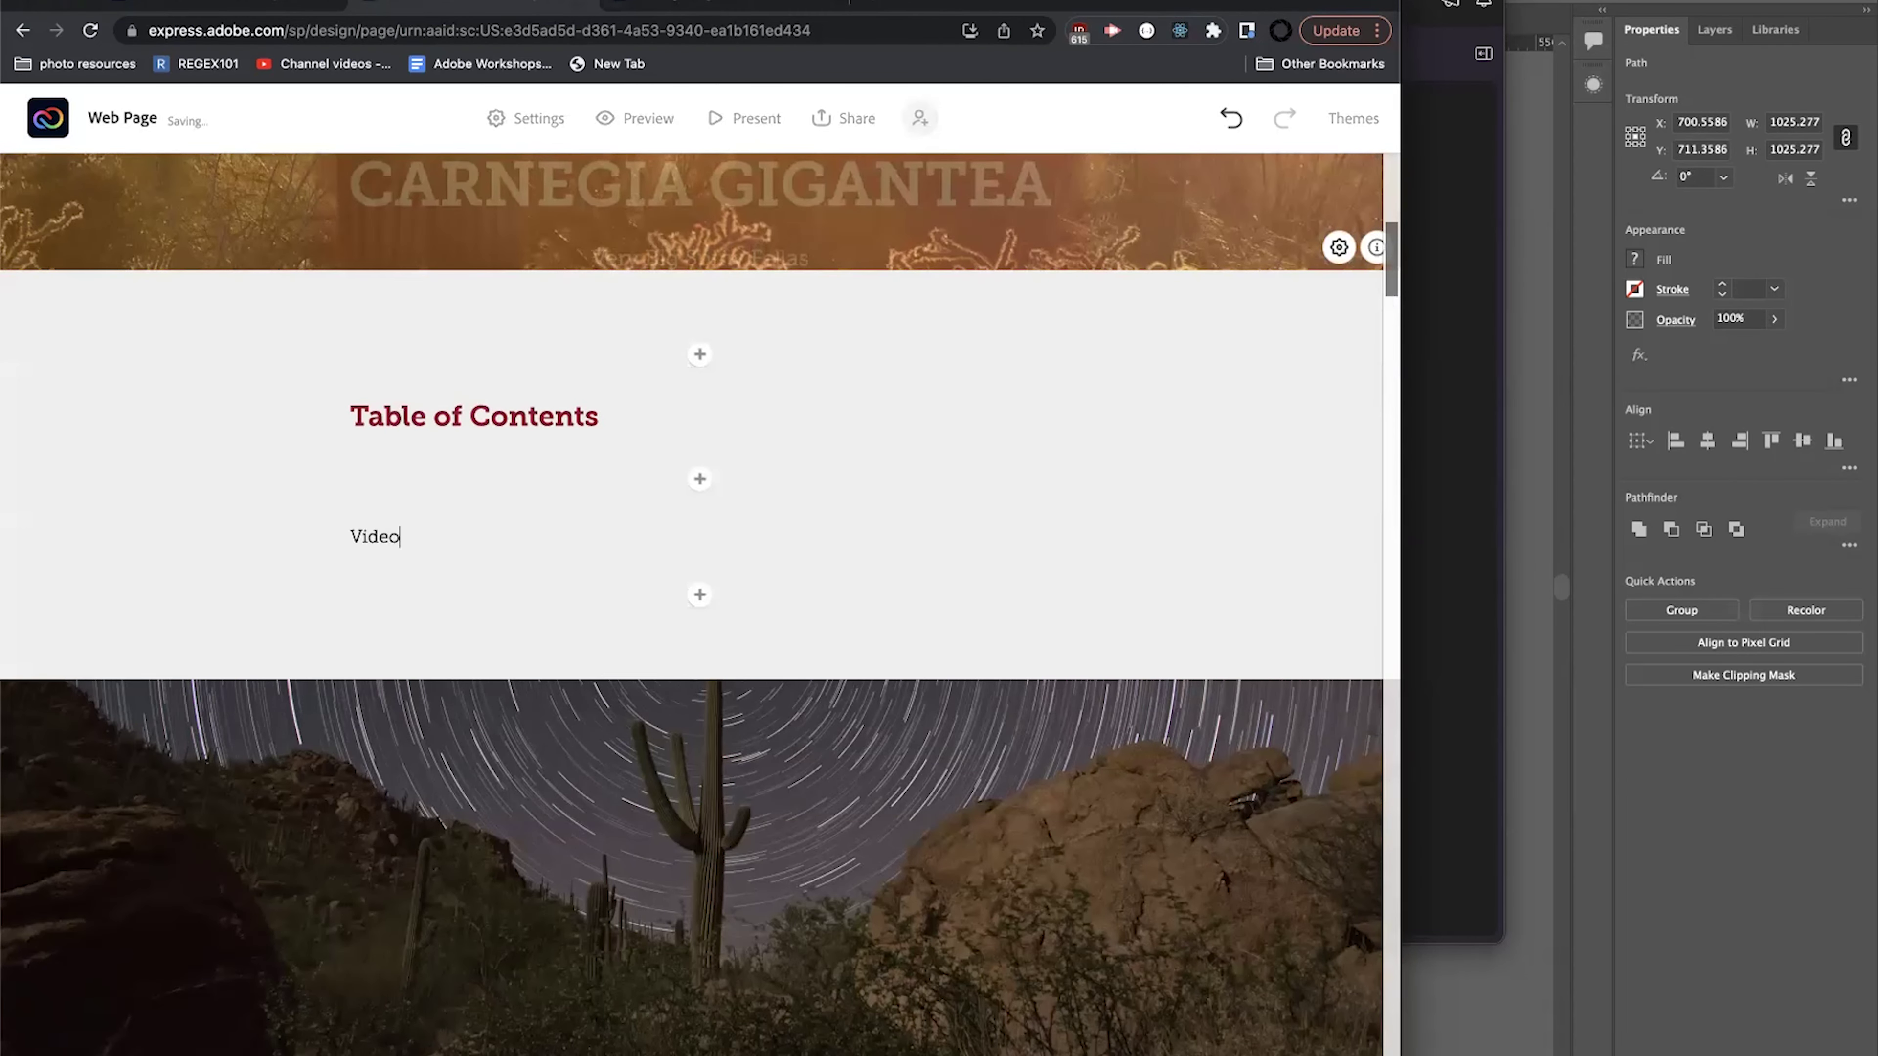
click(252, 492)
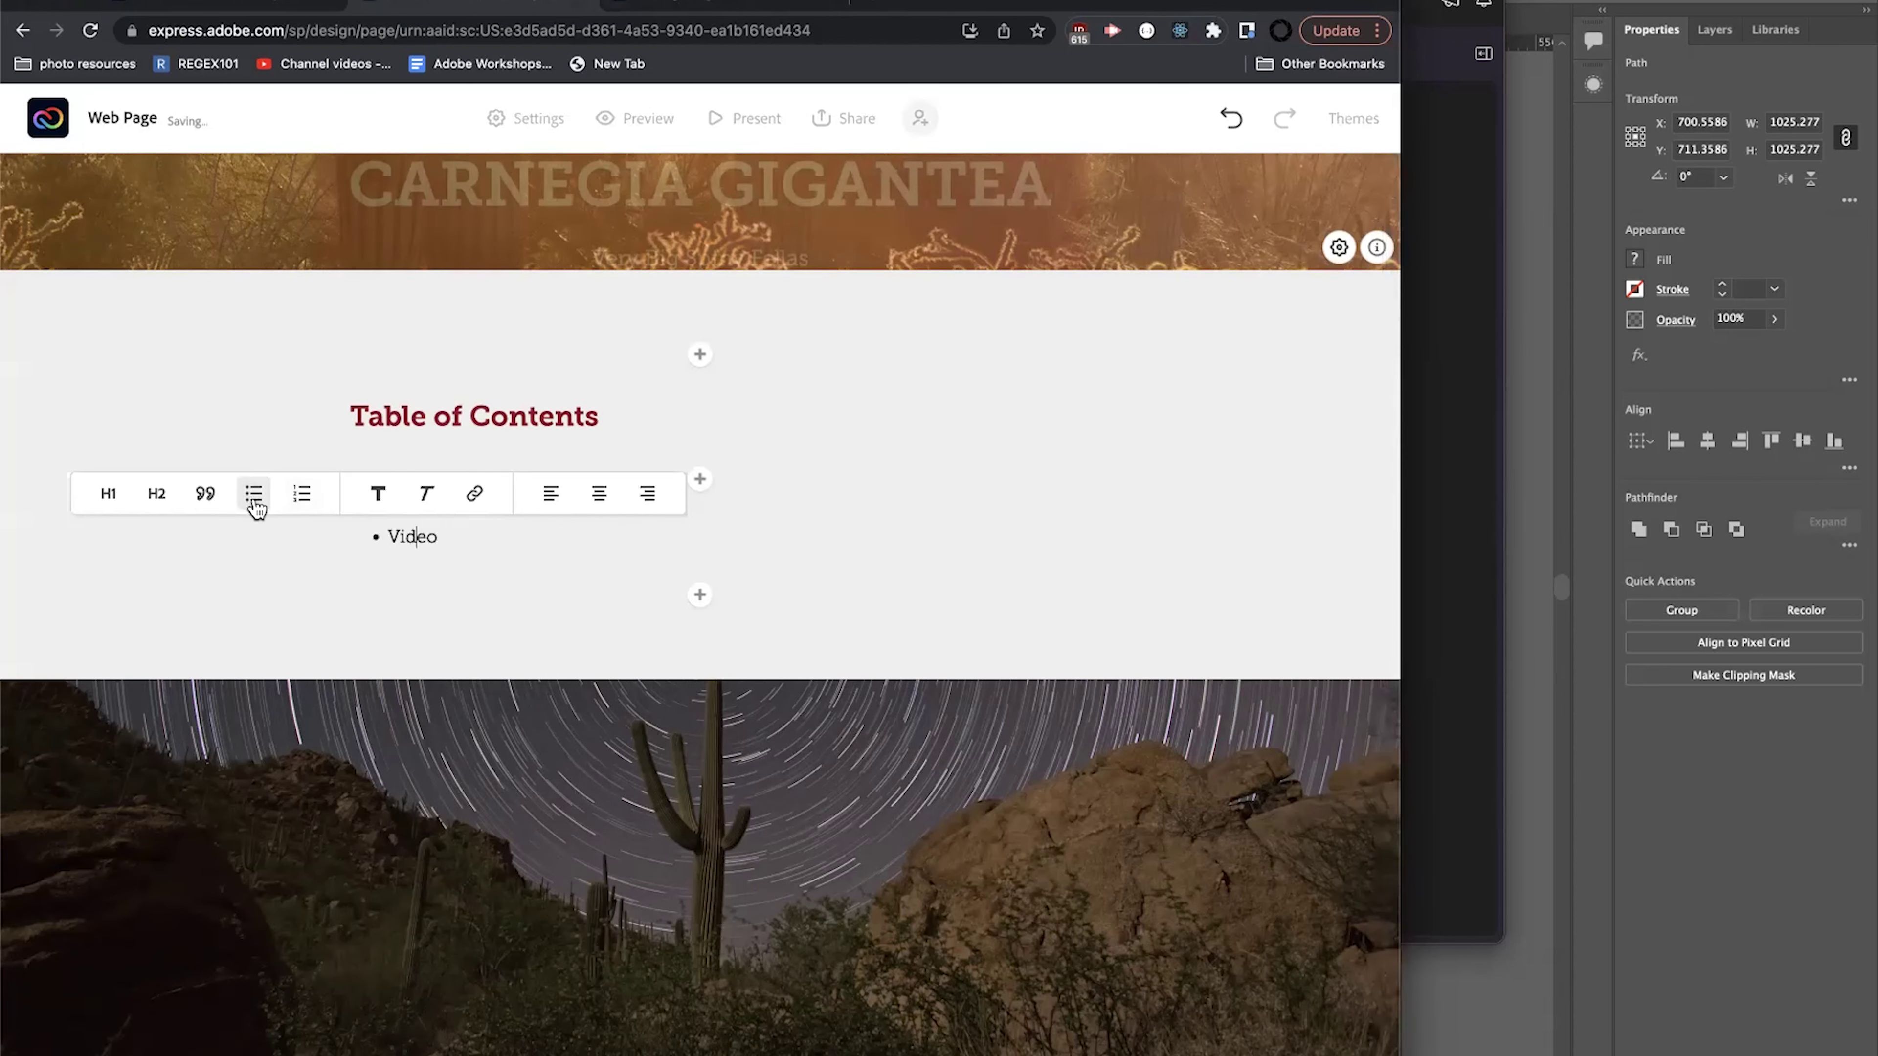
key(Return)
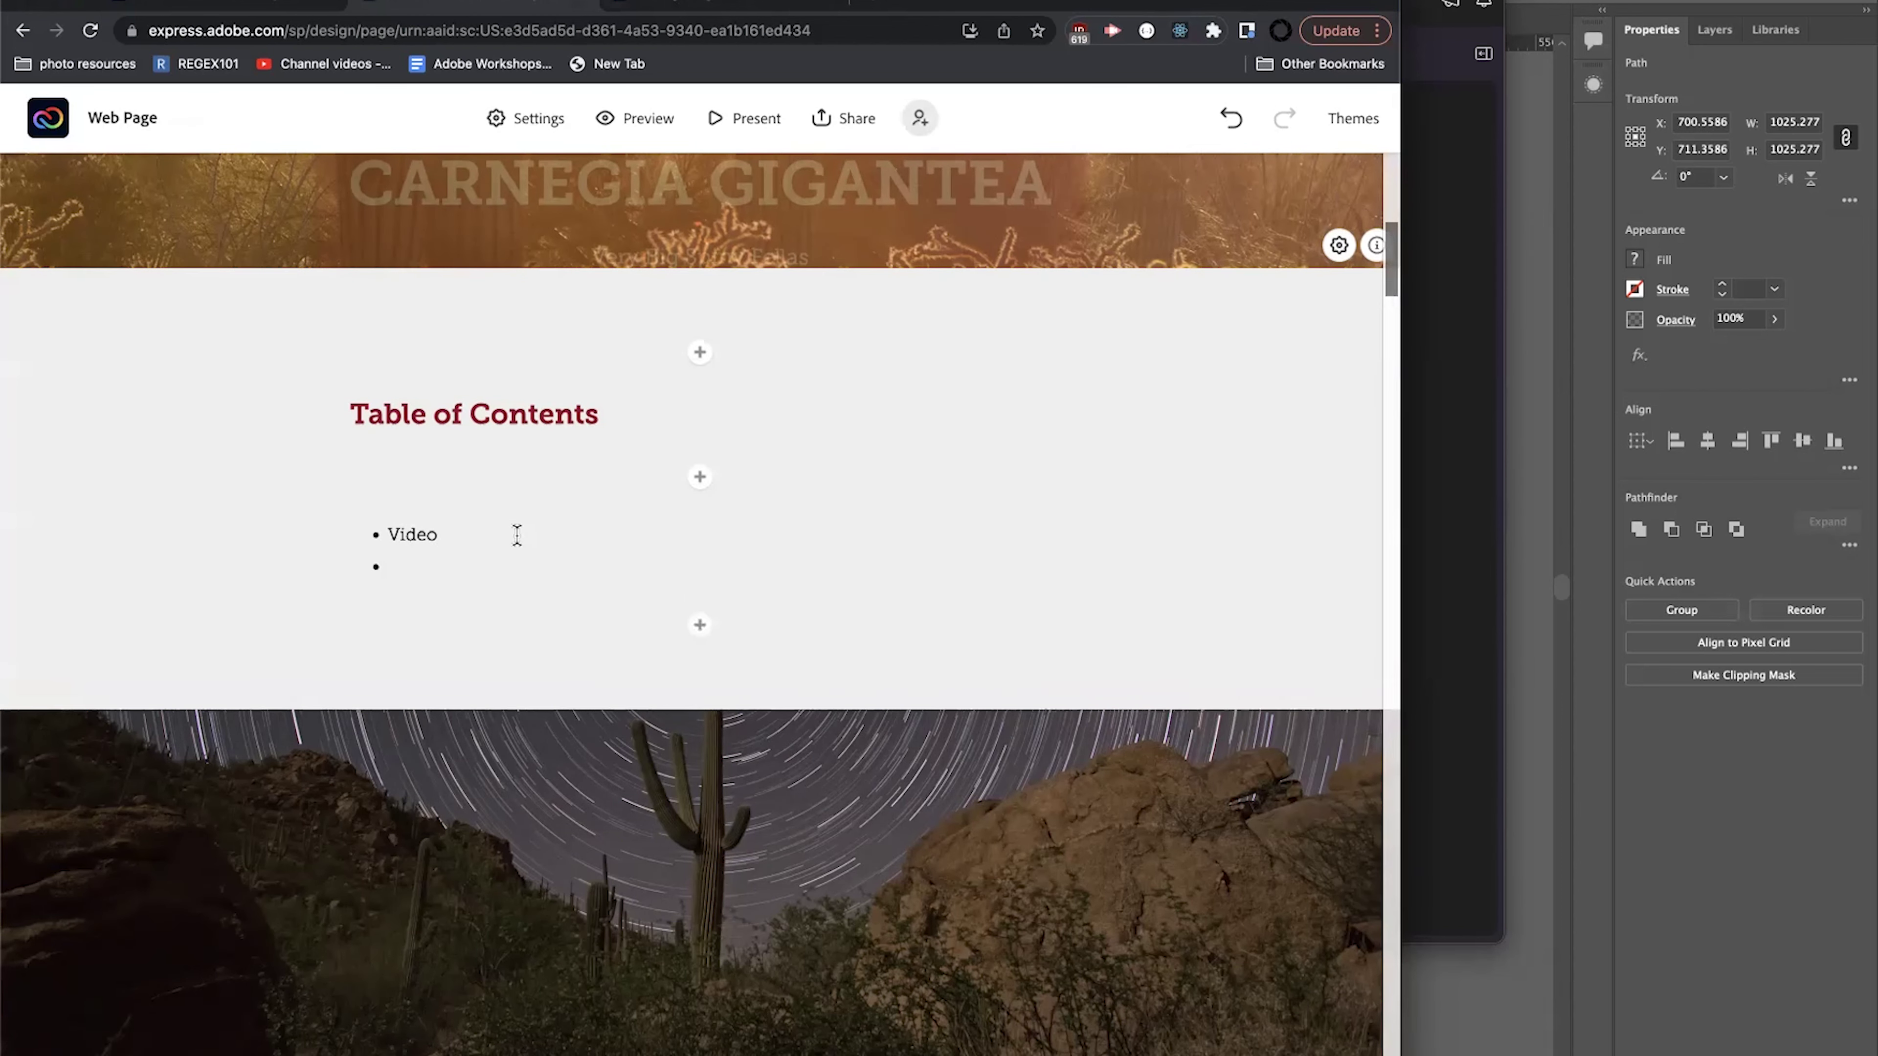
text(Photo Slideshow)
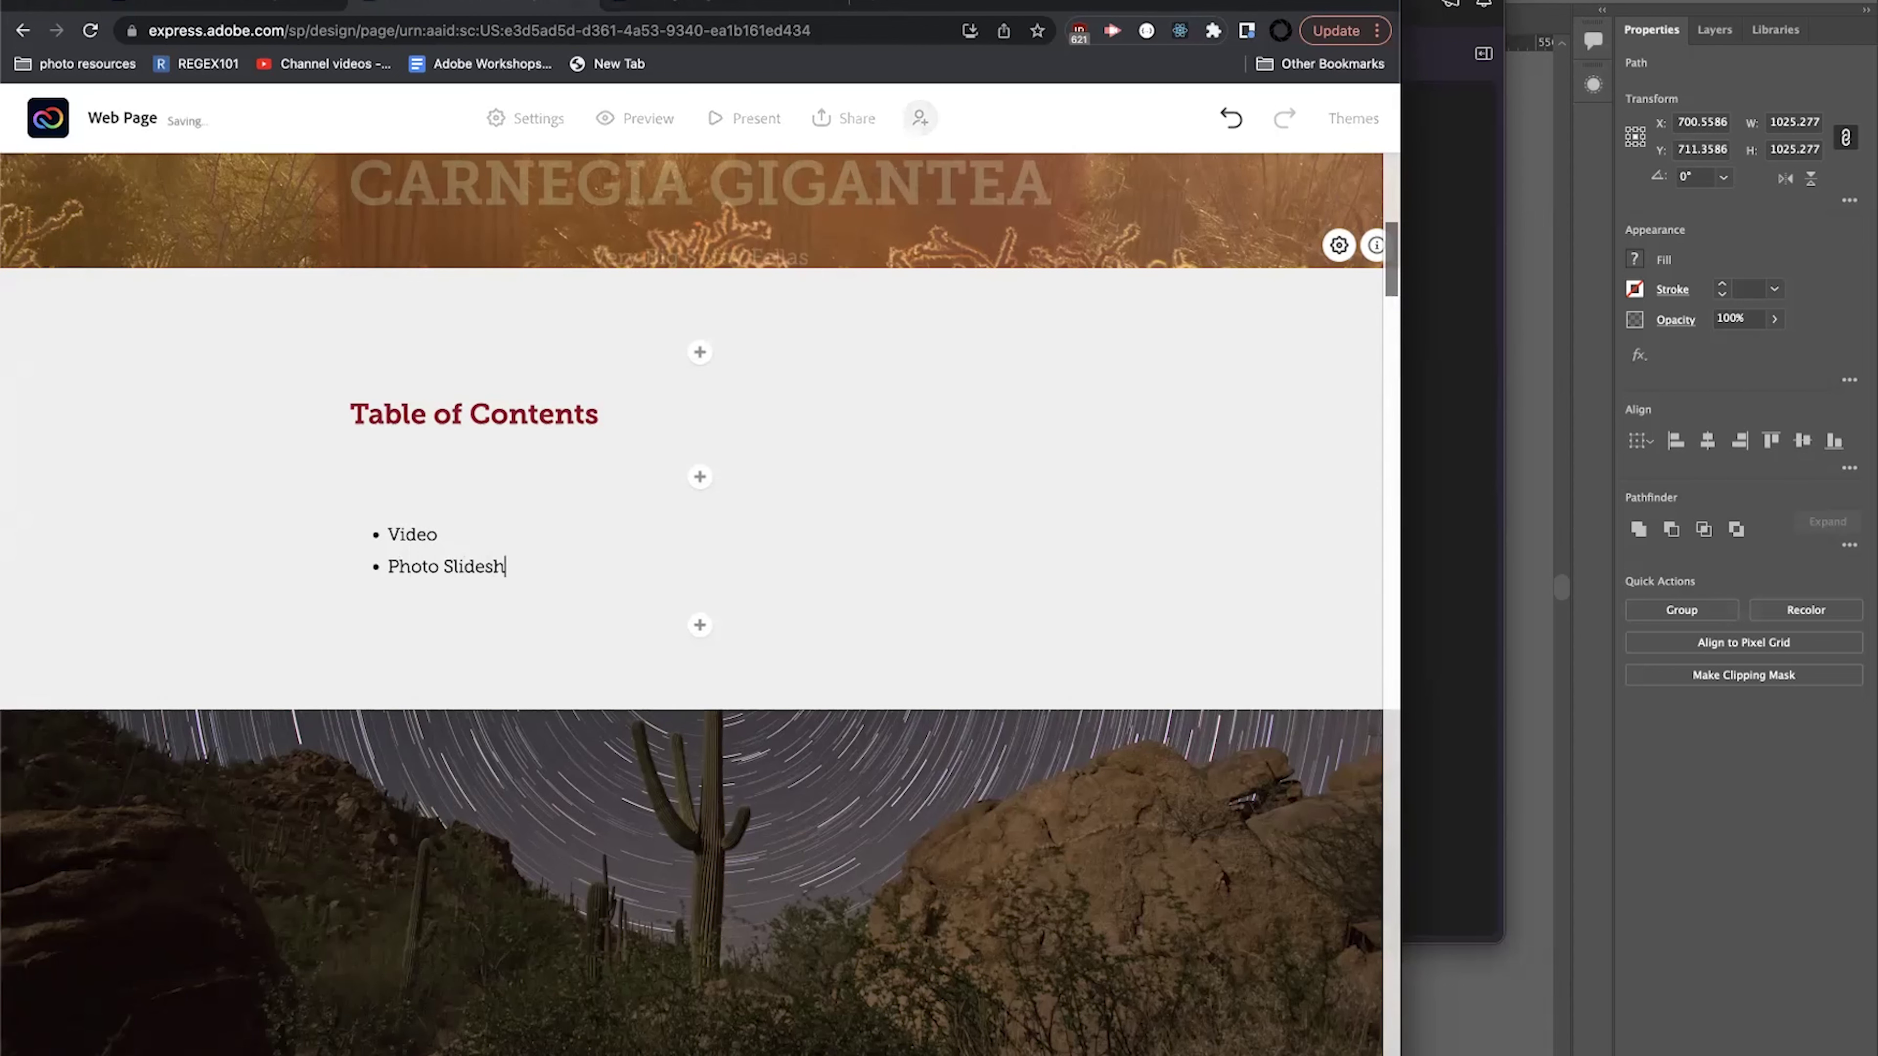
key(Return)
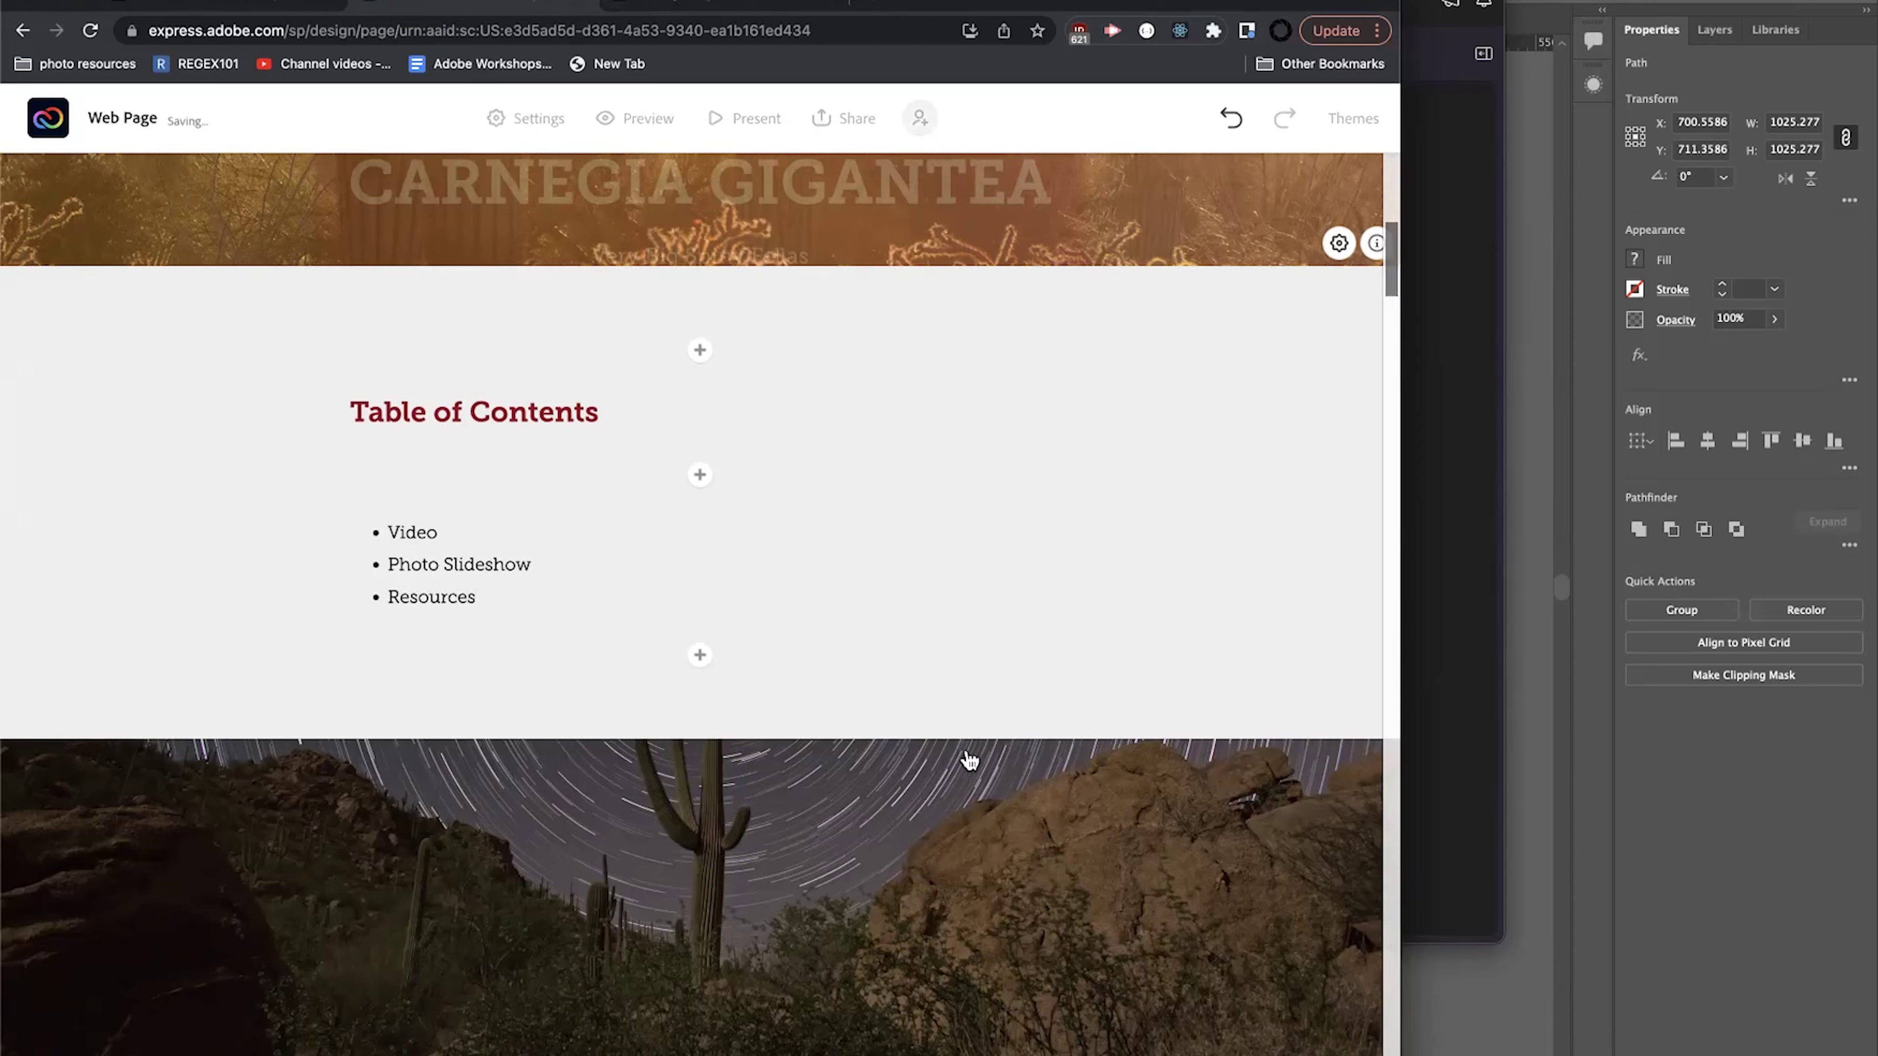
Check the page's sections and insert the bullet "Un-named Section" between Photo Slideshow and Resources.
scroll(961, 757, down, 20)
scroll(958, 756, down, 20)
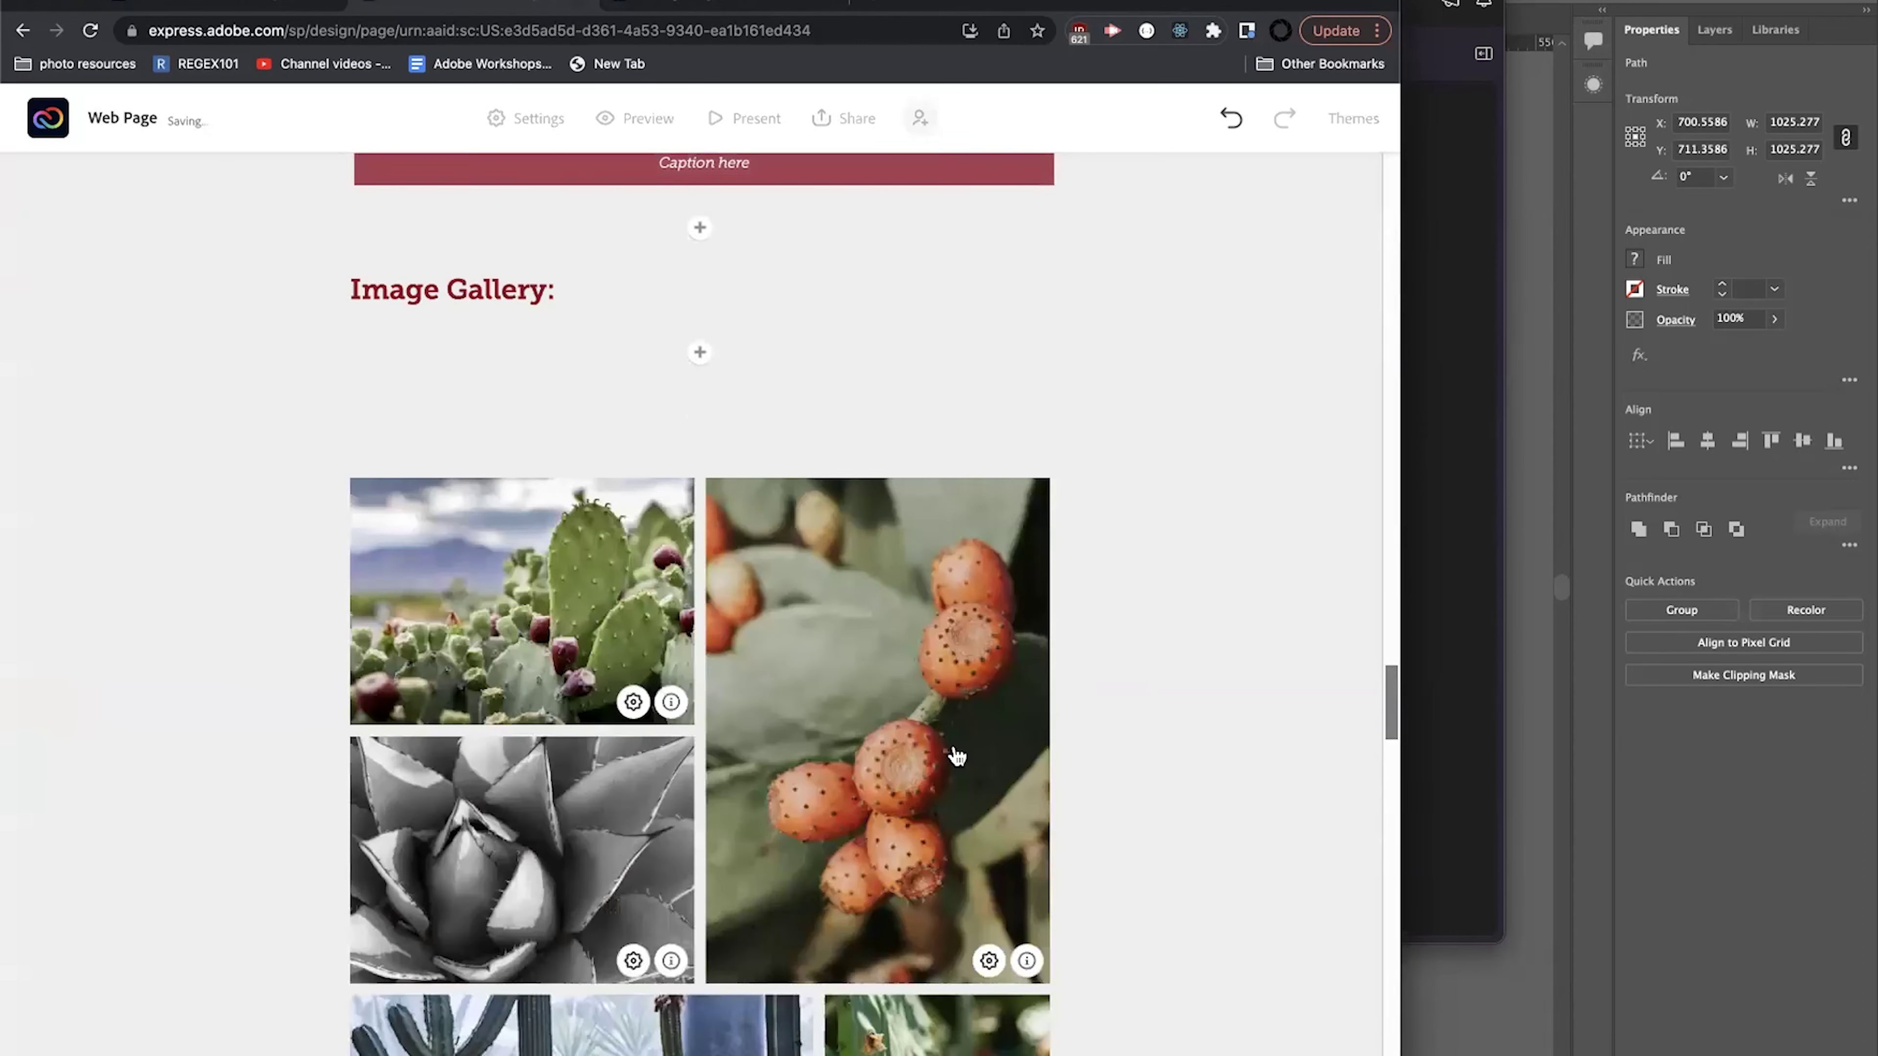
scroll(956, 755, up, 10)
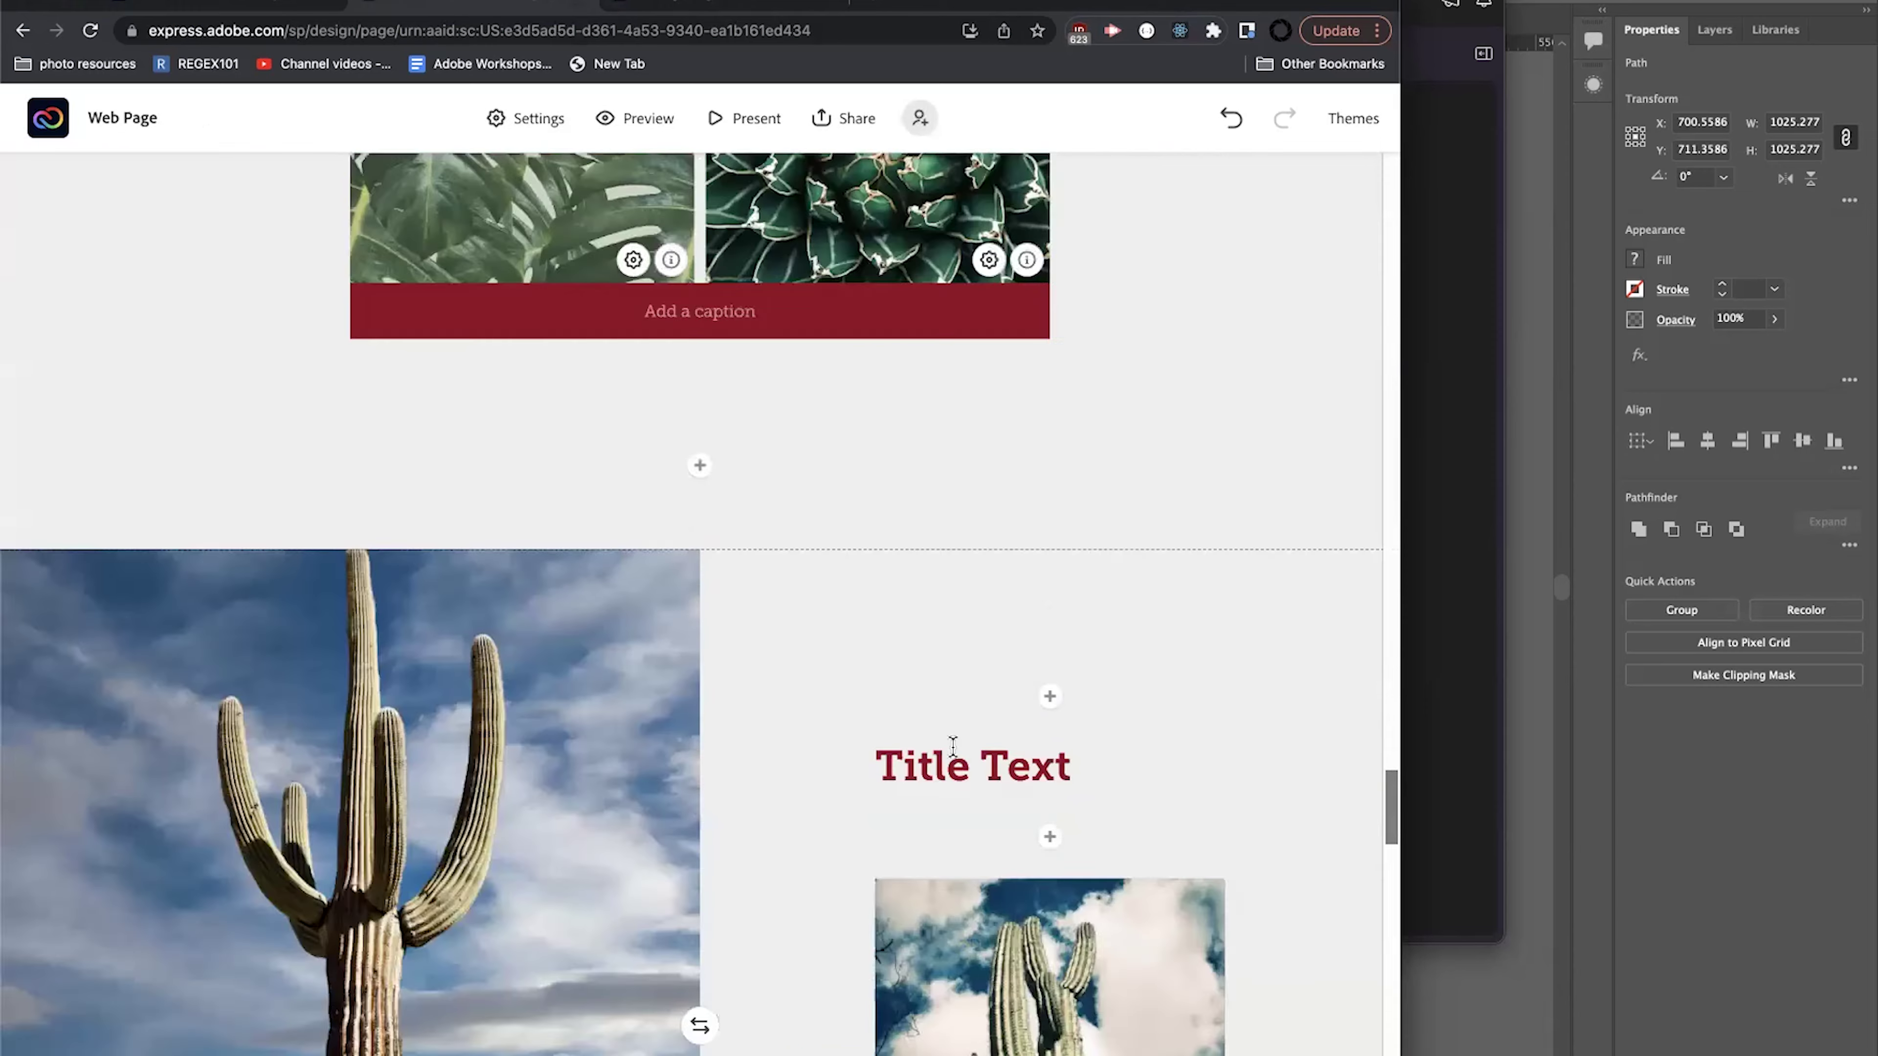
scroll(953, 755, down, 5)
scroll(956, 759, up, 20)
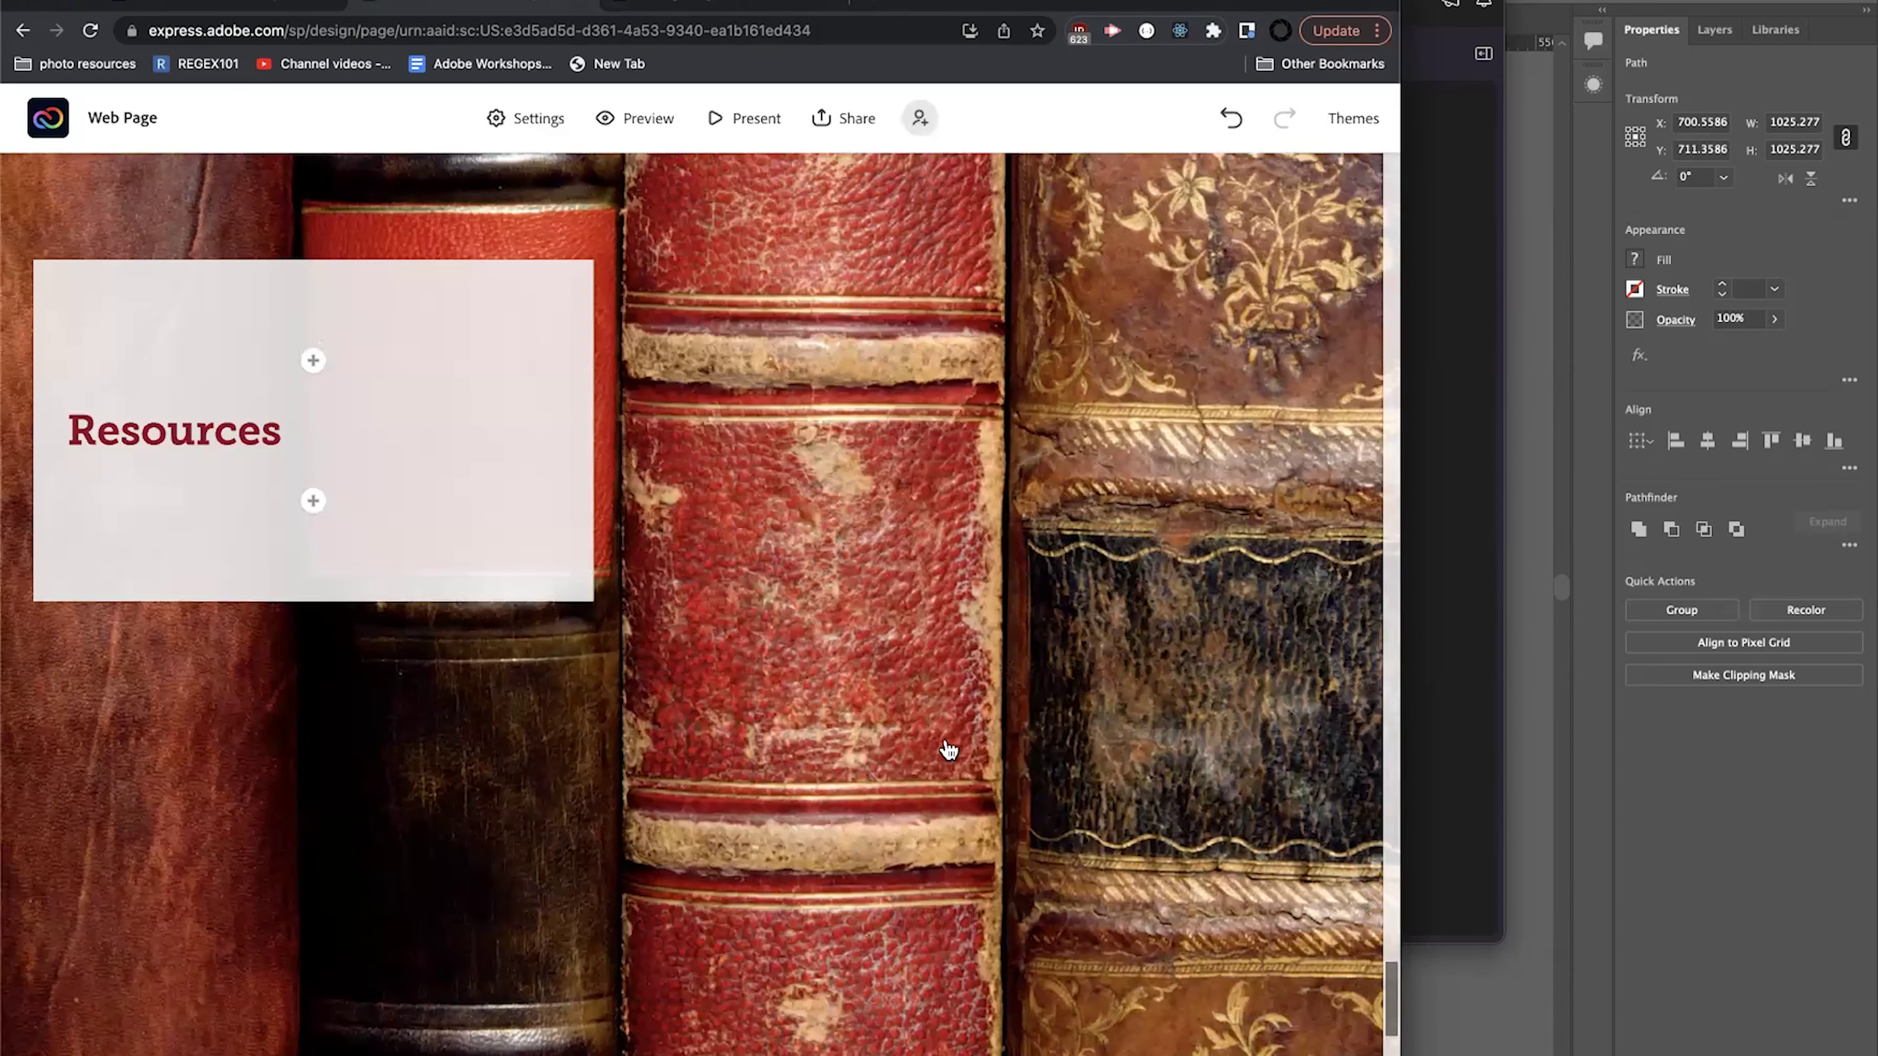
scroll(553, 786, down, 5)
click(550, 695)
key(Return)
text(Un-named Sectio)
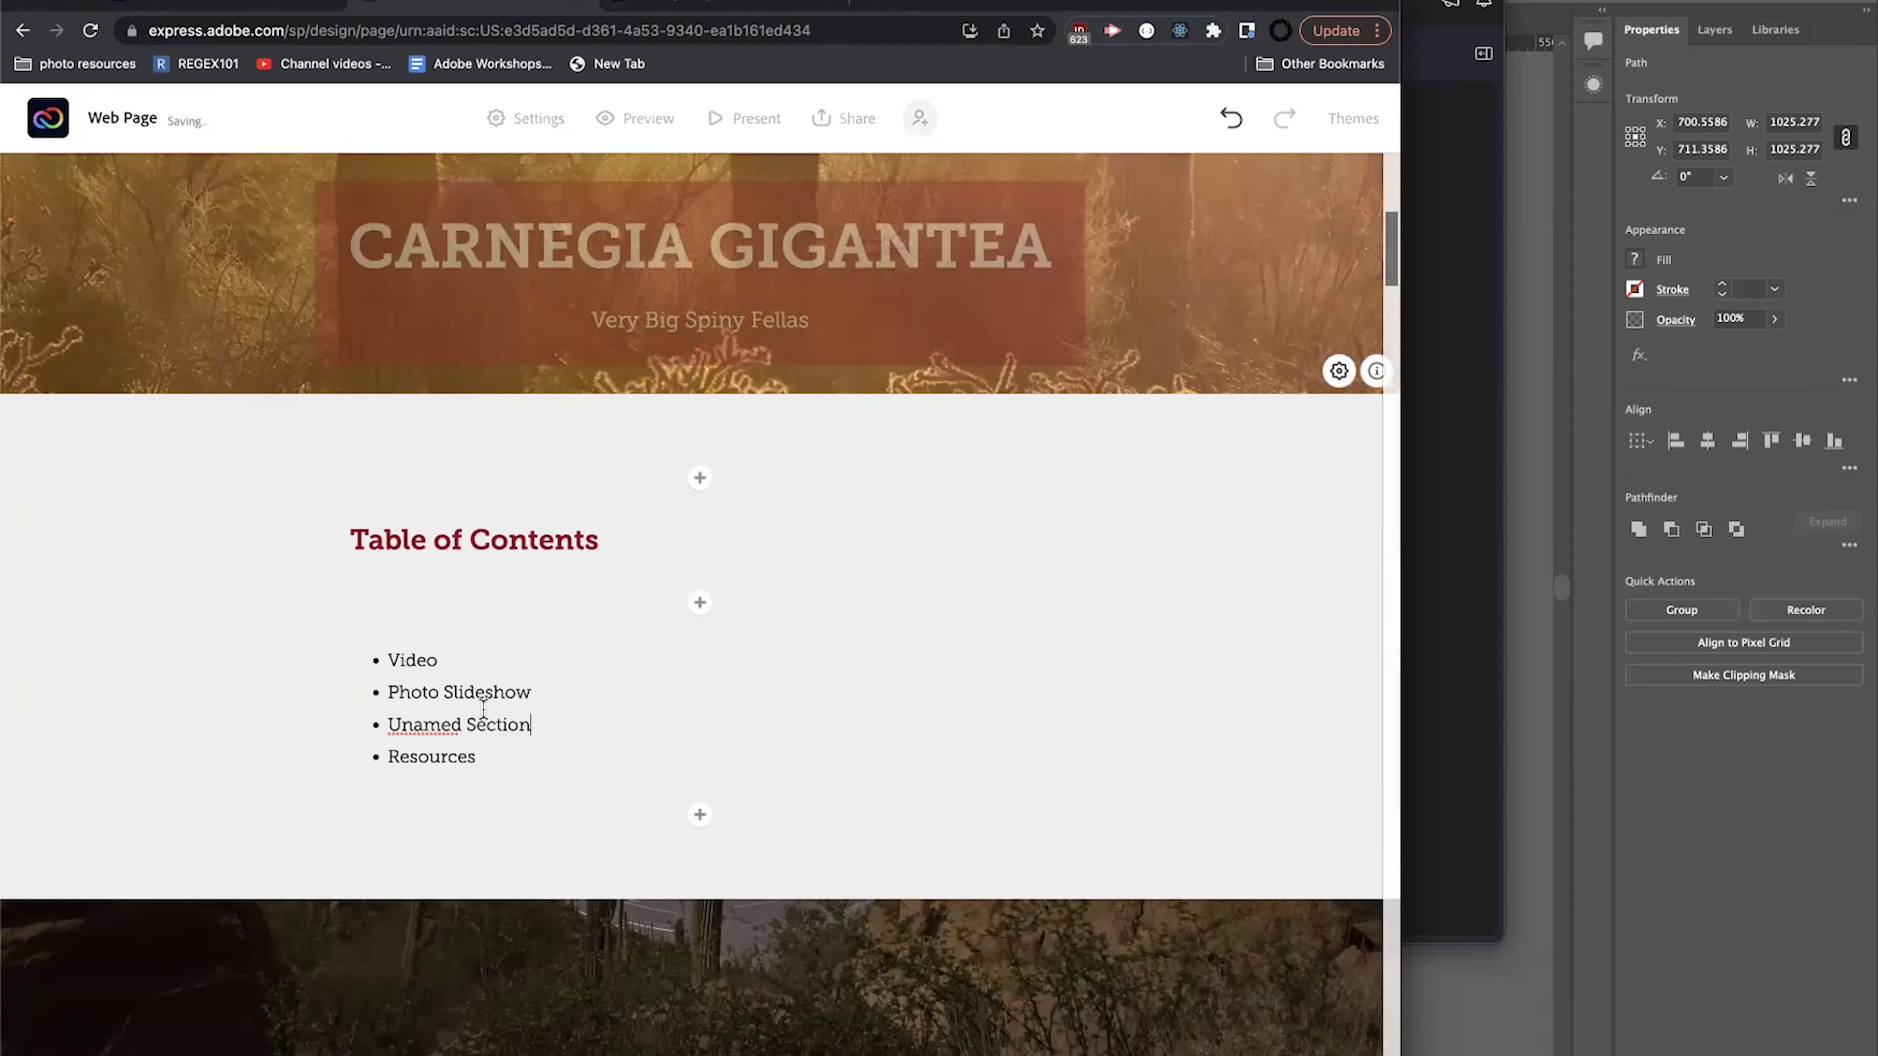
text(n)
click(399, 725)
text(n-)
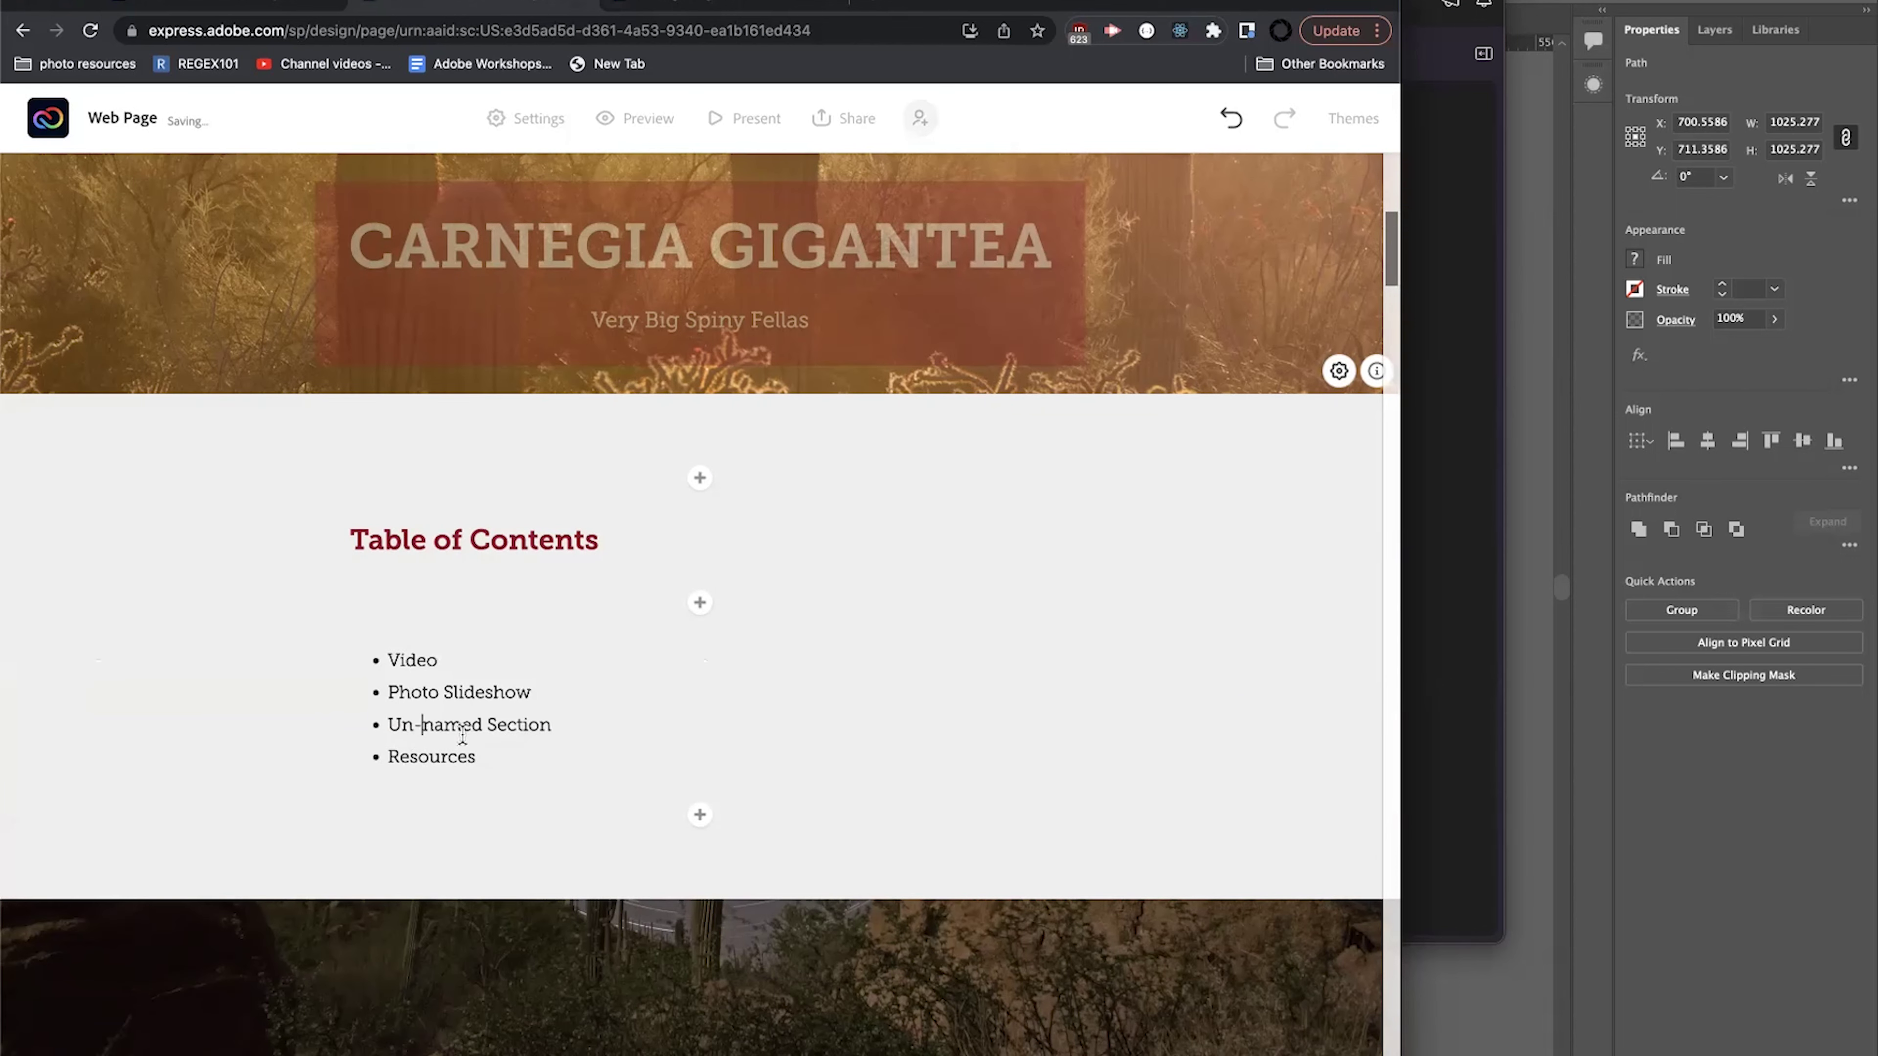
Insert the bullet "Cactus Fruits" directly after Video in the table of contents list.
click(491, 671)
key(Return)
text(Cactus Fruits)
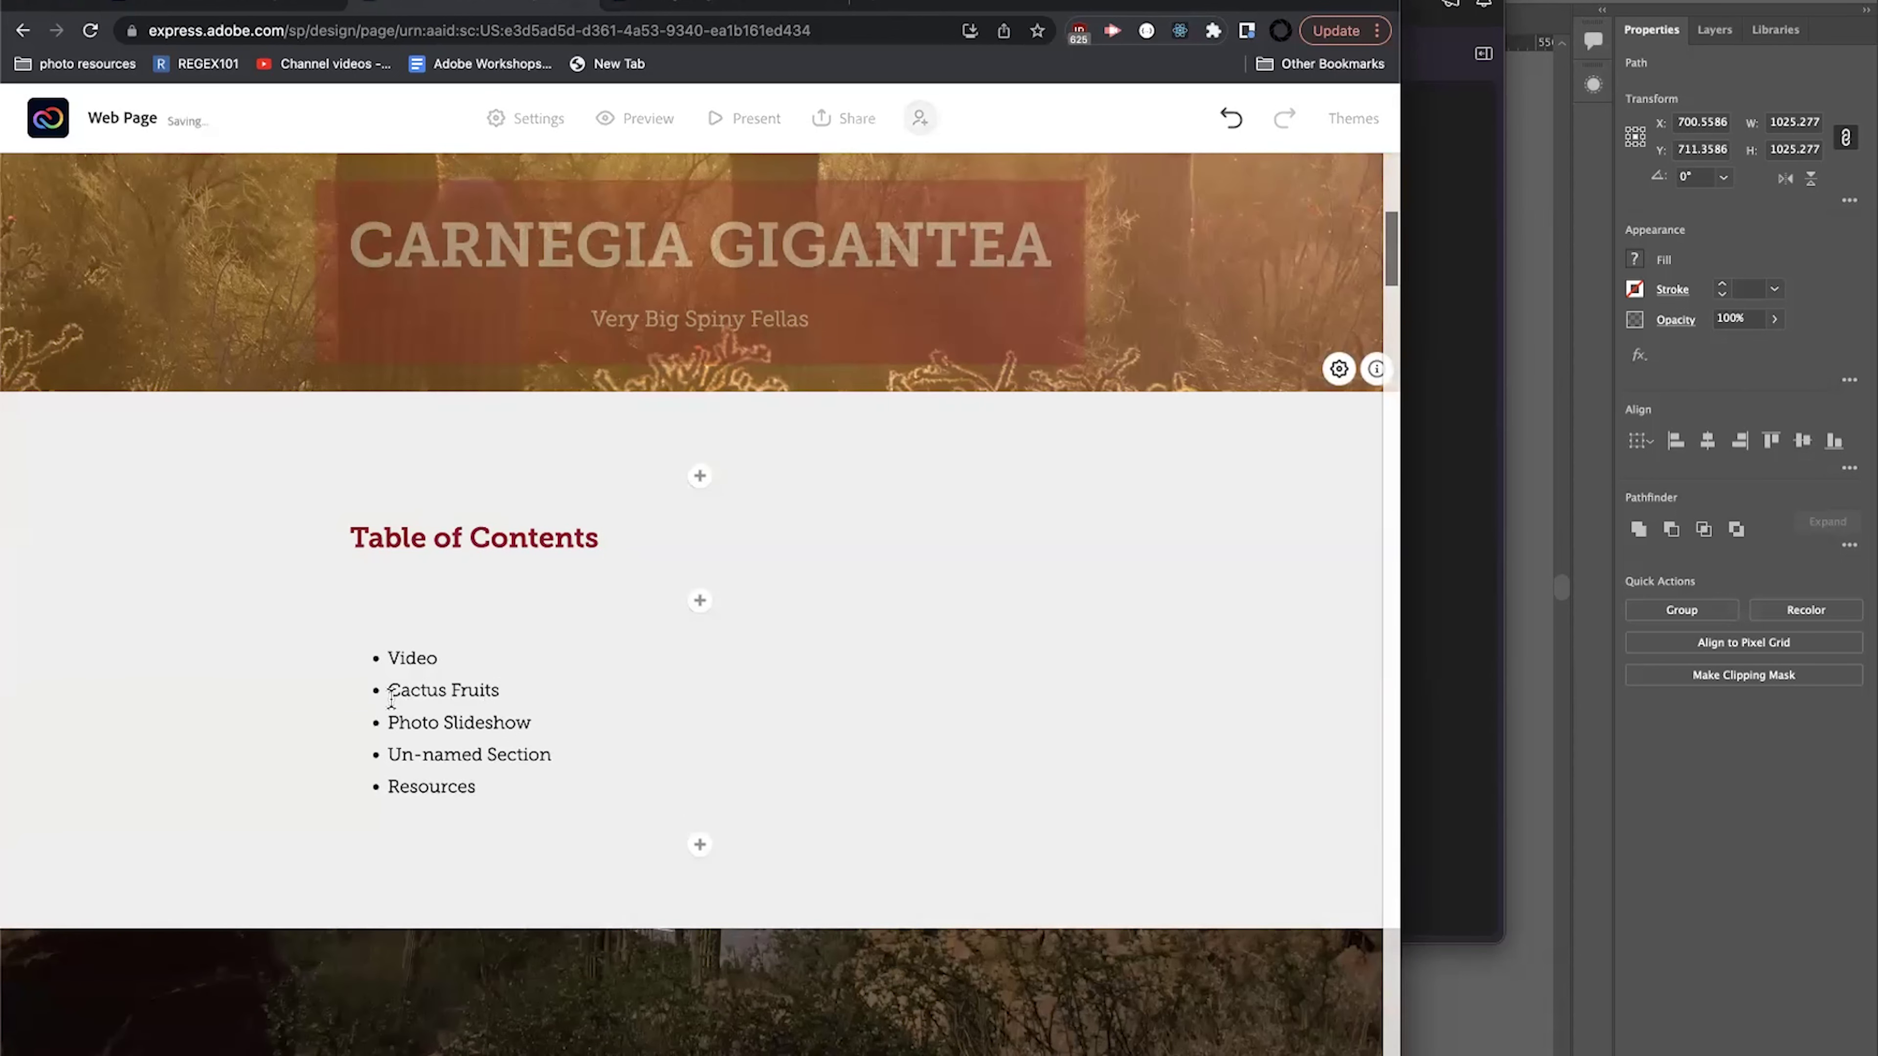
click(671, 707)
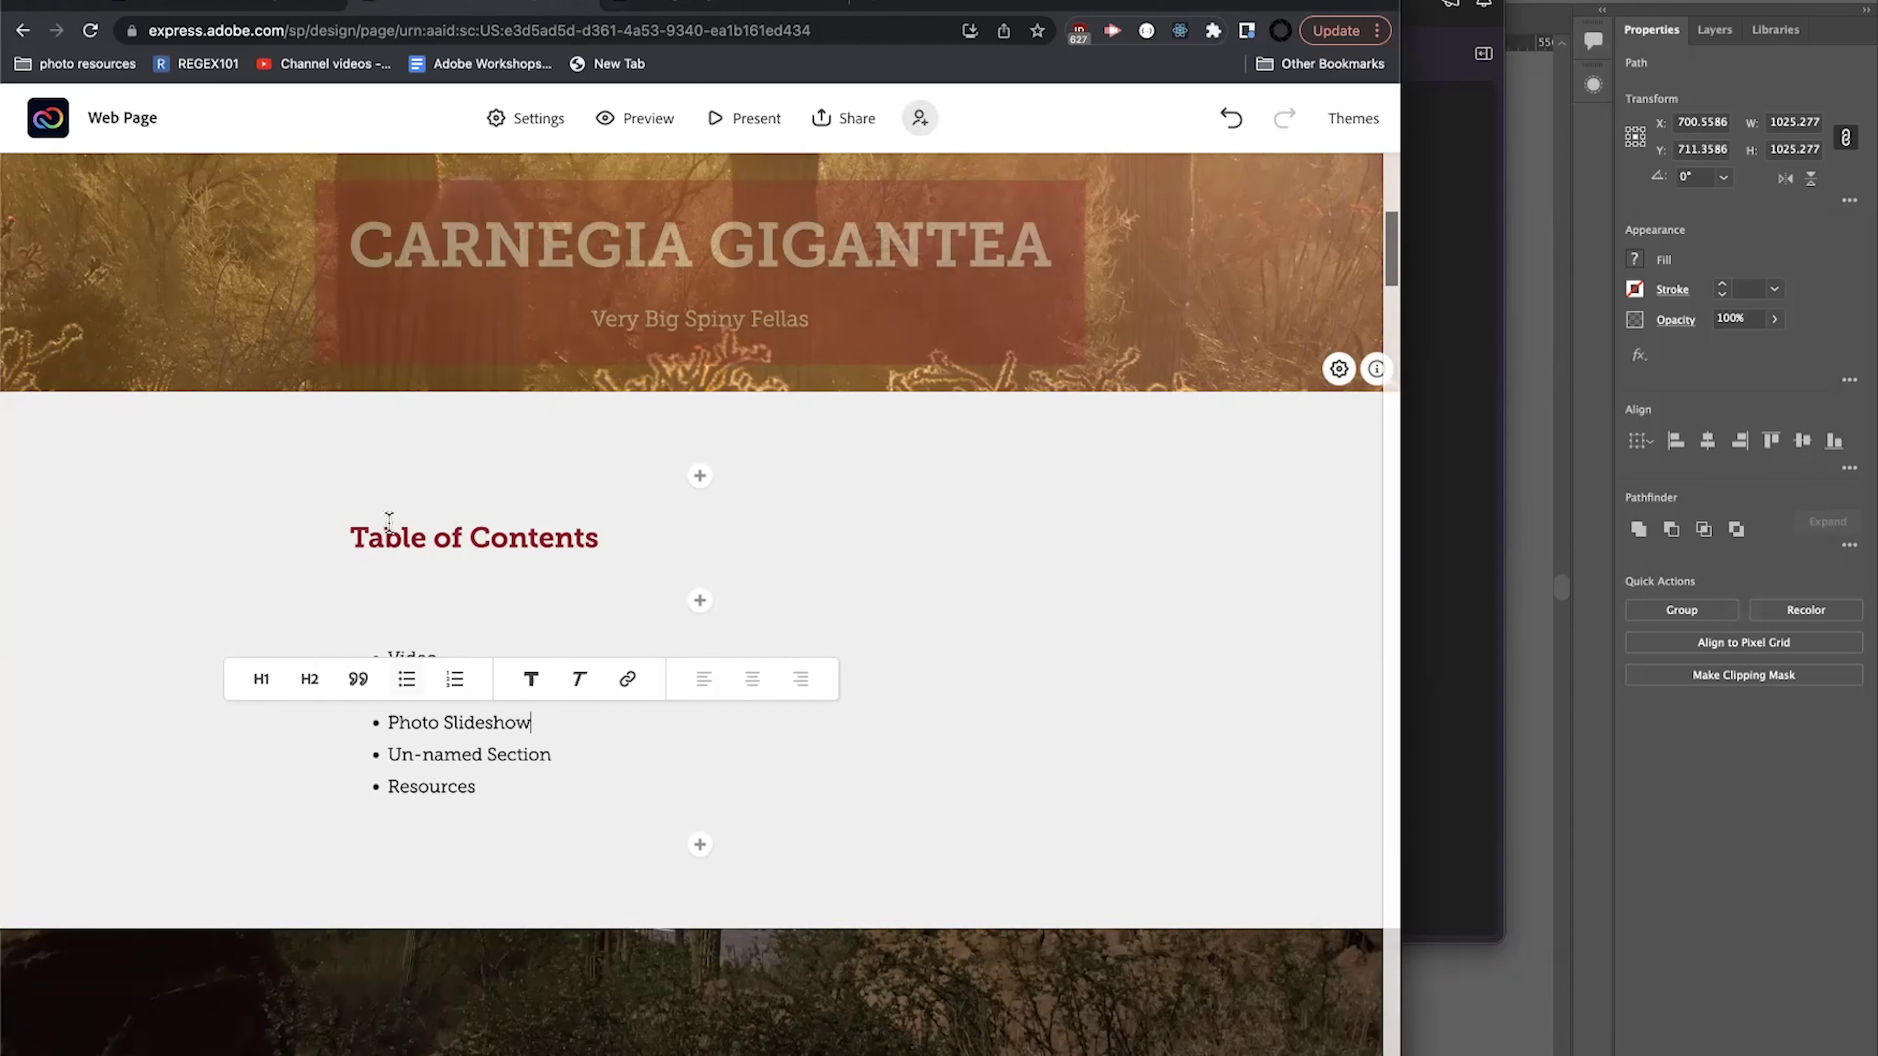
click(647, 751)
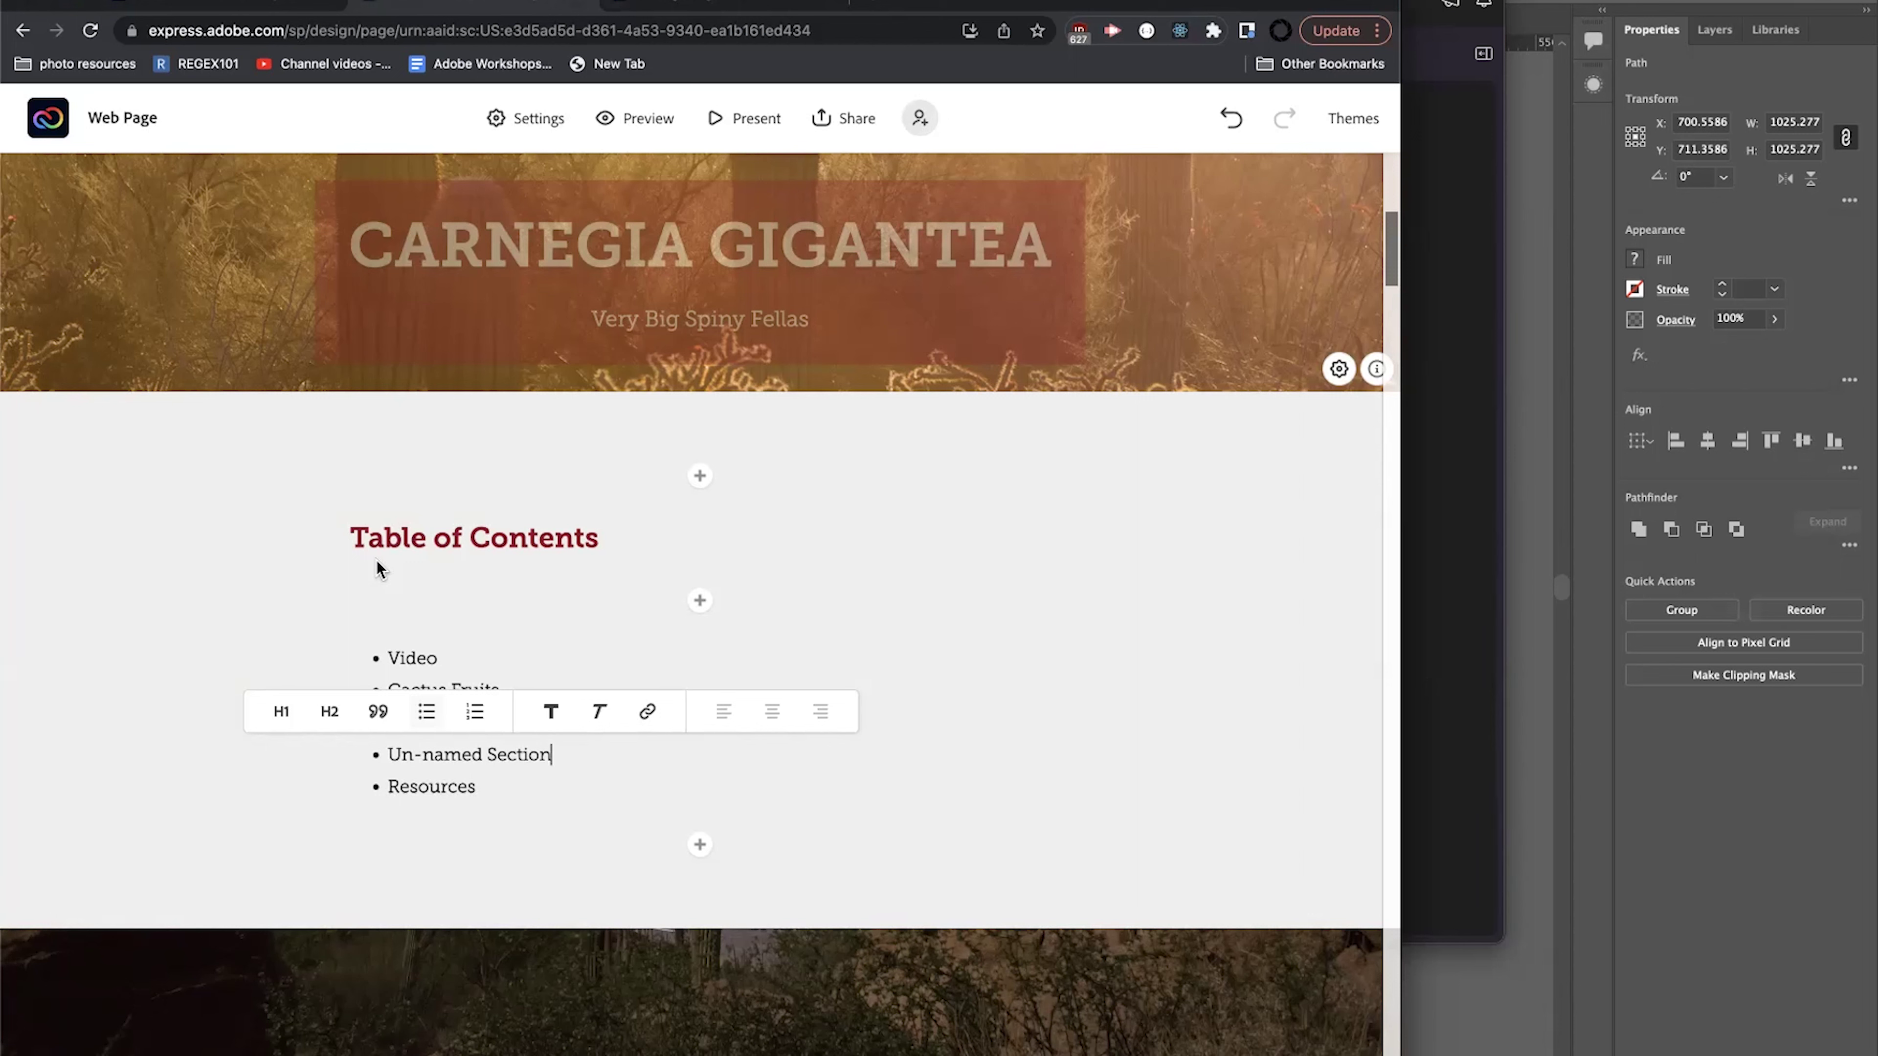
click(1120, 596)
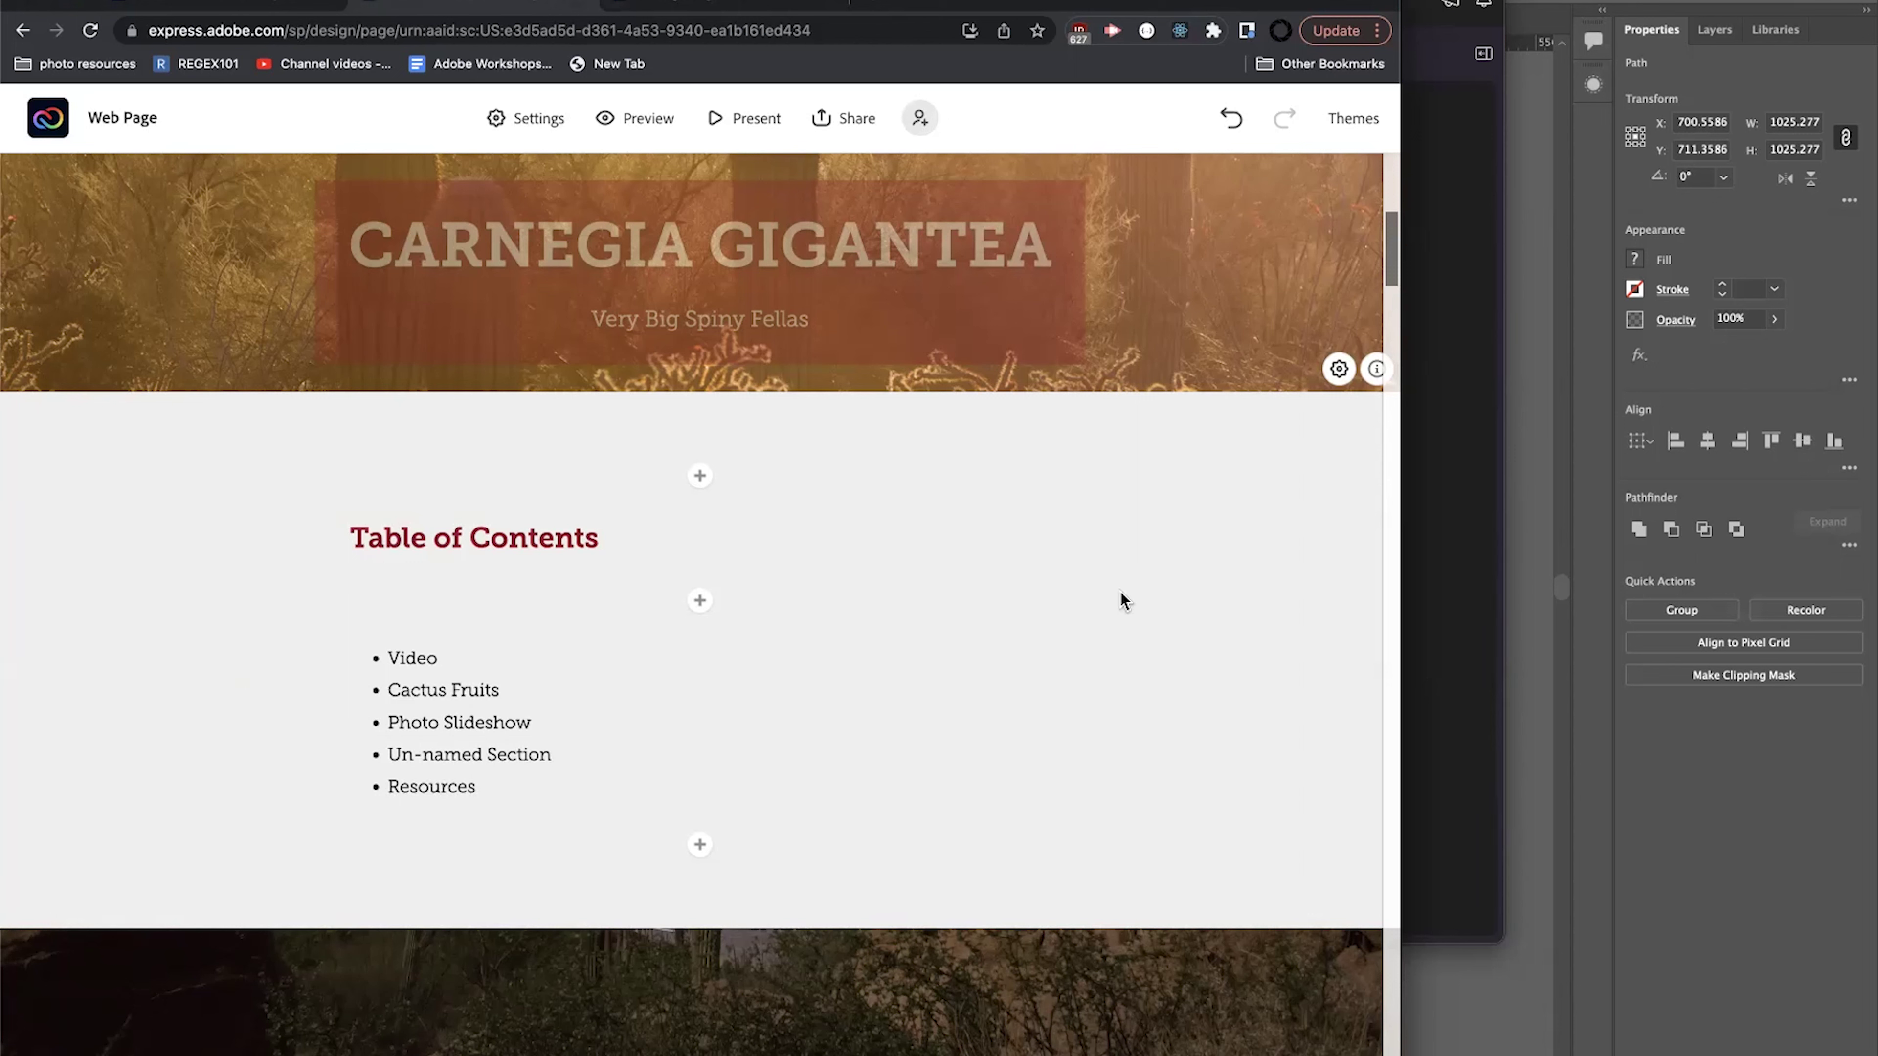
Switch to the published page and copy the anchor link of the heading "Unrivaled Giants of the Sonoran Desert".
click(661, 6)
scroll(831, 836, down, 10)
scroll(848, 801, up, 3)
scroll(848, 800, up, 2)
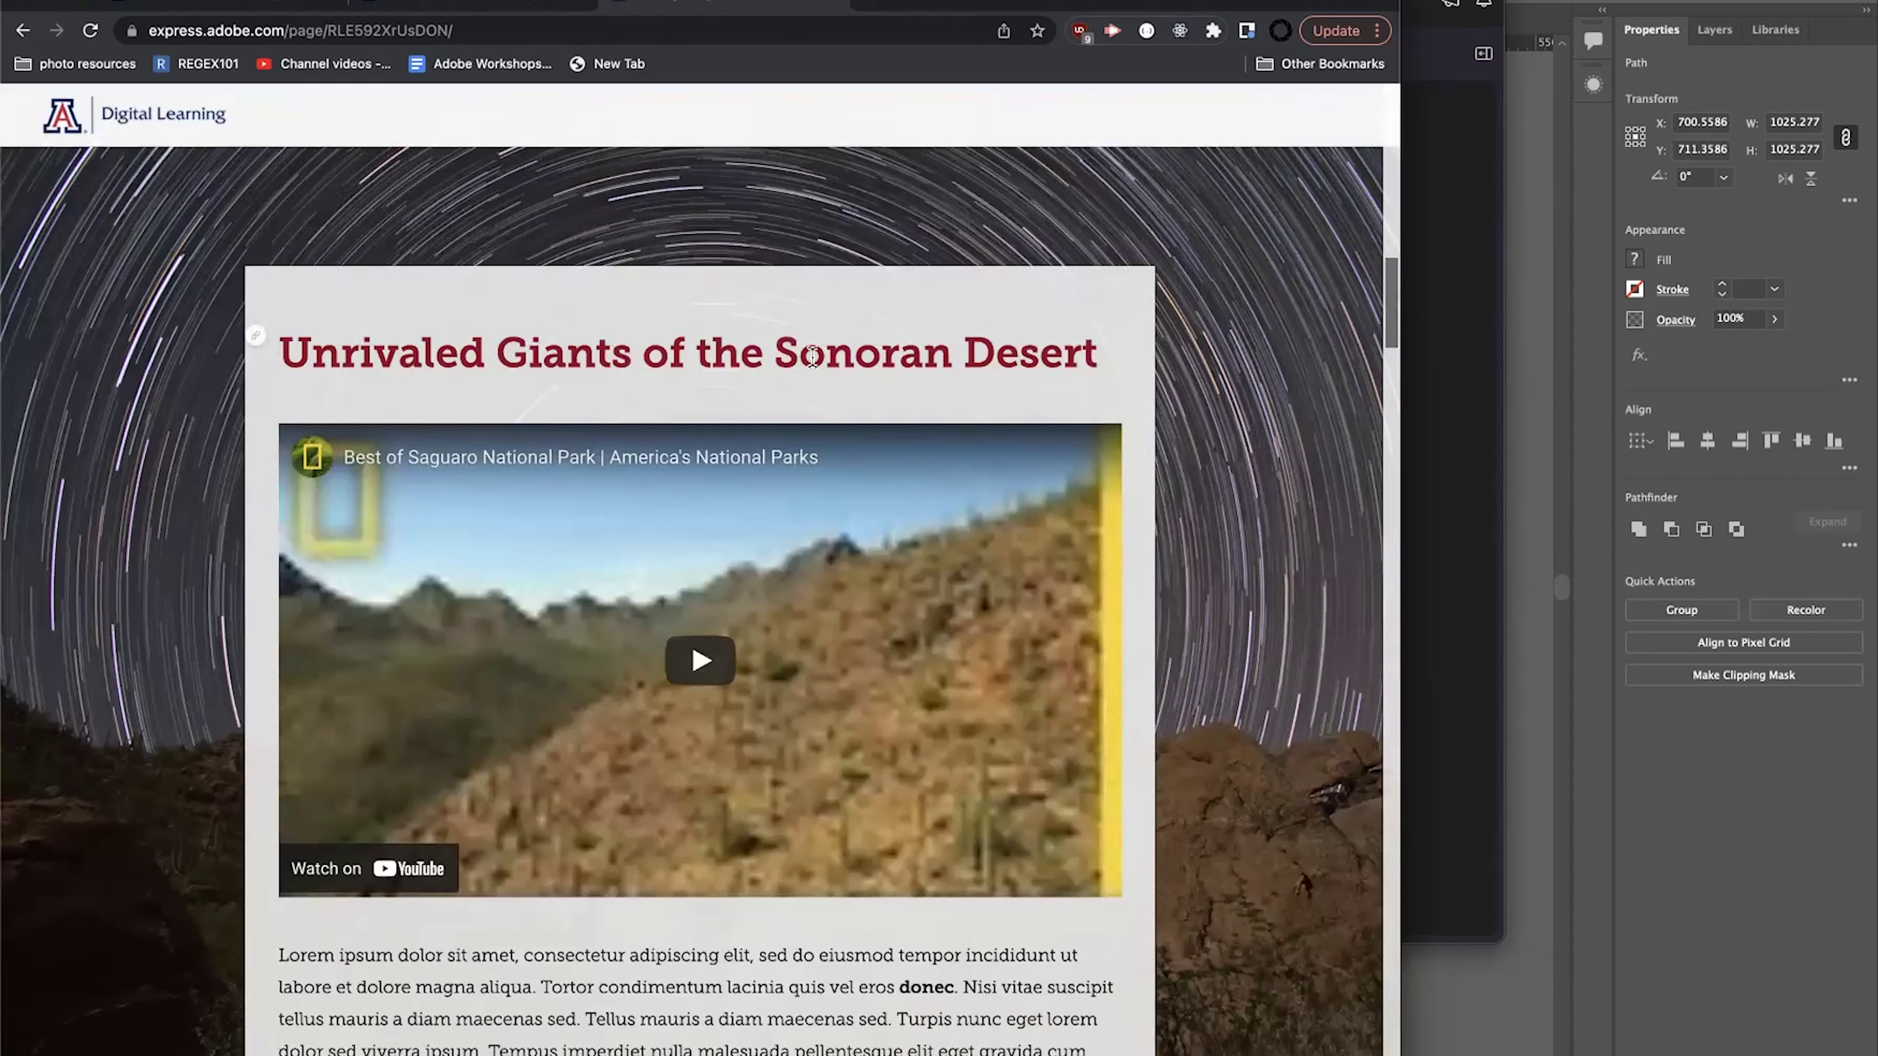
click(257, 342)
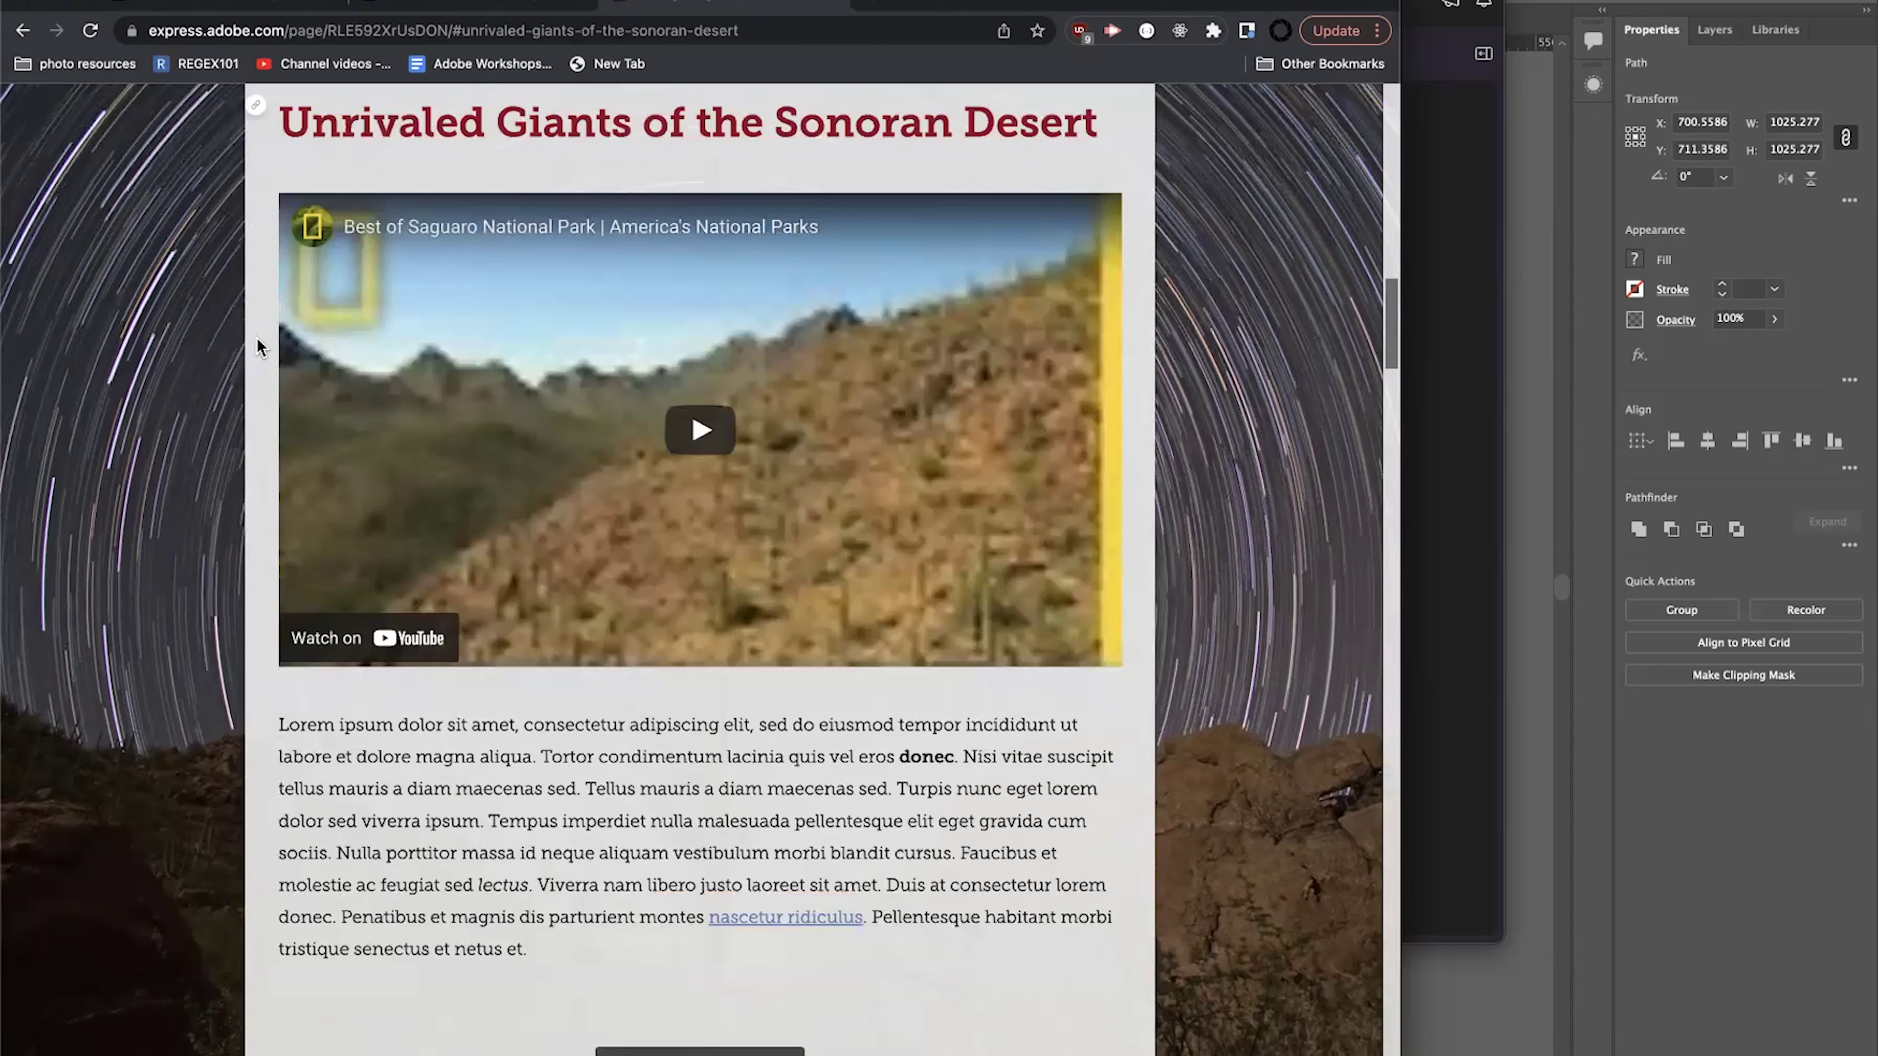
Switch to the page editor and link the Video entry to the copied anchor #unrivaled-giants-of-the-sonoran-desert.
click(429, 8)
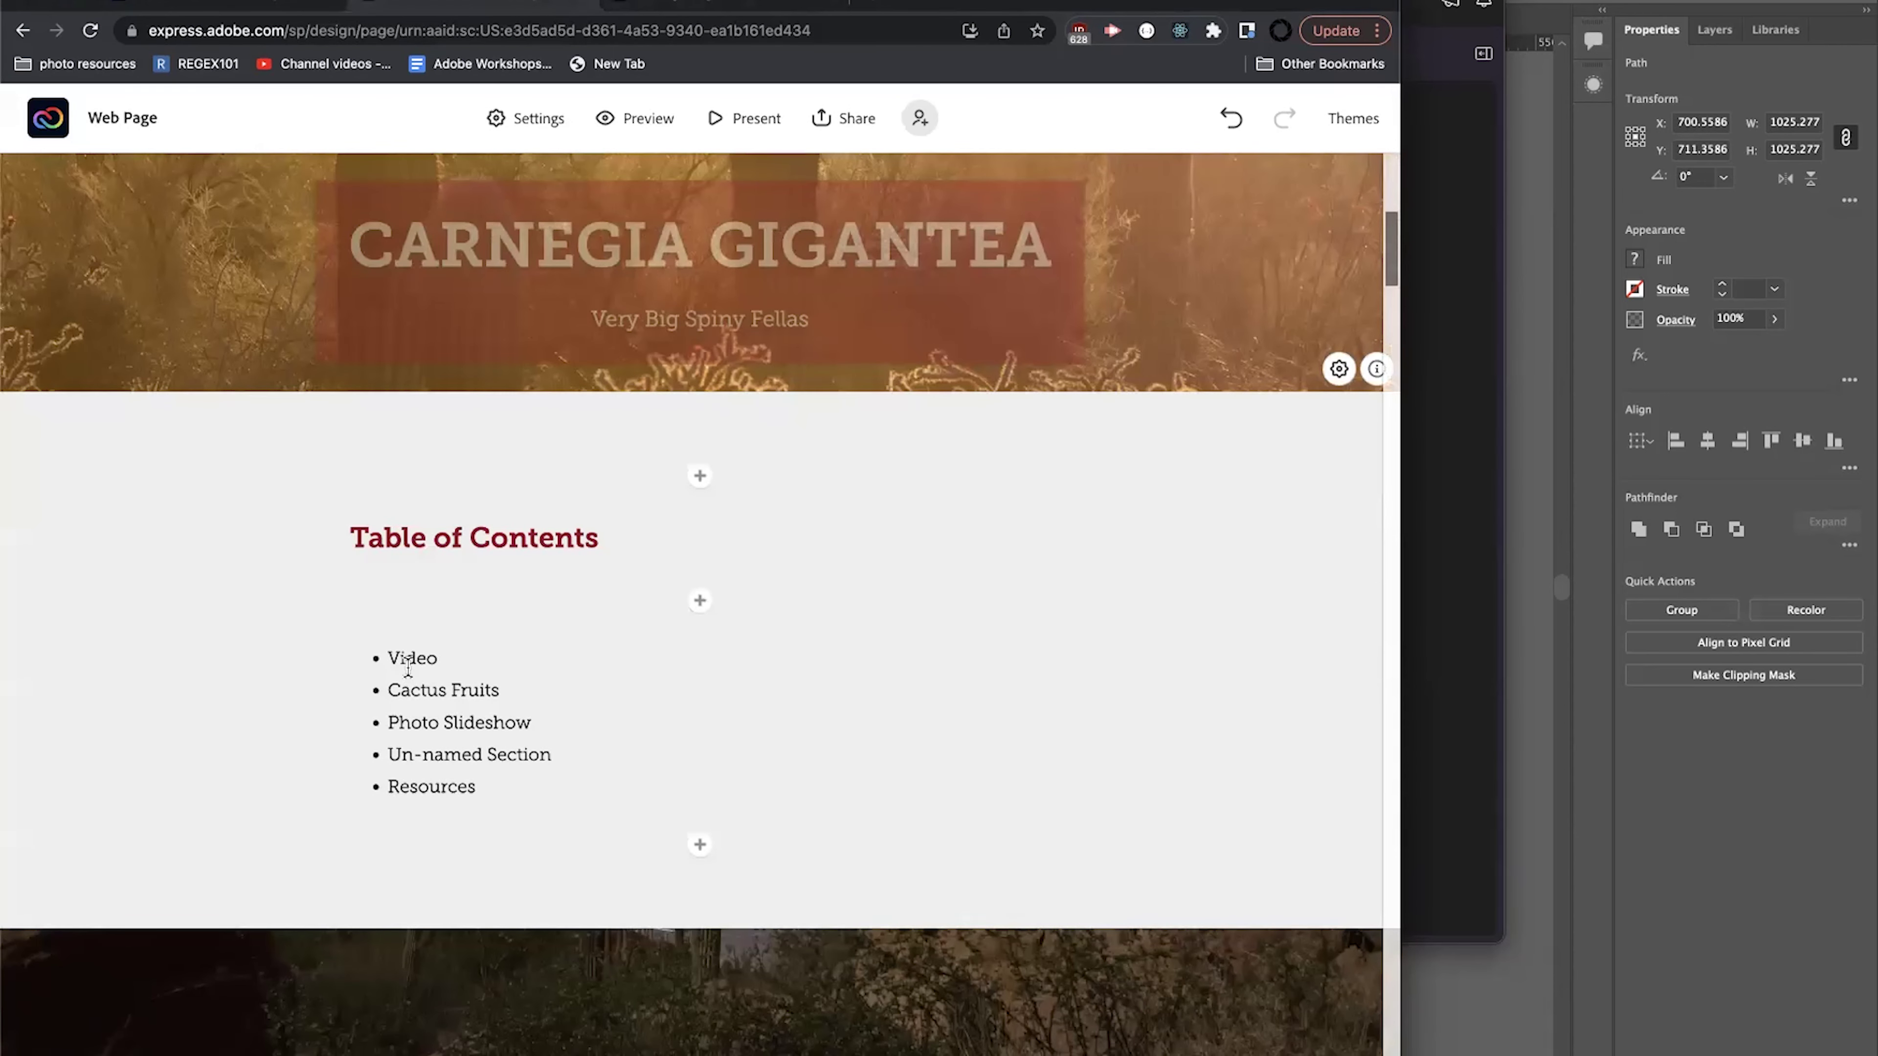
drag(391, 656, 444, 658)
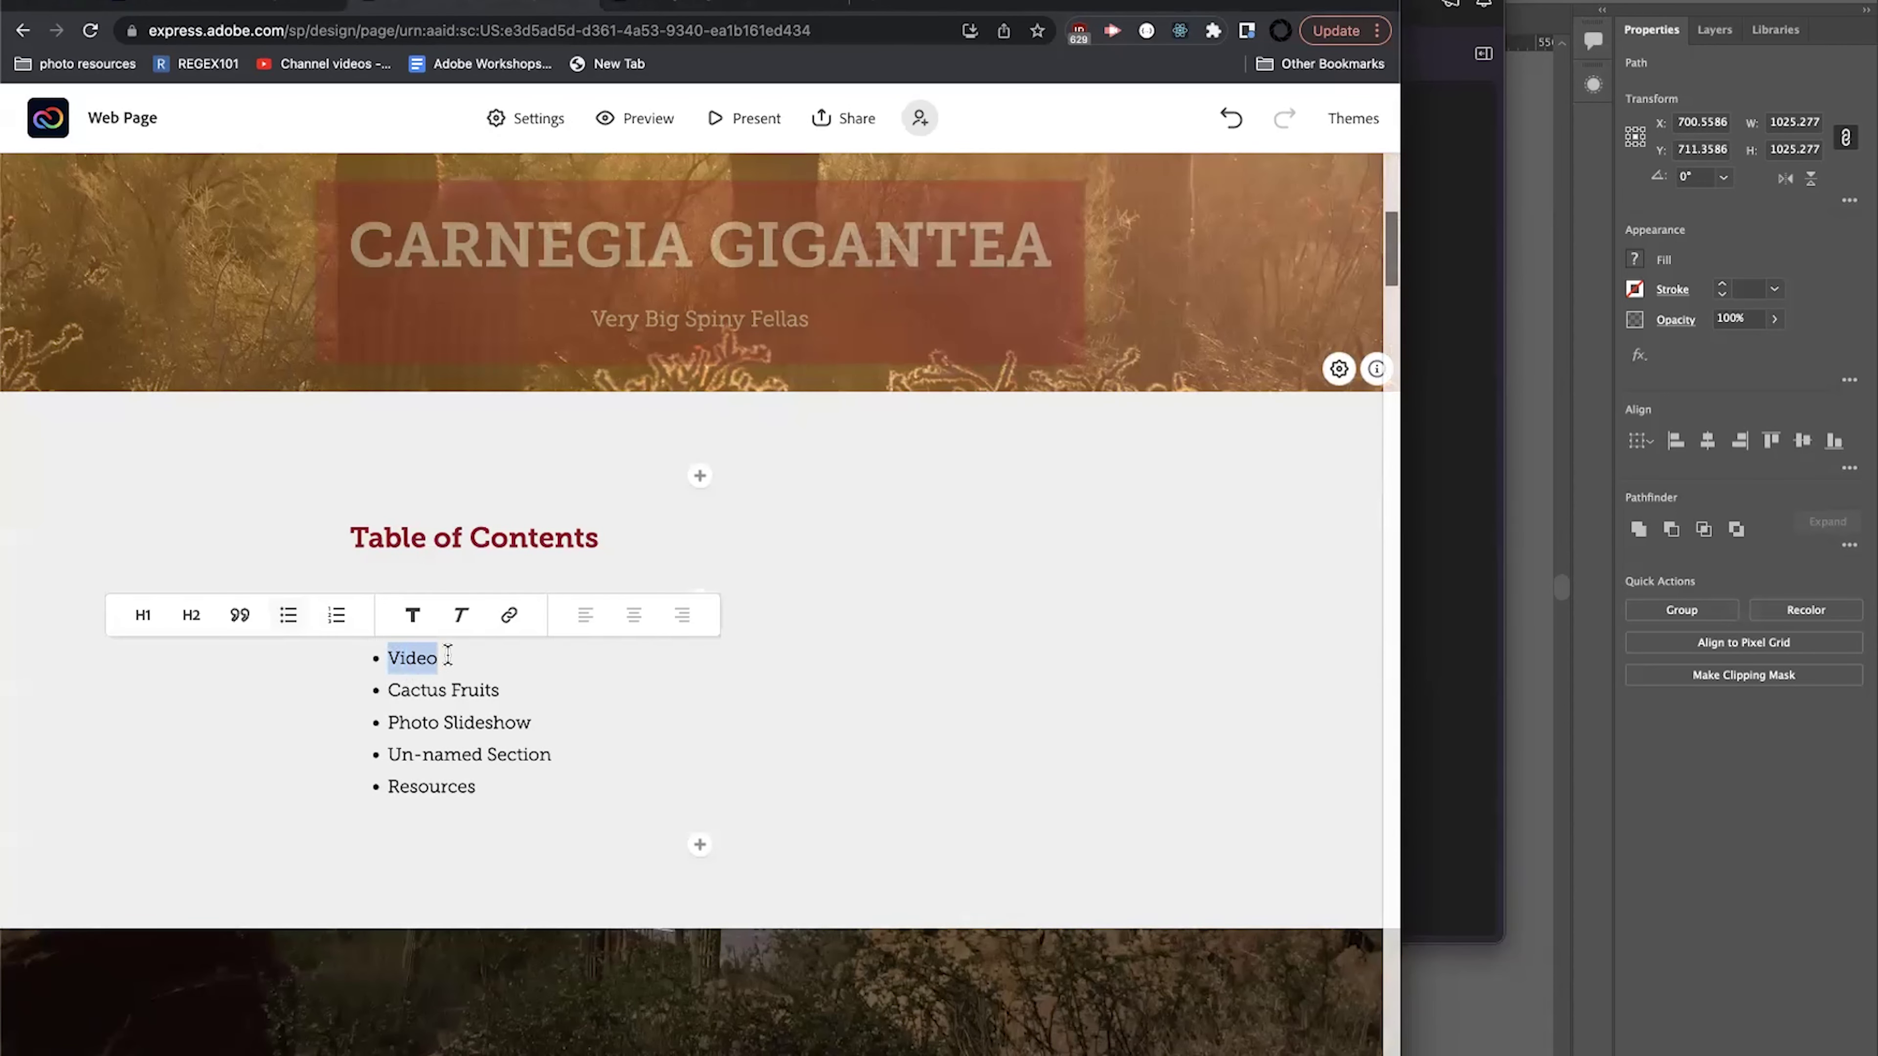
click(507, 616)
text(unrivaled-giants-of-the-sonoran-desert)
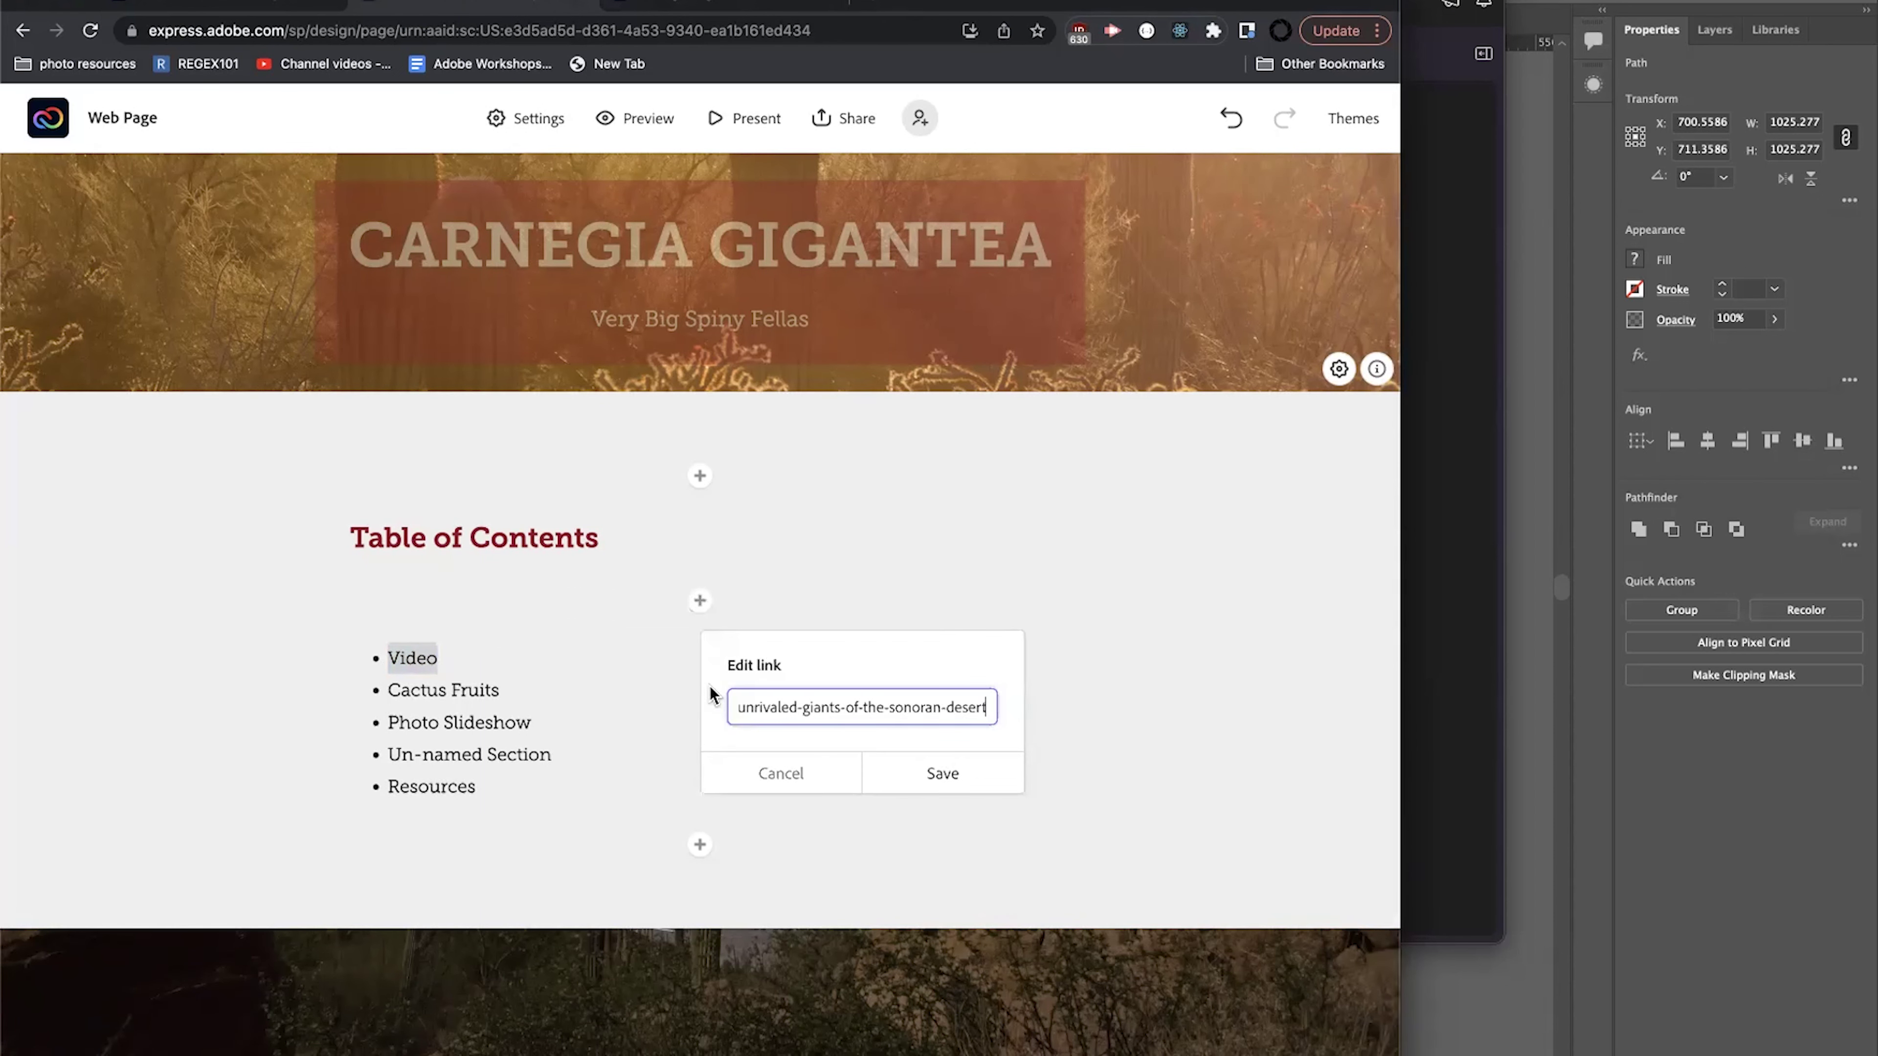
click(938, 773)
Select the Cactus Fruits entry and copy the anchor link of the Cactus Fruit heading from the published page.
drag(503, 696, 390, 693)
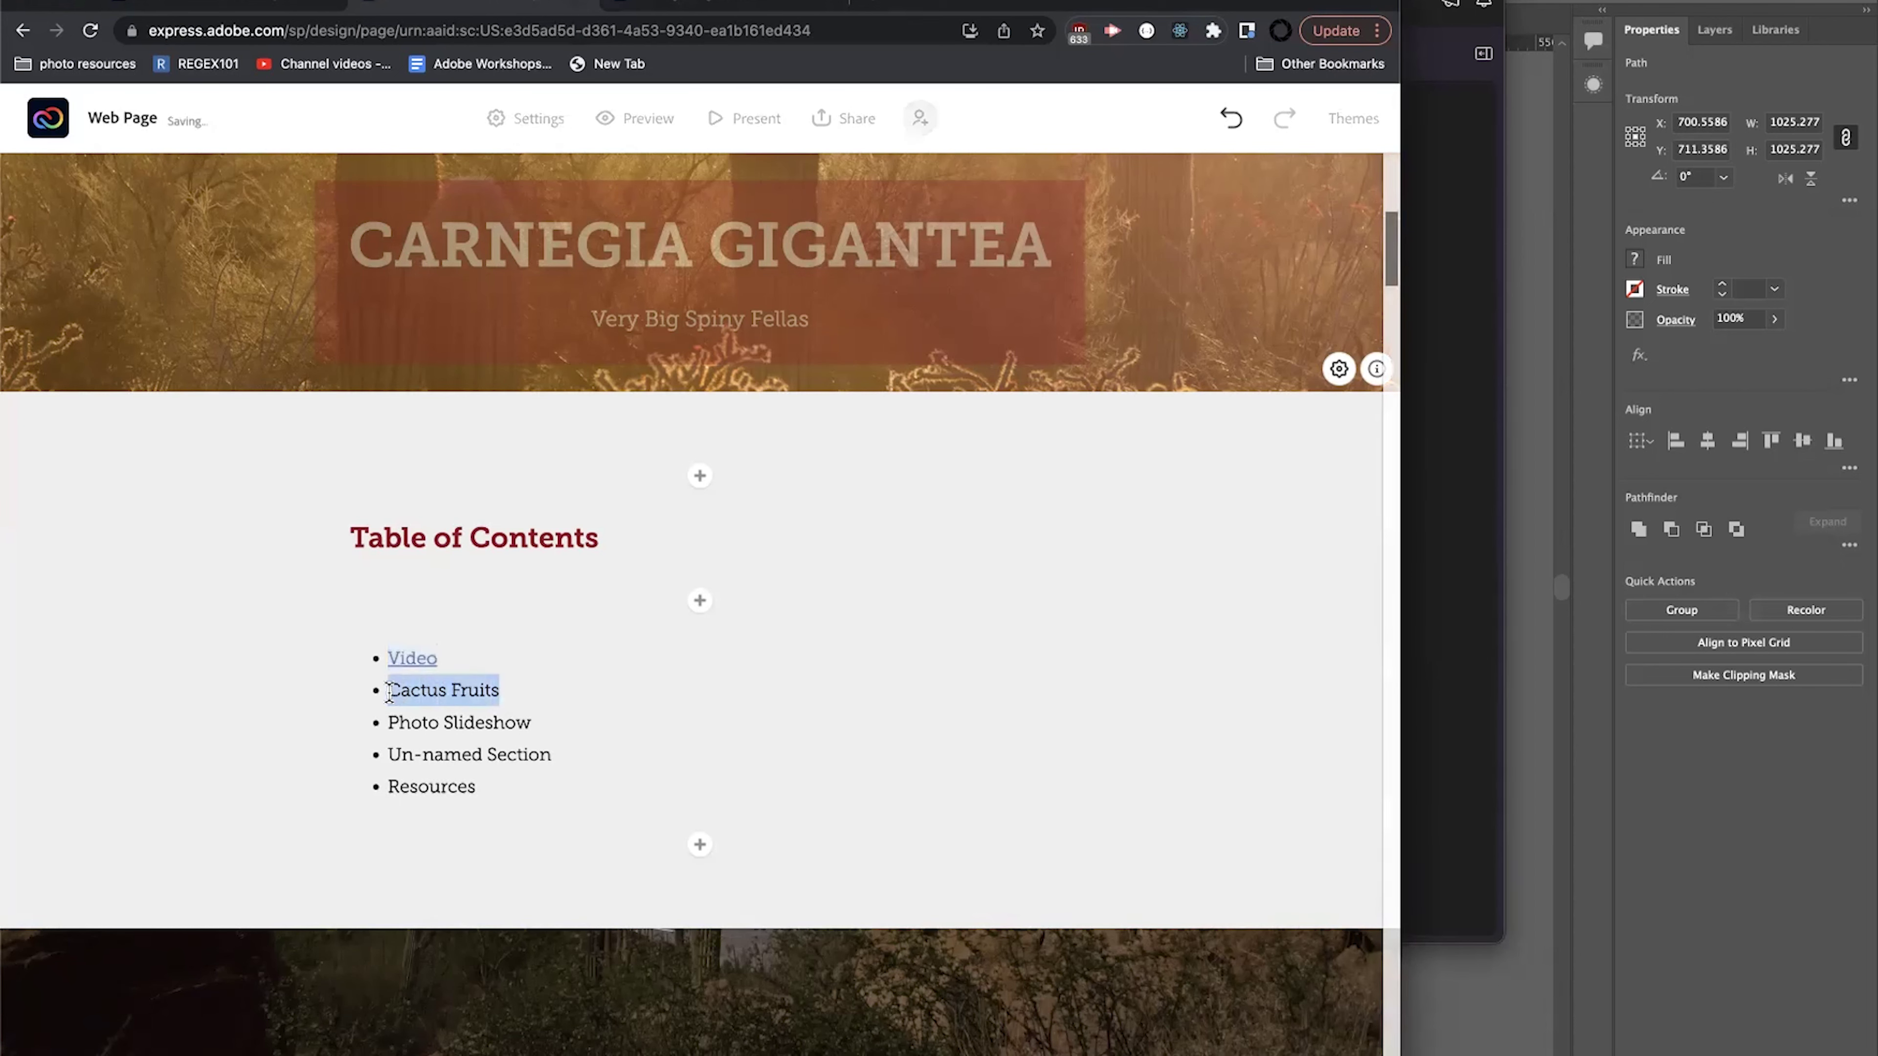
click(647, 4)
scroll(711, 740, down, 10)
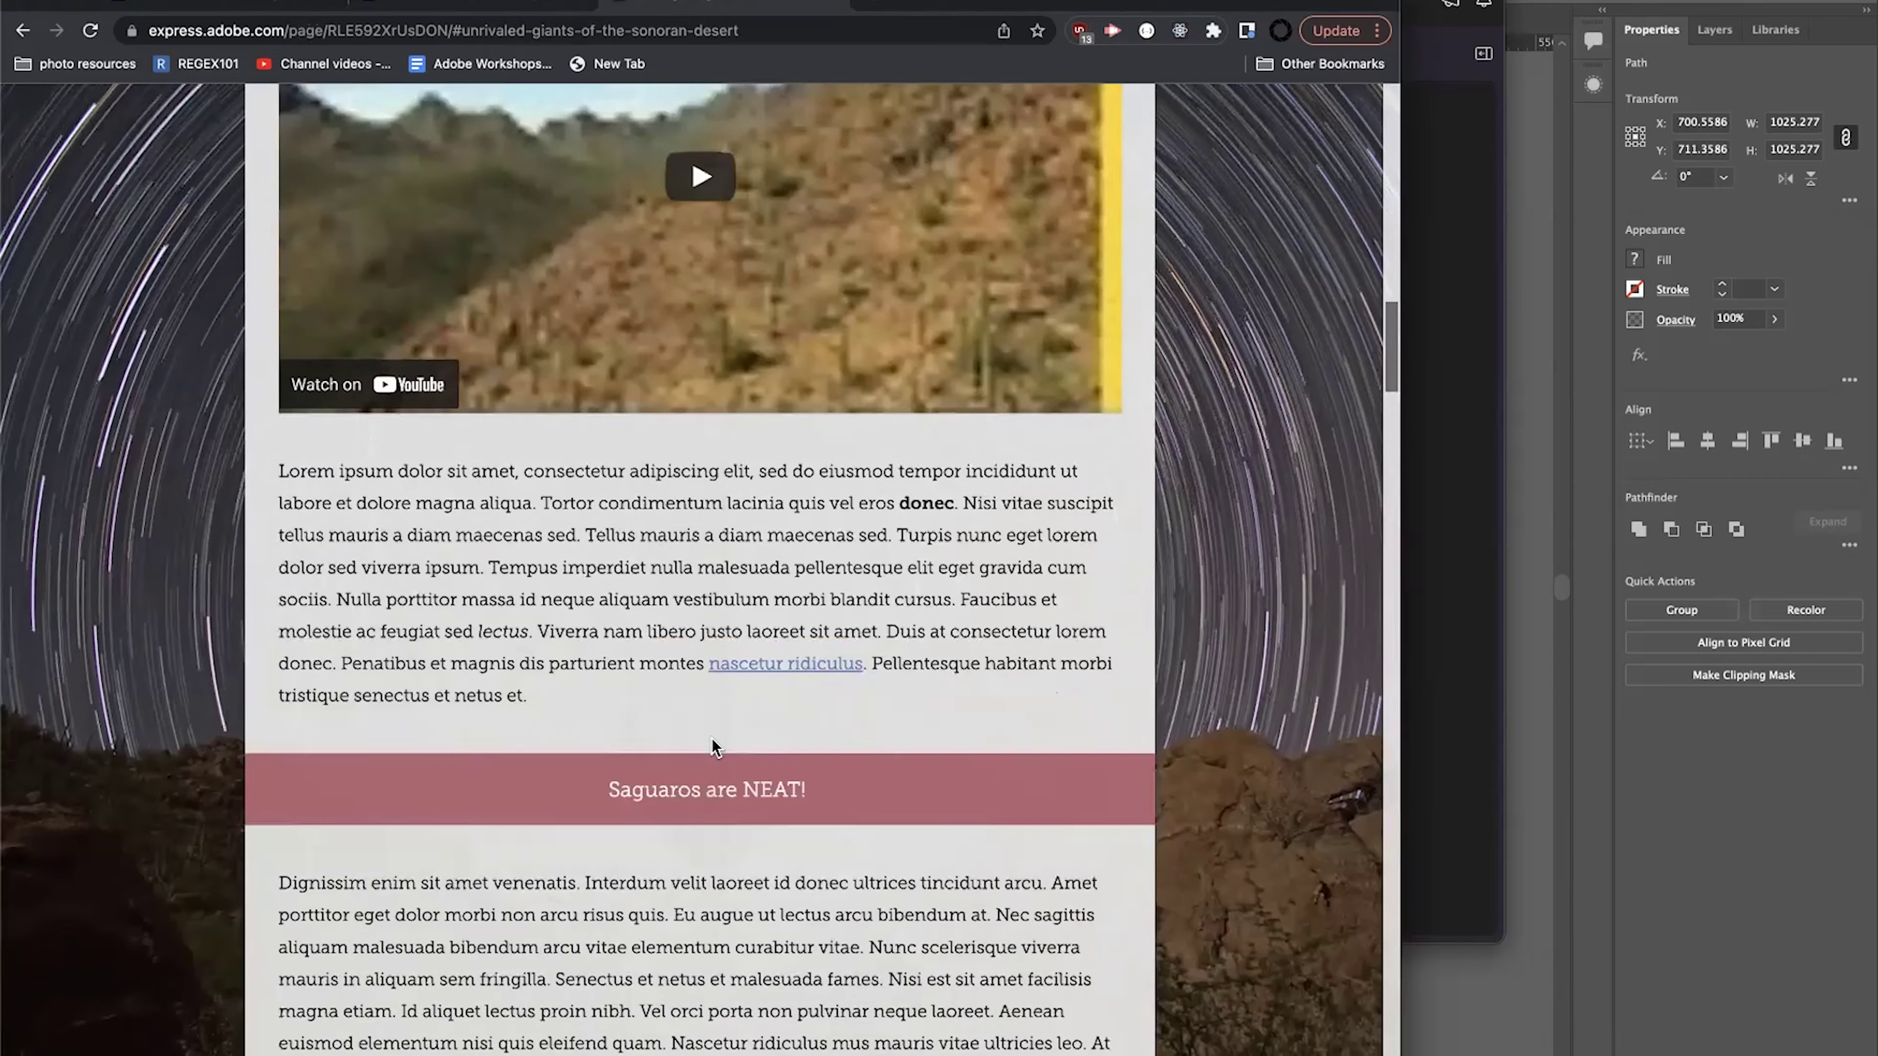
scroll(711, 738, down, 10)
scroll(687, 545, up, 4)
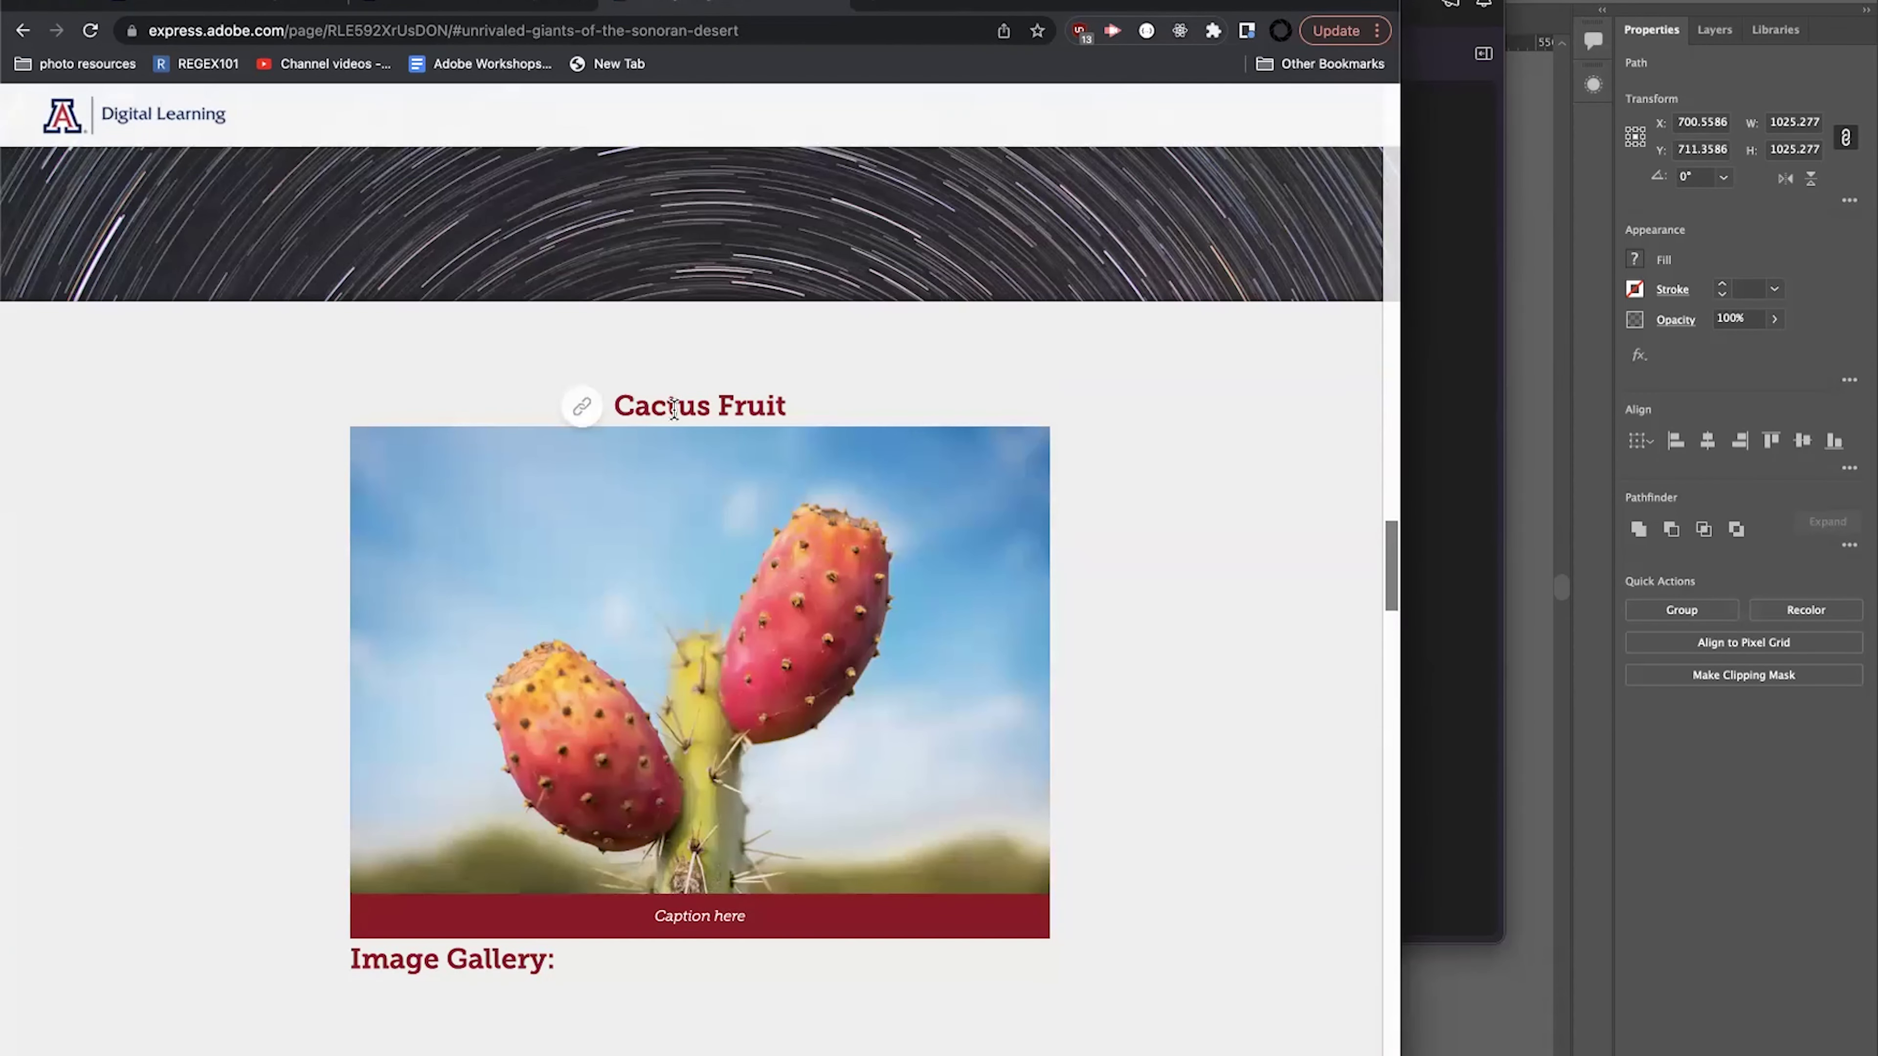
click(583, 406)
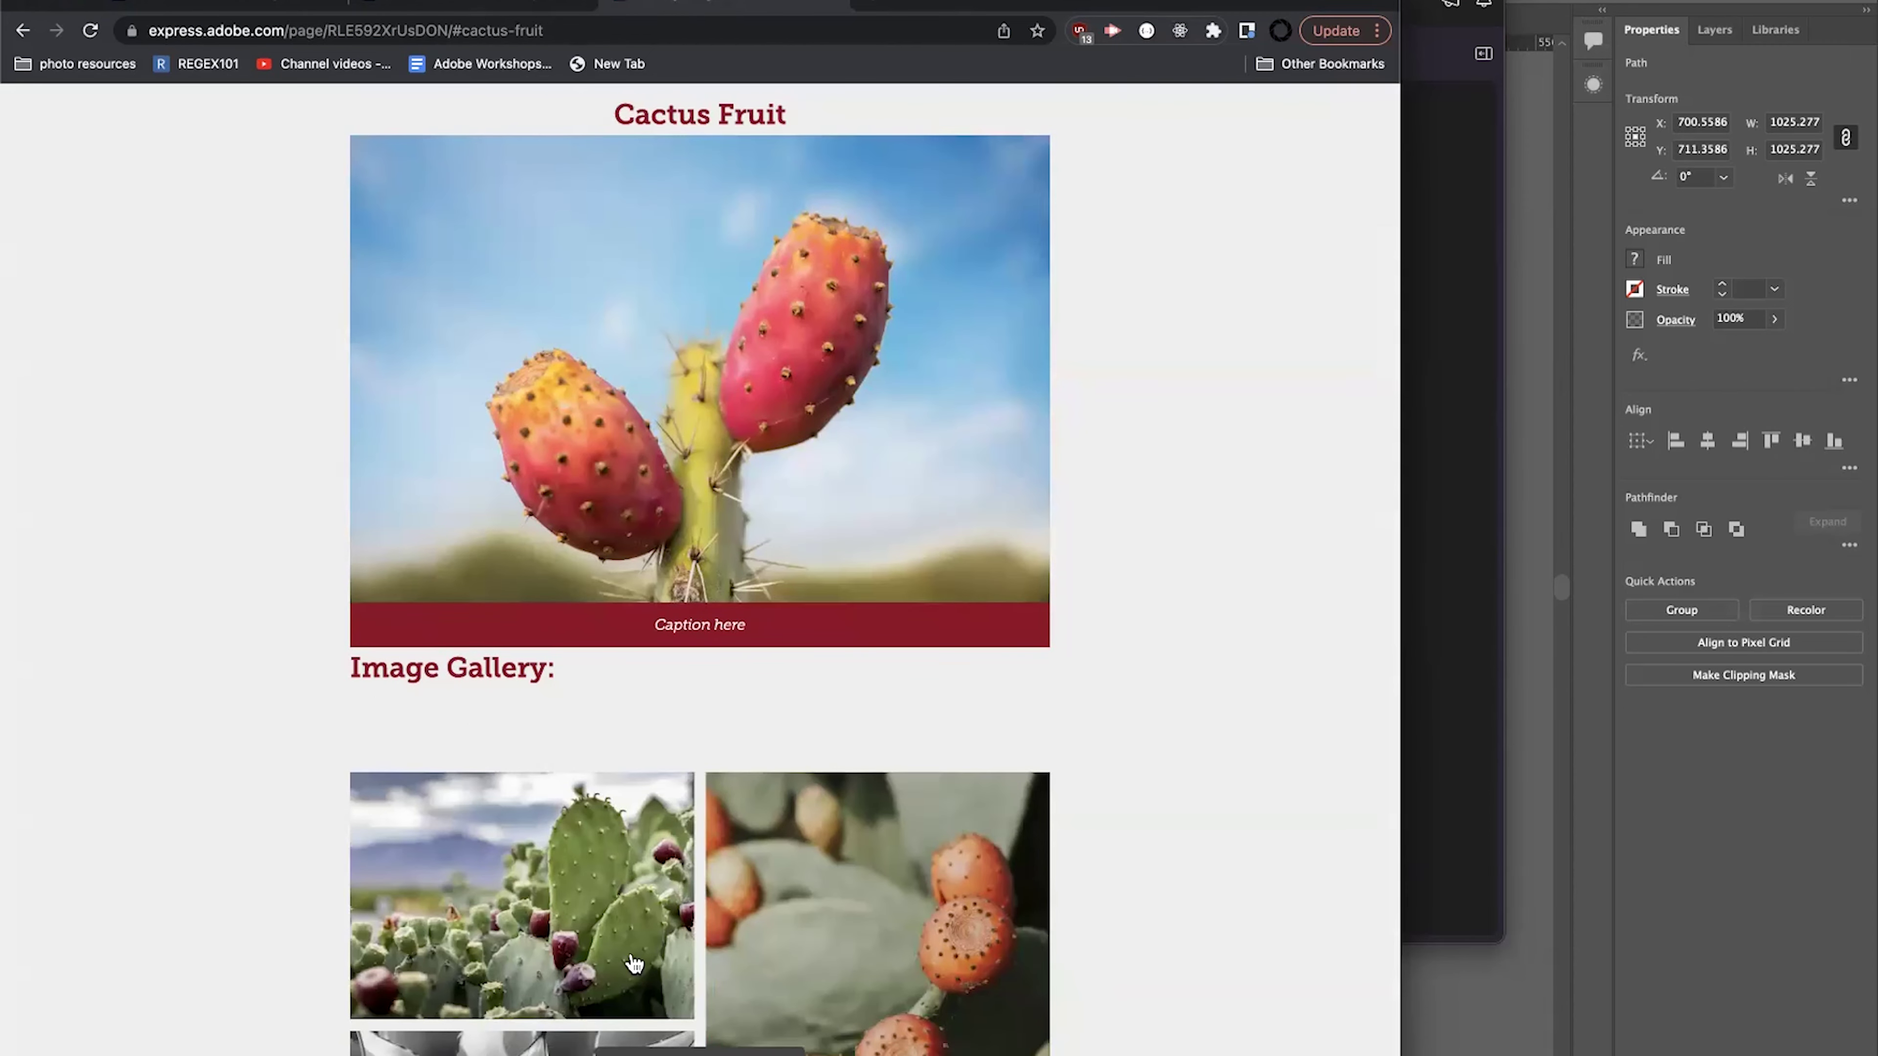
Back in the page editor, link the Cactus Fruits entry to the copied #cactus-fruit anchor and save the link.
key(ctrl+shift+Tab)
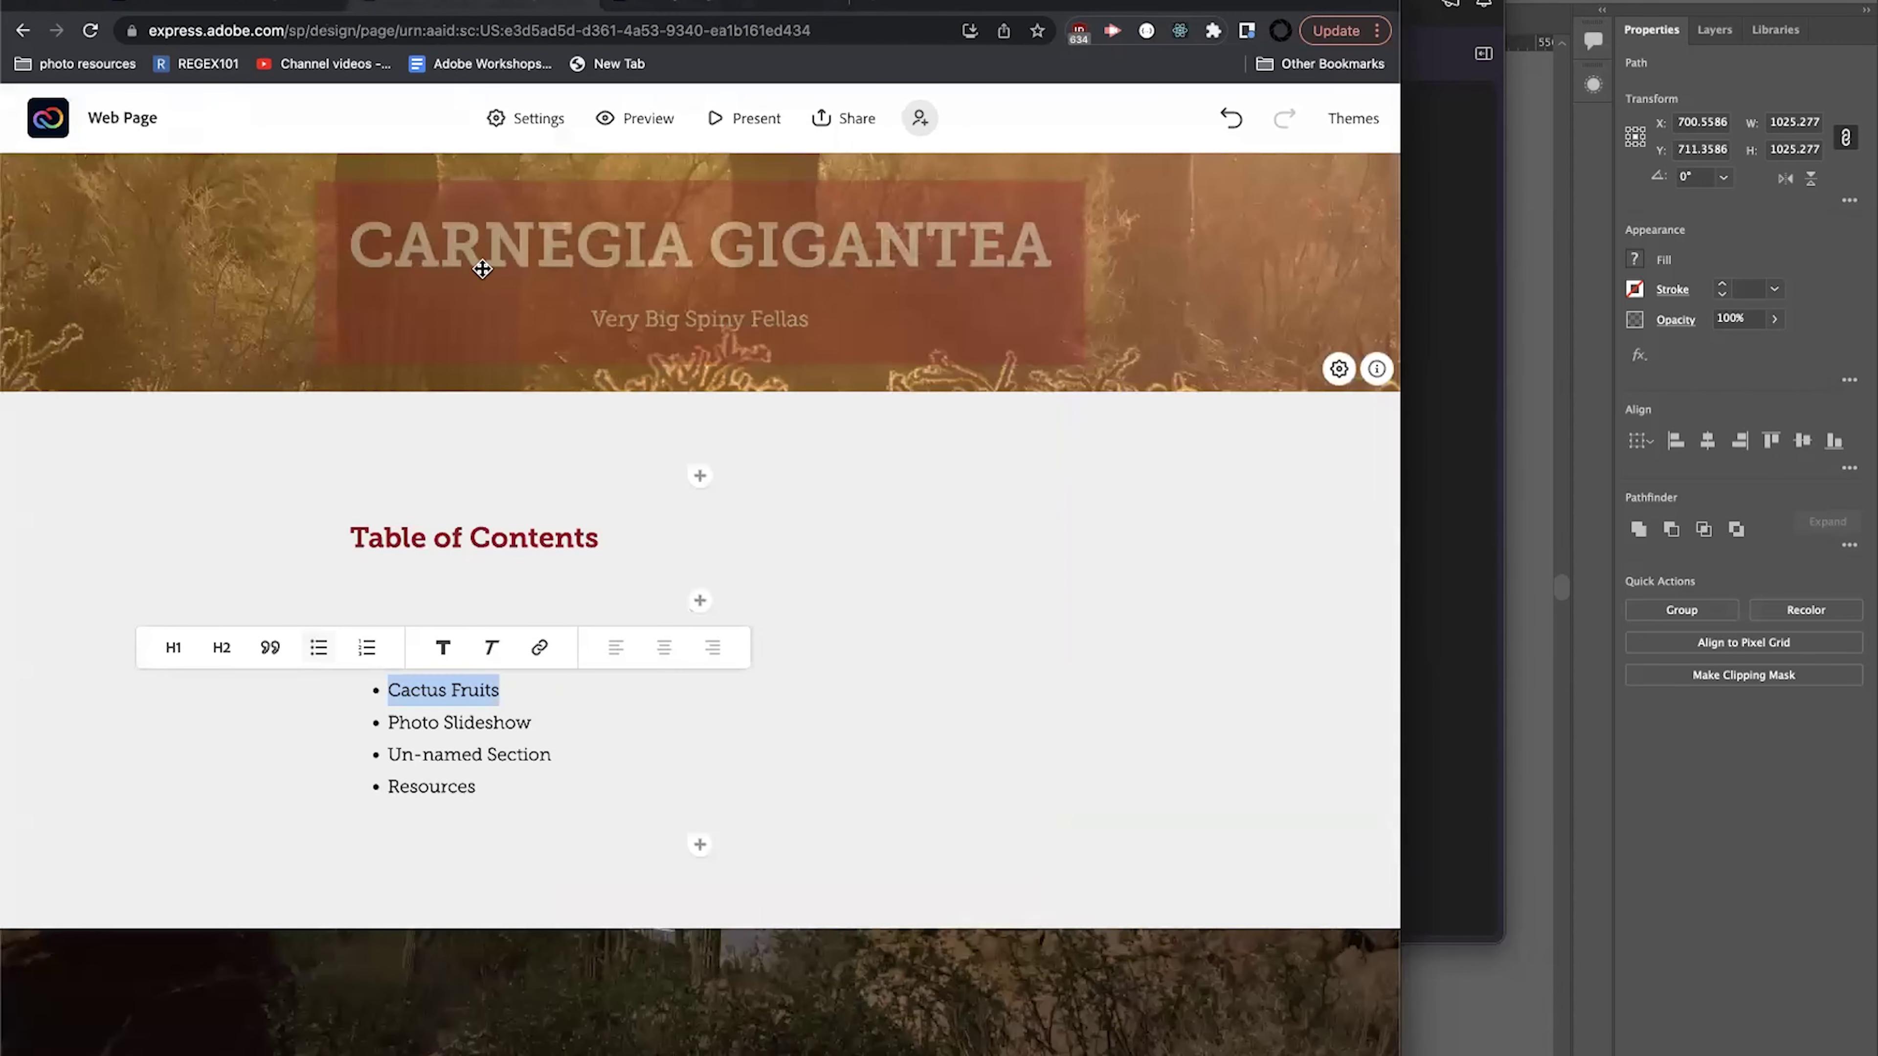
click(538, 648)
key(super+v)
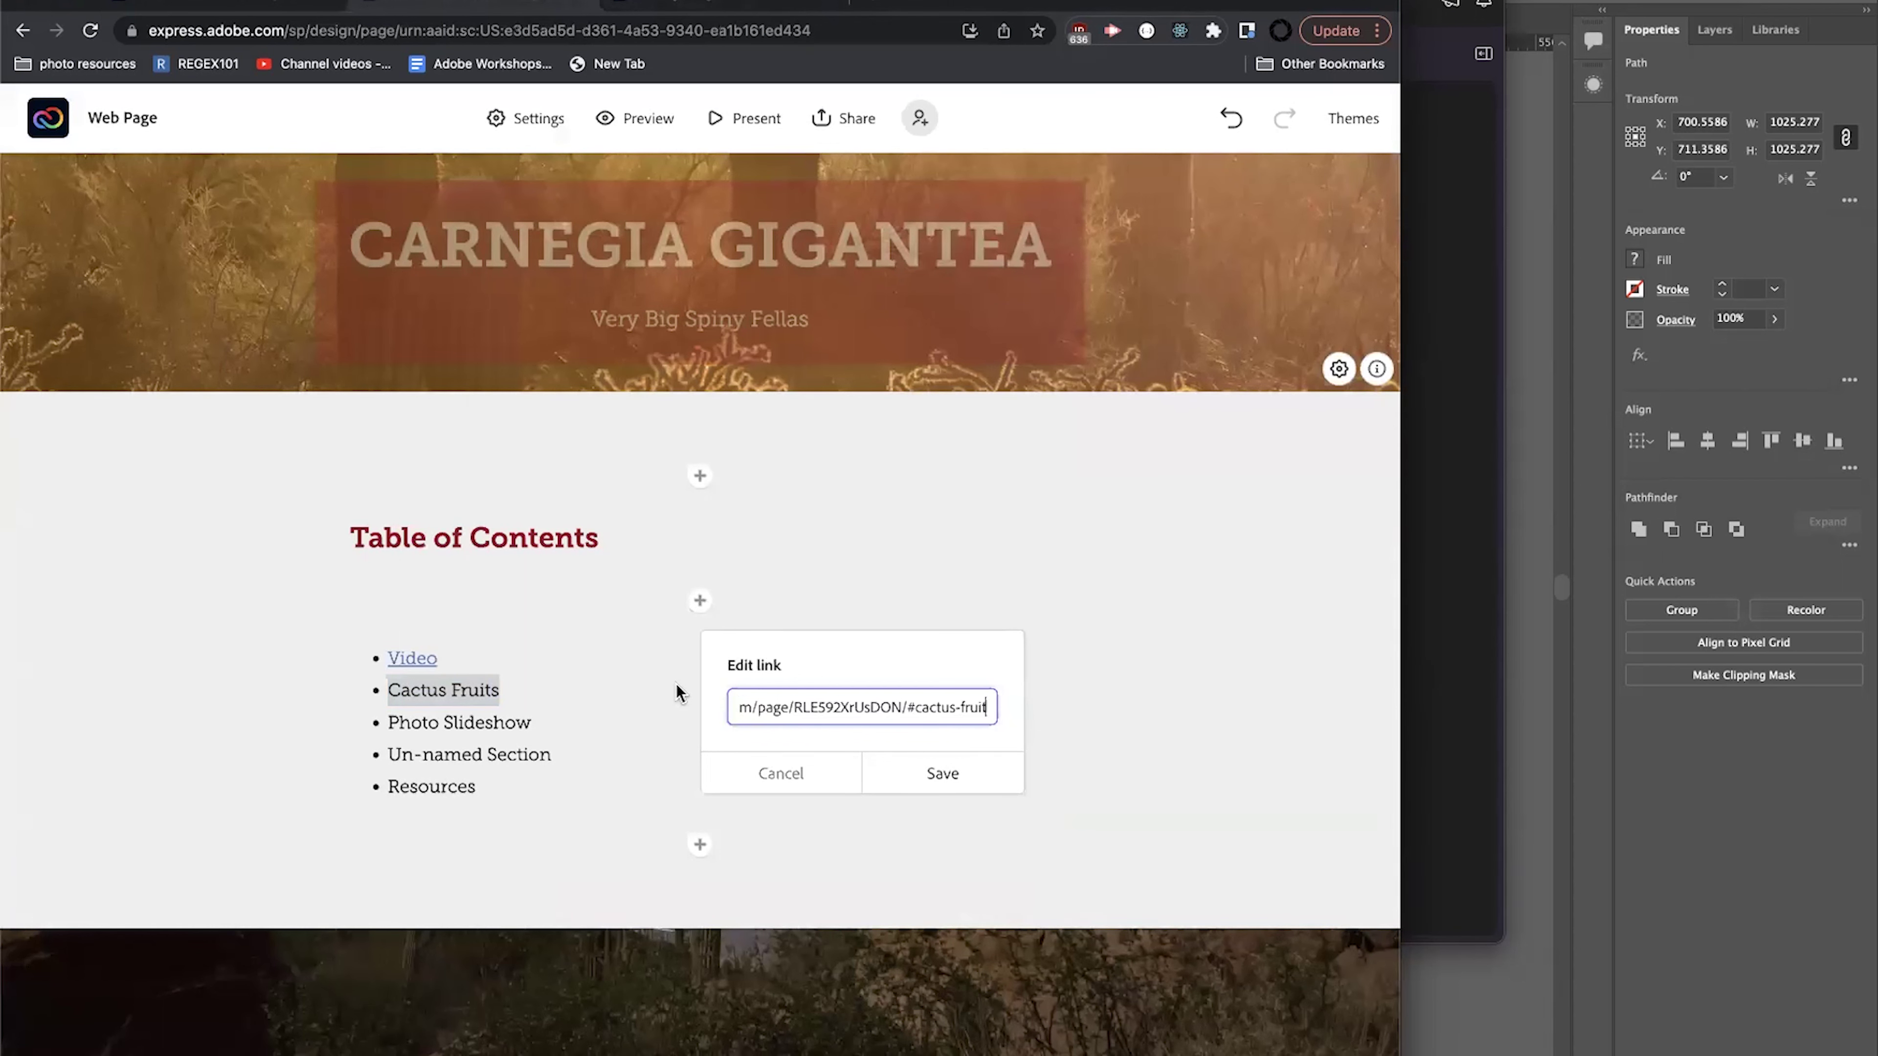
click(939, 771)
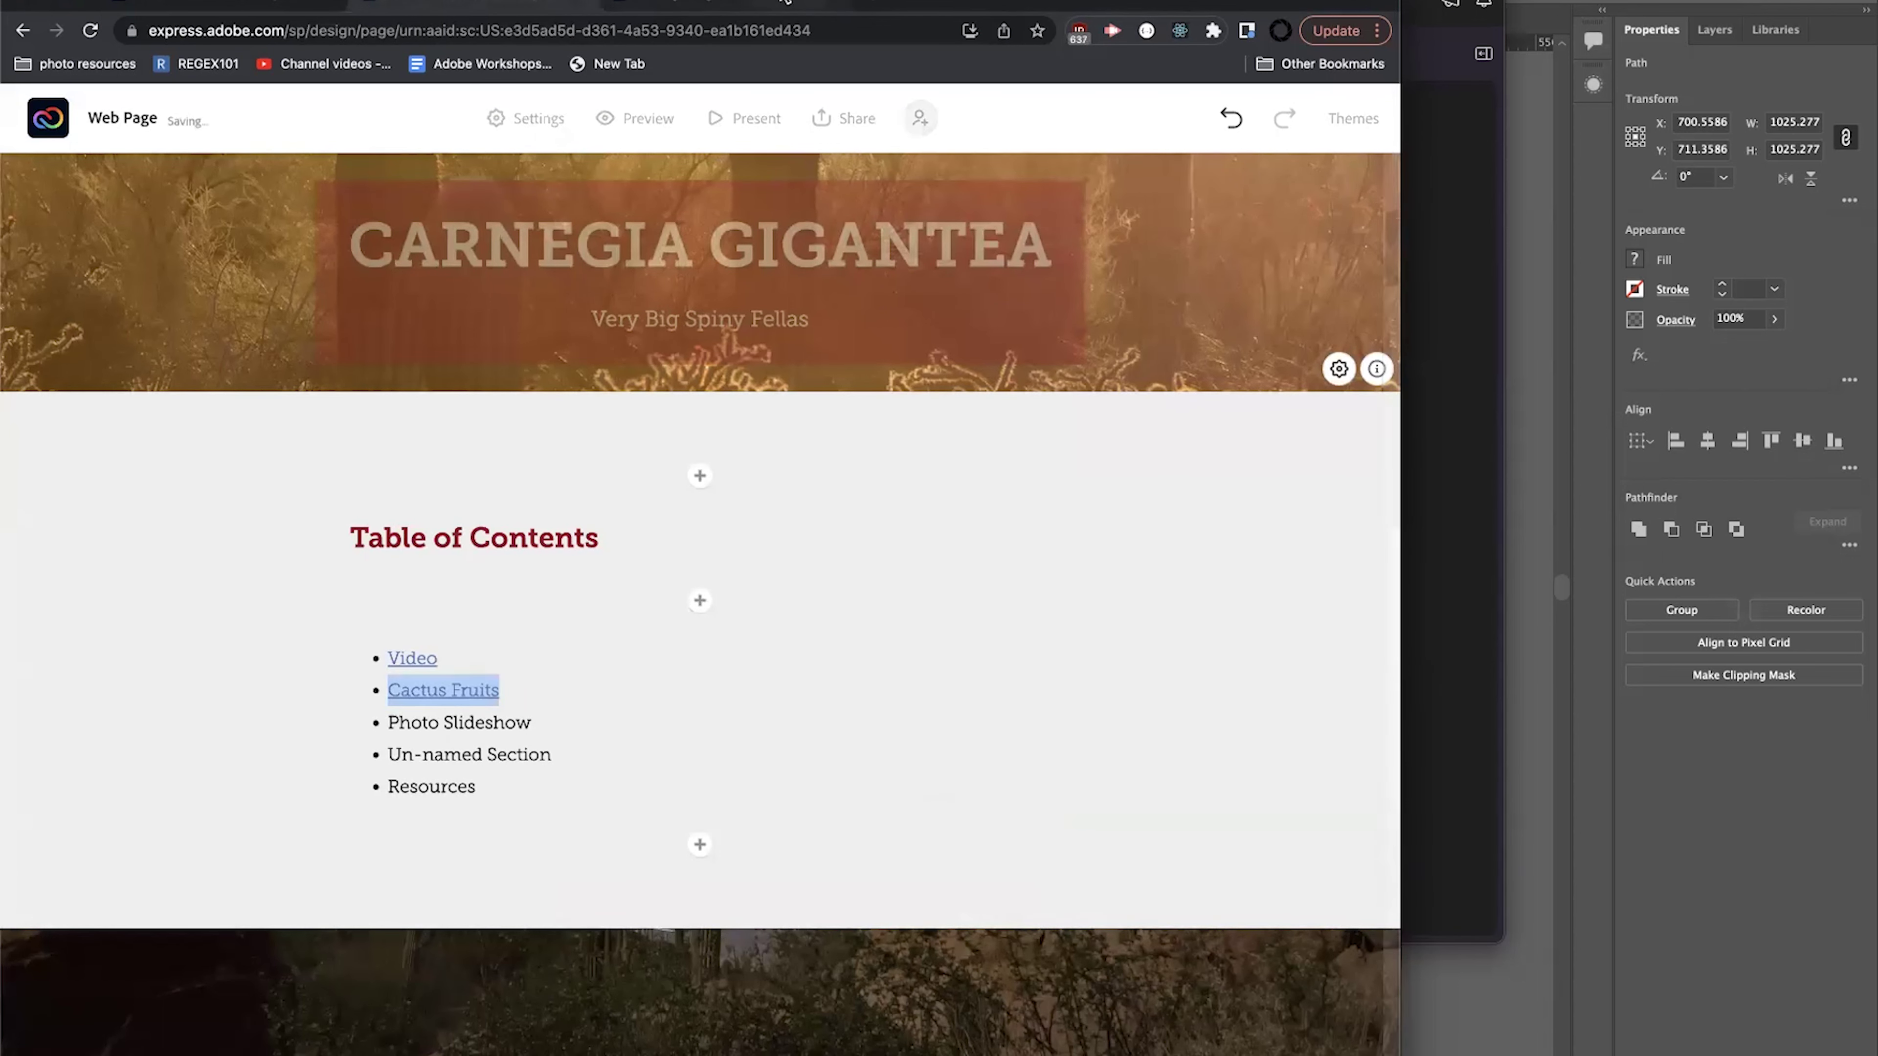
Copy the Image Gallery heading's anchor link from the published page and apply it to the Photo Slideshow entry in the editor.
key(ctrl+Tab)
scroll(672, 644, down, 5)
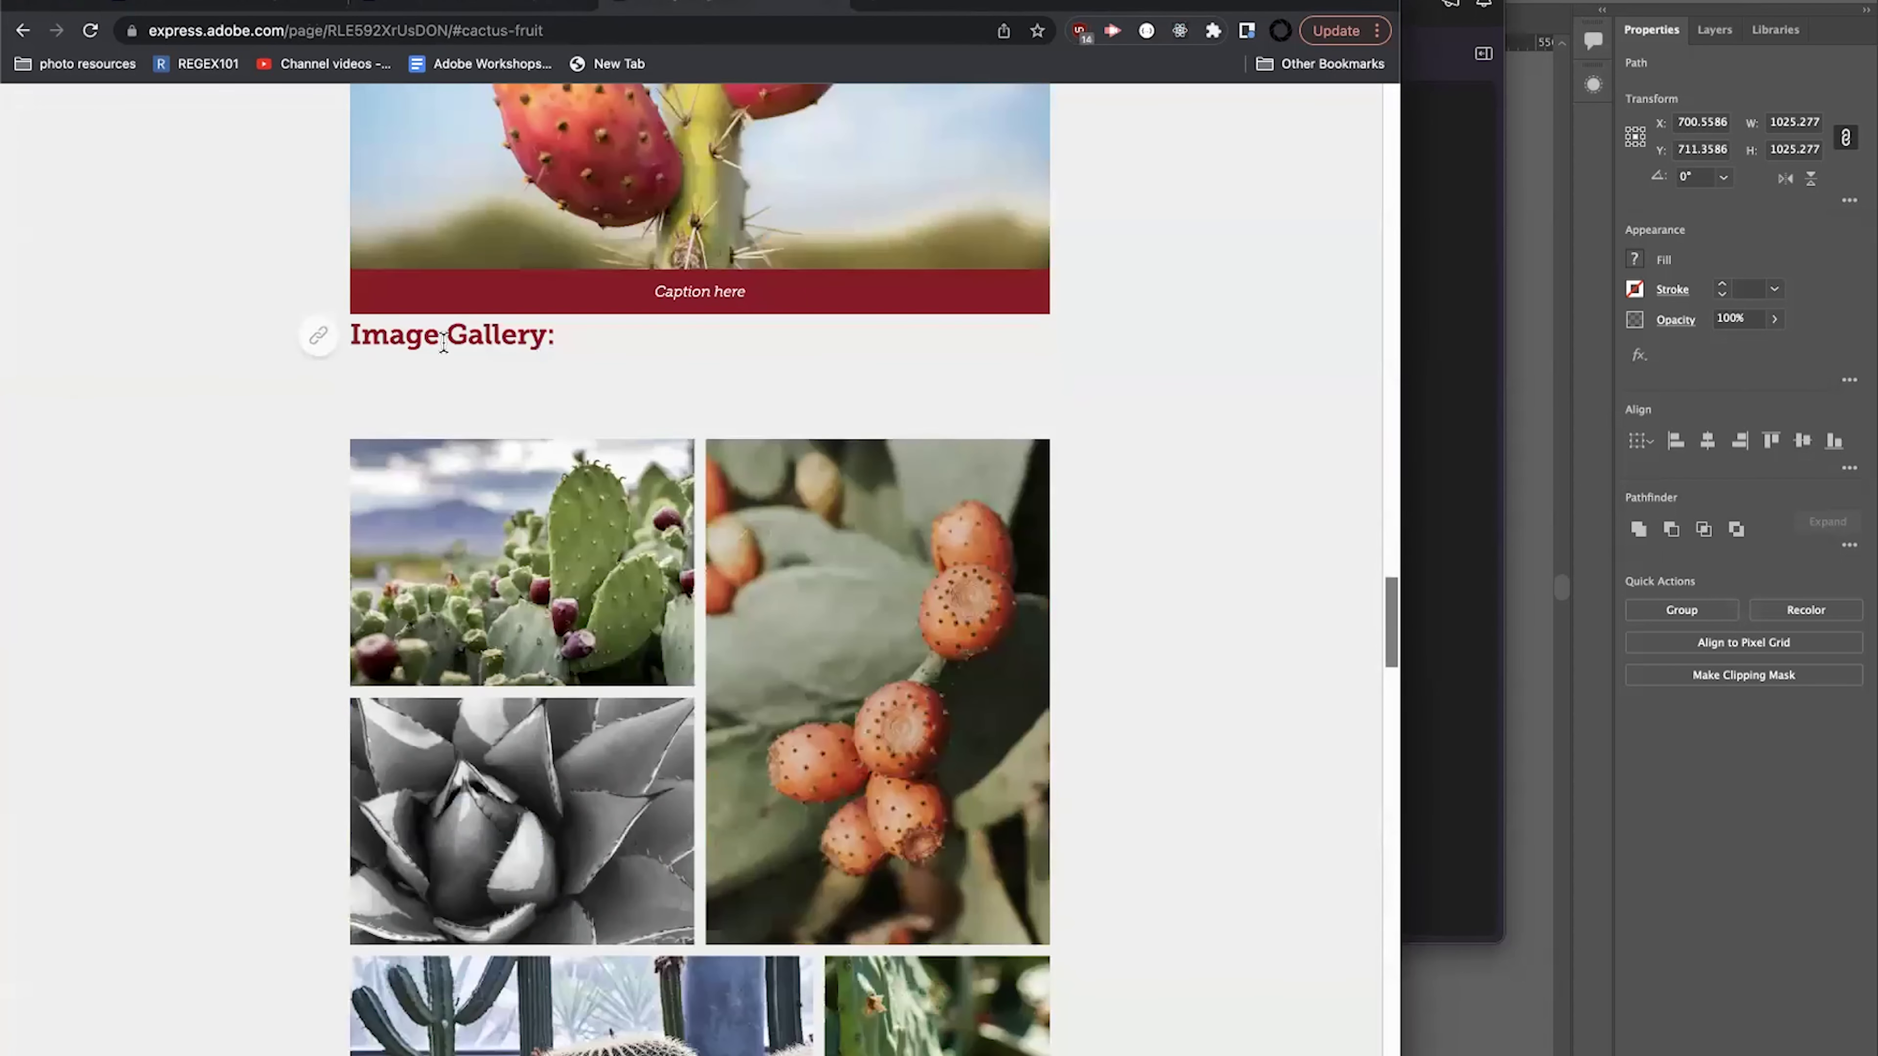
click(315, 337)
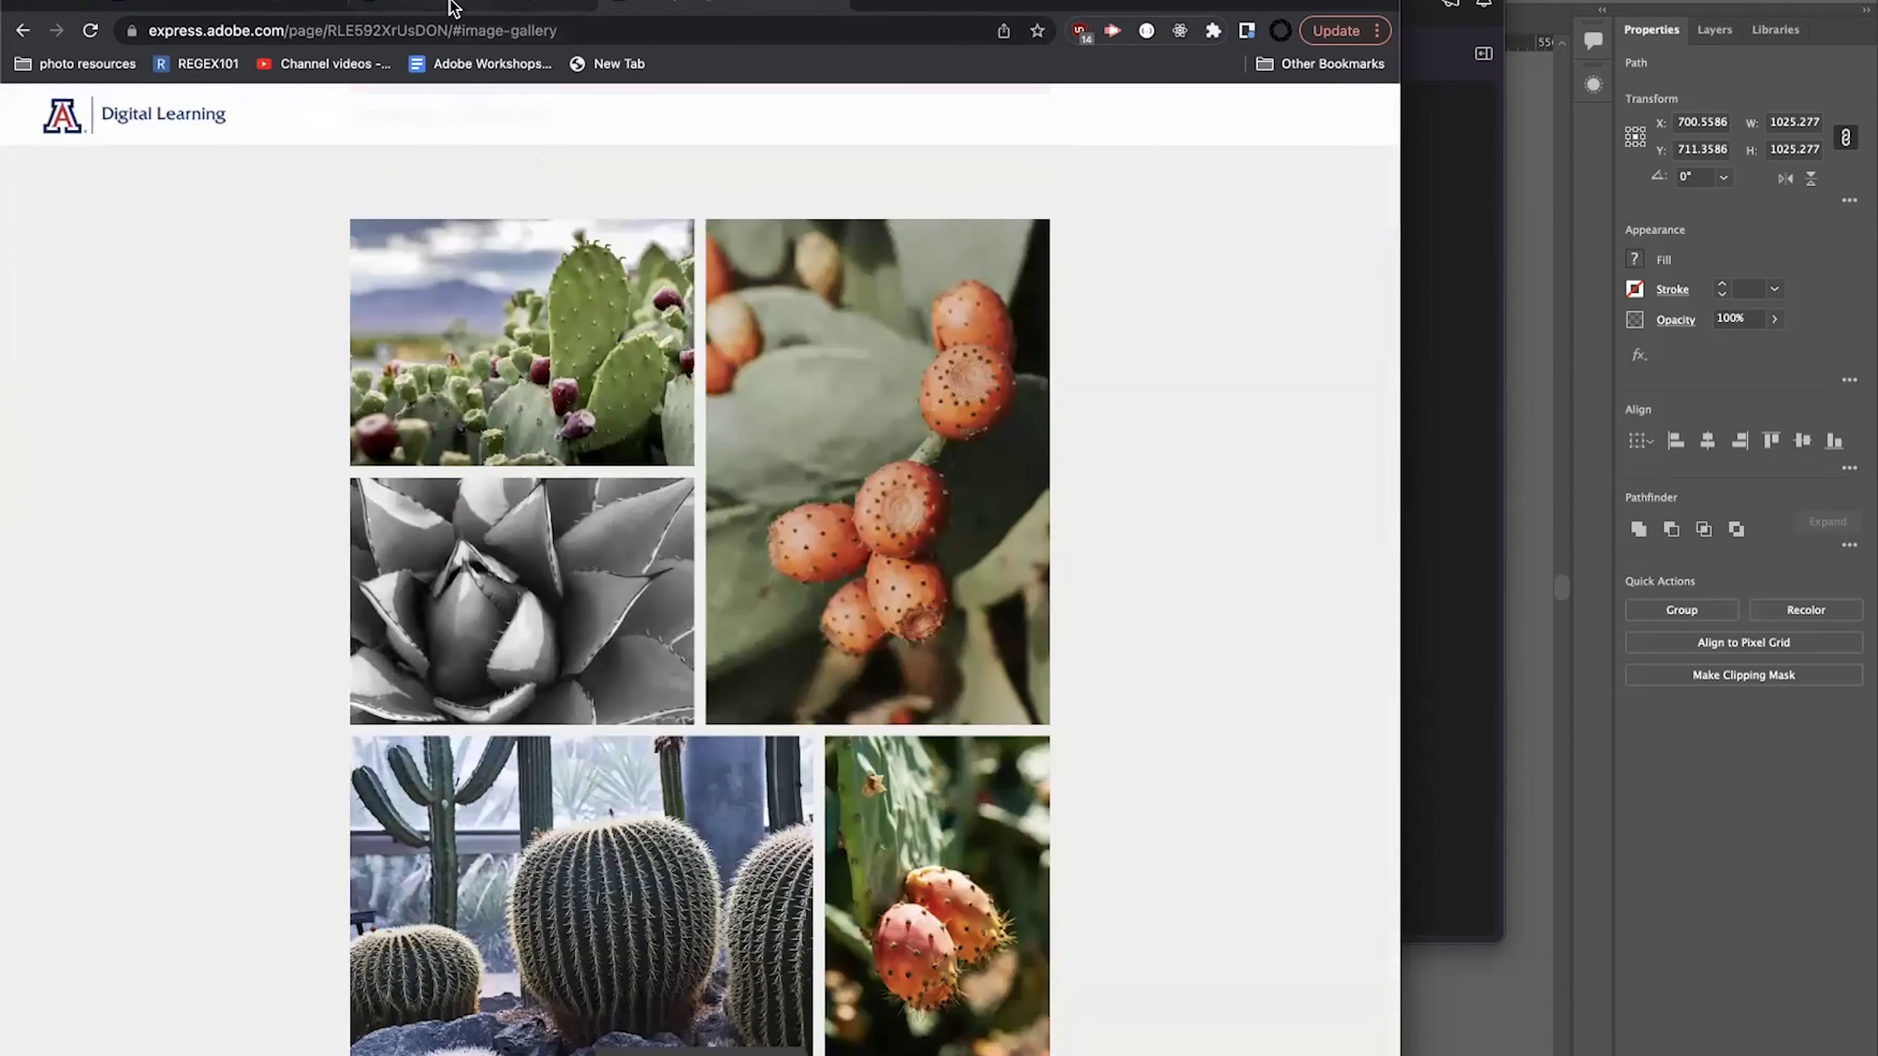
key(ctrl+shift+Tab)
triple_click(452, 723)
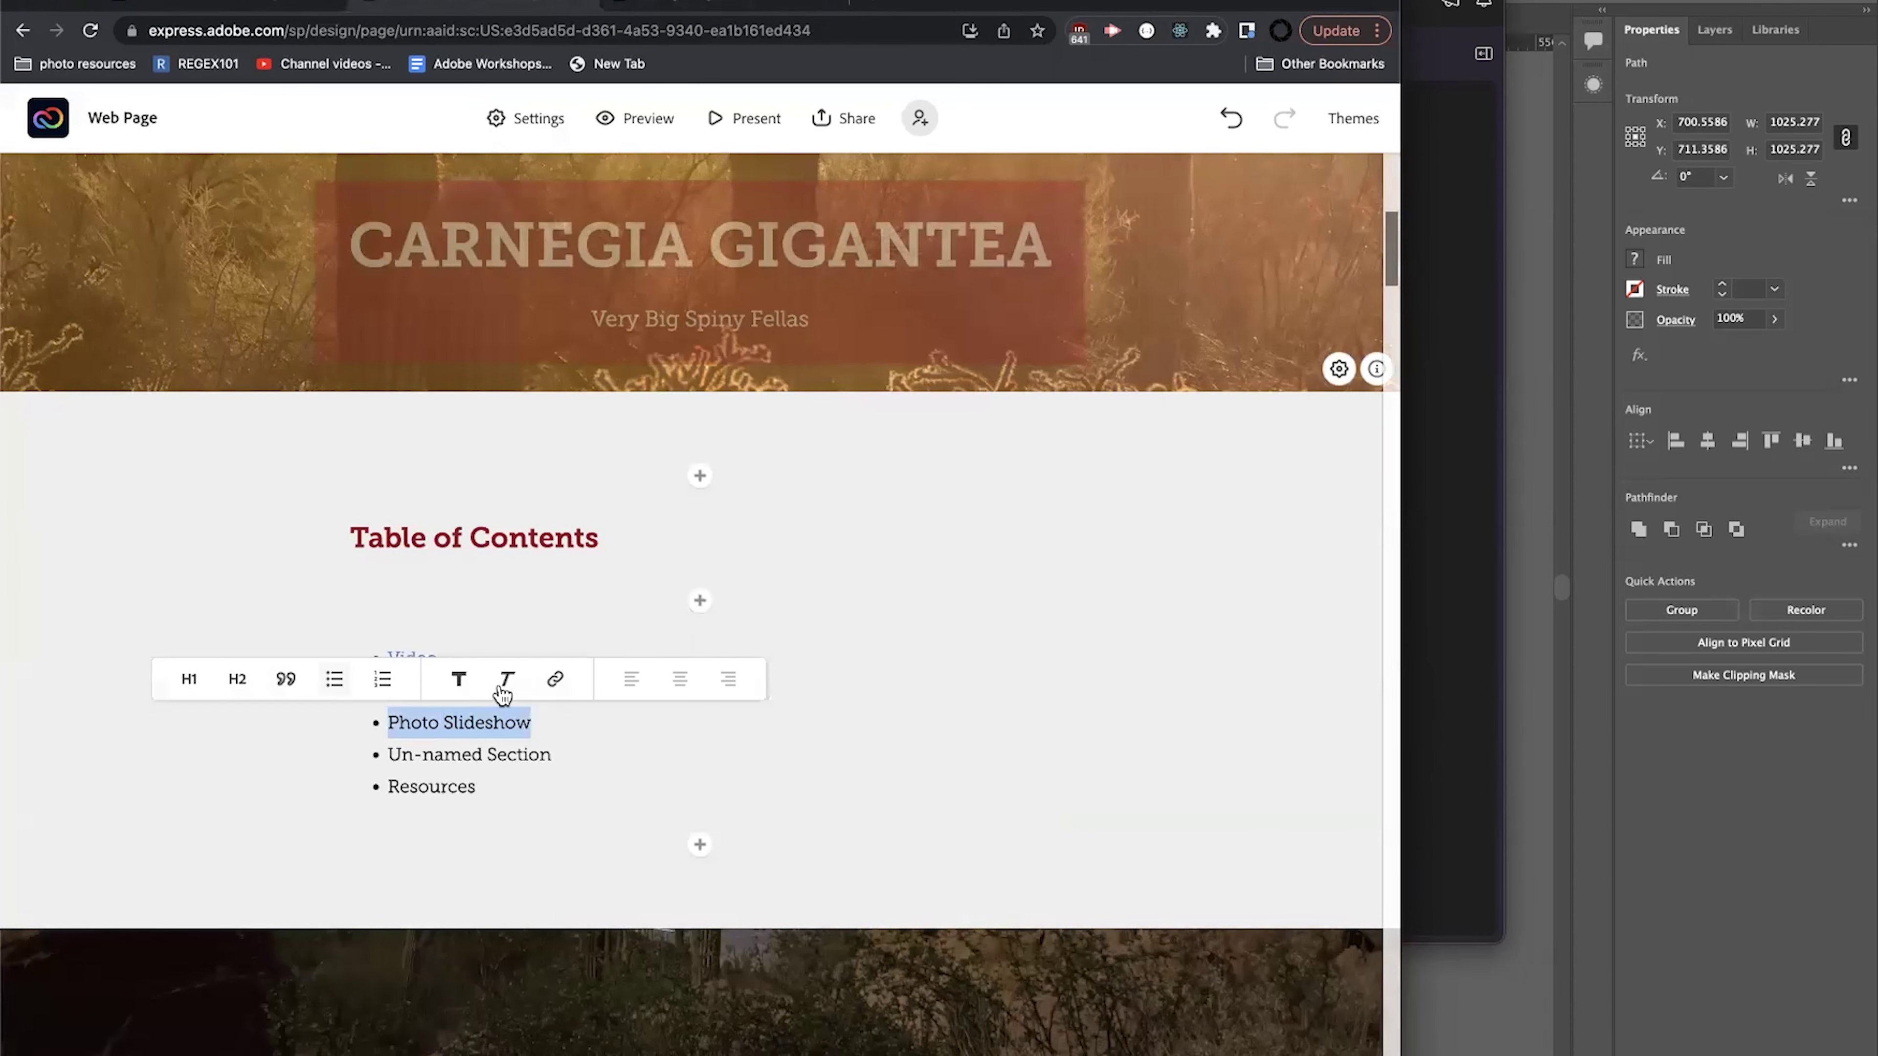
click(551, 679)
key(super+v)
click(940, 773)
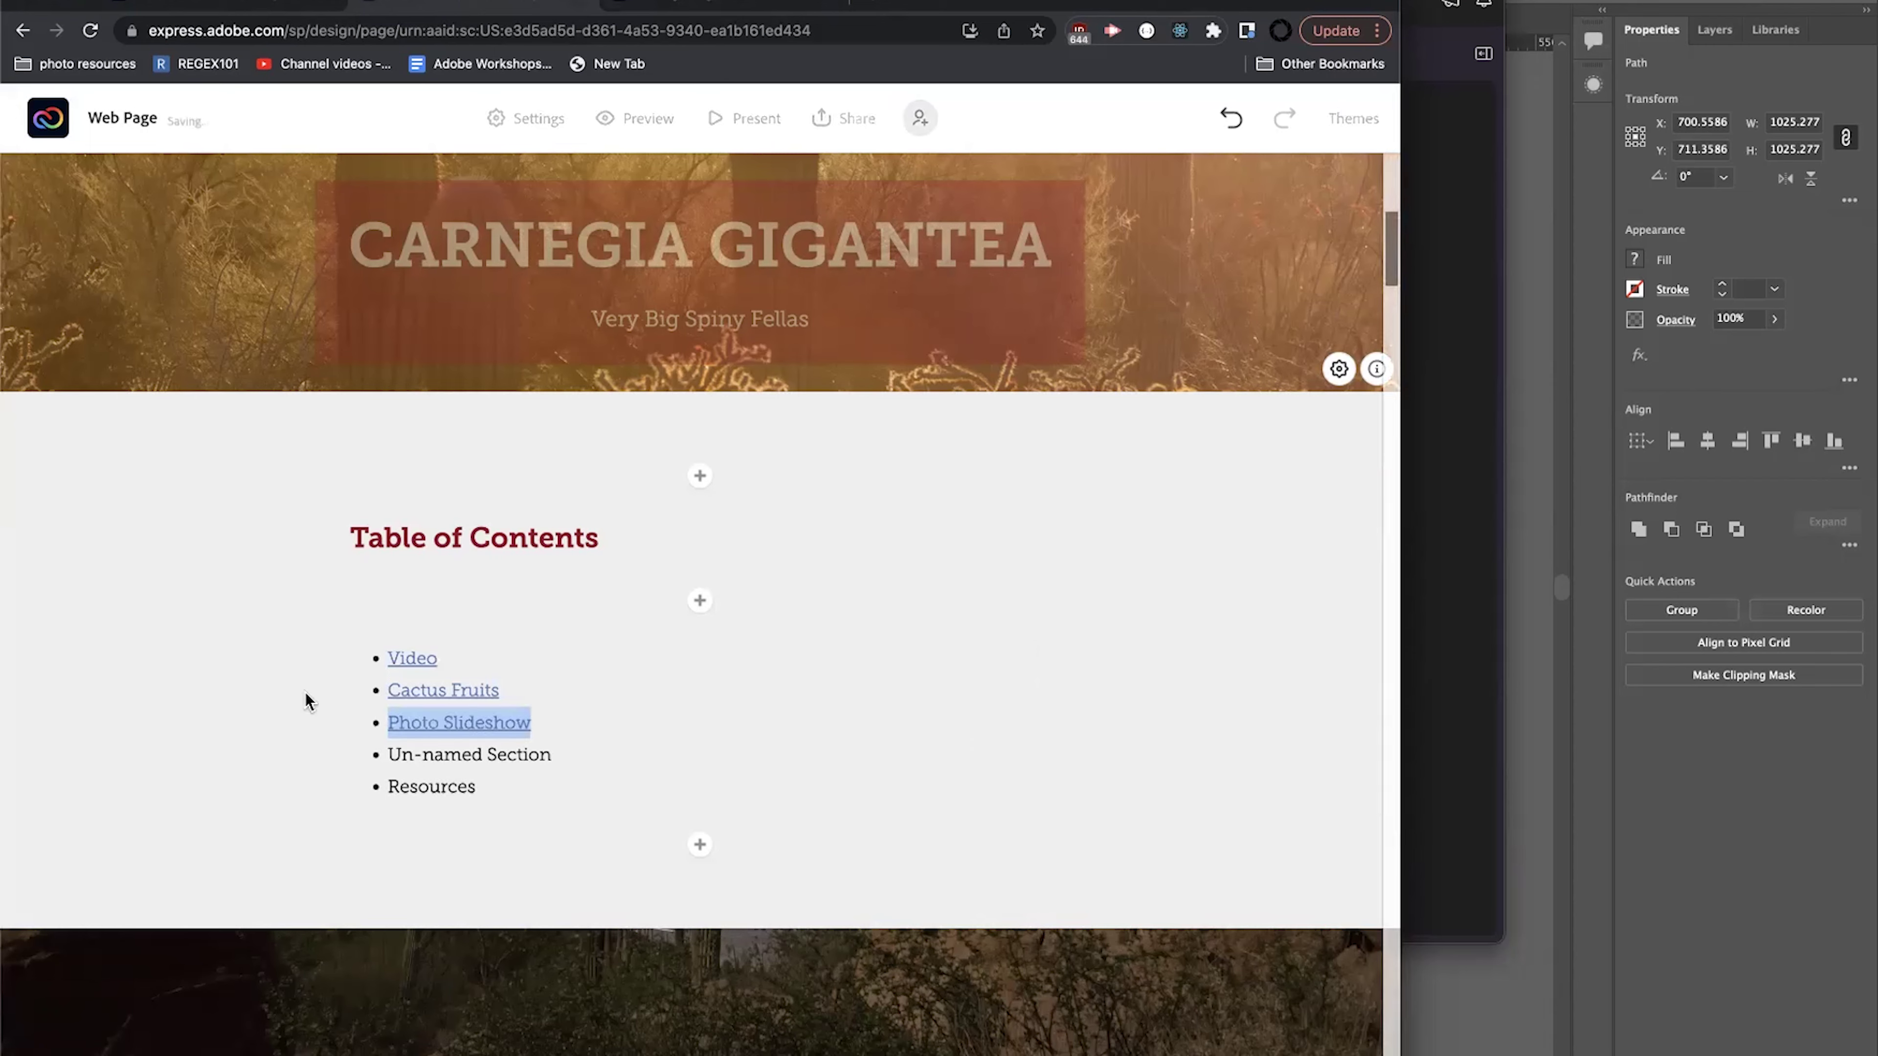
Select the Un-named Section entry and copy the anchor link of the Title Text heading from the published page.
scroll(429, 697, down, 1)
triple_click(437, 712)
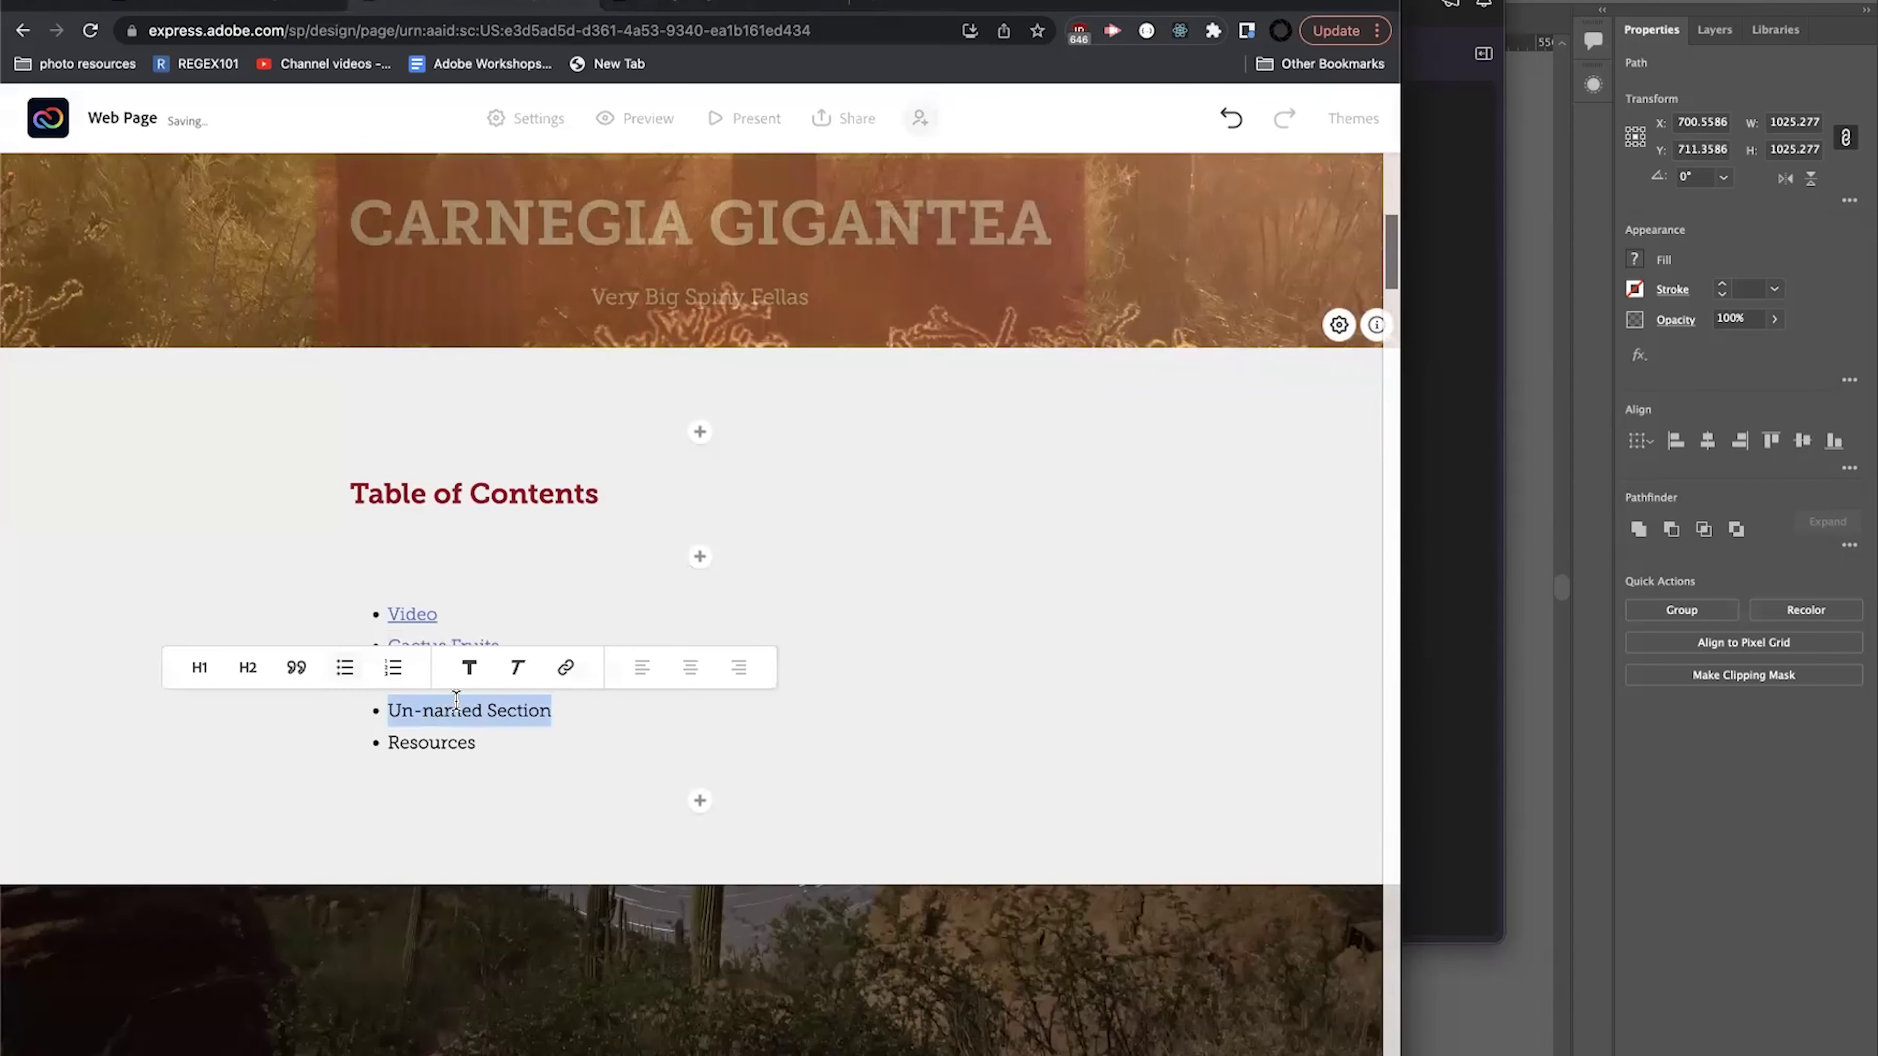
click(720, 10)
scroll(776, 811, down, 10)
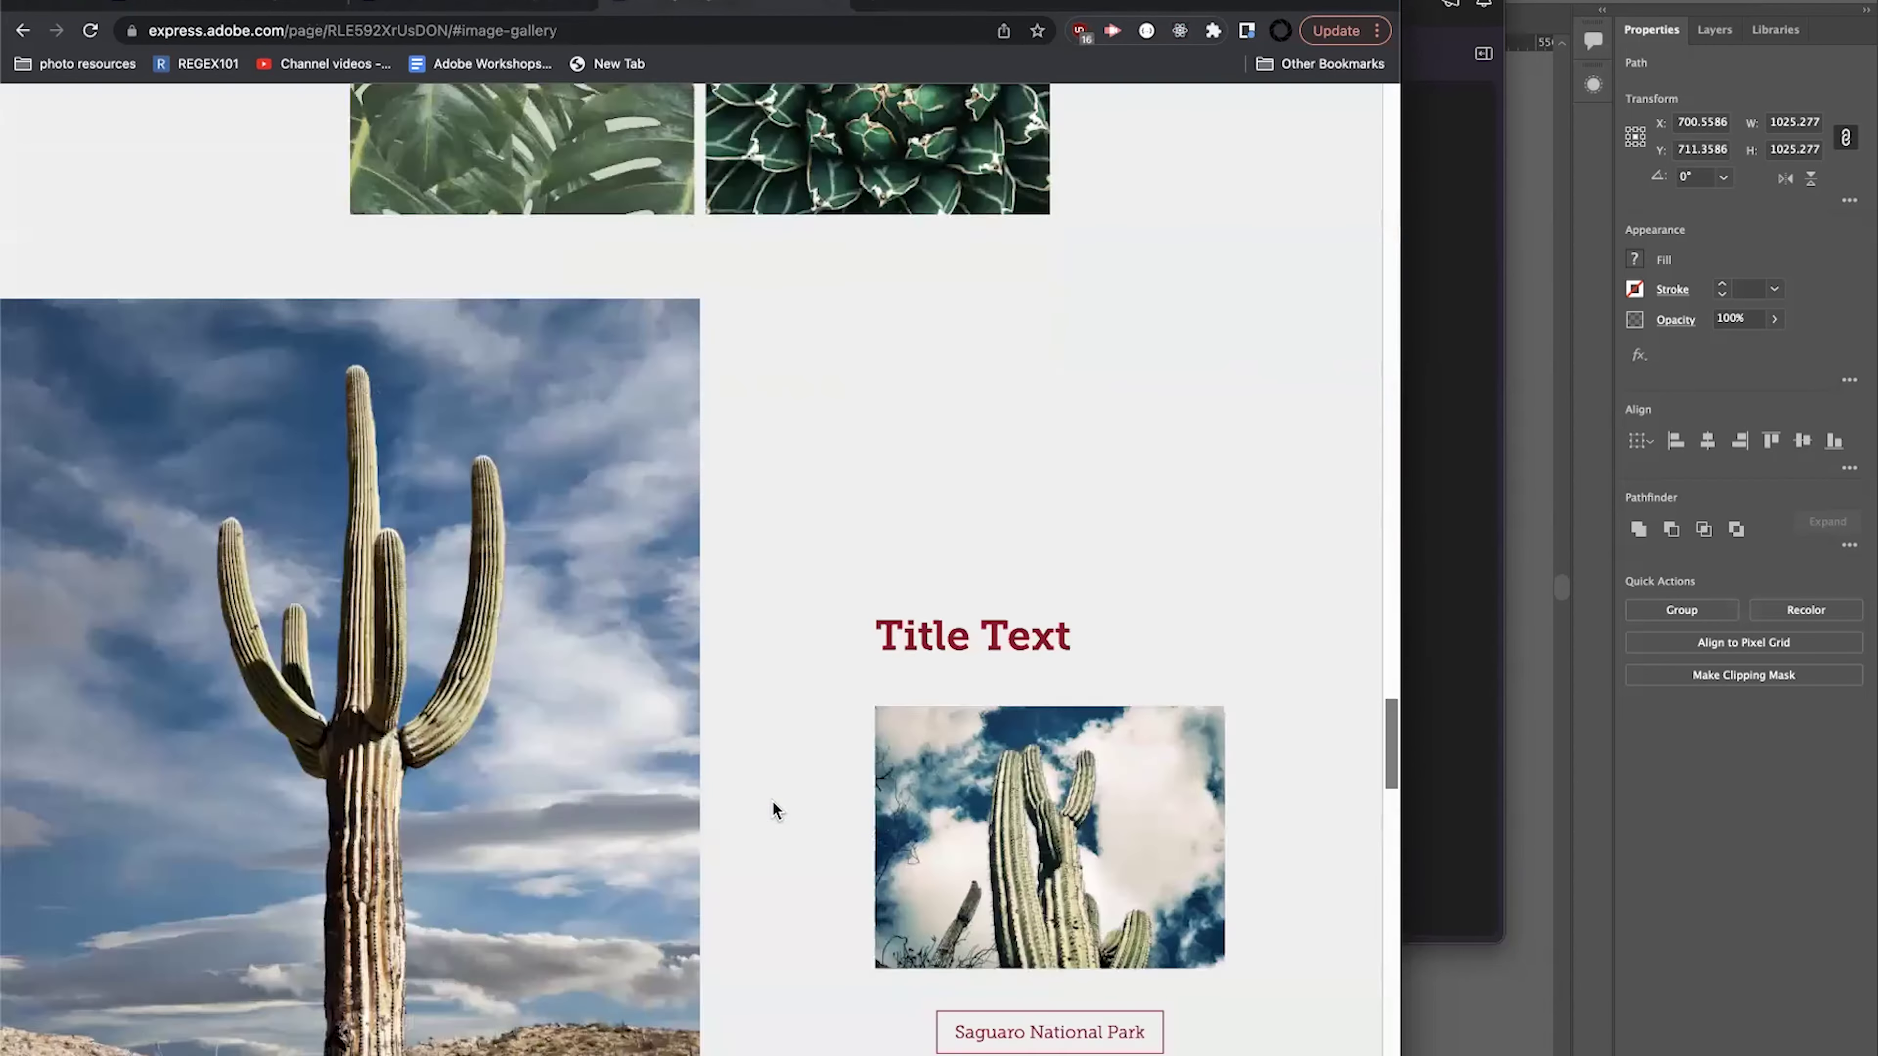
scroll(774, 809, up, 4)
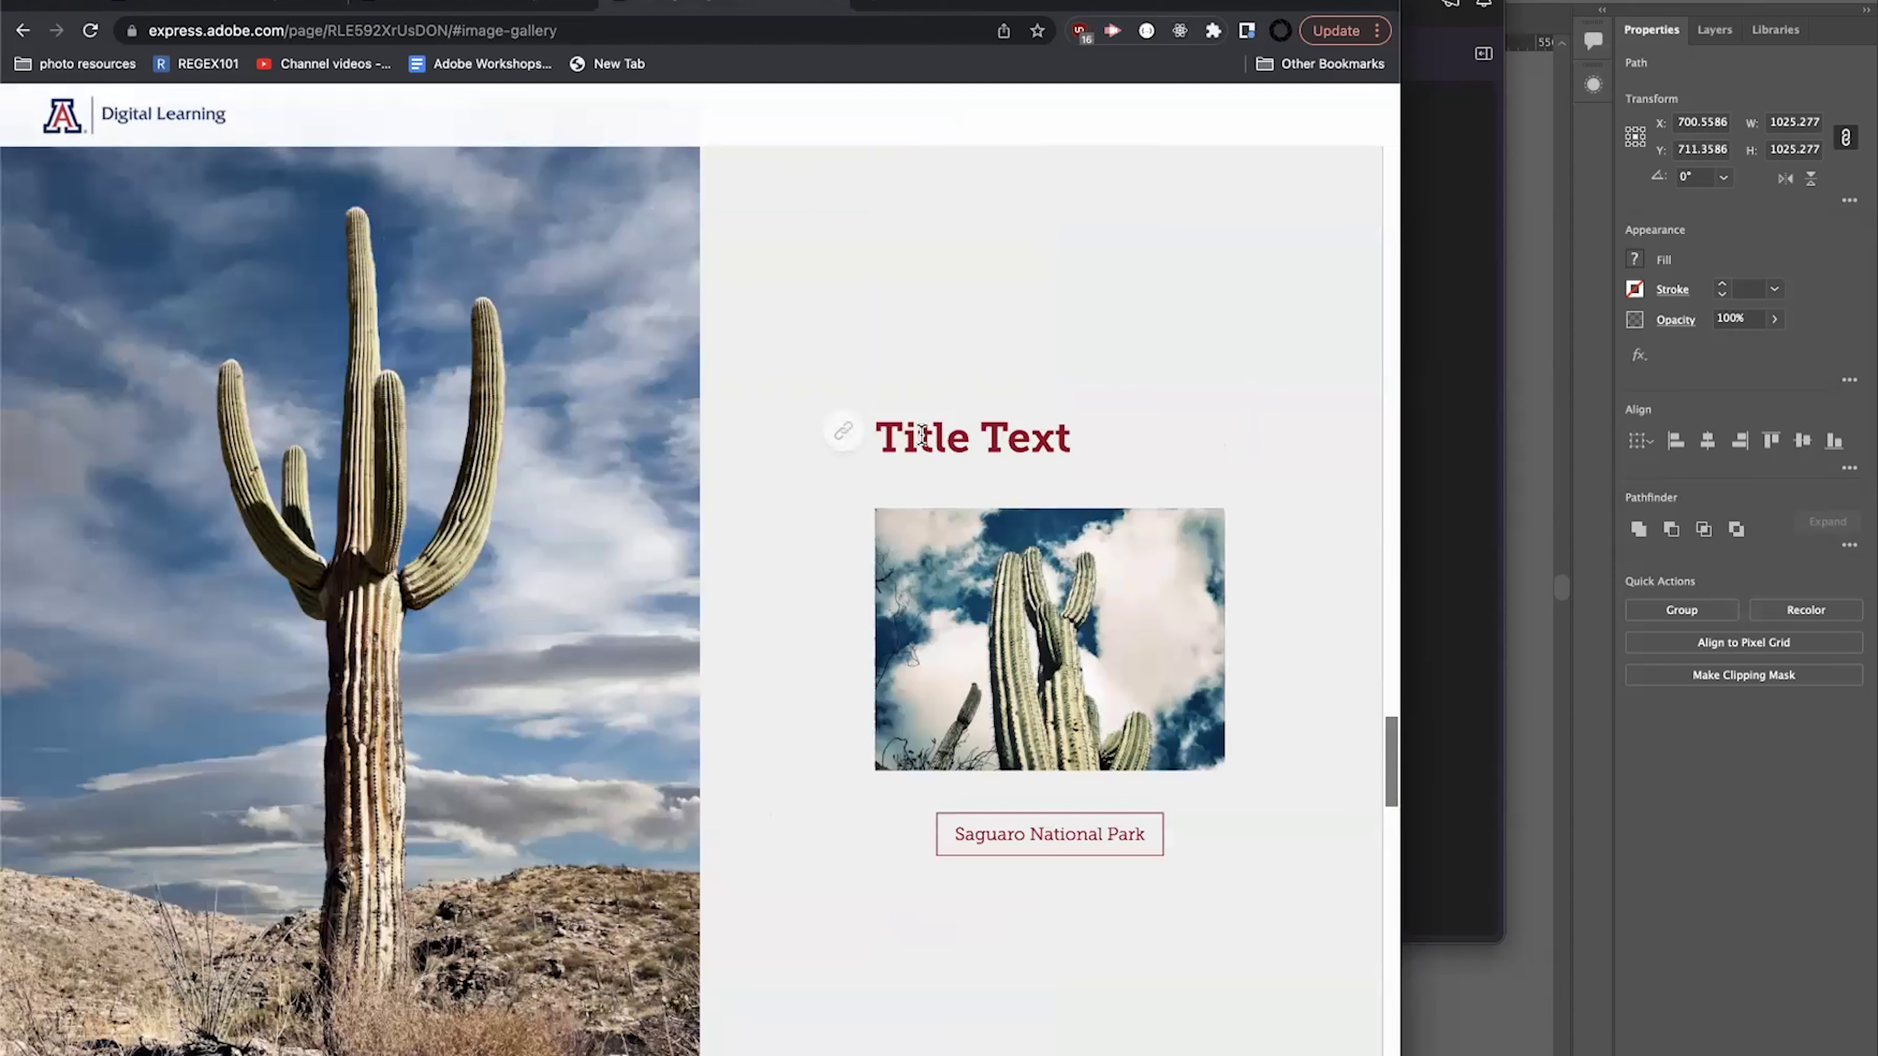
click(843, 432)
Return to the page editor and link the Un-named Section entry to the copied #title-text anchor.
click(488, 4)
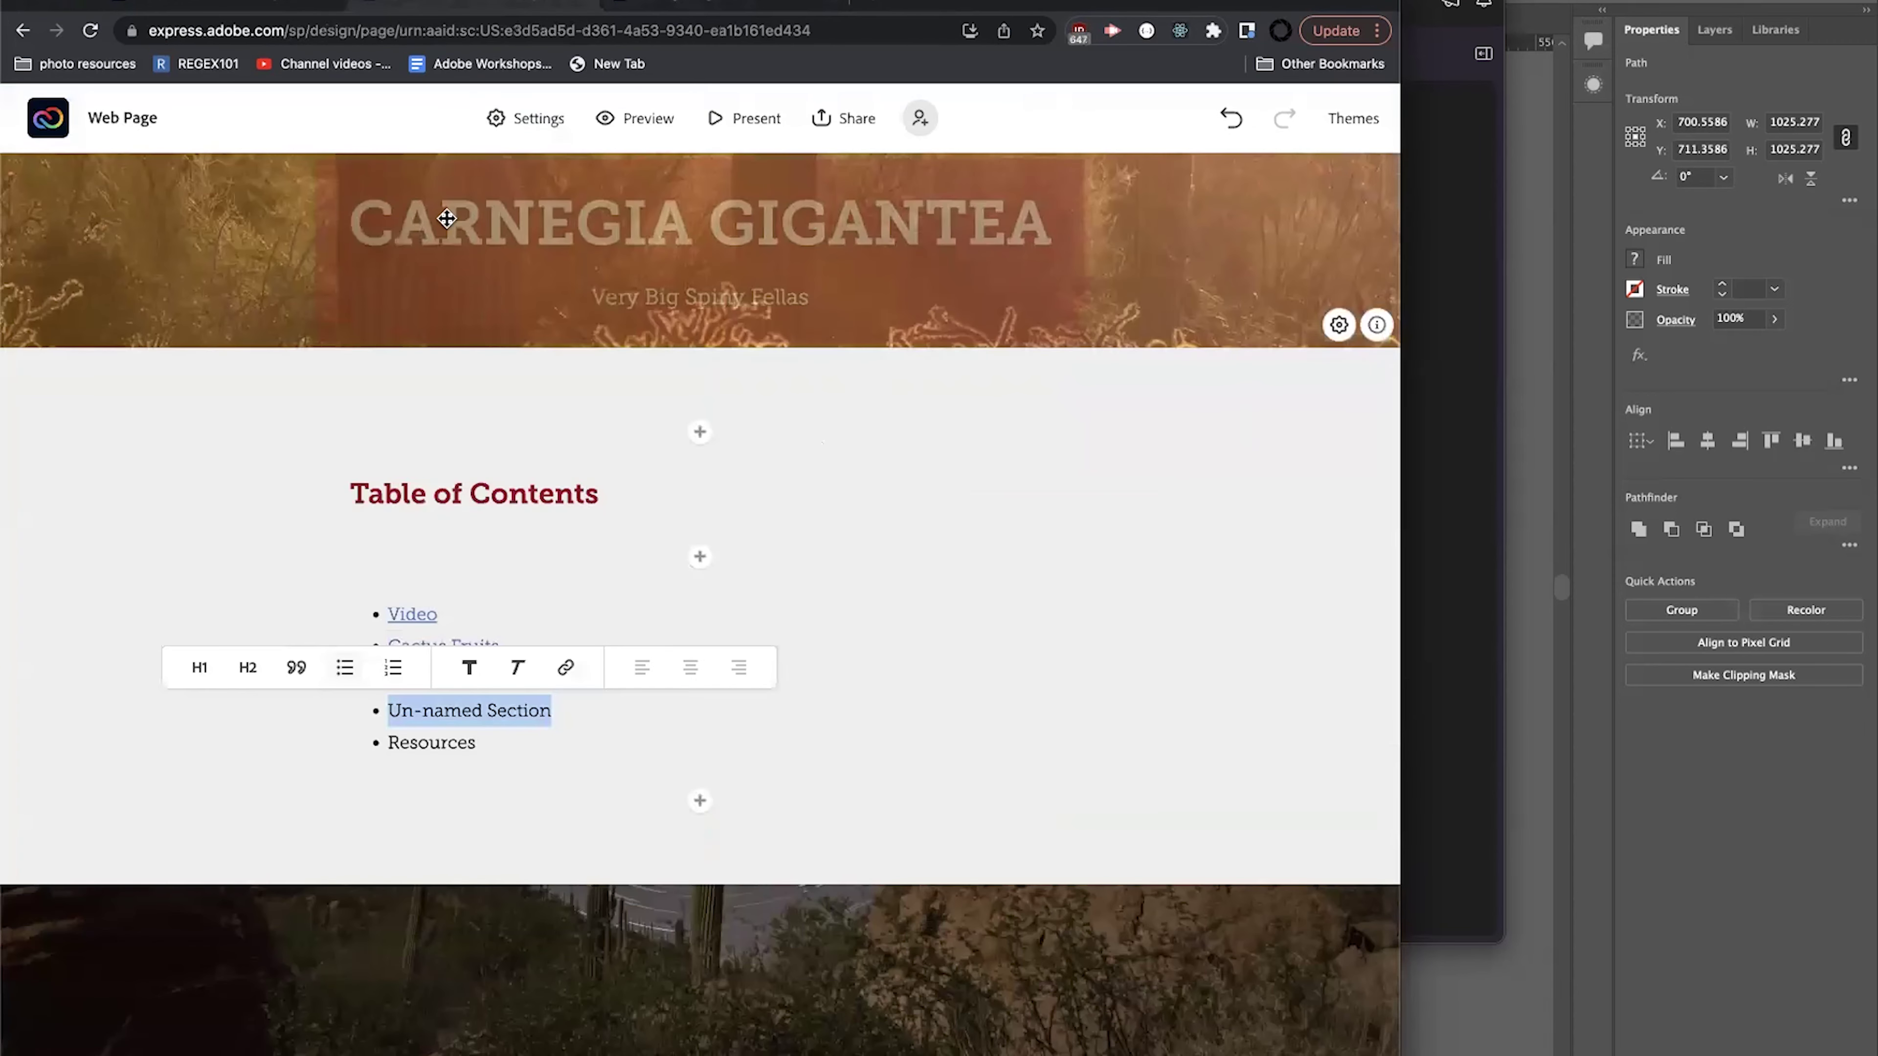
click(568, 667)
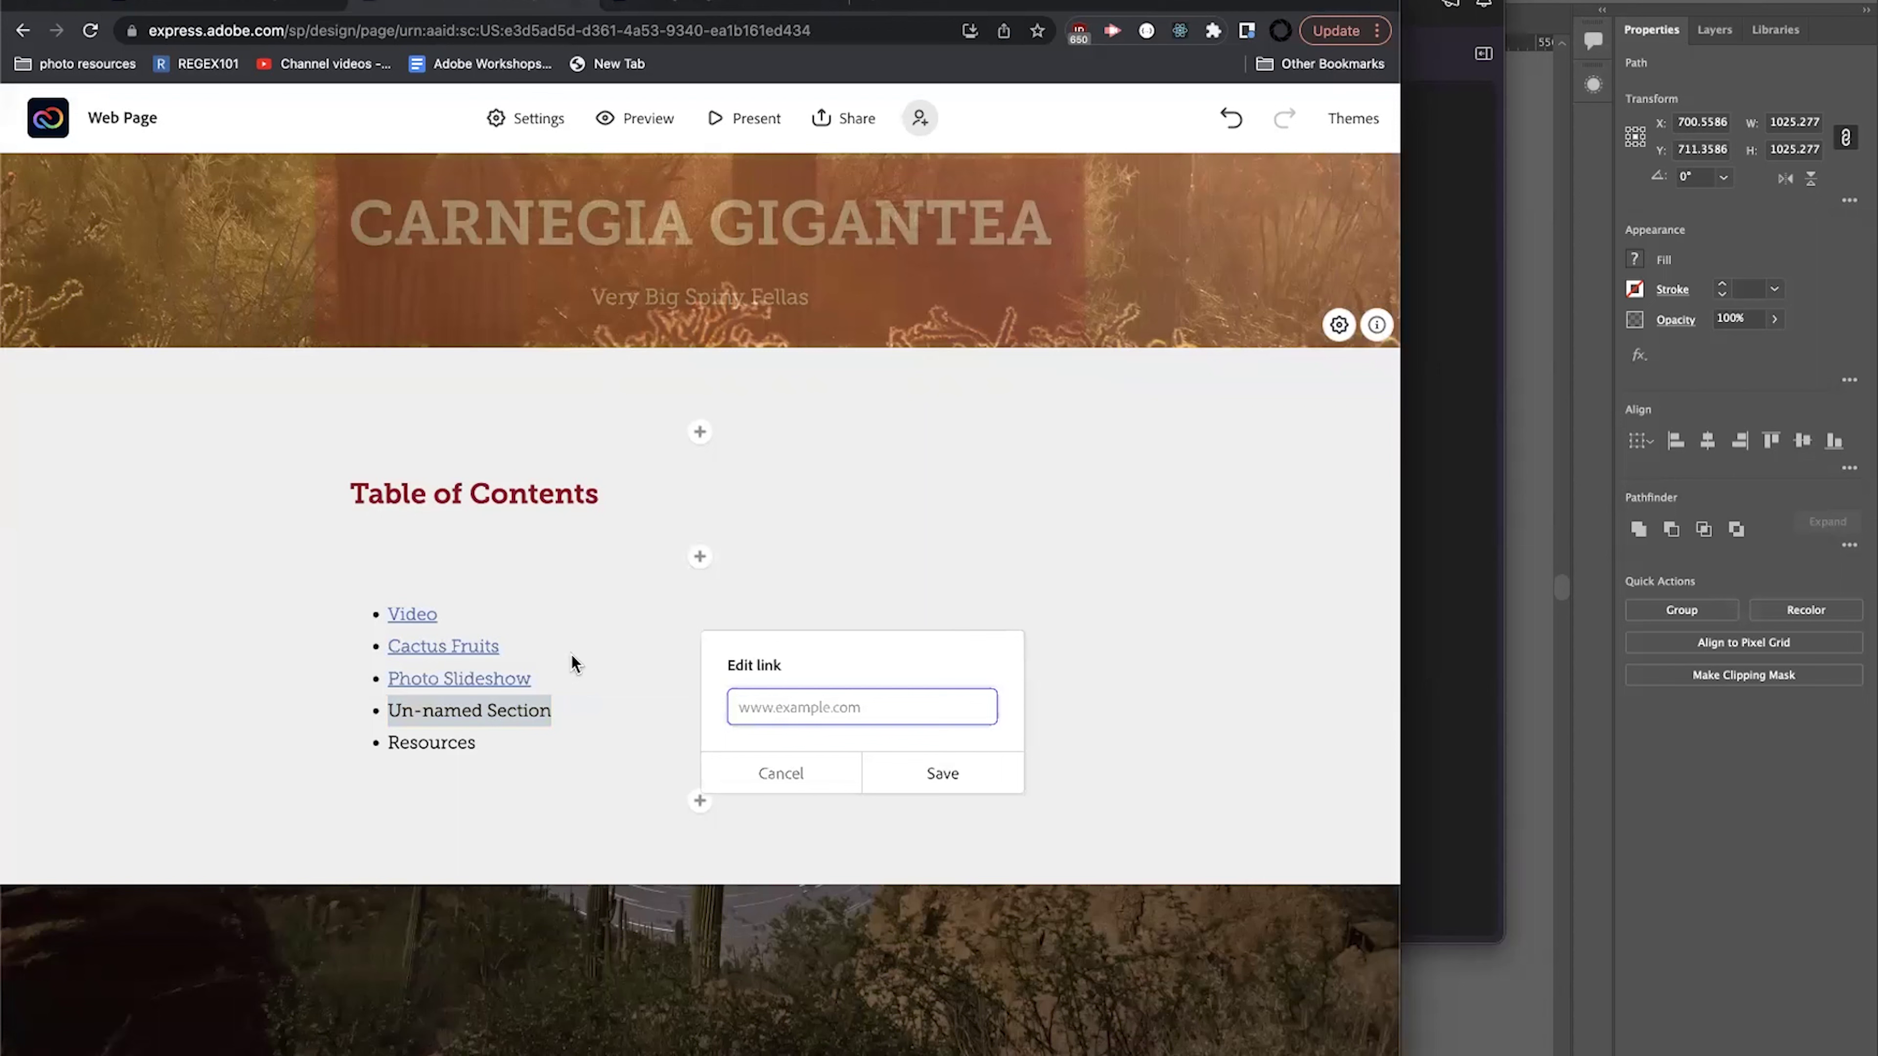
key(super+v)
click(941, 773)
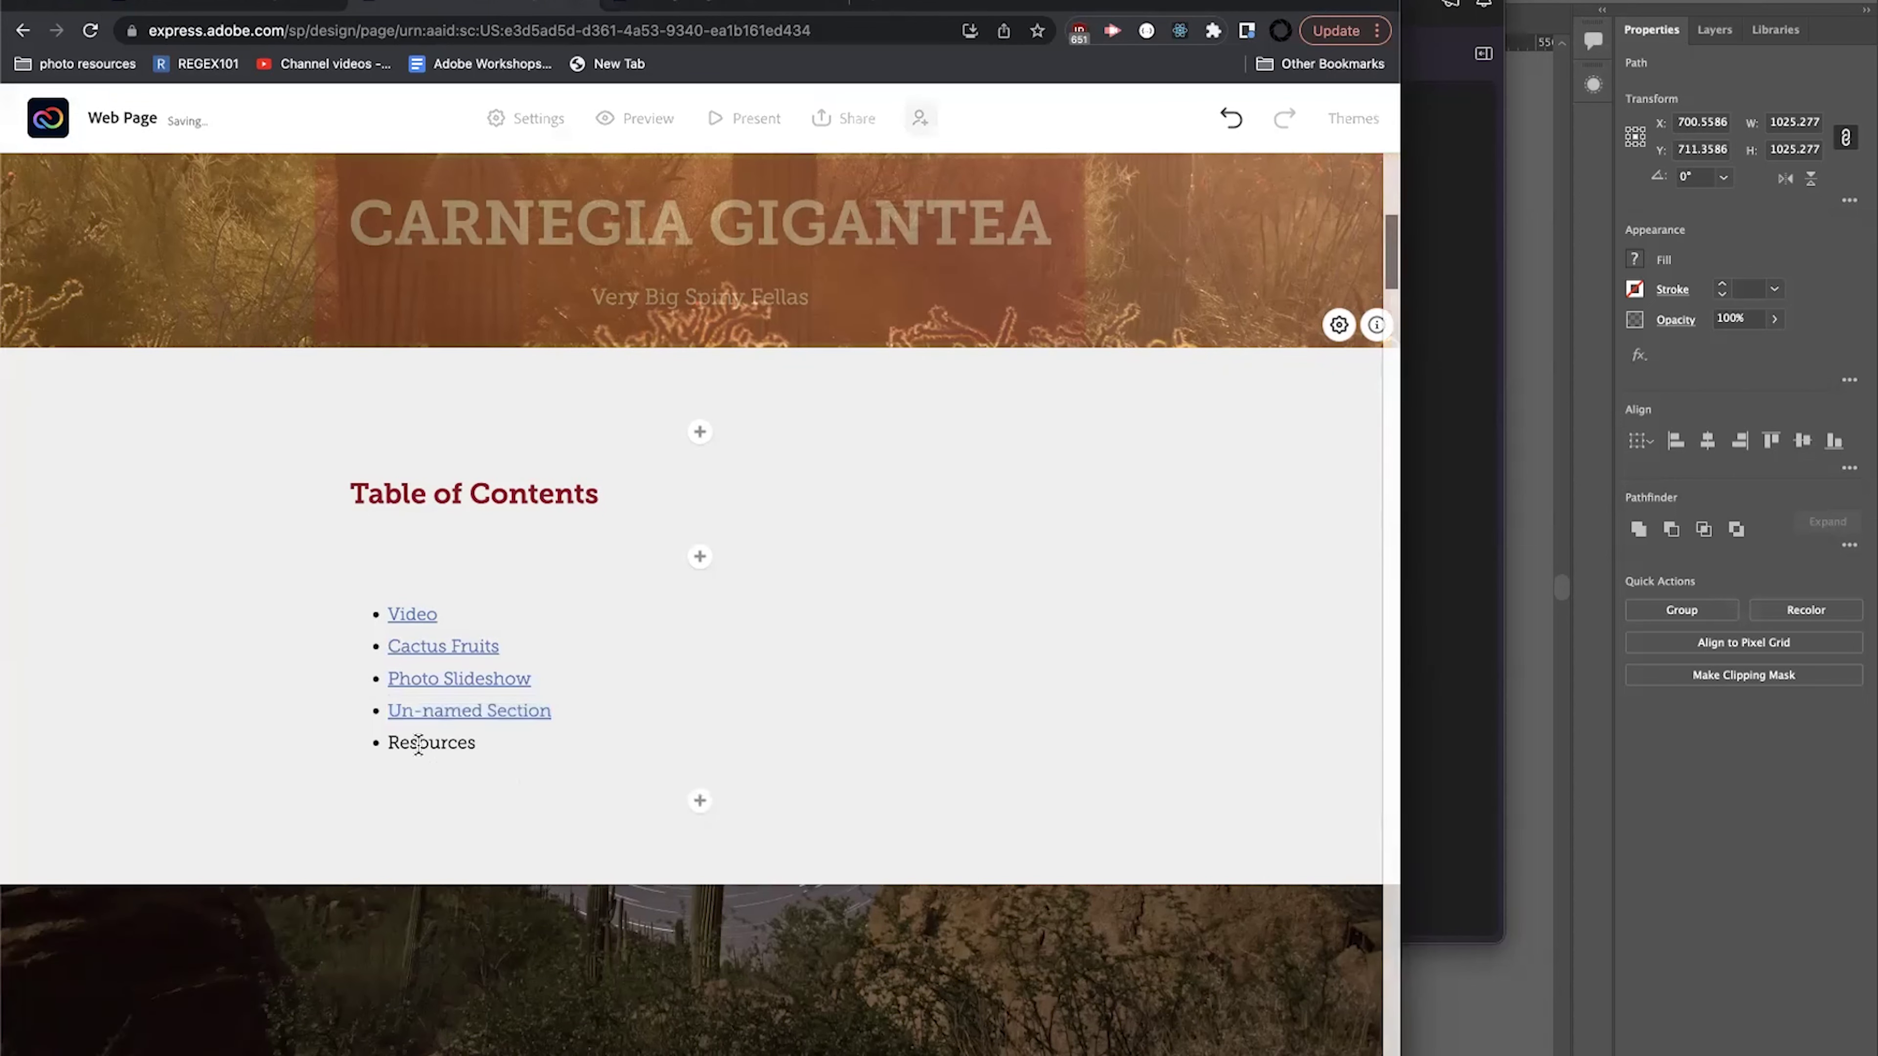
Copy the Resources heading's anchor link from the published page and save it as the link of the Resources entry.
double_click(436, 742)
click(534, 703)
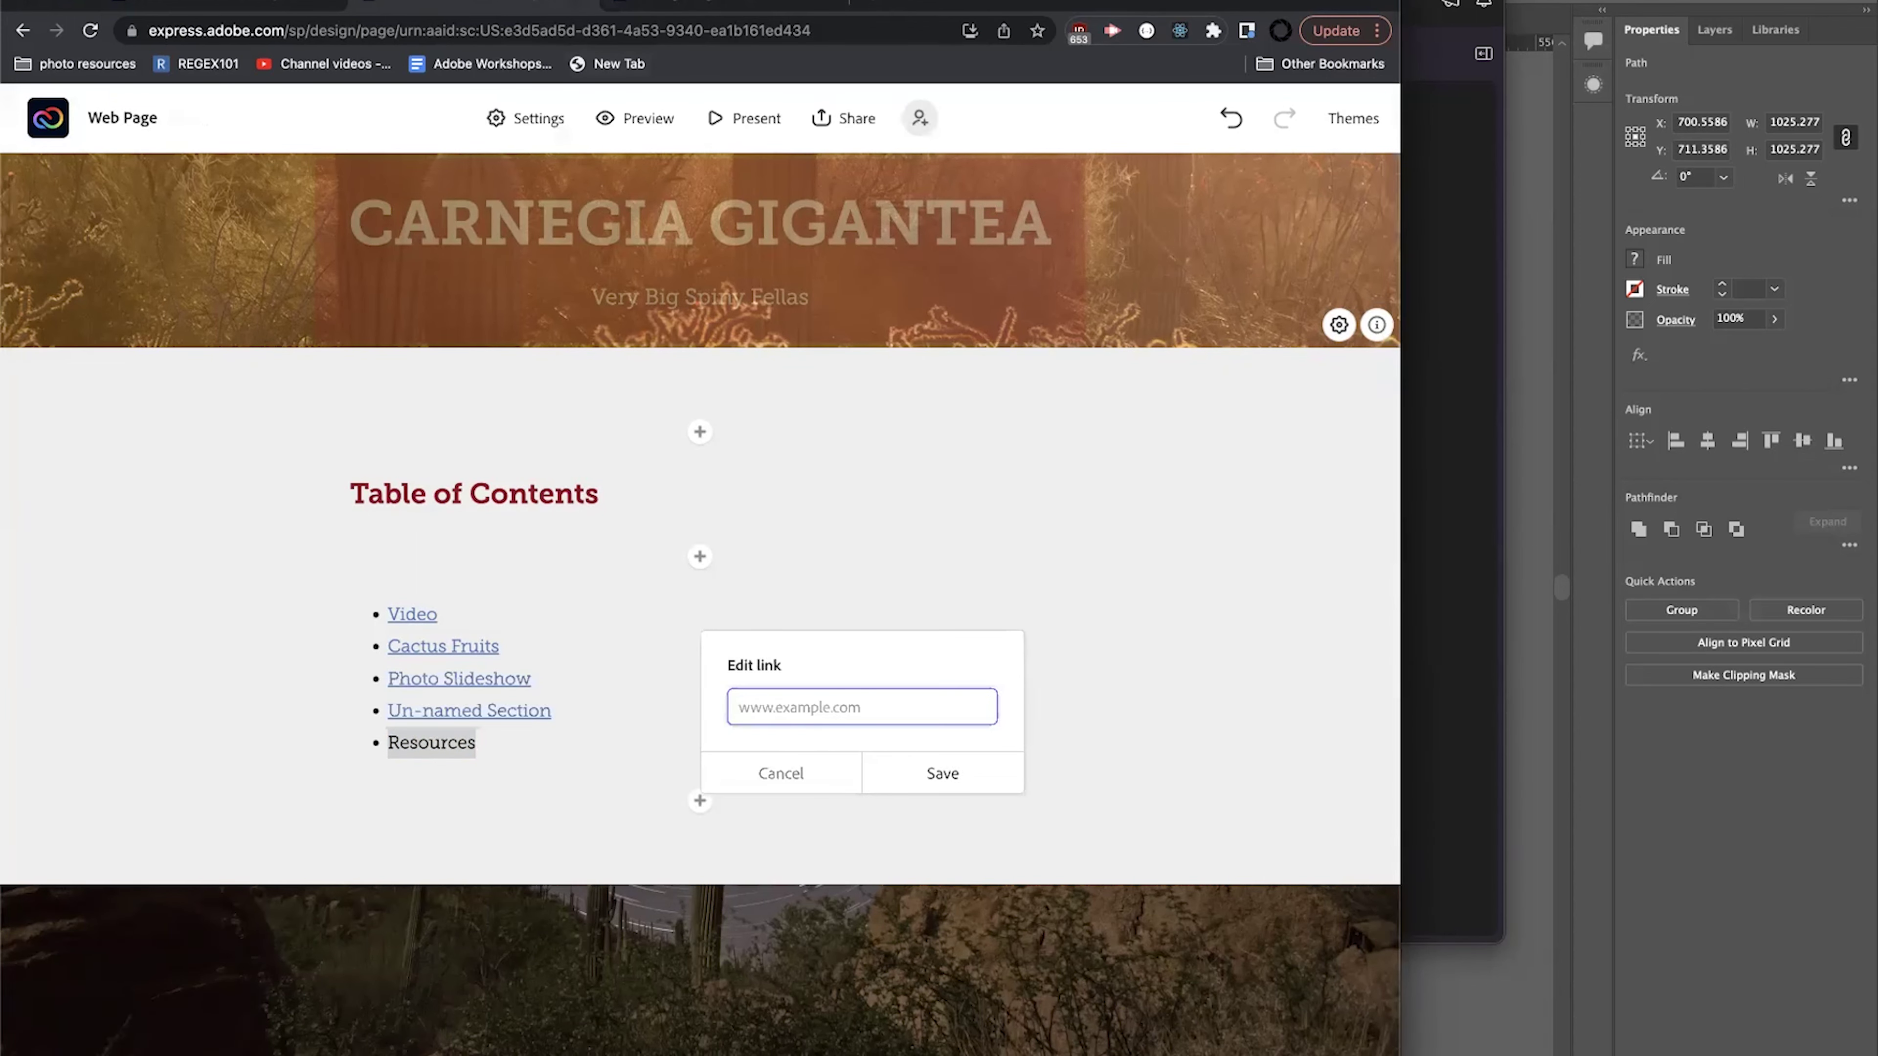
click(666, 6)
scroll(922, 629, down, 10)
scroll(588, 241, up, 15)
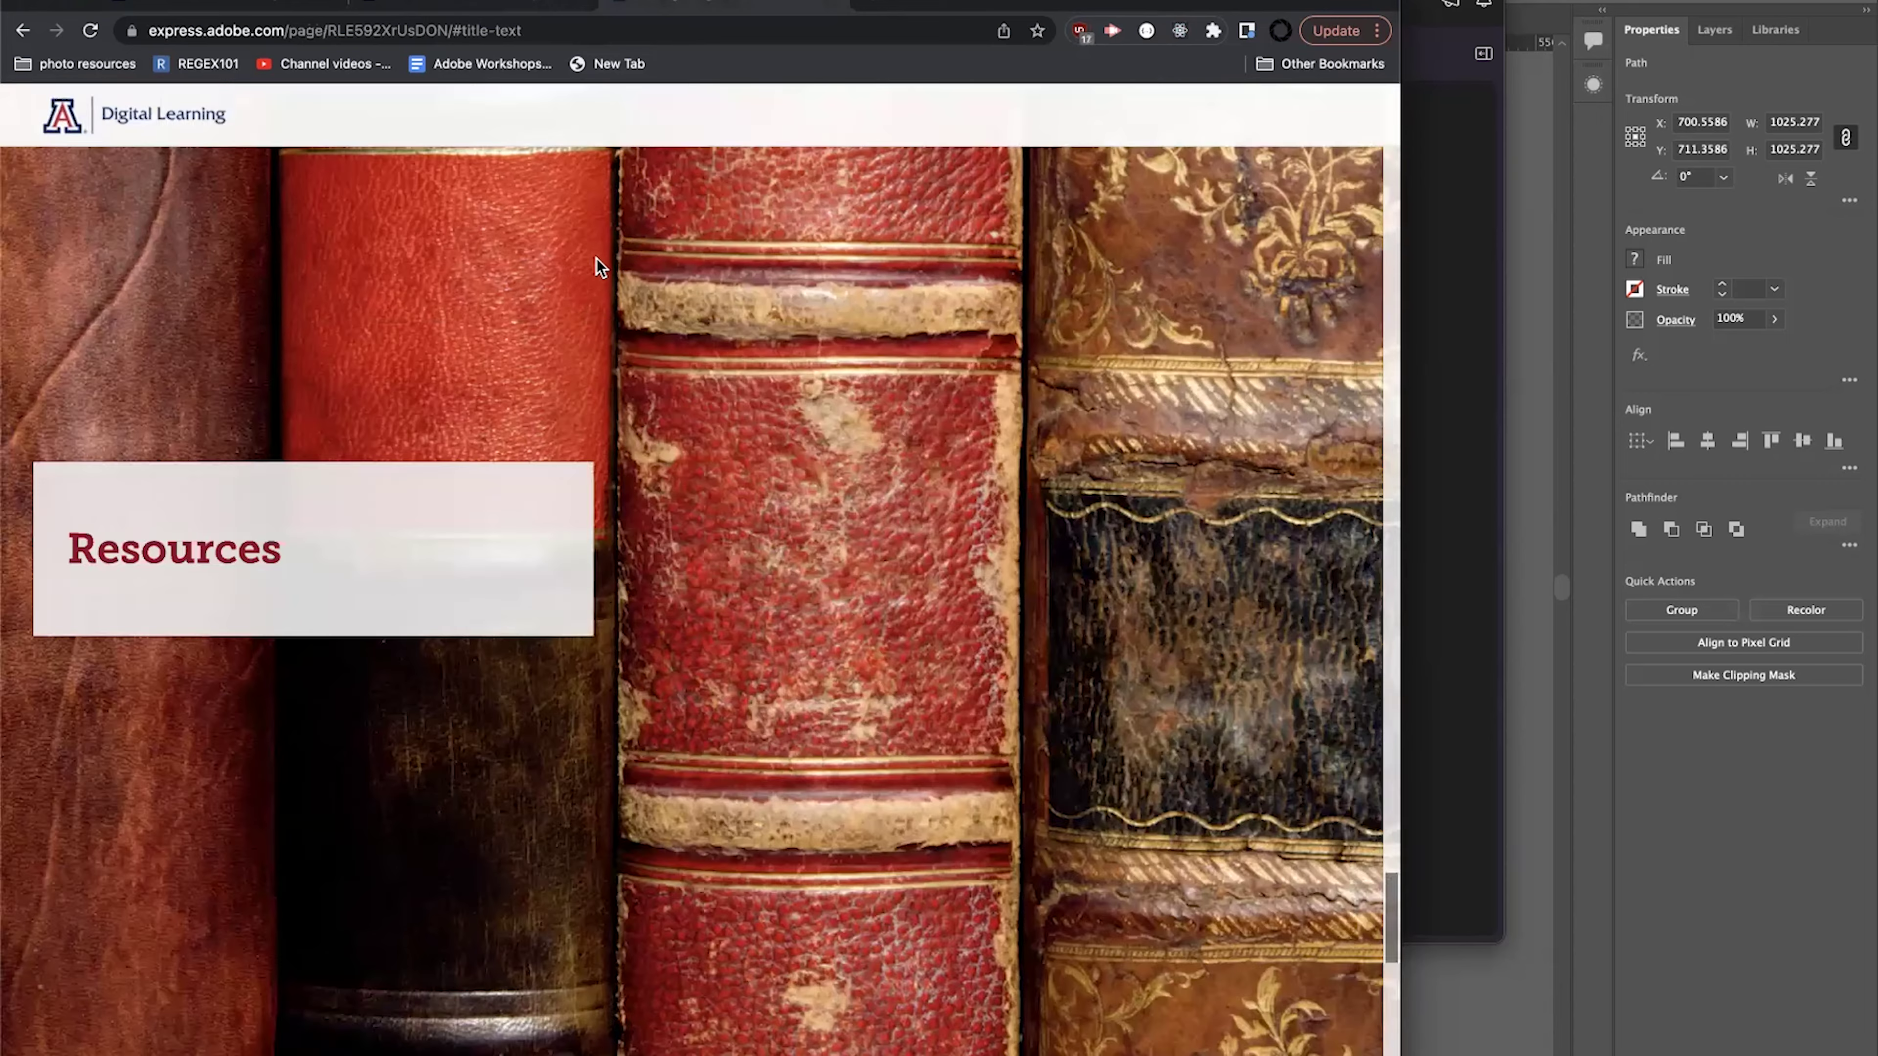
click(54, 527)
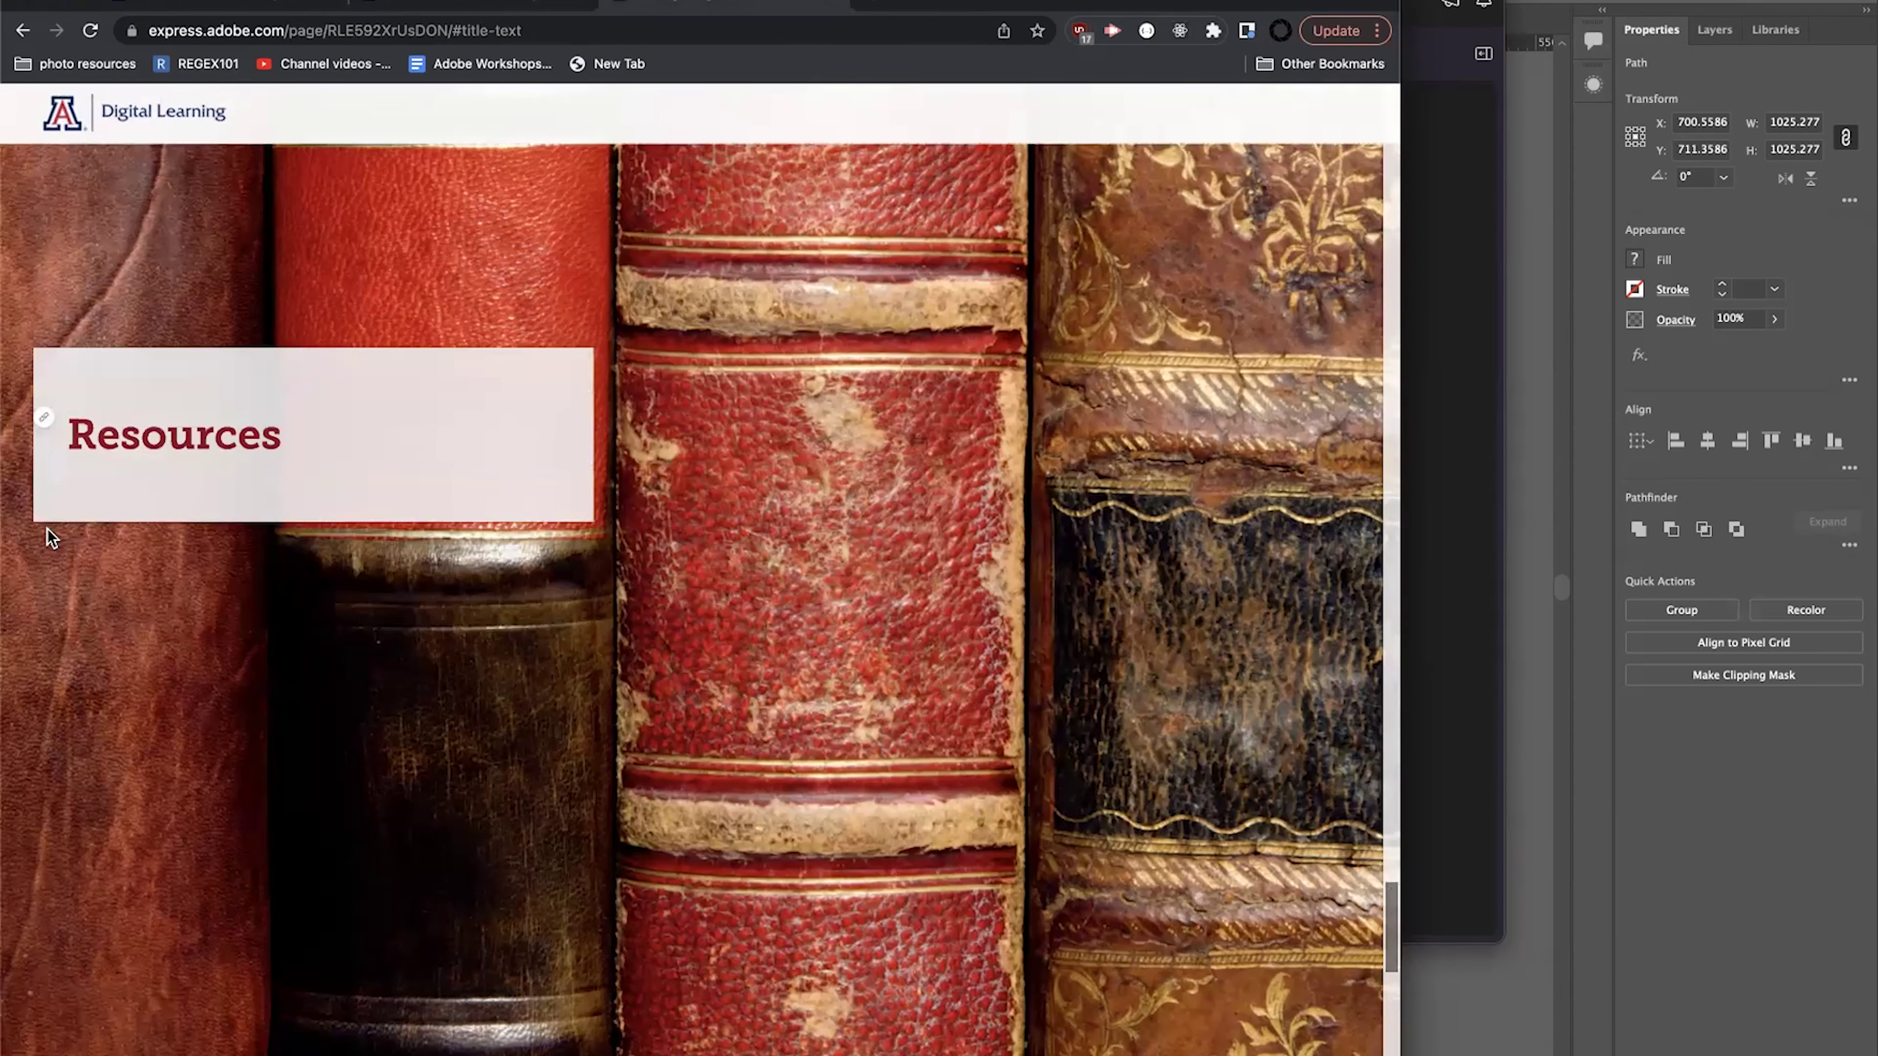
click(421, 4)
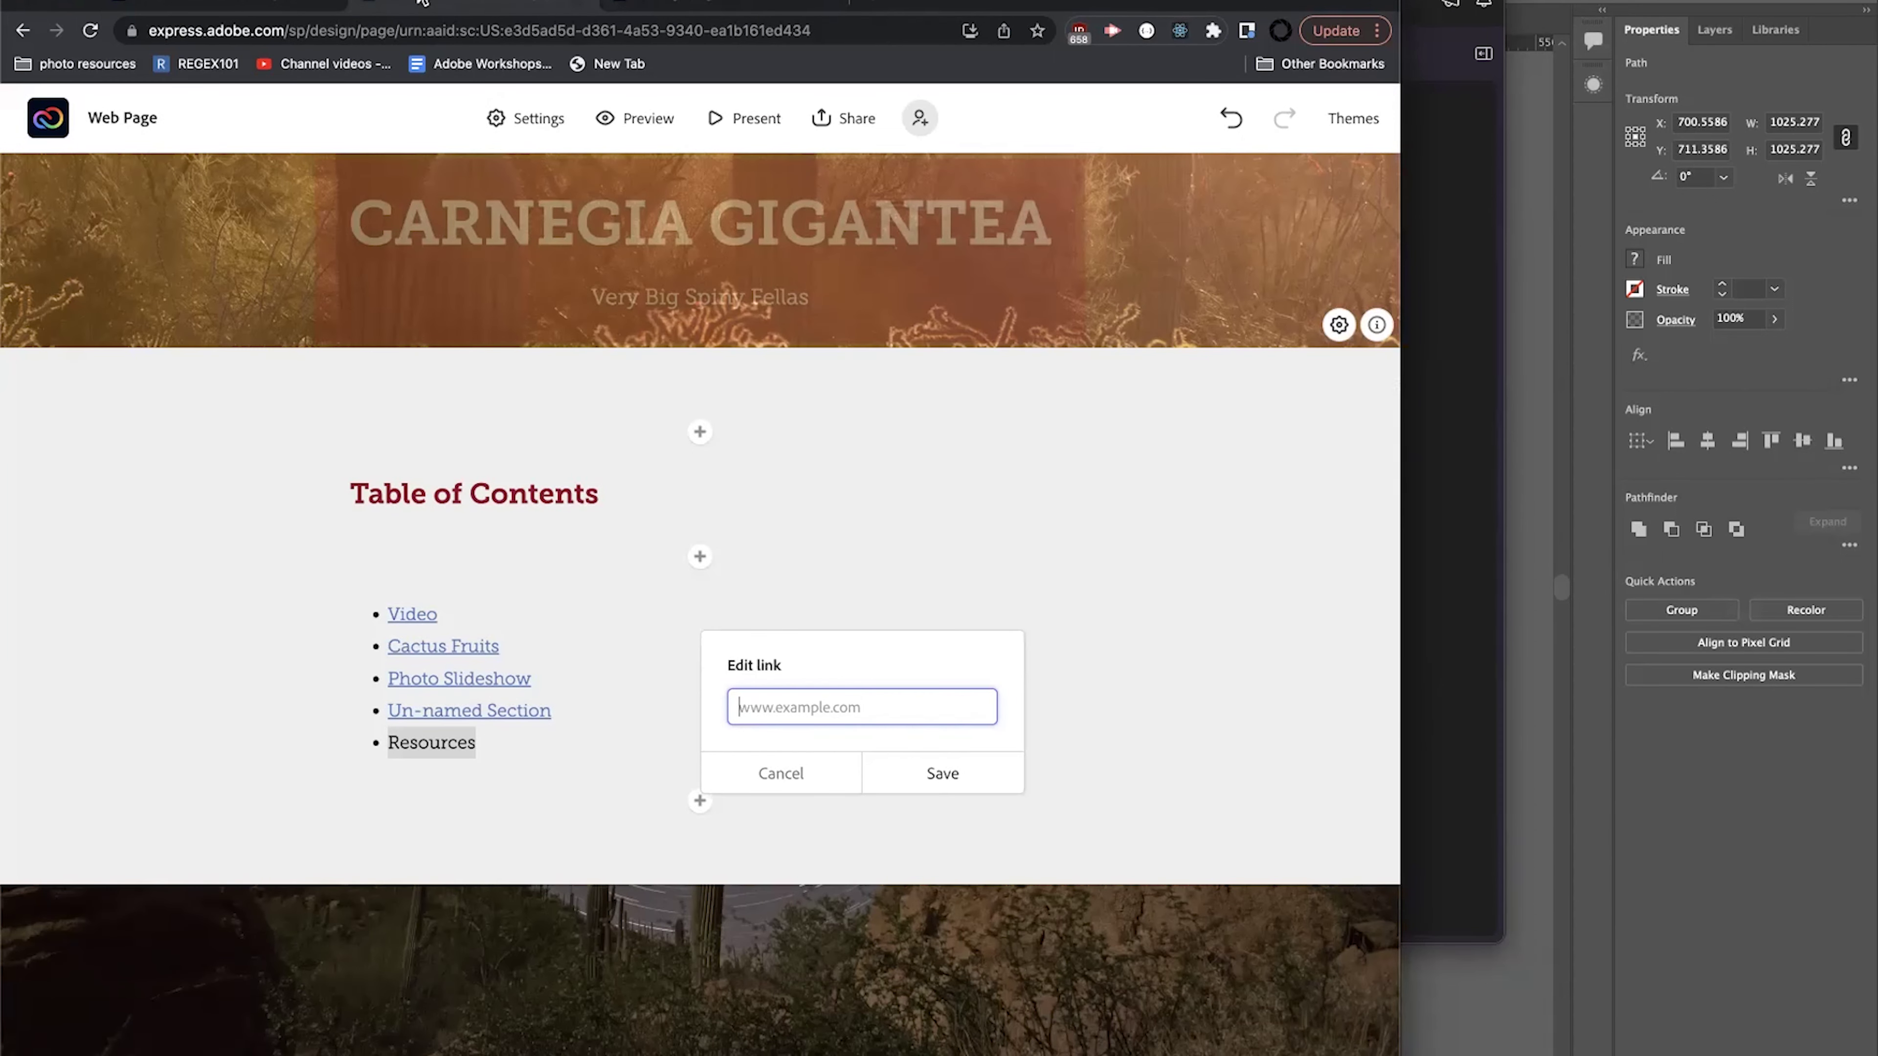
key(super+v)
click(928, 784)
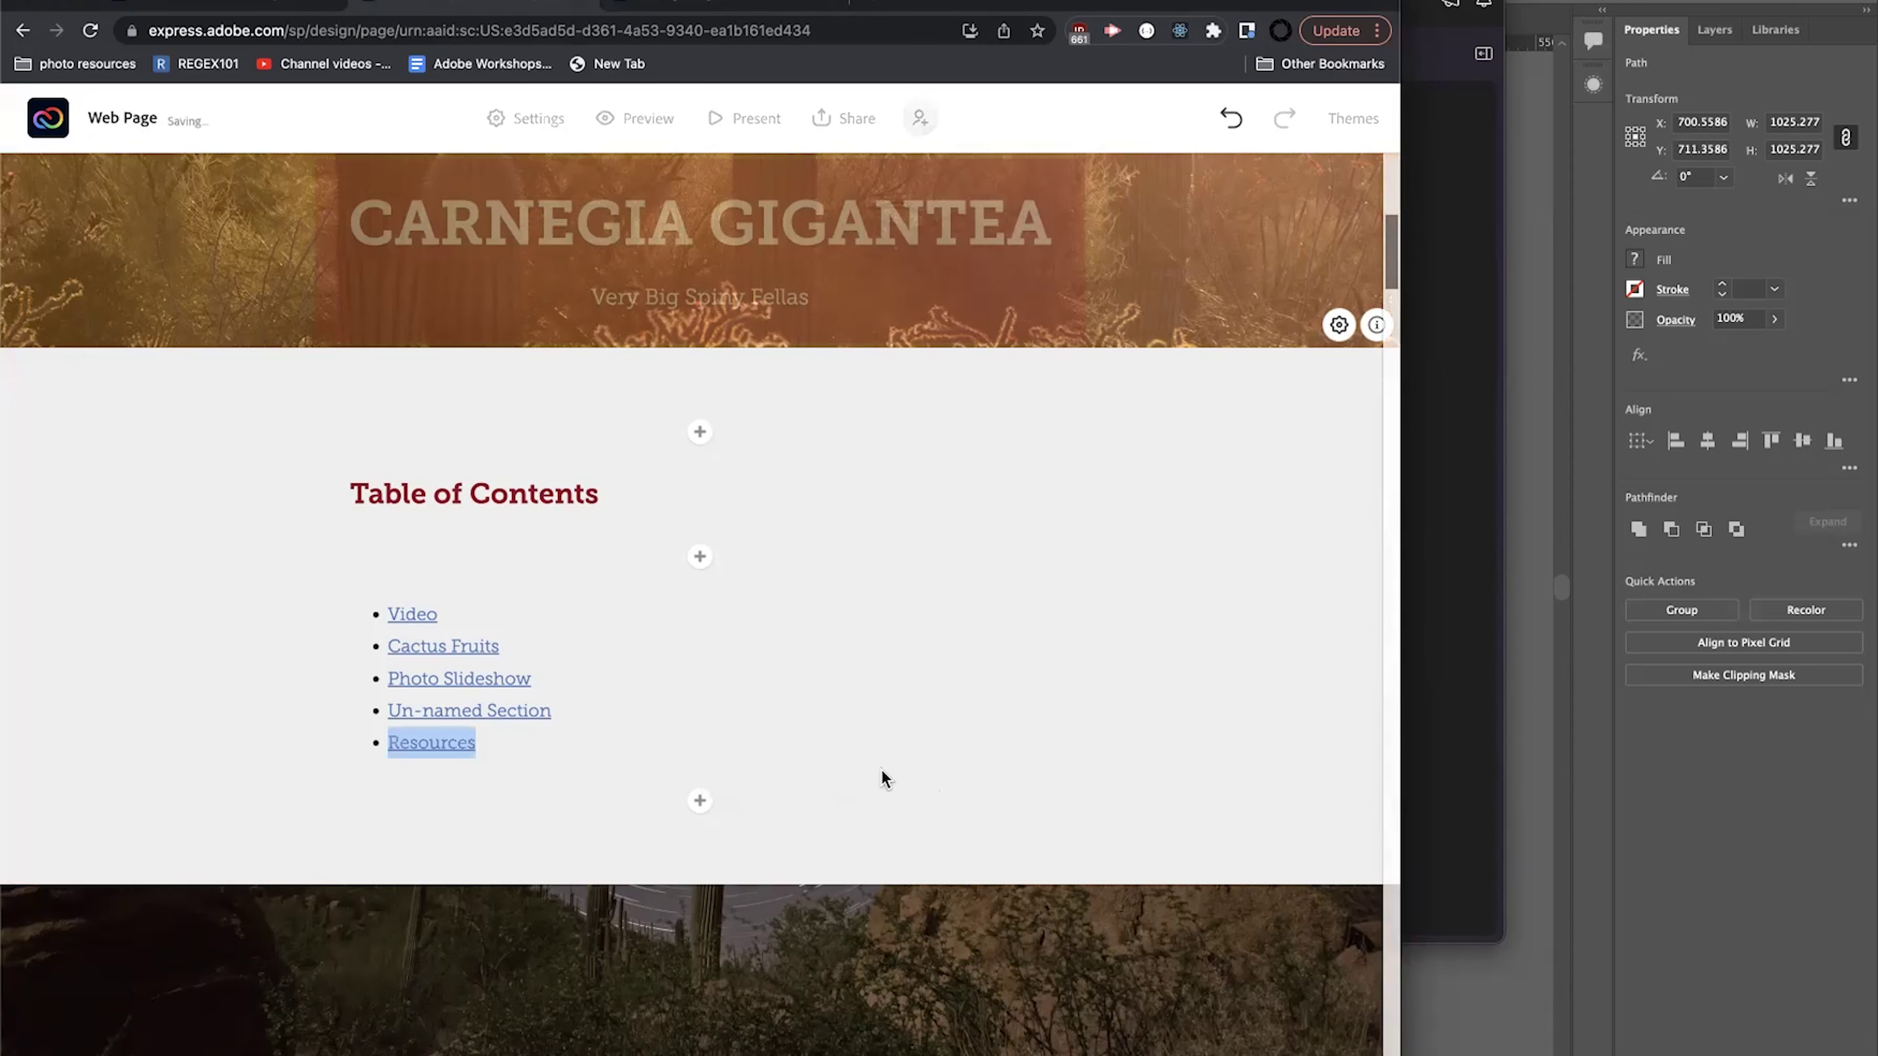
Reload the published page and look through it for the new Table of Contents section.
scroll(452, 424, up, 3)
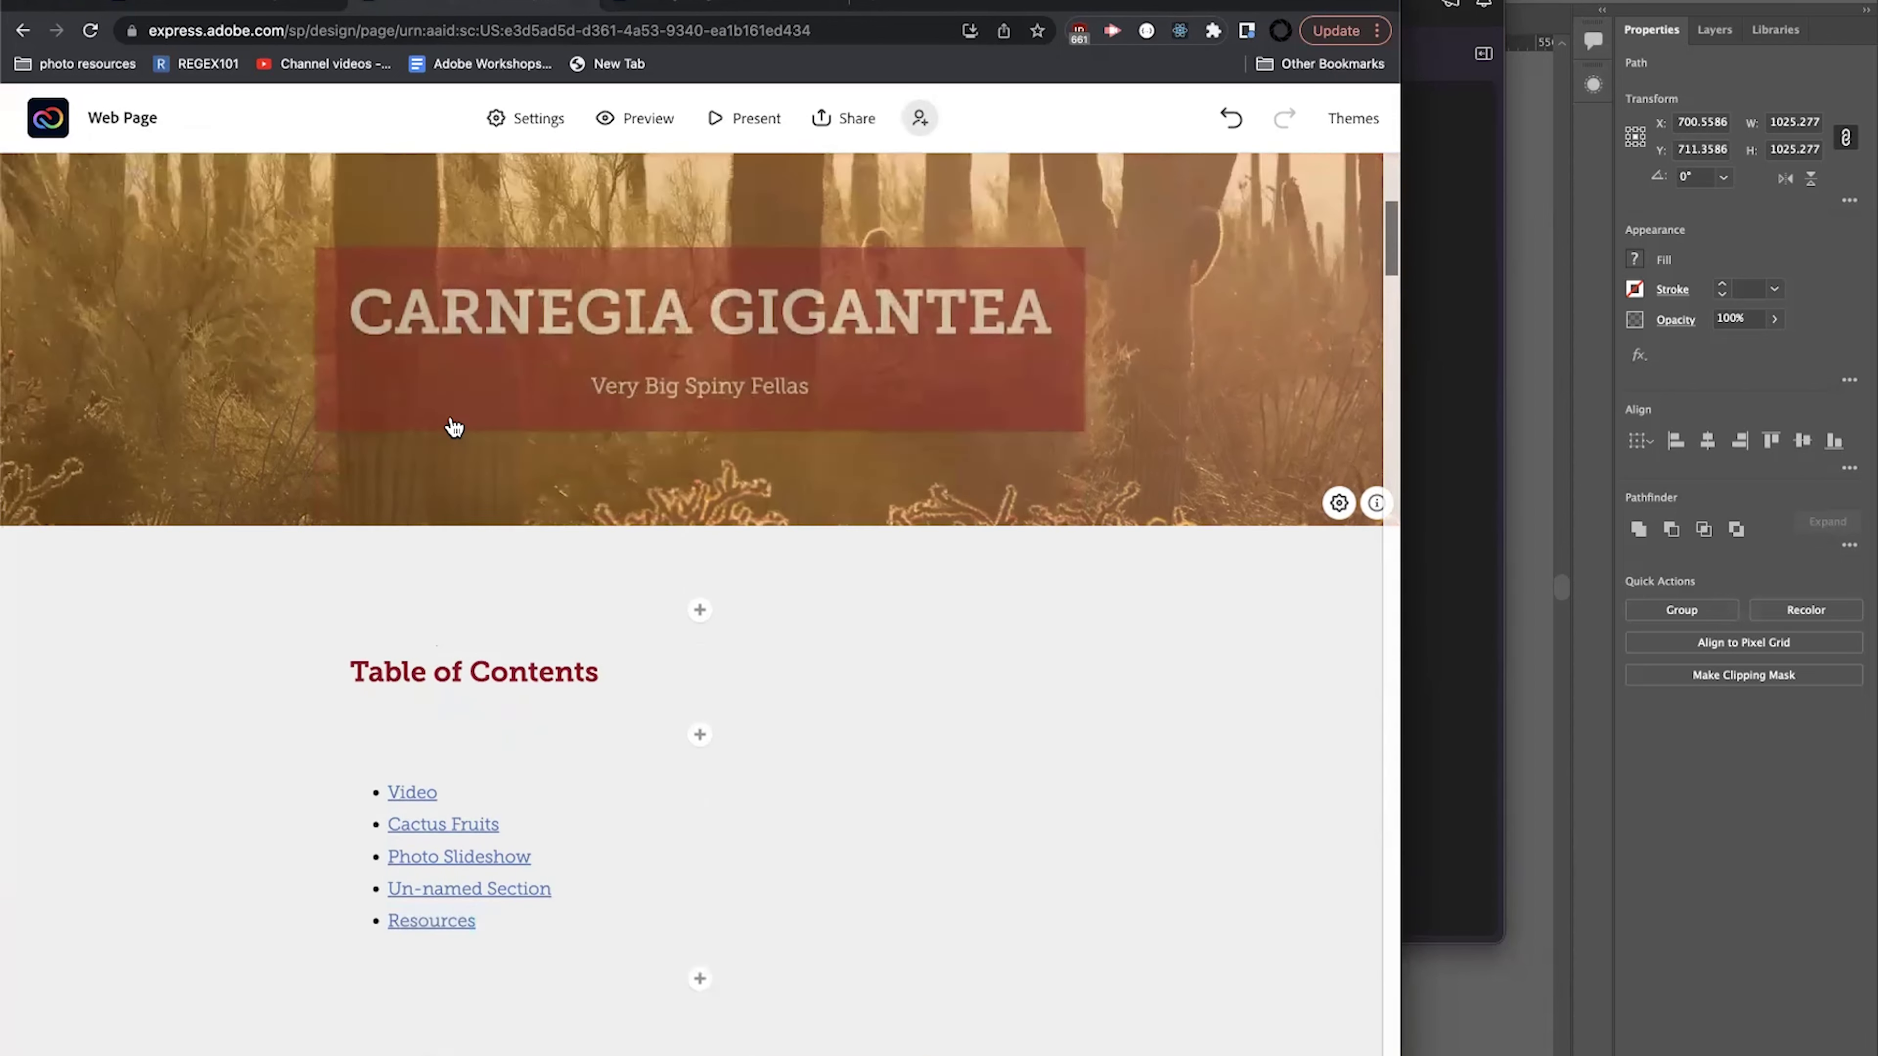
scroll(429, 481, down, 3)
triple_click(361, 452)
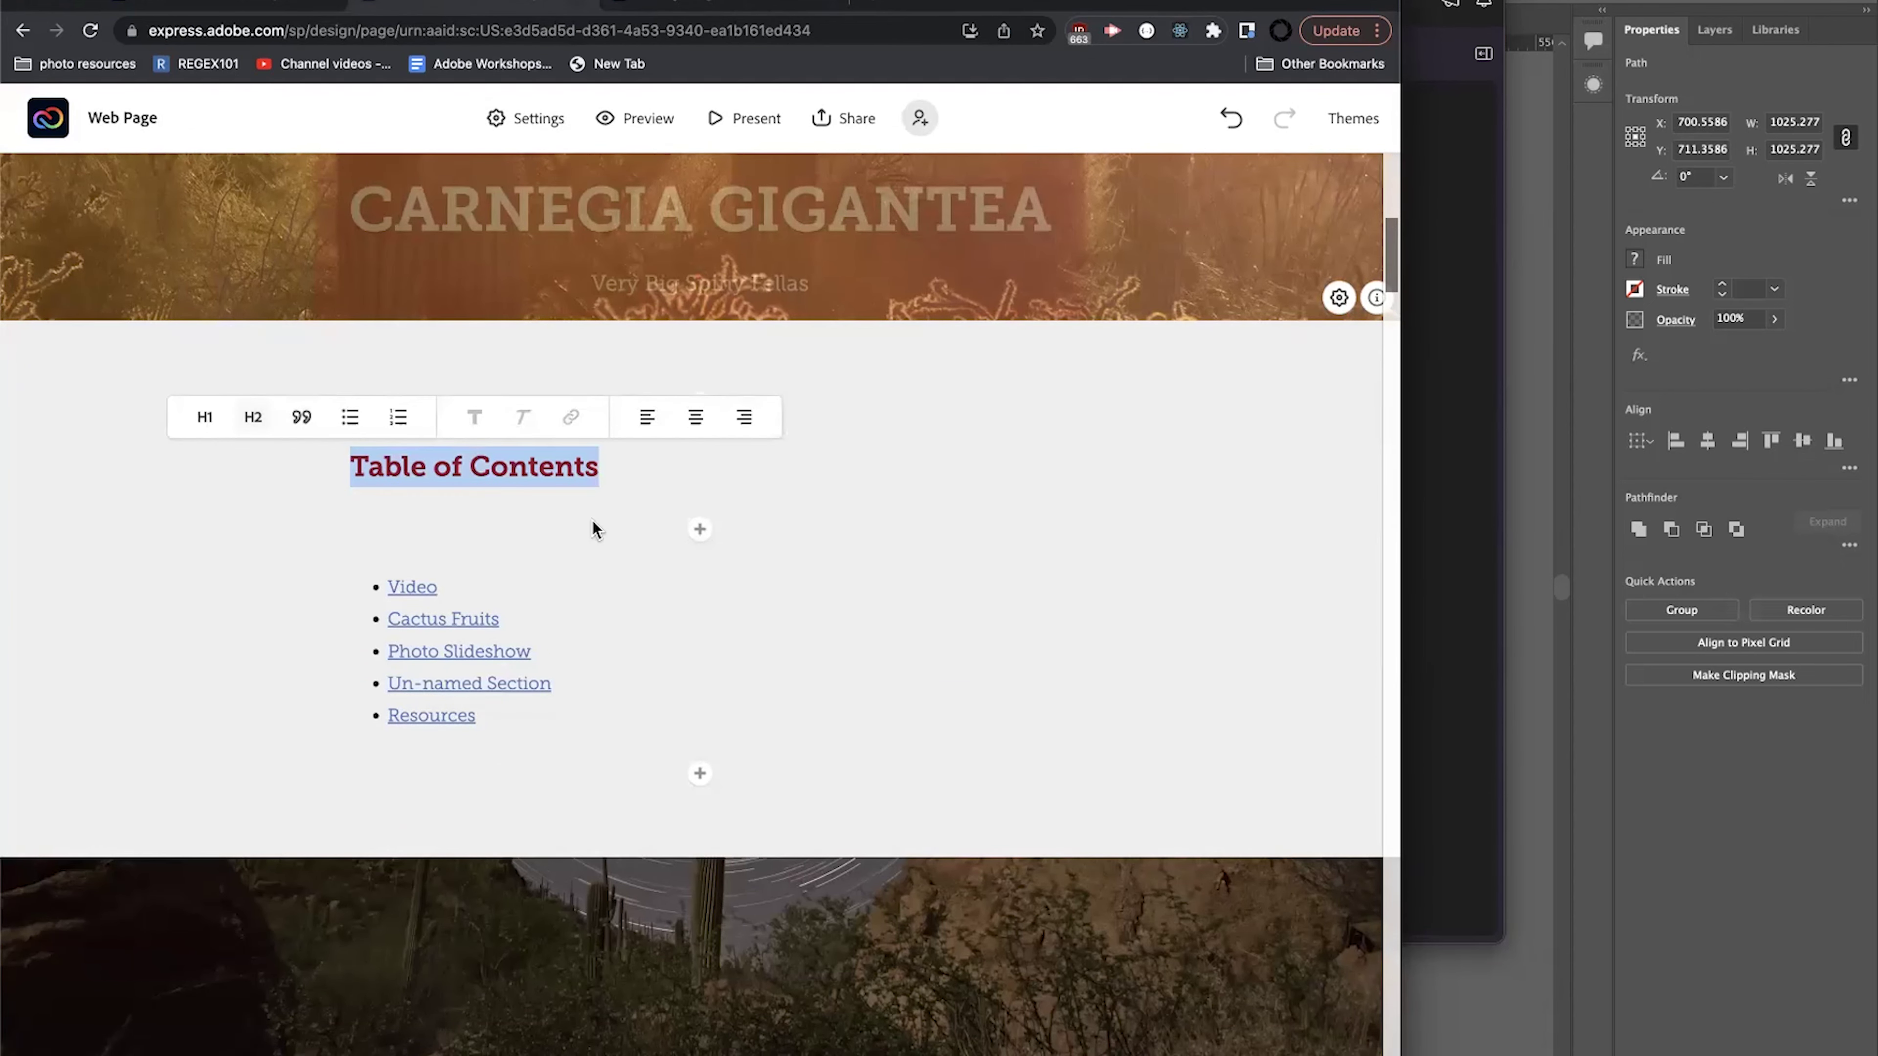
click(651, 13)
click(90, 30)
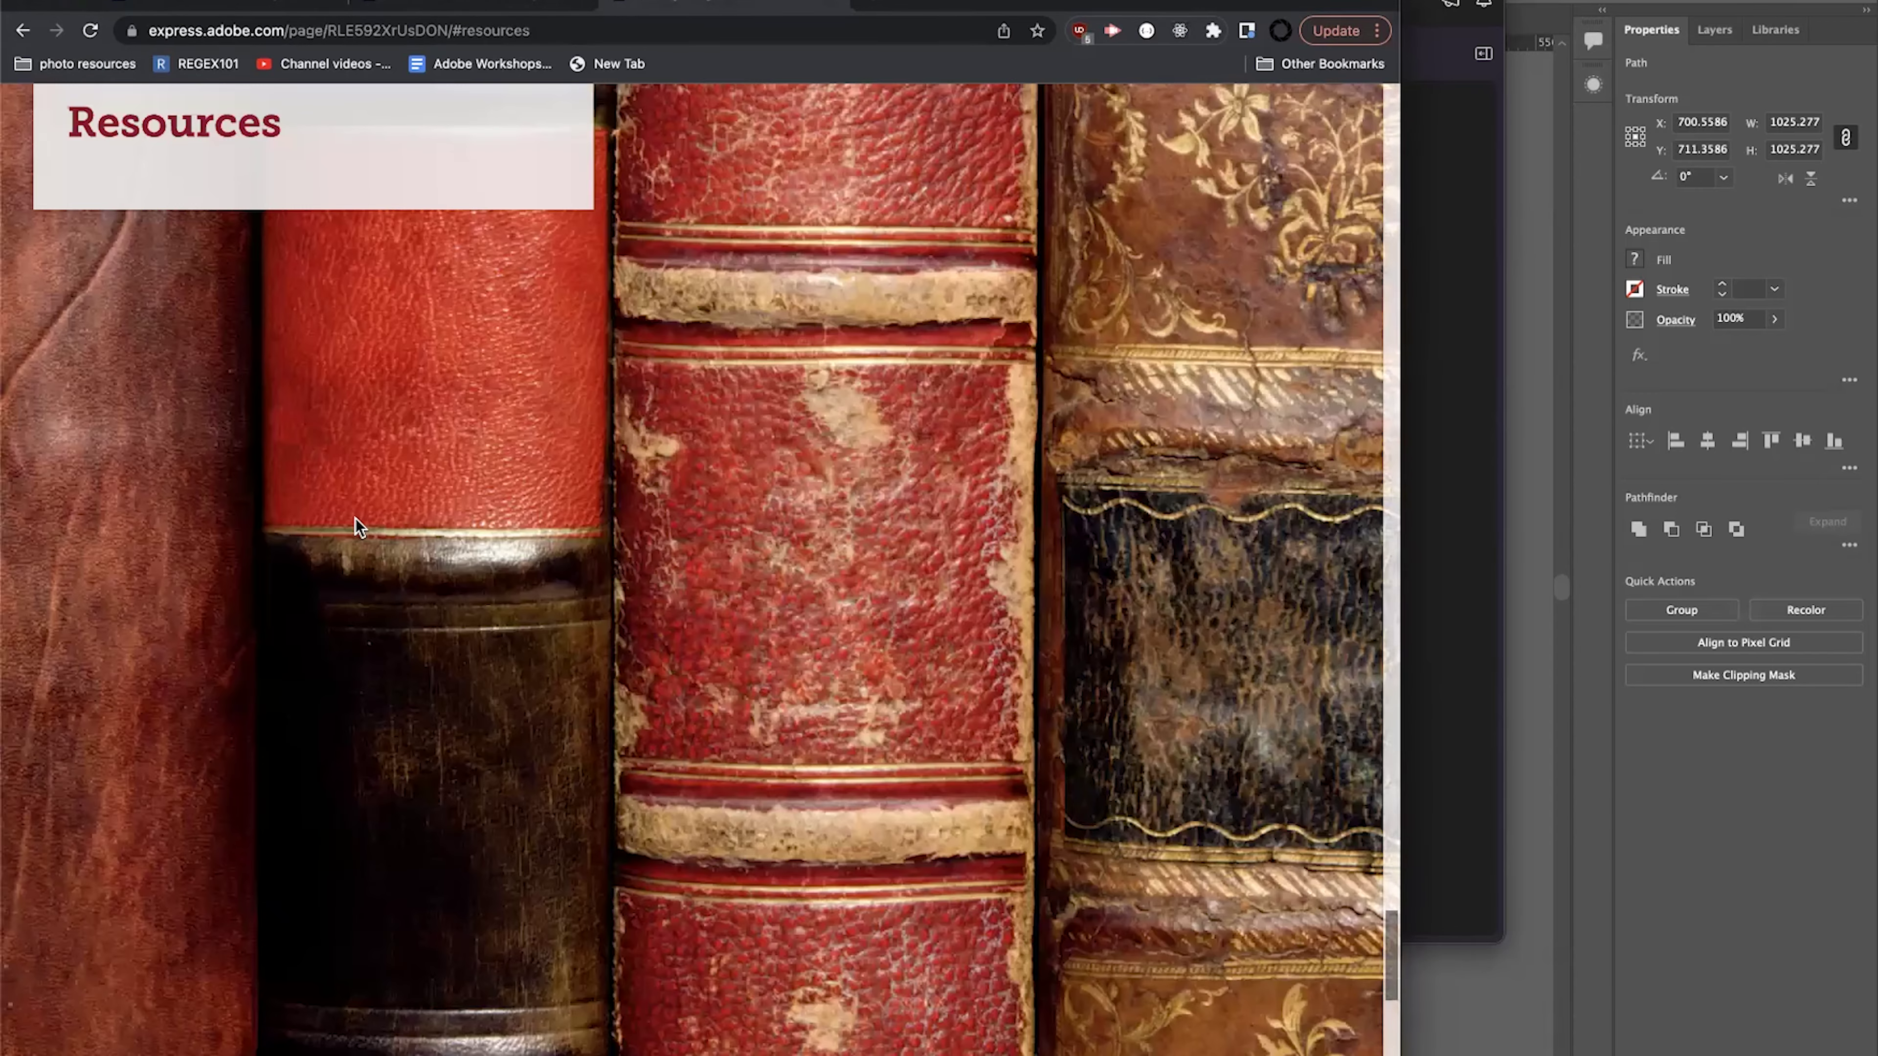
scroll(358, 521, down, 10)
scroll(365, 531, up, 20)
scroll(365, 538, down, 15)
scroll(369, 542, up, 6)
scroll(368, 546, up, 15)
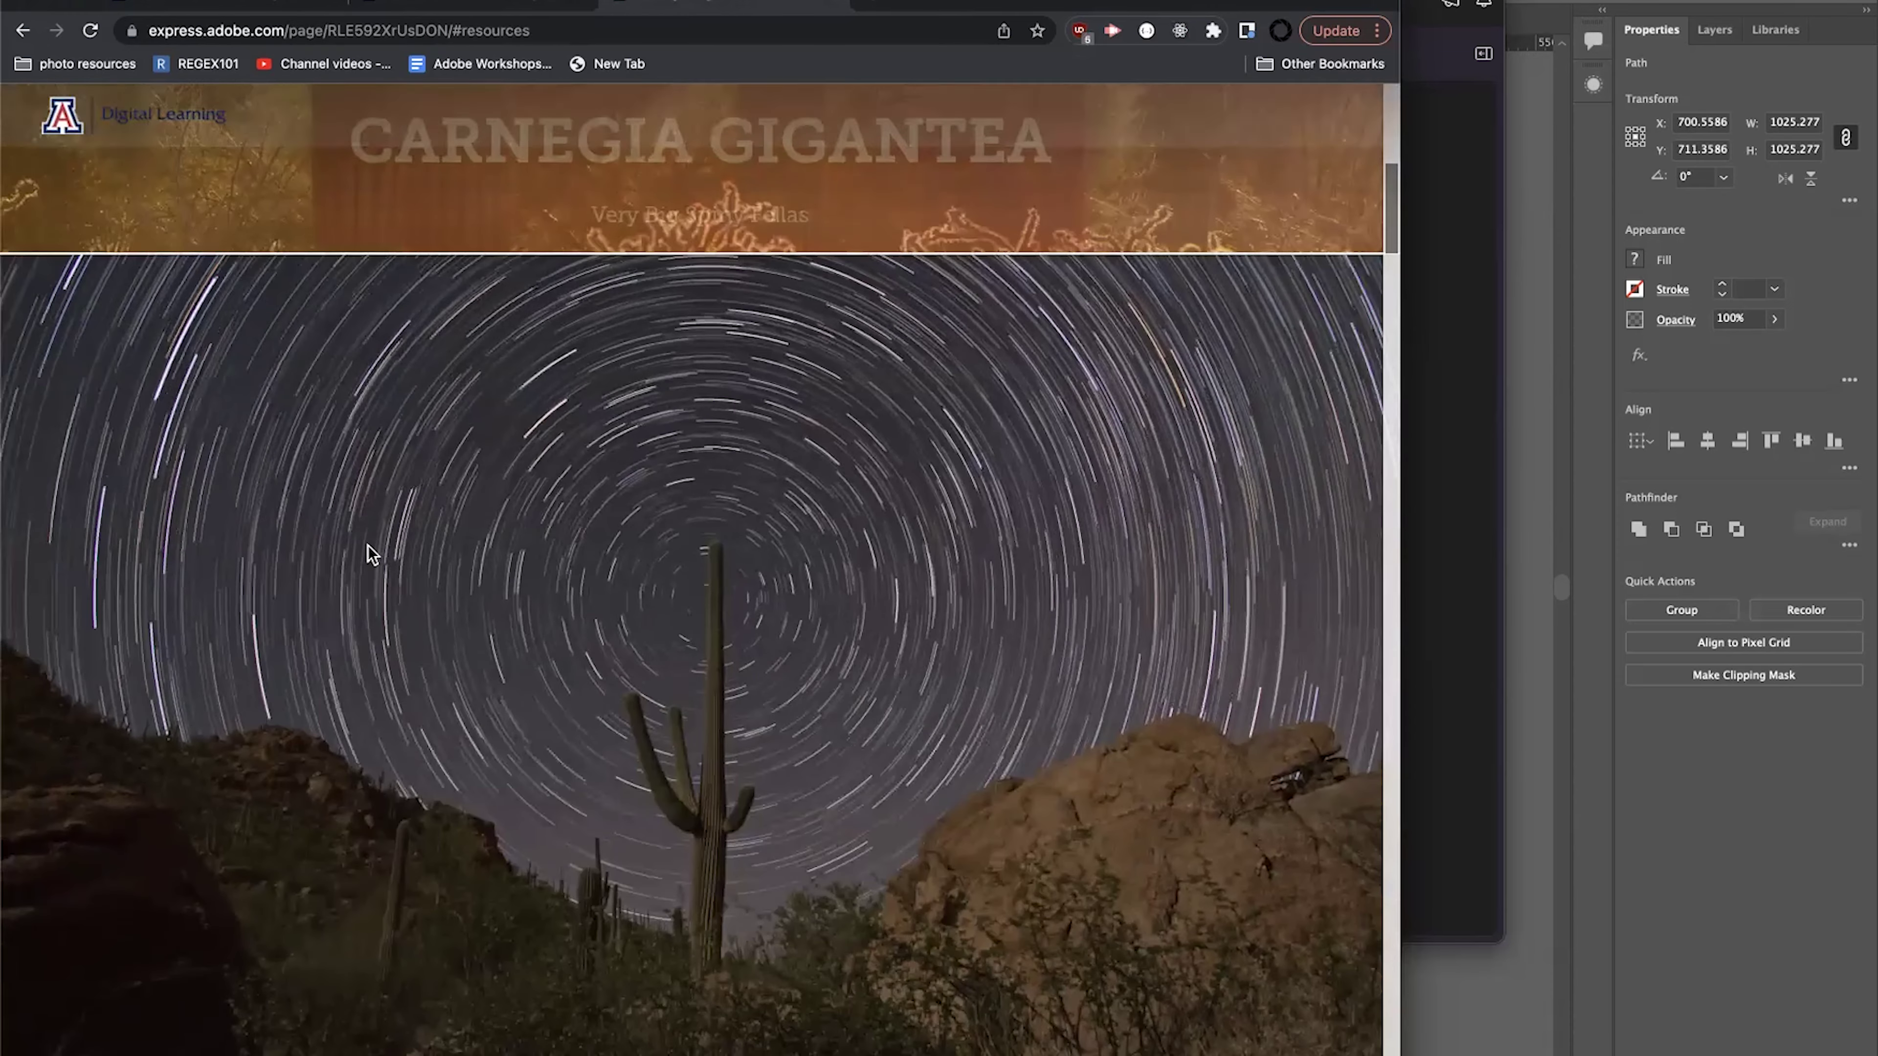
scroll(601, 872, down, 3)
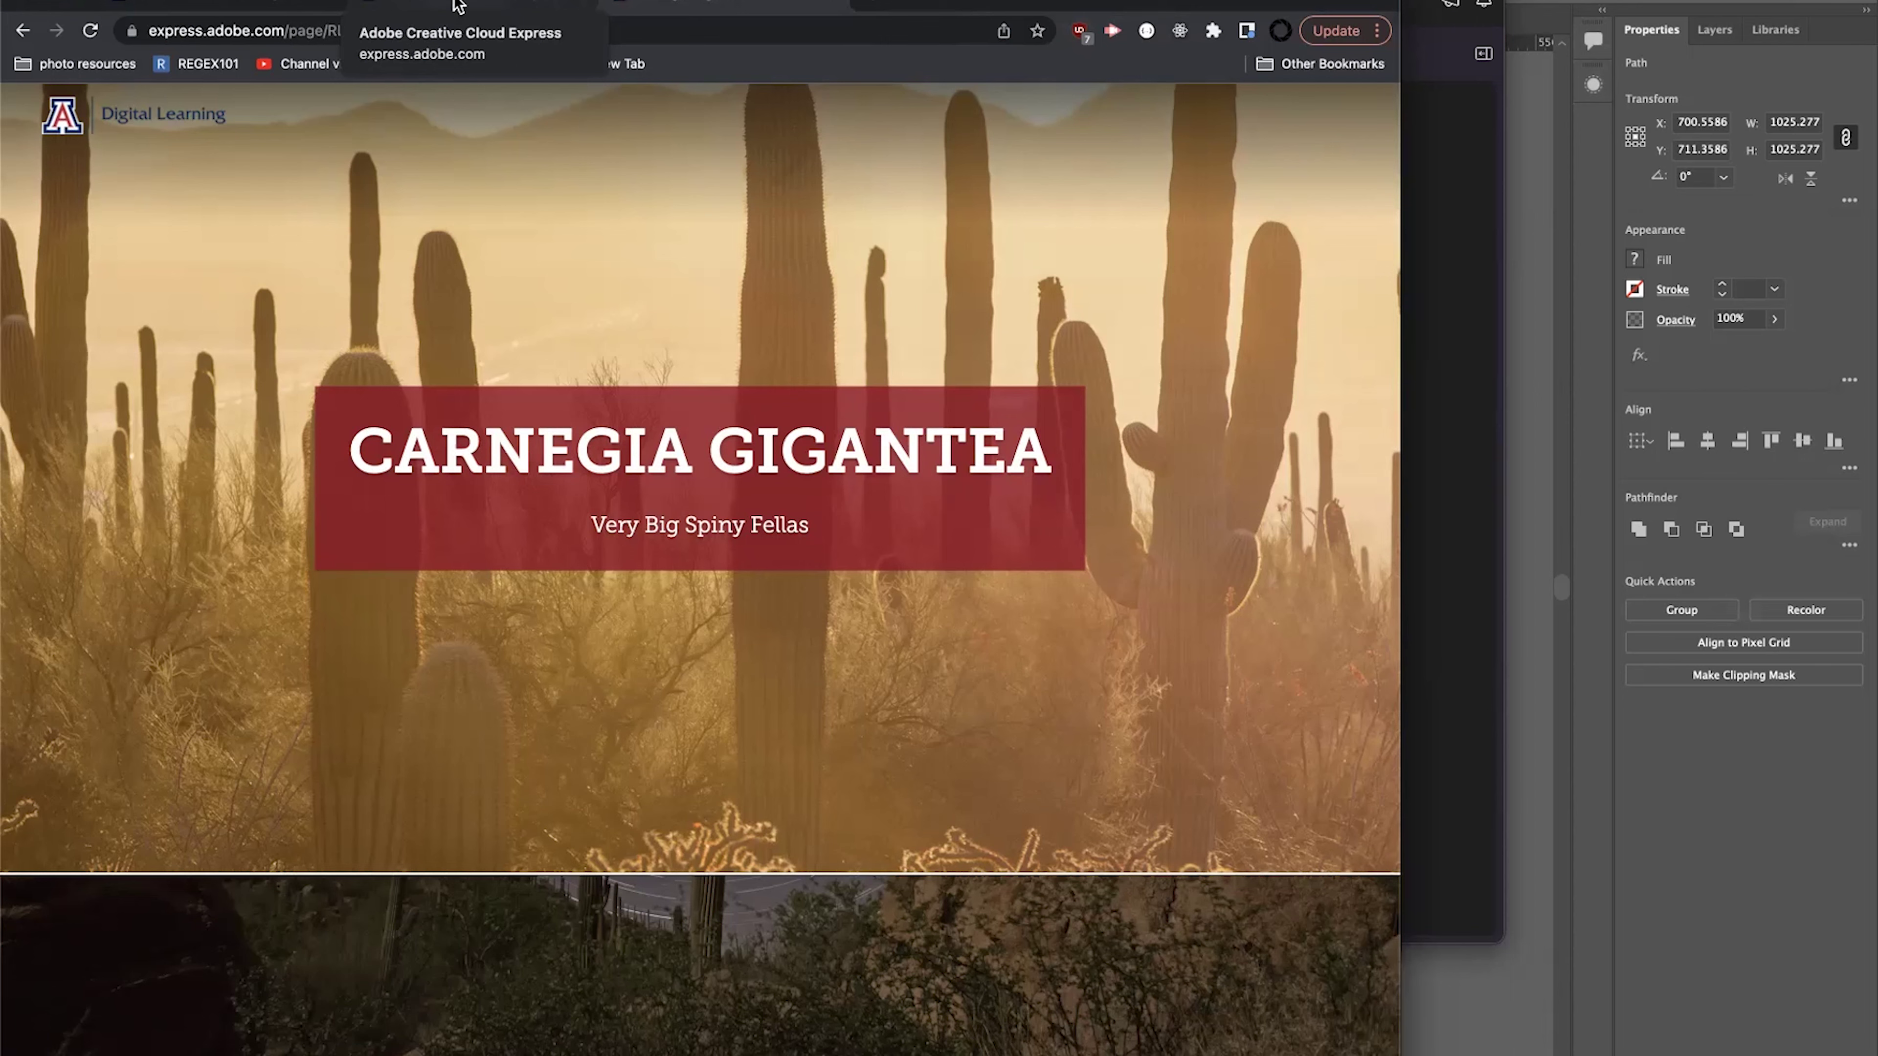
In the editor's publishing options, update the shared link with the latest changes and reload the published page.
click(458, 6)
scroll(745, 578, up, 3)
scroll(660, 562, down, 10)
scroll(661, 562, up, 10)
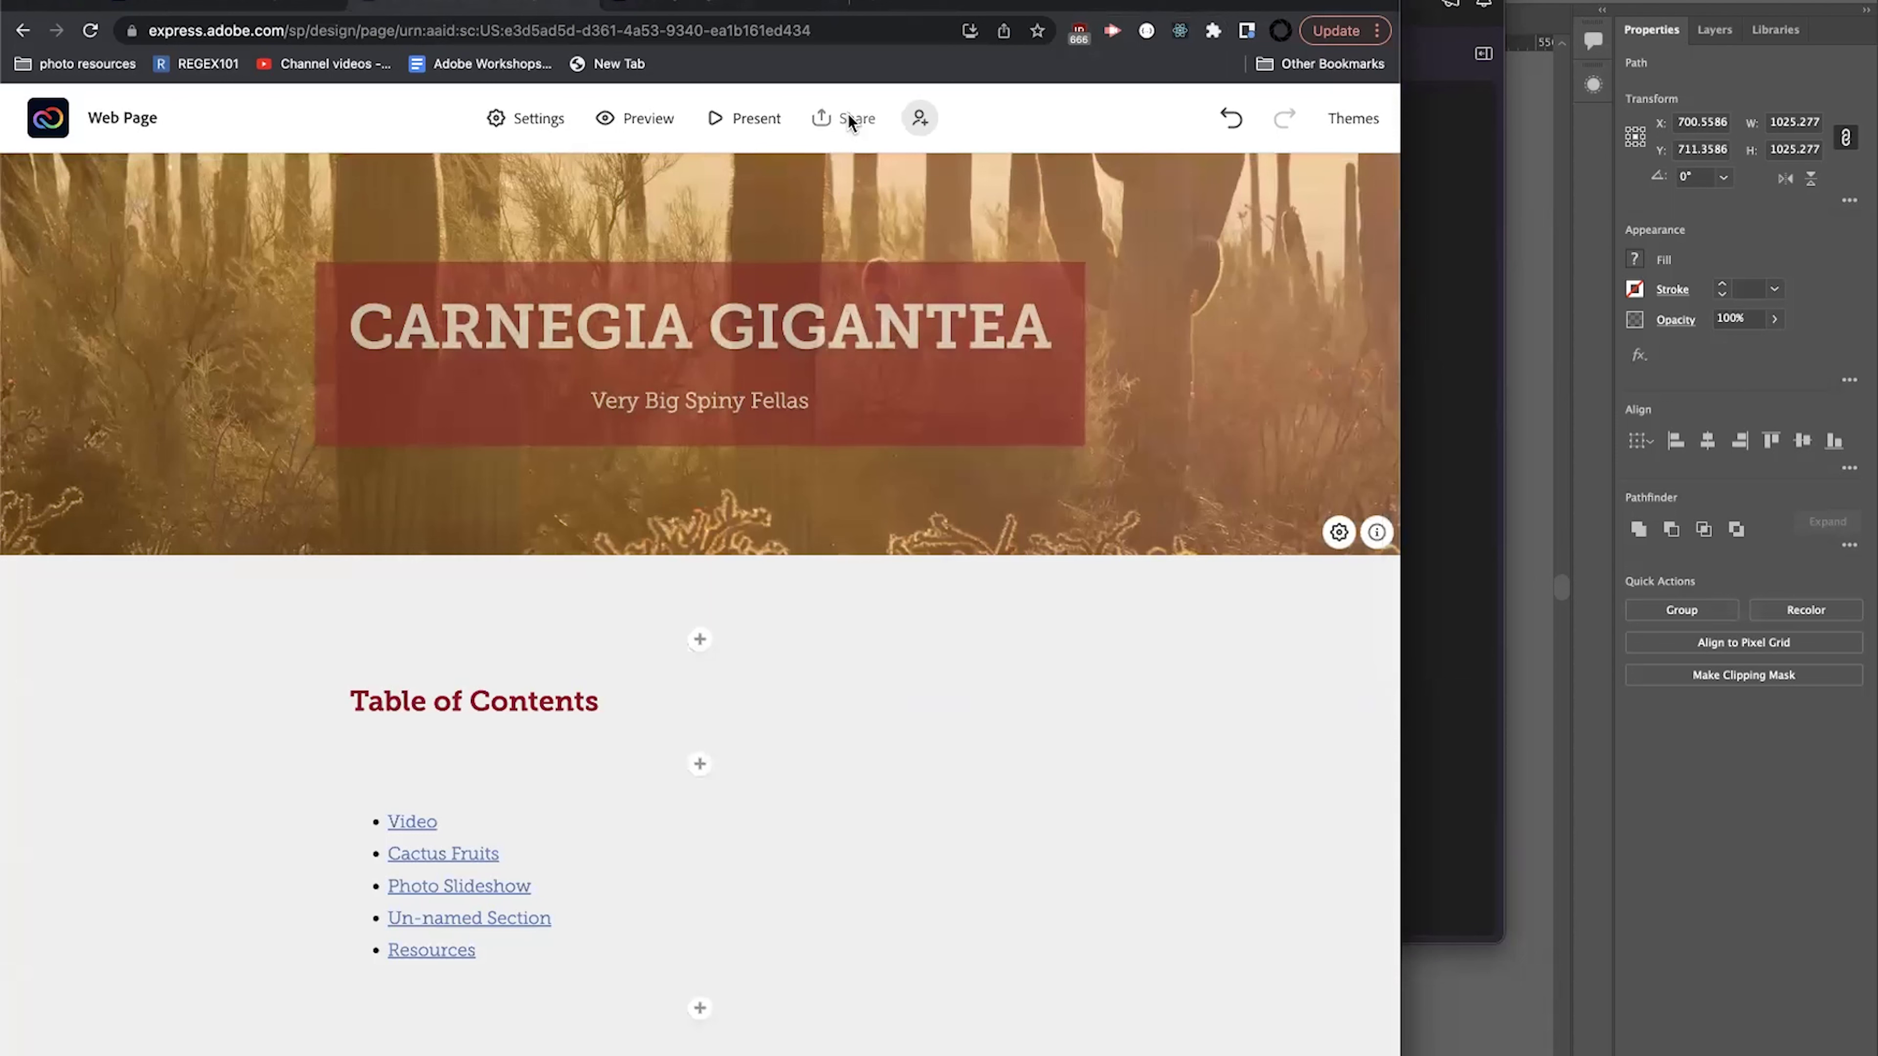
click(848, 117)
click(837, 184)
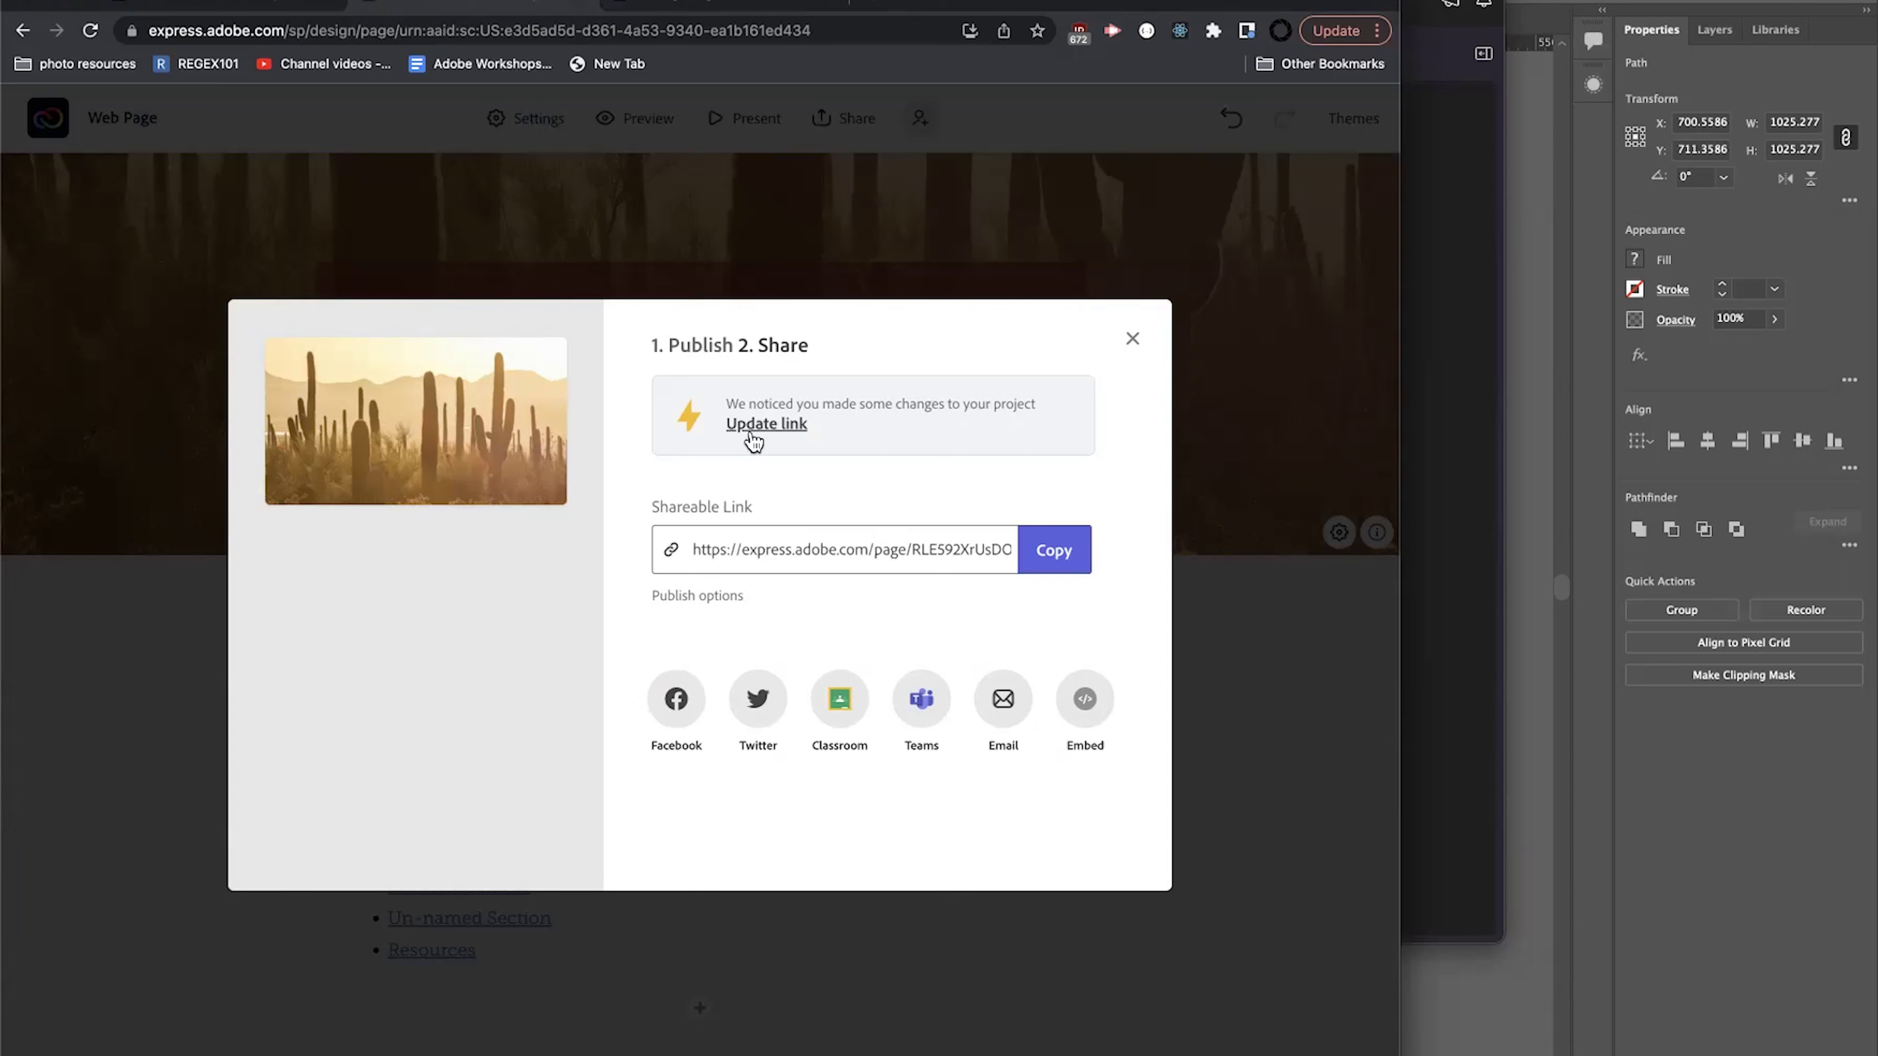
click(751, 433)
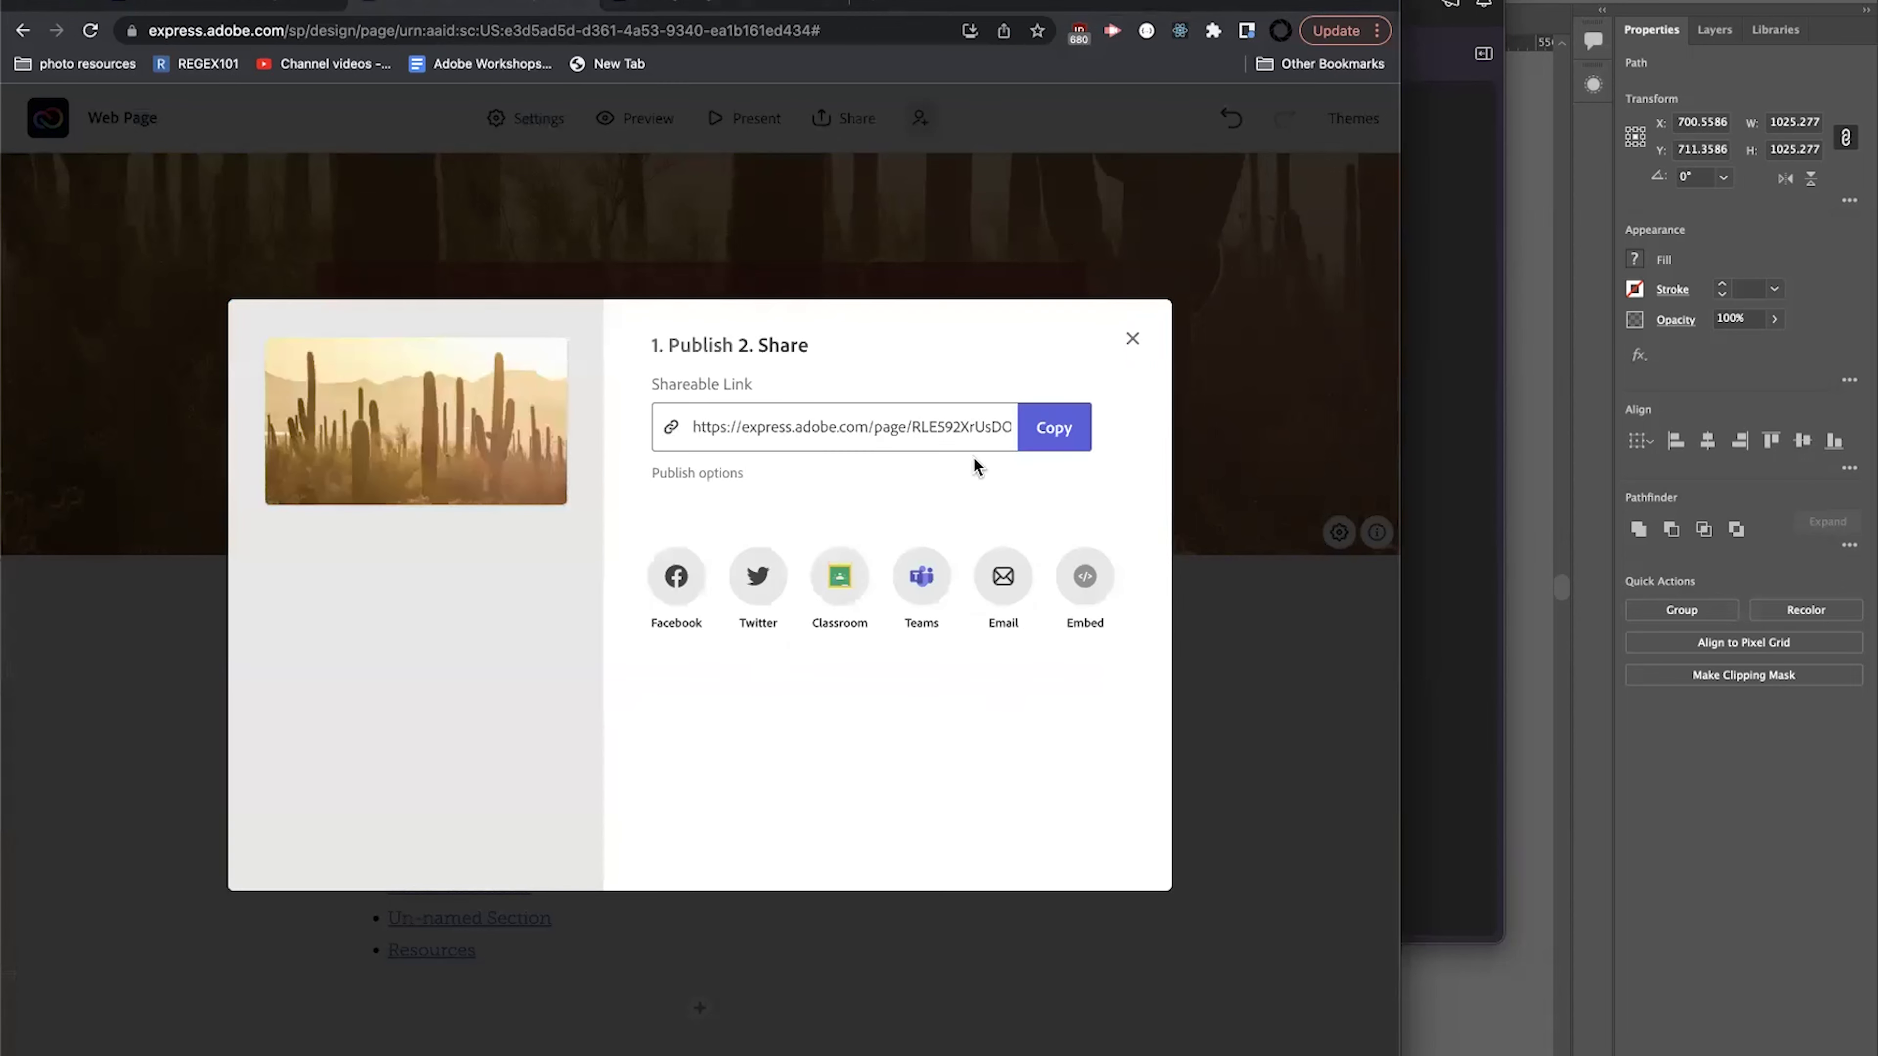
click(1132, 339)
click(639, 4)
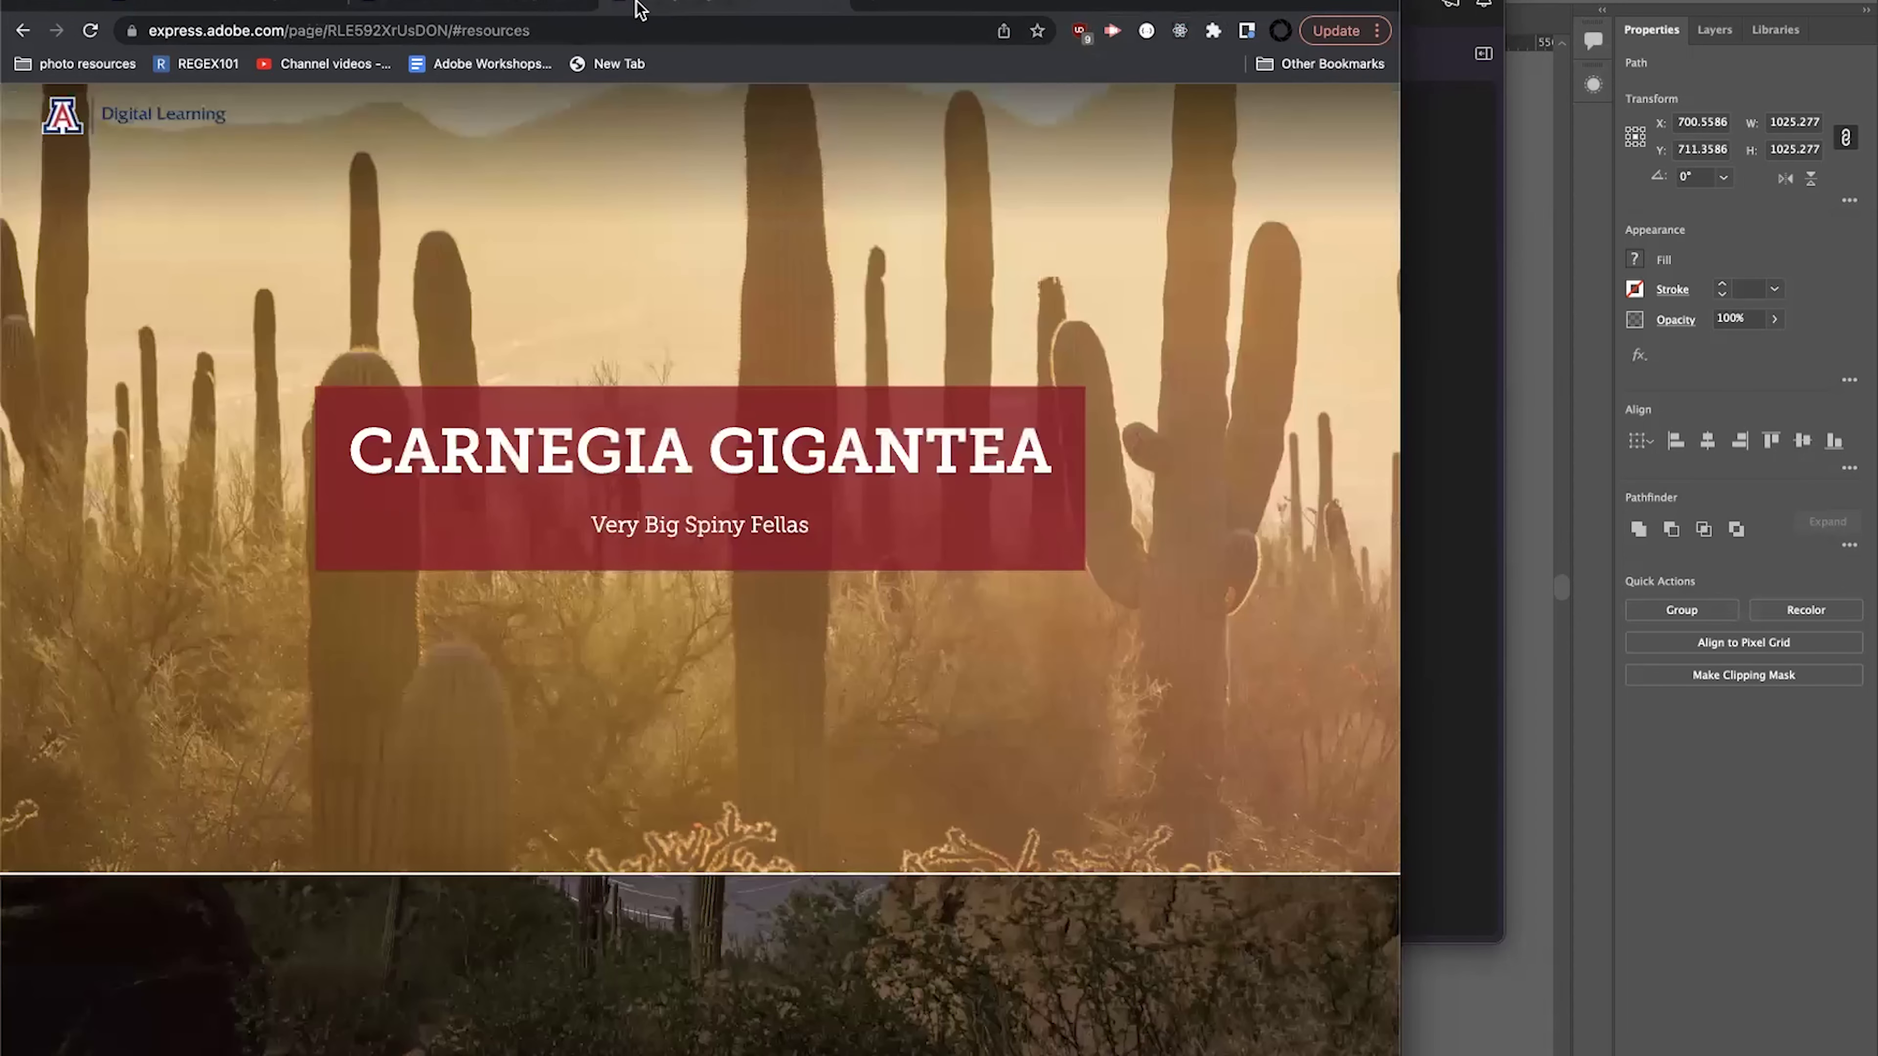
key(super+r)
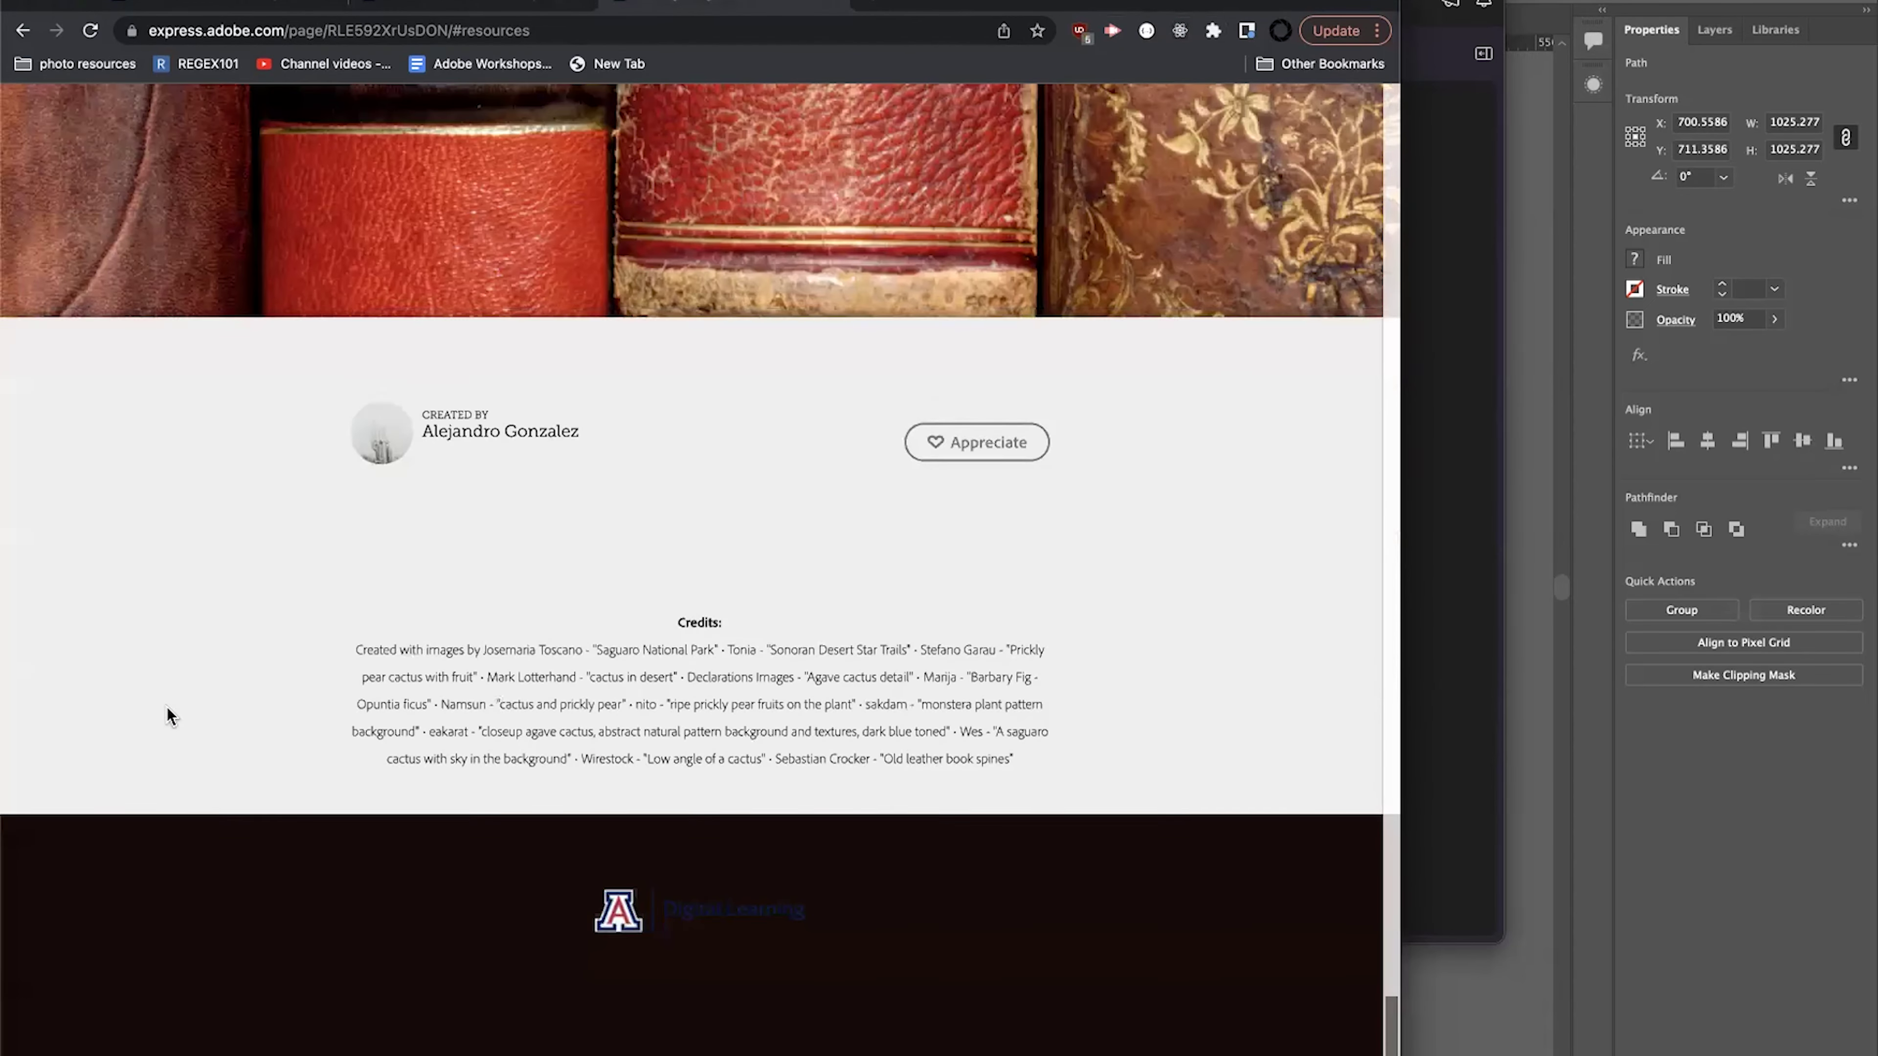
Test the Video and Cactus Fruits links in the published page's Table of Contents, returning to the list after each one.
scroll(169, 704, down, 10)
scroll(169, 704, up, 8)
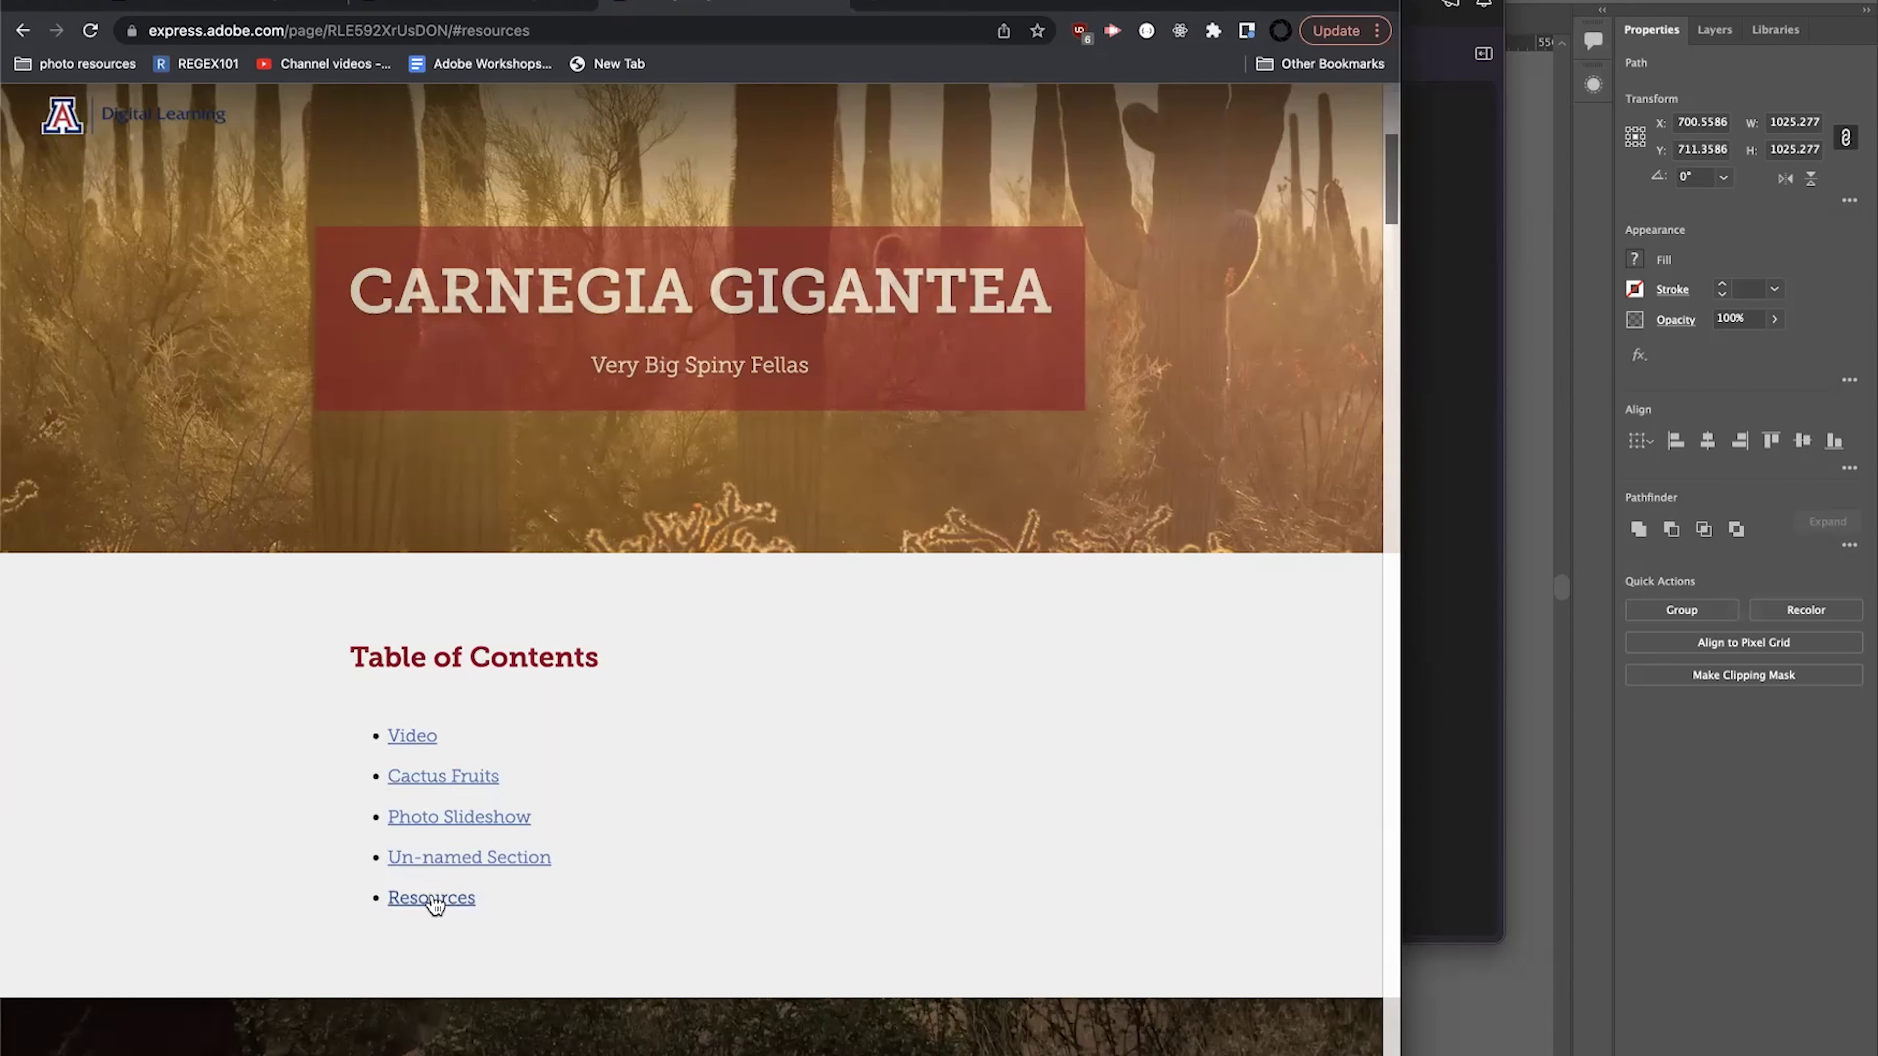
click(404, 738)
scroll(404, 738, up, 12)
scroll(418, 766, down, 10)
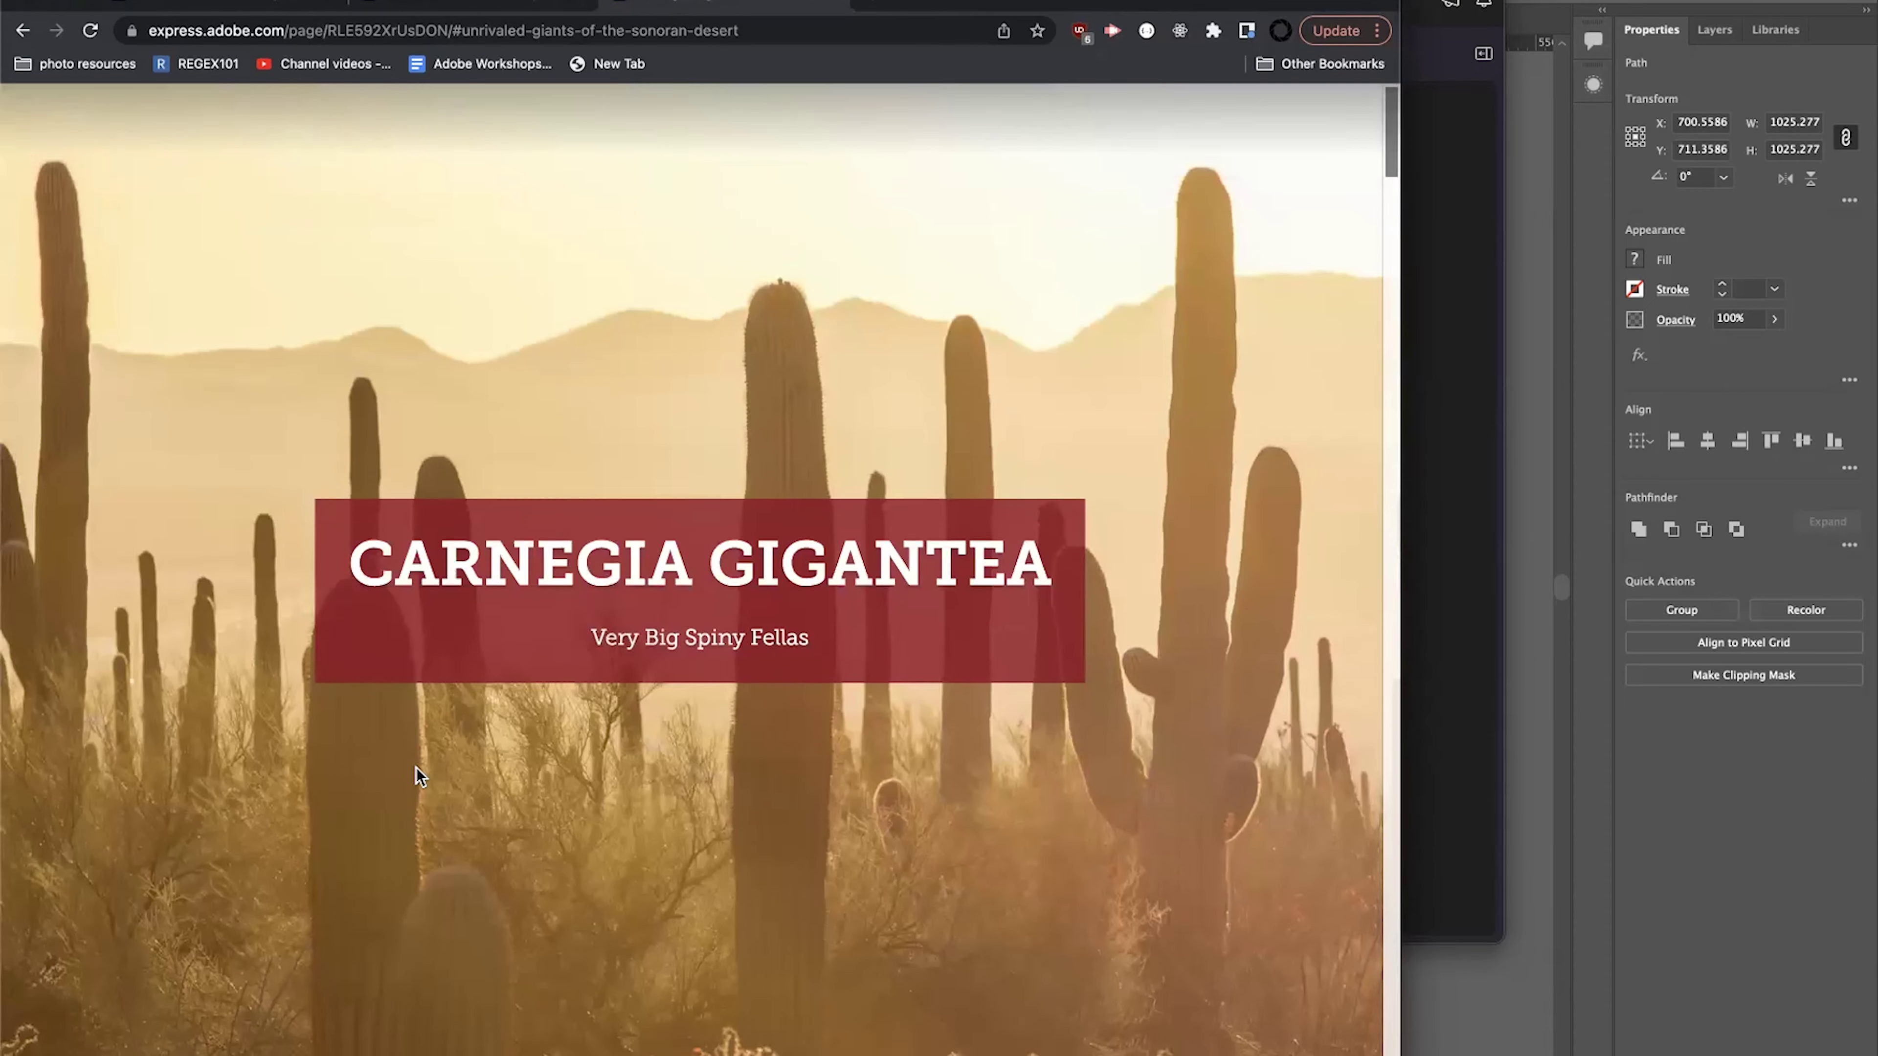
scroll(414, 762, up, 10)
scroll(413, 753, down, 10)
scroll(412, 755, up, 7)
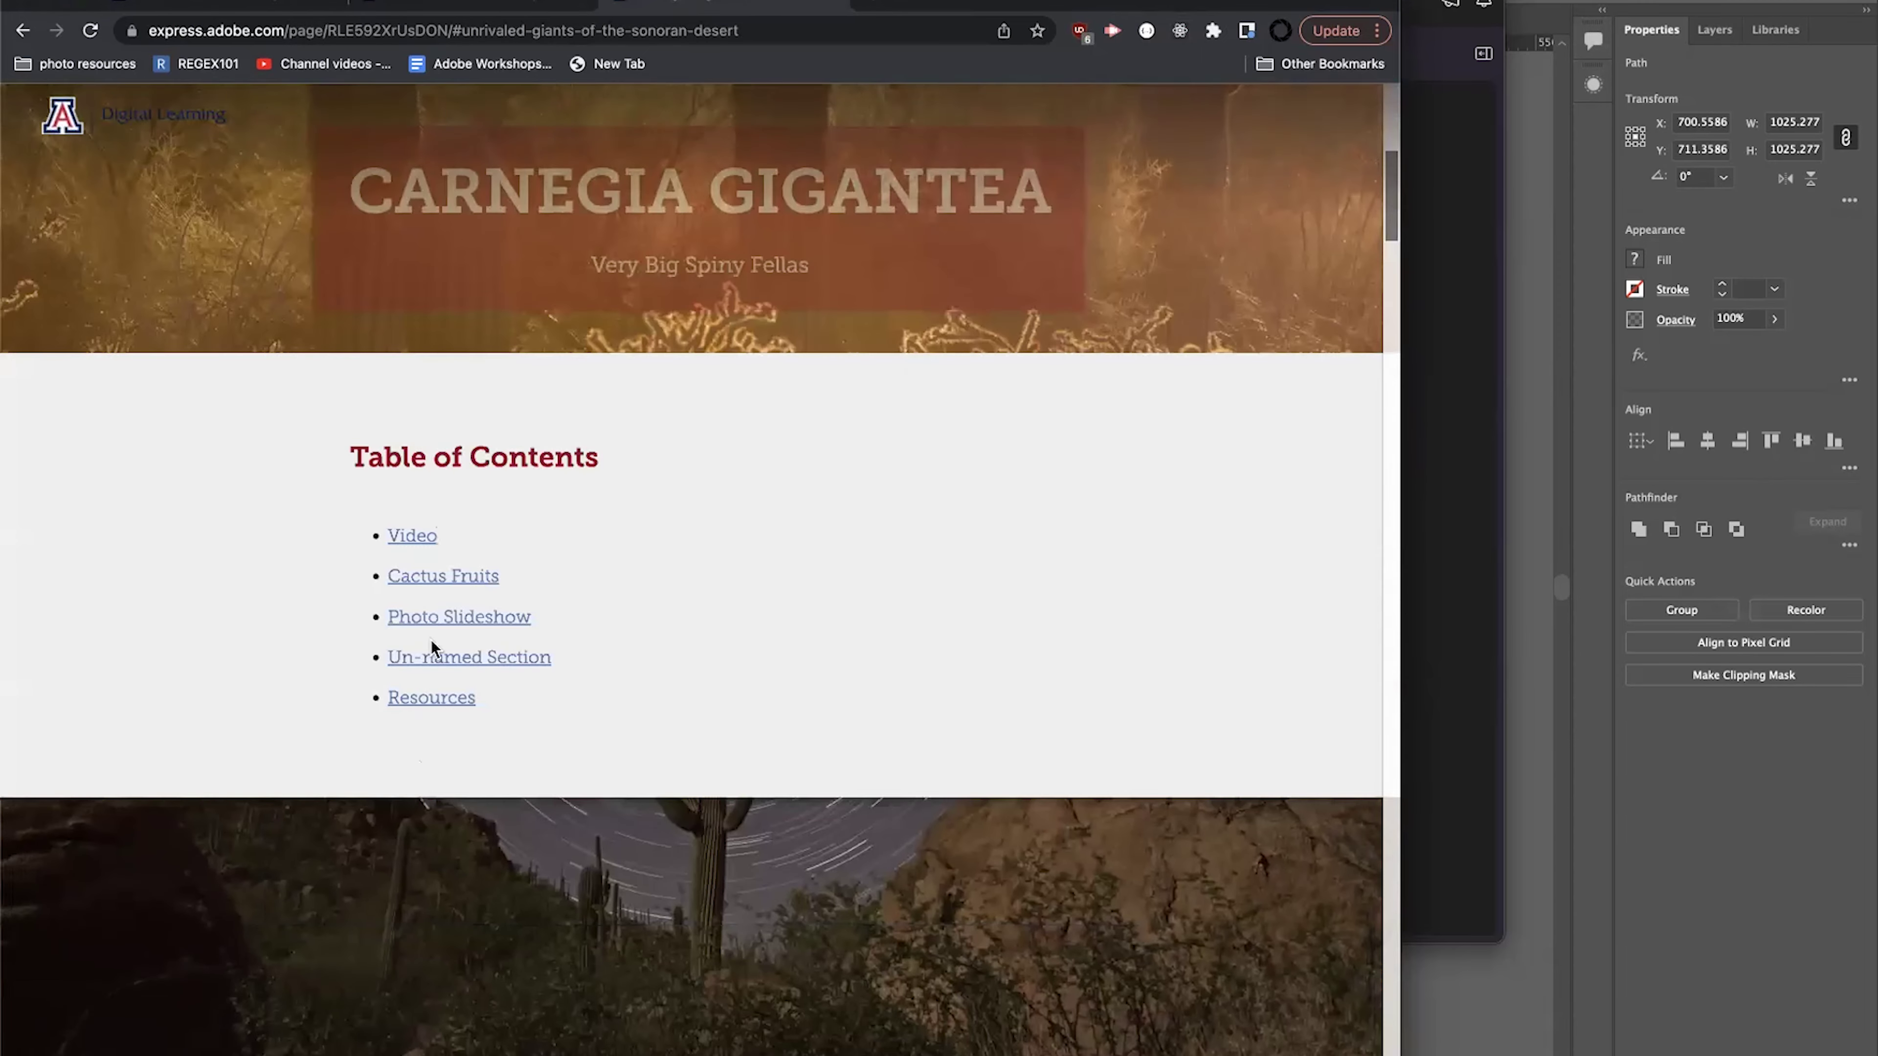
click(443, 575)
scroll(432, 580, up, 10)
scroll(452, 521, up, 10)
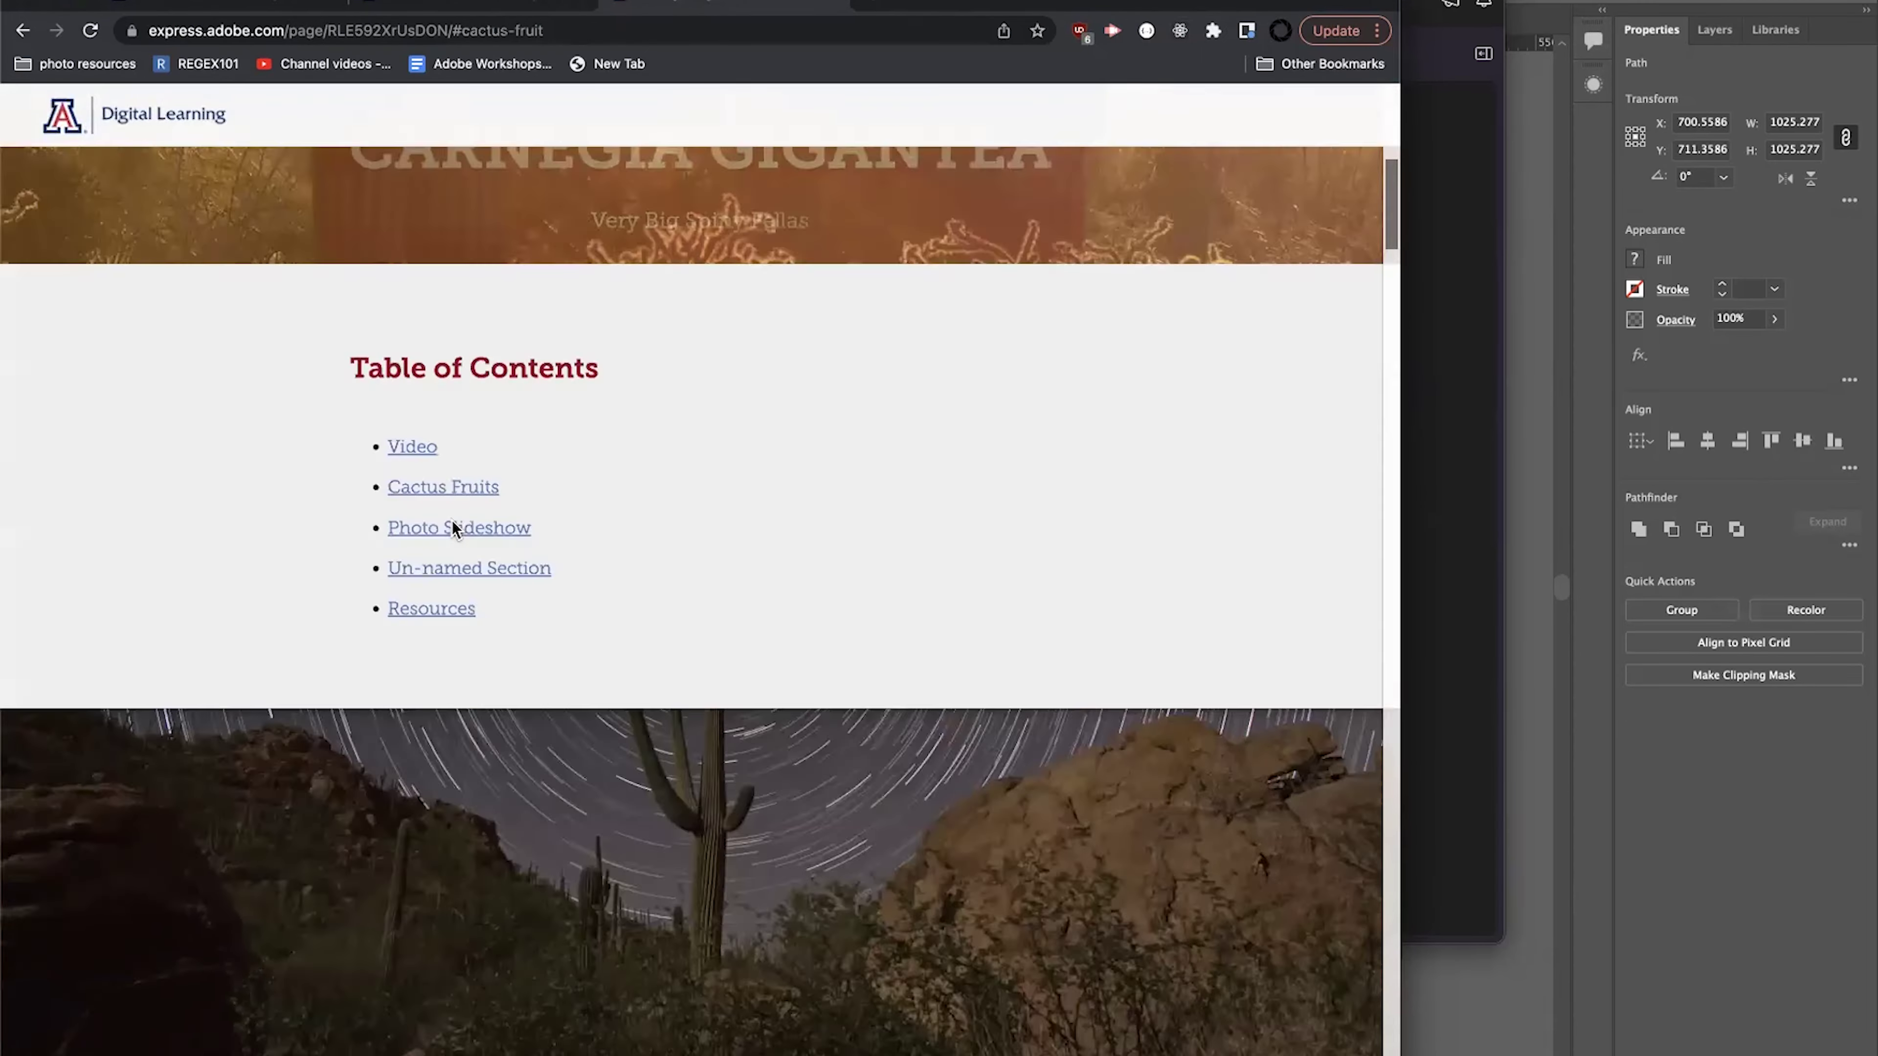
scroll(449, 524, down, 5)
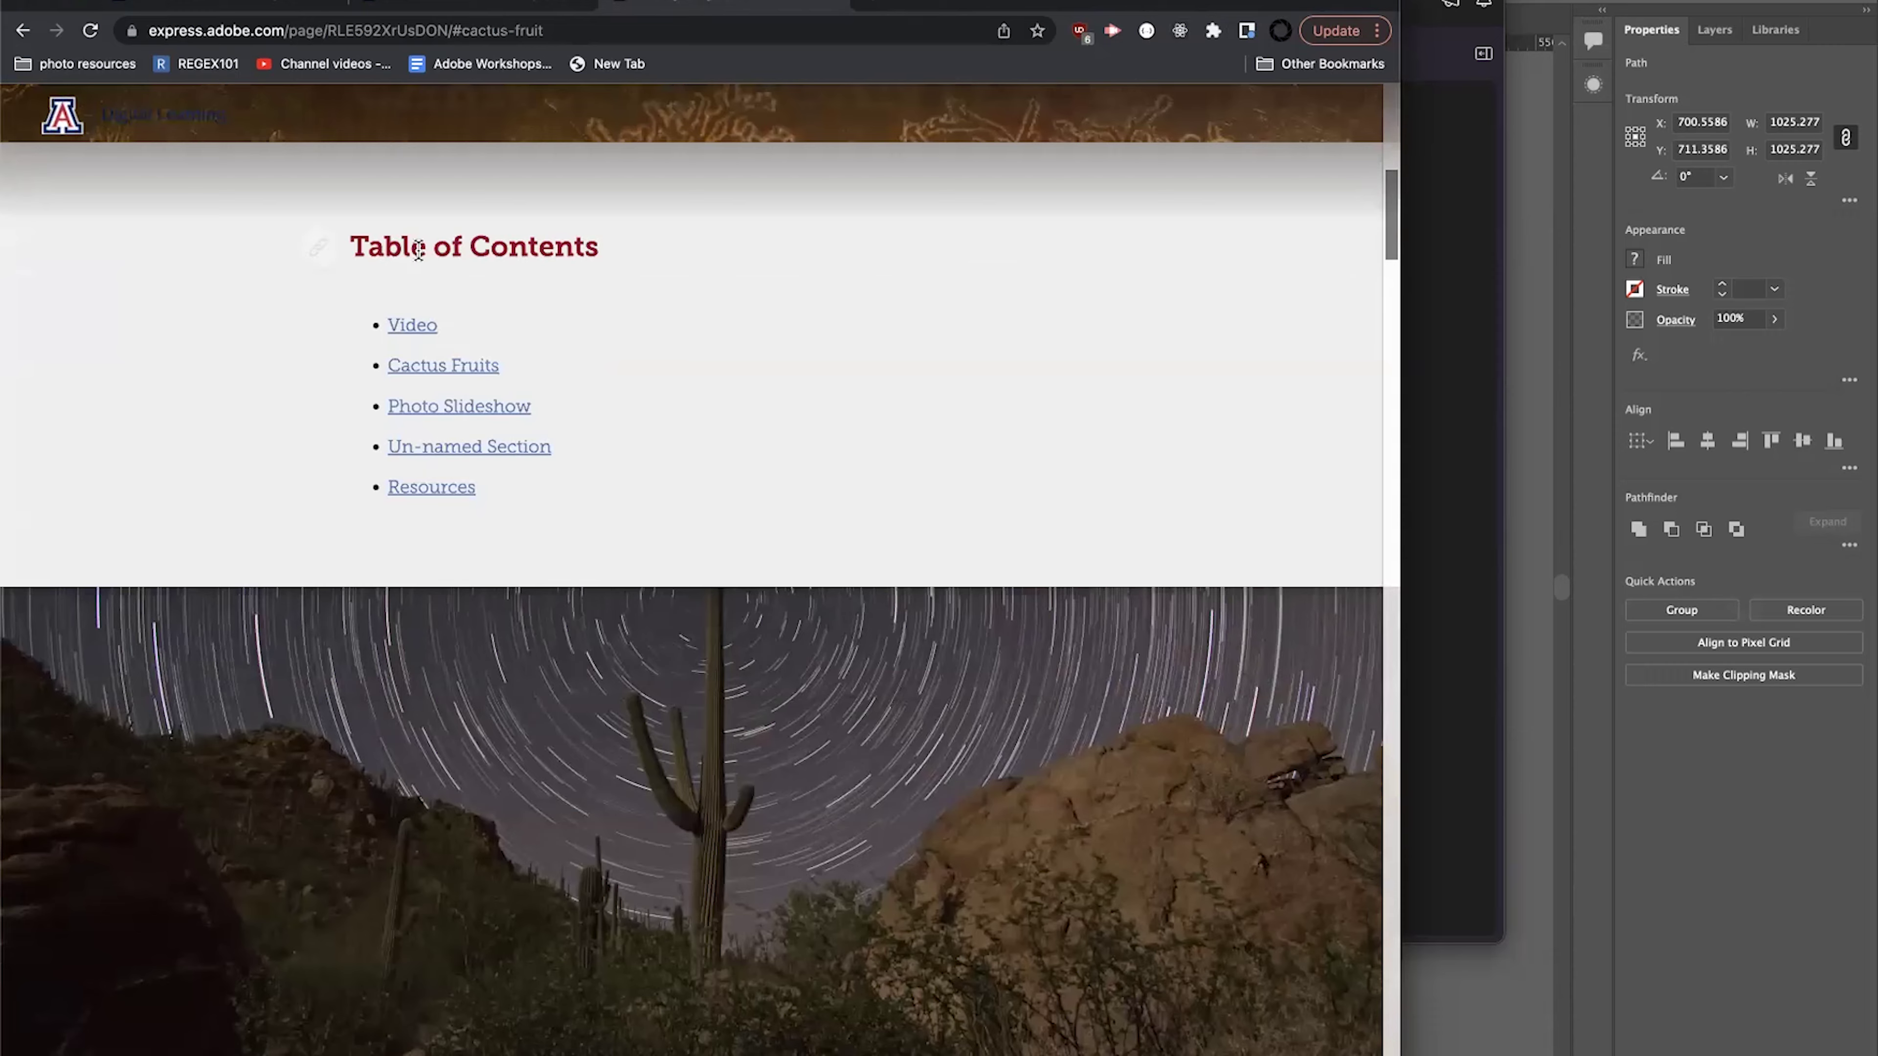
Copy the Table of Contents heading's anchor link and, in the page editor, add the text "Back to Contents" below the video section's last paragraph.
click(324, 247)
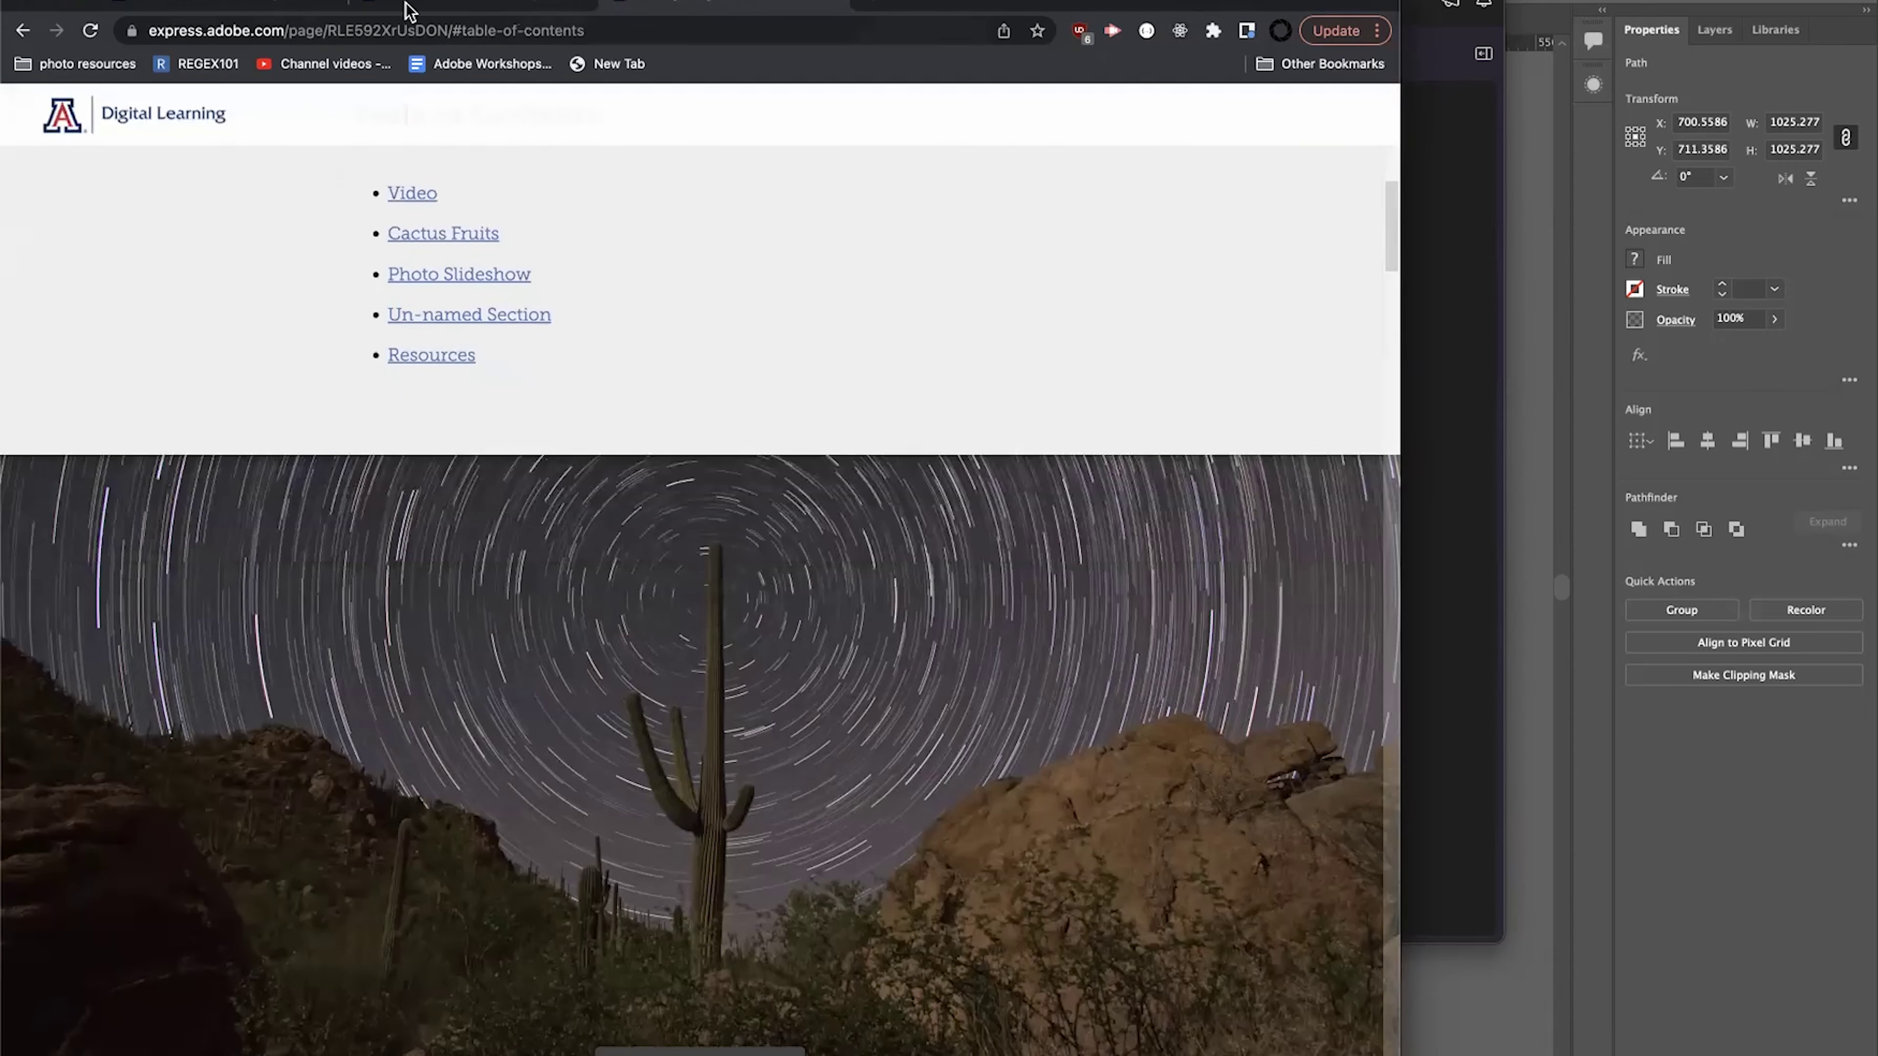
click(410, 12)
scroll(654, 821, down, 10)
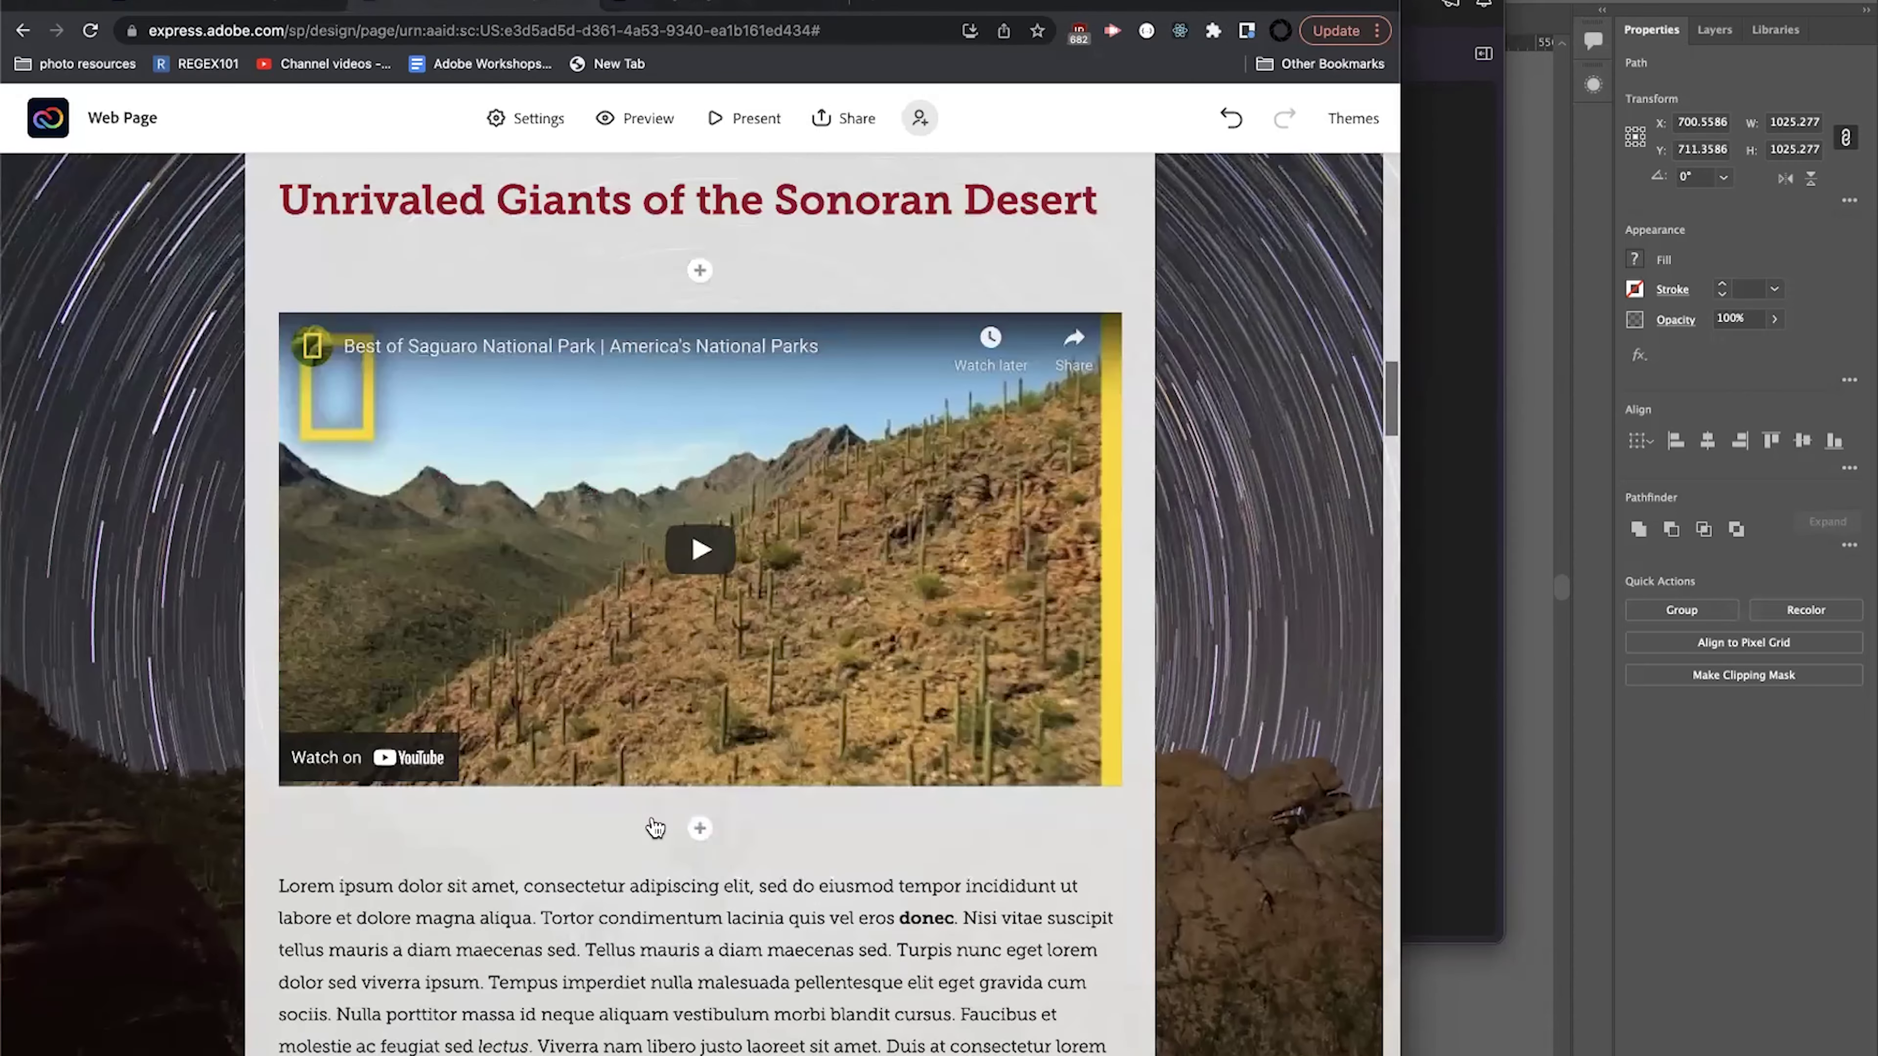
scroll(655, 821, down, 15)
click(698, 449)
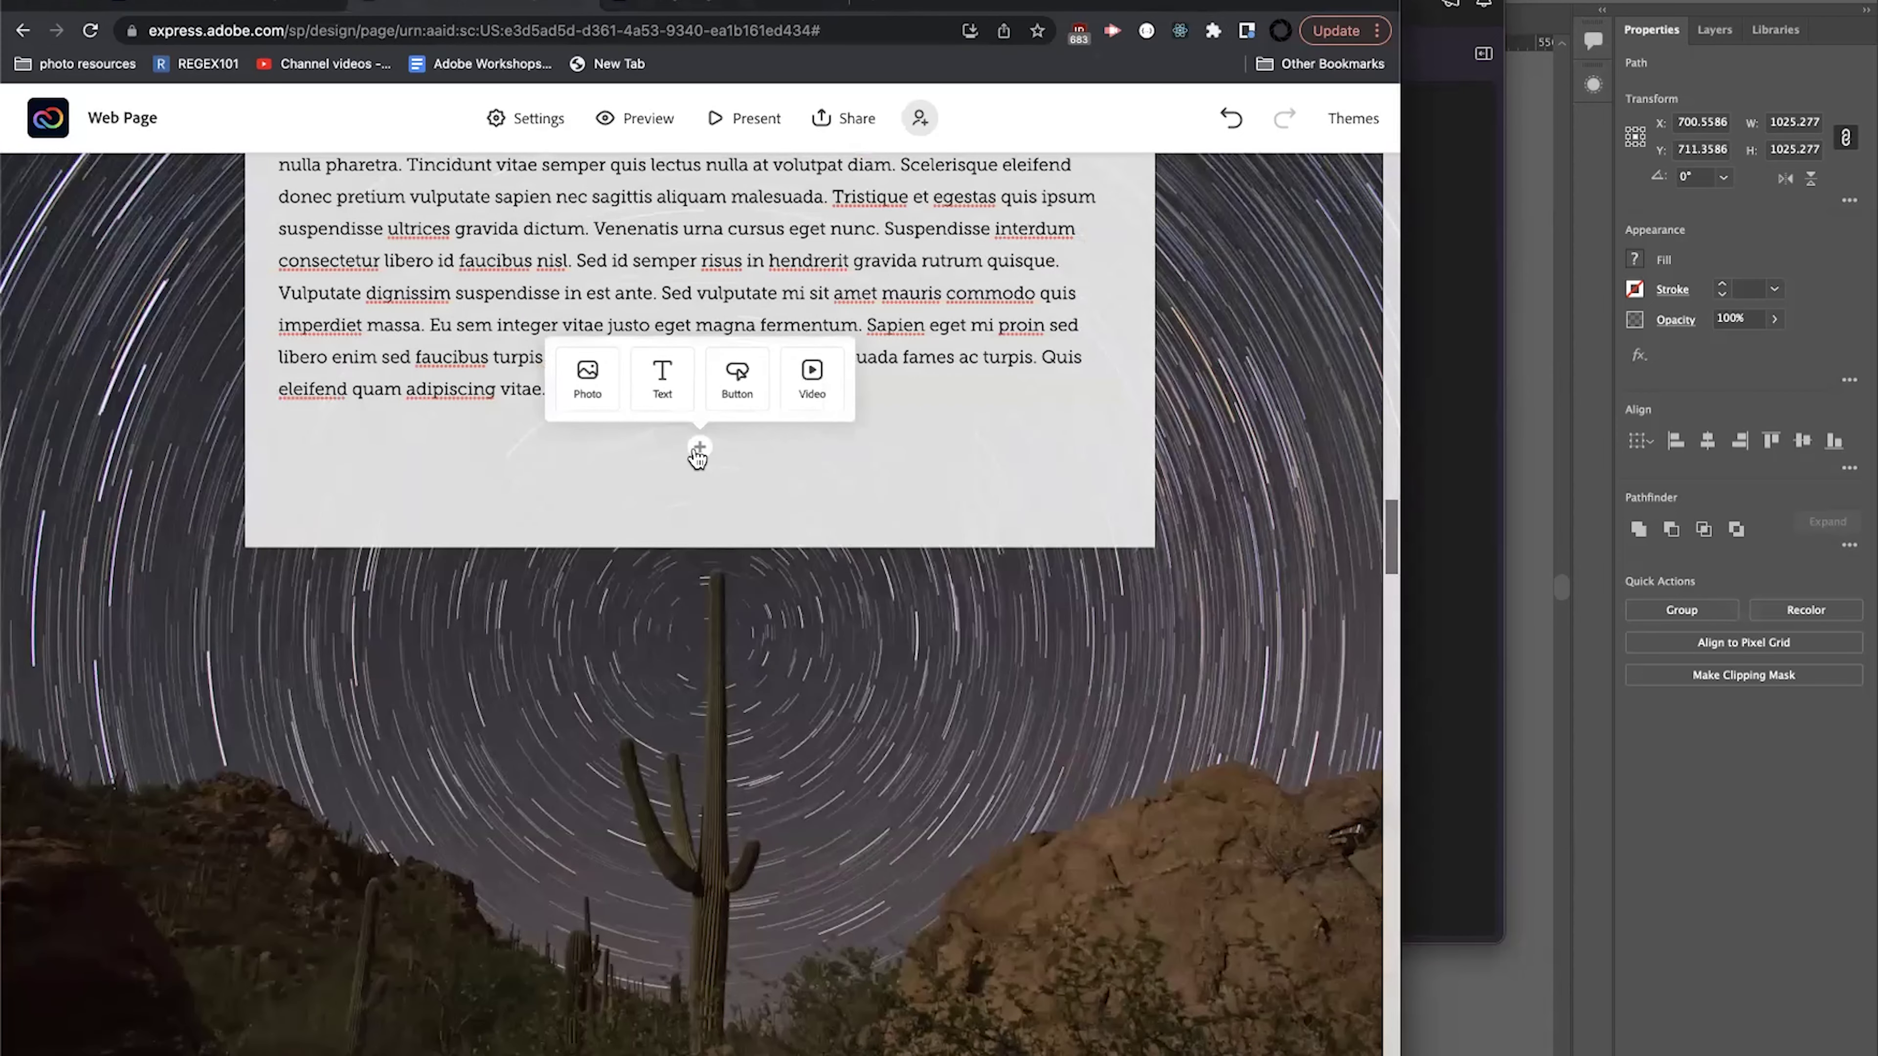
click(660, 406)
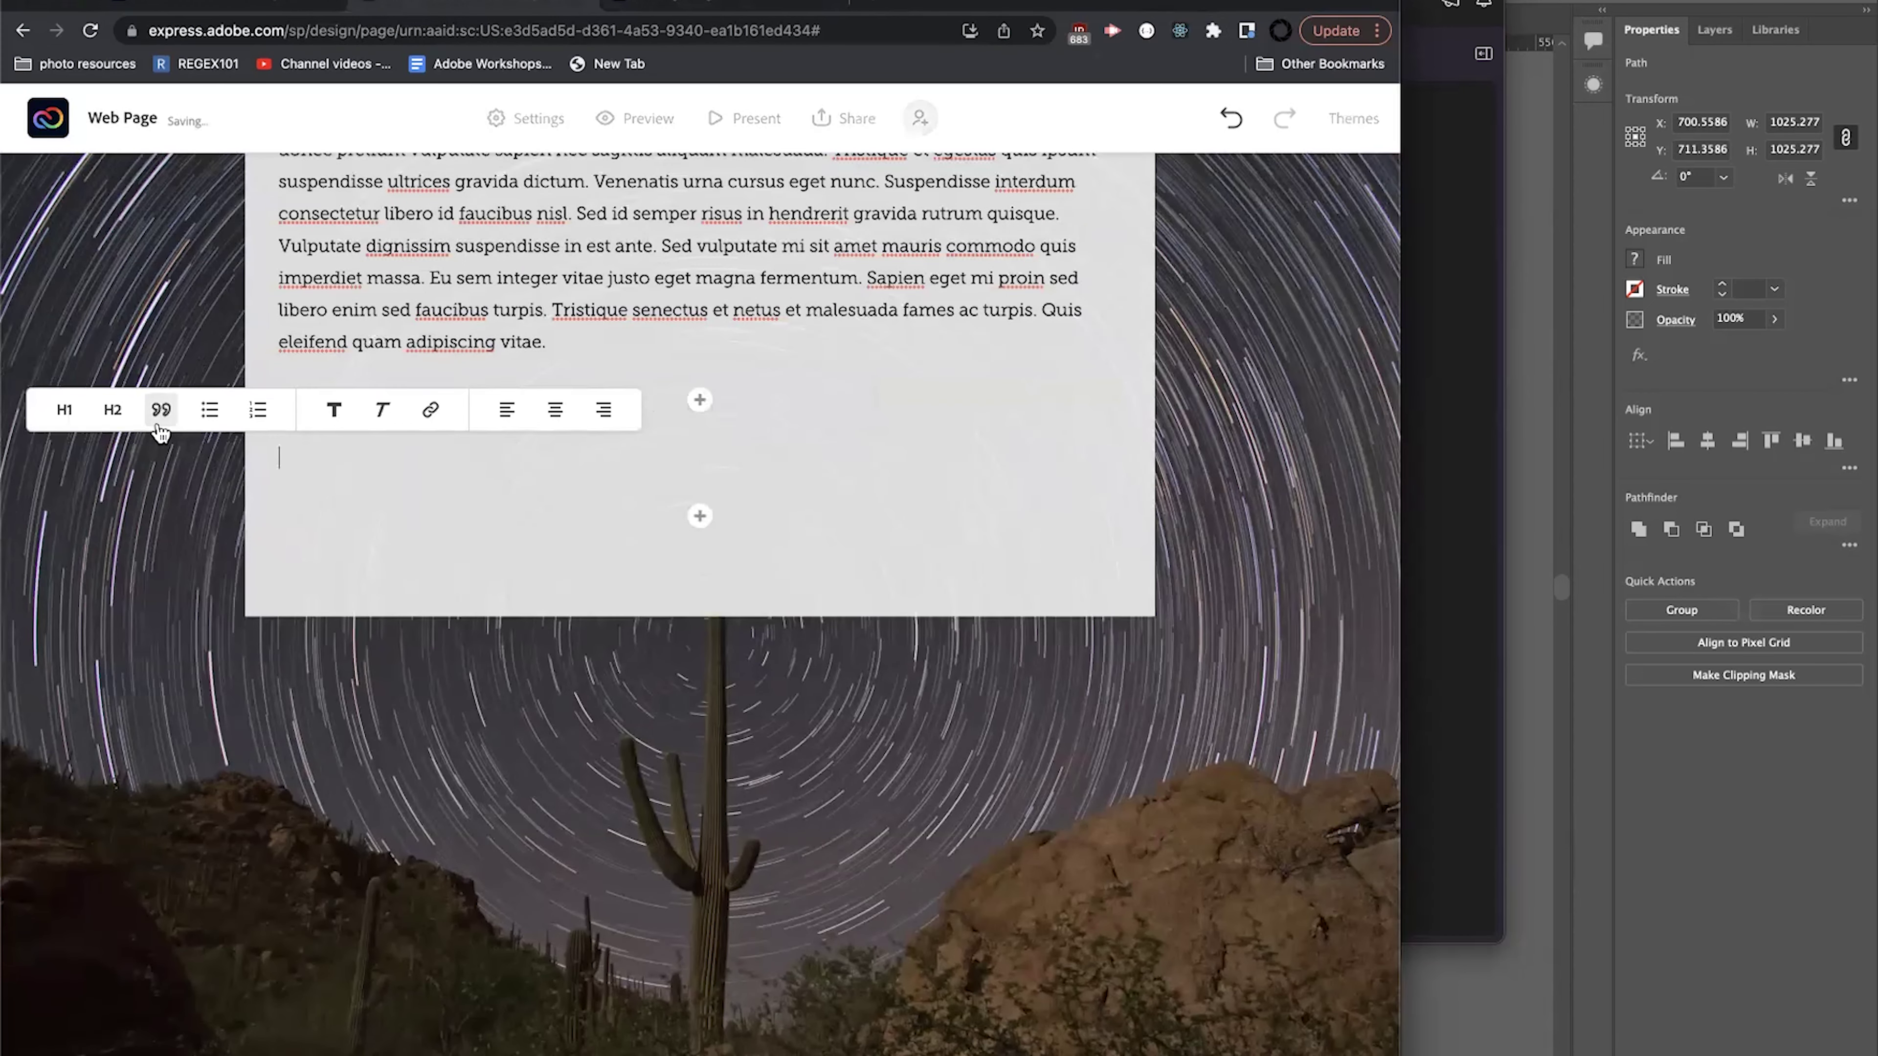
text(Back to Content)
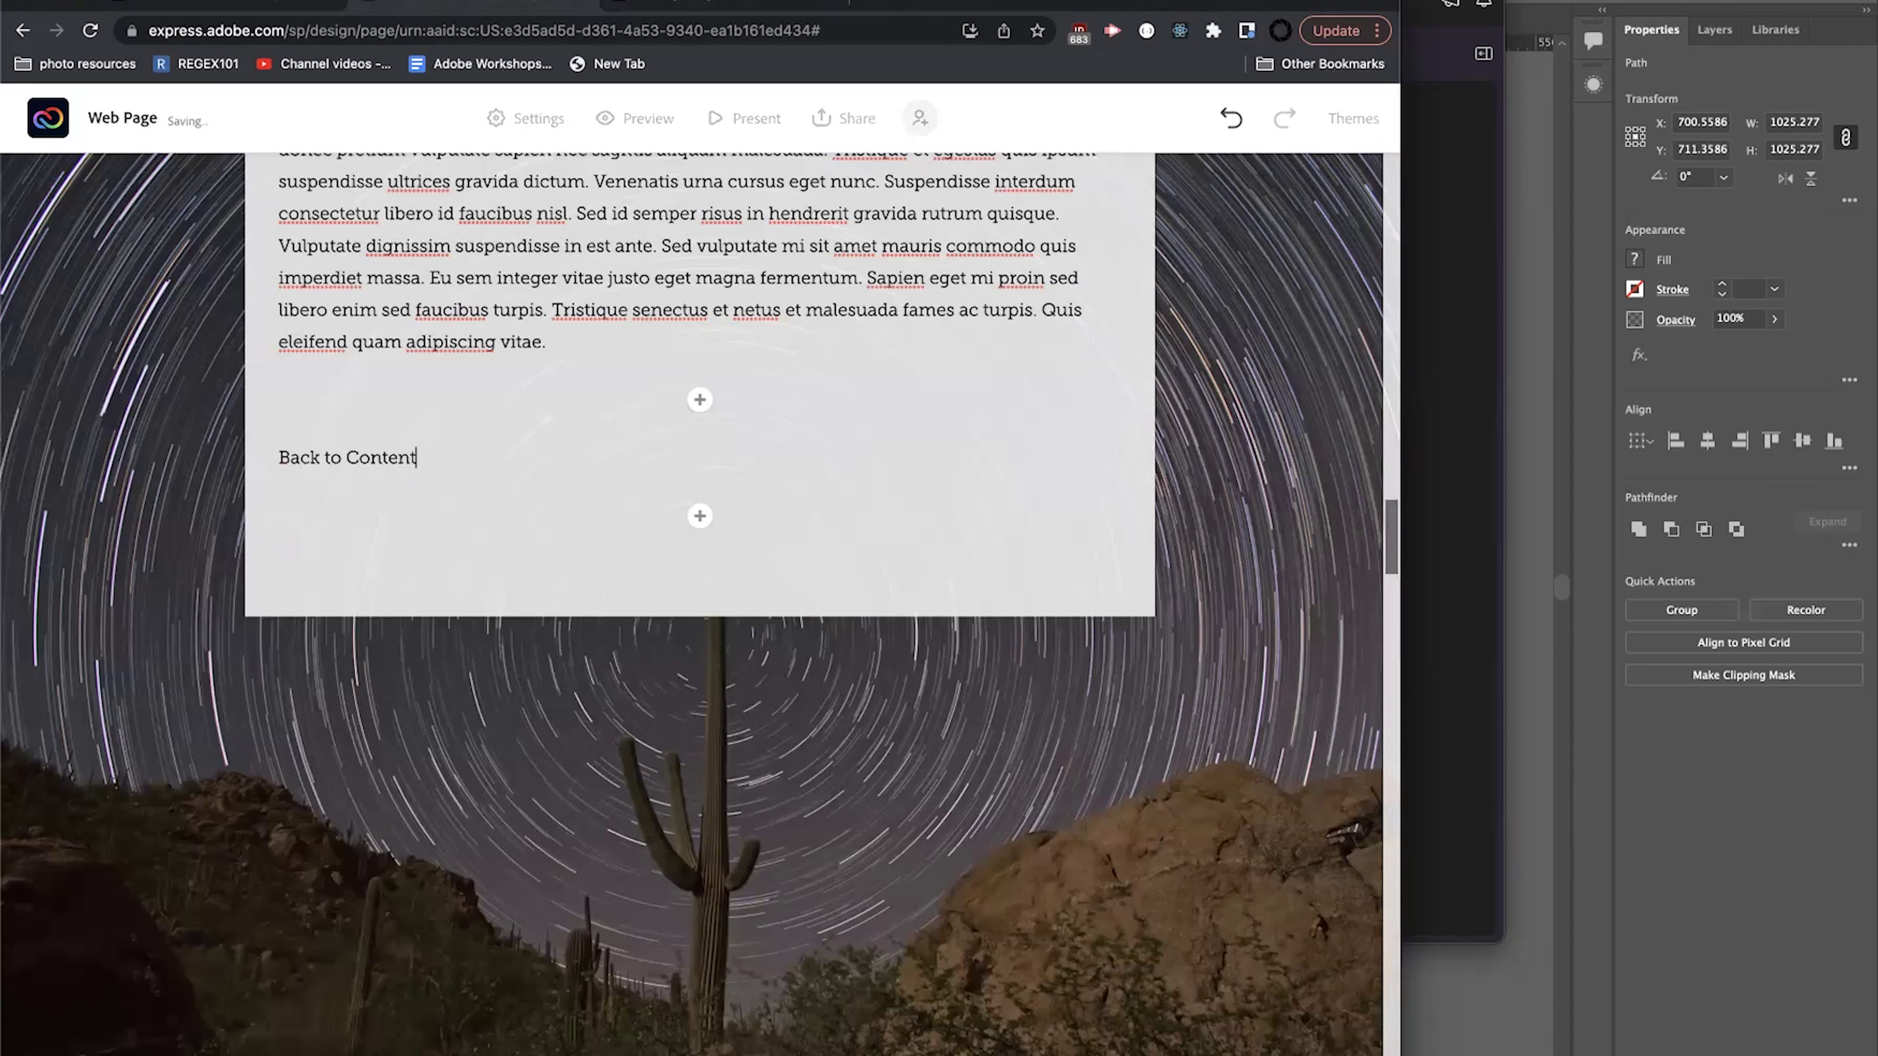
Italicize the Back to Contents text under the video section and link it to the copied #table-of-contents anchor.
key(super+a)
key(super+i)
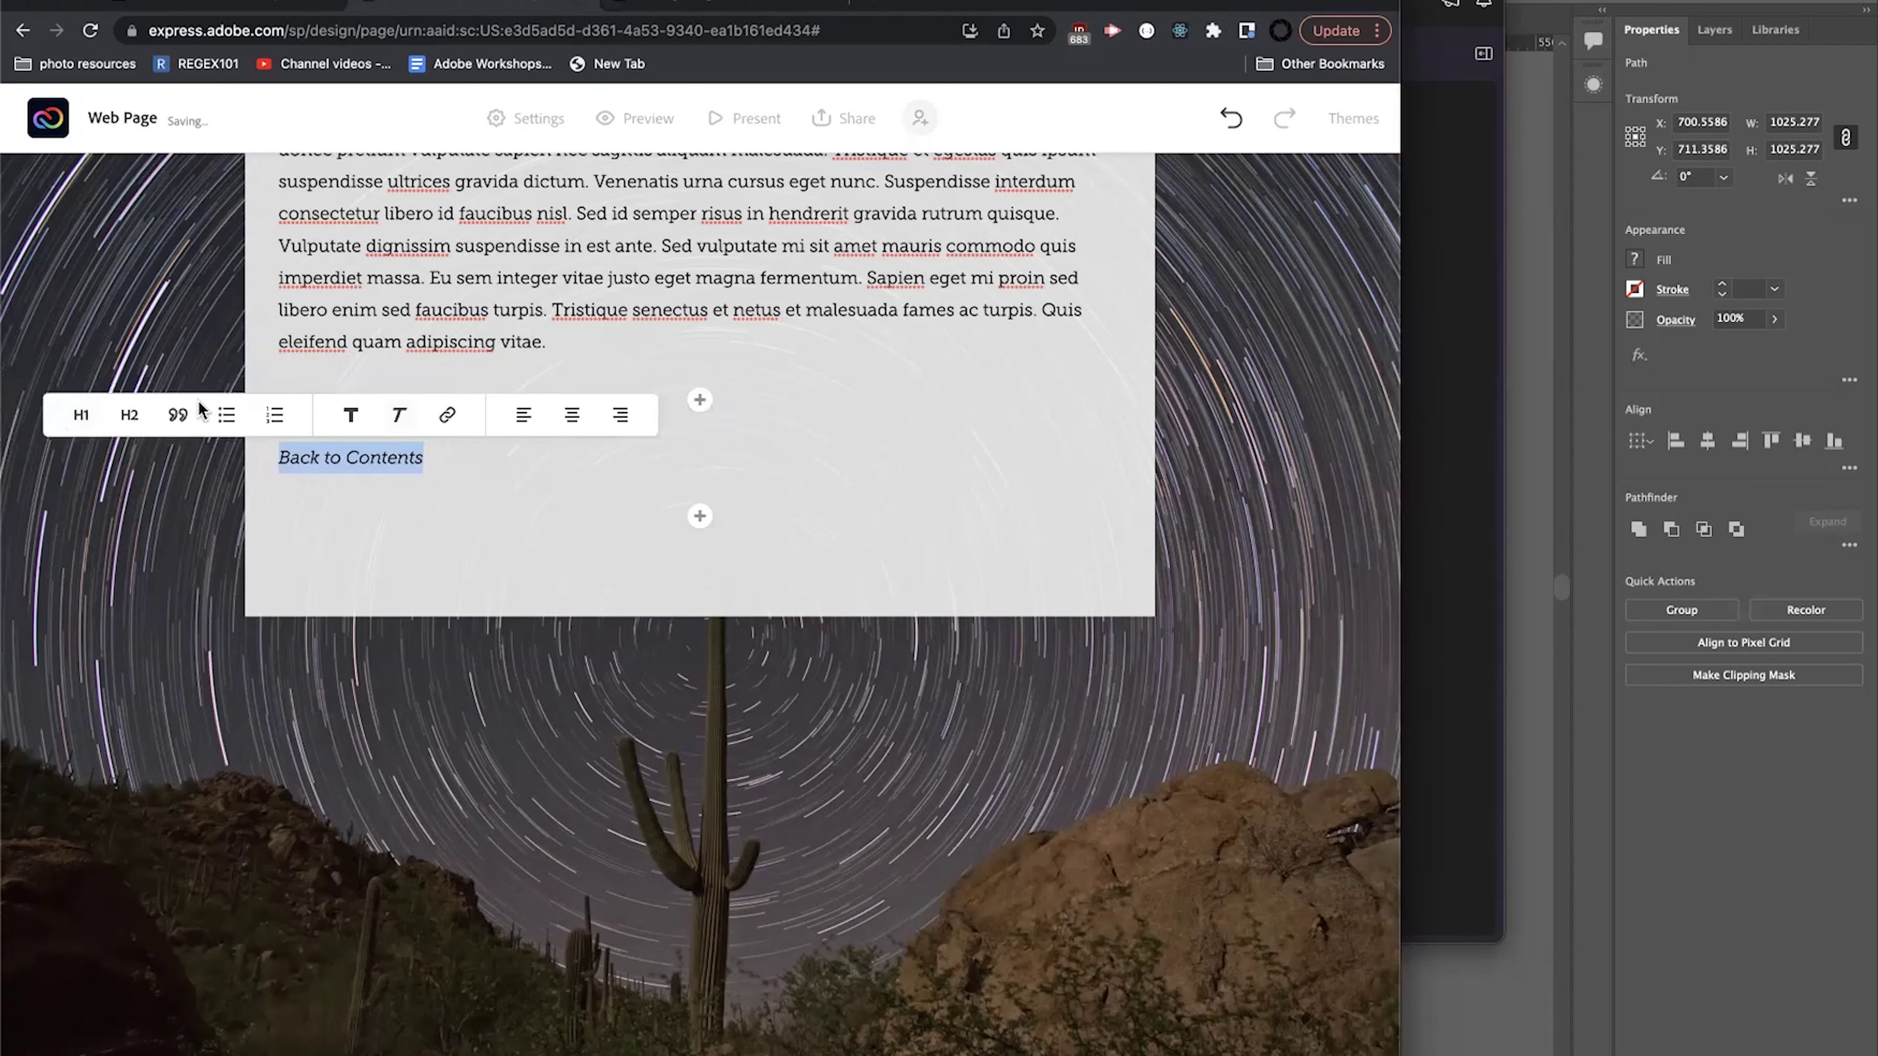
click(449, 411)
key(super+v)
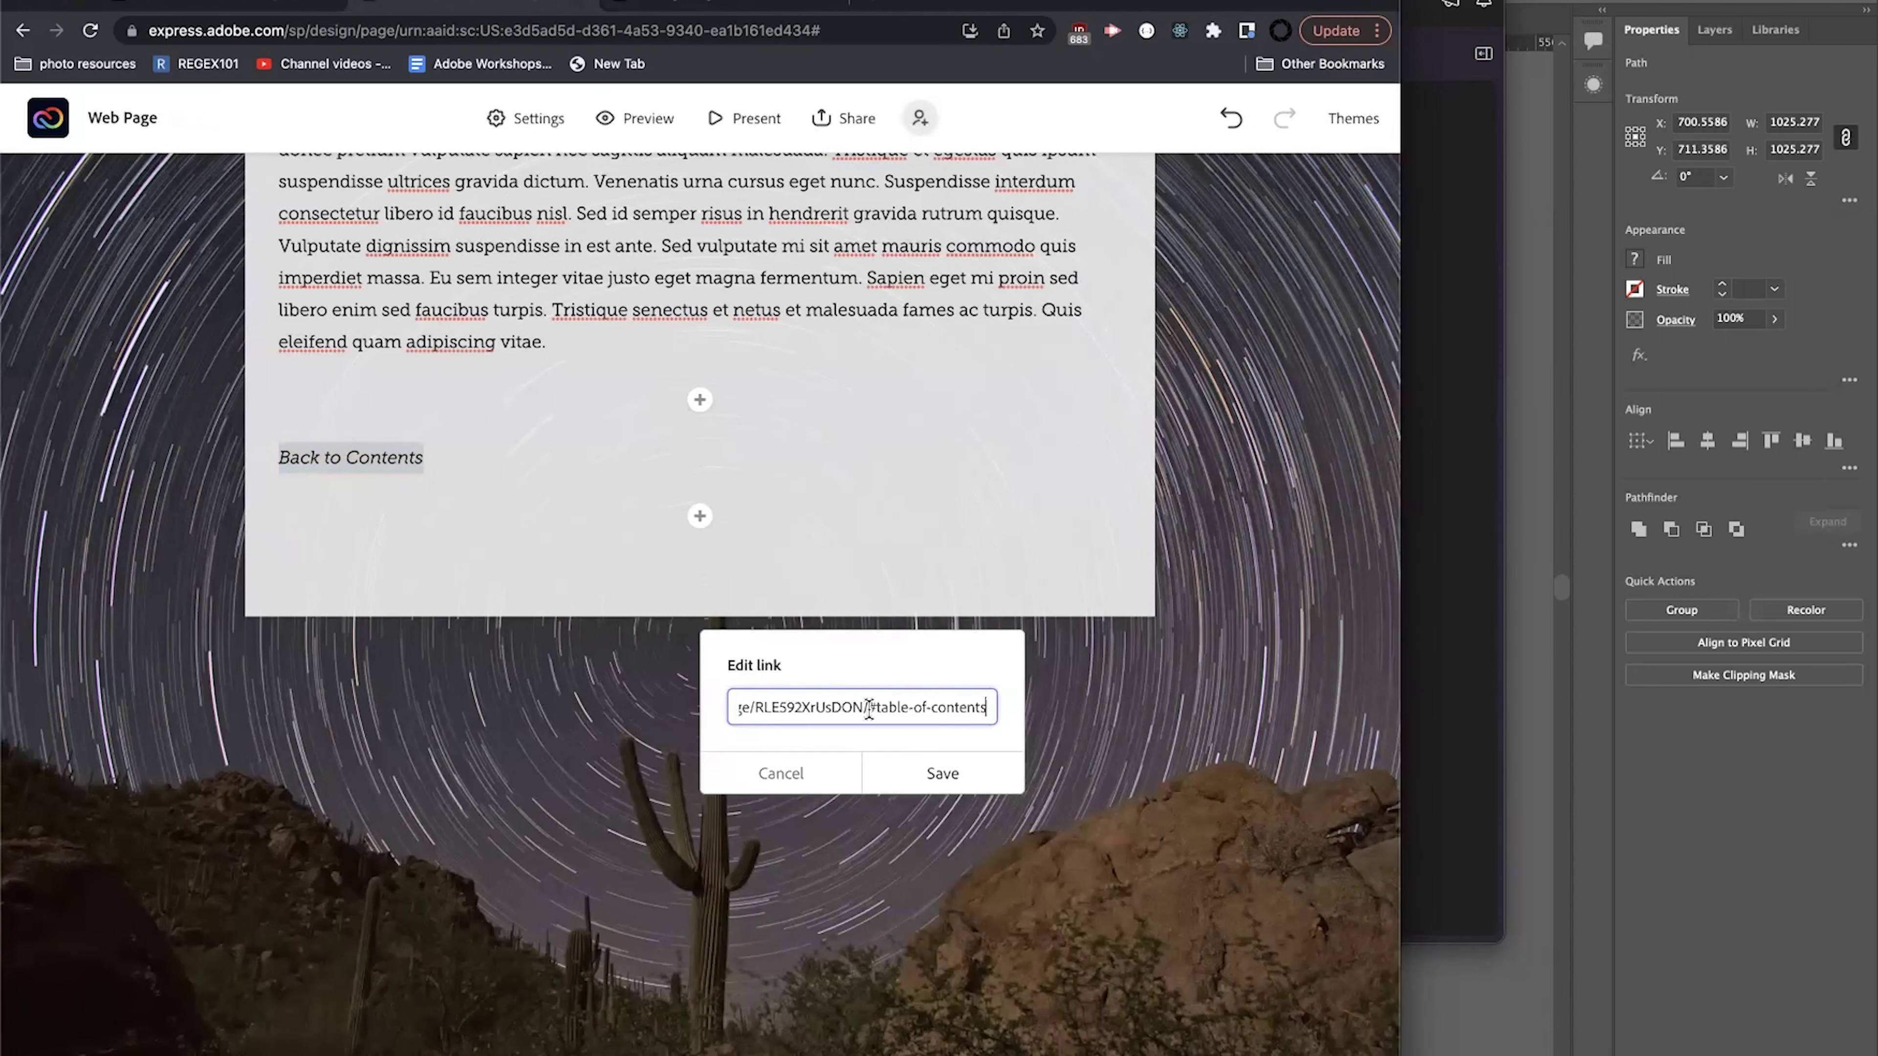
click(924, 774)
Add a text block reading "Back to Contents" between the captioned photos and the Title Text section.
scroll(767, 658, down, 3)
scroll(768, 656, up, 15)
scroll(769, 656, down, 15)
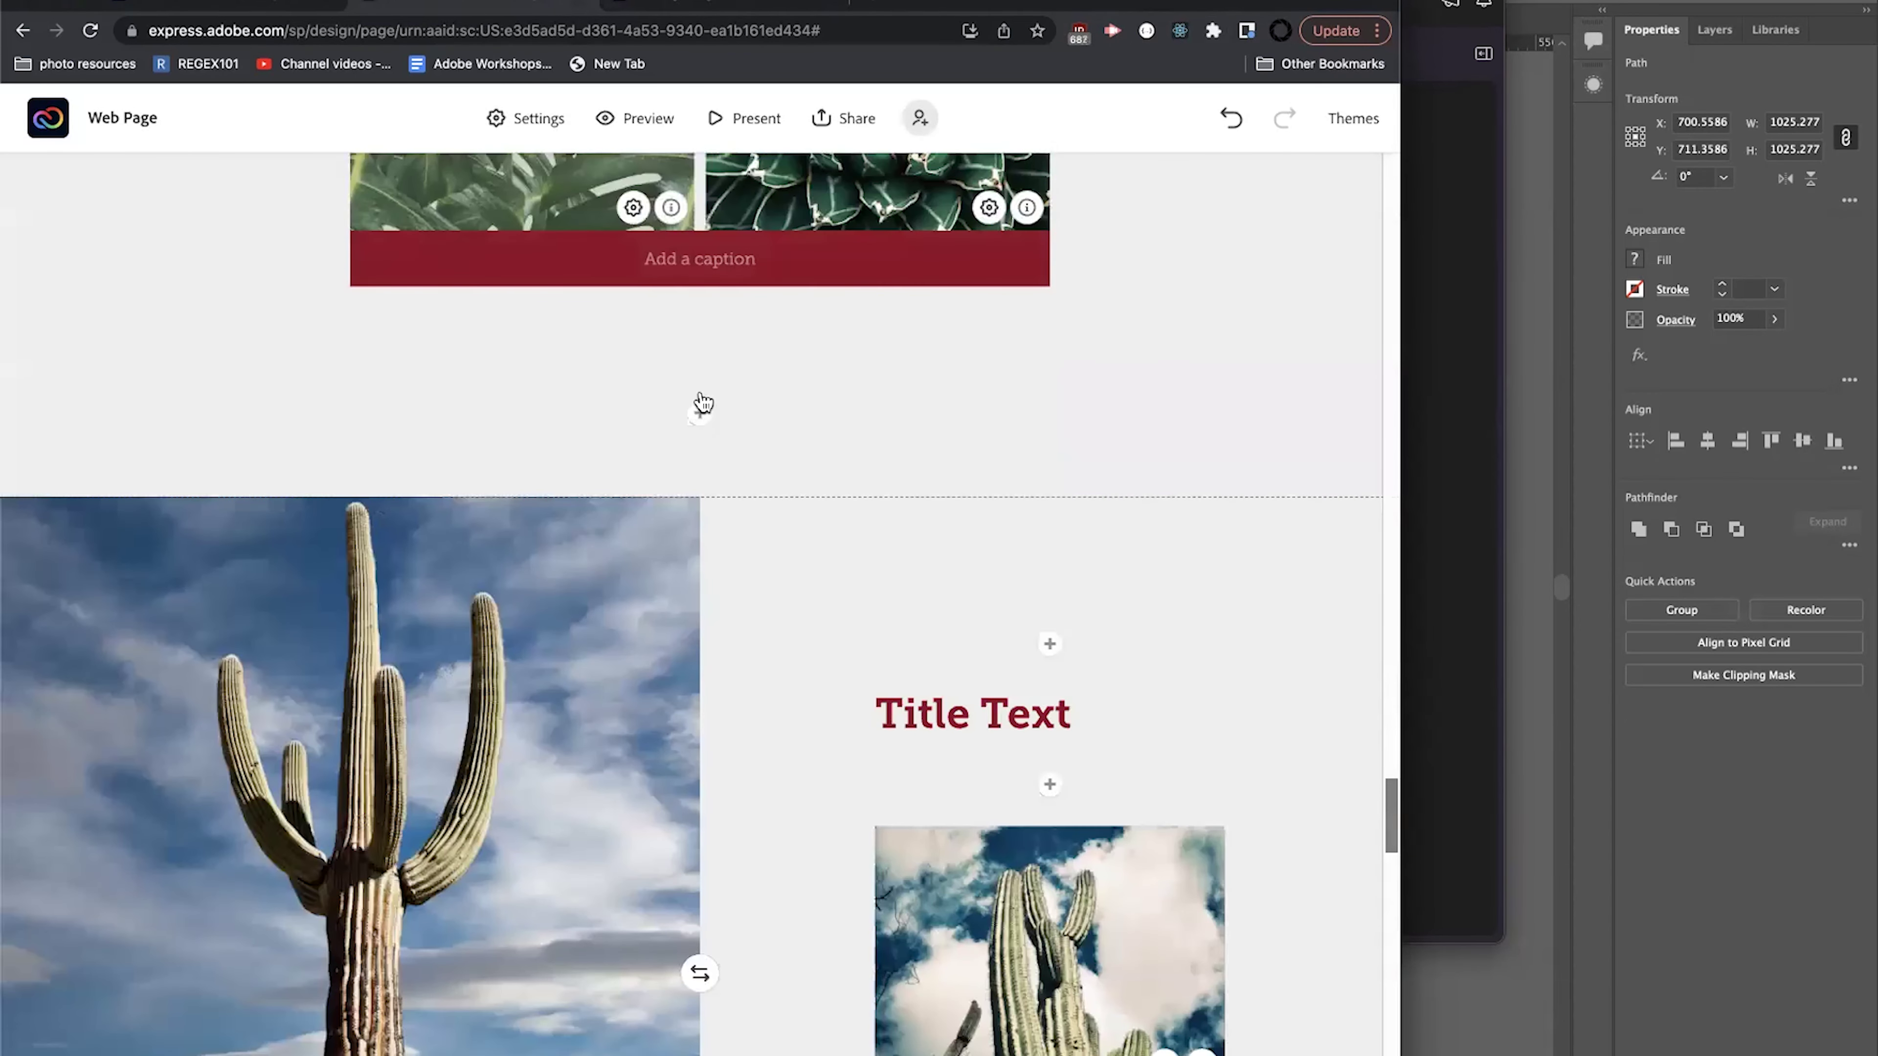
click(701, 407)
click(542, 355)
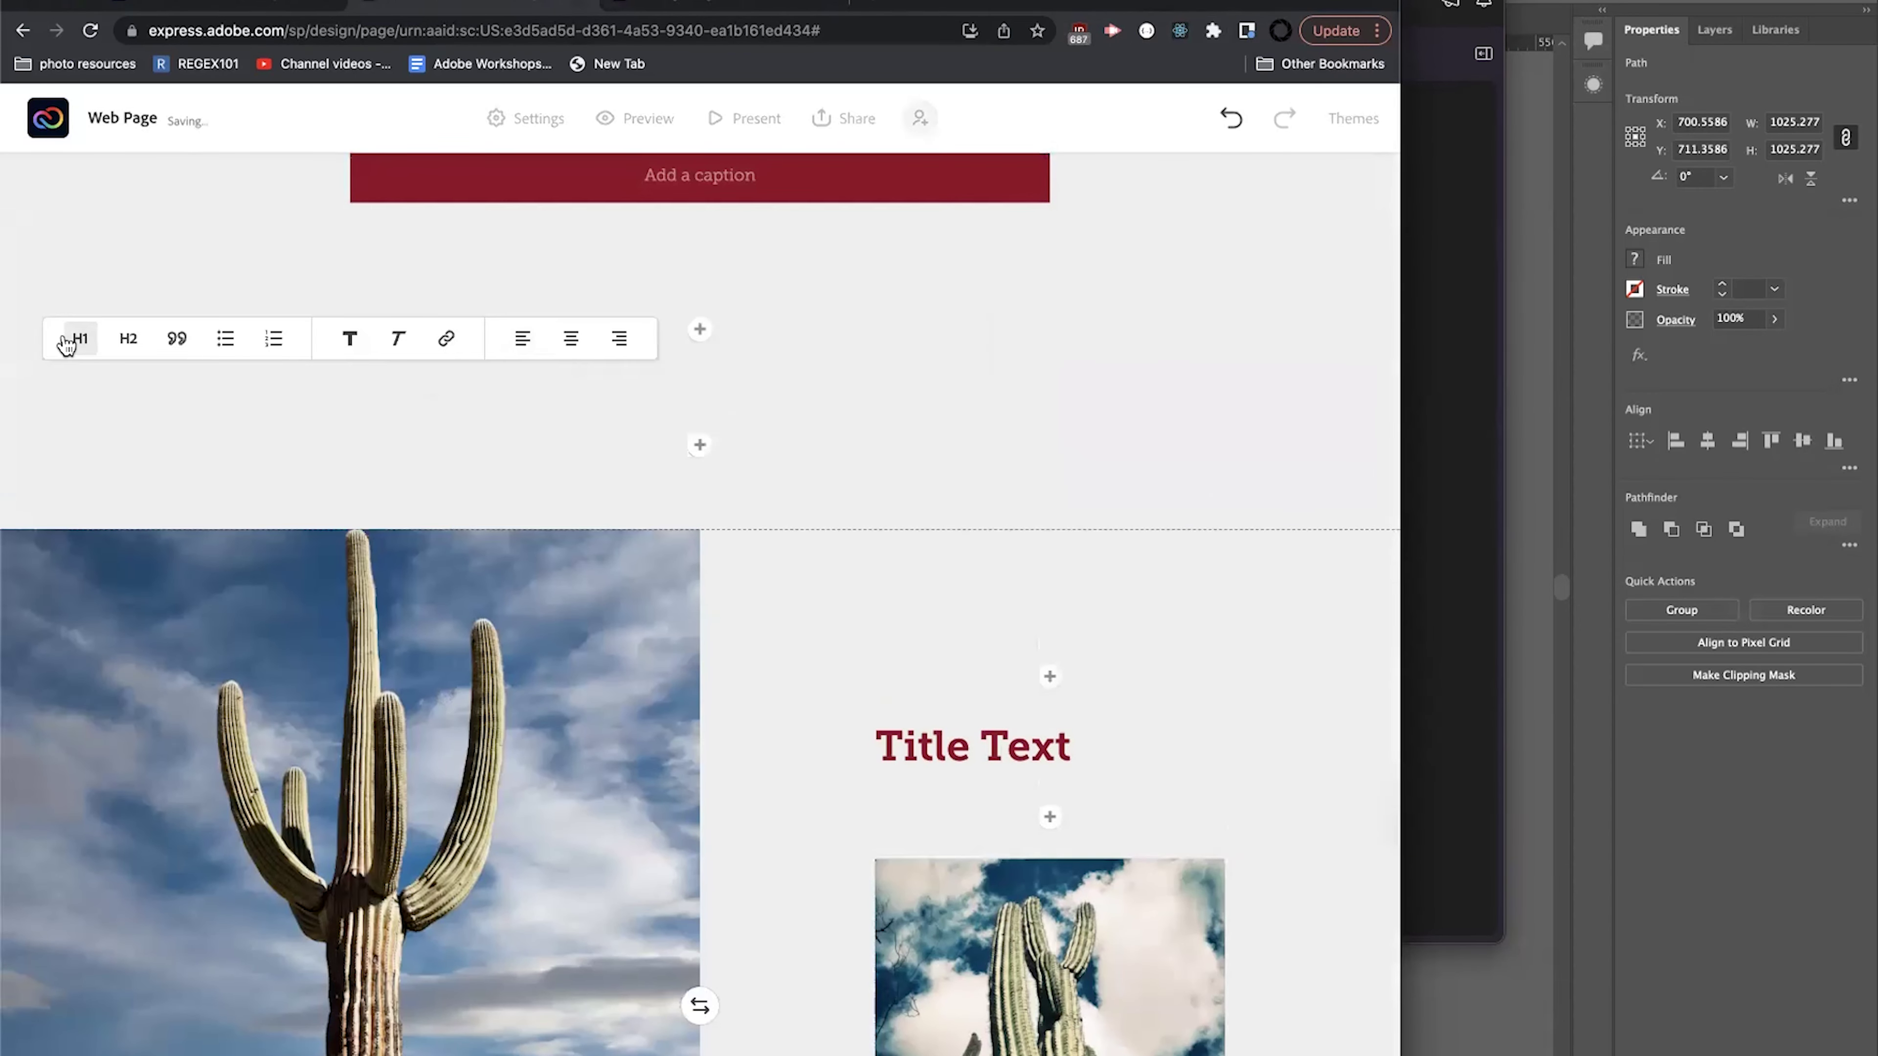
text(Bac)
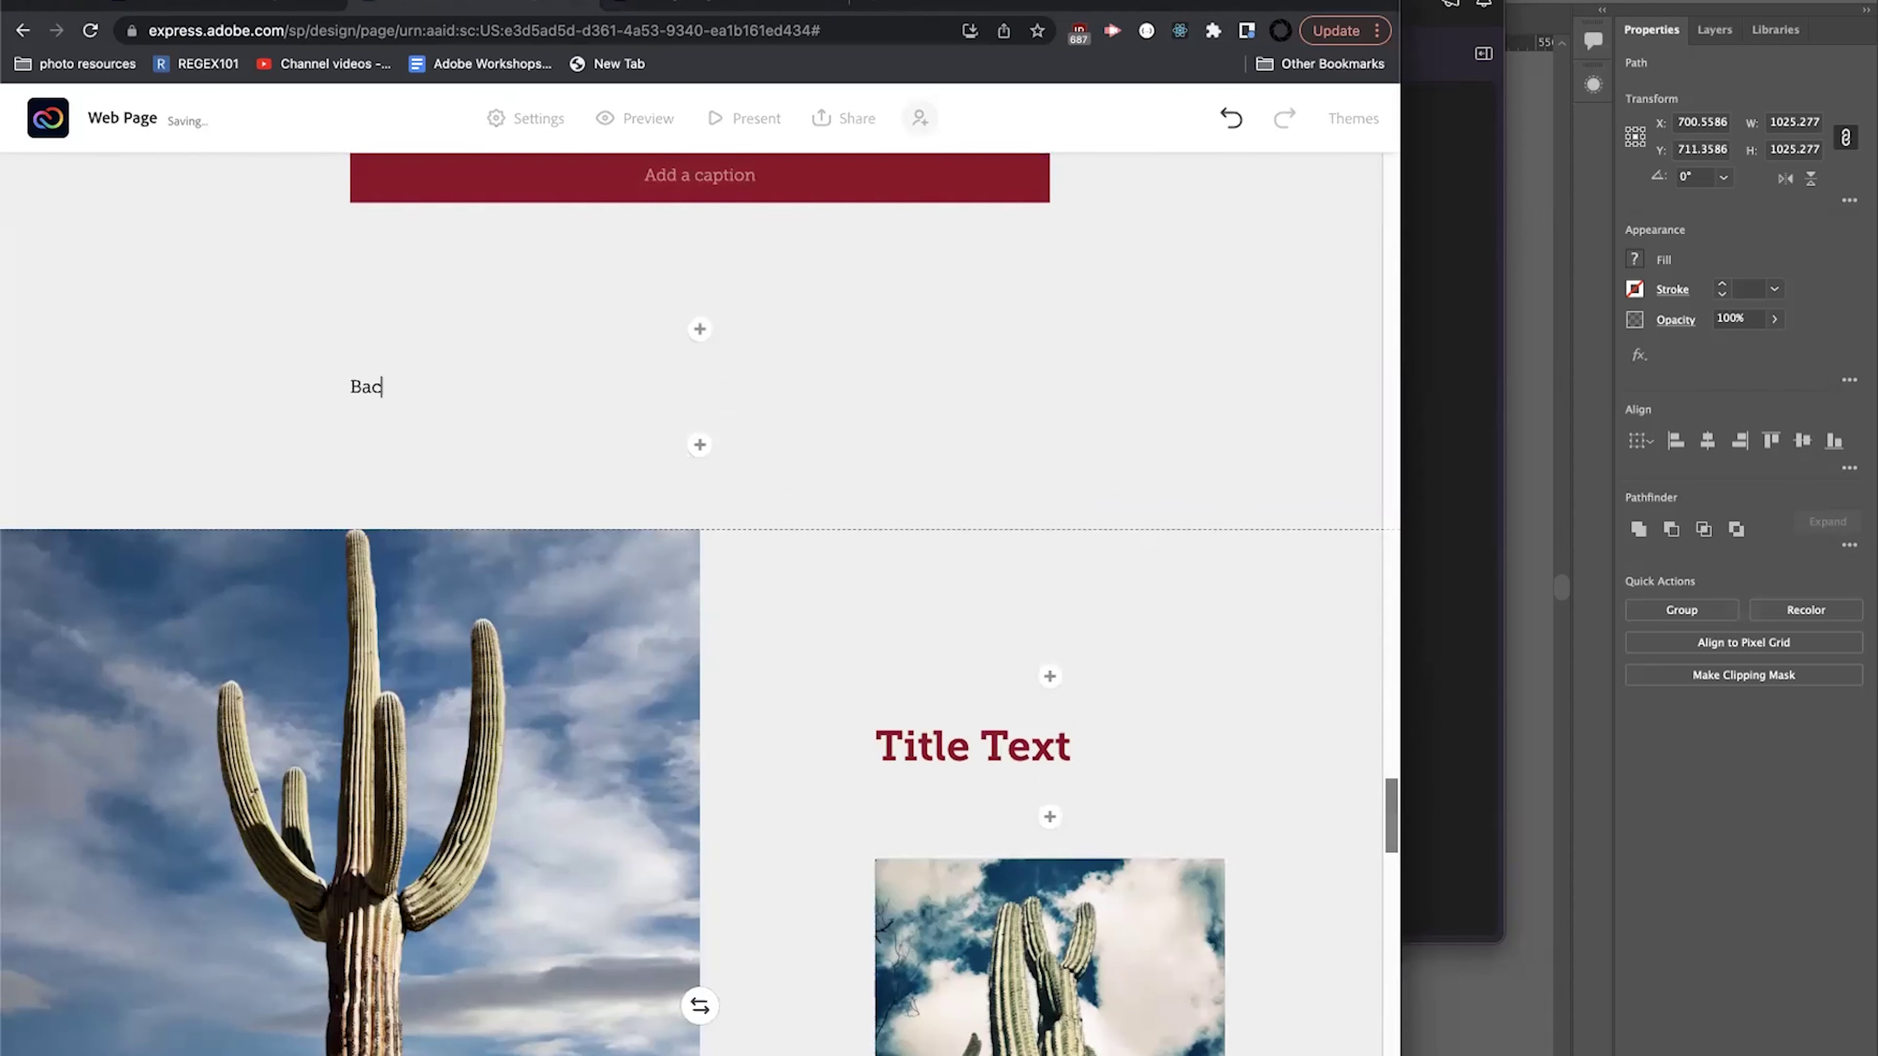
text(k to Contents)
Italicize the Back to Contents text below the captioned photos and save #table-of-contents as its link.
drag(497, 386, 29, 344)
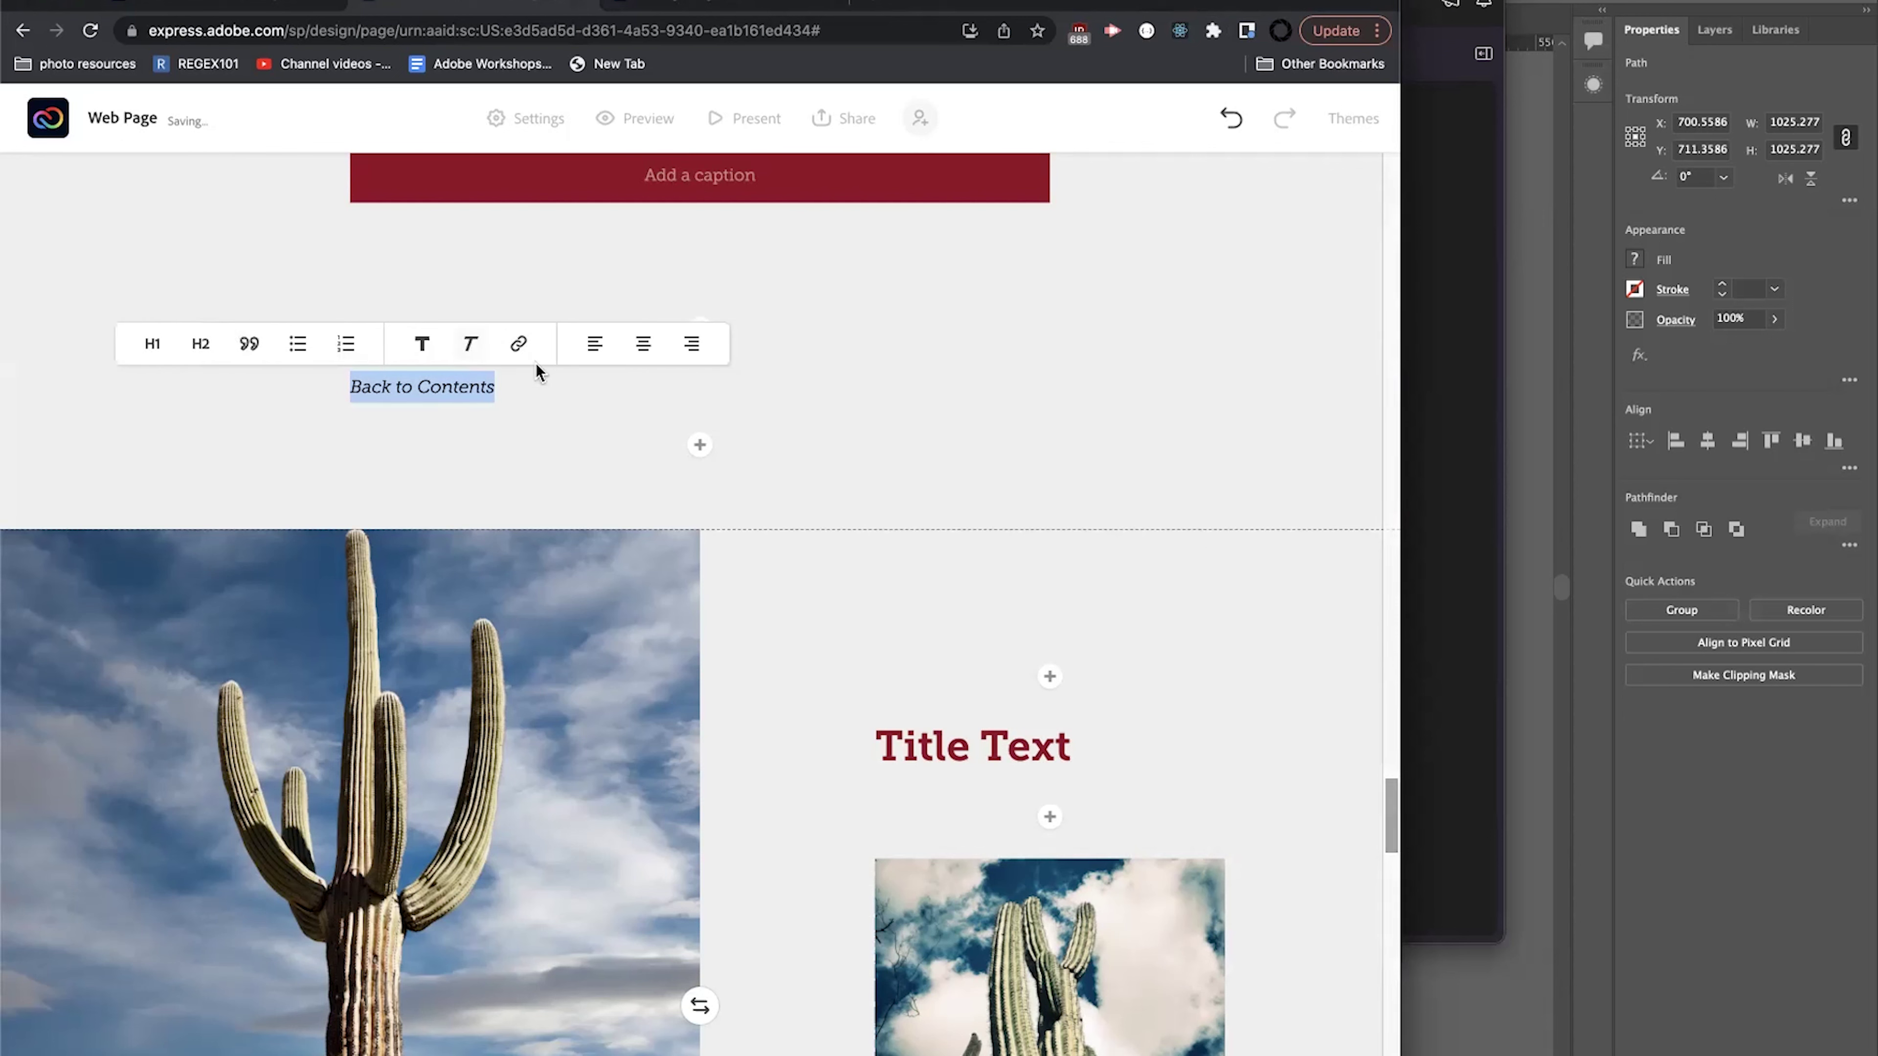
click(528, 345)
key(super+v)
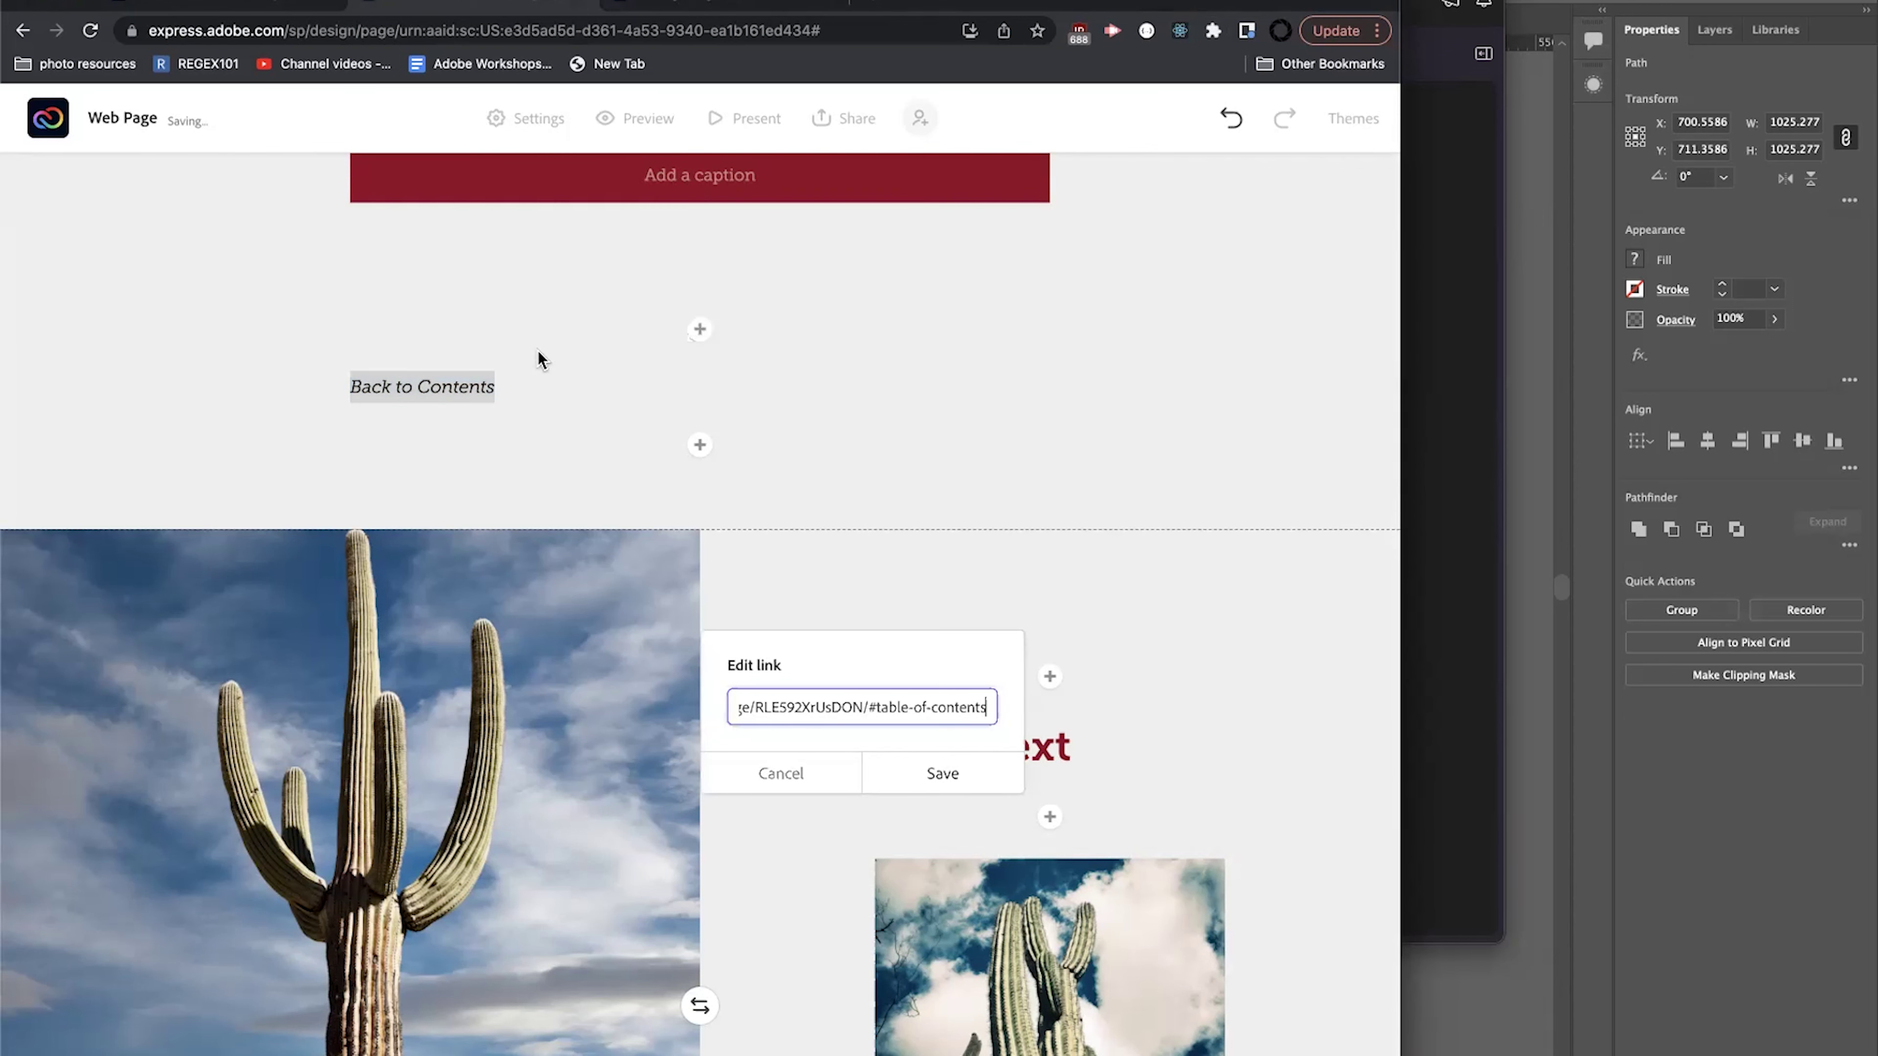
click(926, 772)
Add a left-aligned "Back to Contents" button below the Saguaro National Park button, linked to the copied Table of Contents anchor.
scroll(916, 734, down, 3)
scroll(916, 734, down, 5)
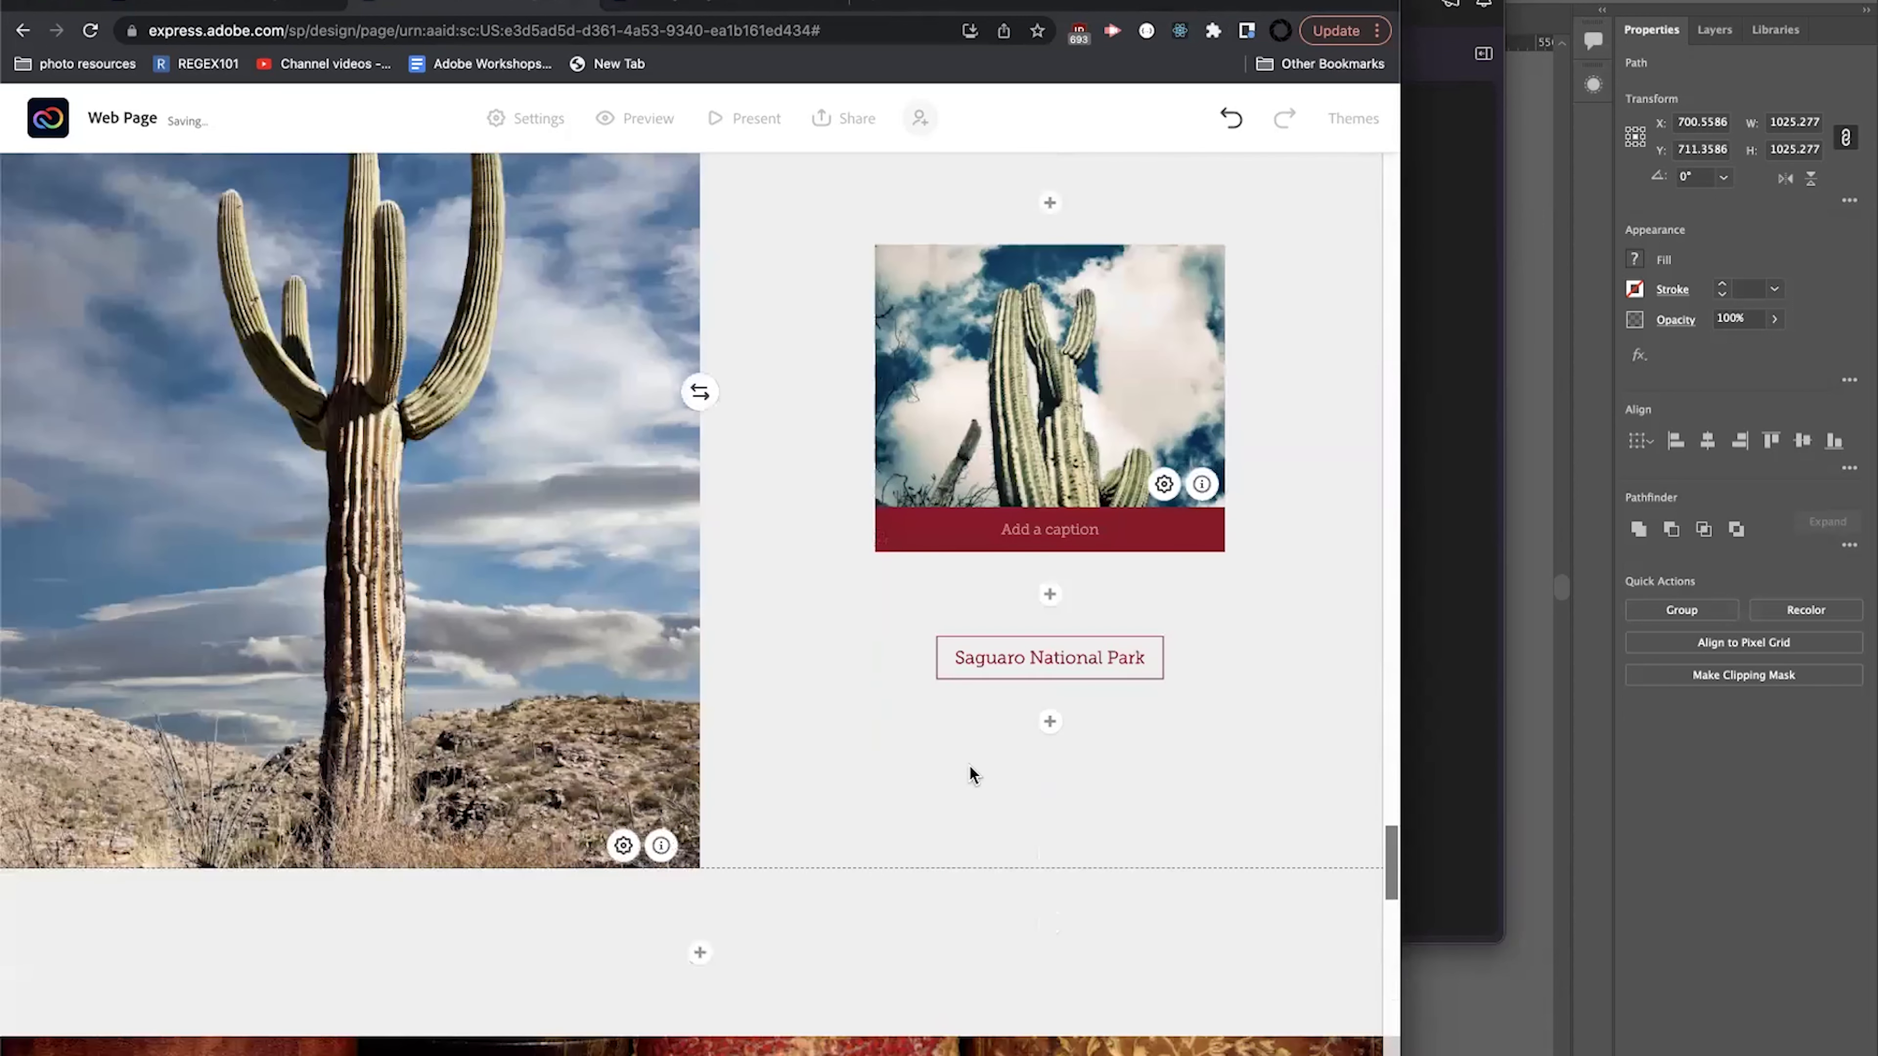
click(1049, 721)
click(1085, 654)
text(Back to Contents)
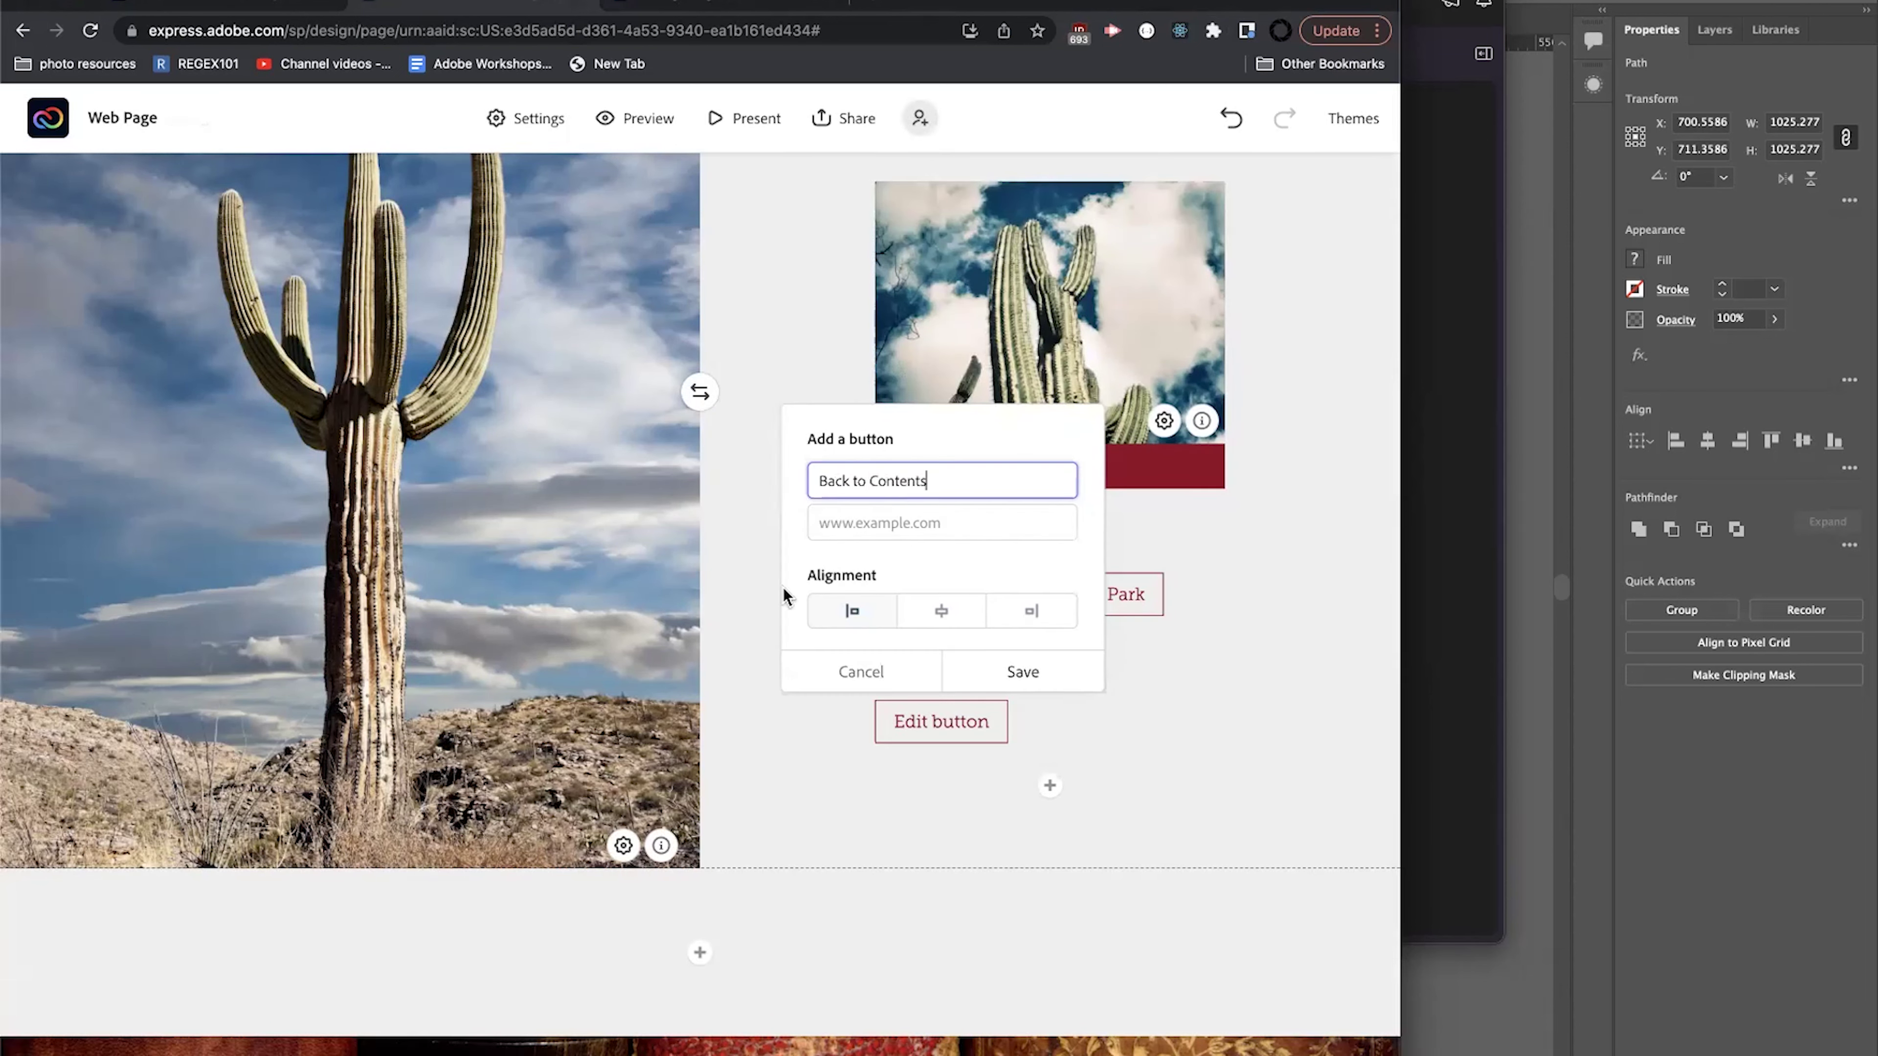
click(885, 531)
key(super+v)
click(861, 620)
click(1020, 672)
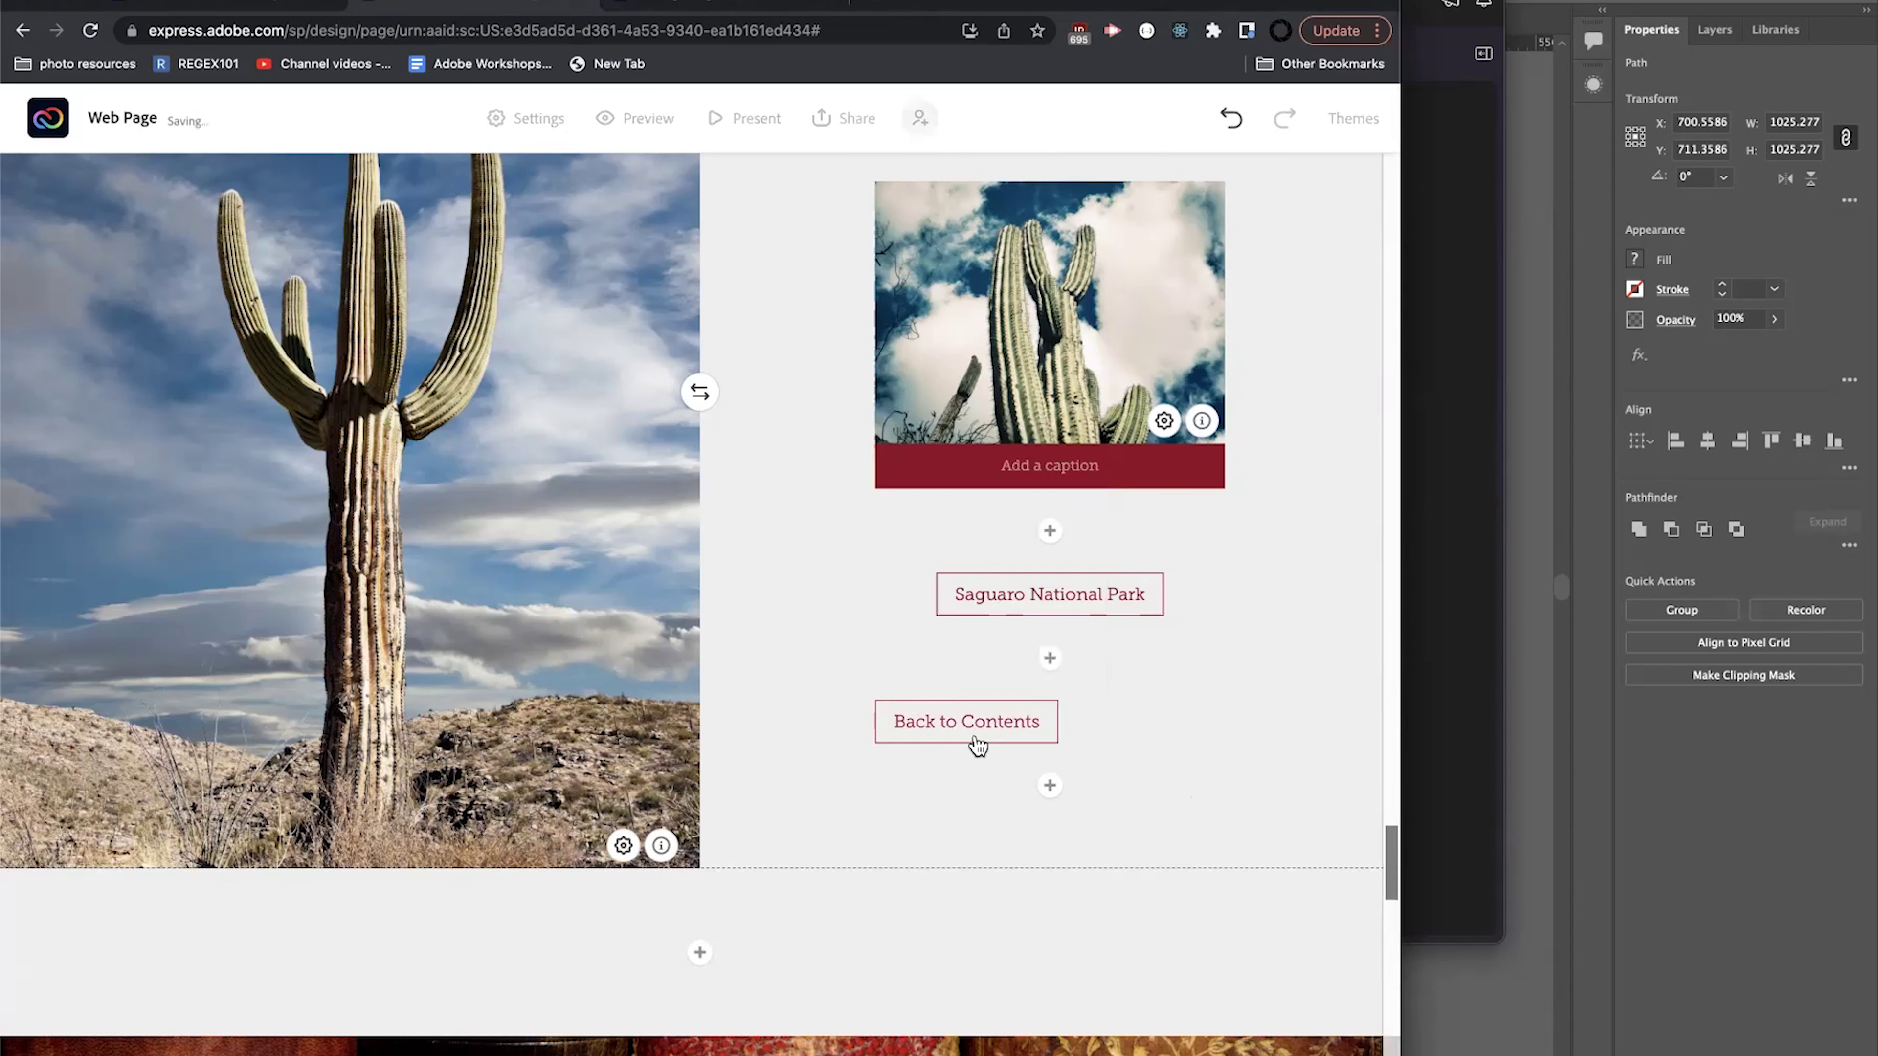
Add a text block reading "BACK" below the Resources heading.
scroll(890, 772, down, 10)
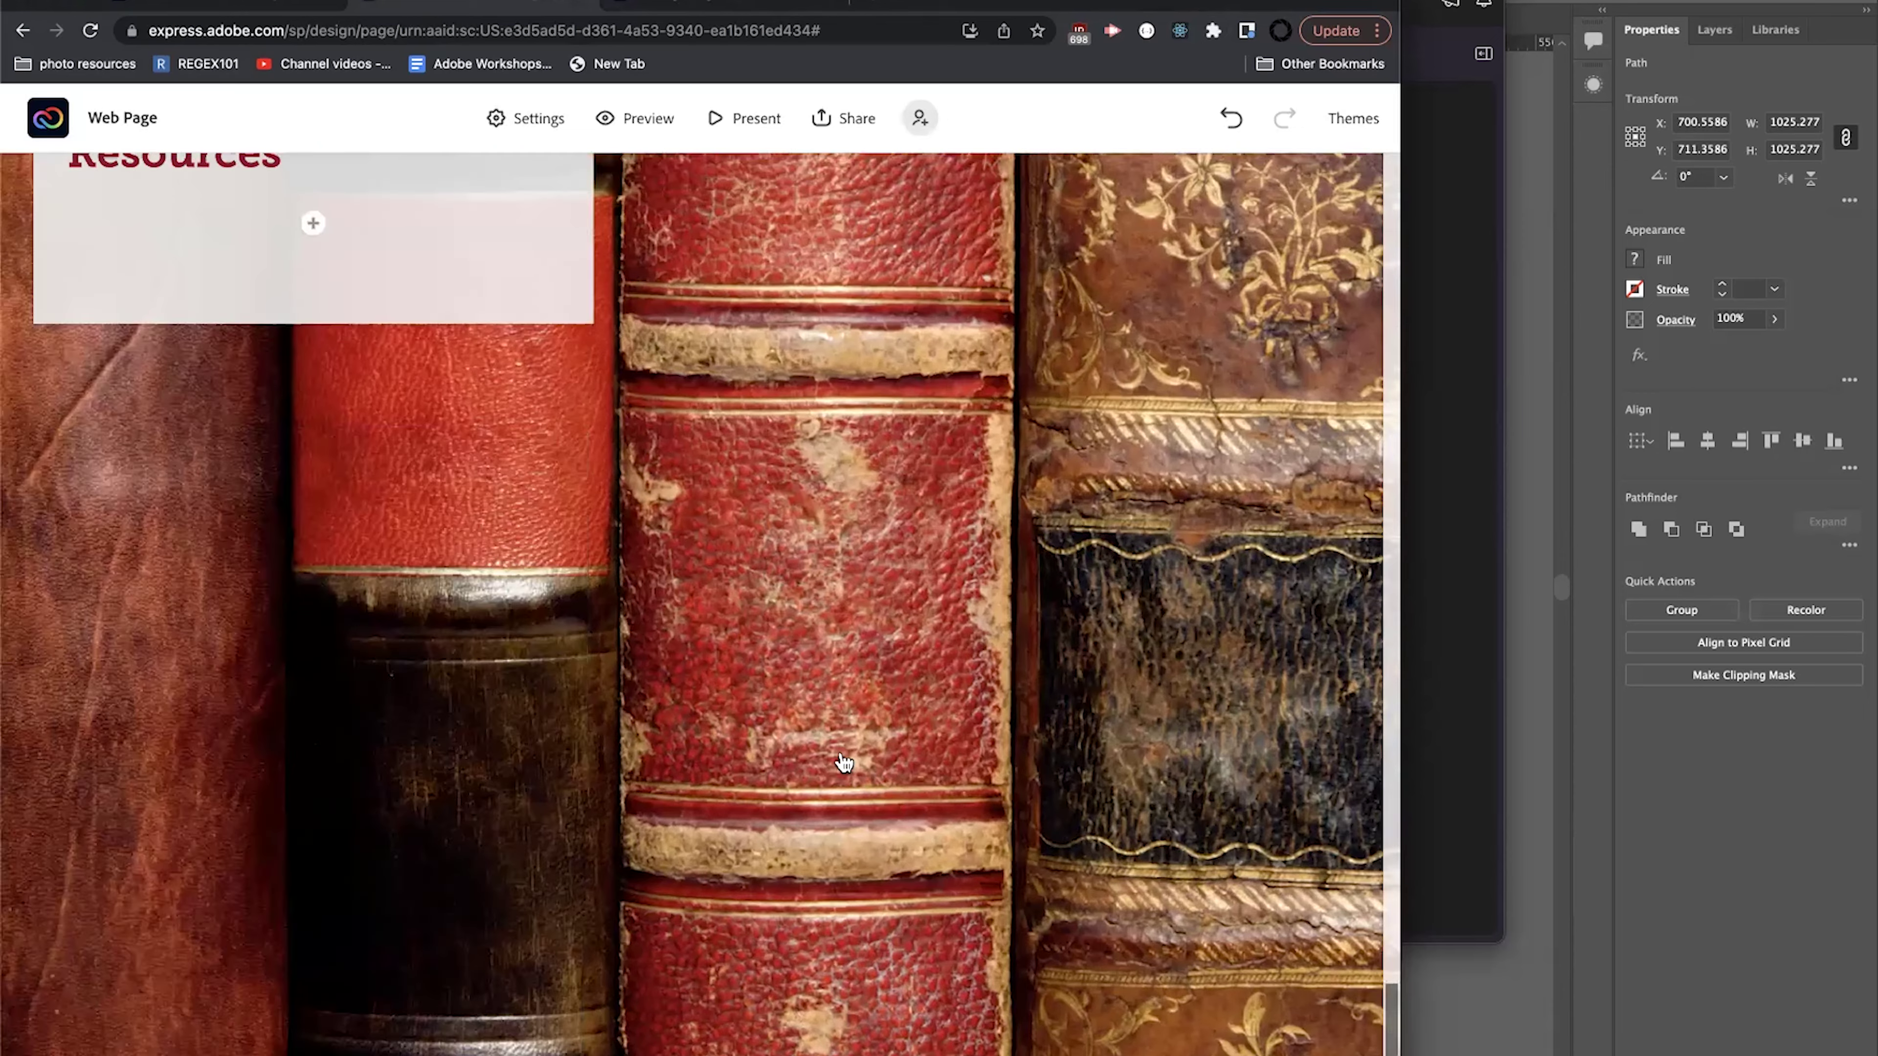
scroll(297, 512, up, 5)
click(313, 657)
click(274, 591)
text(BACK)
key(super+shift+a)
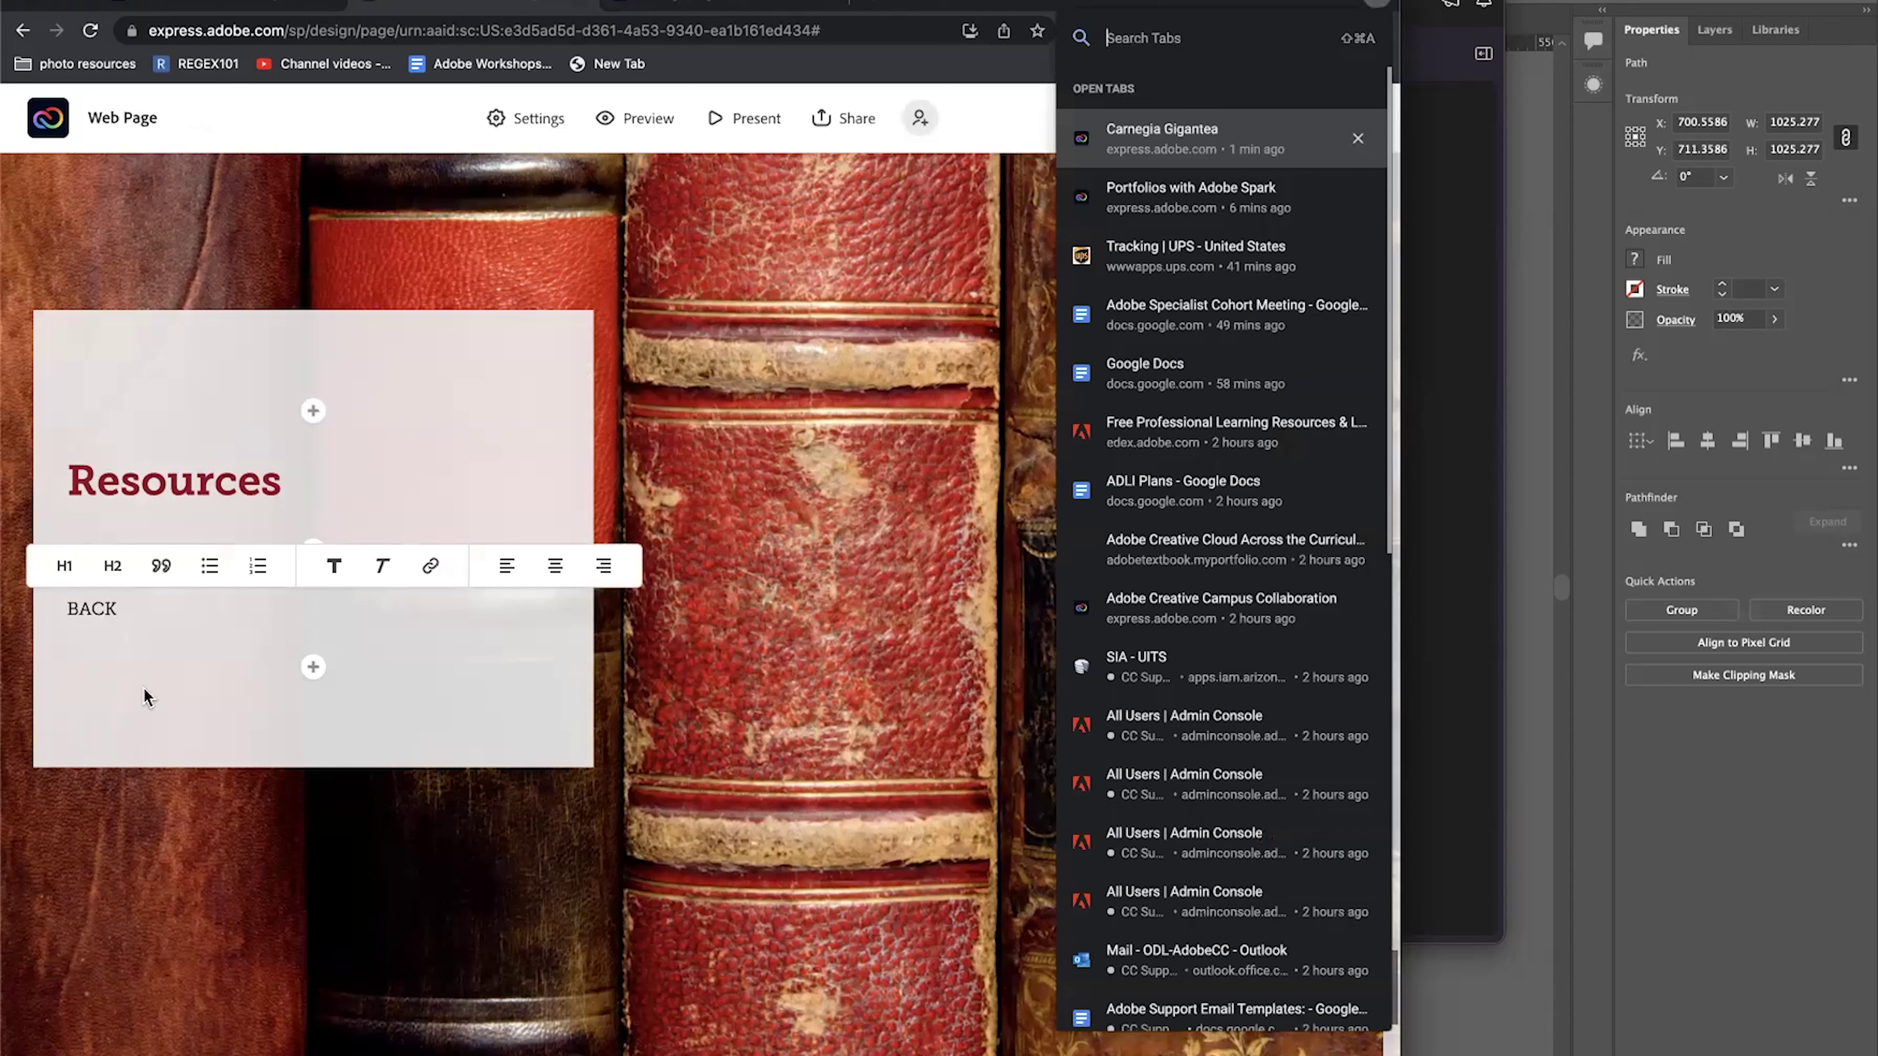
key(Escape)
Link the BACK text under Resources to the copied Table of Contents anchor.
double_click(91, 616)
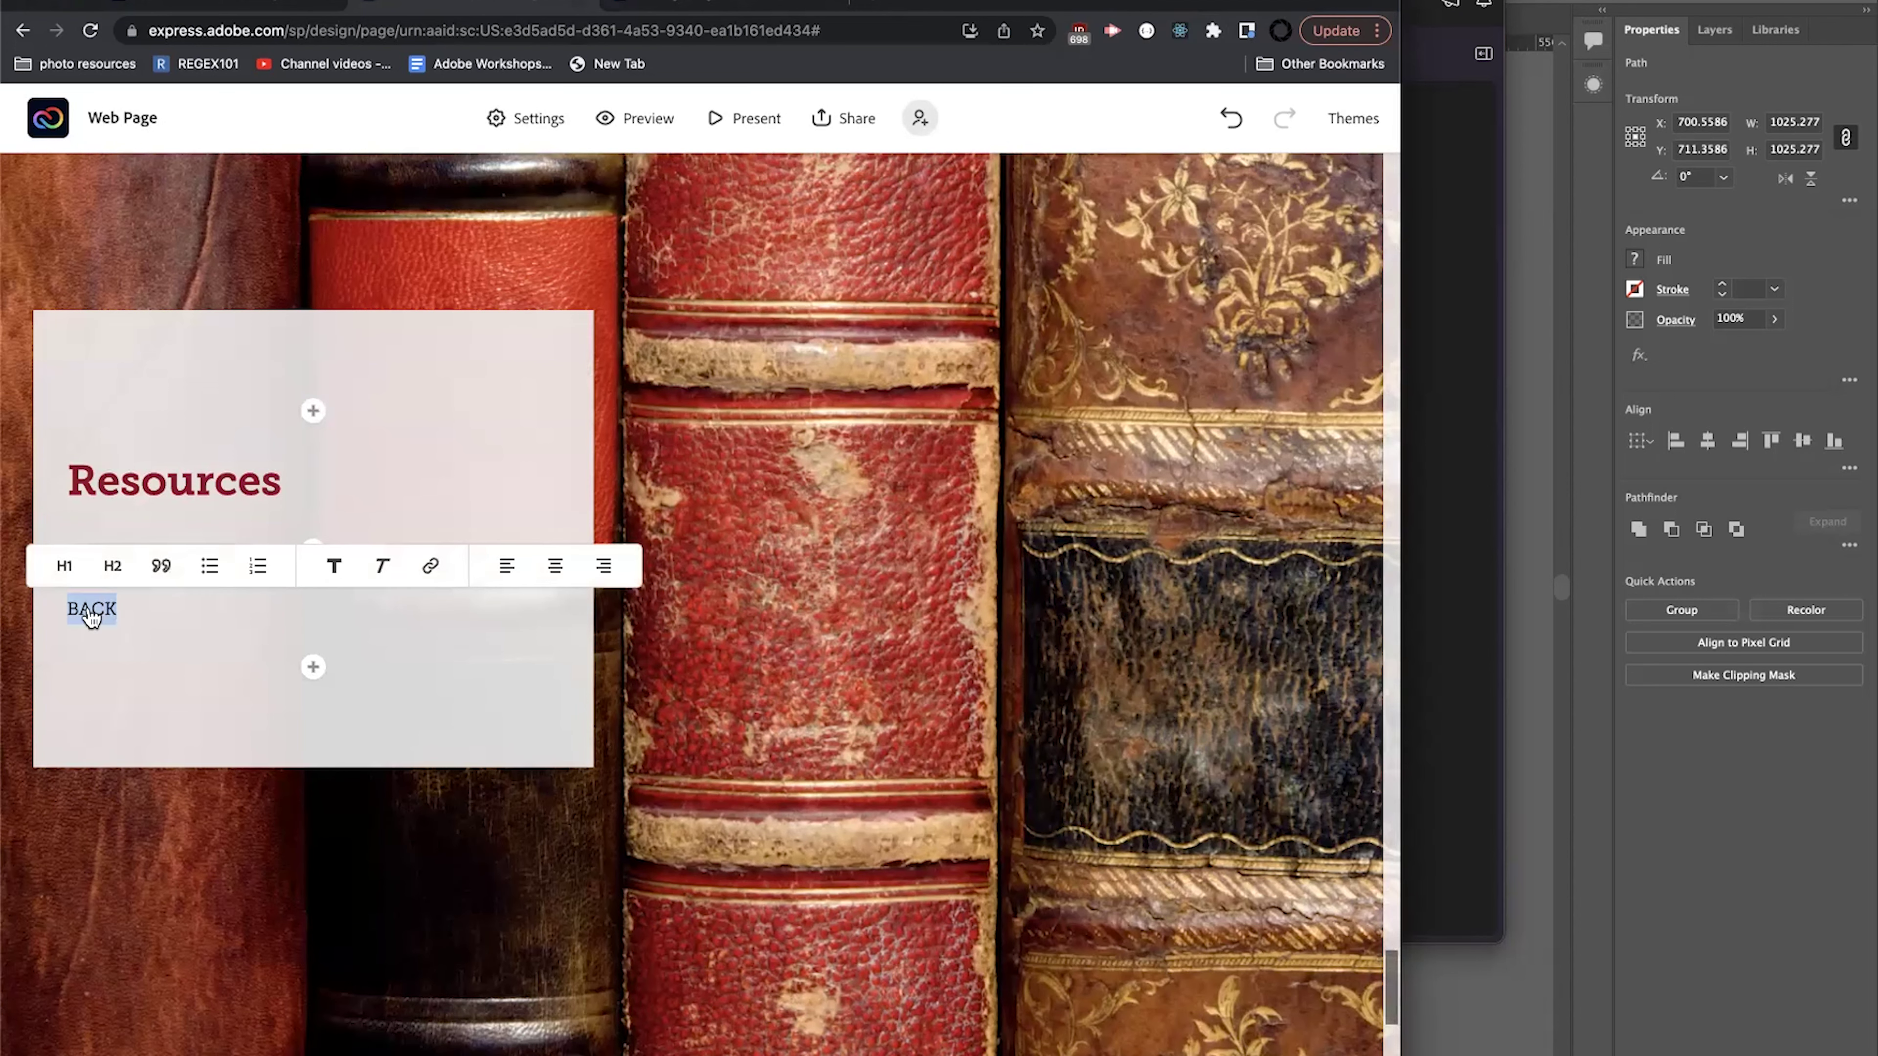
click(430, 565)
key(super+v)
click(918, 762)
click(92, 486)
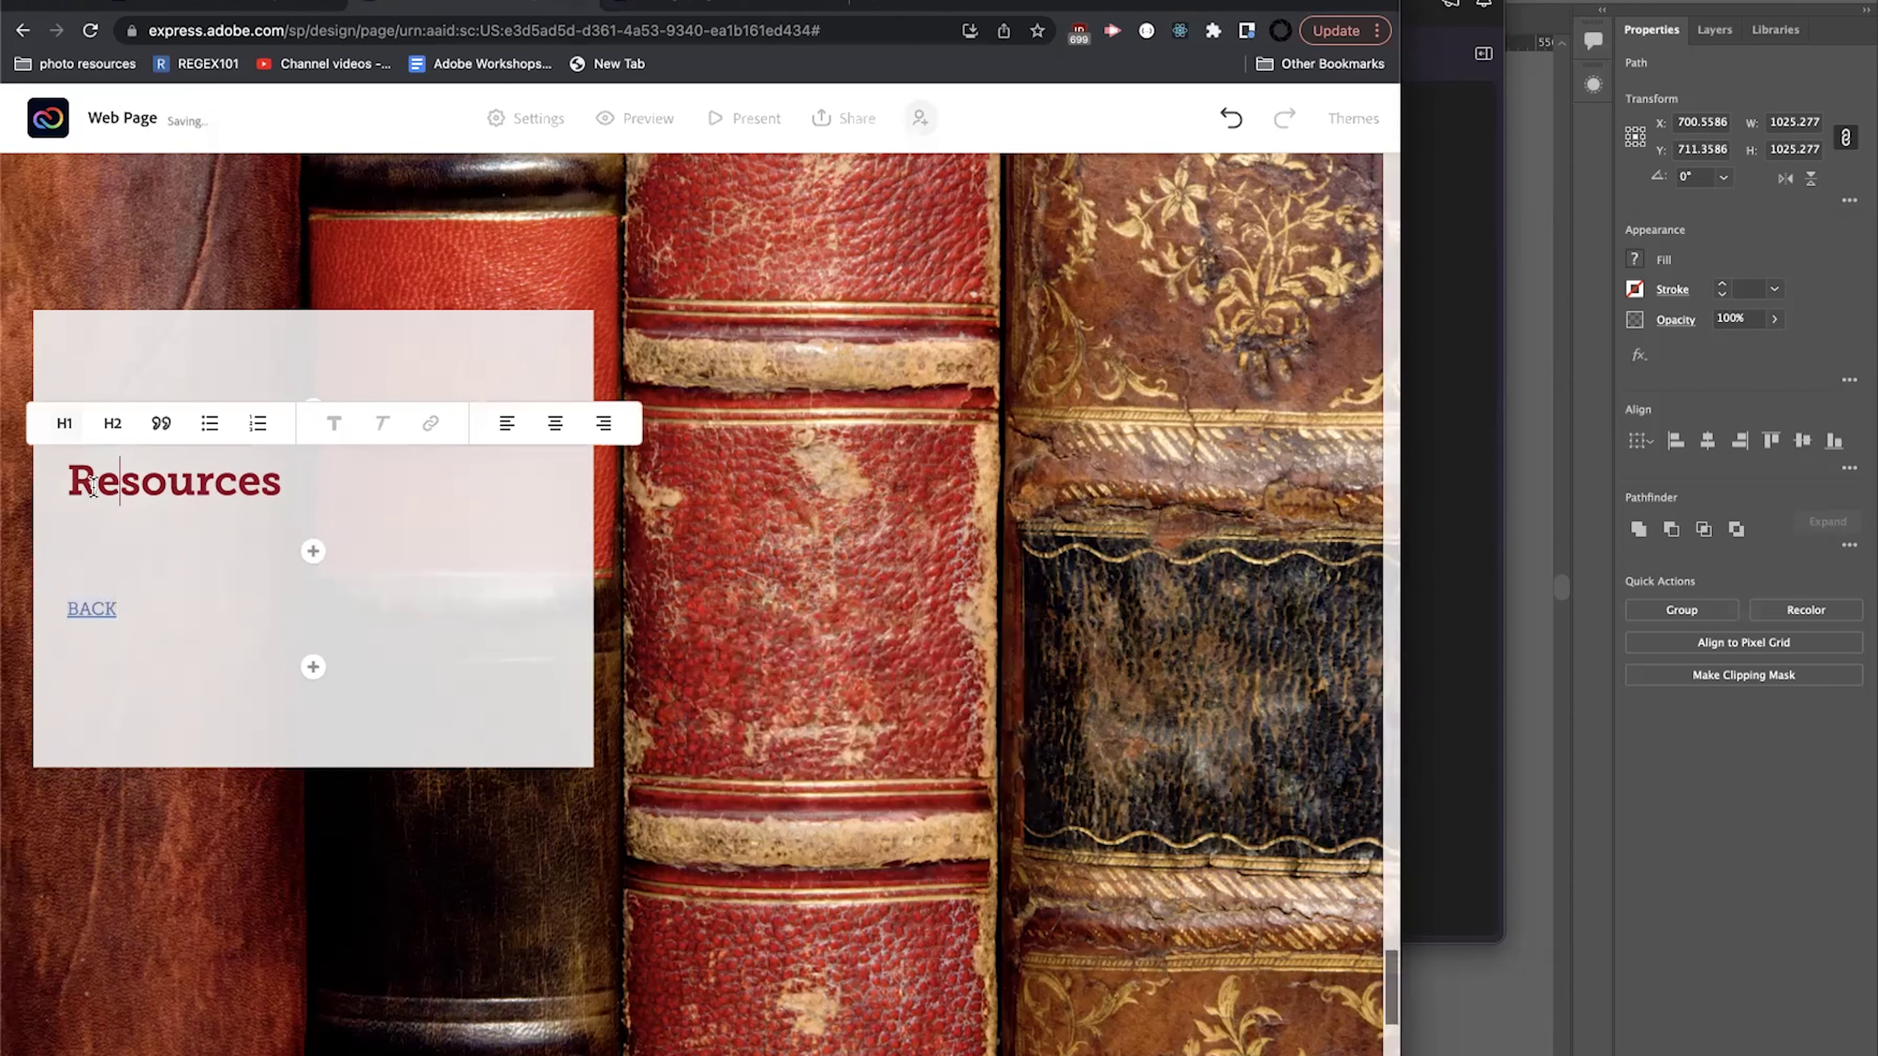
Copy the Resources heading's anchor link again from the published page and return to the editor.
click(658, 9)
scroll(603, 509, down, 5)
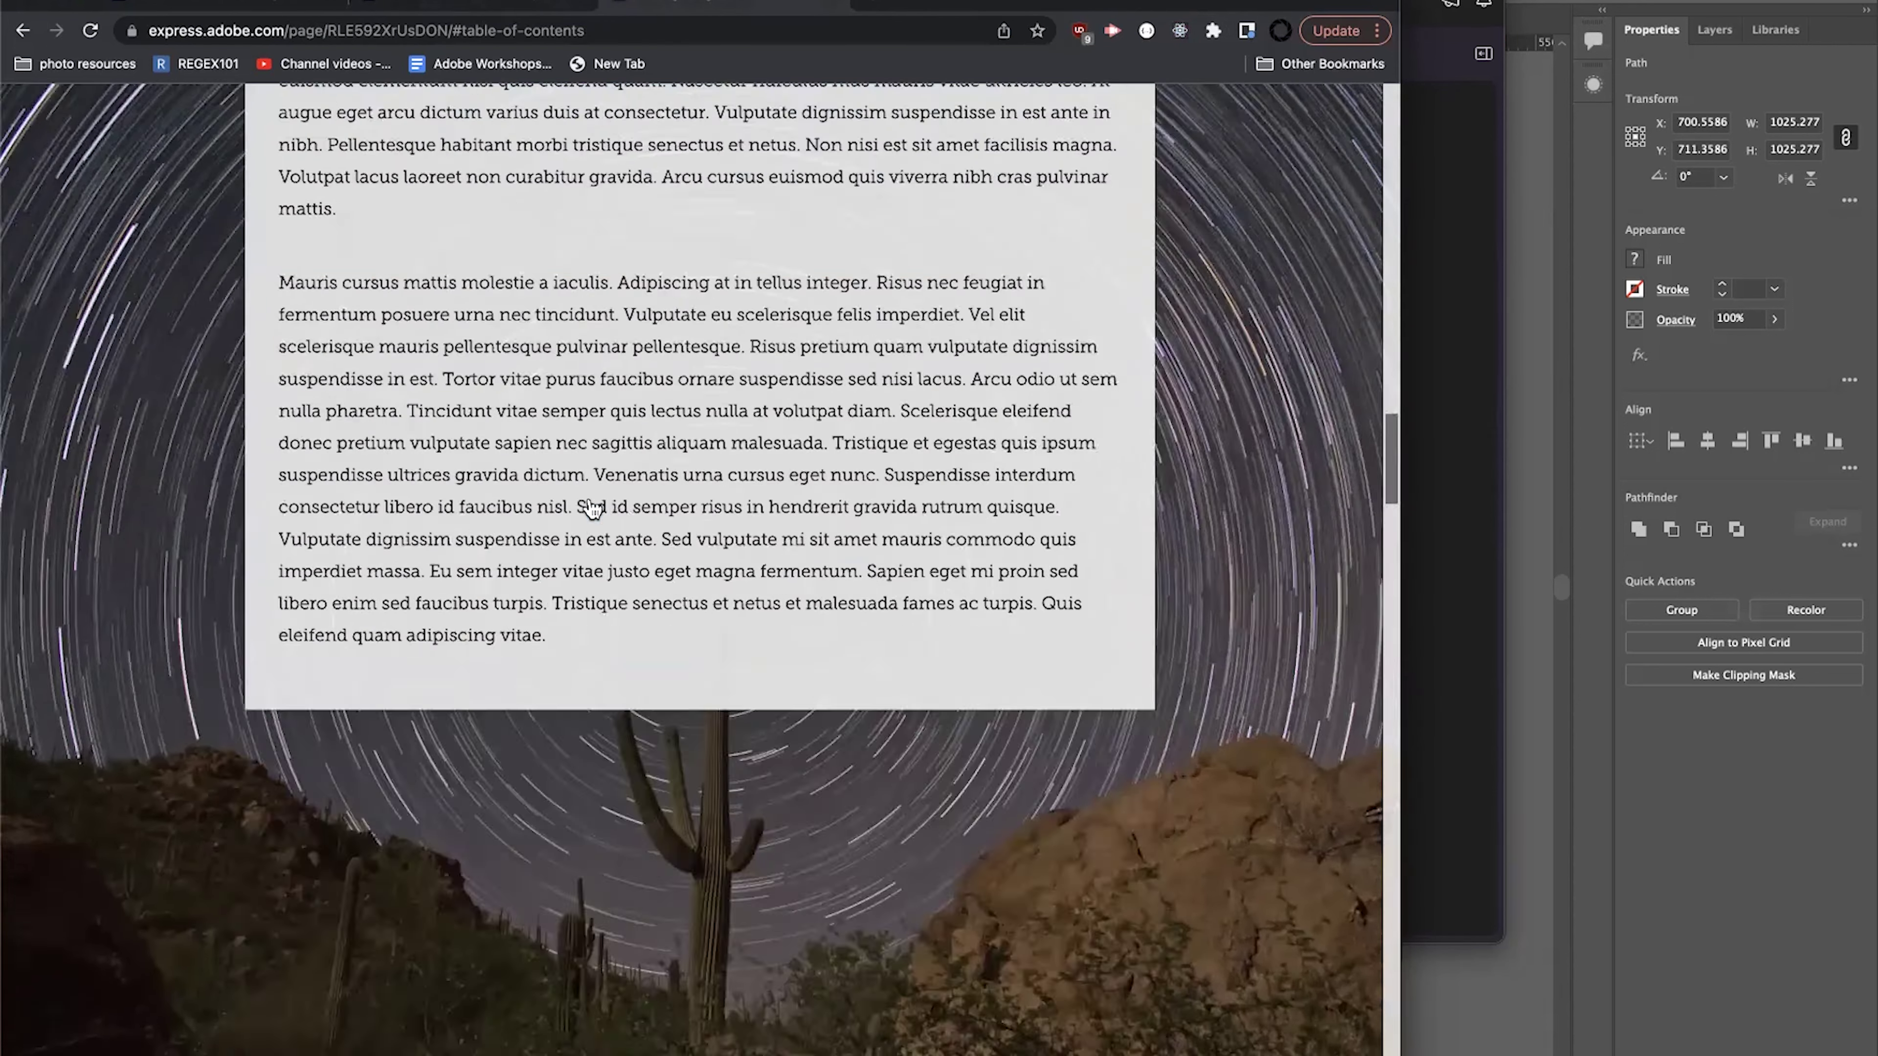
scroll(591, 509, down, 20)
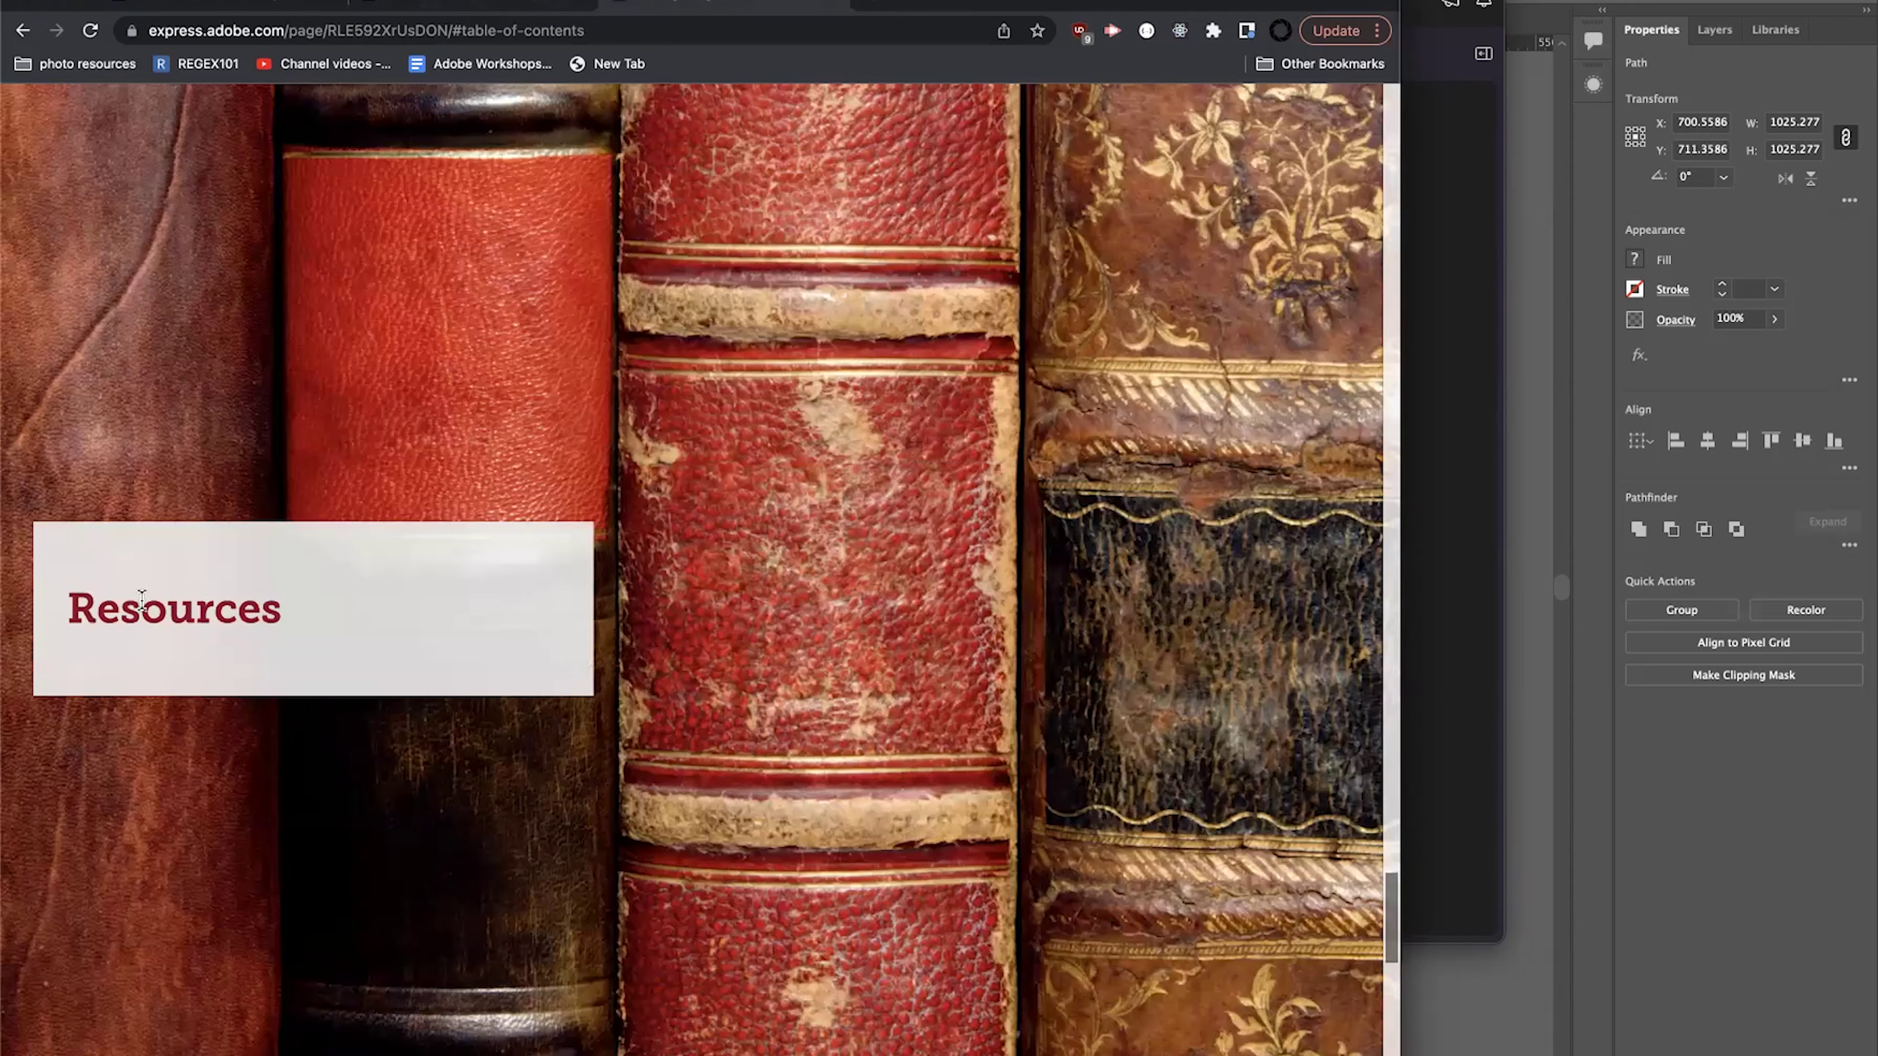
scroll(141, 599, down, 5)
key(ctrl+shift+Tab)
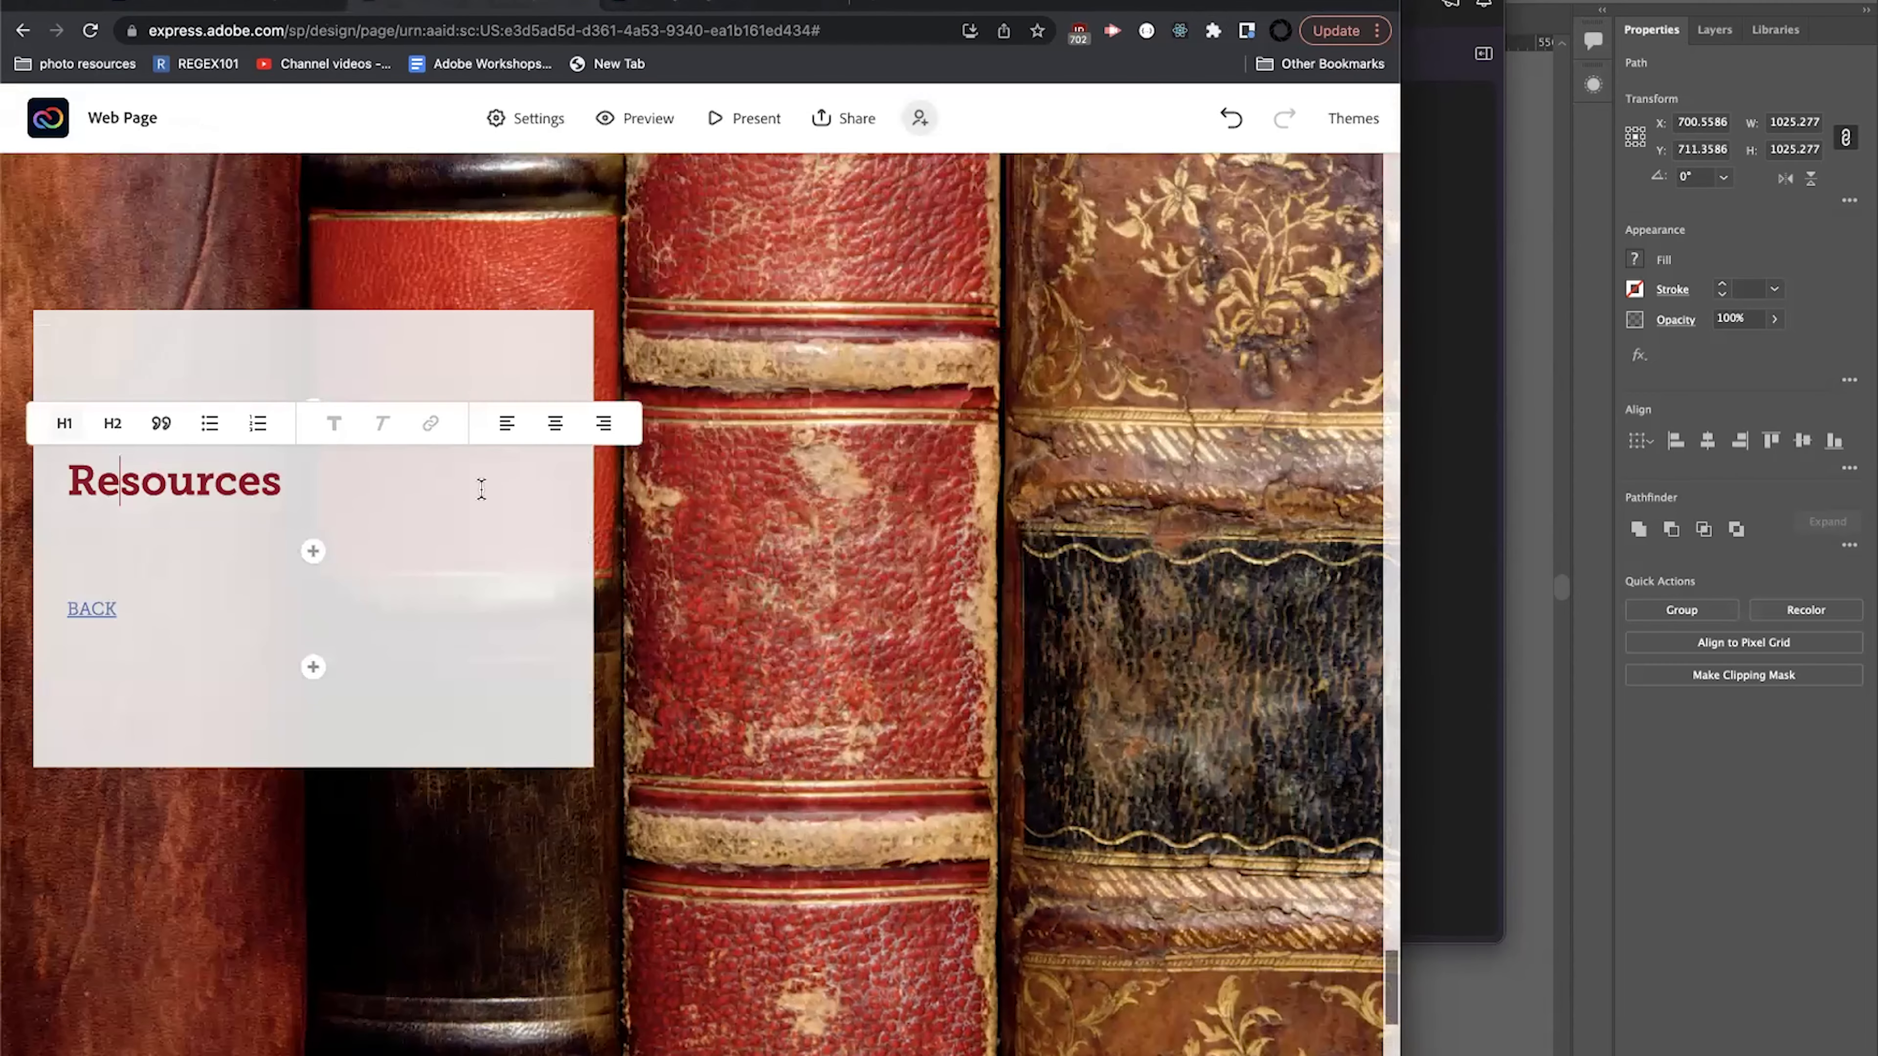
Replace the link of the Resources entry in the Table of Contents with the copied Resources anchor and save it.
scroll(481, 495, up, 20)
scroll(481, 518, down, 10)
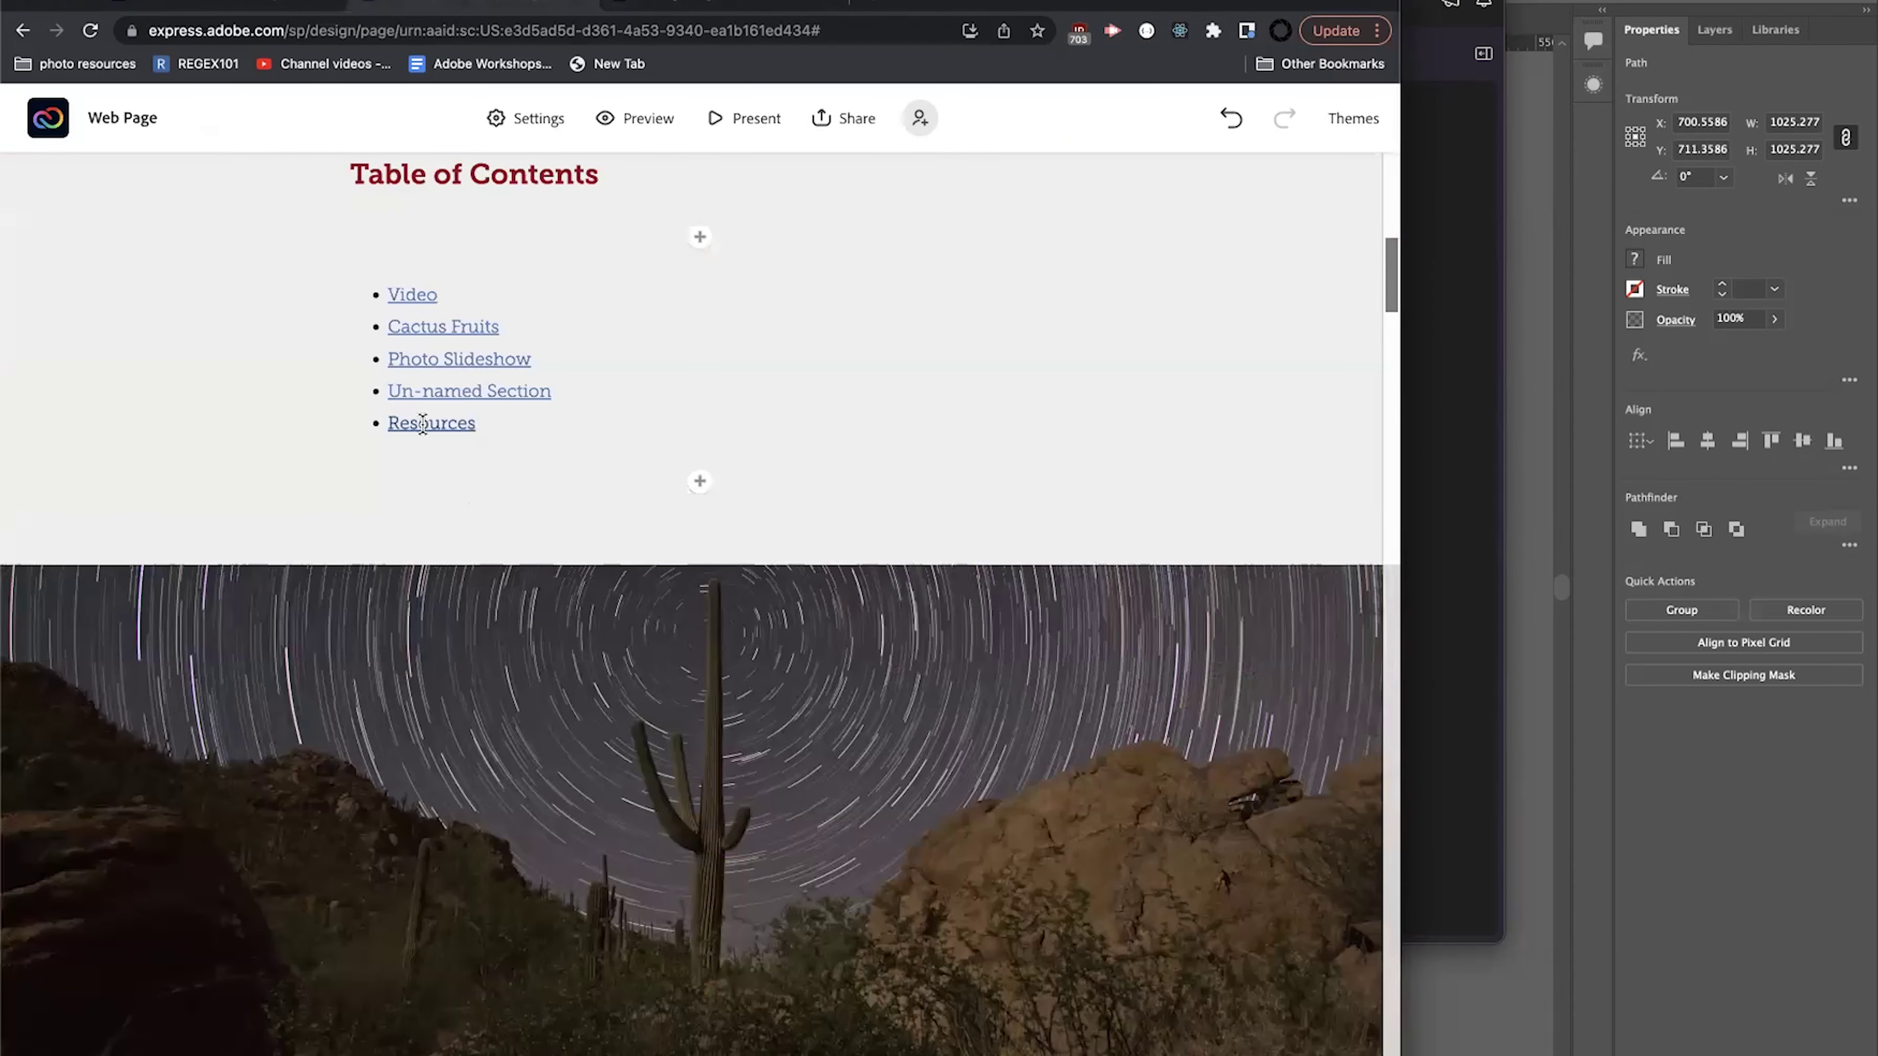
double_click(422, 424)
click(532, 389)
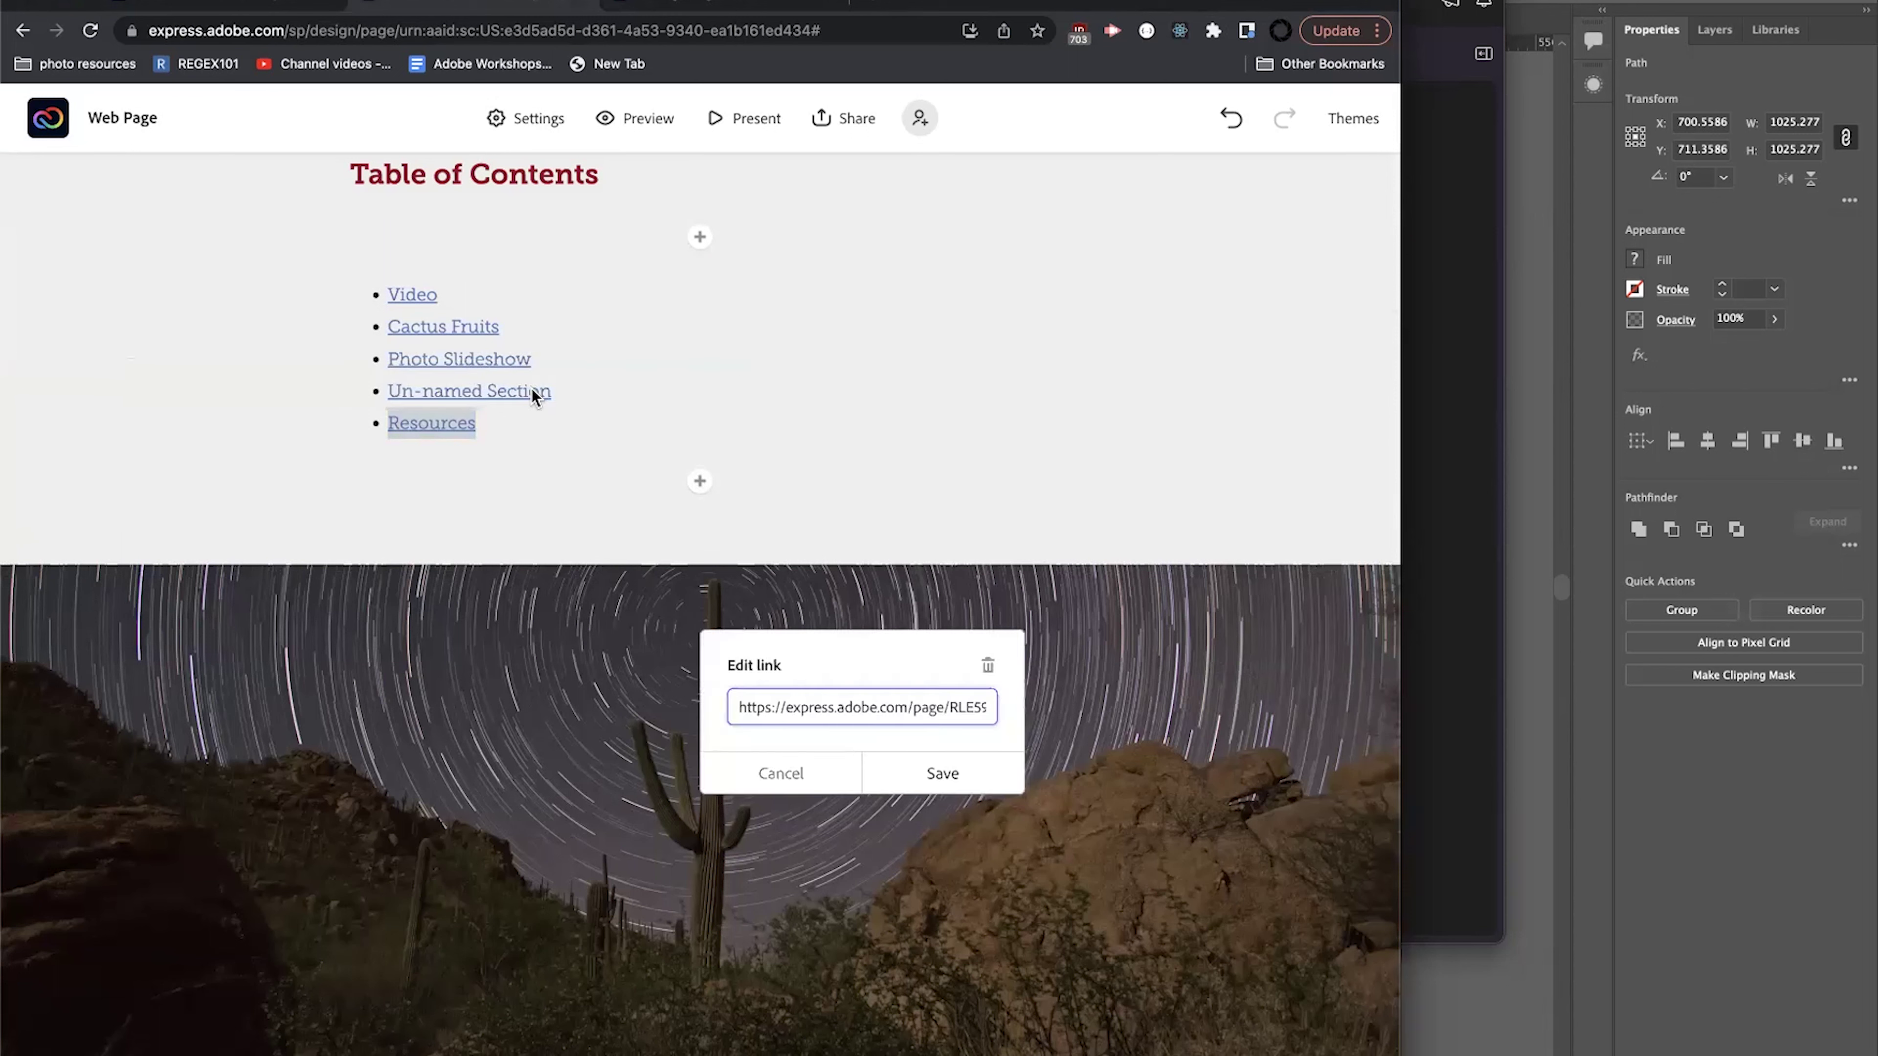
key(super+a)
key(super+v)
click(935, 771)
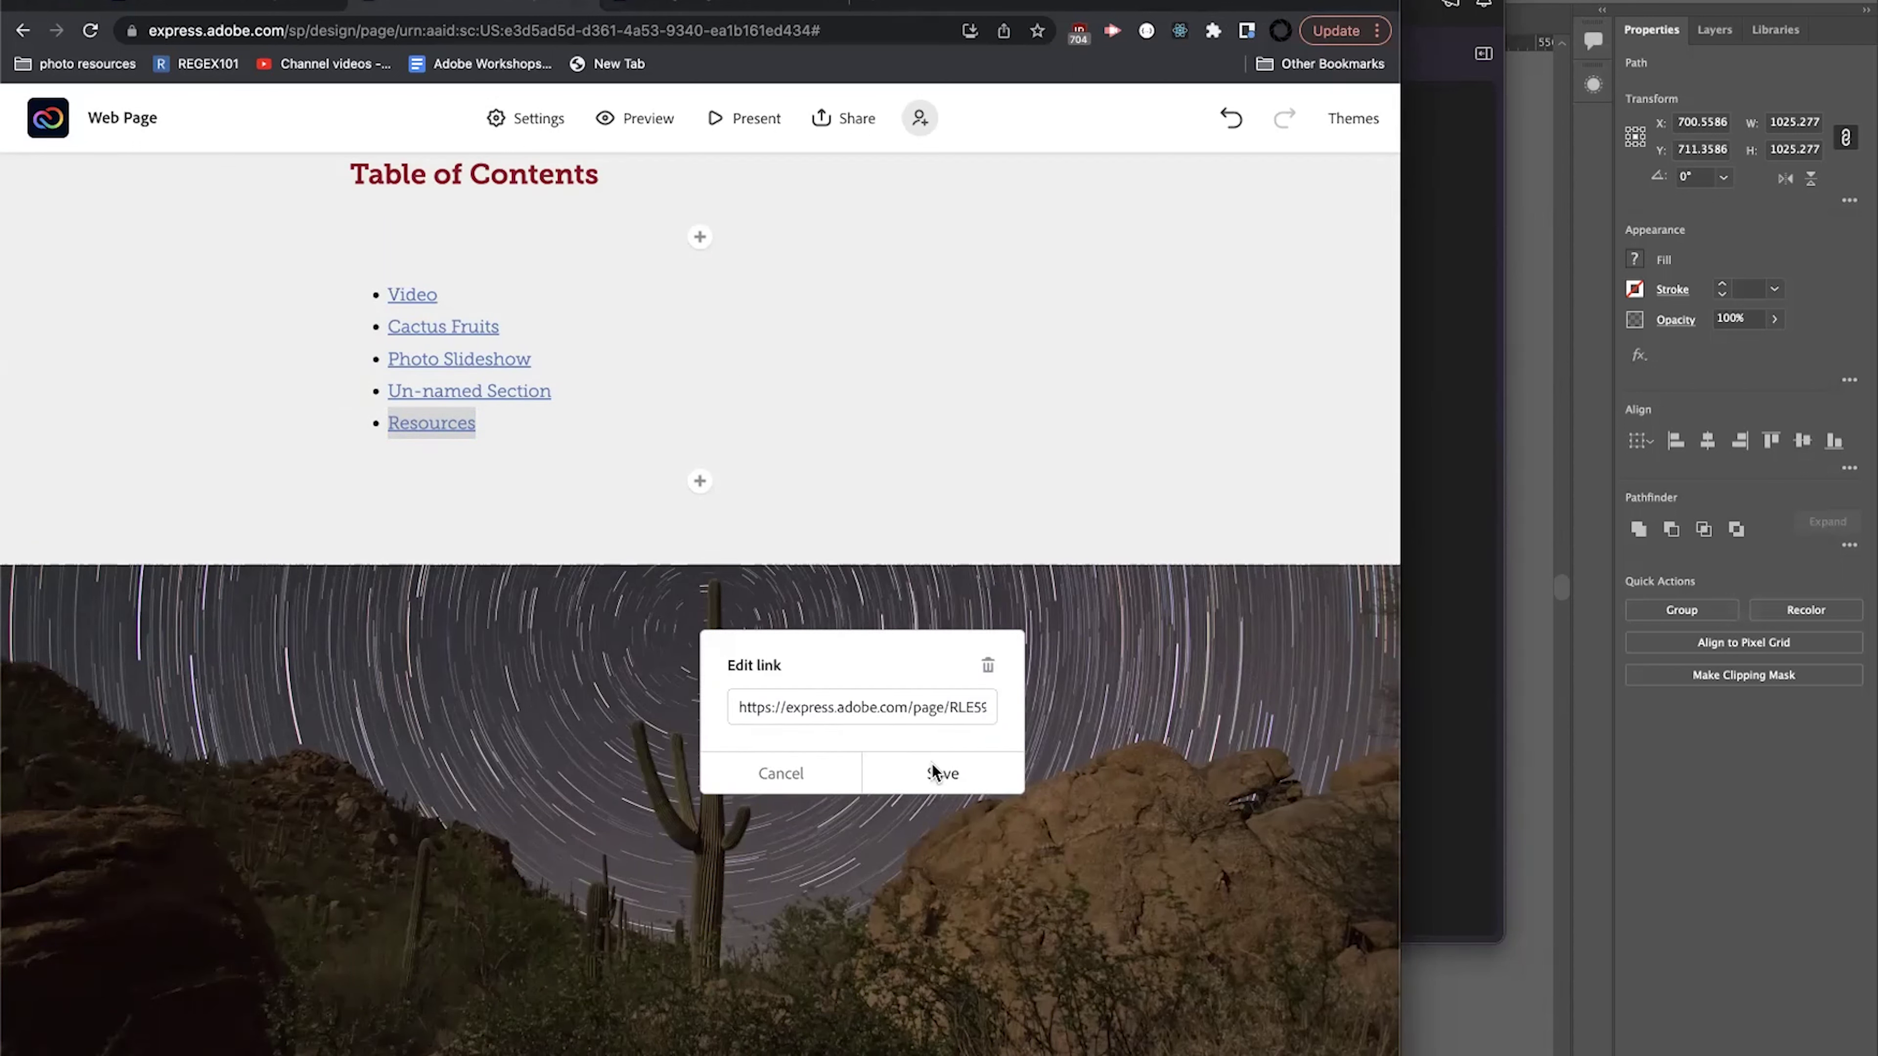
Update the shared link with the latest page edits and reload the published page at its Resources section.
scroll(752, 467, up, 3)
scroll(748, 459, up, 10)
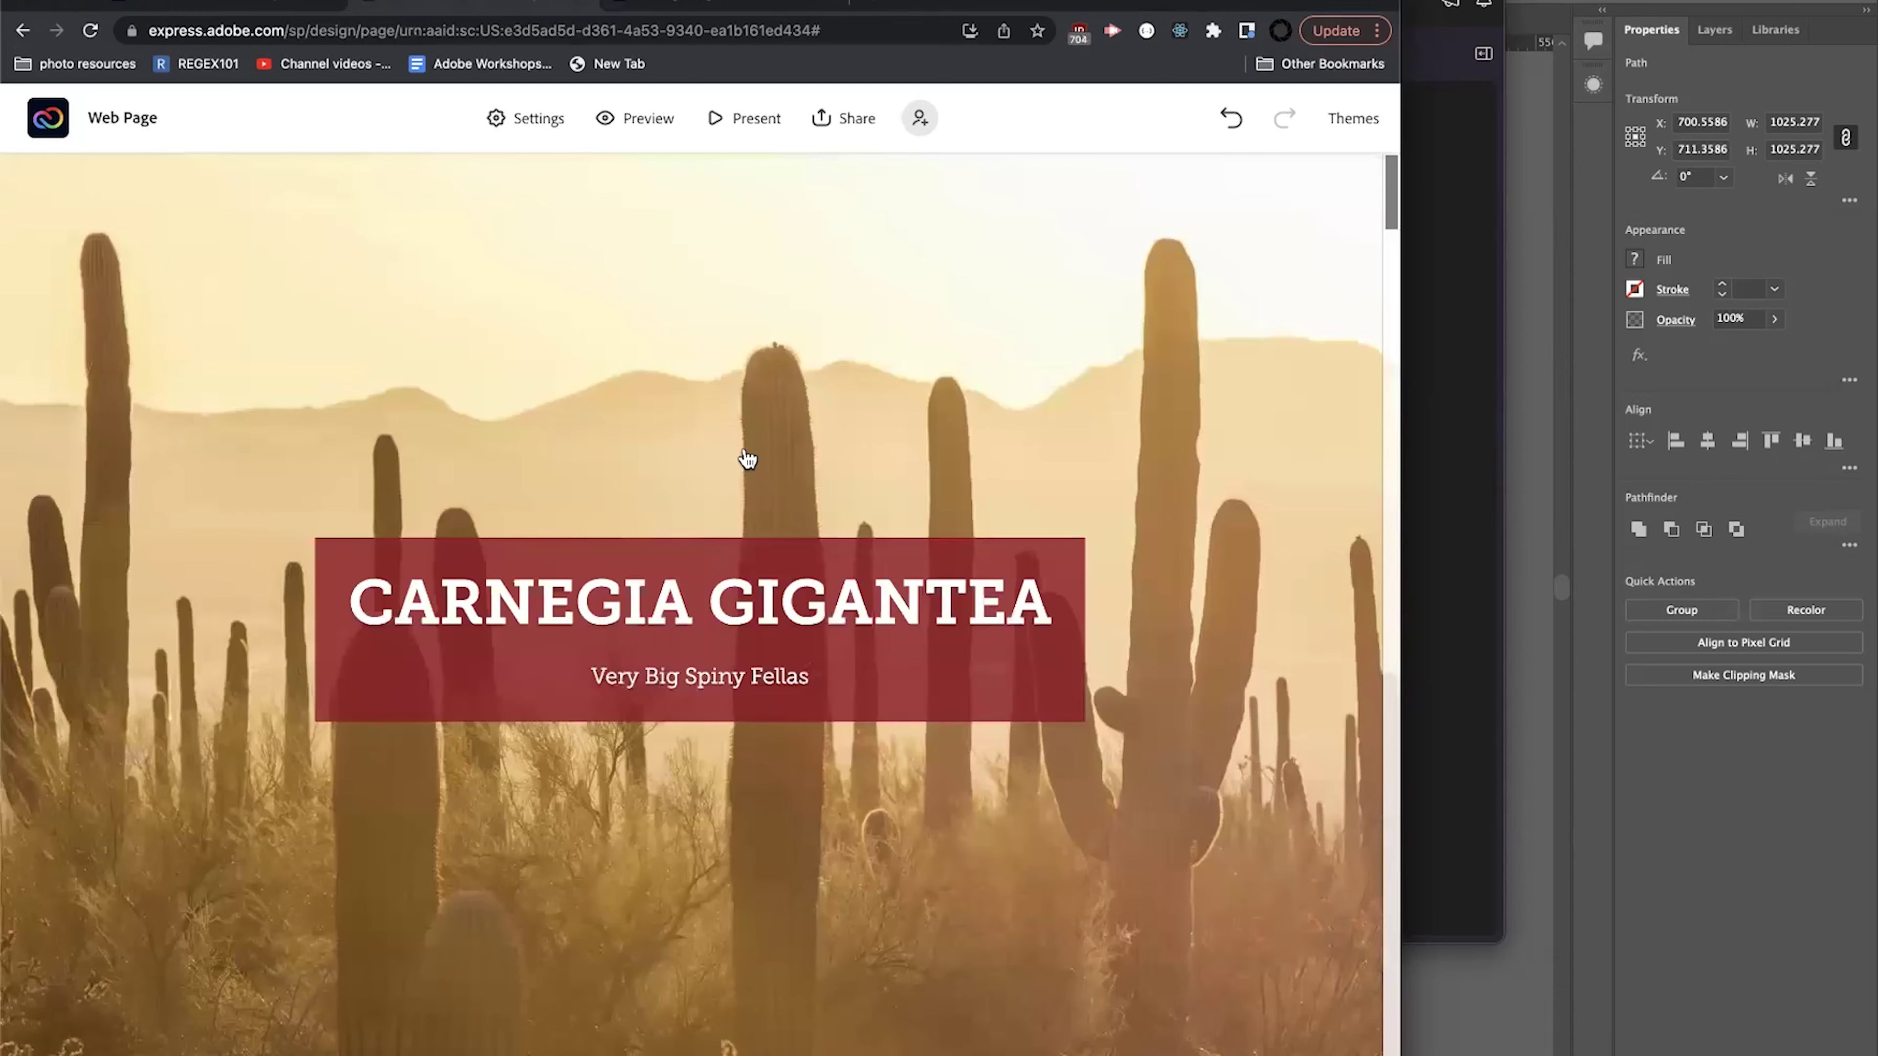
click(828, 124)
click(853, 178)
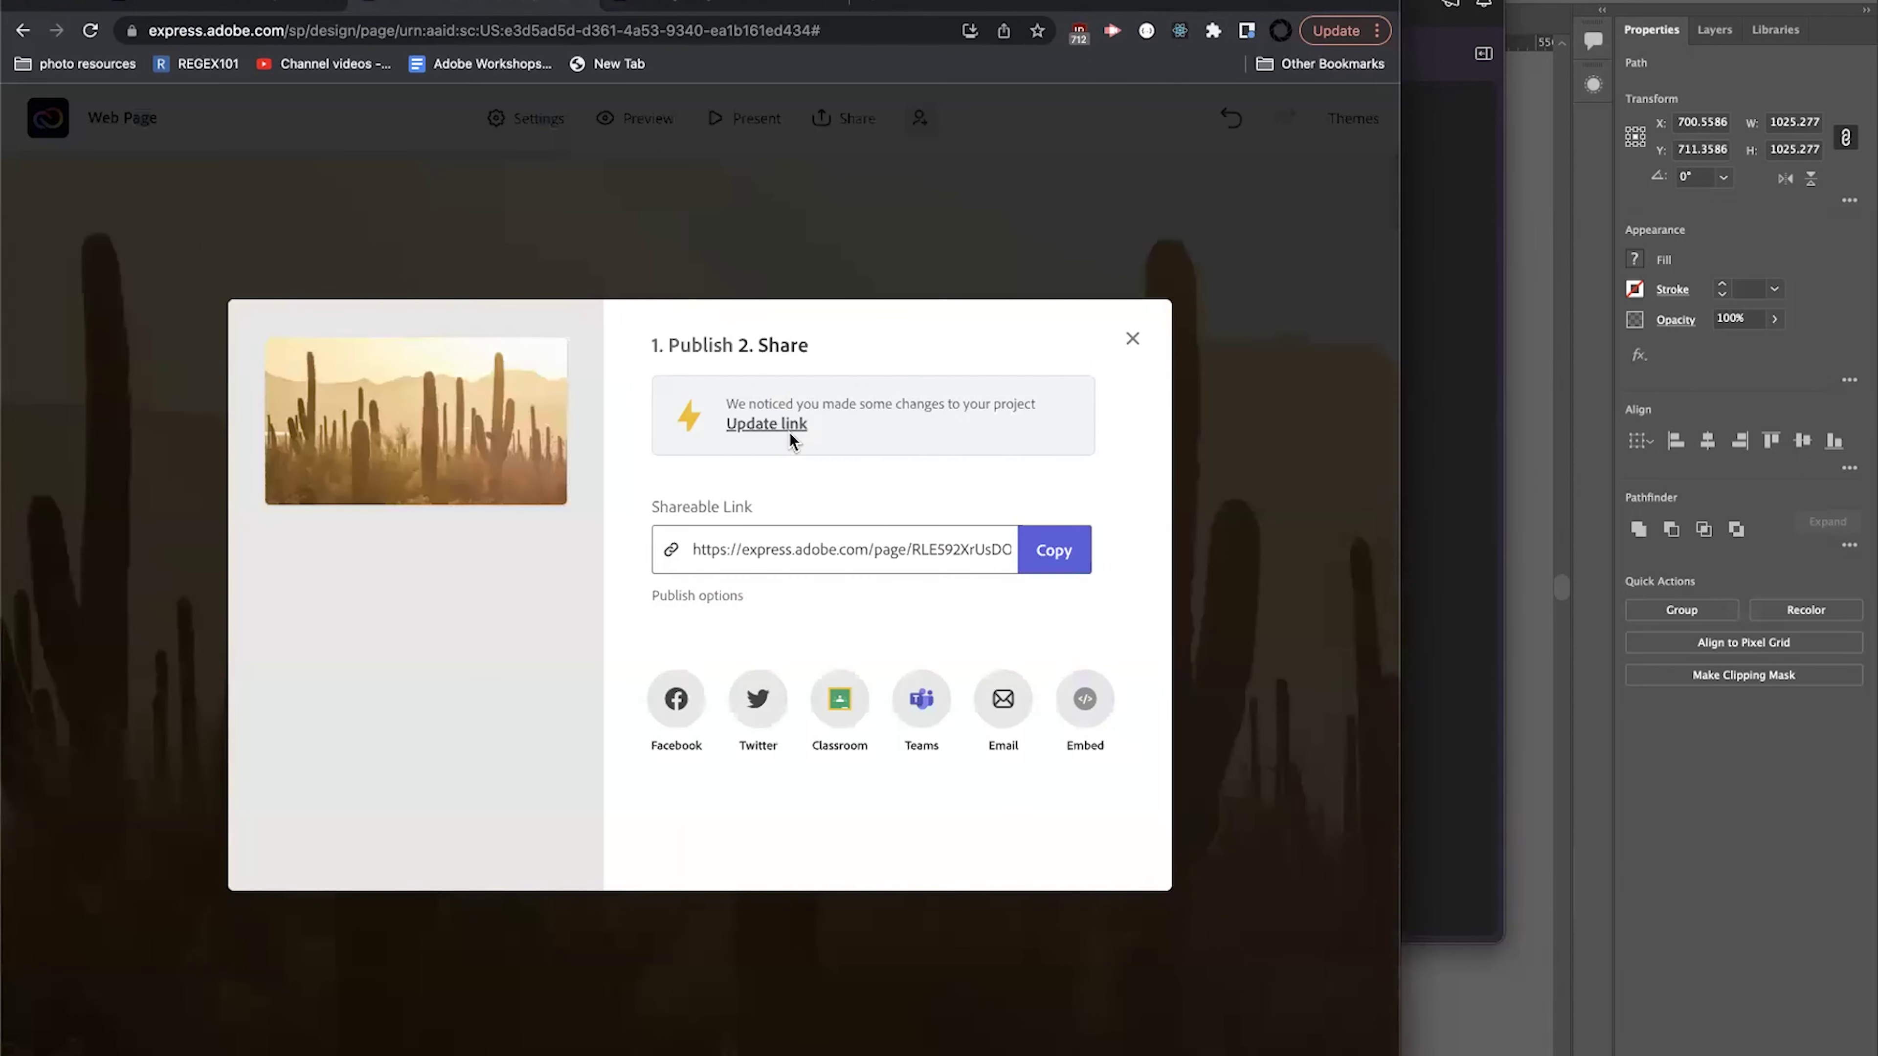
click(776, 425)
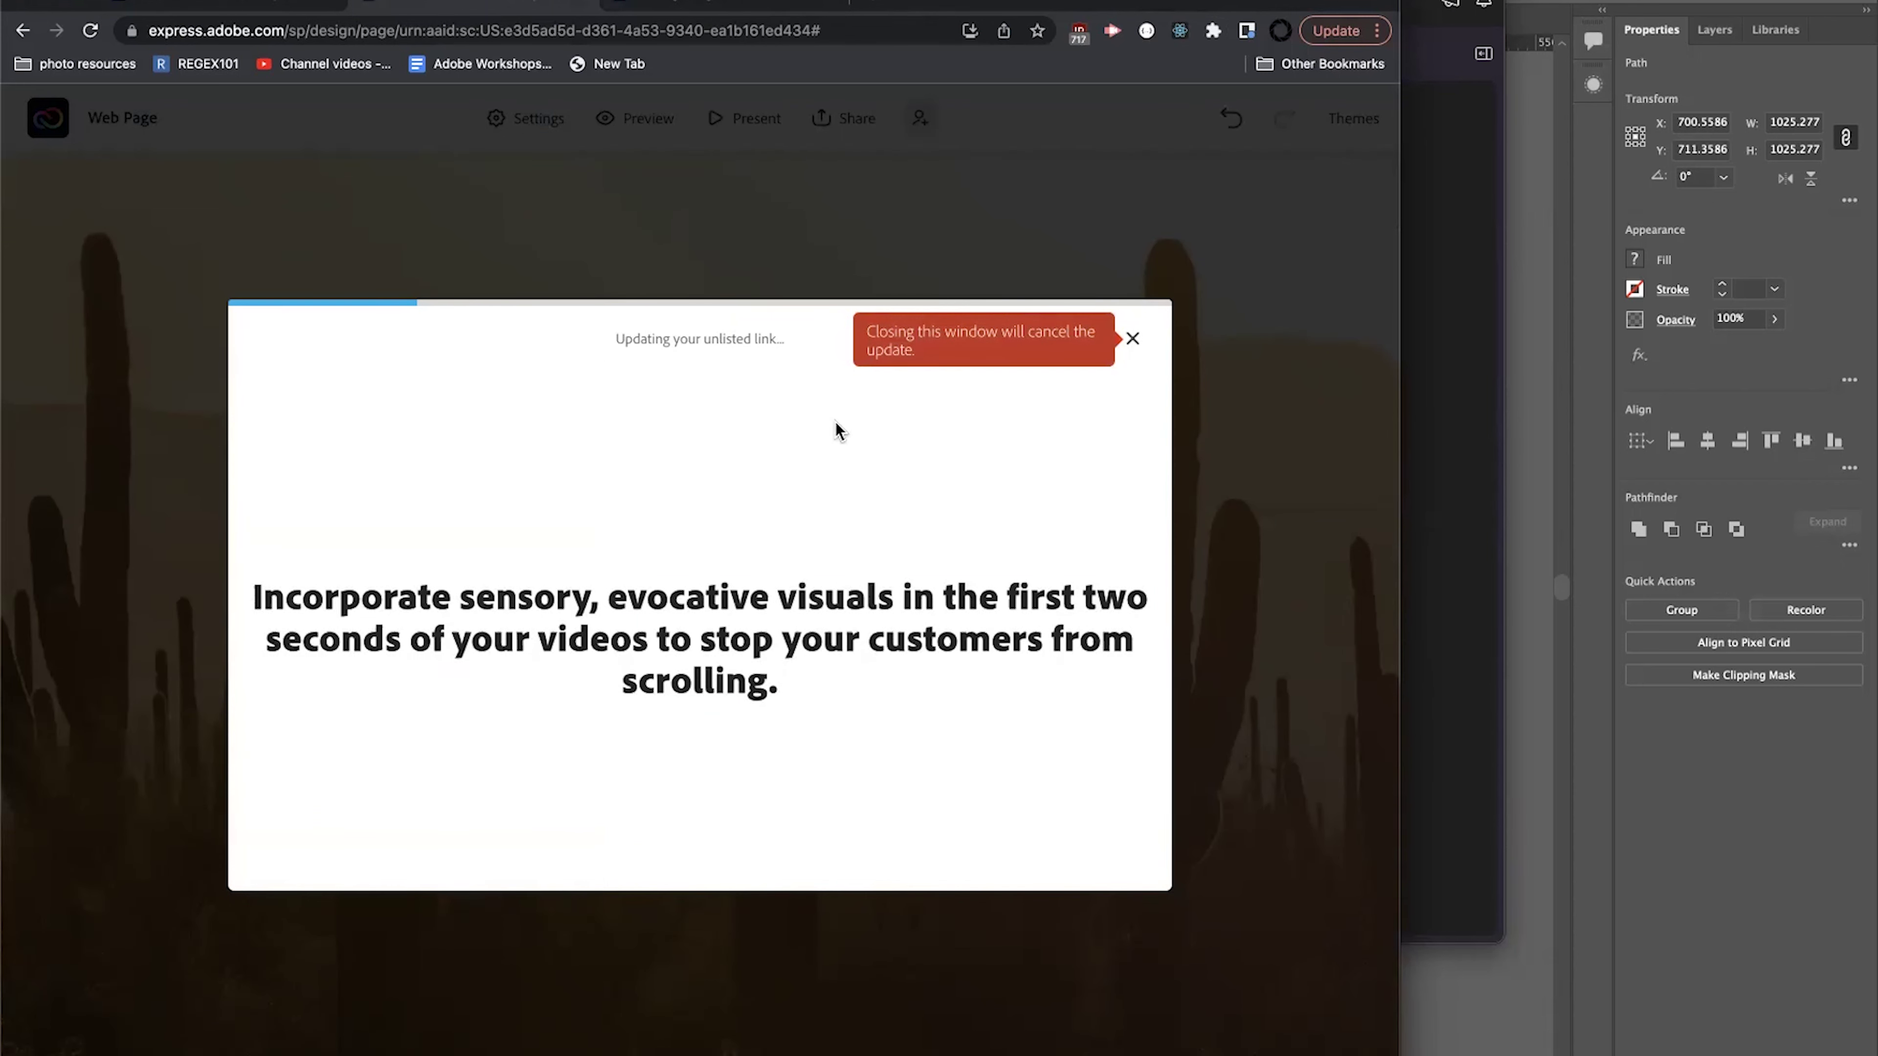
click(678, 10)
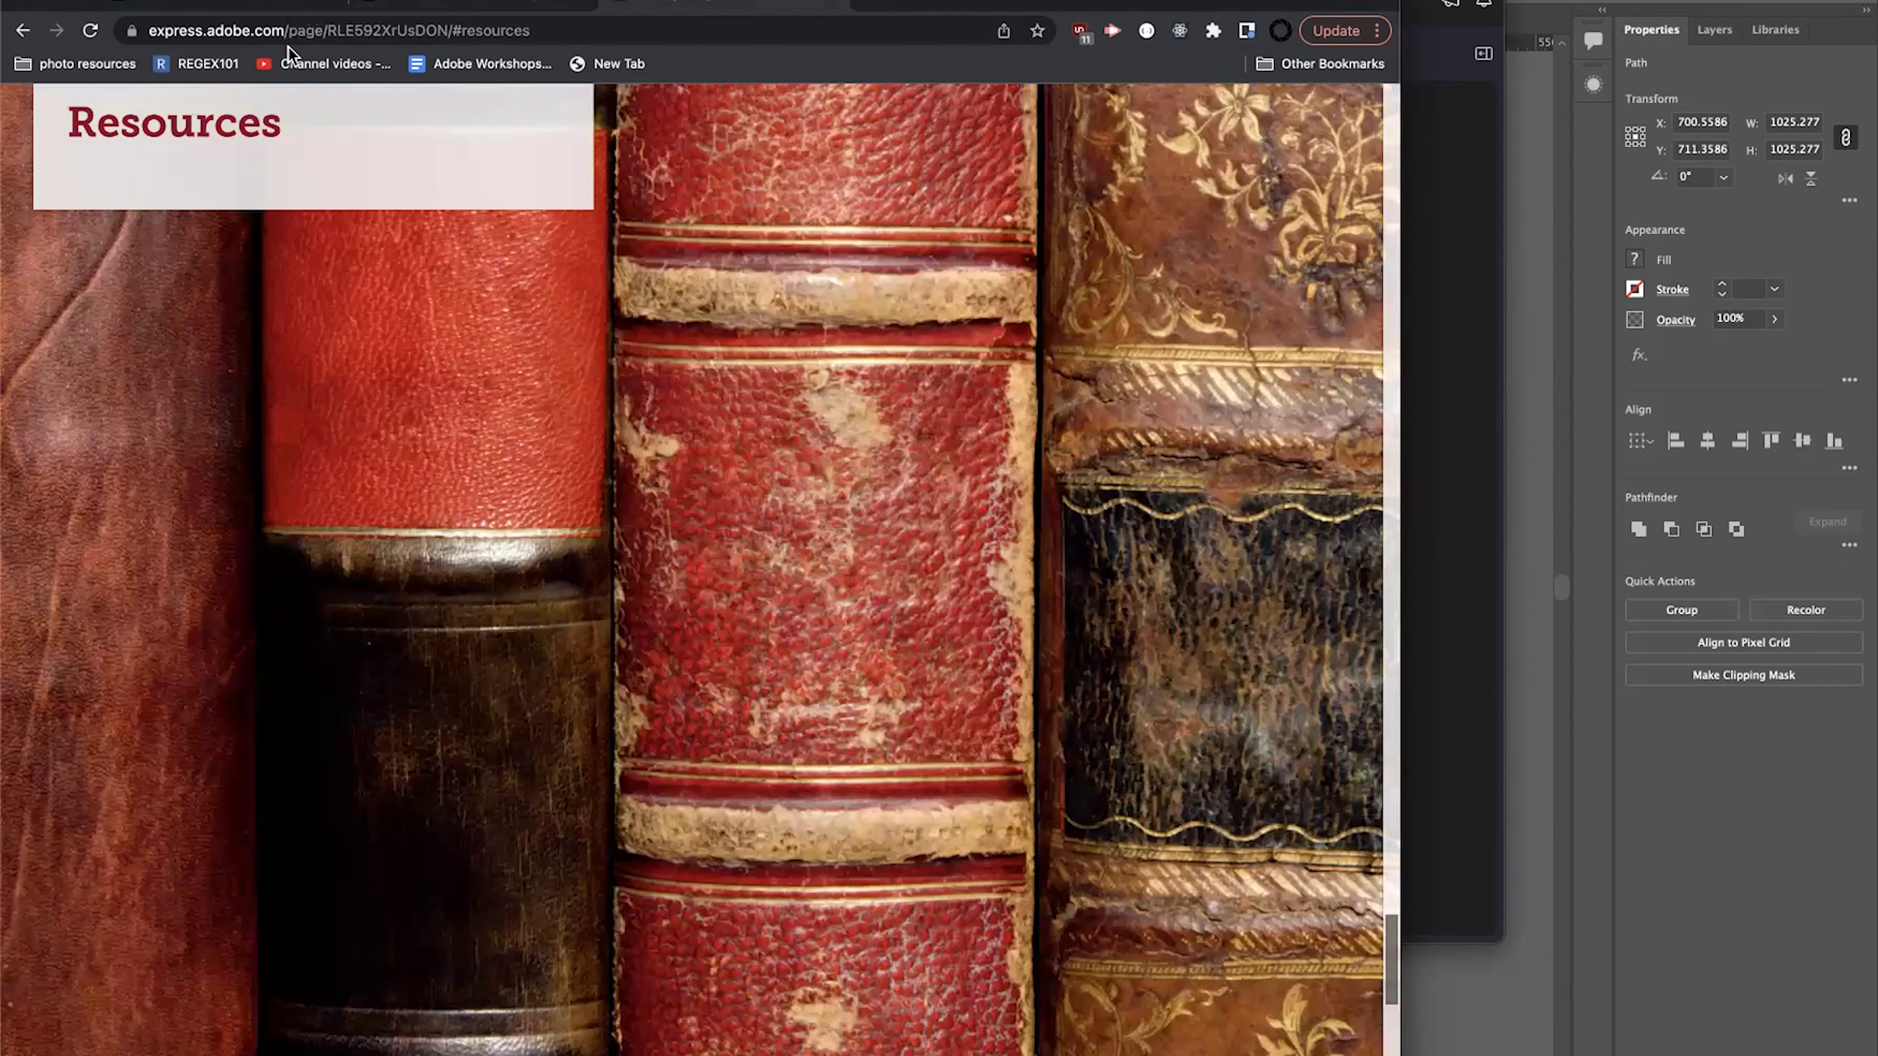
click(91, 33)
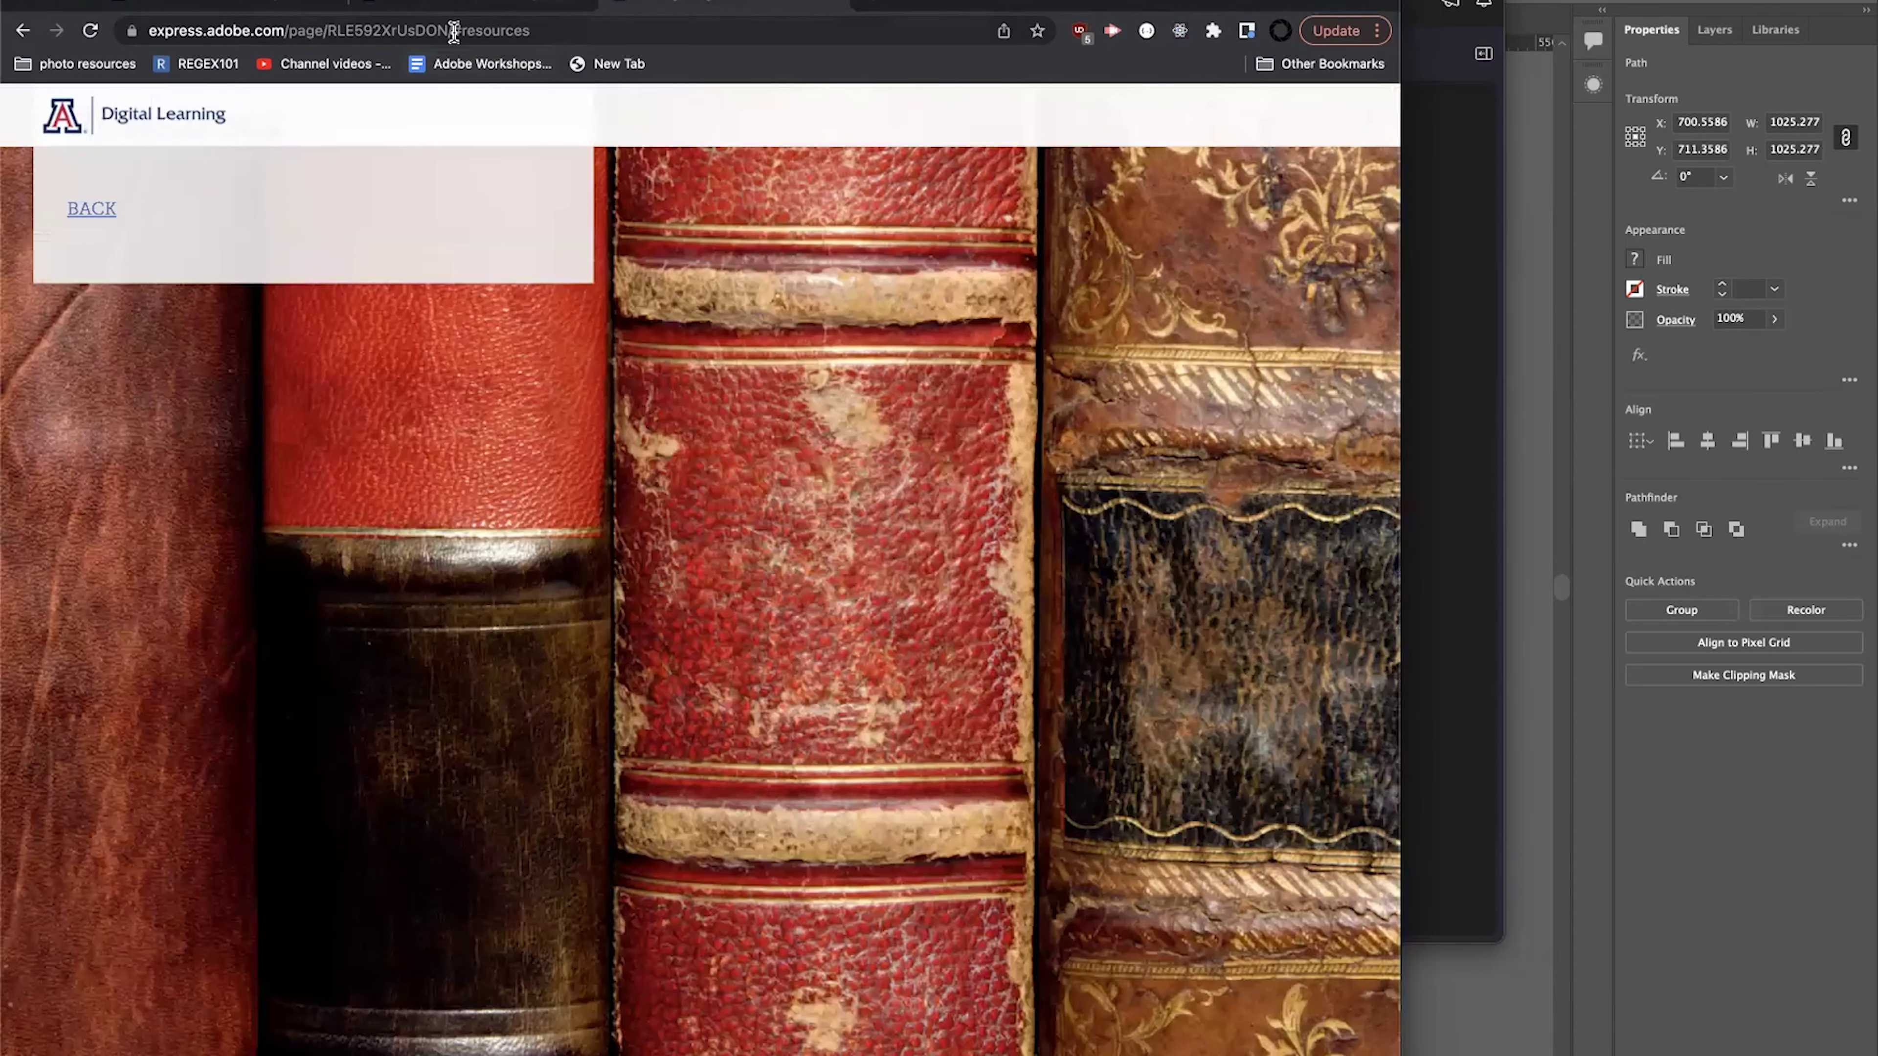
Load the published page without its section anchor and test the Video entry and that section's Back to Contents link.
drag(452, 31, 661, 67)
key(BackSpace)
key(Return)
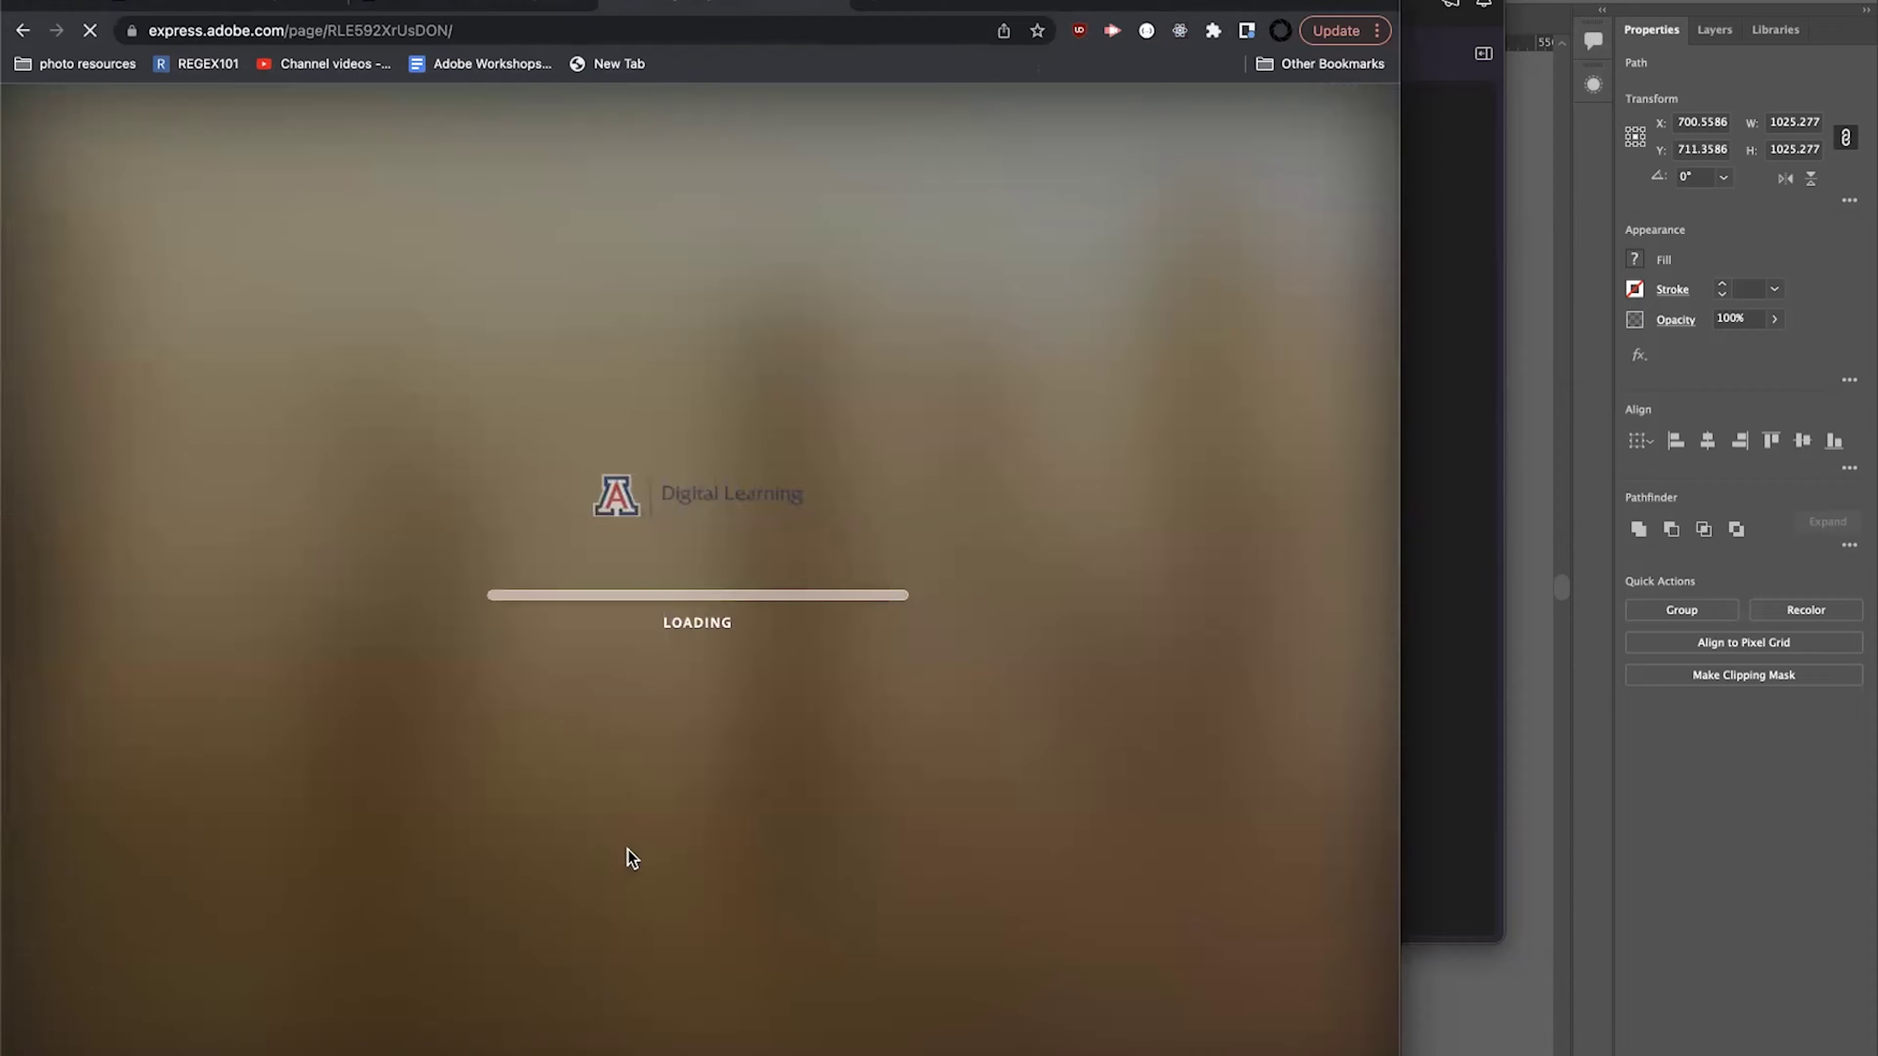
scroll(595, 826, down, 6)
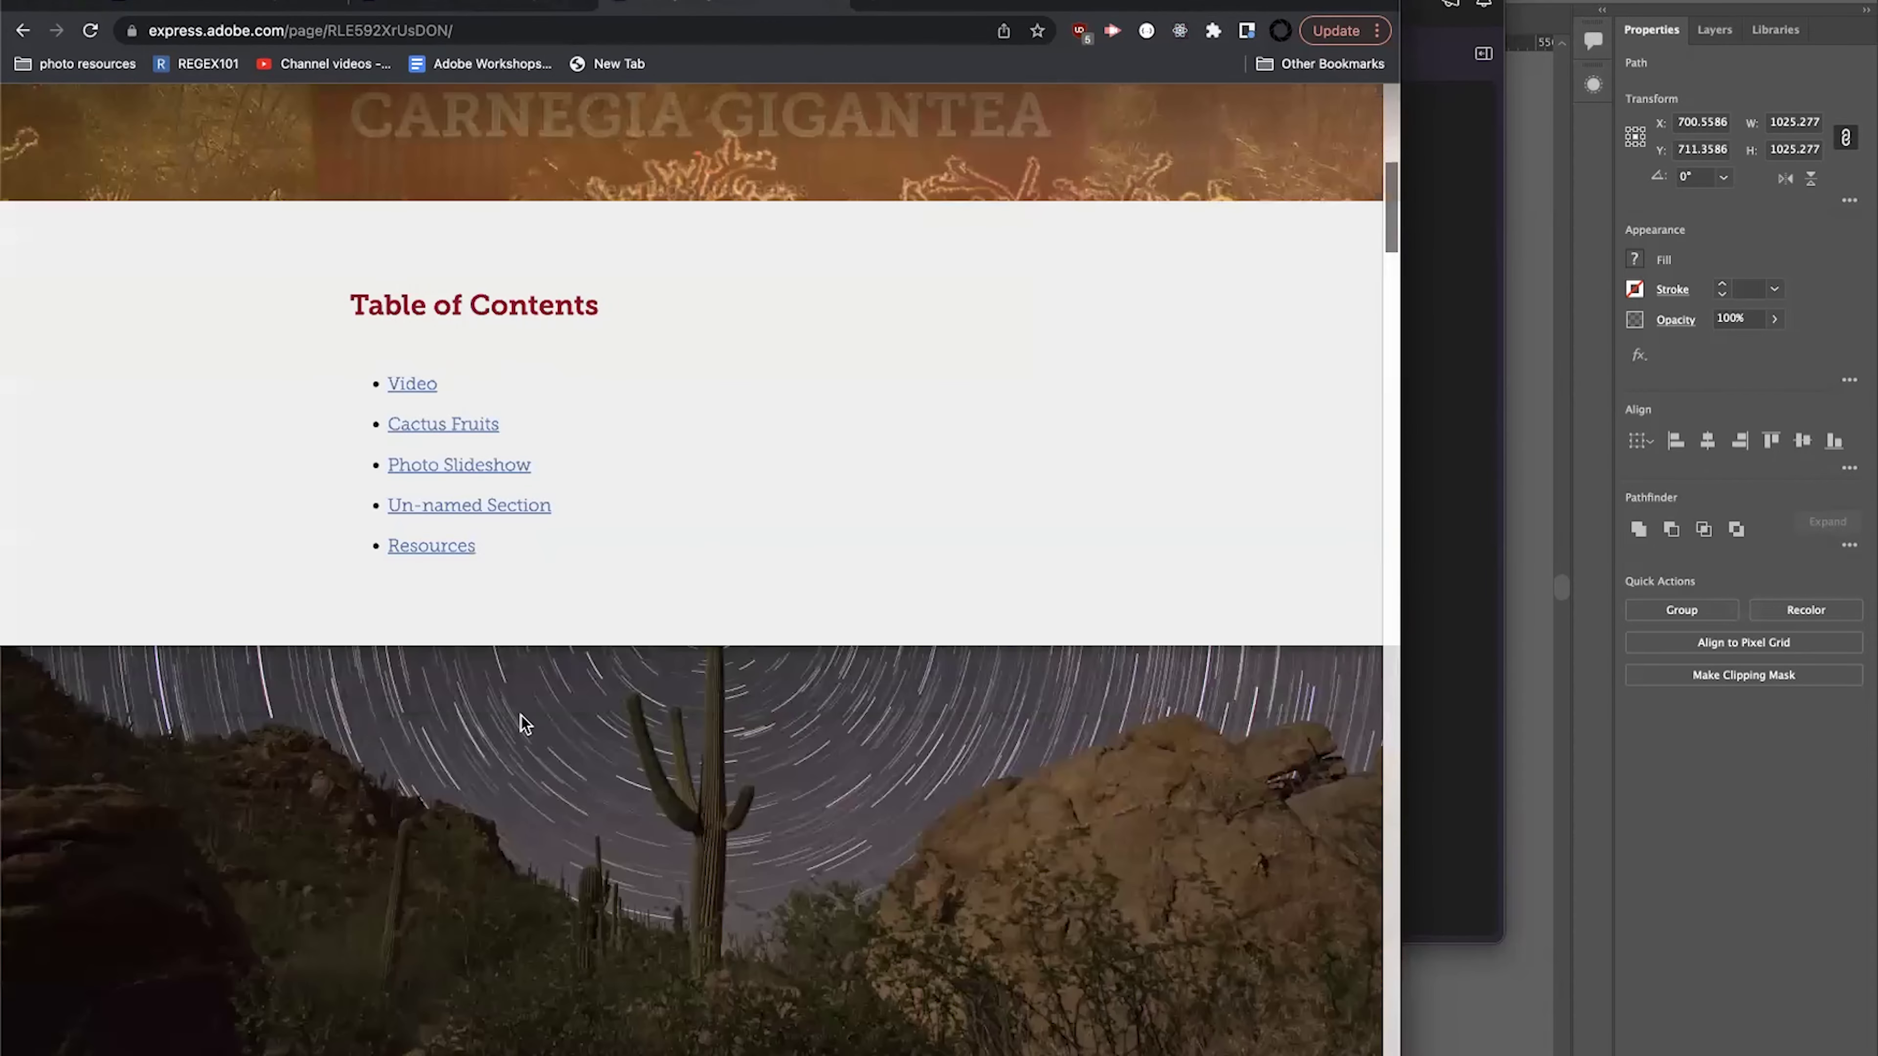
click(399, 388)
scroll(397, 385, down, 10)
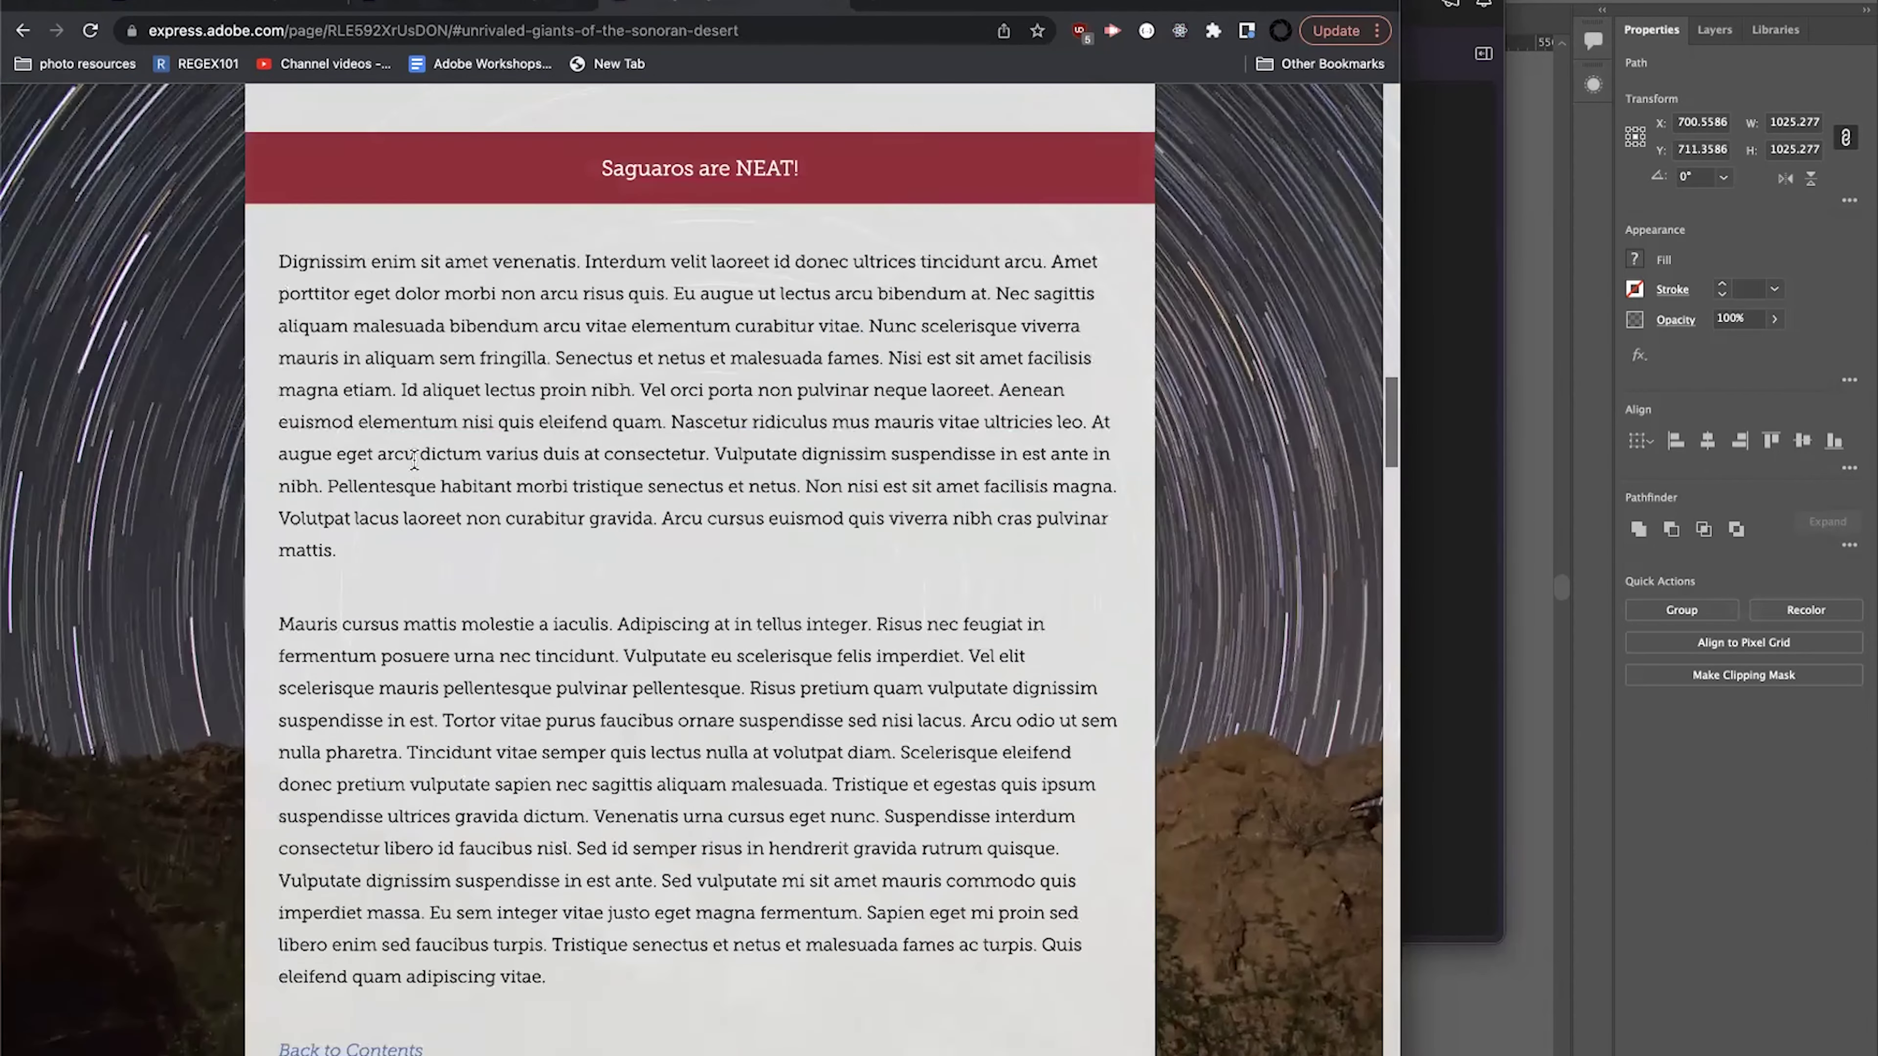
click(384, 794)
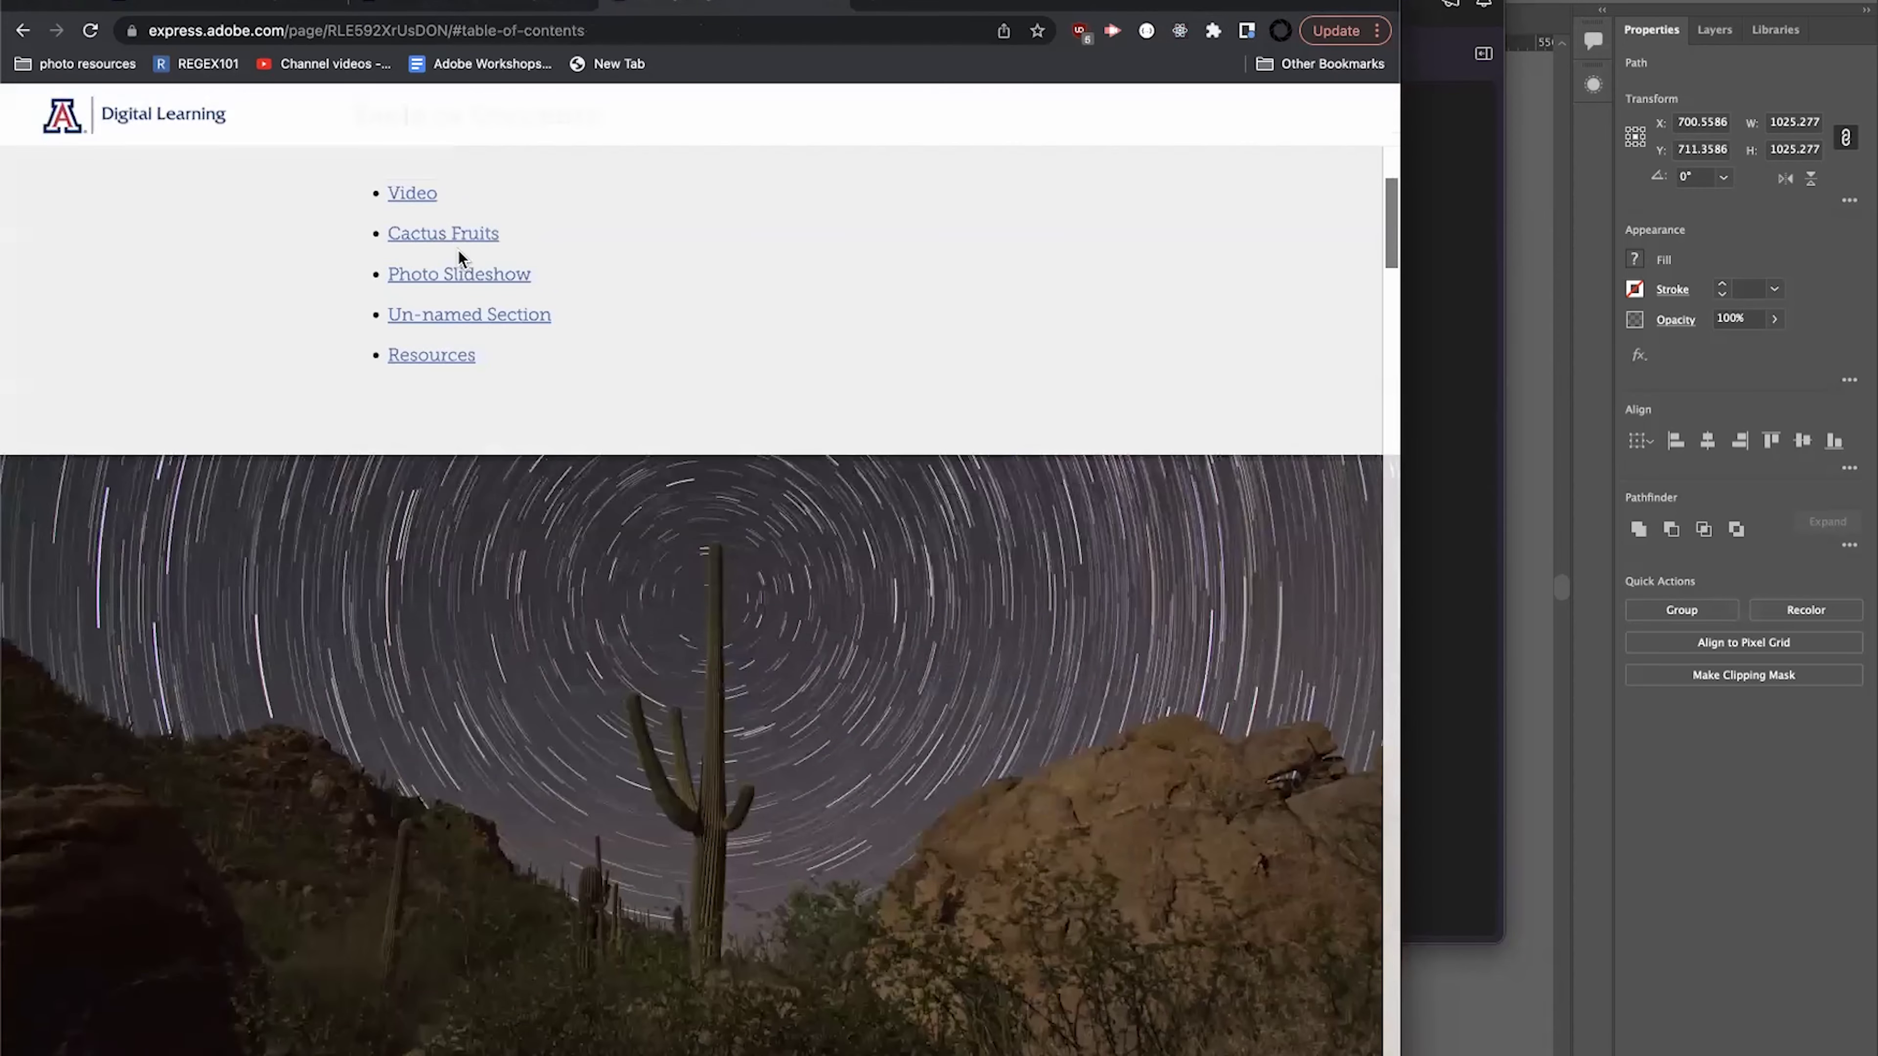
Test the Photo Slideshow and Resources entries in the Table of Contents along with each section's link back to the contents.
click(449, 276)
scroll(494, 685, down, 6)
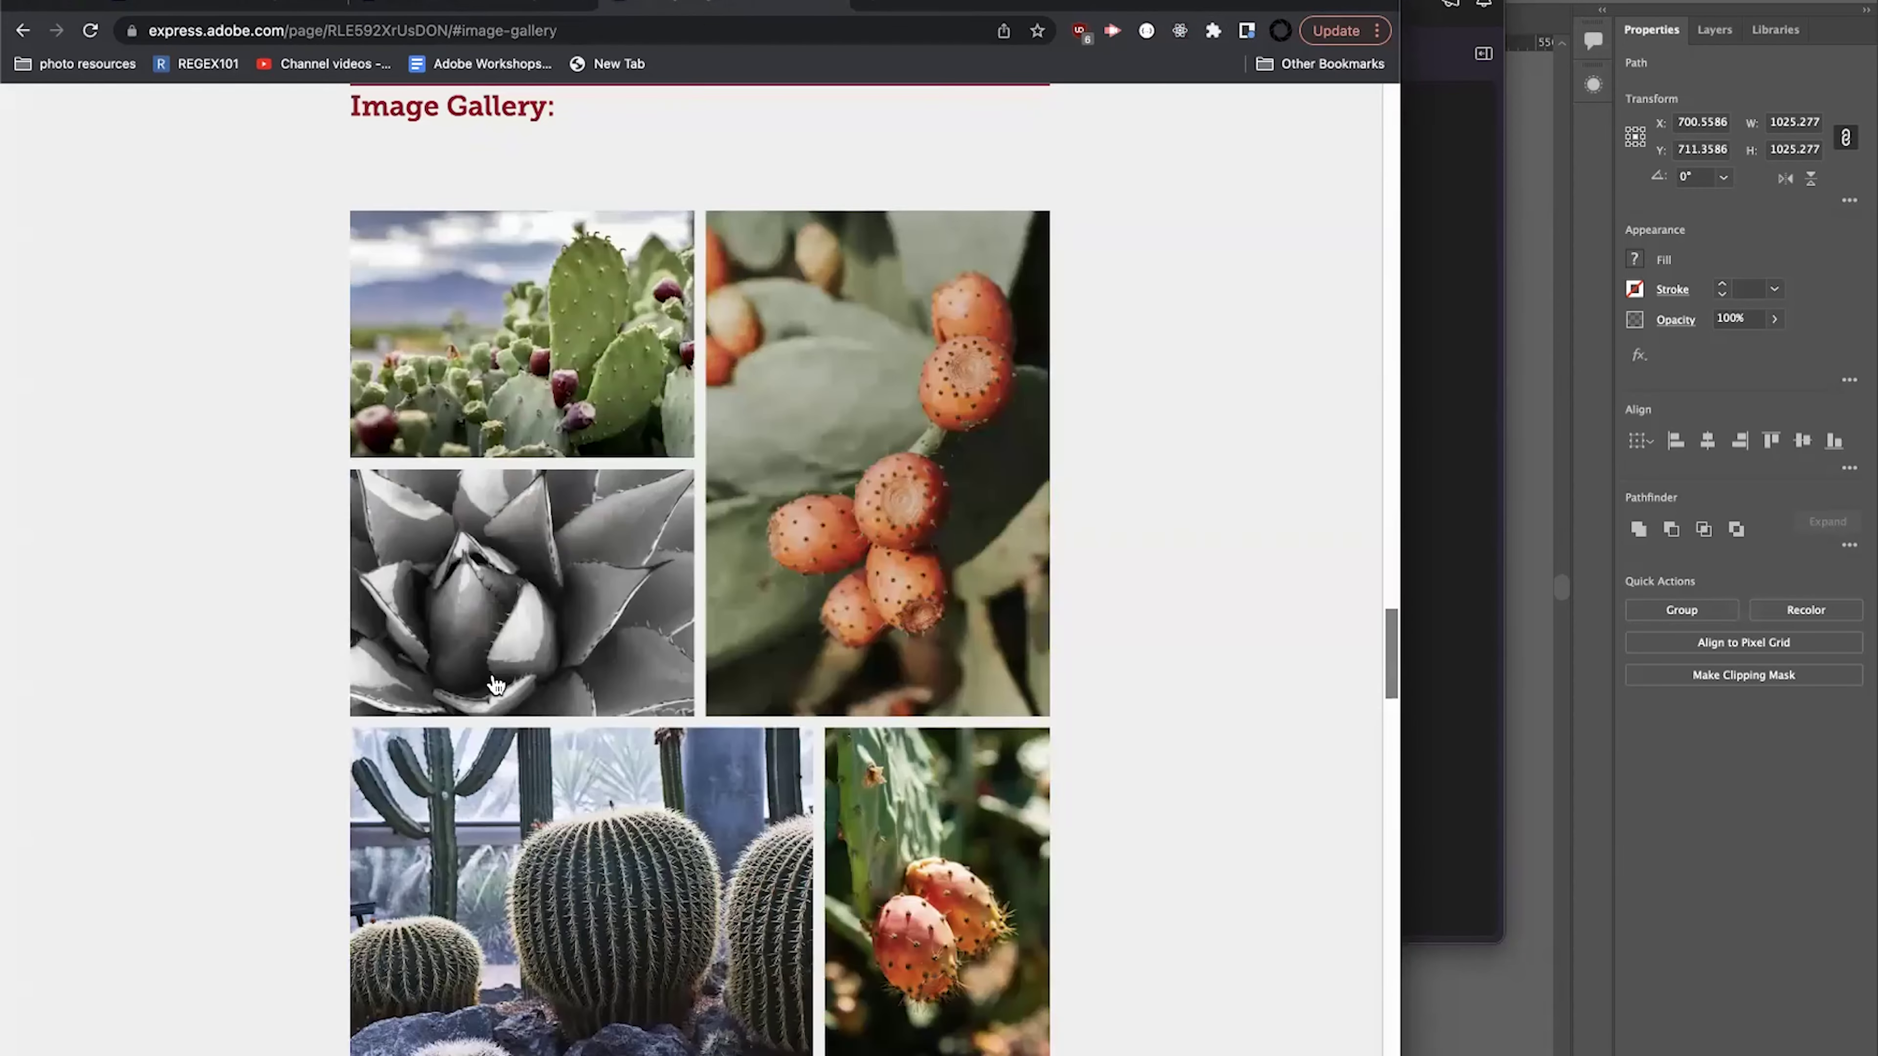
click(408, 953)
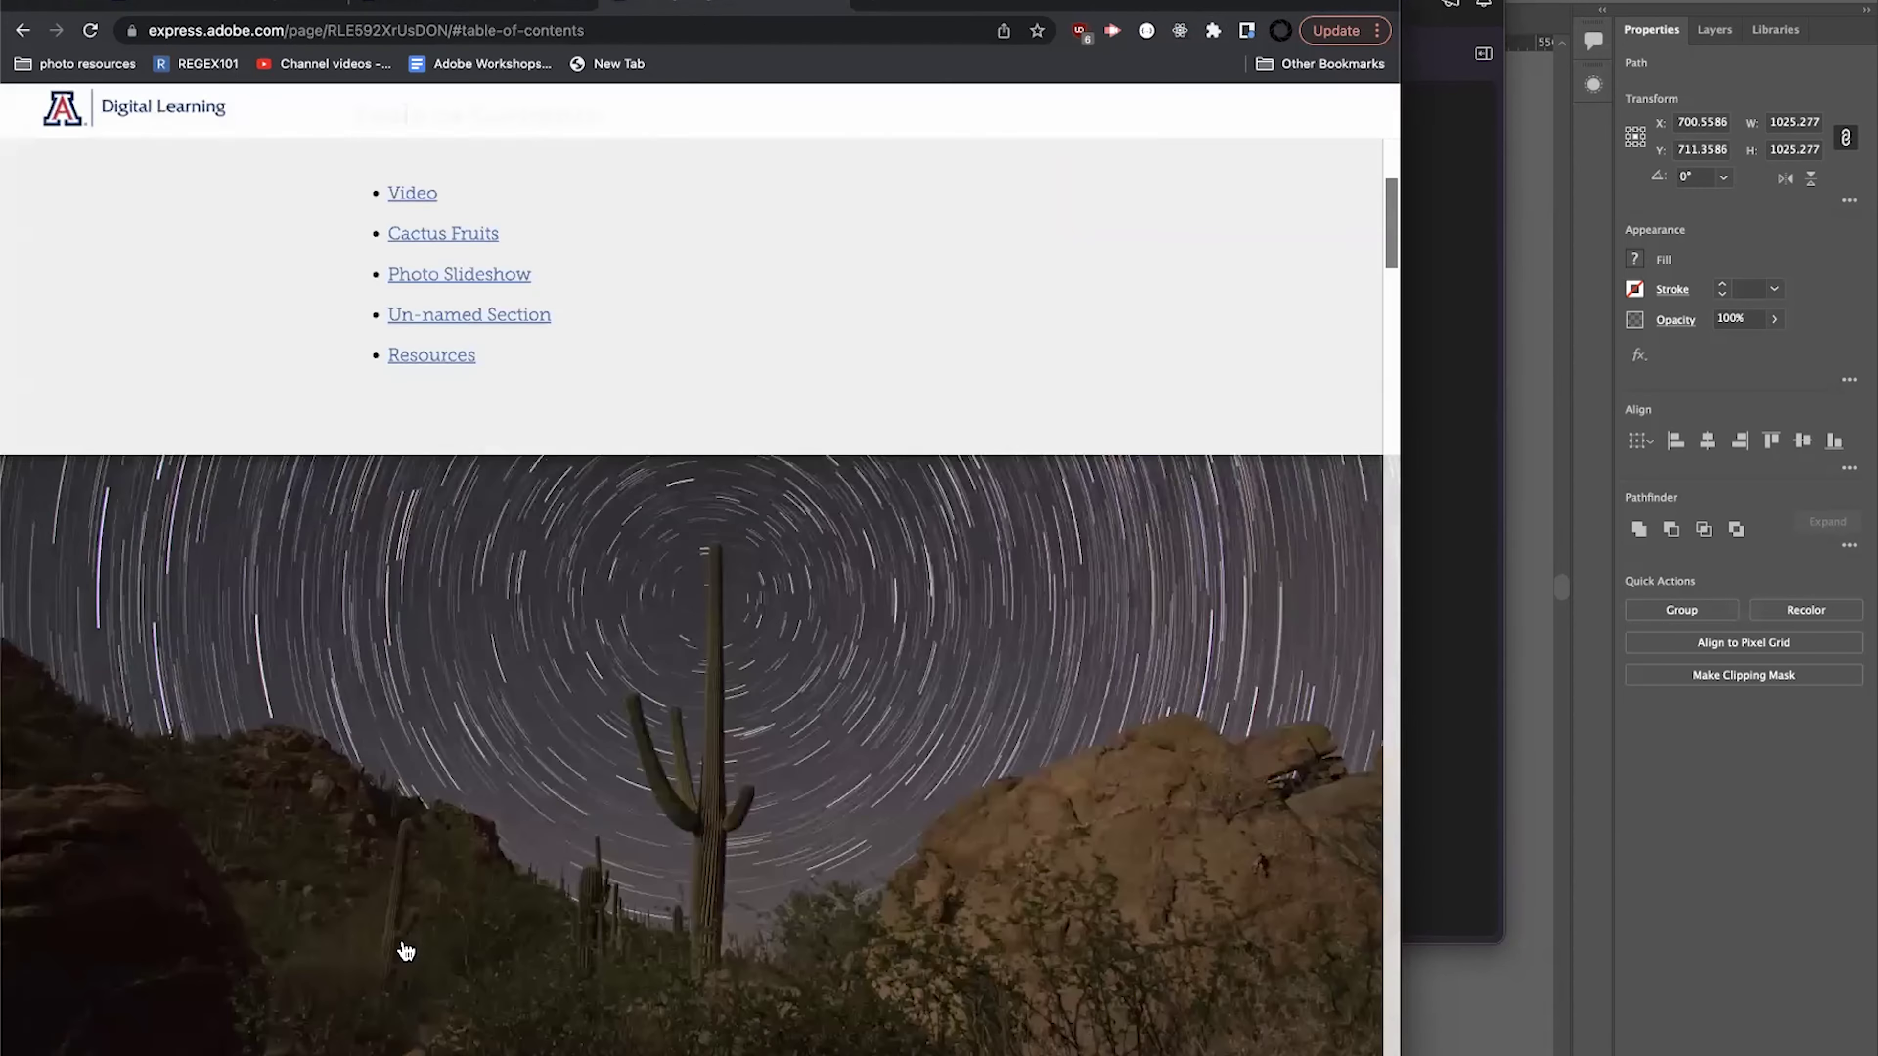
click(420, 370)
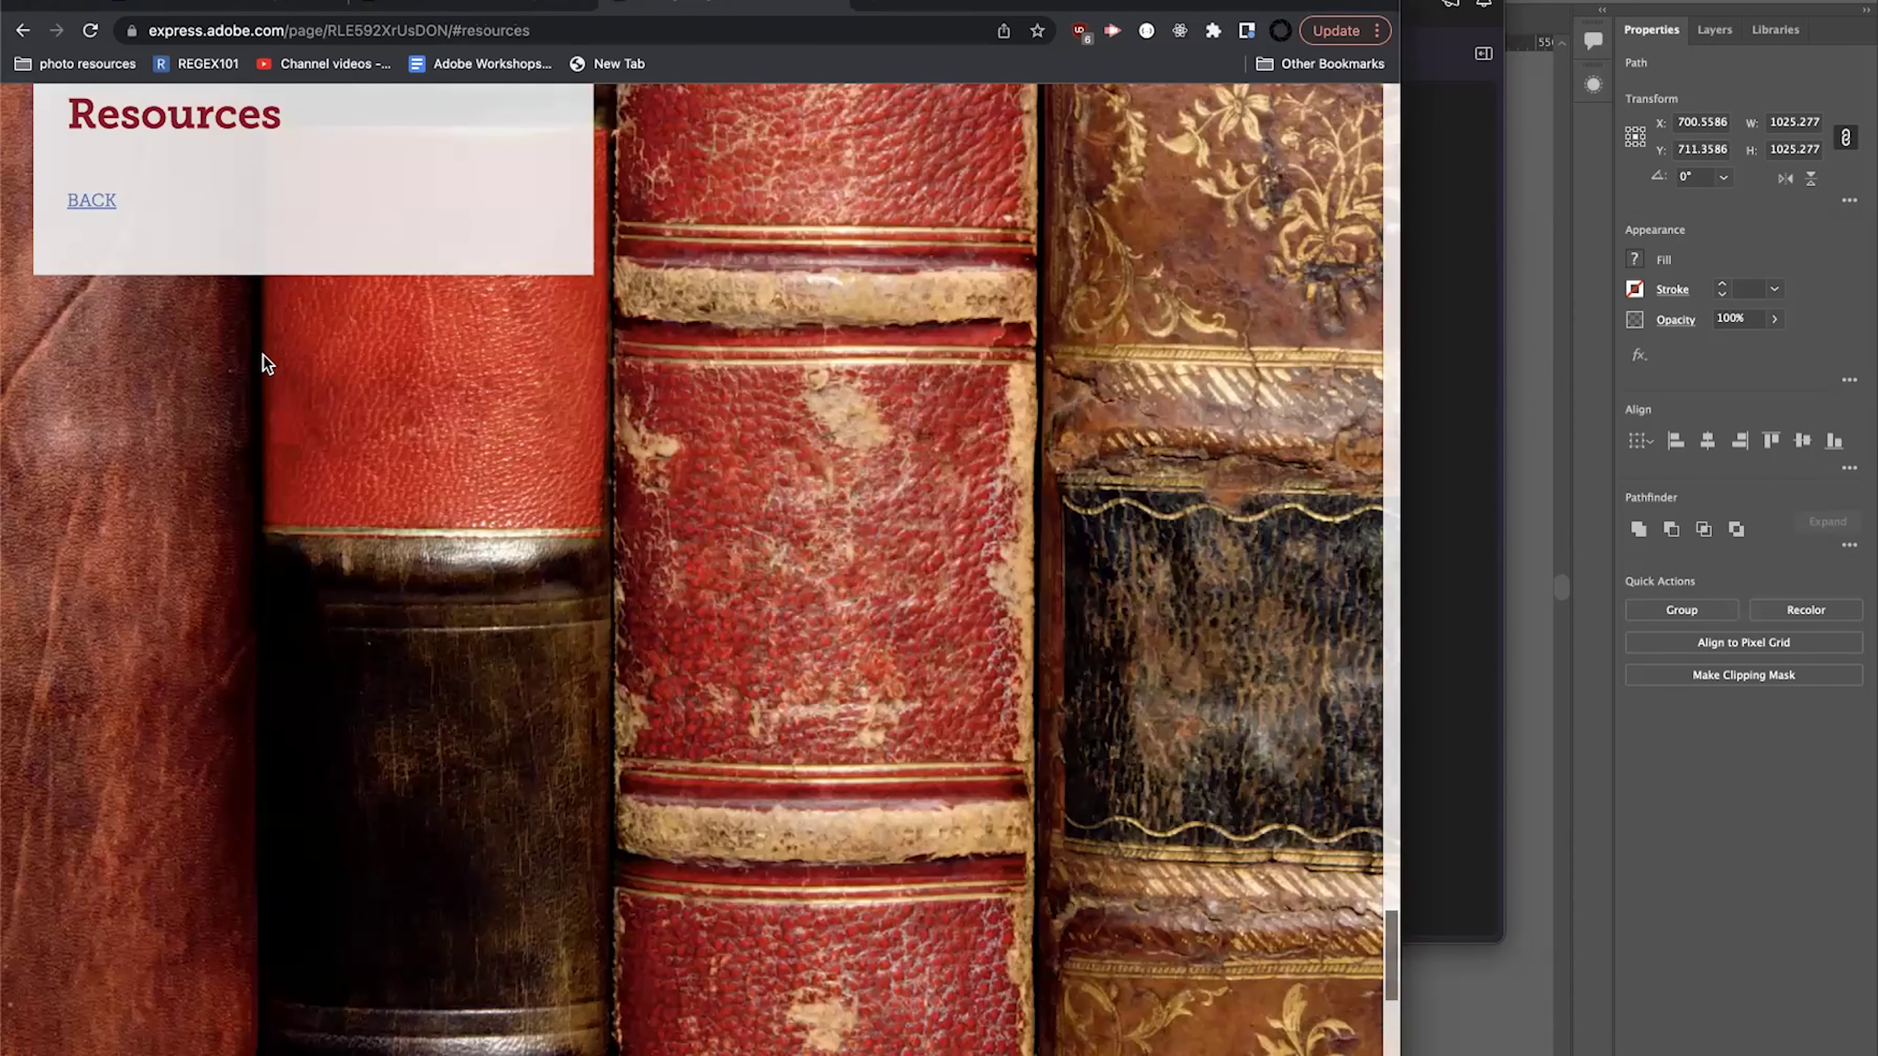
click(99, 300)
click(95, 301)
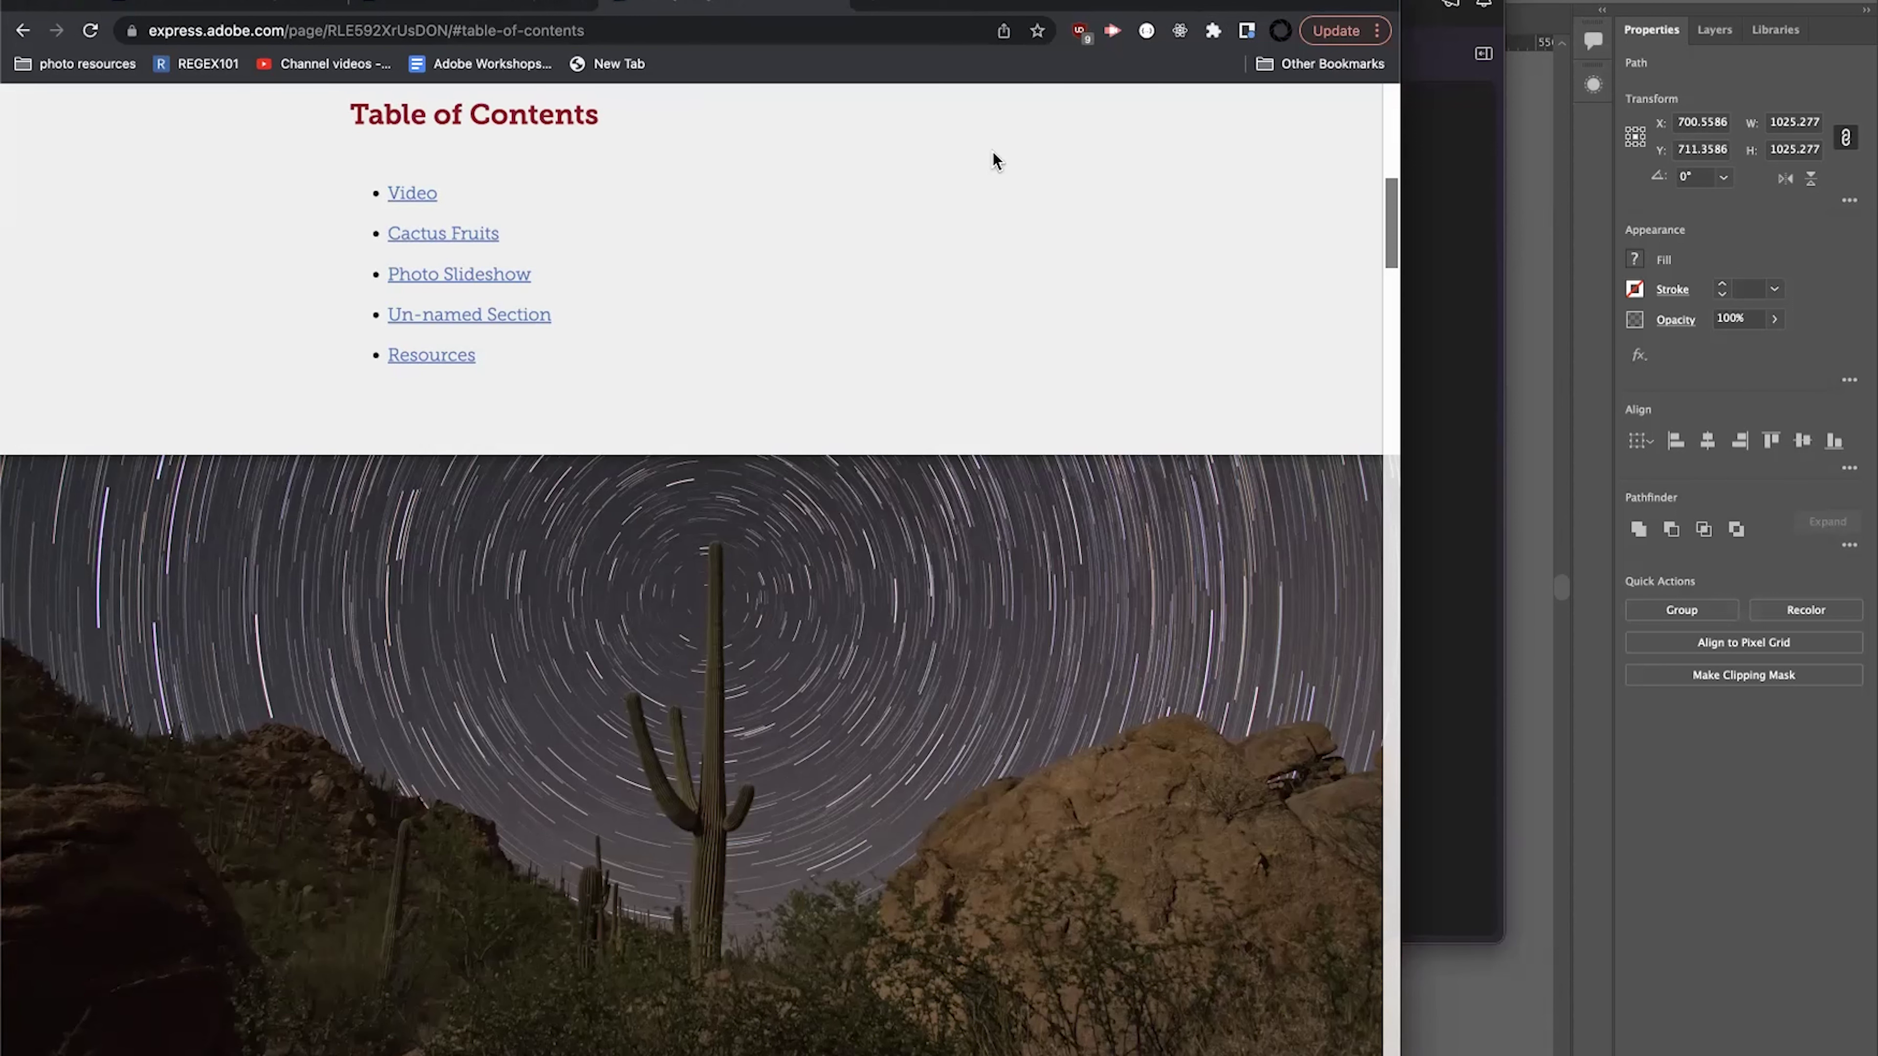
Leave the Carnegia Gigantea page editor for express.adobe.com/sp/ and open your projects list.
click(190, 8)
click(445, 5)
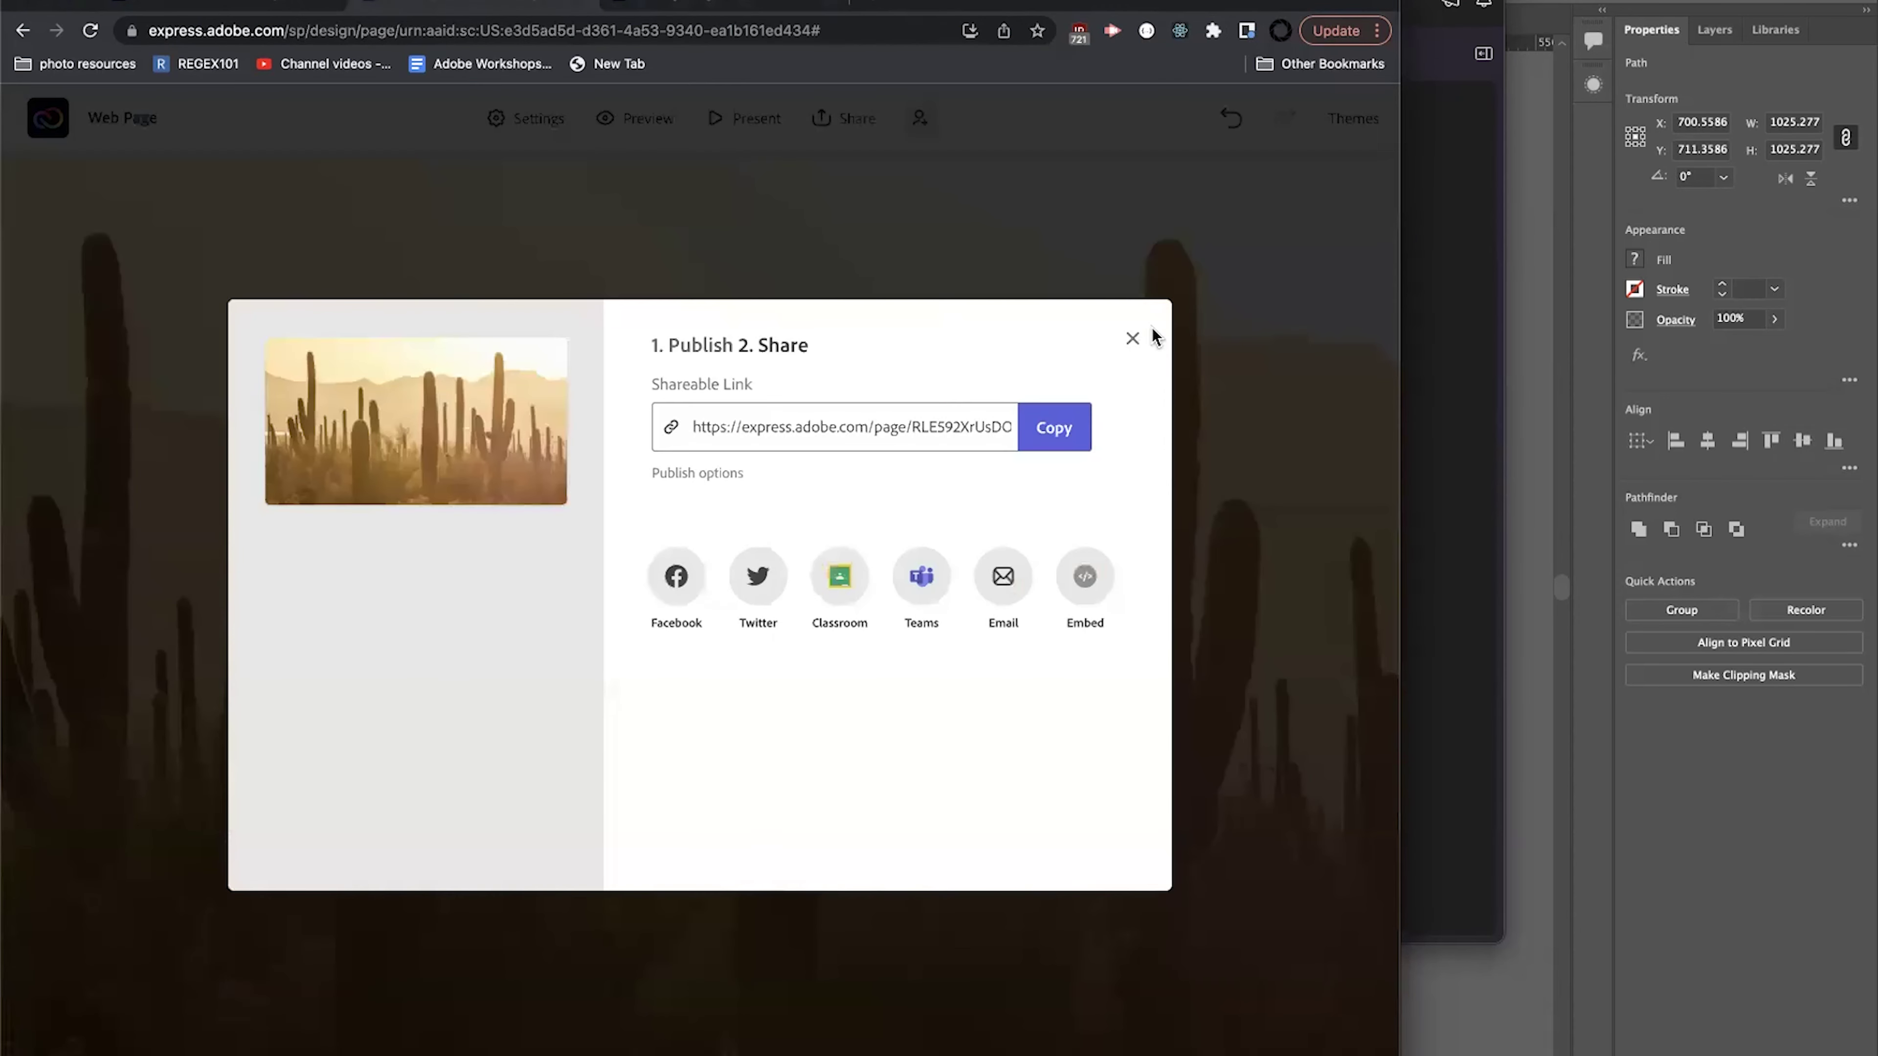
click(1135, 338)
click(42, 123)
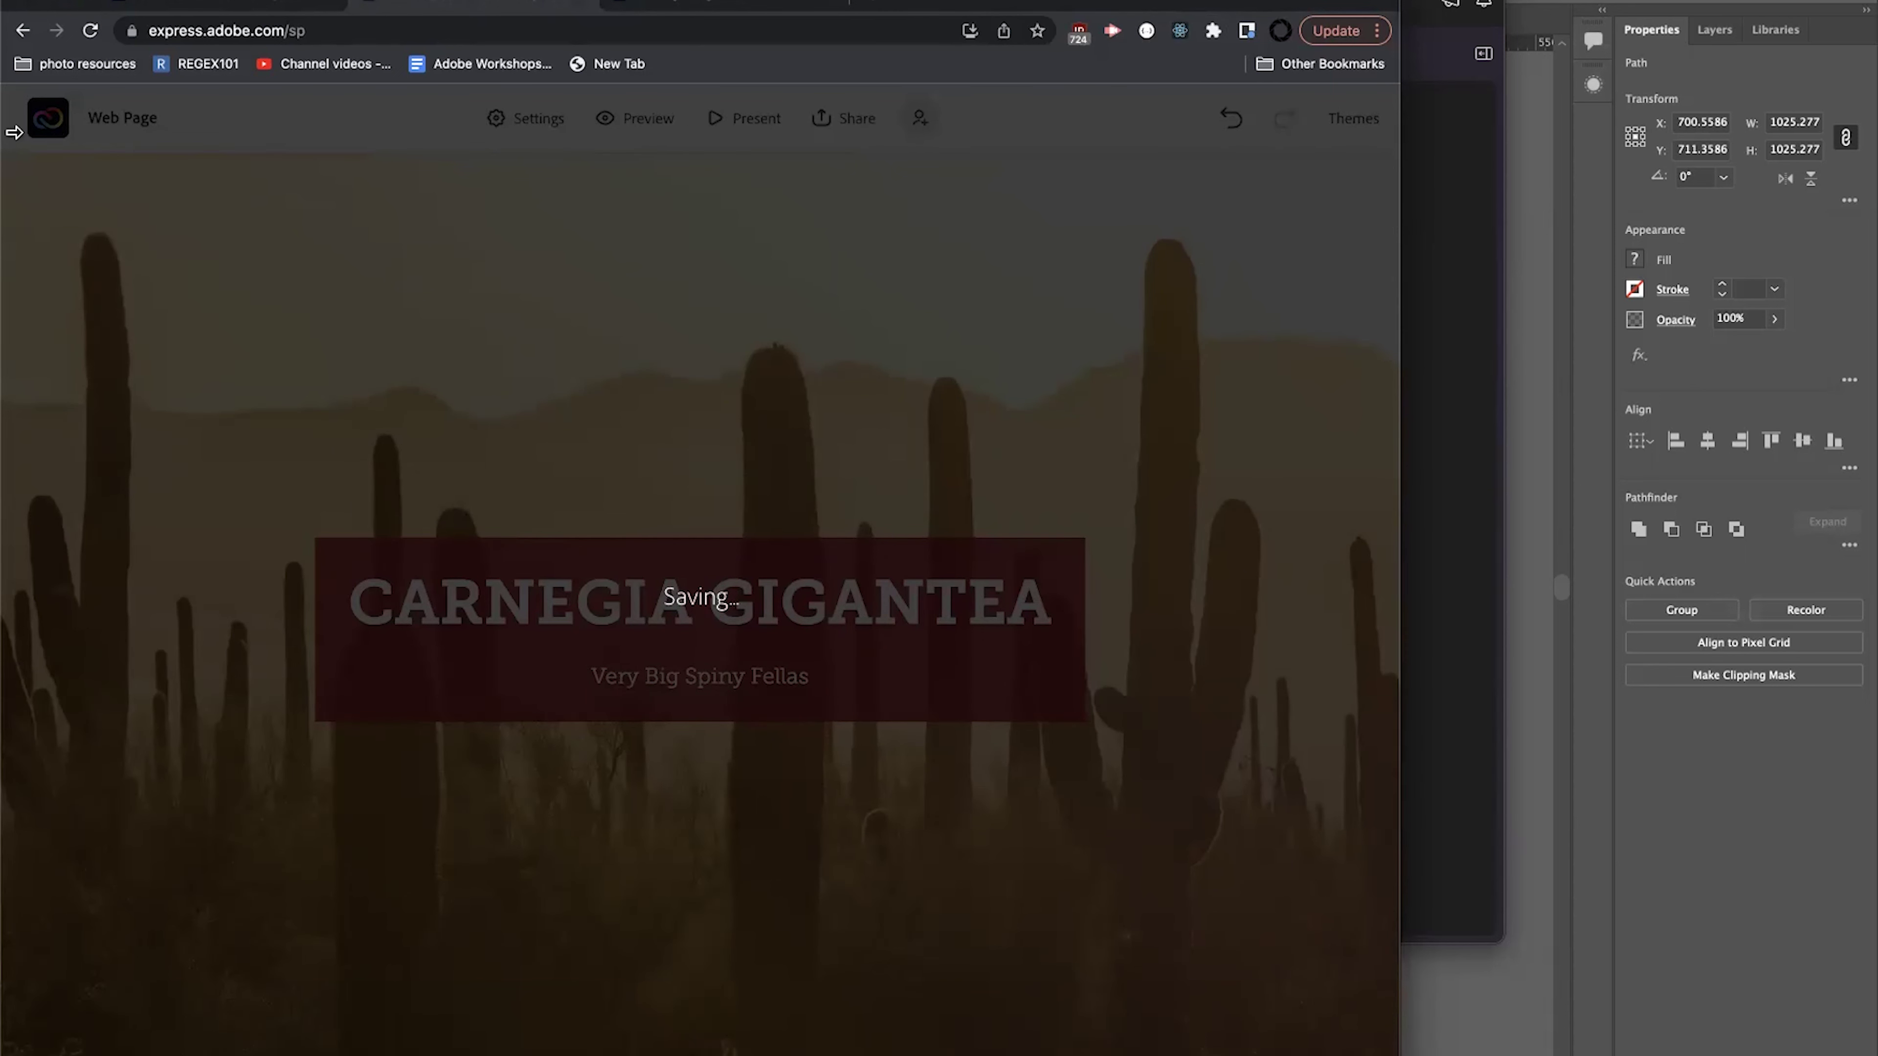
click(242, 31)
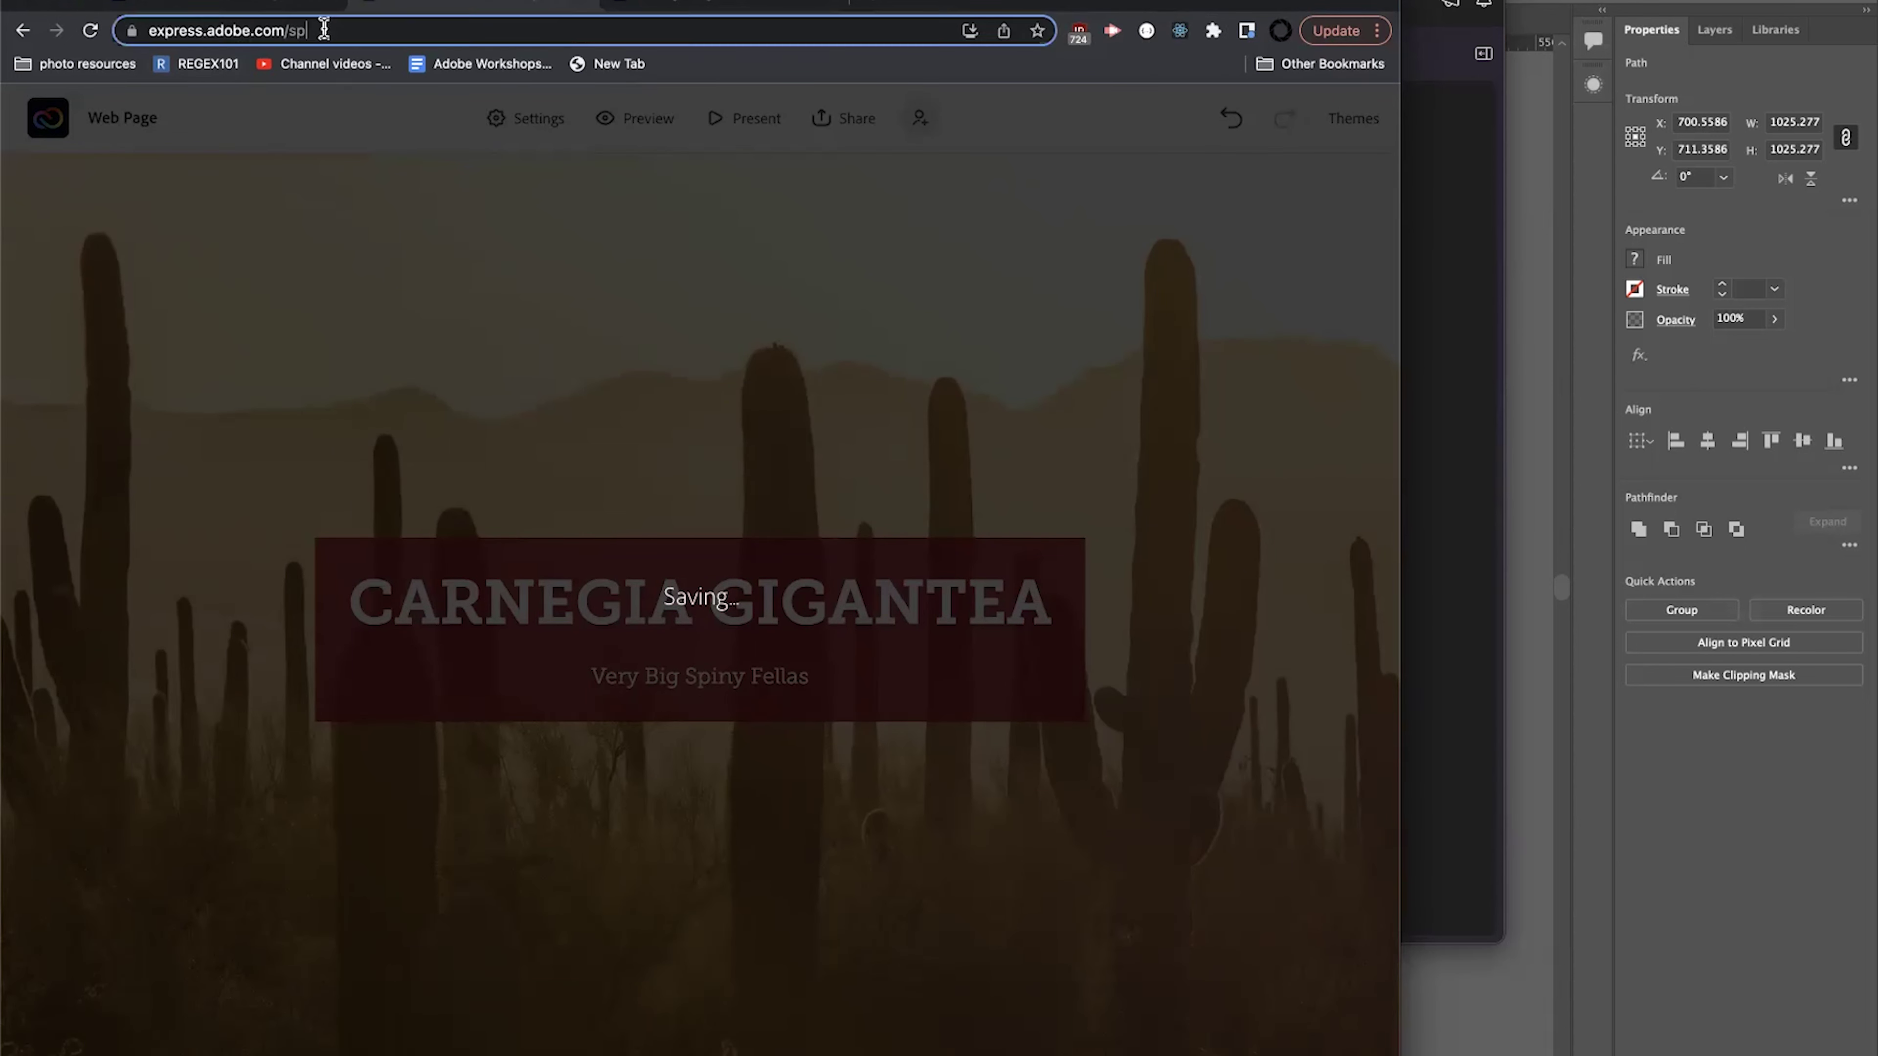
click(373, 43)
text(//)
key(Return)
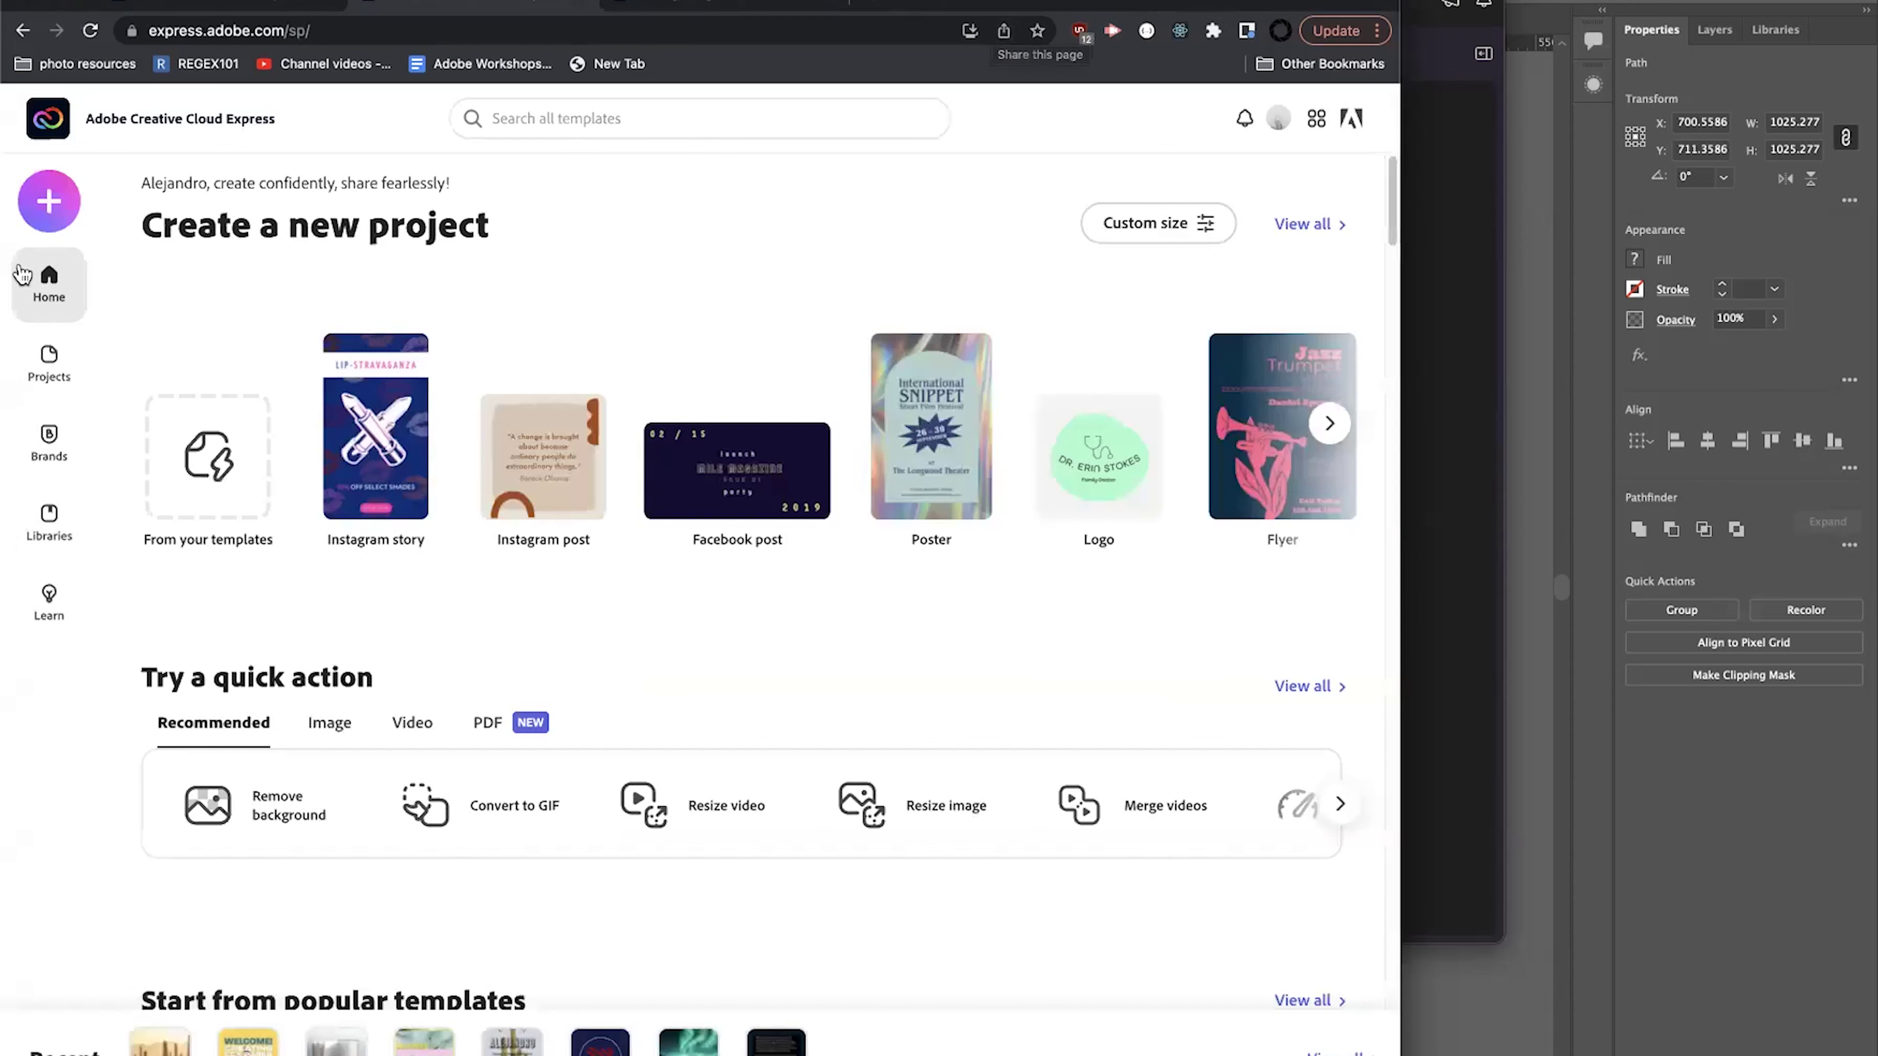
click(49, 364)
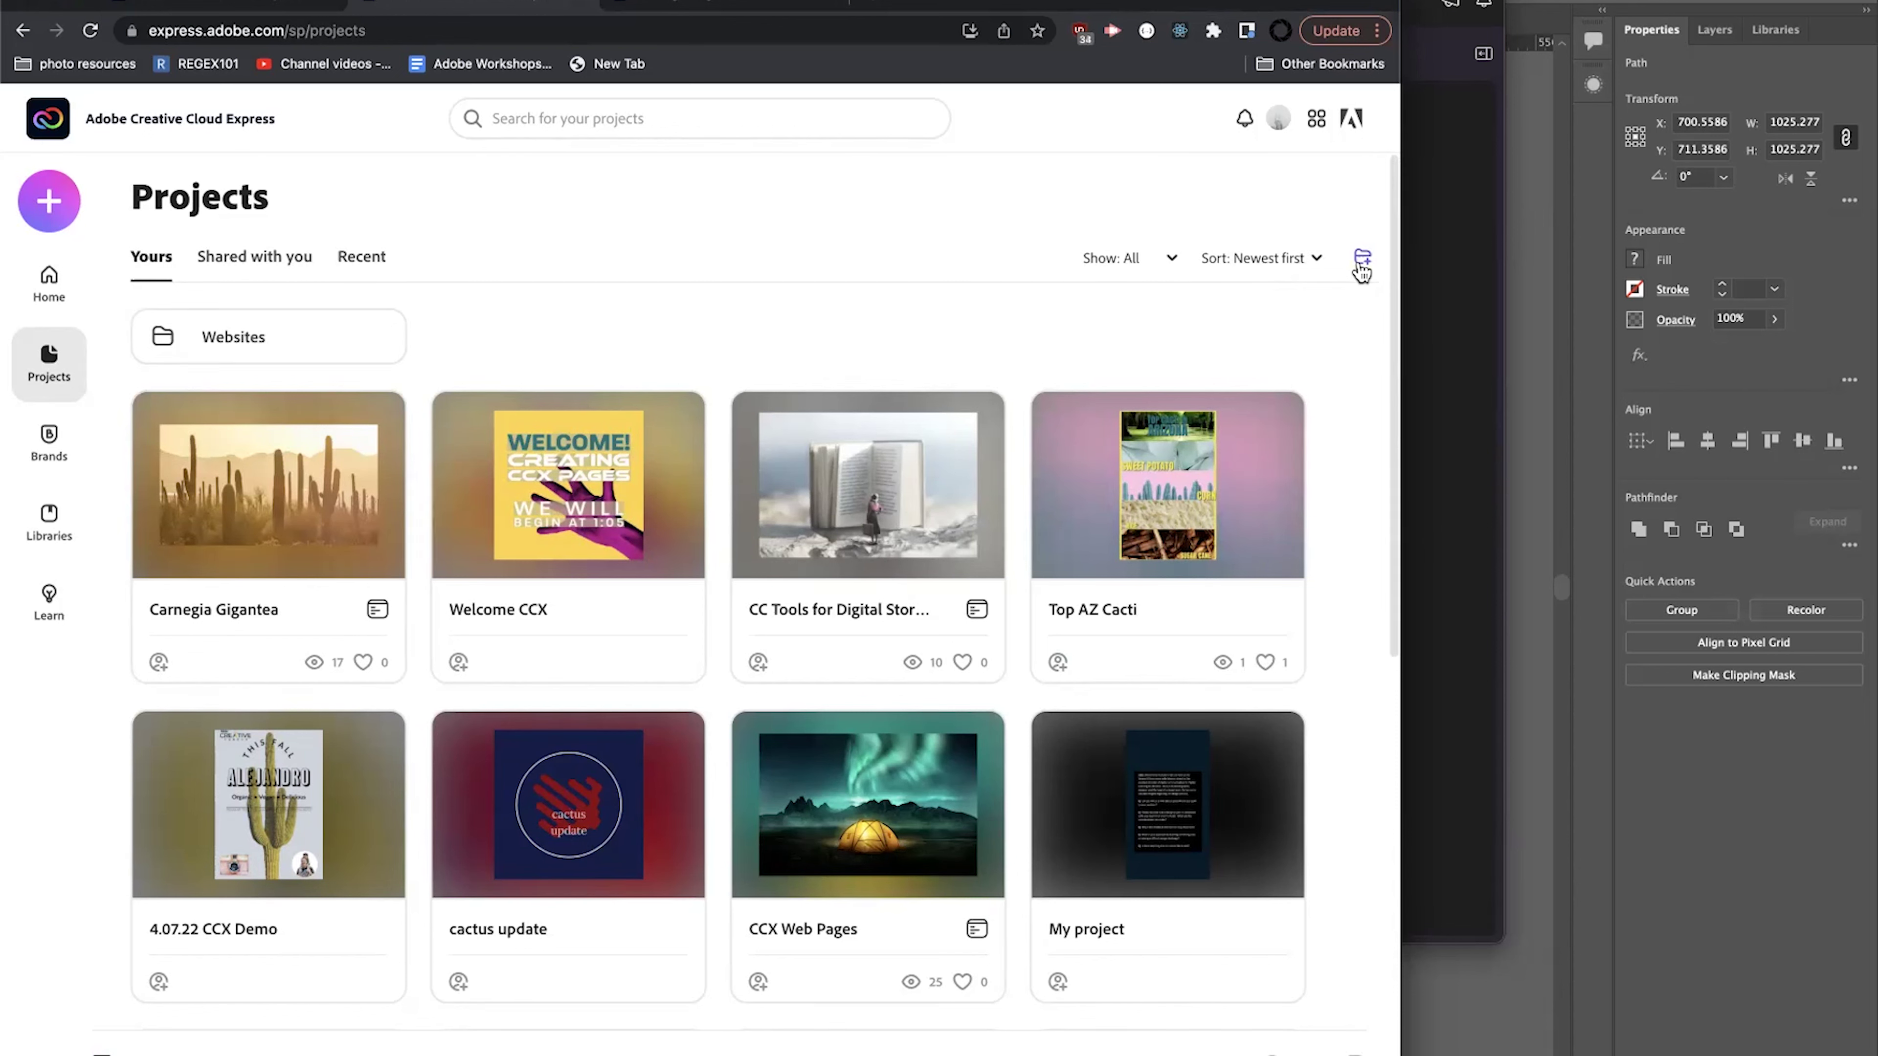
Examine the management options offered for the Carnegia Gigantea and CCX Web Pages projects.
click(563, 117)
click(1160, 326)
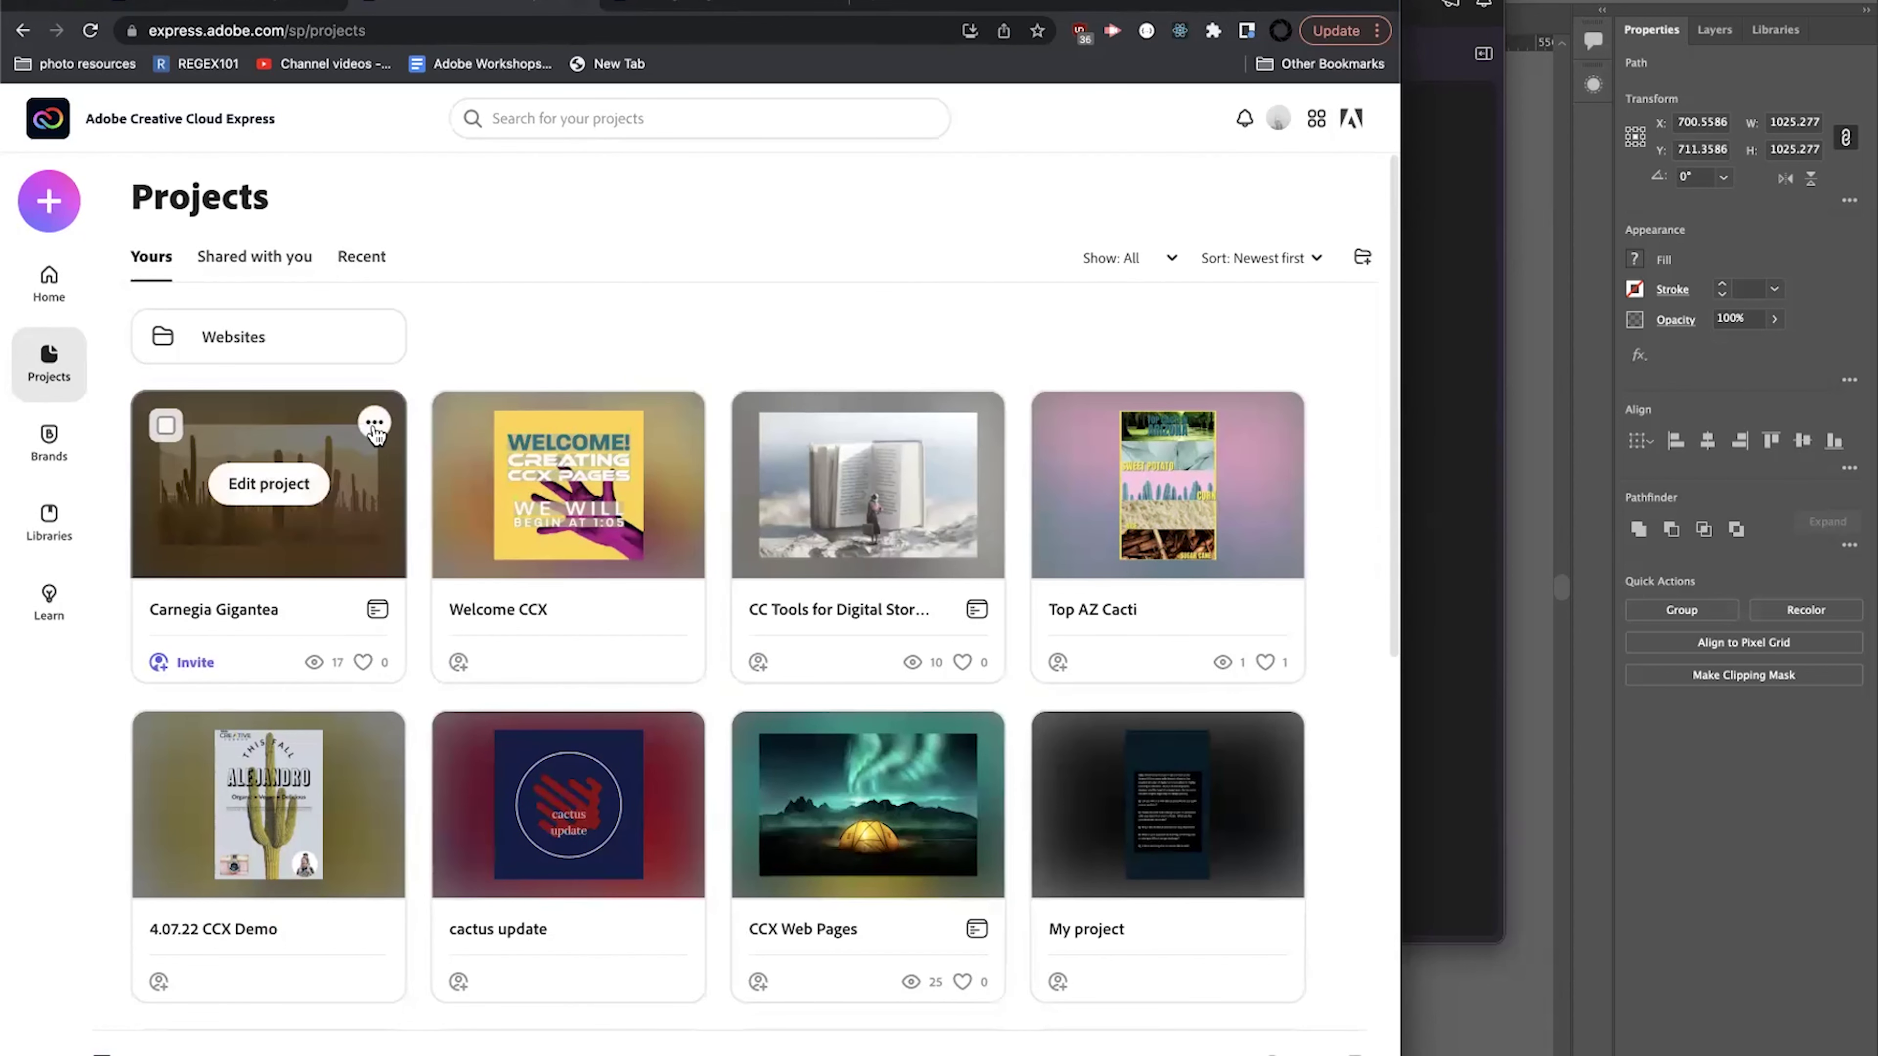
click(374, 424)
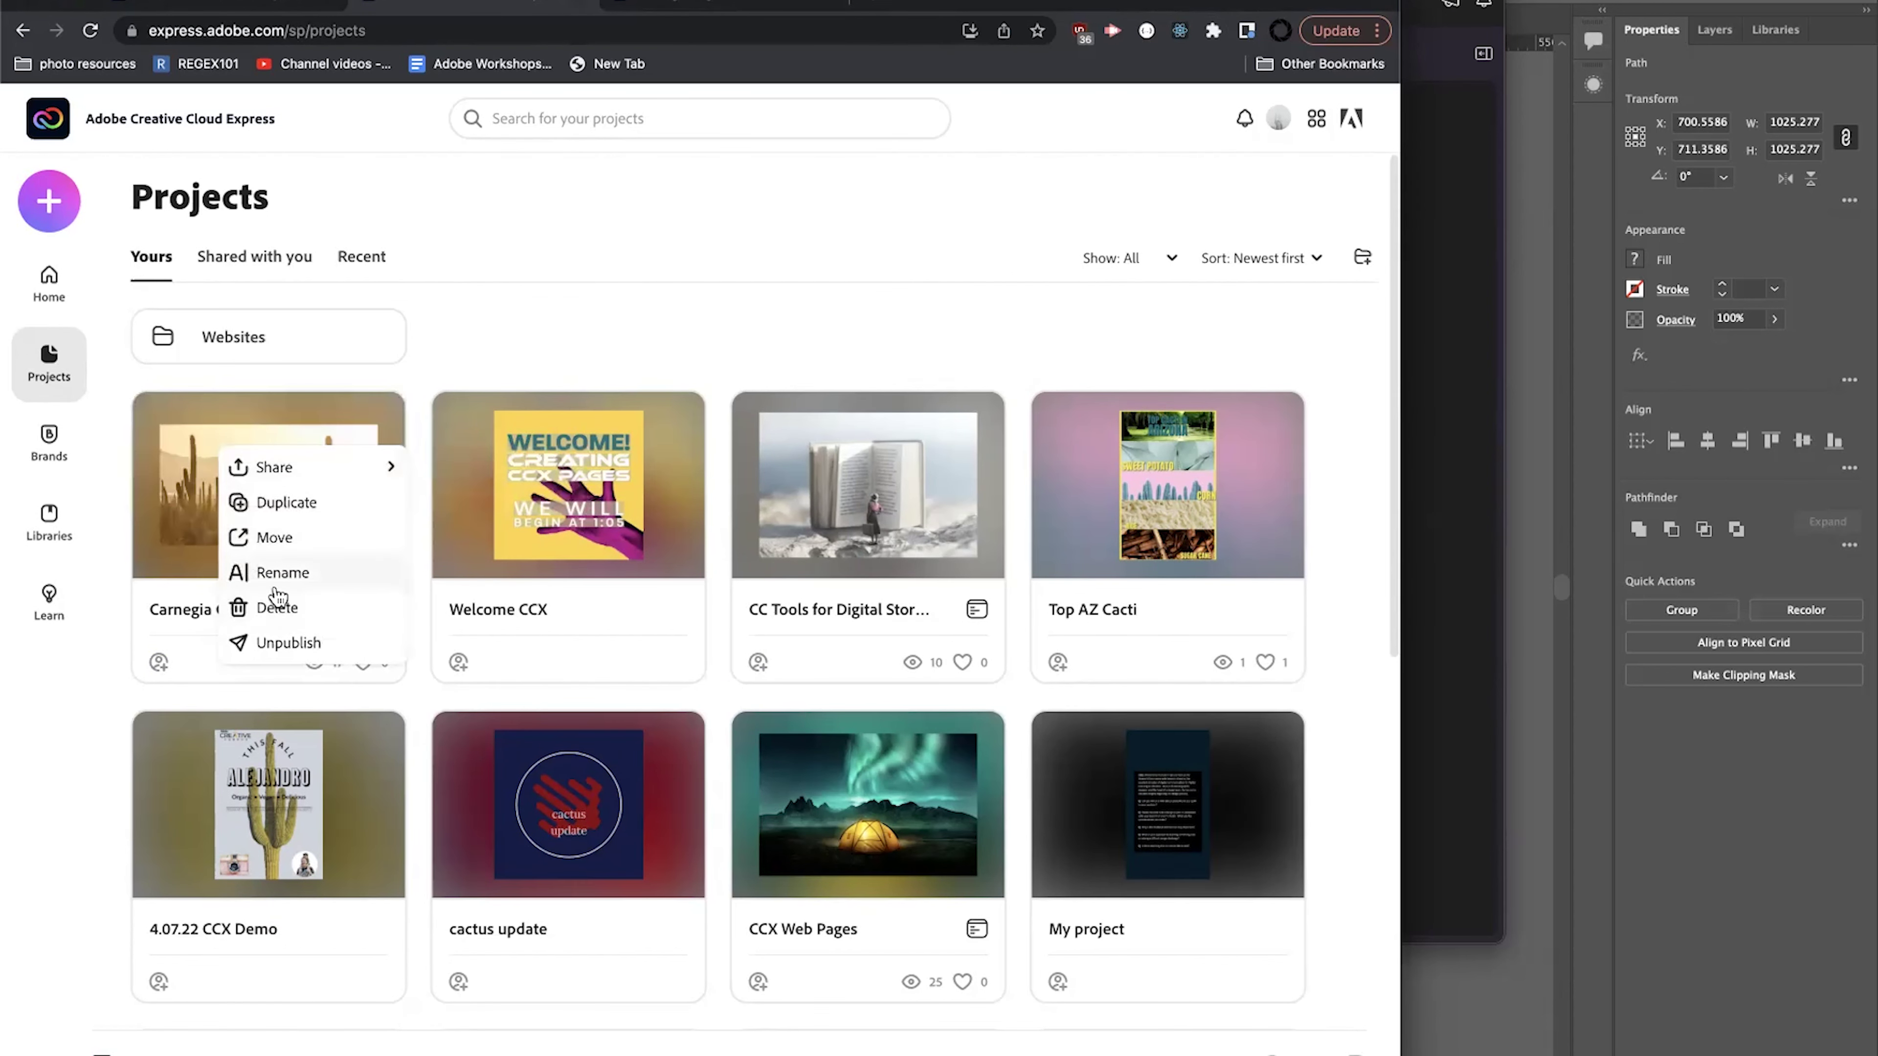
key(Escape)
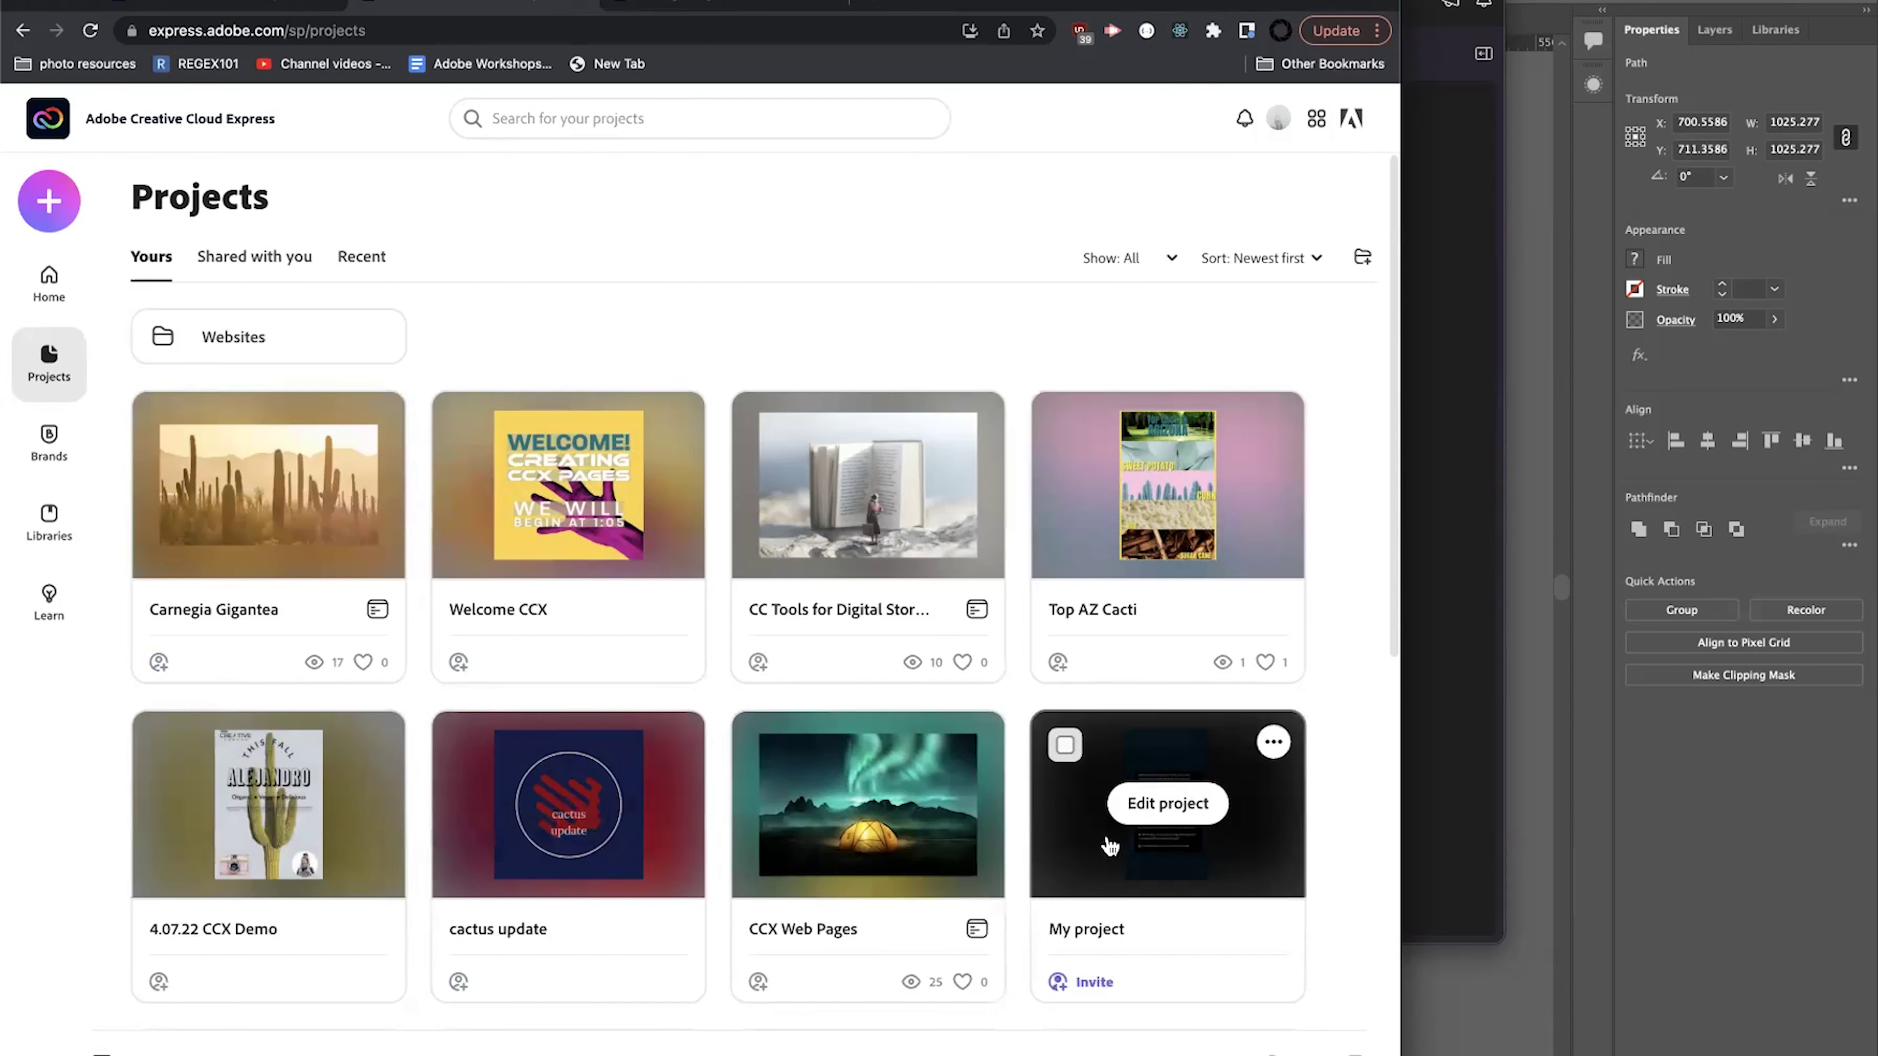
scroll(943, 850, down, 2)
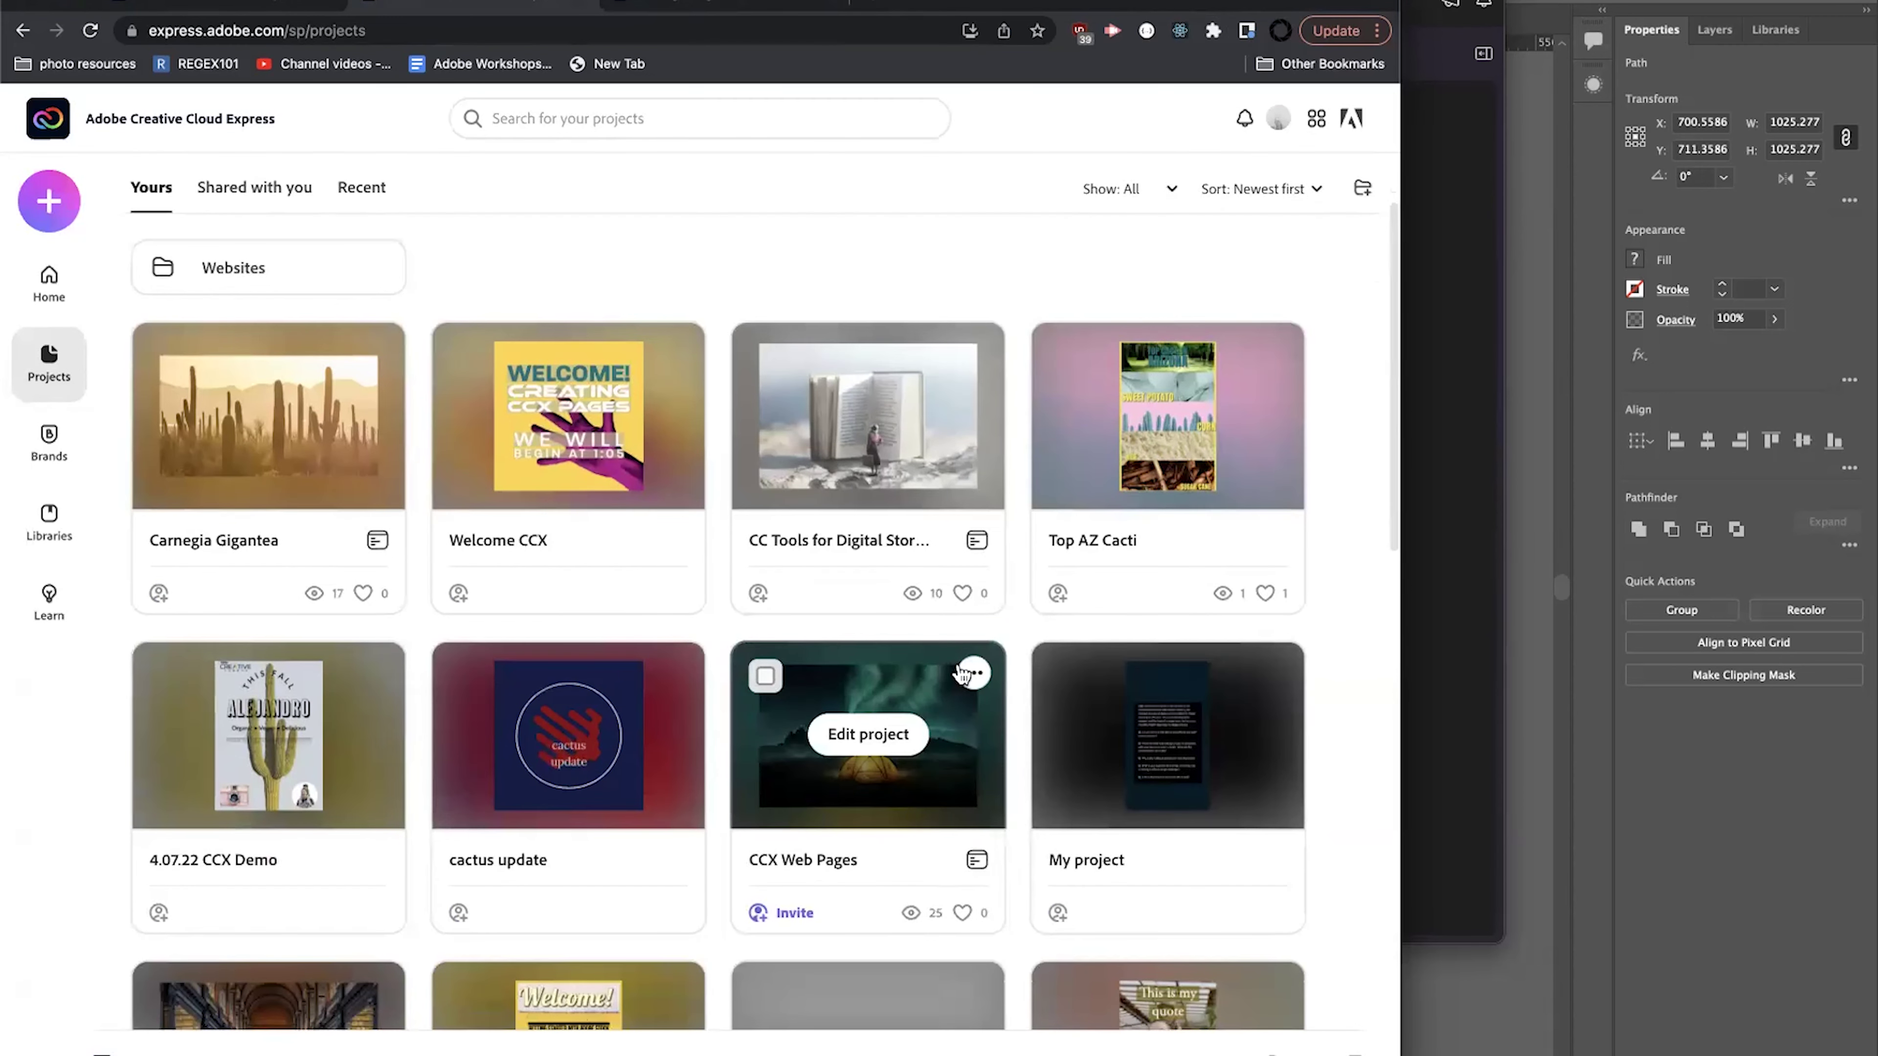
click(974, 673)
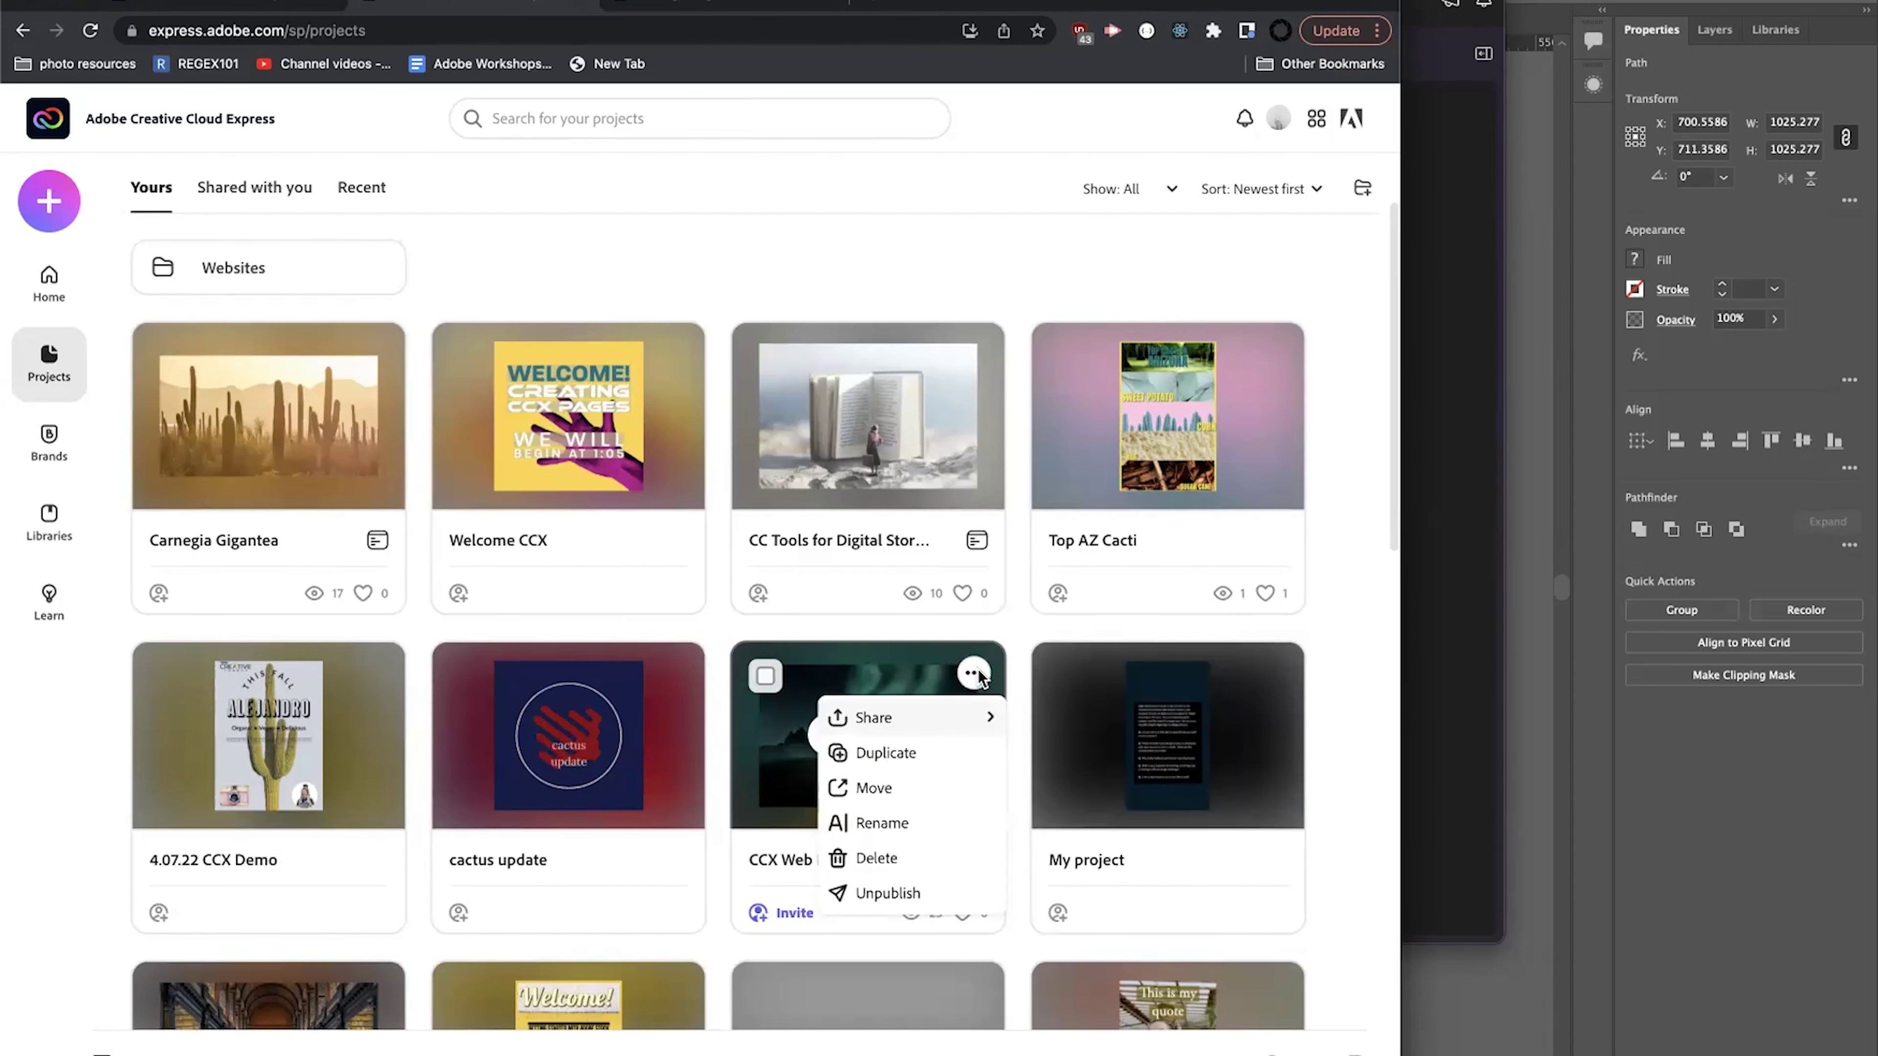
click(716, 264)
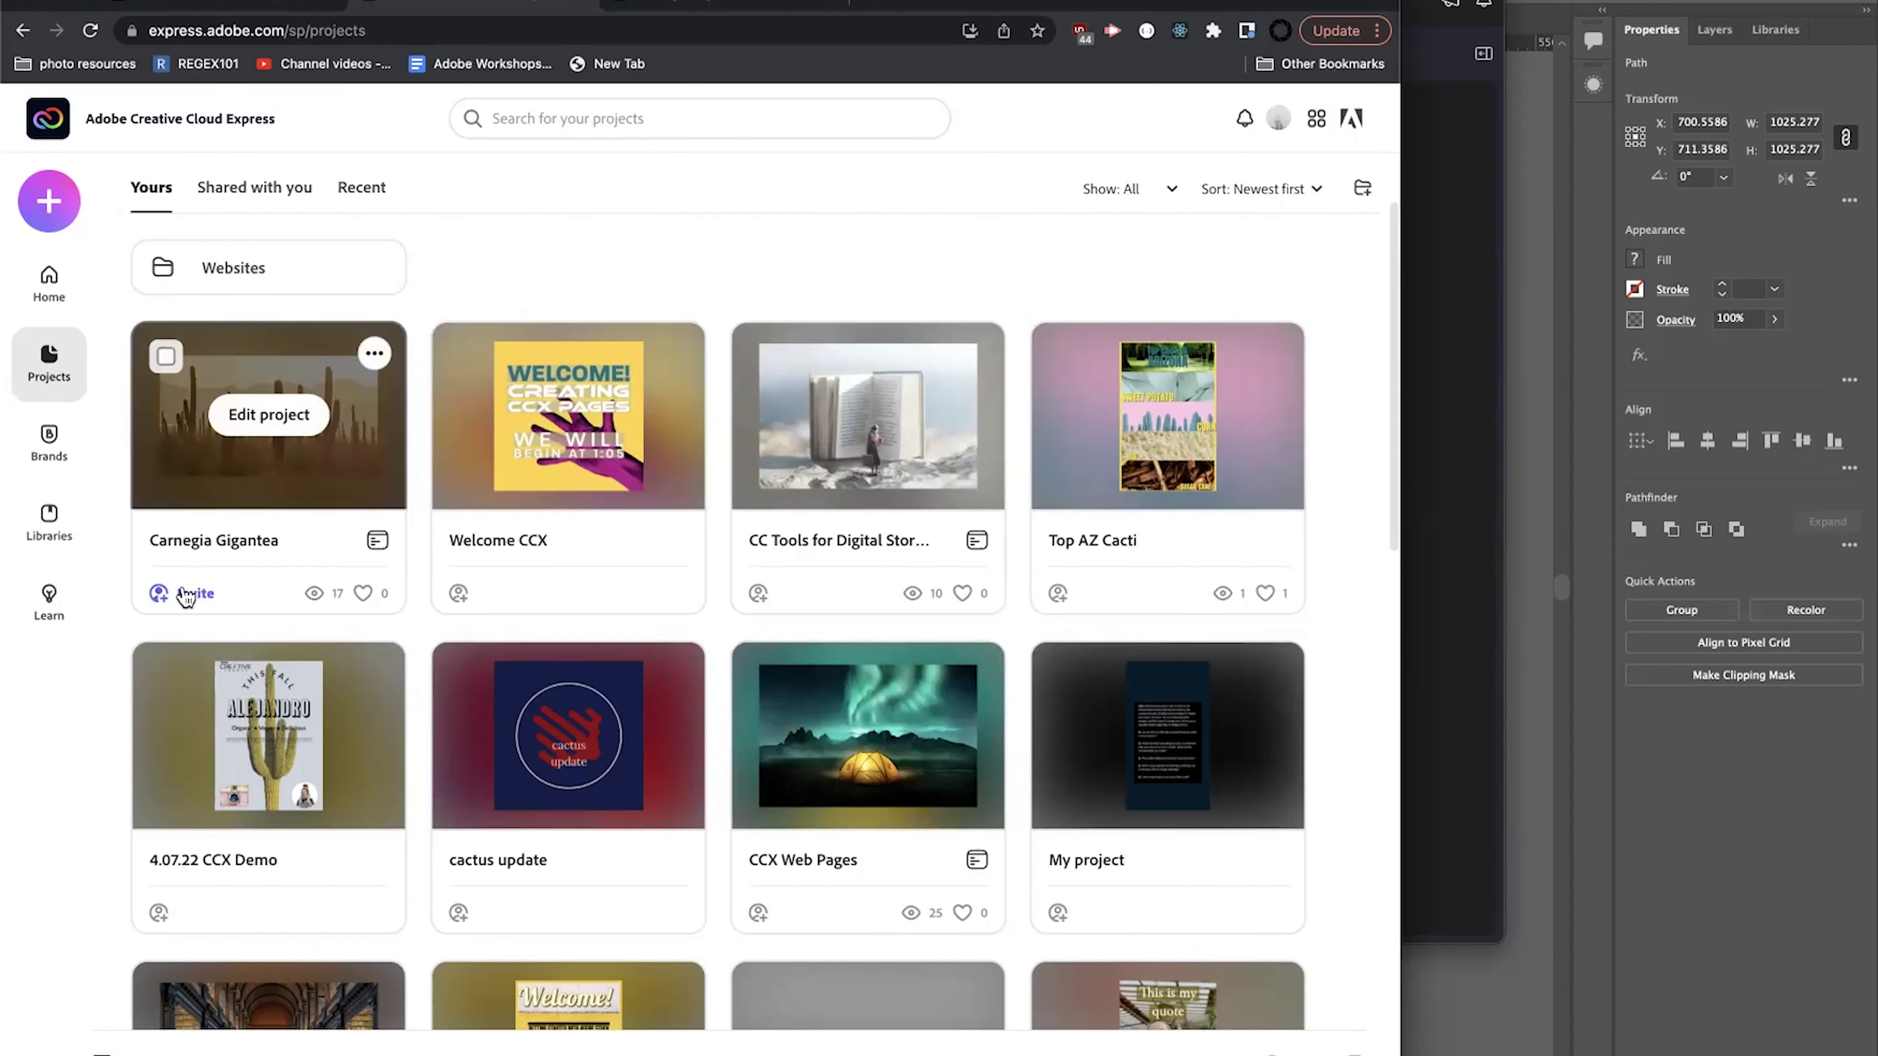
Examine the Invite, Publish and Unpublish options of the Carnegia Gigantea project.
click(372, 357)
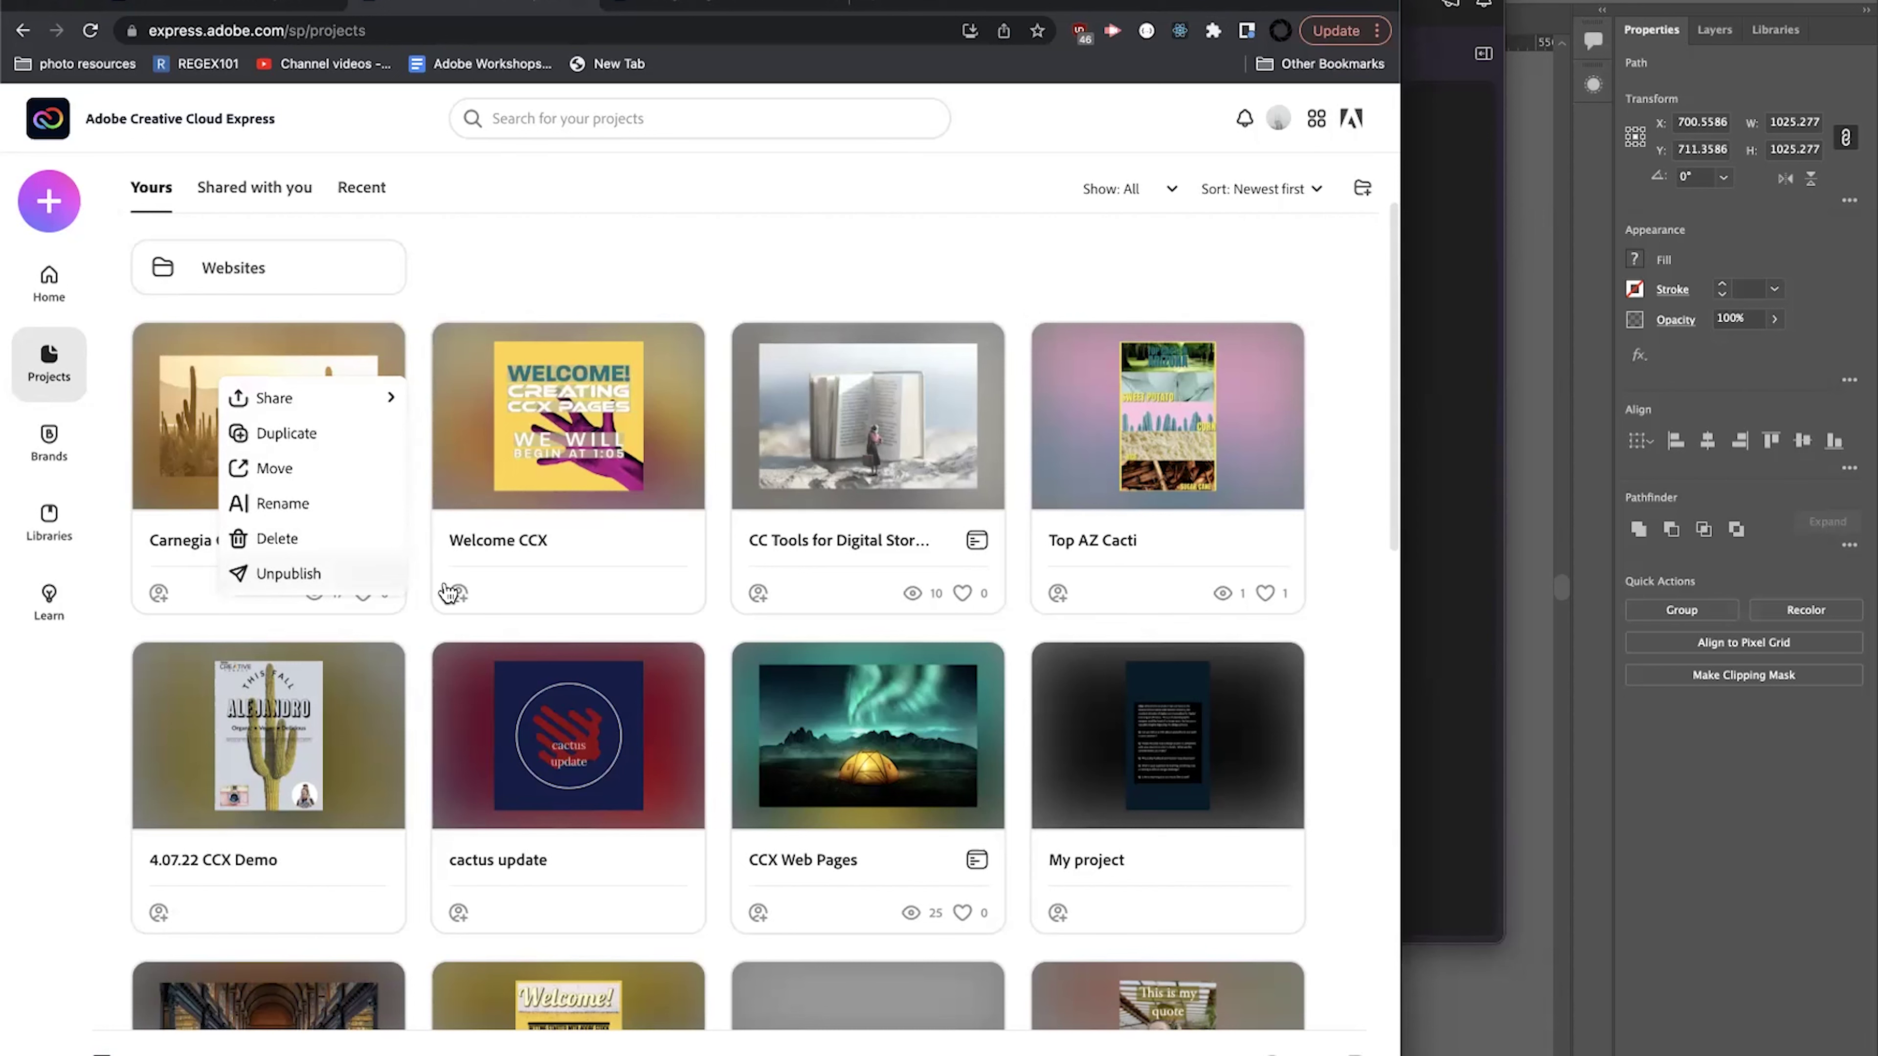
click(266, 574)
click(376, 354)
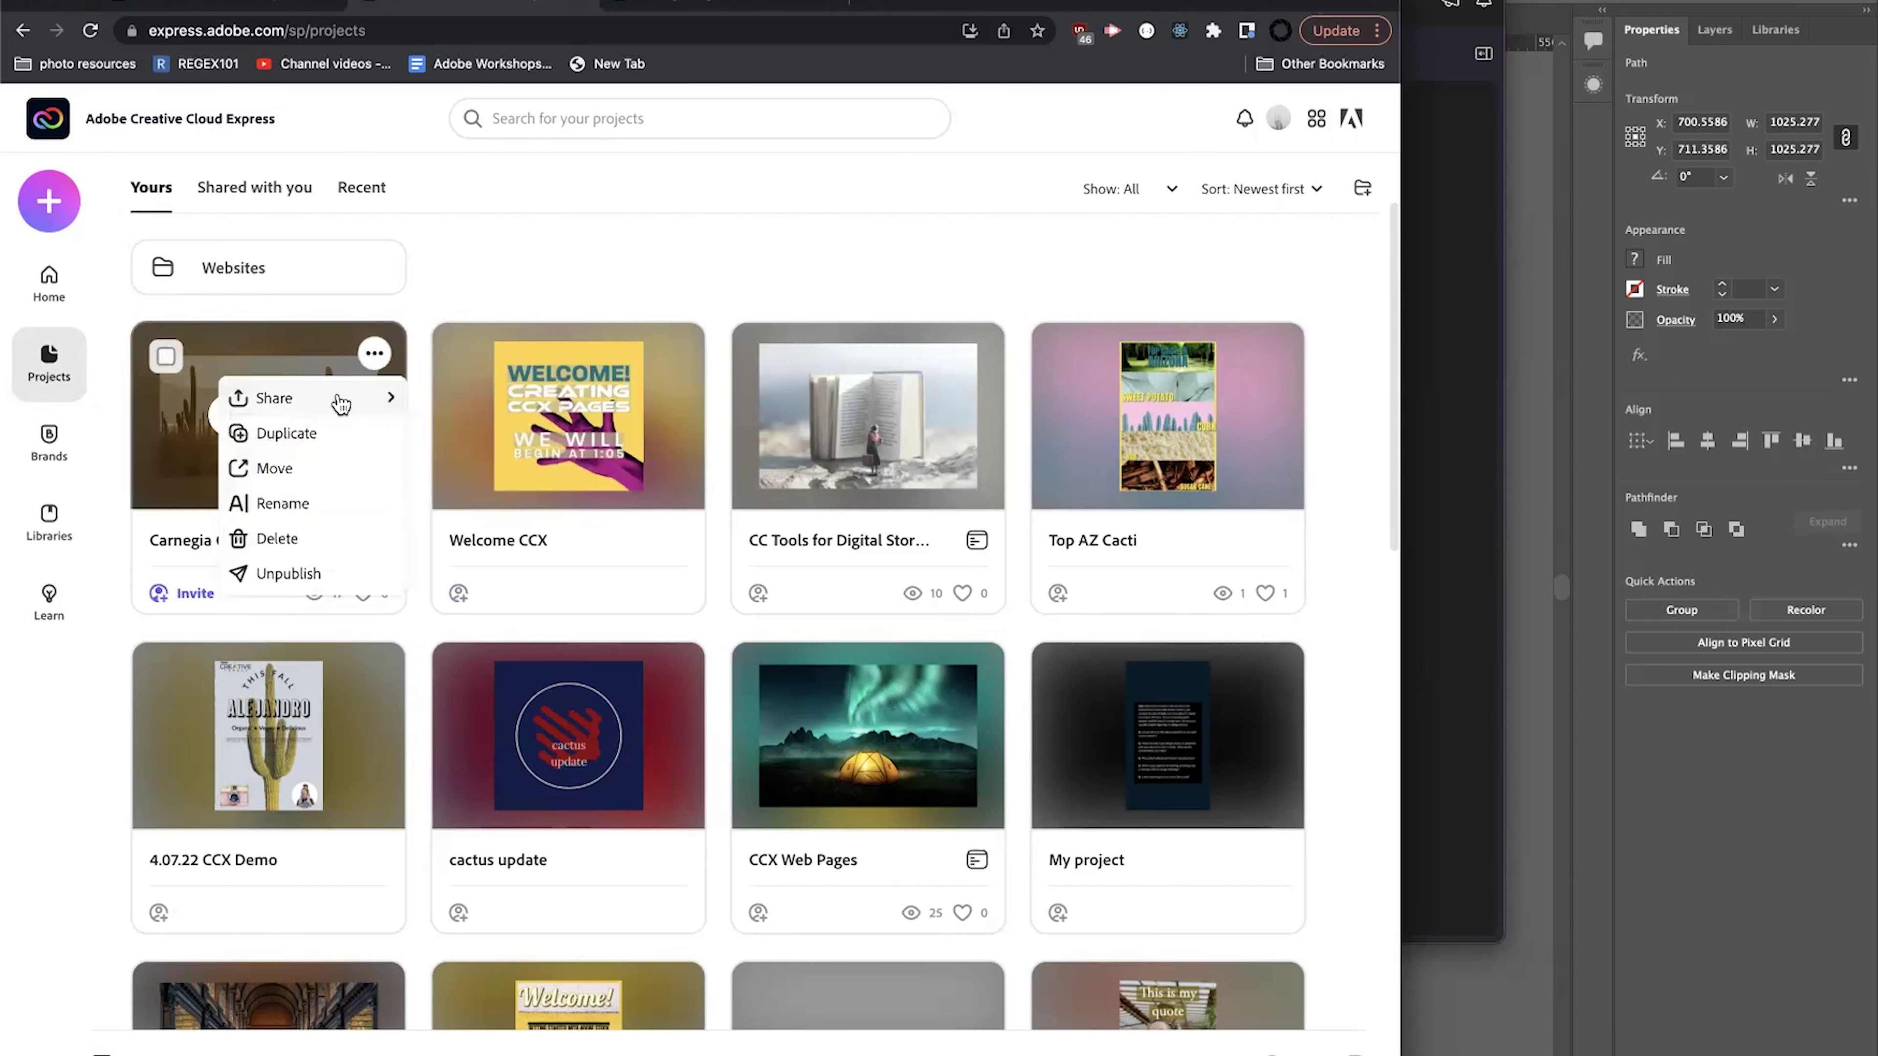
mouse_move(294, 406)
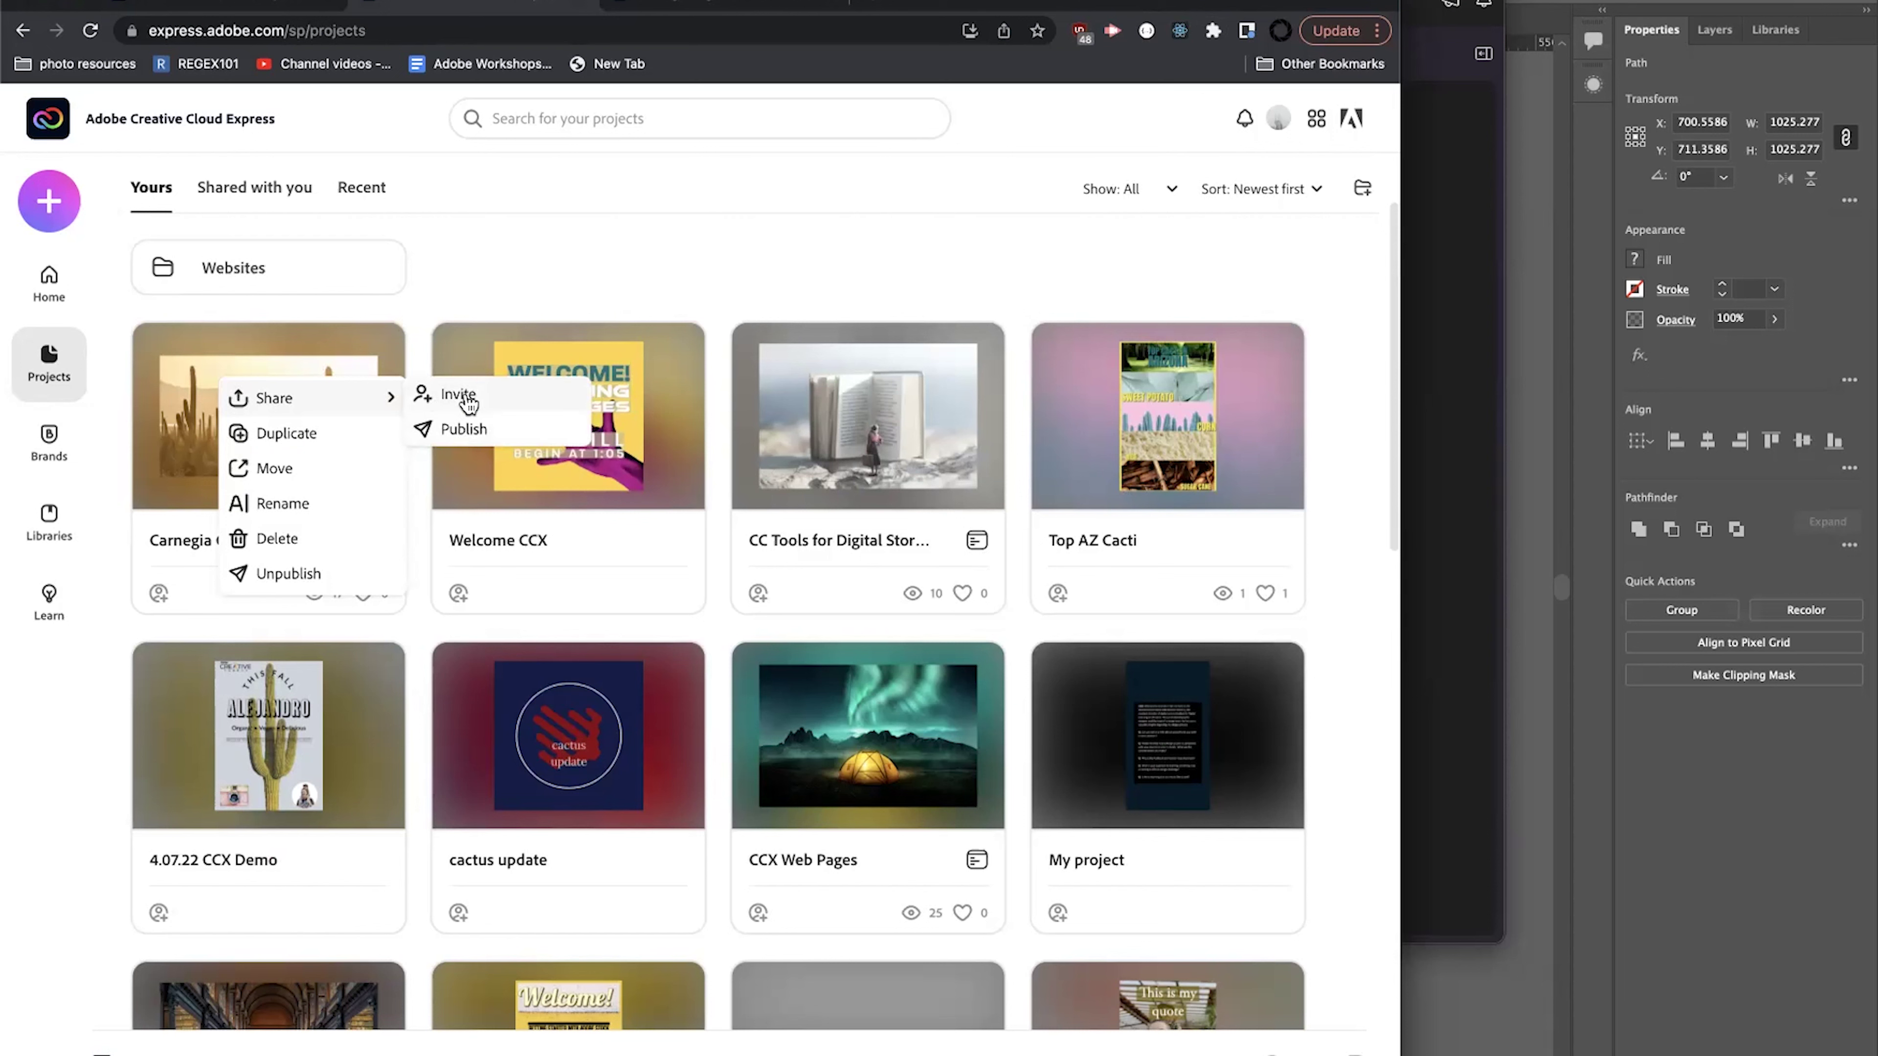
click(161, 594)
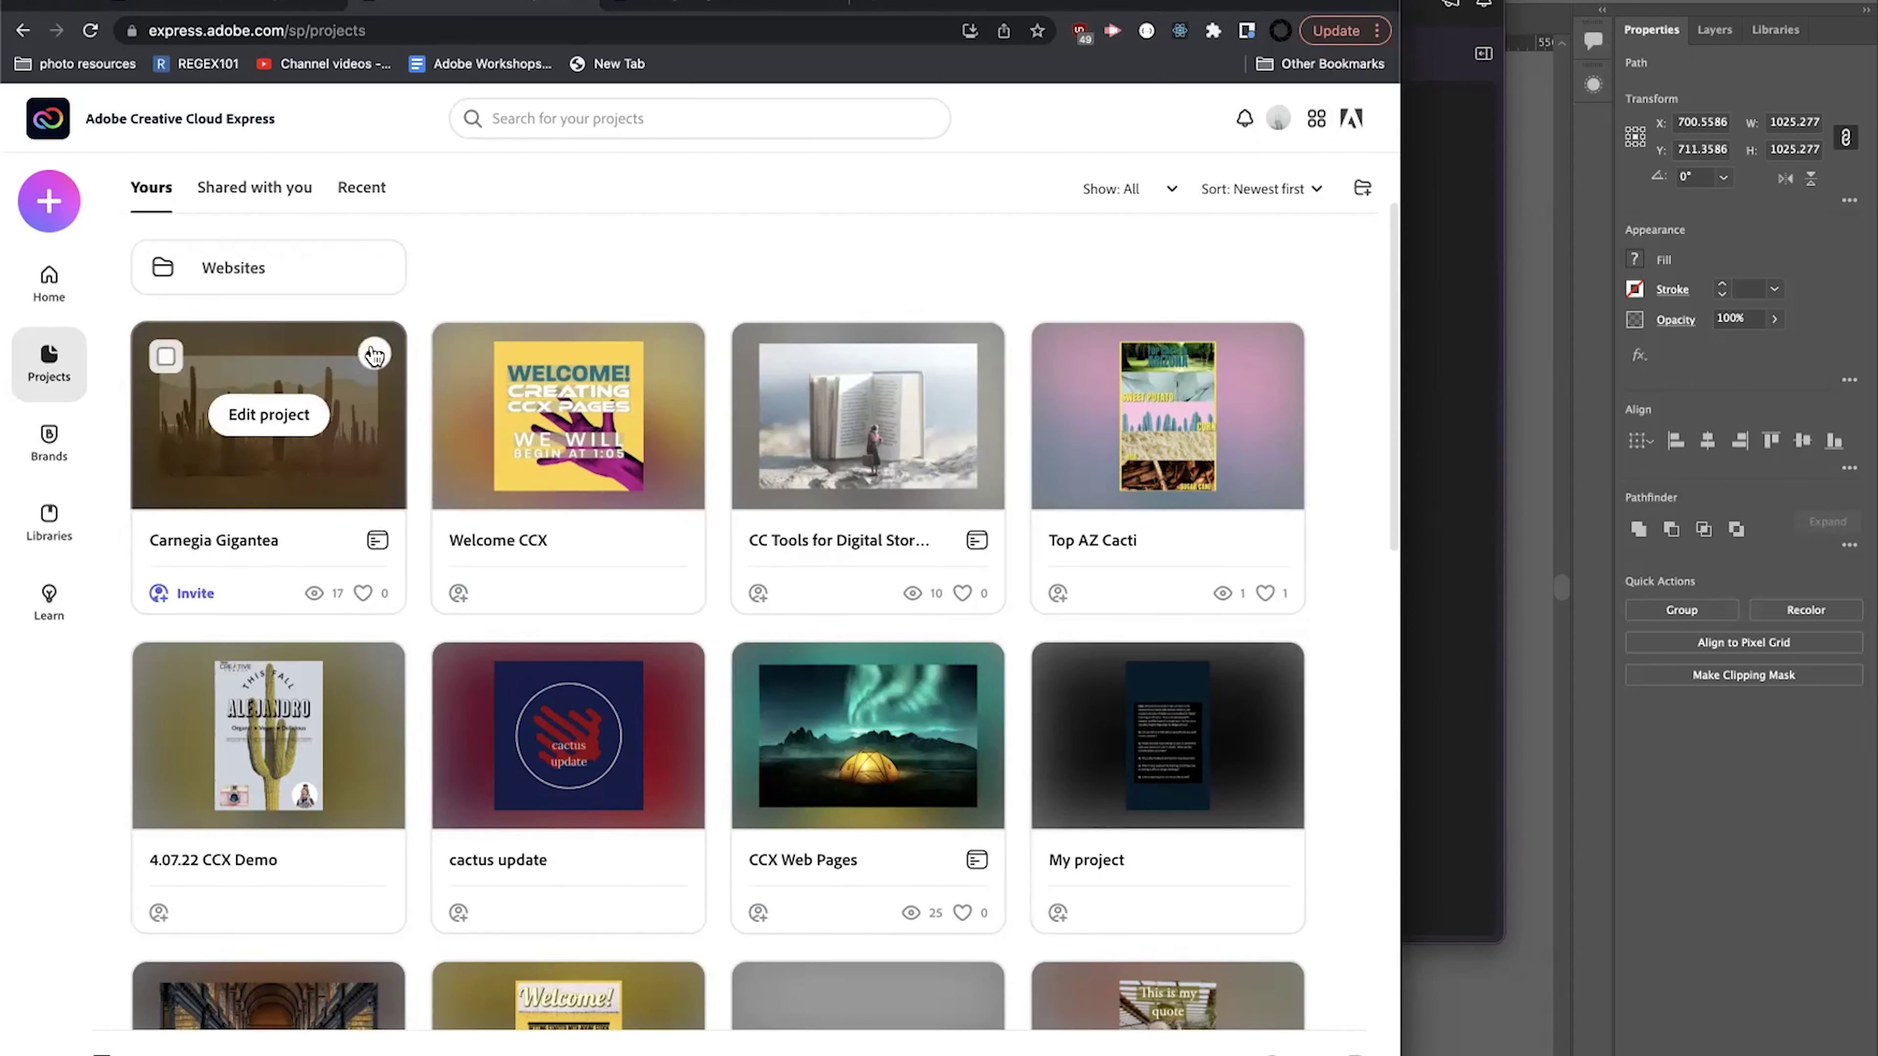
click(374, 355)
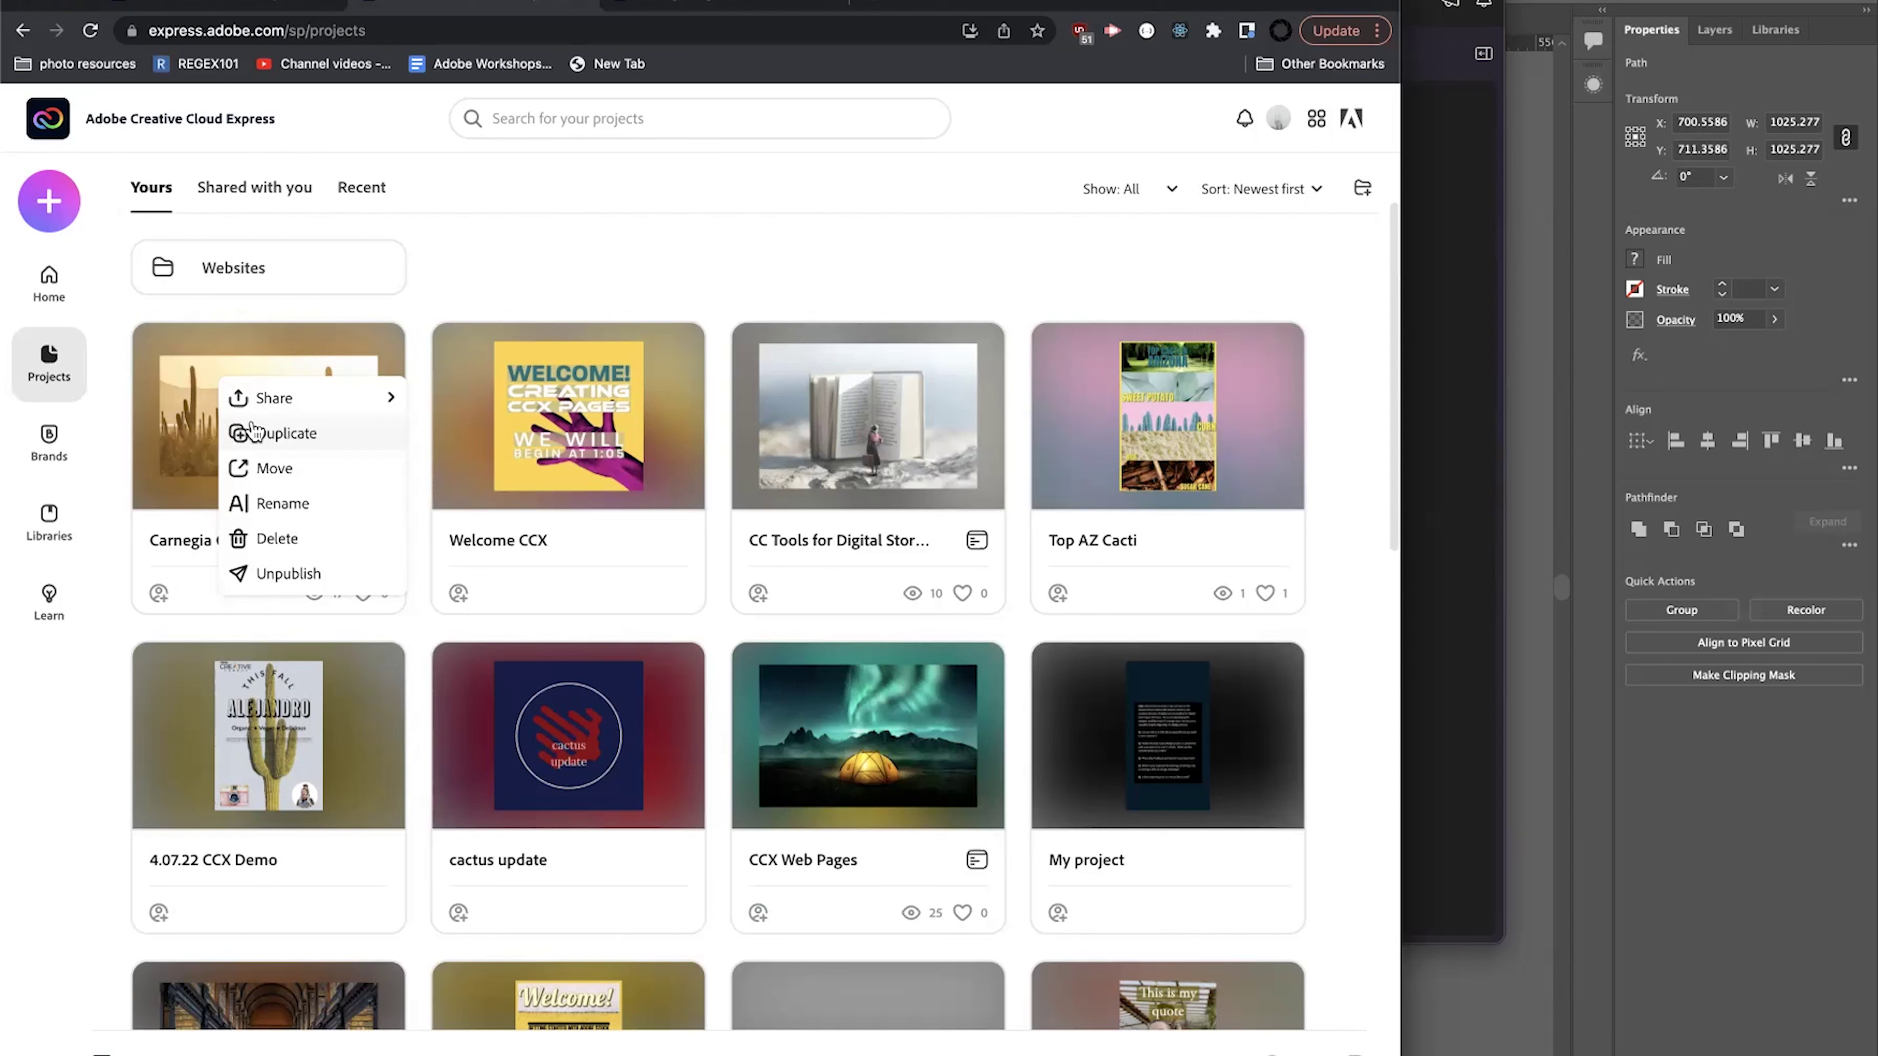
mouse_move(270, 403)
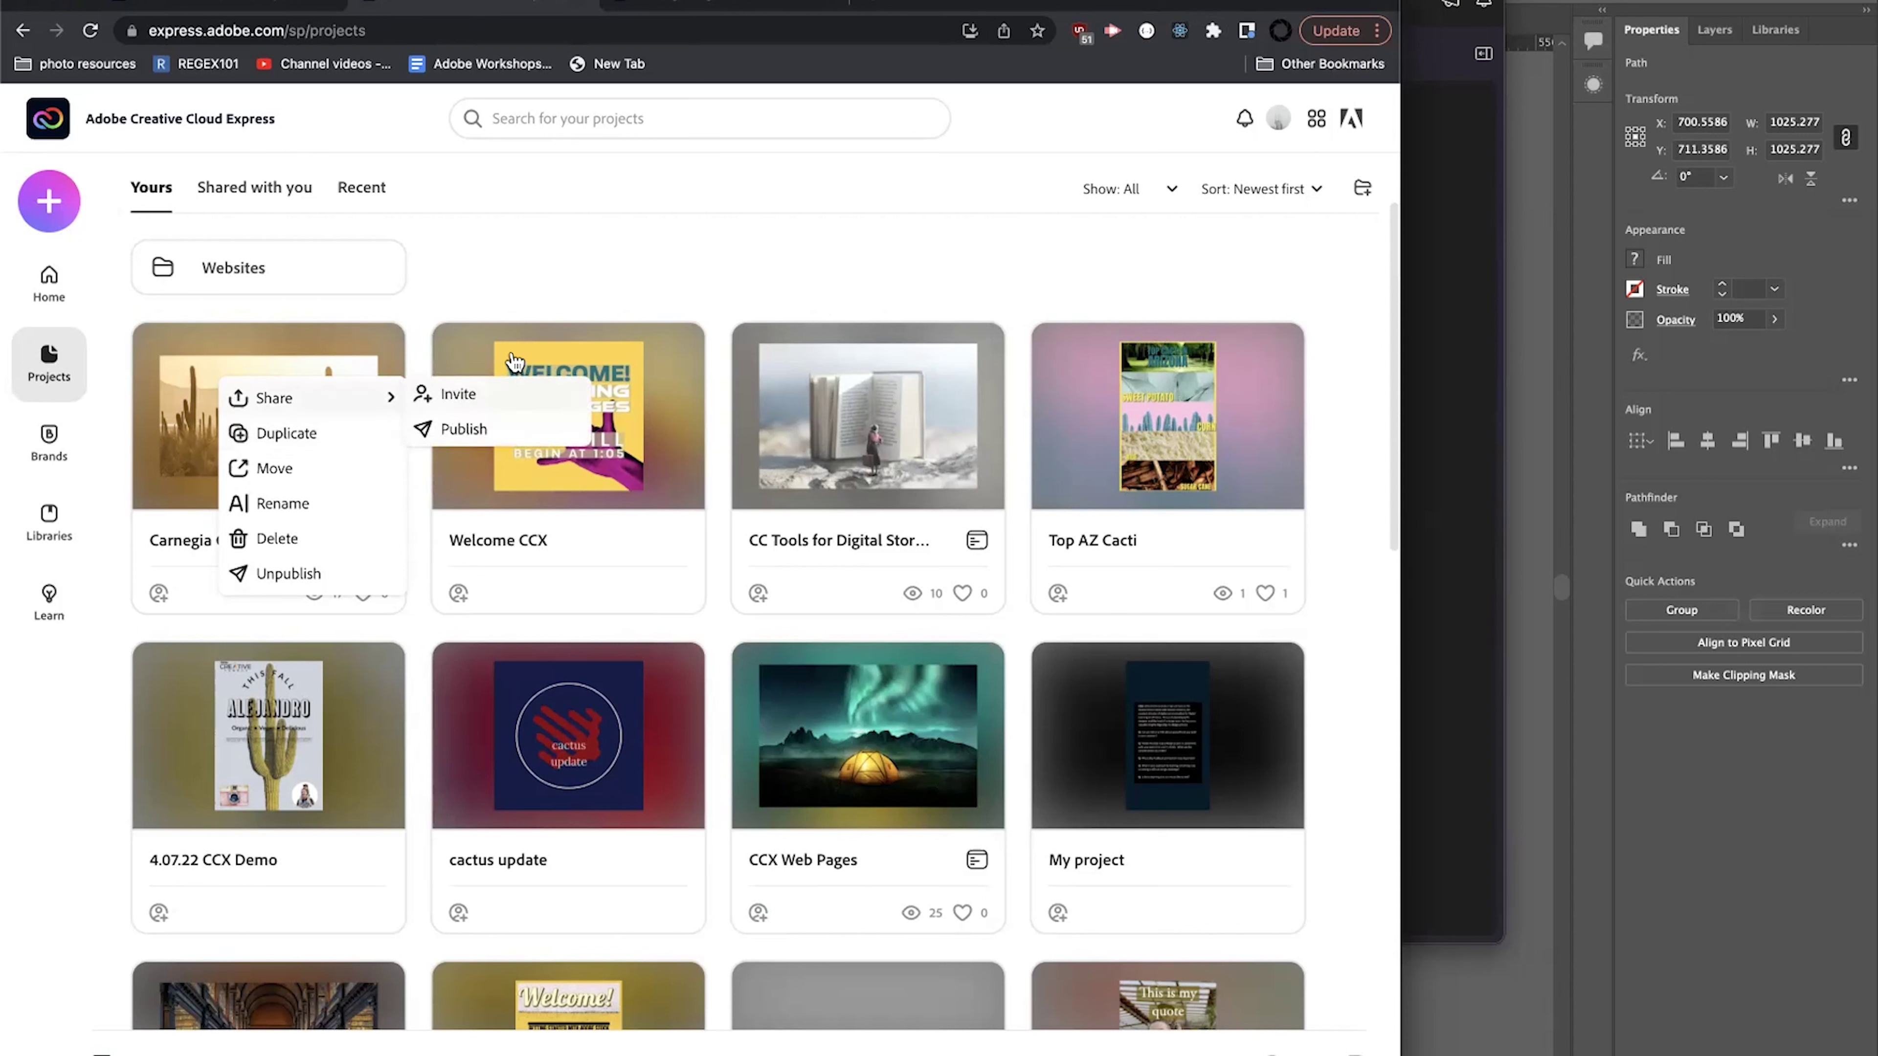
click(582, 274)
mouse_move(248, 596)
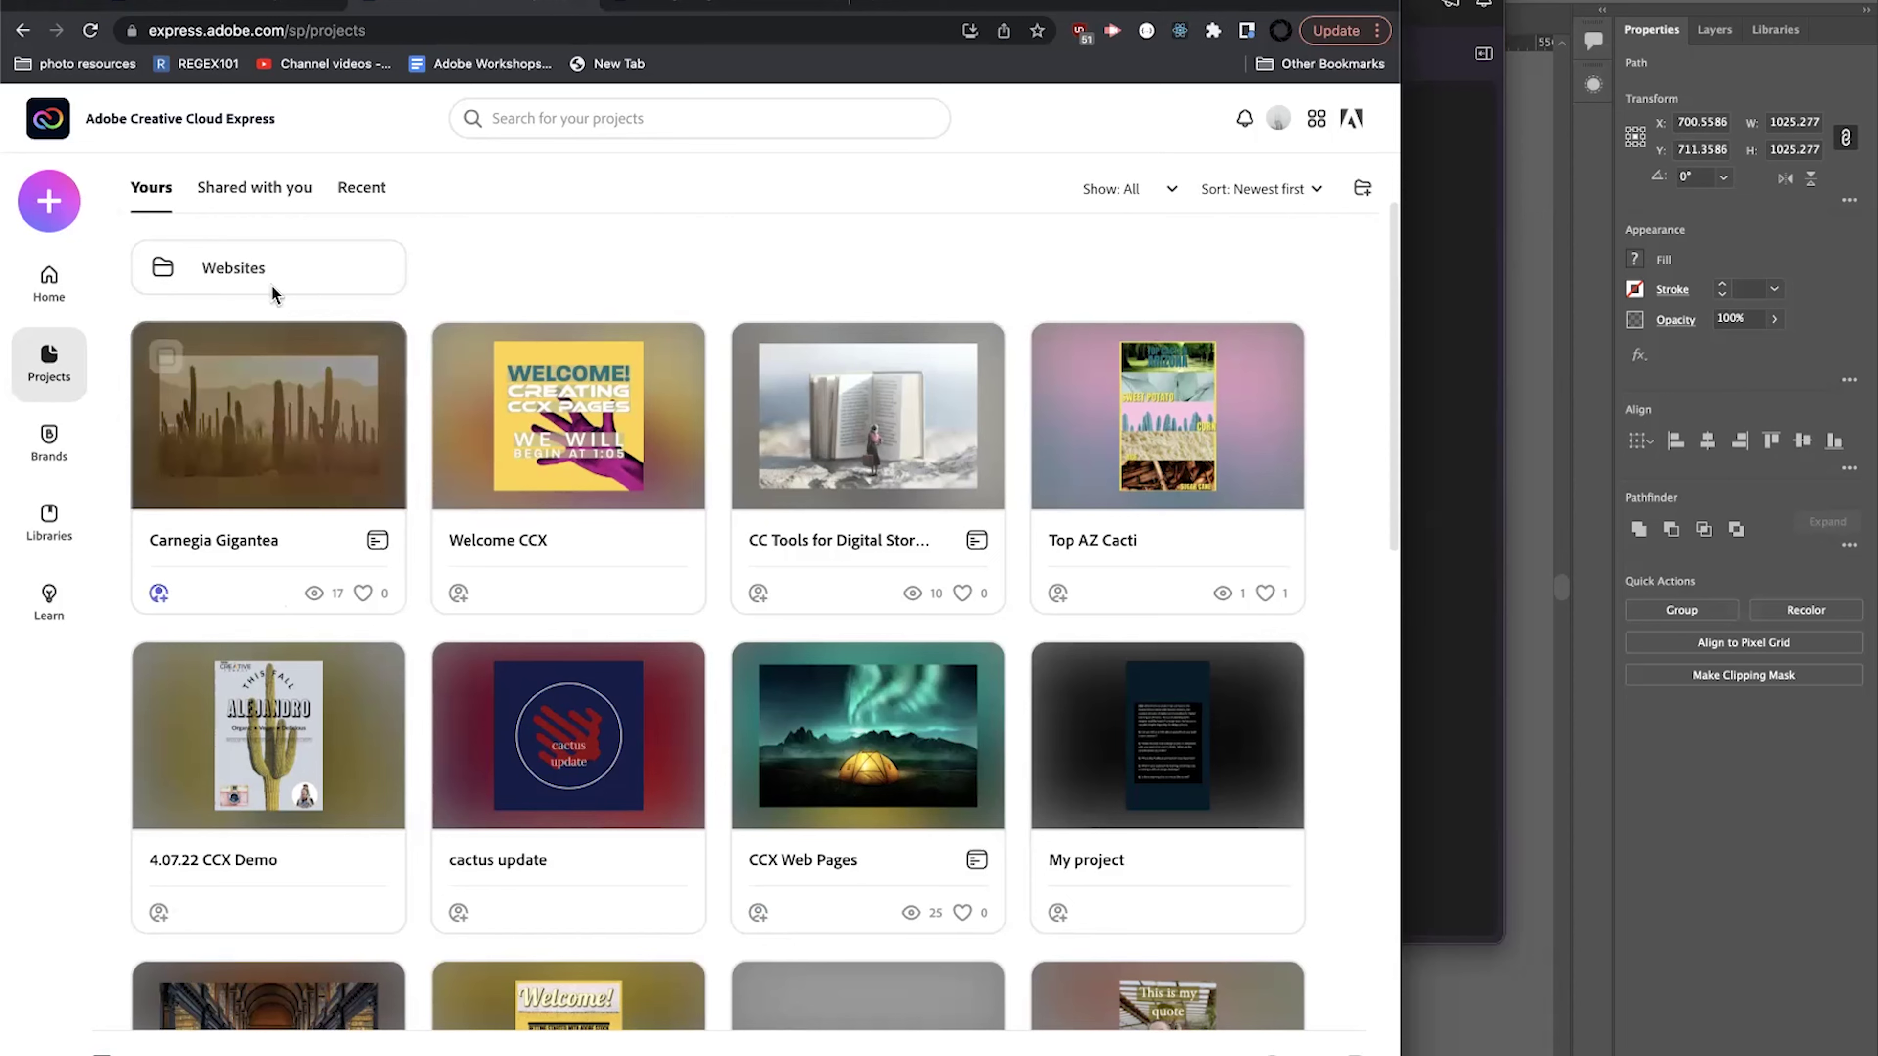
Browse the projects shared with you and check the options offered for the Video Editing Basics project.
click(260, 191)
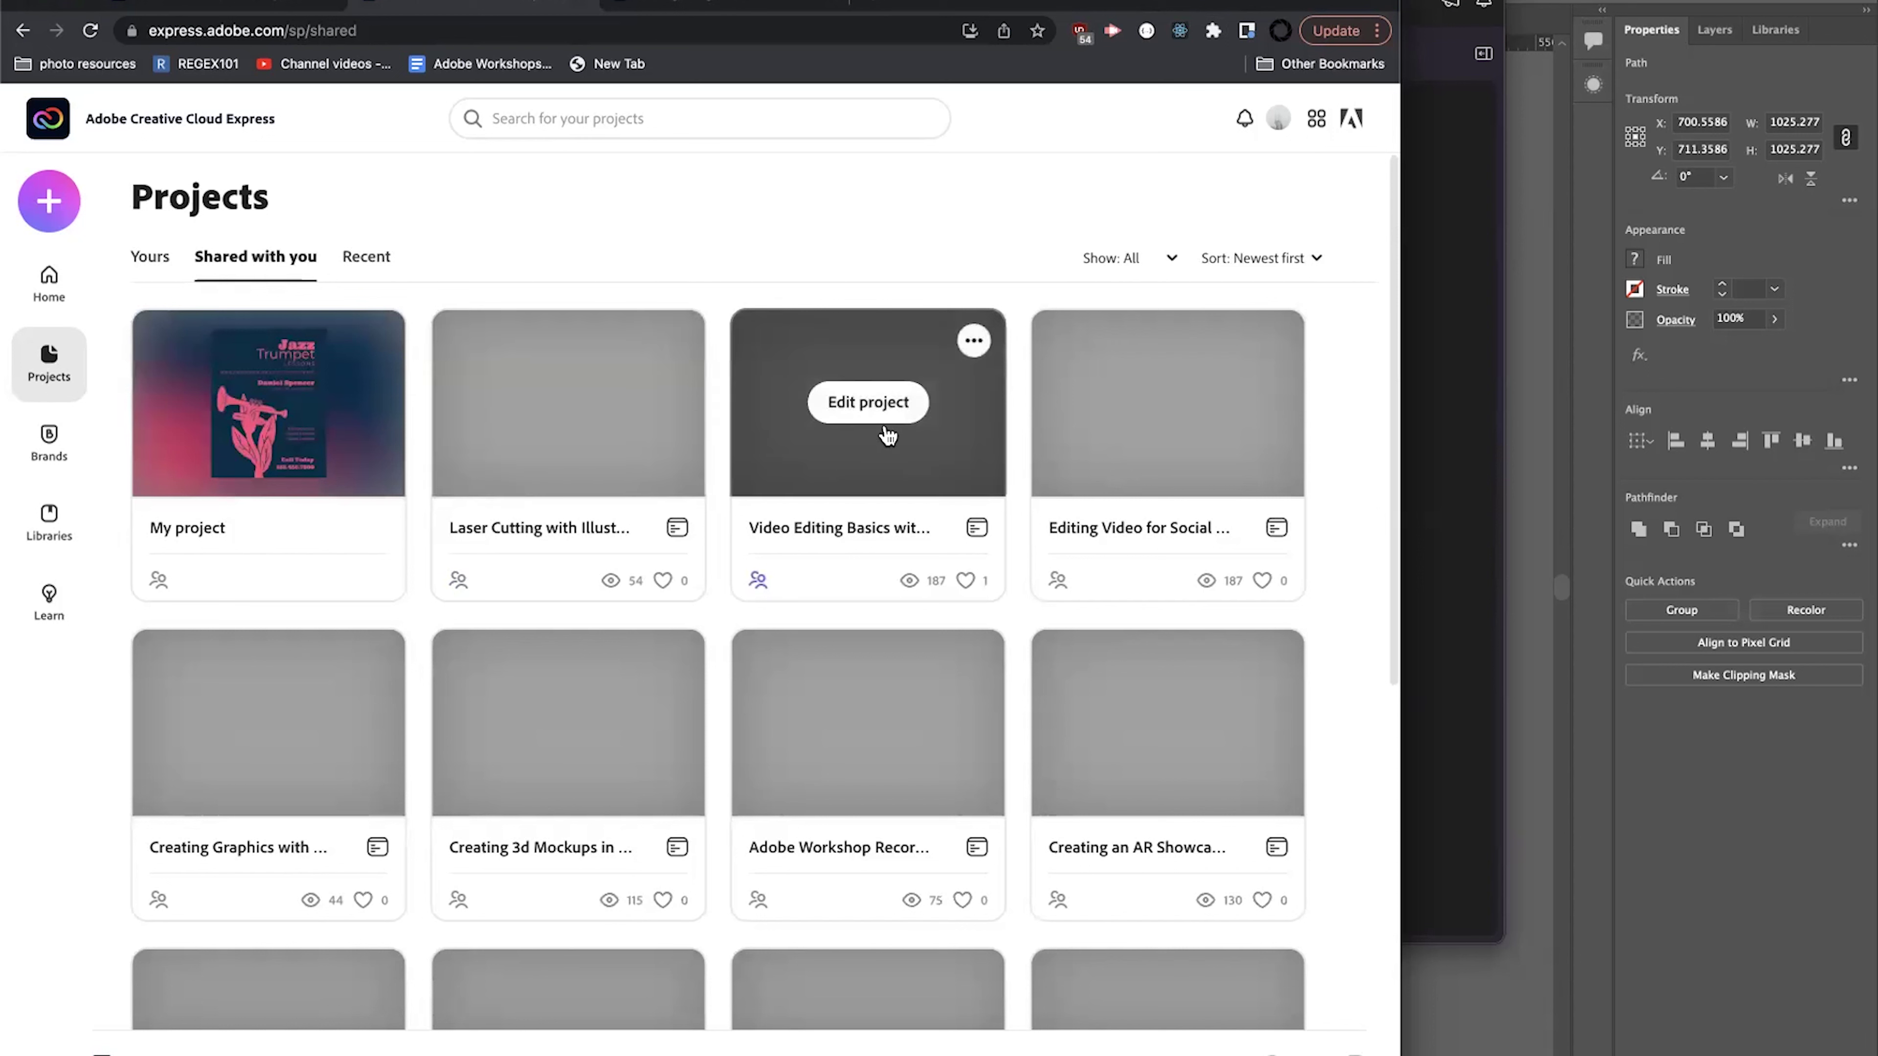
click(973, 341)
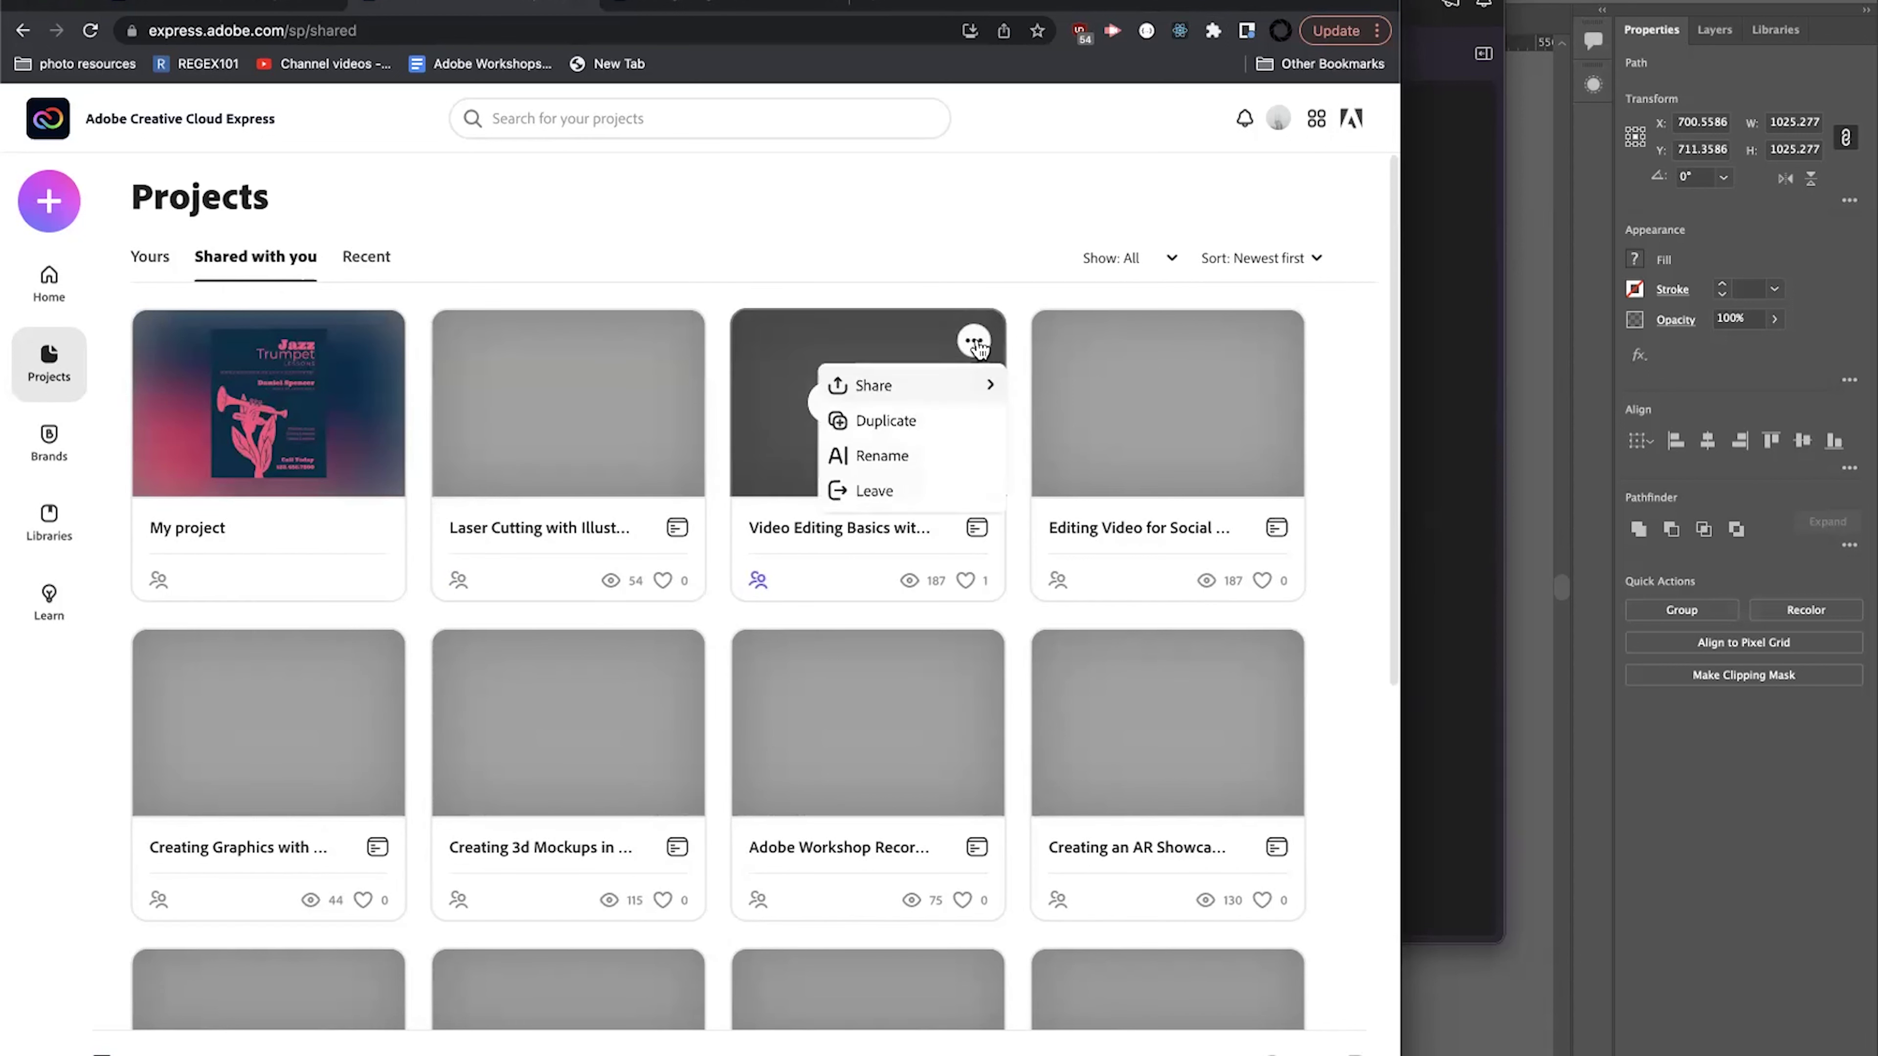
click(908, 433)
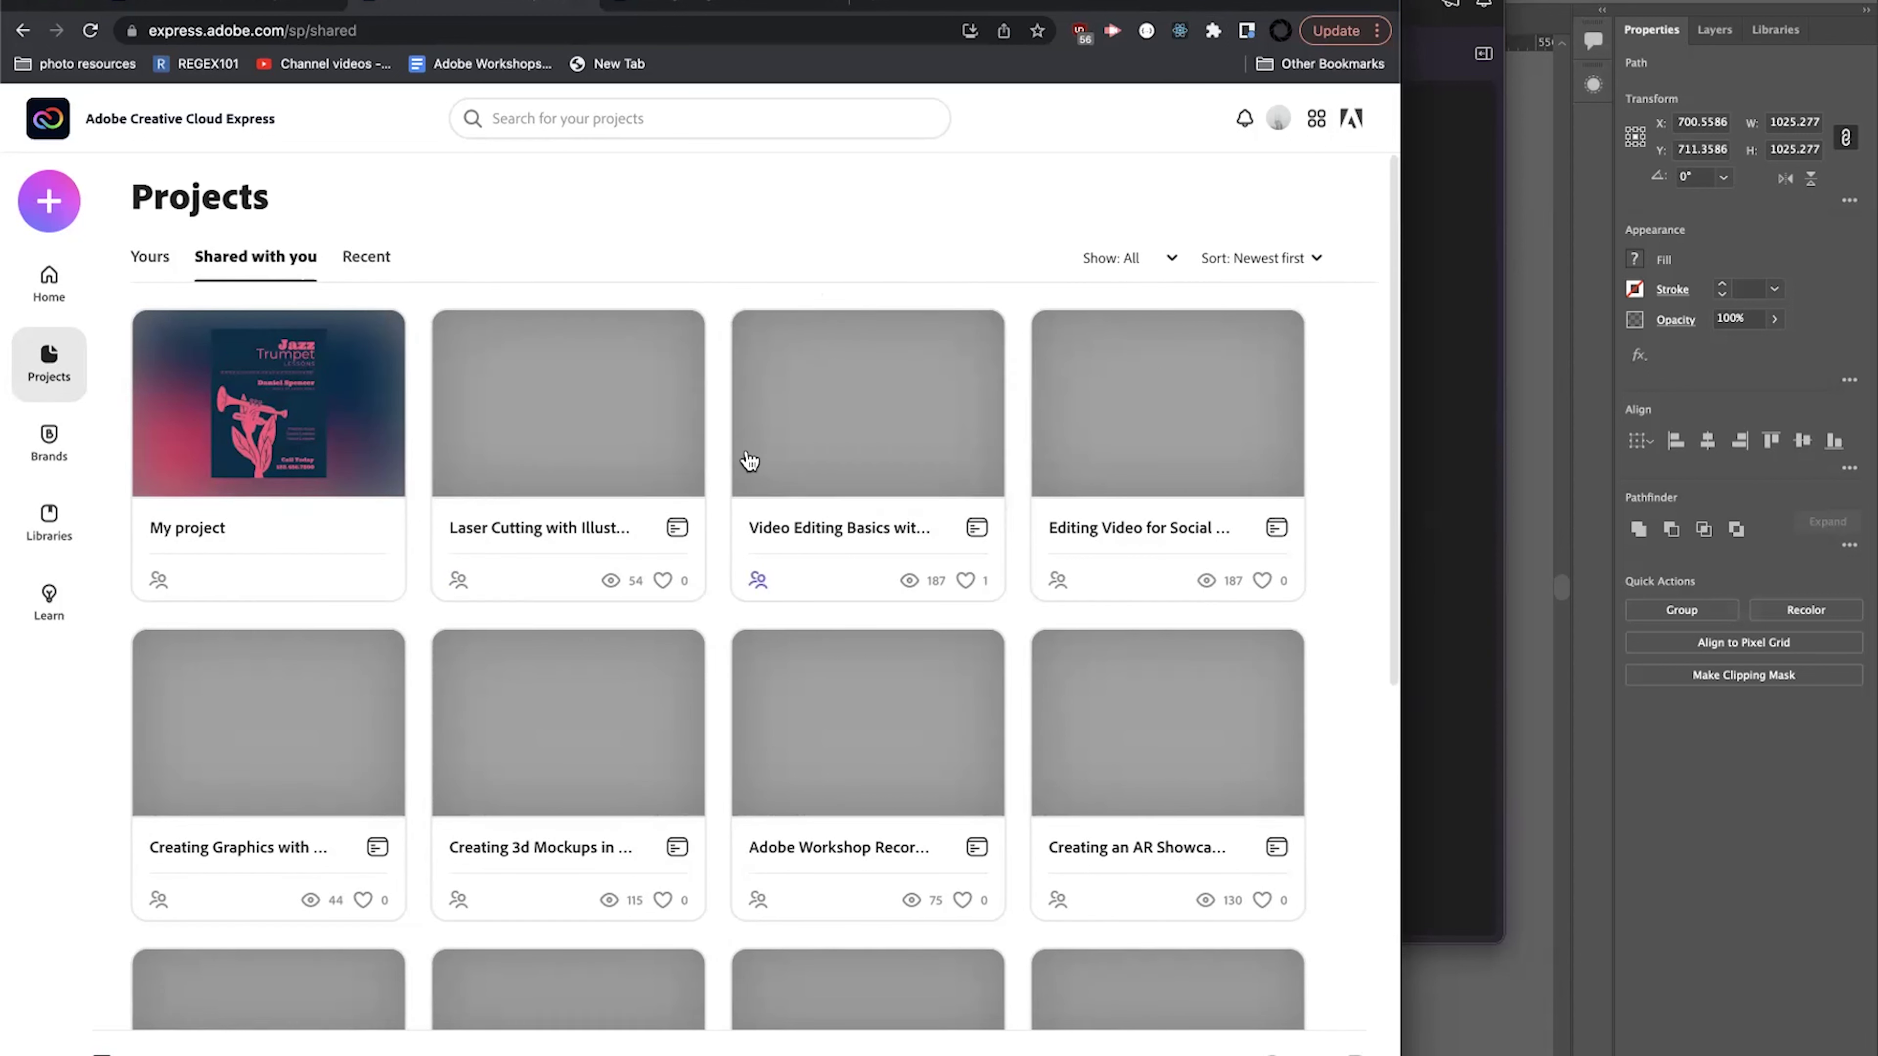
scroll(917, 479, down, 8)
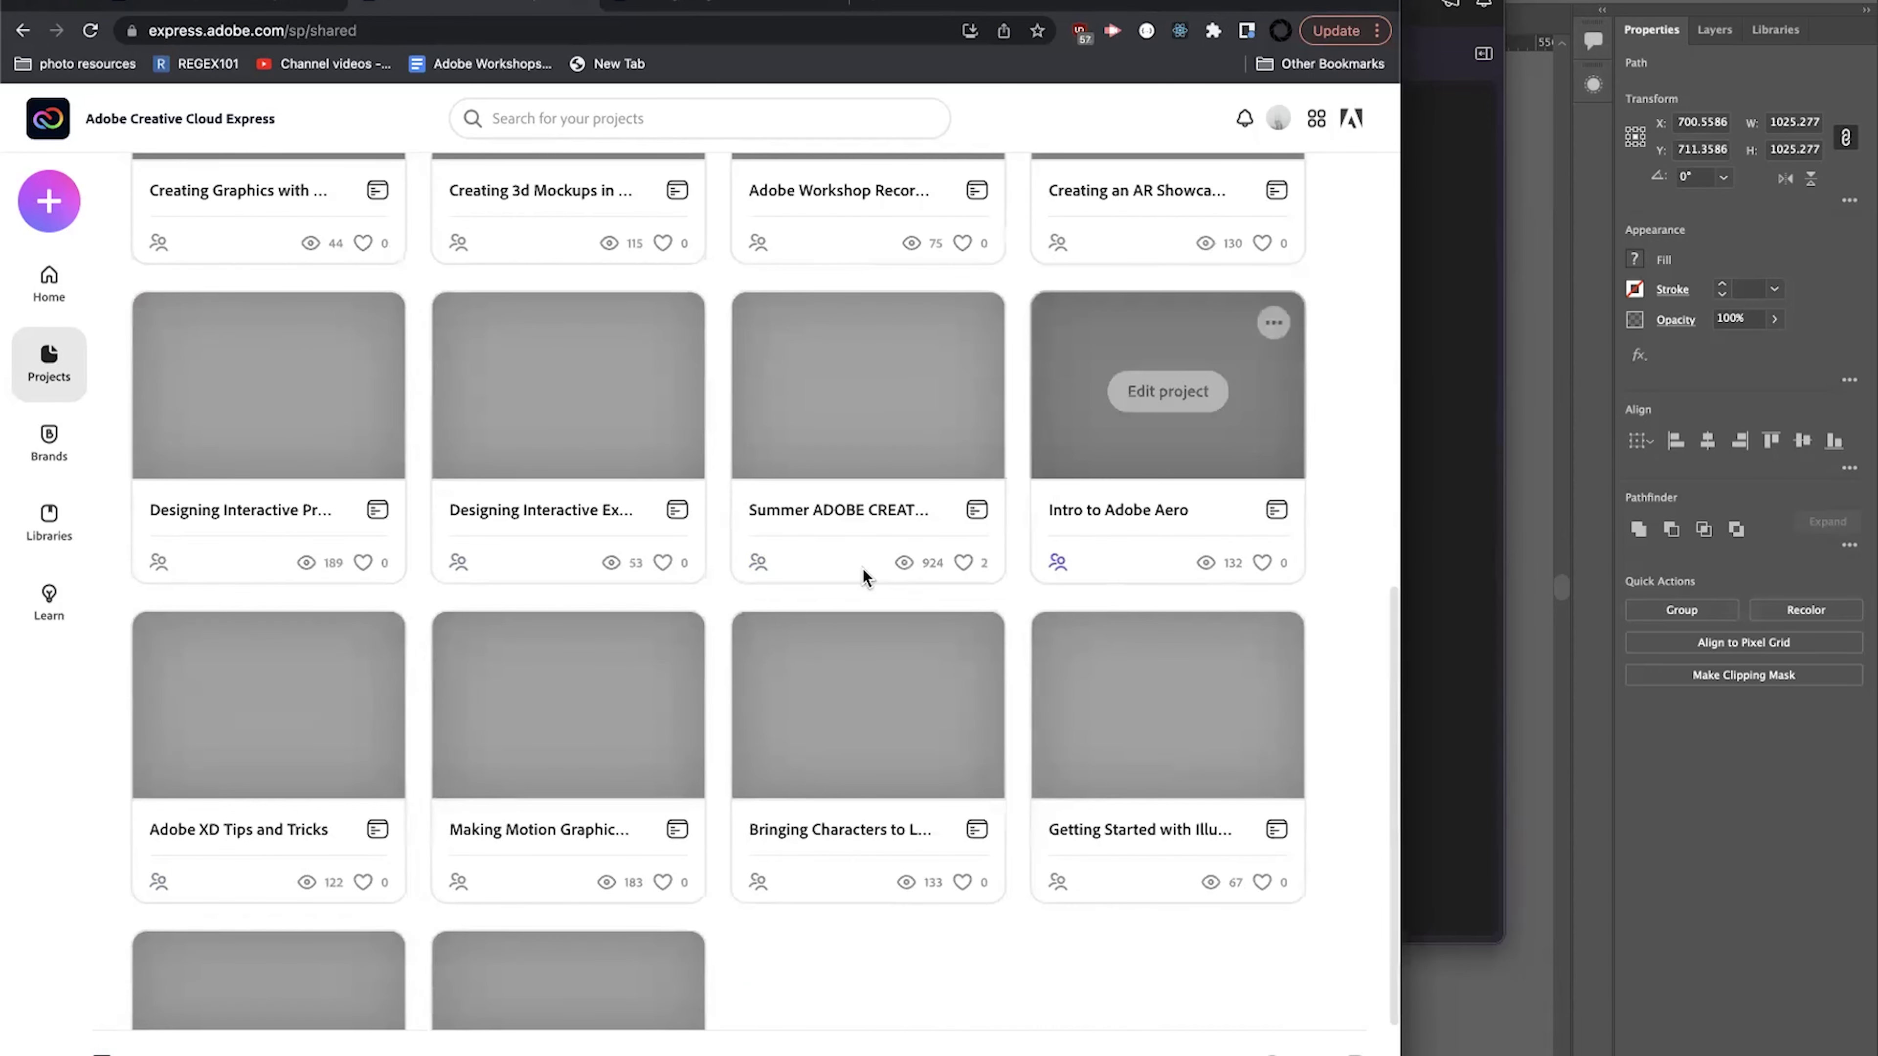
scroll(440, 588, down, 3)
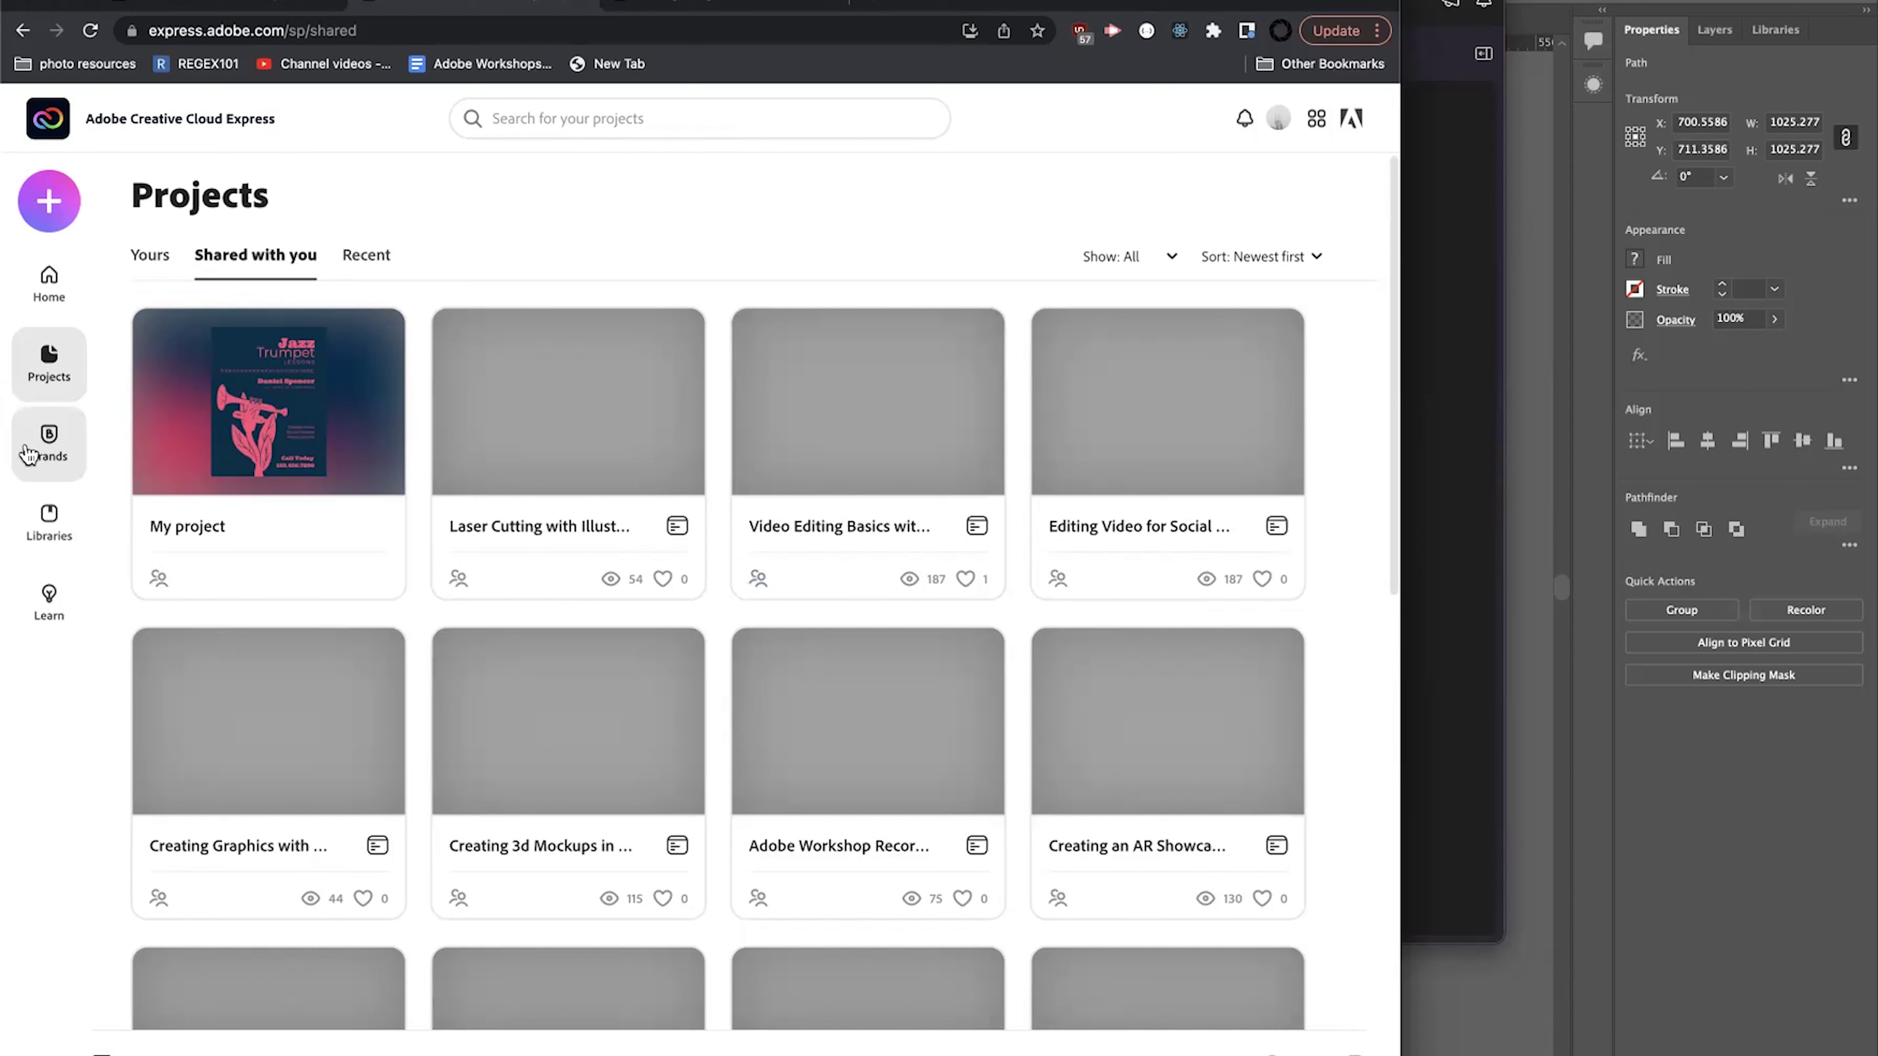
Return to the home page and open the list of your own brands.
click(49, 289)
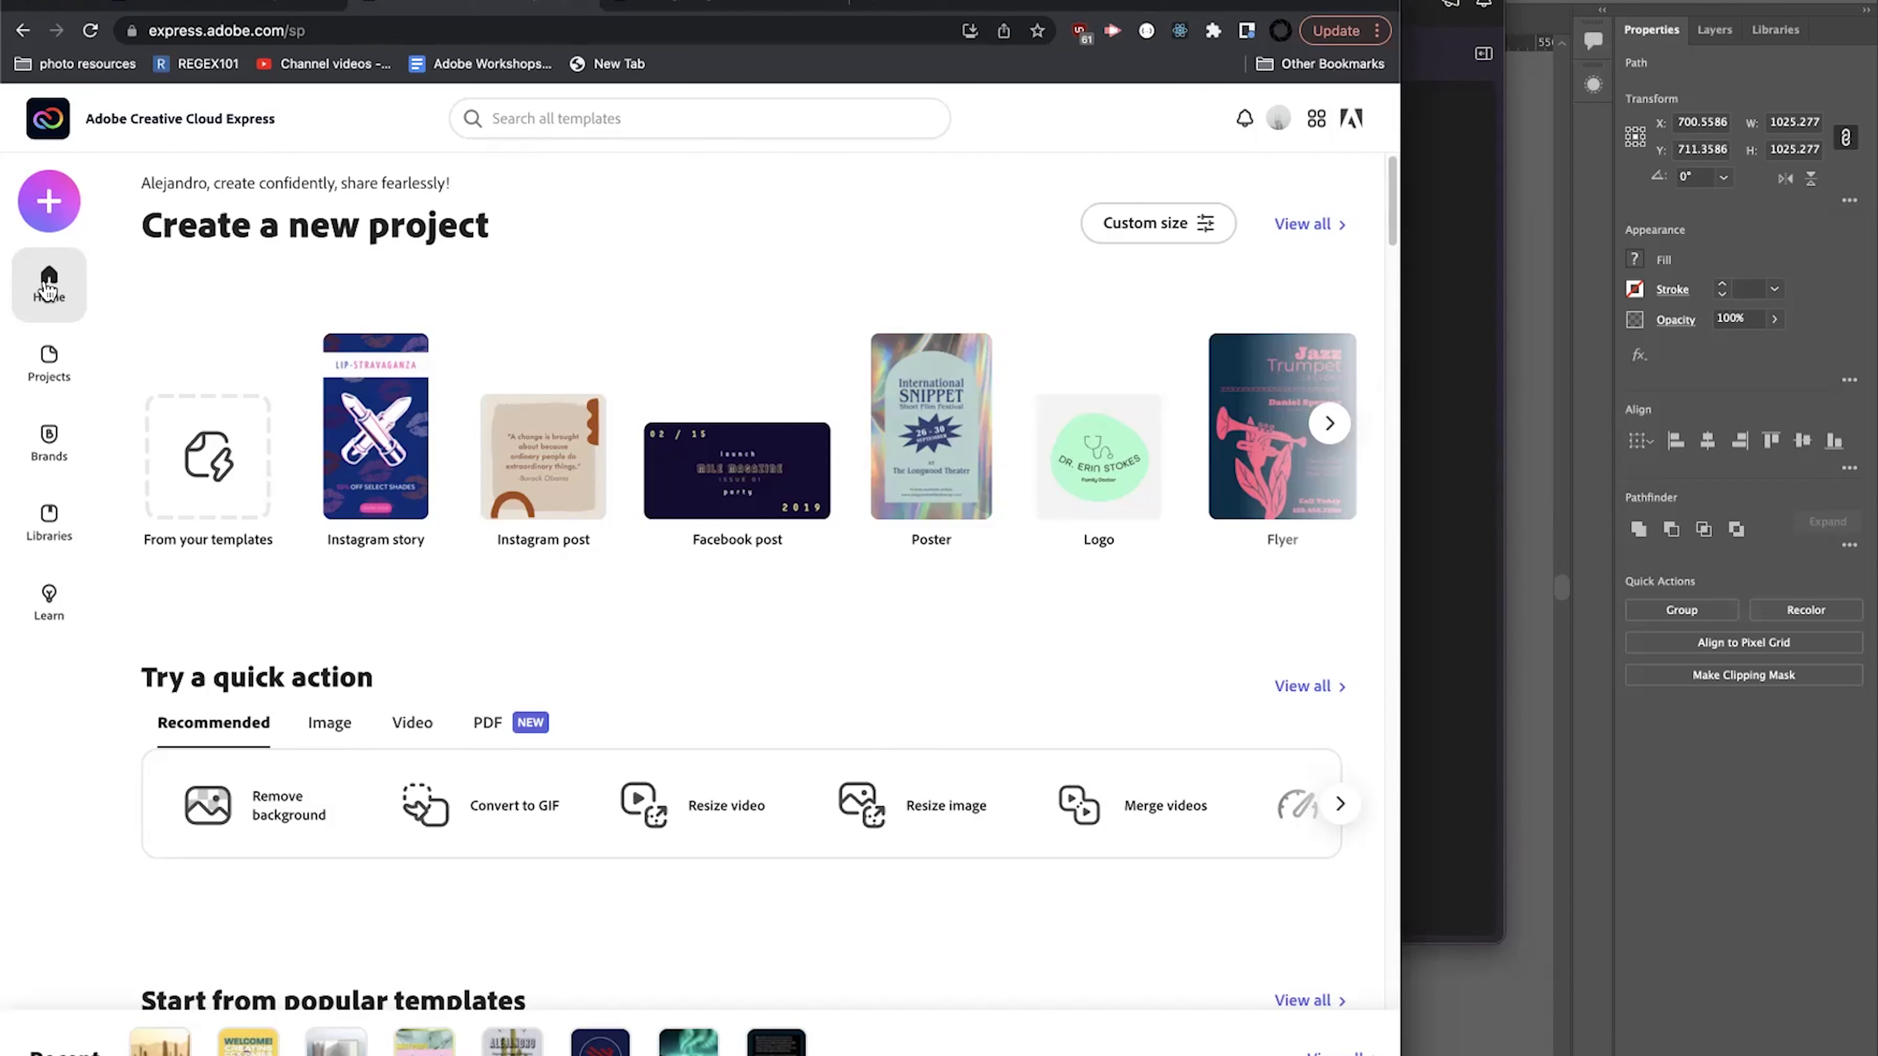
key(XF86AudioRaiseVolume)
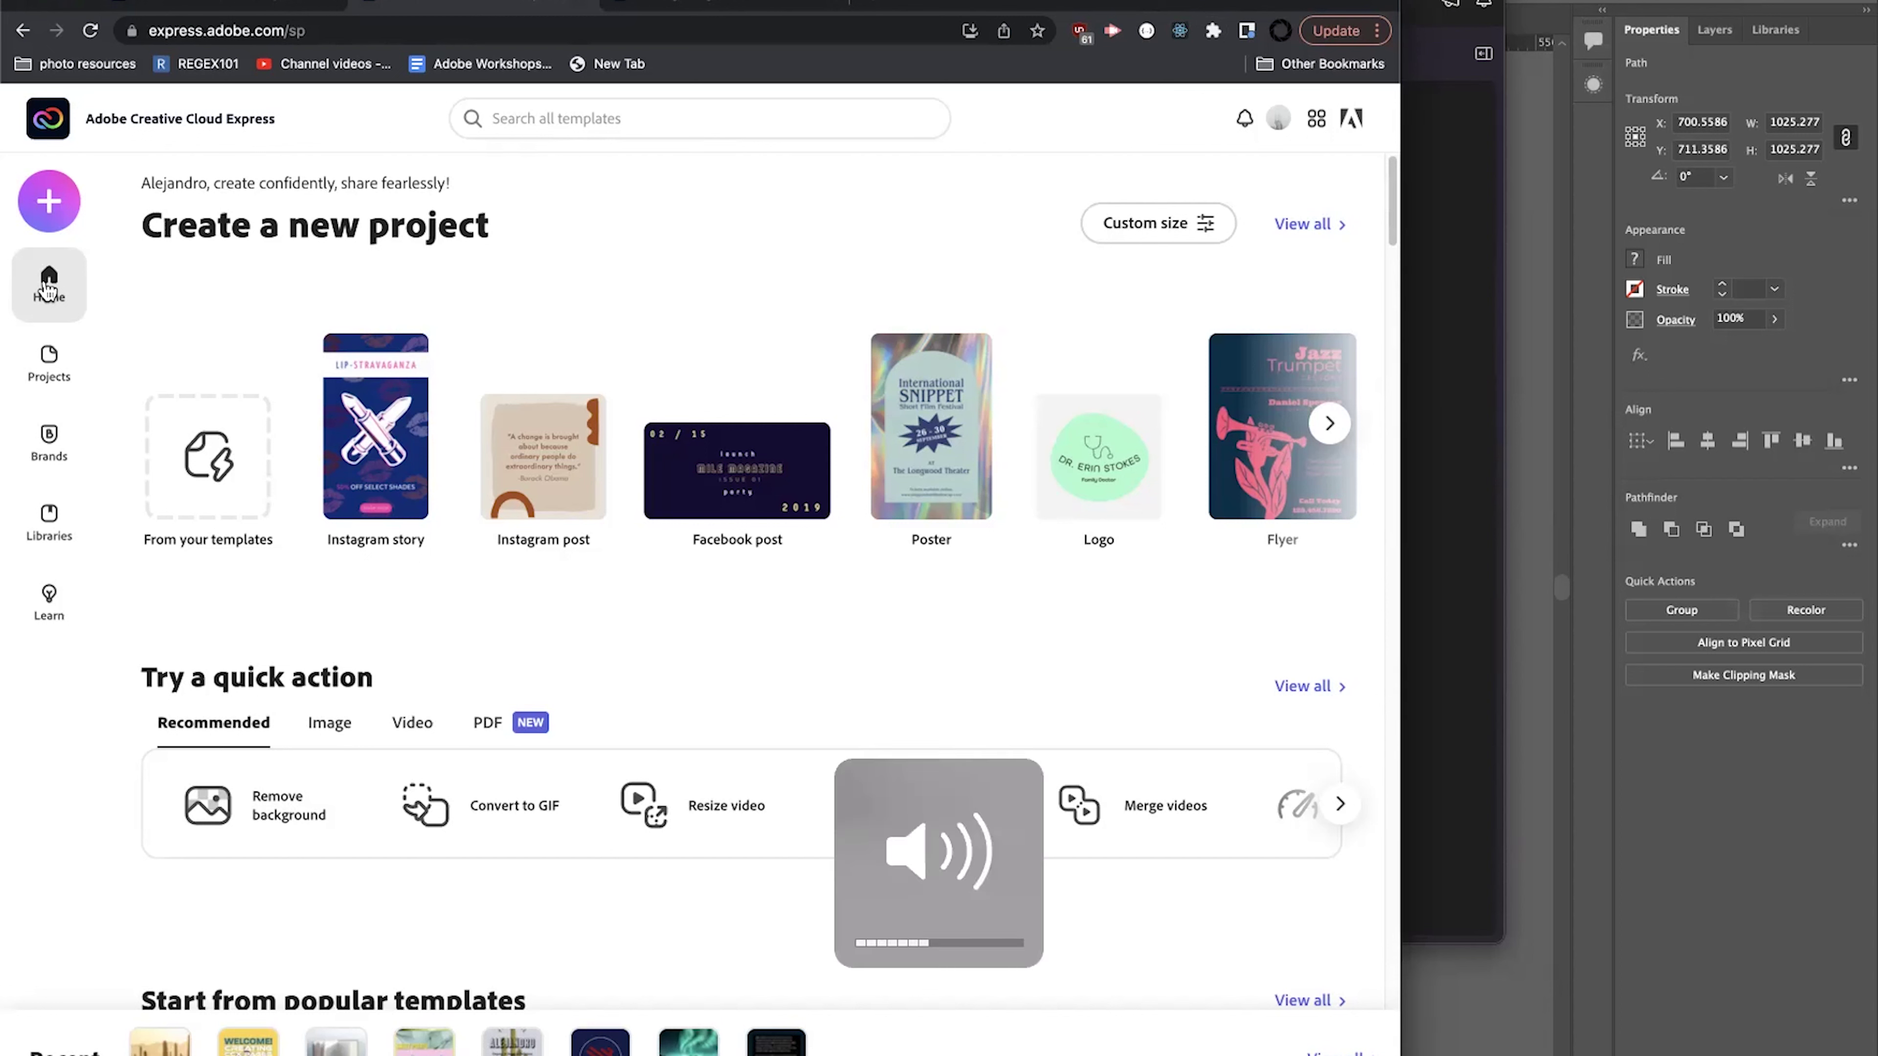
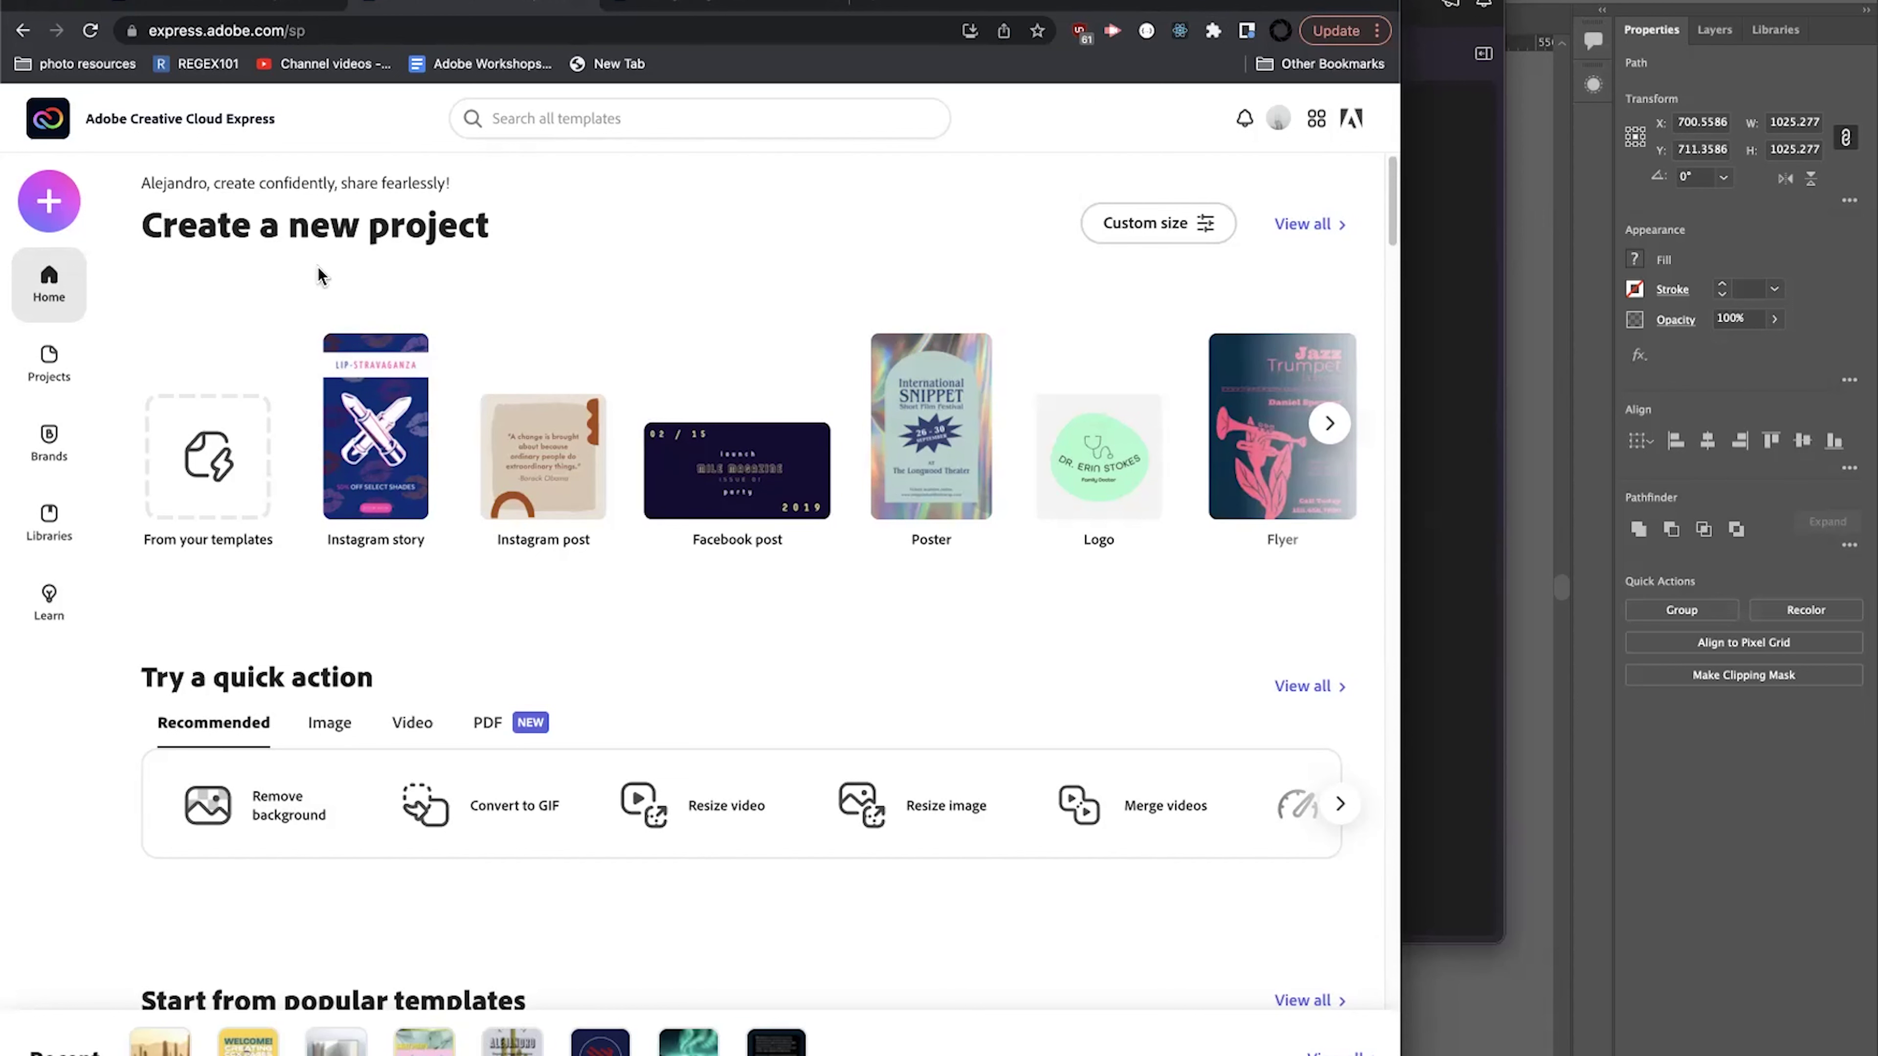
click(39, 453)
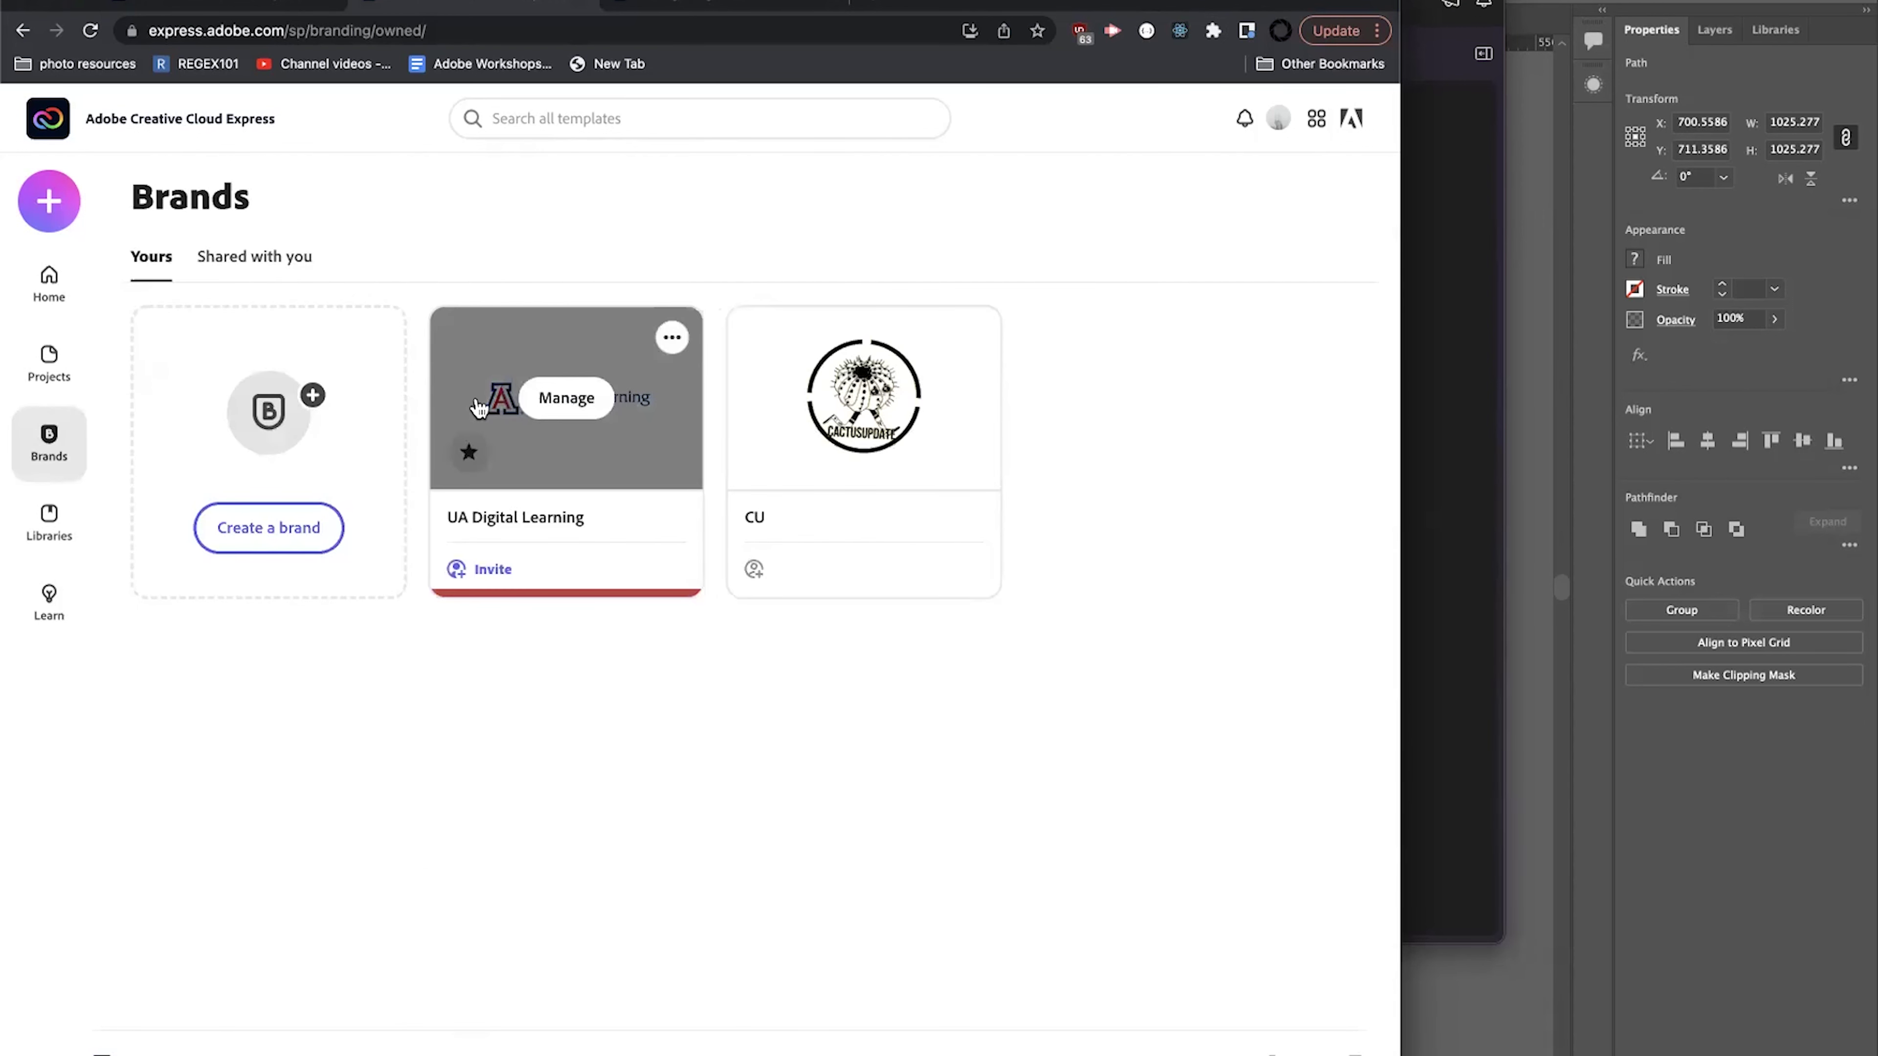
Open the UA Digital Learning brand for management, and load brand.arizona.edu in a separate browser tab.
click(567, 398)
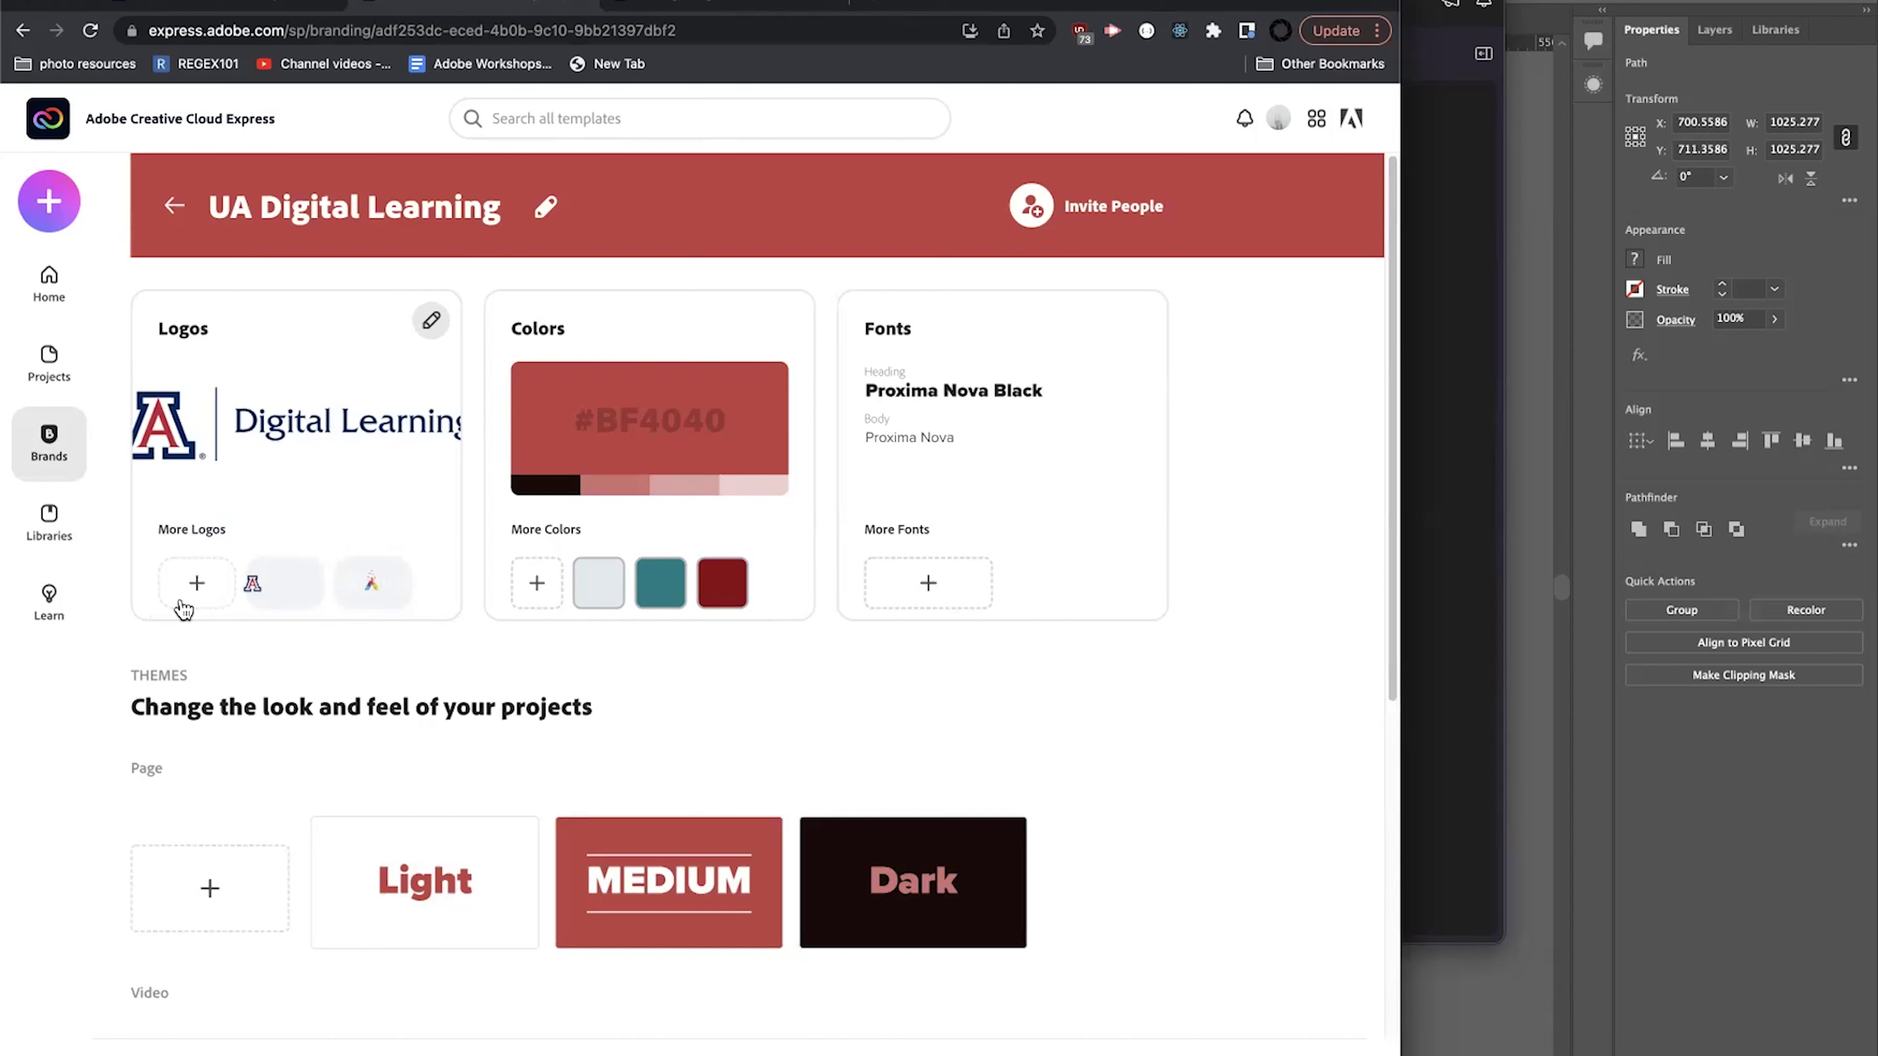
click(669, 7)
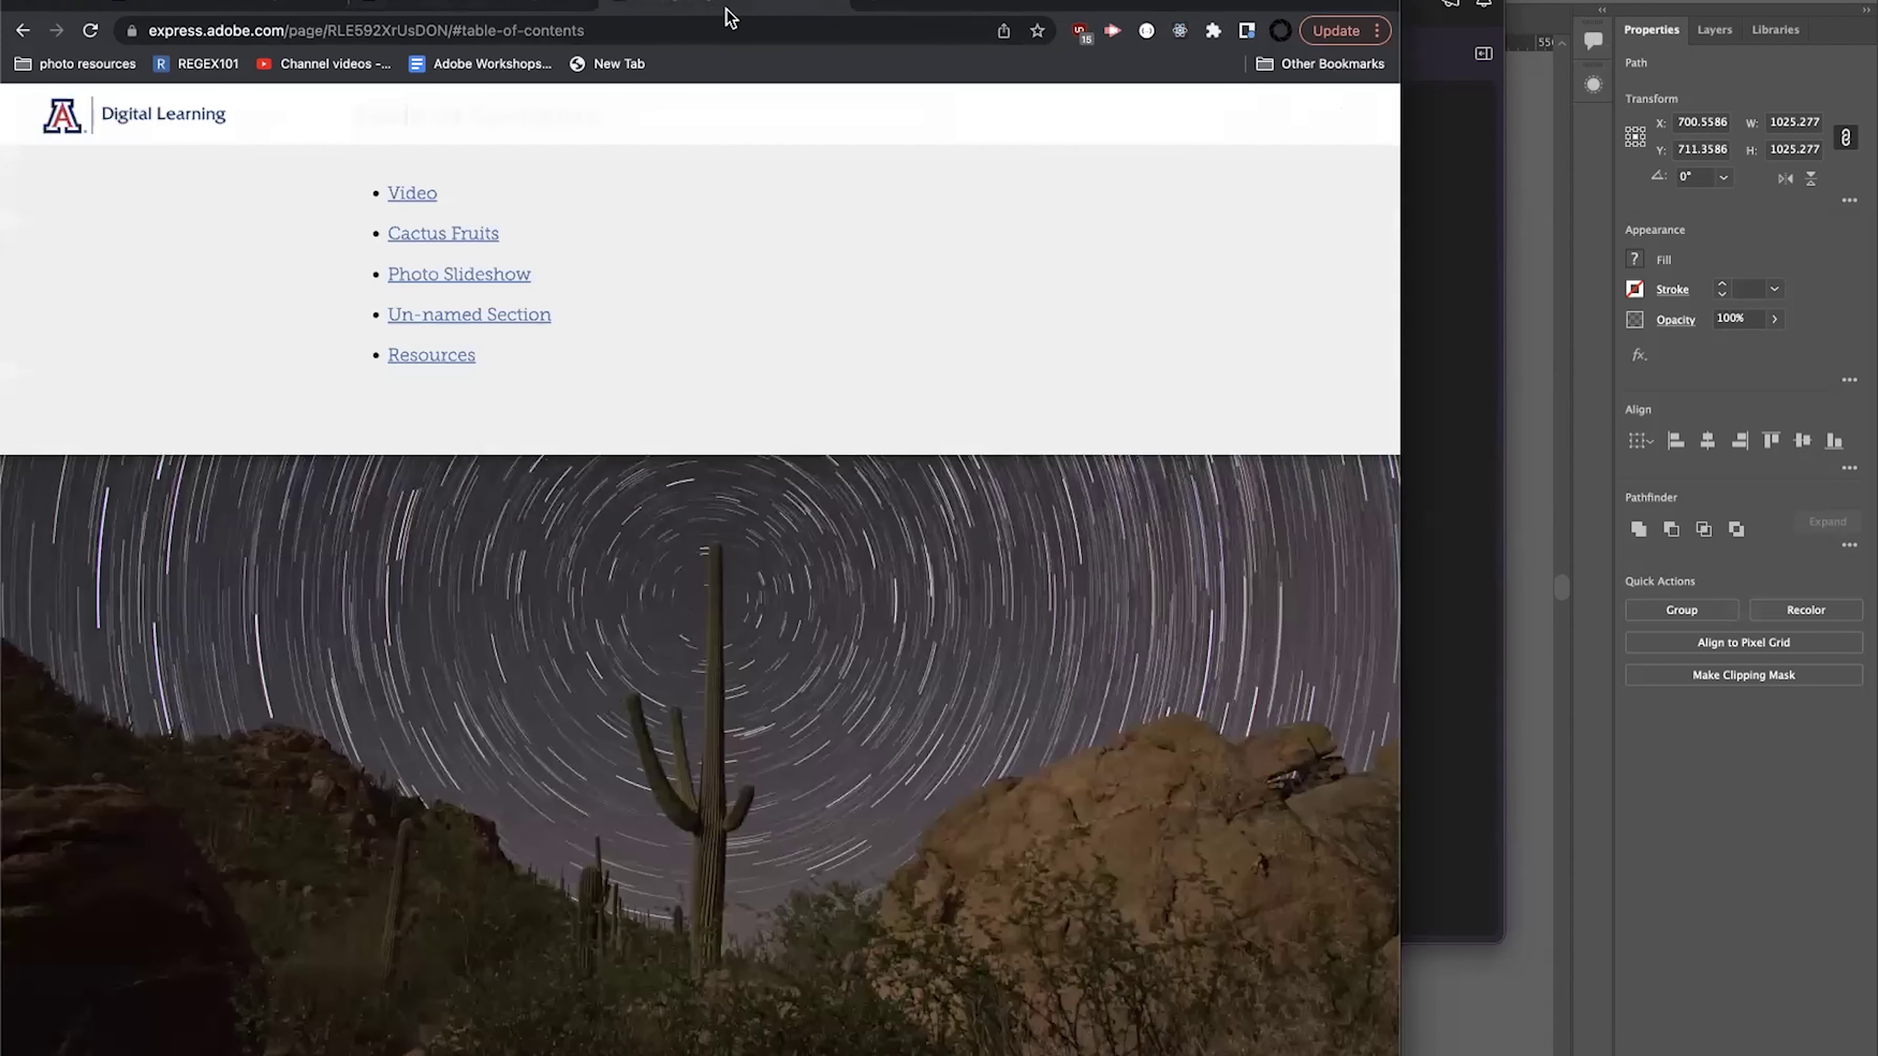
click(887, 9)
text(brand.arizona.exu)
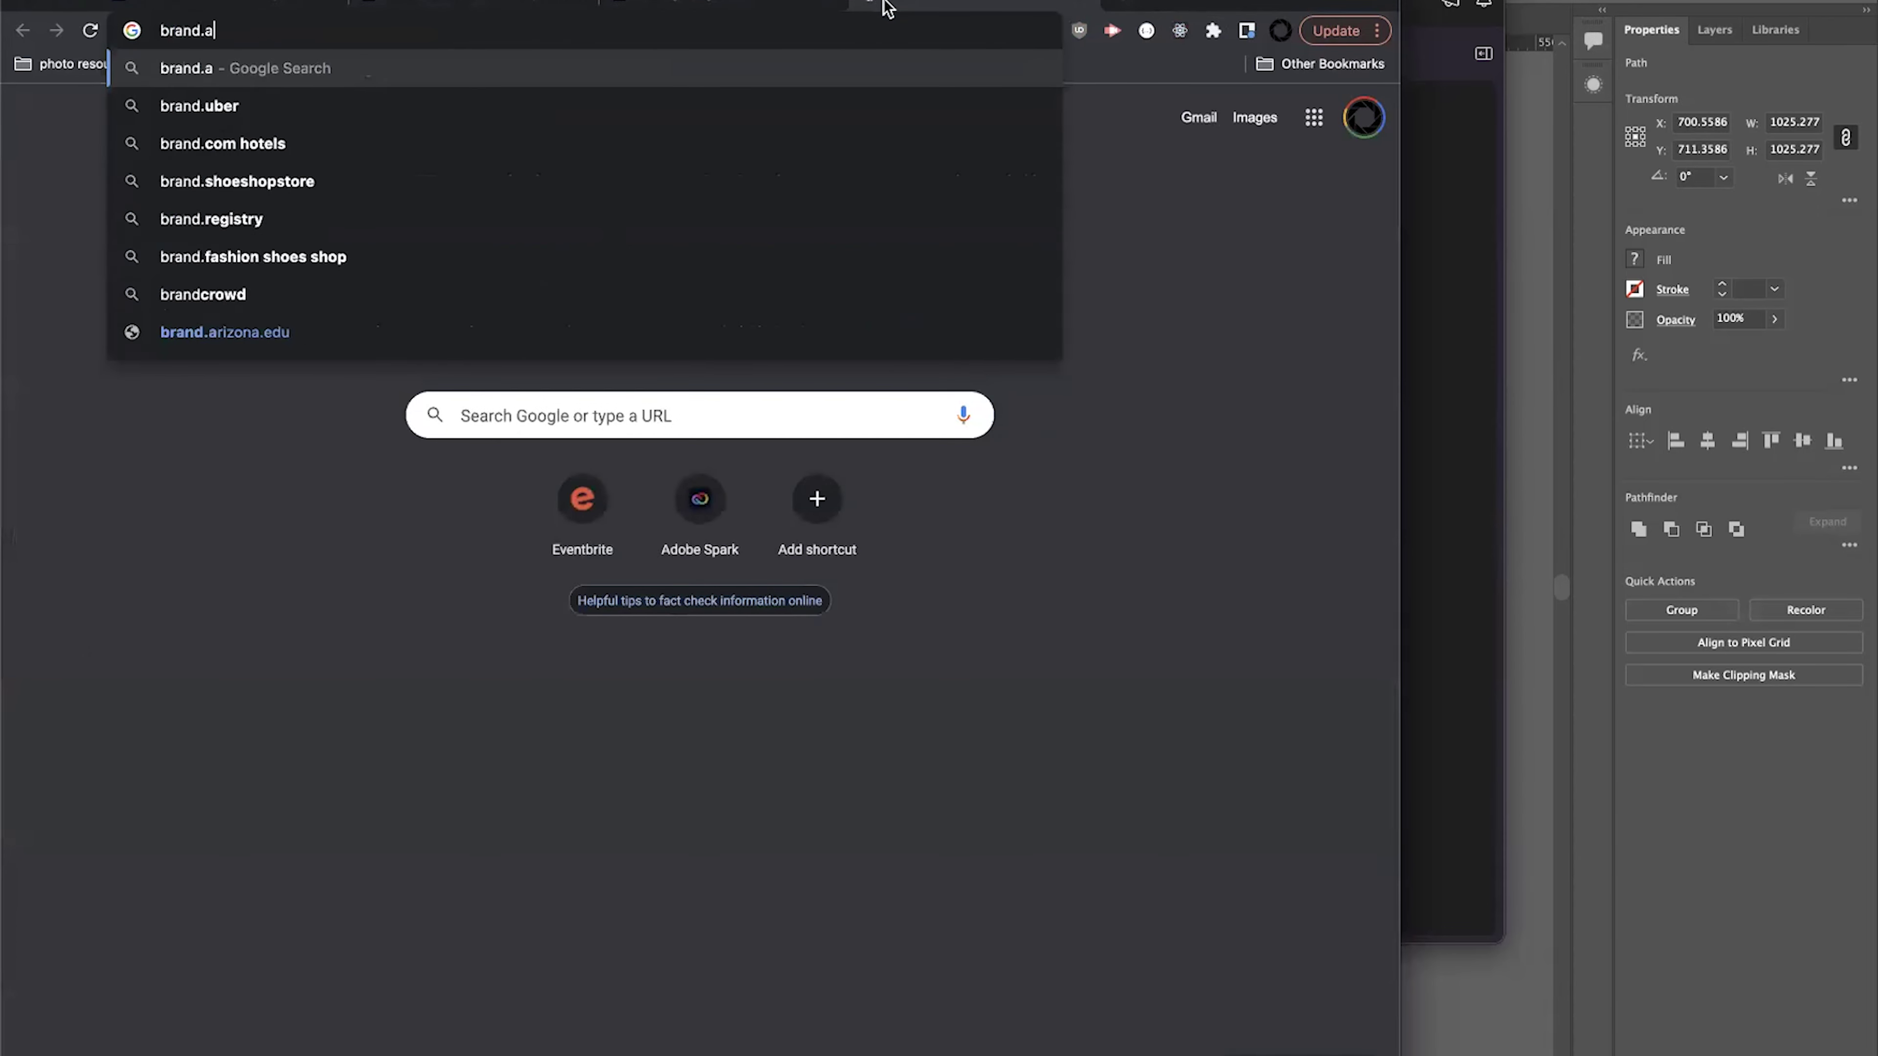
key(BackSpace)
key(BackSpace)
text(du)
key(Return)
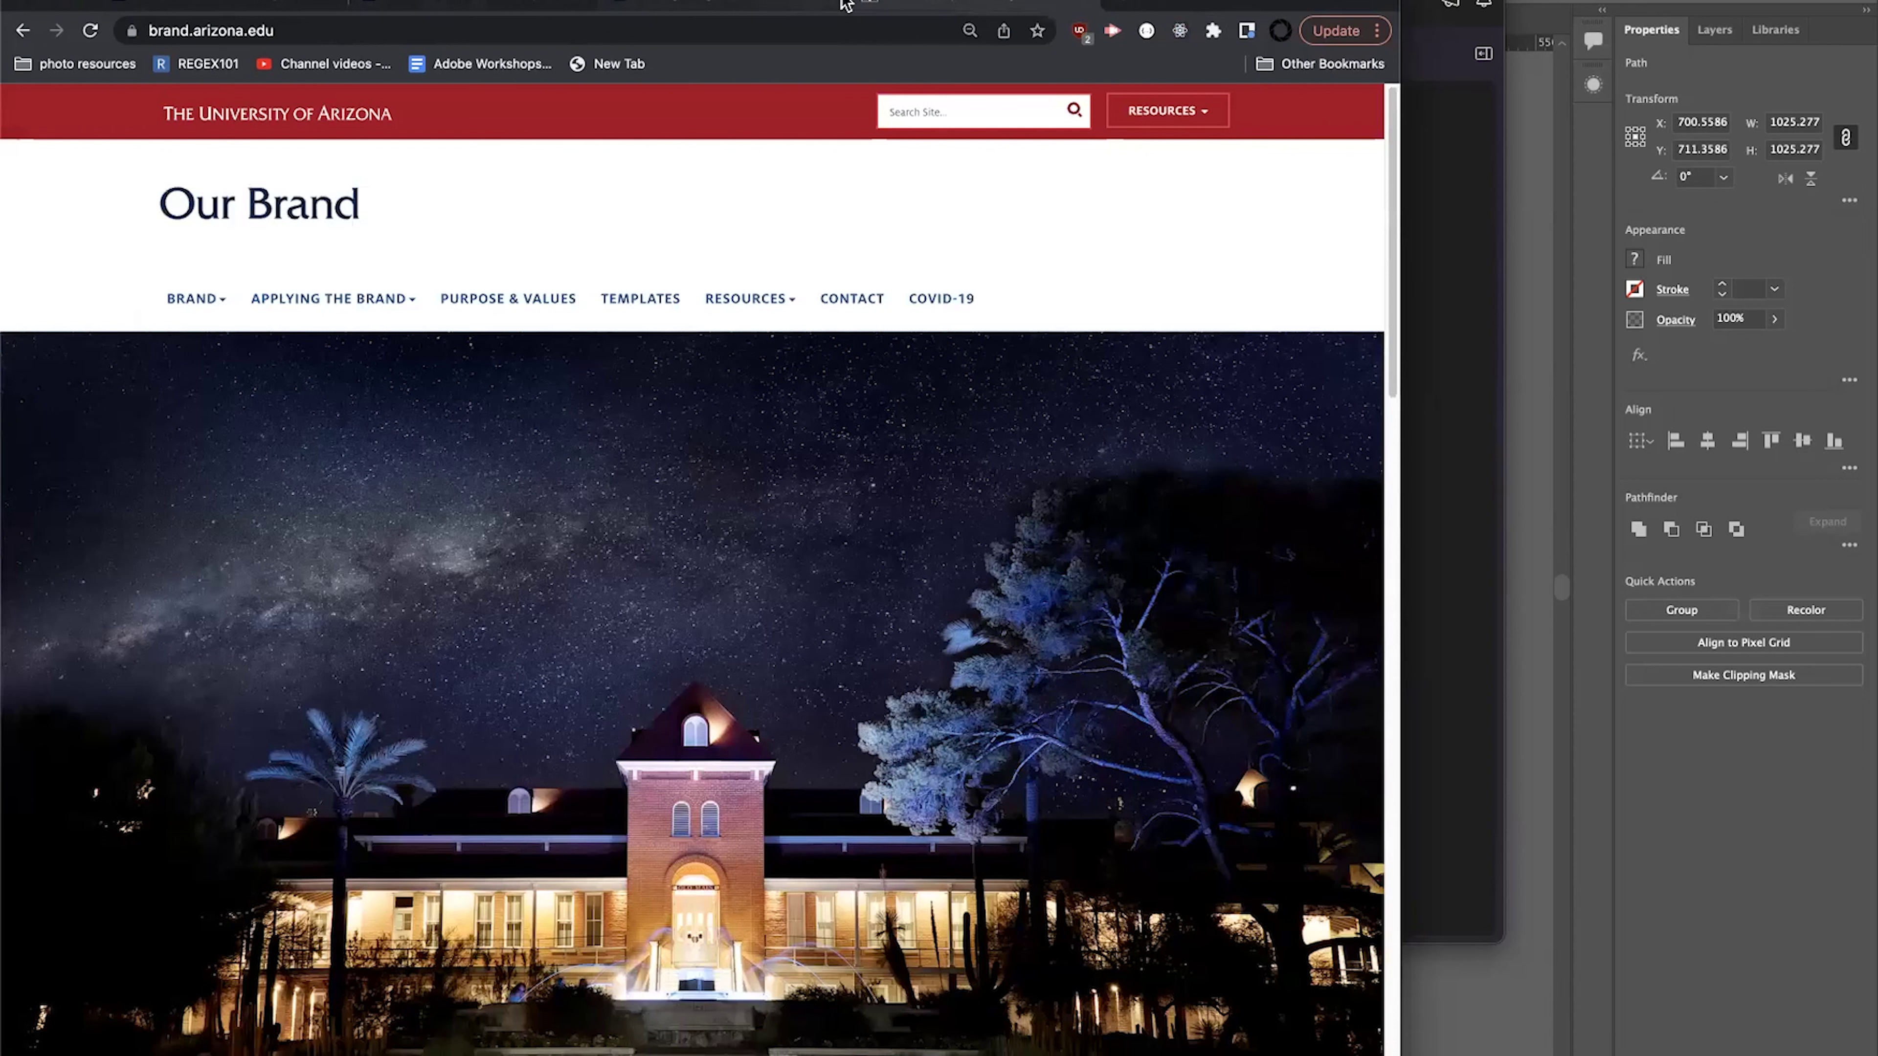
Find the full-color master logo downloads and download the digital "Block A" Arizona logo file ua_block_rgb_3.png.
mouse_move(308, 309)
click(279, 355)
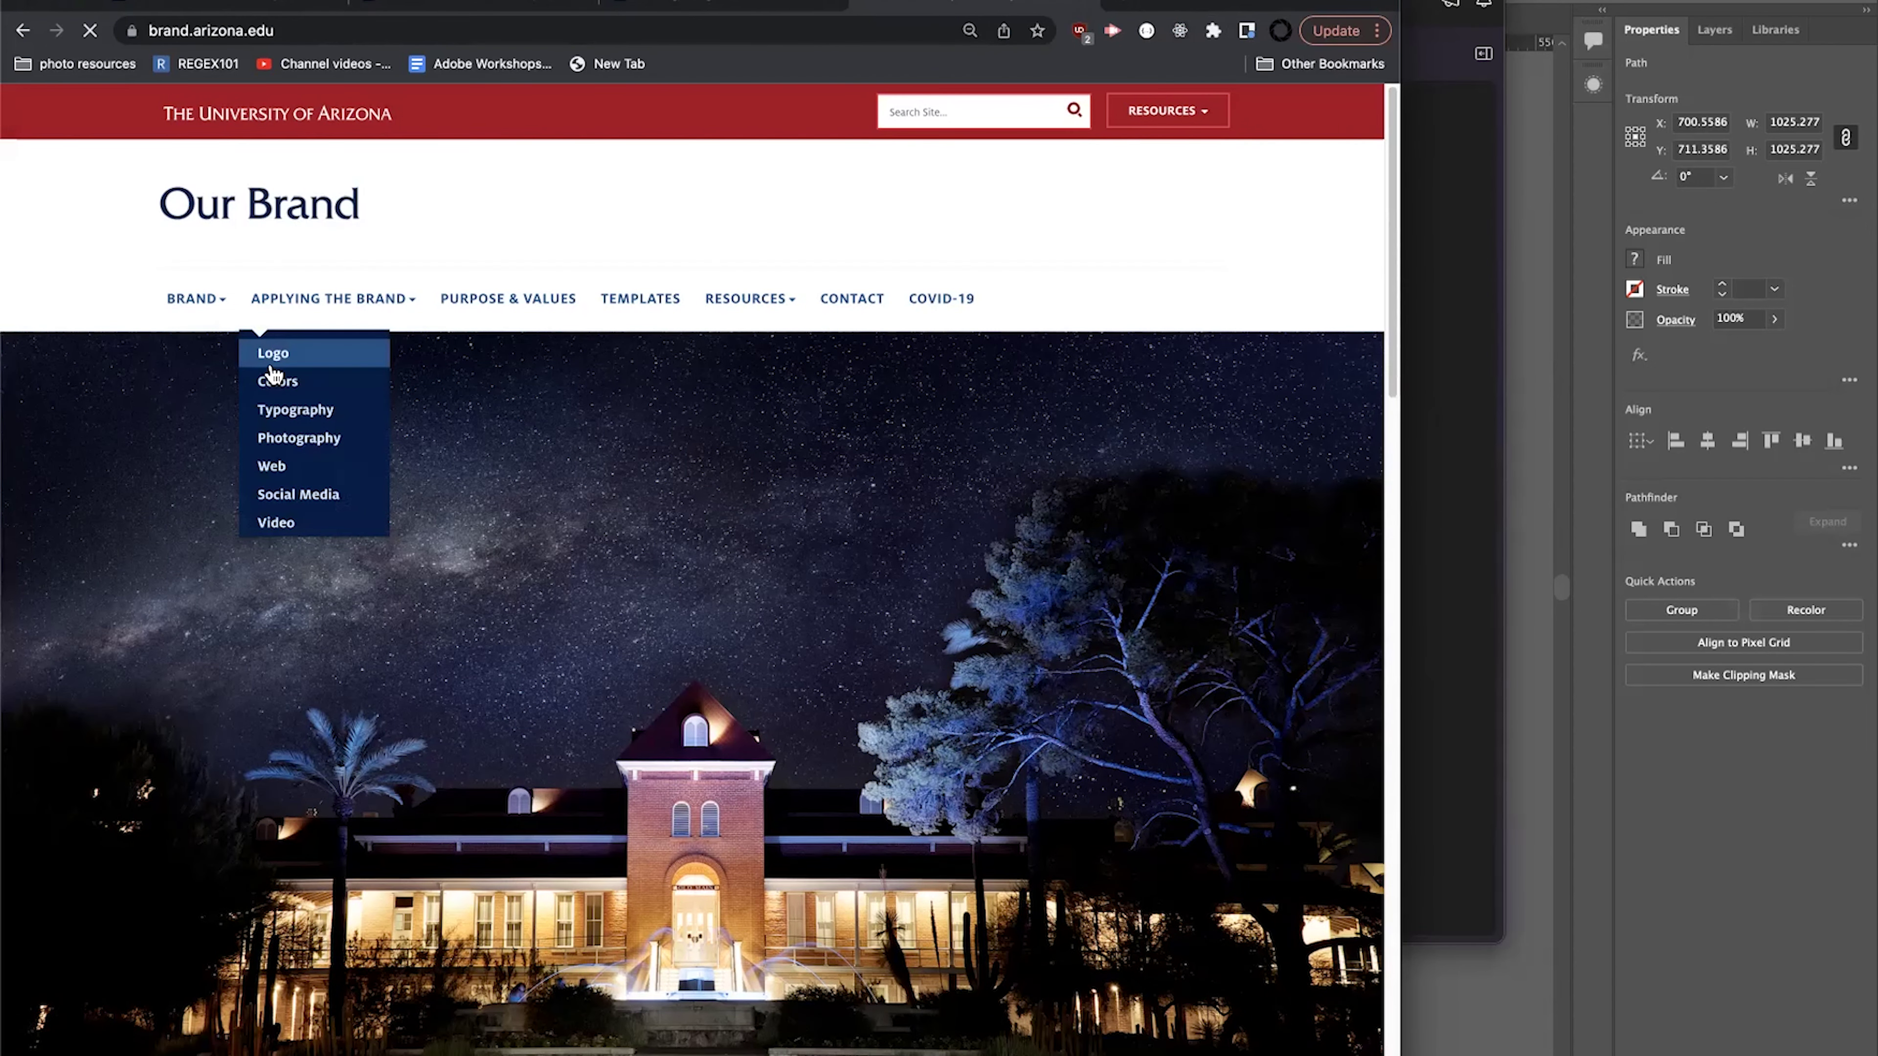
scroll(452, 689, down, 5)
scroll(452, 690, down, 5)
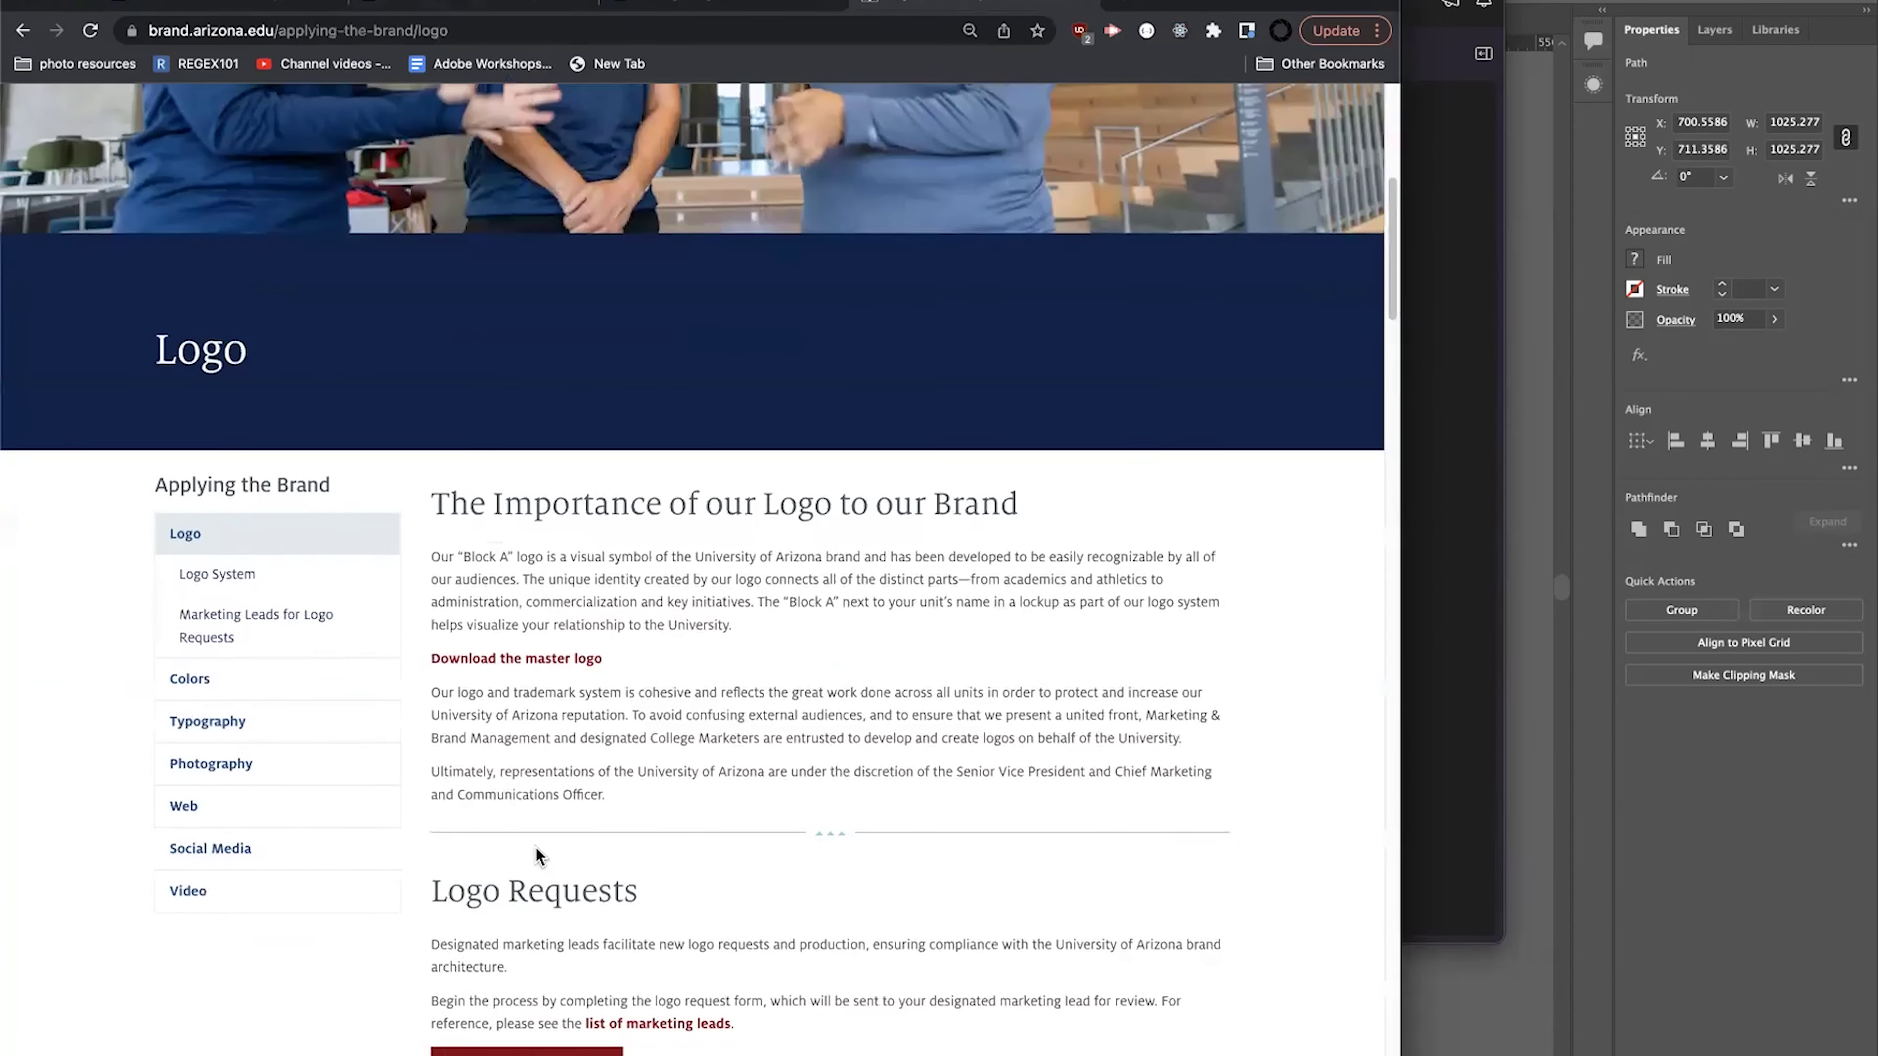
click(507, 405)
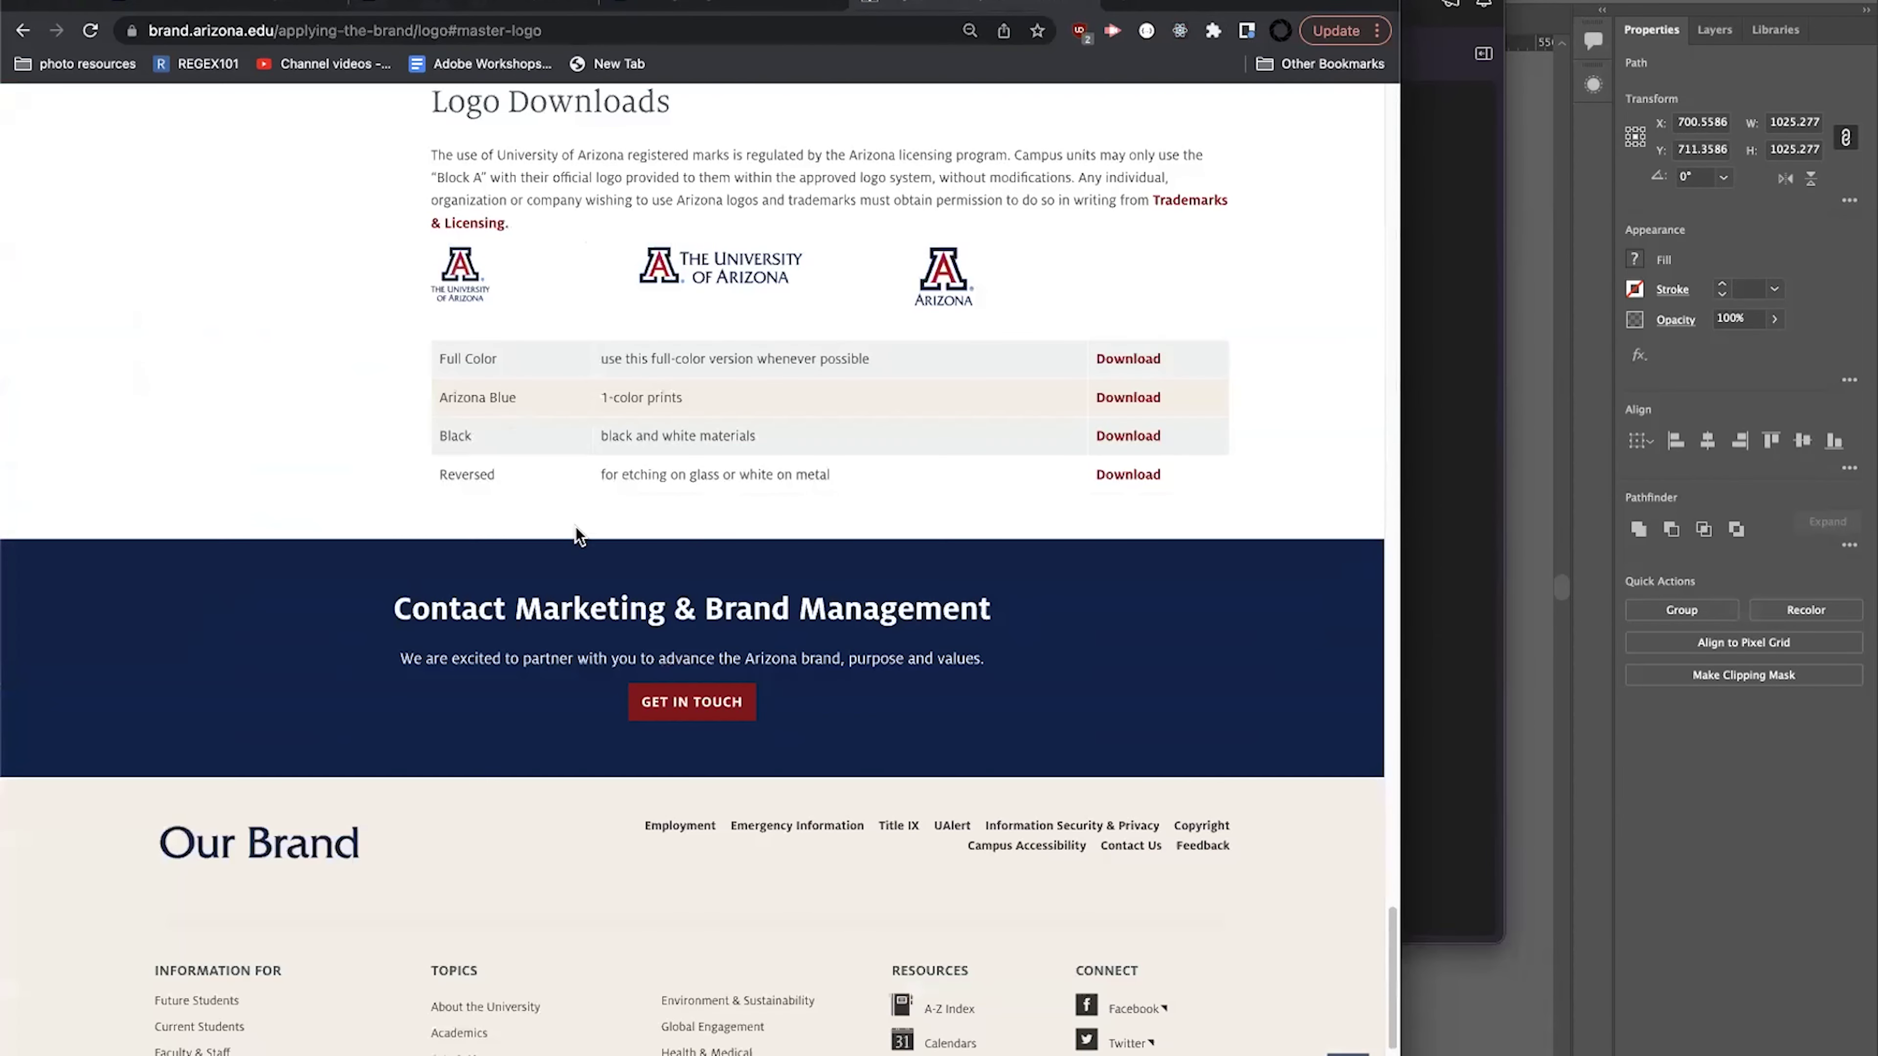
click(1153, 364)
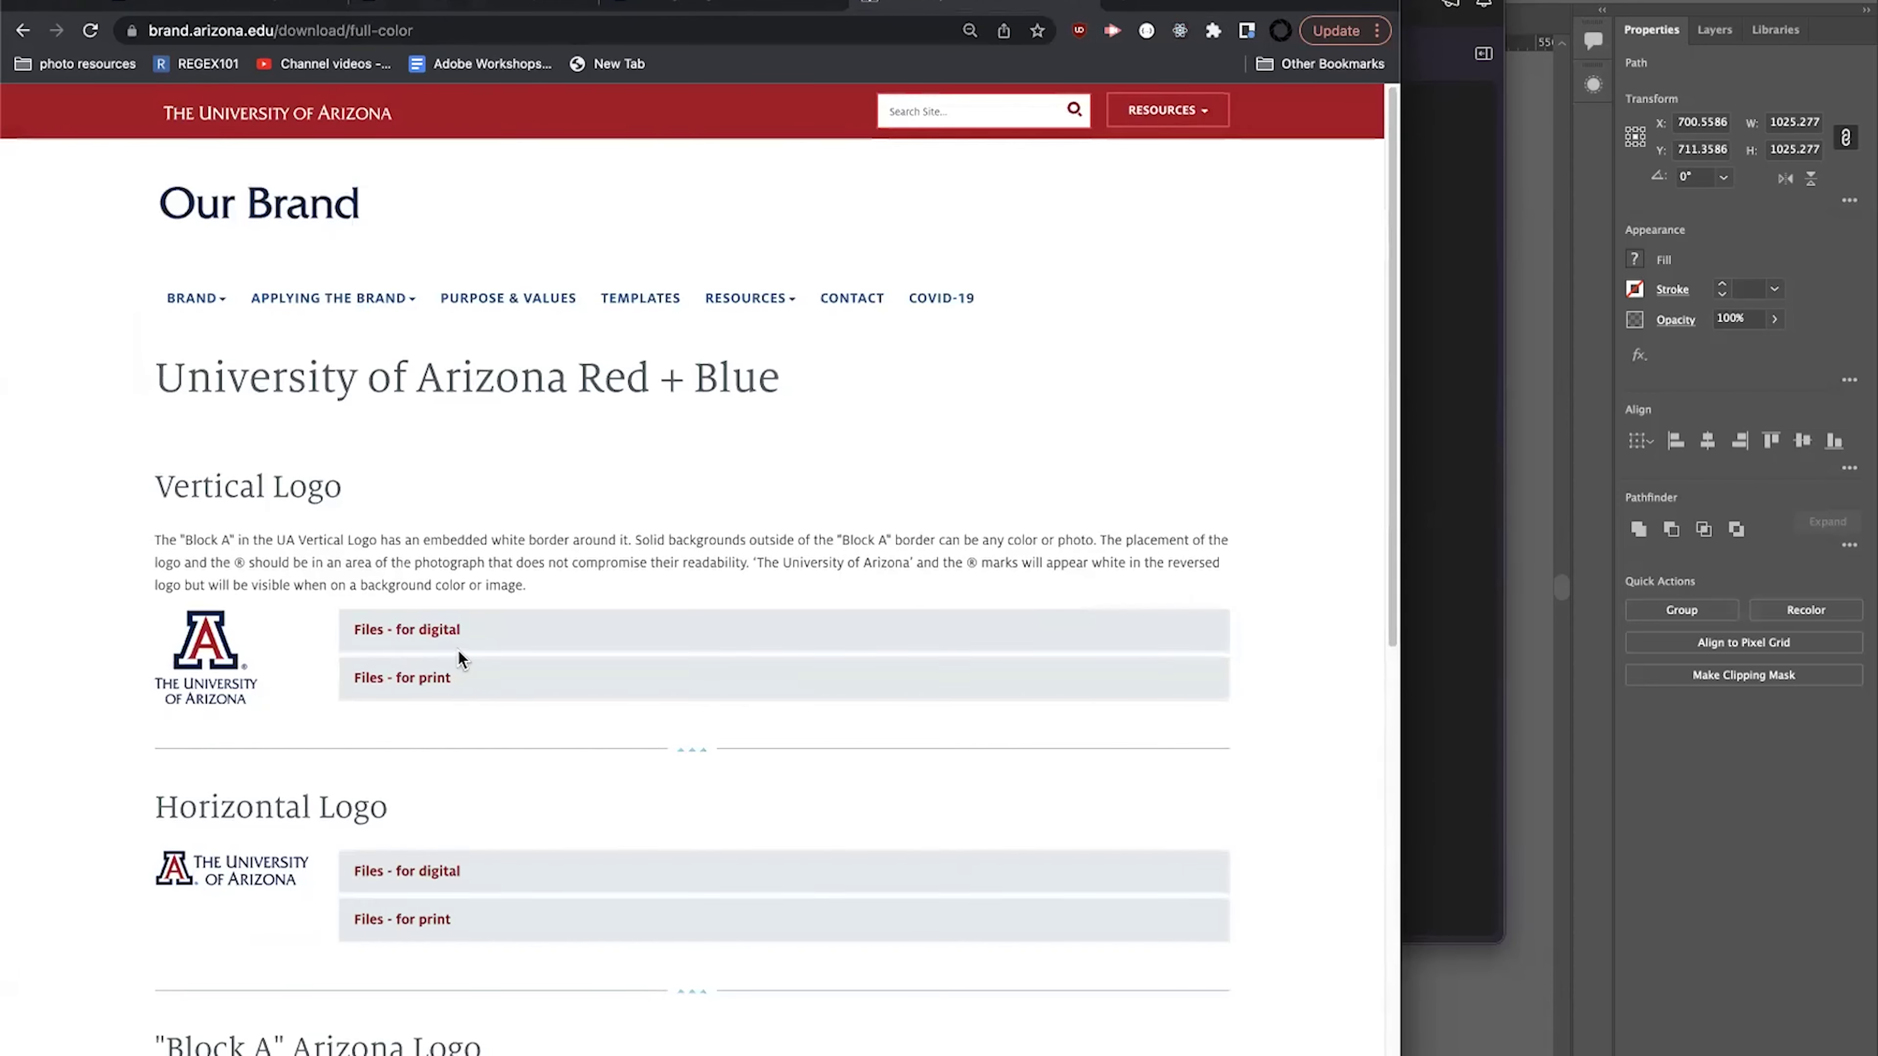
scroll(471, 651, down, 6)
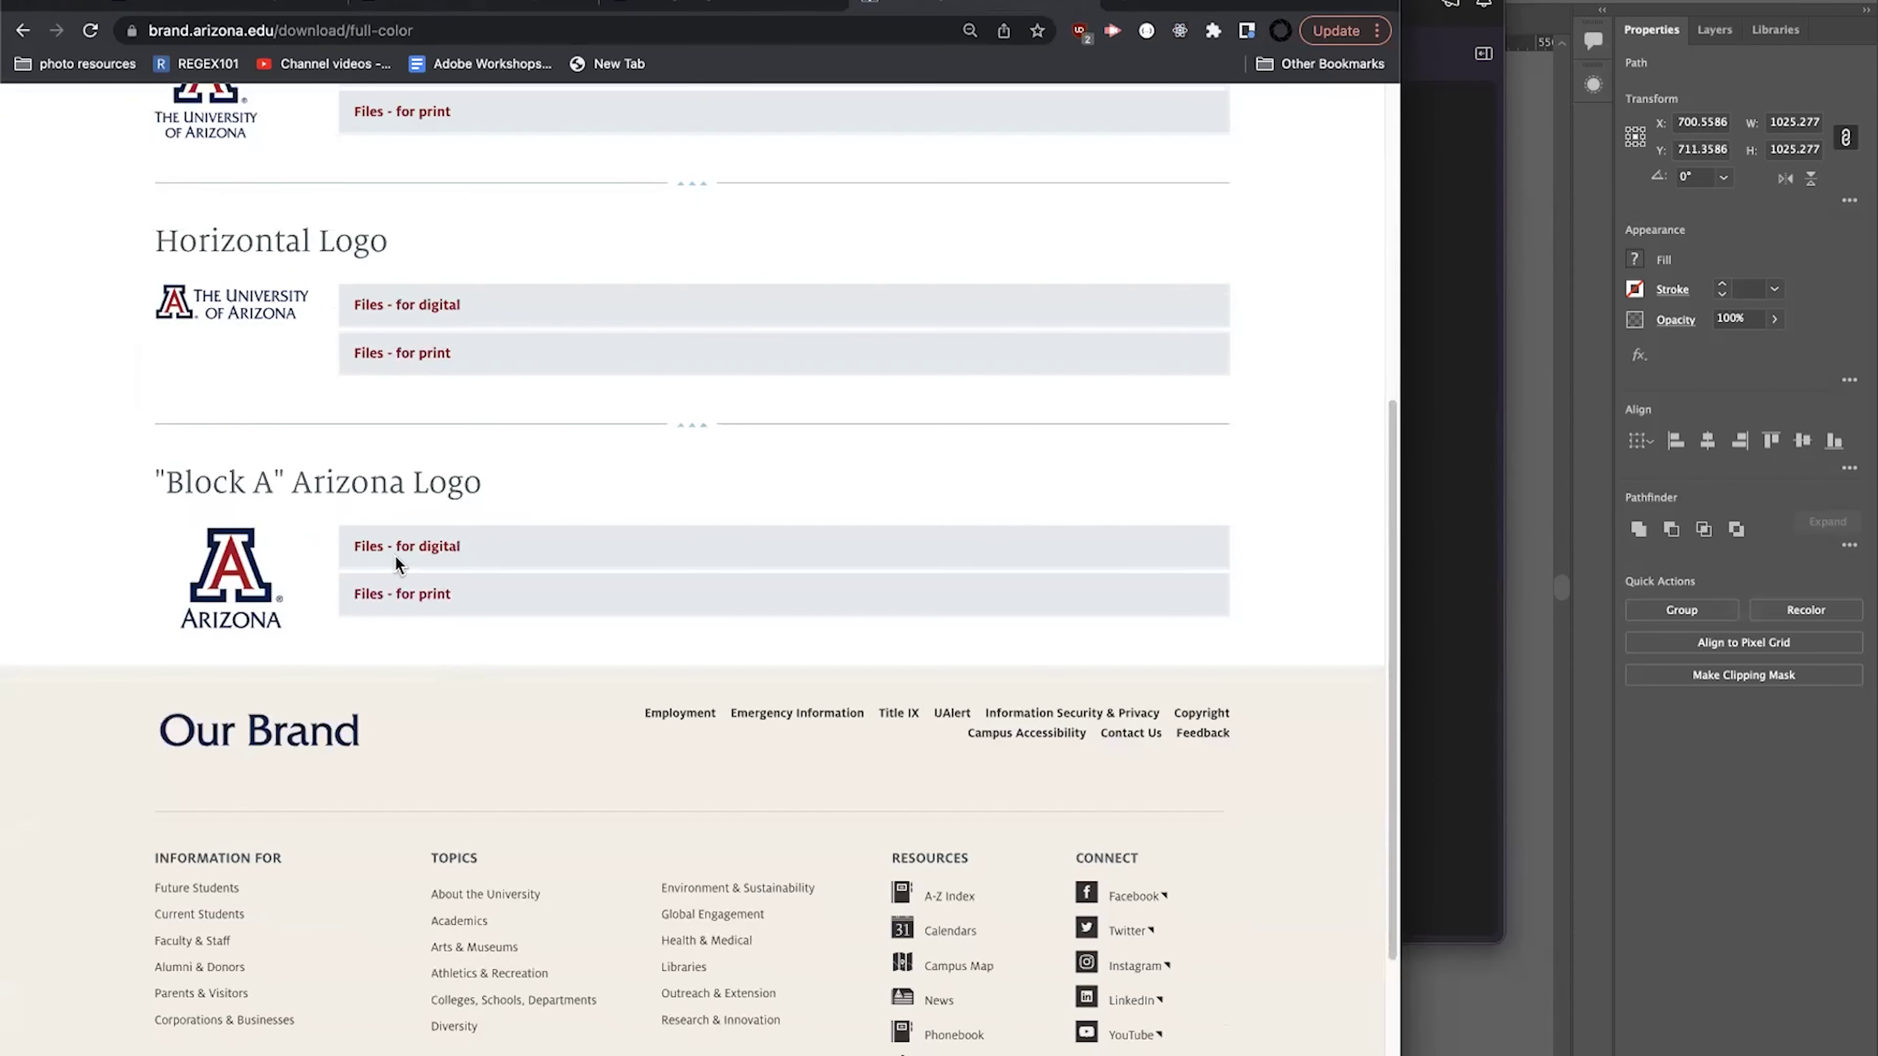
click(398, 547)
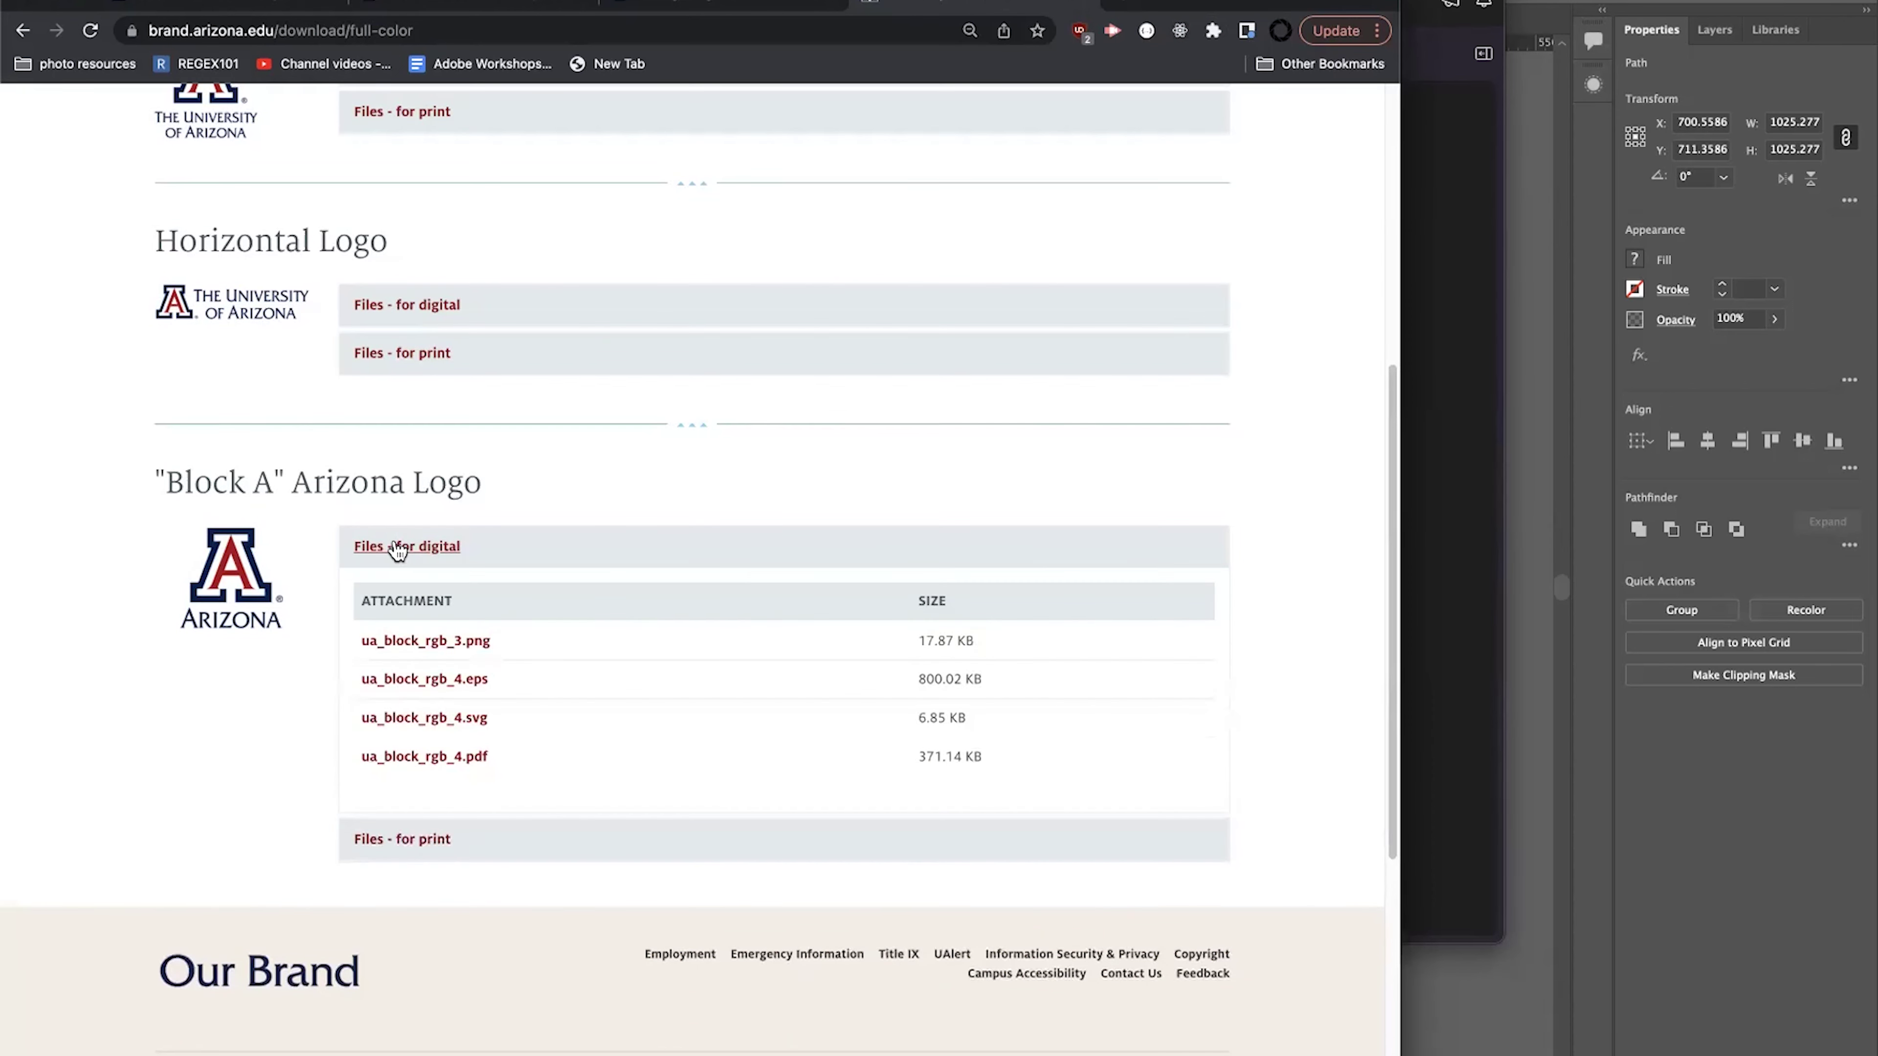
click(437, 640)
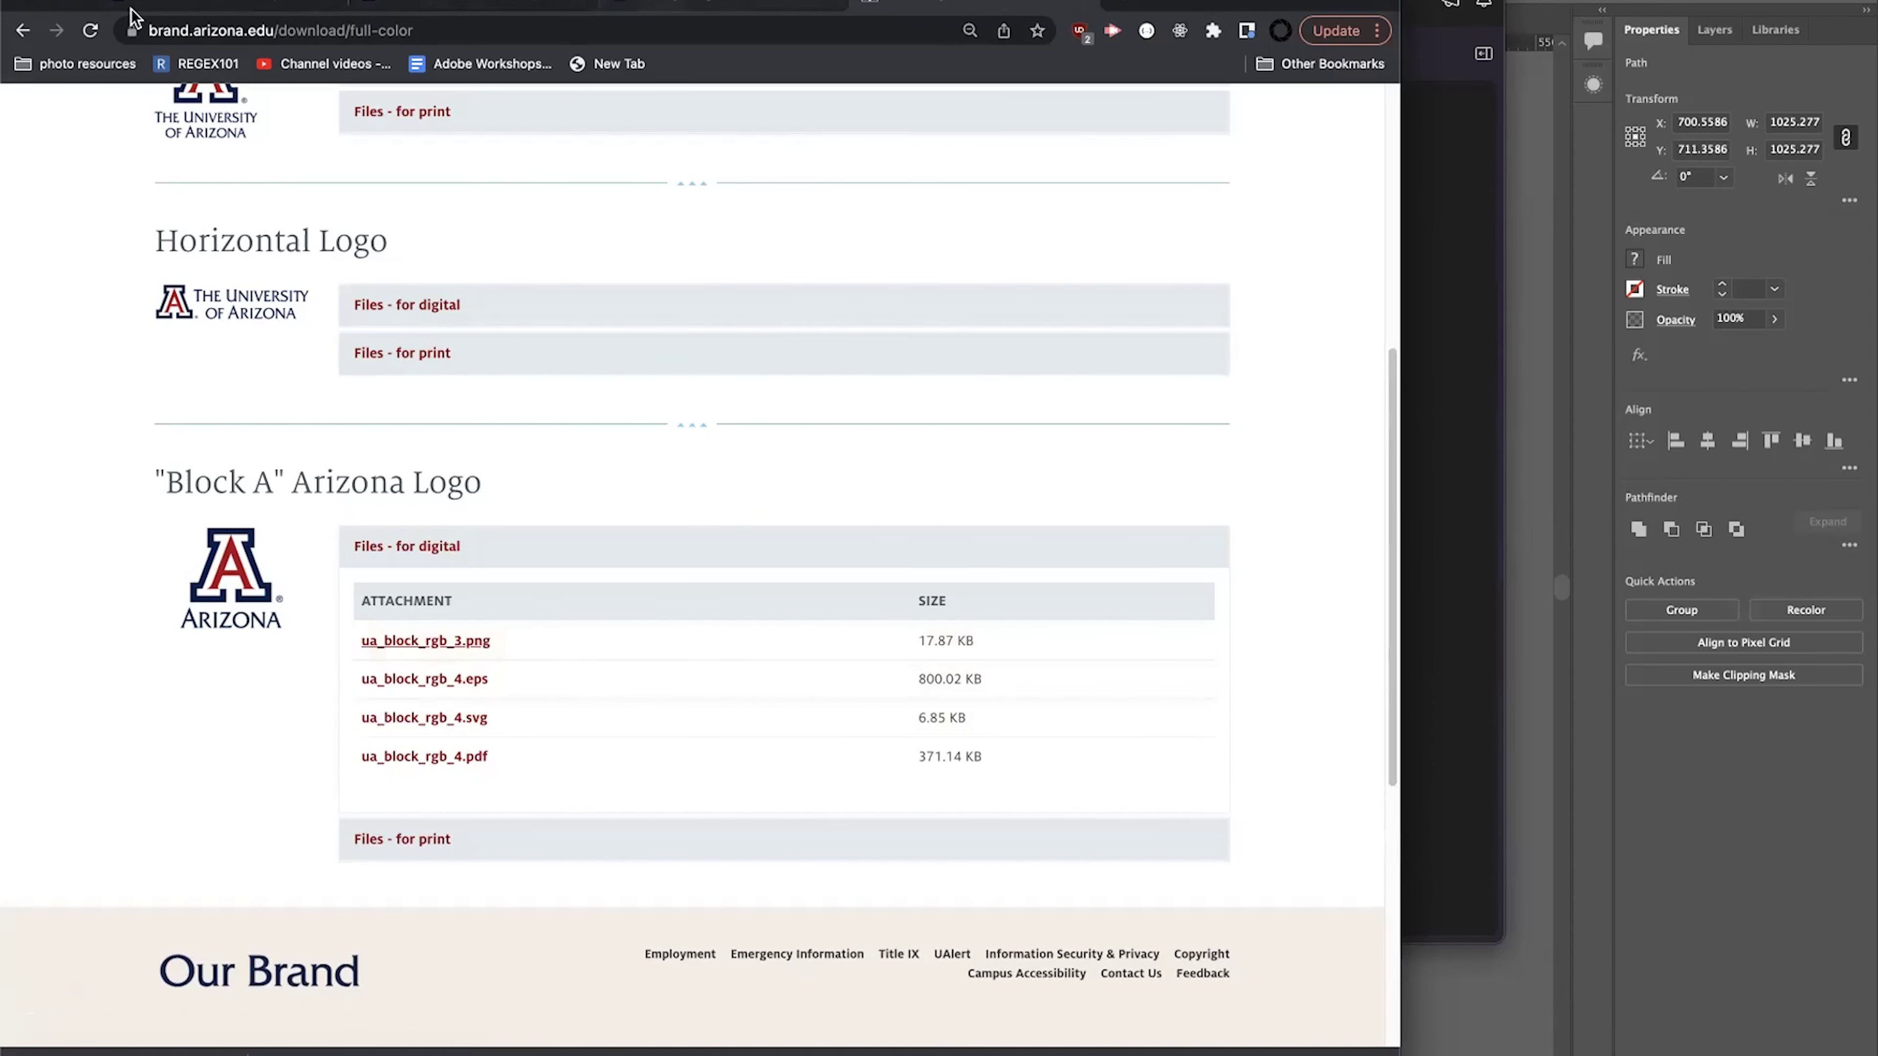
Upload ua_block_rgb_3.png from the Downloads folder as an additional logo of the UA Digital Learning brand and close the logo settings.
click(172, 7)
click(380, 4)
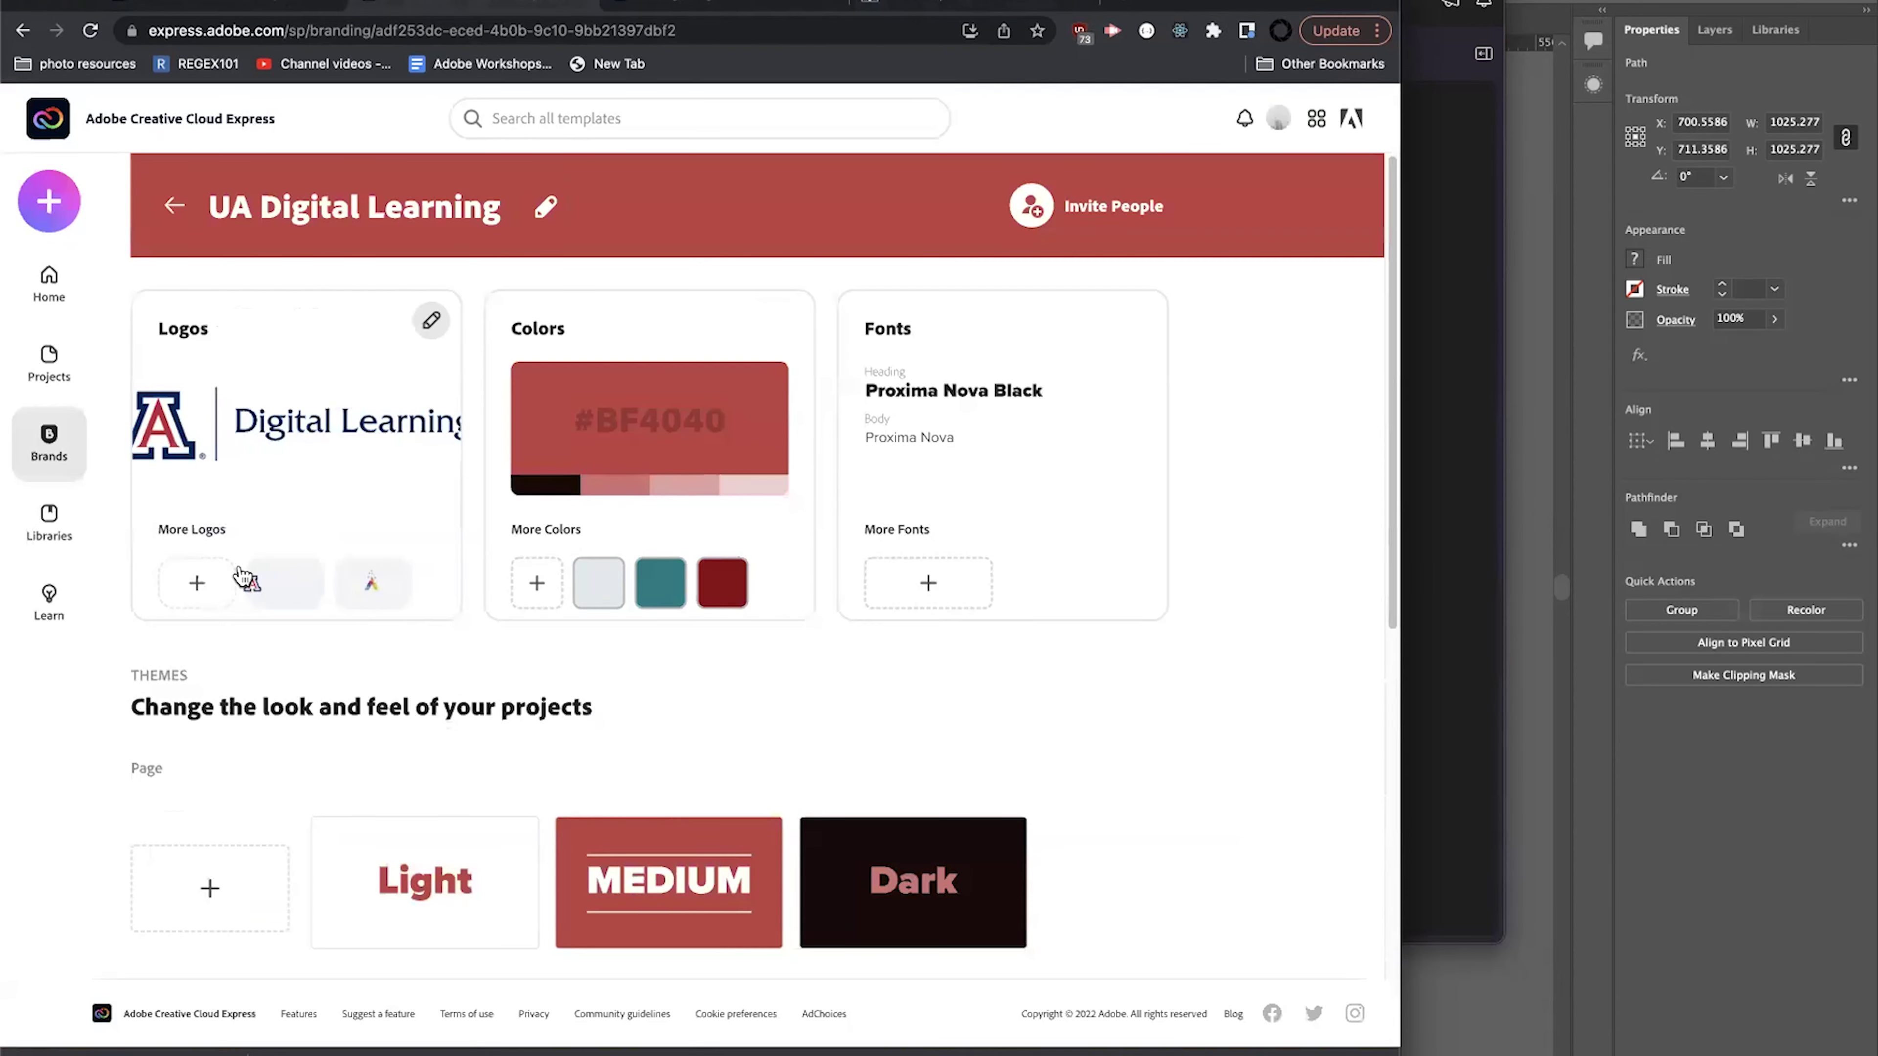
click(193, 588)
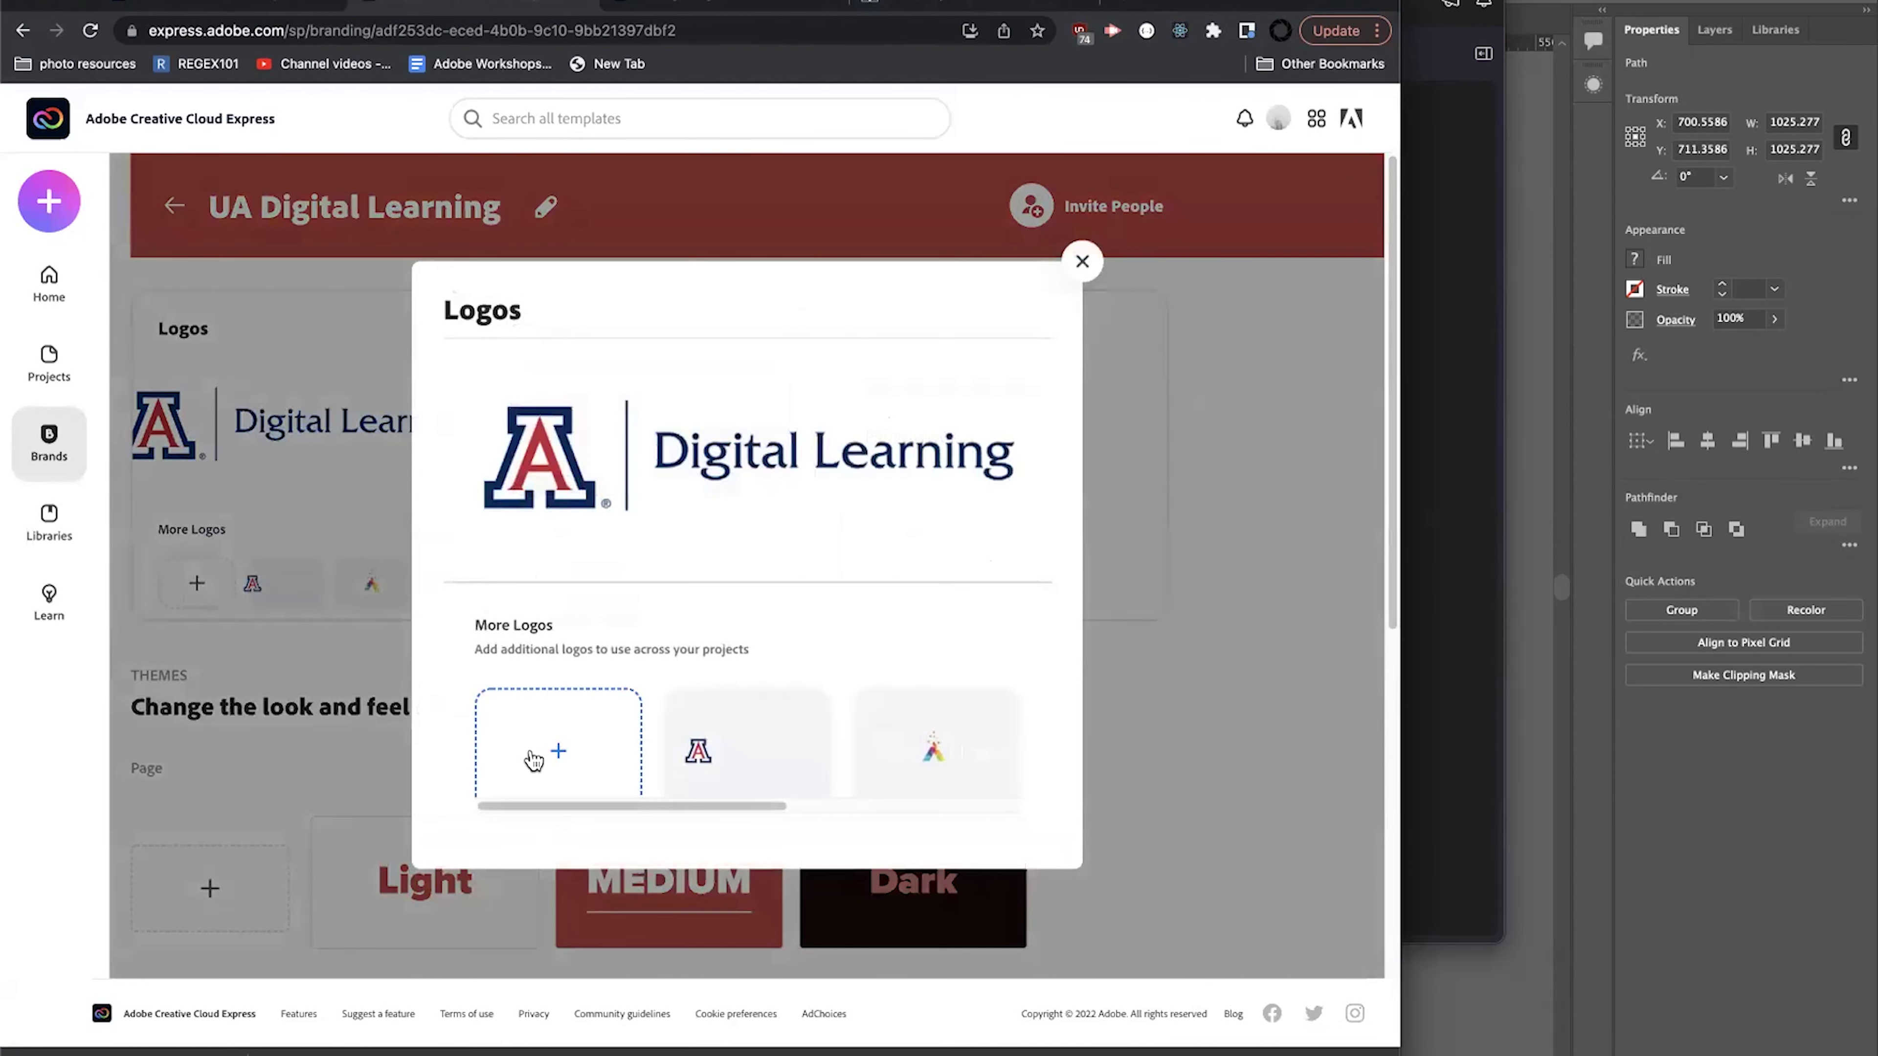
click(536, 758)
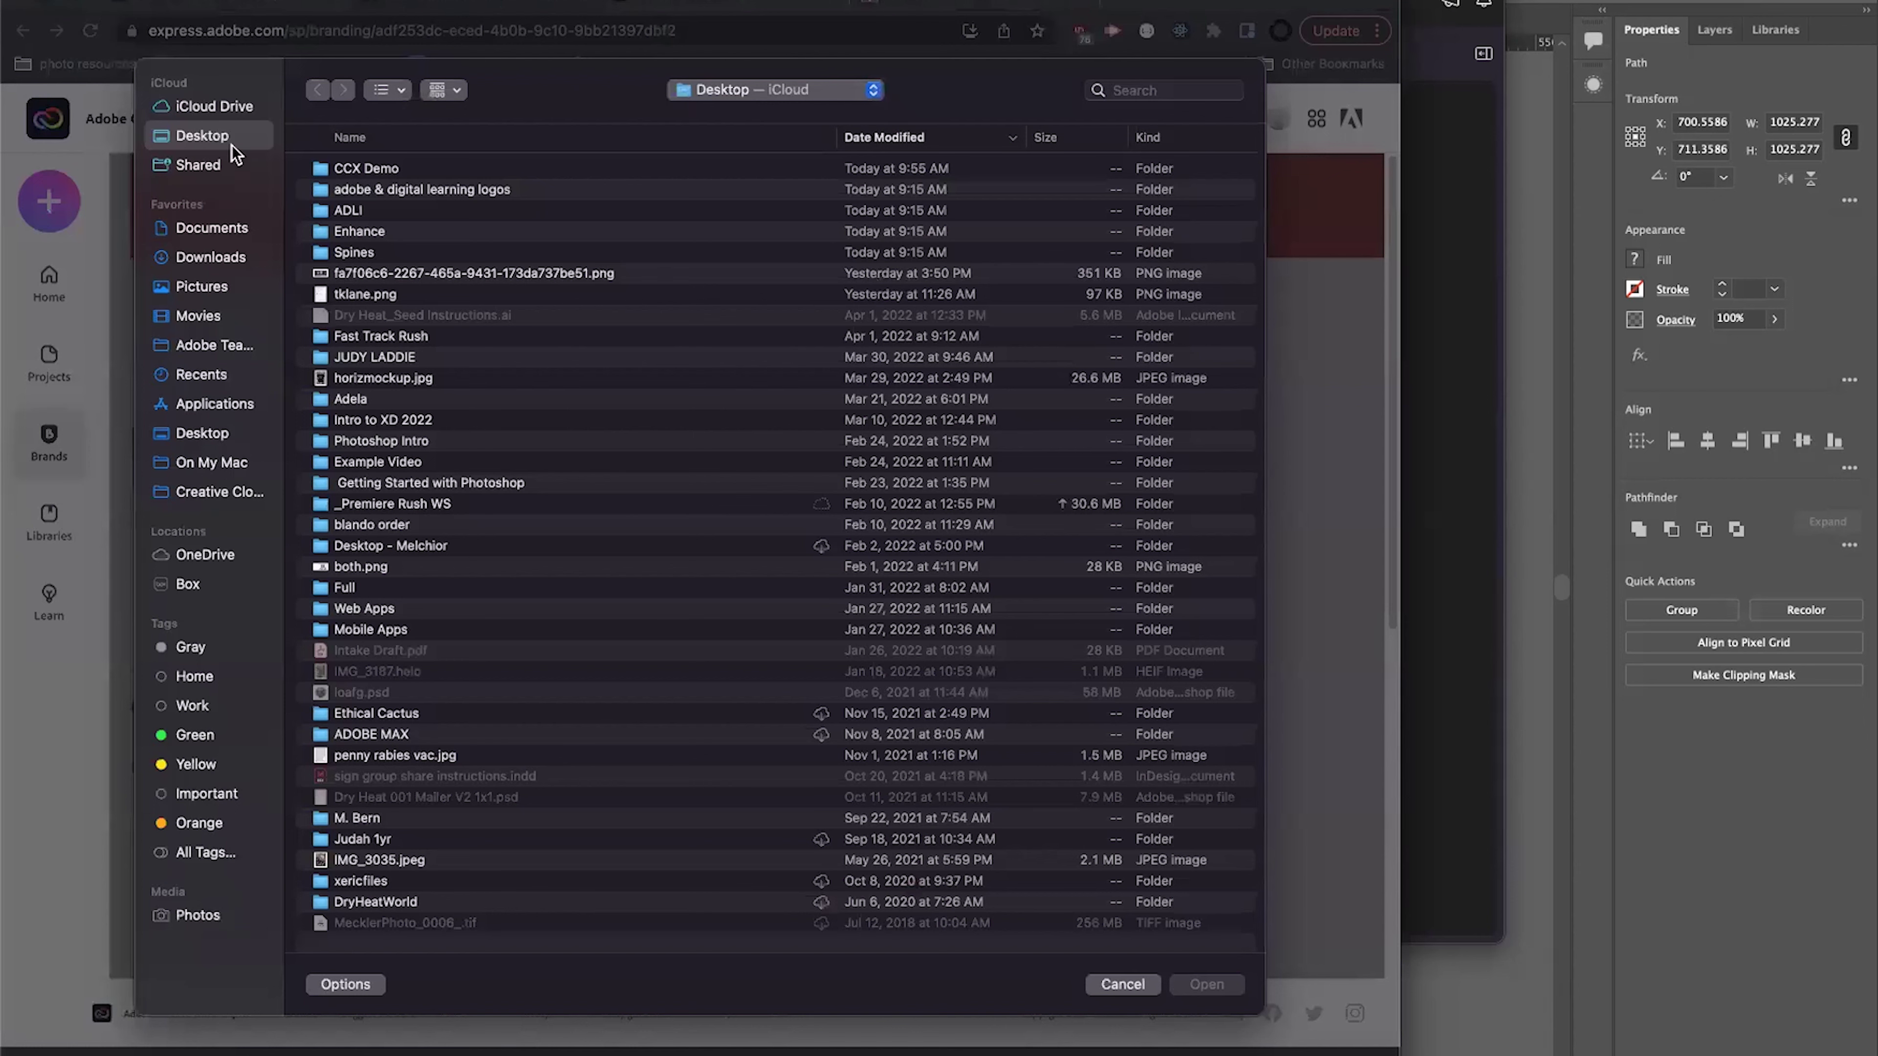
click(198, 257)
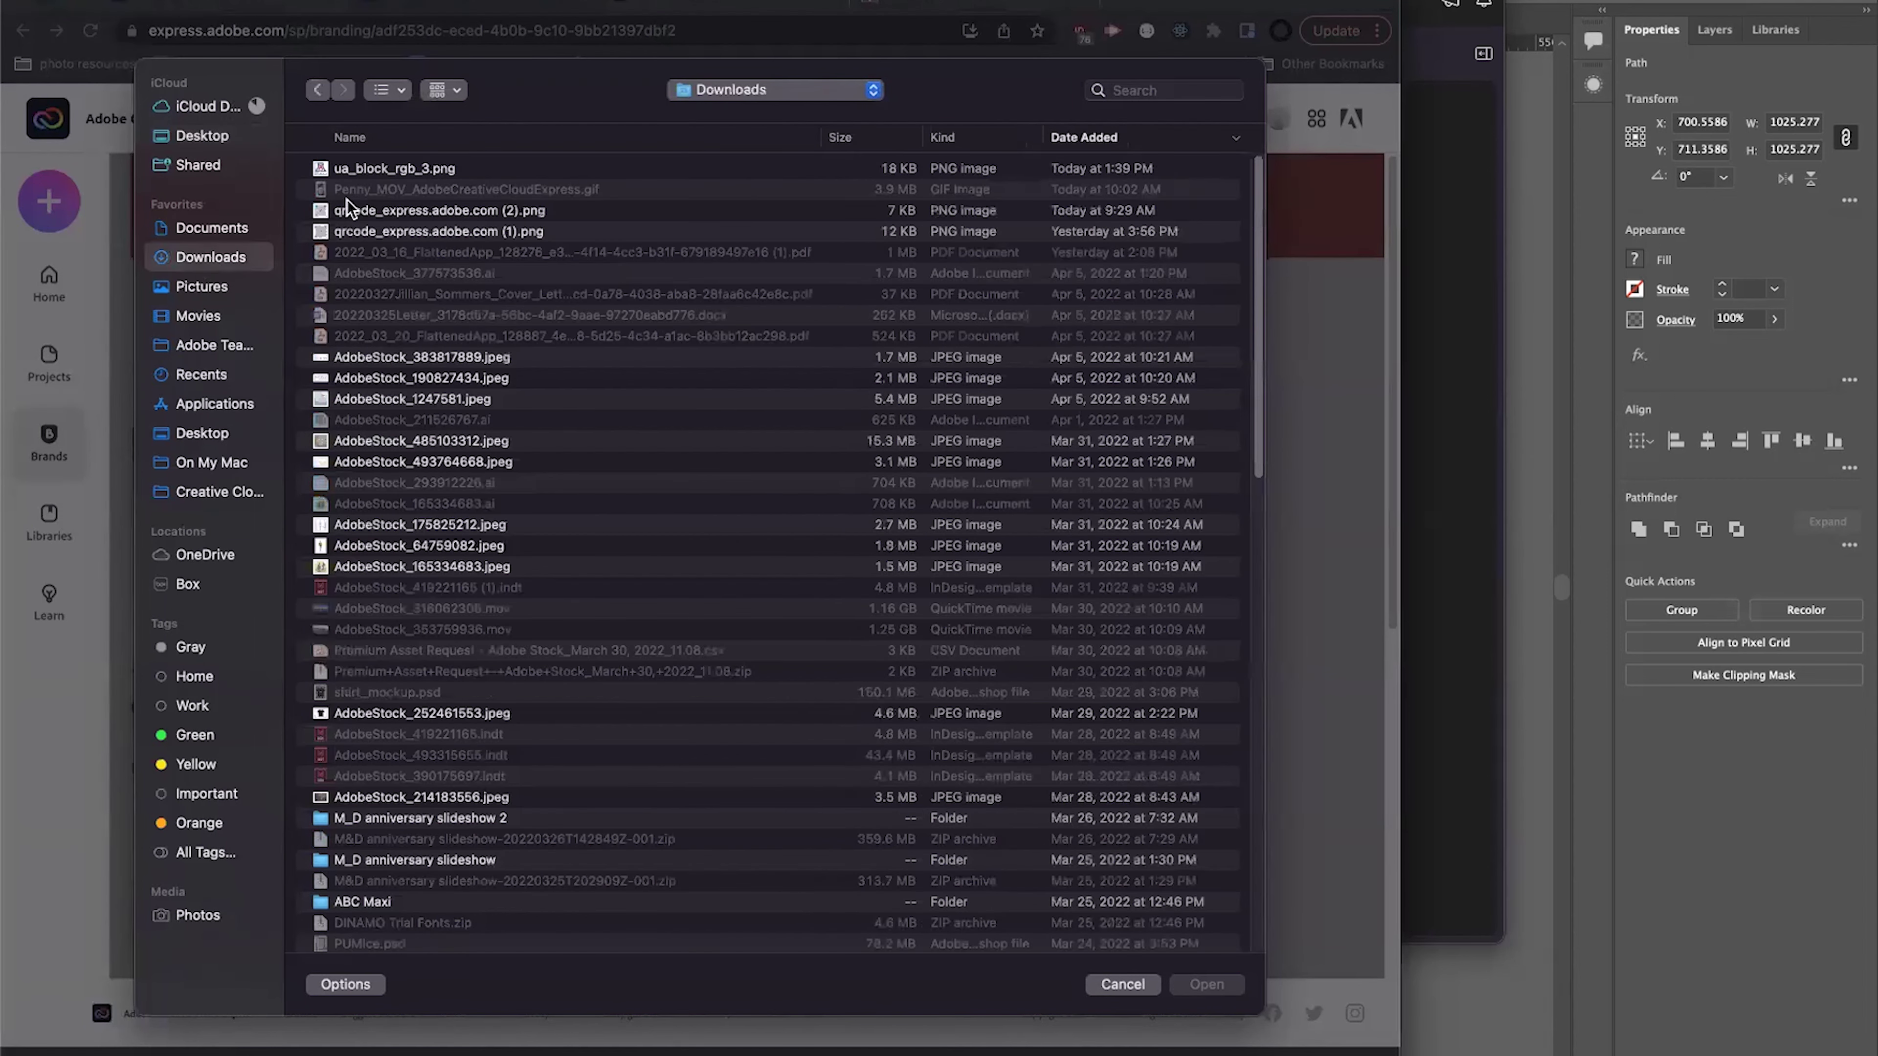
click(357, 171)
click(1205, 984)
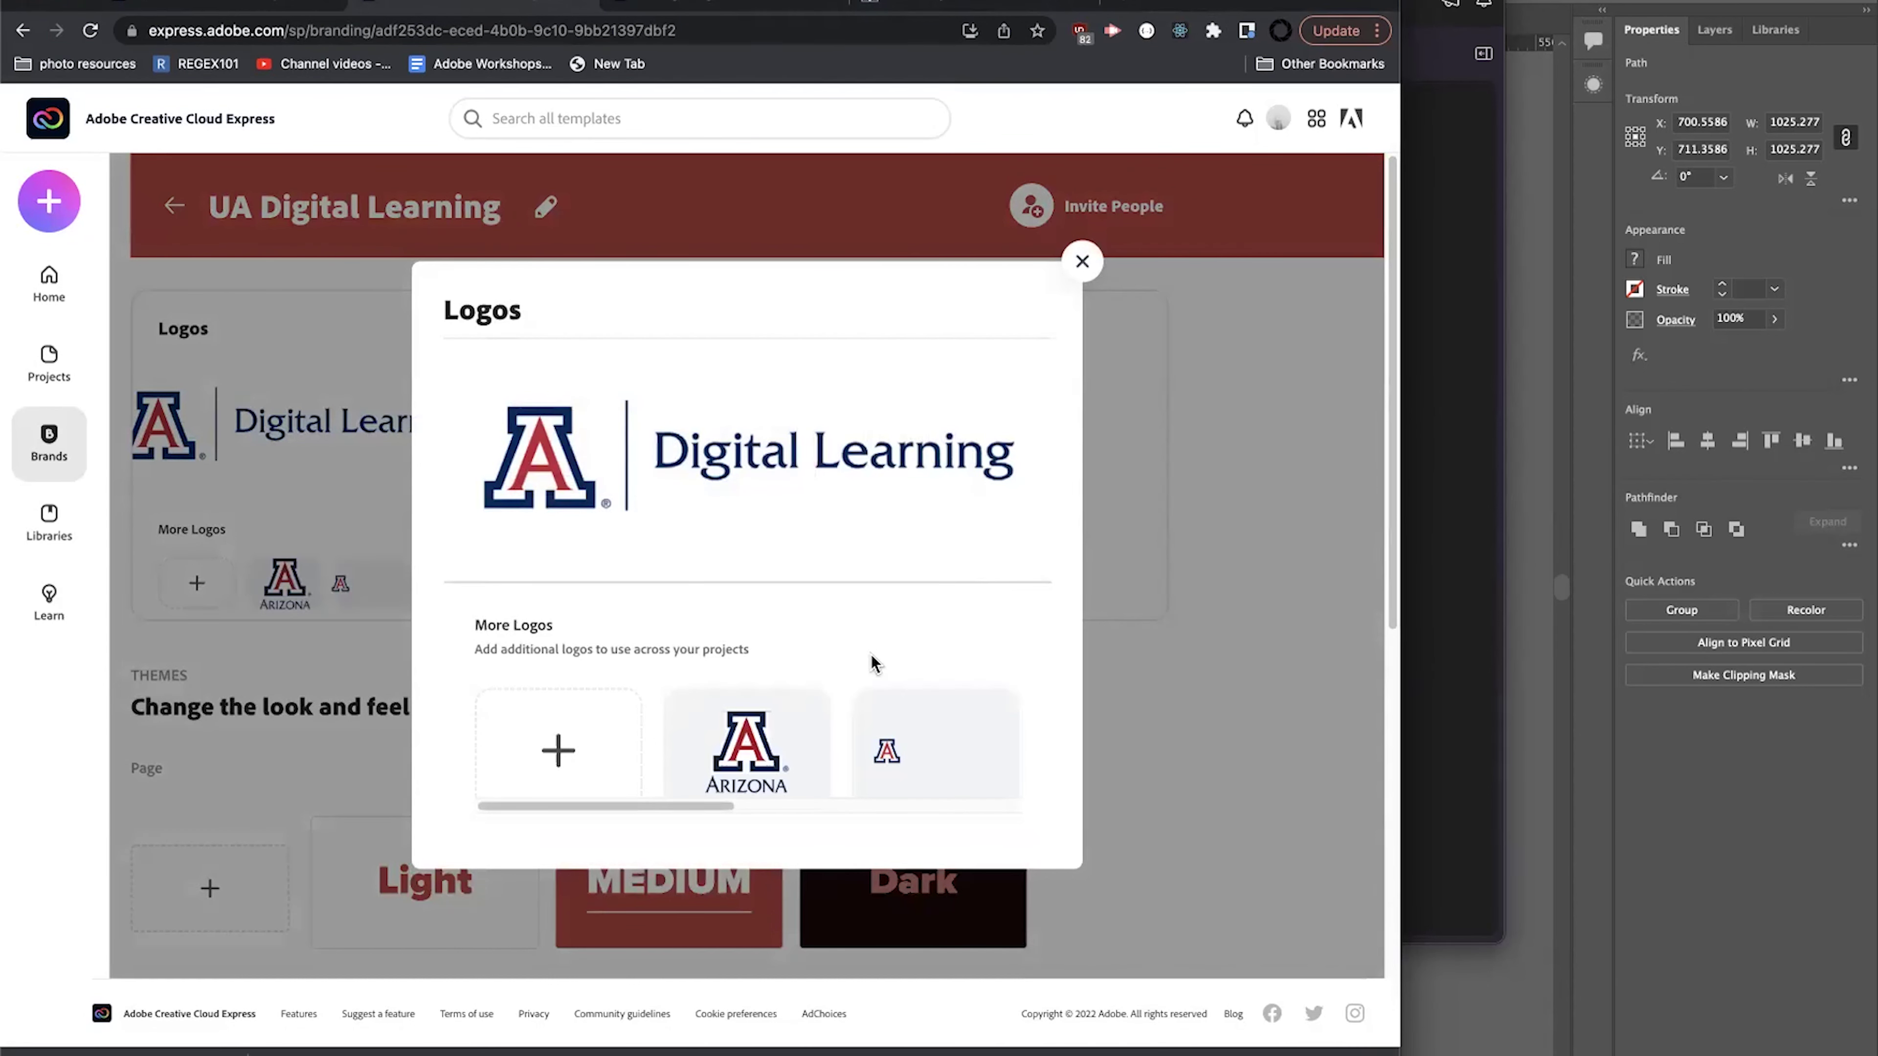
scroll(787, 626, down, 6)
scroll(929, 392, up, 6)
click(1081, 263)
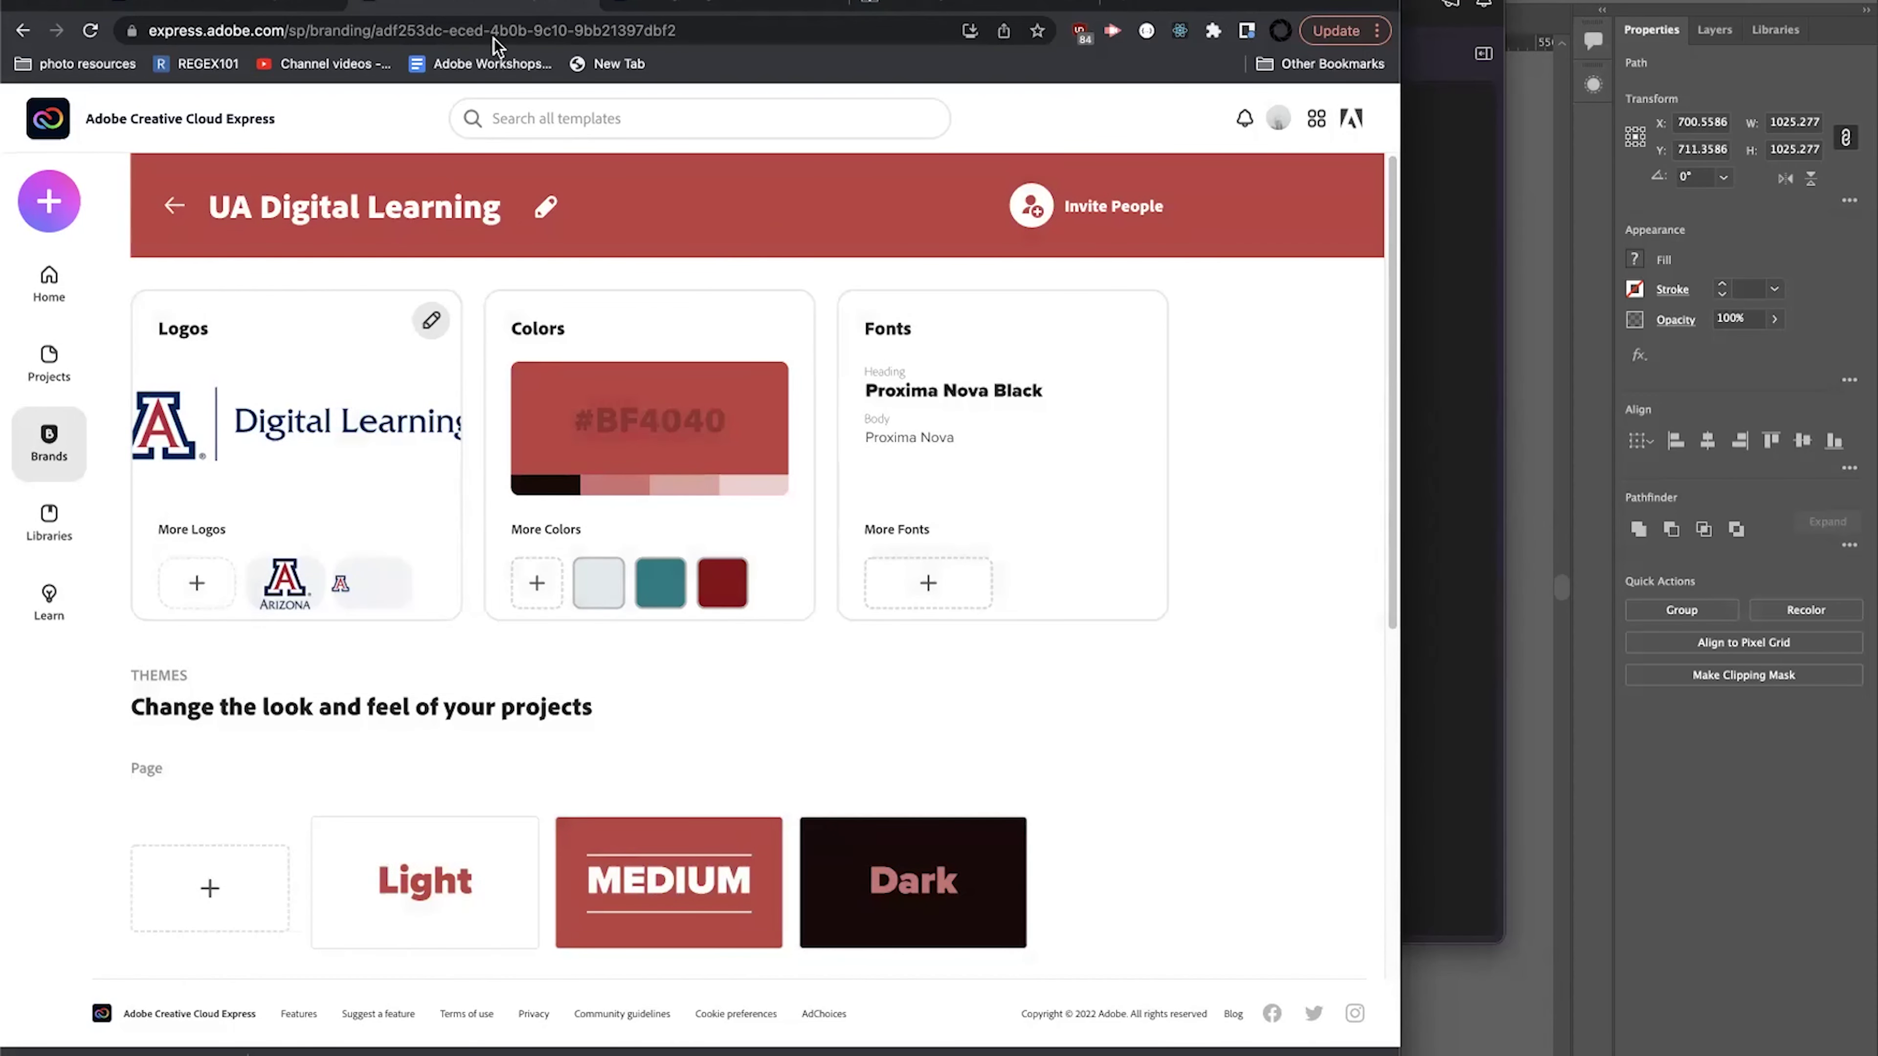
Check the brand logo in the published Carnegia Gigantea page's header and return to the UA Digital Learning brand.
click(684, 8)
scroll(292, 287, up, 12)
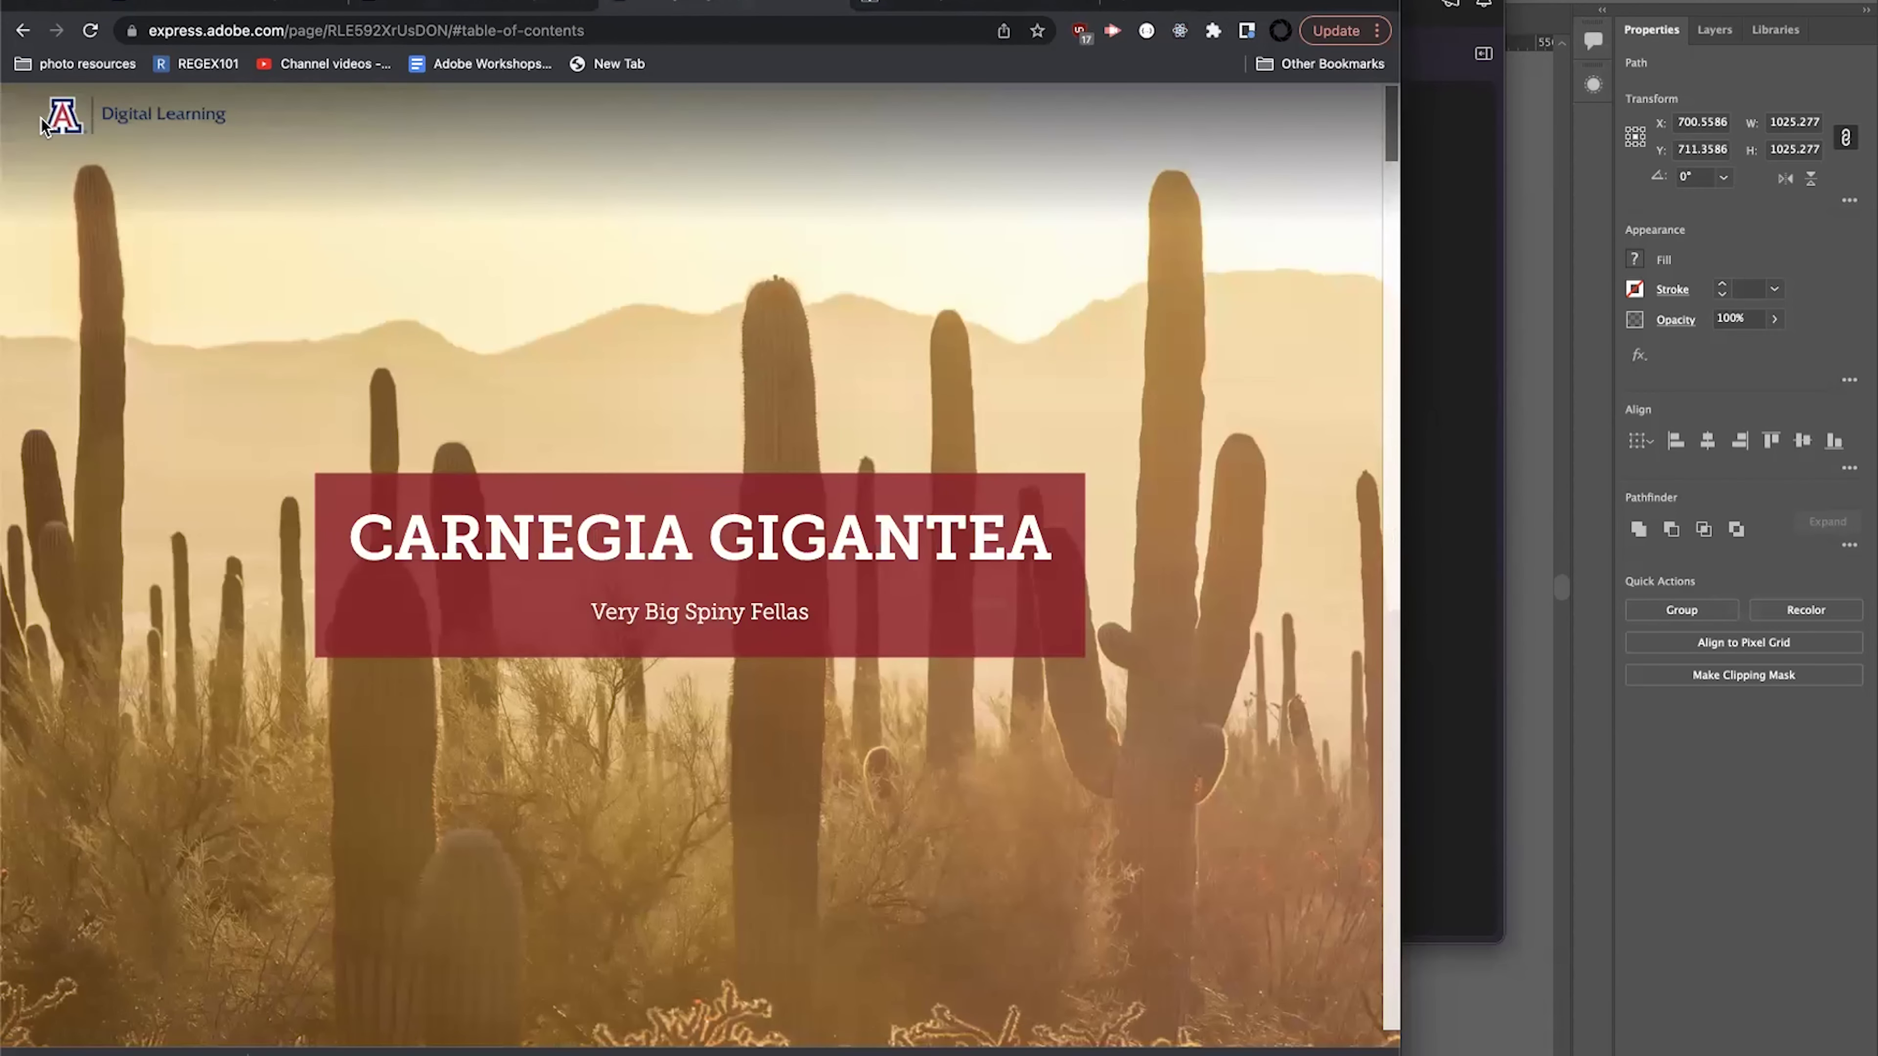
click(406, 10)
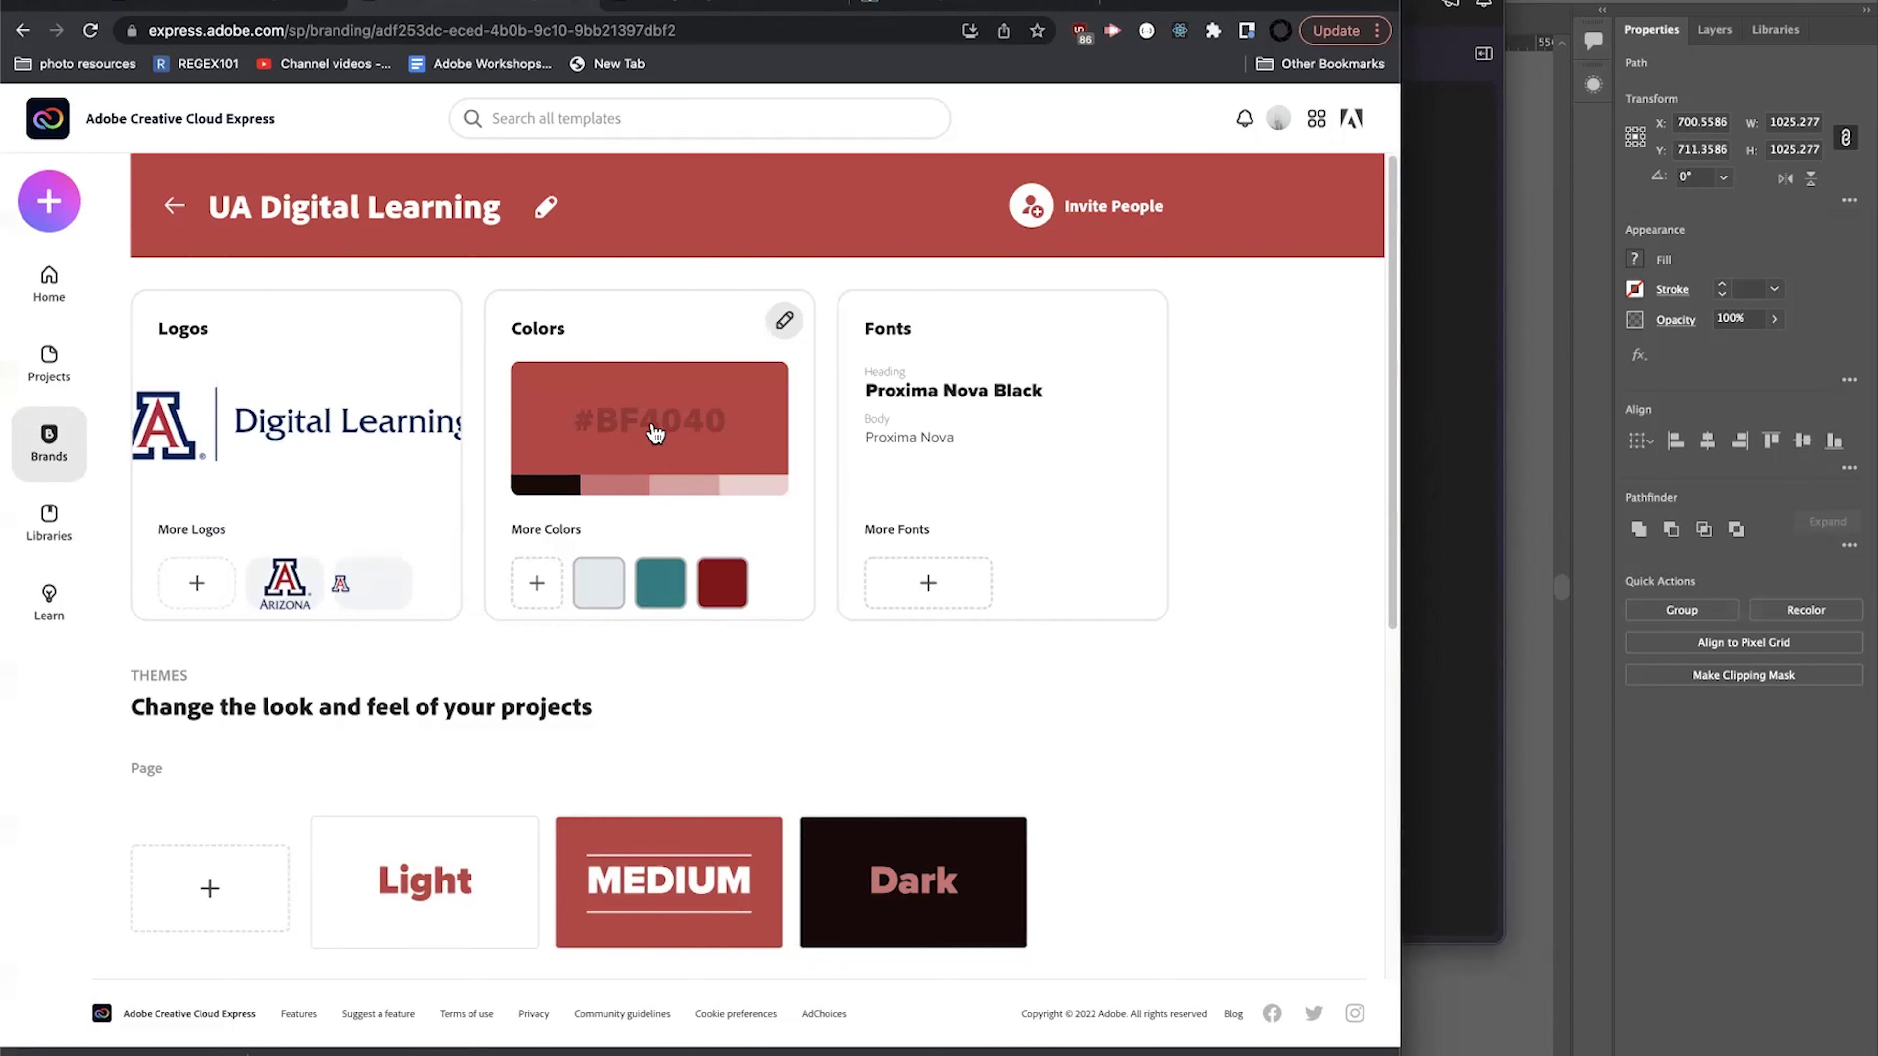
Open the brand's color settings, and find the secondary colors on the Arizona brand site's Colors page.
click(784, 320)
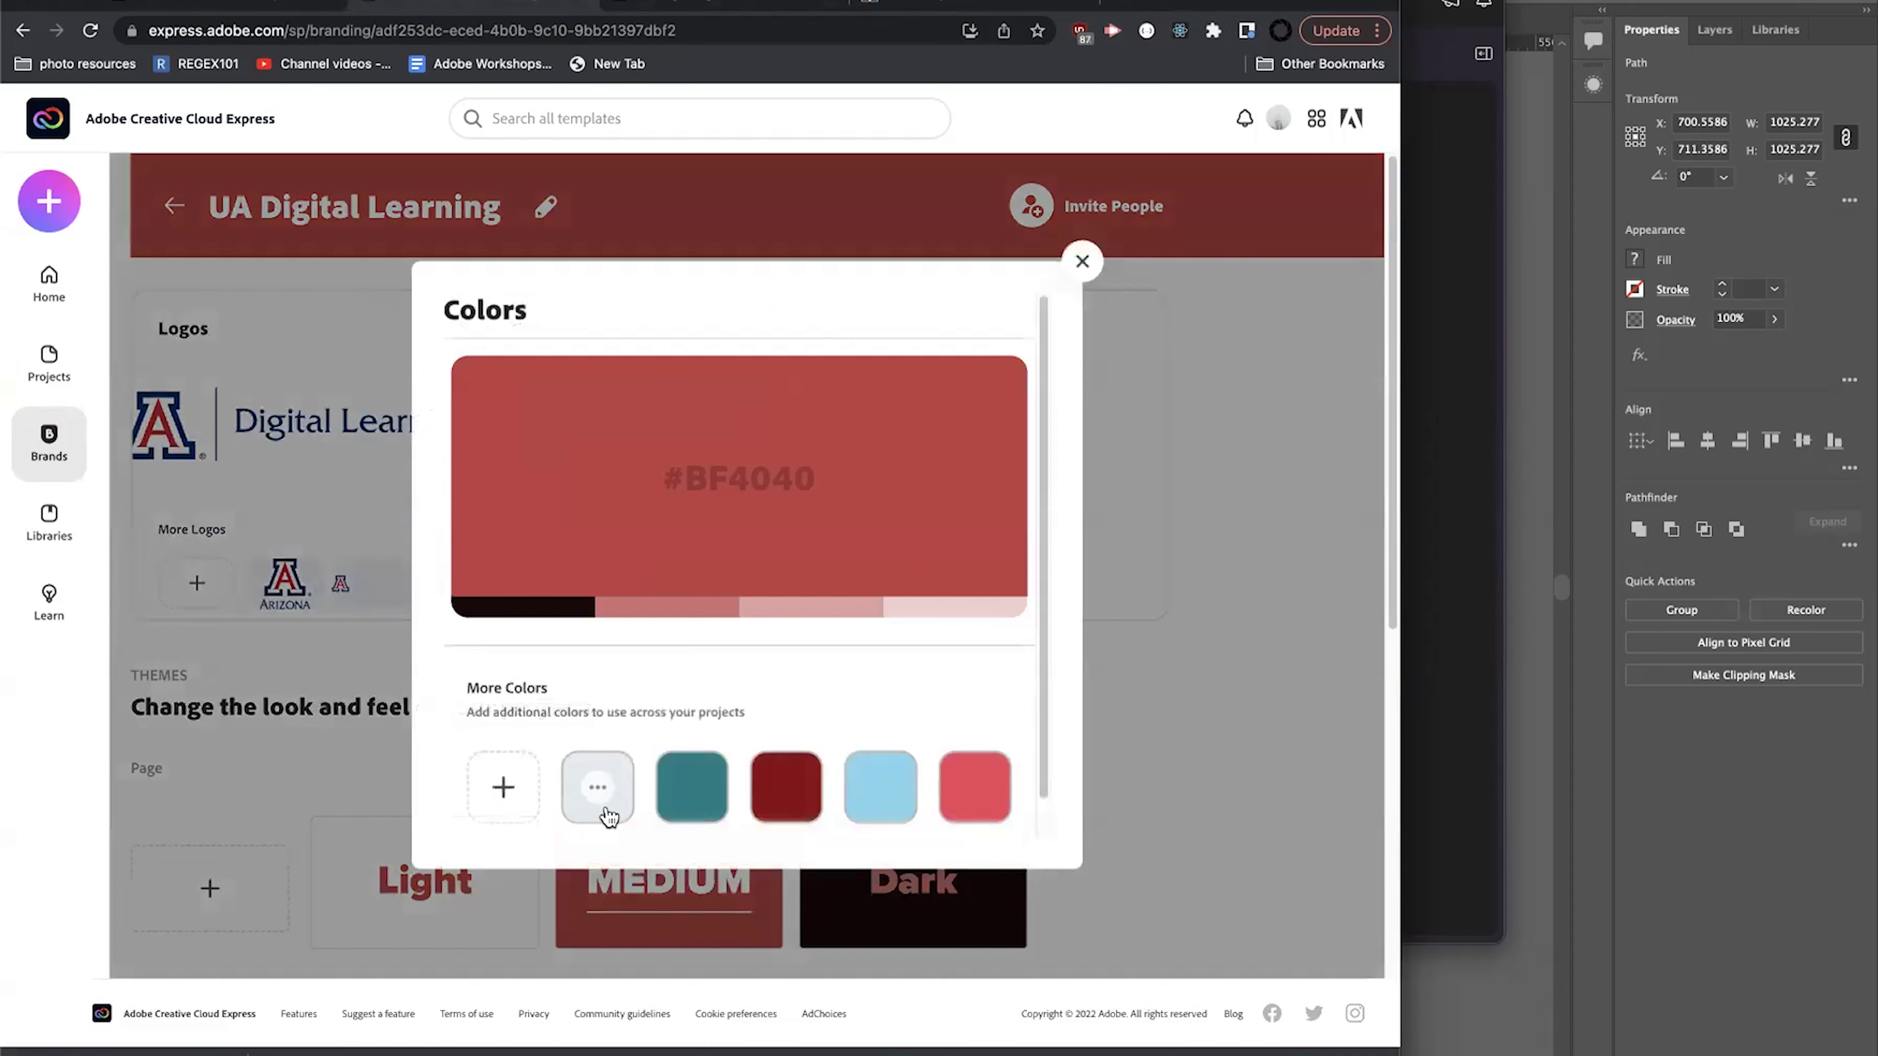
click(672, 4)
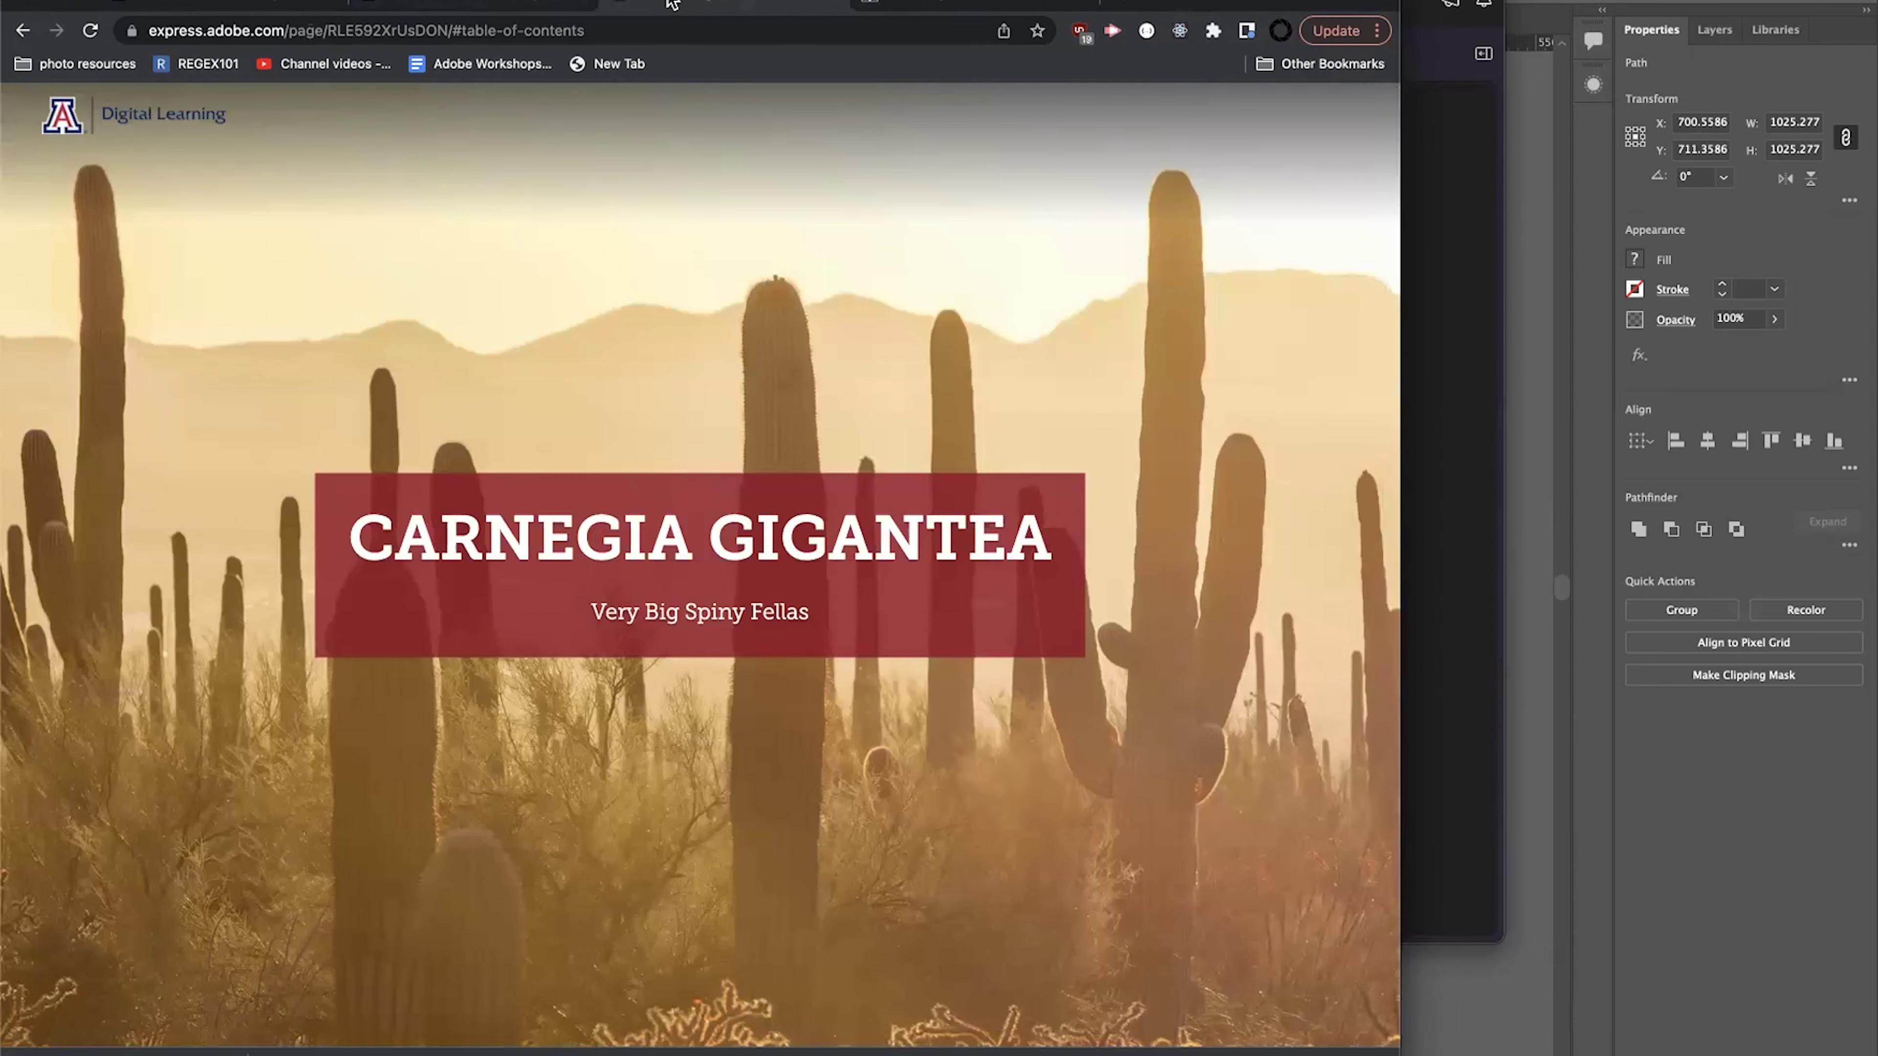
click(924, 5)
scroll(338, 181, up, 10)
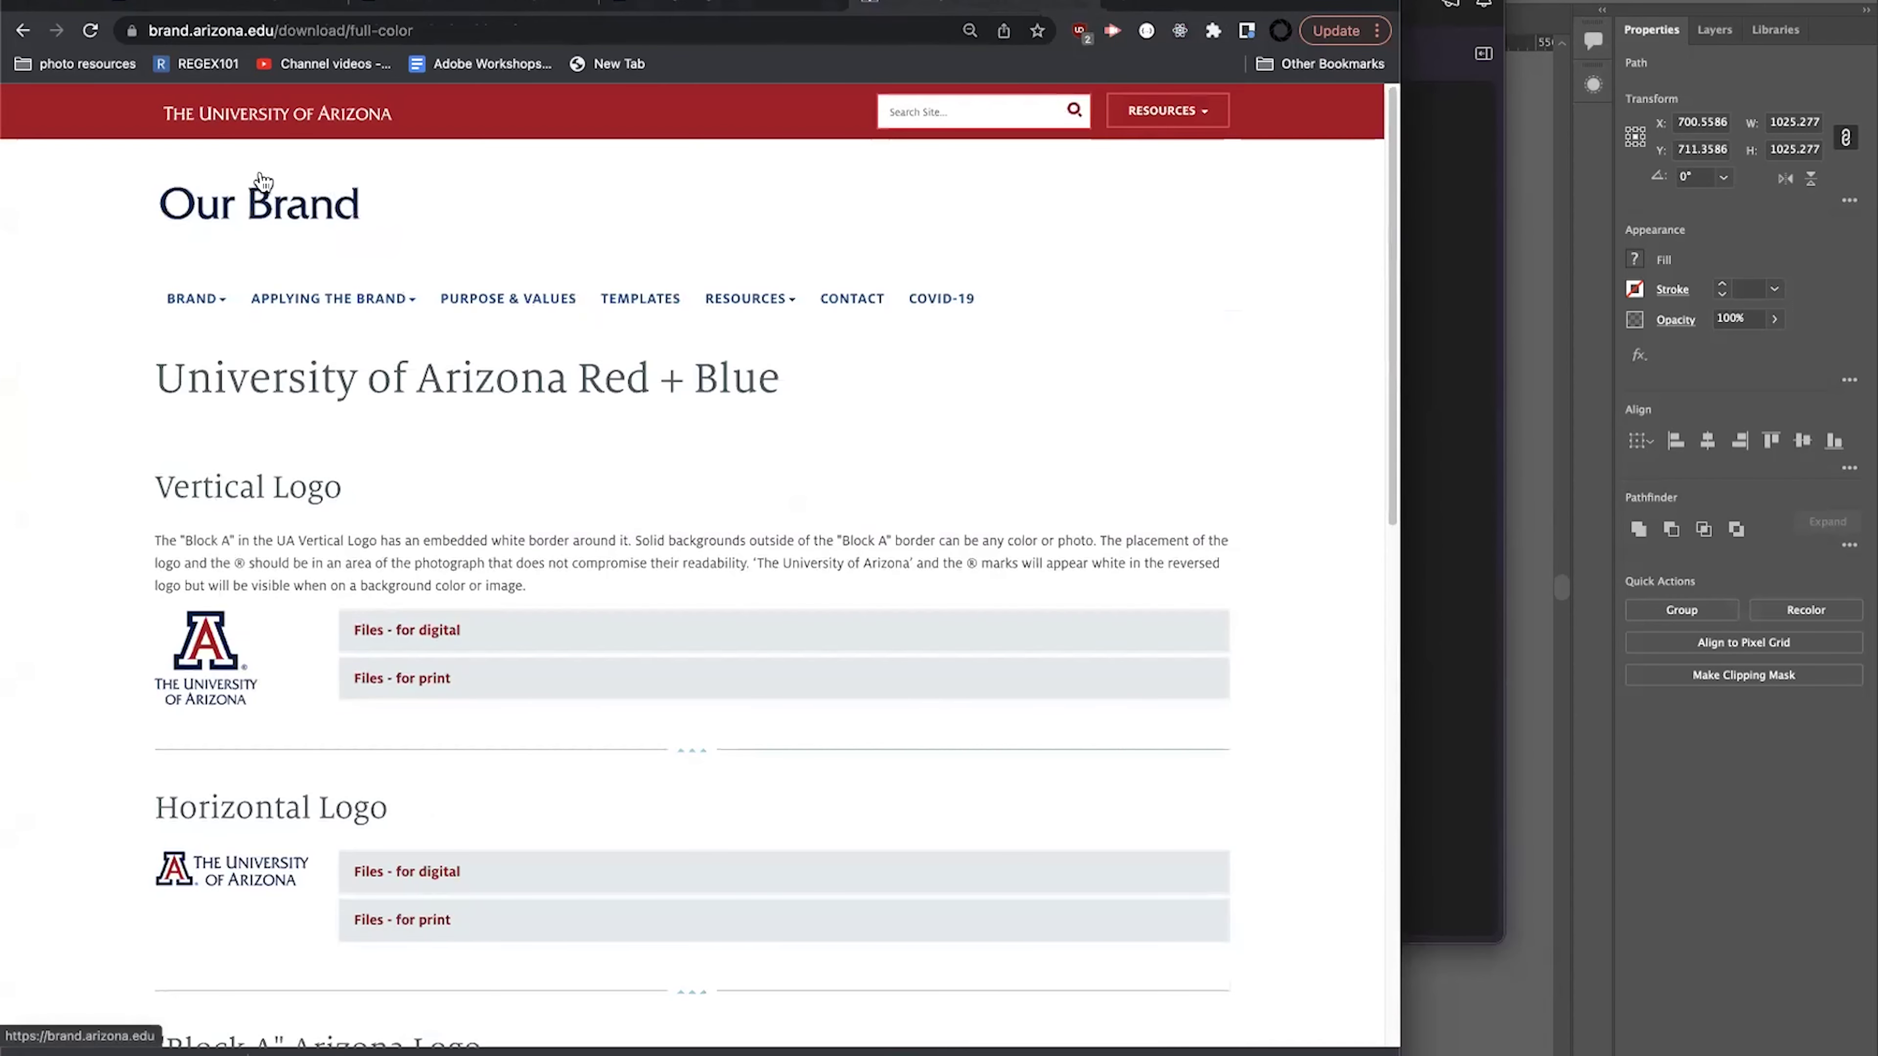
mouse_move(266, 300)
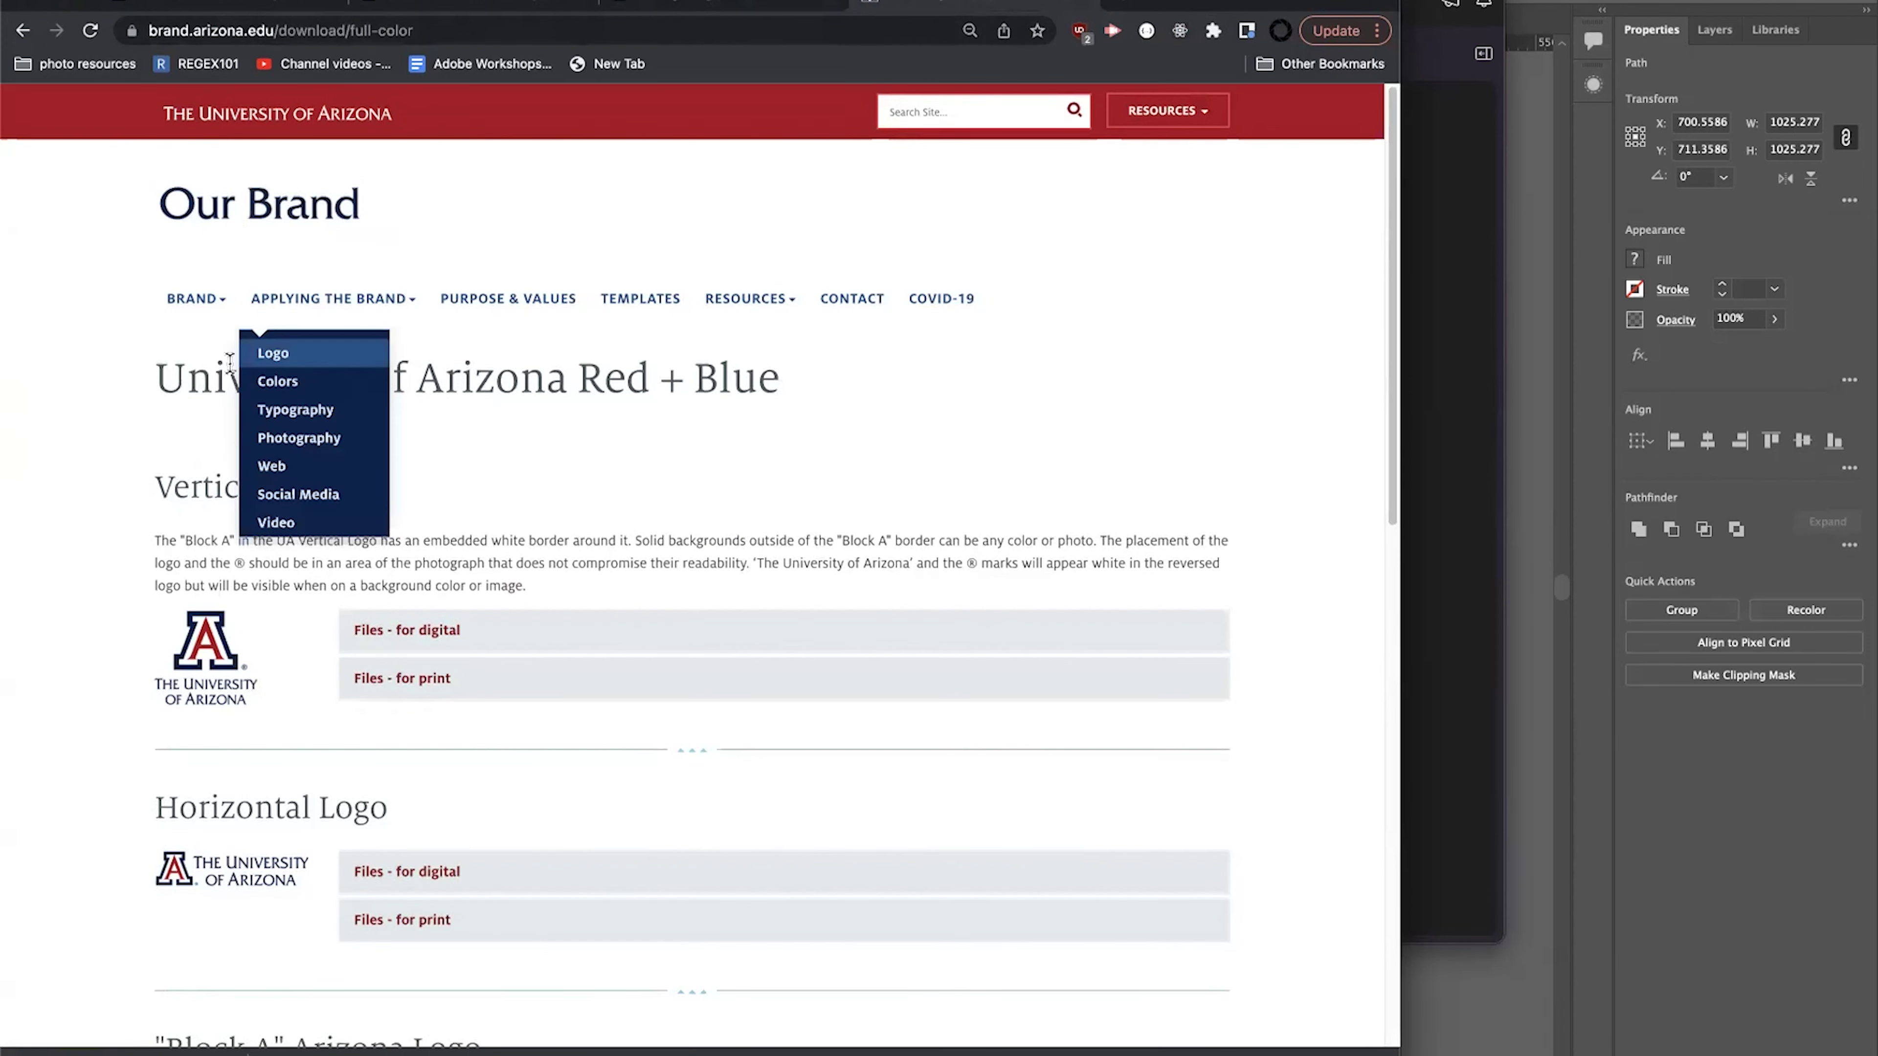
click(280, 383)
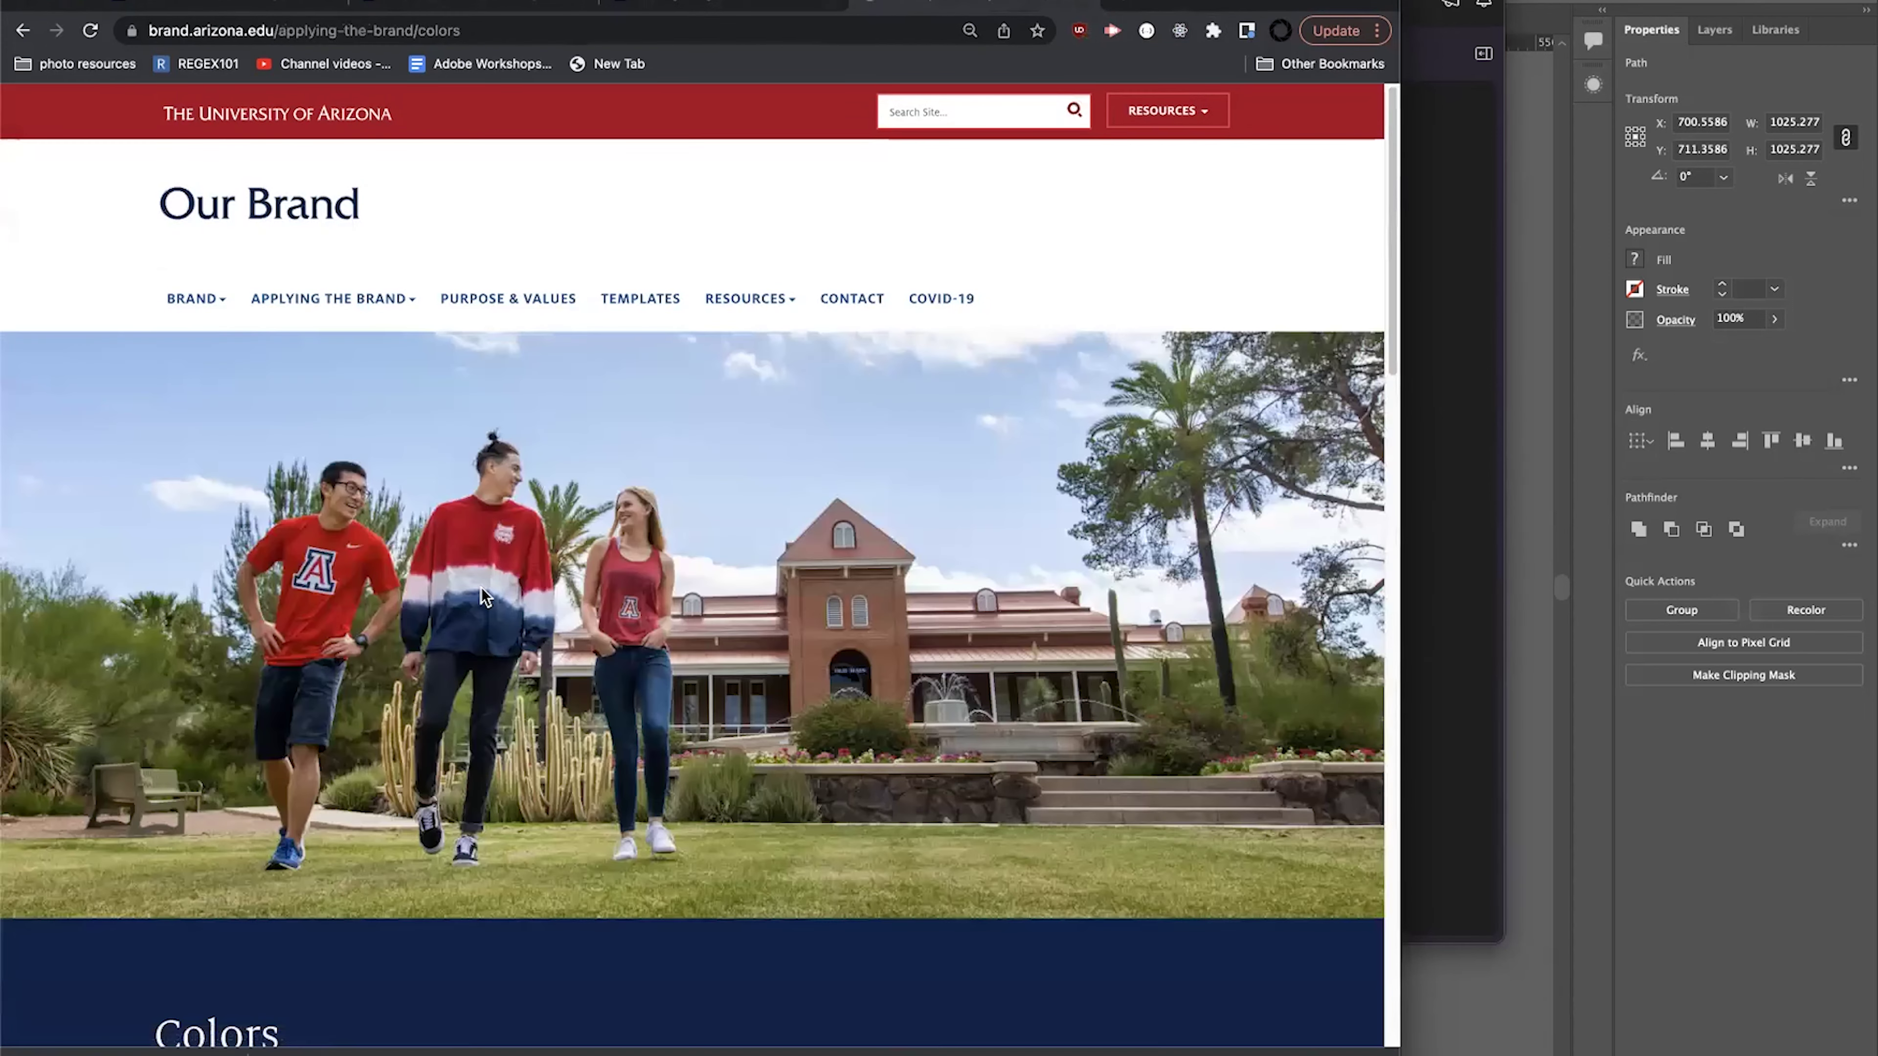
scroll(787, 476, down, 15)
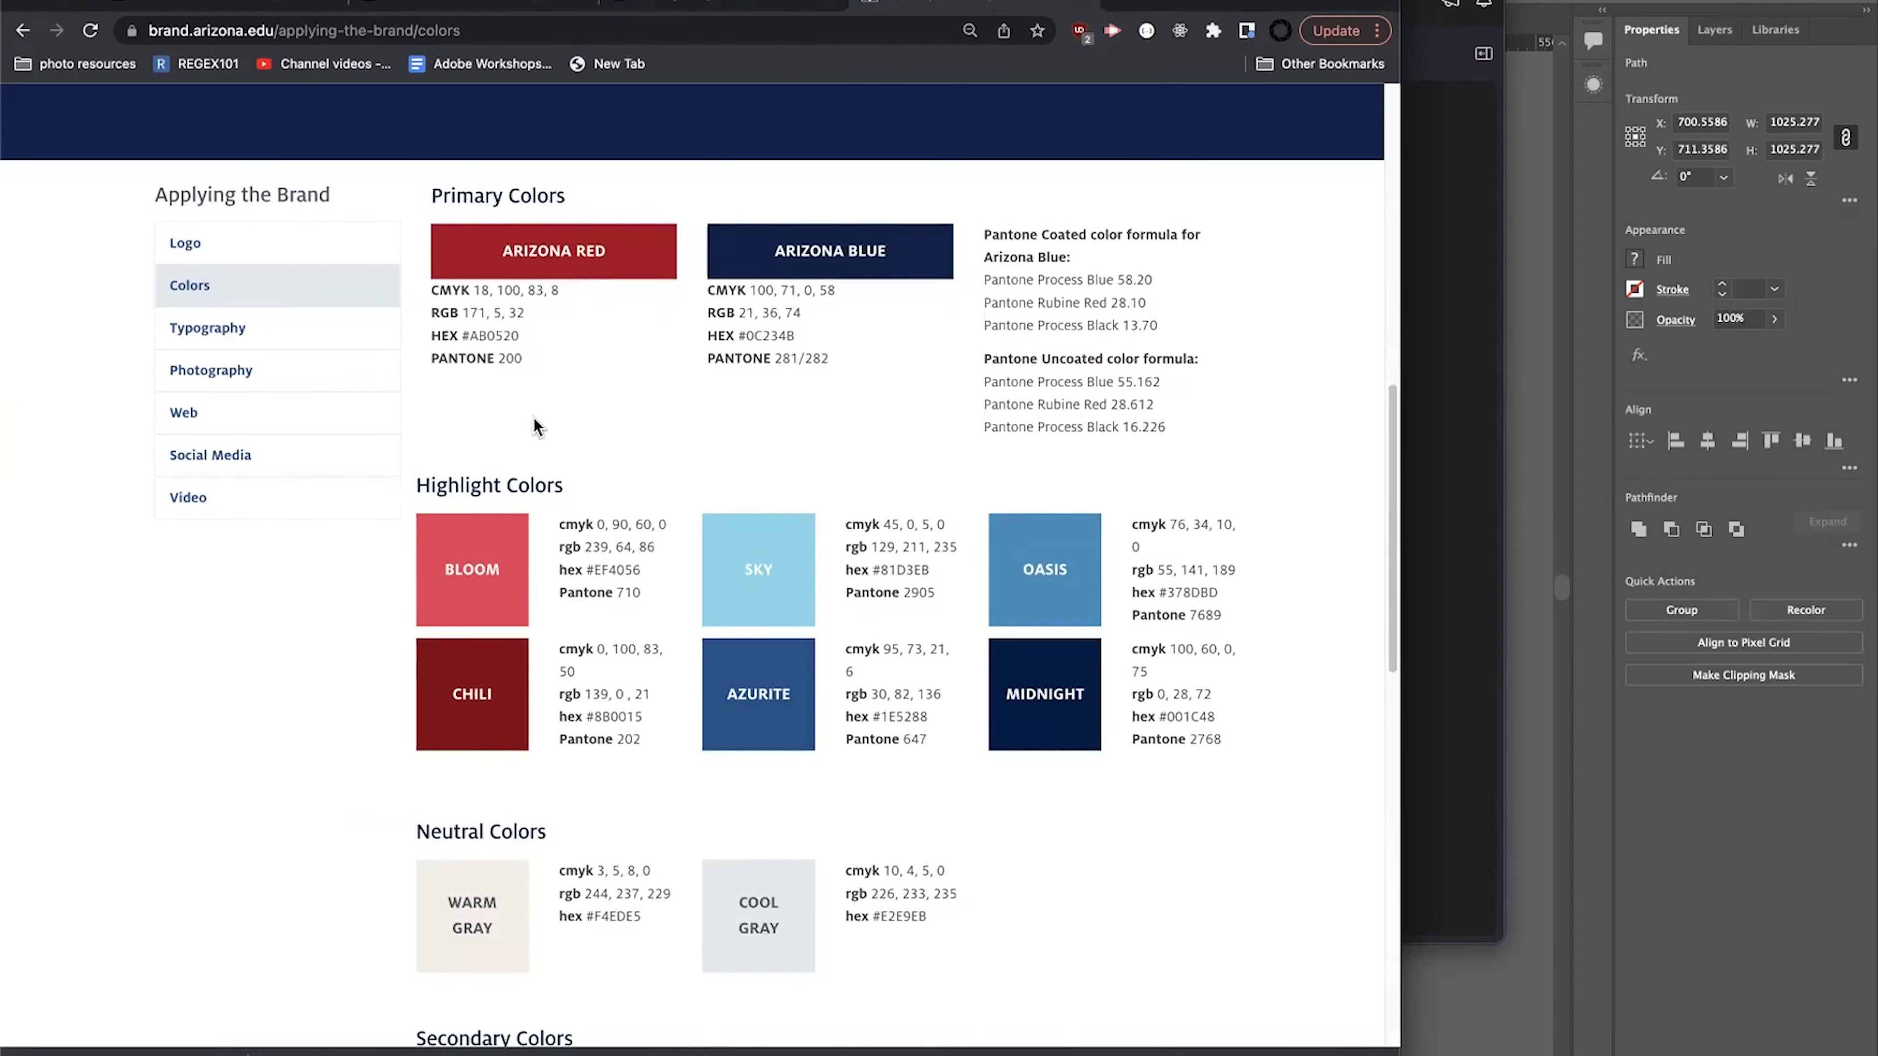
scroll(623, 721, down, 6)
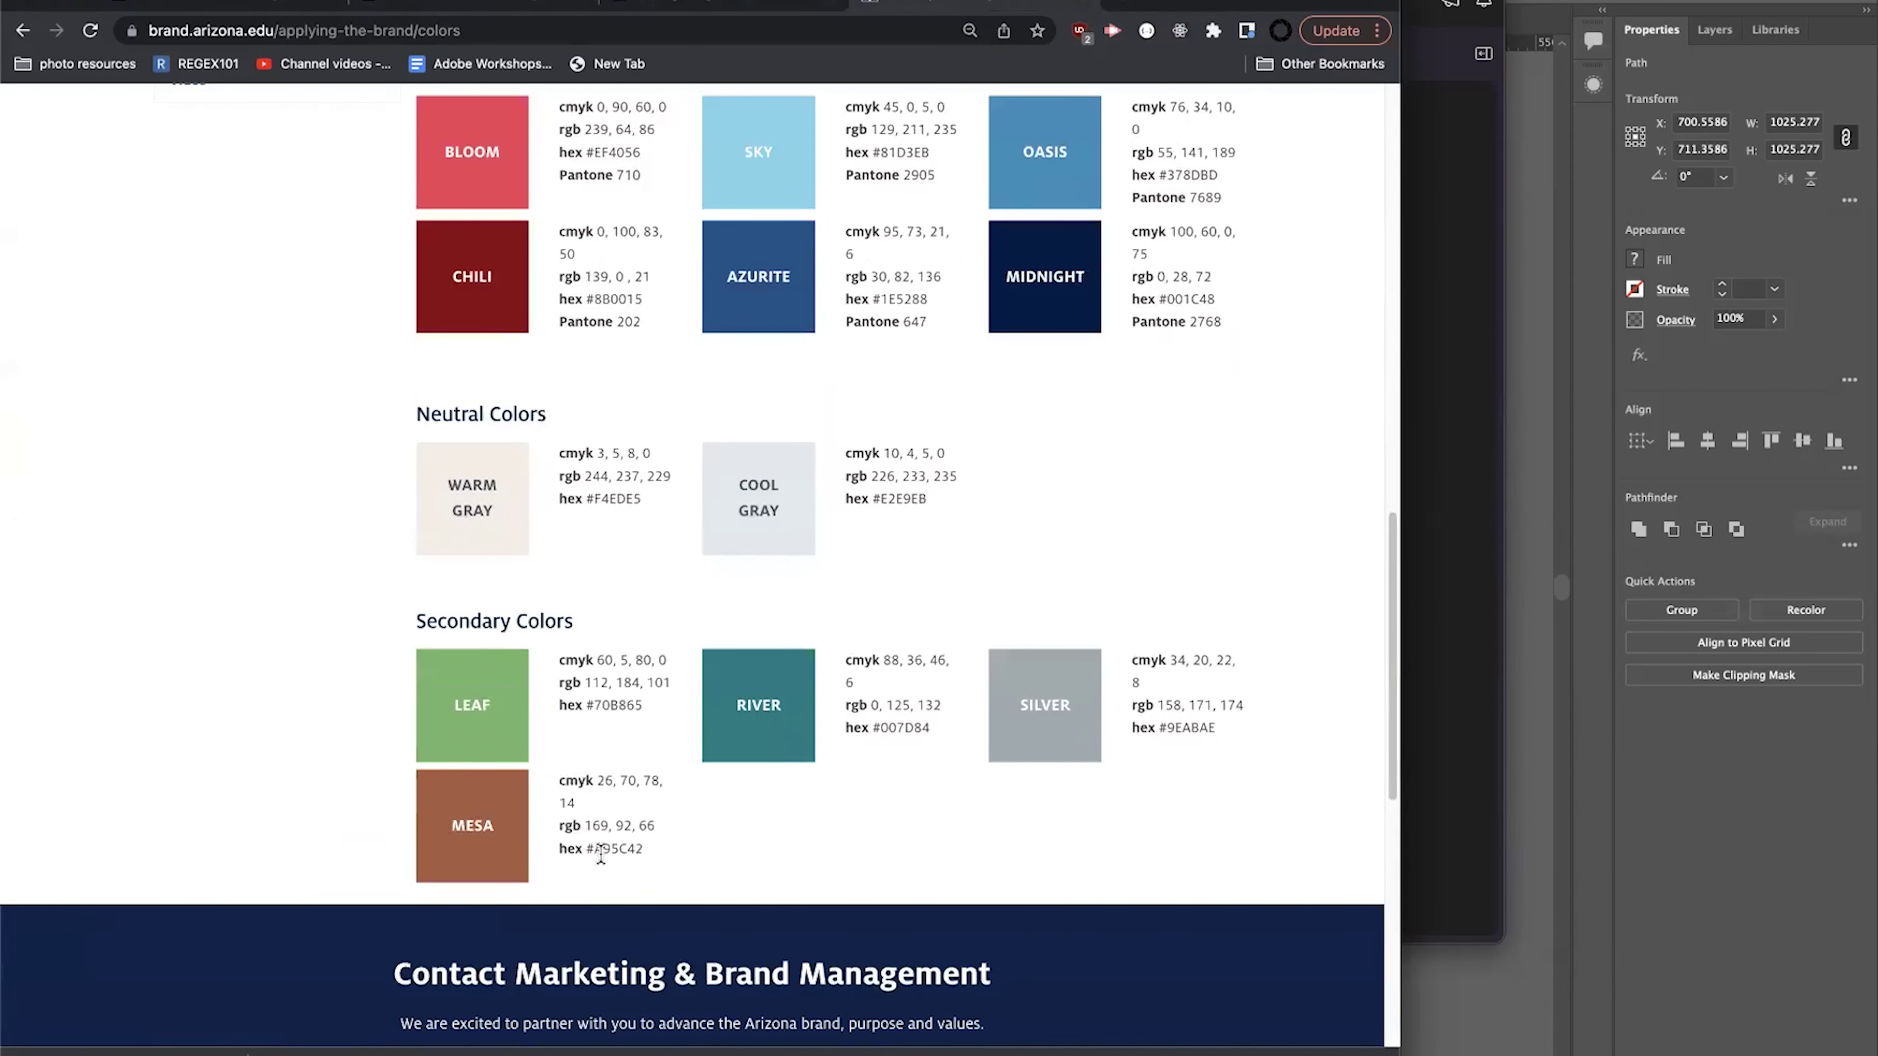
Copy the Mesa color's hex code A95C42 from the brand site and save it as an additional color of the UA Digital Learning brand.
double_click(617, 848)
right_click(617, 848)
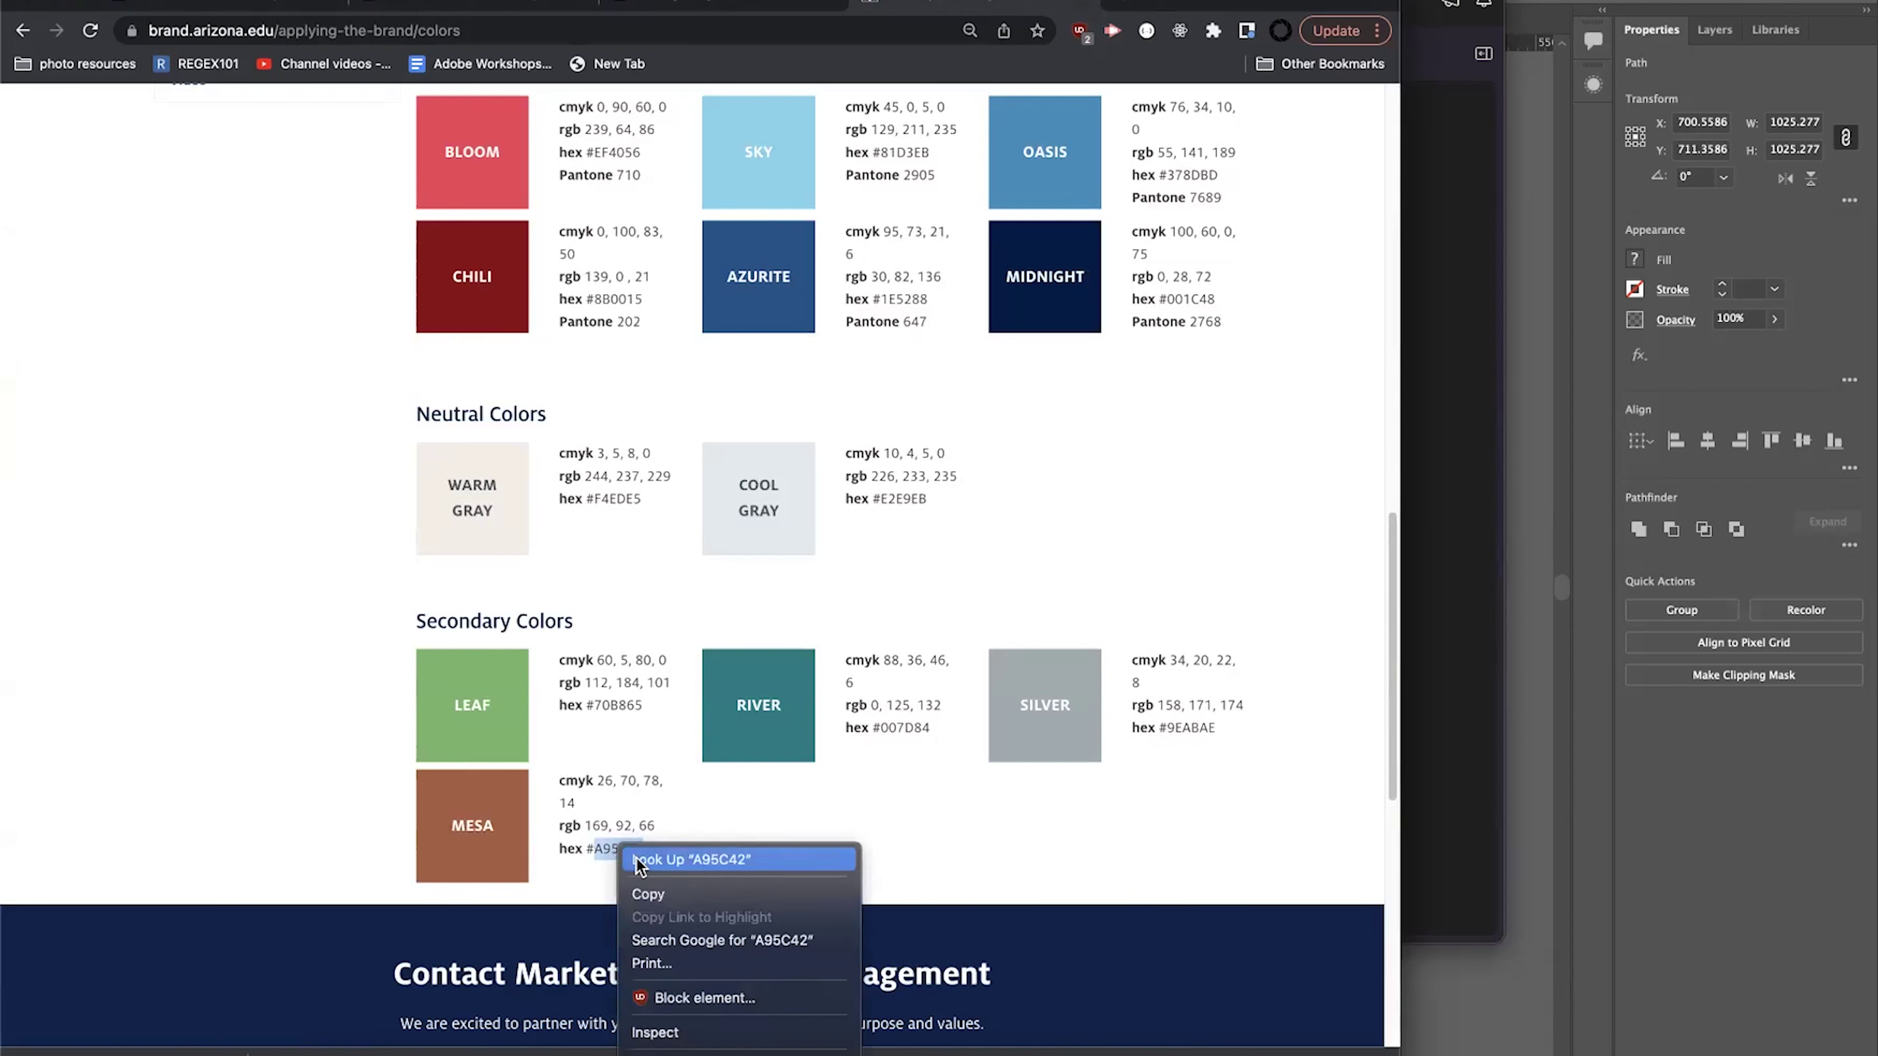
click(646, 888)
key(ctrl+shift+Tab)
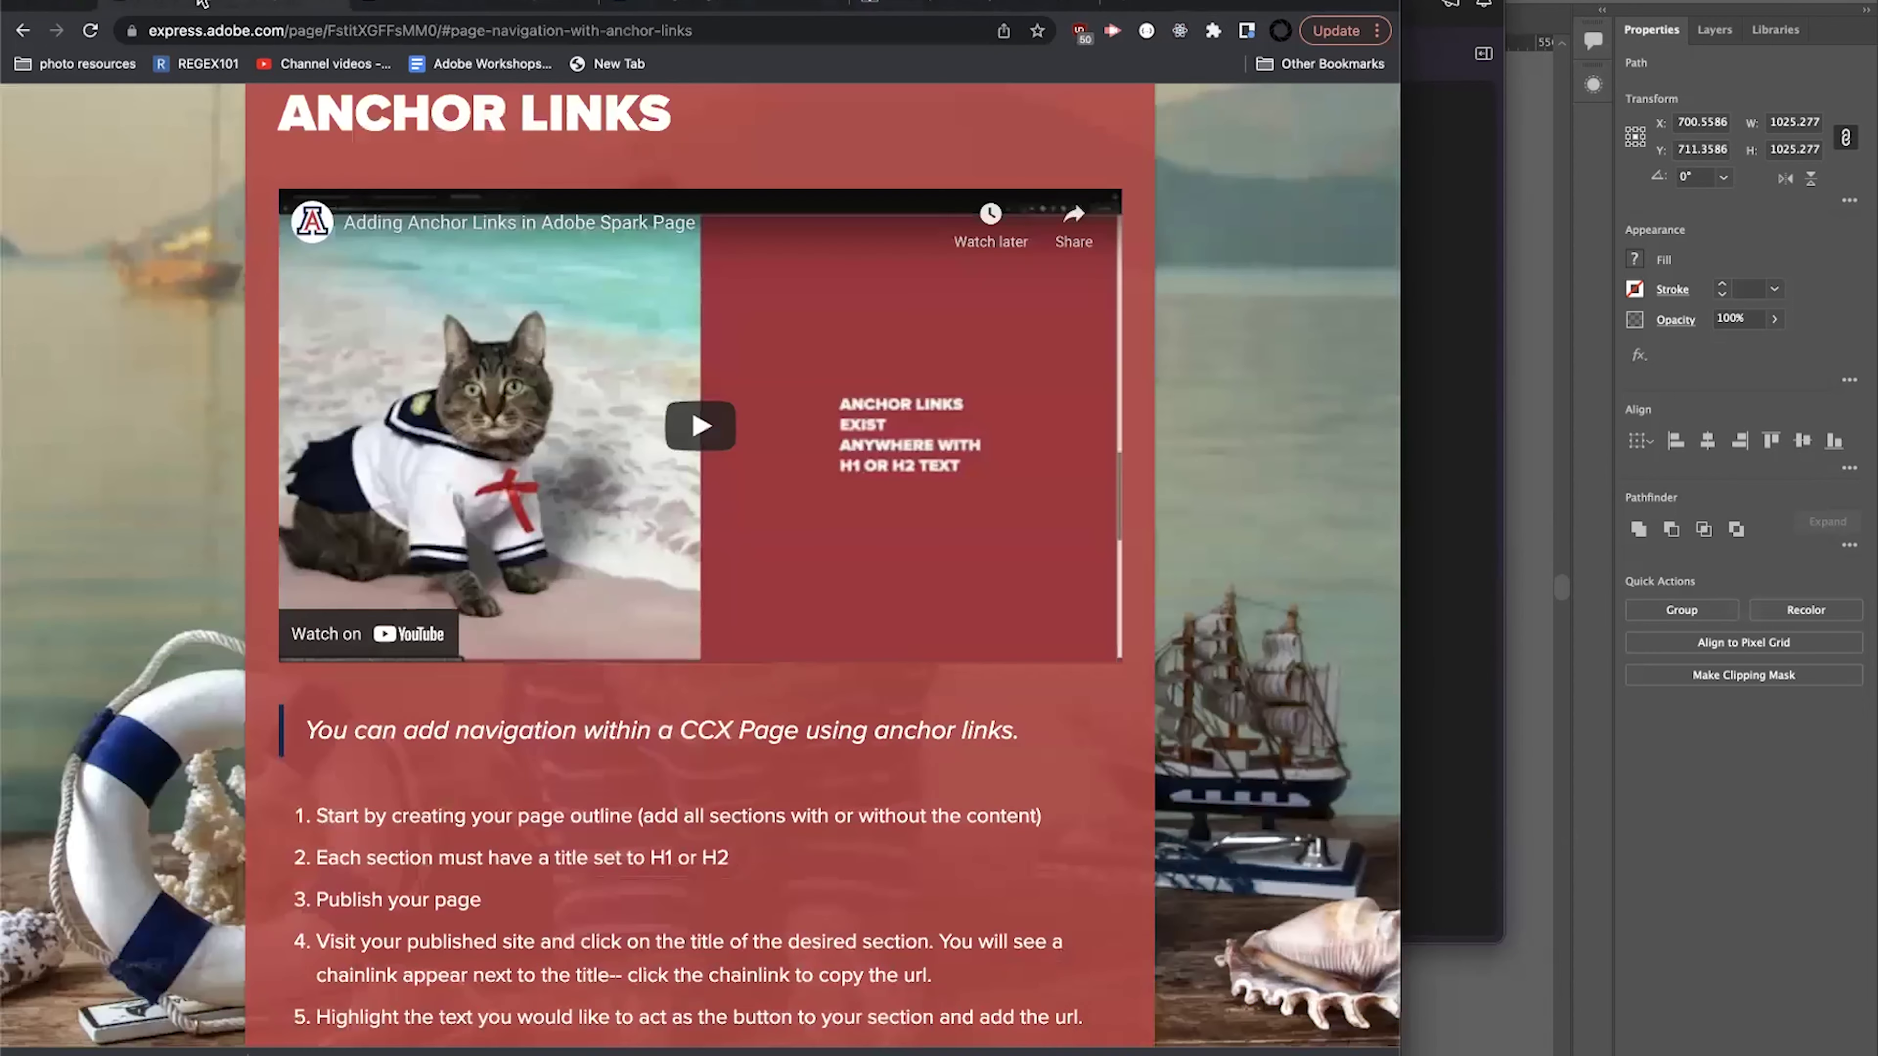
key(ctrl+shift+Tab)
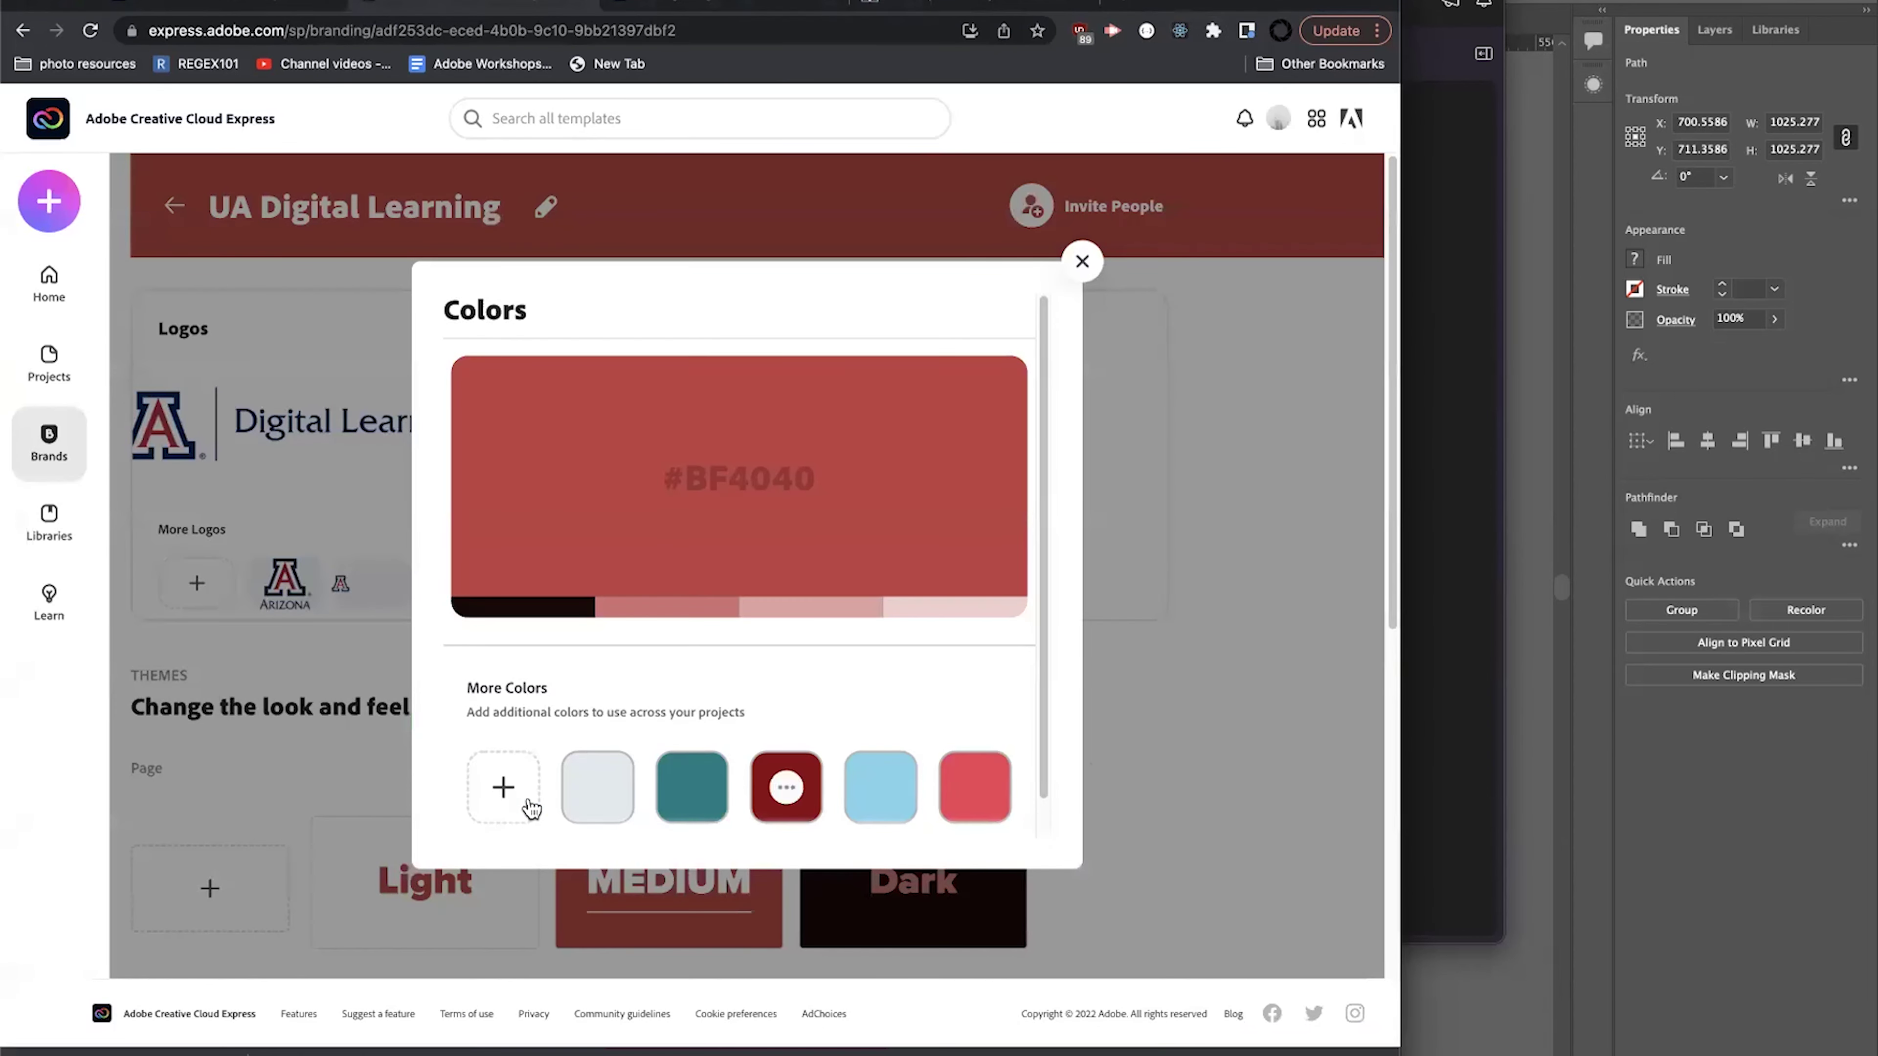
click(502, 787)
click(634, 679)
key(ctrl+v)
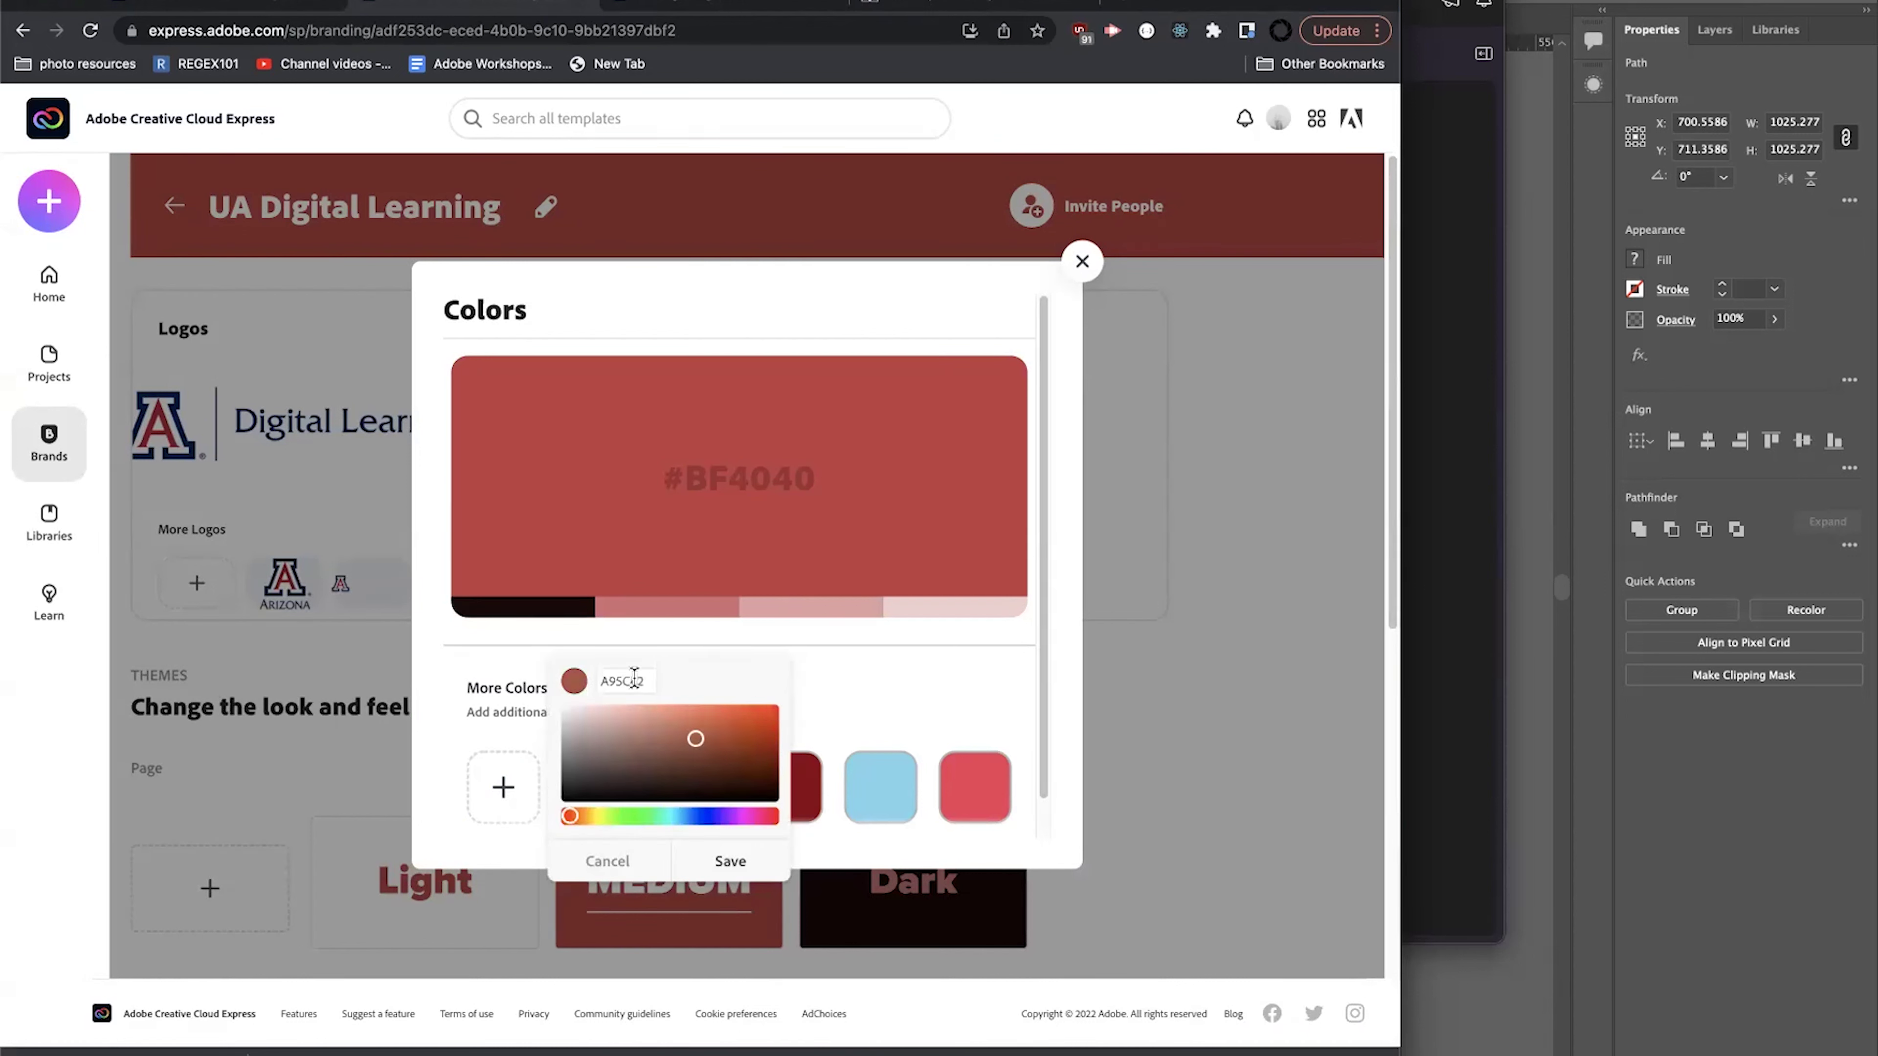
click(721, 861)
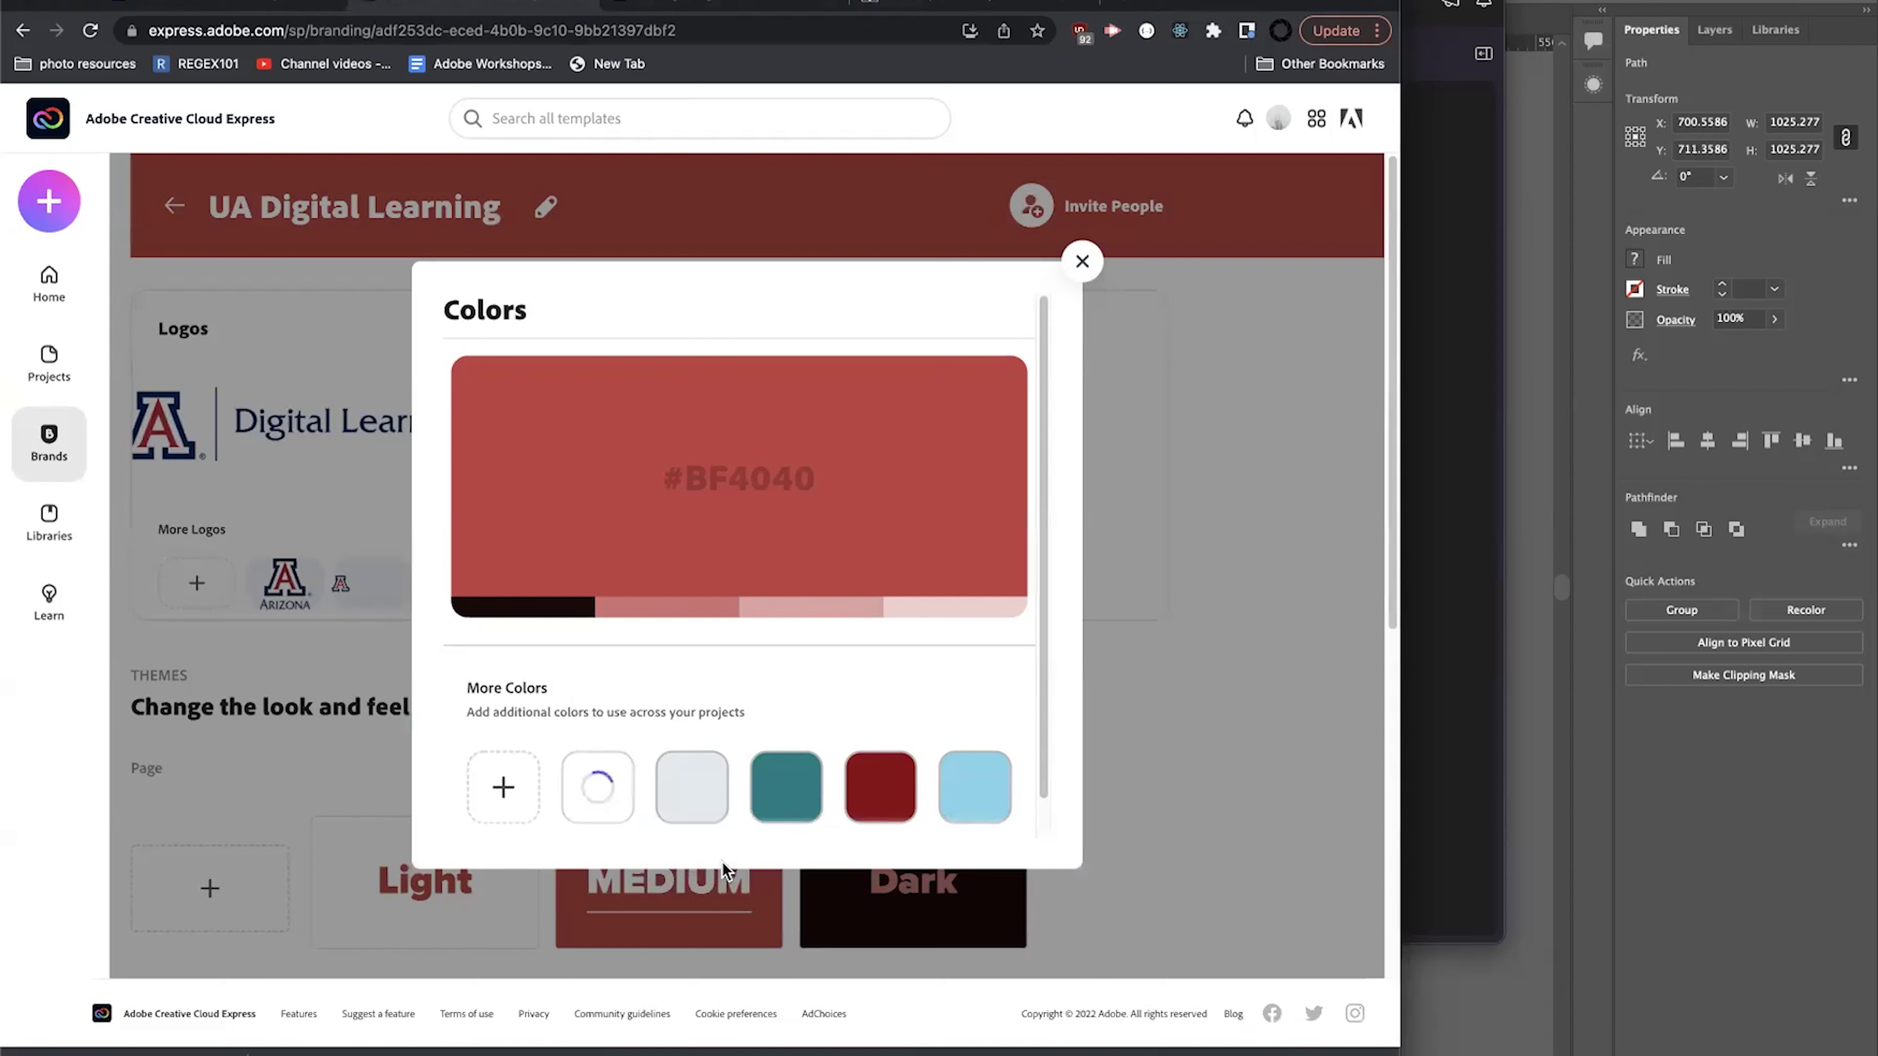
Look over the brand's additional colors and the picker for replacing the primary color, then dismiss the picker without changing the color.
scroll(835, 703, down, 1)
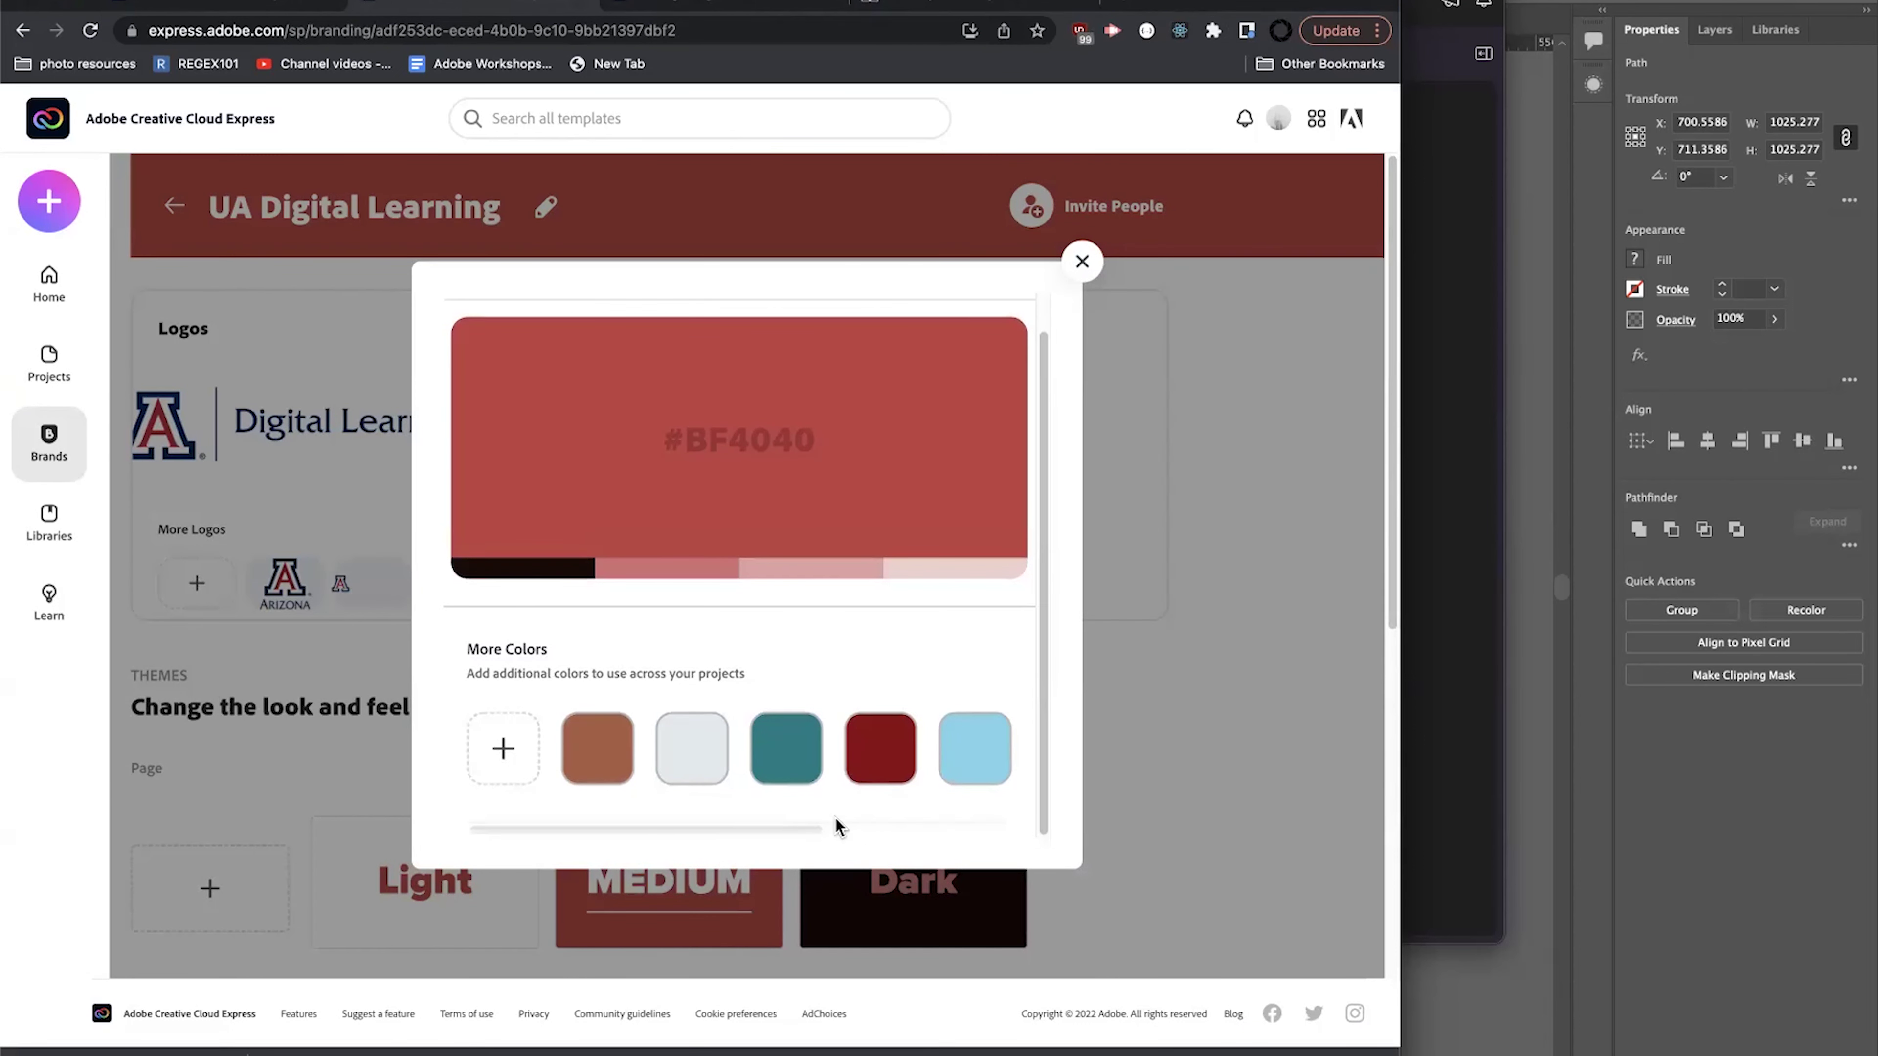
scroll(754, 767, down, 2)
scroll(676, 649, up, 2)
scroll(650, 465, up, 1)
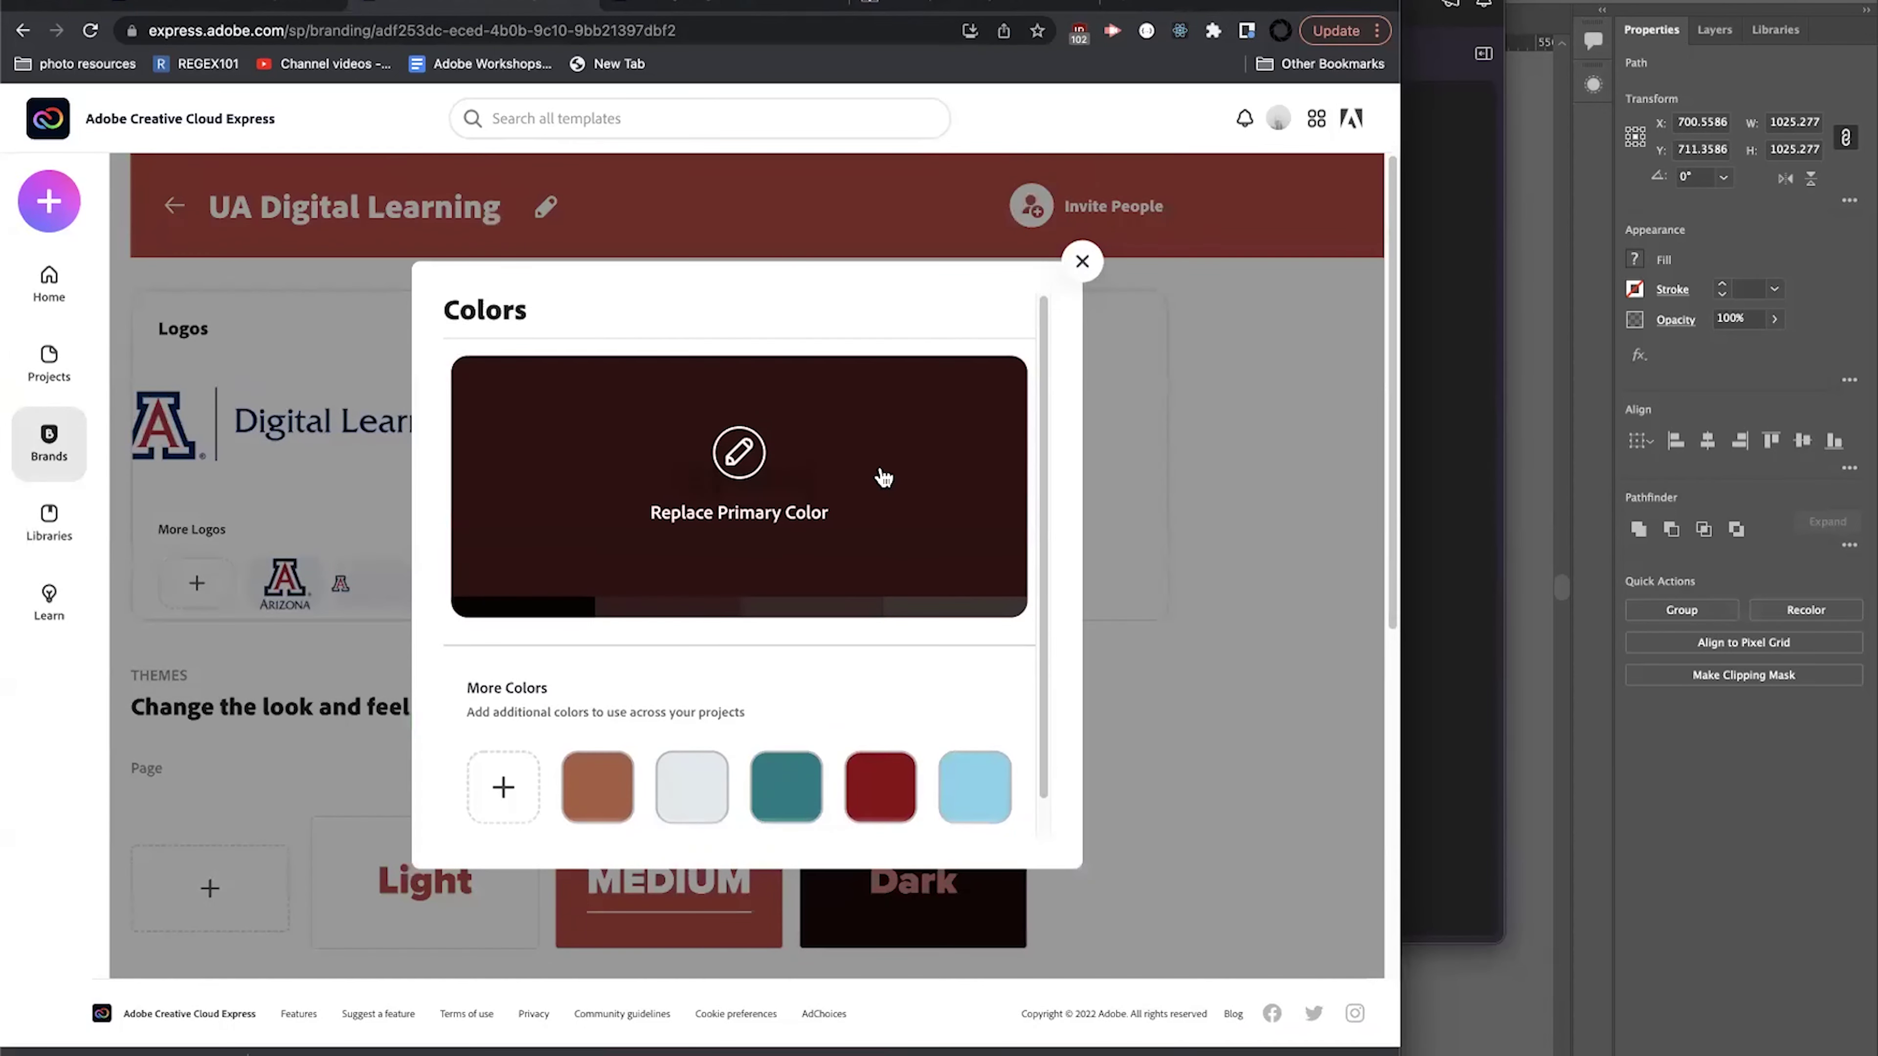
click(732, 470)
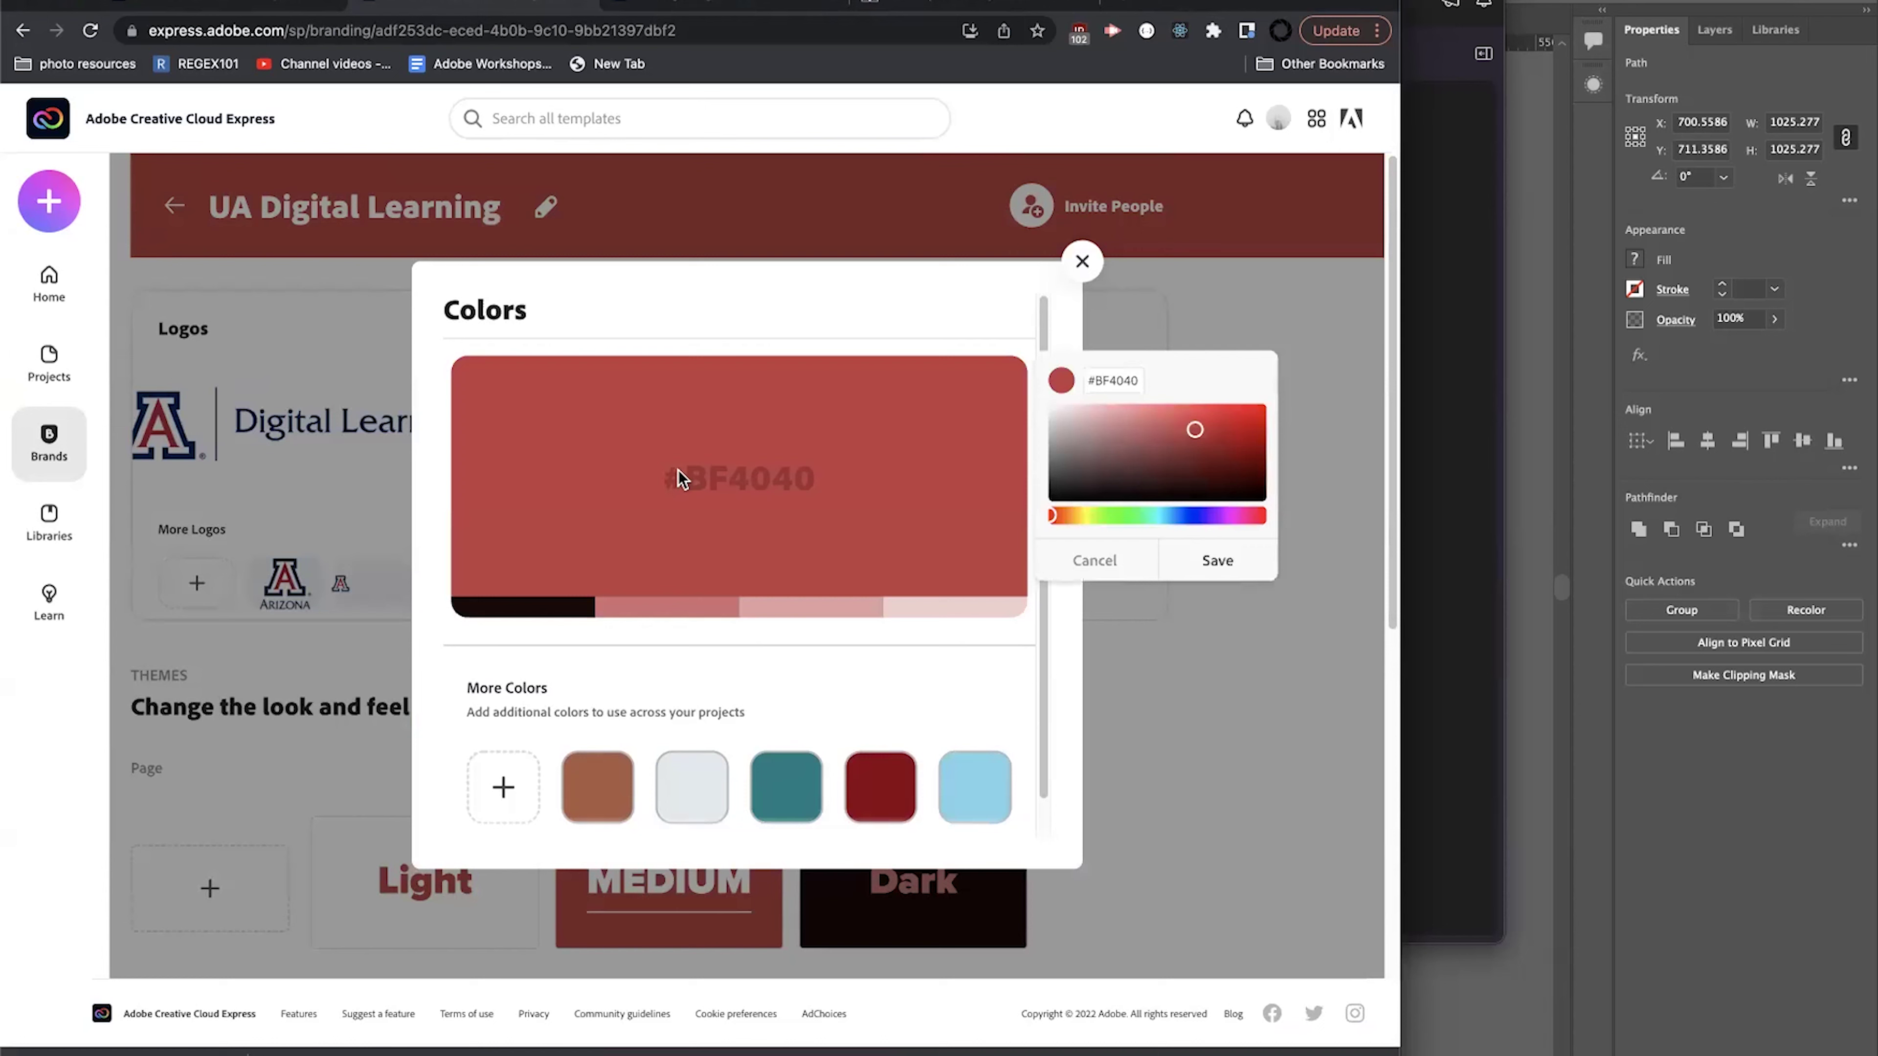
click(562, 547)
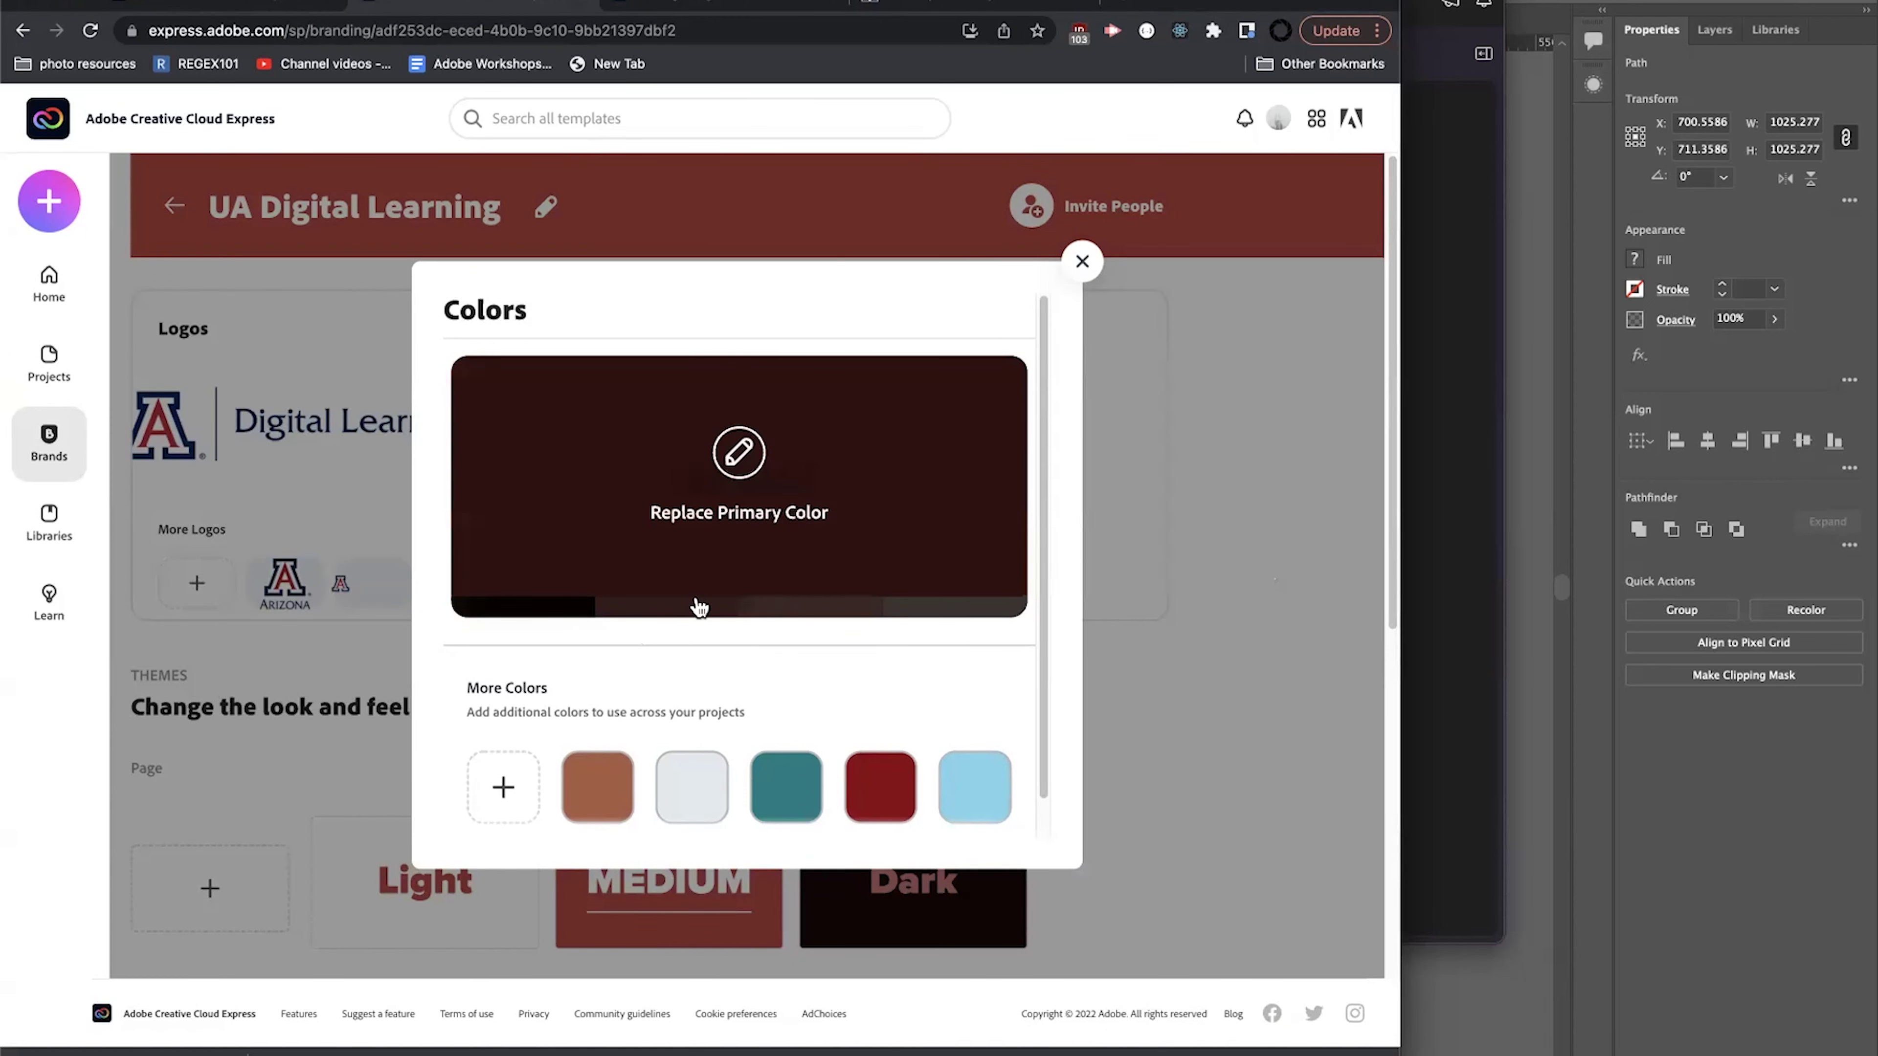
Check the primary colors on the Arizona brand site's Colors page, then return to the UA Digital Learning brand and close its color settings.
click(697, 8)
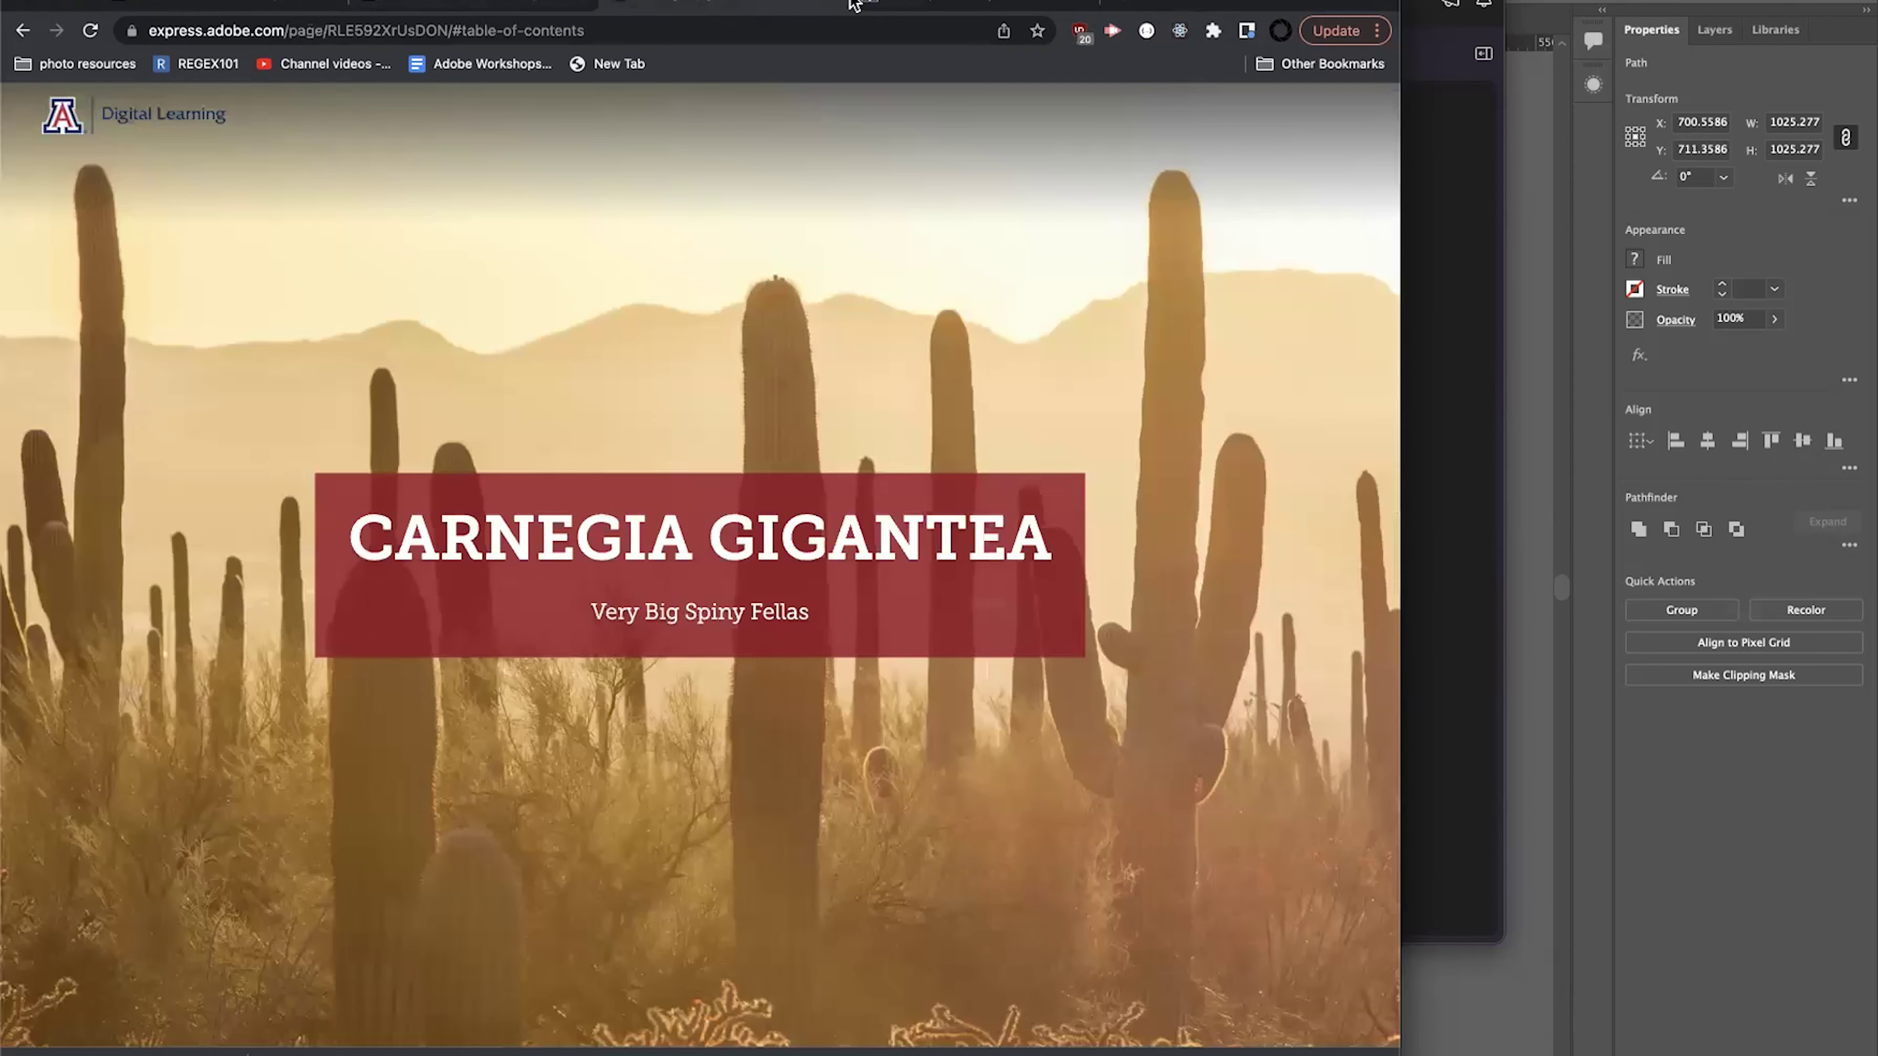
click(900, 6)
scroll(642, 425, up, 8)
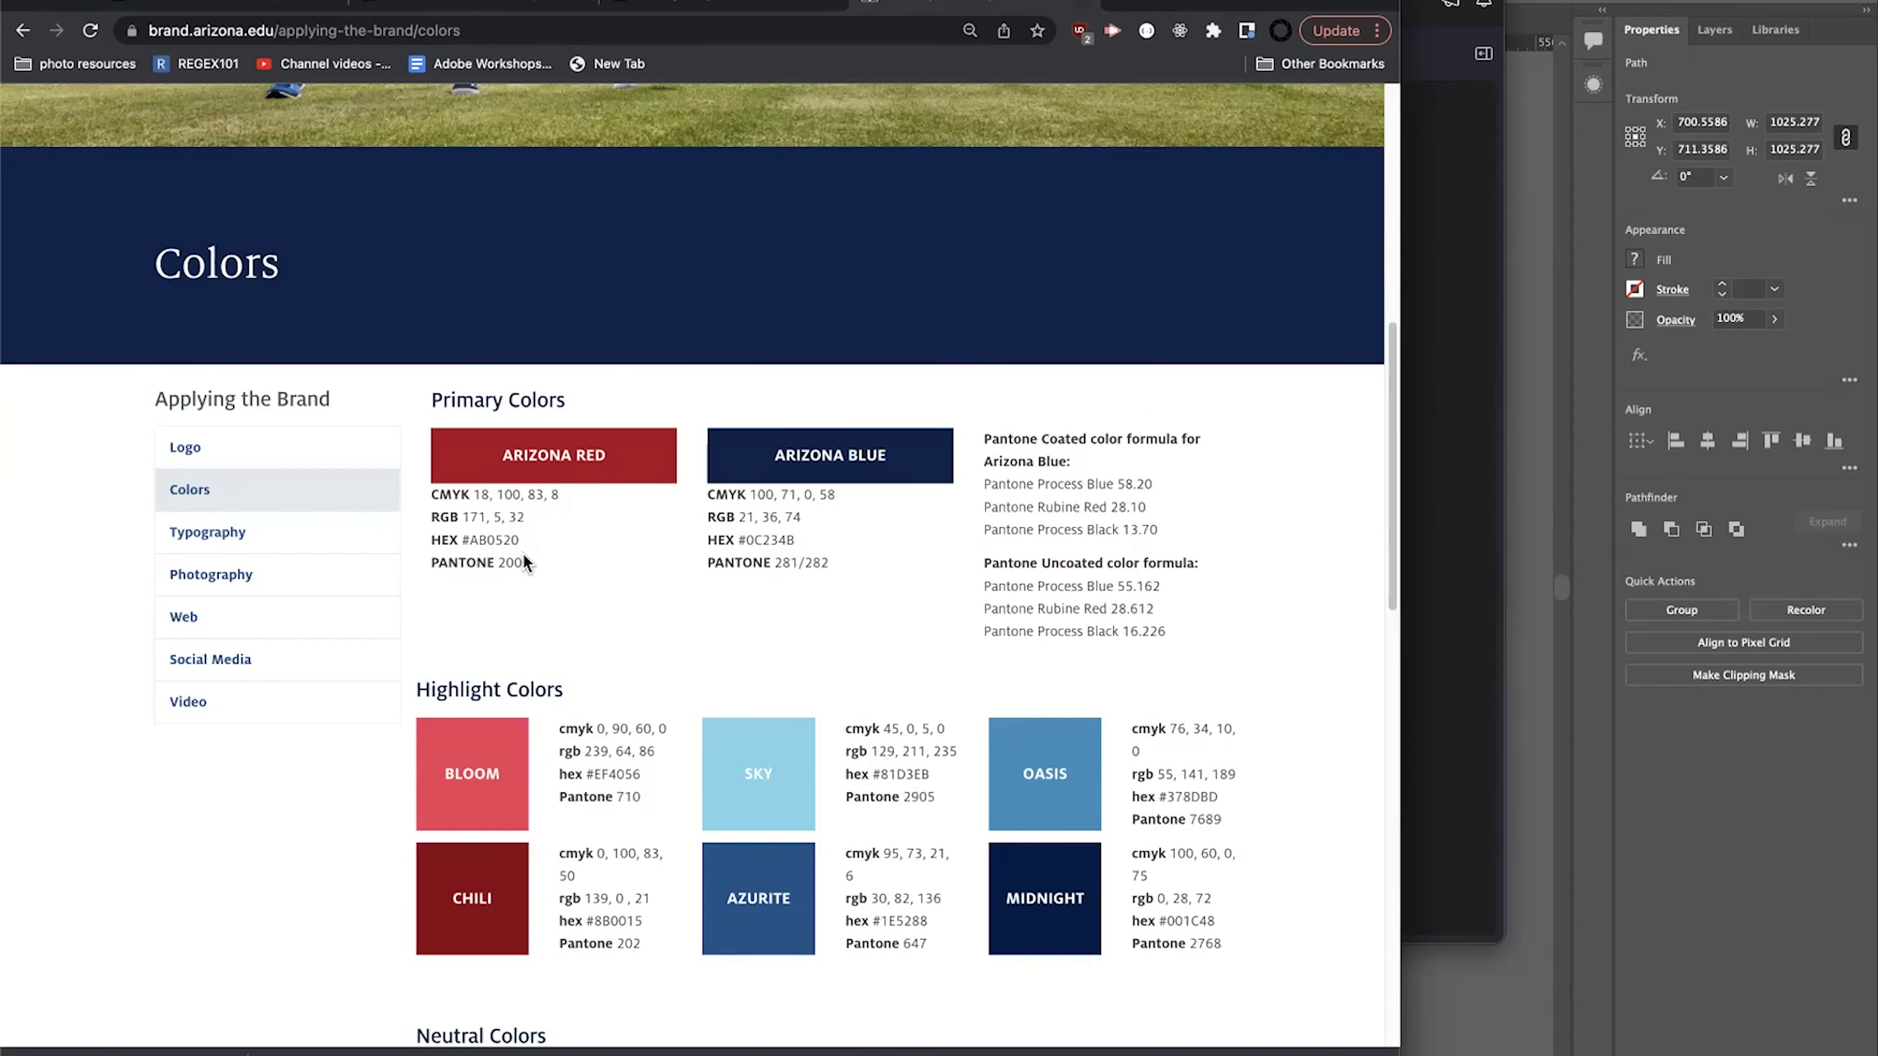
click(444, 6)
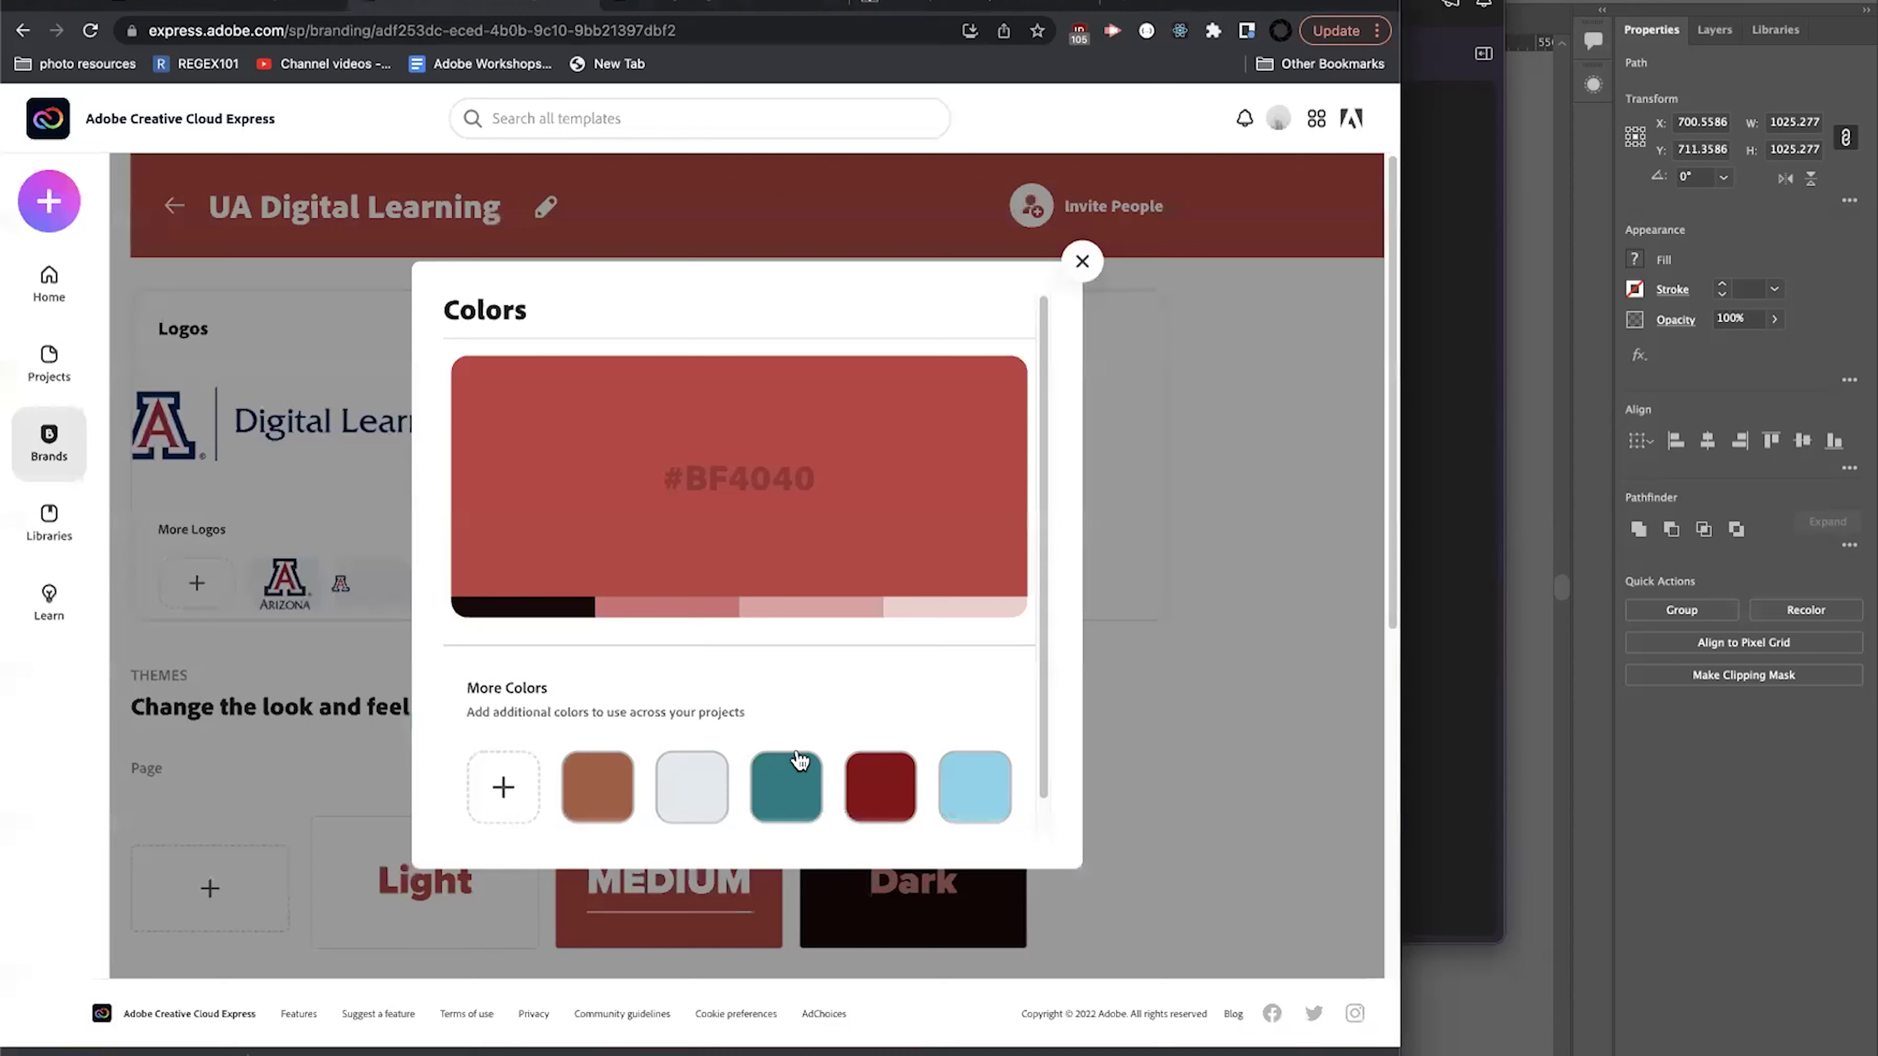
click(1080, 260)
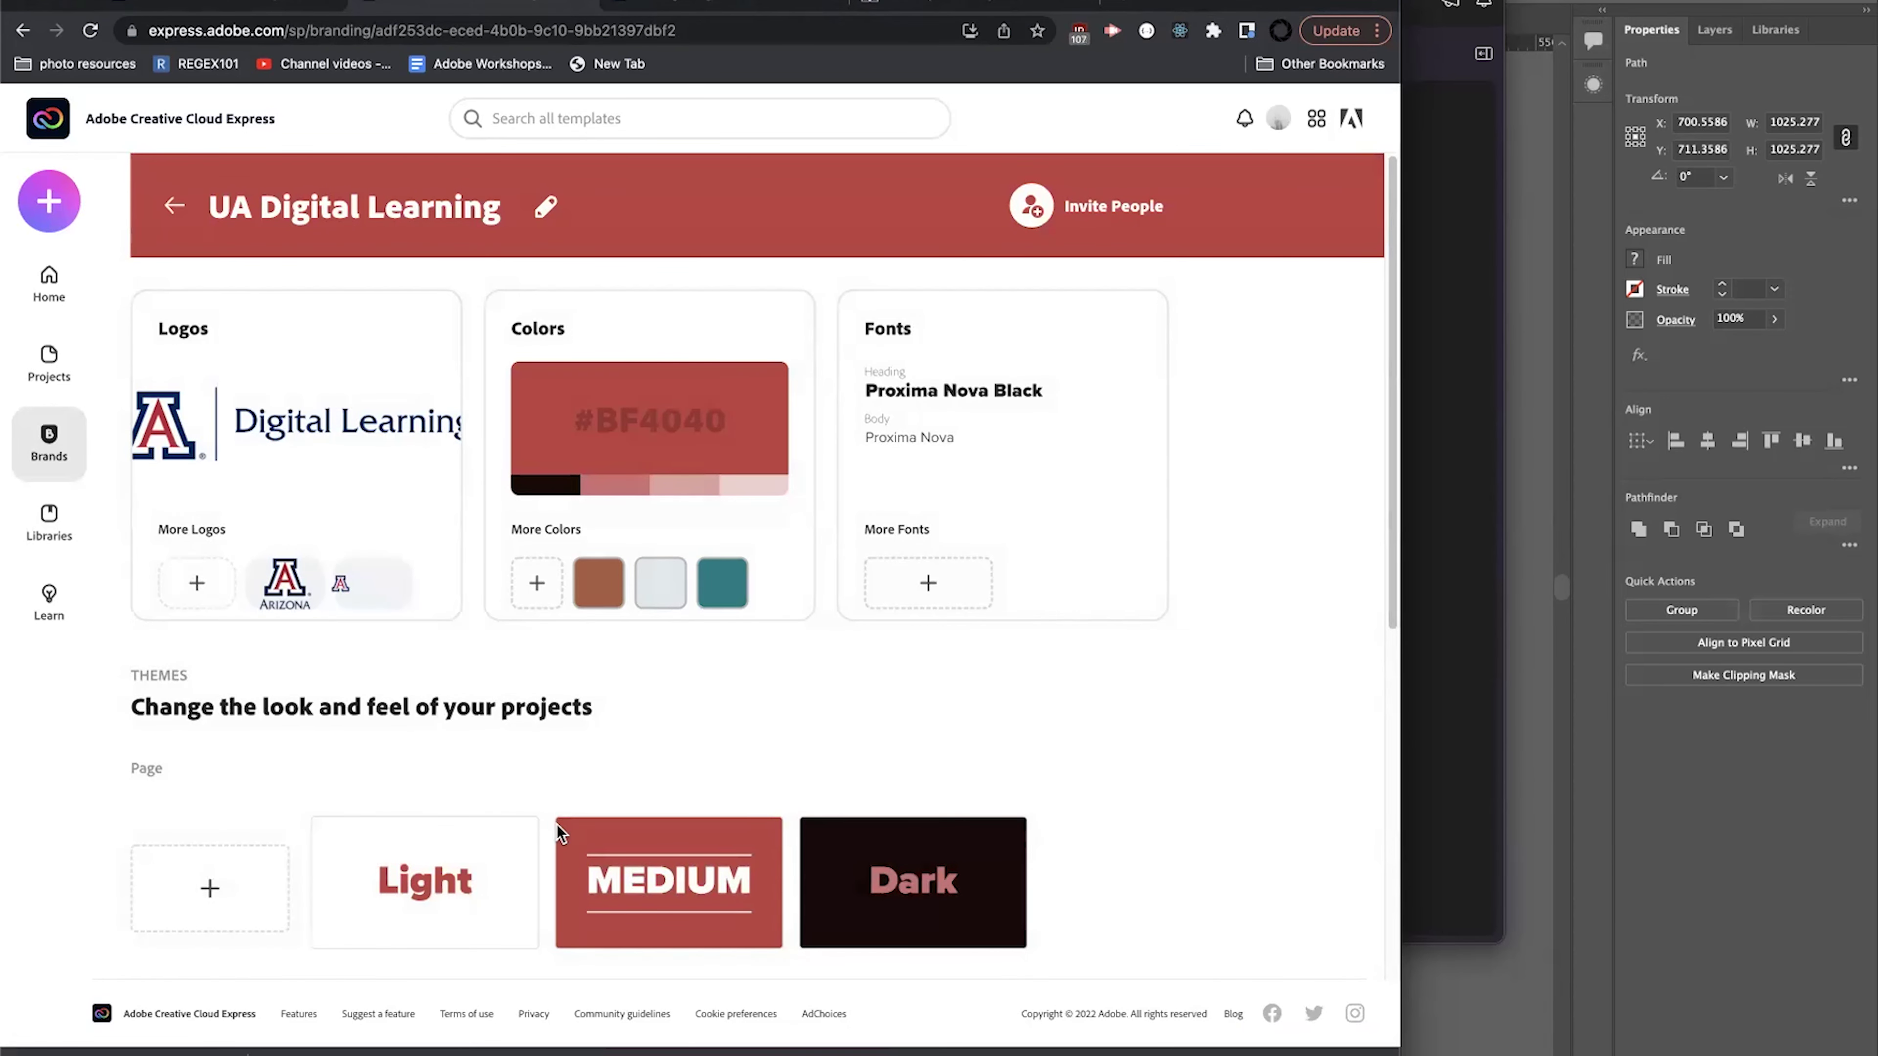
Add another Light page theme to the brand, keeping its default elements, and look over the video themes and branded surfaces.
scroll(399, 850, down, 2)
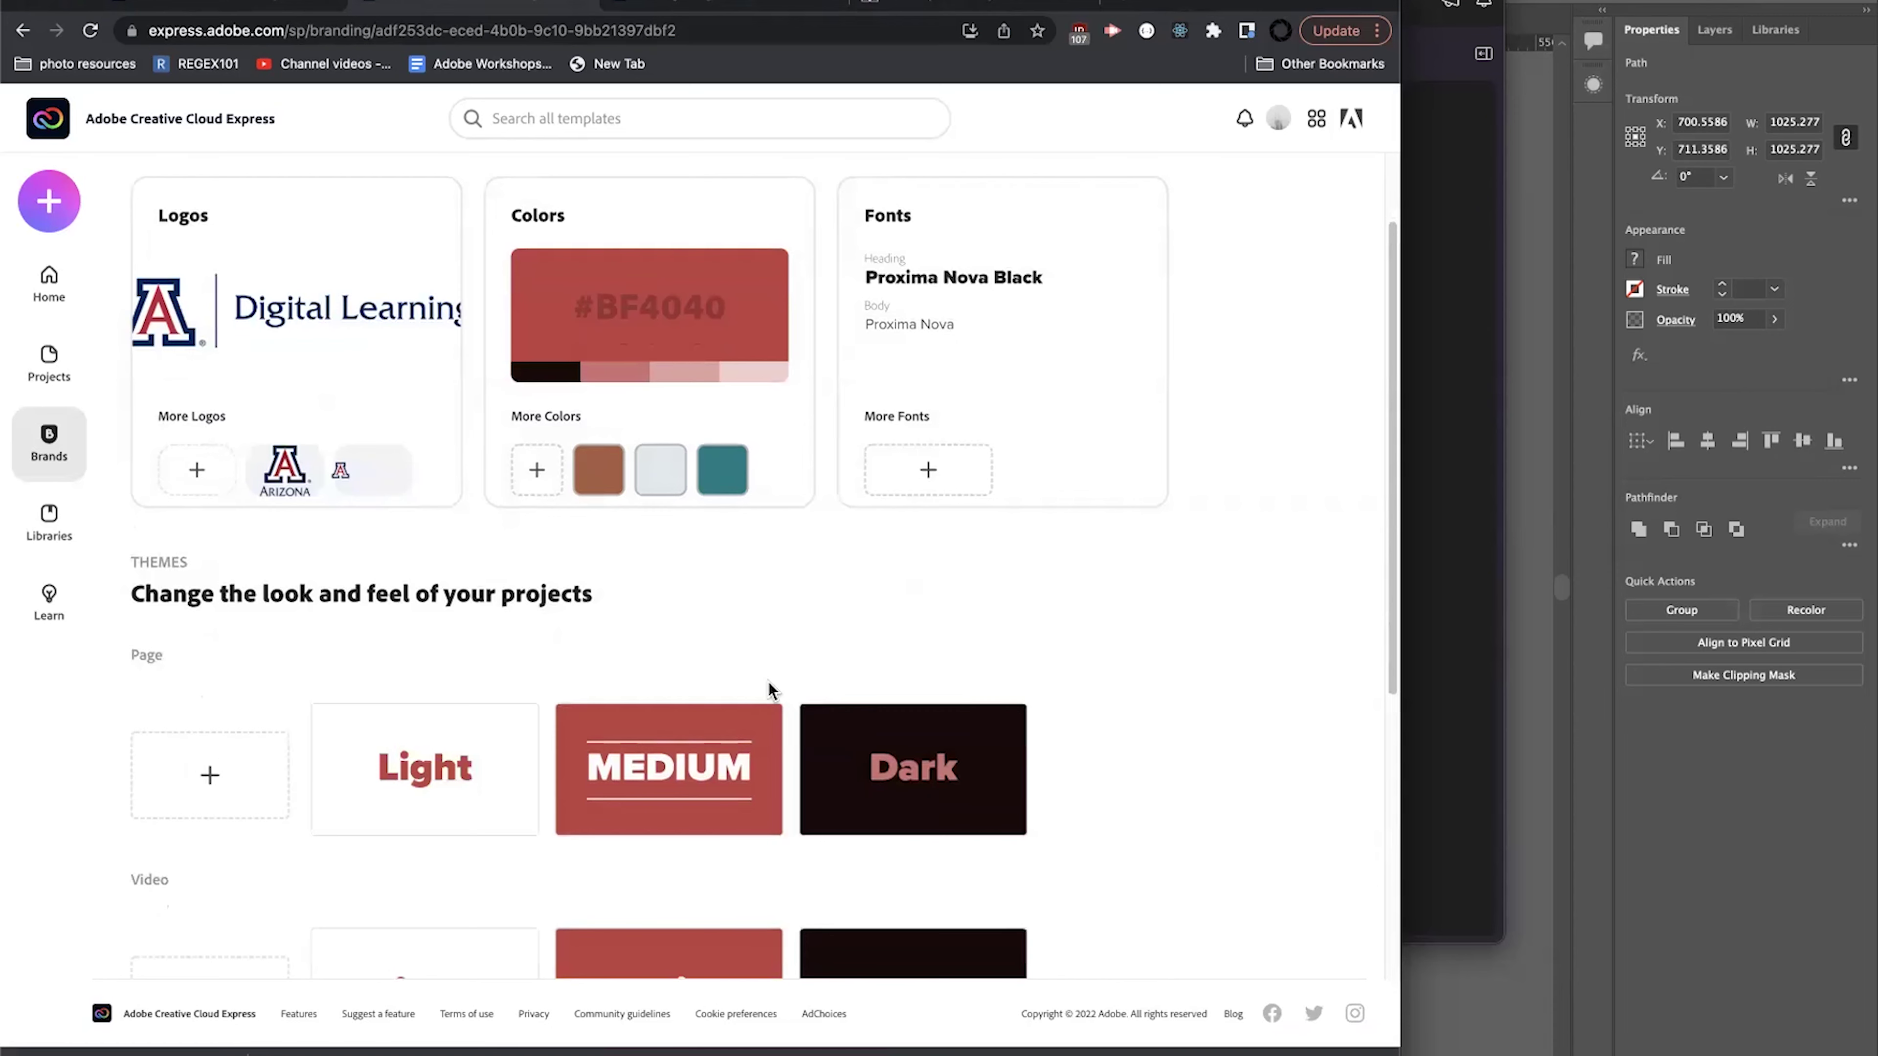
scroll(739, 680, down, 3)
click(194, 610)
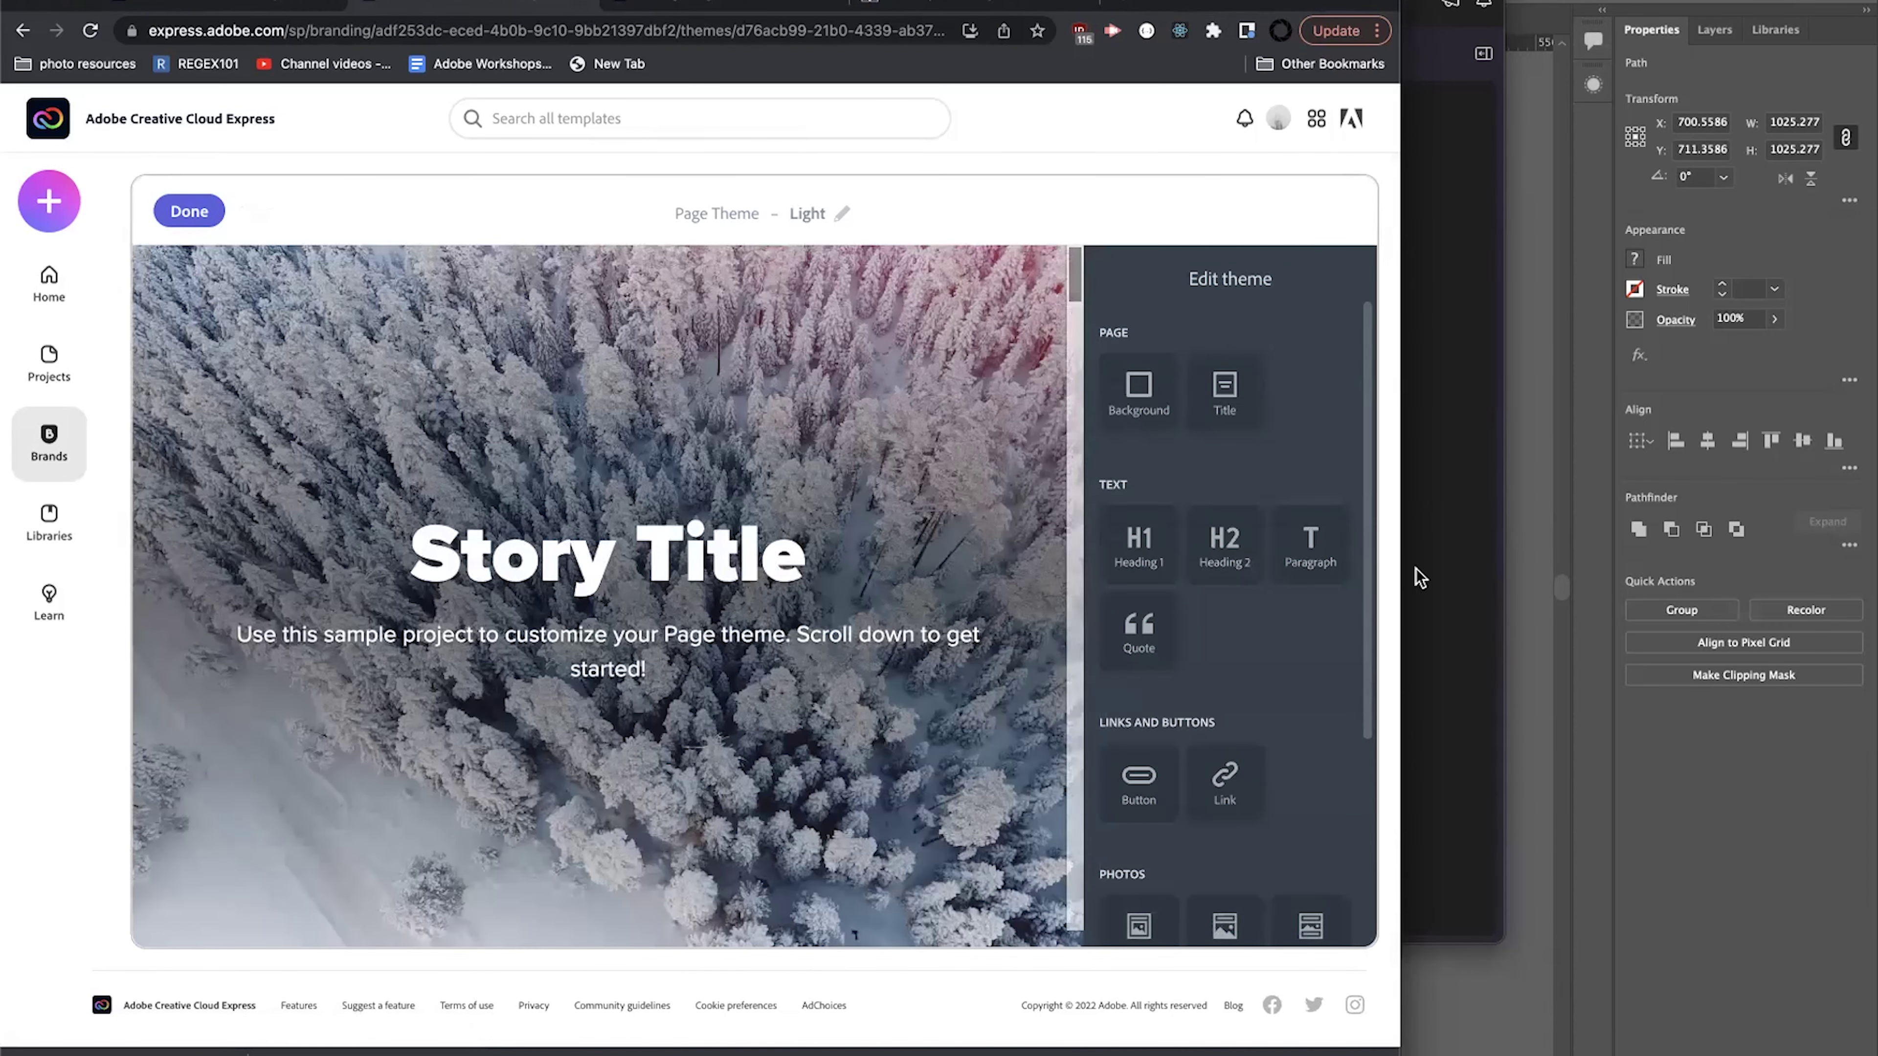
scroll(1253, 585, down, 4)
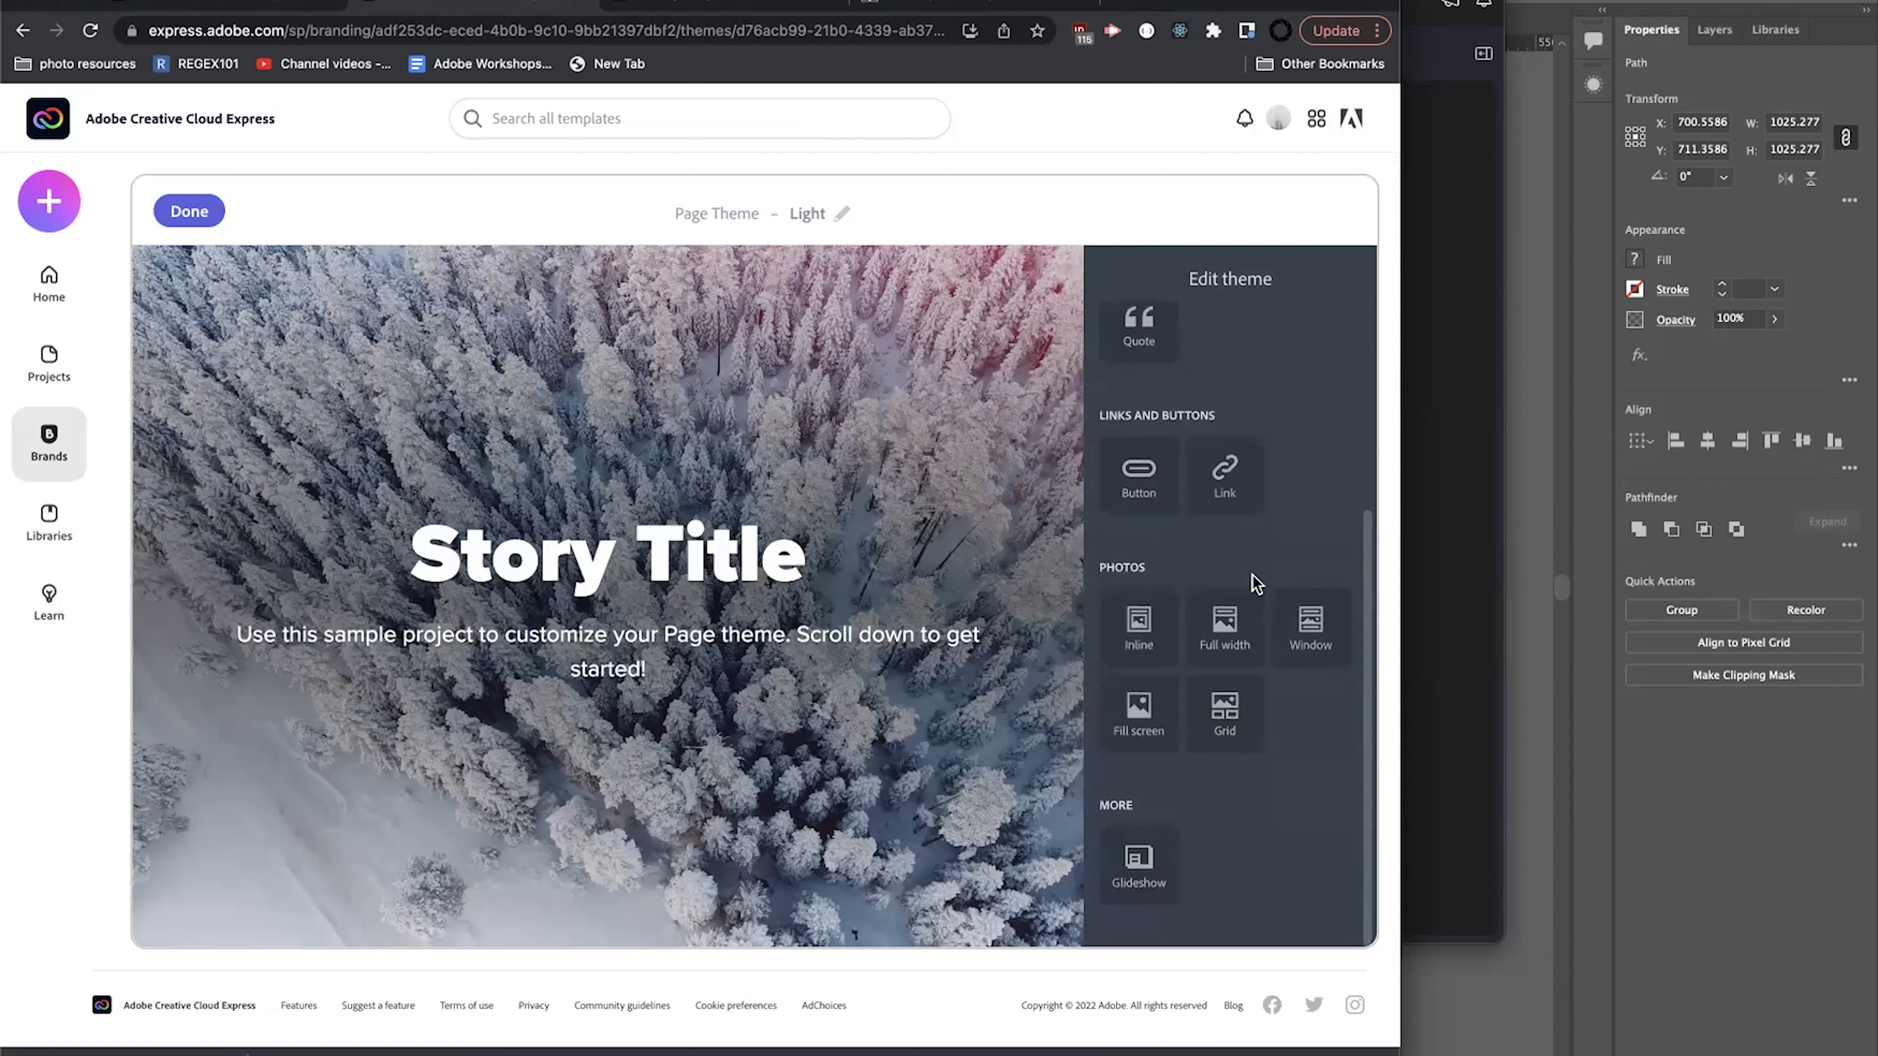
scroll(1256, 585, up, 2)
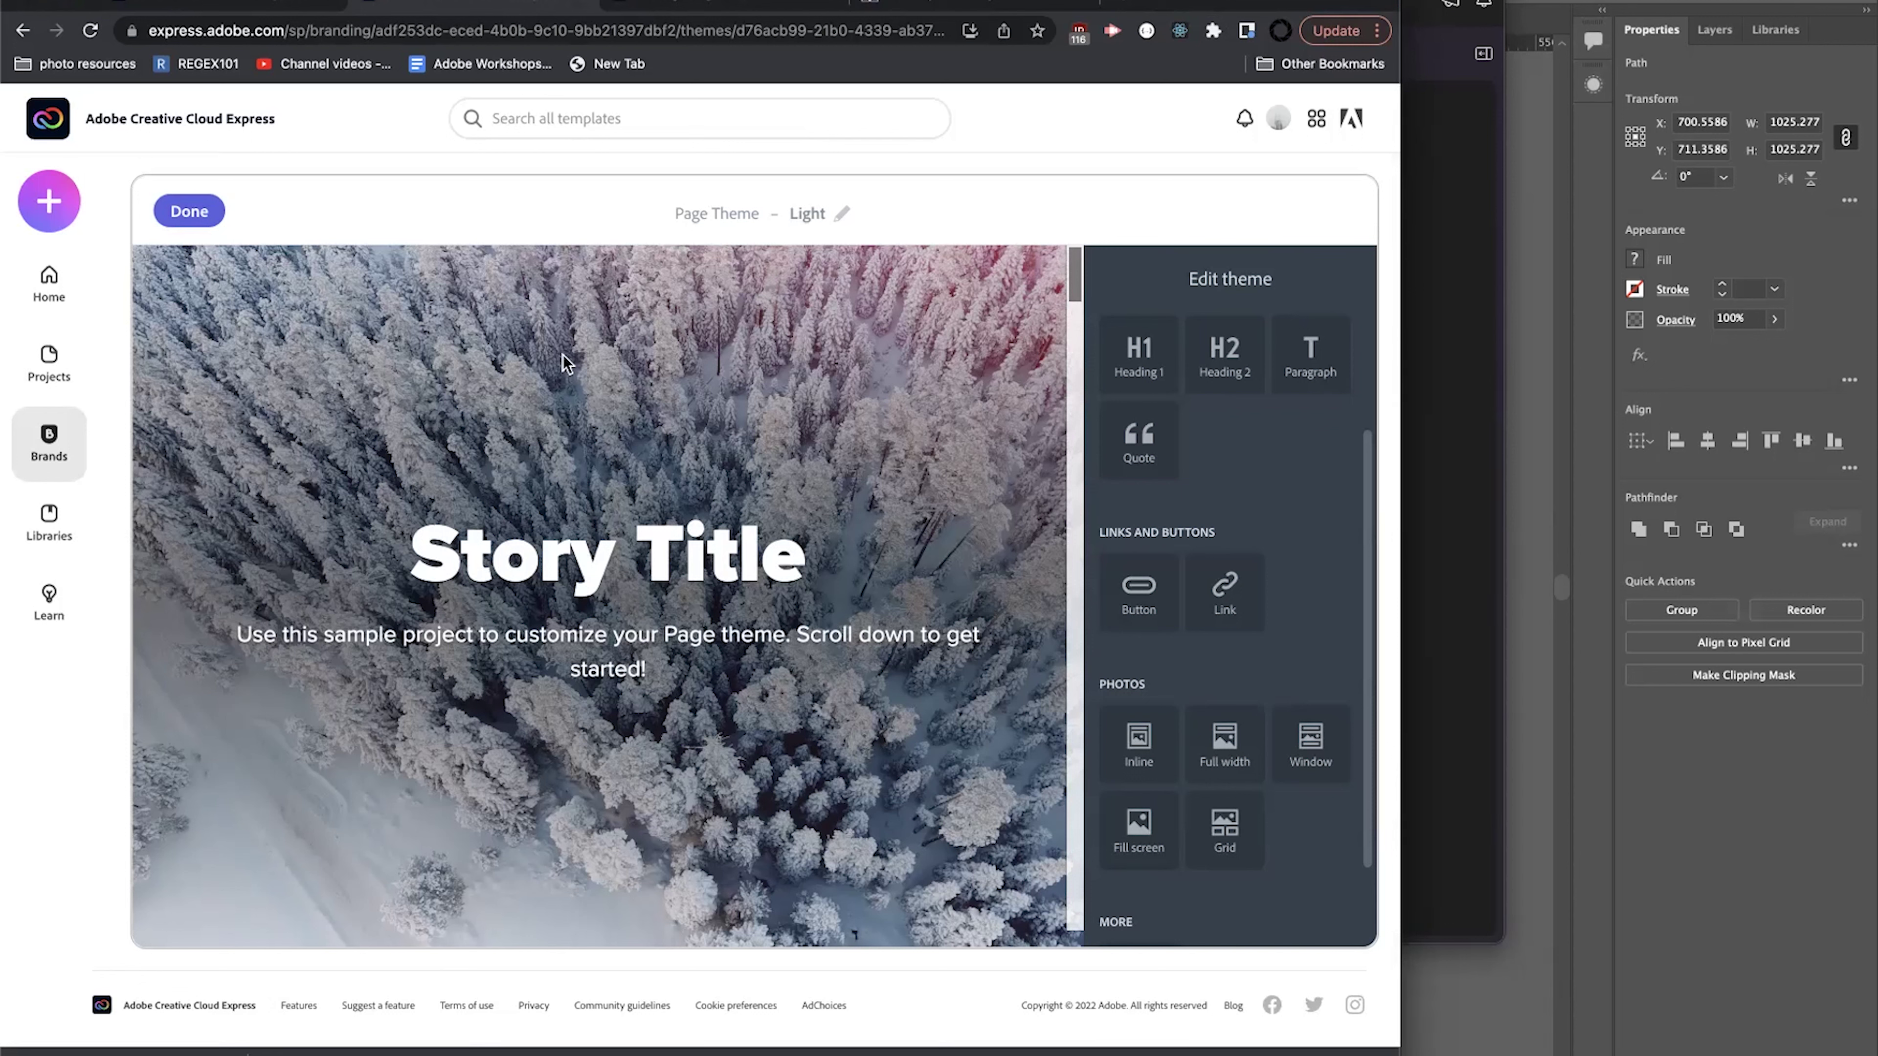
scroll(1105, 397, up, 5)
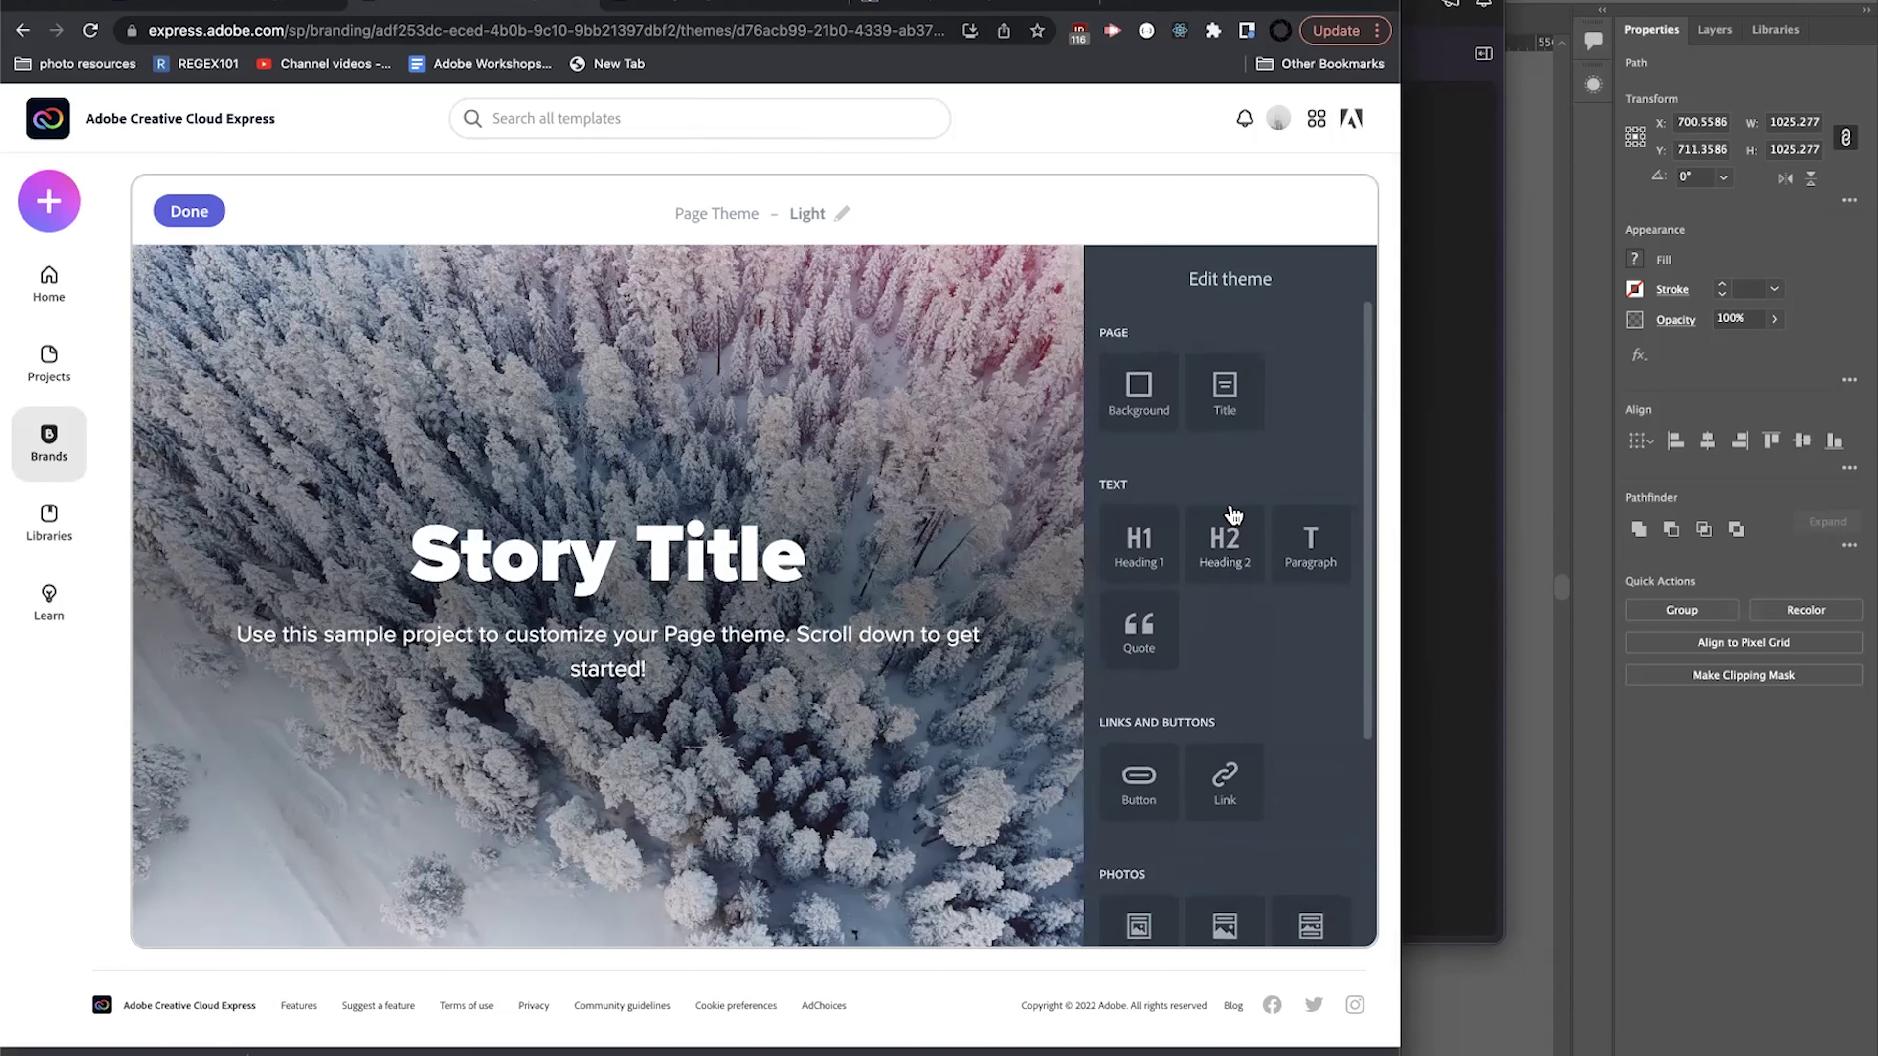
scroll(1277, 580, down, 5)
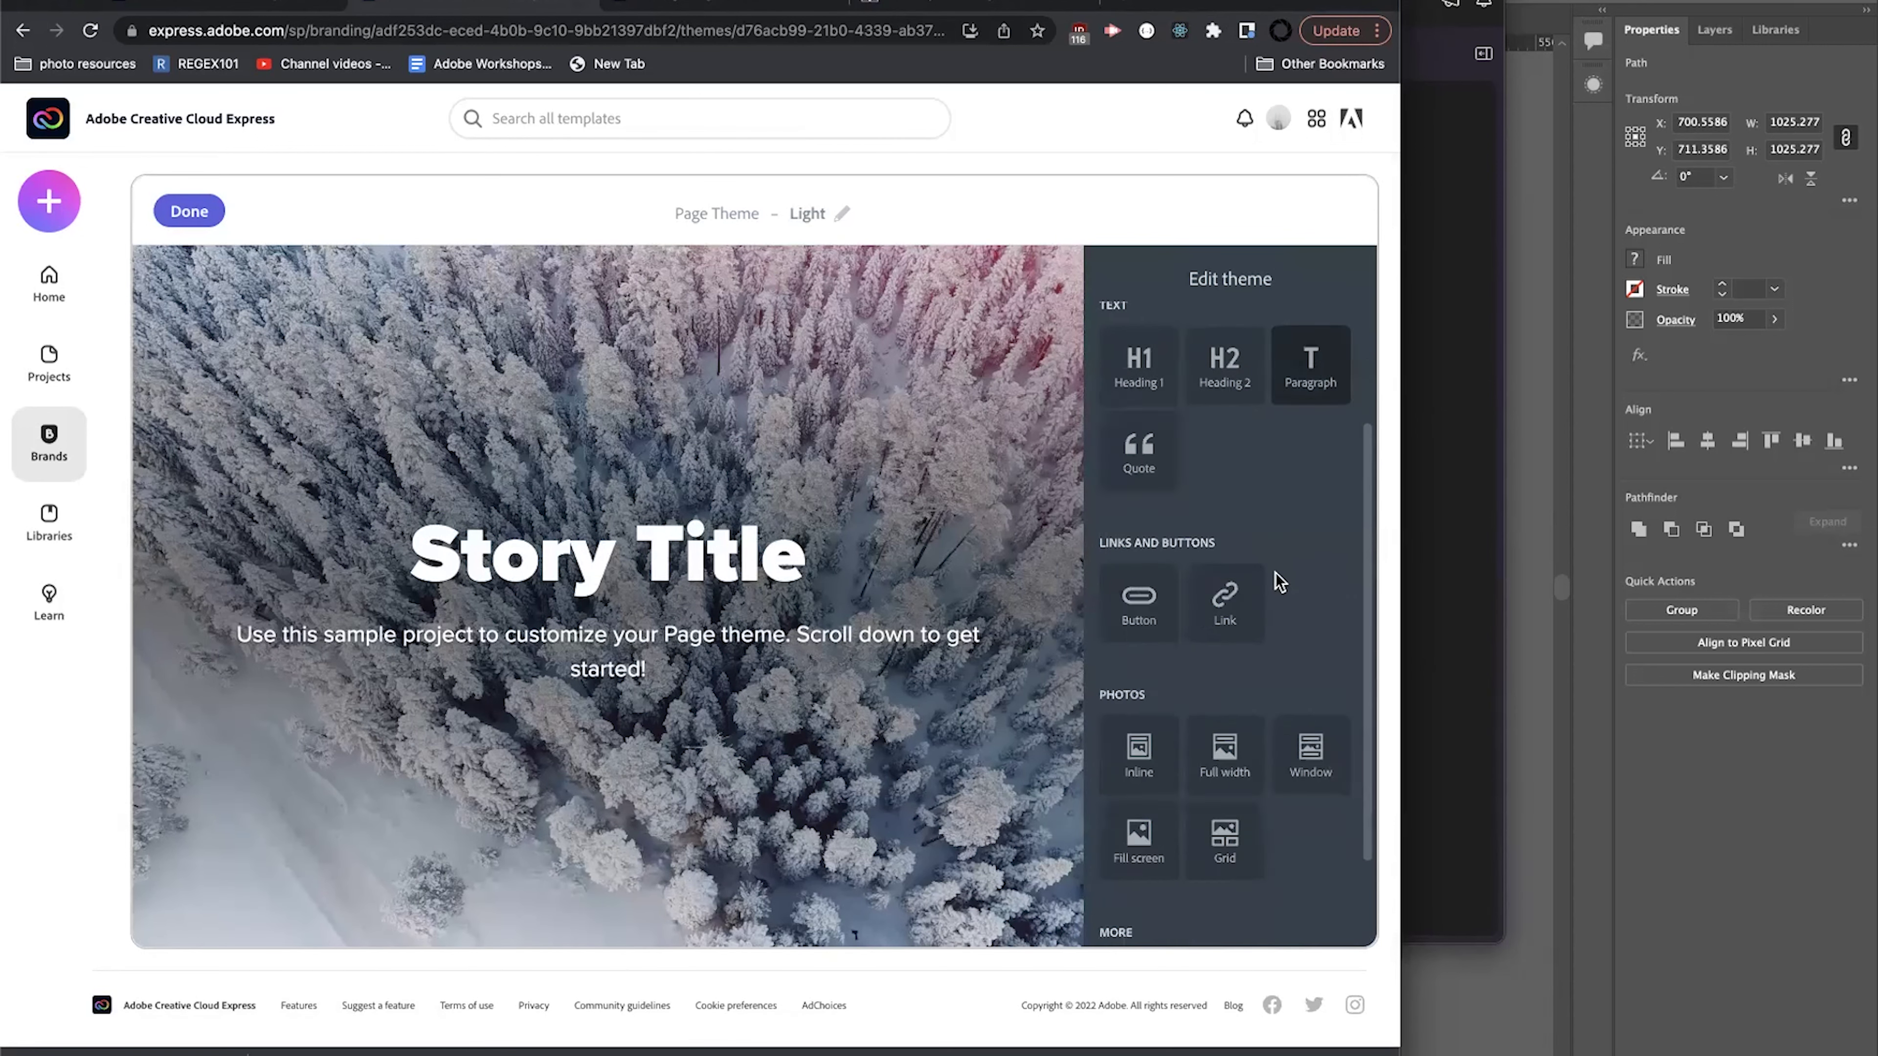
click(185, 211)
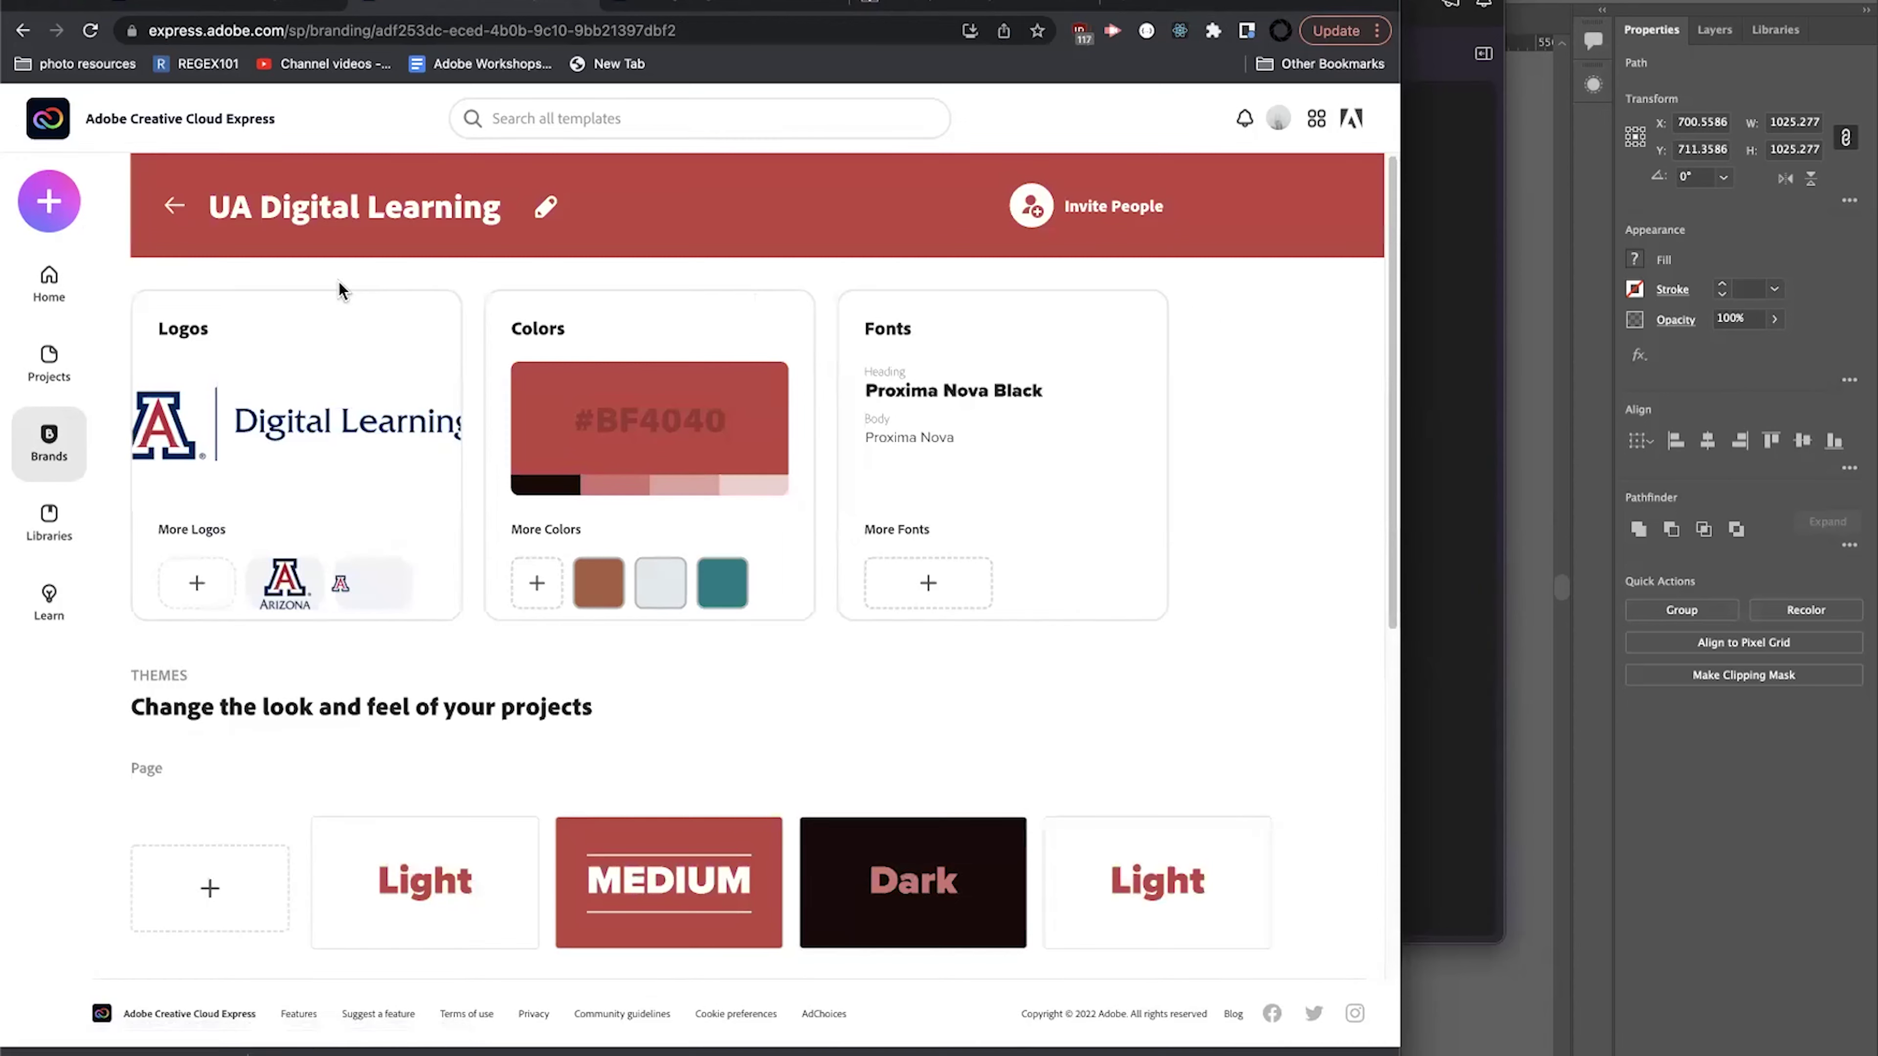
scroll(1057, 628, down, 8)
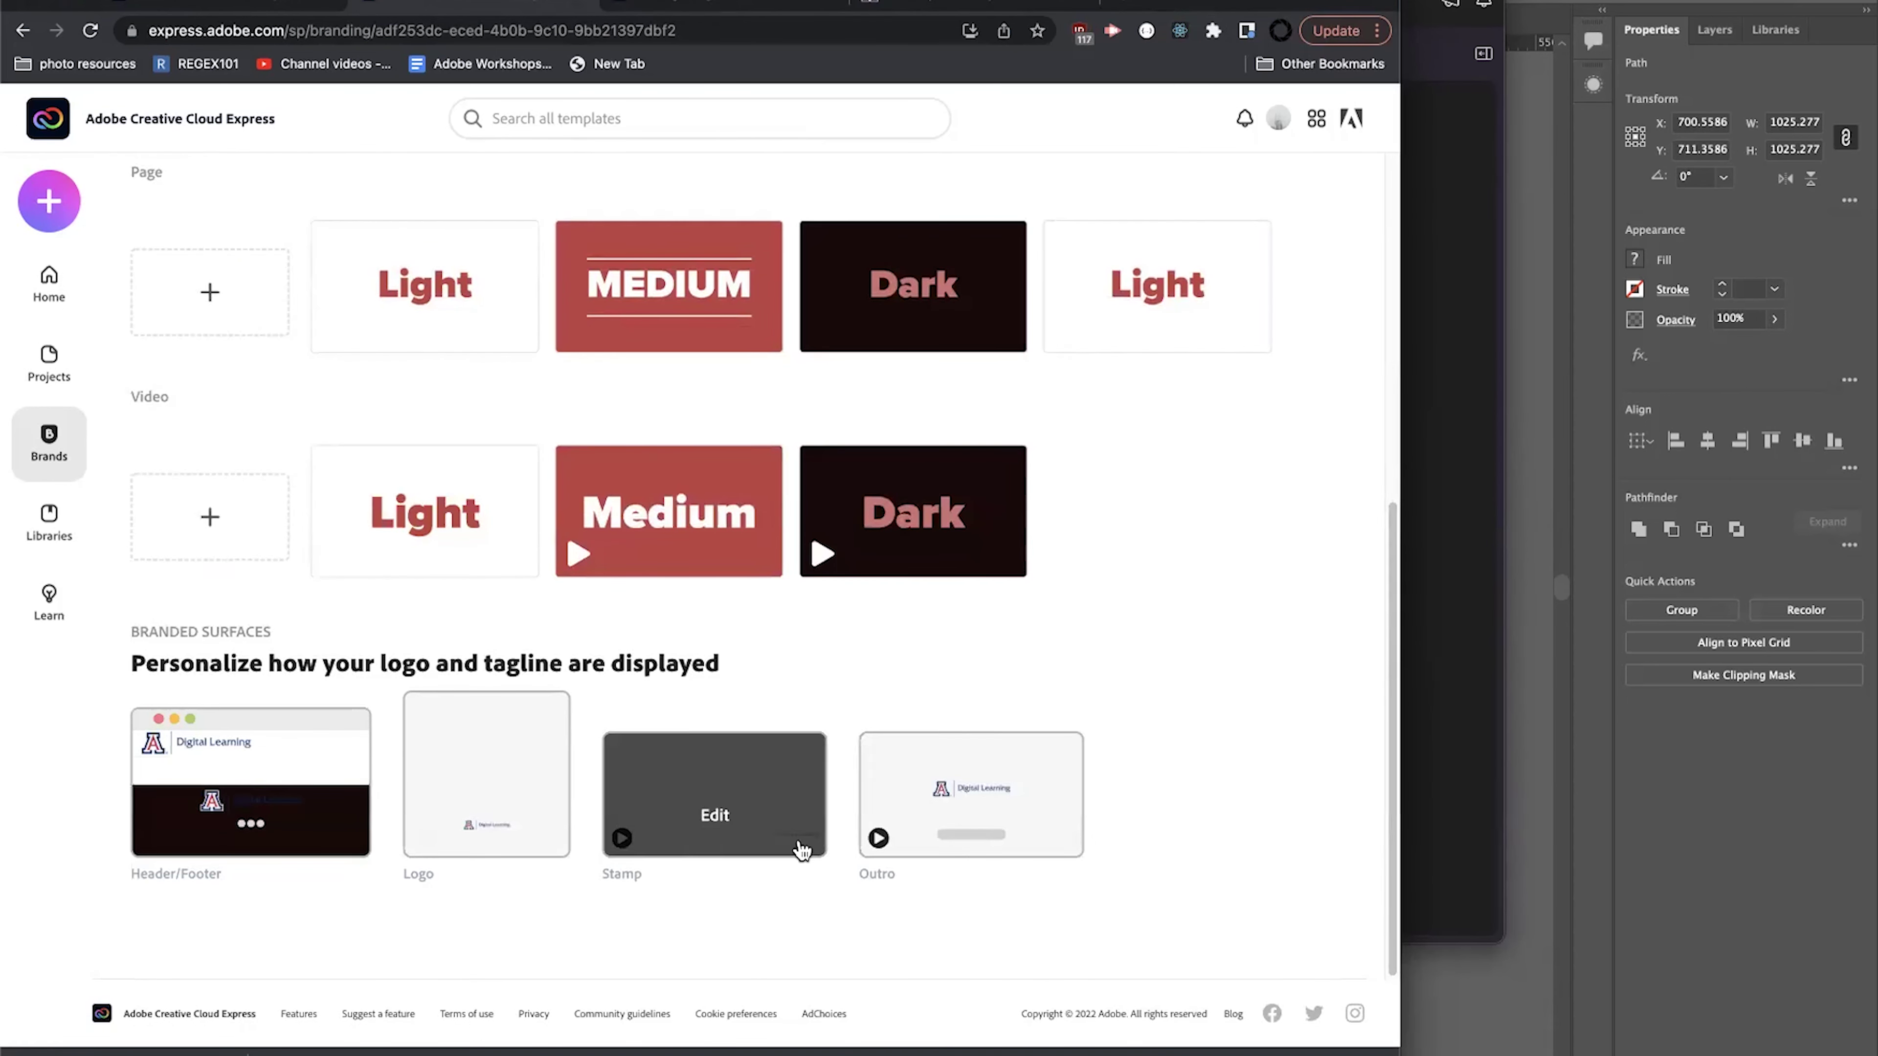
scroll(283, 459, up, 8)
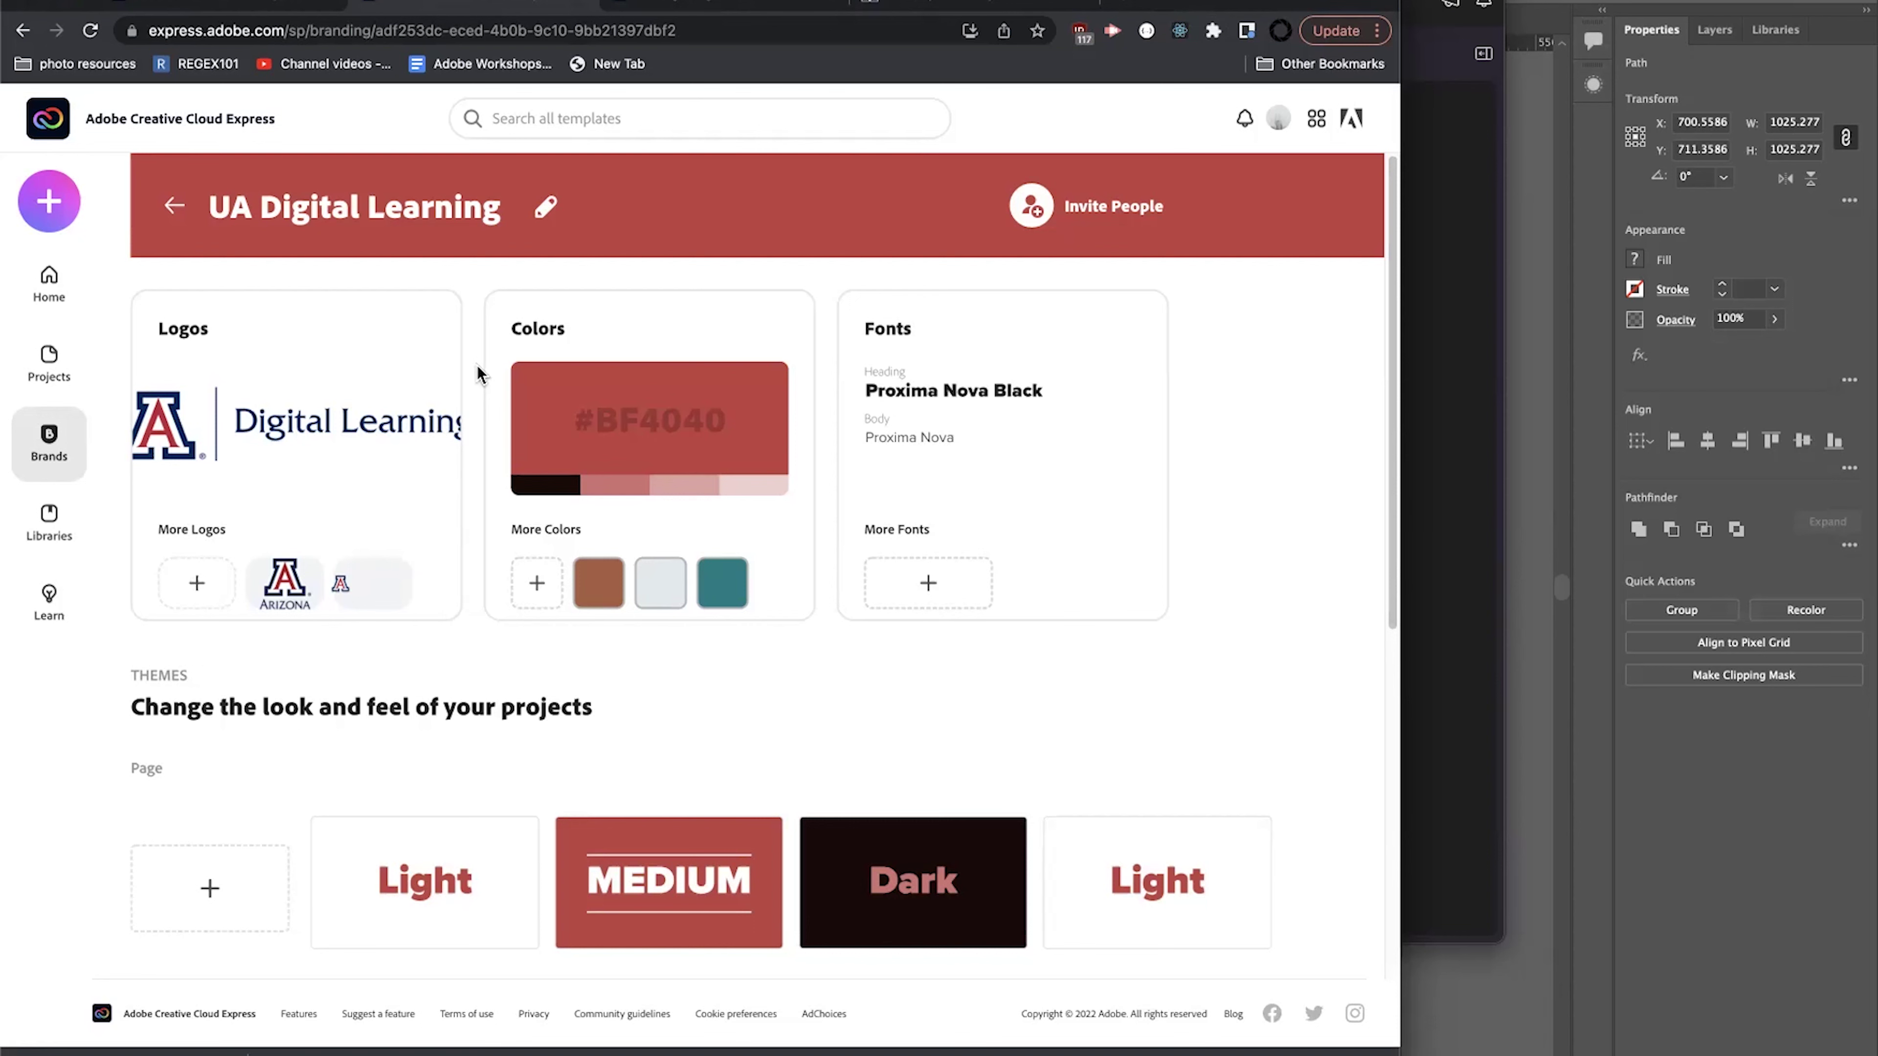
Search the web for "ccx logo builder" and launch the Logo Maker from Adobe Express's free logo maker page.
key(super+t)
text(ccx logo)
key(Return)
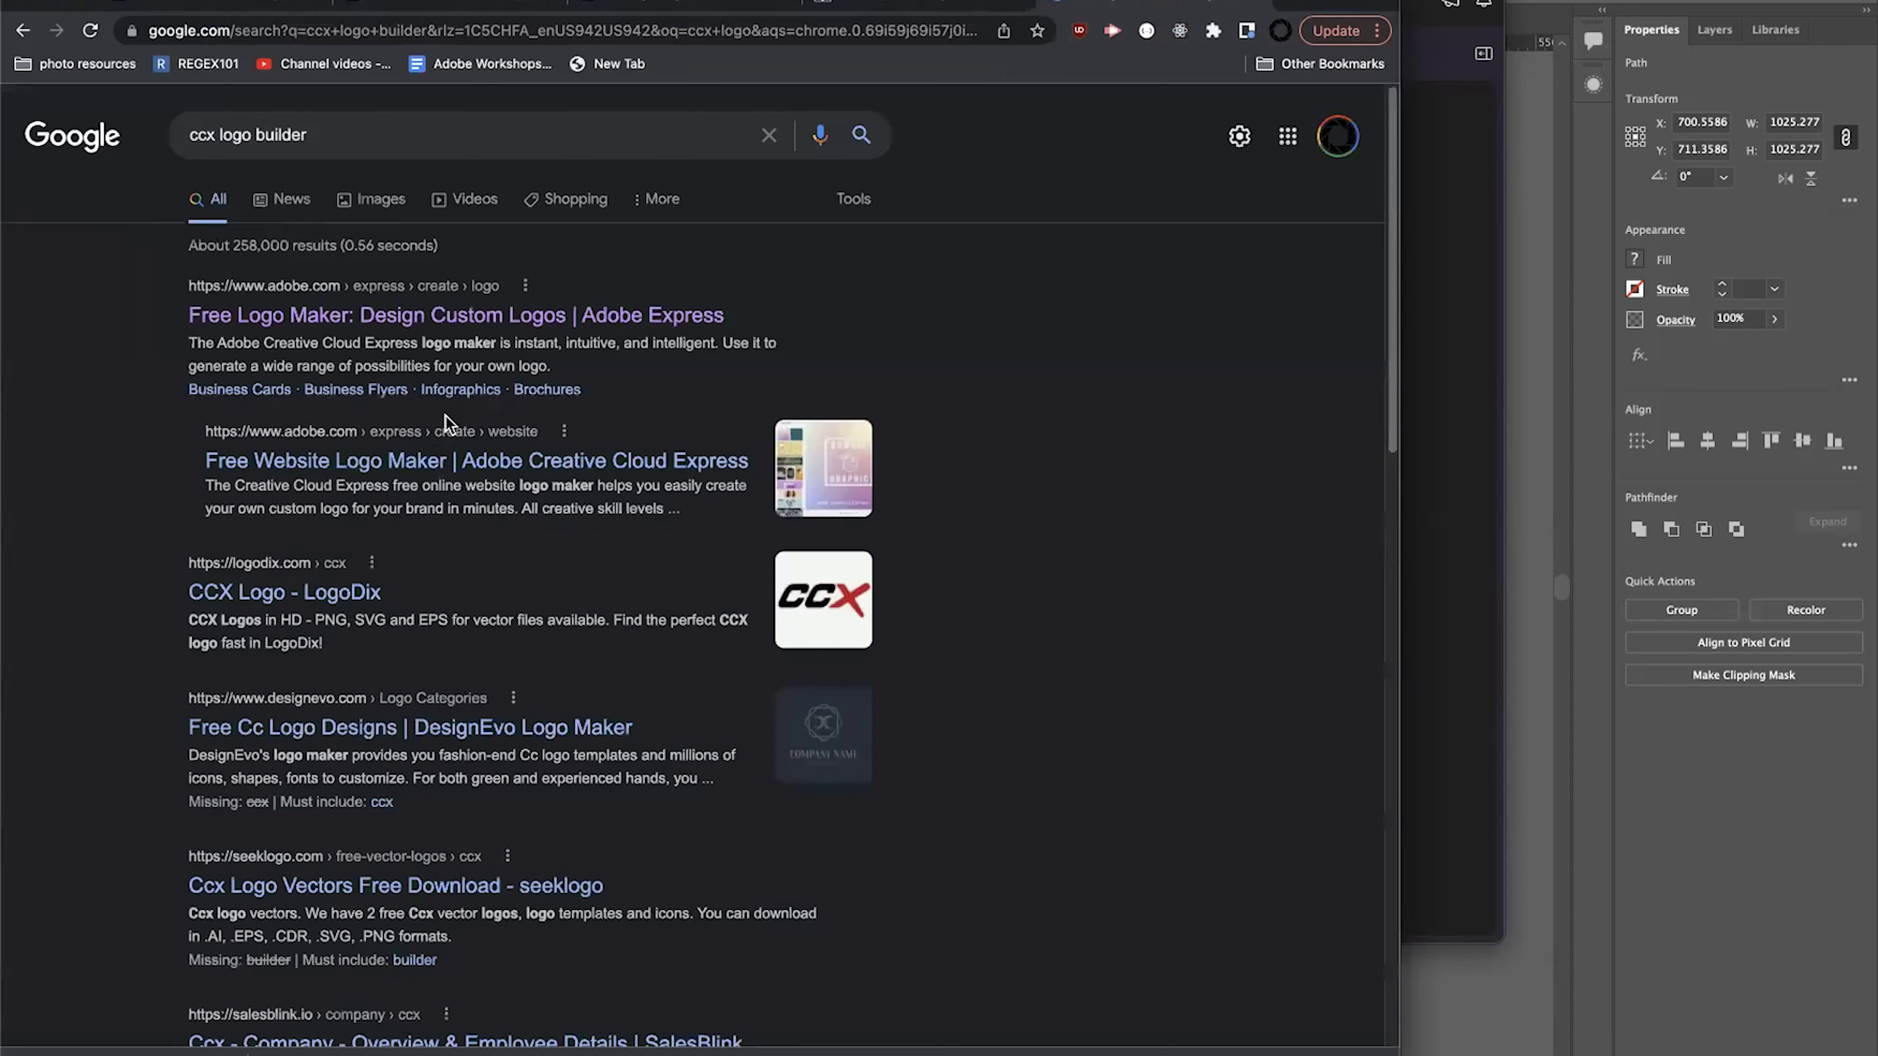
click(246, 313)
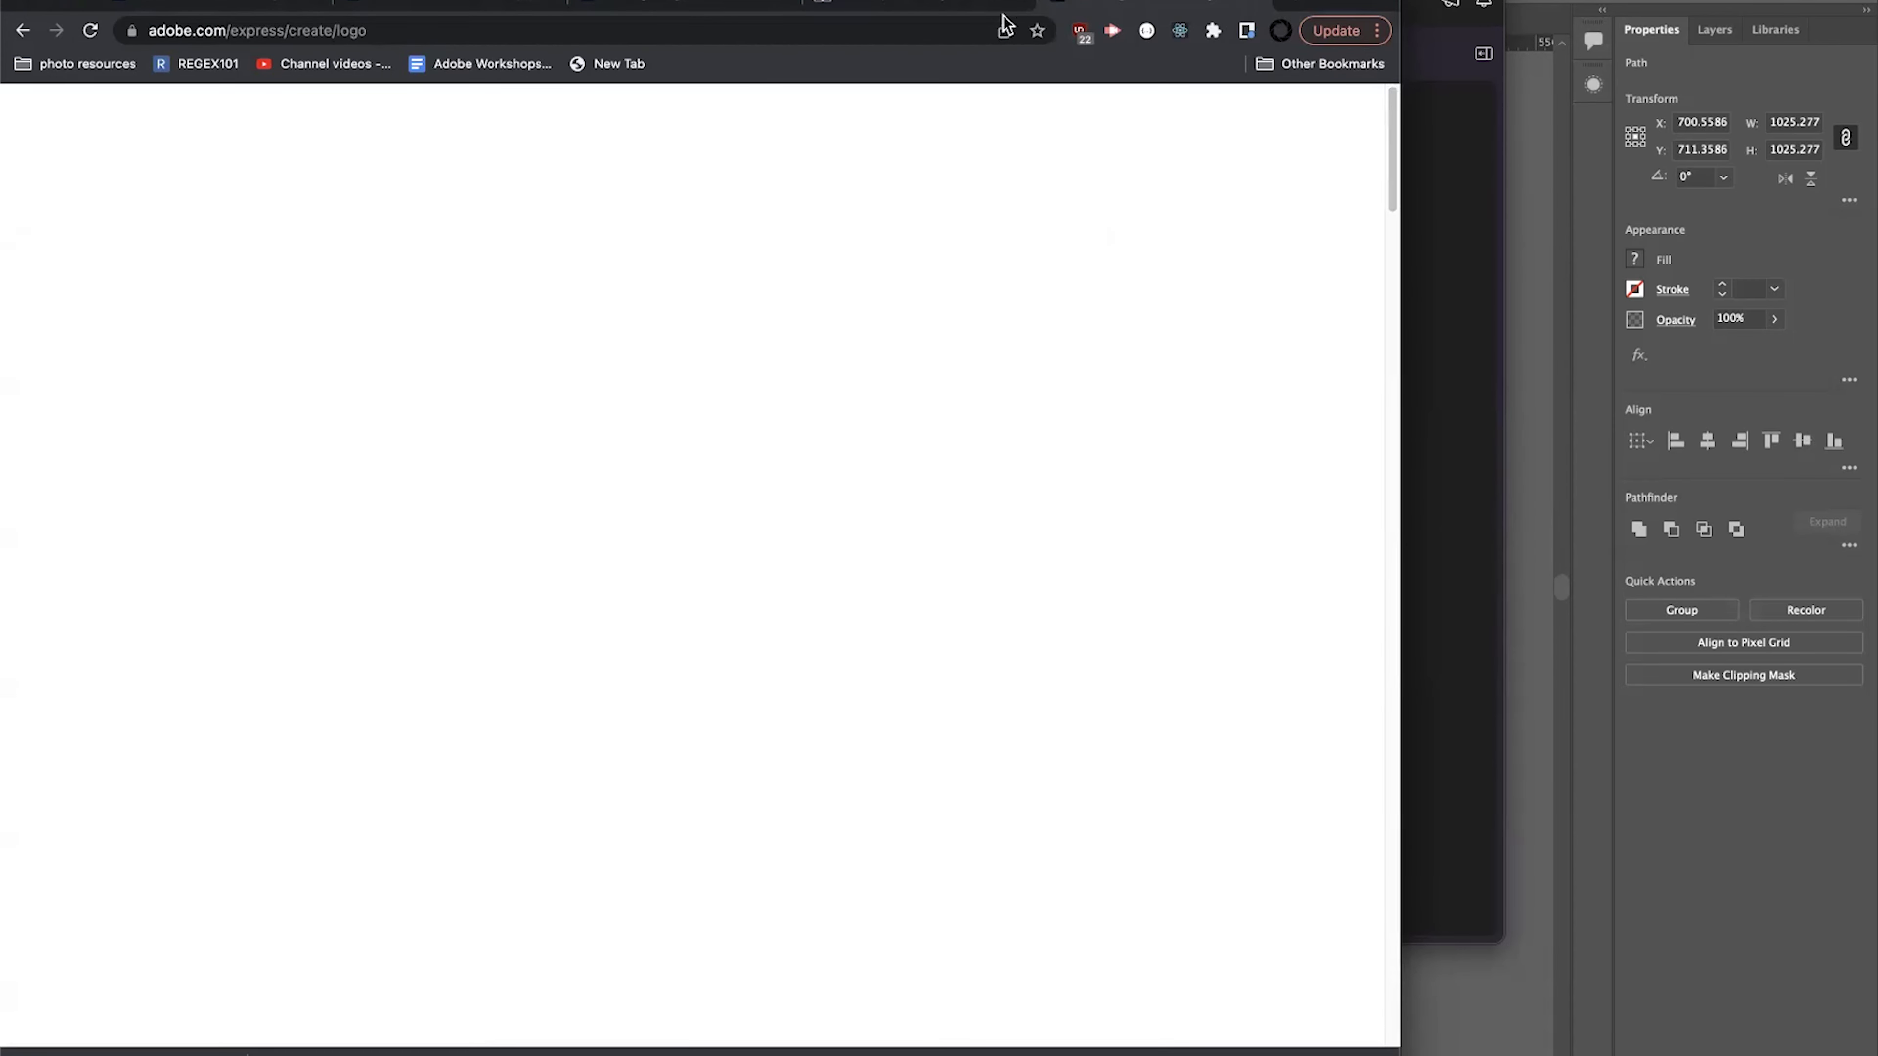
click(381, 668)
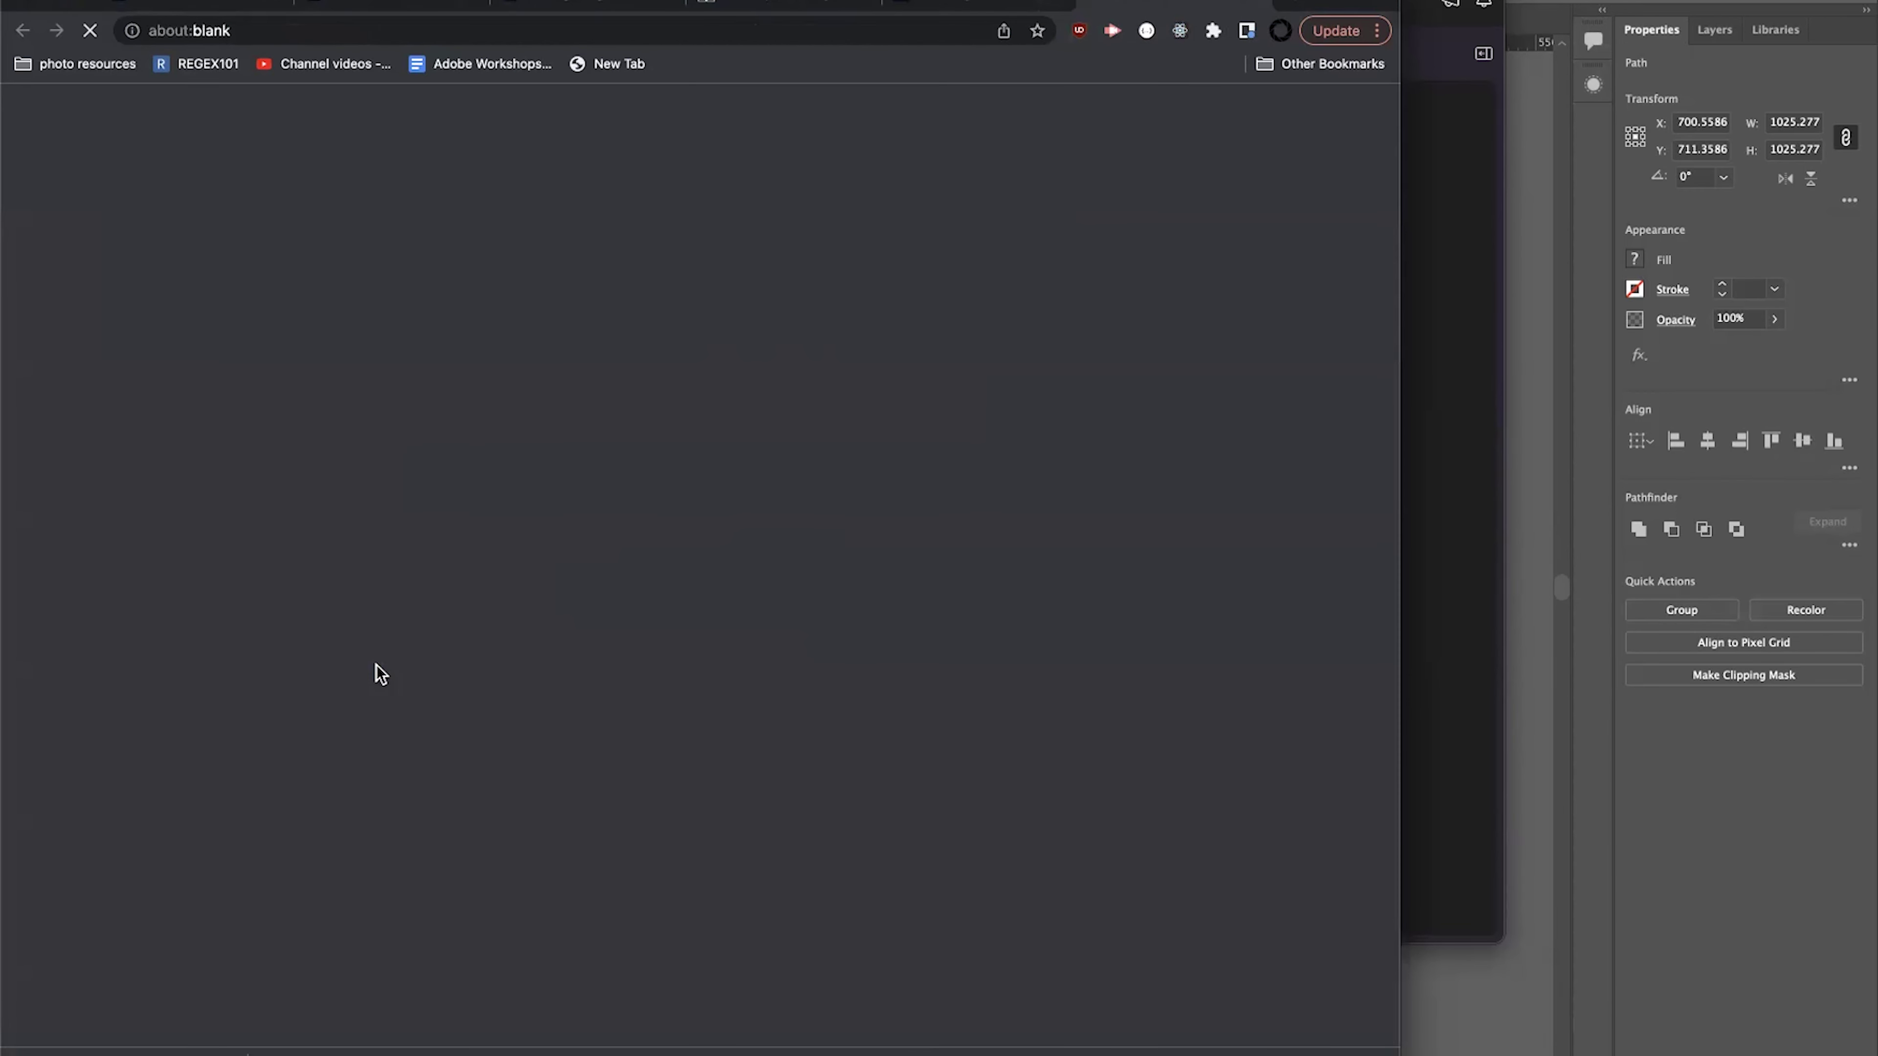
Describe the logo as a cactus business called "Big Cactus" with the slogan "Spines for All", and continue to the style choice.
click(653, 384)
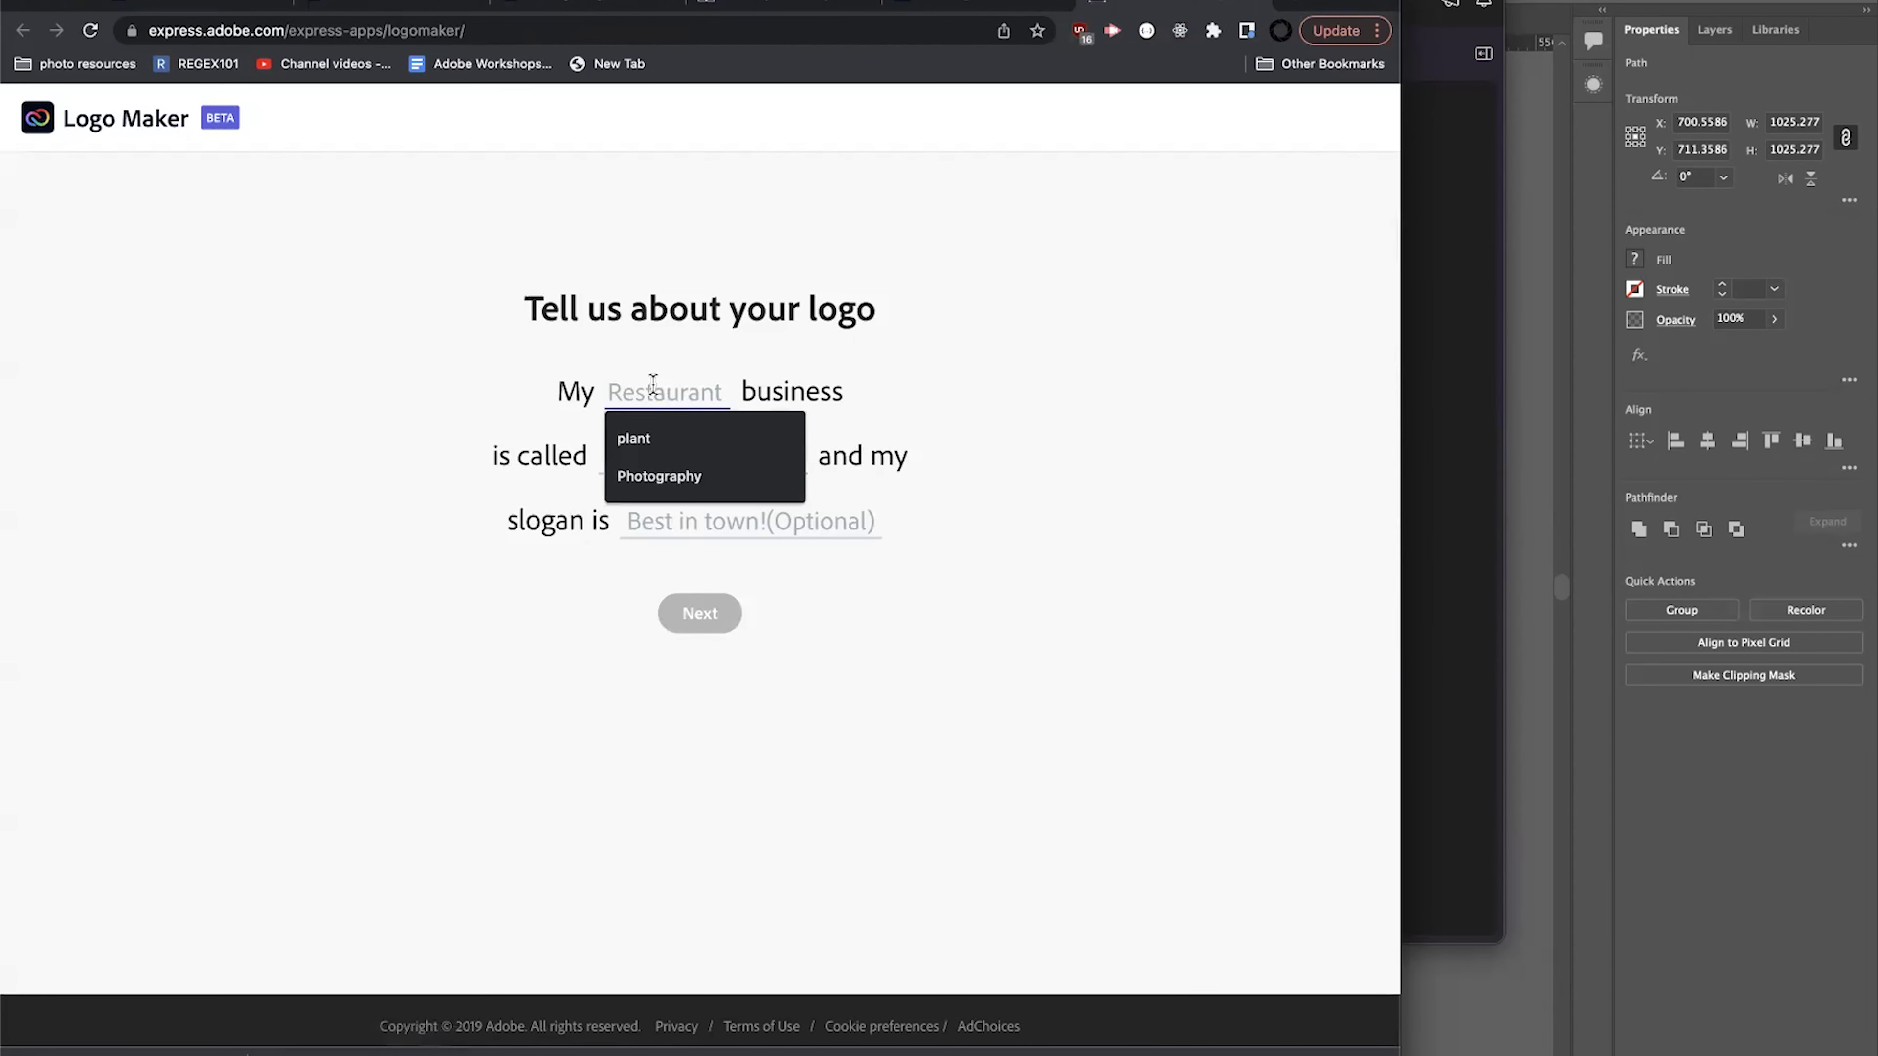
text(cactus)
key(Tab)
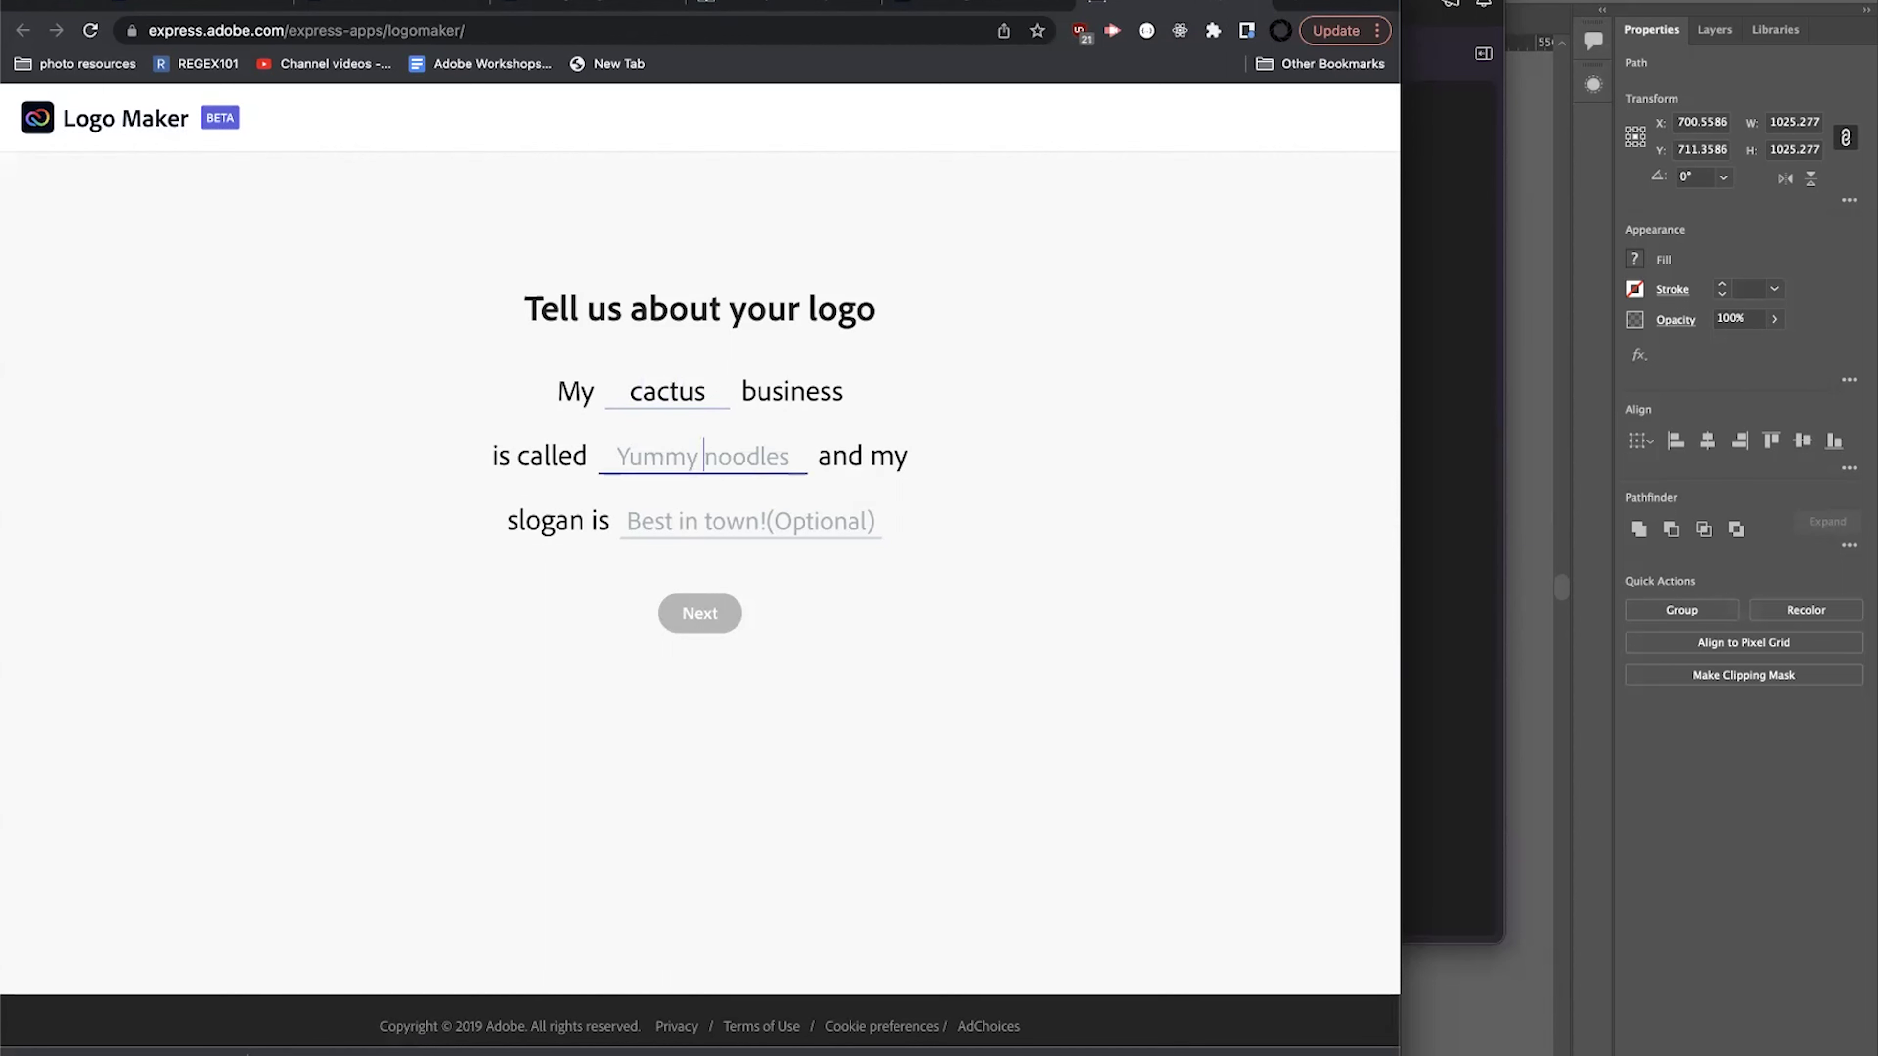
text(Big Cactus)
key(Tab)
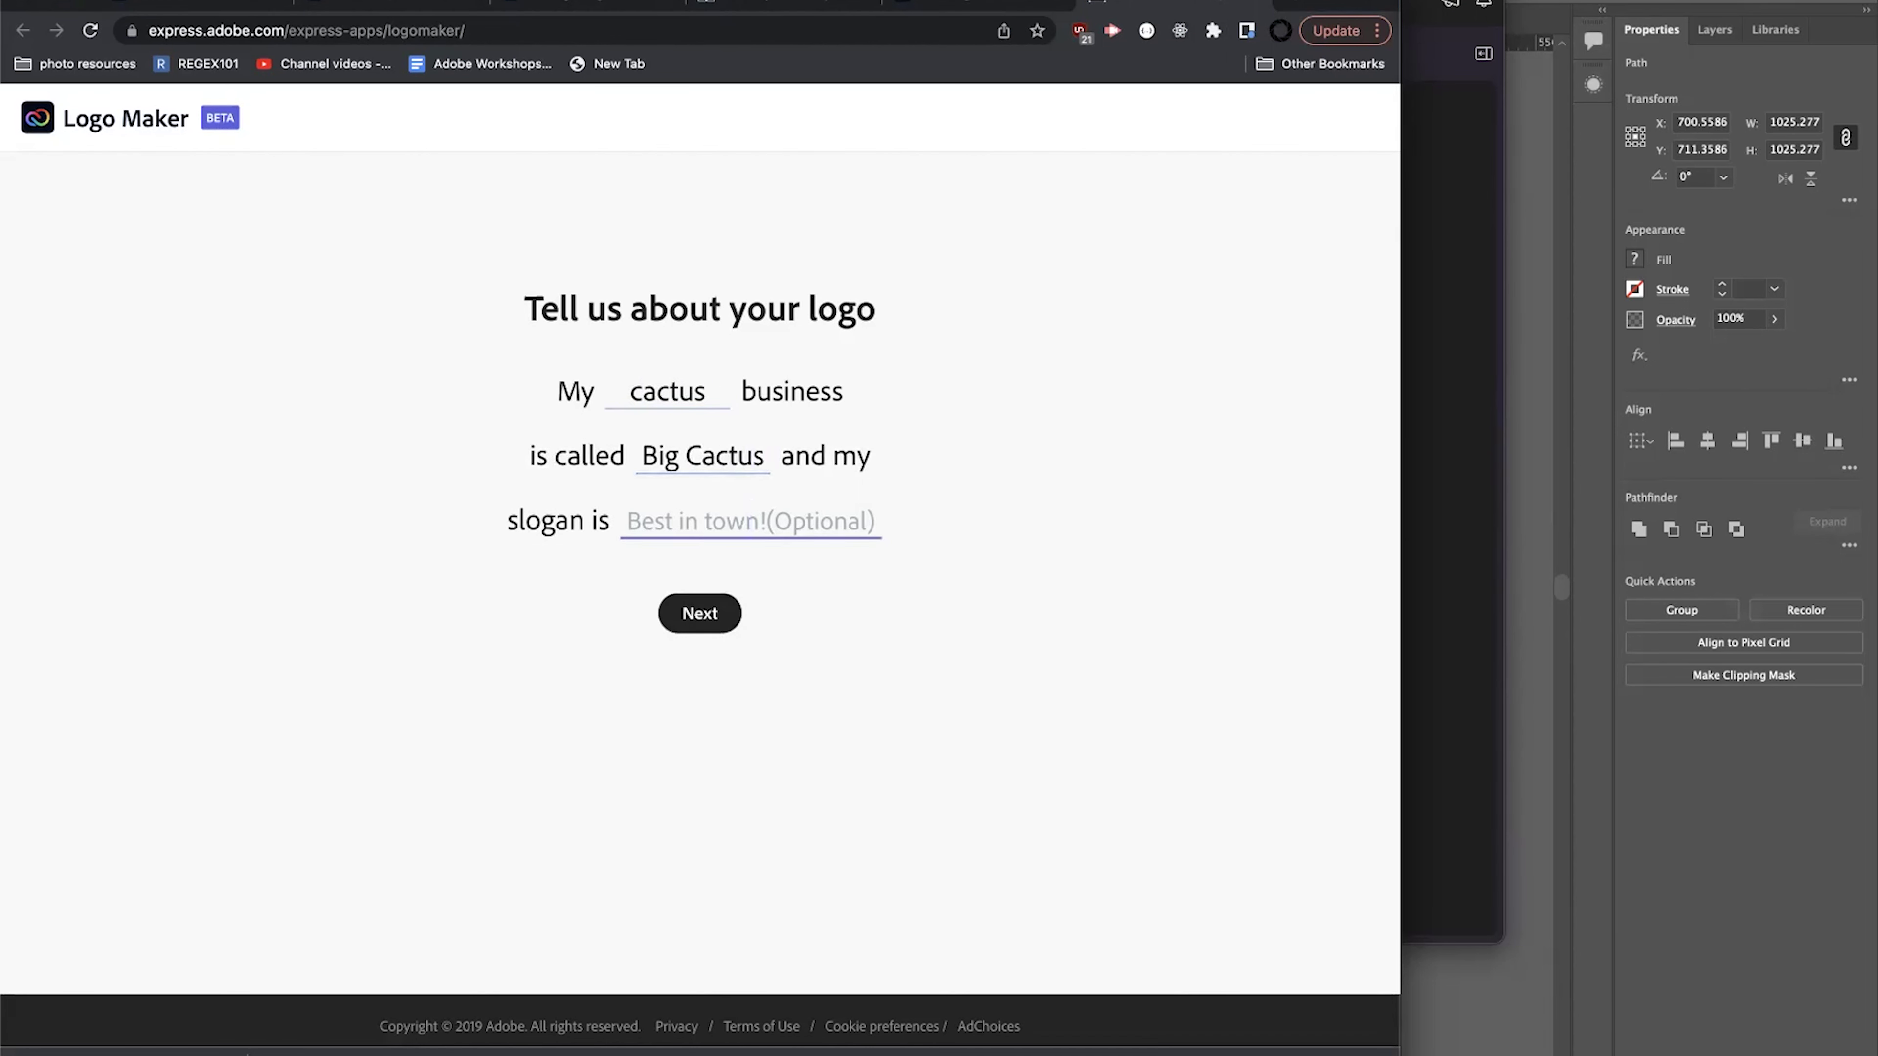
text(SPpines for ALl;)
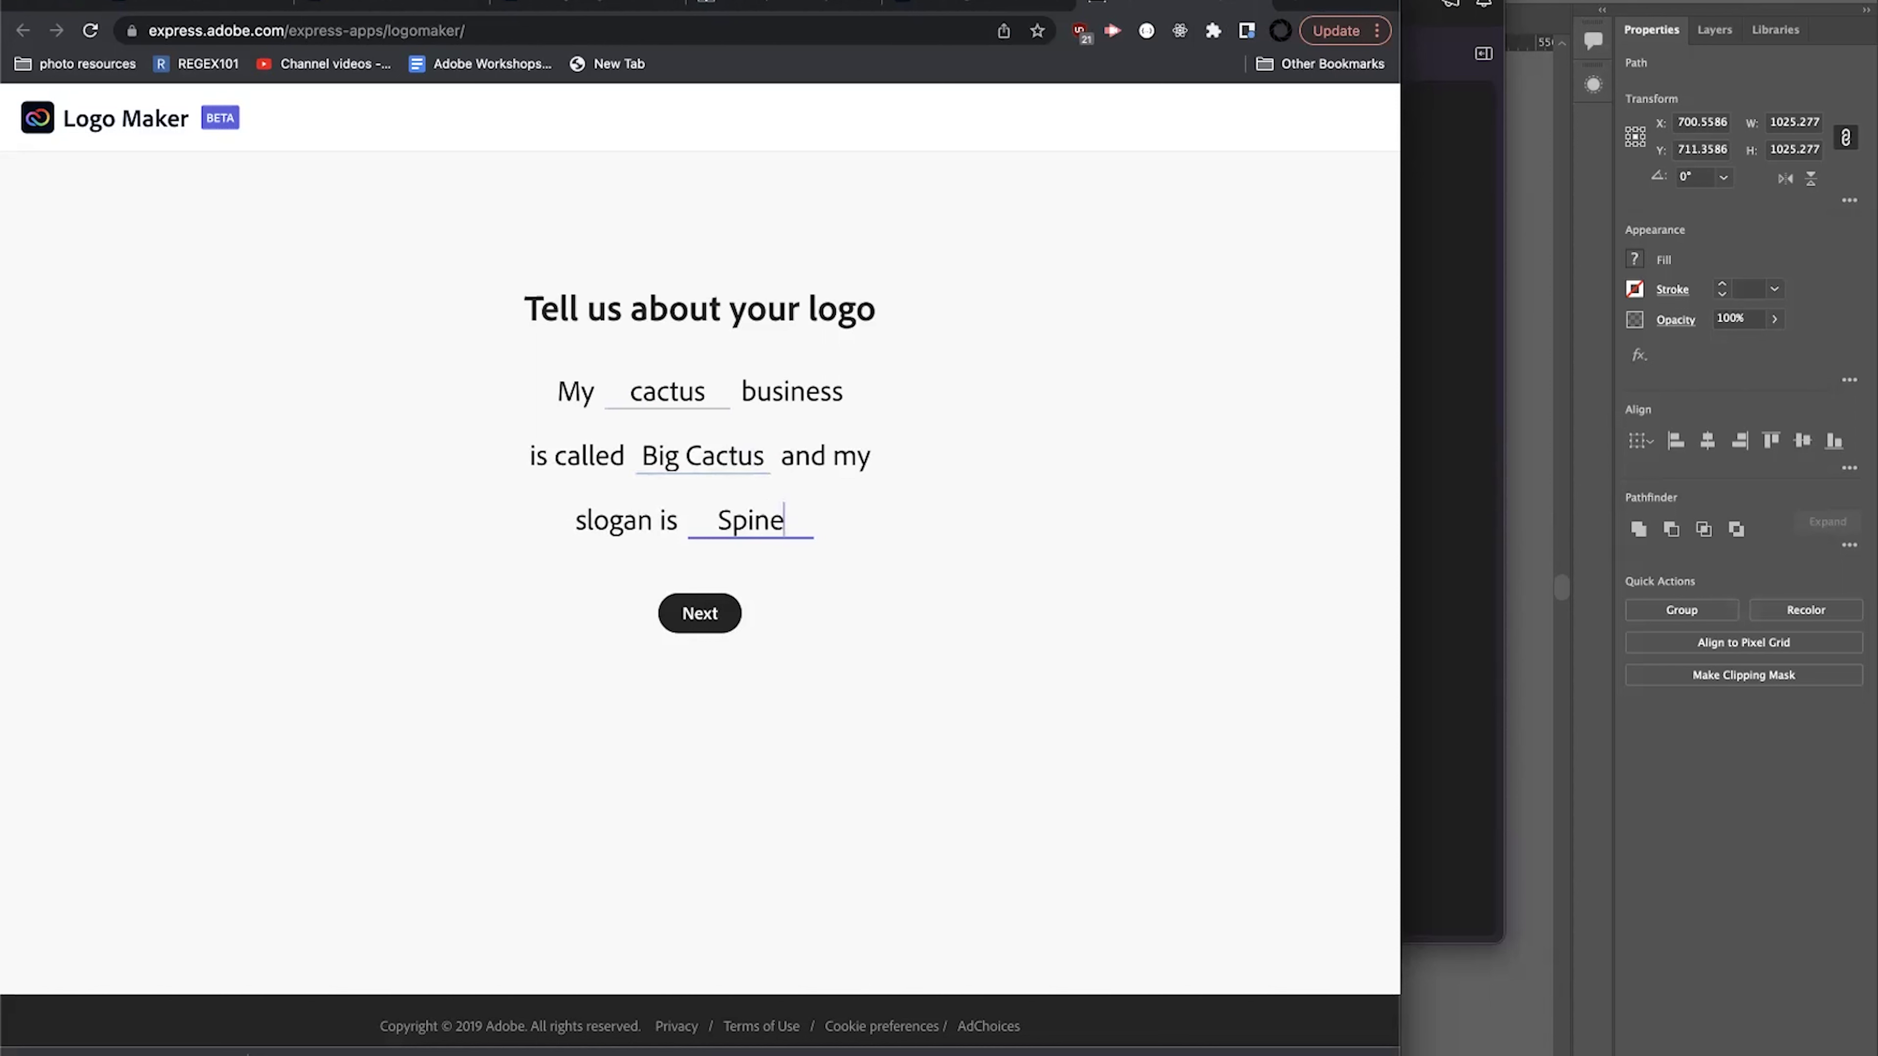
key(BackSpace)
key(BackSpace)
key(BackSpace)
text(ll.)
click(699, 613)
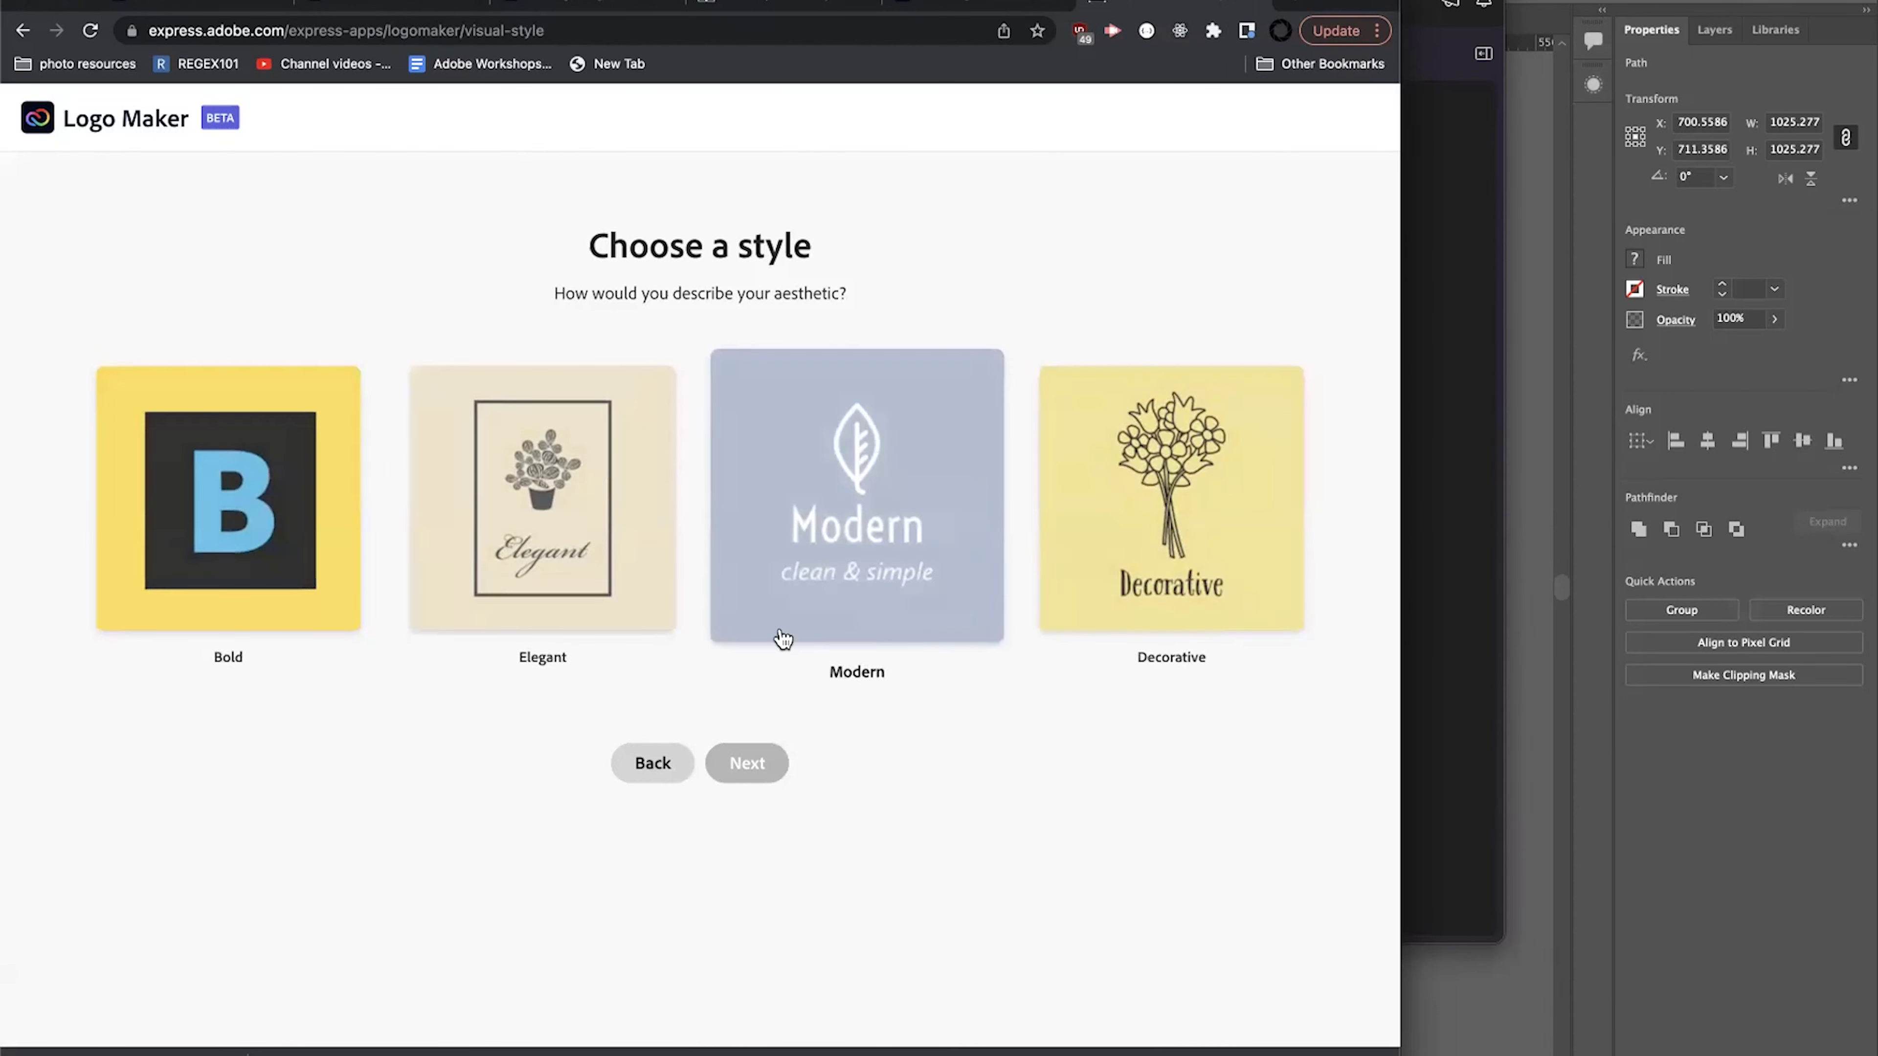
Choose the Elegant style and a solid black potted cactus icon for the logo, and generate the logo options.
click(539, 496)
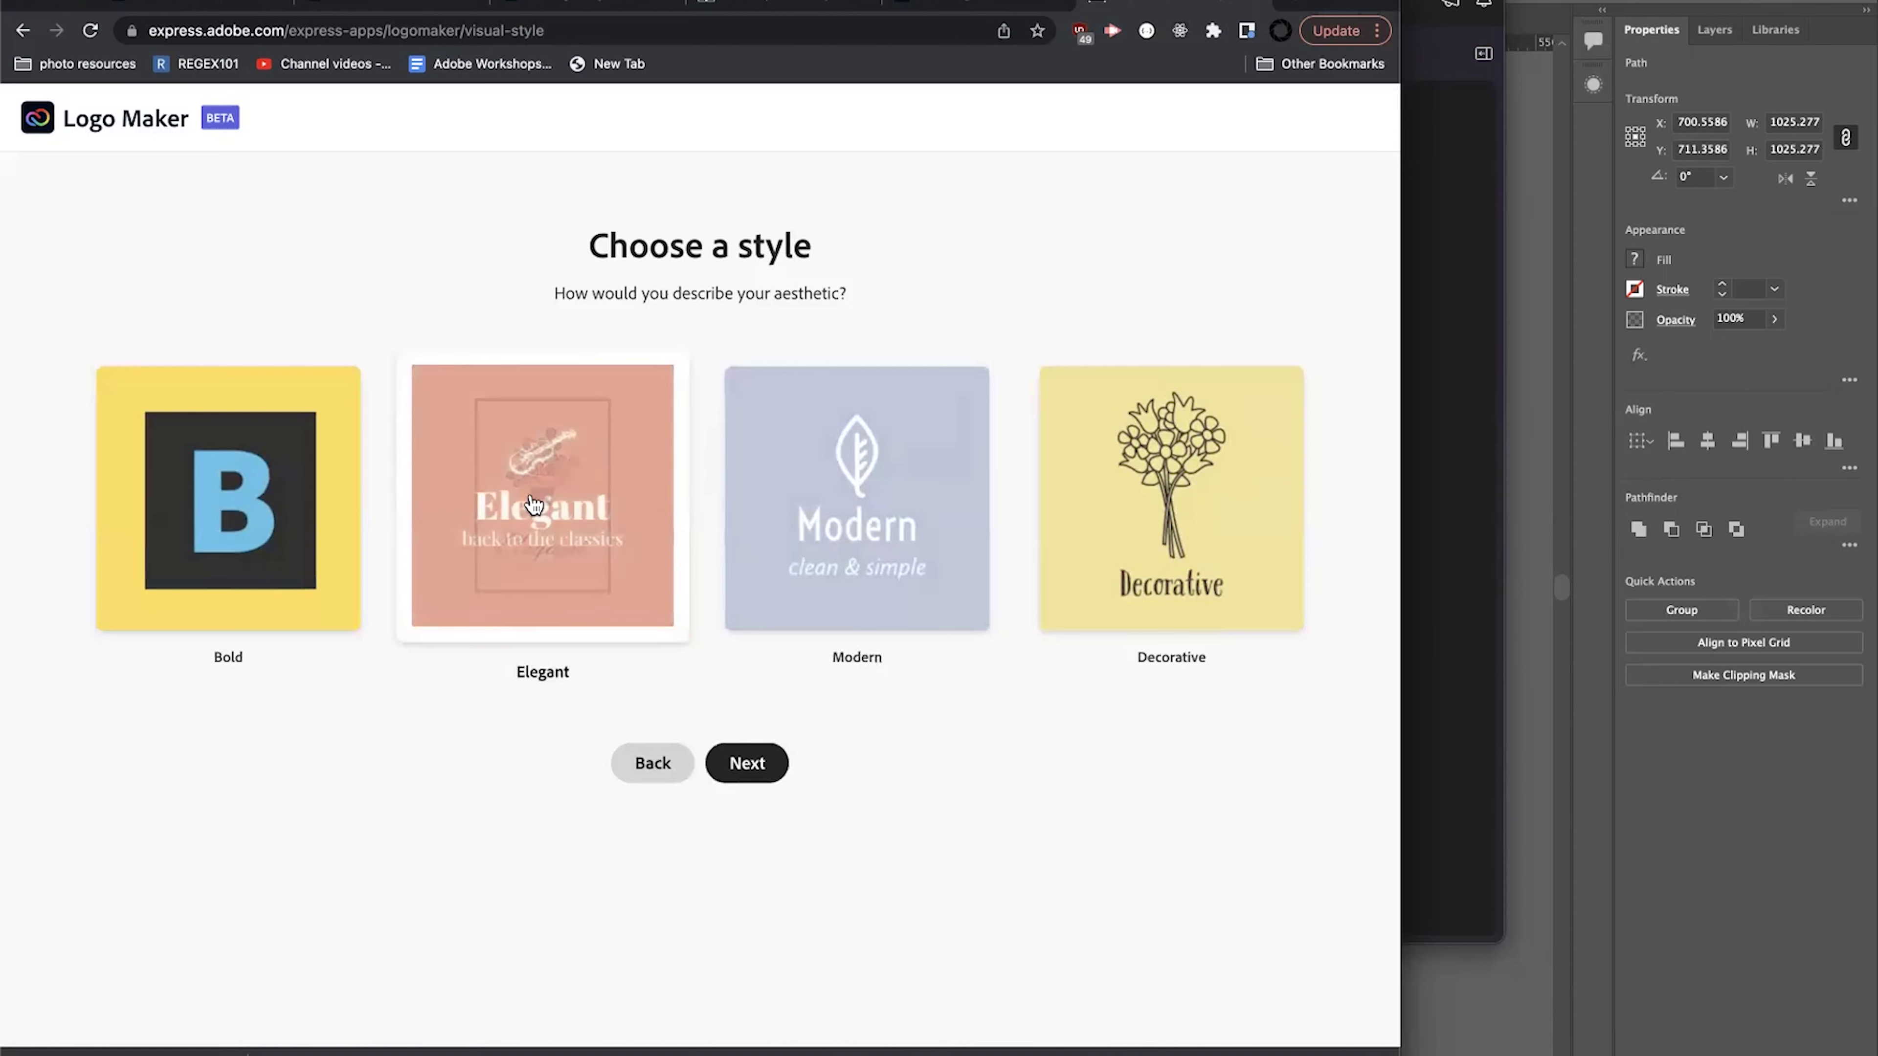
click(744, 769)
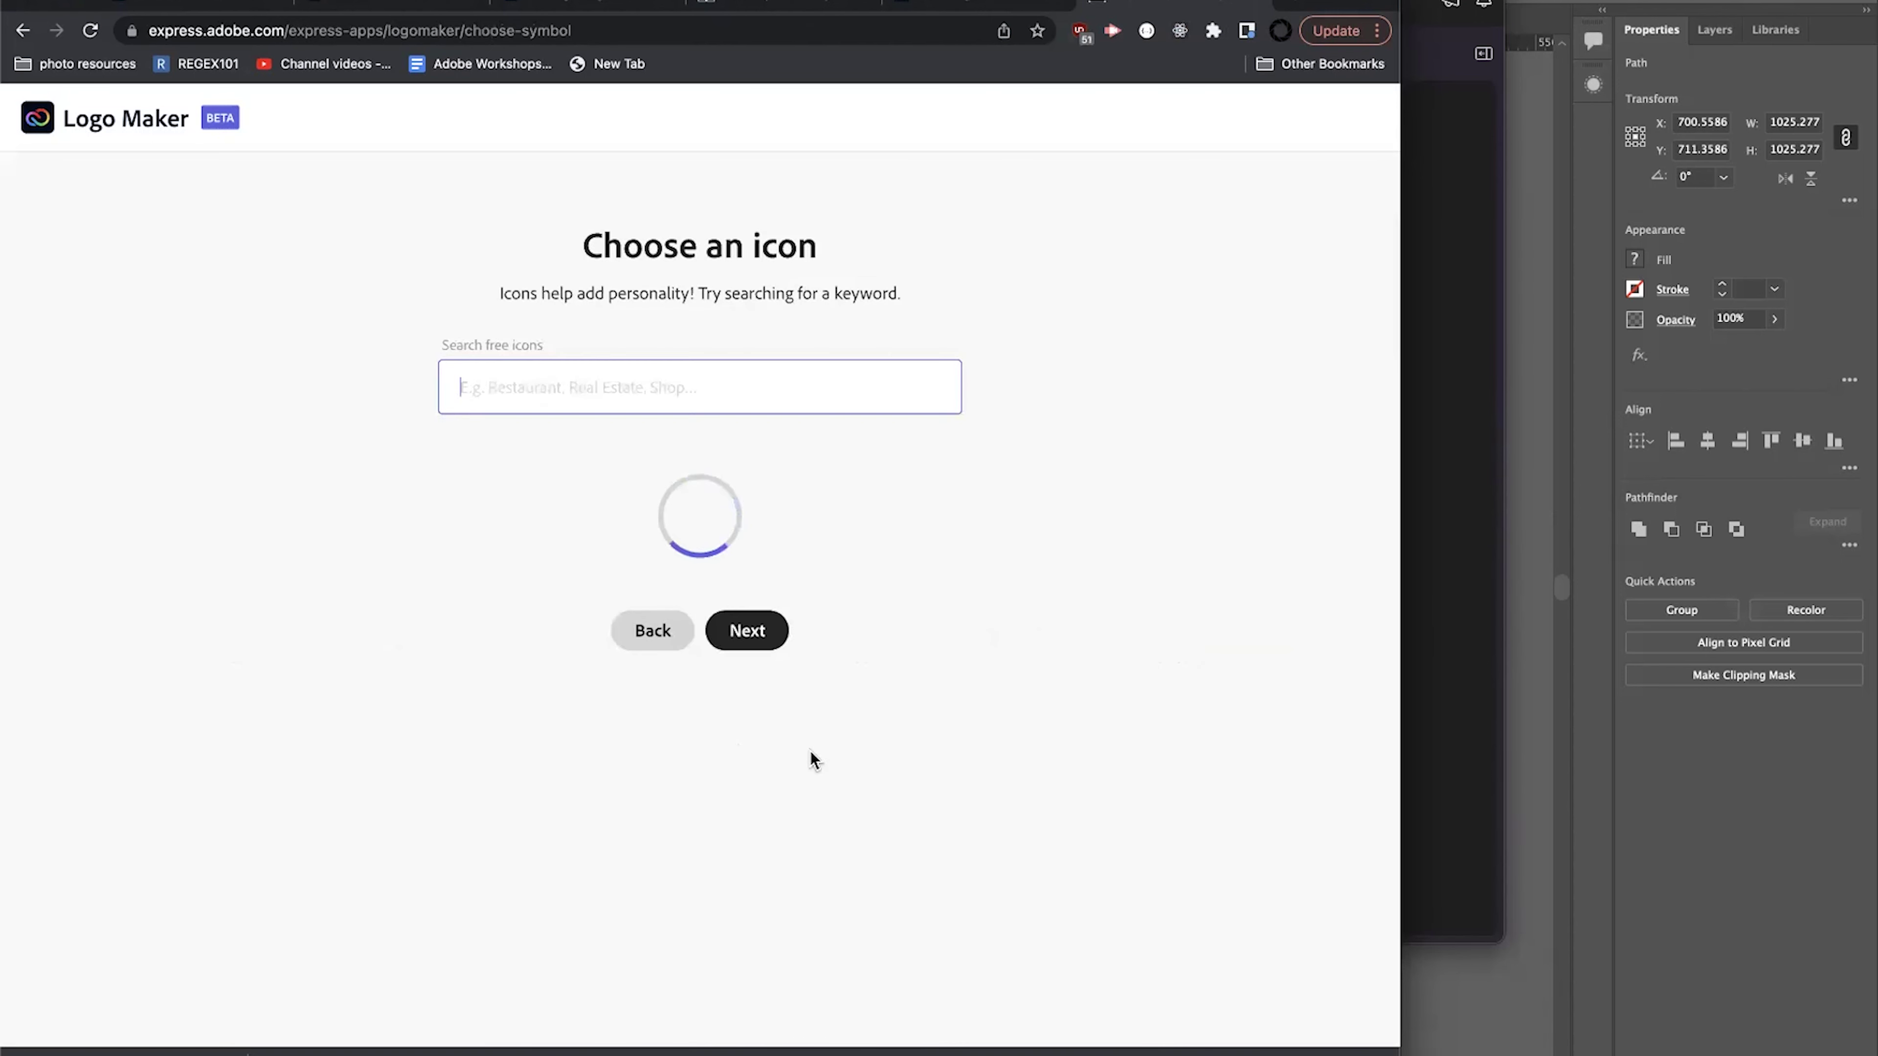
scroll(894, 672, down, 2)
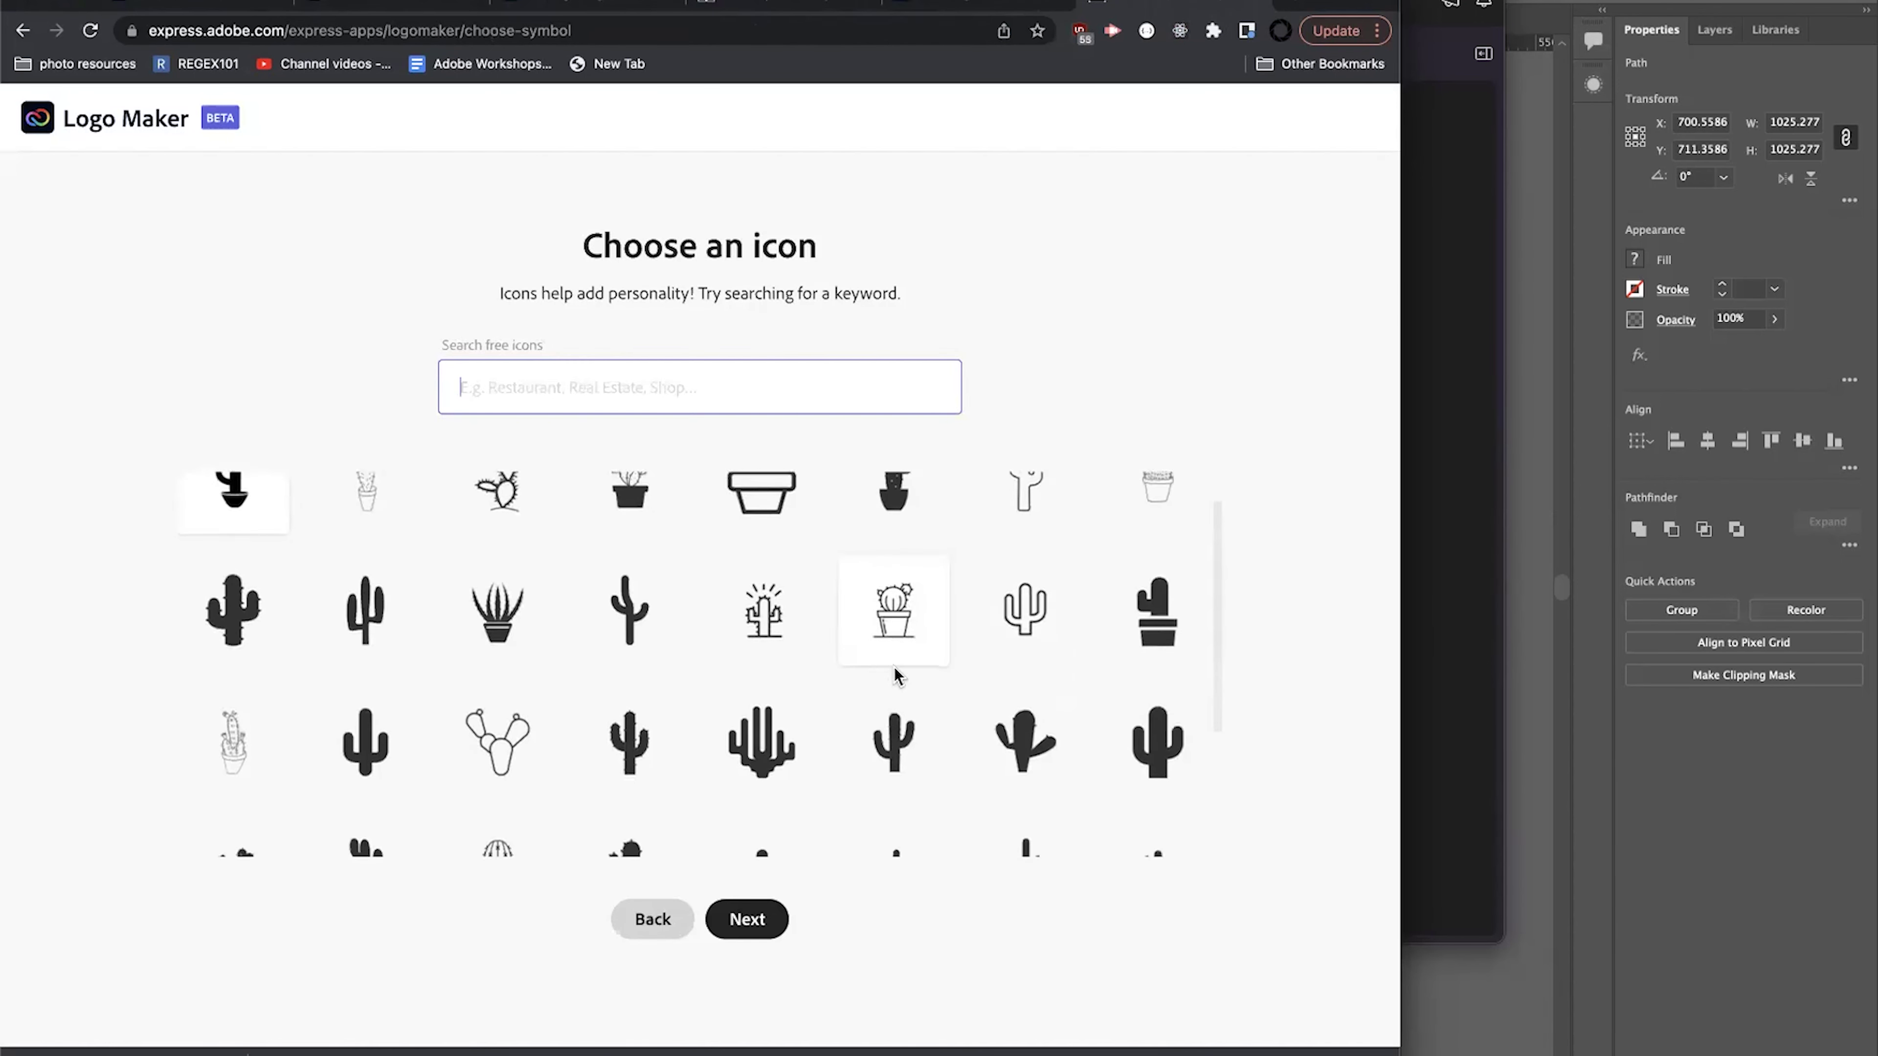
scroll(896, 678, down, 2)
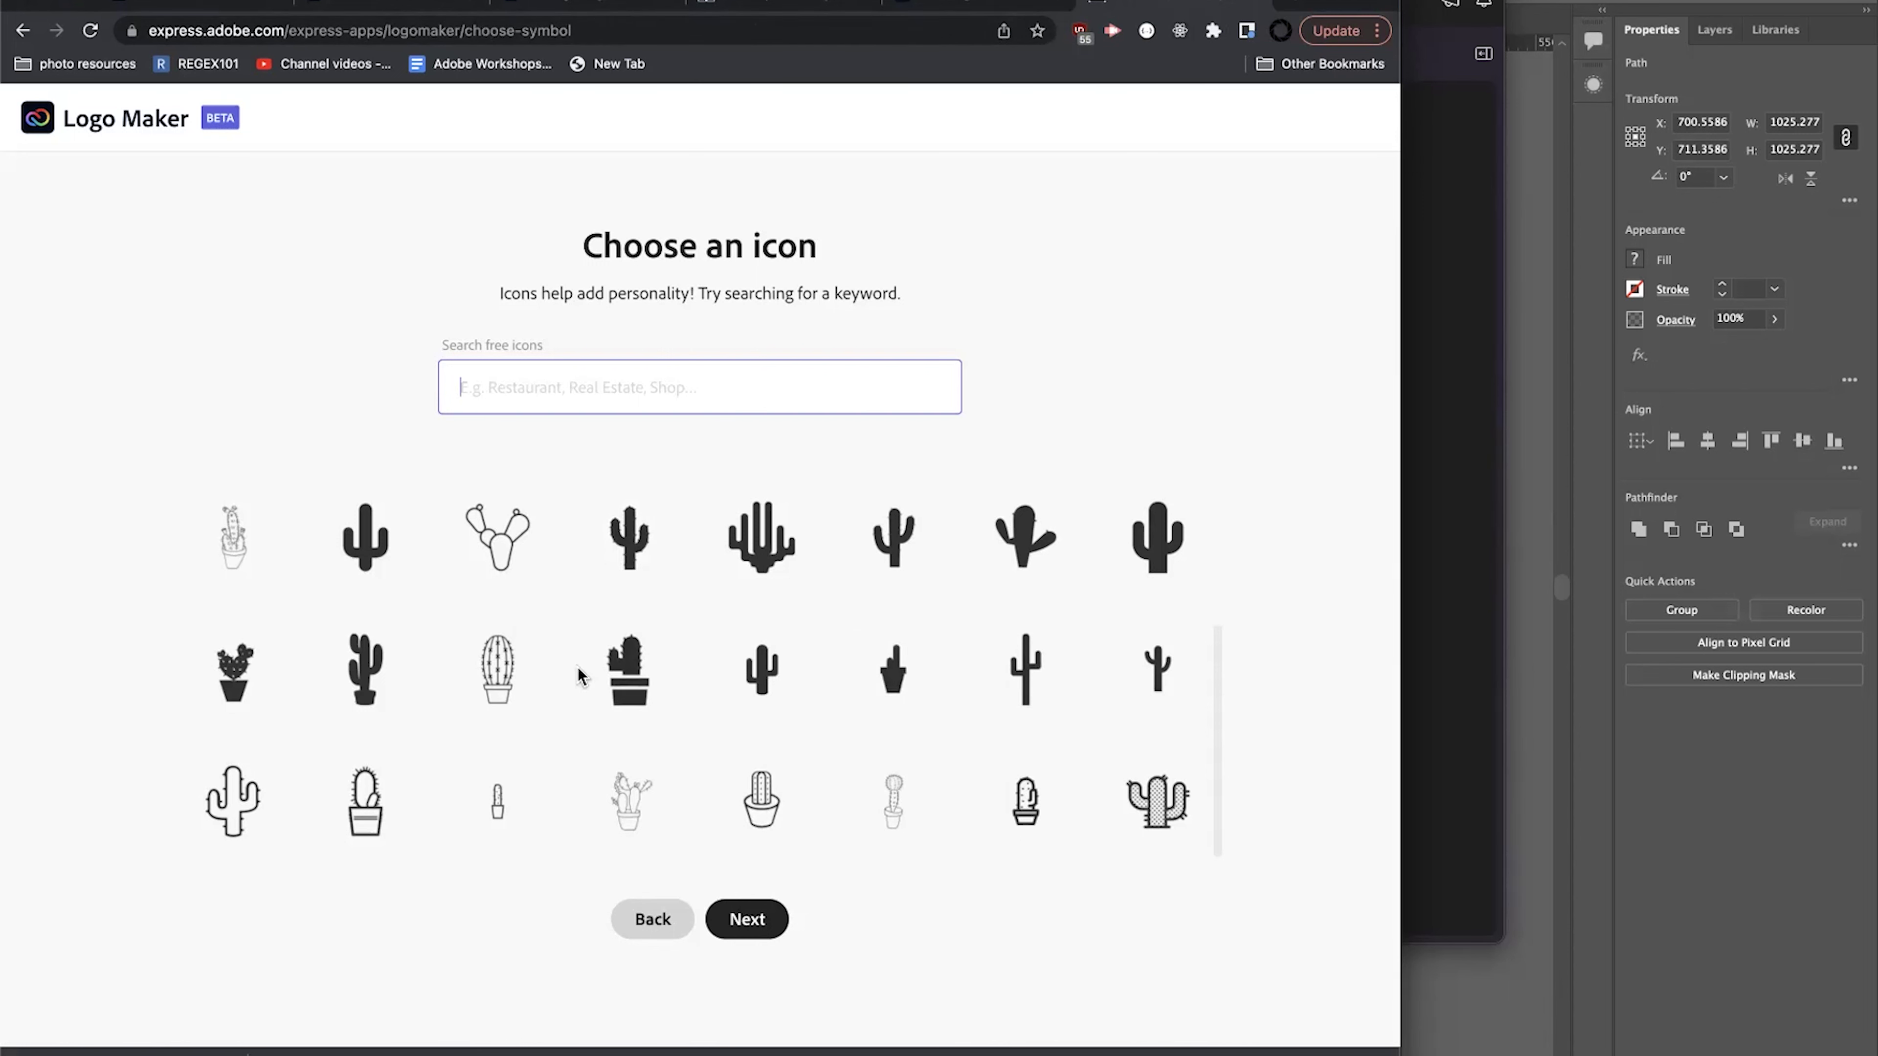
click(626, 674)
click(763, 934)
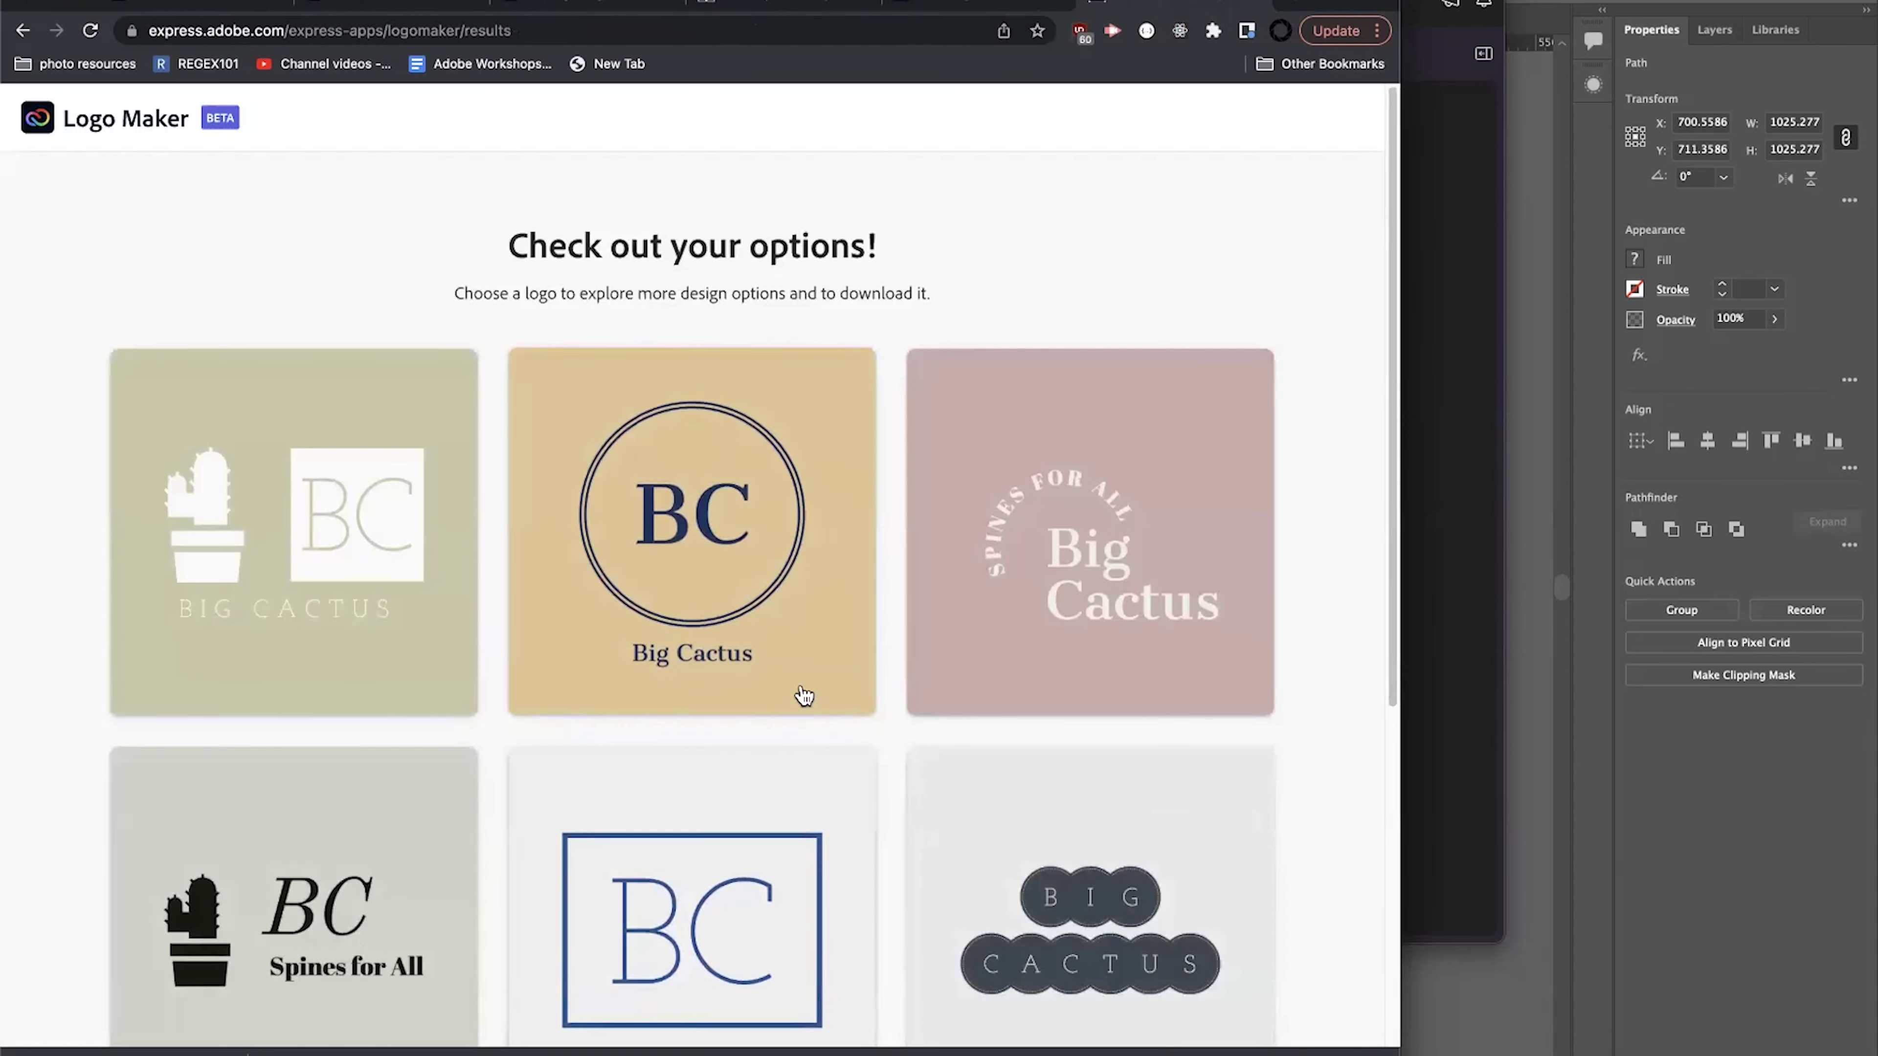
Pick the logo option with the potted cactus, "BC" and "Spines for All", and open it in the full editor for further customization.
scroll(830, 704, down, 3)
scroll(872, 713, down, 5)
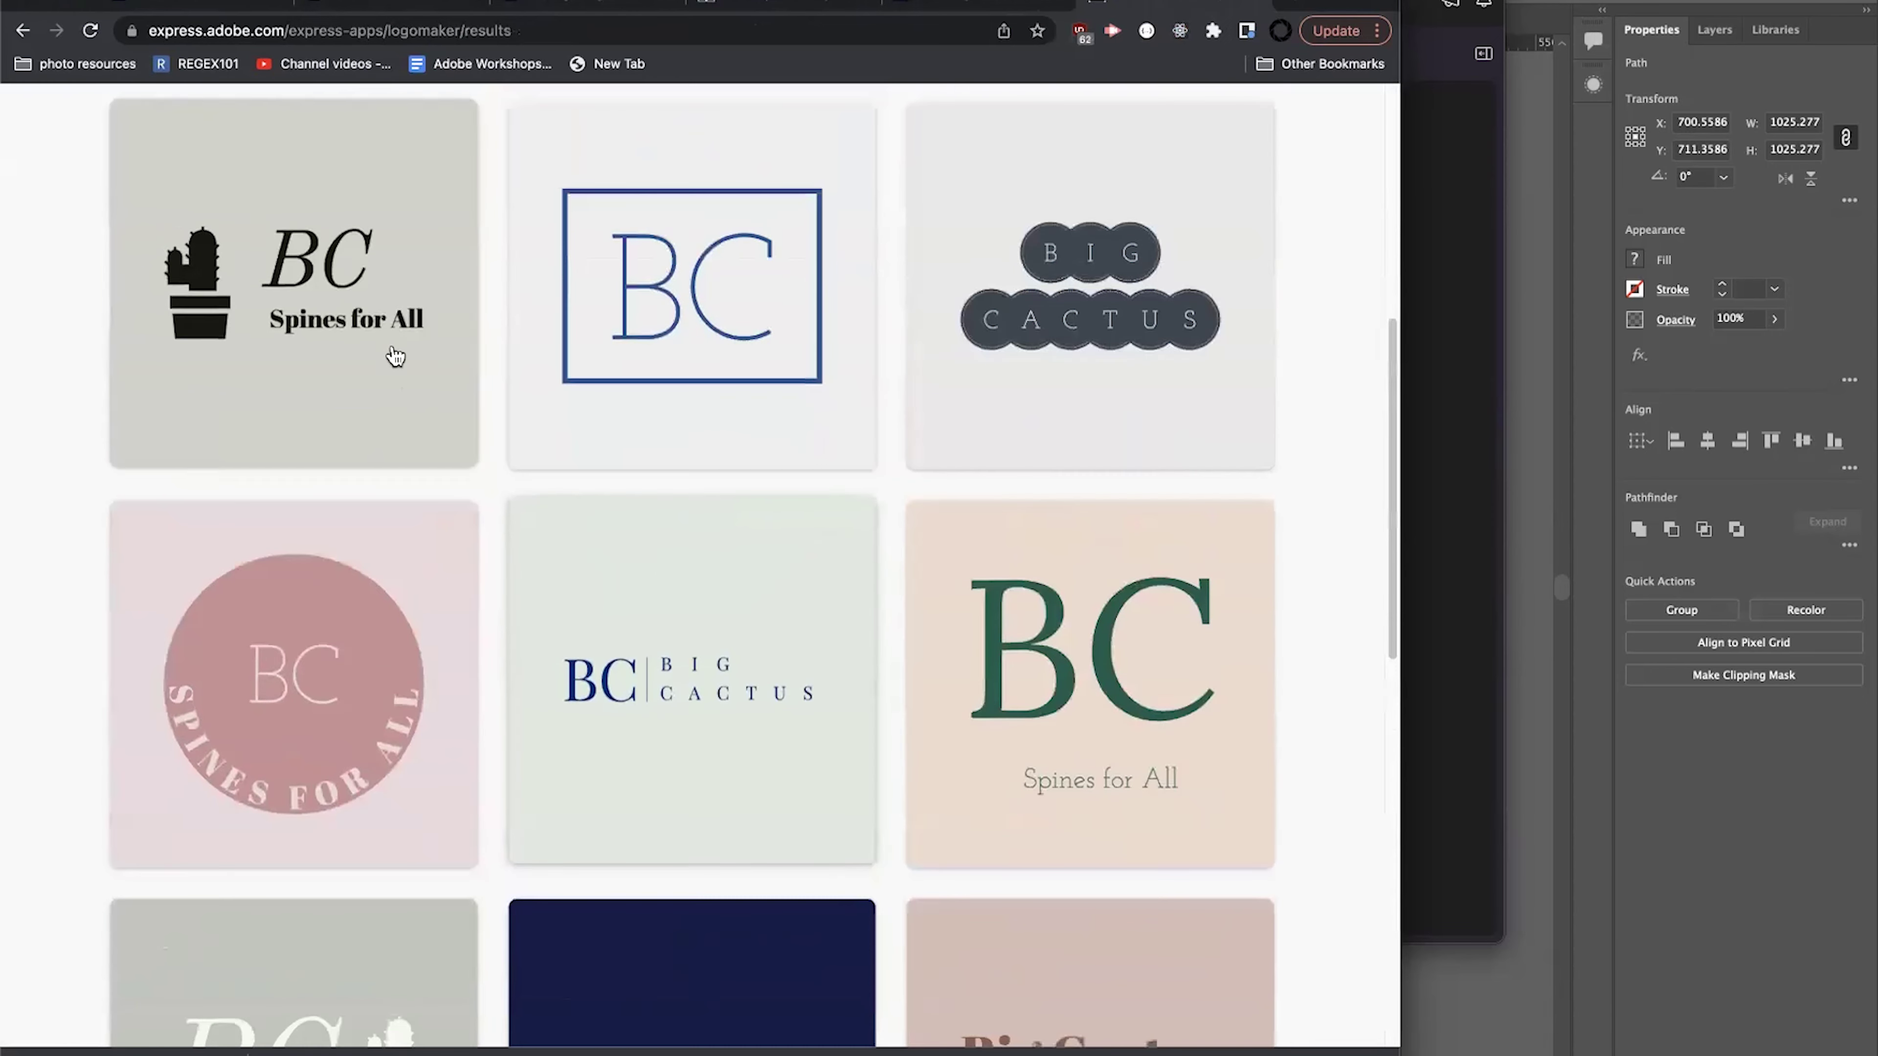
click(396, 356)
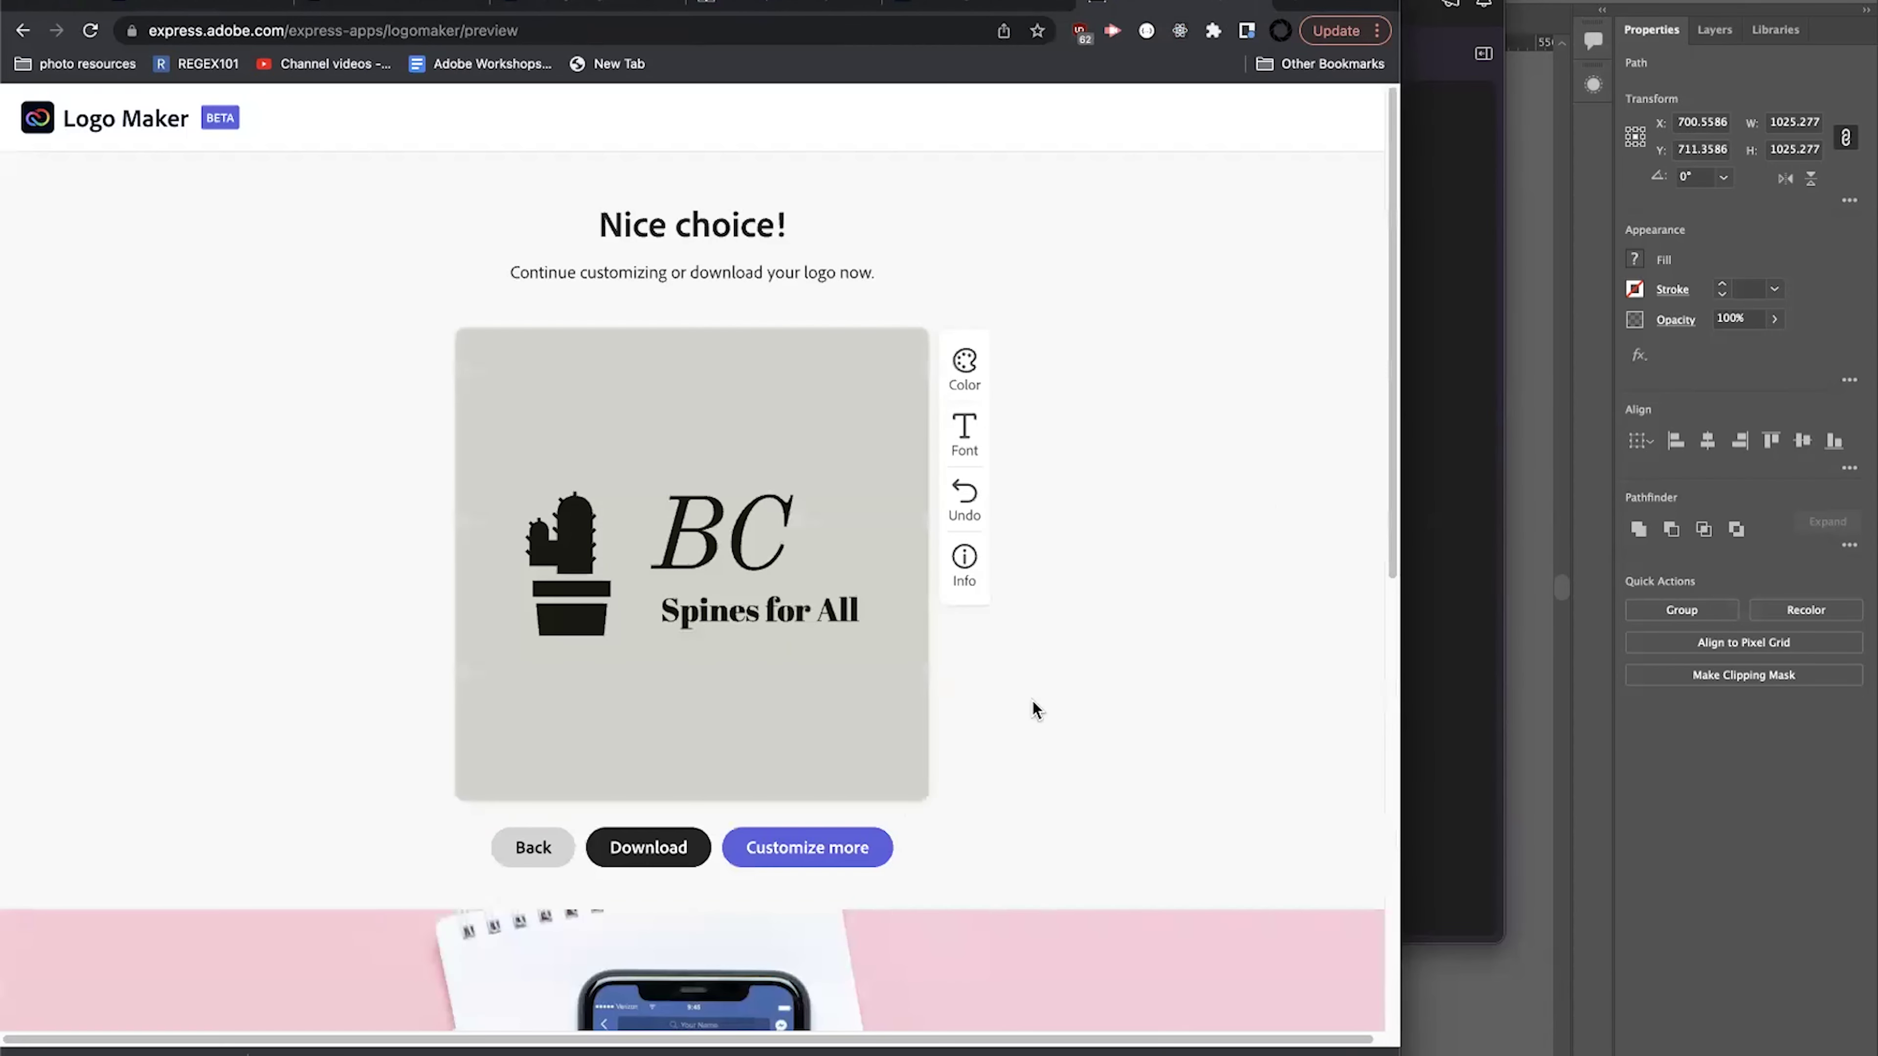
click(801, 860)
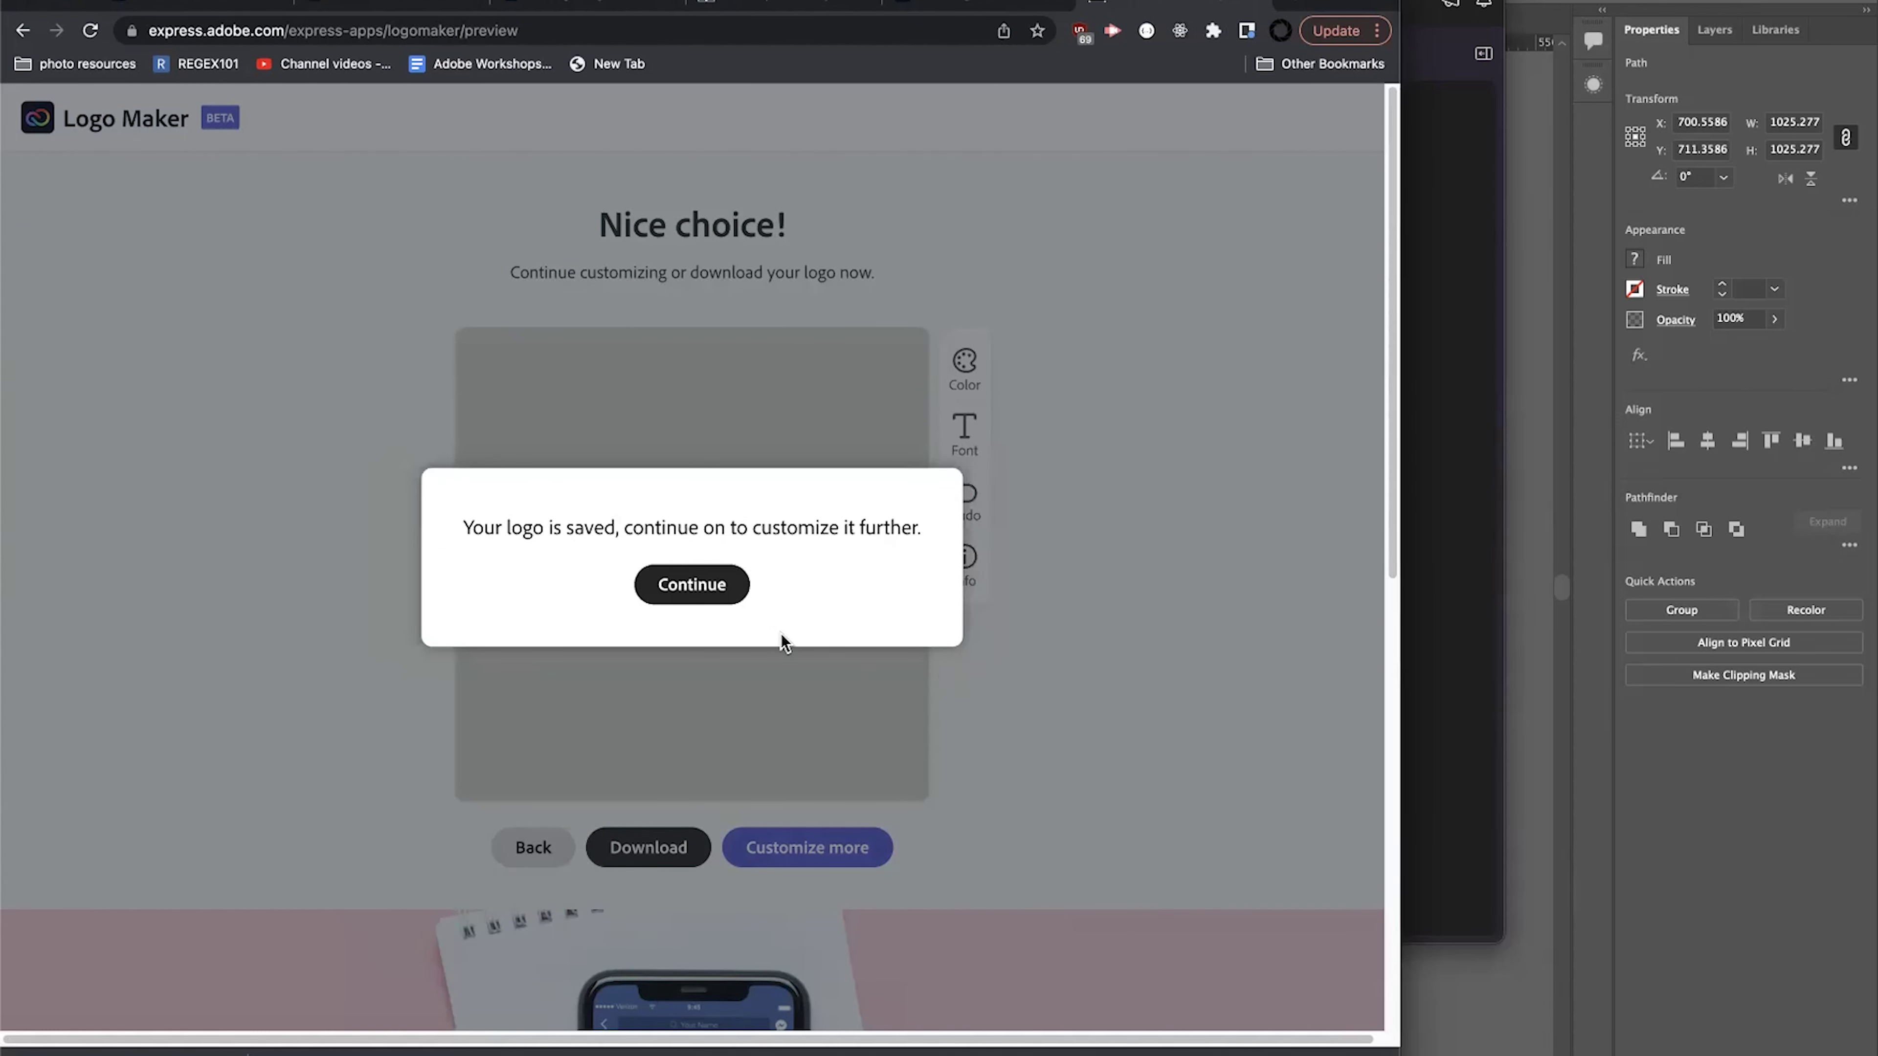
click(730, 592)
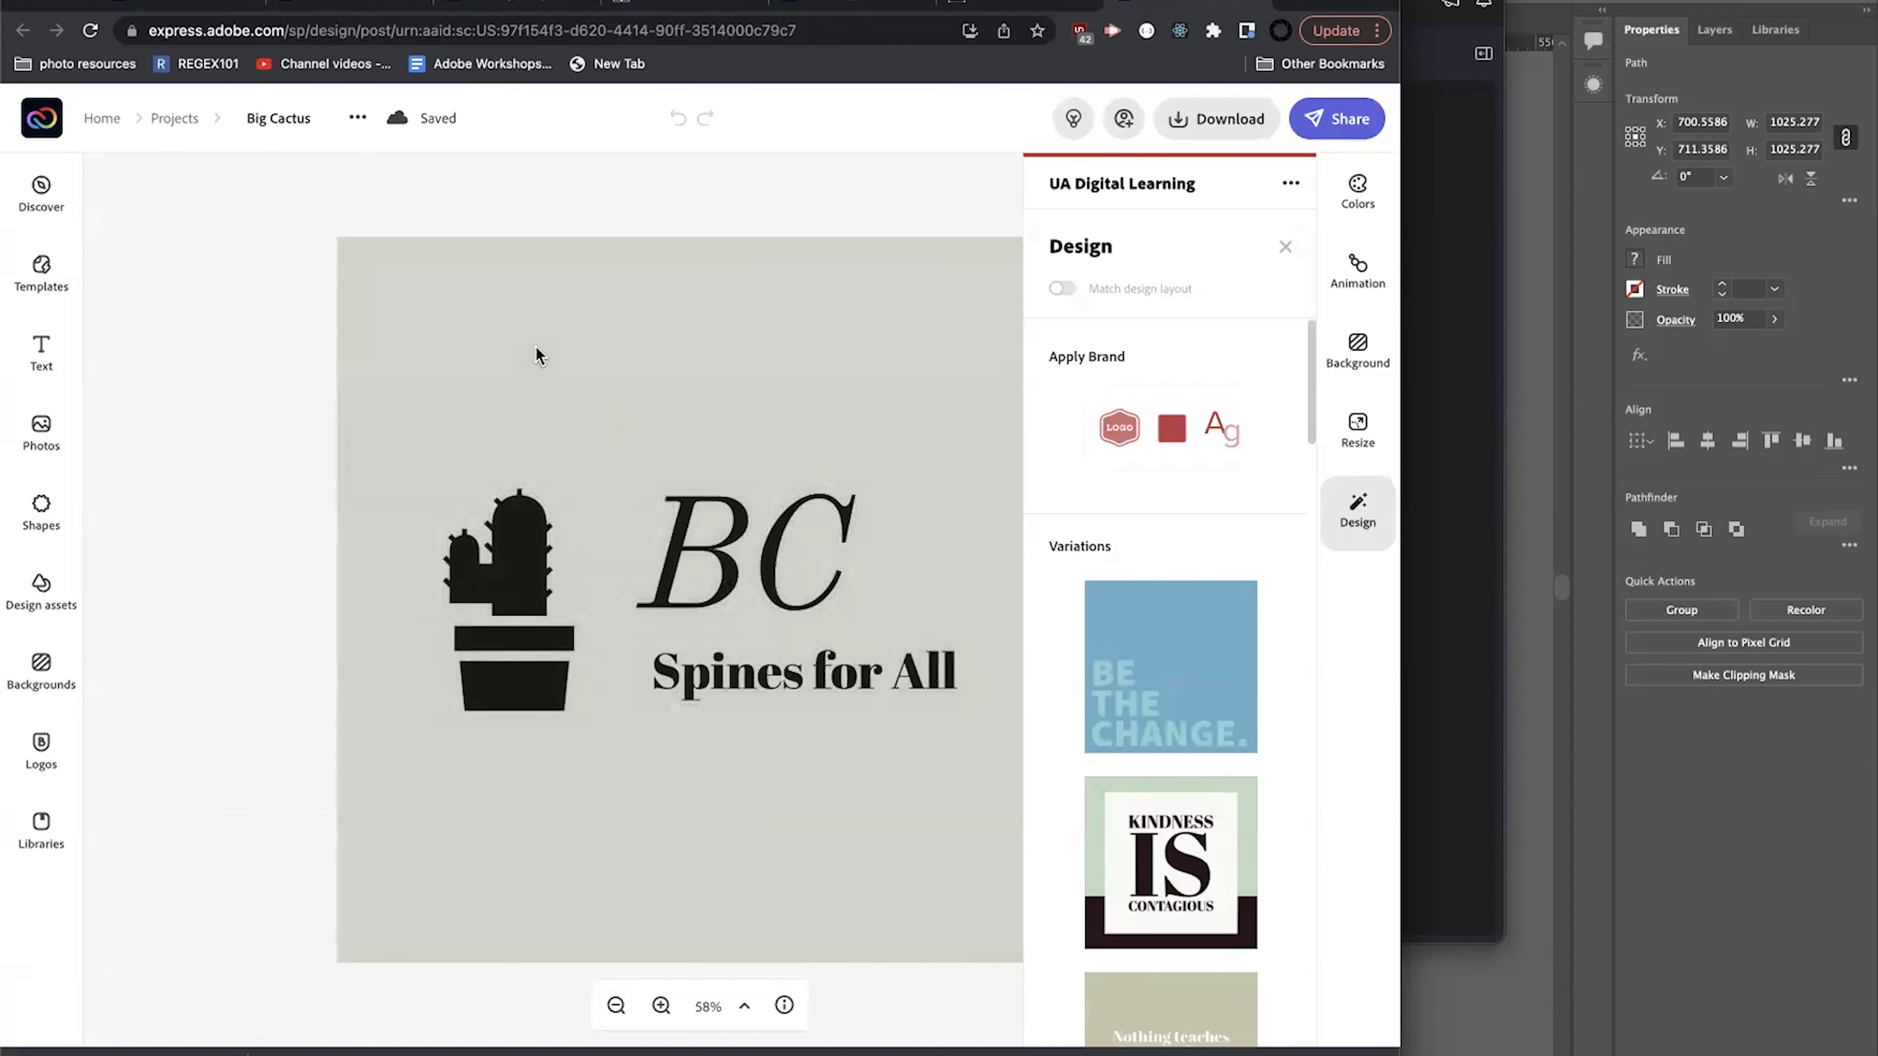
Download the Big Cactus logo as a PNG with a solid color background.
click(1222, 134)
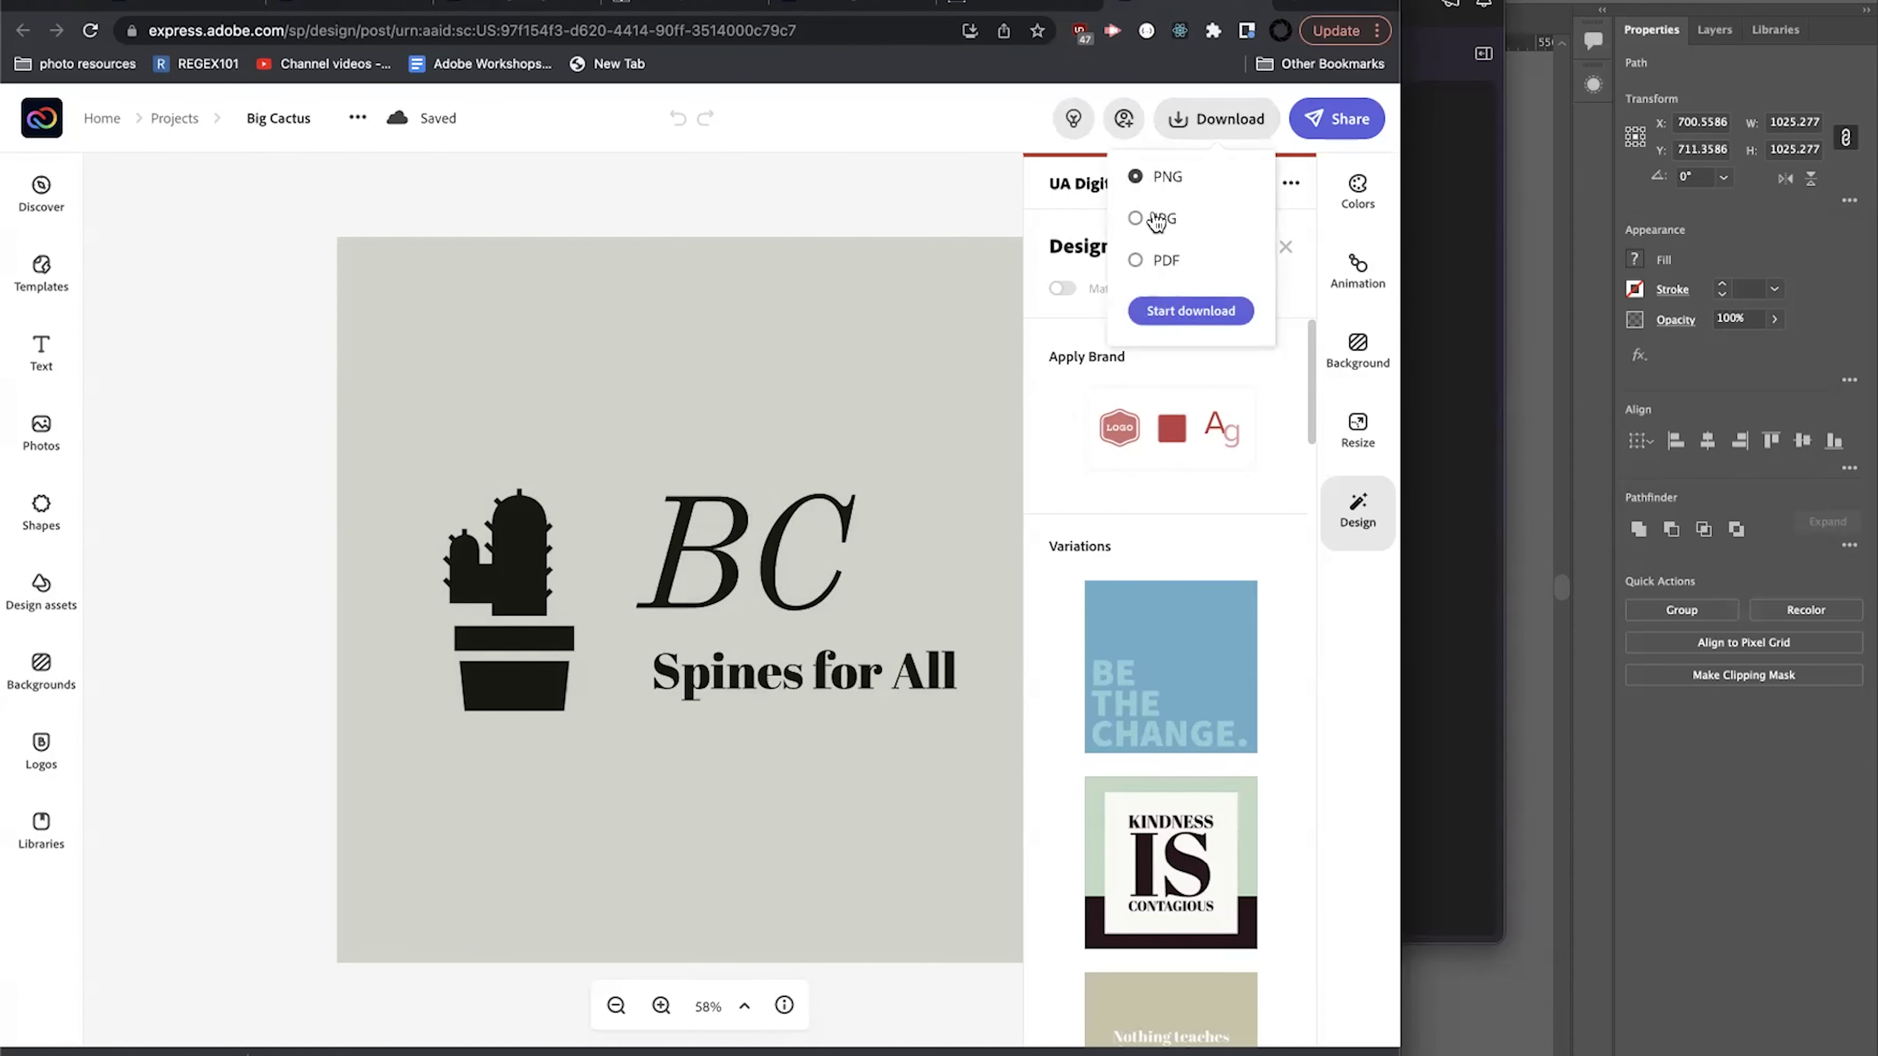
click(1177, 315)
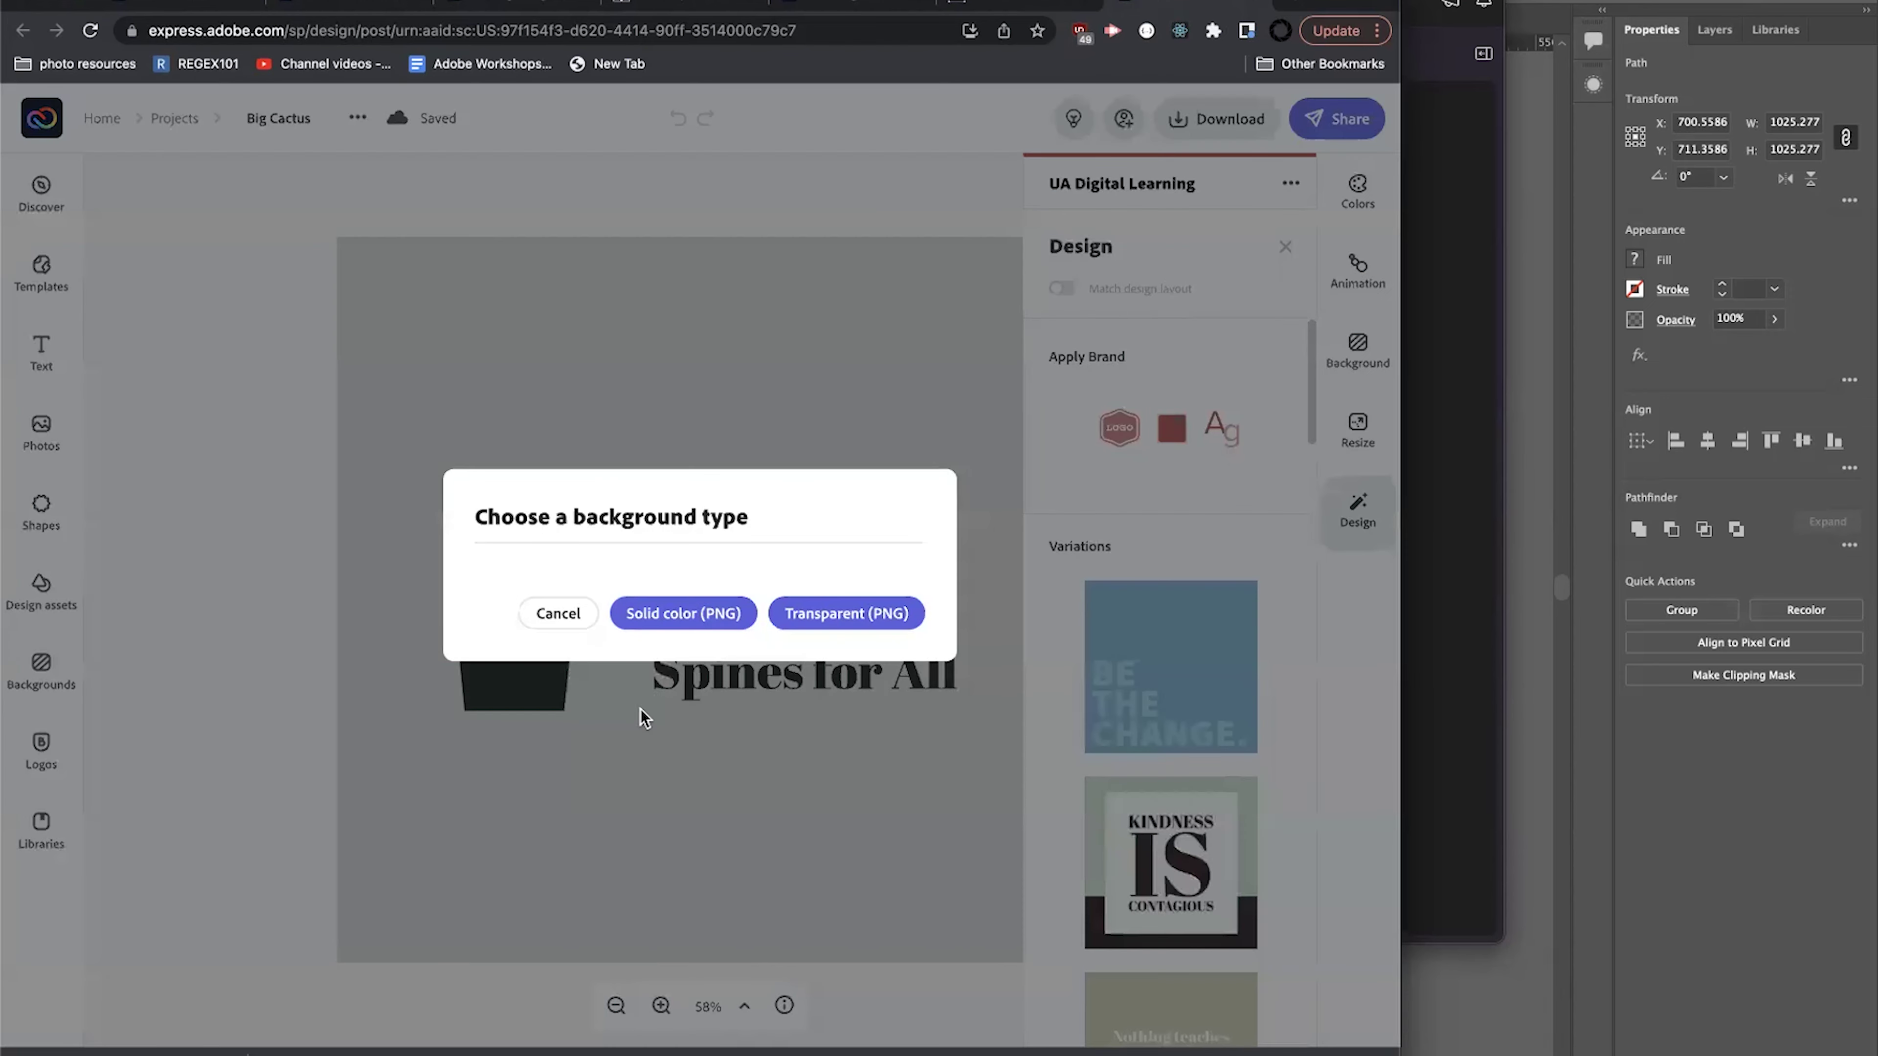
click(653, 621)
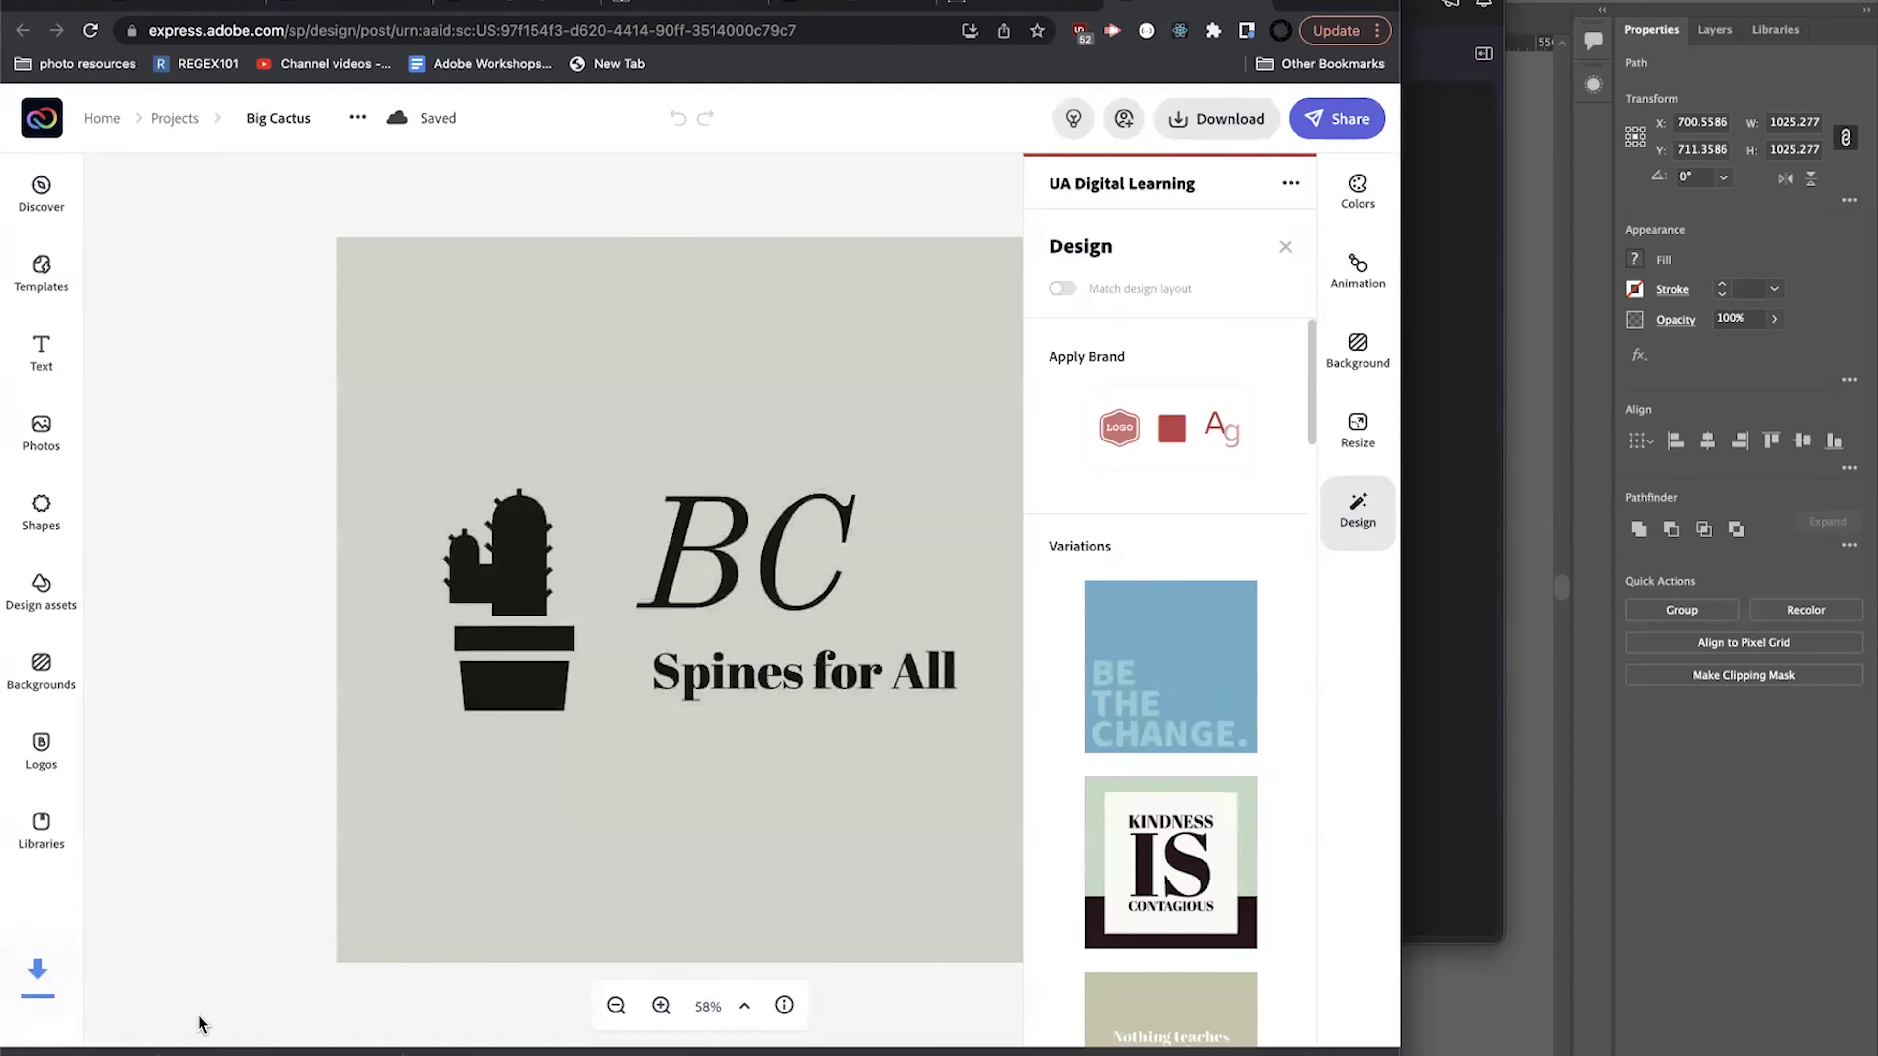
Go back past the UA Digital Learning brand to the published Carnegia Gigantea page.
click(315, 2)
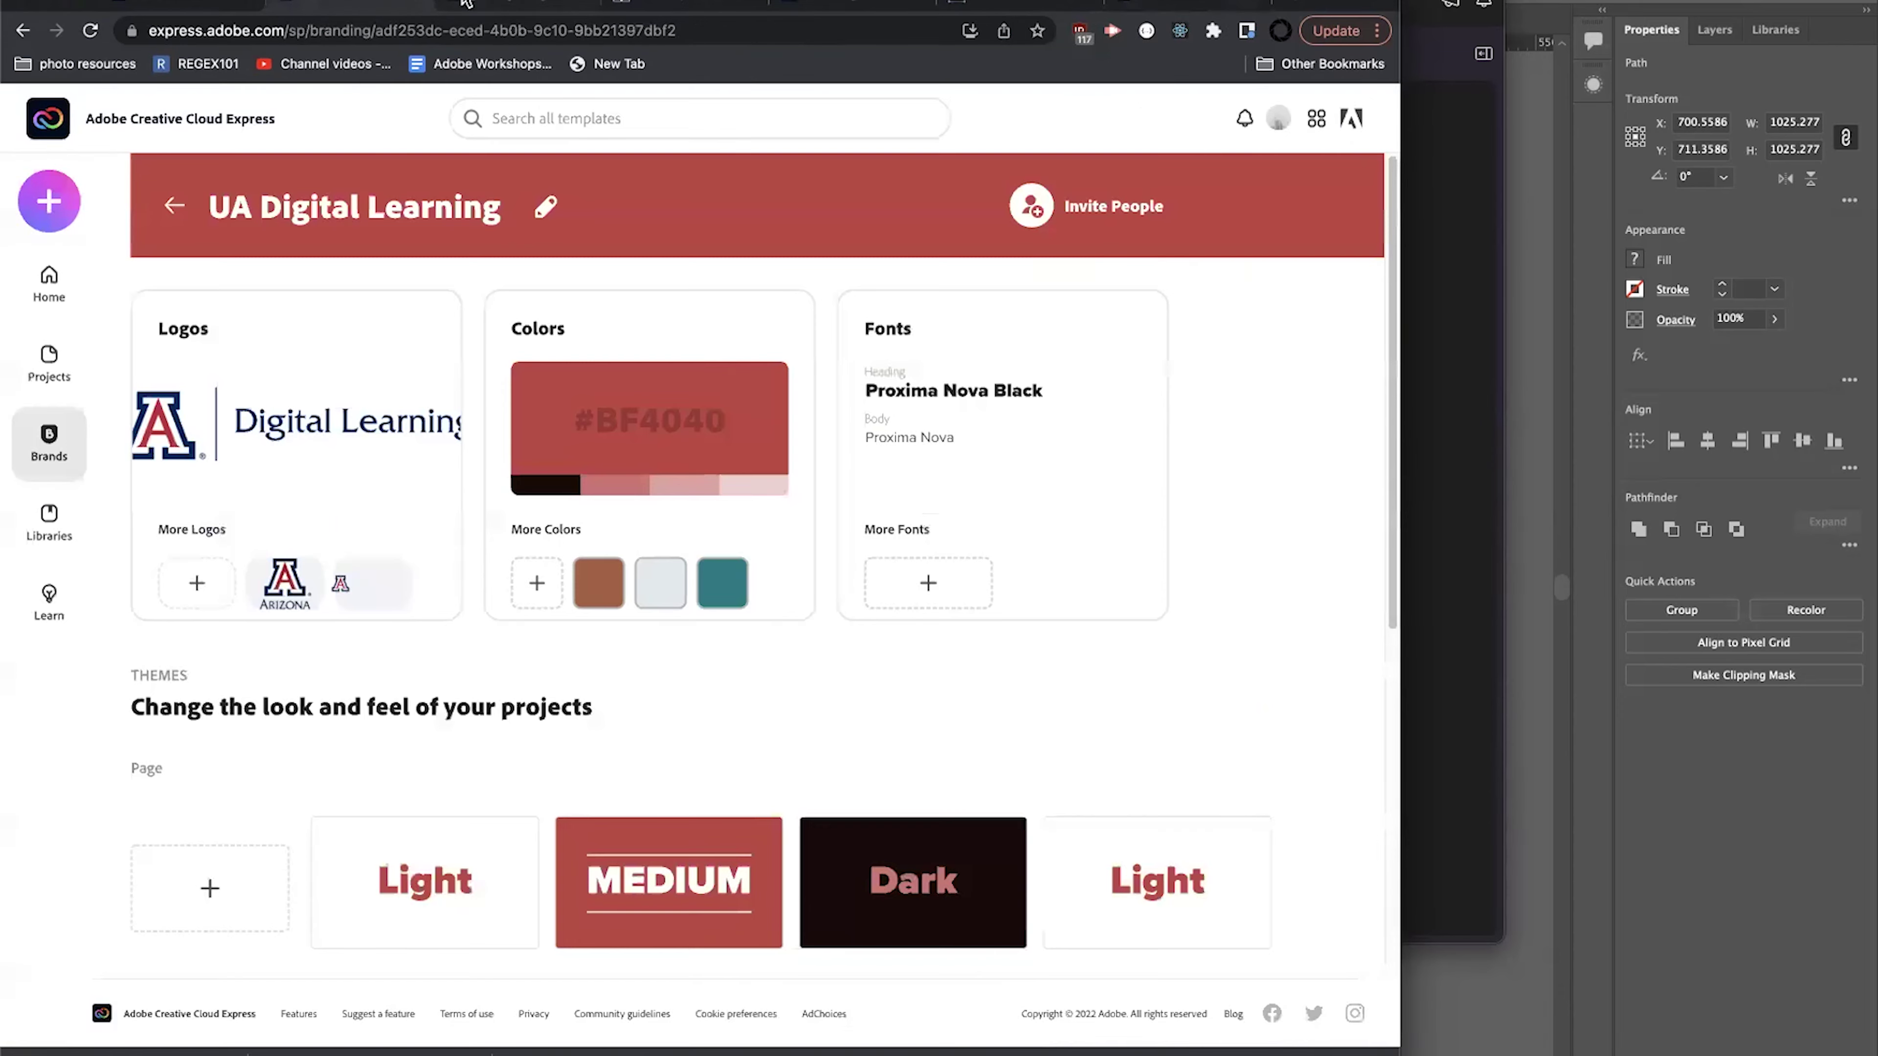
click(465, 3)
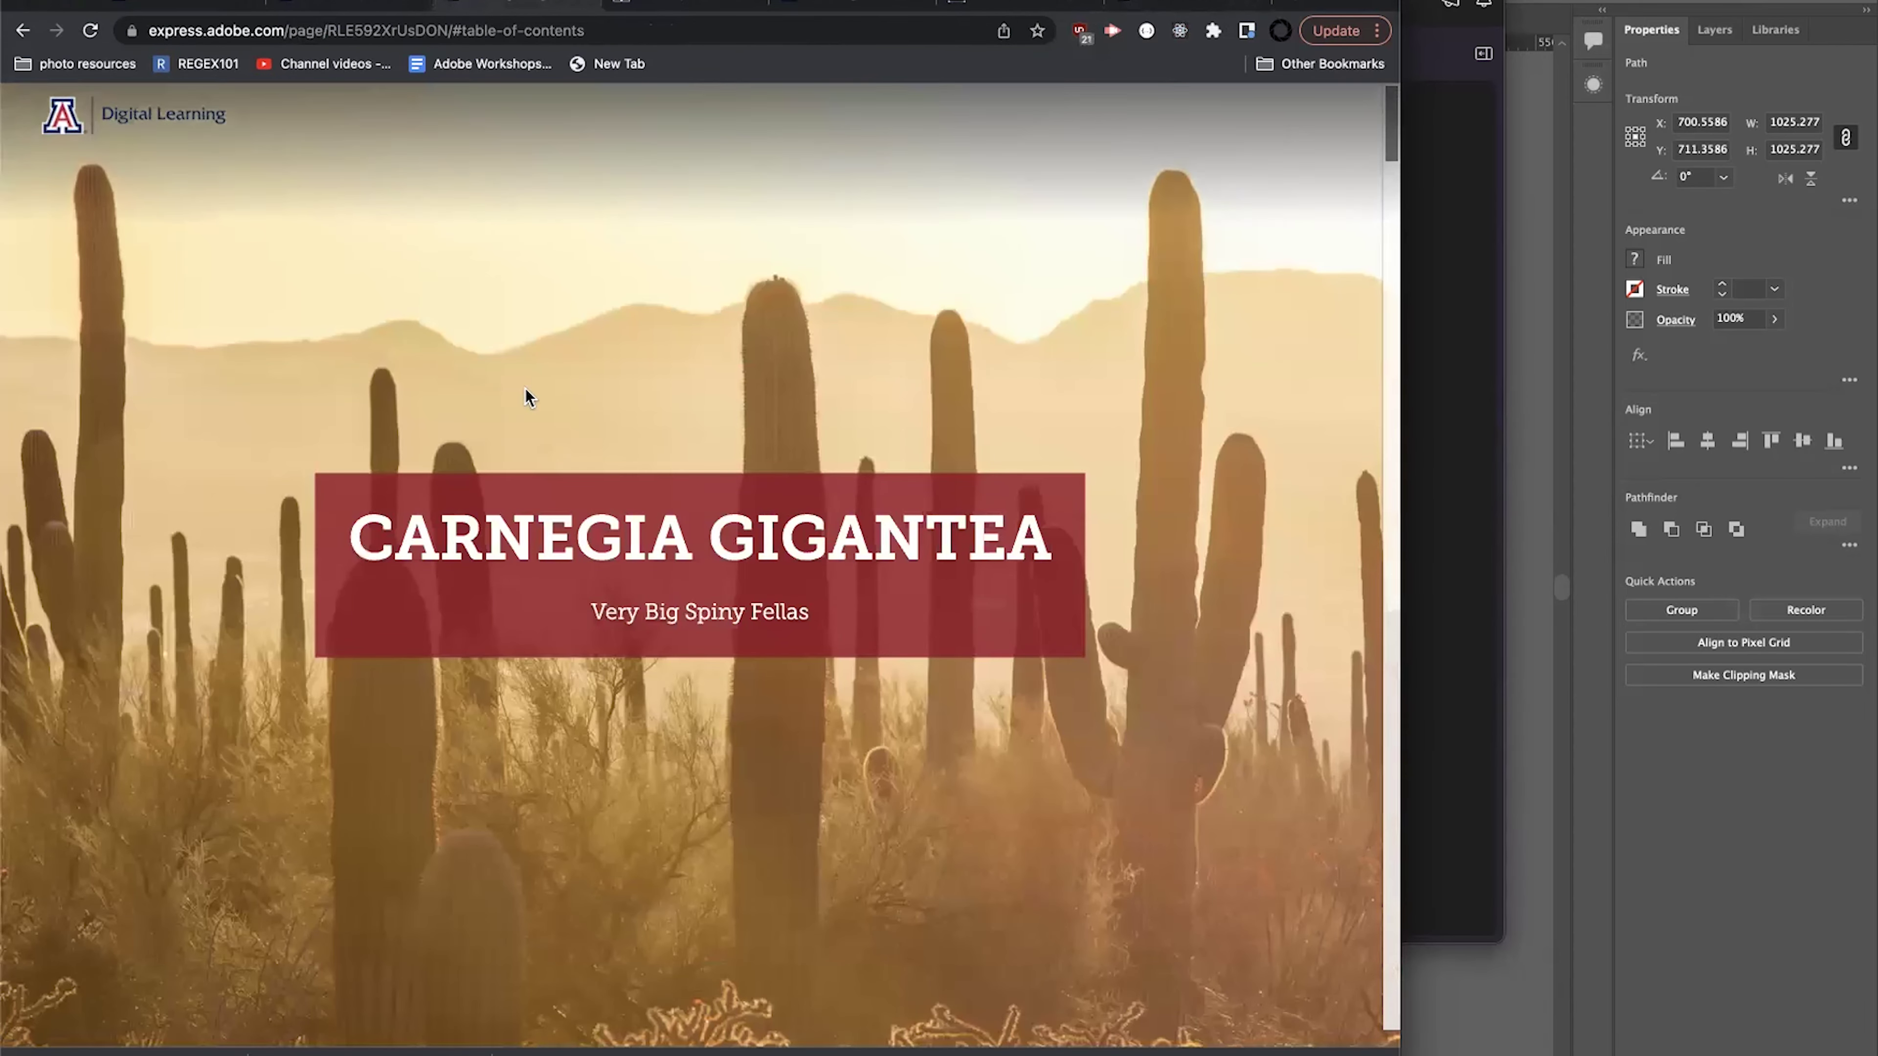
Go back to the UA Digital Learning brand and open the Carnegia Gigantea project from the projects list for editing.
click(414, 4)
click(499, 4)
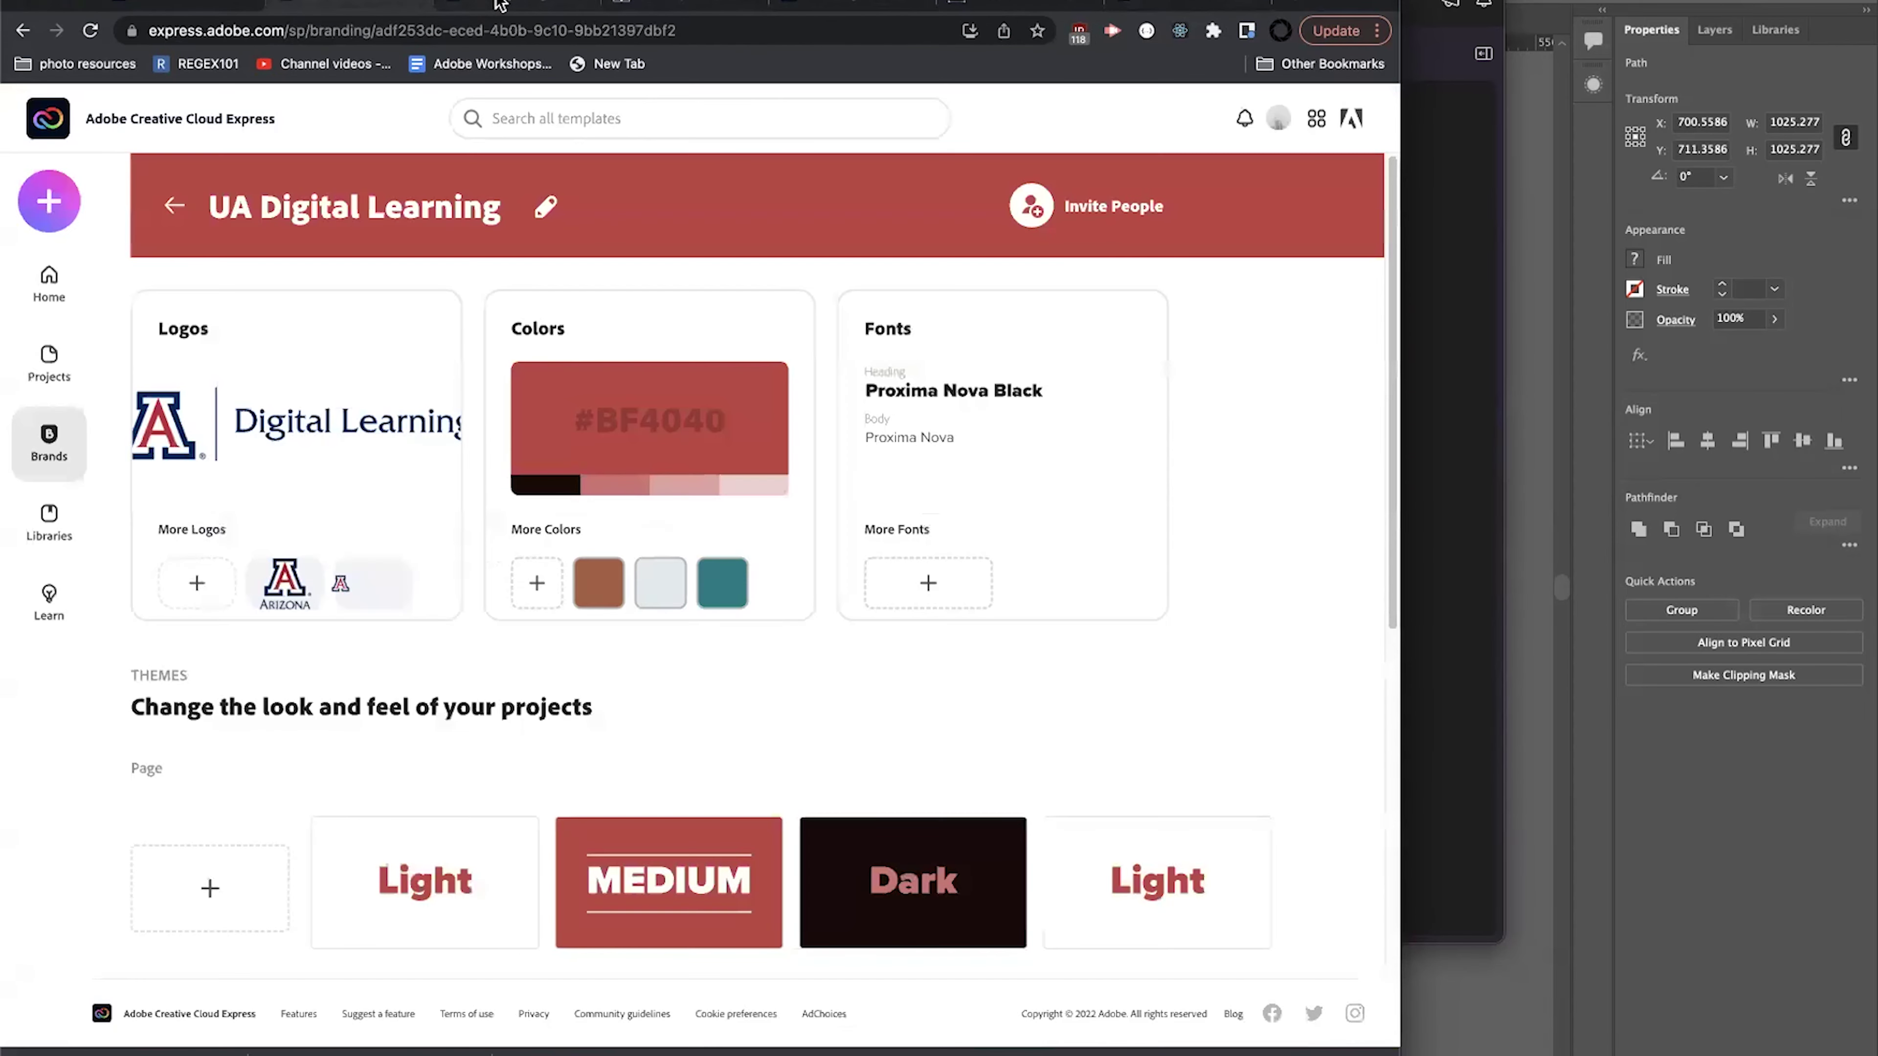
click(28, 374)
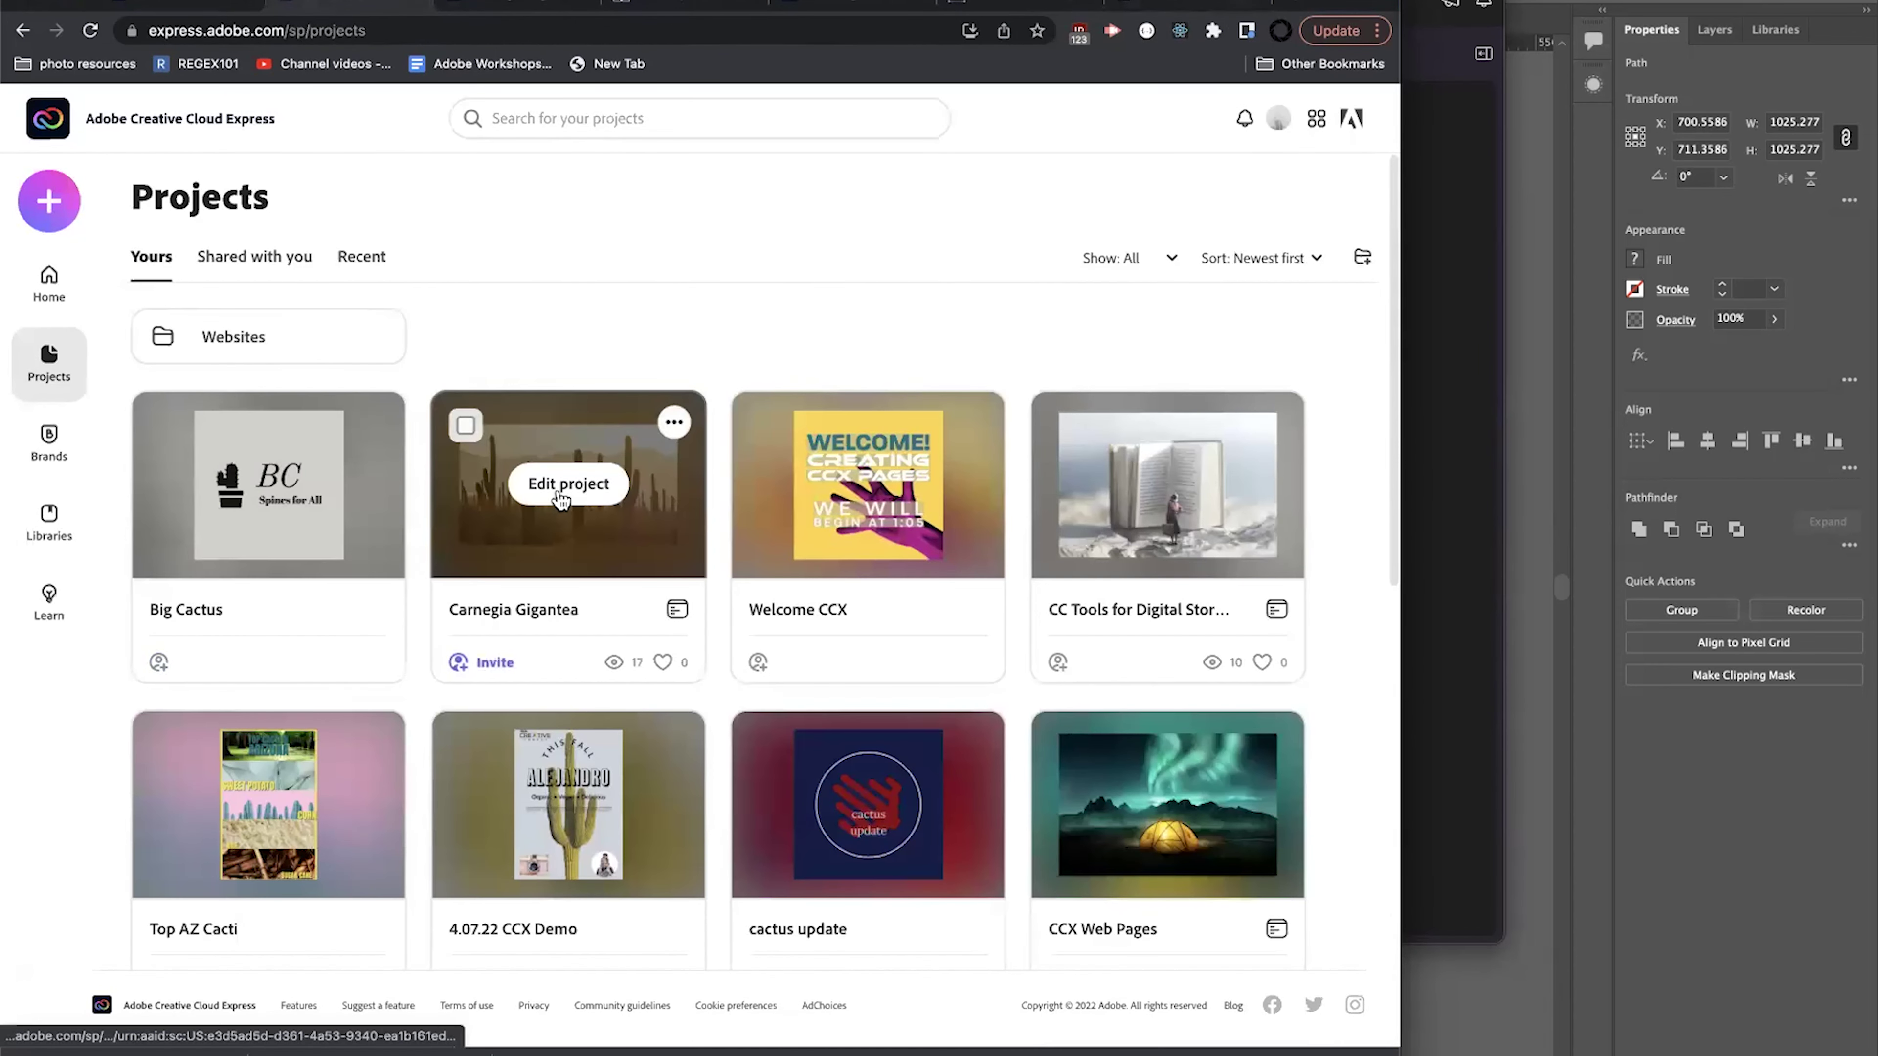
click(559, 494)
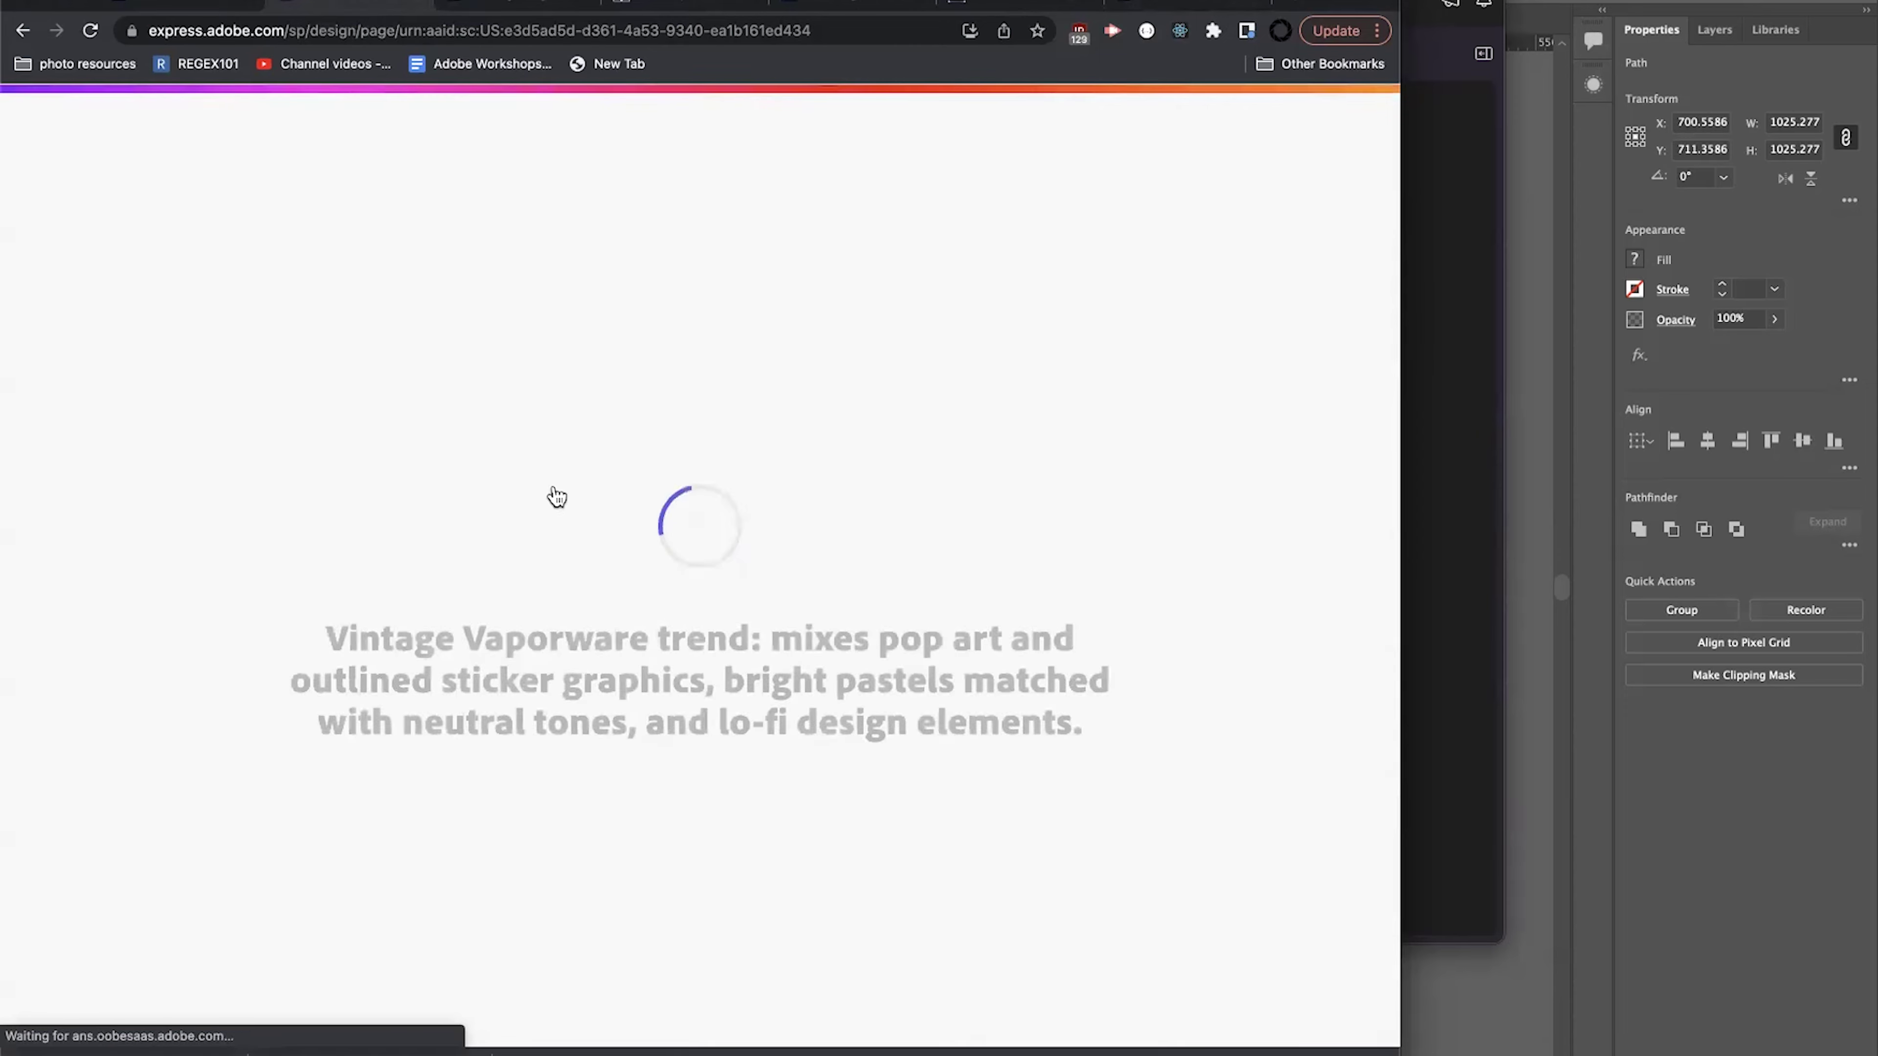
scroll(369, 523, down, 10)
scroll(502, 482, up, 5)
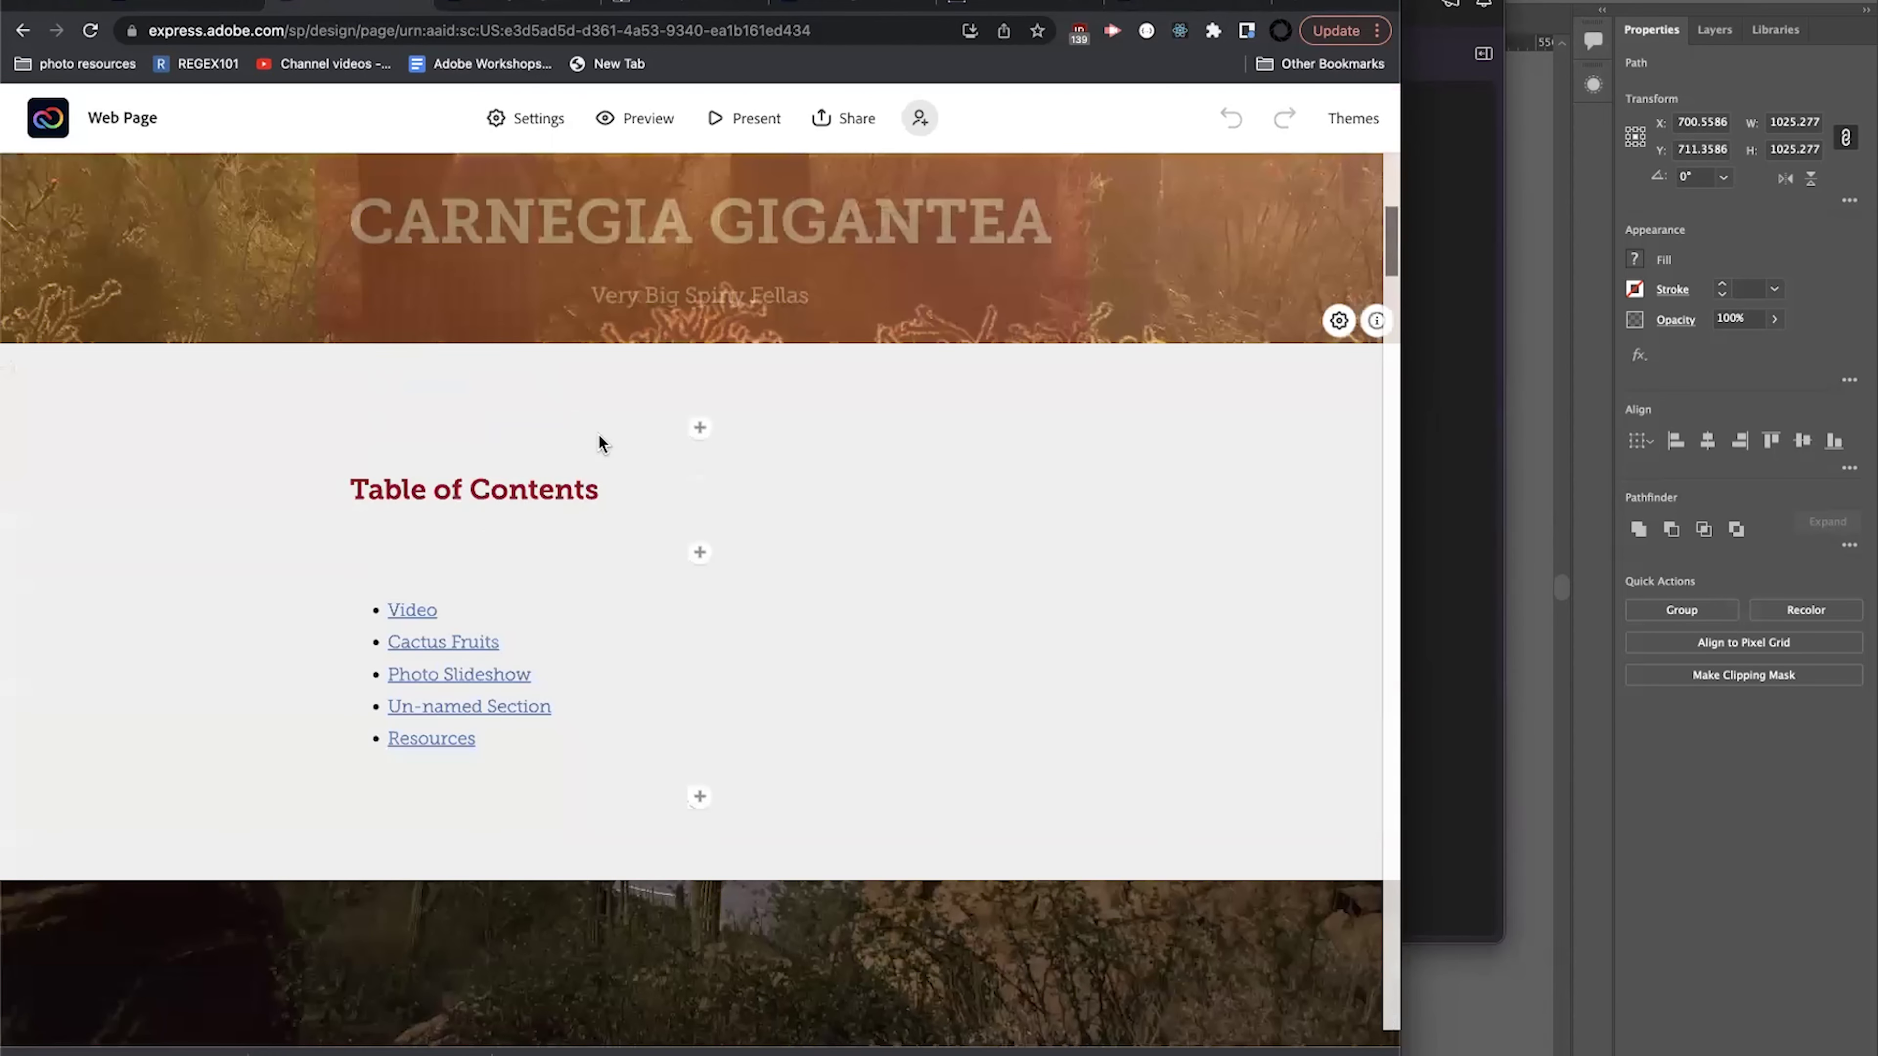
click(701, 429)
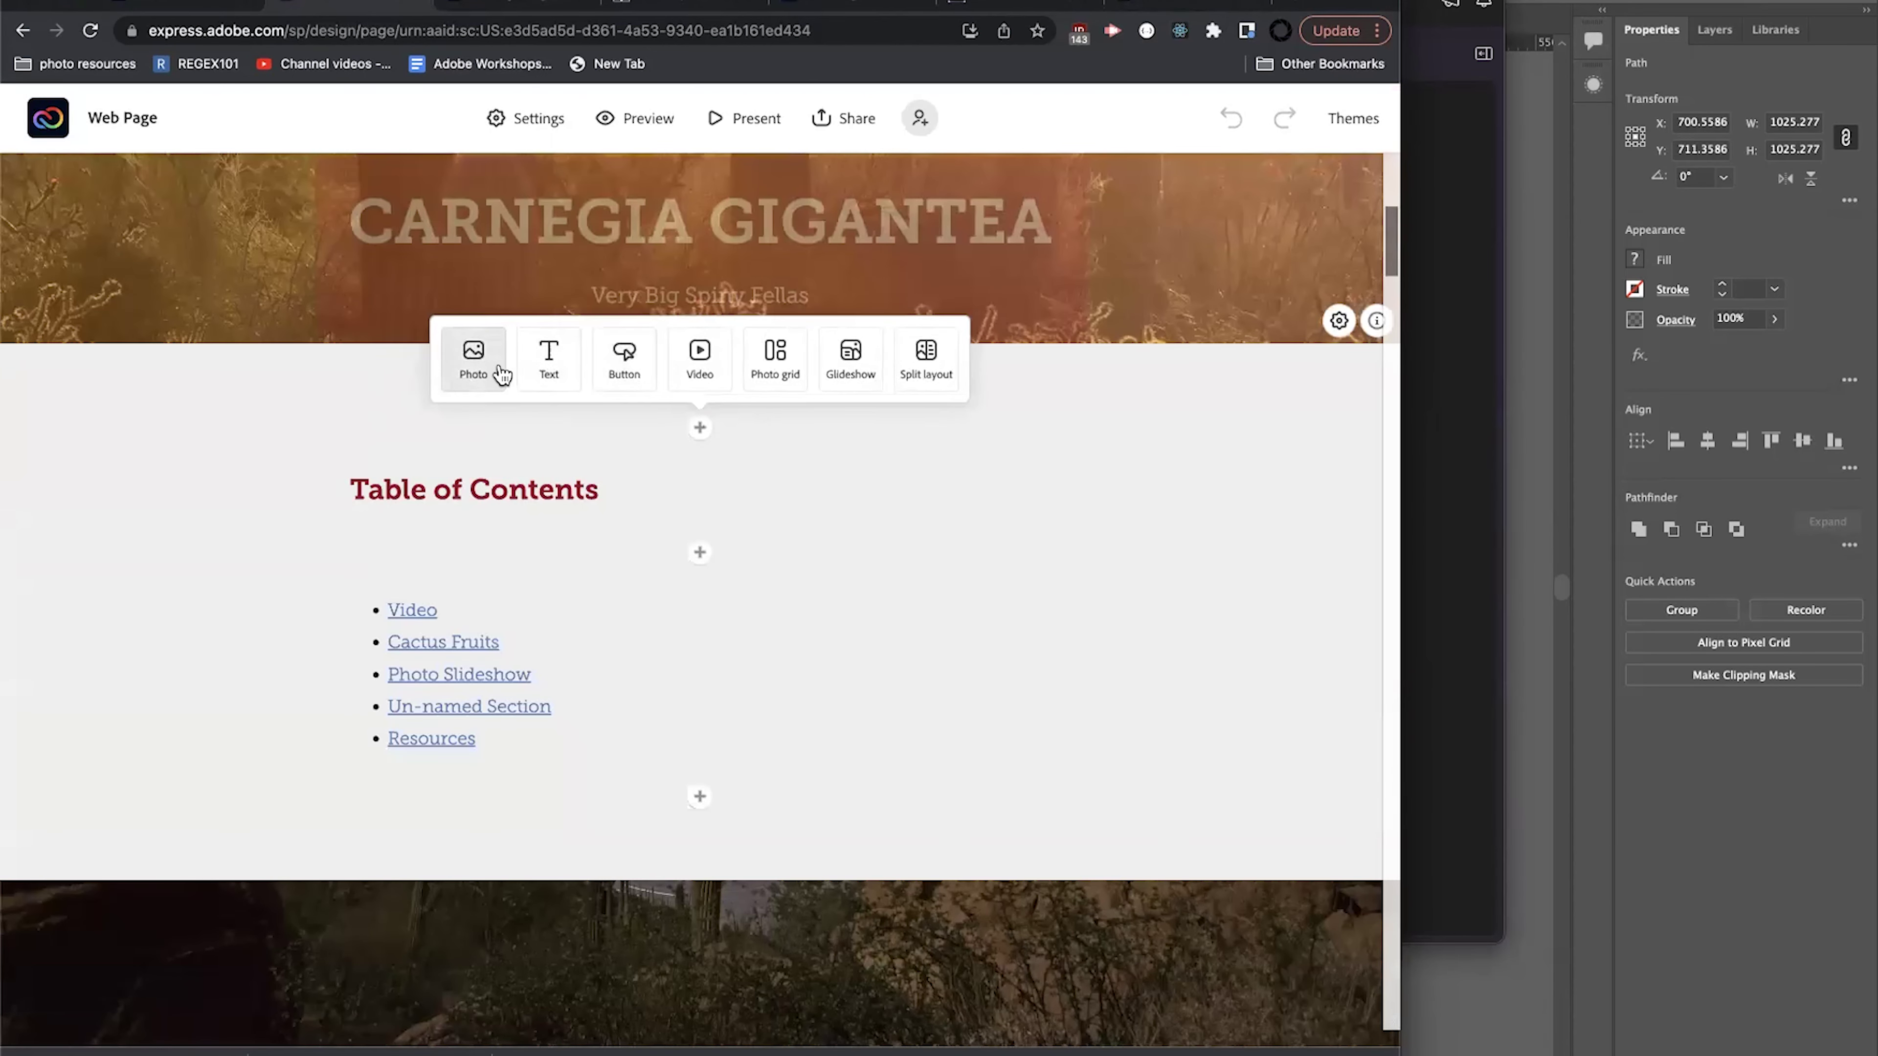
click(449, 363)
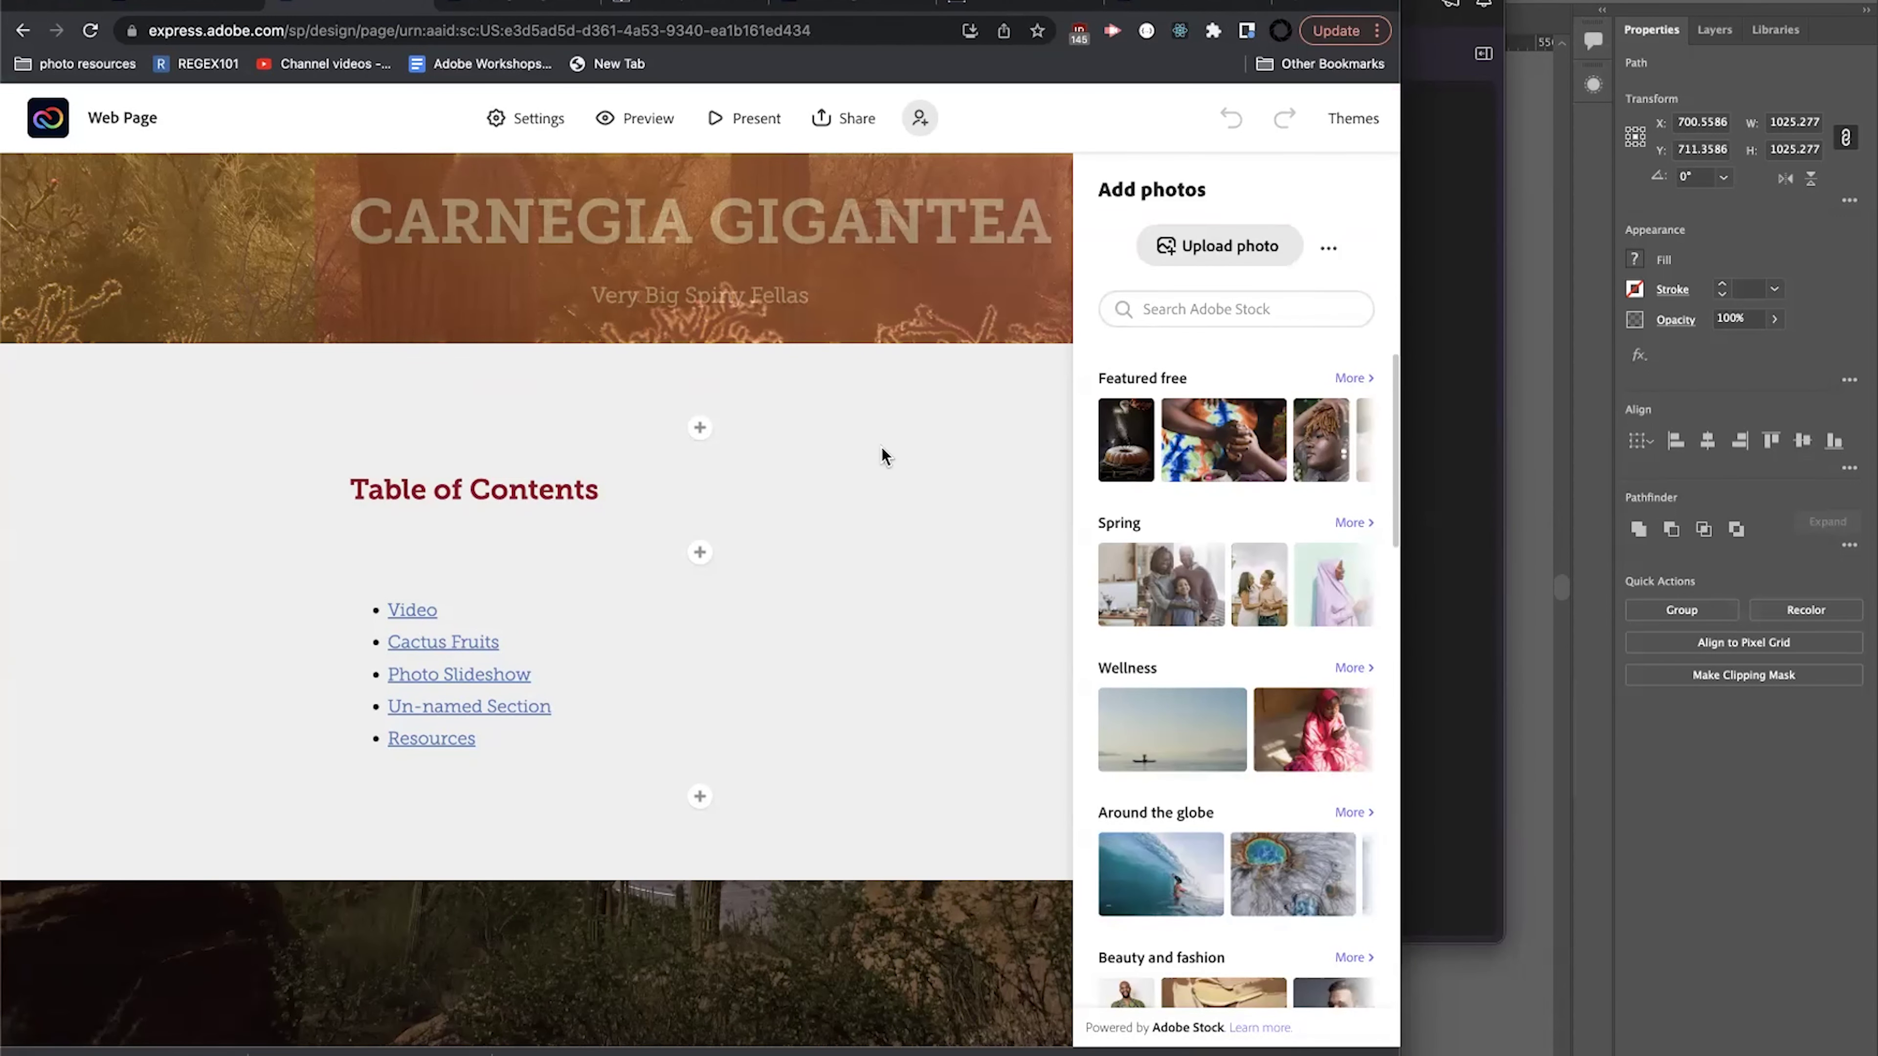
click(750, 418)
Insert a glideshow above the Table of Contents heading using the downloaded Big Cactus.png, and save it.
click(701, 427)
click(855, 357)
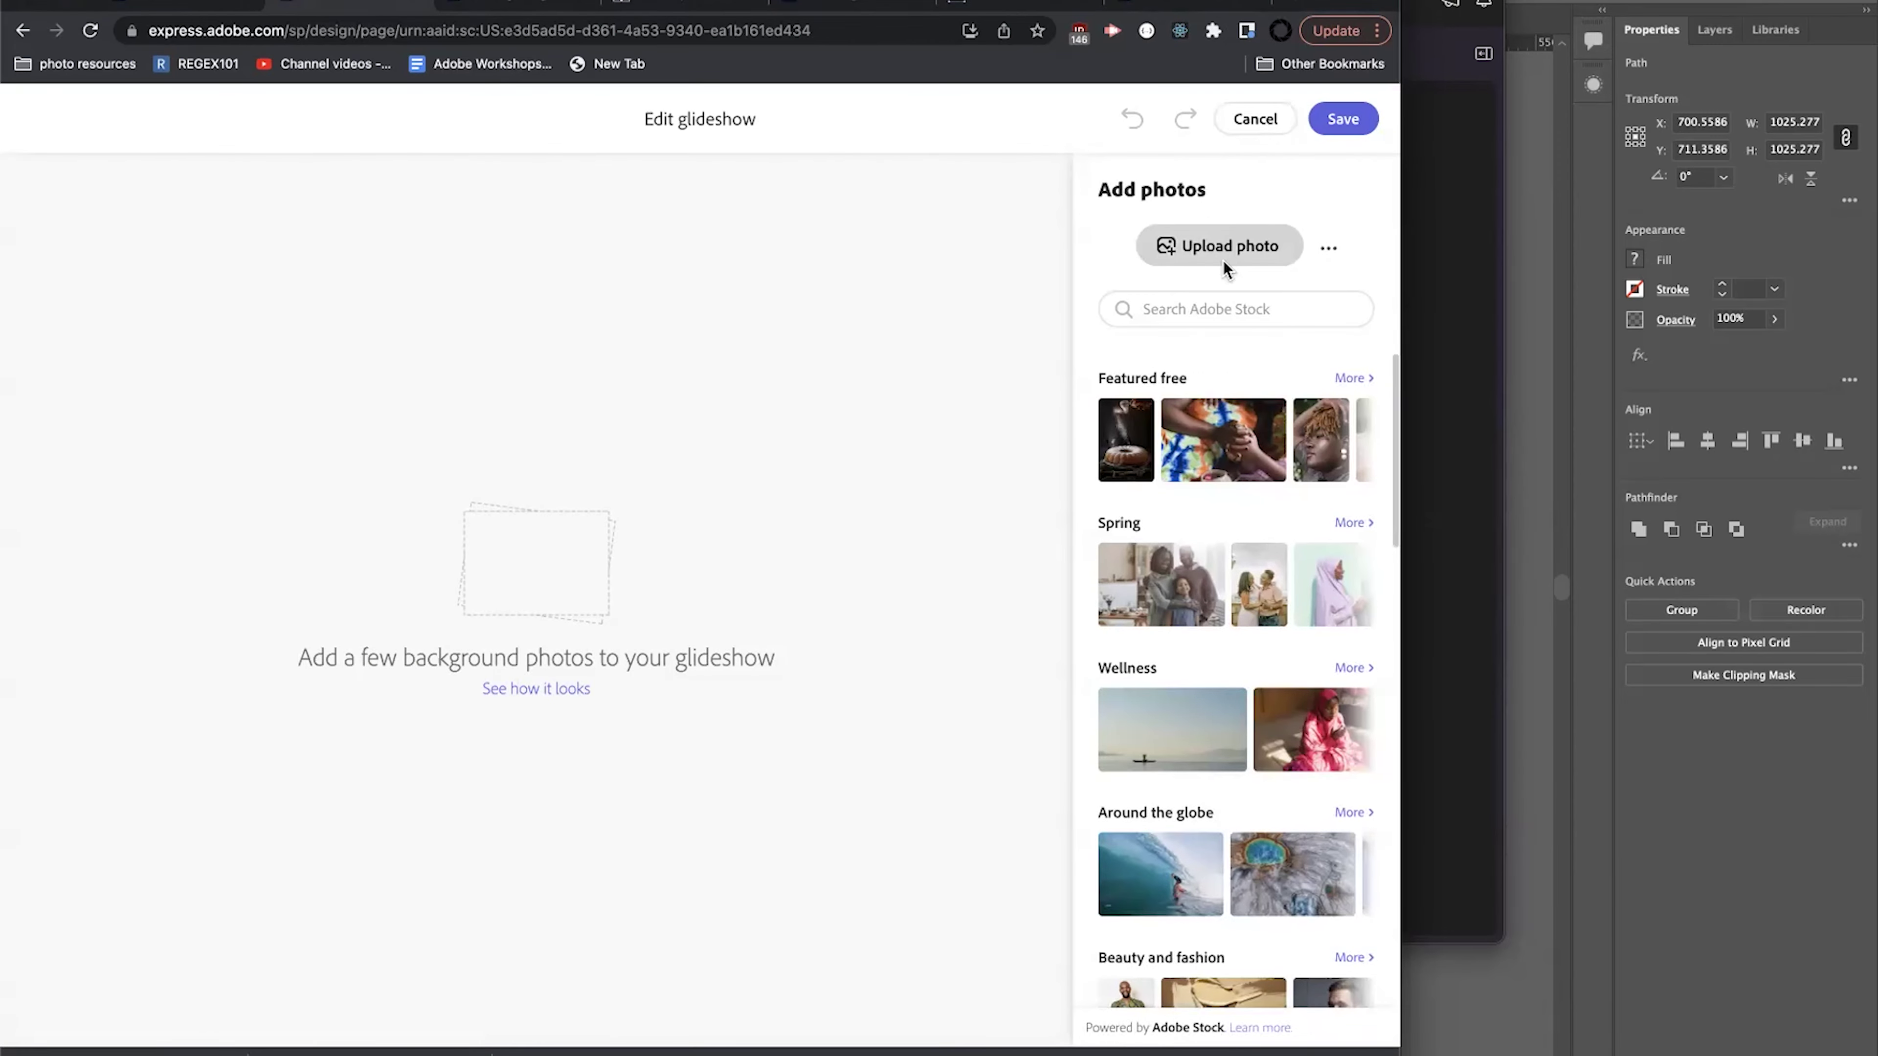
click(1223, 260)
click(339, 177)
click(1216, 985)
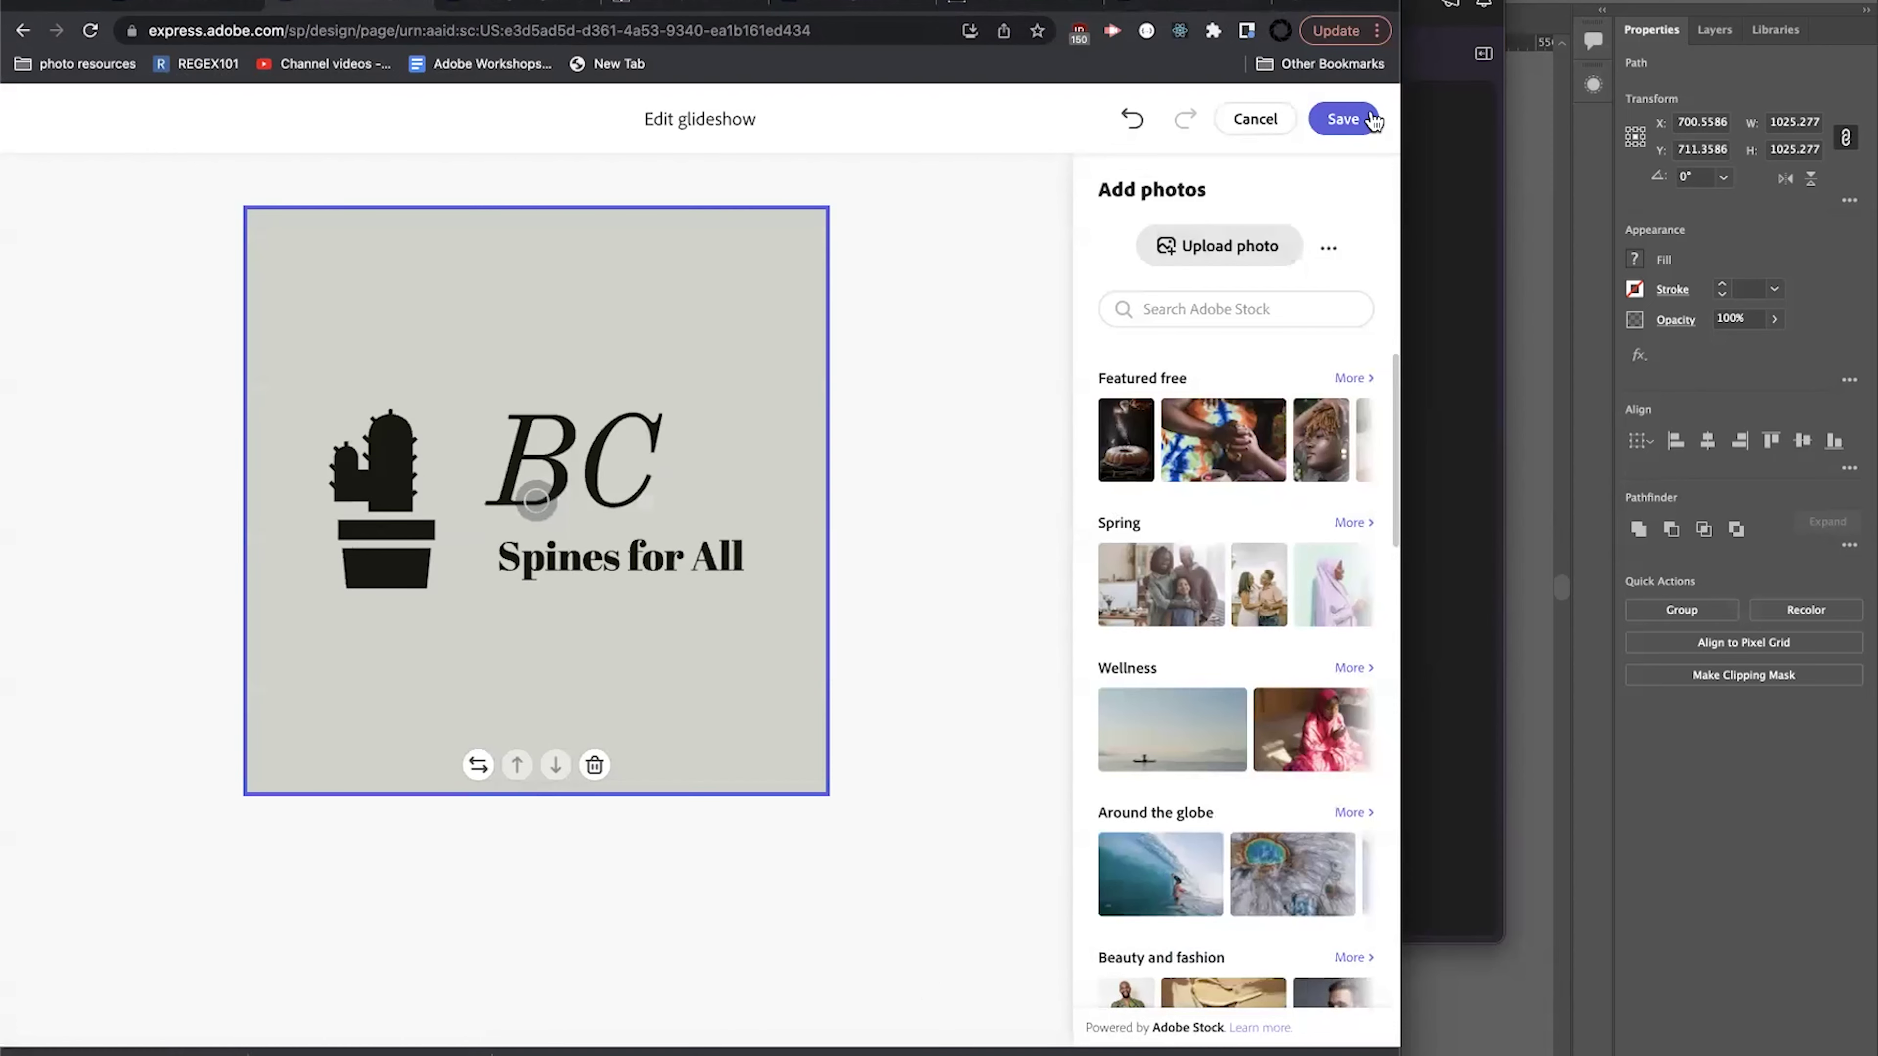
click(1359, 120)
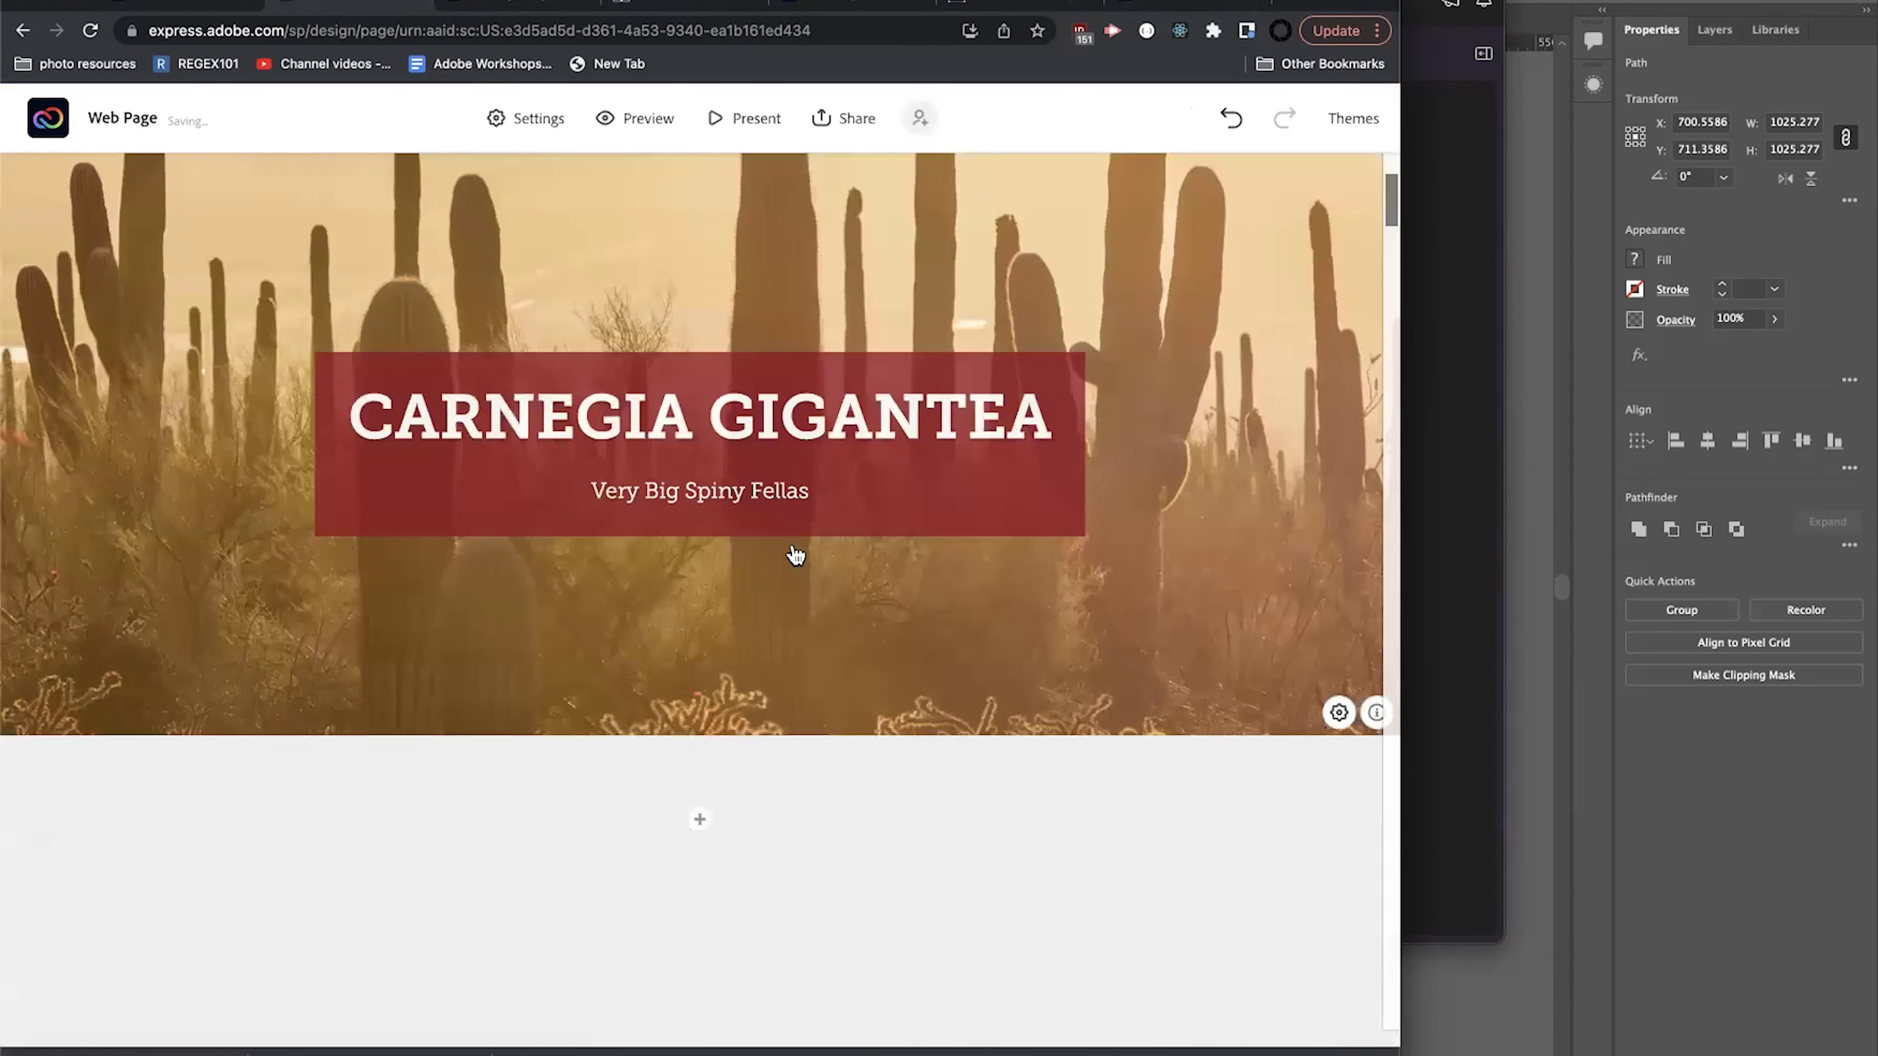
Move the glideshow photo's focal point between the potted cactus and the "BC" lettering, and save it.
scroll(795, 555, down, 9)
scroll(795, 556, up, 20)
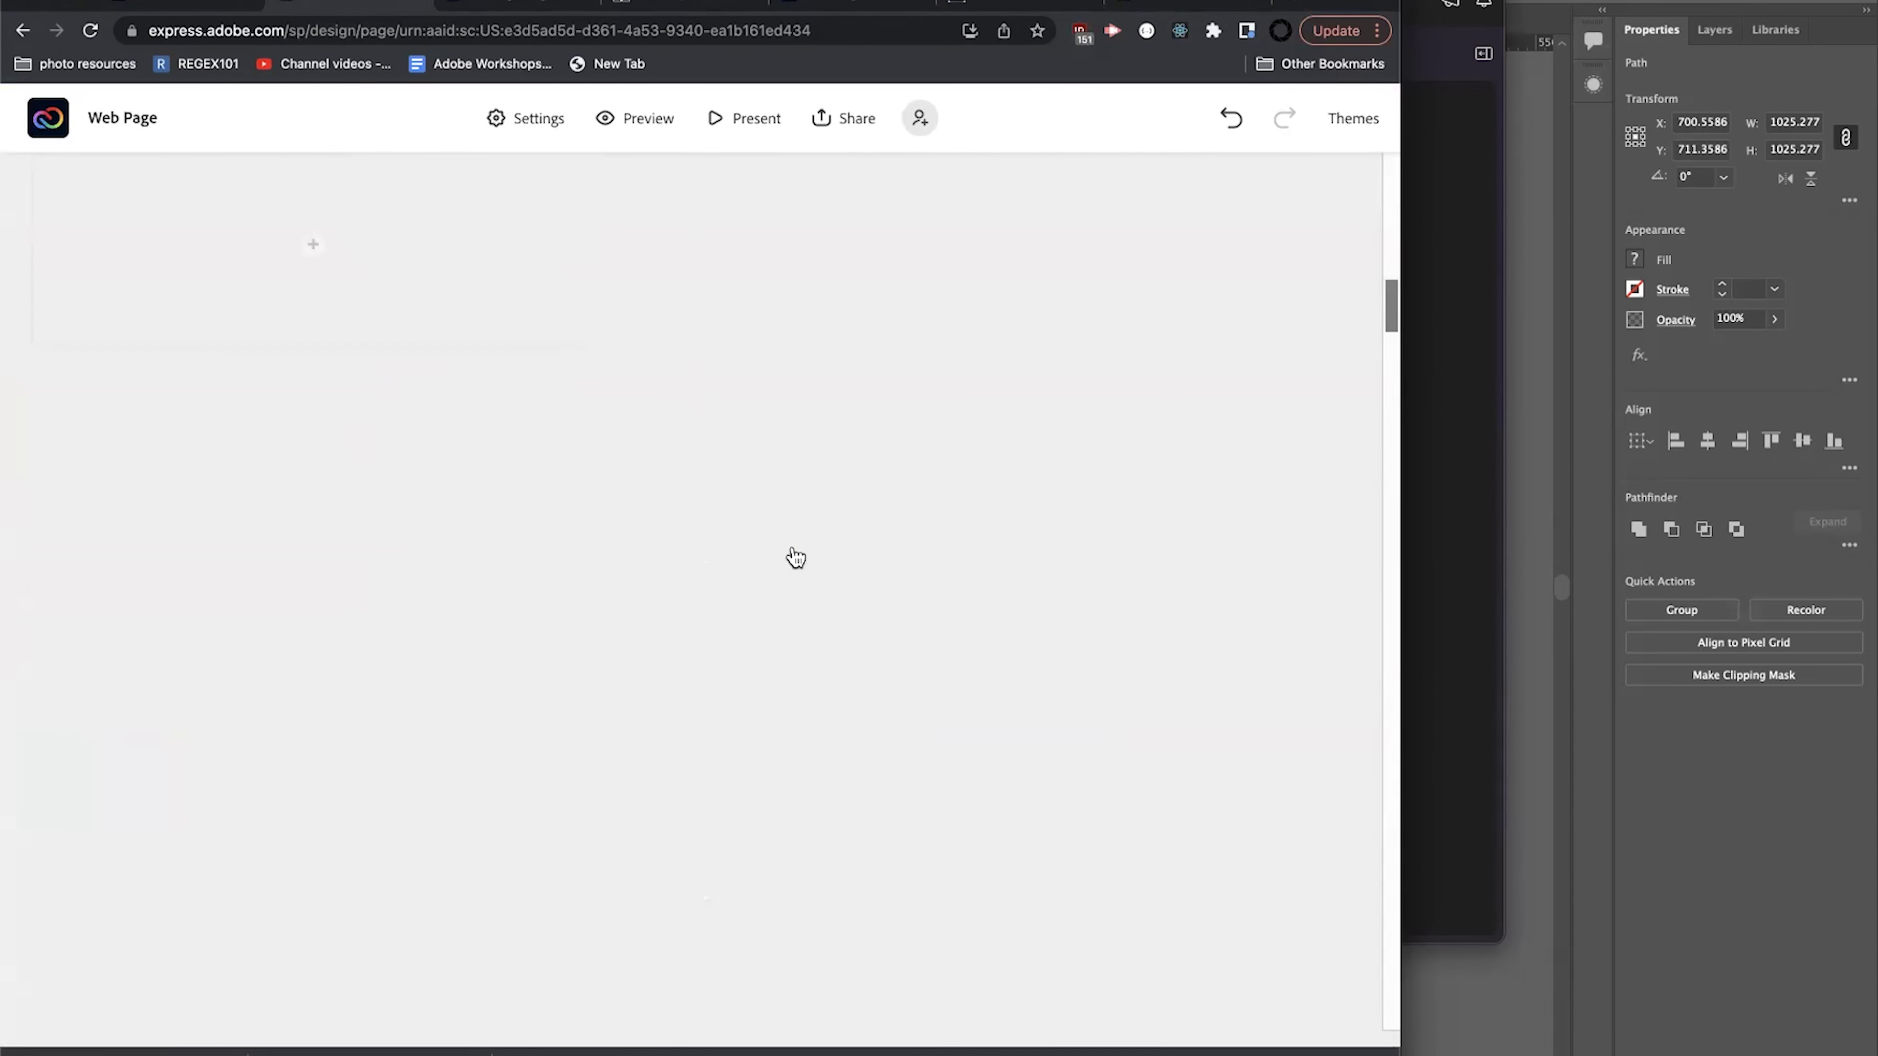
scroll(795, 558, down, 5)
click(809, 507)
click(707, 774)
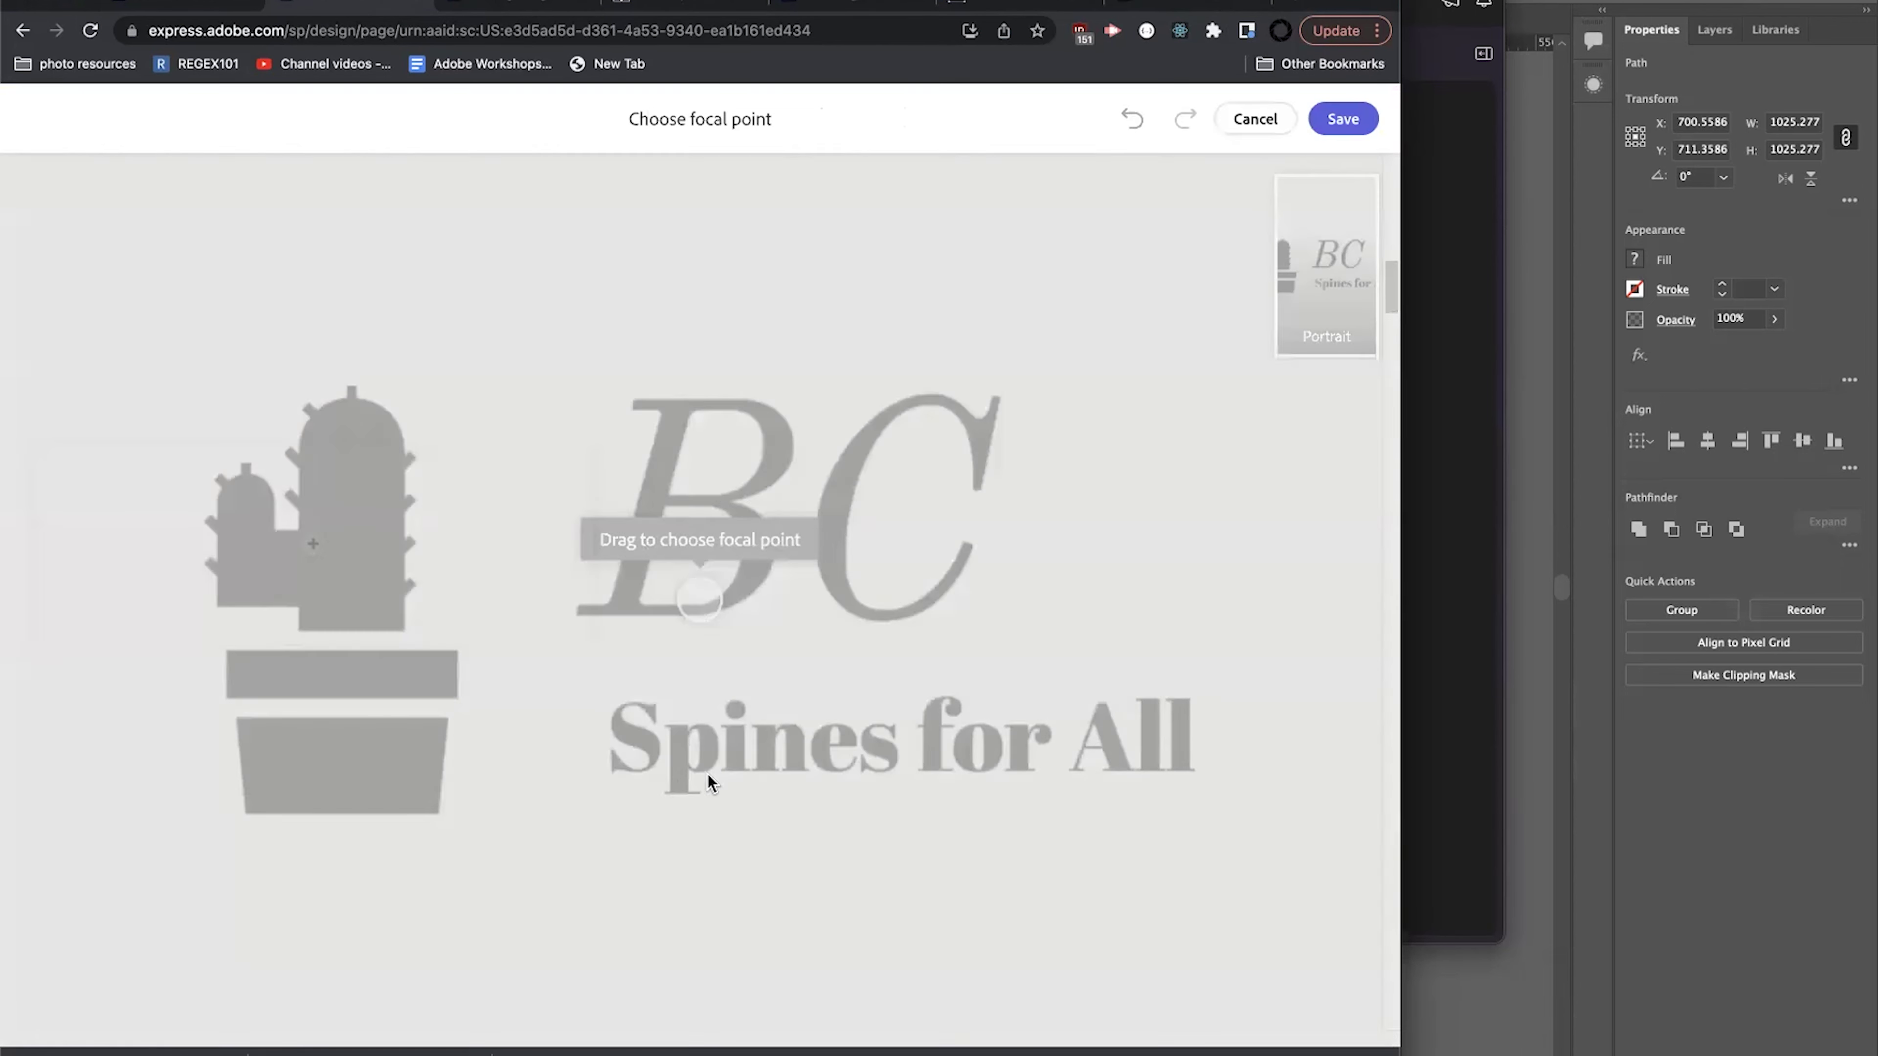
drag(704, 586, 539, 532)
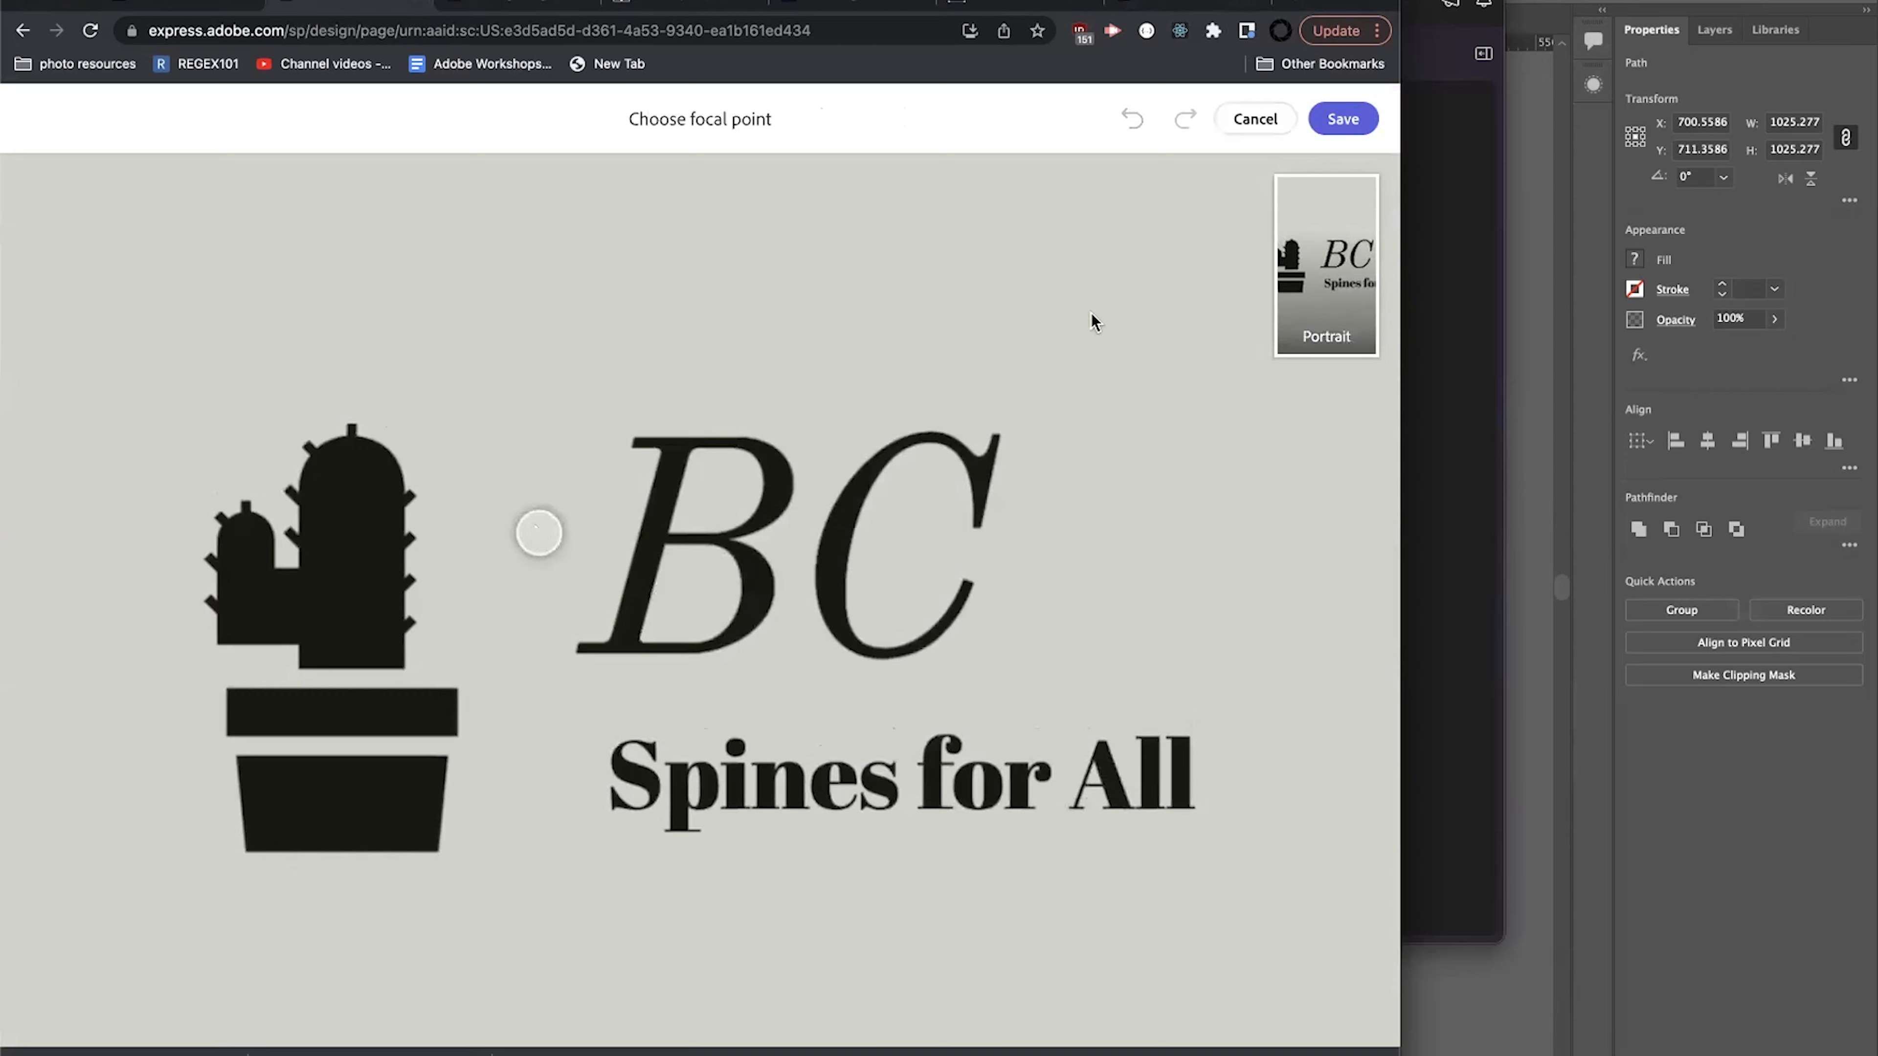
click(1342, 118)
Delete the entire glideshow with the Big Cactus logo from the web page.
scroll(920, 584, down, 5)
scroll(924, 581, up, 10)
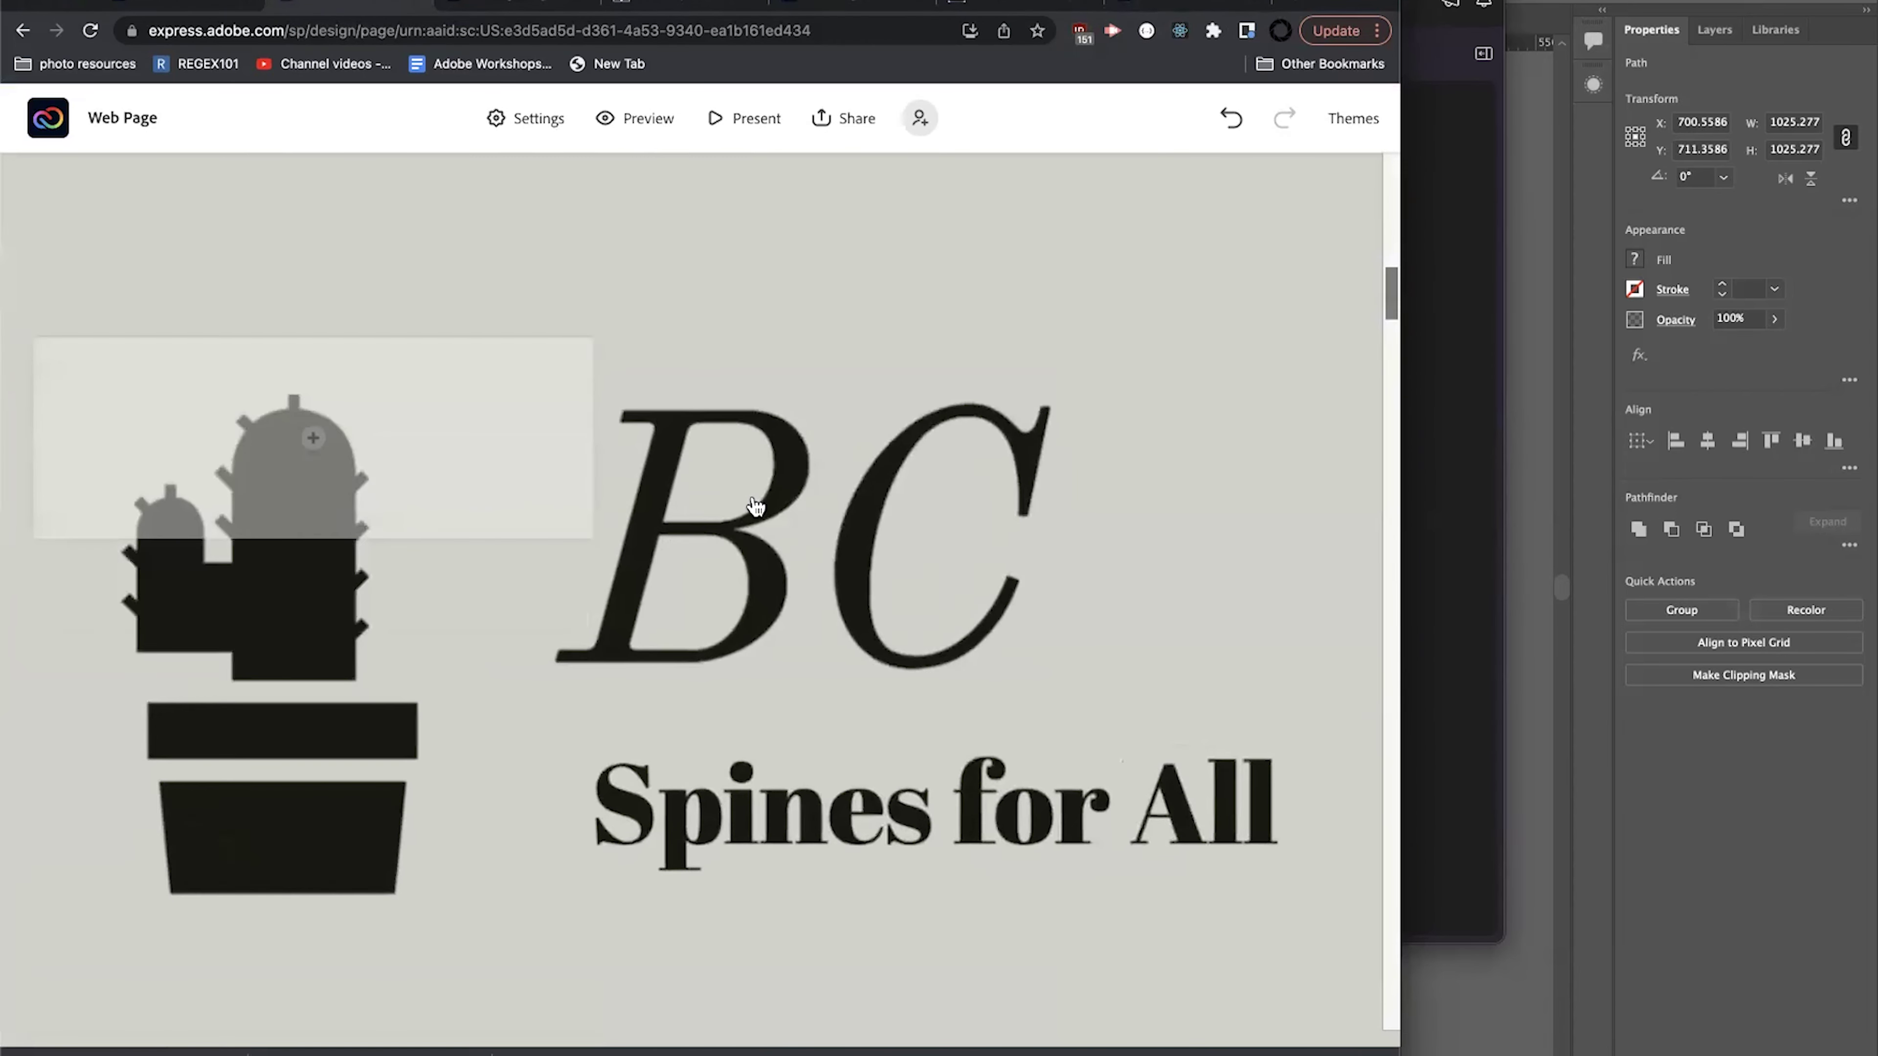
click(771, 776)
click(830, 654)
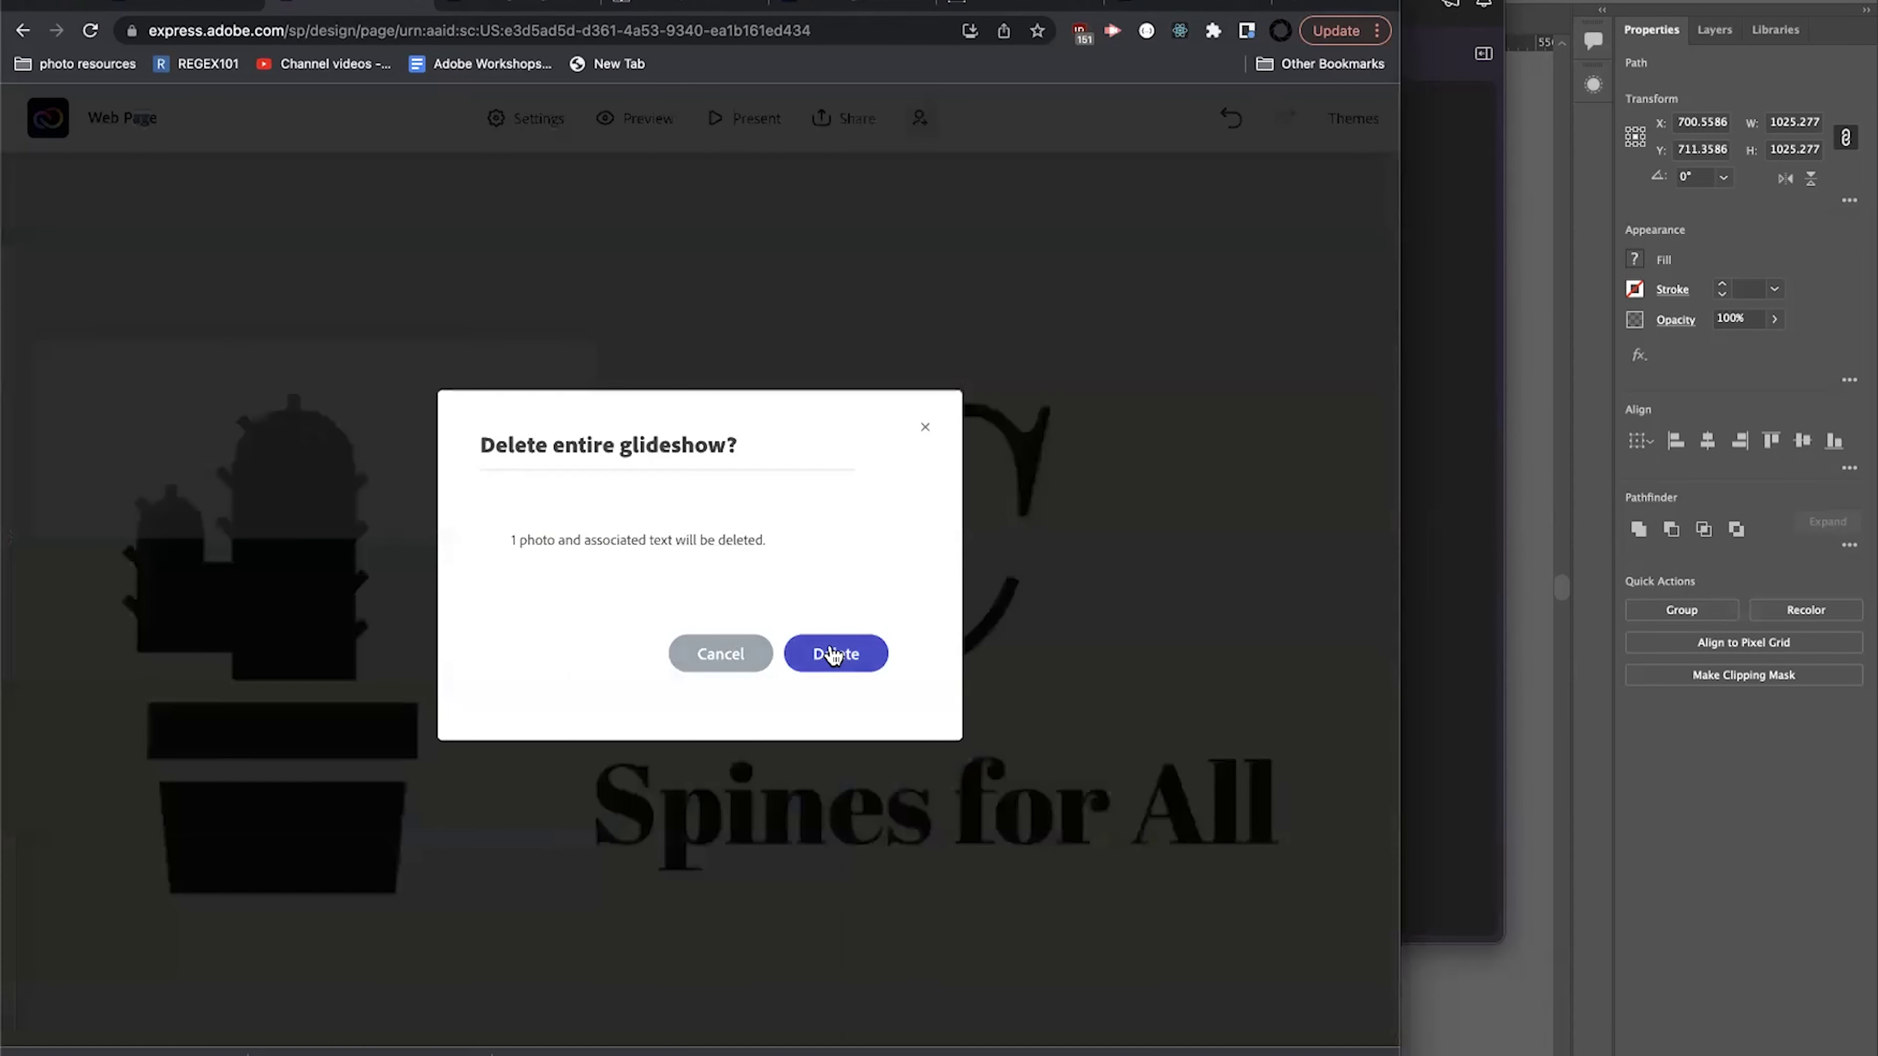
Insert Big Cactus.png from the Downloads folder as a photo between the title banner and the Table of Contents.
scroll(712, 470, up, 10)
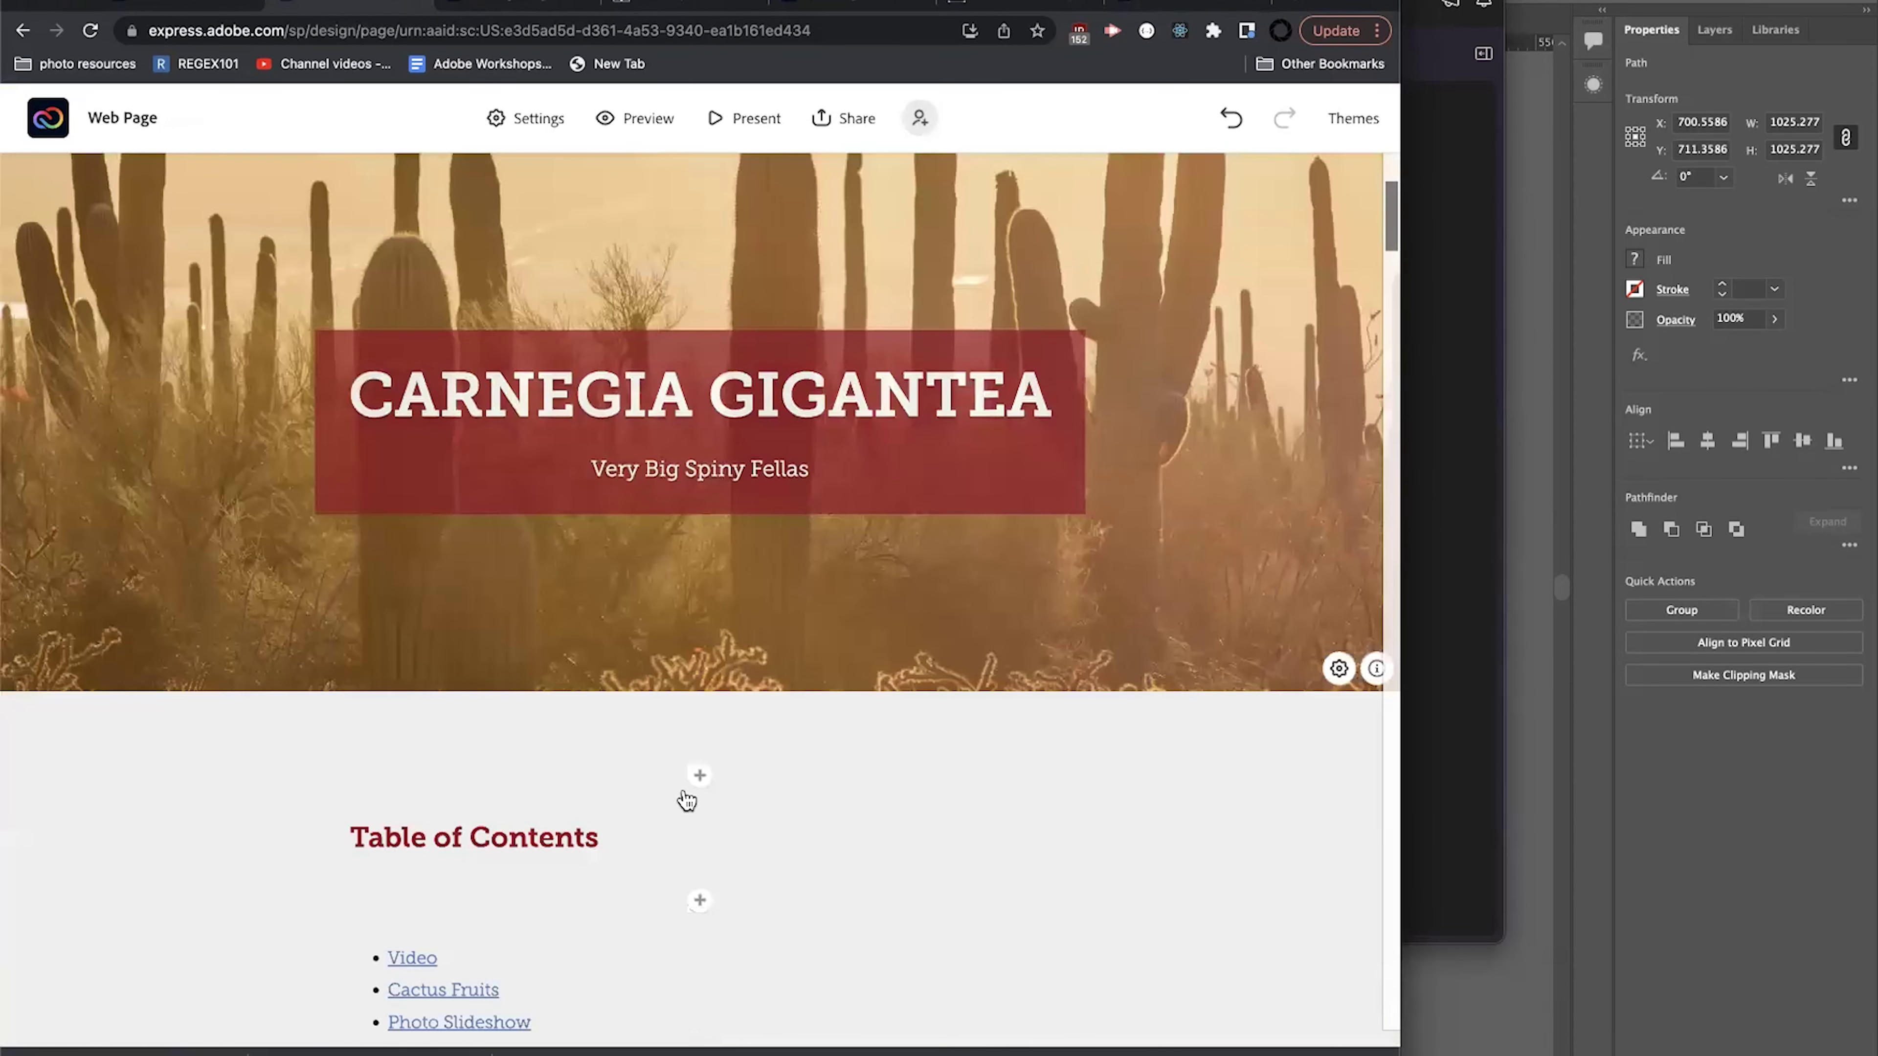
click(700, 775)
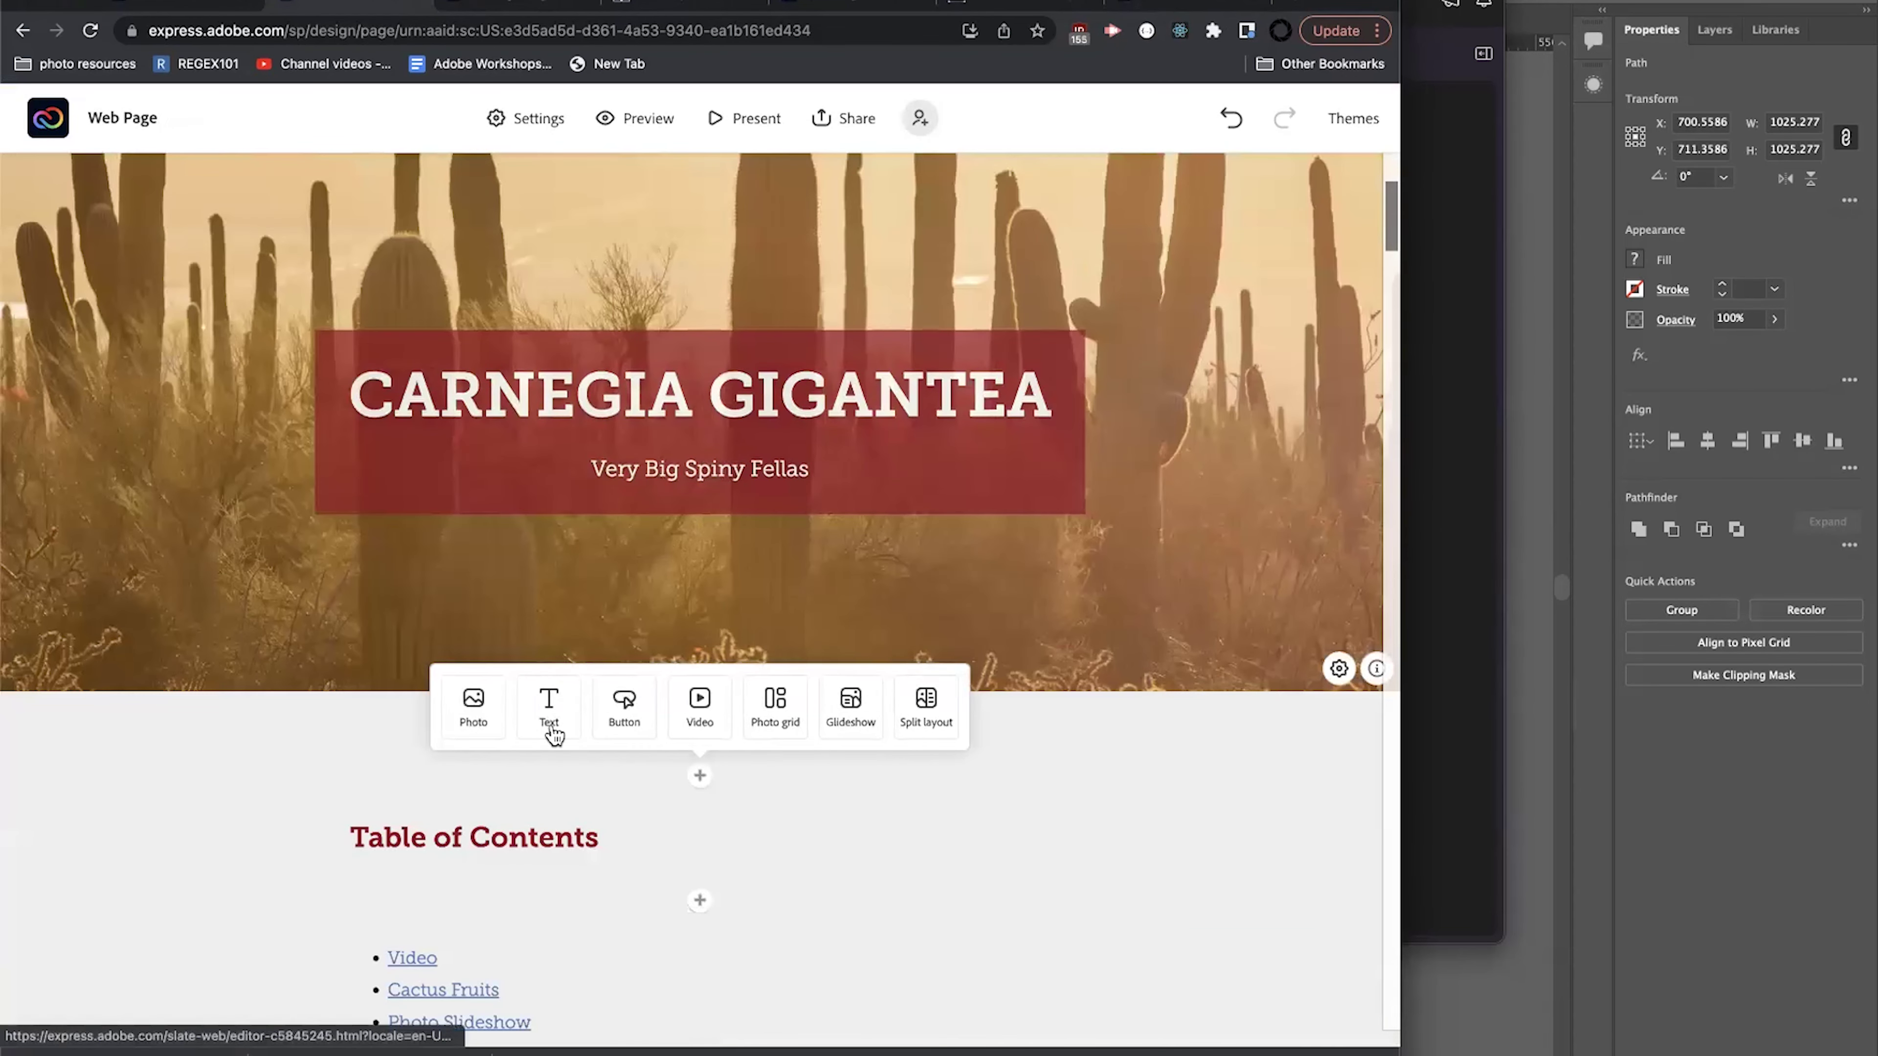
click(462, 716)
click(1186, 242)
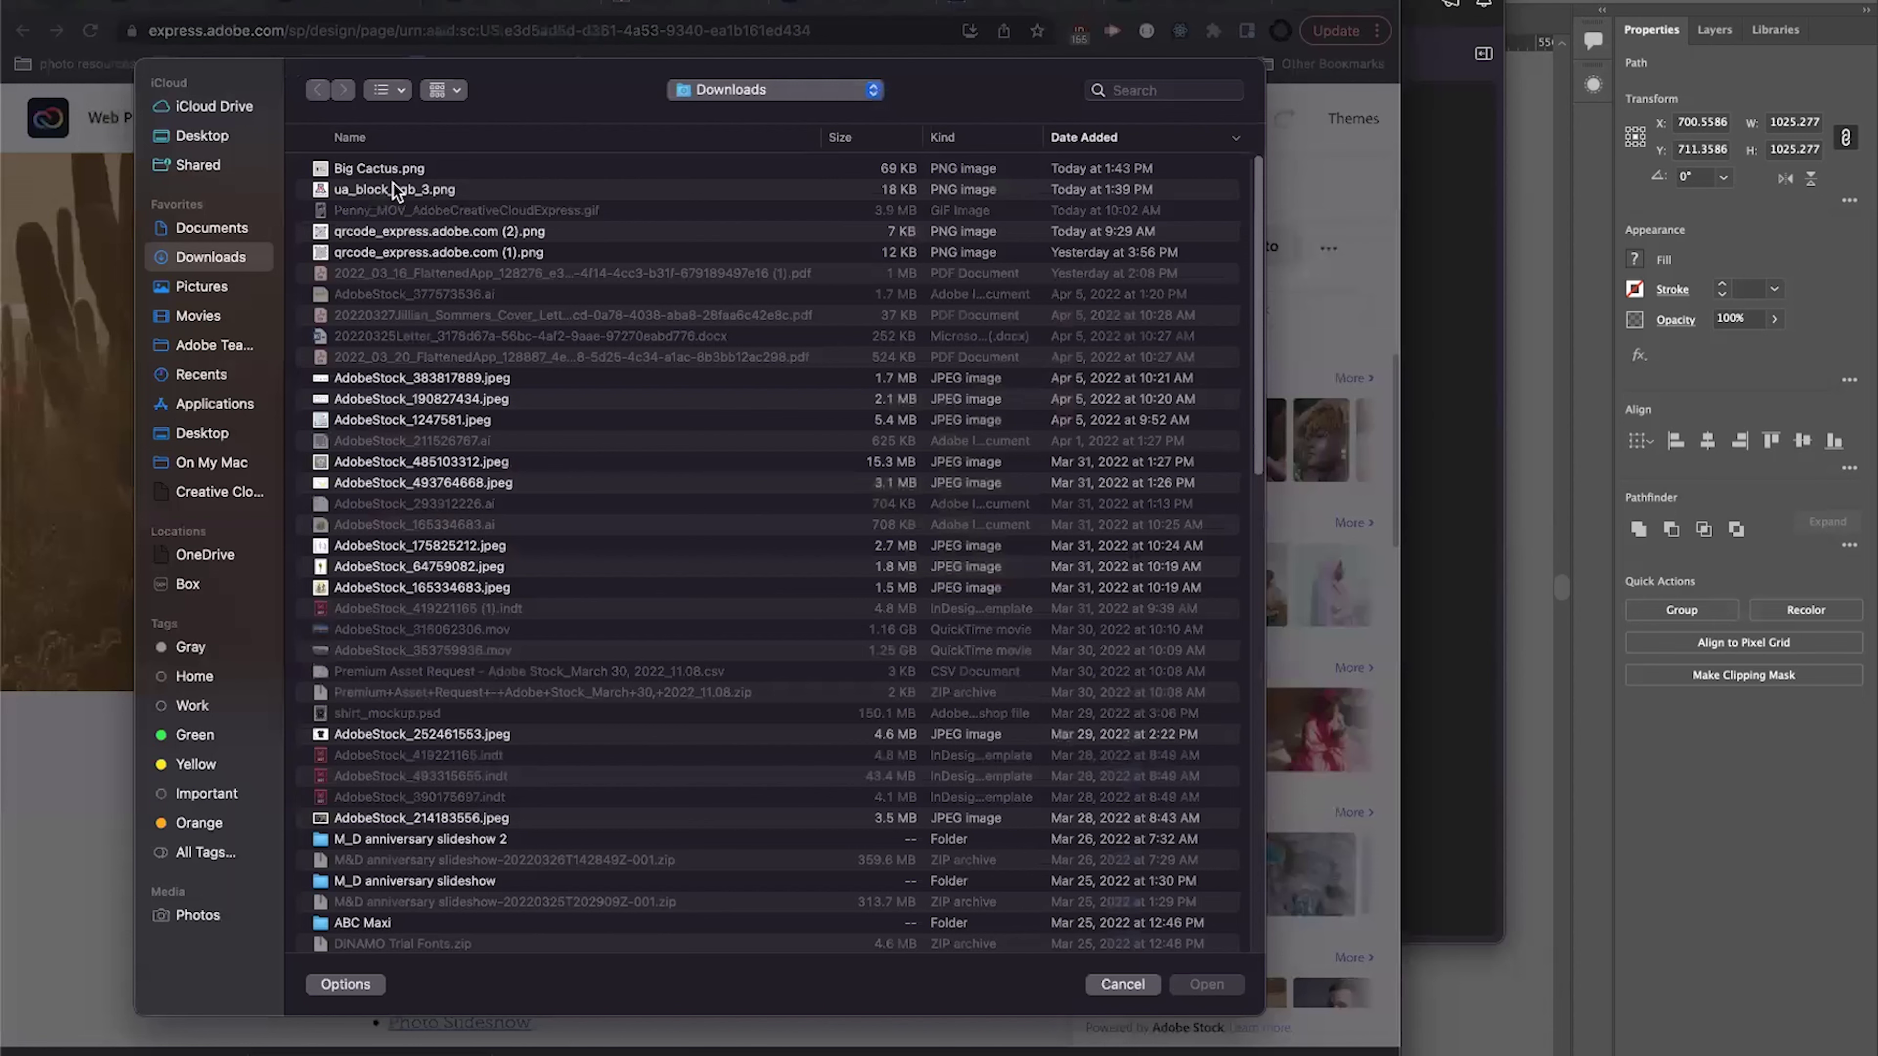
click(393, 185)
click(389, 173)
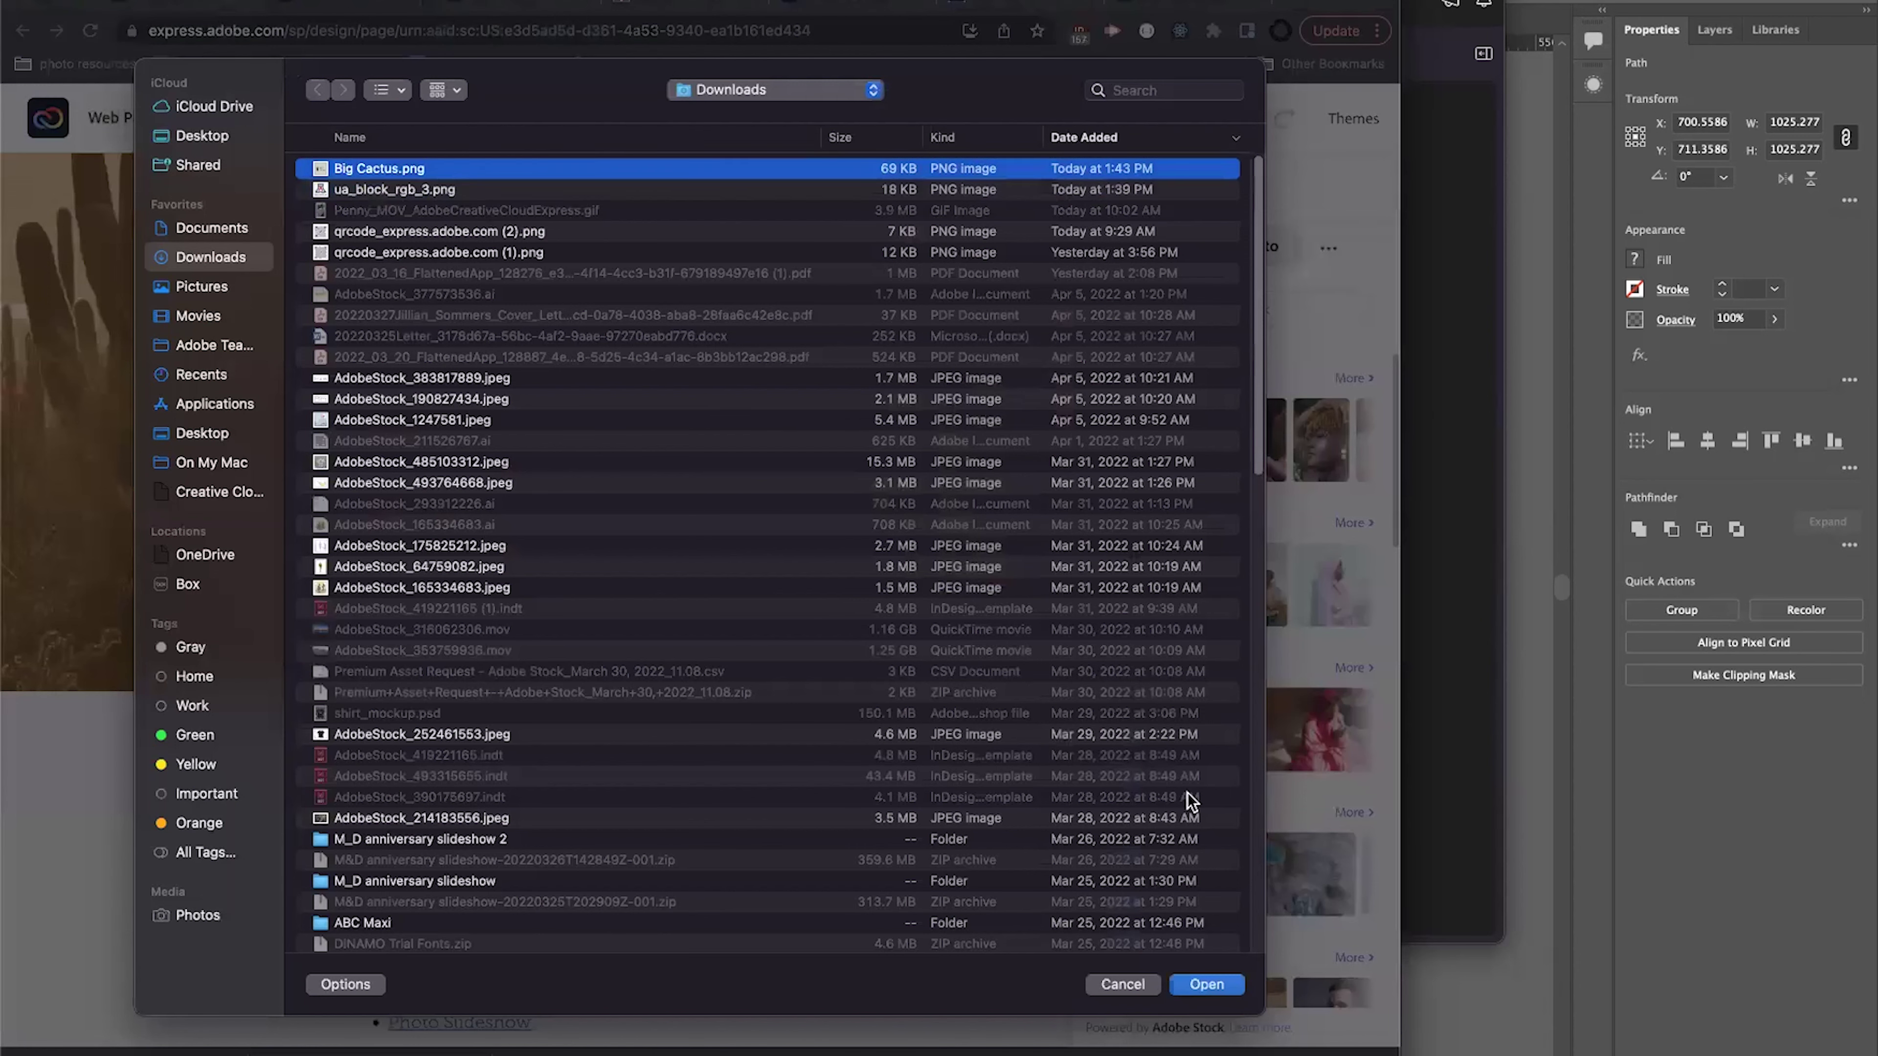
click(1219, 987)
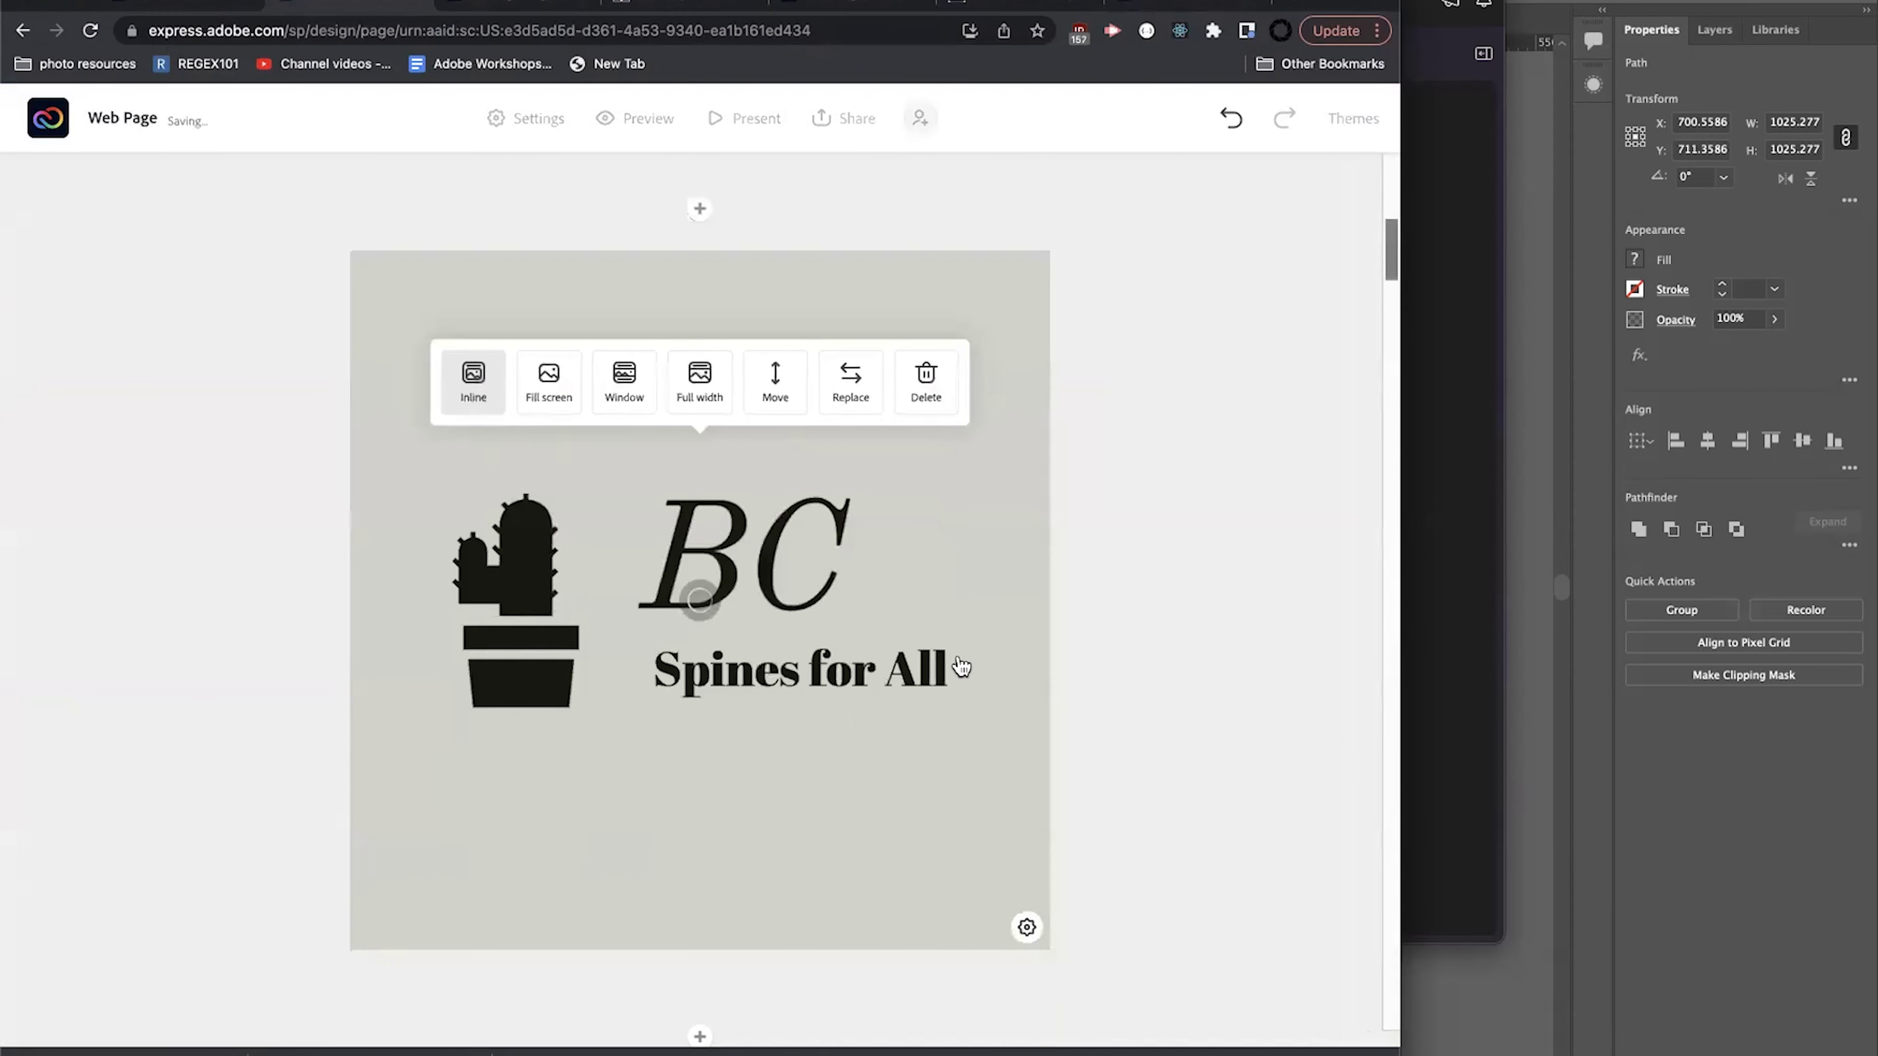
Set the Big Cactus logo photo's layout to Fill screen.
scroll(955, 663, down, 5)
scroll(625, 473, up, 5)
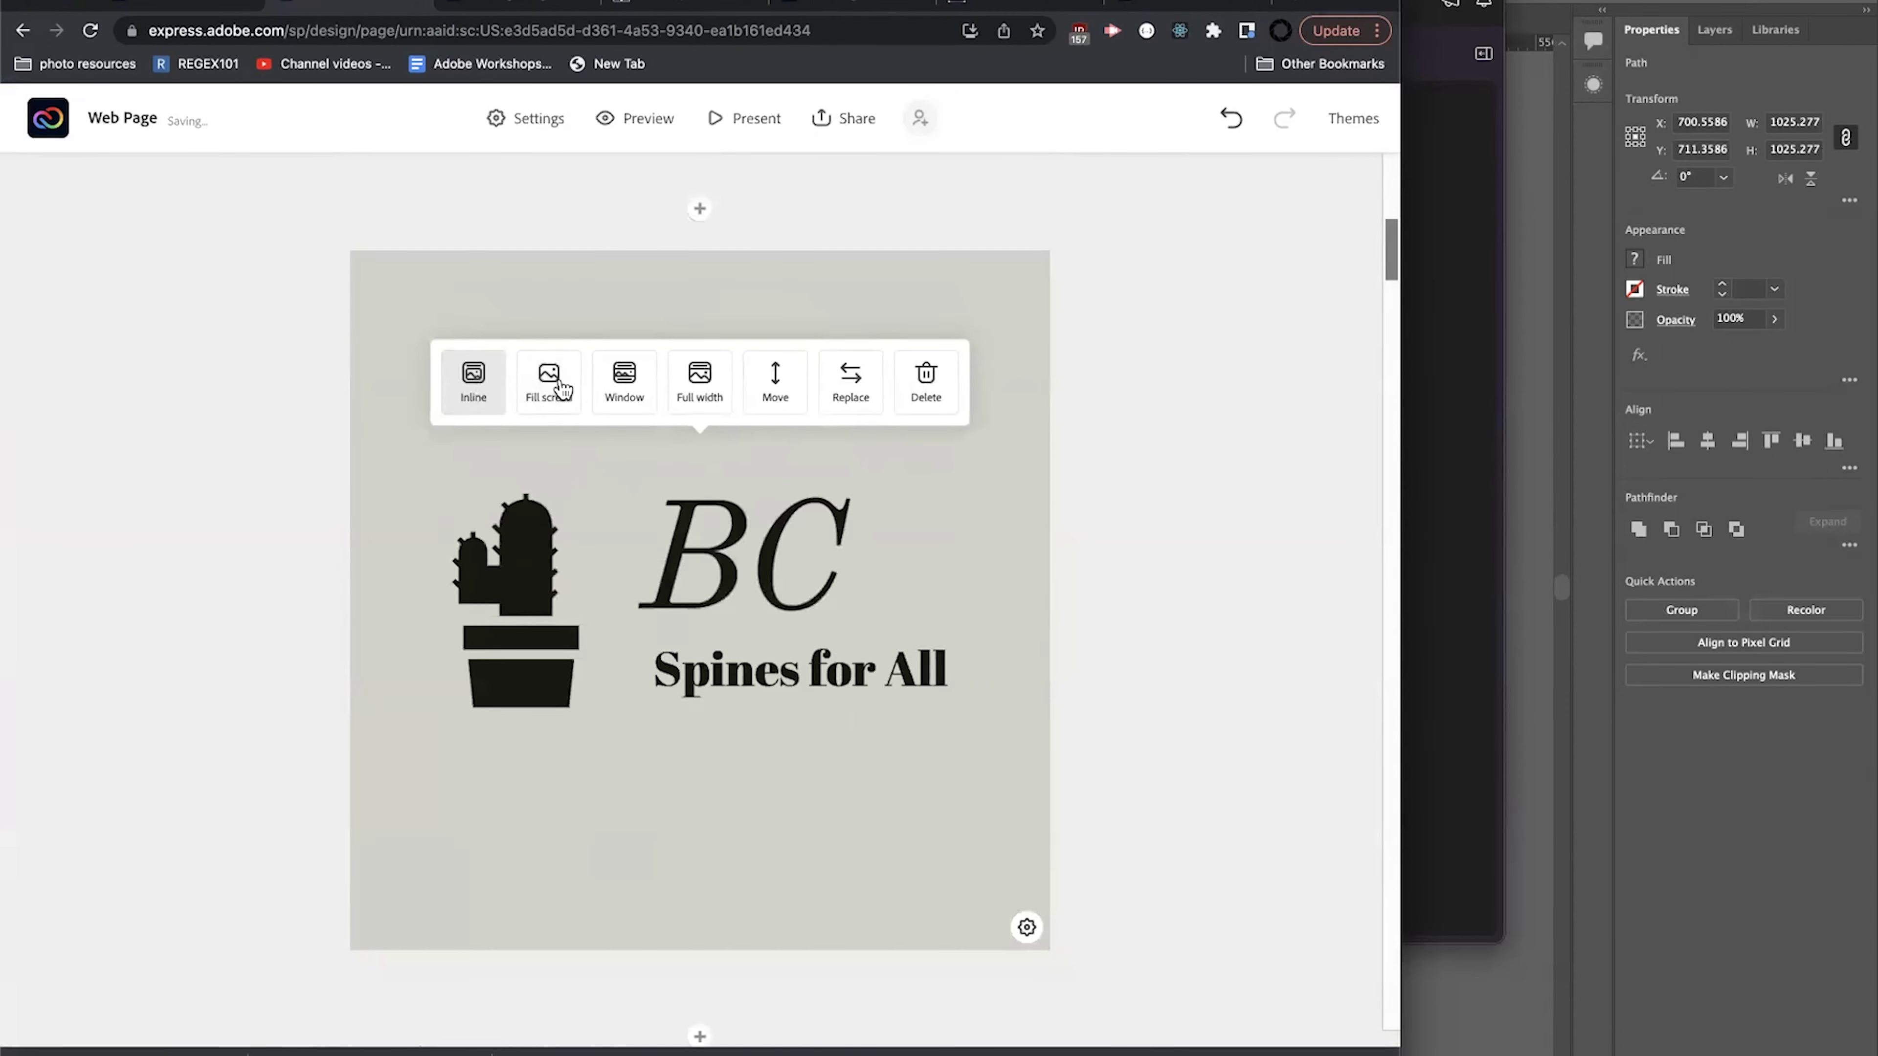
click(549, 376)
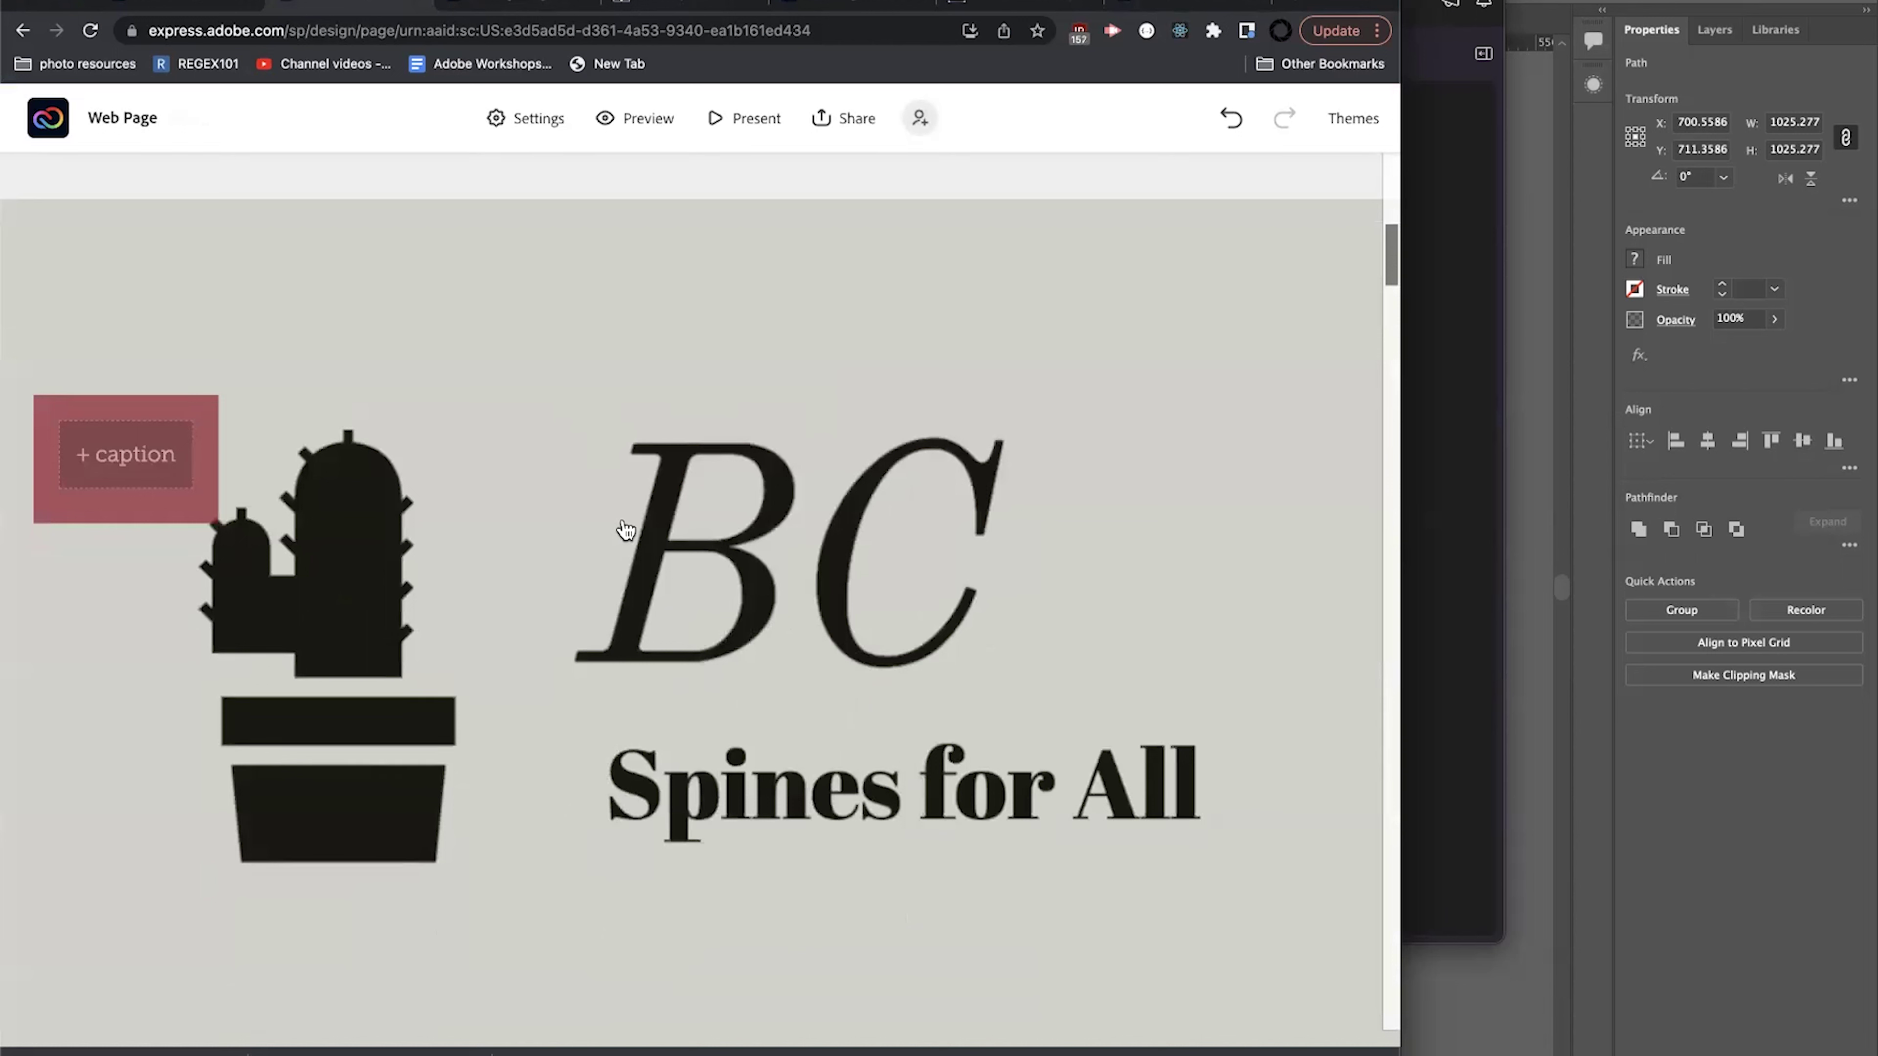